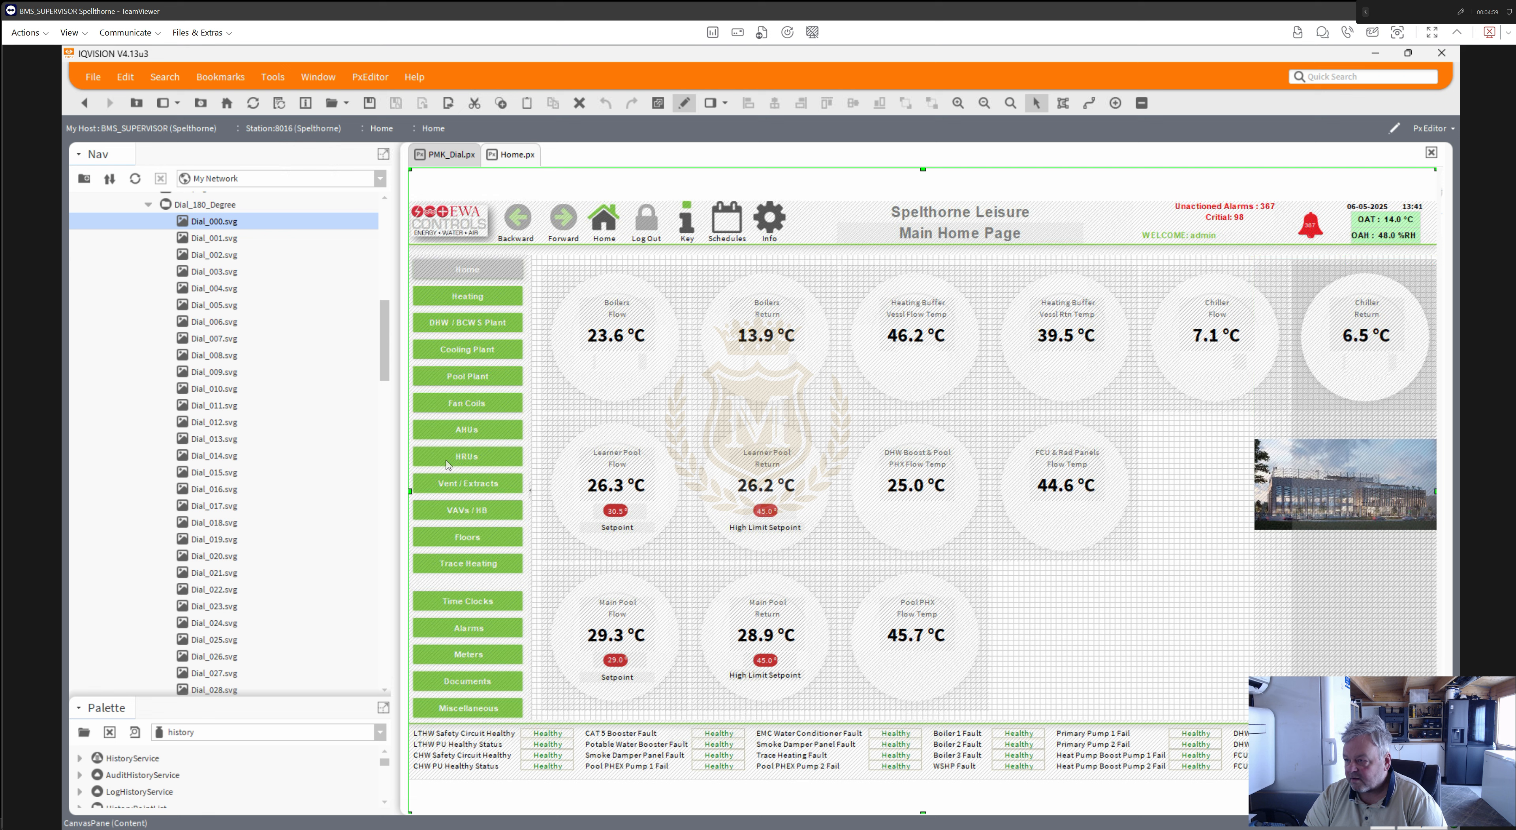
- Copy the Bound Label Binding ord of the Heating Buffer Vessel flow temperature label on the home page
drag(387, 349, 415, 580)
double_click(916, 336)
double_click(753, 518)
key(ctrl+c)
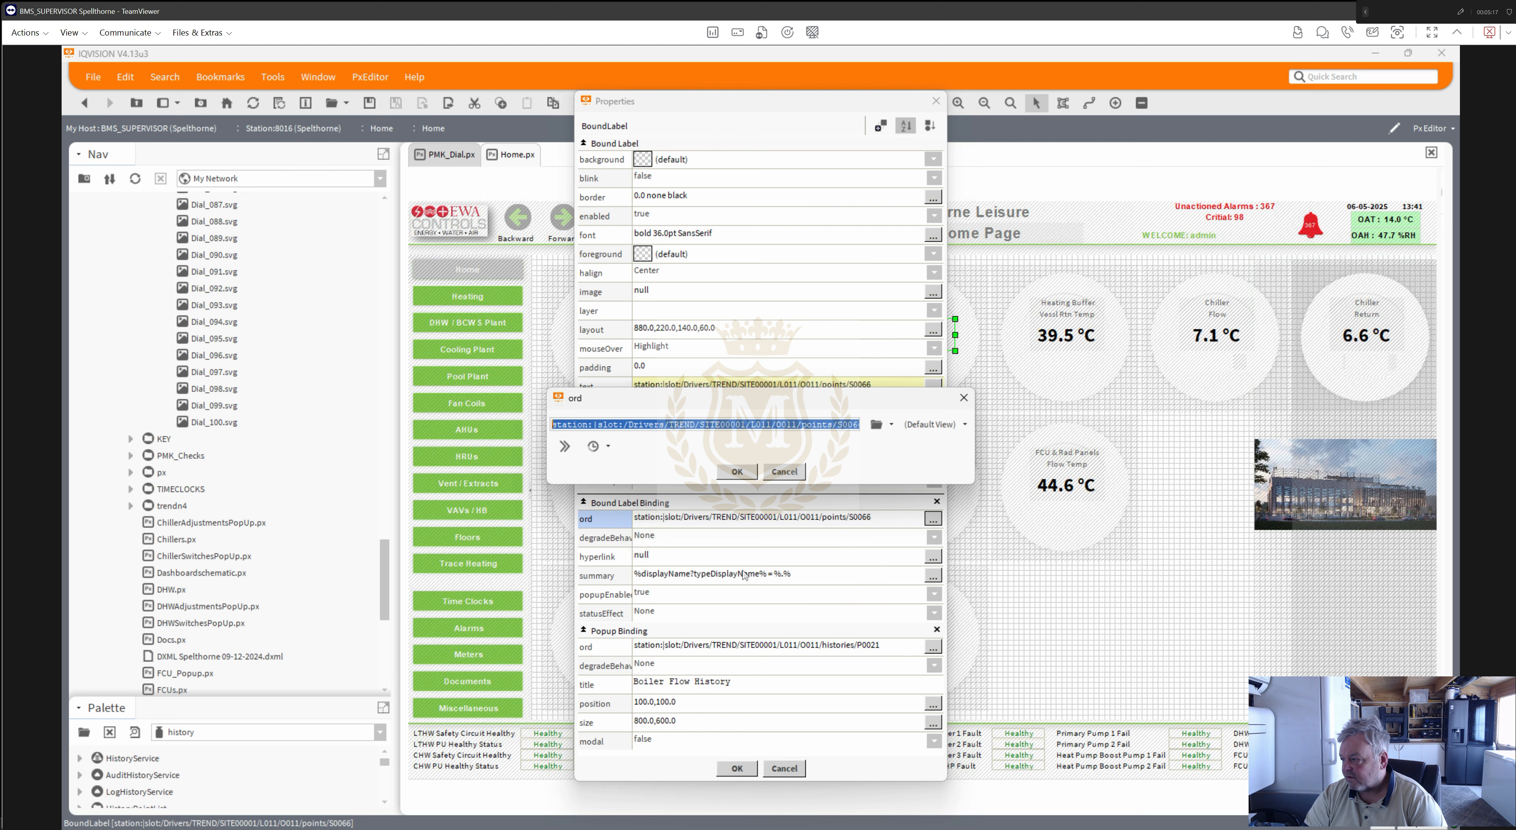
click(740, 477)
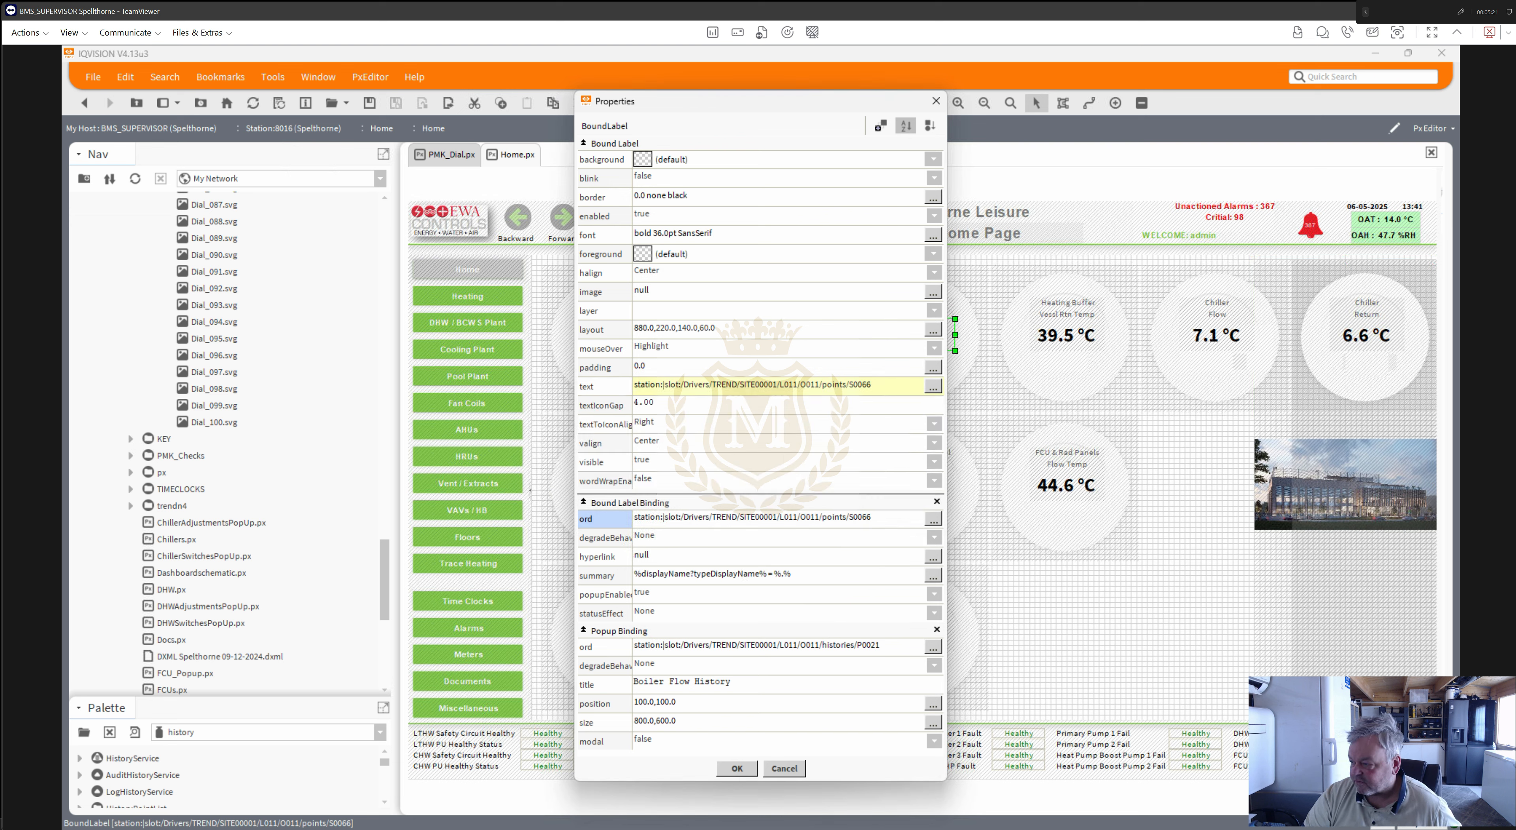
- Set the label's Popup Binding title to "Heating Buffer Vessel Flow Temperature" and apply the properties
double_click(648, 681)
text(Heating Buffer Vessel)
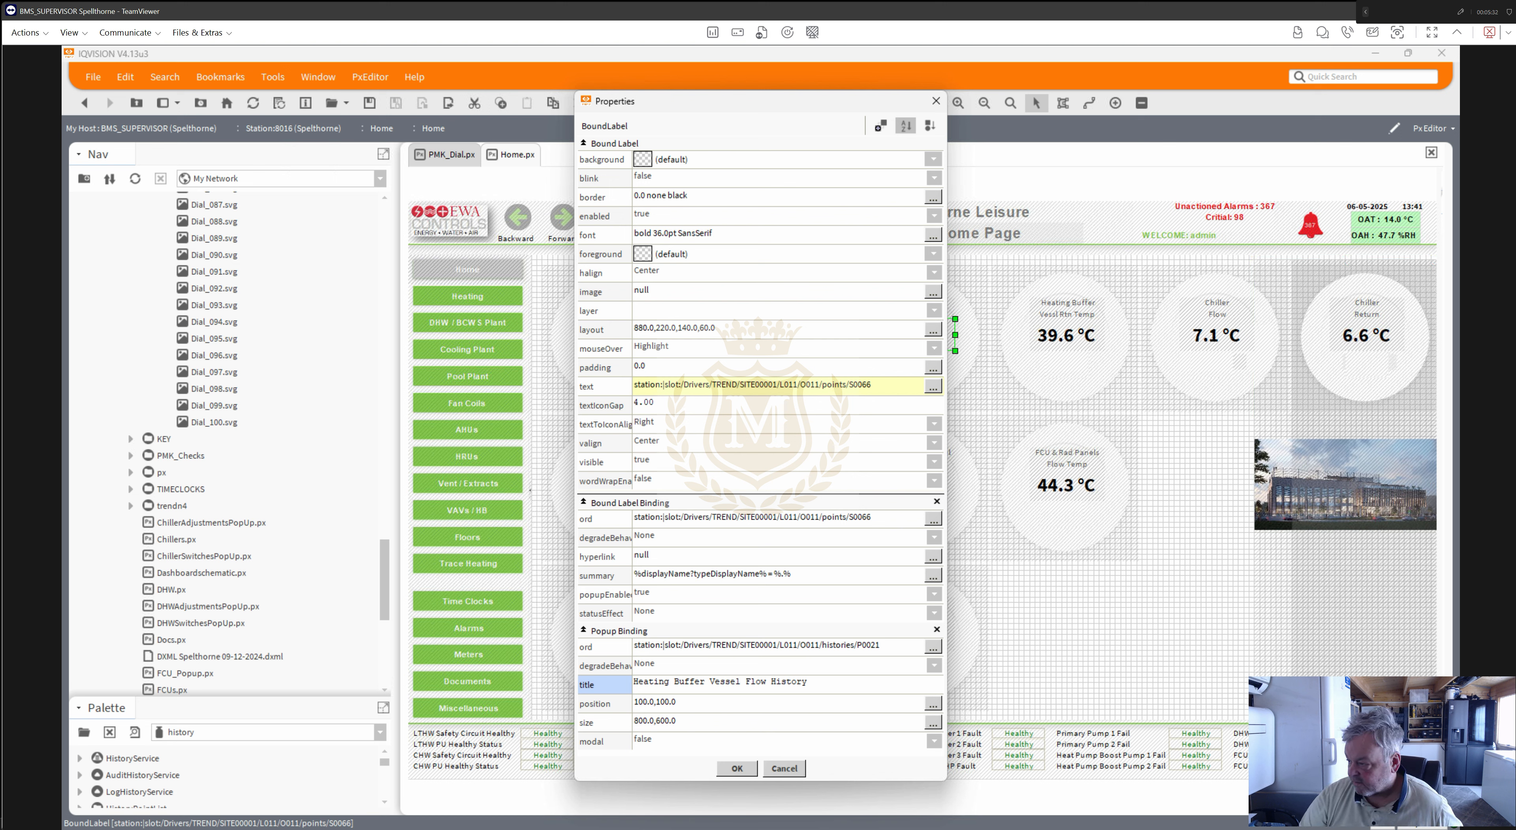
double_click(788, 681)
text(Tem)
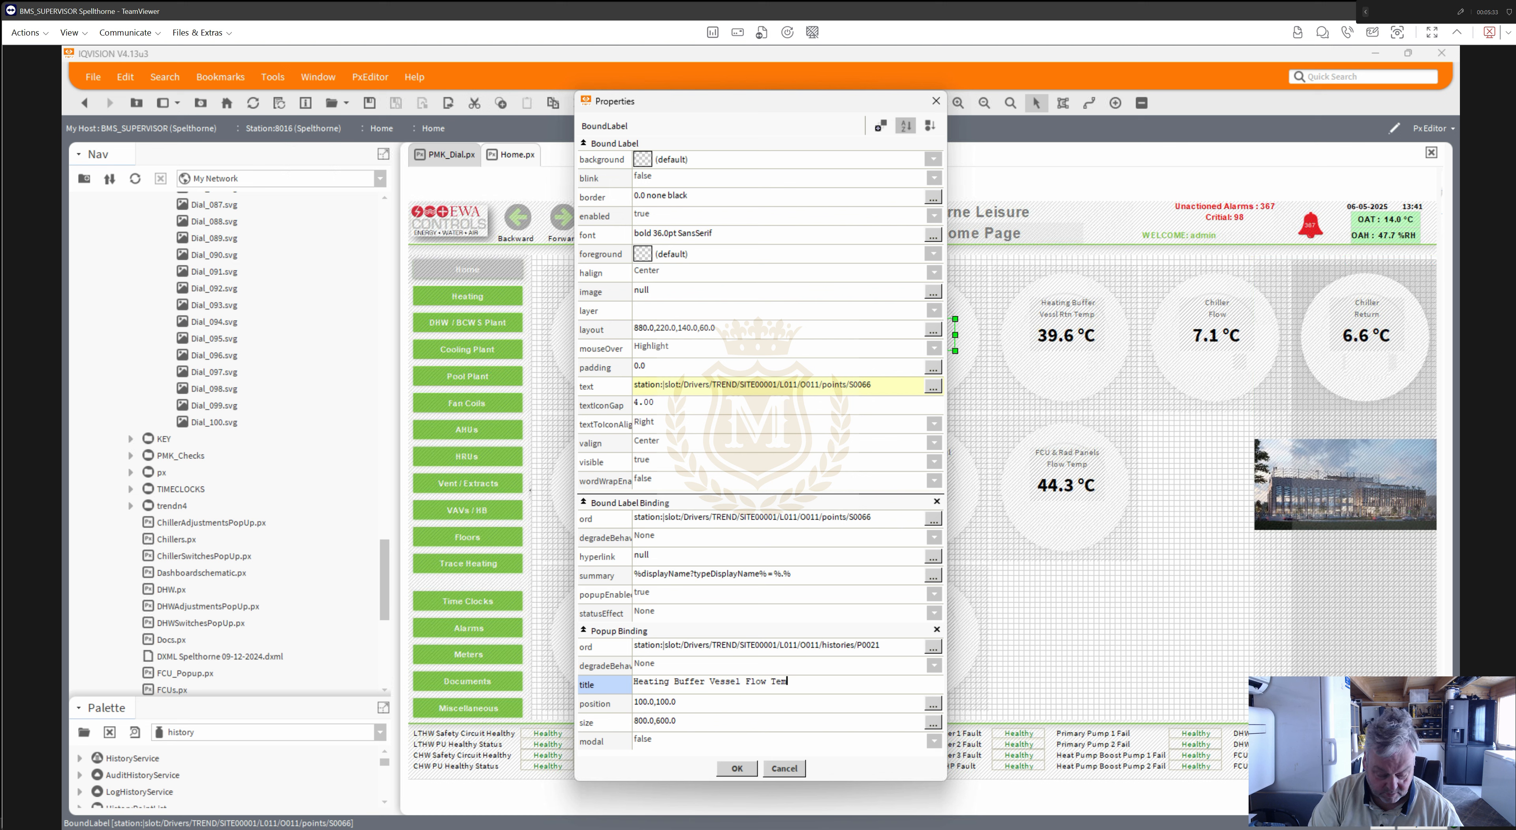
text(perature)
click(737, 769)
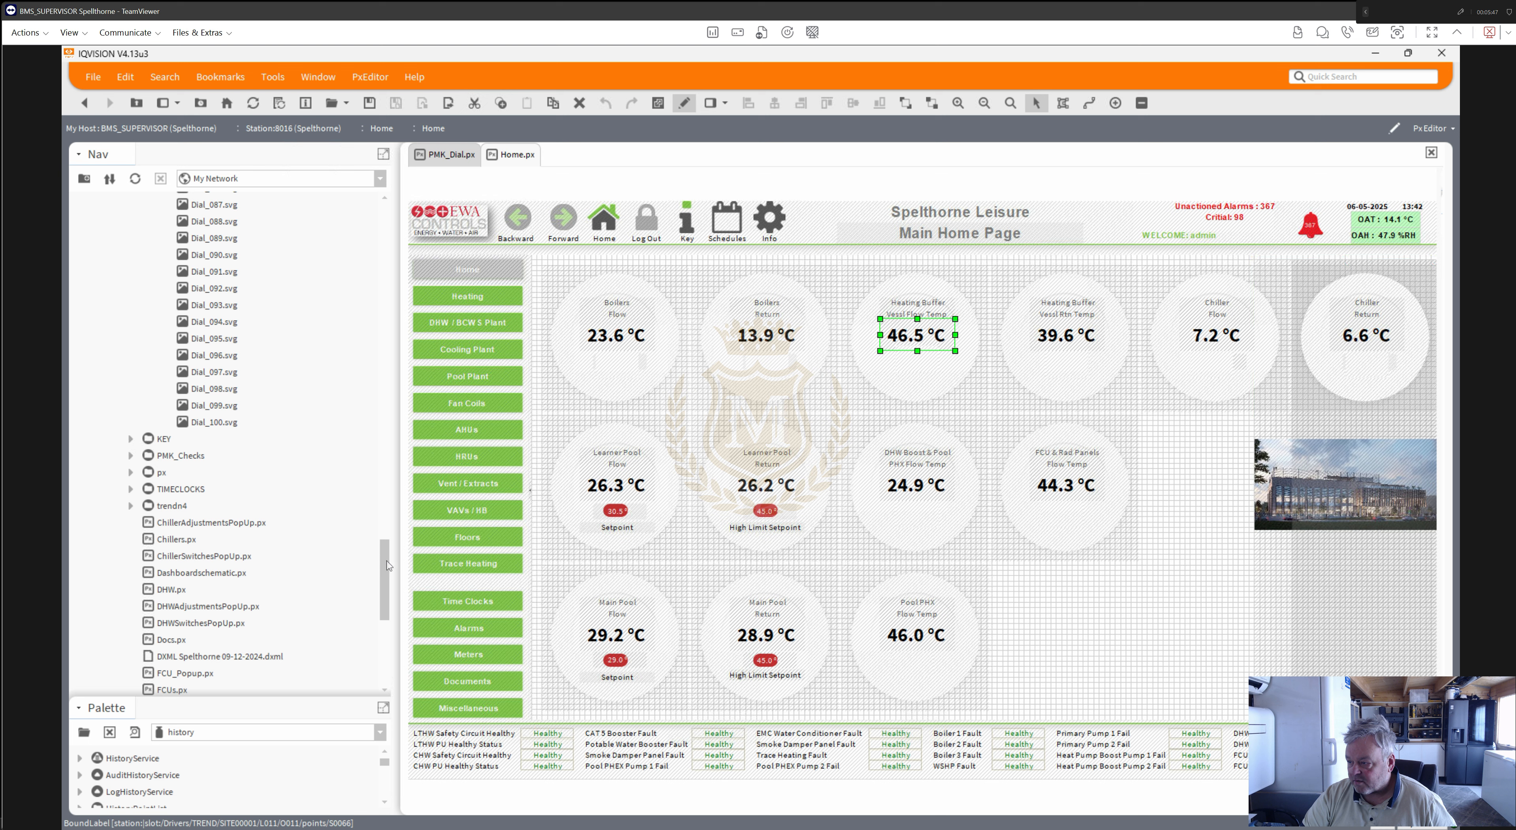
- Rename PMK_Dial.px in the Dials folder as HistryFlowTemp.px
drag(386, 570, 406, 633)
click(202, 642)
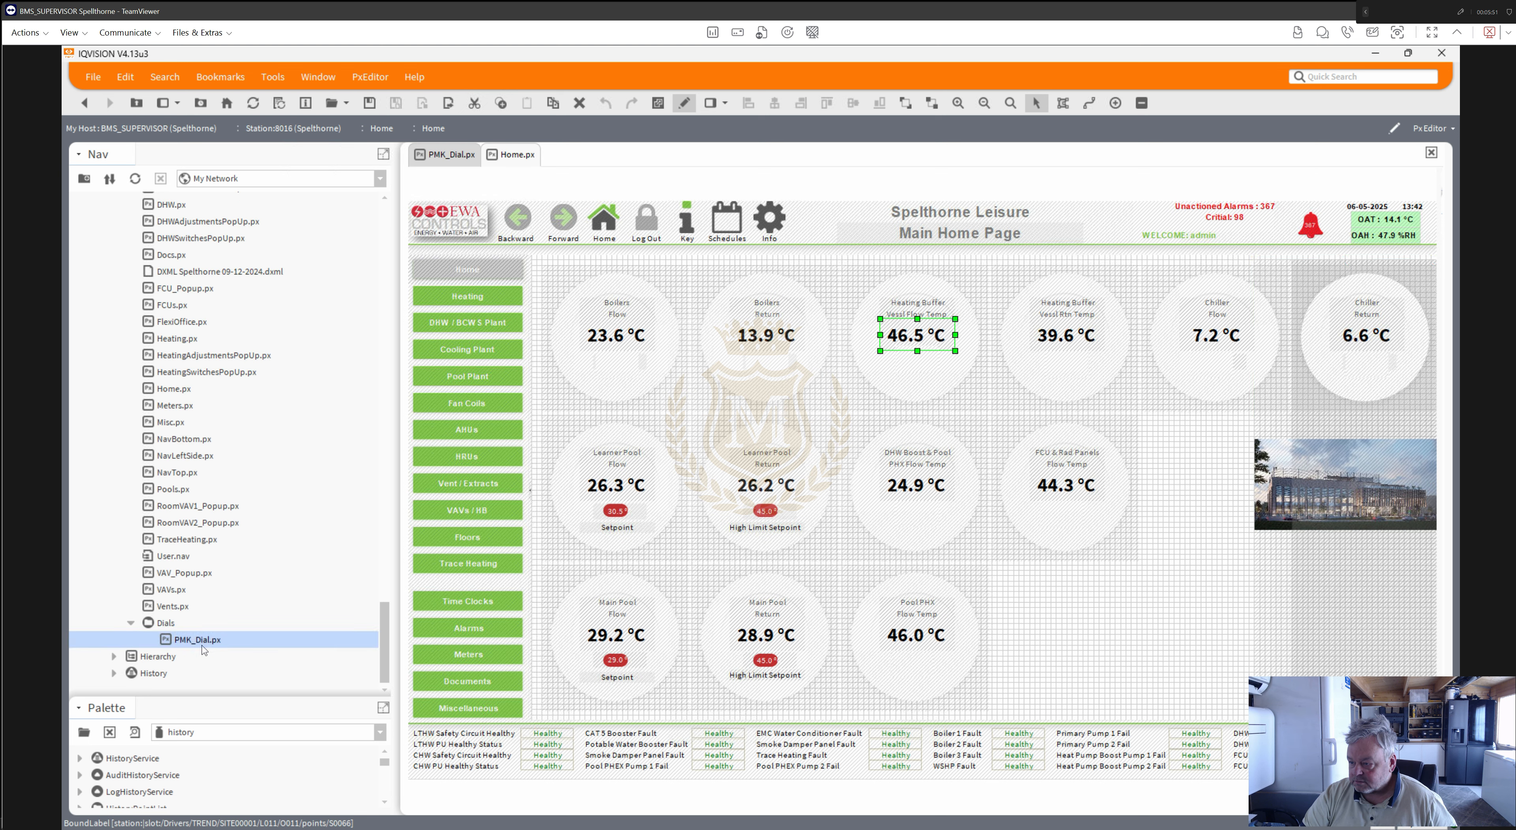
right_click(202, 643)
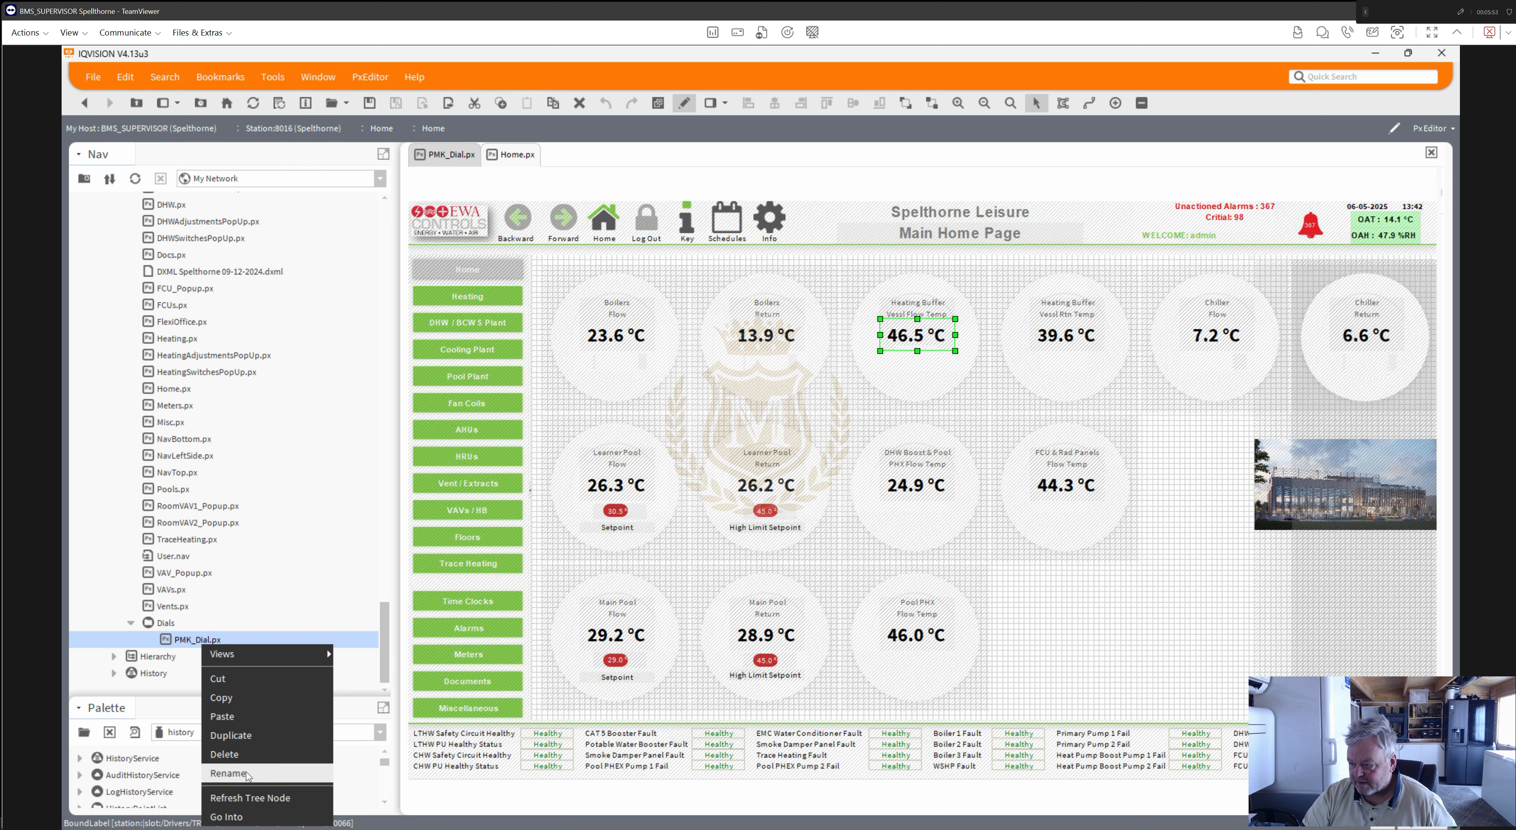
click(229, 773)
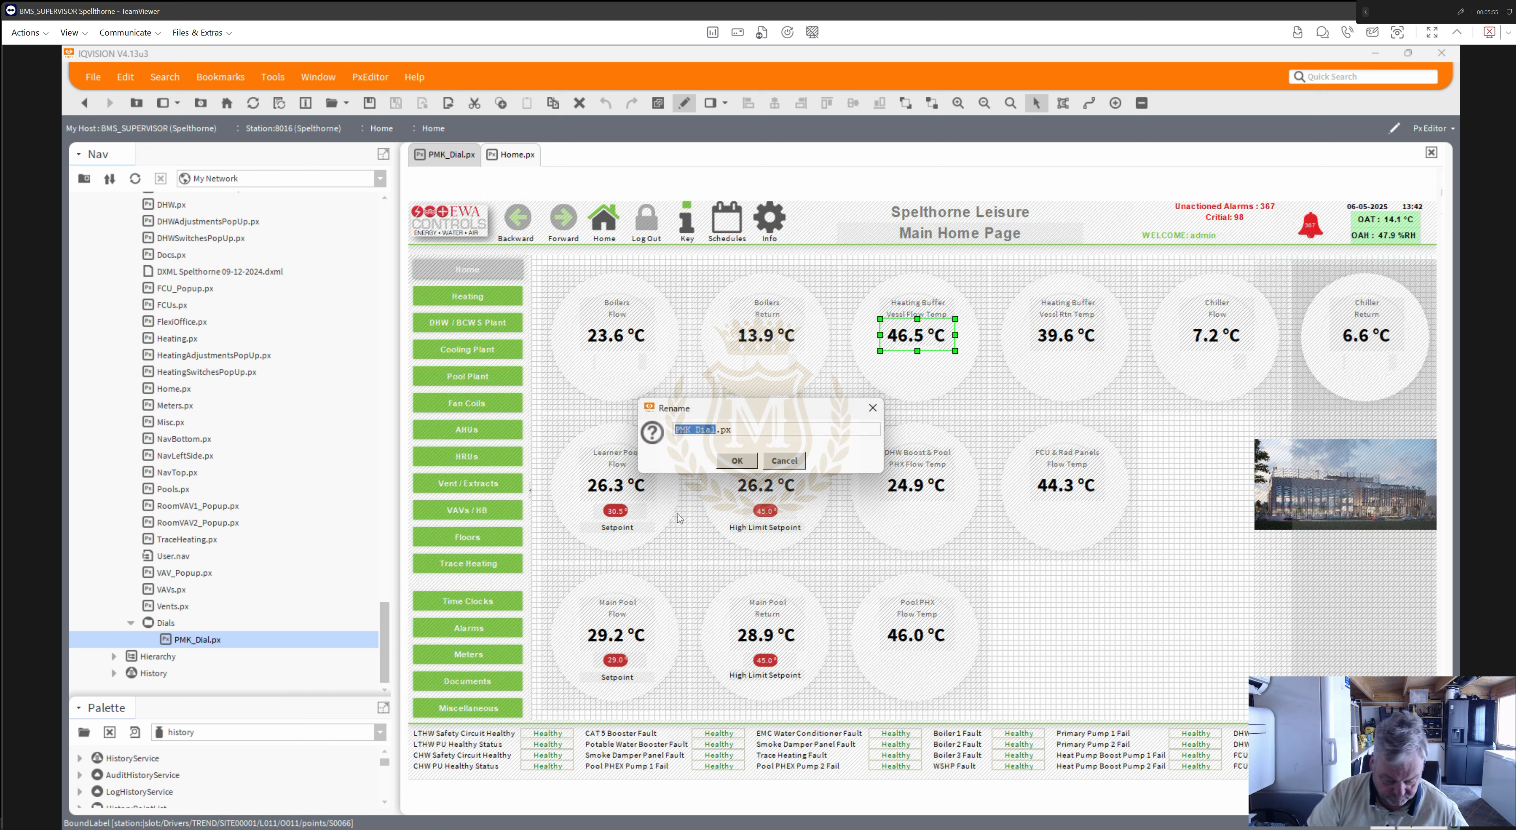
text(His)
text(tryF)
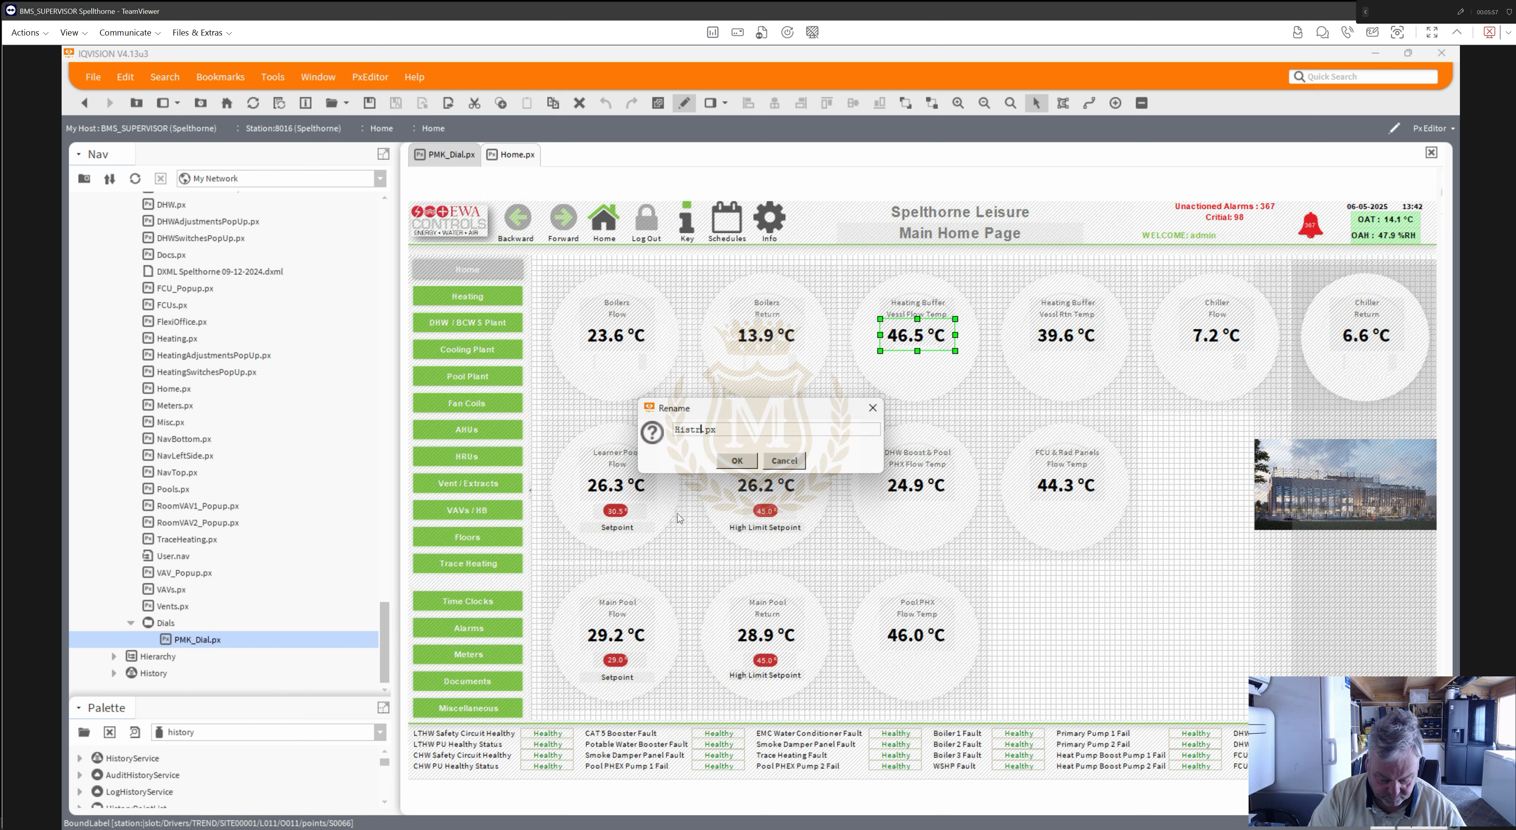
text(low)
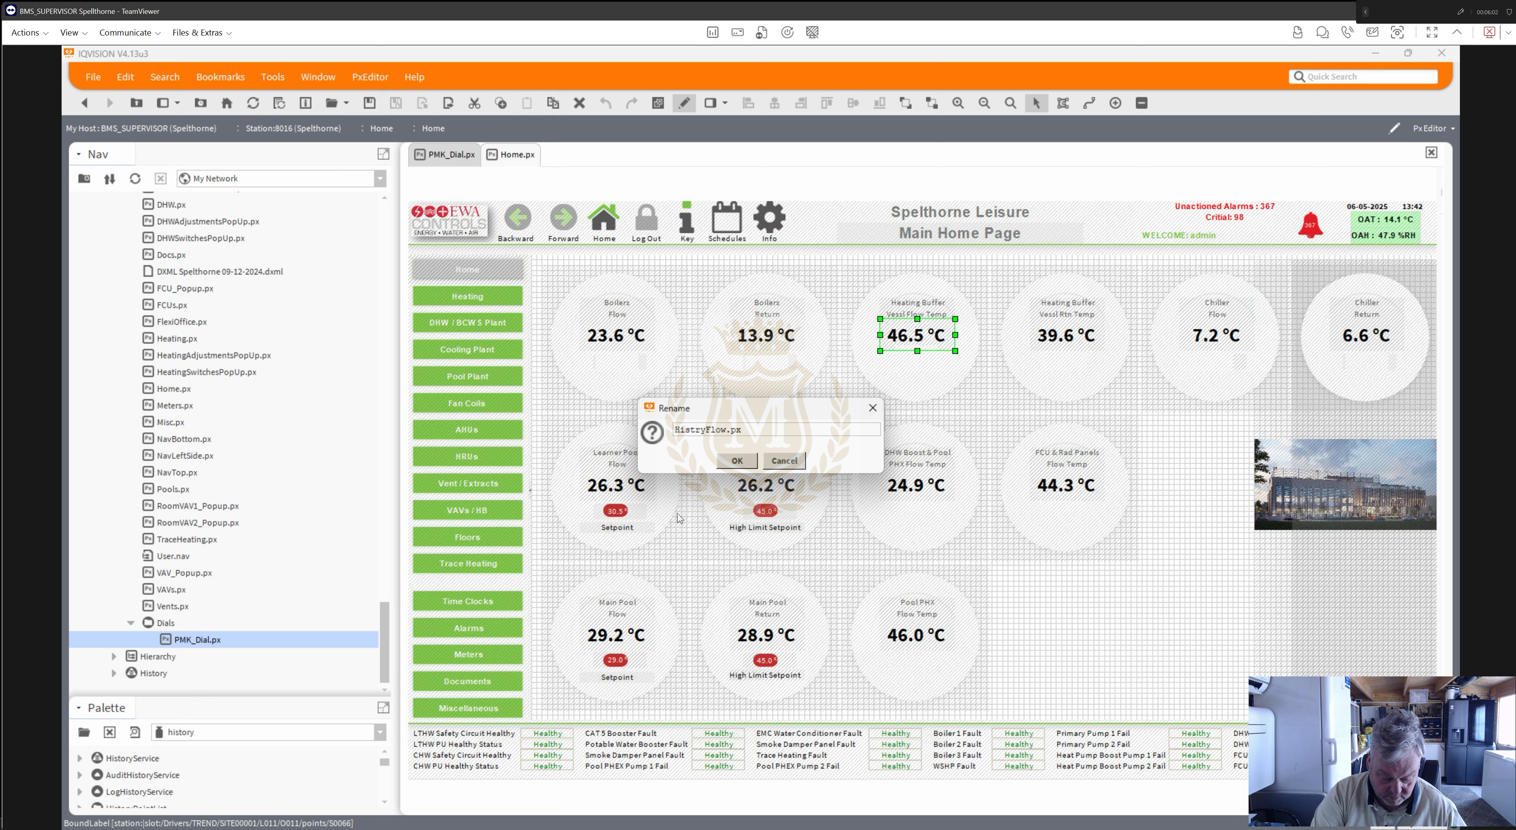
text(Temp)
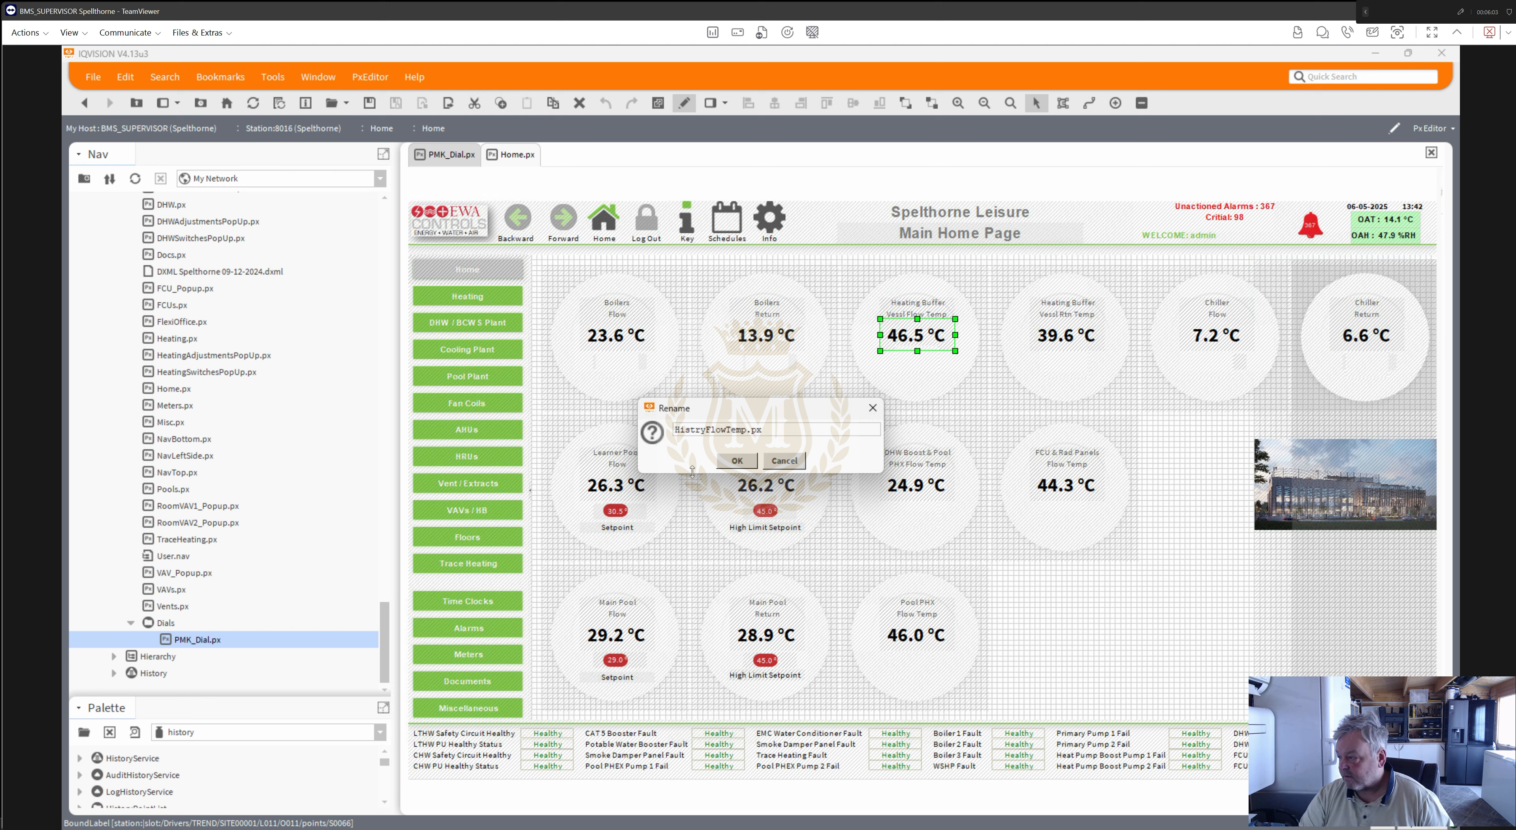
click(737, 461)
- Open HistryFlowTemp.px for editing, saving the changes to Home.px
click(202, 646)
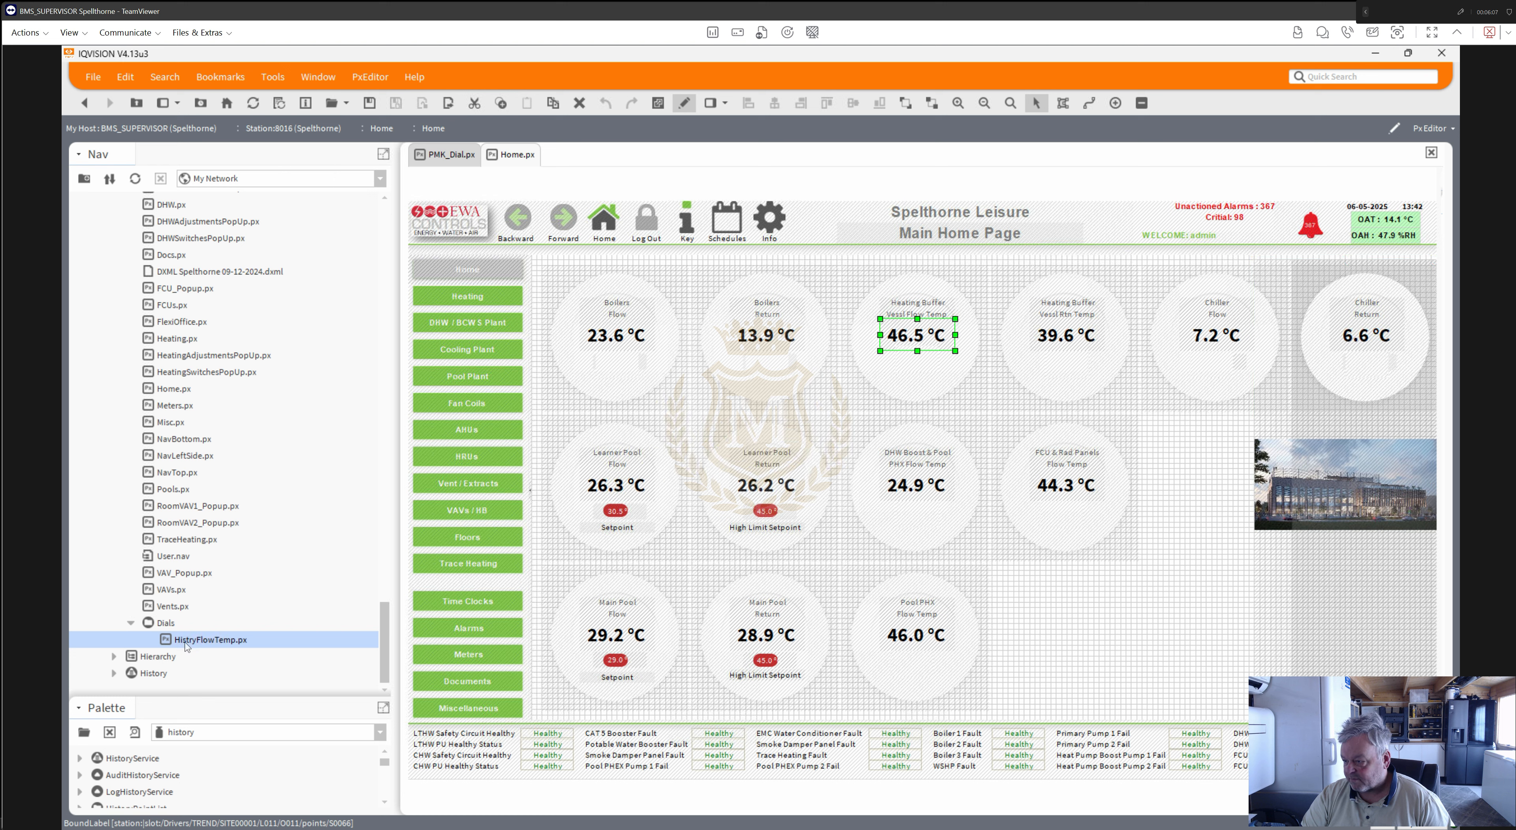
double_click(210, 640)
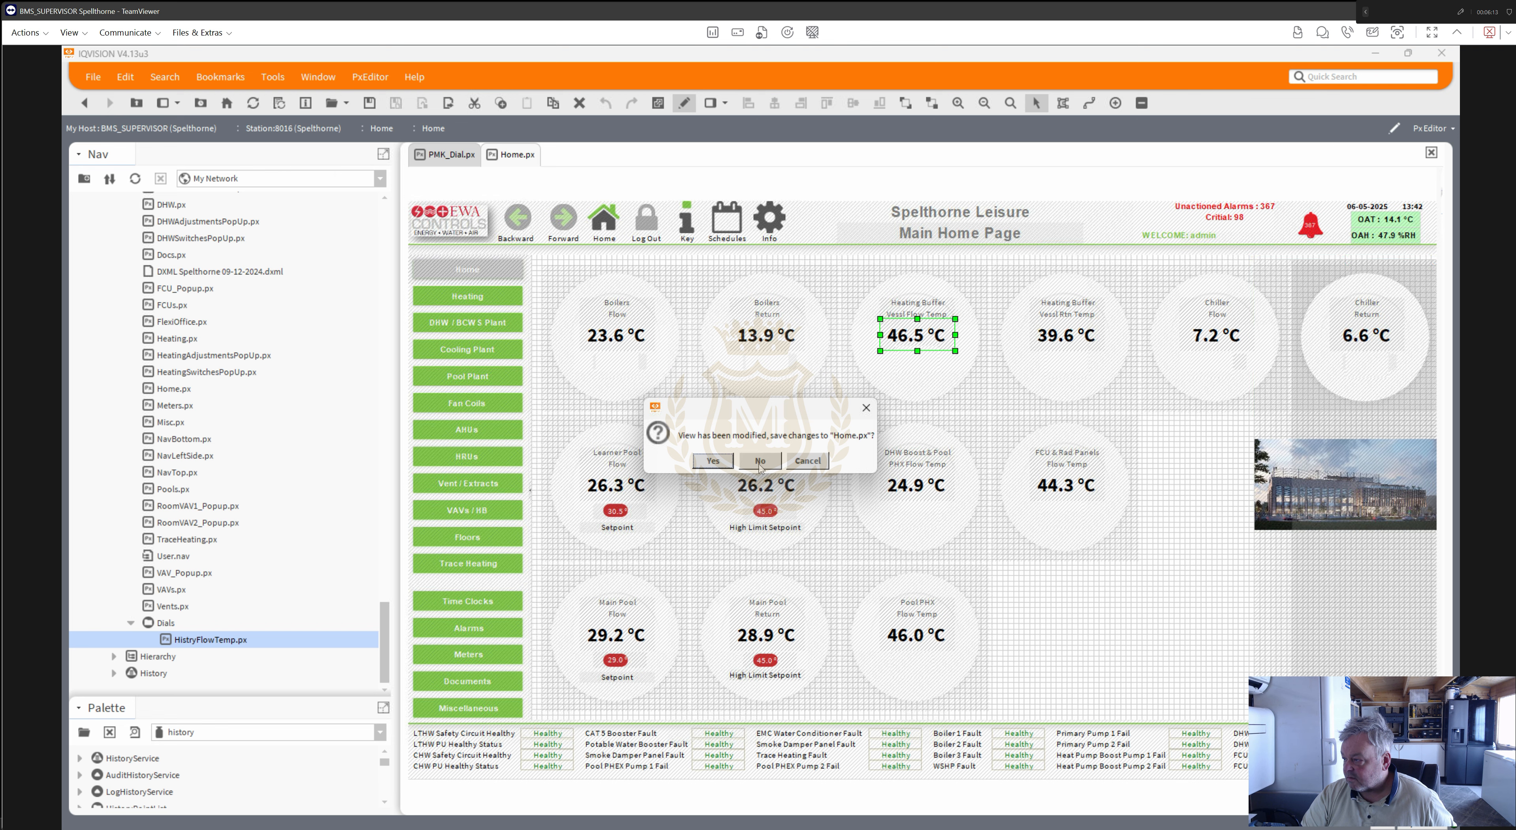
click(724, 463)
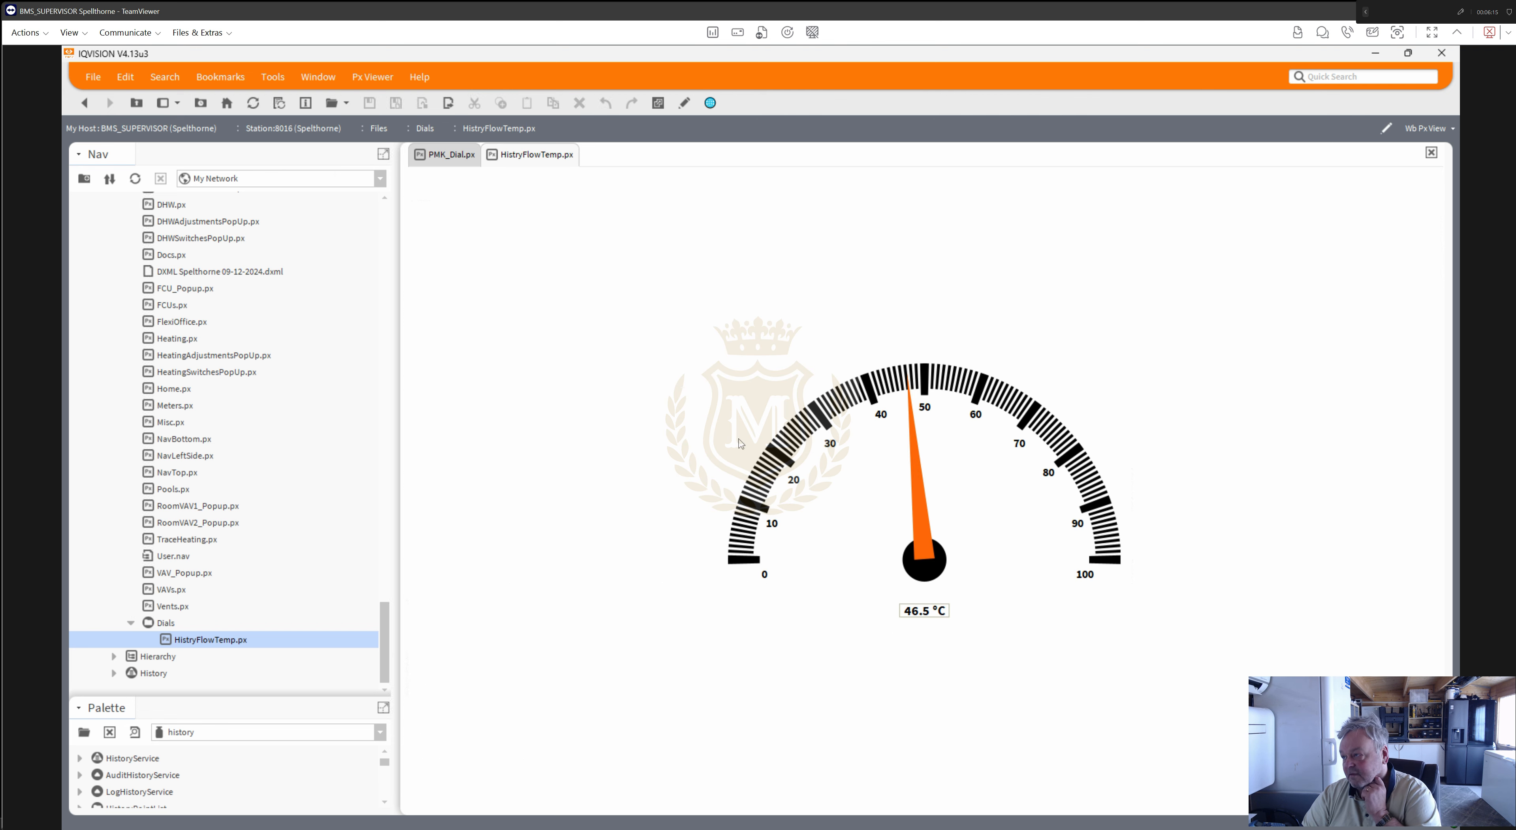
click(684, 104)
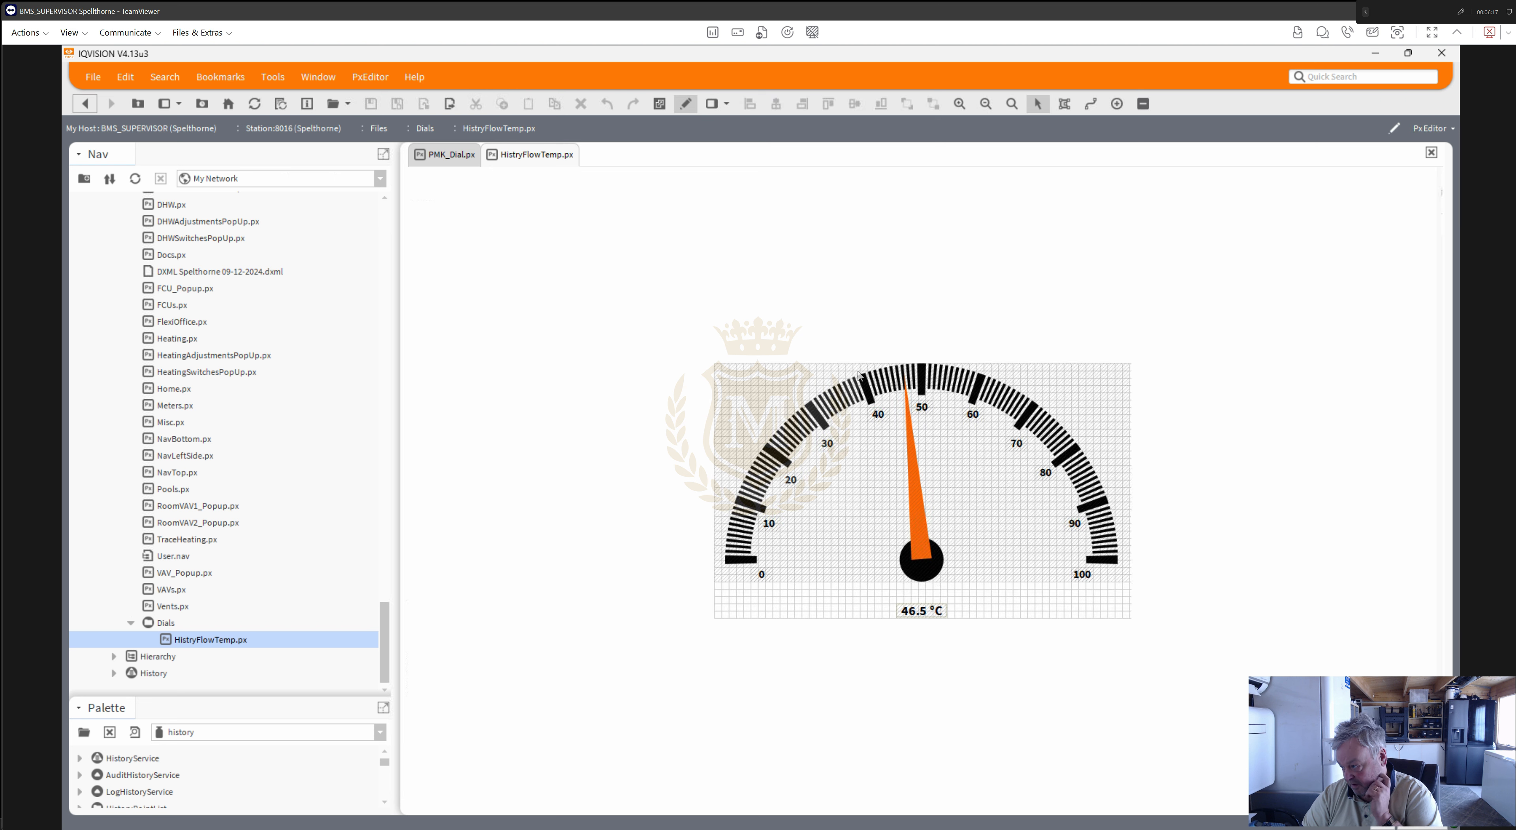
- Add a kitPx Popup Binding to the dial picture with the ord station:|slot:/Drivers/TREND/SITE00001/L011/O011/histories/P0021
click(857, 565)
double_click(857, 565)
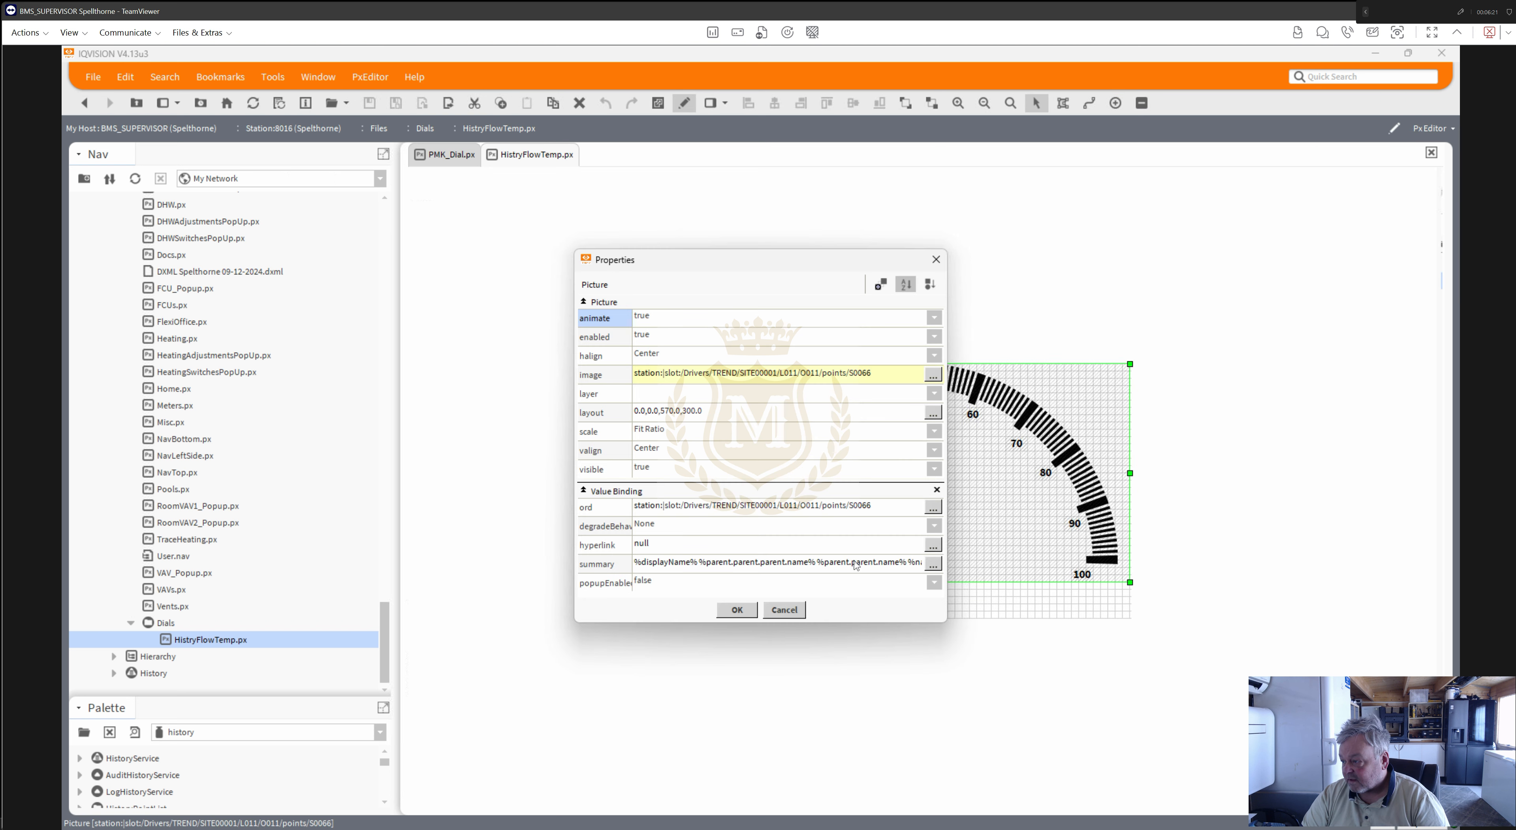
click(880, 286)
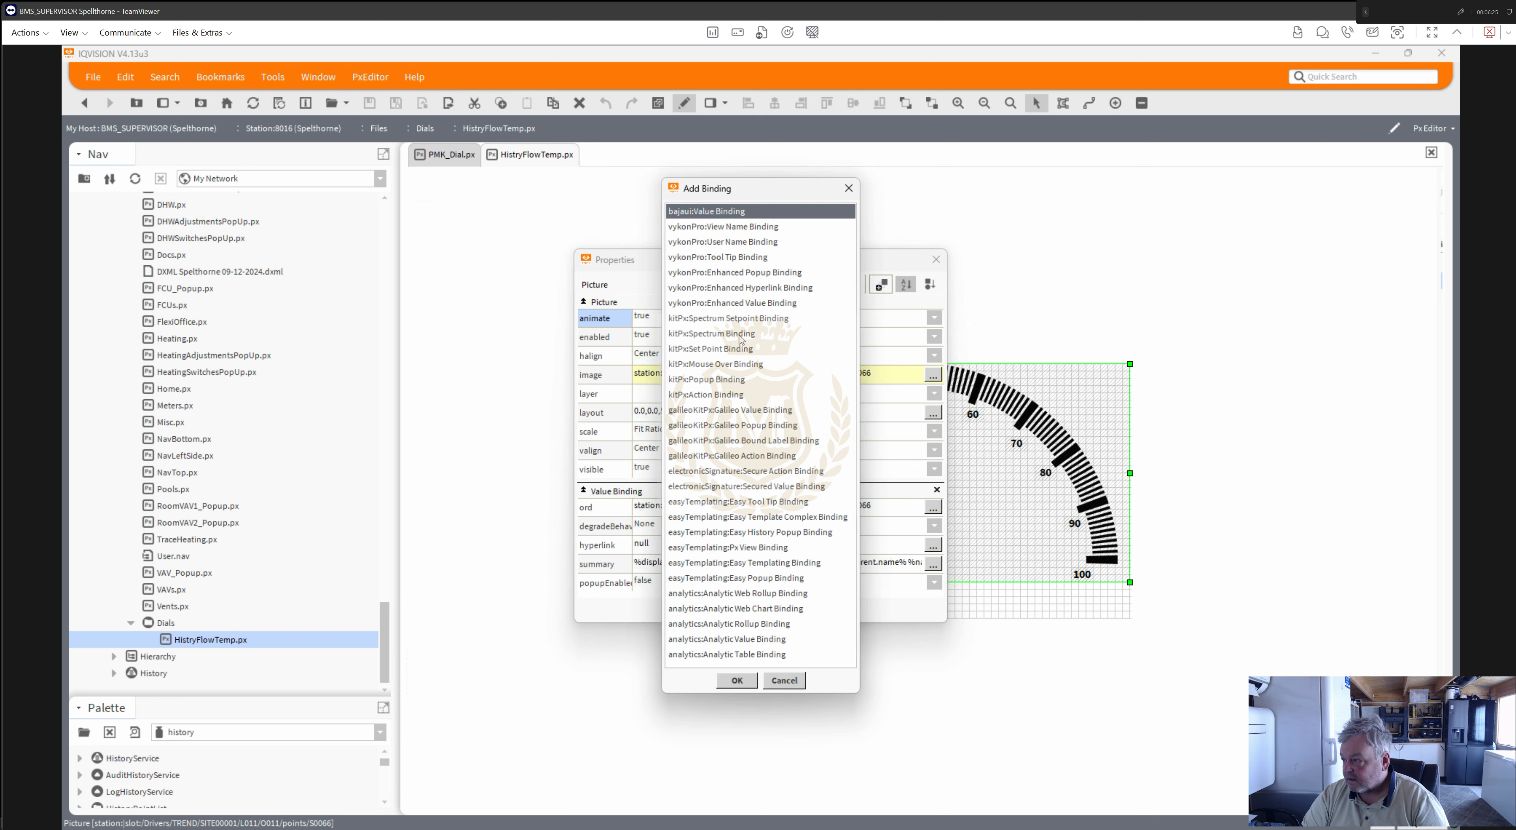
double_click(728, 381)
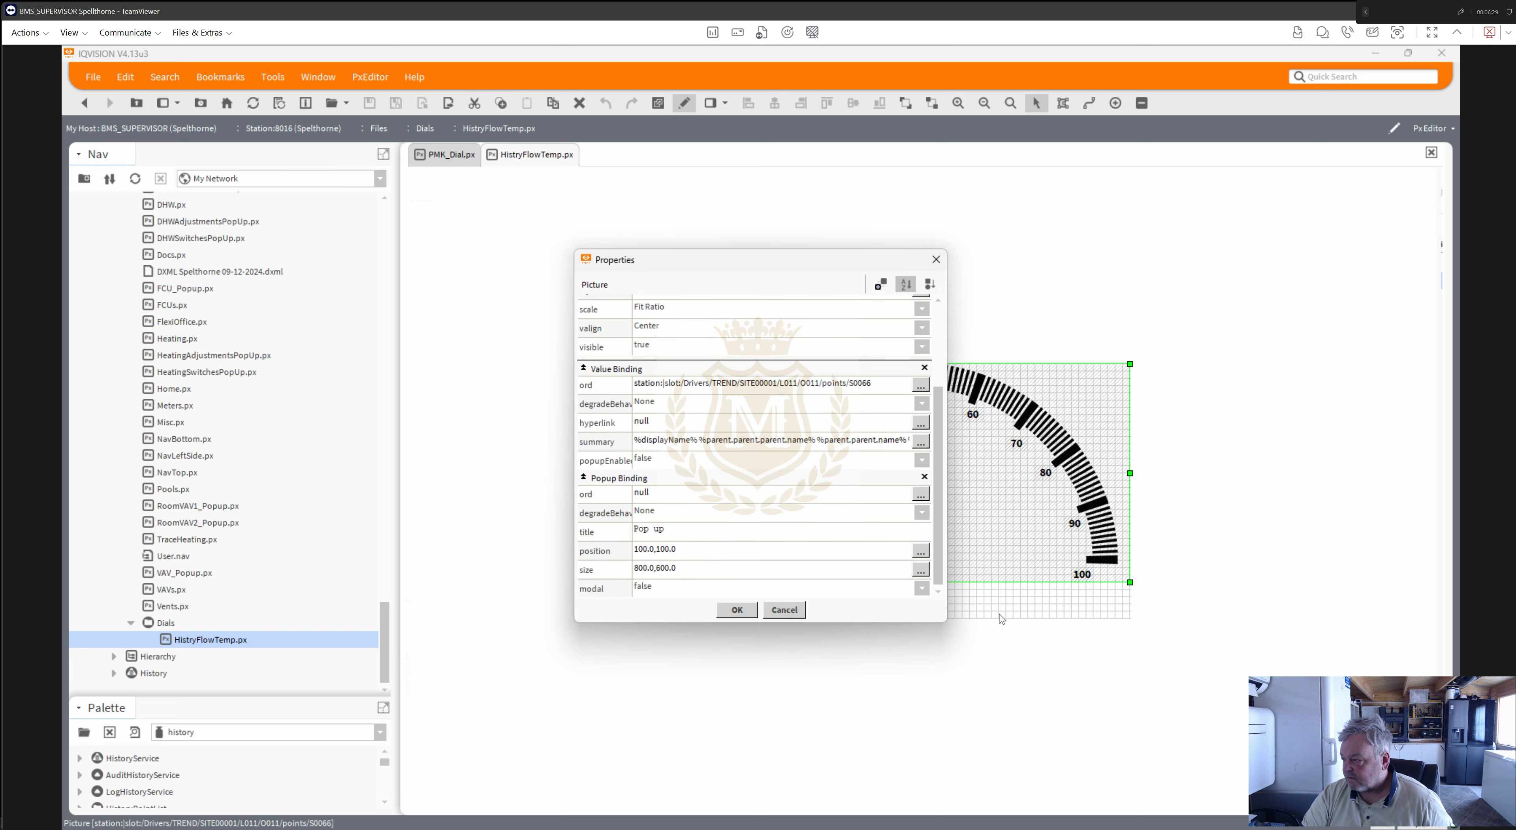
click(770, 501)
key(ctrl+v)
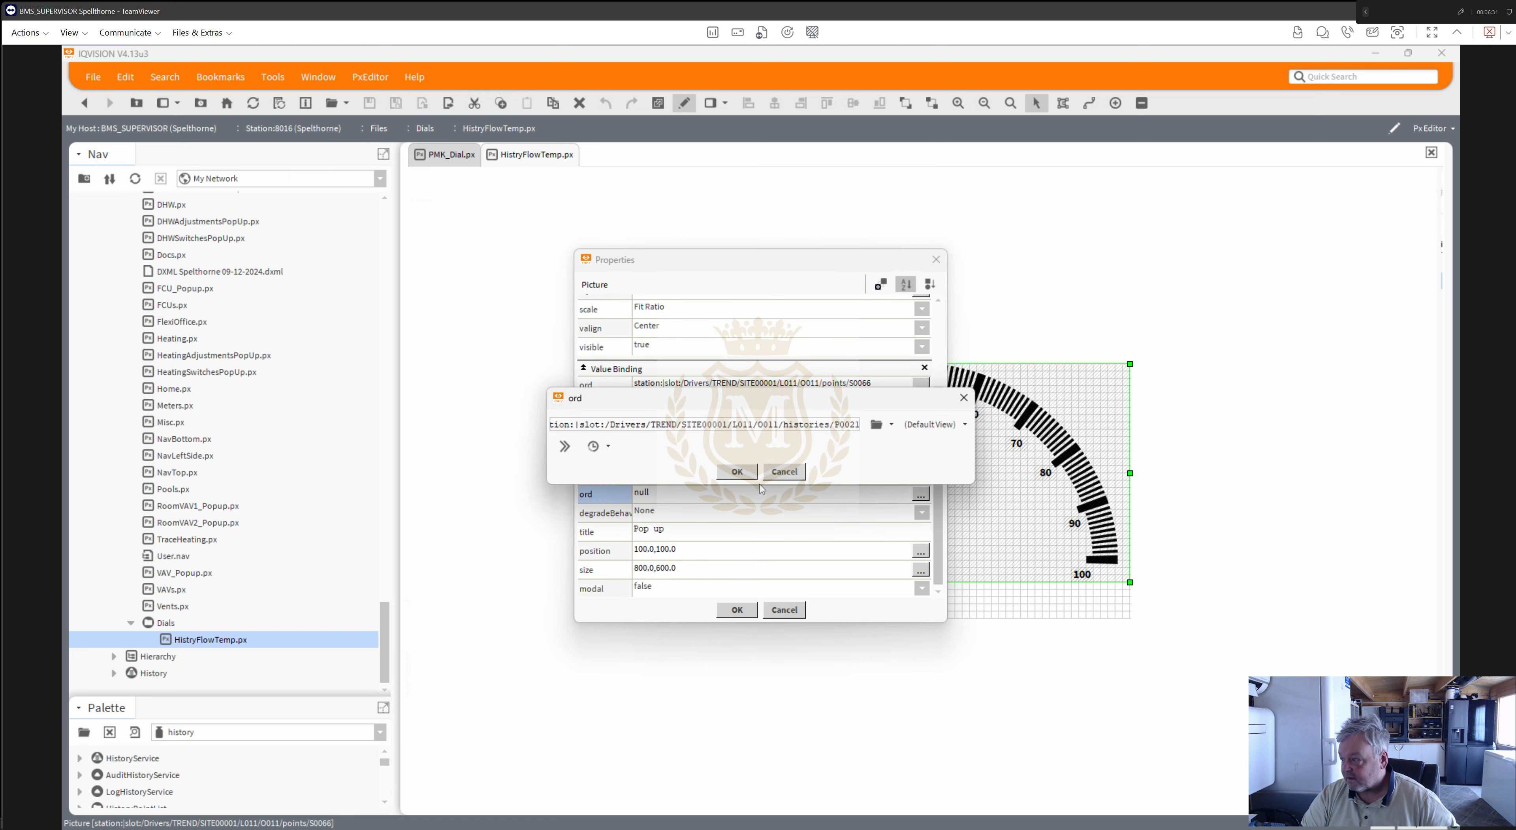
click(737, 472)
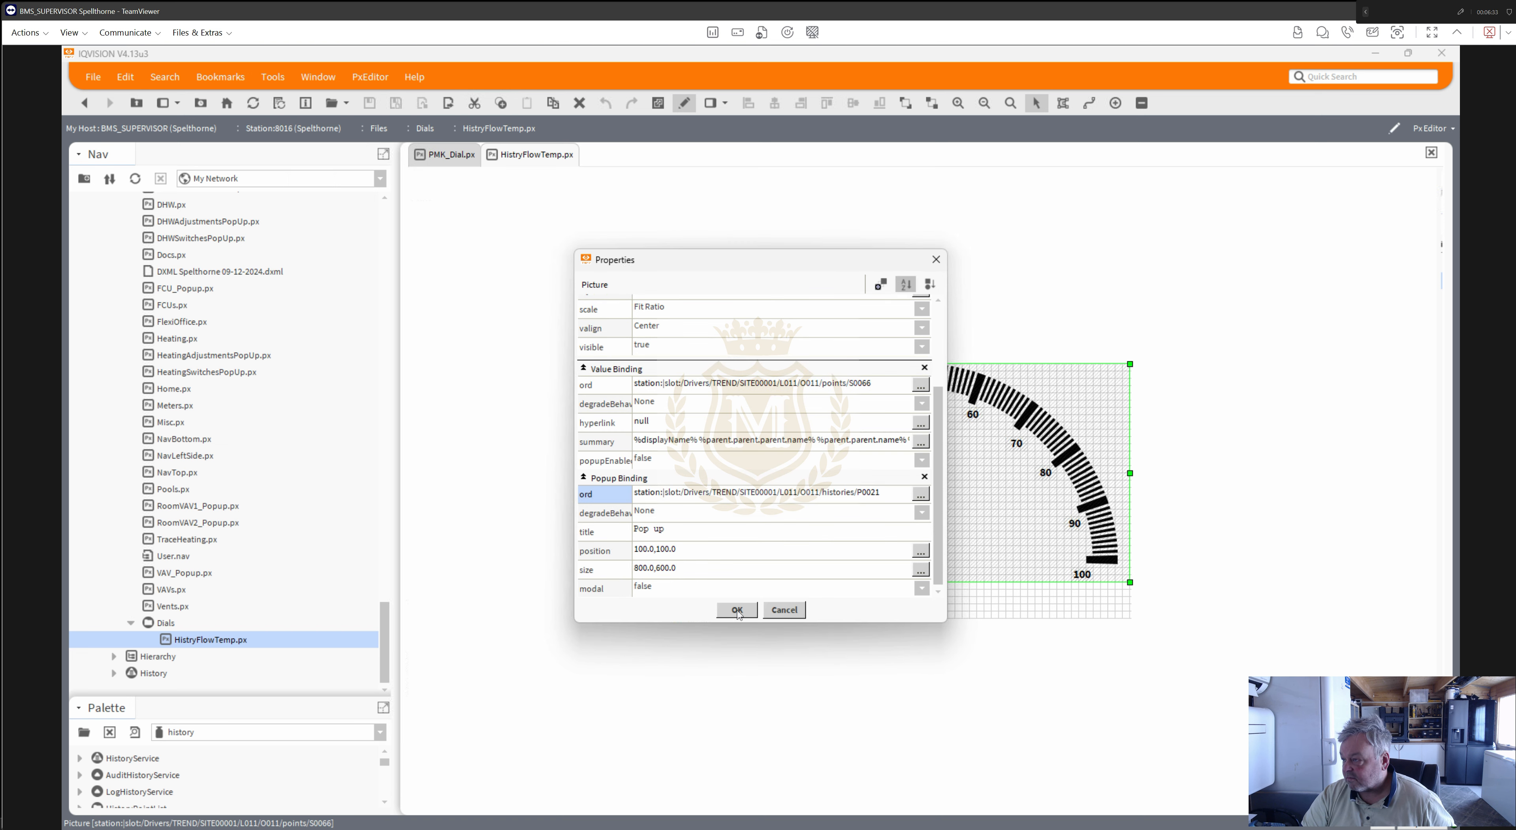
click(737, 610)
- Open Home.px for editing in place of the old PMK_Dial.px page
click(445, 155)
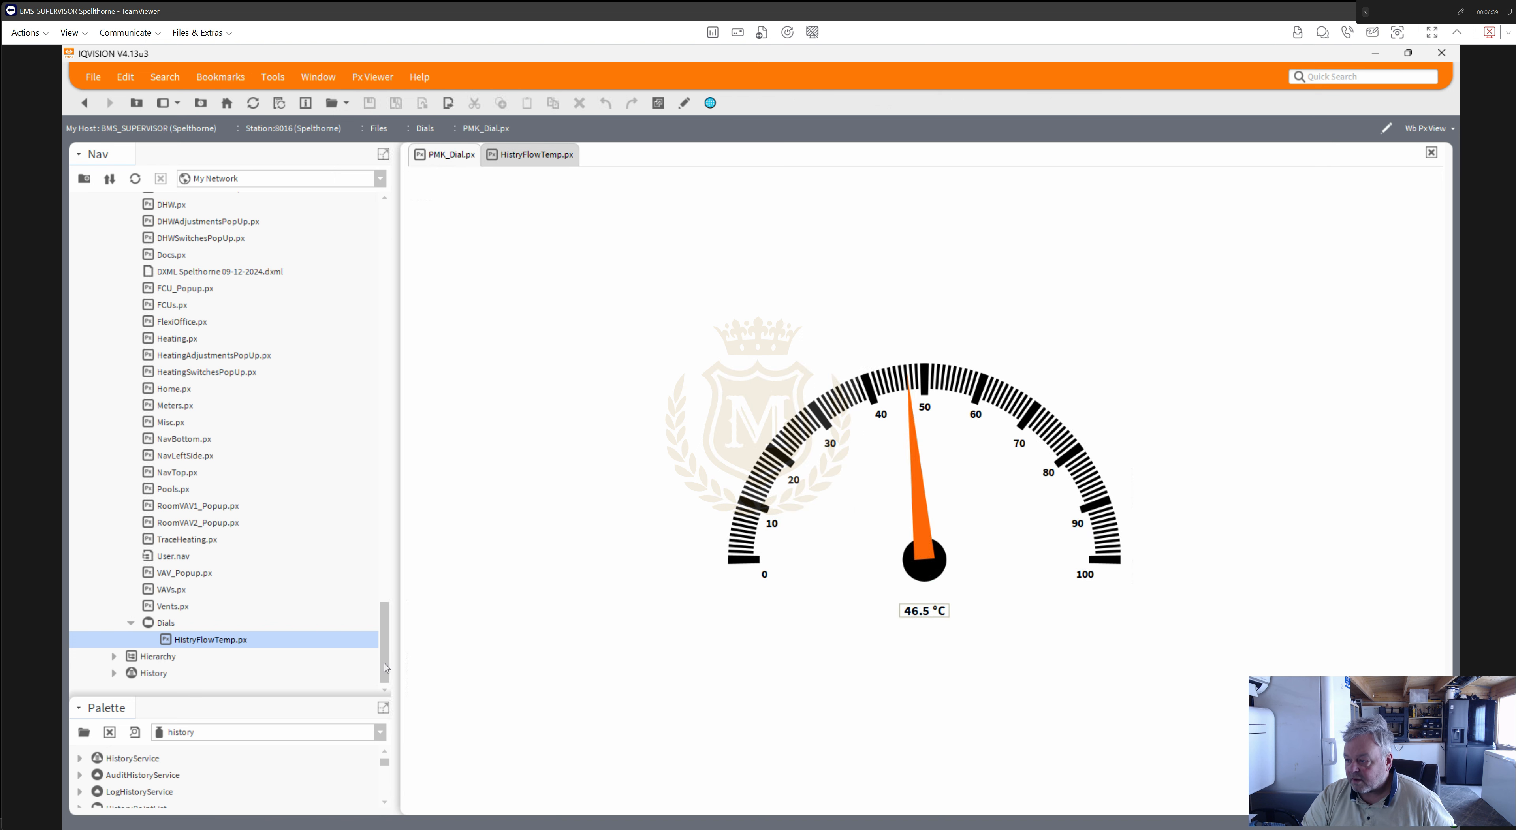
scroll(389, 612, up, 7)
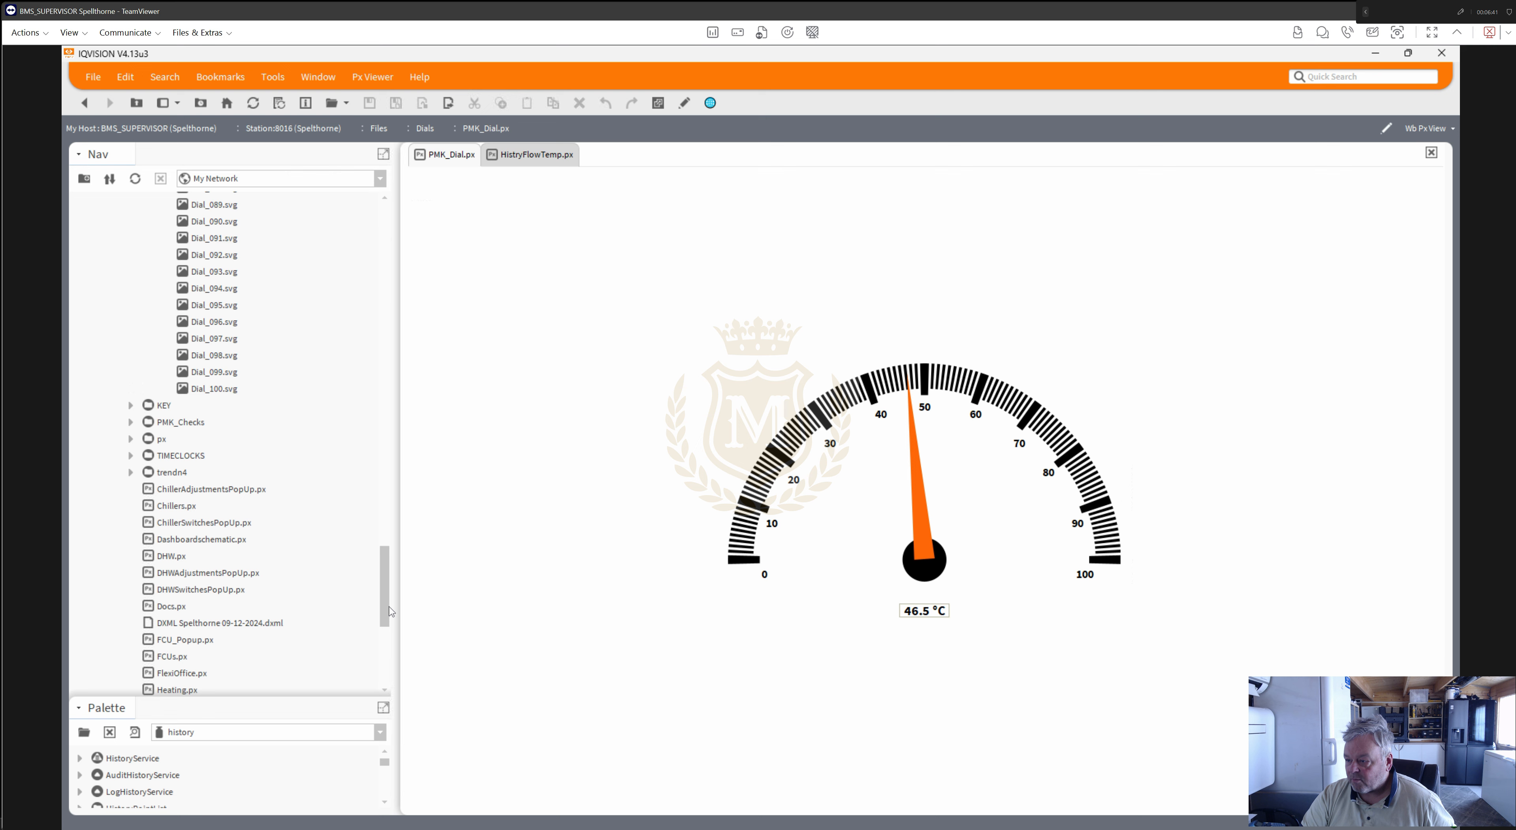
scroll(390, 612, down, 3)
click(178, 609)
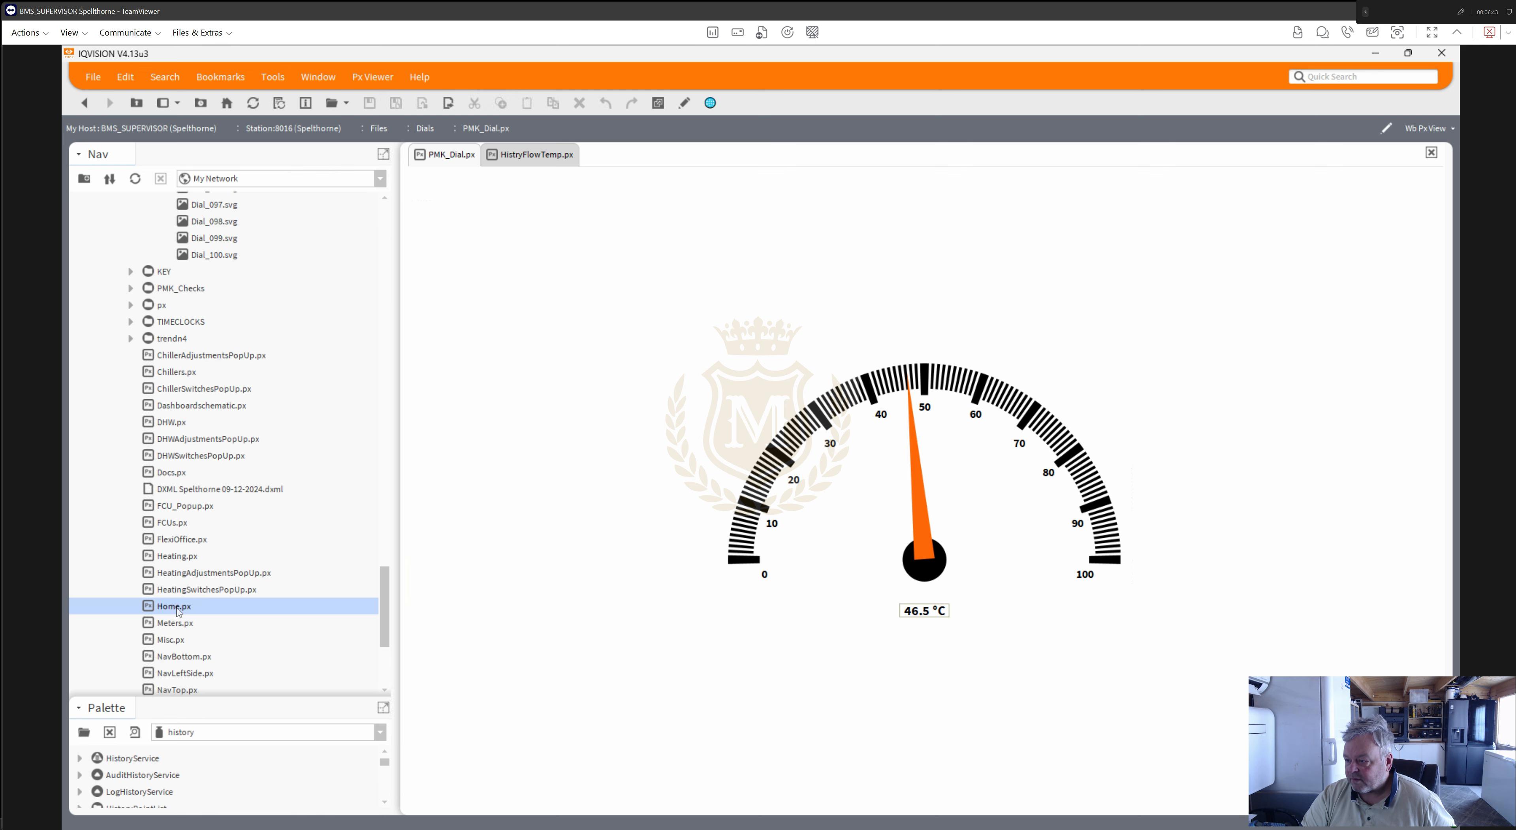
double_click(176, 609)
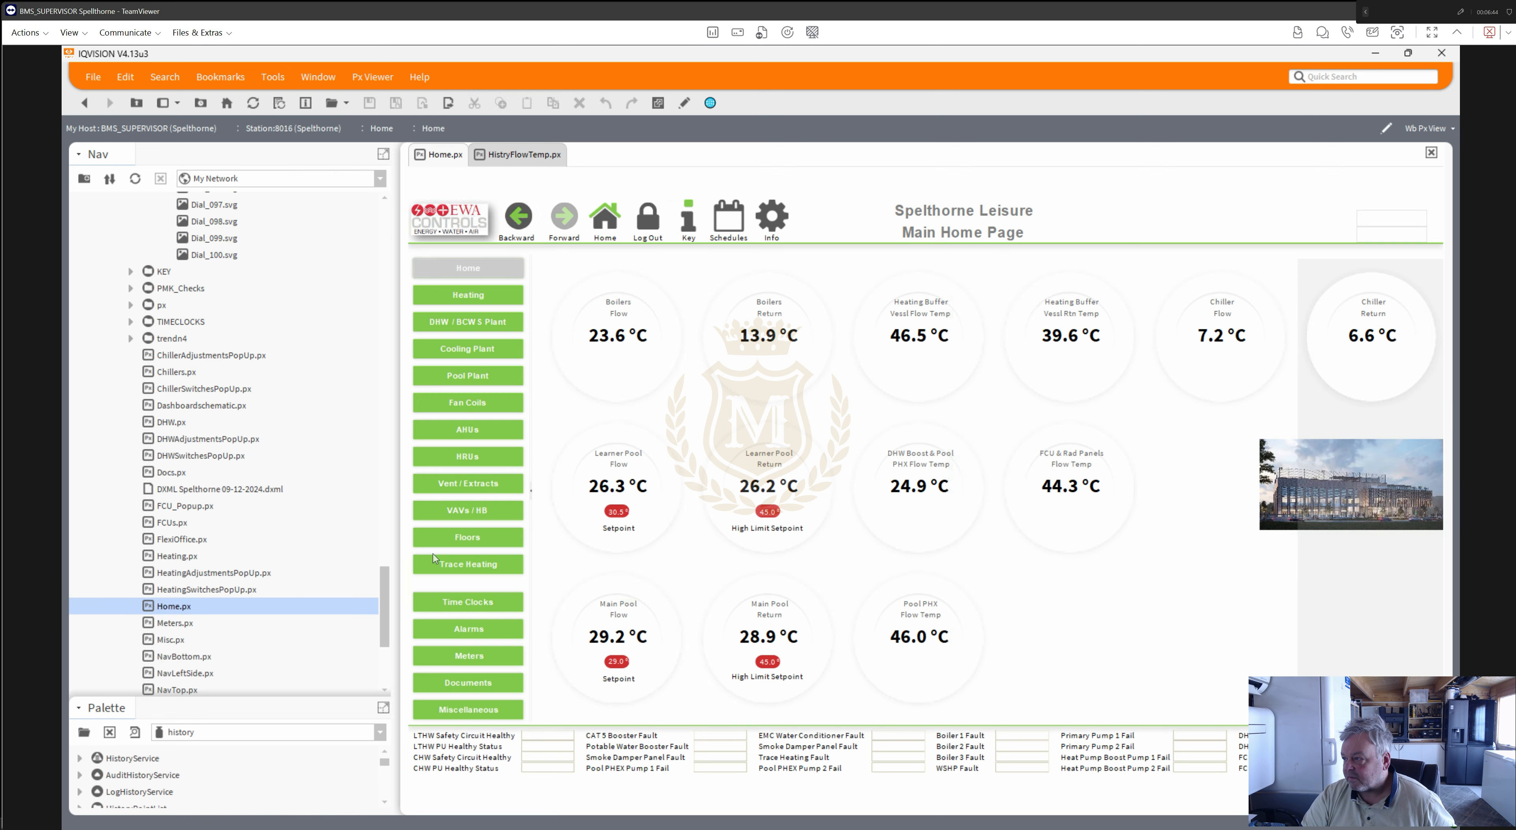
click(684, 105)
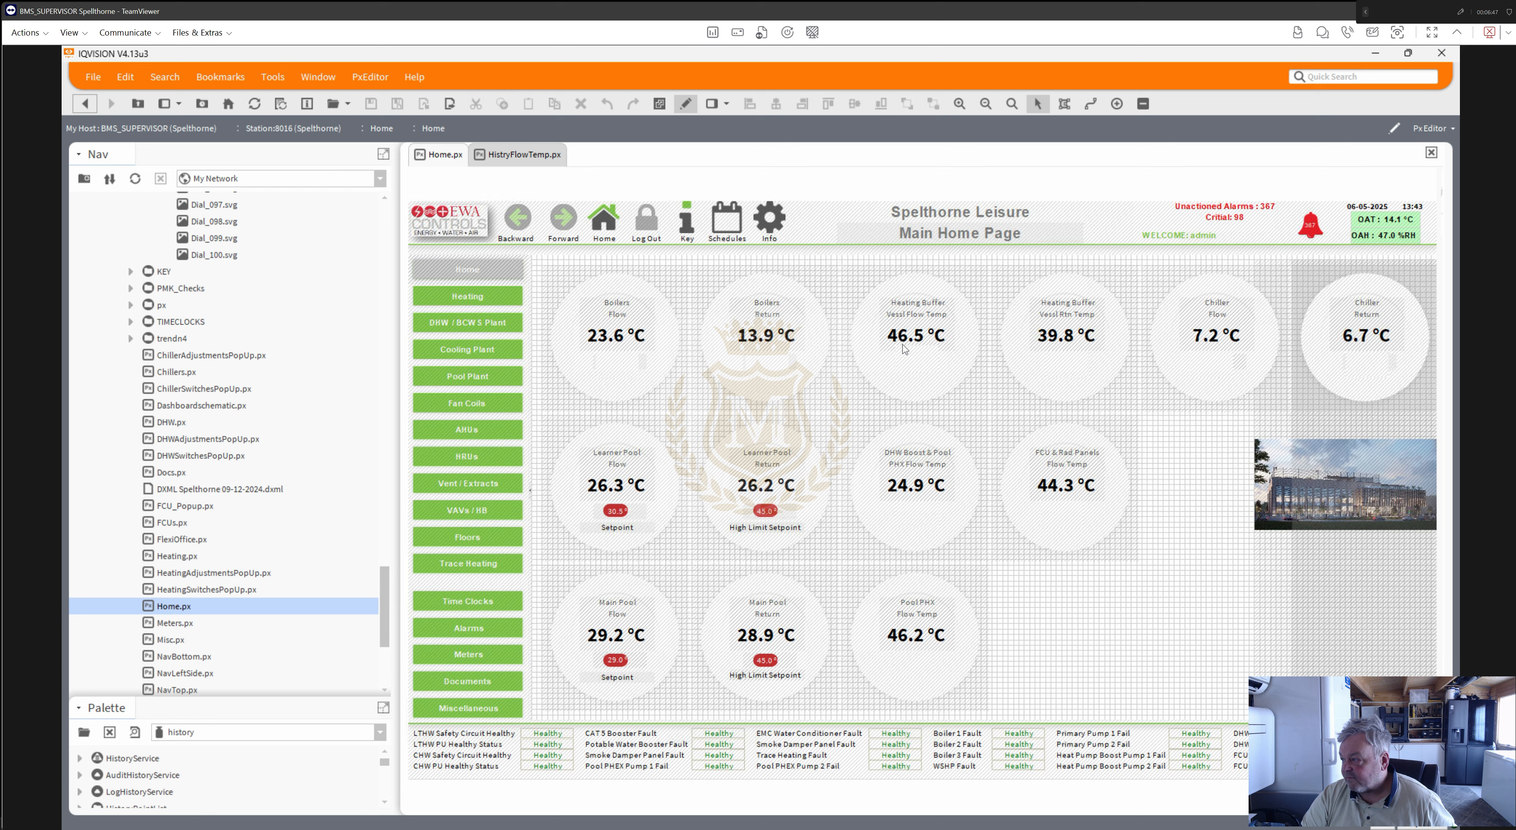
- Copy the Popup Binding title from the Heating Buffer Vessel flow temperature label, leaving its properties unmodified
double_click(907, 339)
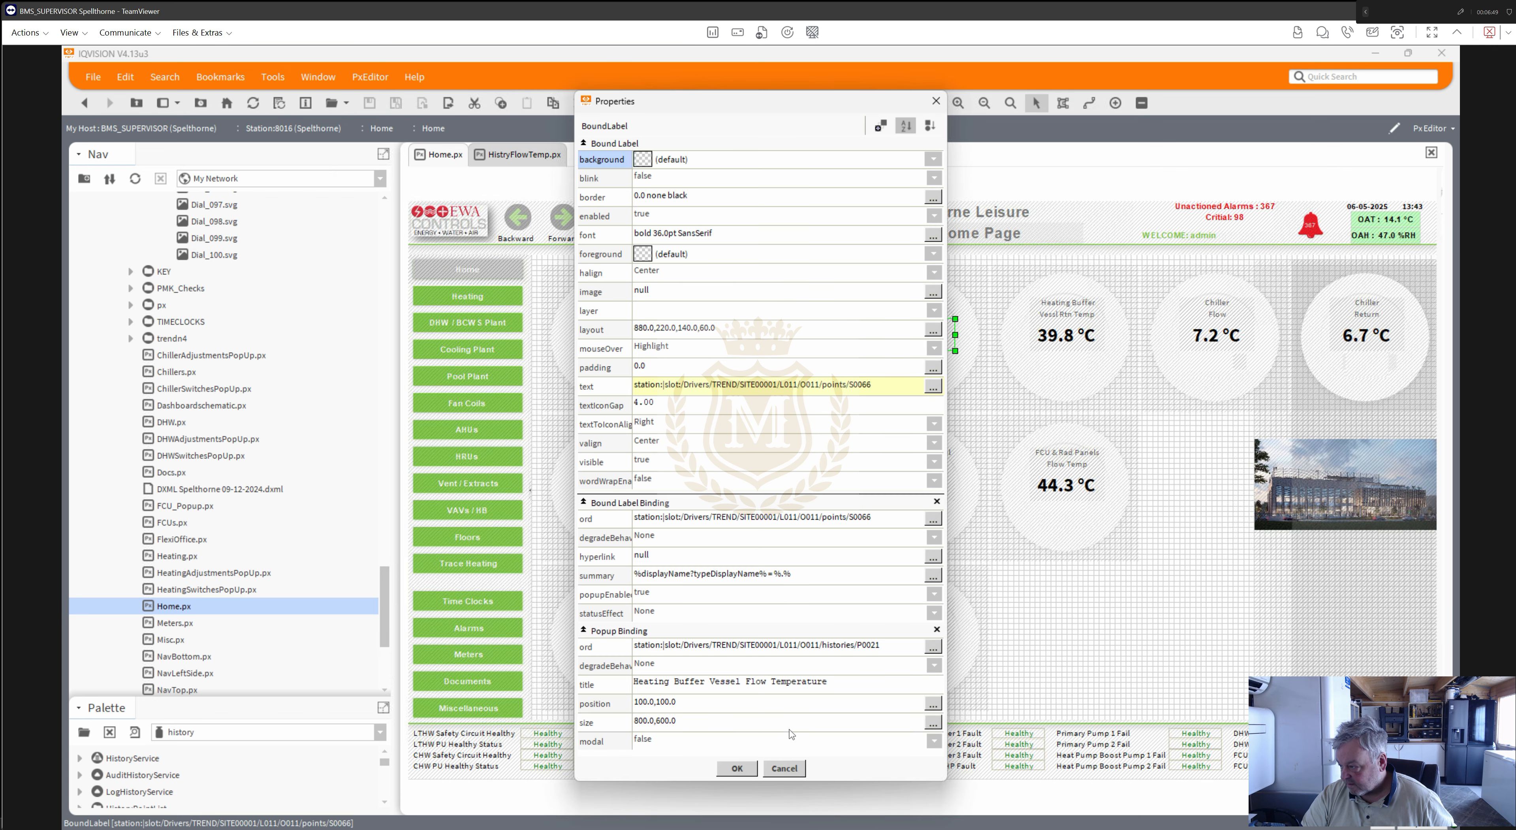
drag(831, 682, 632, 682)
key(ctrl+c)
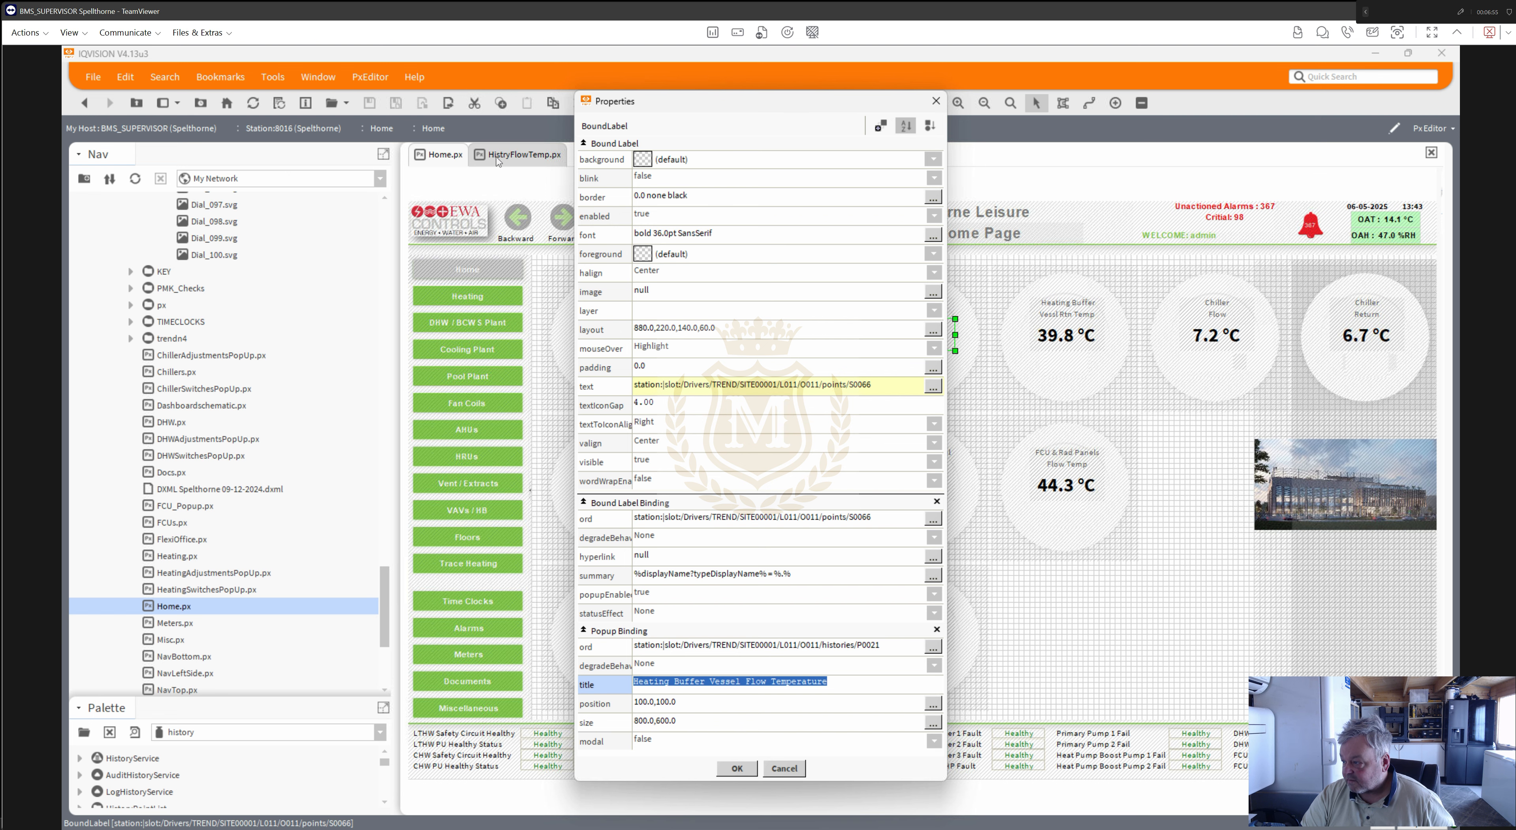
click(785, 768)
- Set the Popup Binding title of the dial picture in HistryFlowTemp.px to "Heating Buffer Vessel Flow Temperature" and return the page to viewing mode
click(528, 161)
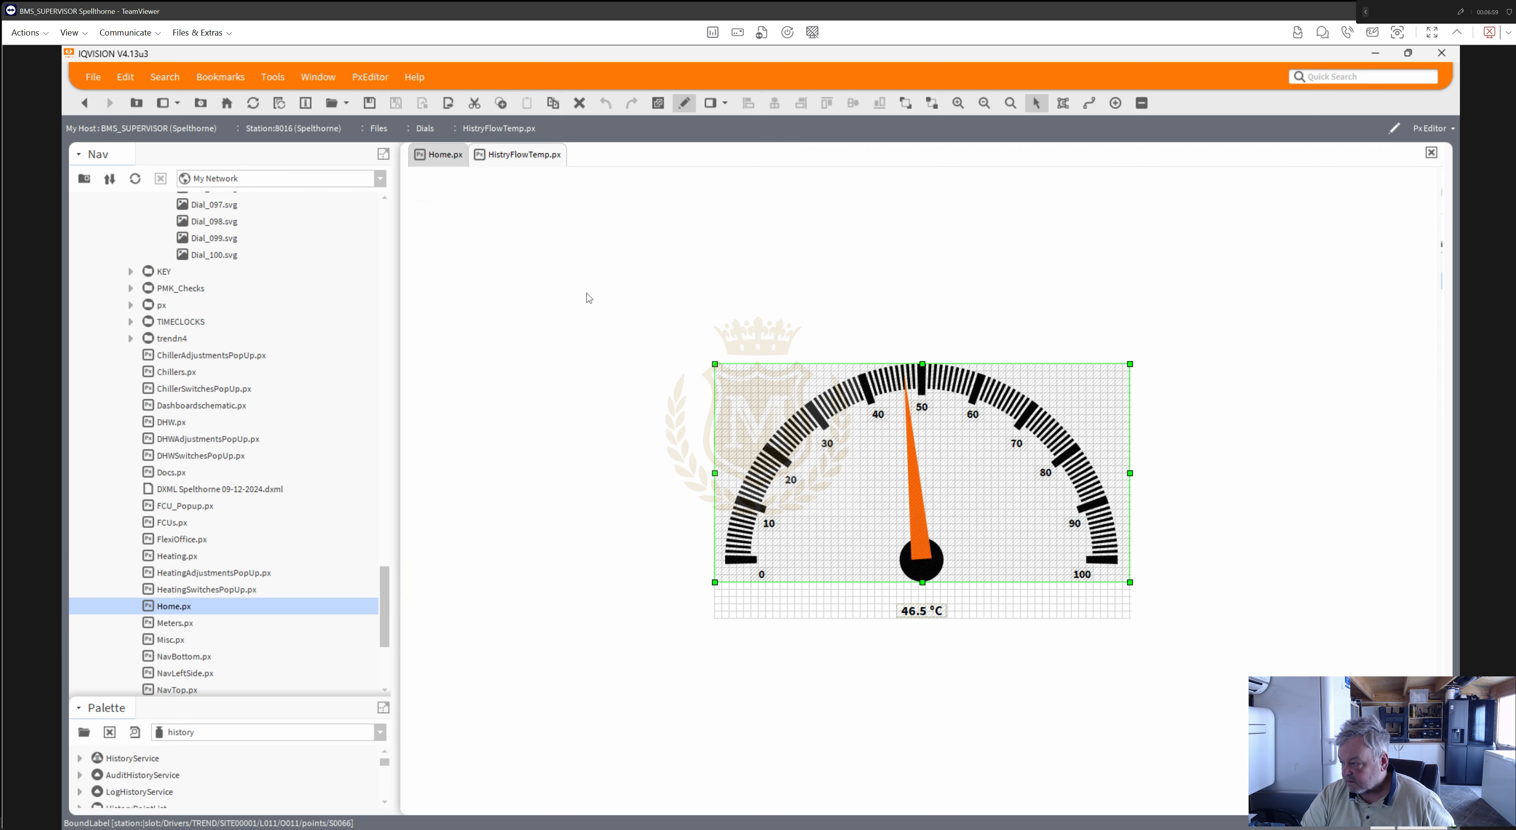
double_click(883, 563)
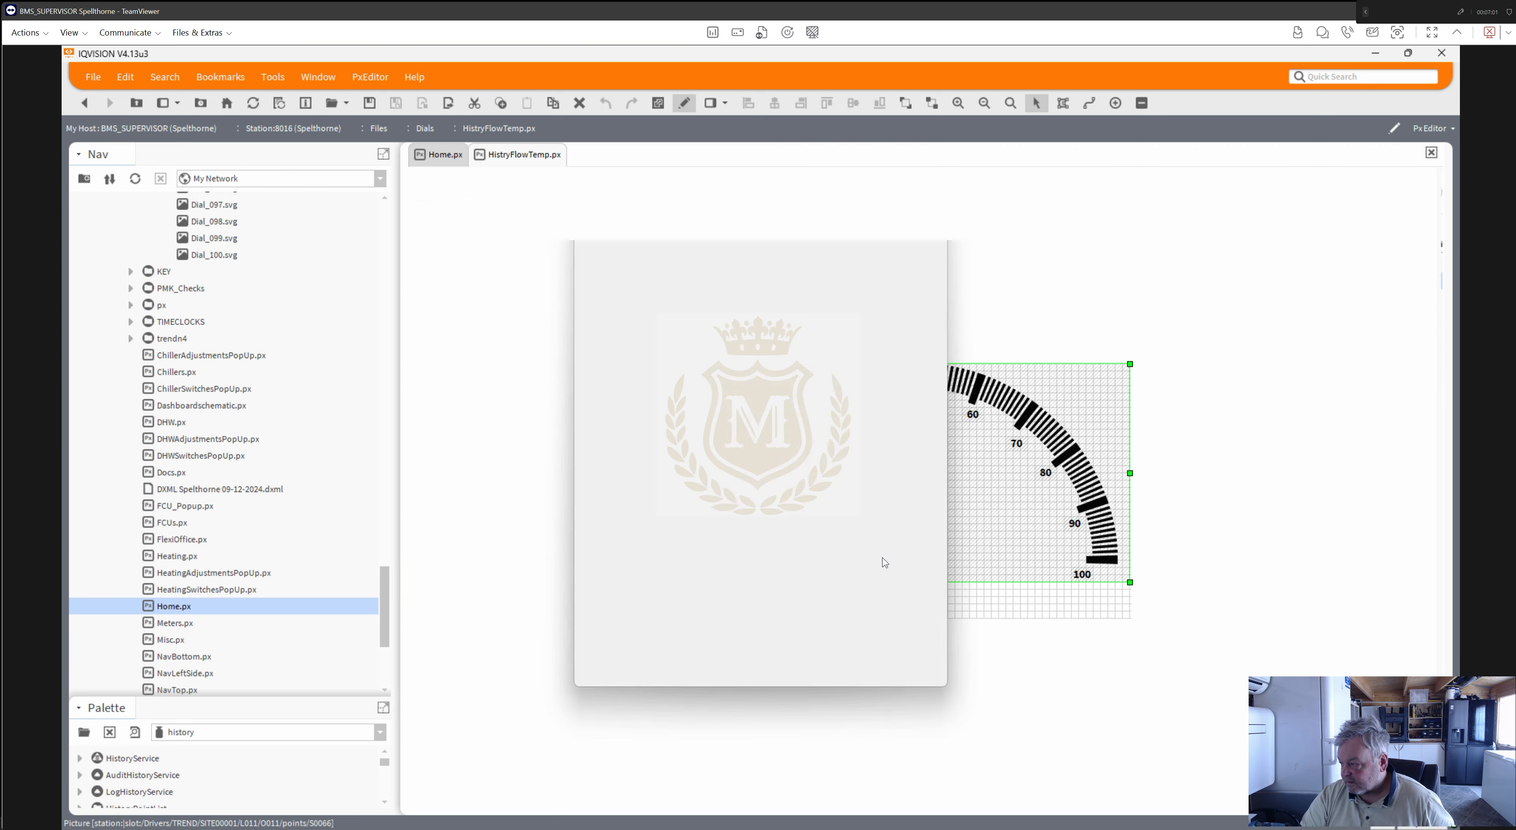
drag(666, 587, 634, 588)
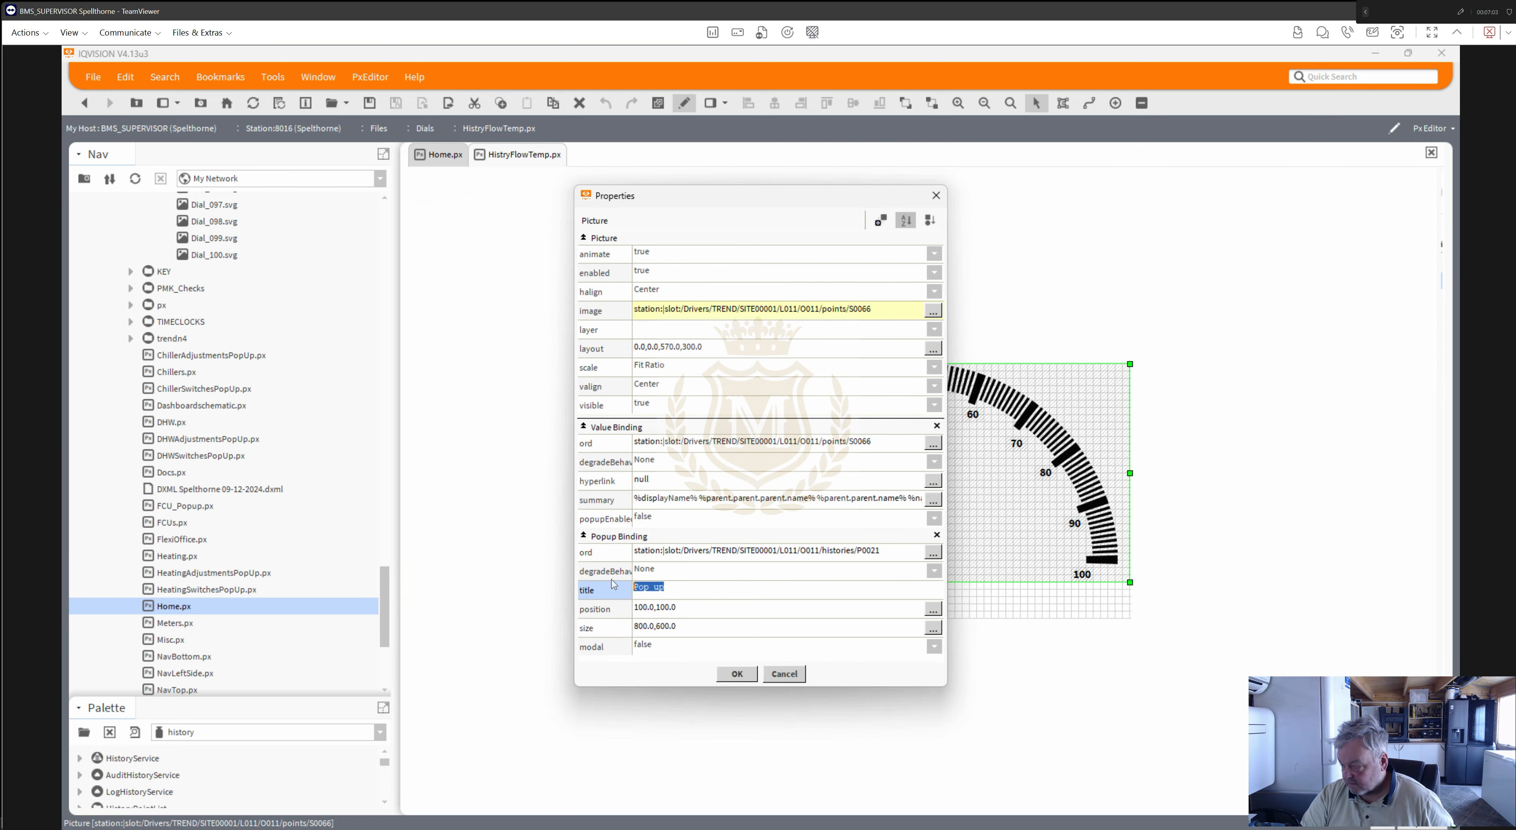
key(ctrl+v)
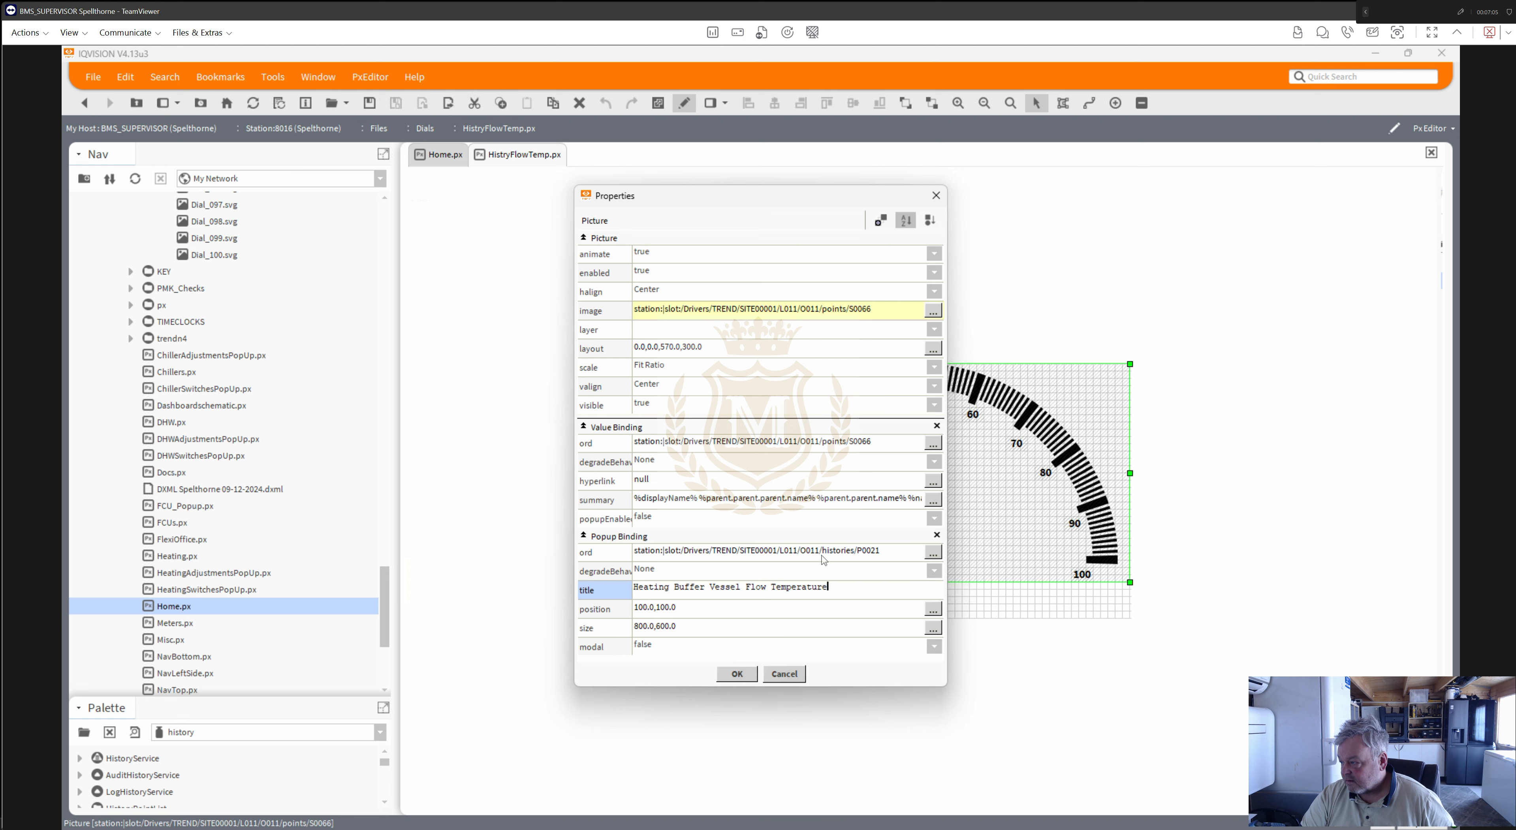
click(737, 674)
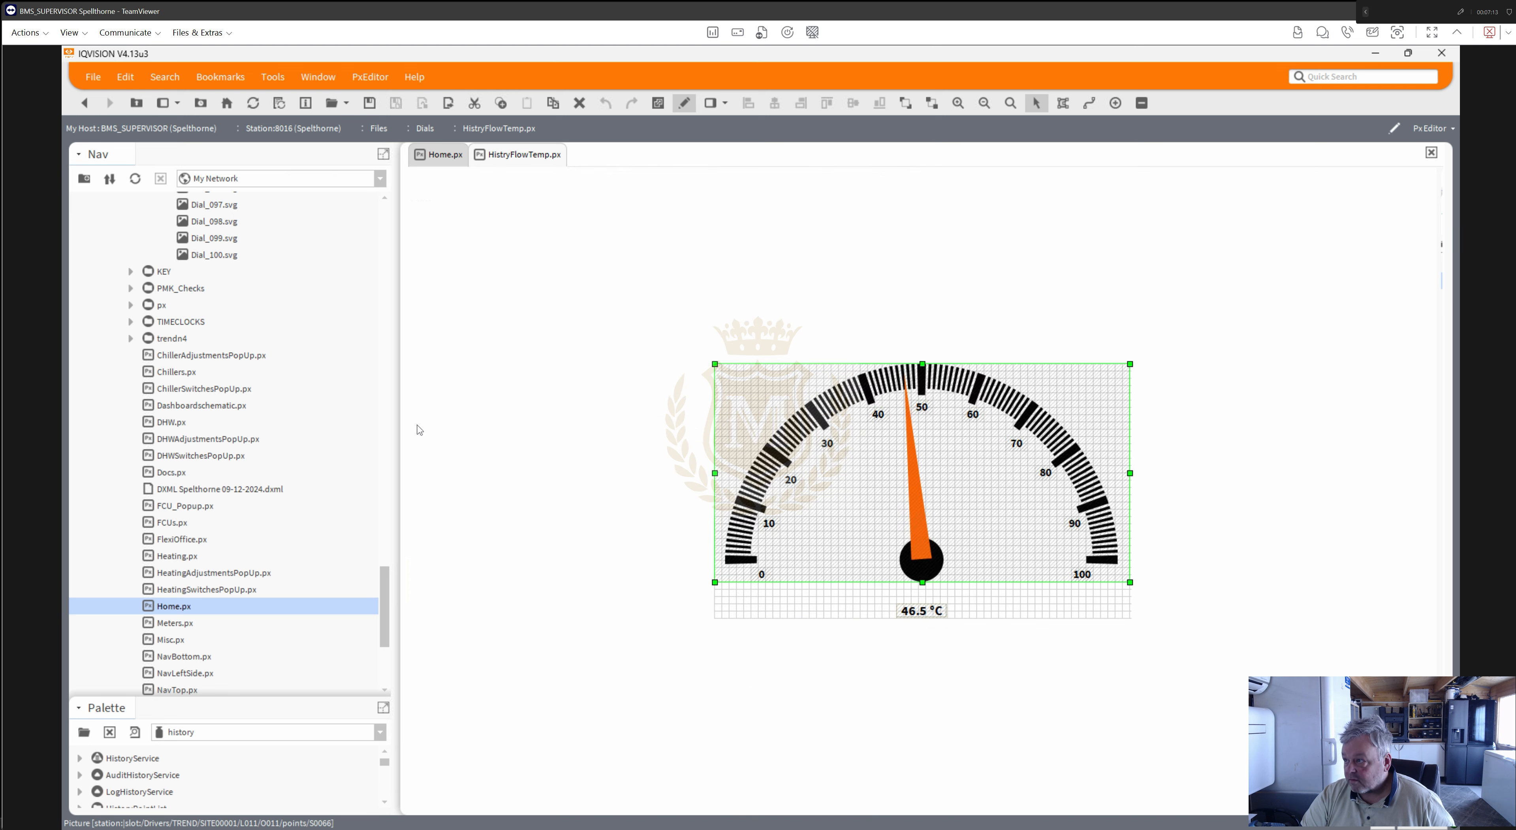
click(684, 104)
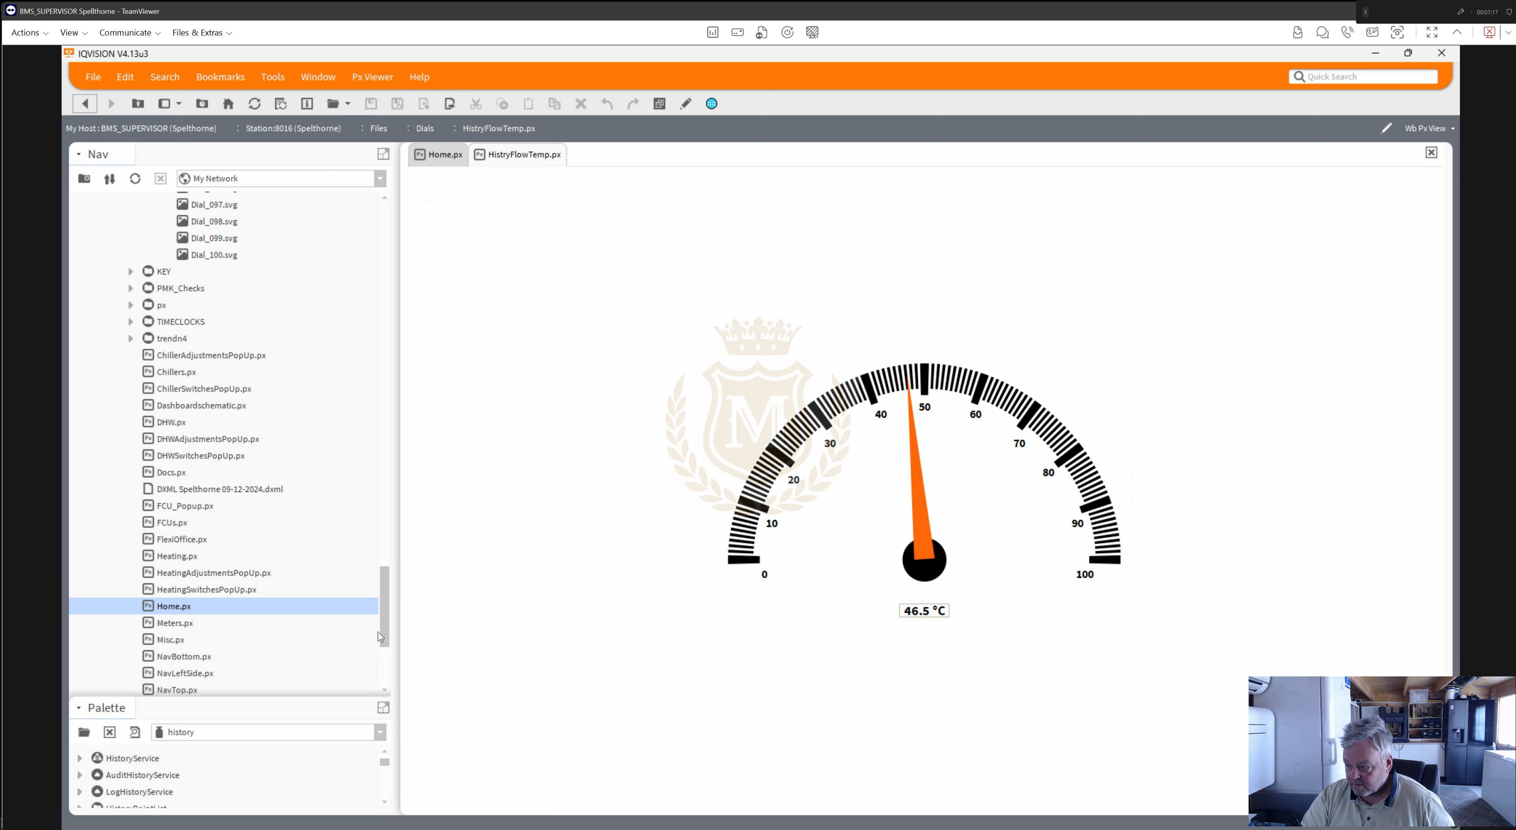
- Rename the HistryFlowTemp.px file in the Dials folder to BufferFlowTemp.px
drag(387, 630, 393, 673)
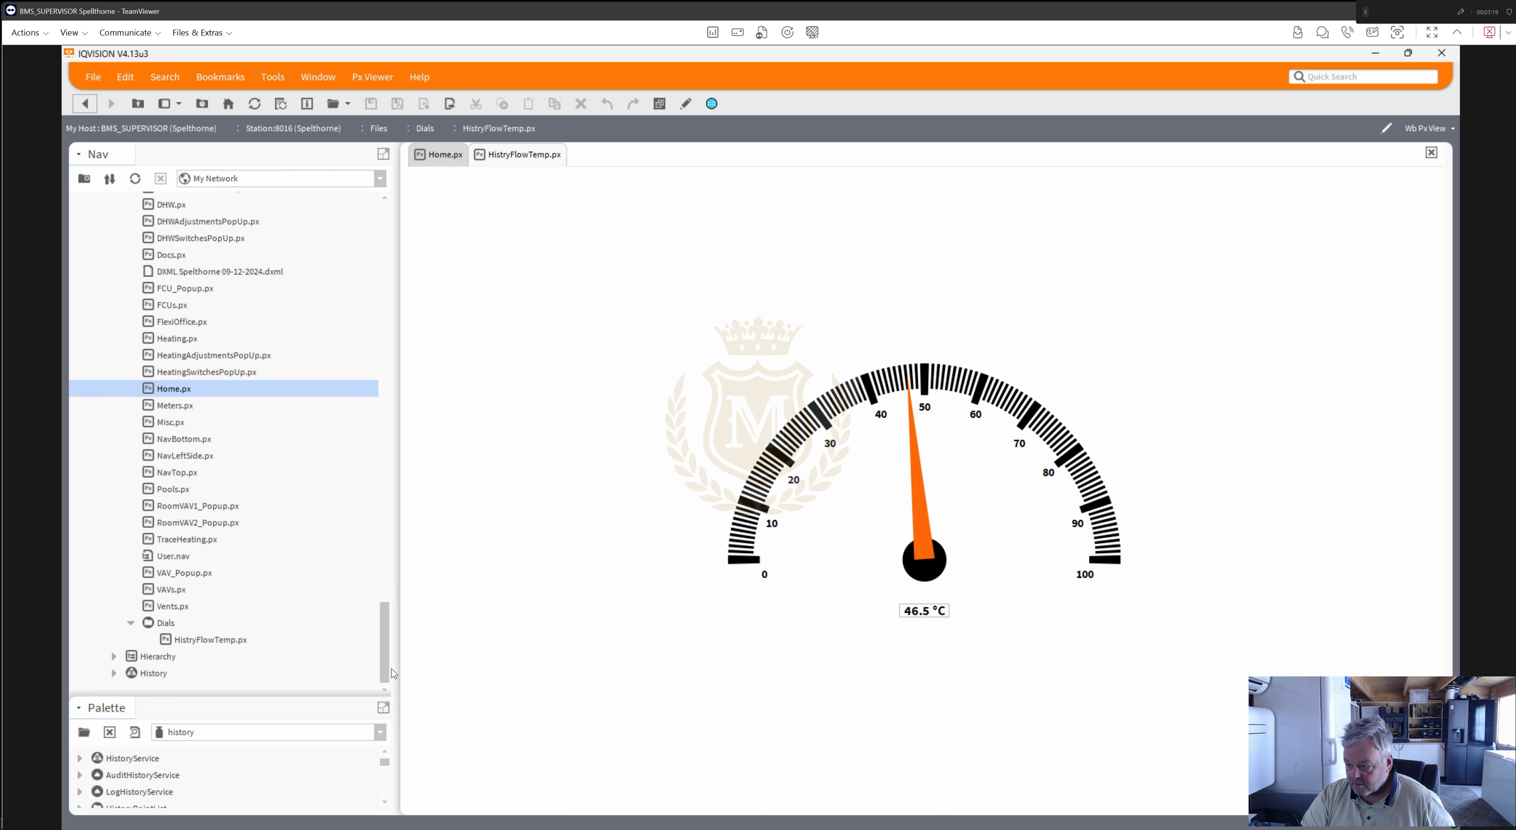
click(212, 644)
right_click(210, 642)
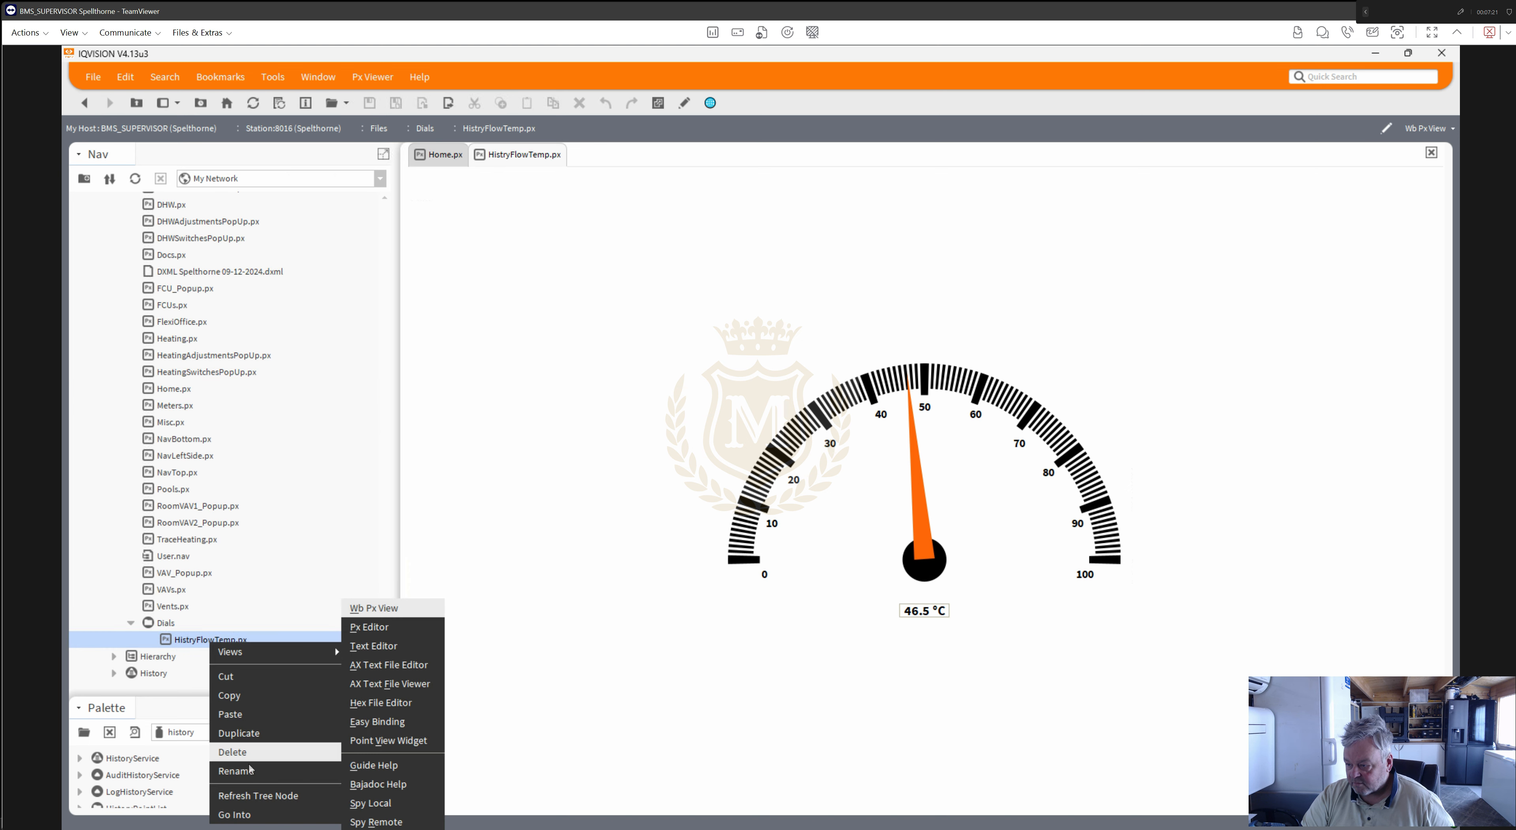
click(235, 771)
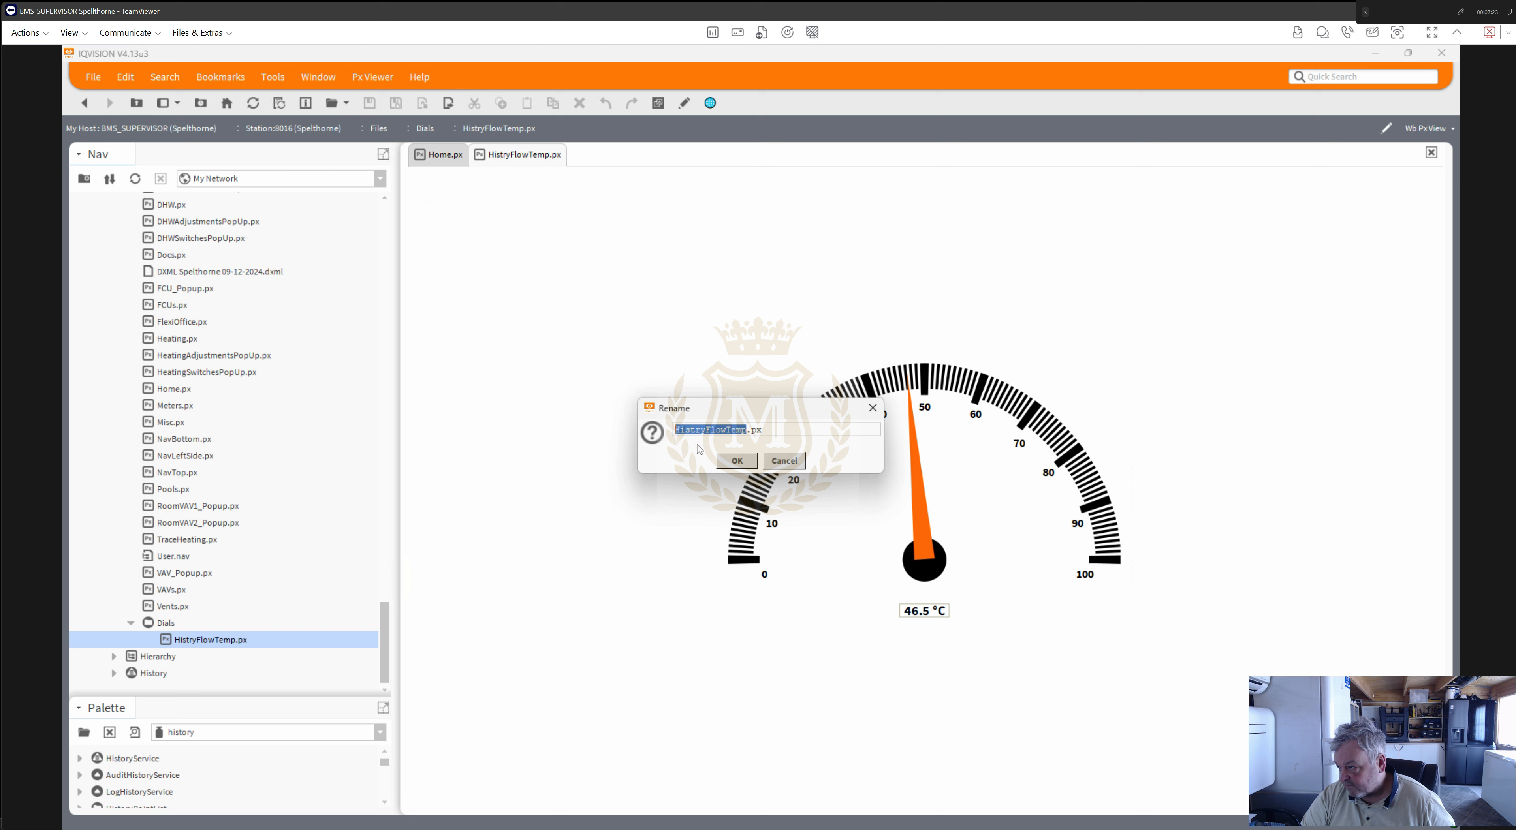
drag(705, 430, 627, 429)
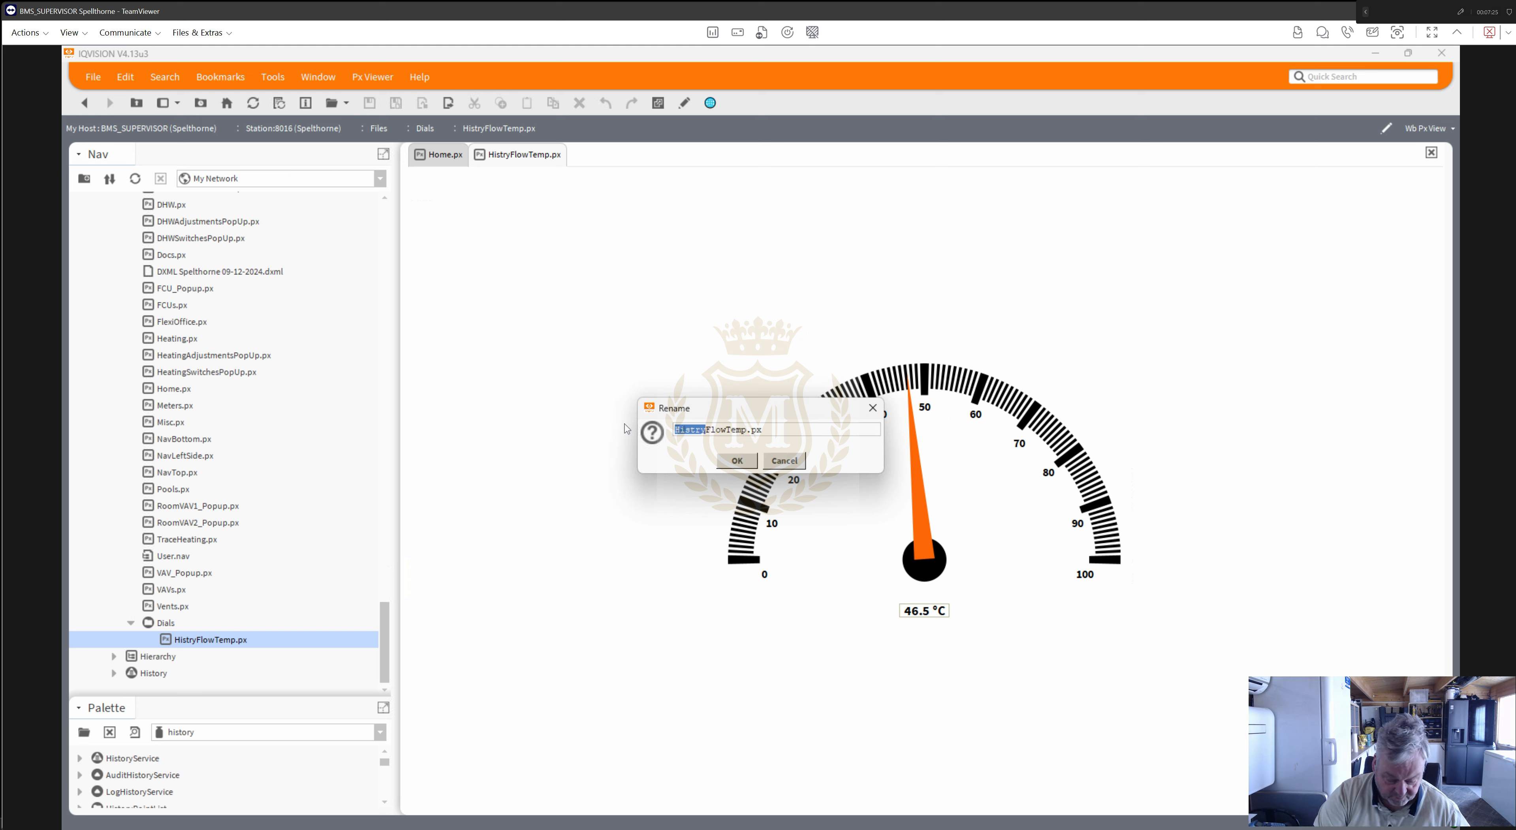
text(Bu)
text(ffer)
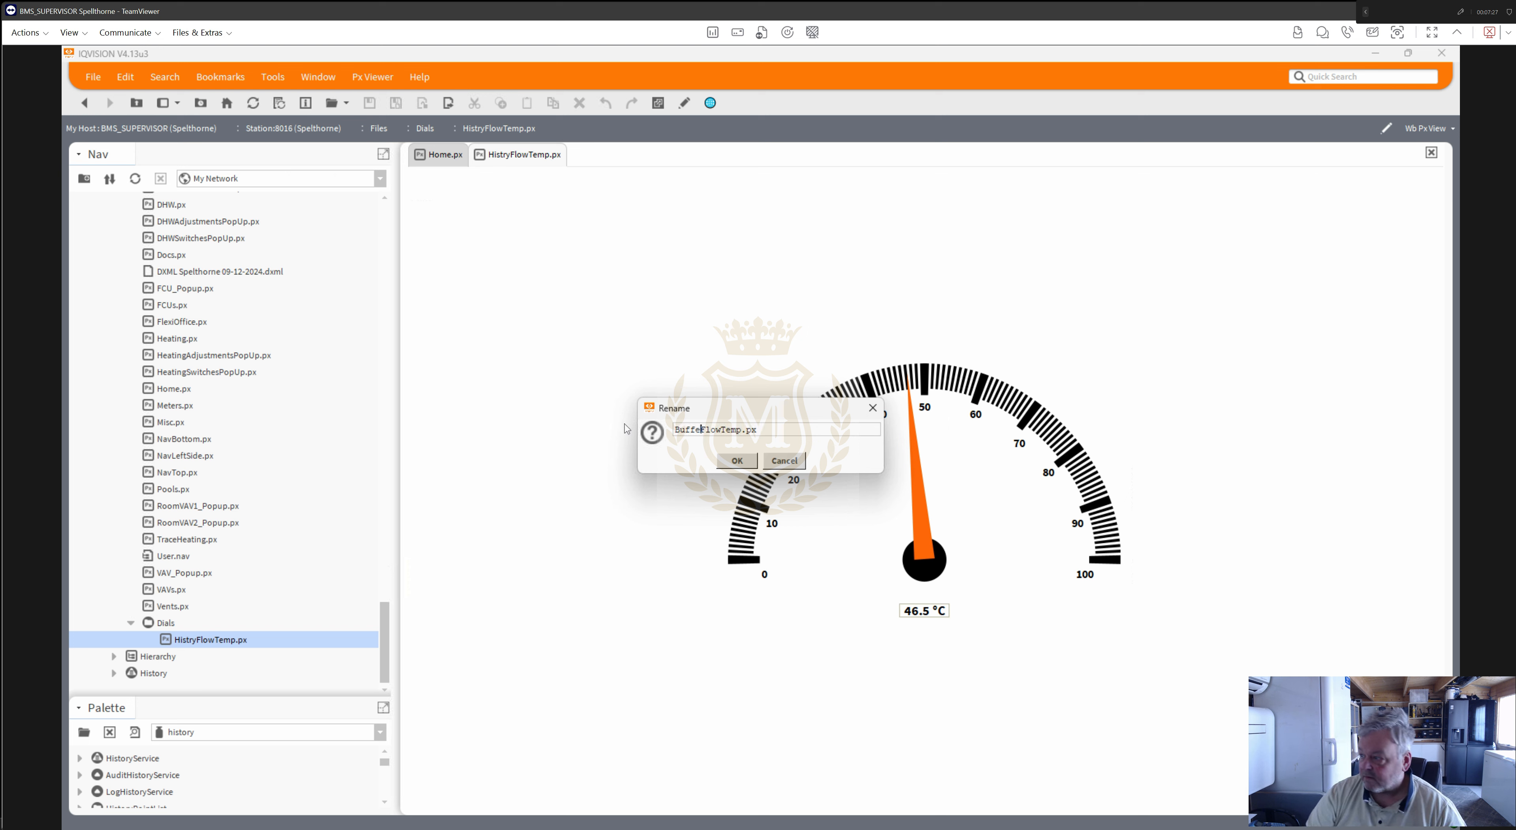
click(736, 464)
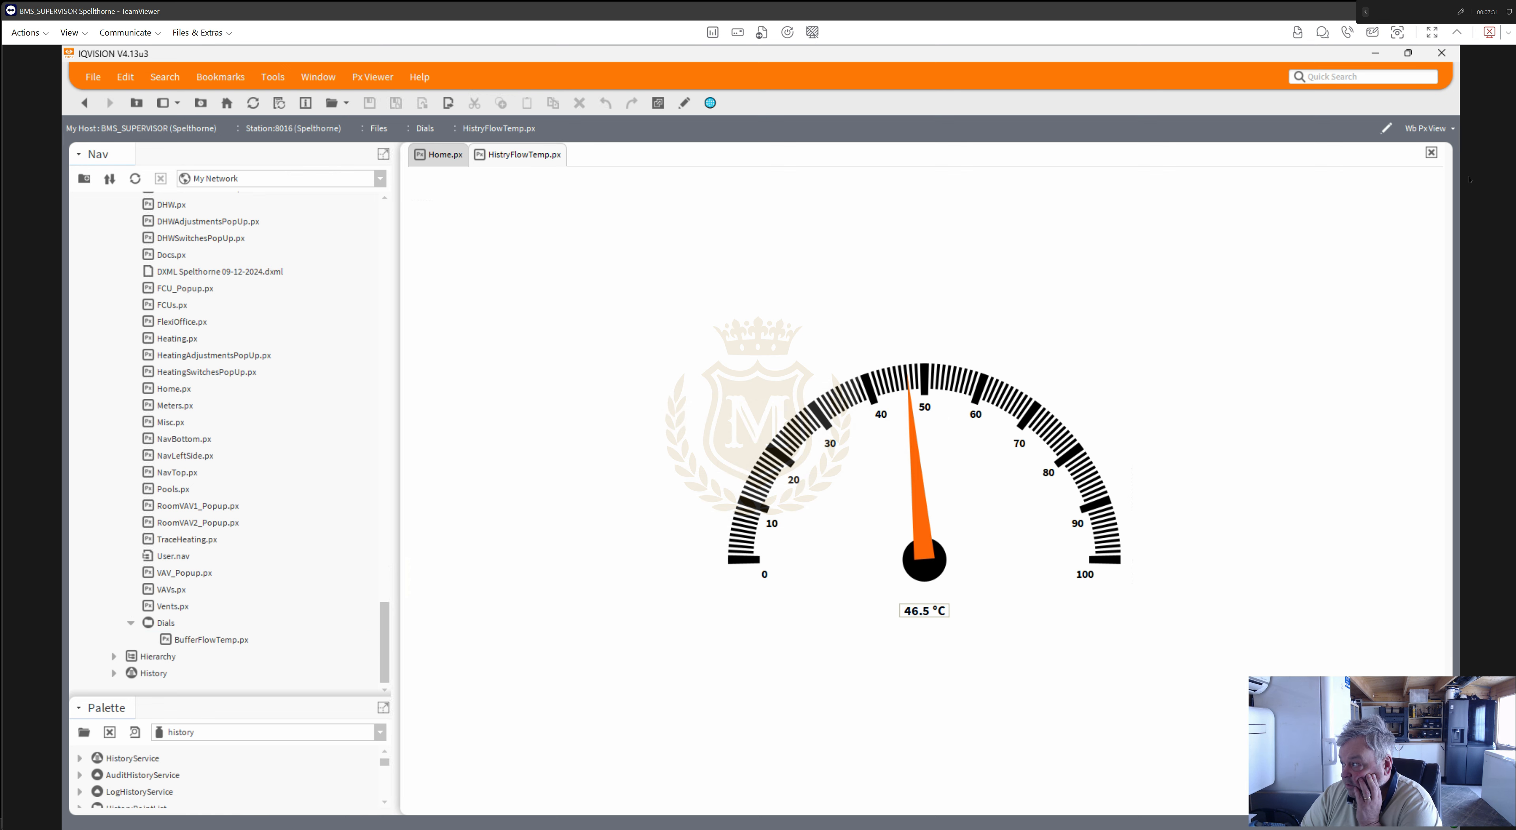
- Reopen the dial page as BufferFlowTemp.px in editing mode and check the dial picture's properties without altering them
click(1432, 154)
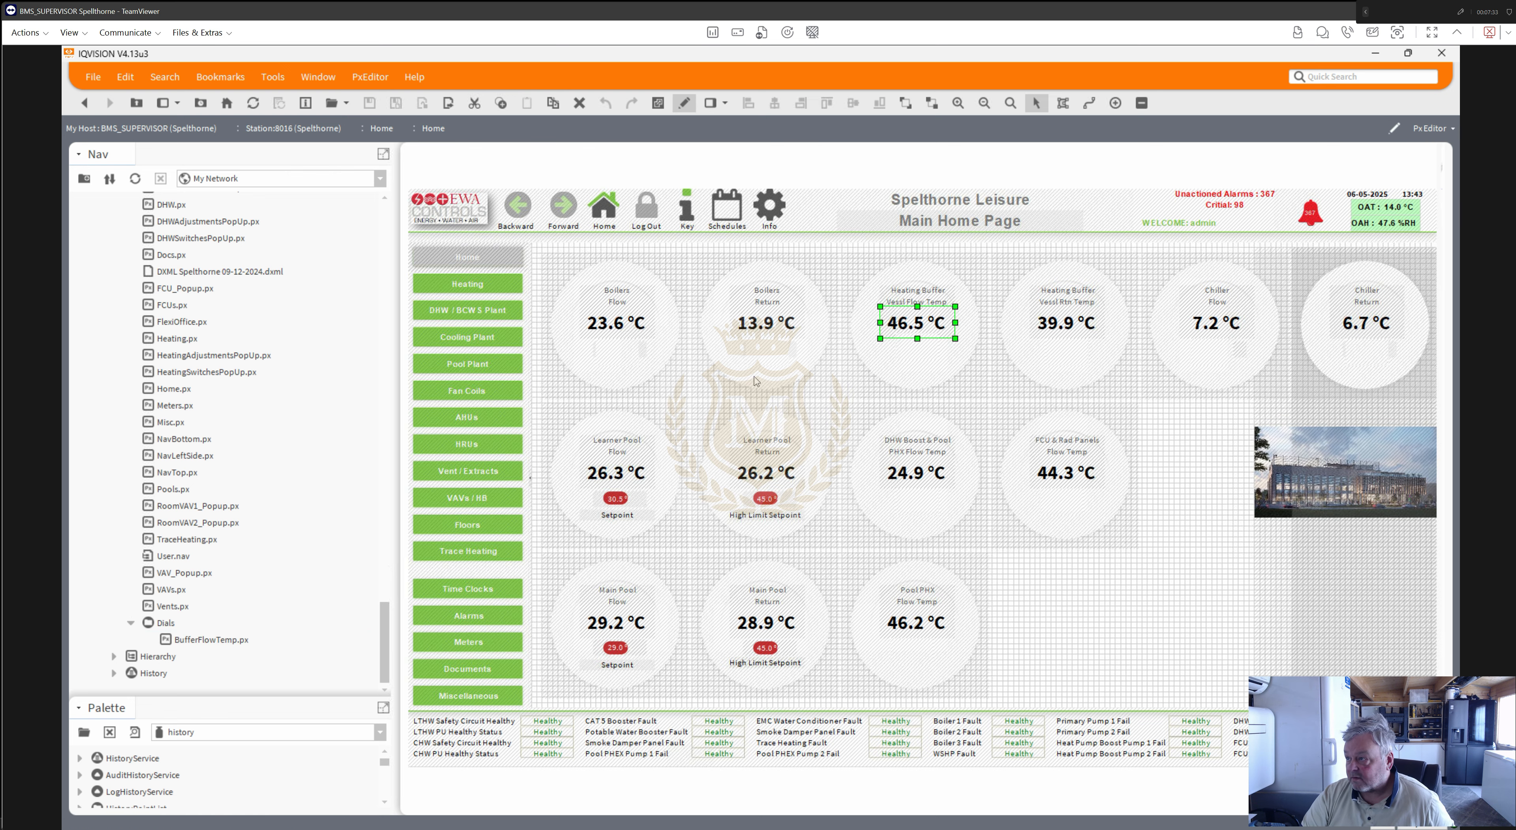
double_click(188, 644)
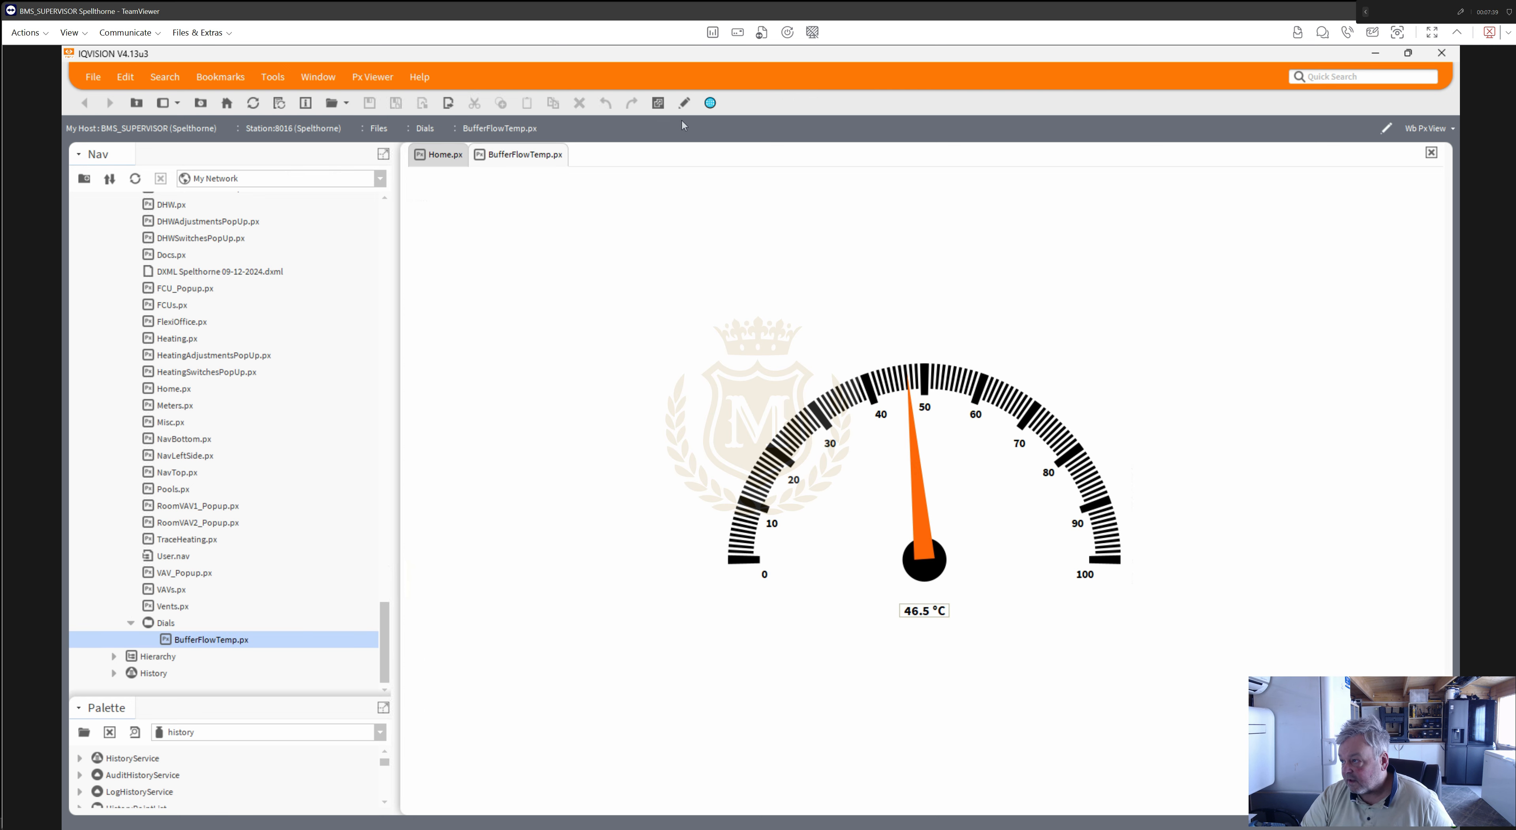
click(685, 104)
double_click(807, 439)
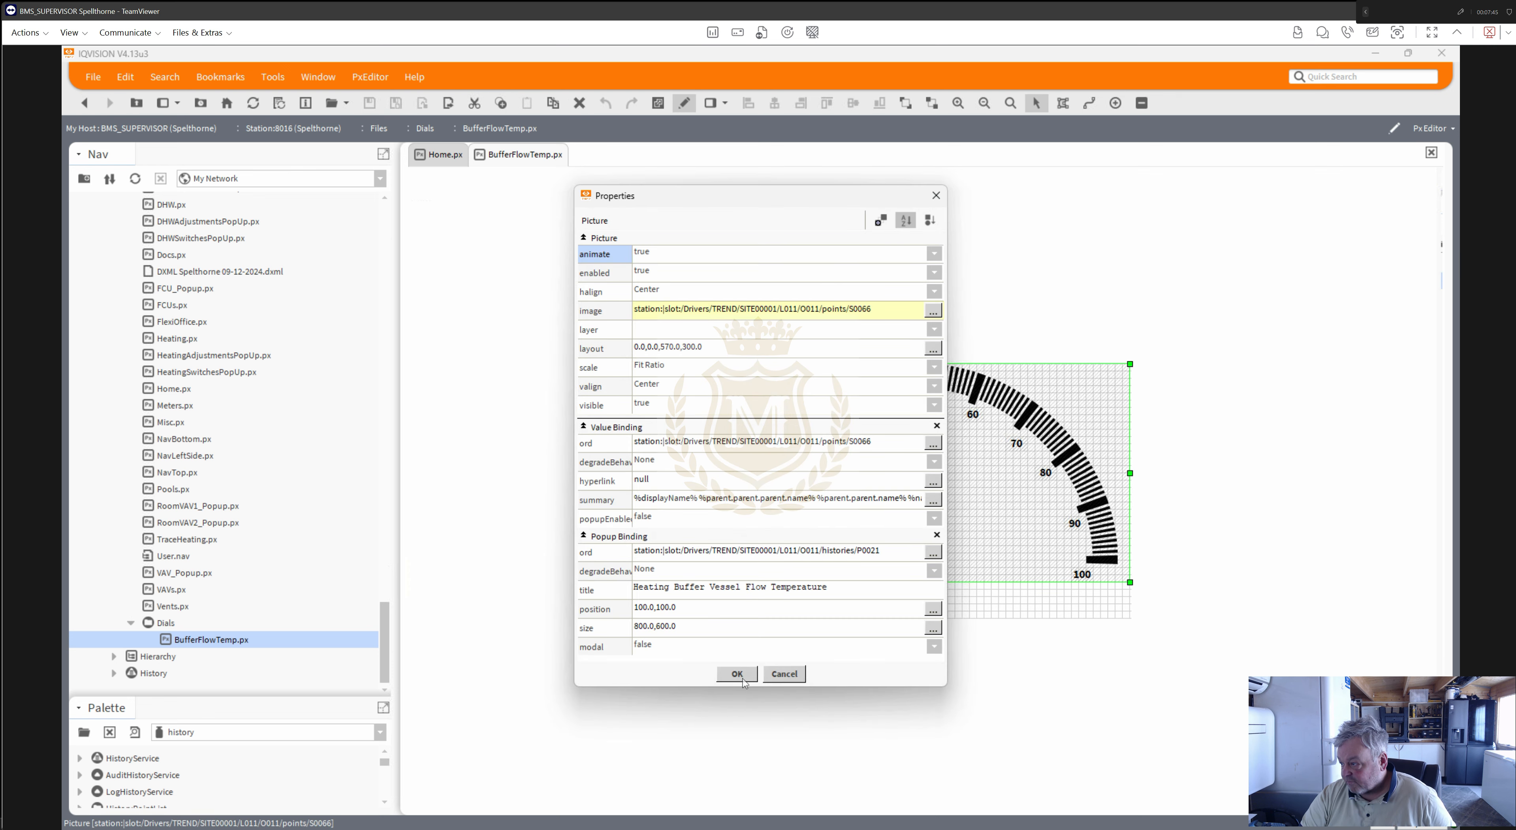
click(741, 680)
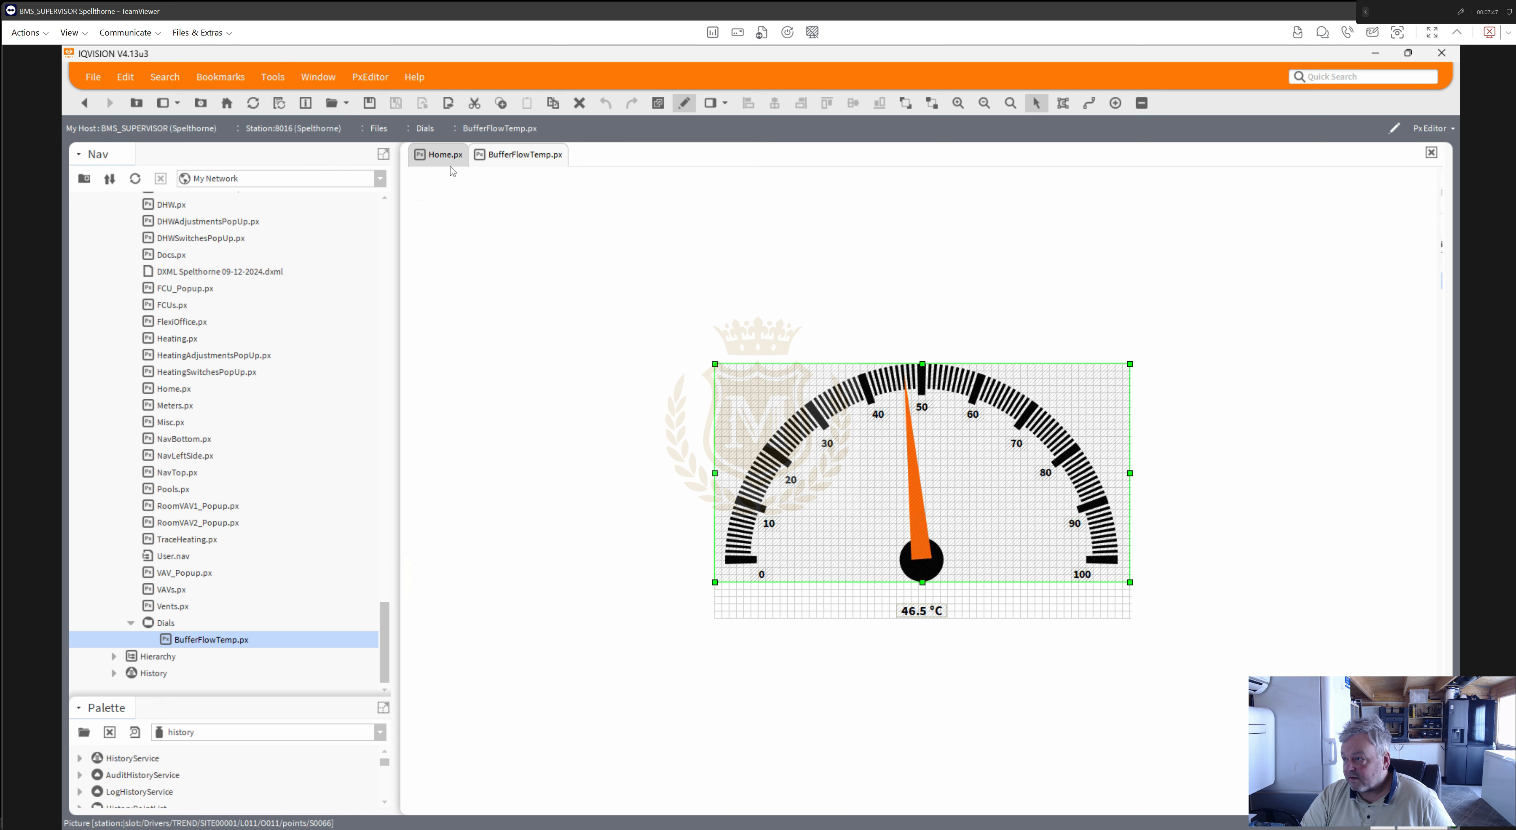
- Check the layout size of the Heating Buffer Vessel Flow Temp circle label on Home.px, leaving it unmodified
click(446, 155)
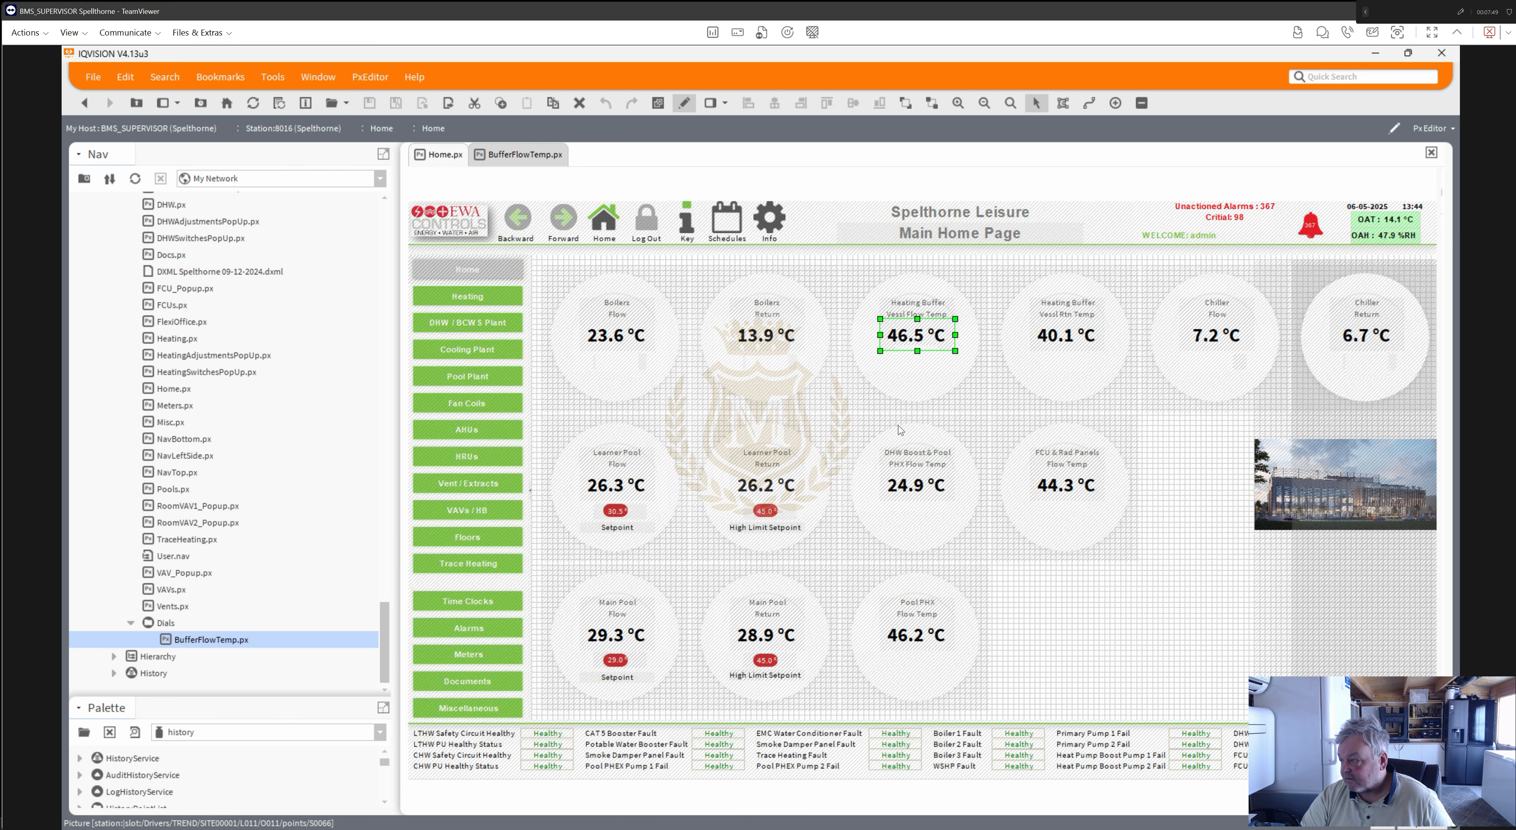
click(861, 412)
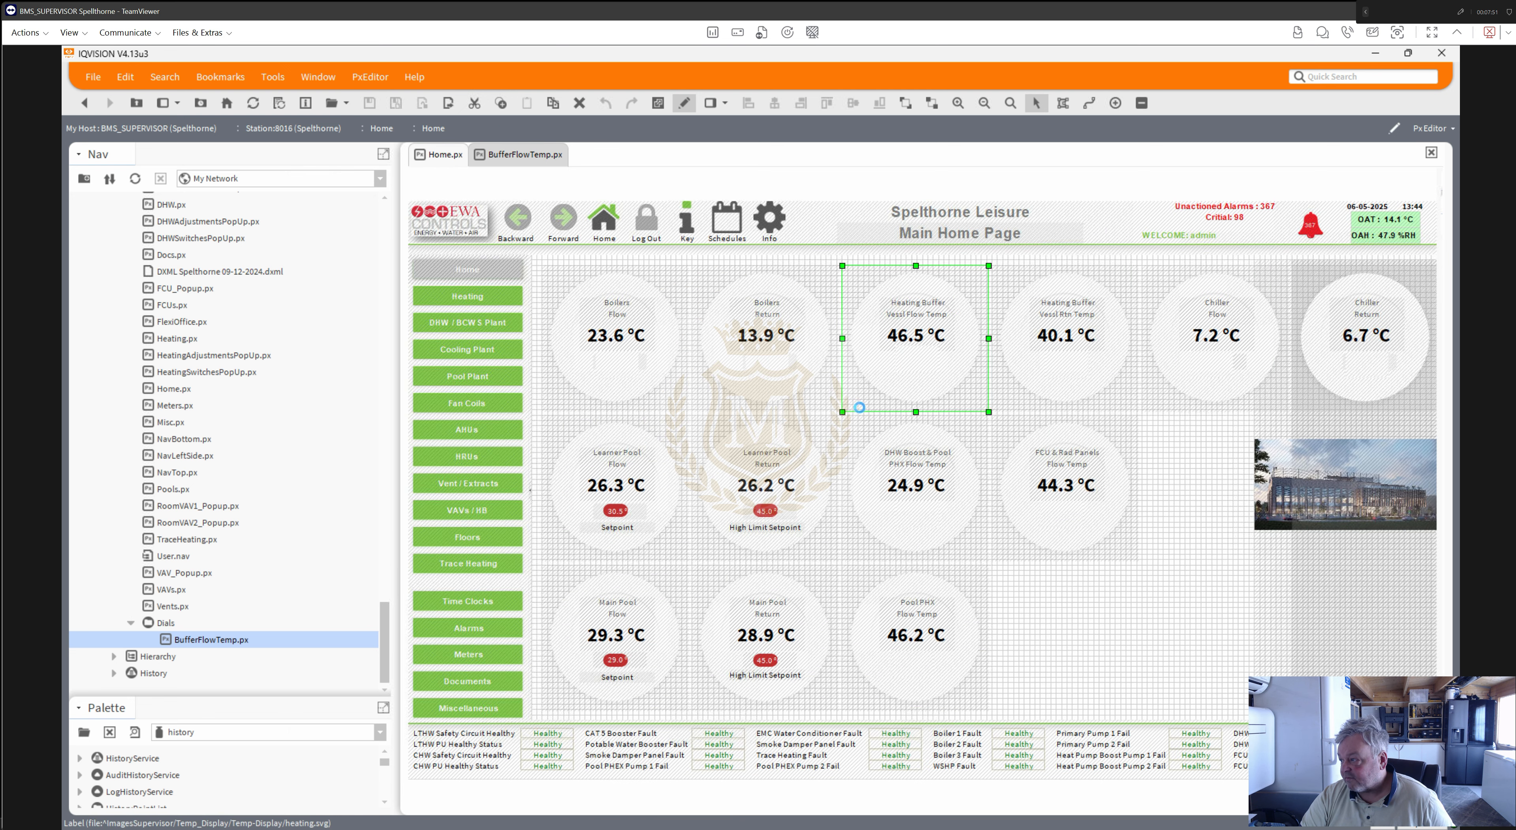
double_click(861, 412)
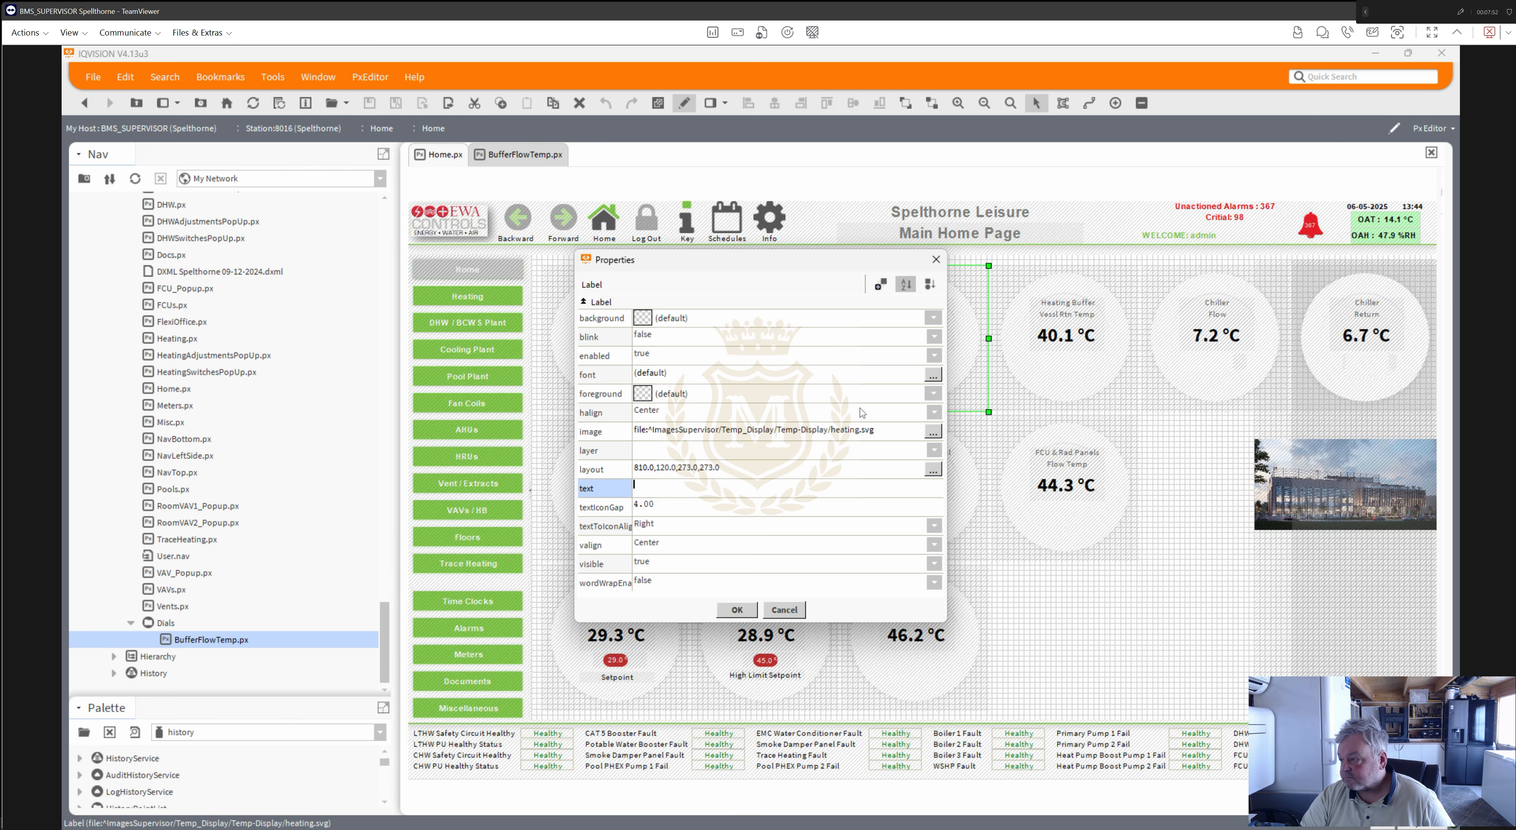
double_click(709, 469)
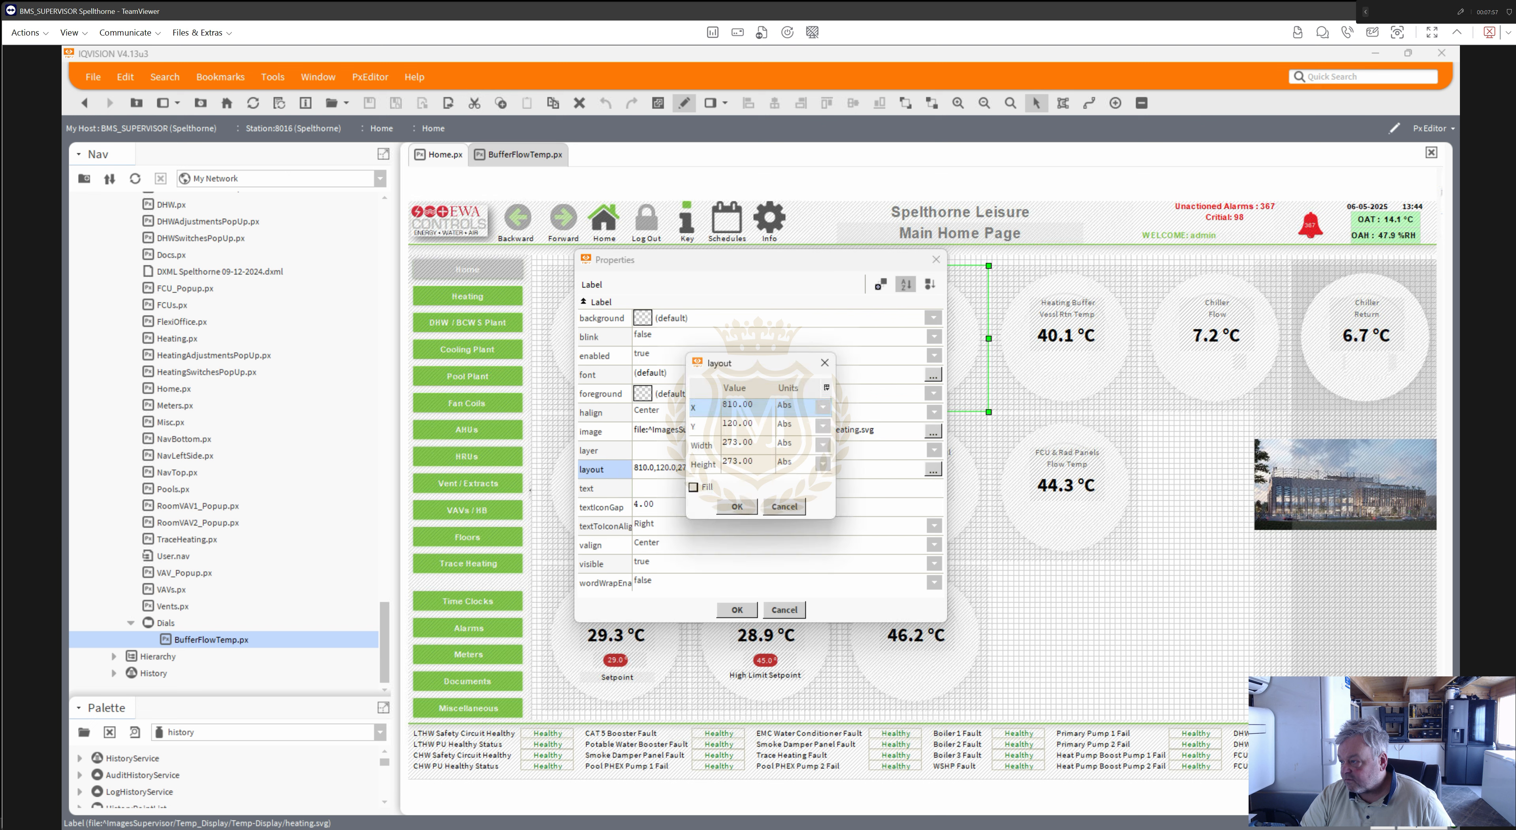
click(737, 508)
click(739, 613)
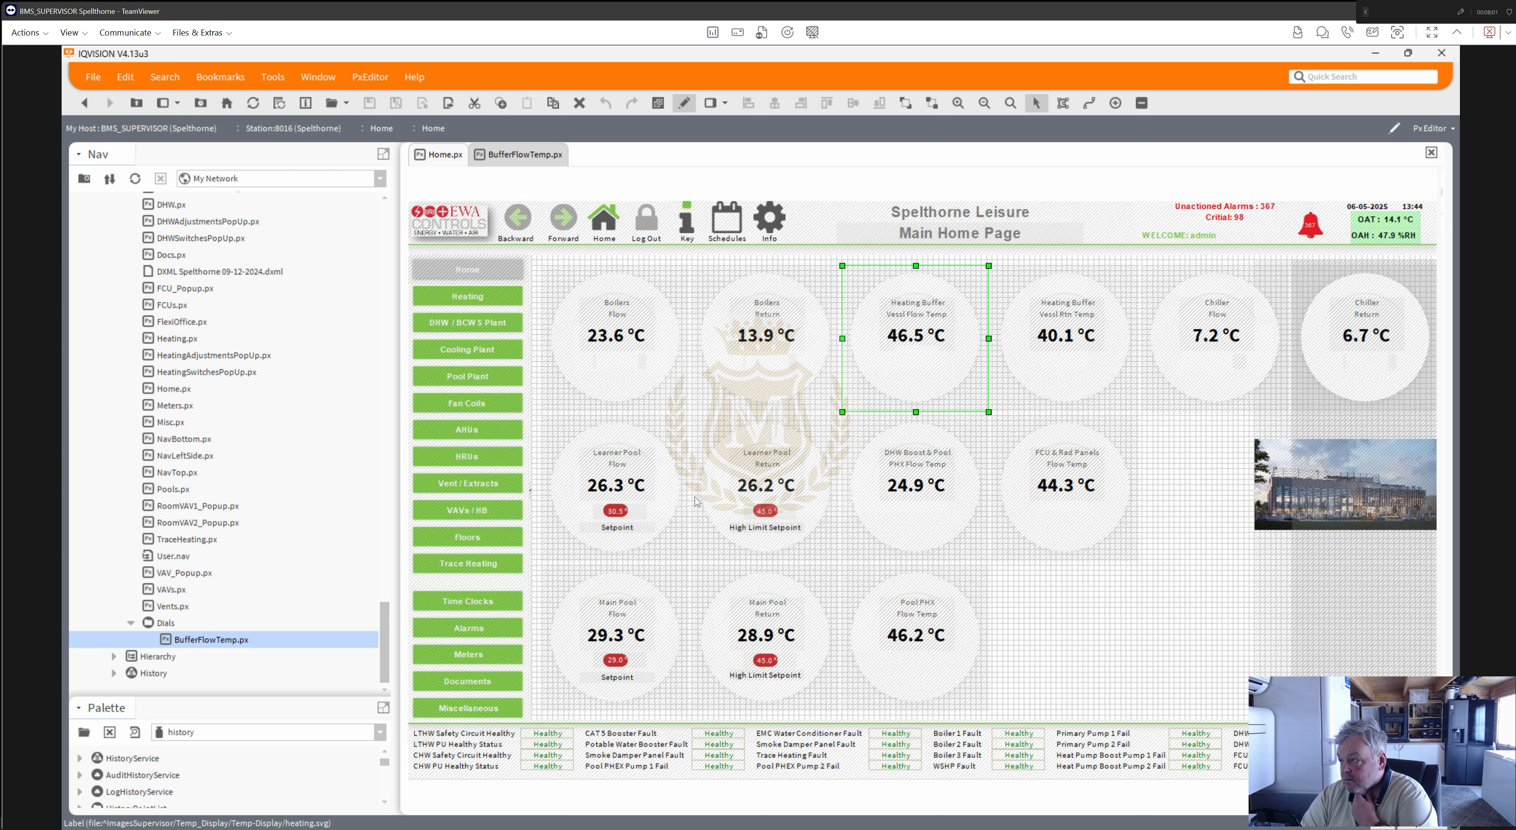
- Set the dial picture's layout in BufferFlowTemp.px to width 273 and height 273
click(512, 156)
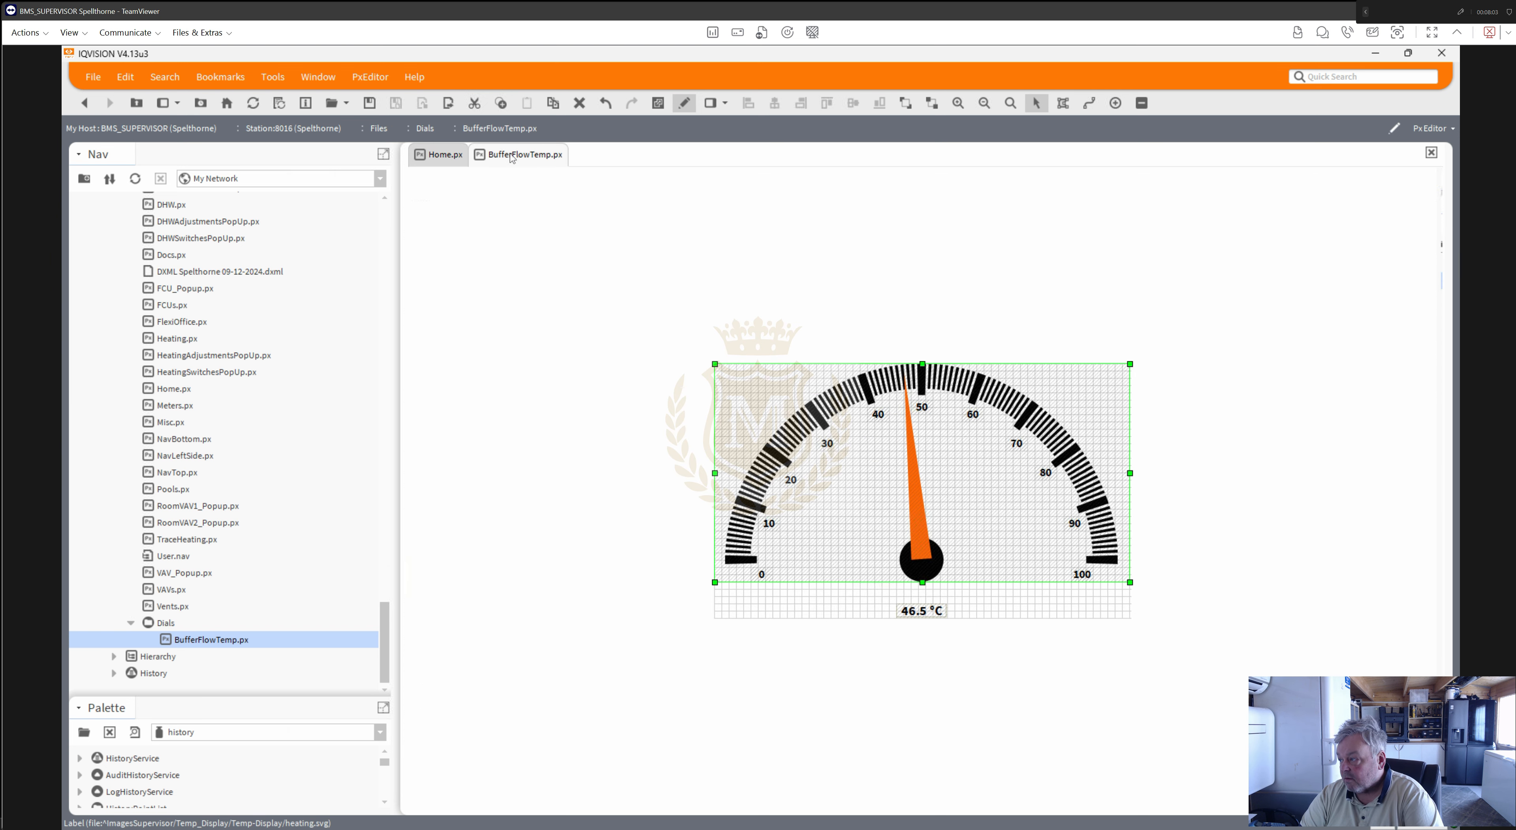
double_click(823, 542)
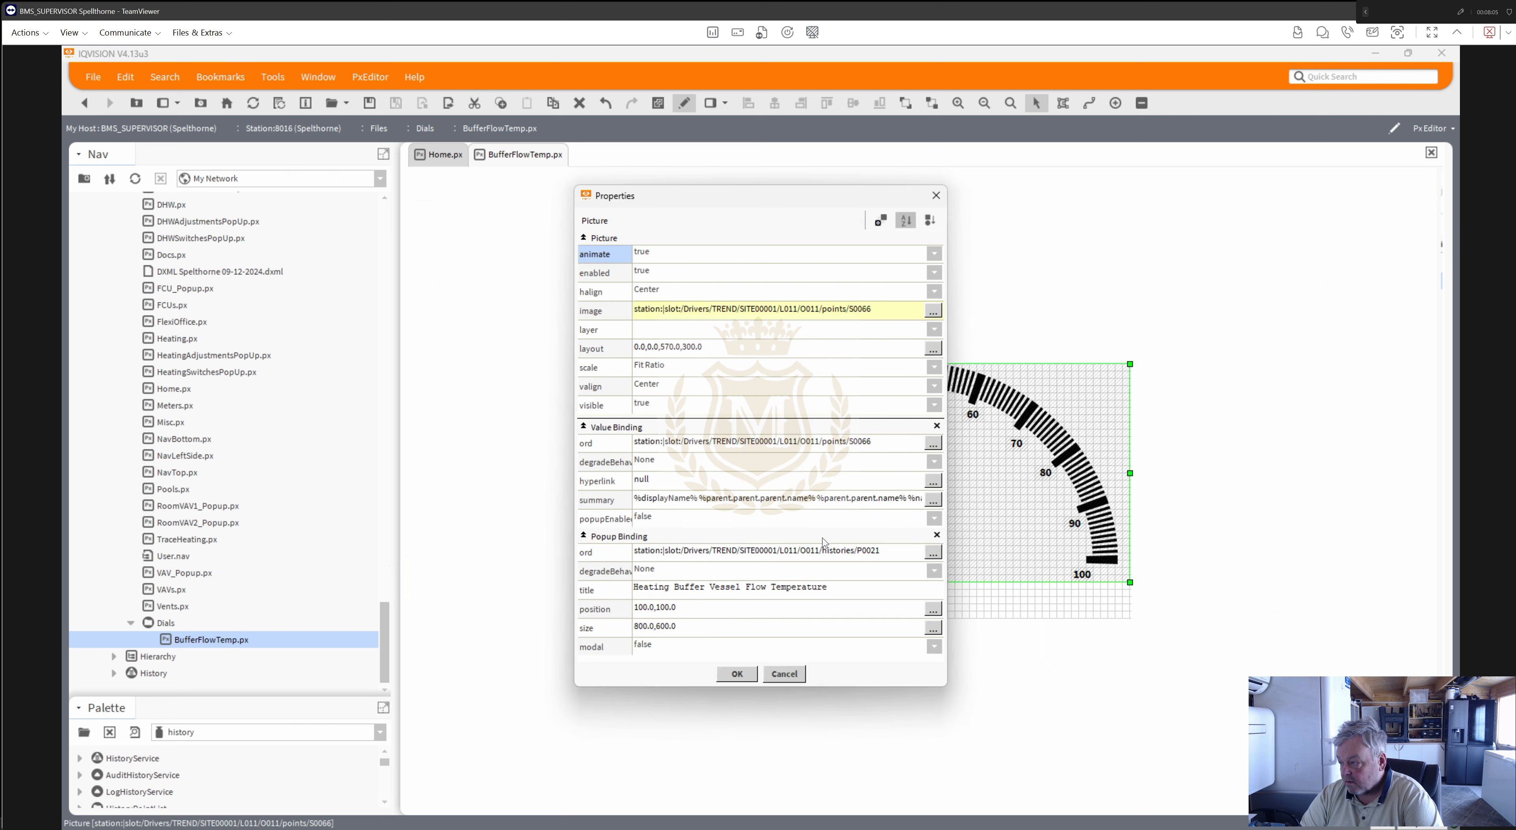
double_click(652, 352)
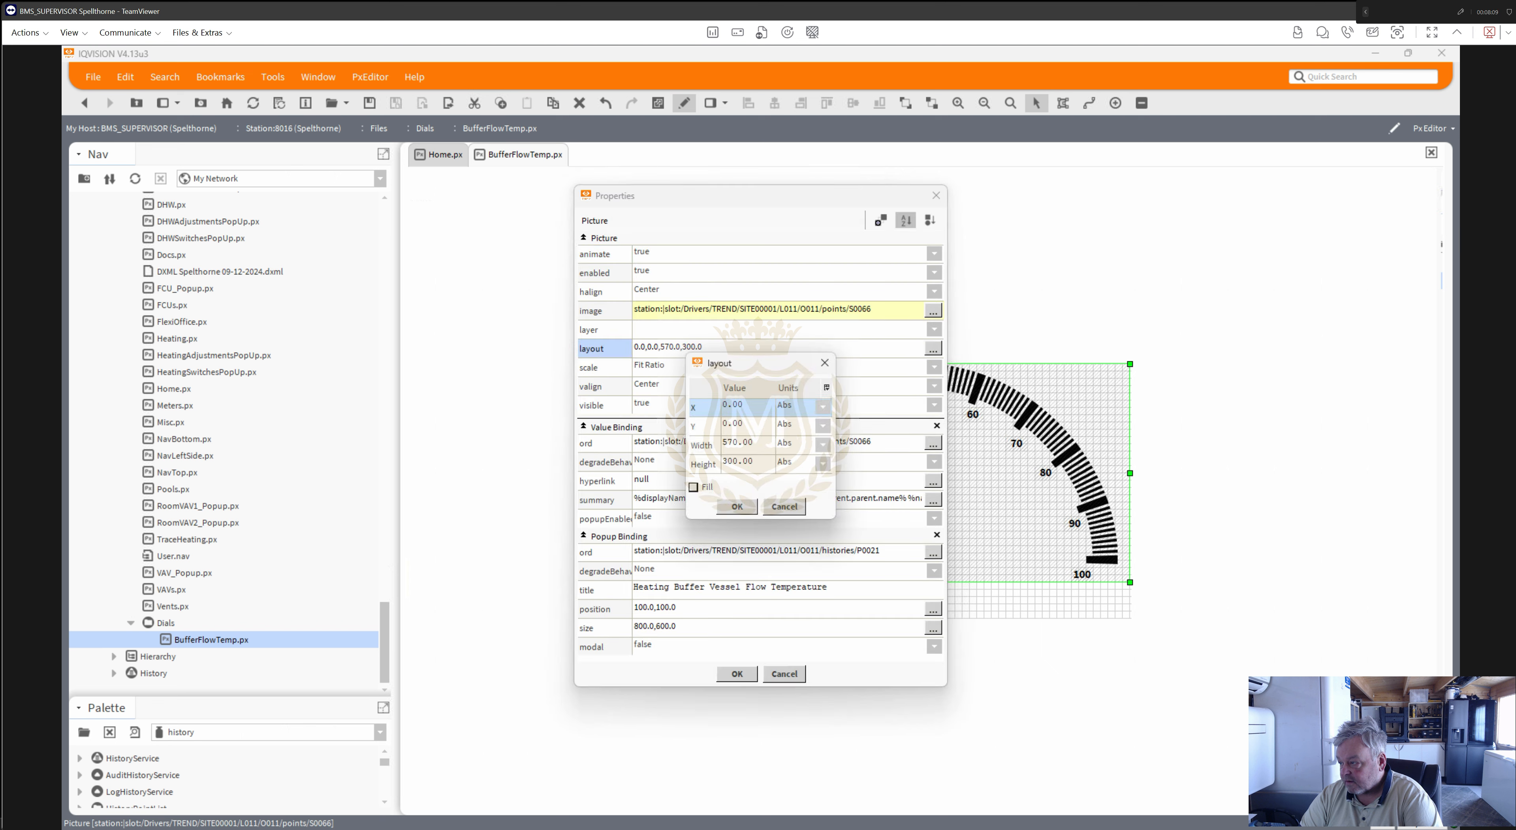
double_click(738, 443)
text(2)
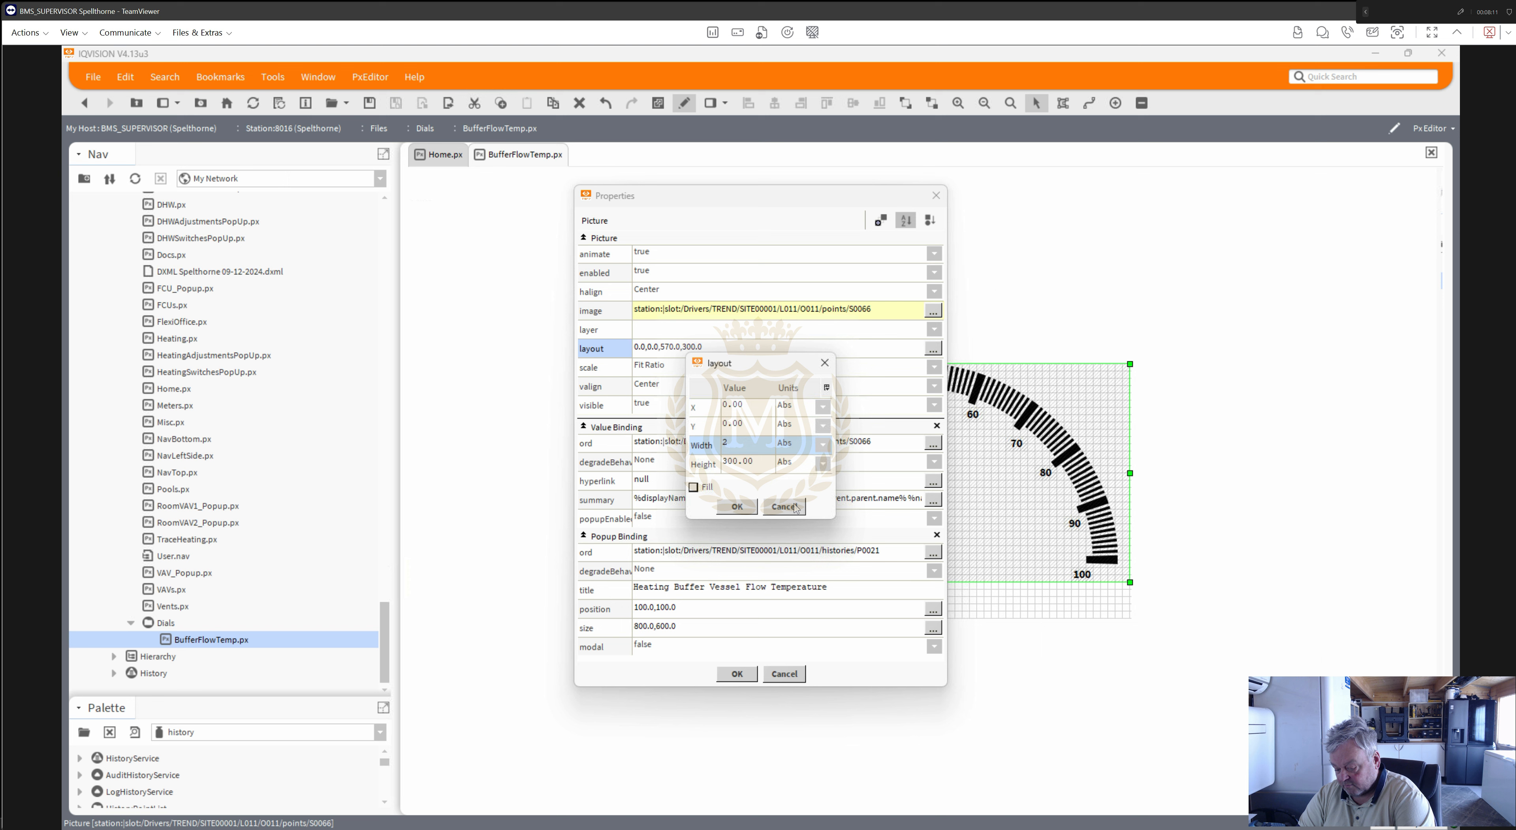
text(73)
key(Tab)
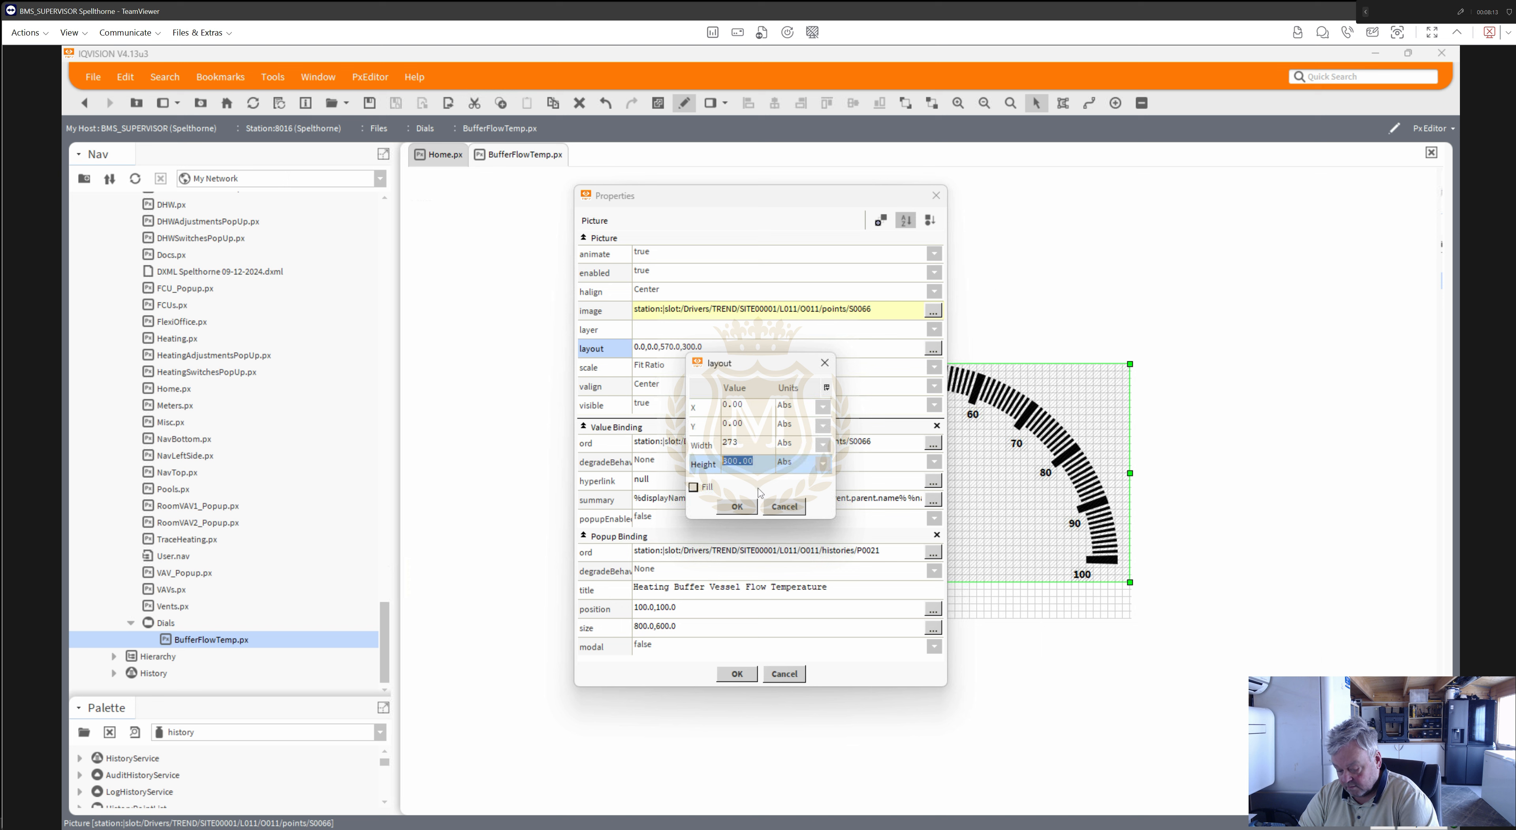
text(273)
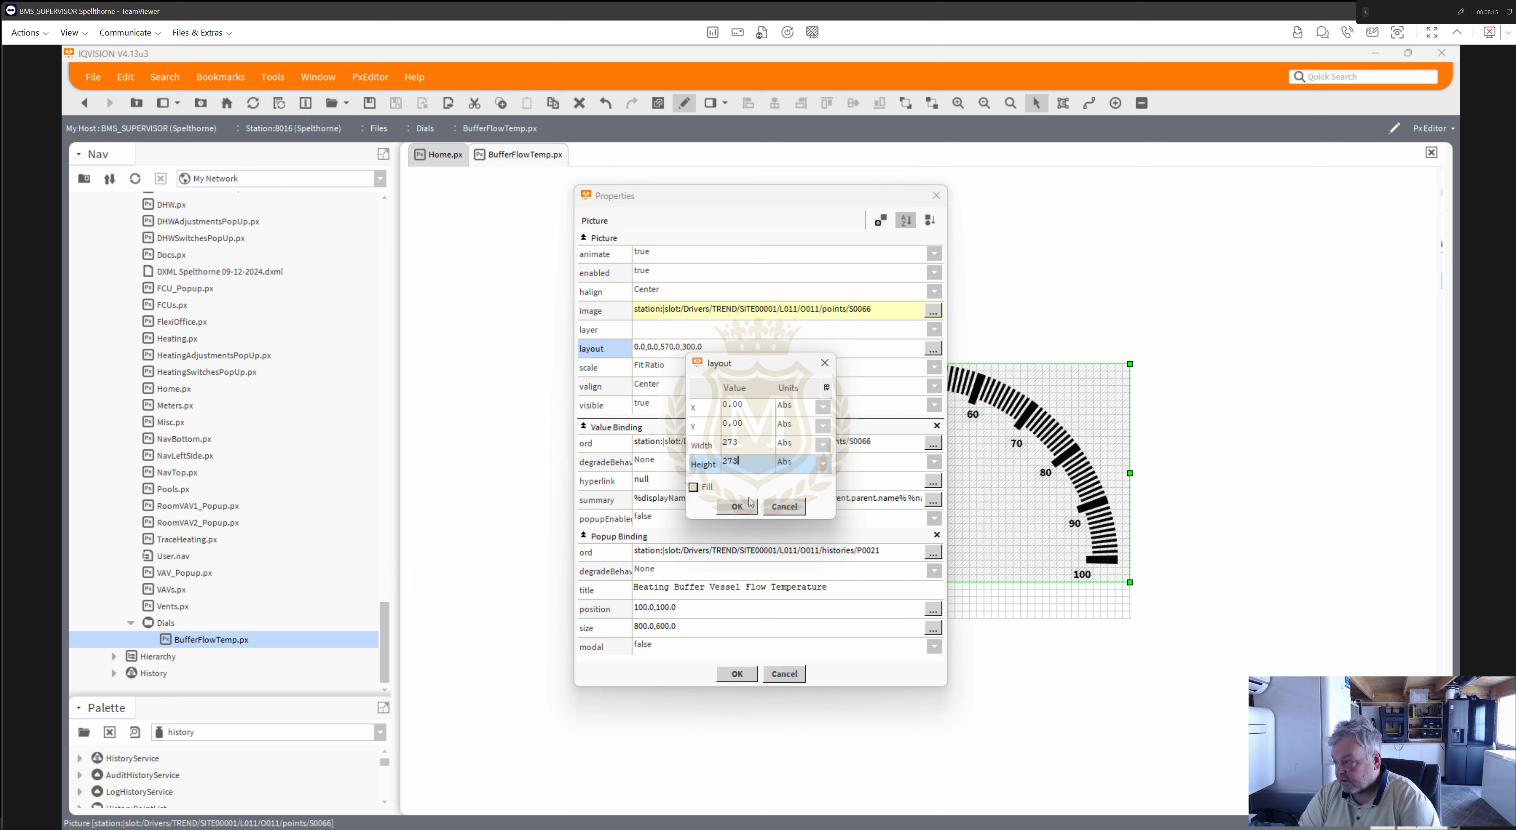
click(737, 507)
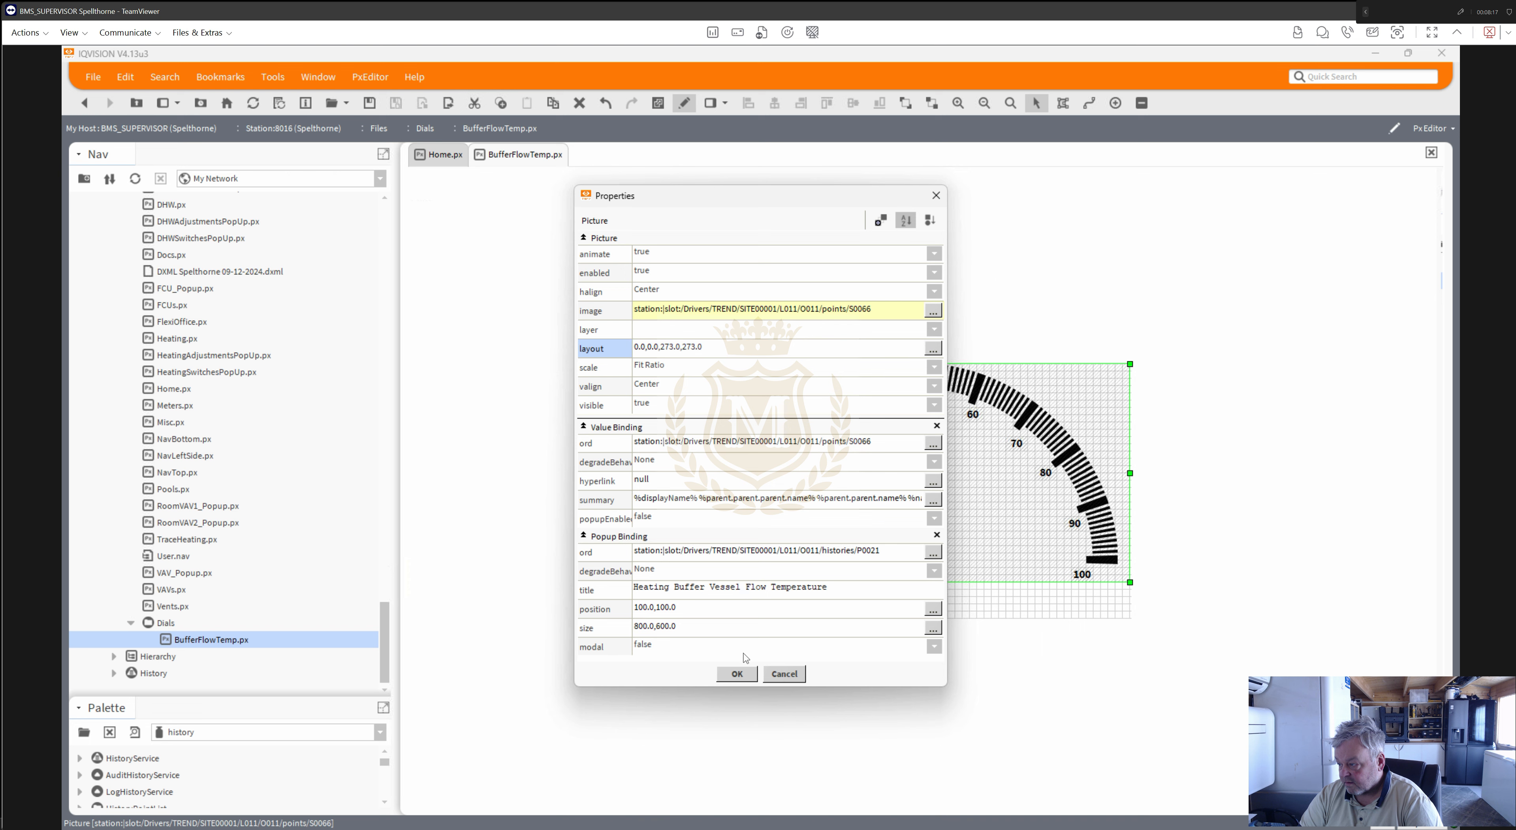
click(737, 674)
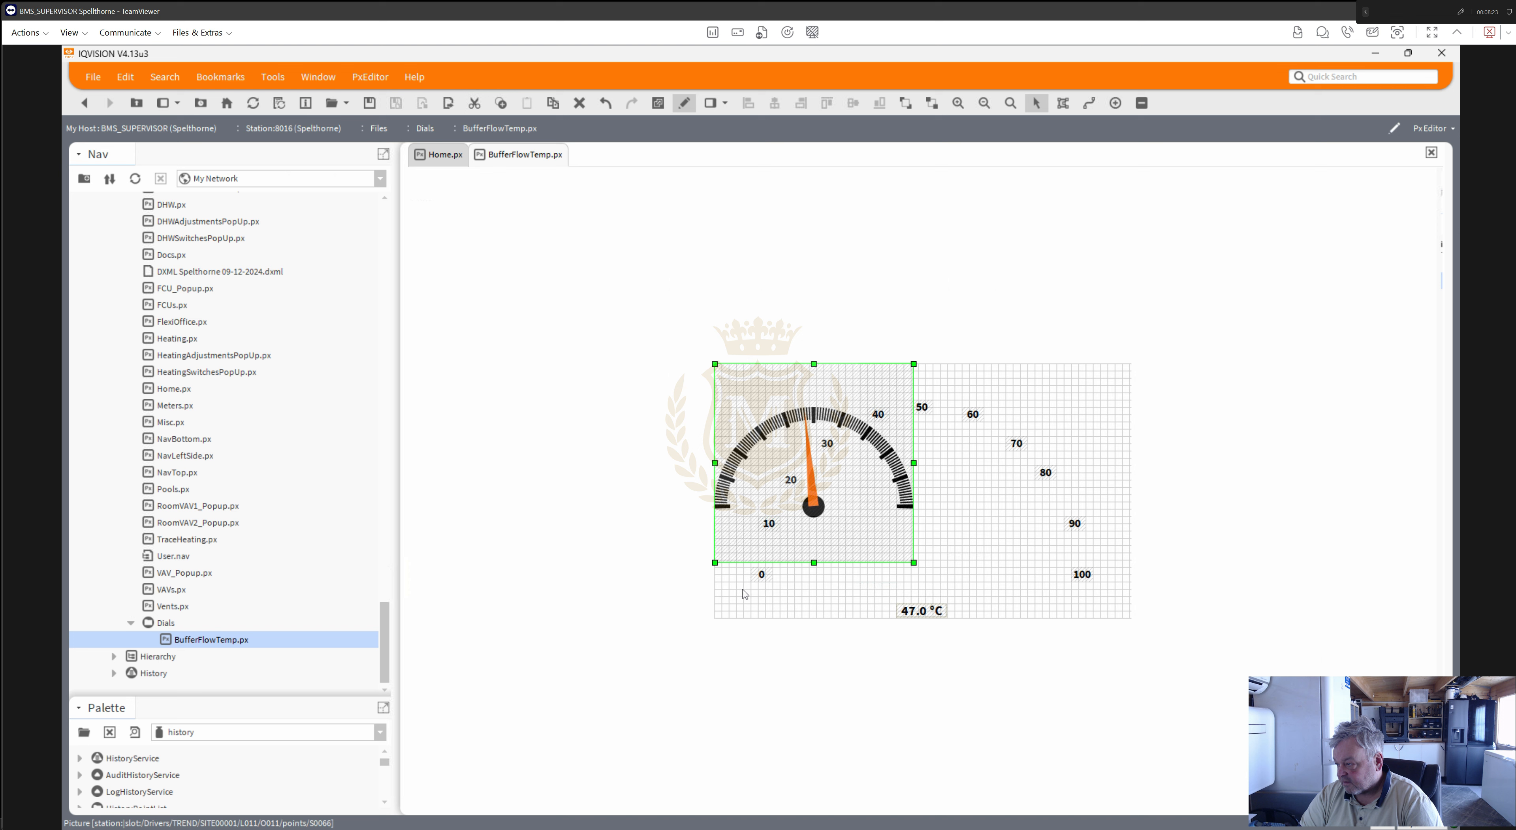
- Delete the scale labels 0 to 90 and move the 100 label just inside the right end of the dial's arc
drag(741, 589, 1107, 396)
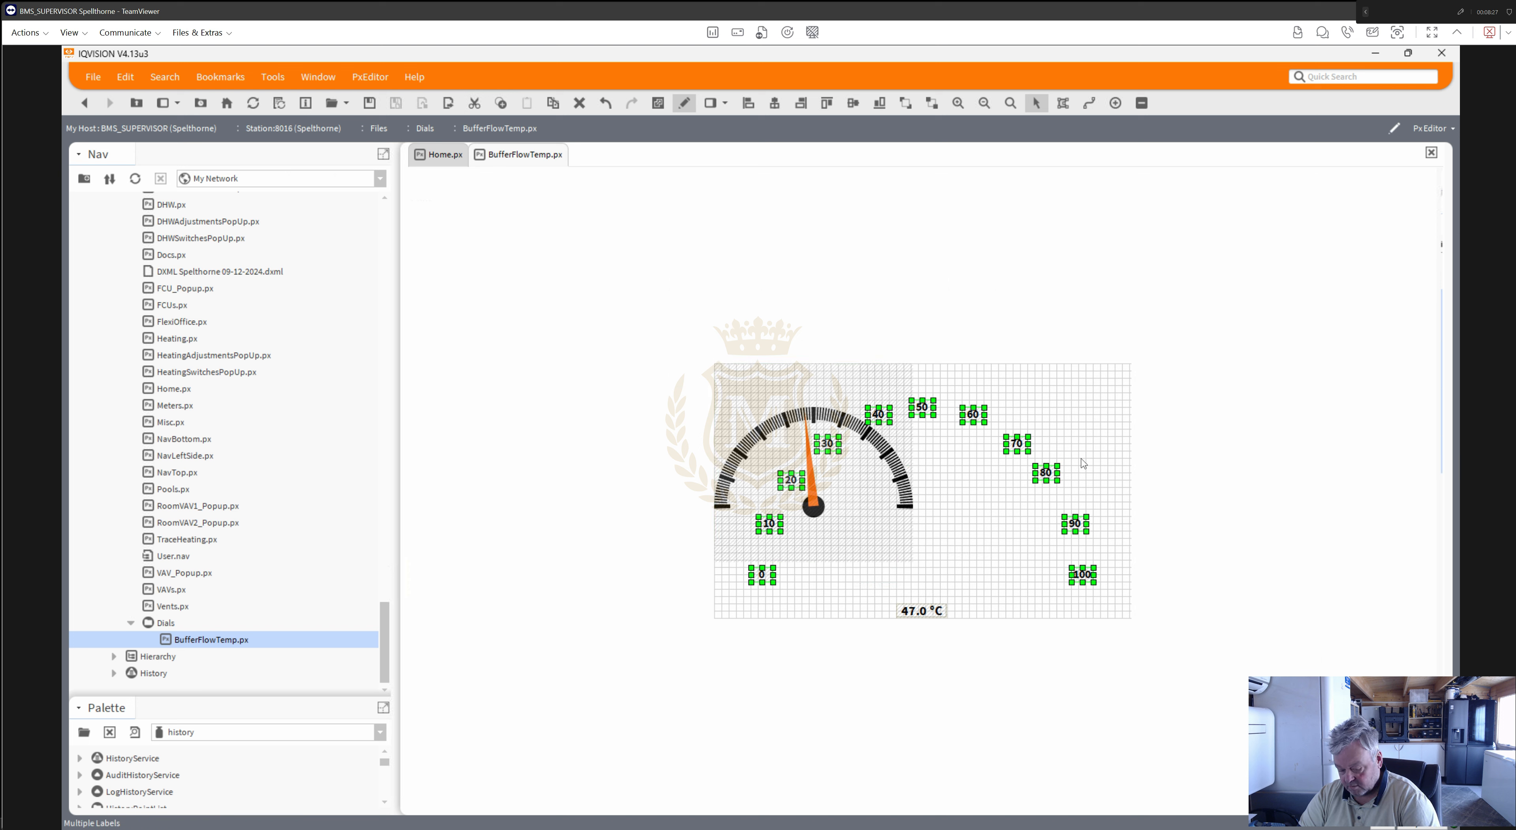
ctrl+click(1081, 575)
key(Delete)
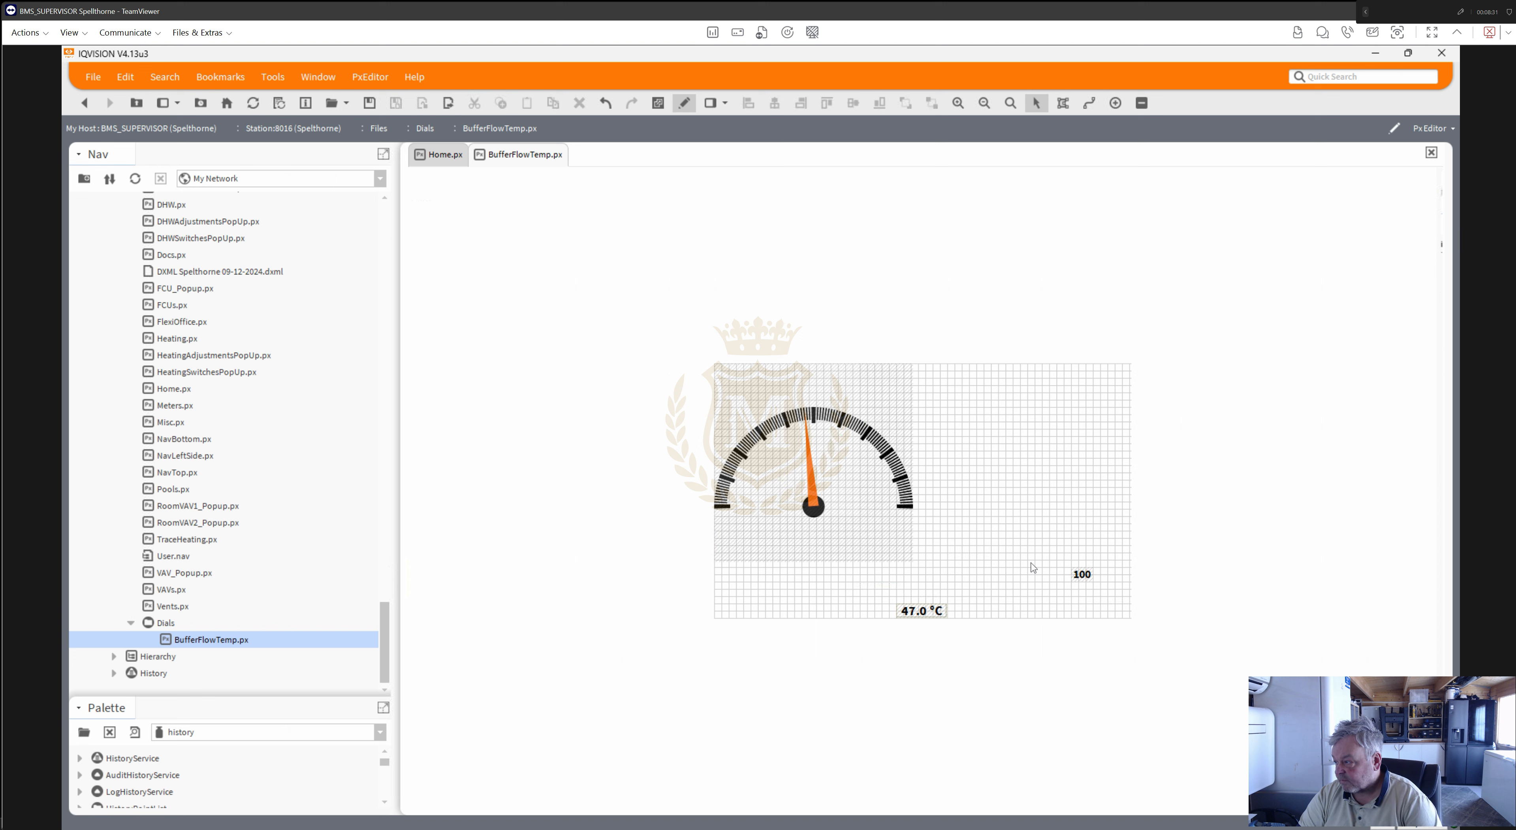
drag(1086, 577, 886, 508)
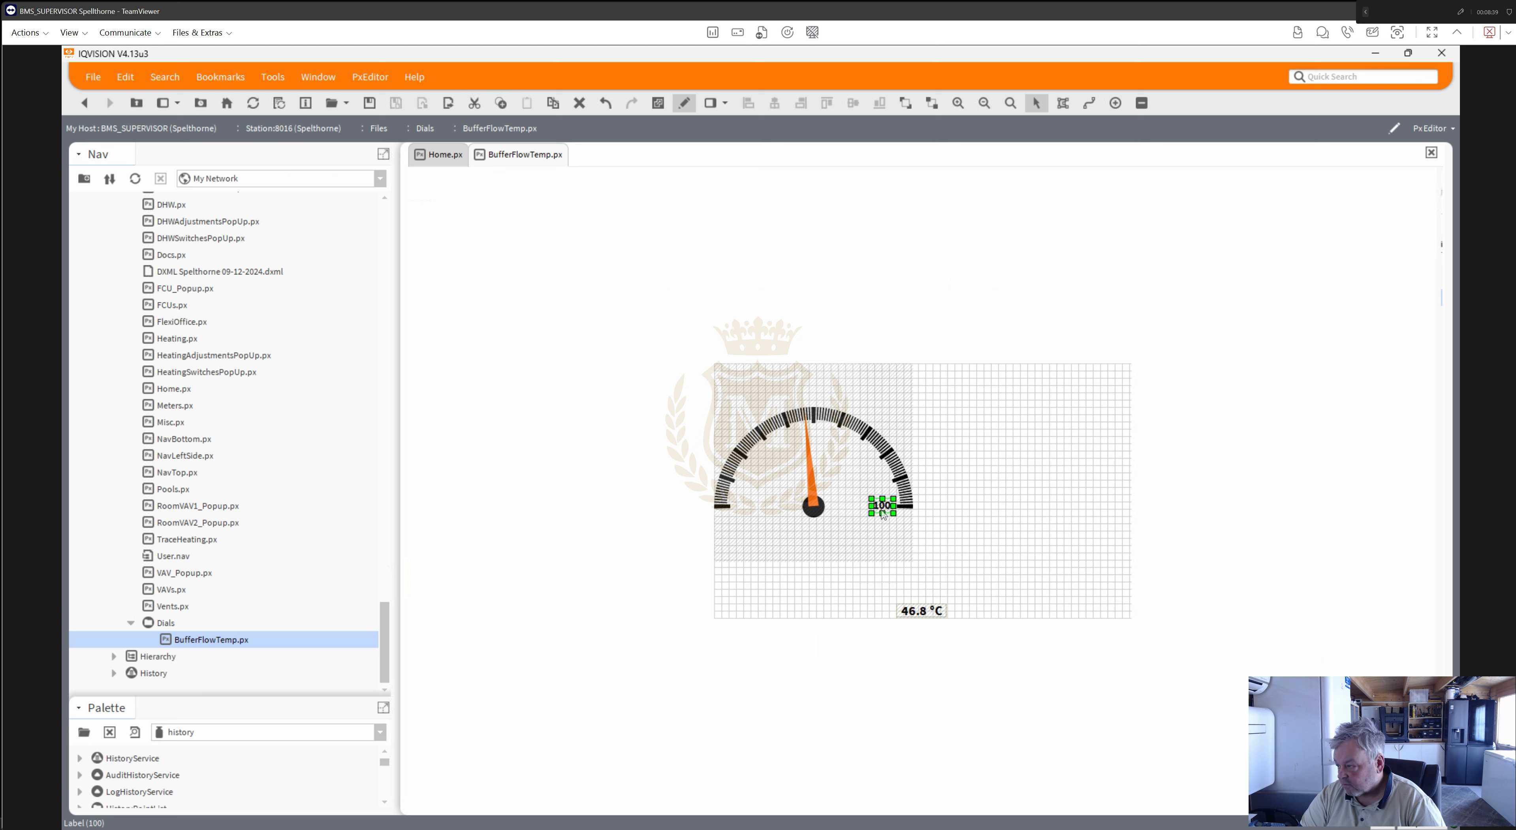
- Duplicate the 100 label, place the copy just inside the left end of the dial's arc and set its text to 0
right_click(881, 510)
click(926, 602)
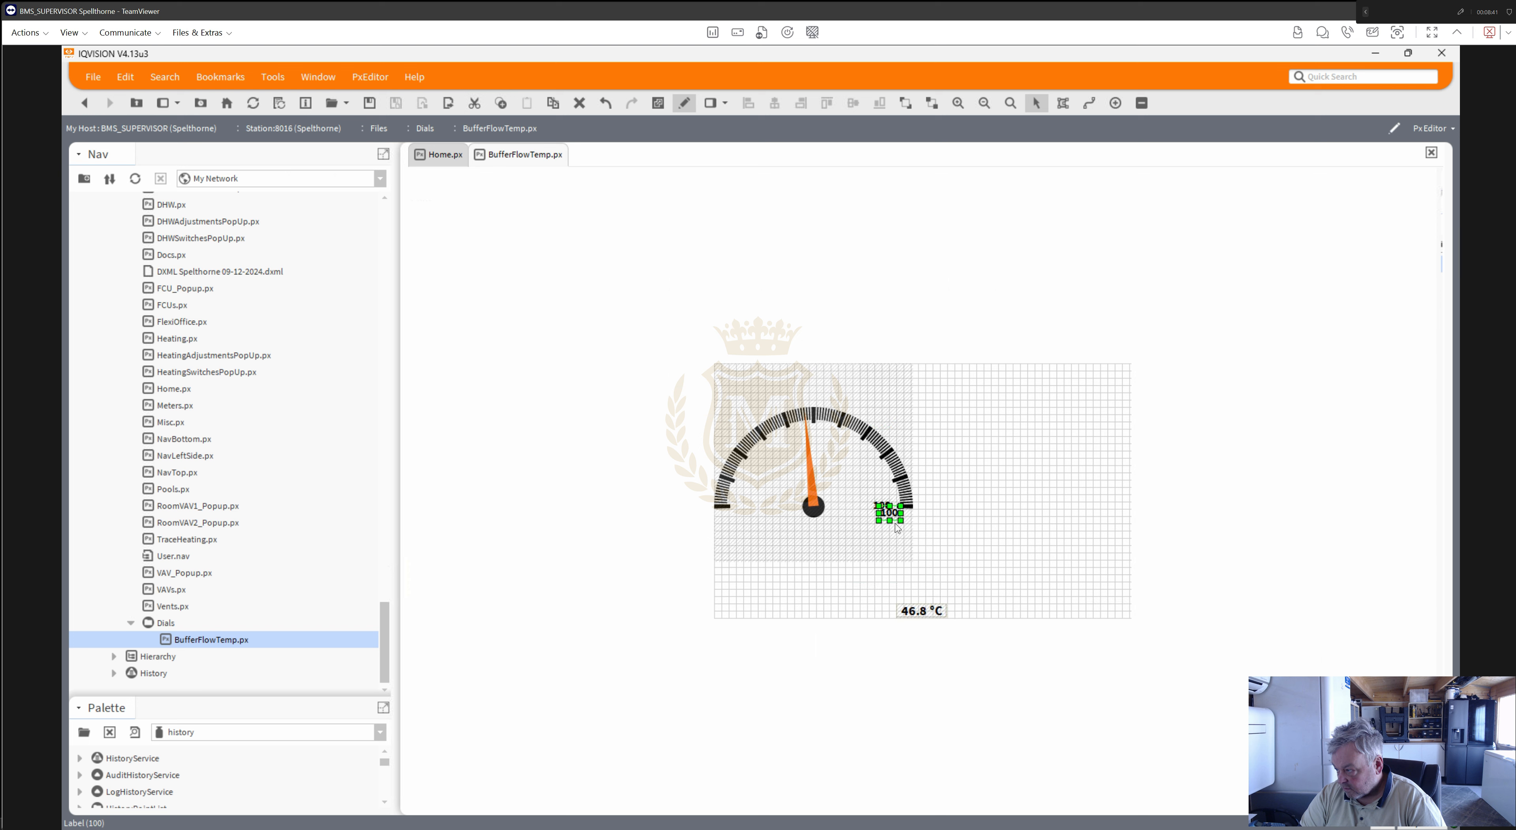
drag(814, 512, 746, 509)
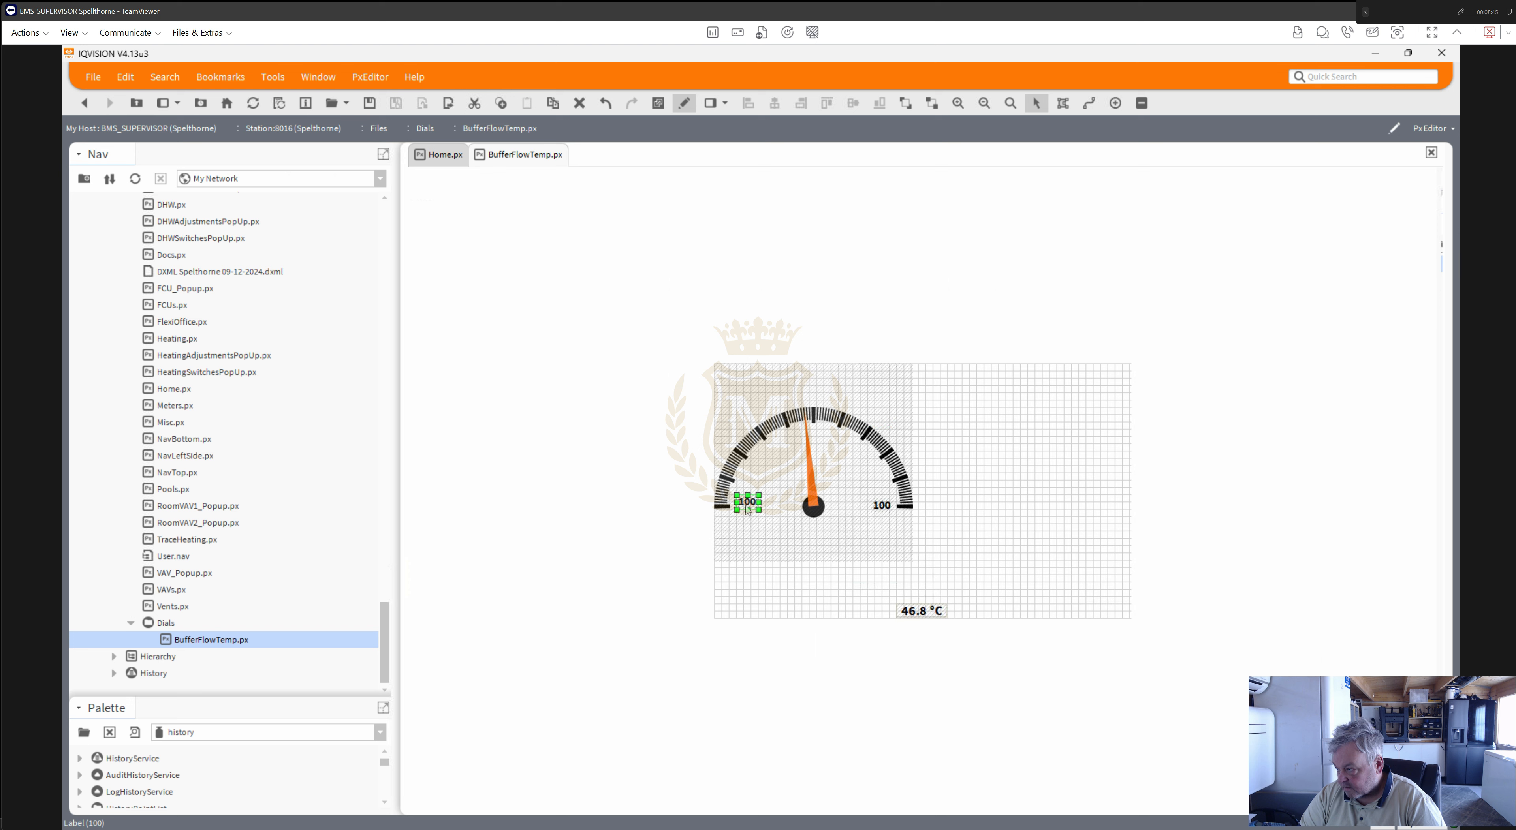
double_click(746, 509)
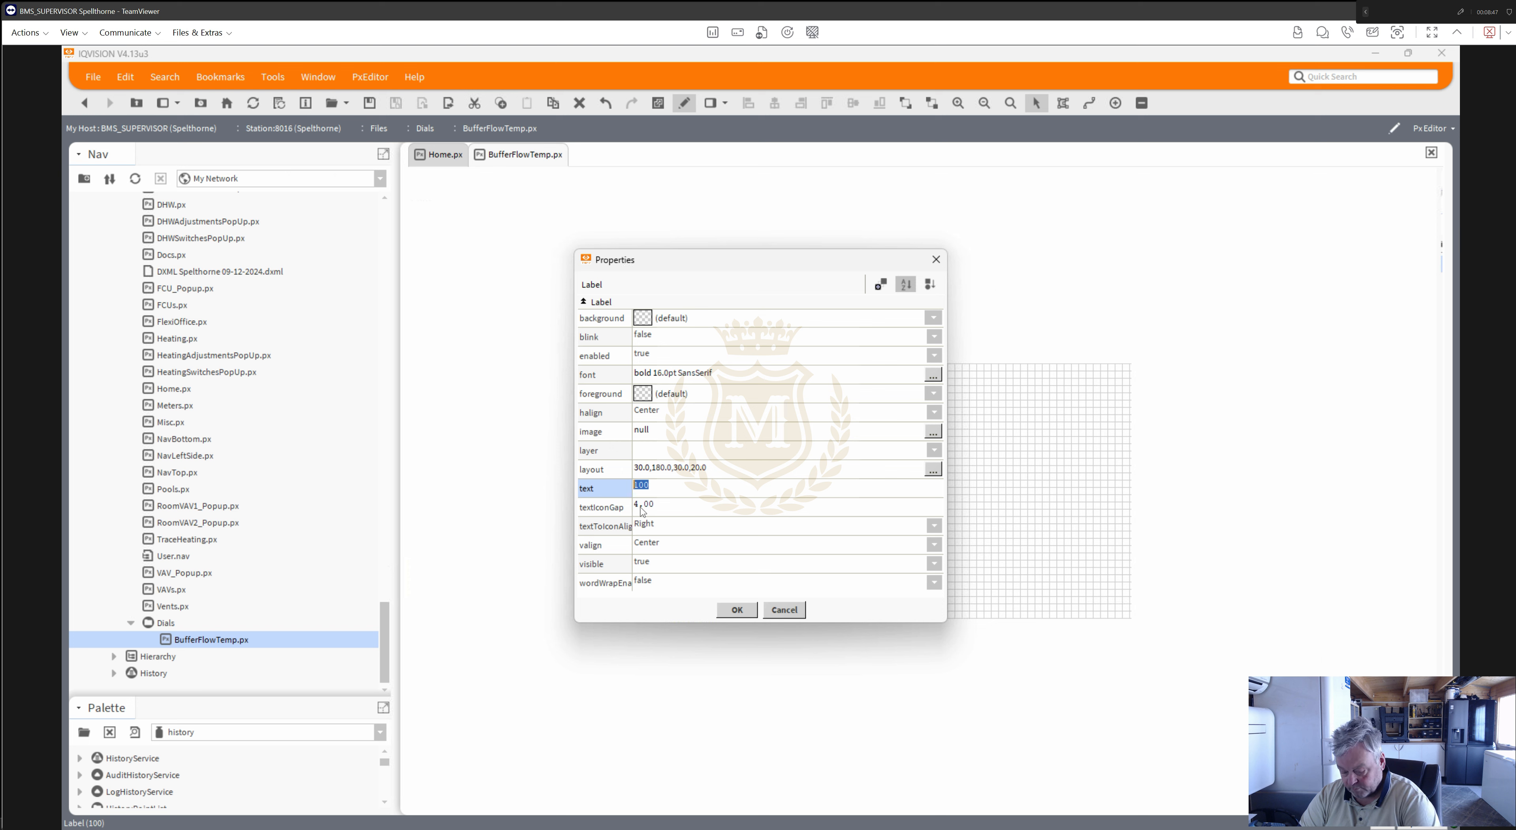
text(0)
key(Return)
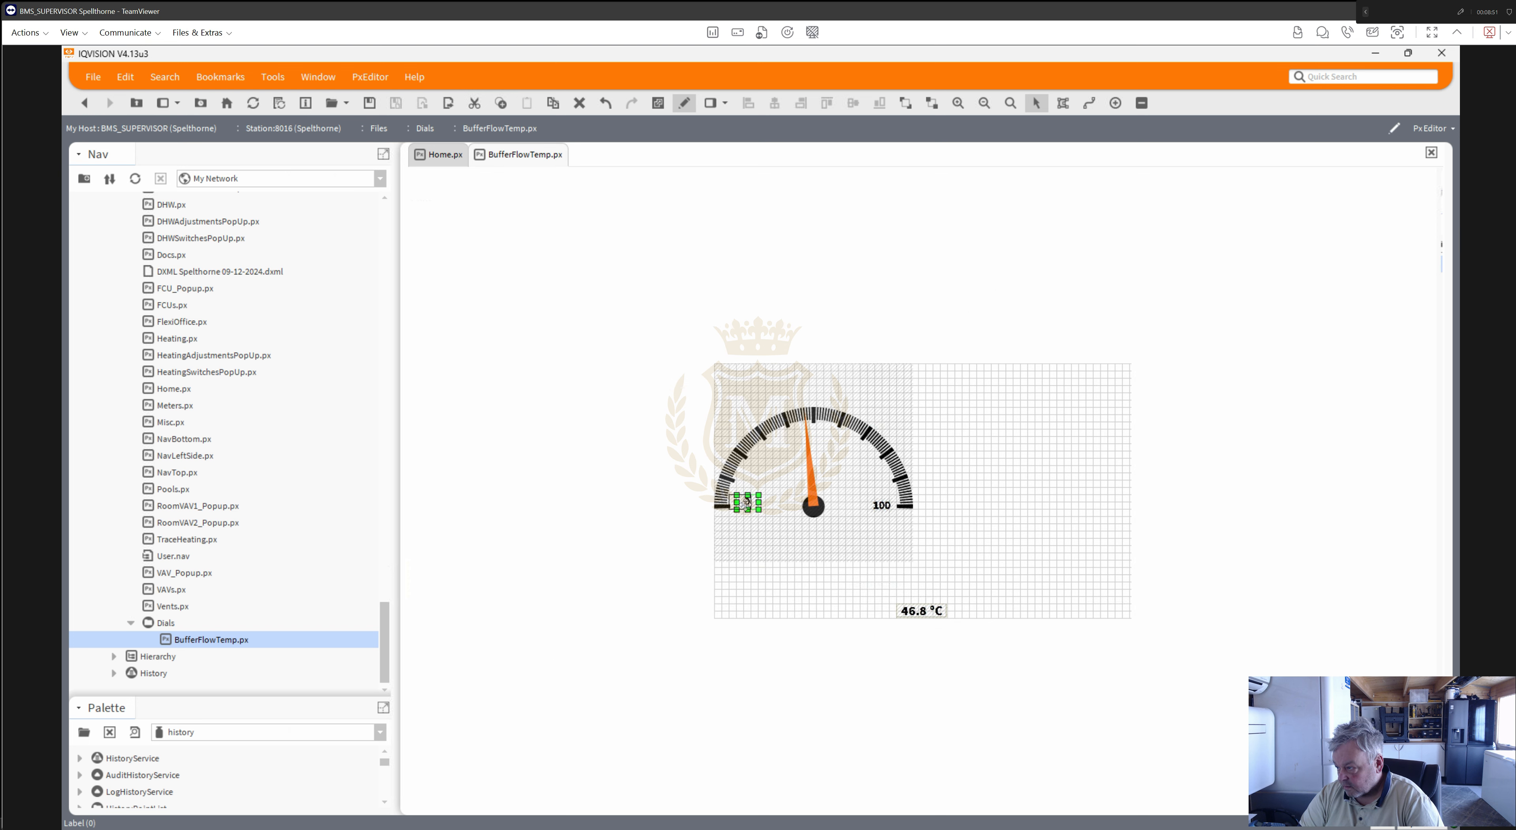
- Move the temperature value label to just below the dial's needle pivot
drag(924, 616, 816, 533)
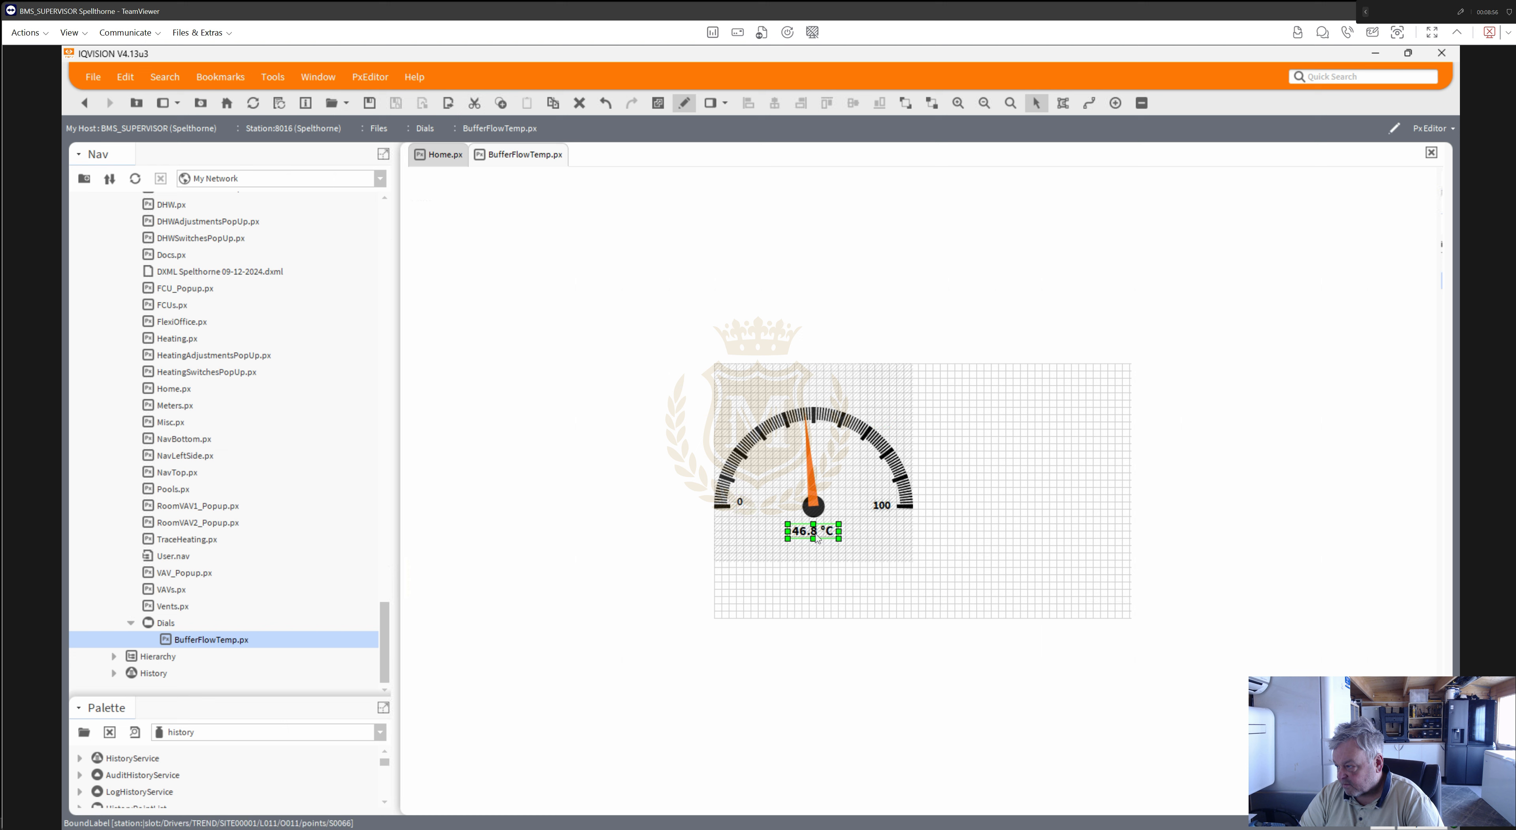
click(825, 592)
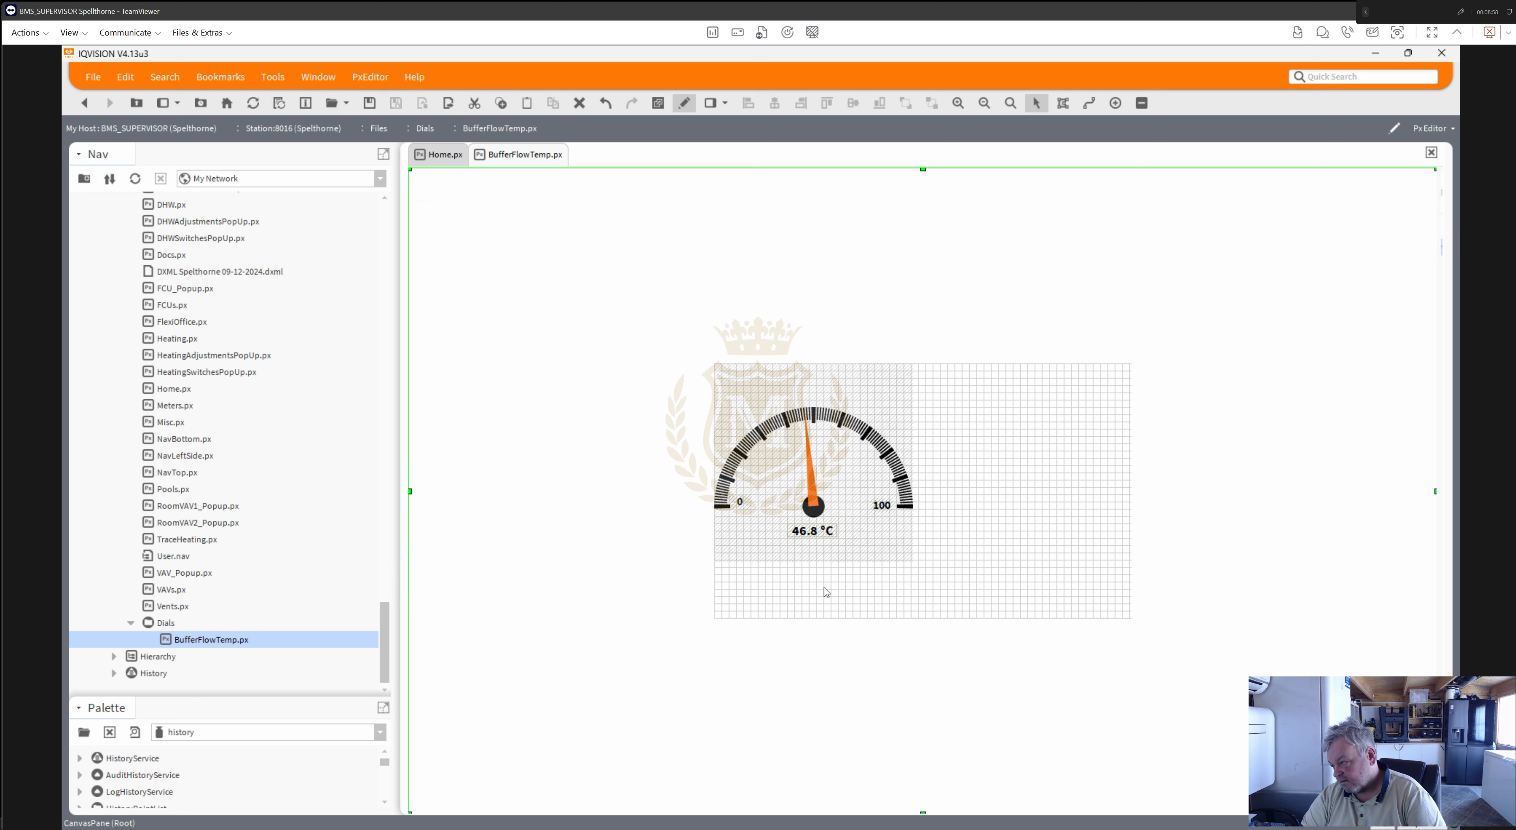
- Duplicate the 0 label, place the copy beside the dial's next major tick and set its text to 10
click(742, 511)
right_click(740, 506)
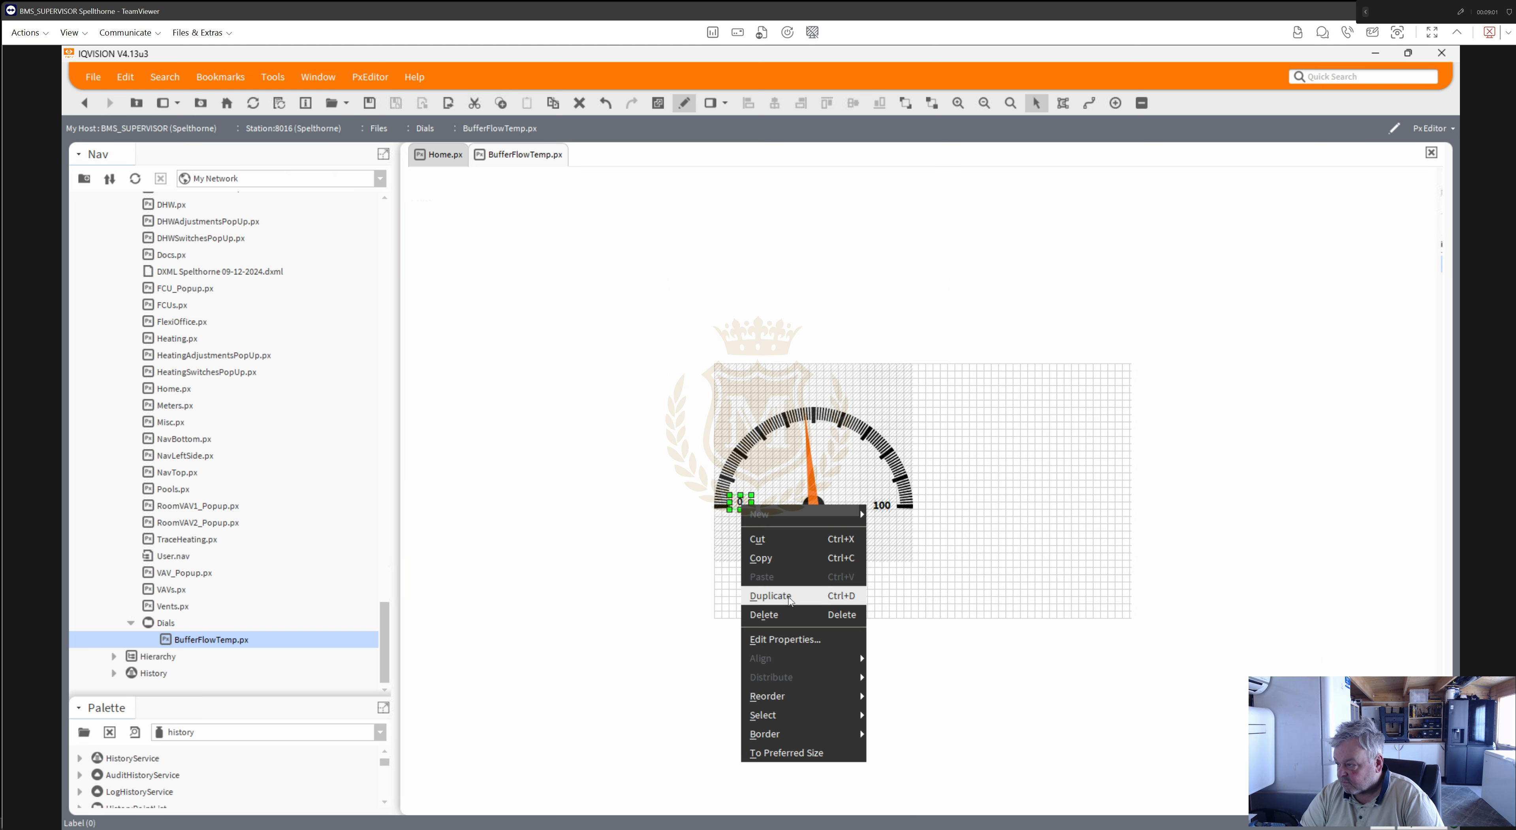
click(788, 594)
drag(745, 501, 748, 483)
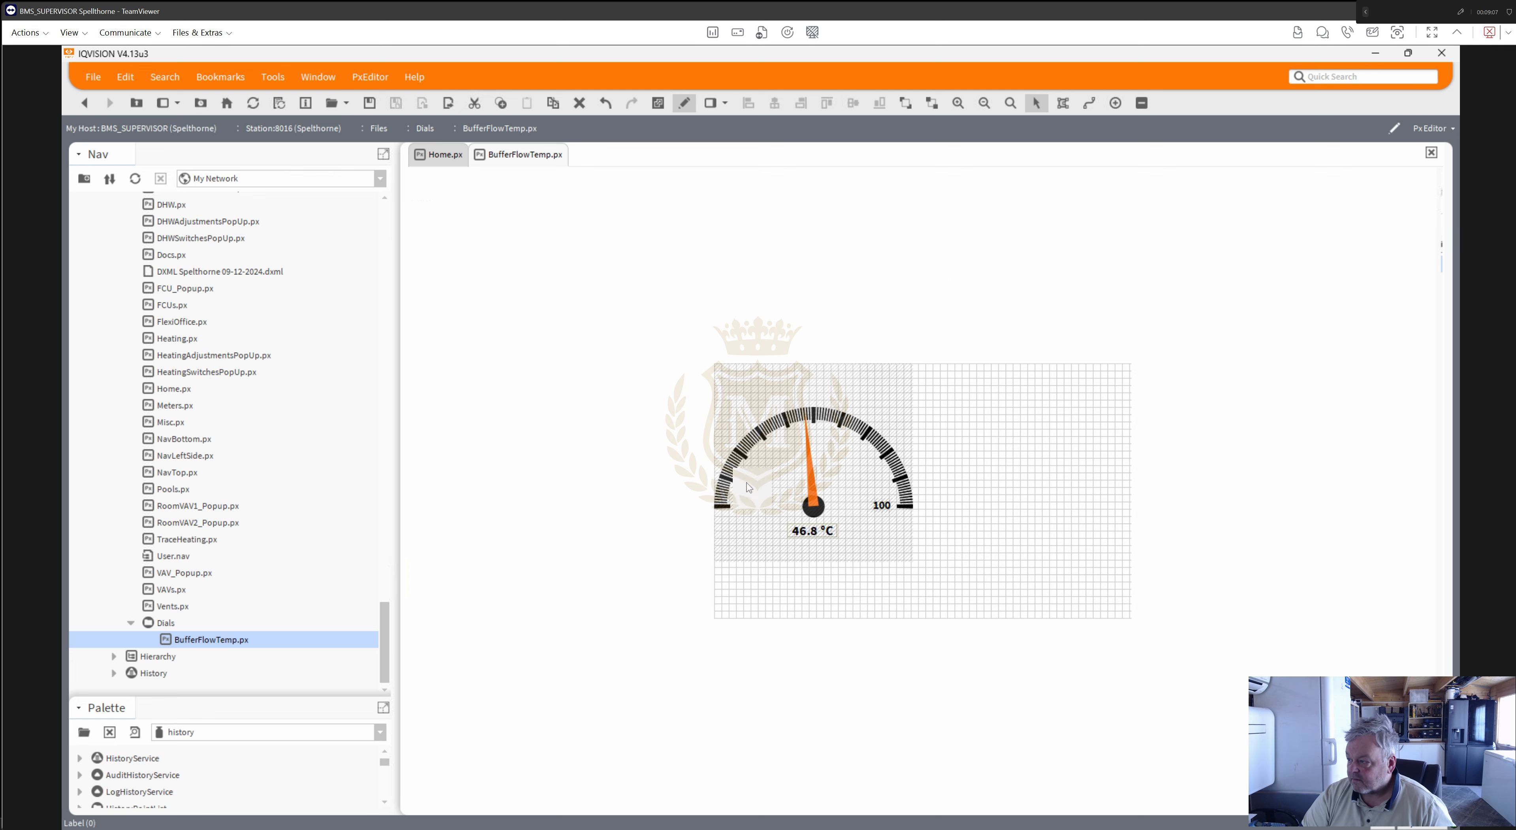
double_click(747, 484)
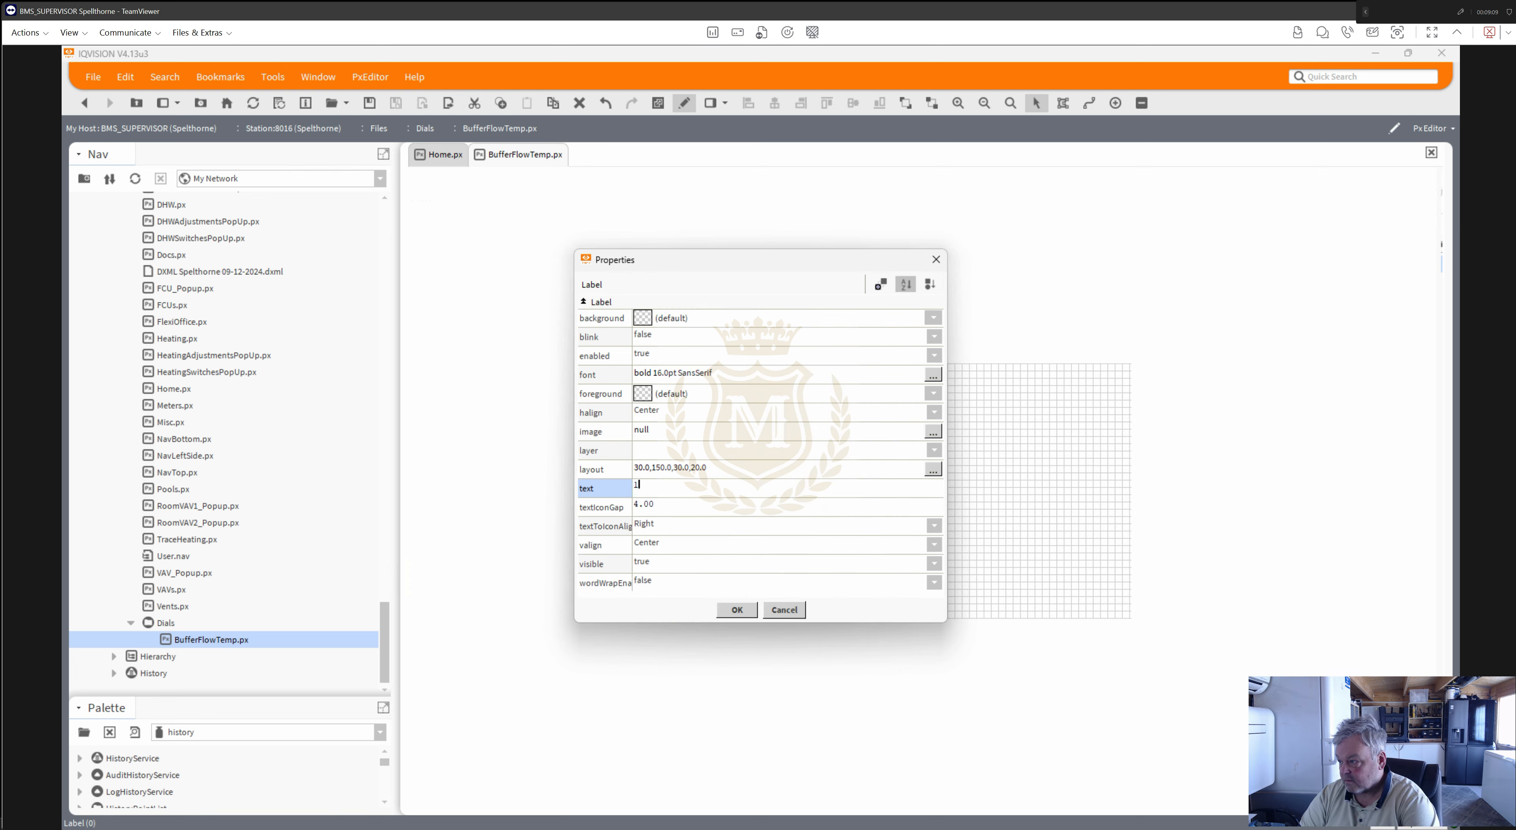
text(10)
key(Return)
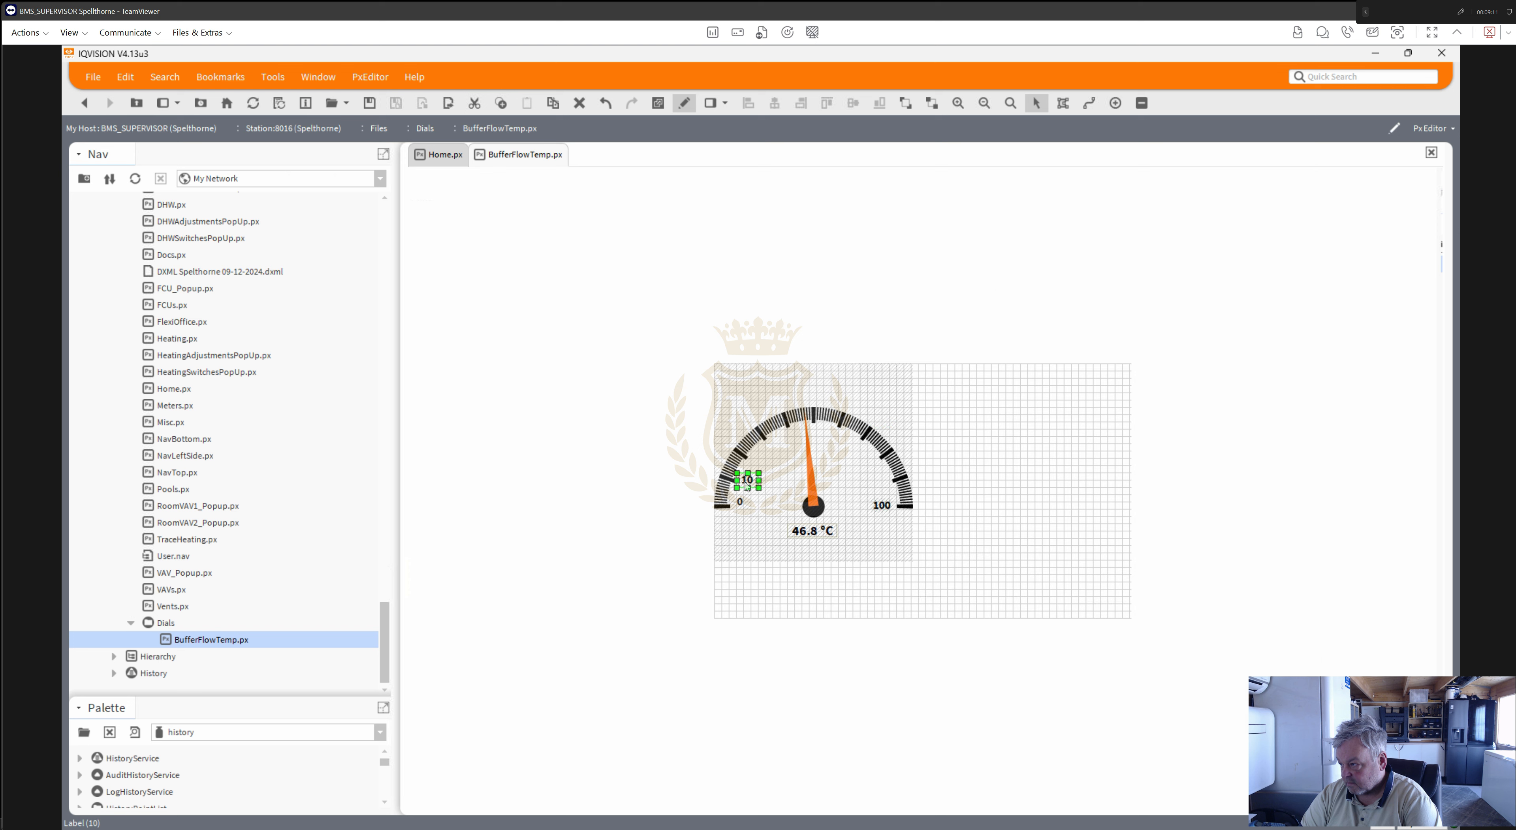
- Duplicate the 10 label, place the copy beside the following major tick and set its text to 20
right_click(747, 484)
click(772, 569)
drag(756, 482, 761, 473)
double_click(758, 468)
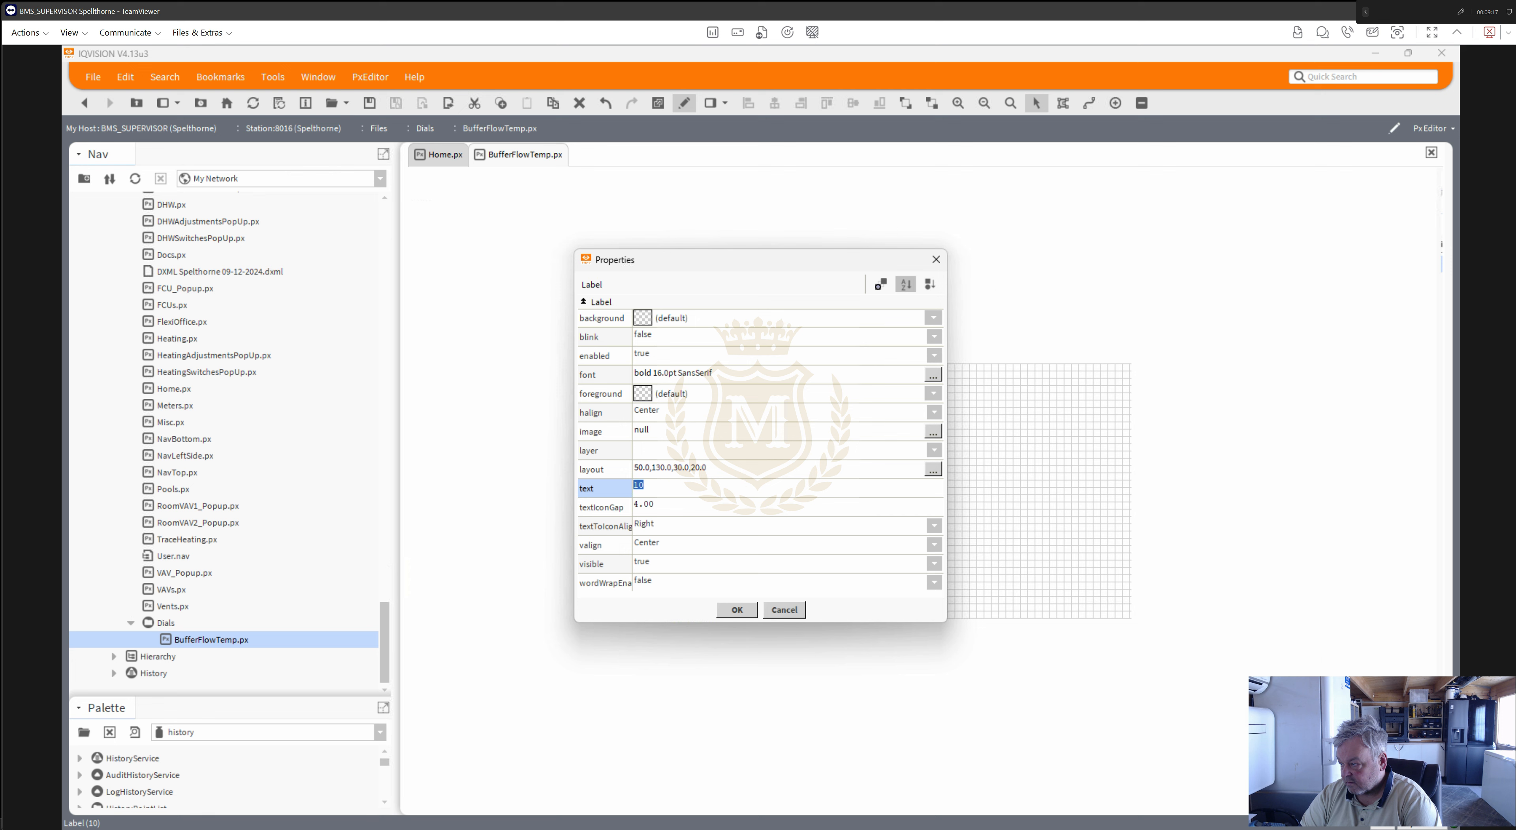
text(20)
click(750, 613)
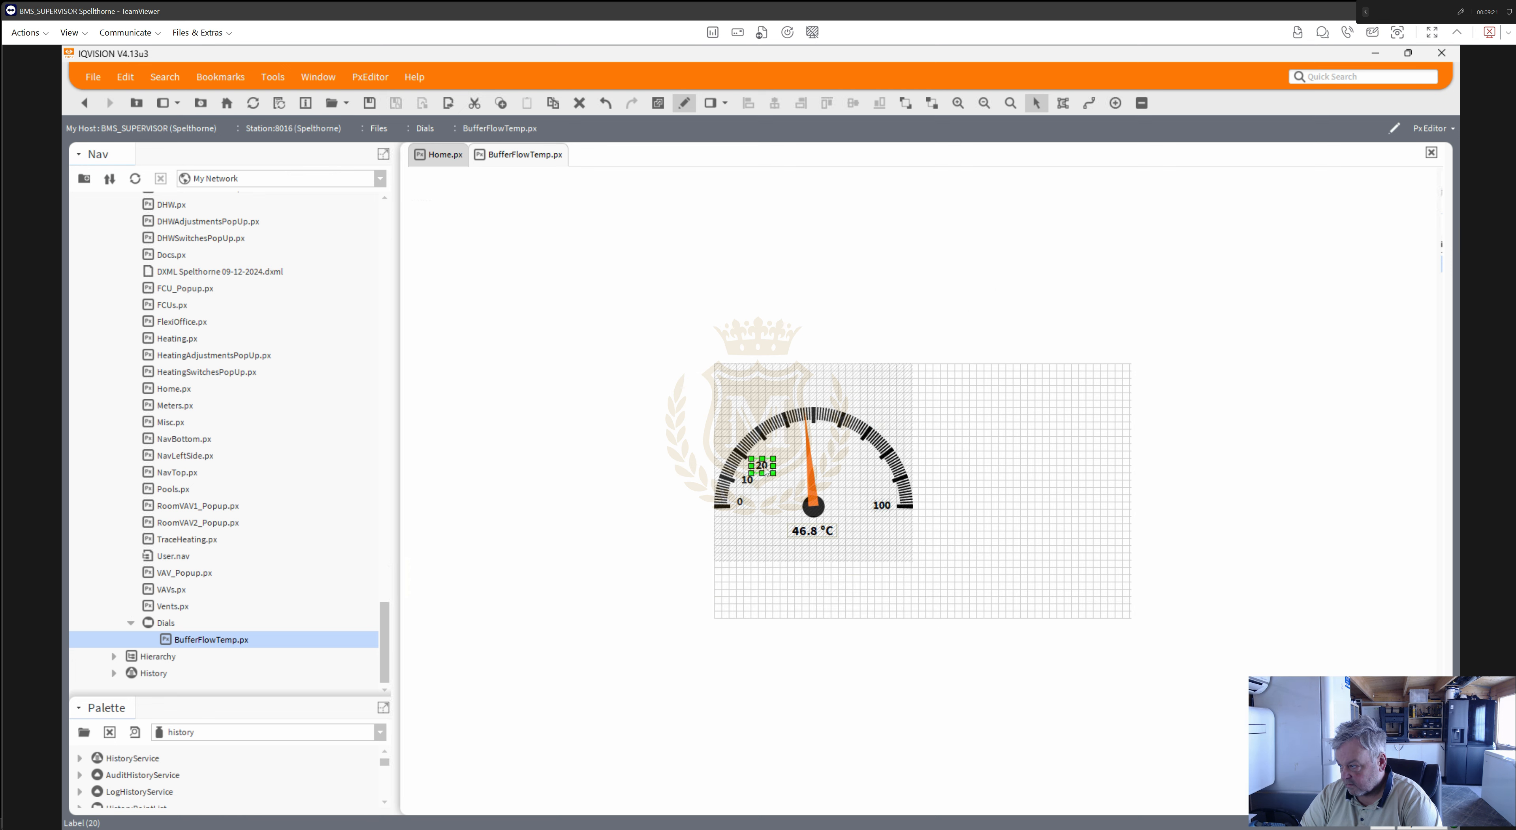
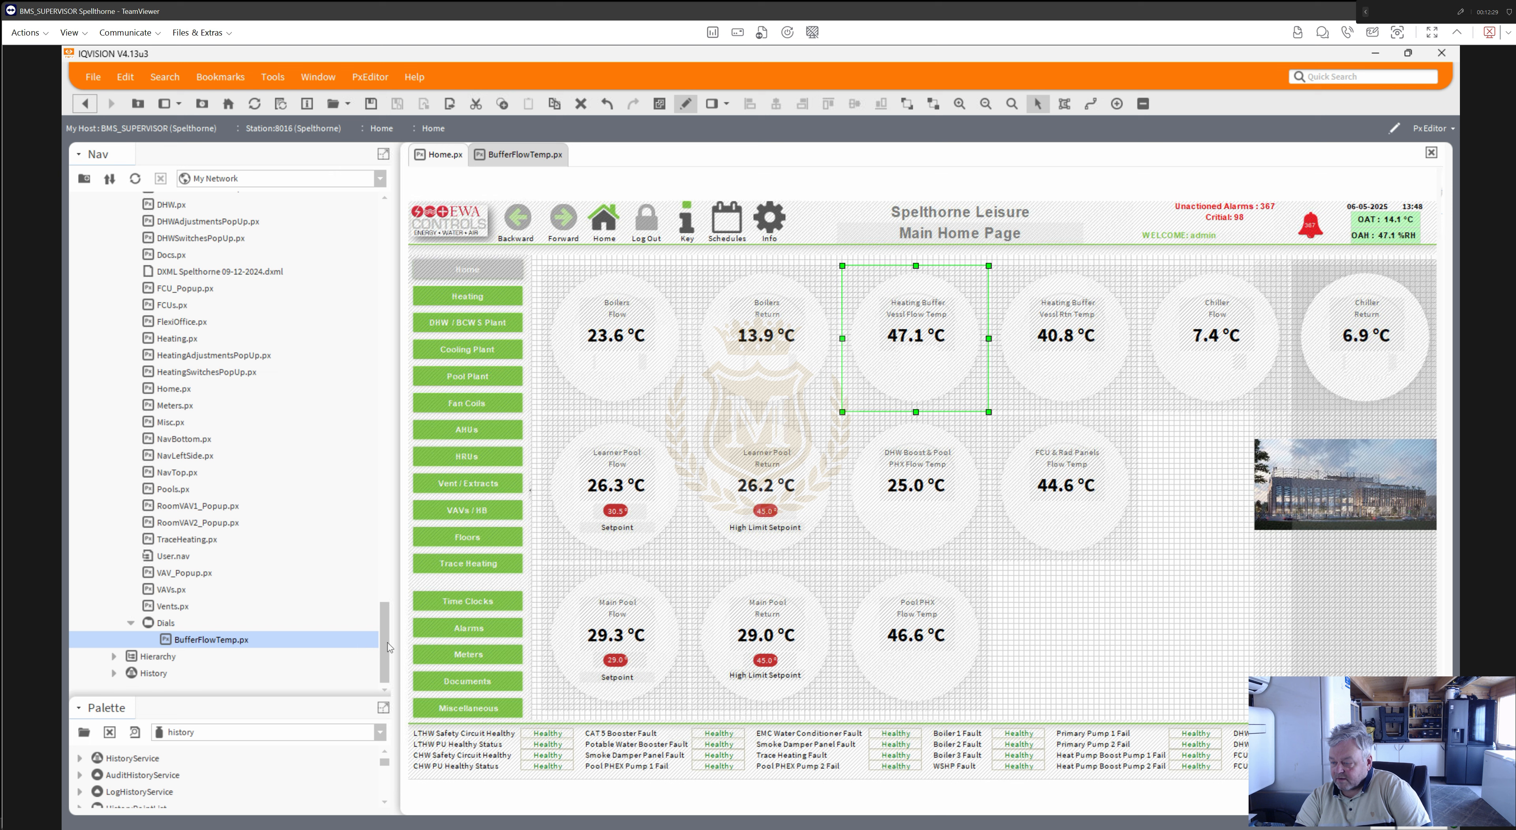
- Place the BufferFlowTemp.px dial on the home page in the empty area beside the Pool PHX Flow Temp circle
drag(191, 647, 1111, 594)
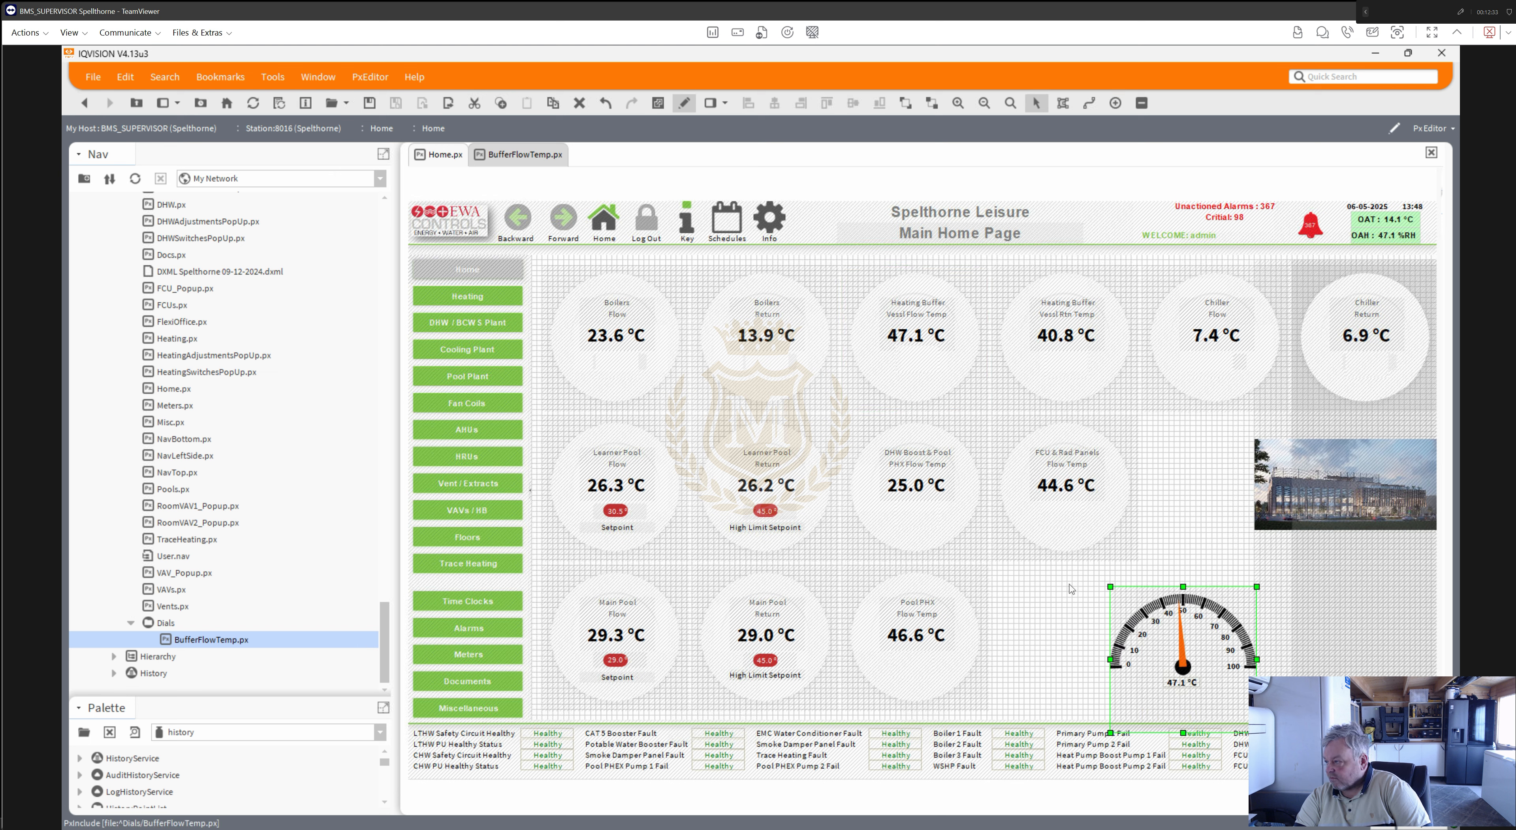
click(909, 319)
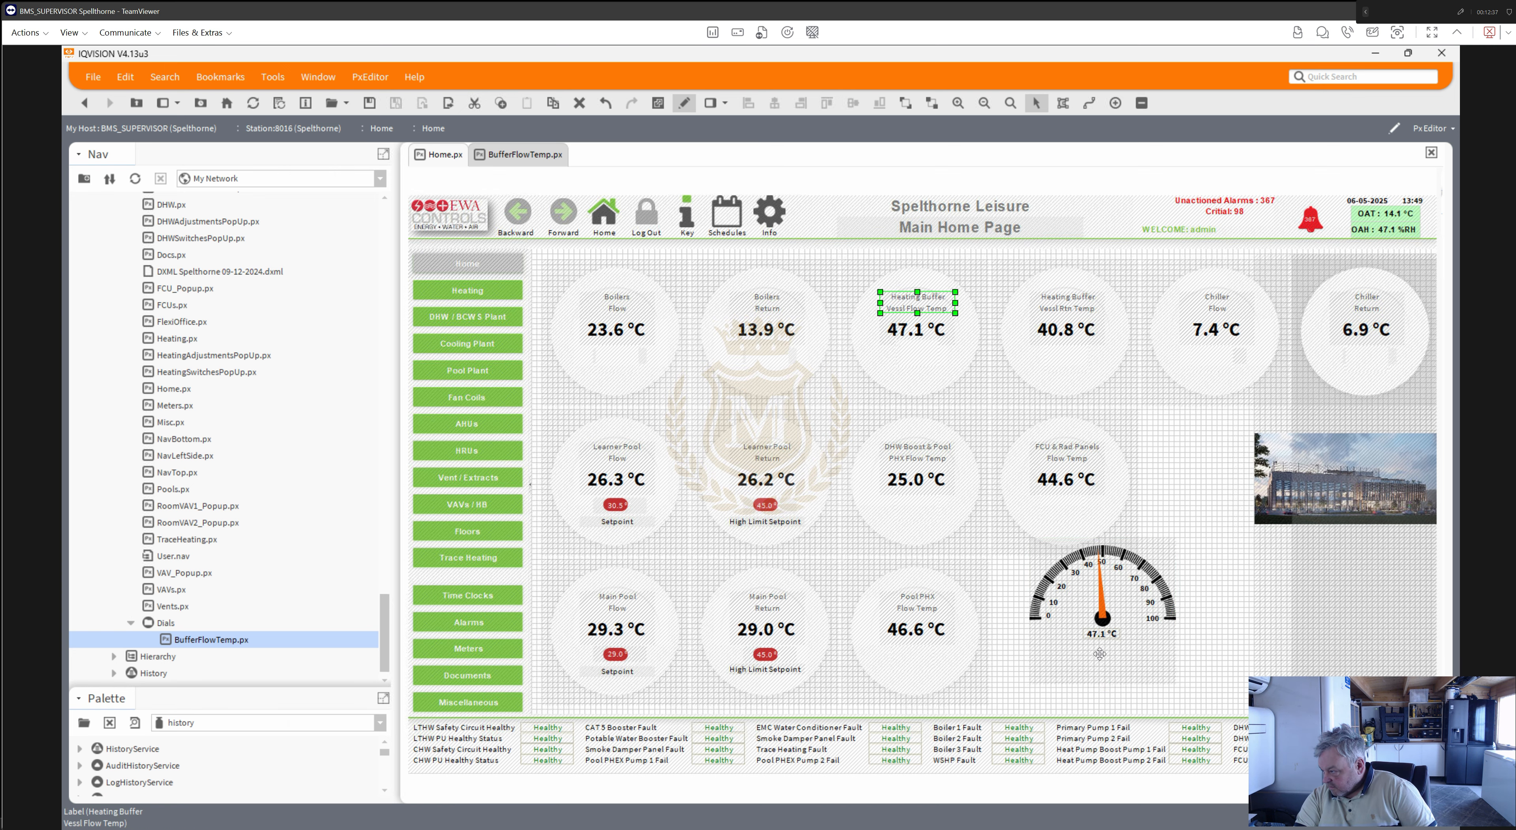
drag(1099, 654, 1101, 664)
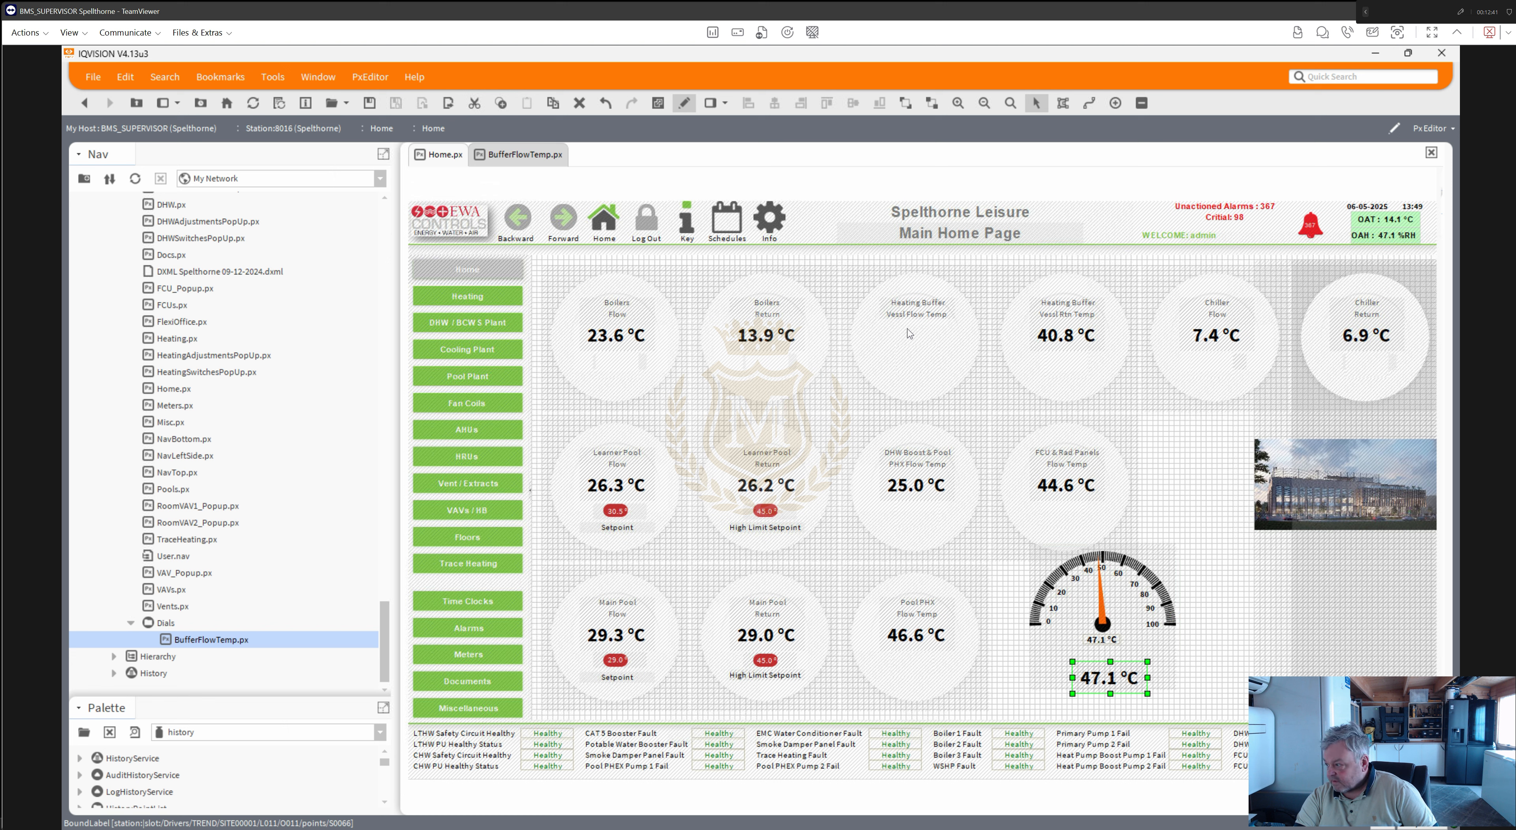
key(ctrl+z)
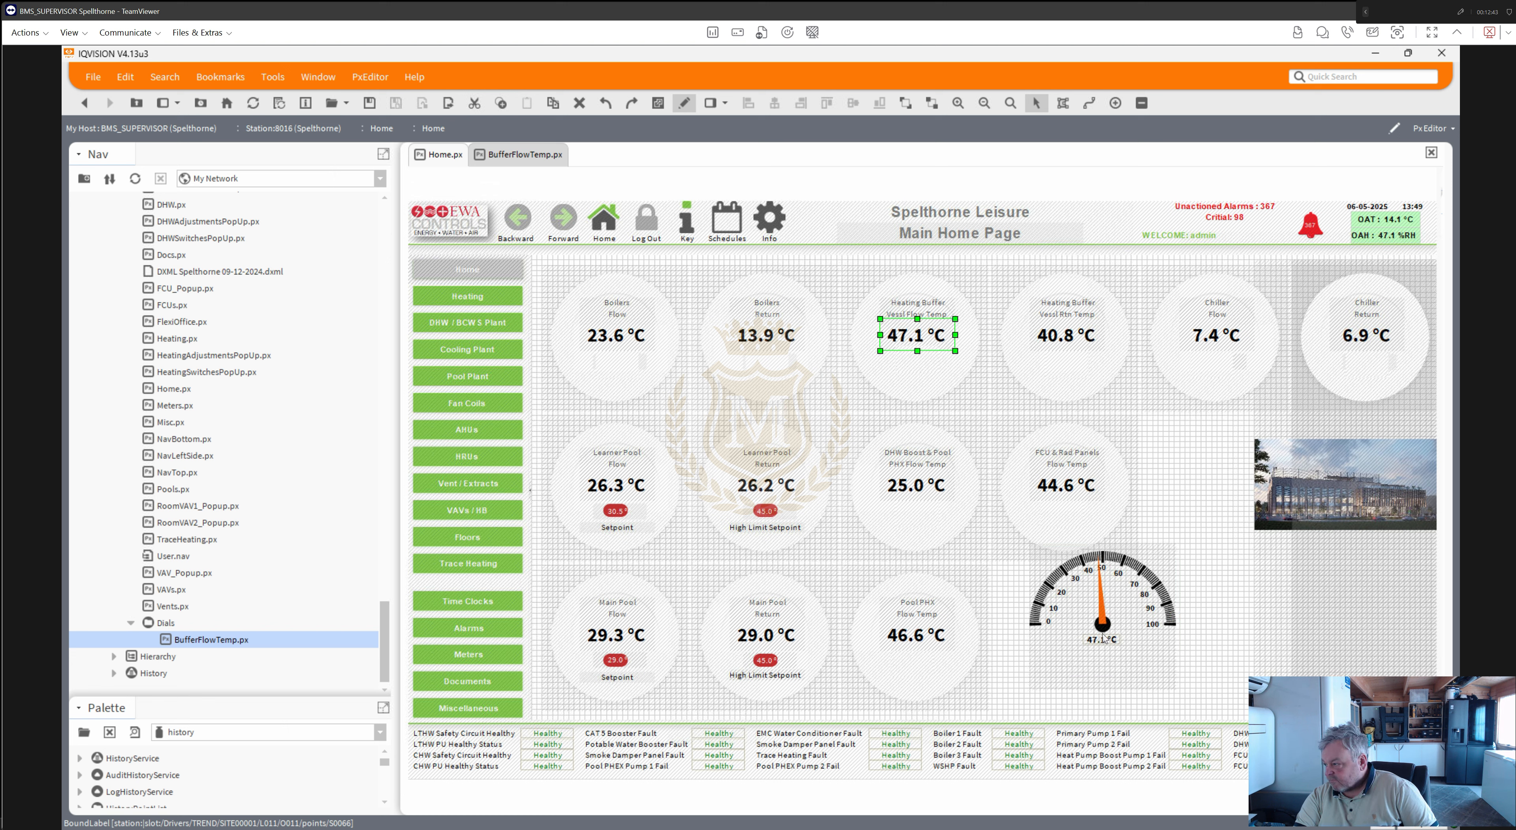
click(1105, 646)
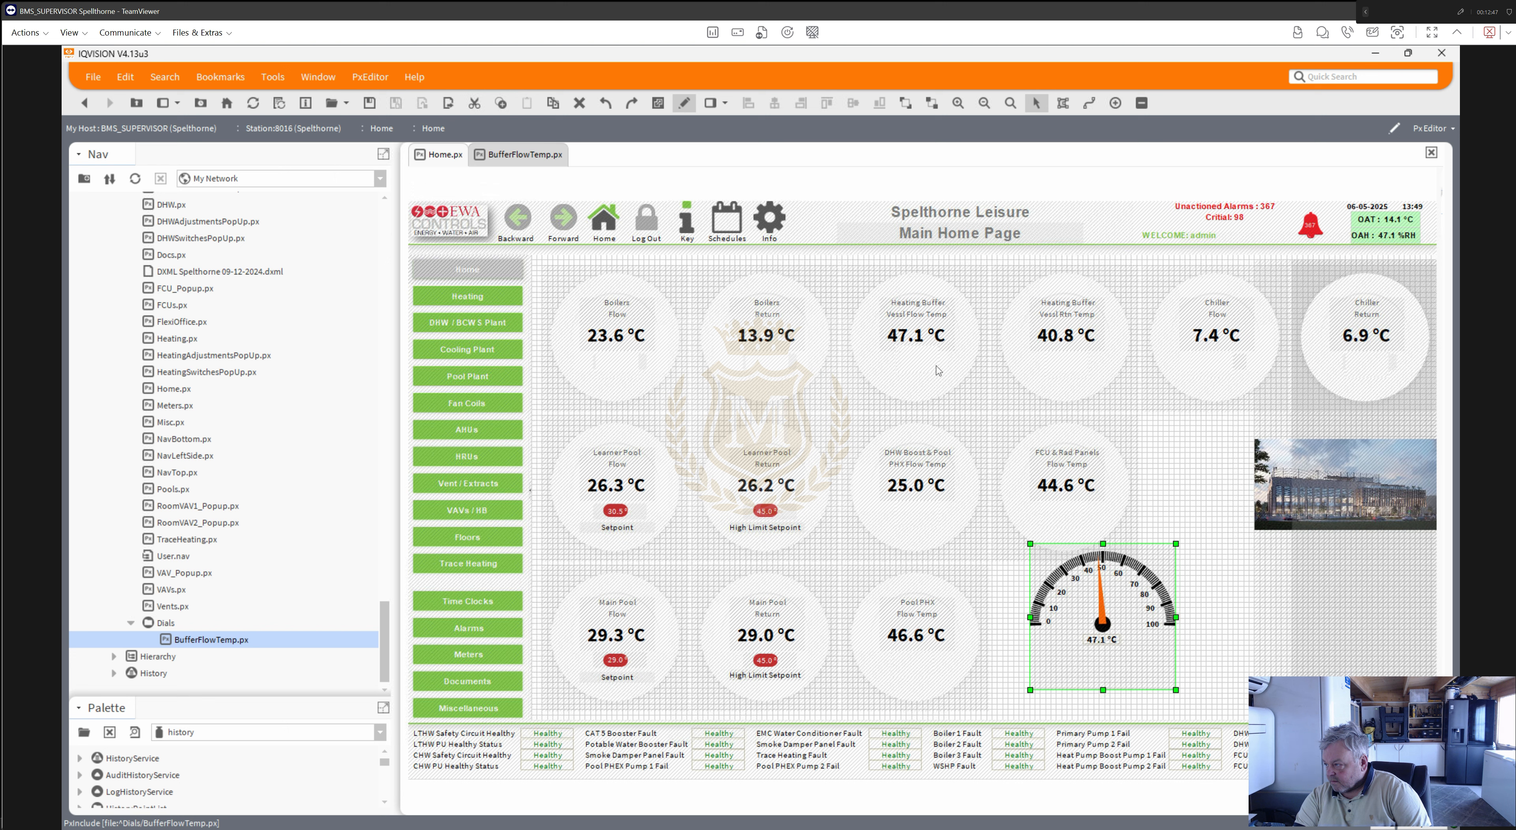
click(914, 321)
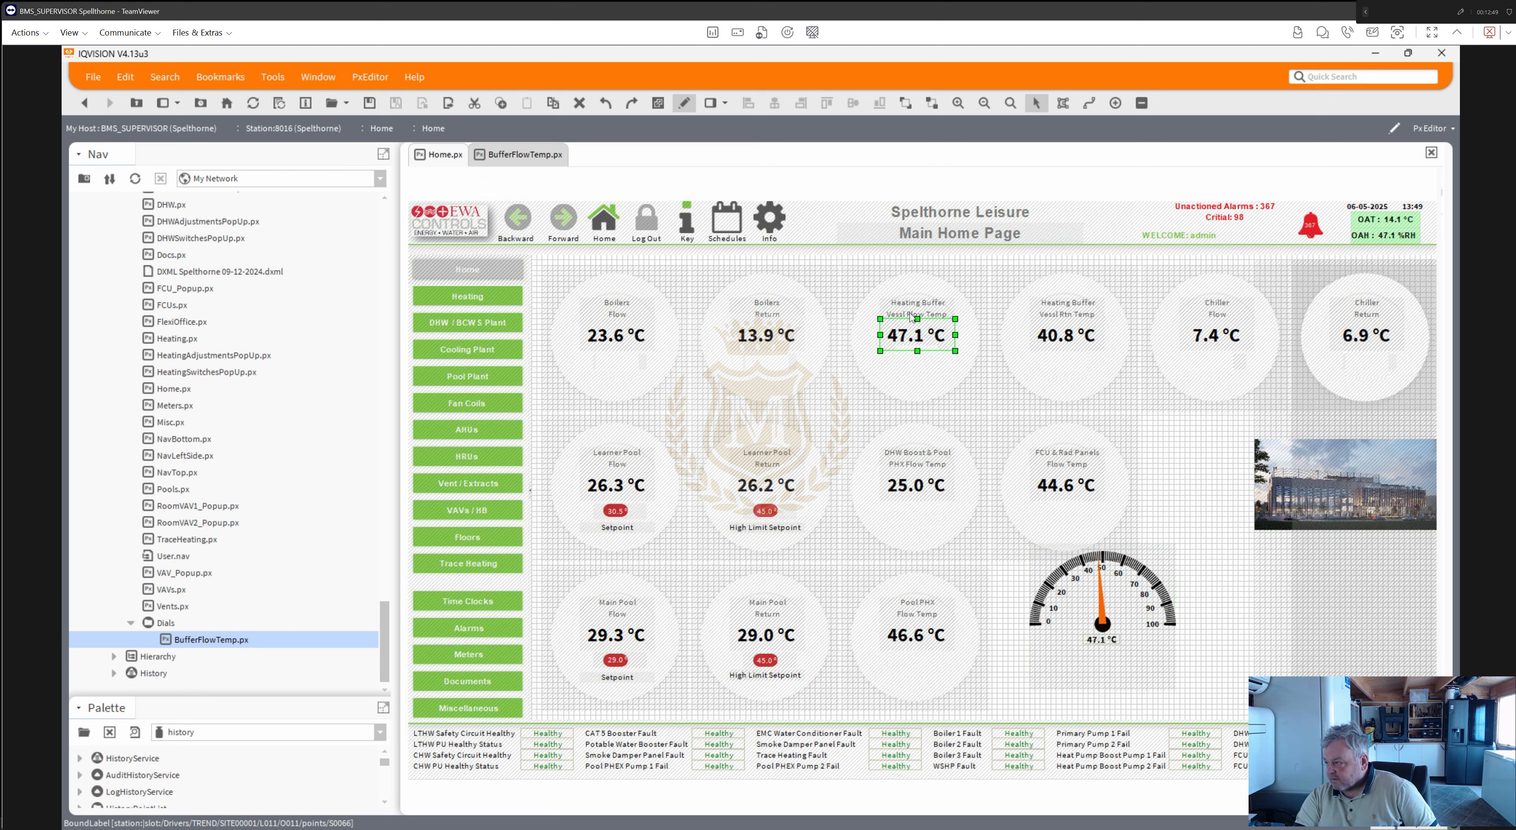
ctrl+click(912, 317)
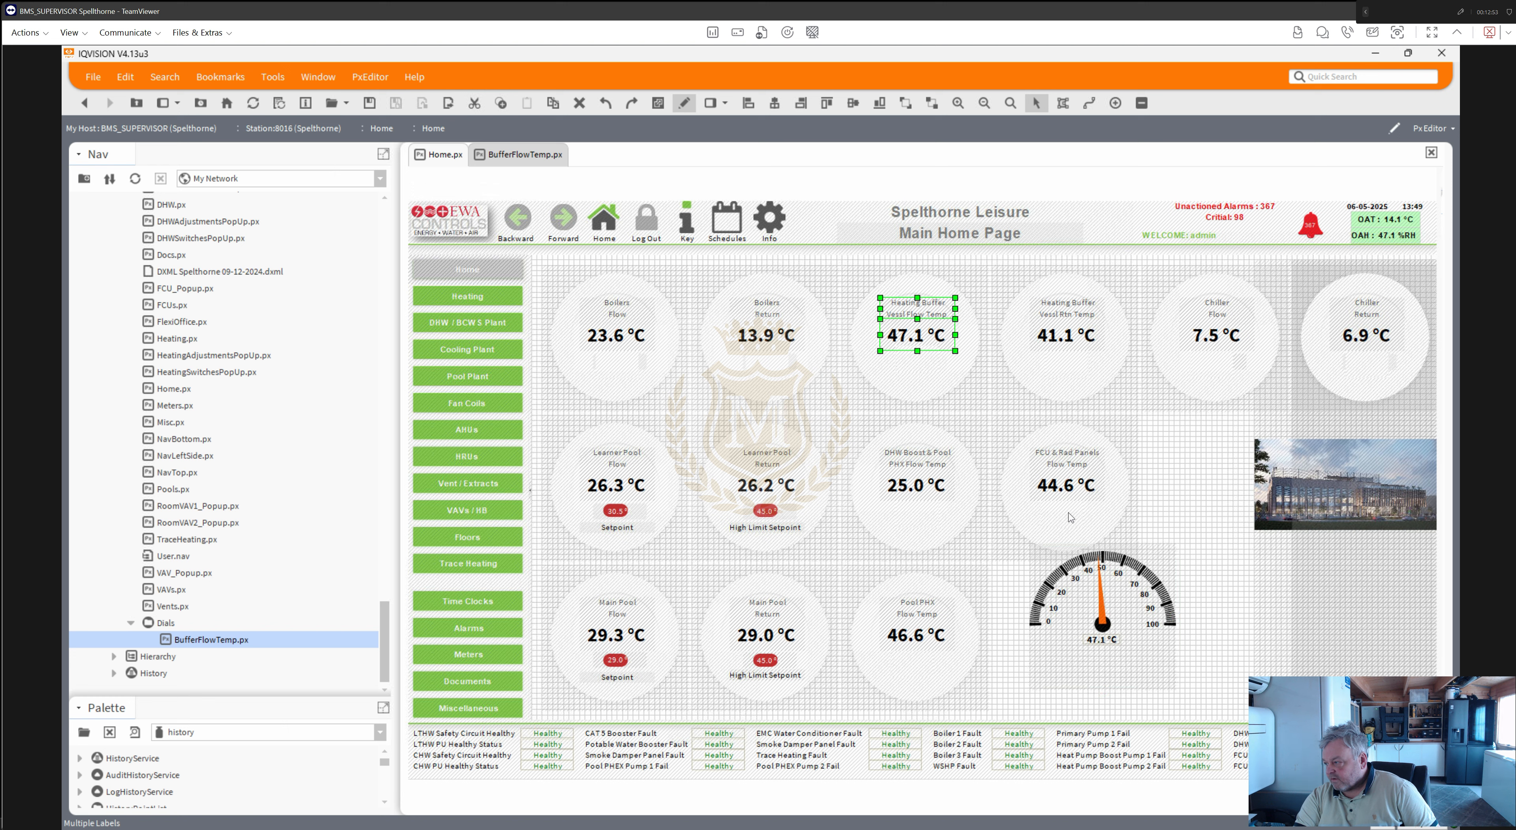
click(1110, 637)
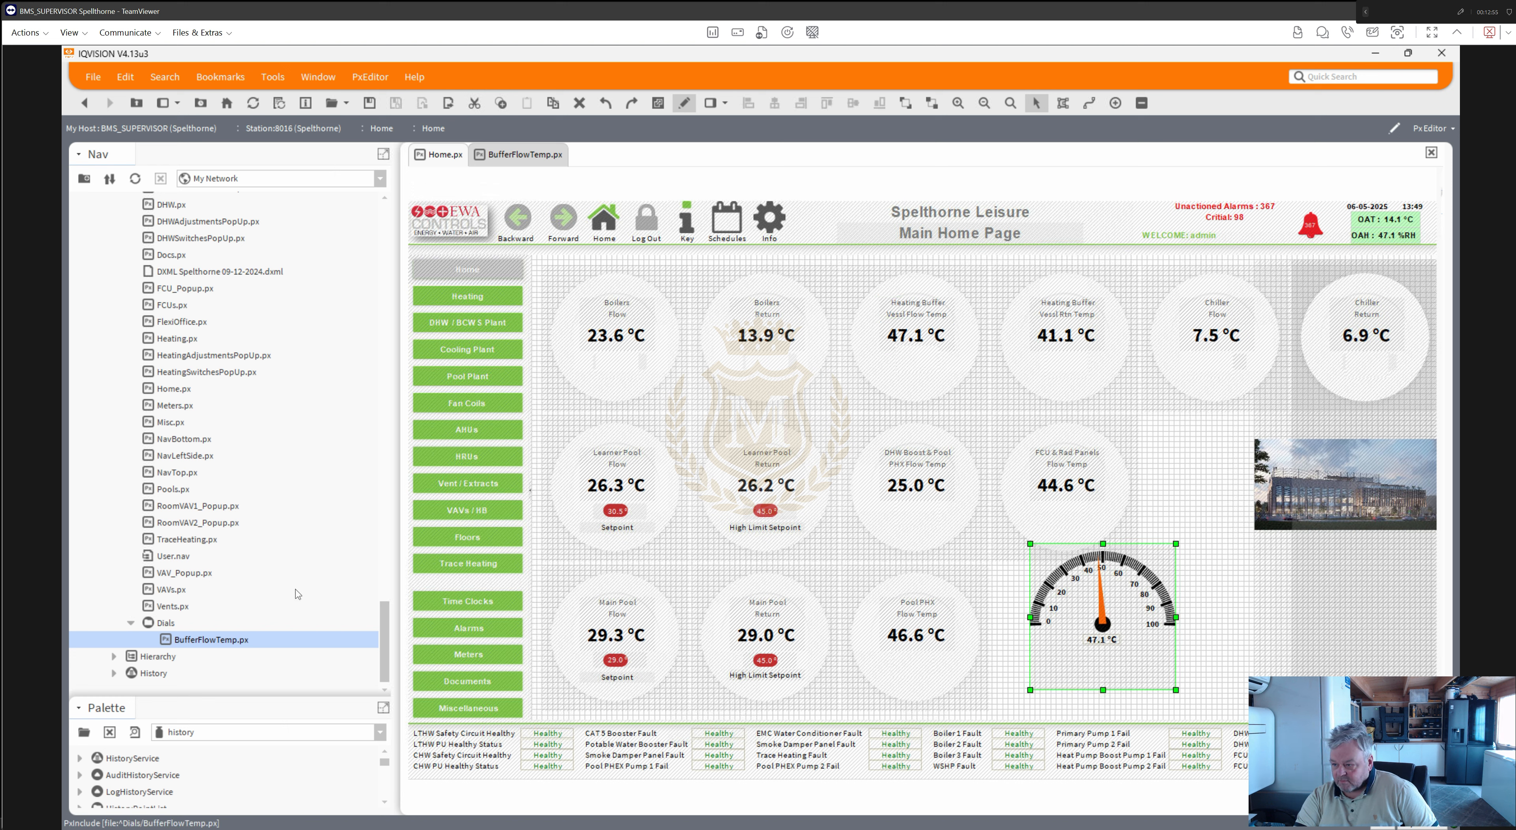
- Save Home.px, open BufferFlowTemp.px for editing and delete the temperature value label below the dial's pivot
double_click(212, 644)
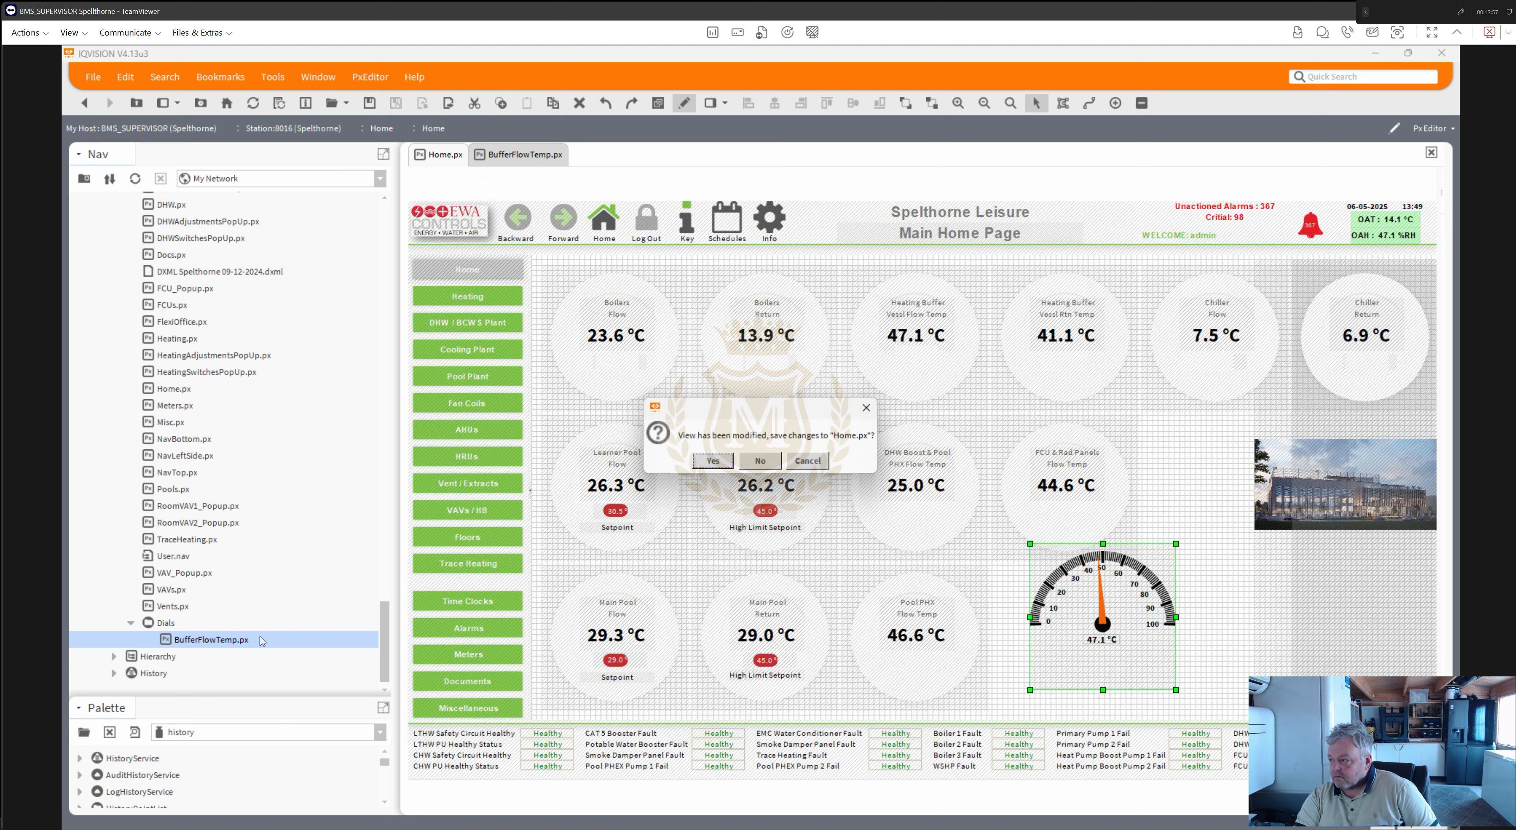
click(719, 464)
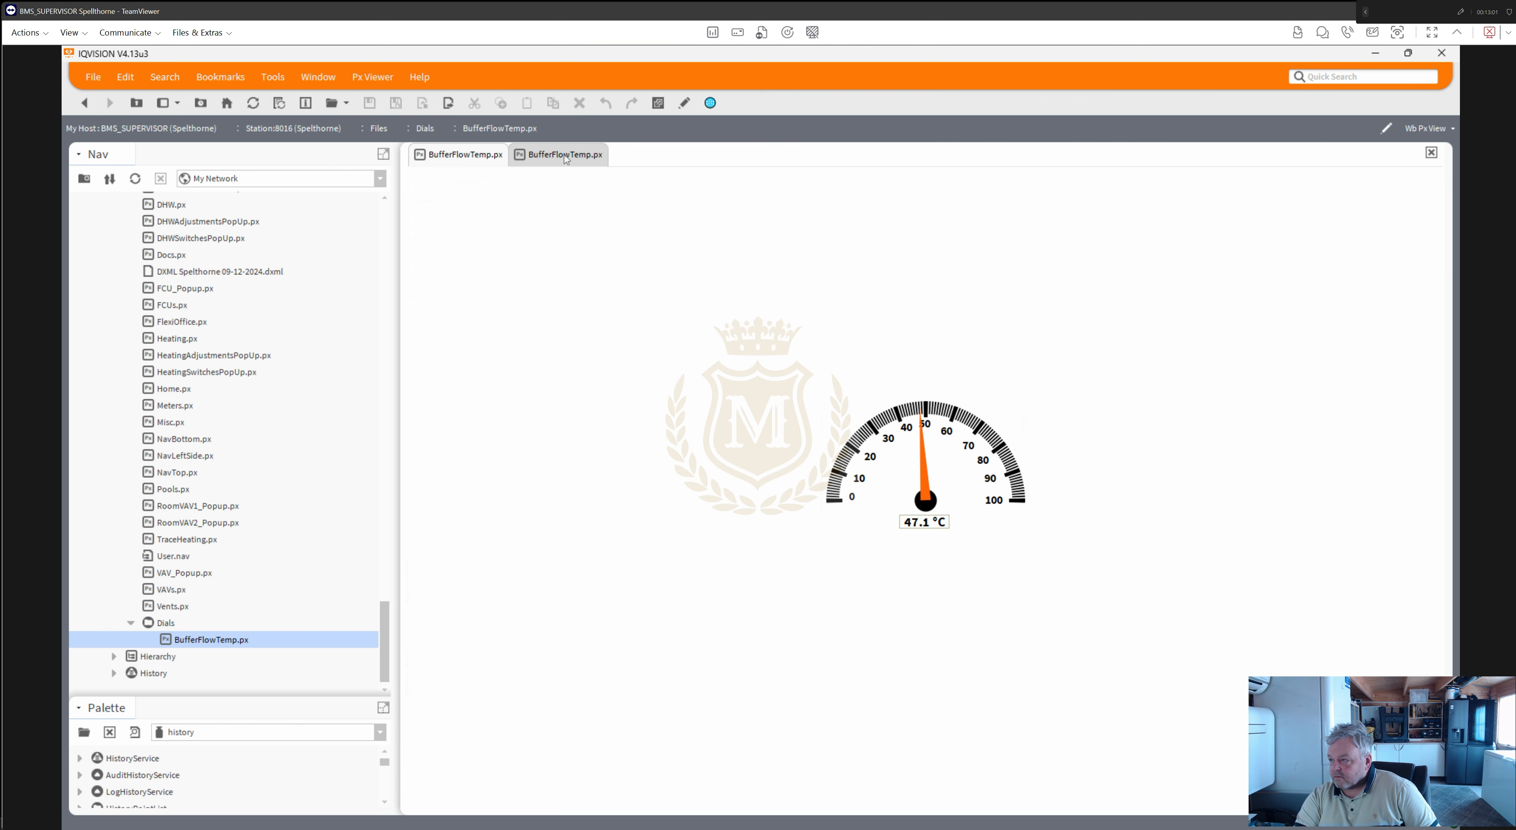
click(566, 160)
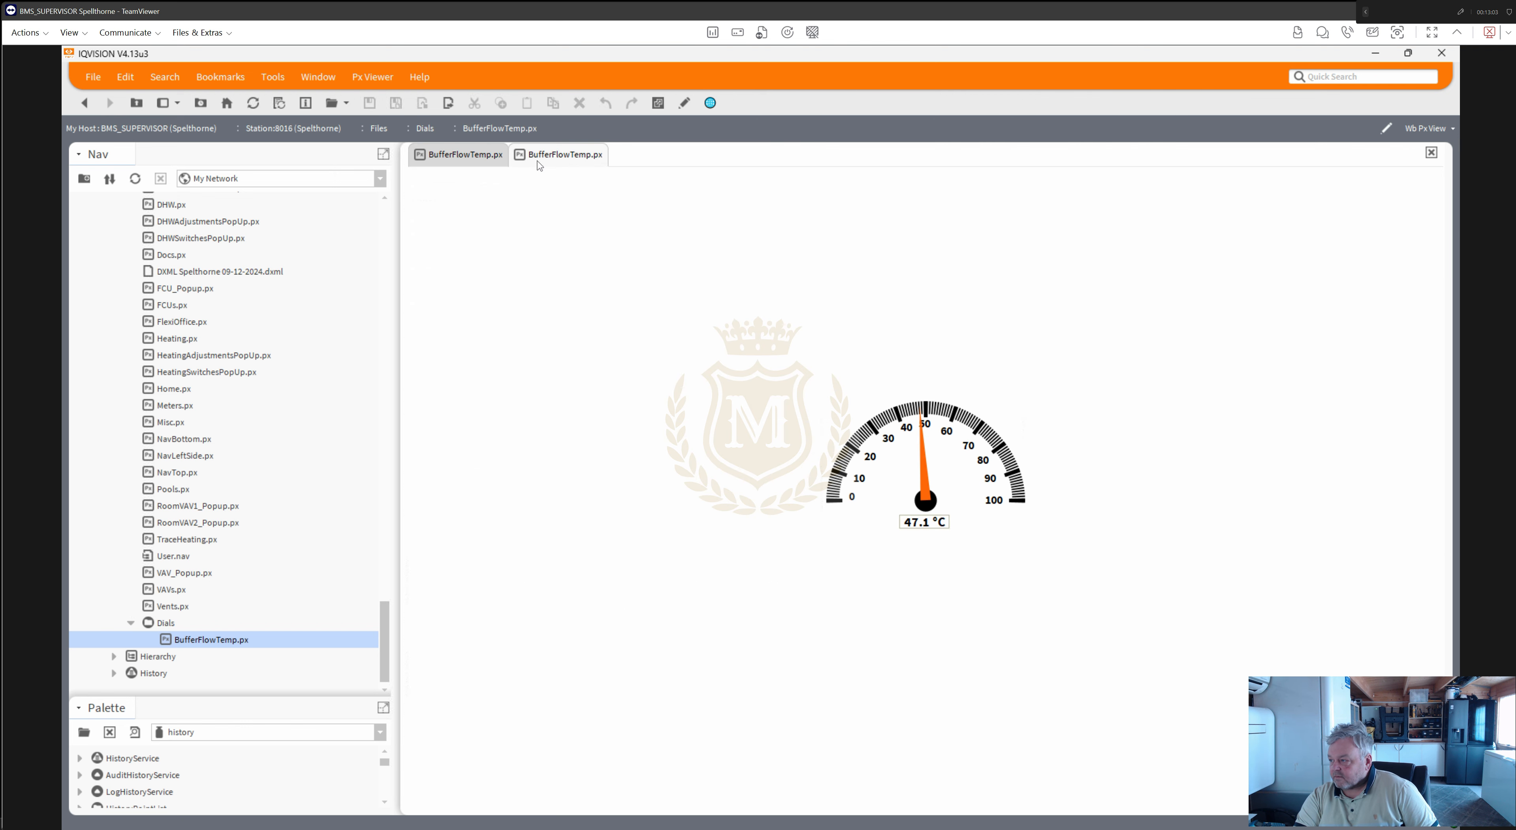
click(685, 103)
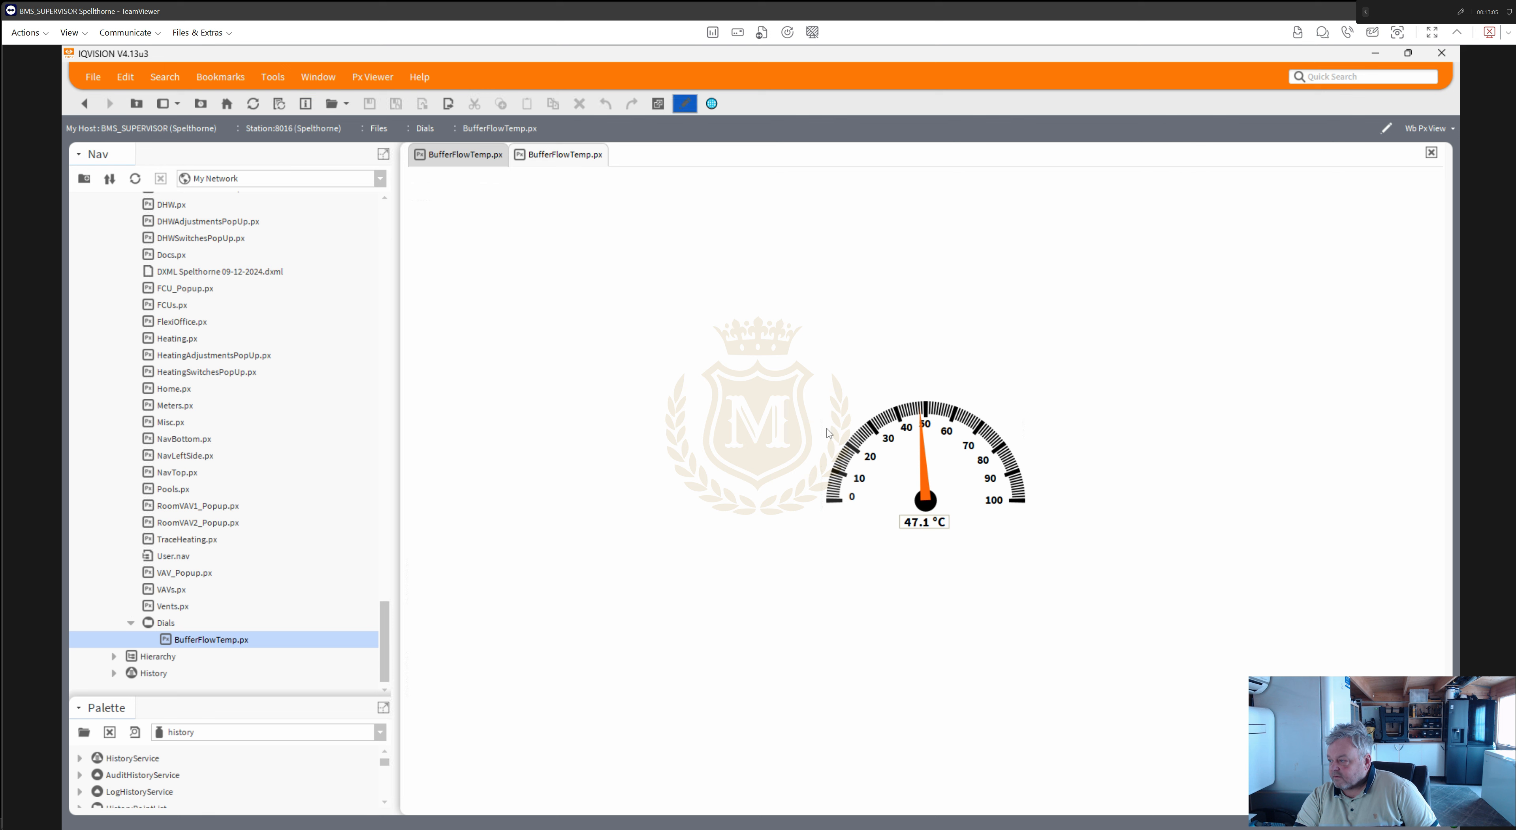
click(922, 529)
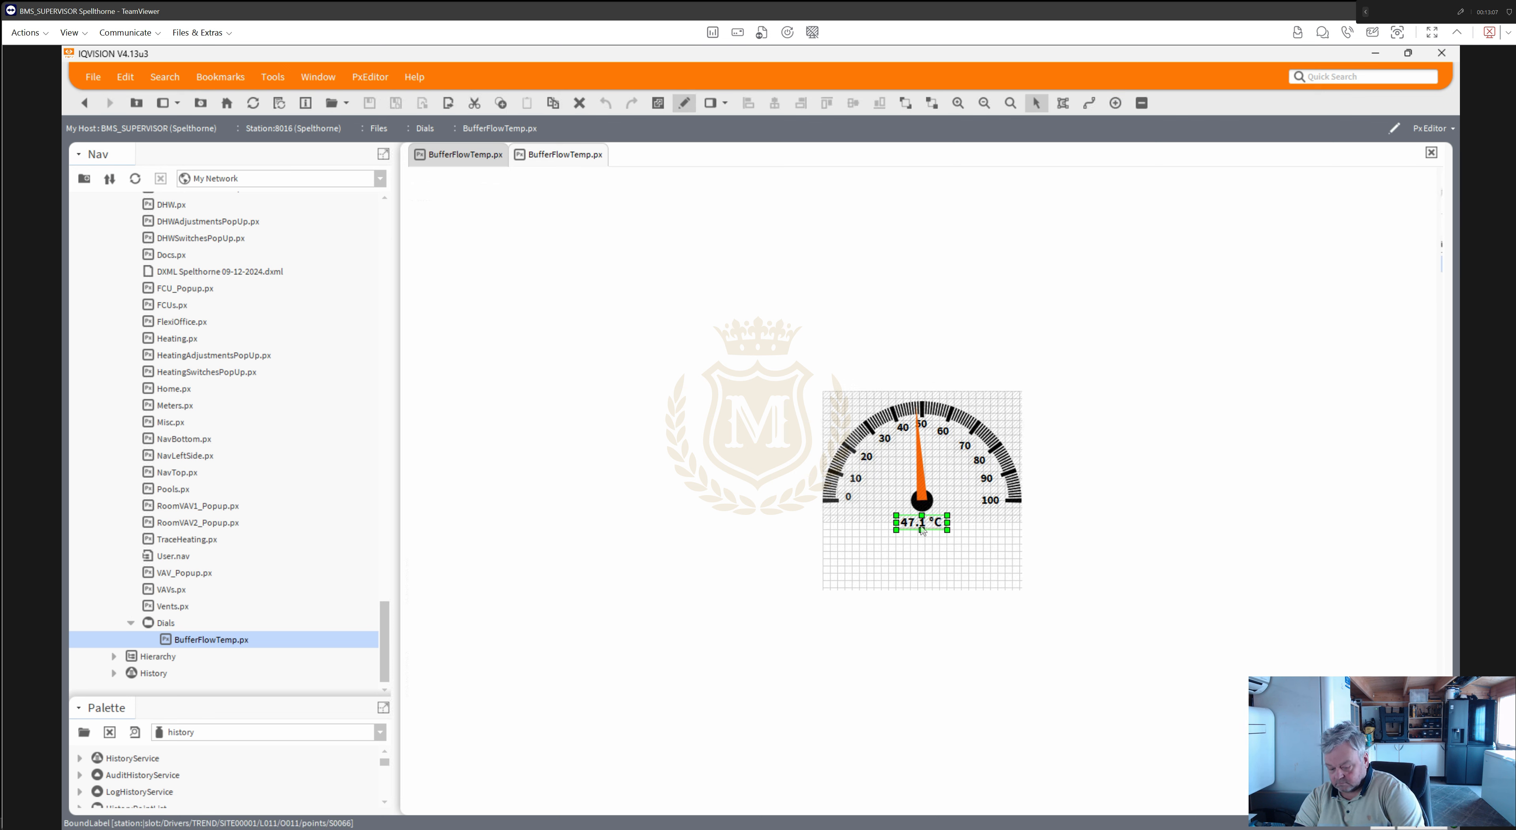
key(Delete)
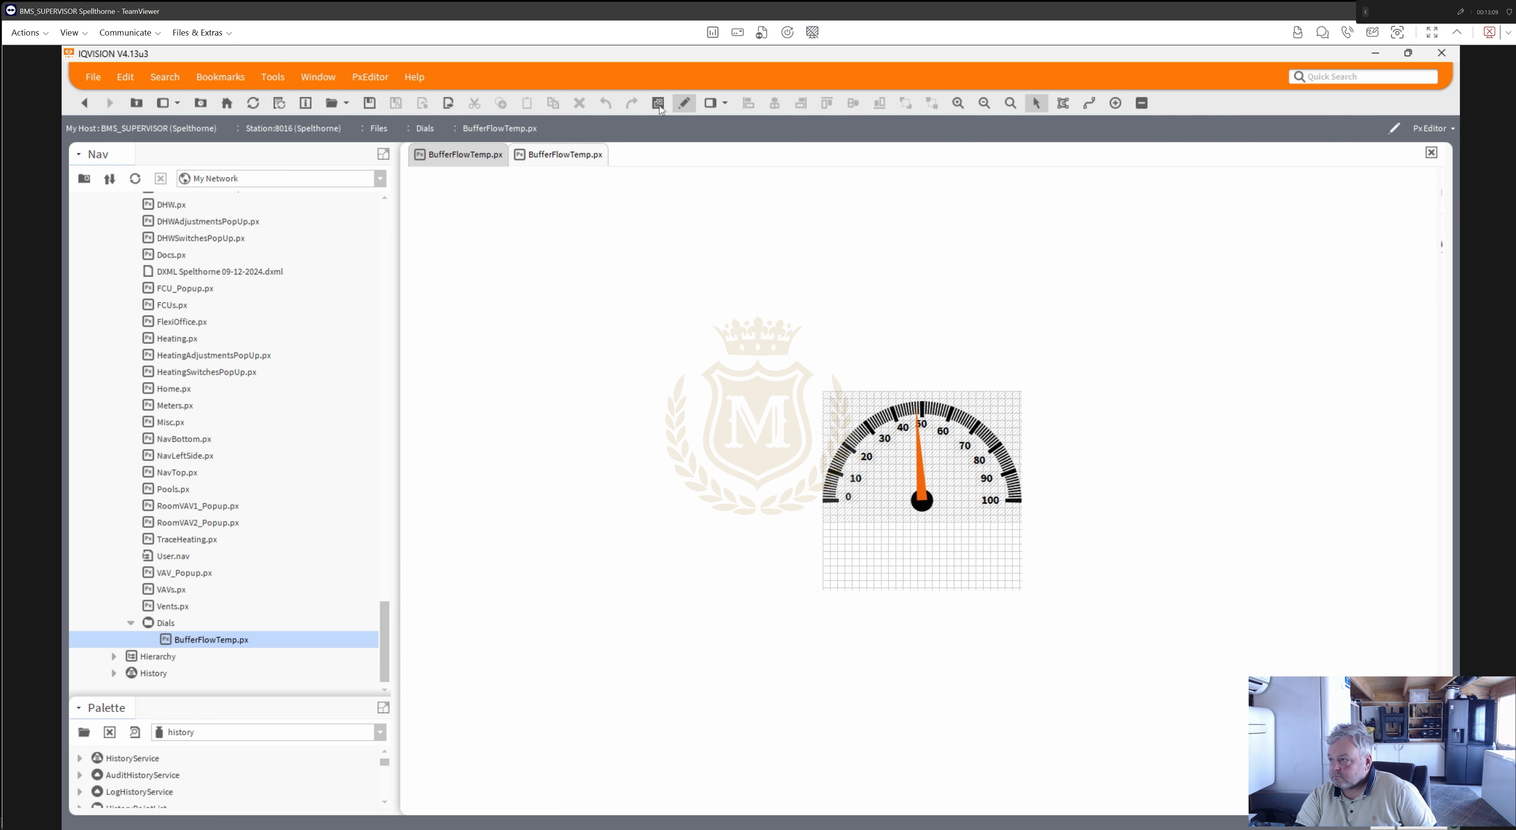
click(683, 106)
- In Home.px, move the Heating Buffer Vessl Flow Temp value to just below the dial's pivot and its name label beneath the value
click(481, 159)
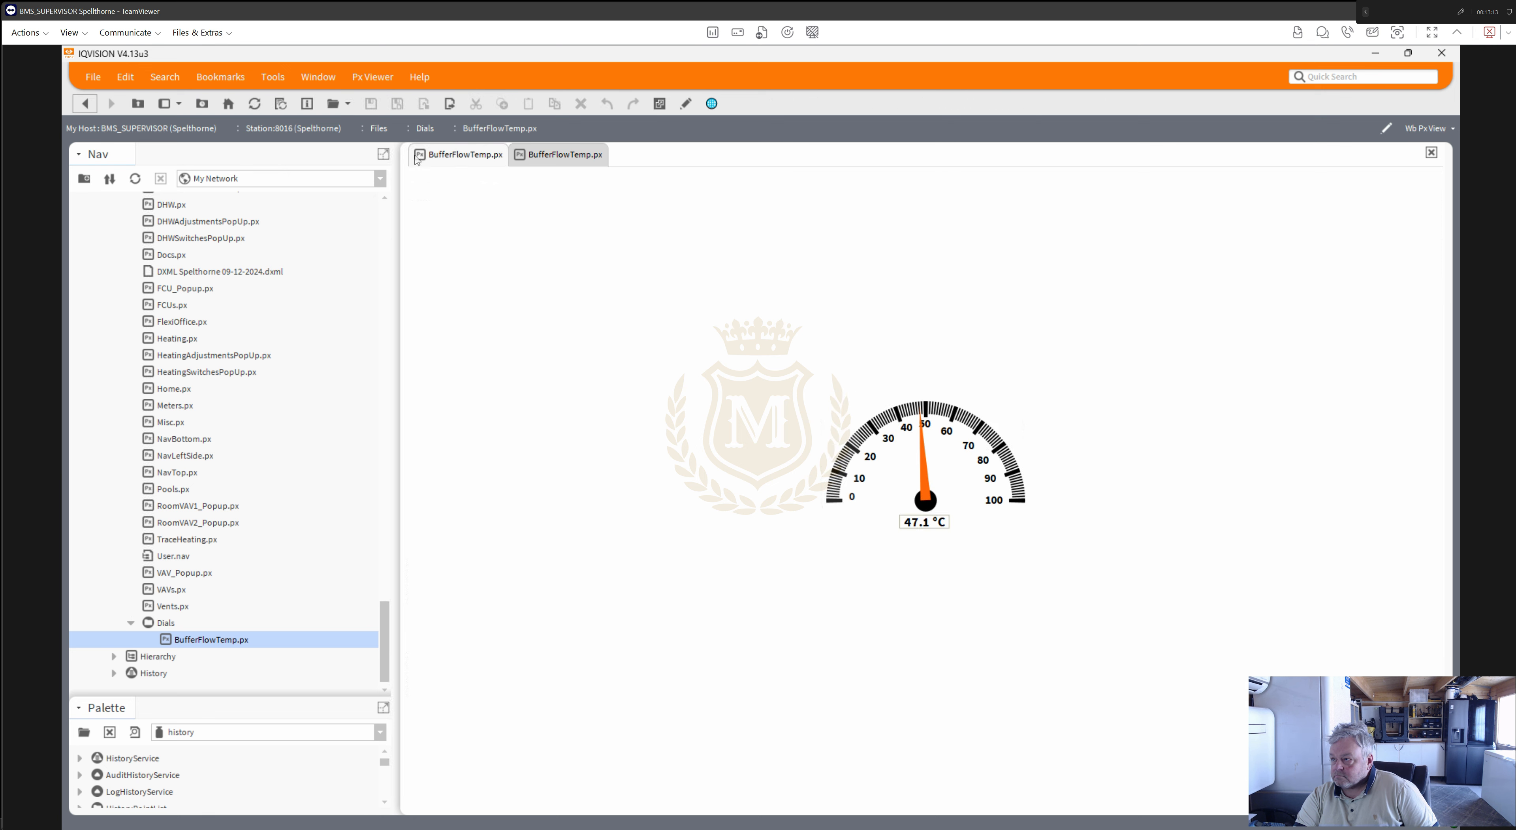
double_click(174, 389)
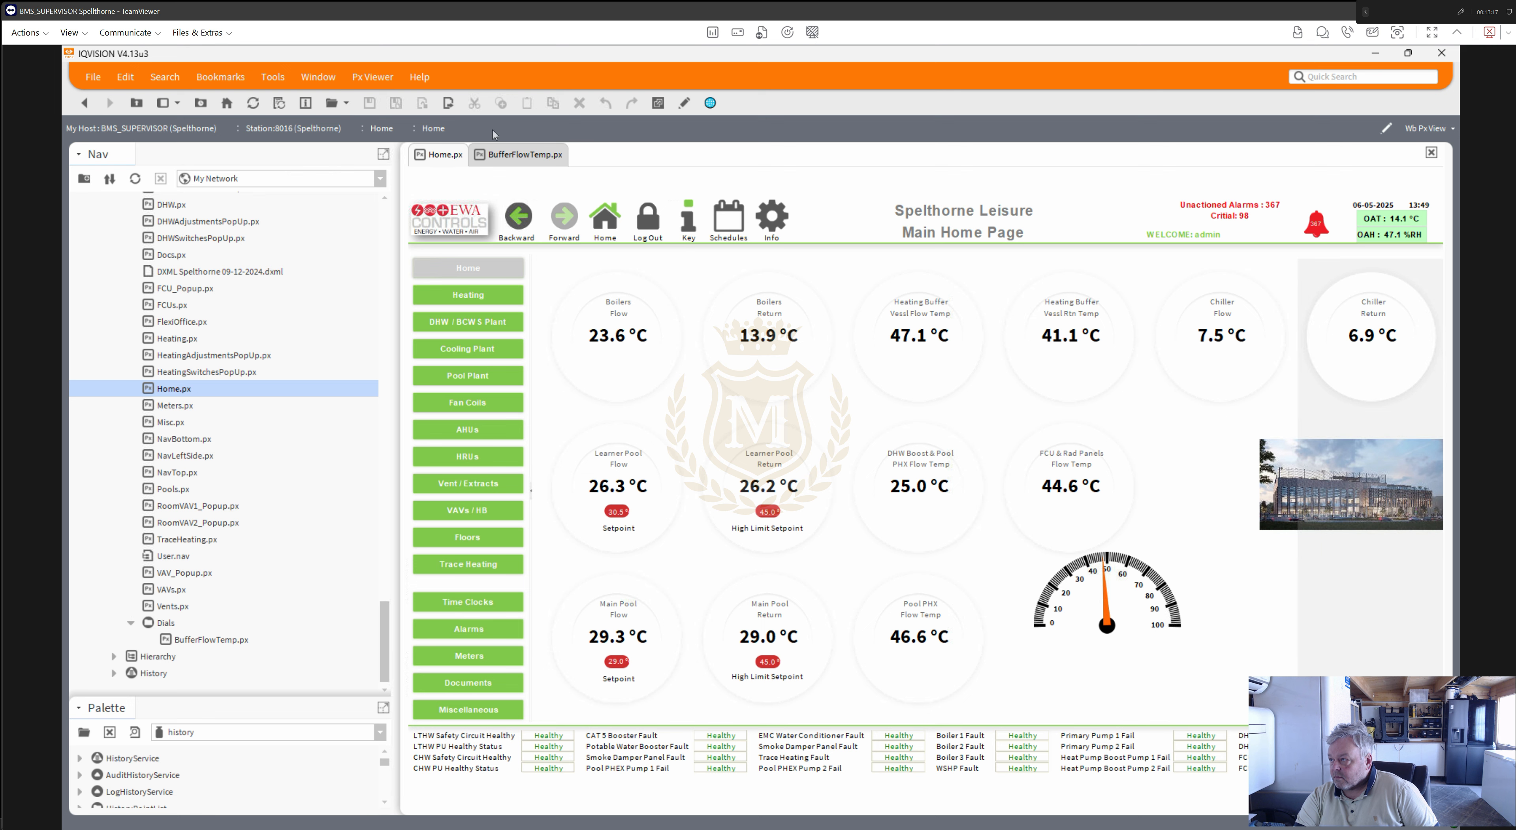
click(683, 110)
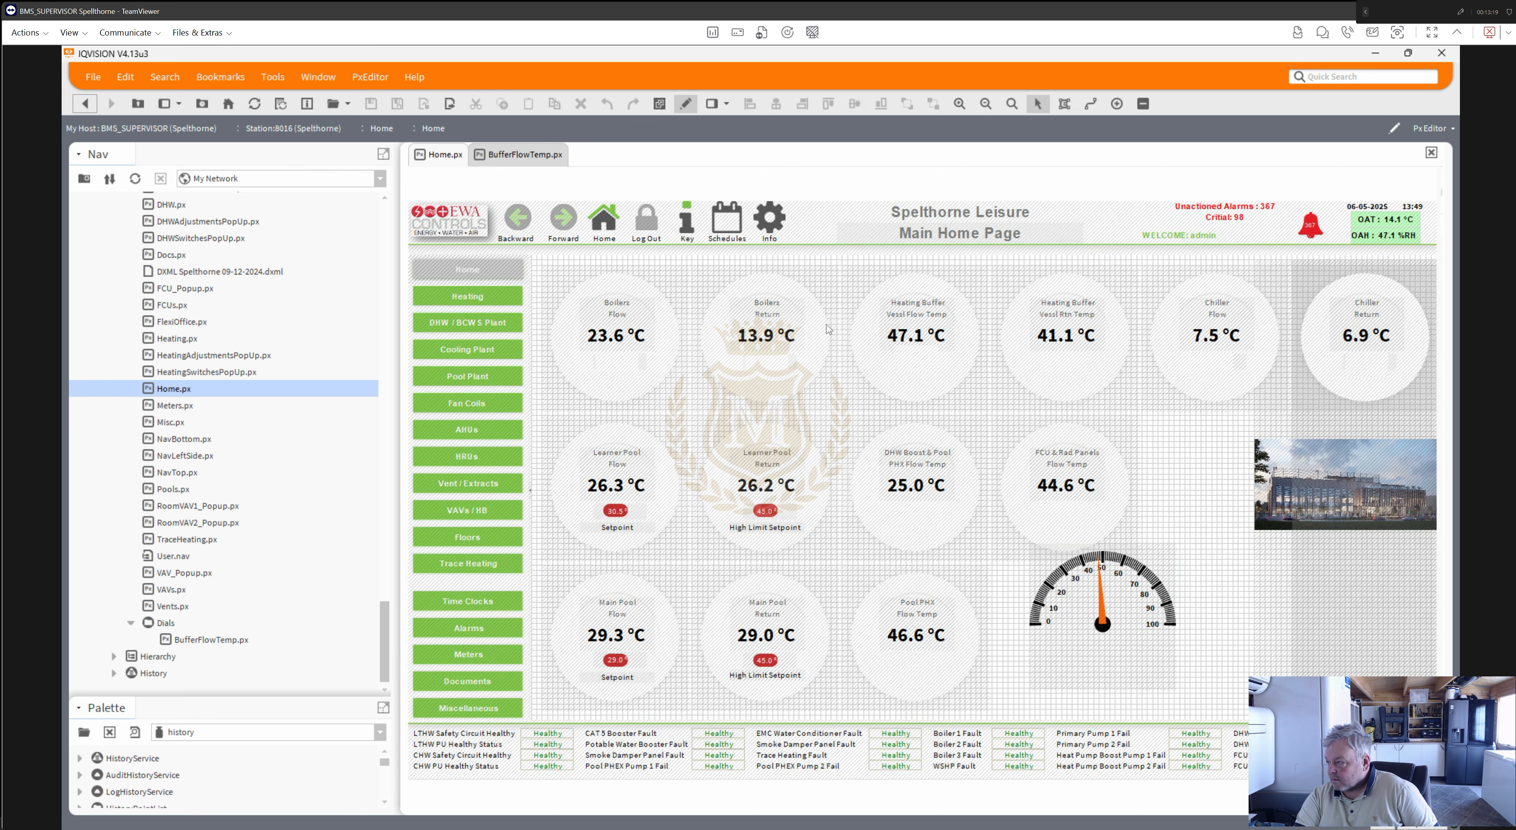
click(899, 336)
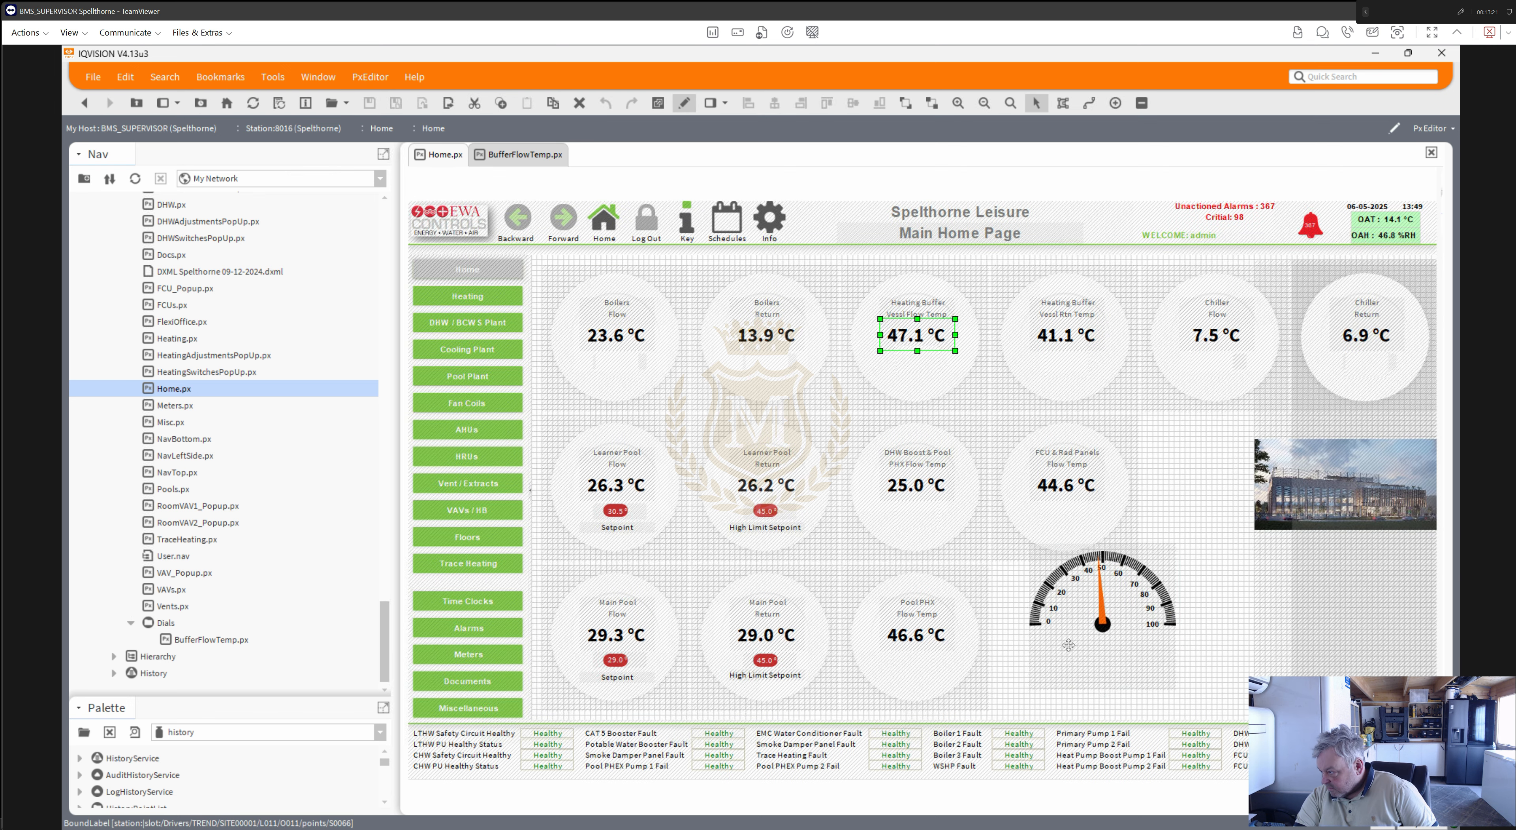
drag(1086, 649, 1088, 655)
click(1088, 655)
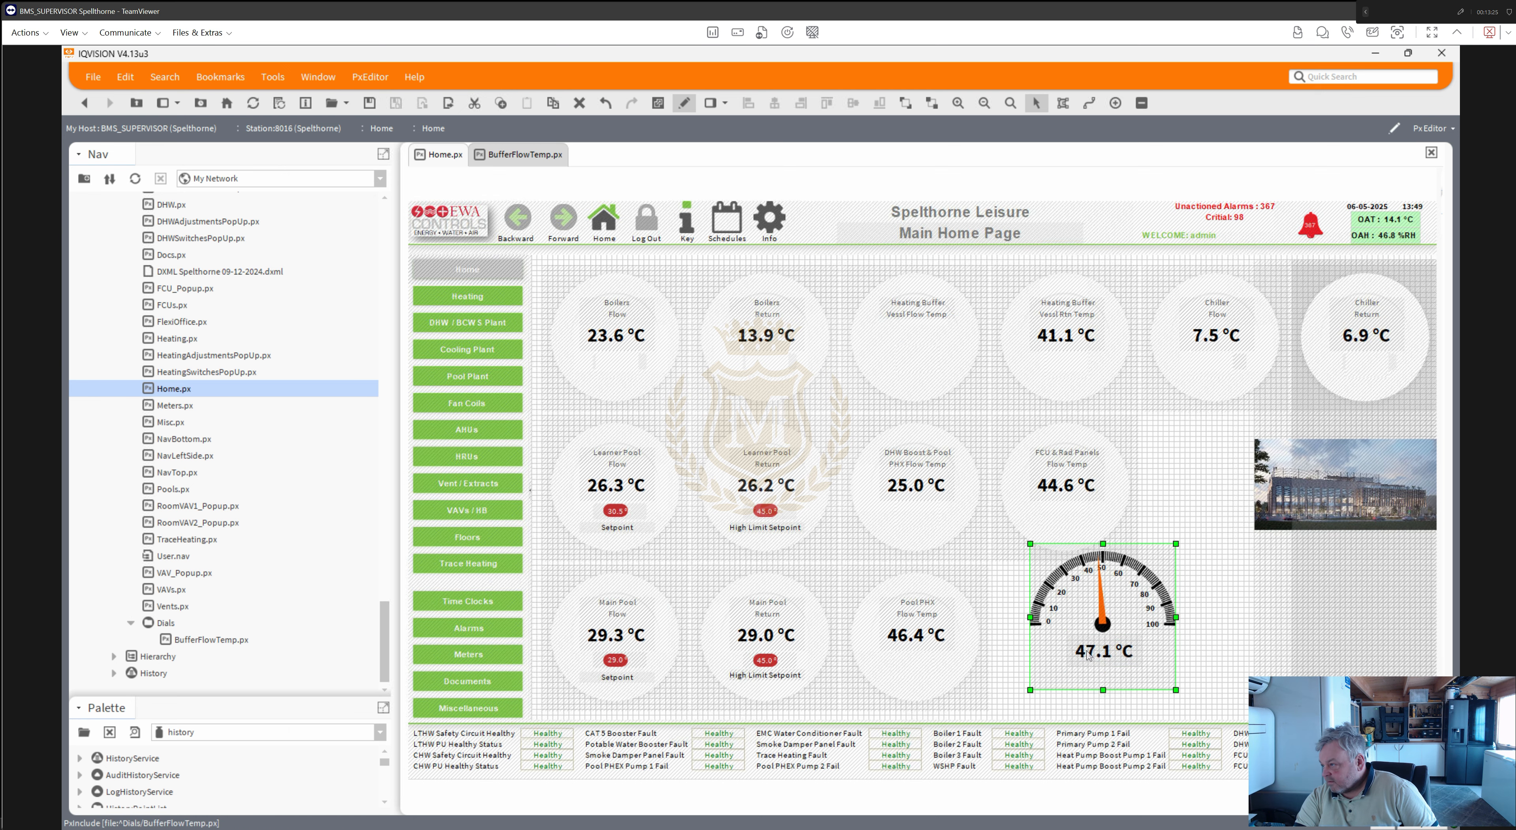
click(916, 312)
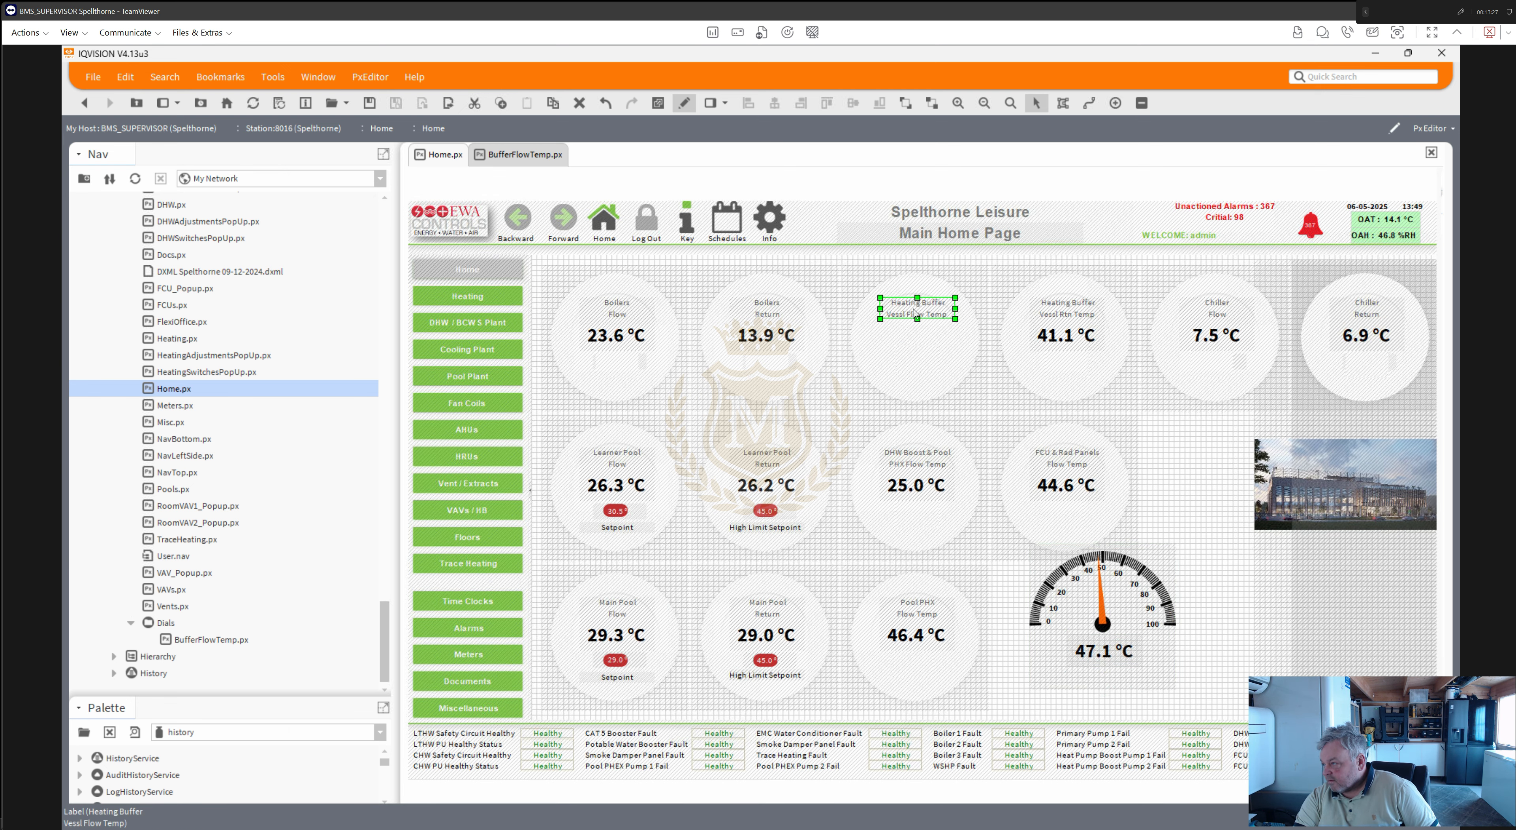
drag(912, 309, 1105, 679)
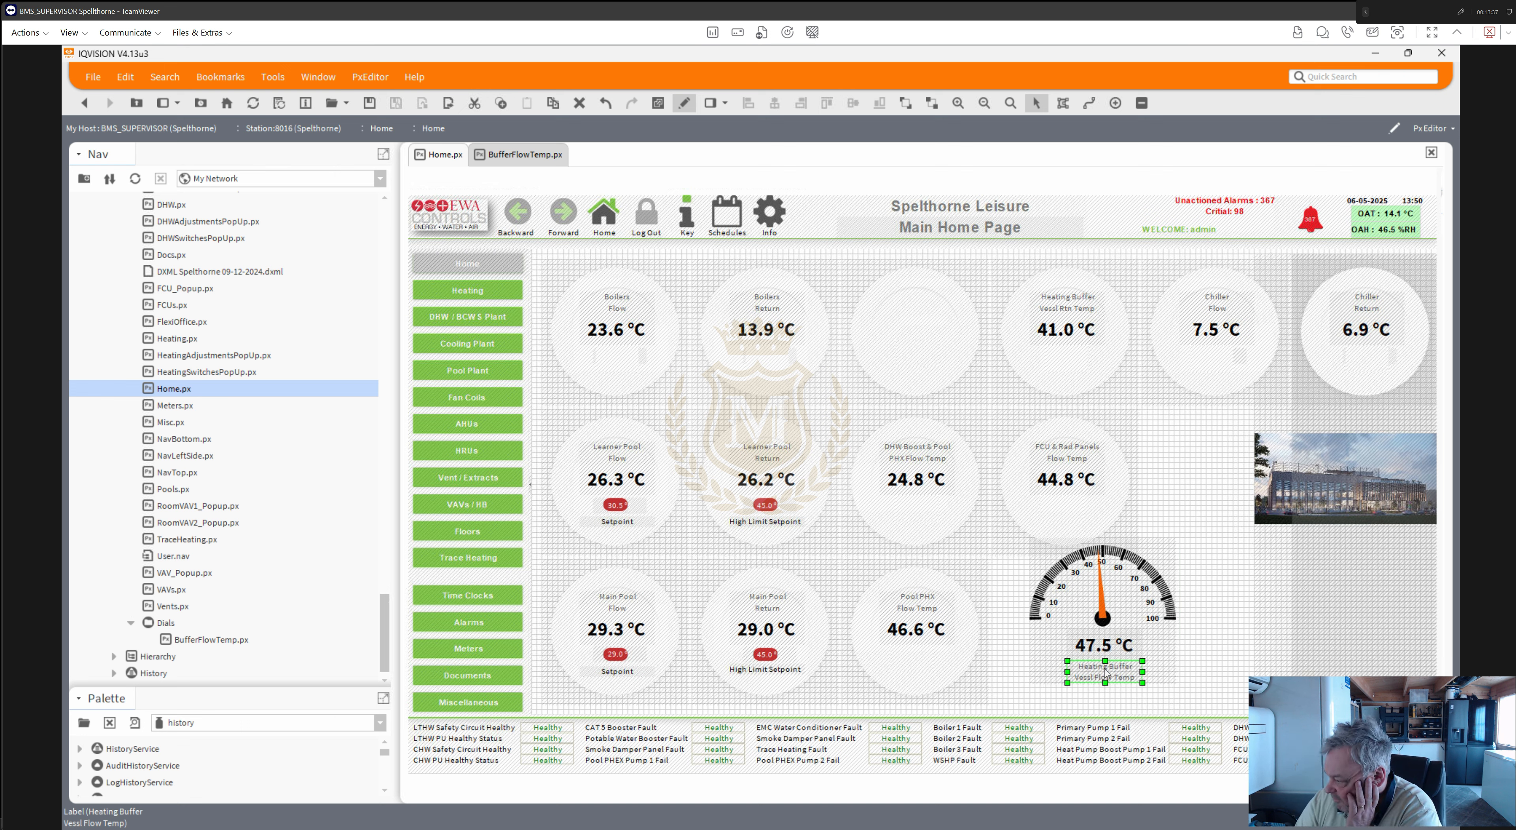
- Shift the dial slightly down and left on the home page and send it to the bottom of the stacking order
drag(1170, 614, 1193, 700)
click(1209, 682)
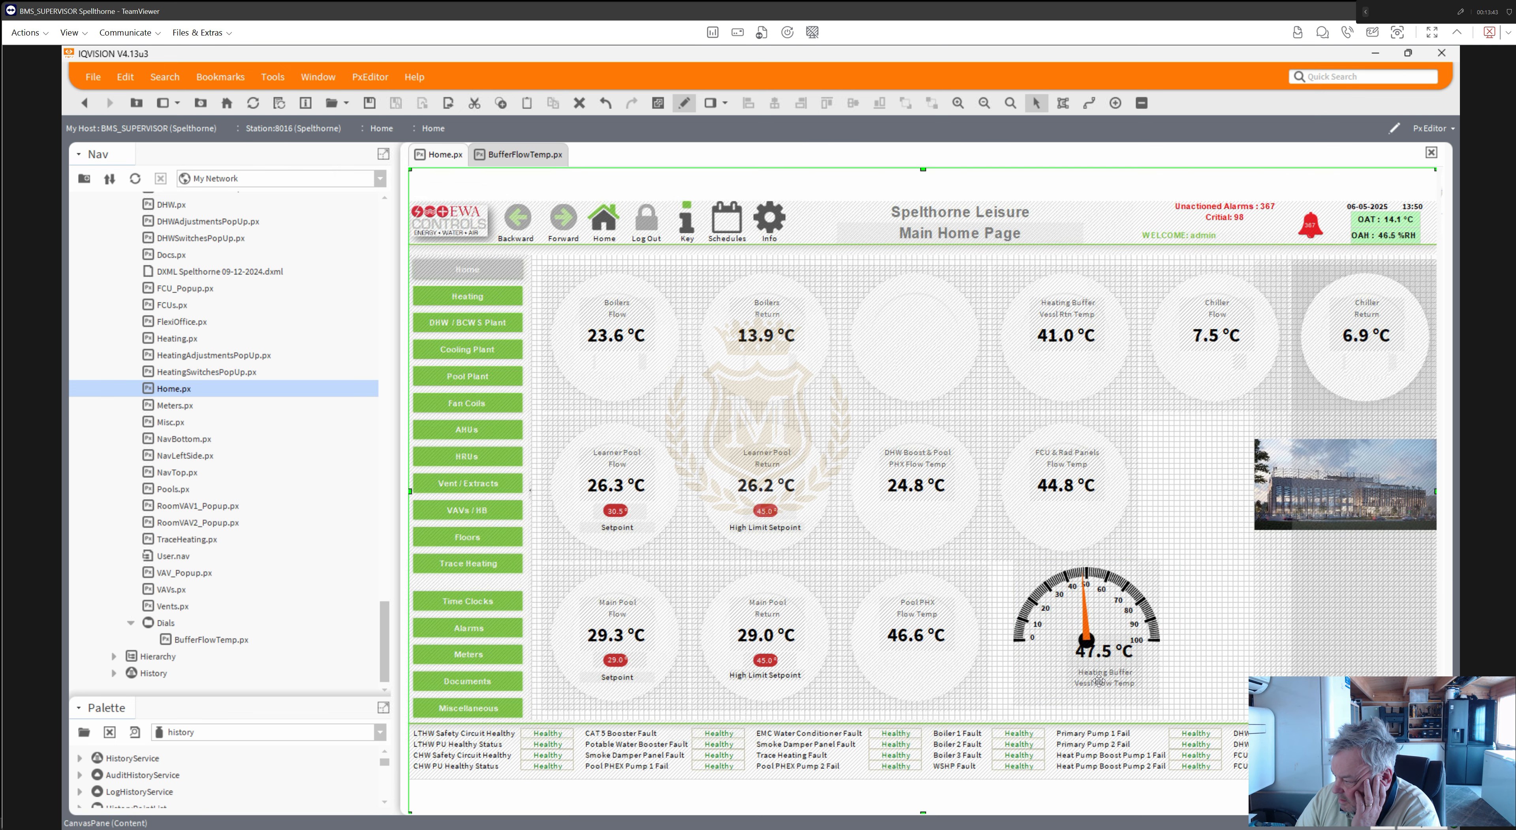
click(1099, 681)
right_click(1099, 683)
mouse_move(1179, 769)
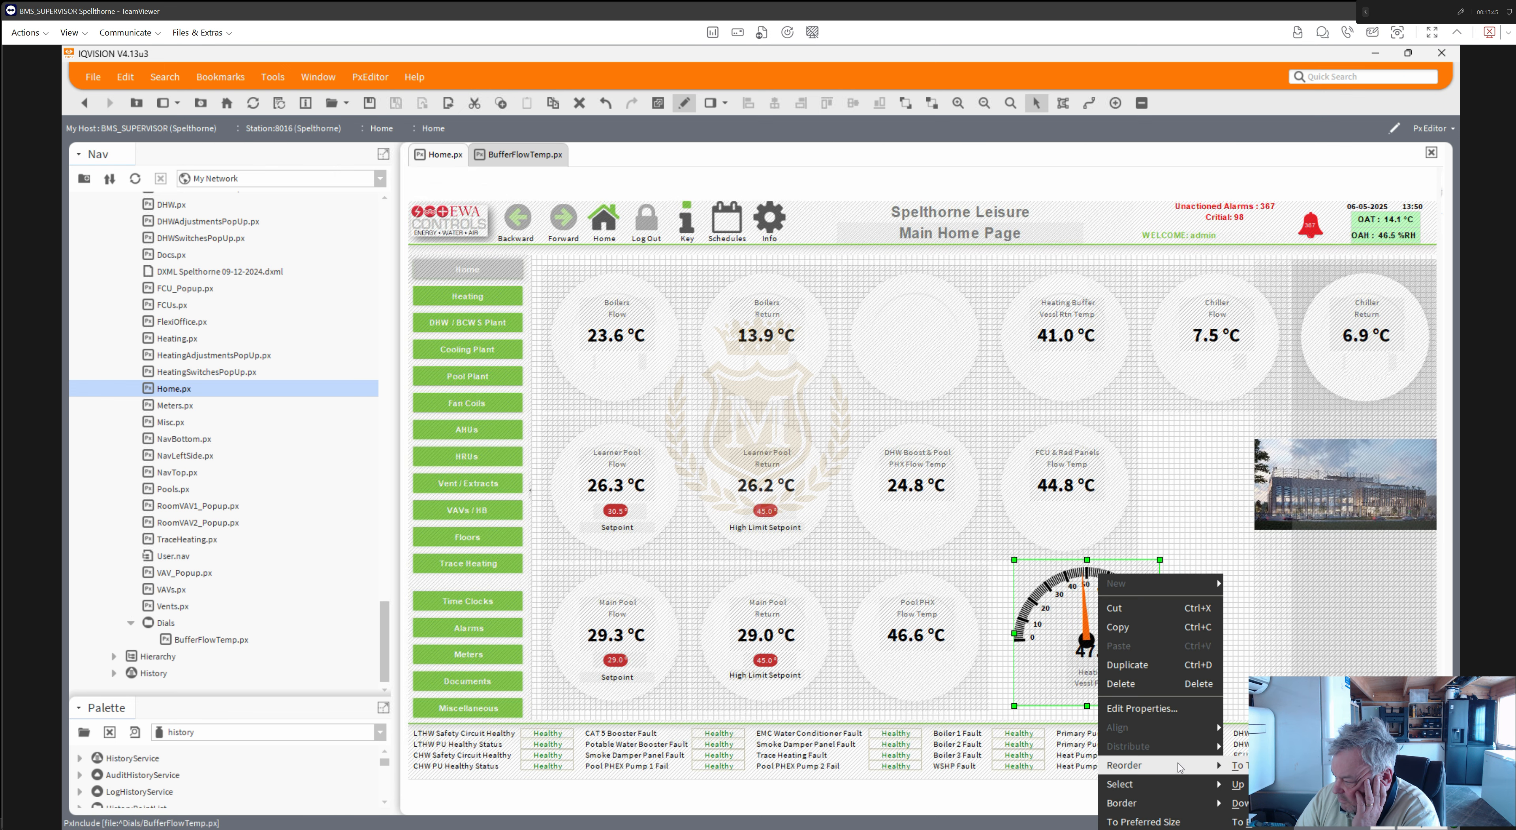
click(1258, 822)
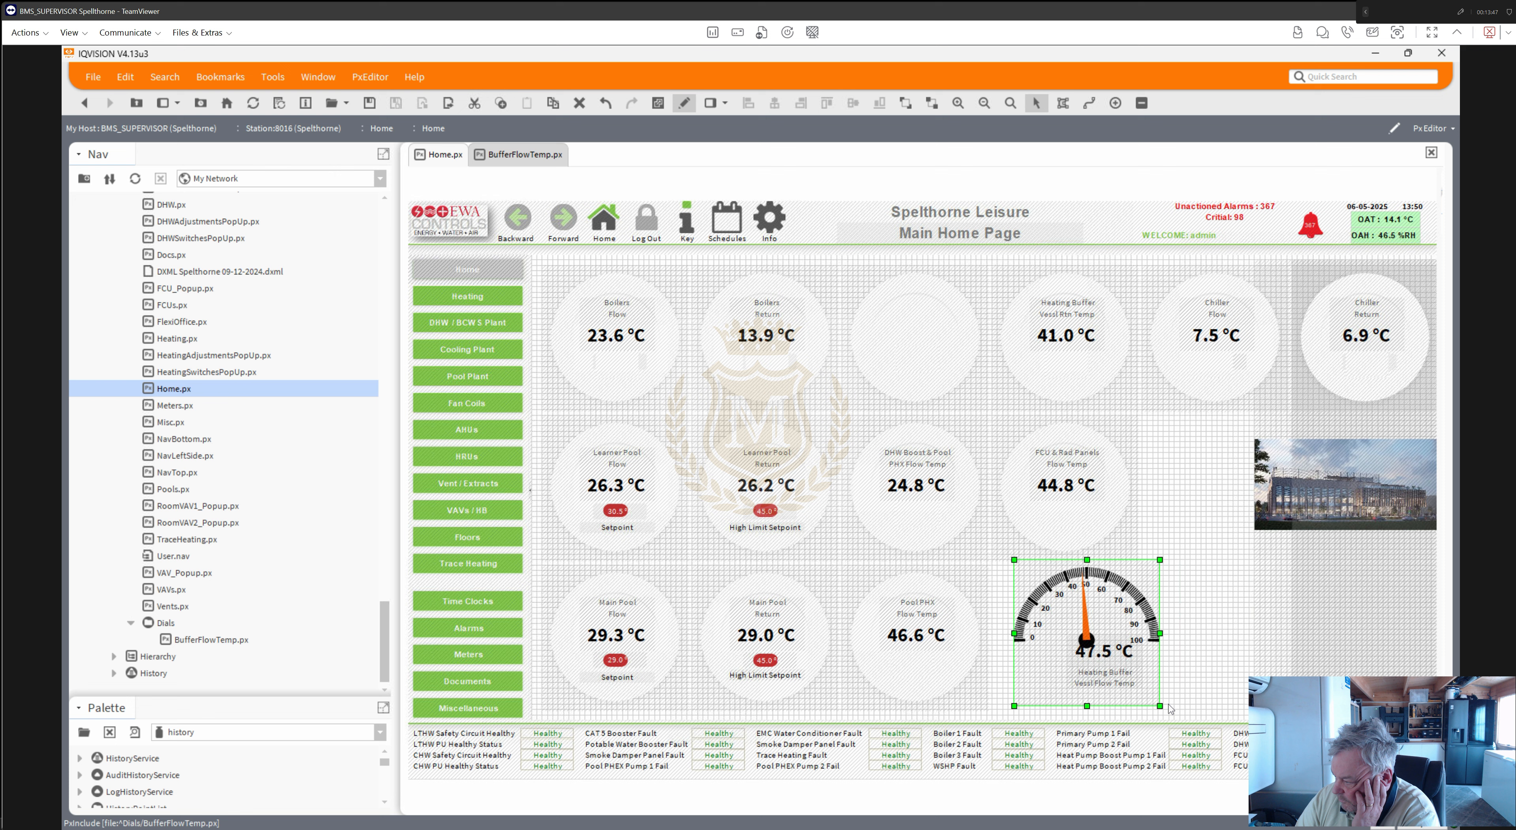
- Move the Heating Buffer Vessl Flow Temp name label and temperature value off the dial to the empty space on its right
click(1109, 685)
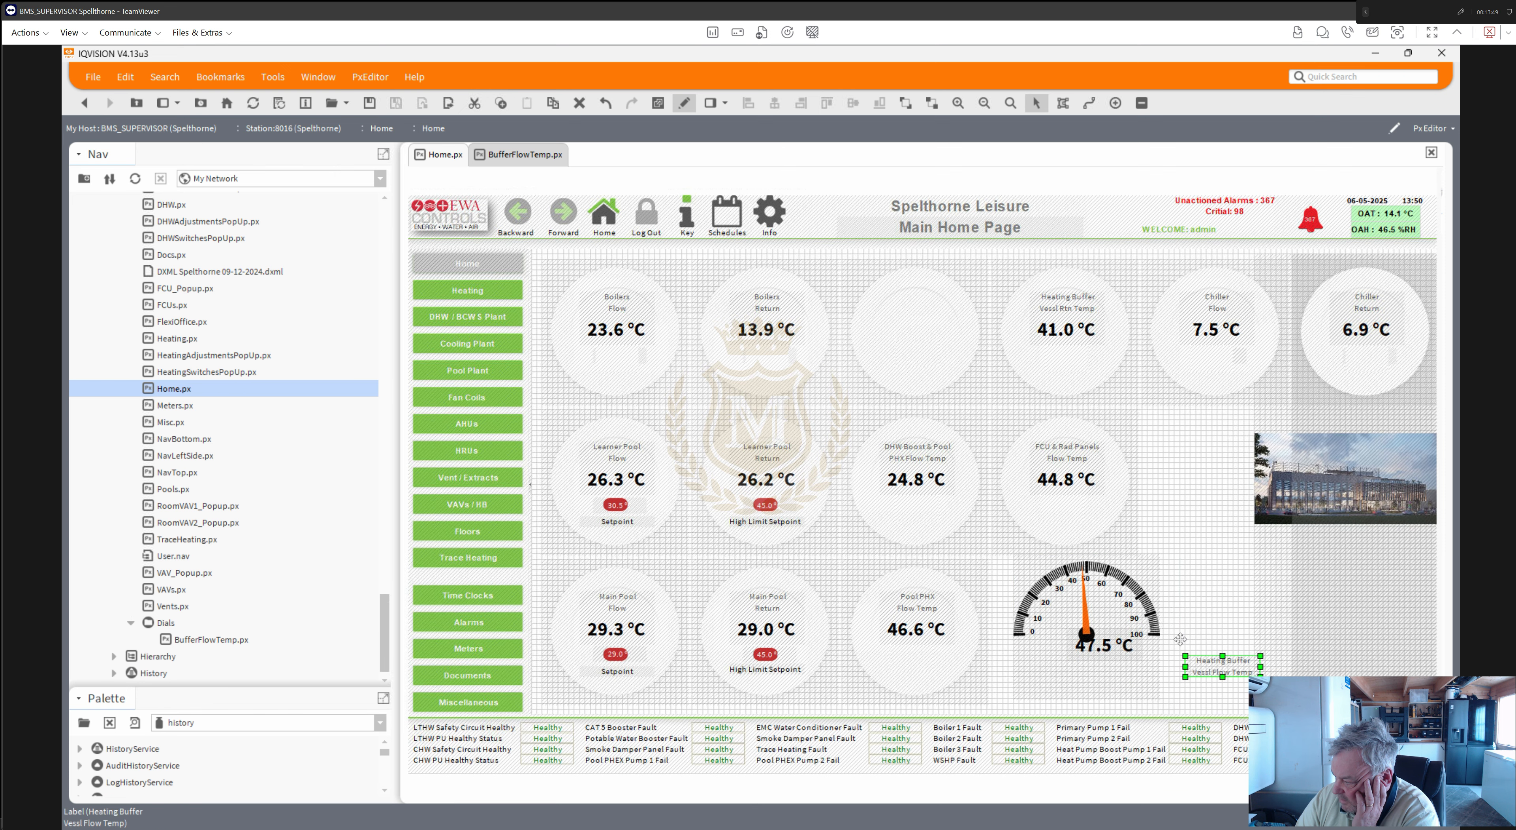
drag(1107, 648, 1216, 616)
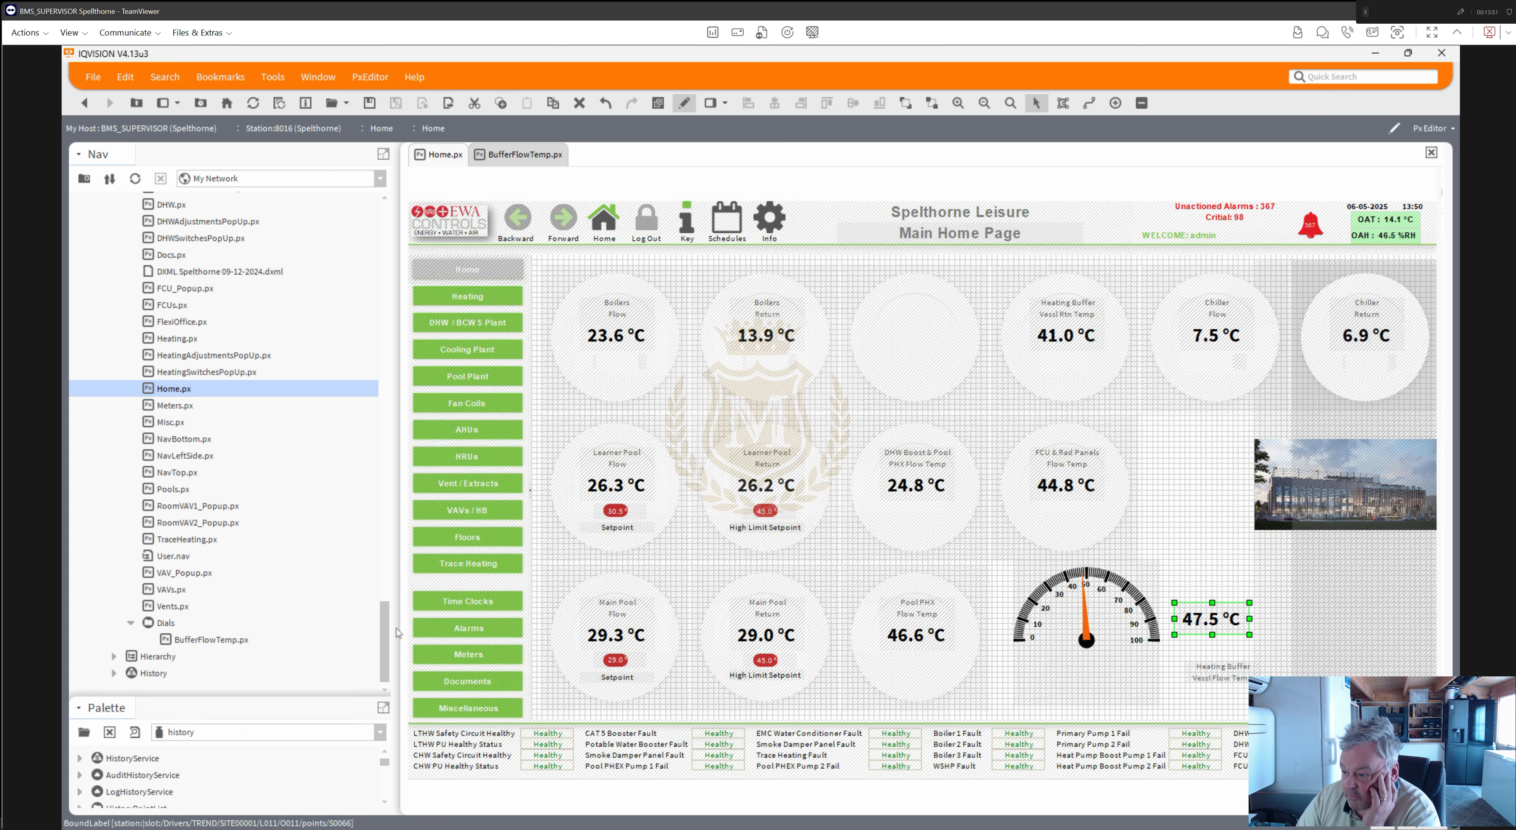
double_click(212, 641)
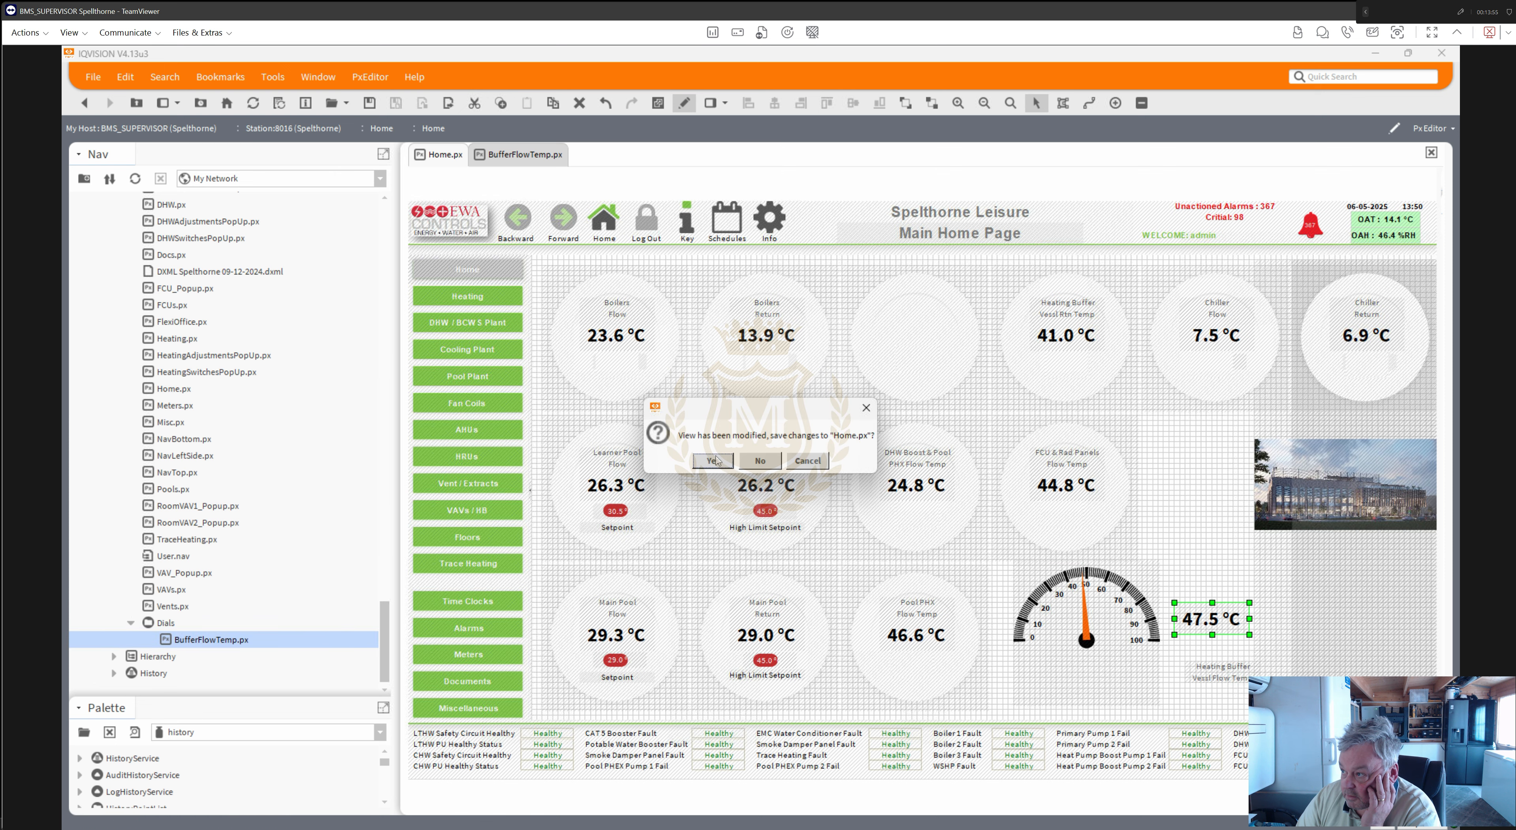
click(806, 461)
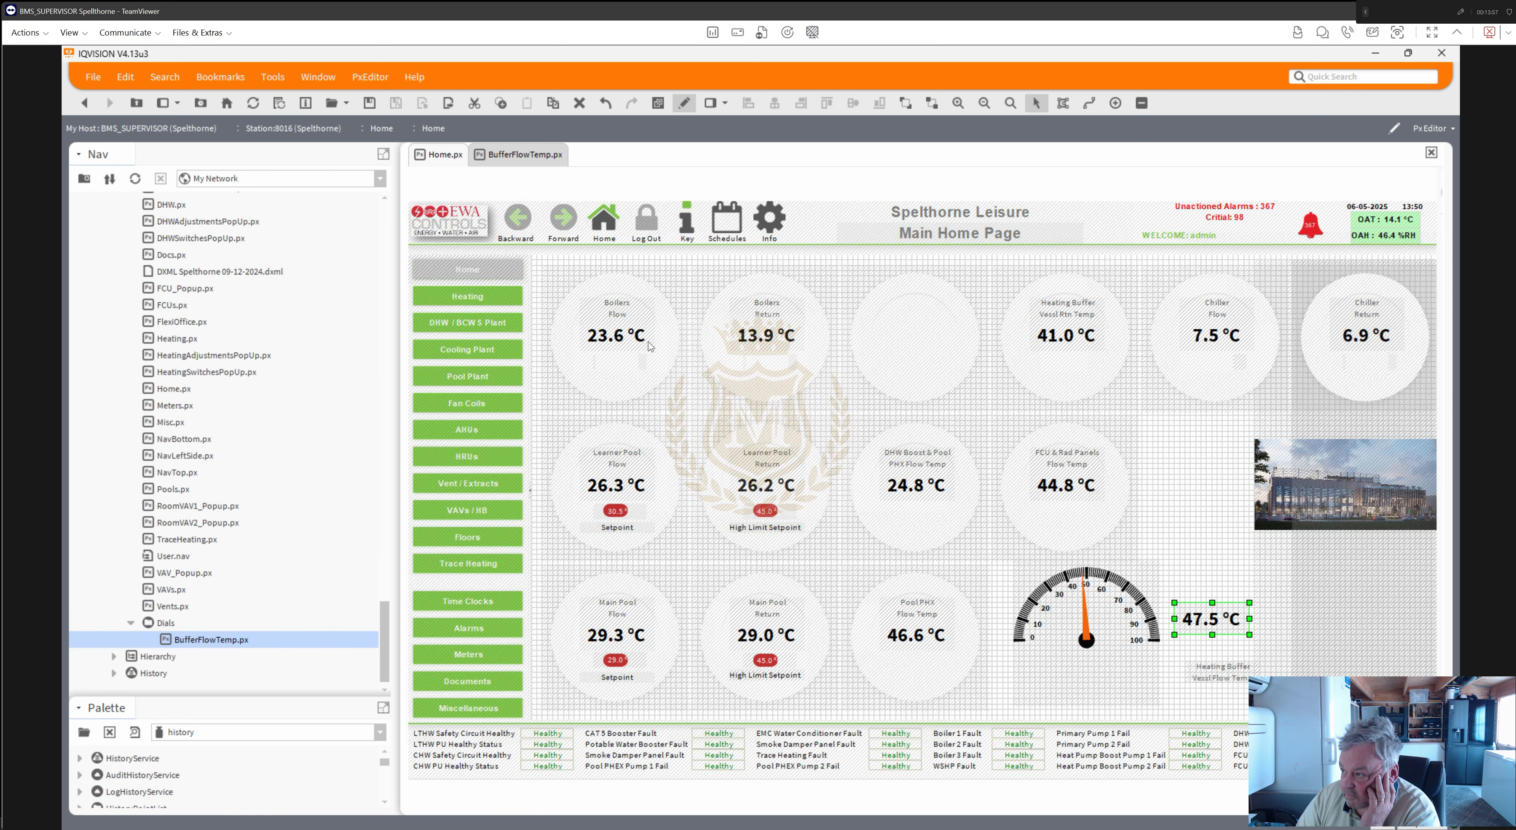
- In BufferFlowTemp.px, select the whole dial with its numbers and needle, shift it down the canvas, and leave edit mode
click(530, 156)
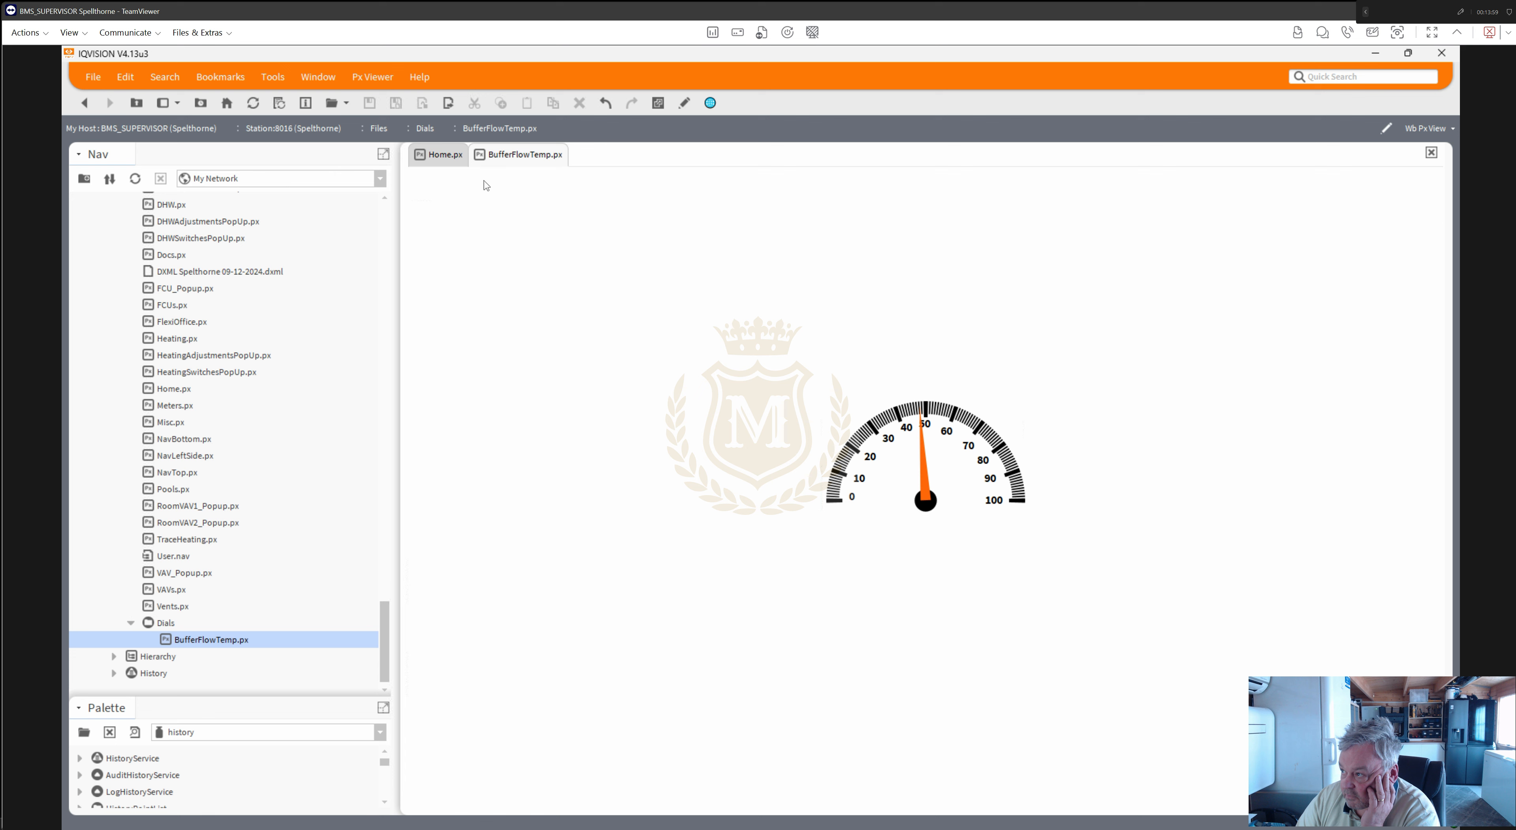
click(683, 103)
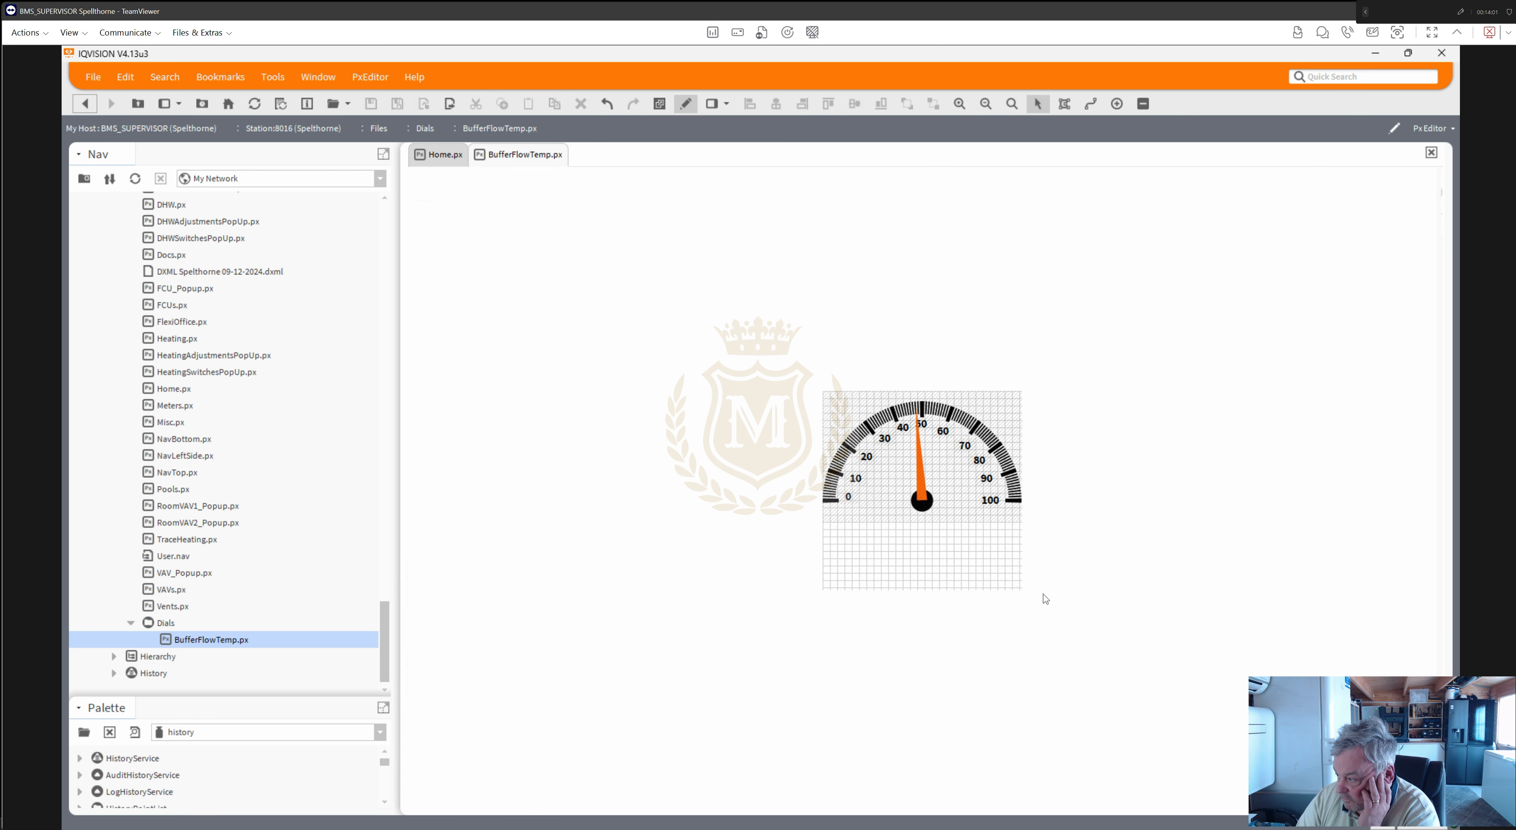
drag(1080, 546, 759, 369)
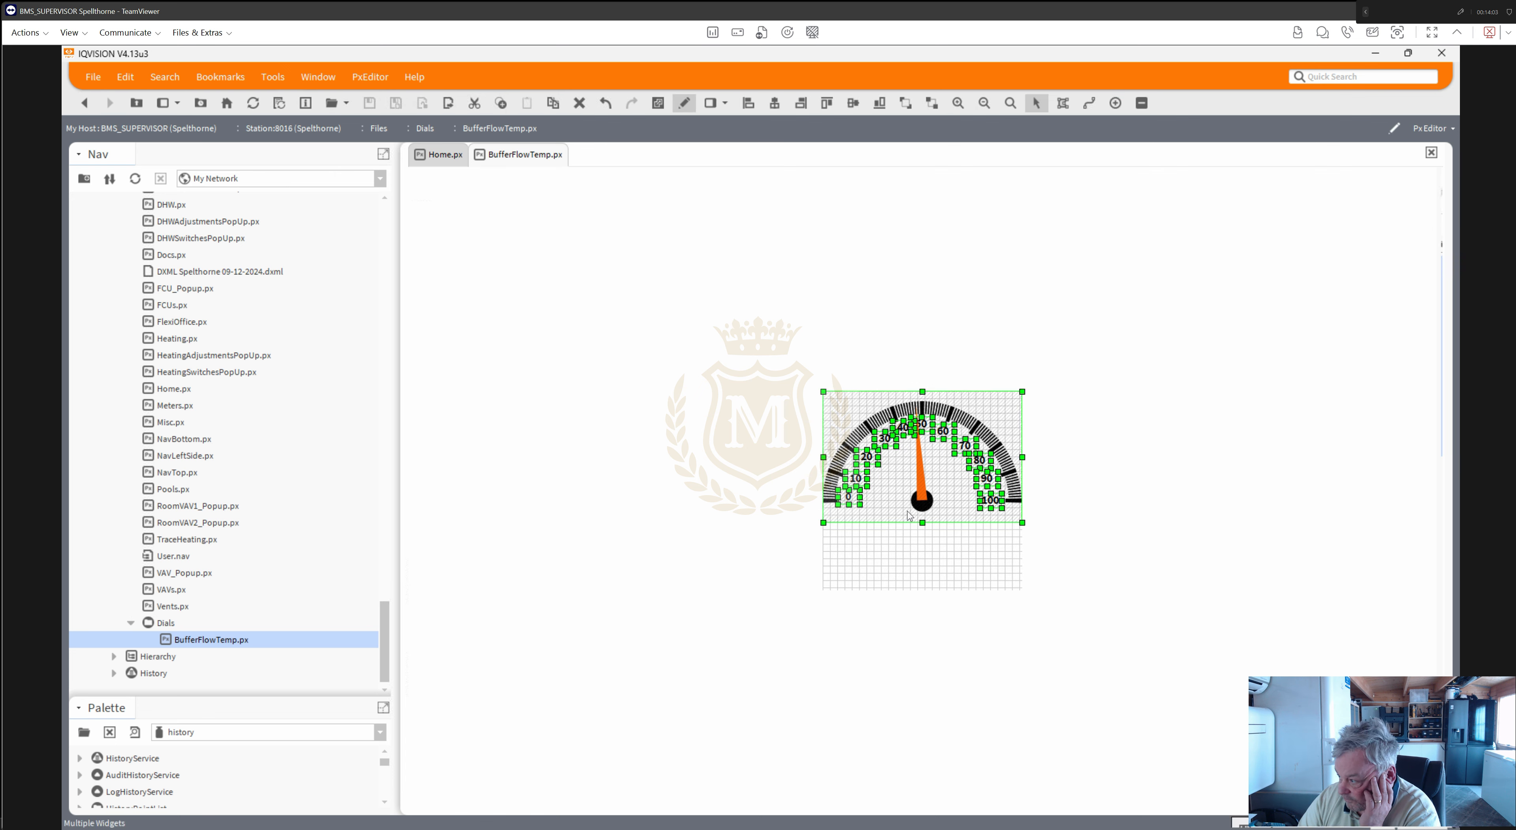
key(Down)
key(Down)
key(Down)
key(Down)
key(Down)
key(Down)
key(Down)
key(Down)
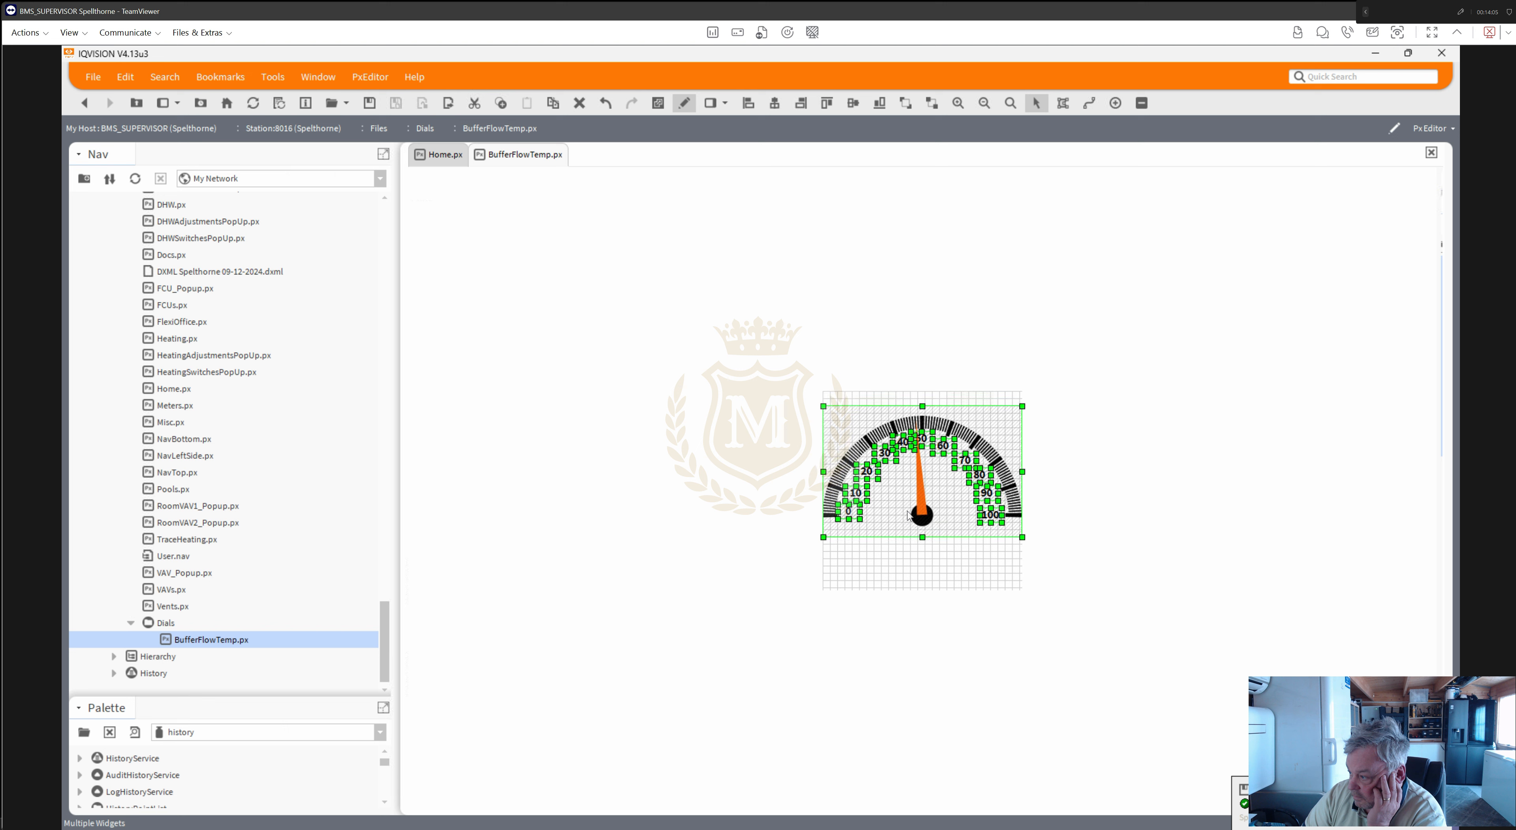
key(Down)
key(Down)
key(Down)
key(Down)
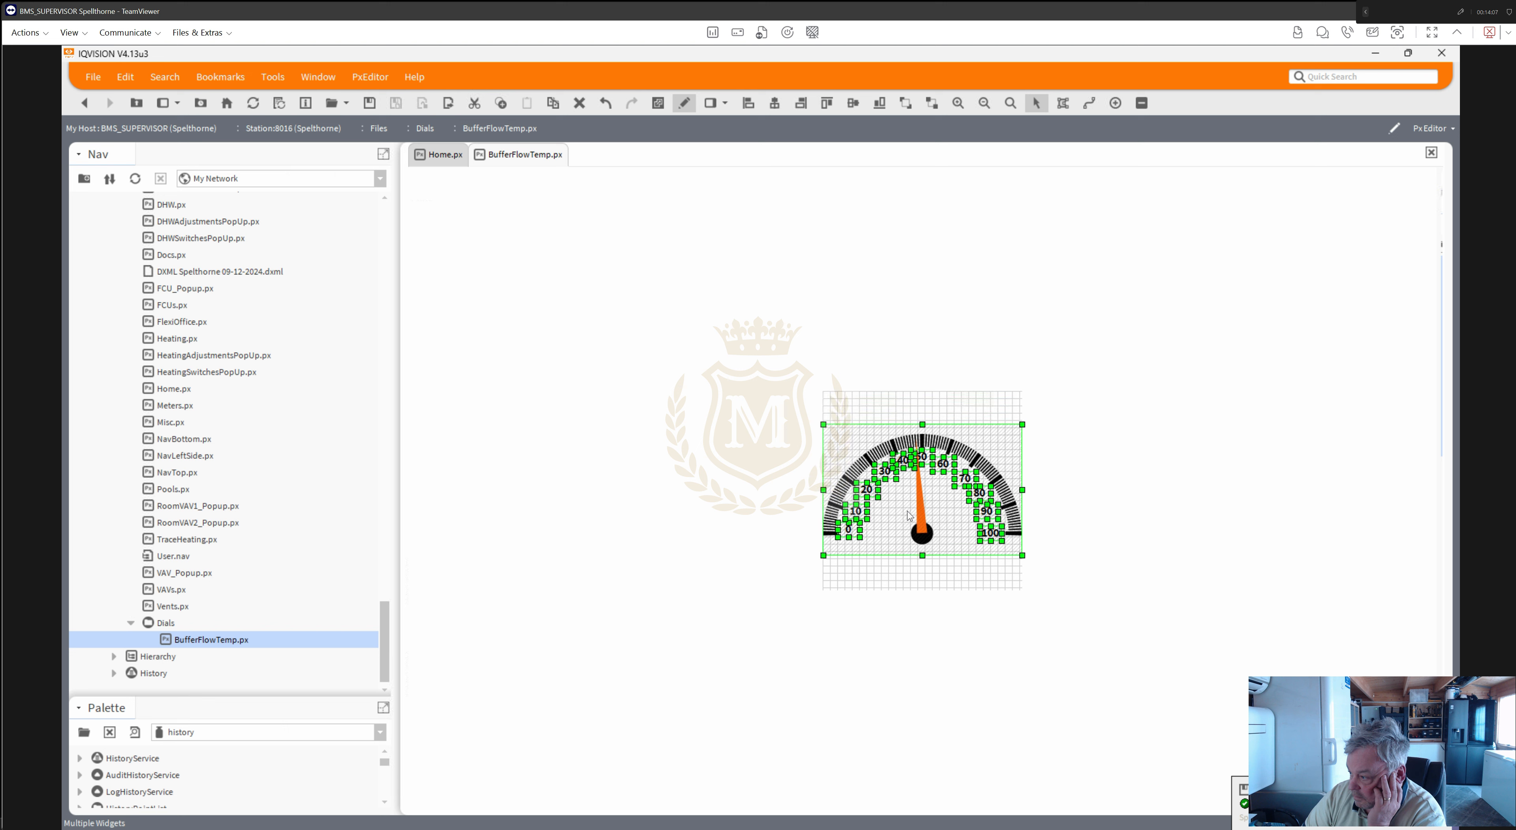
key(Down)
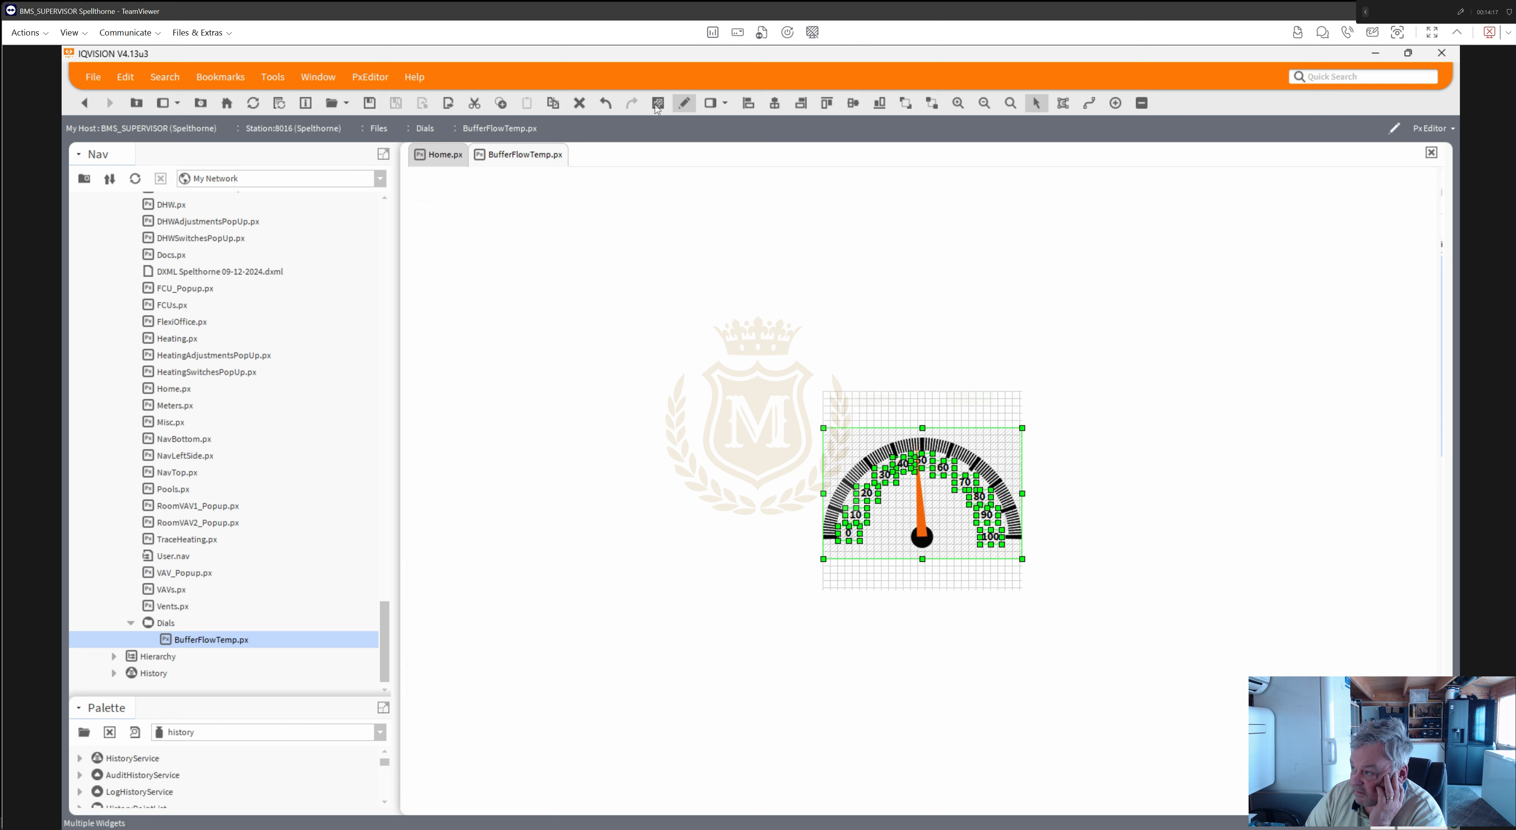
click(684, 103)
- In Home.px, place the Heating Buffer Vessl Flow Temp value just below the dial's pivot and its name label above the arc
click(442, 155)
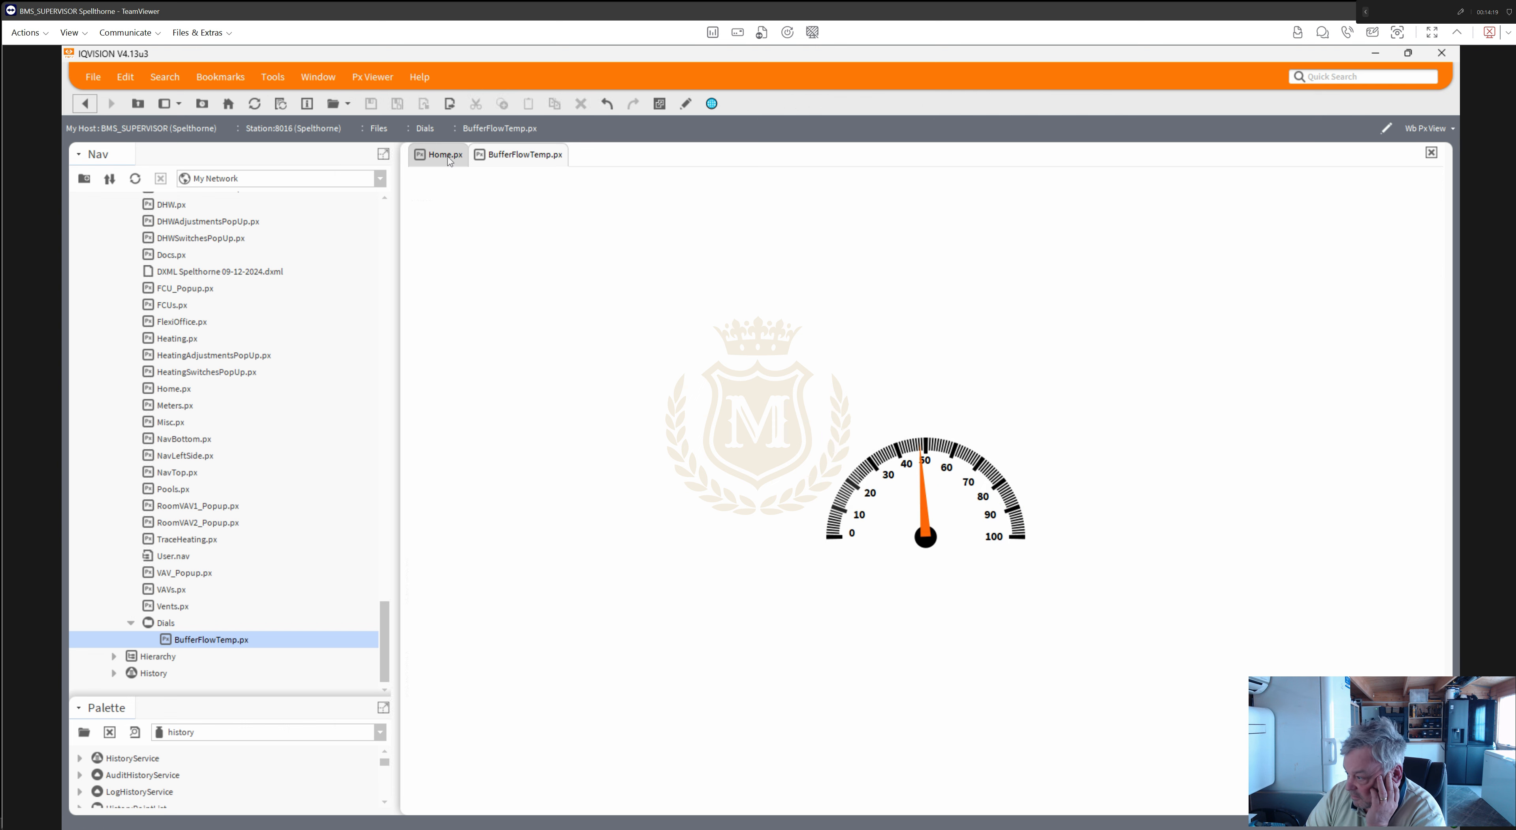
click(685, 105)
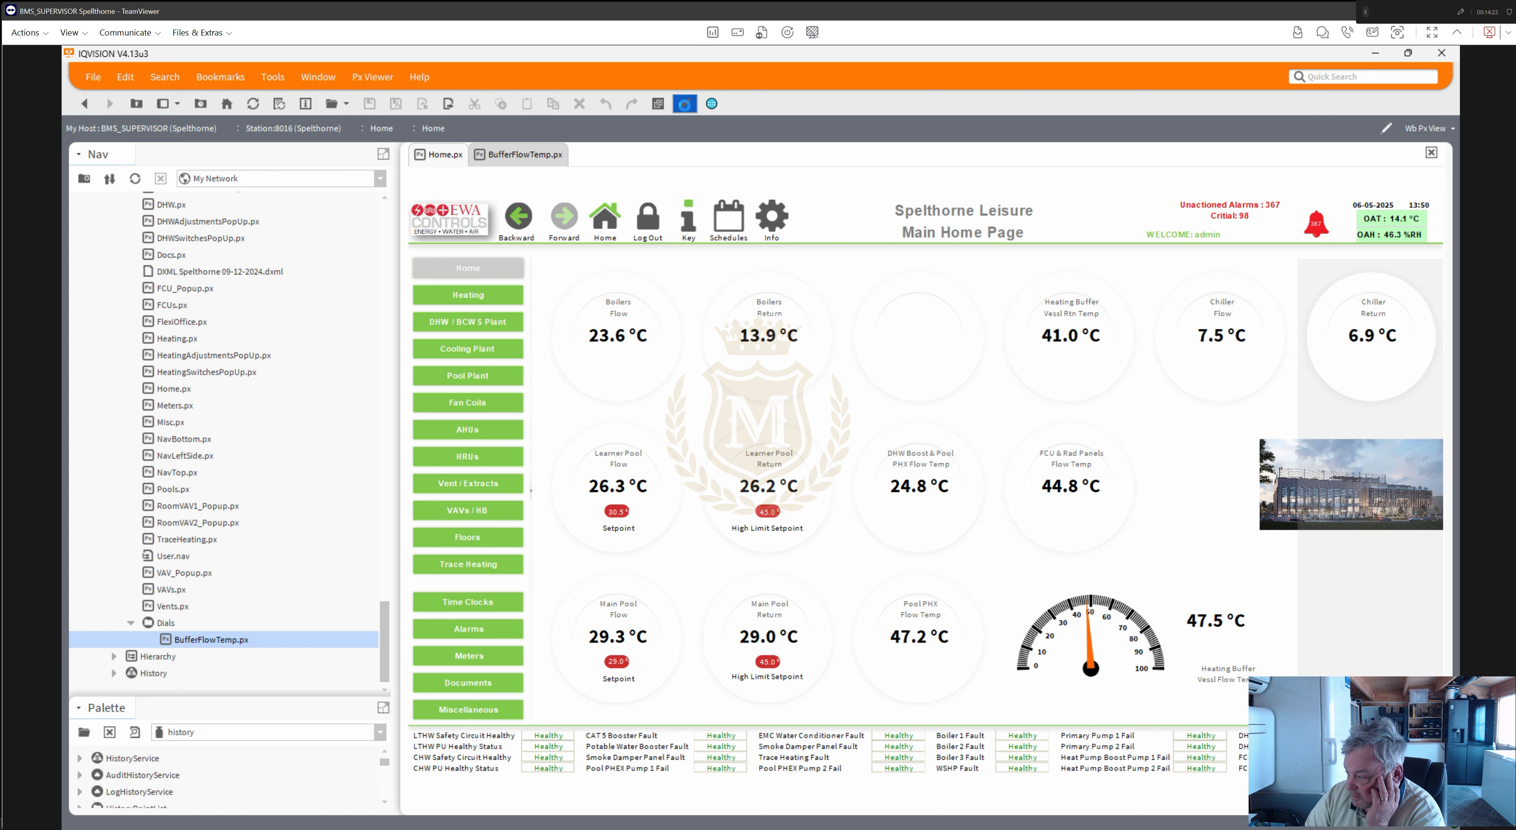
click(686, 106)
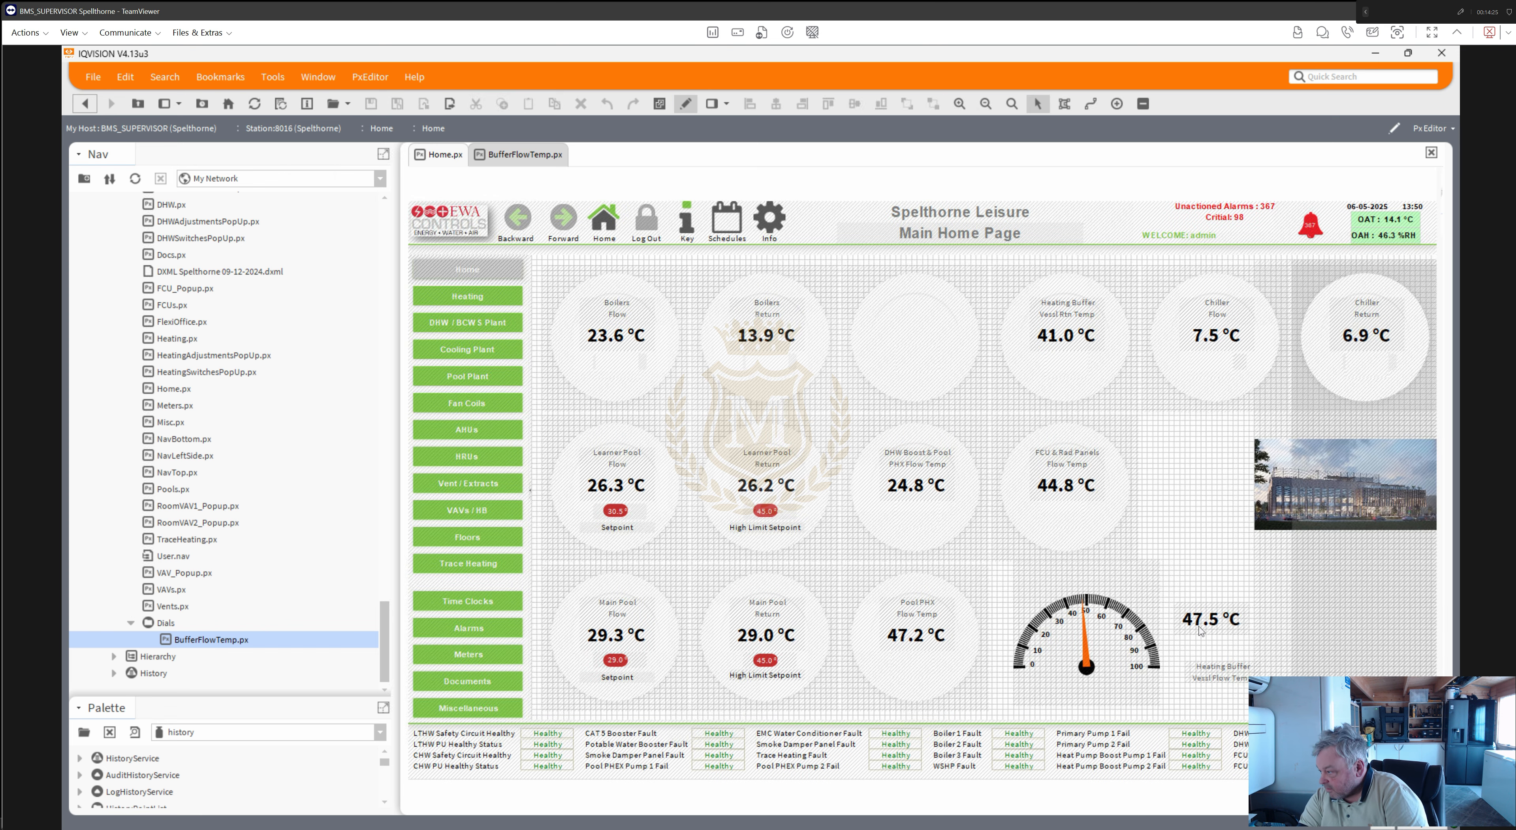
drag(1211, 631, 1087, 700)
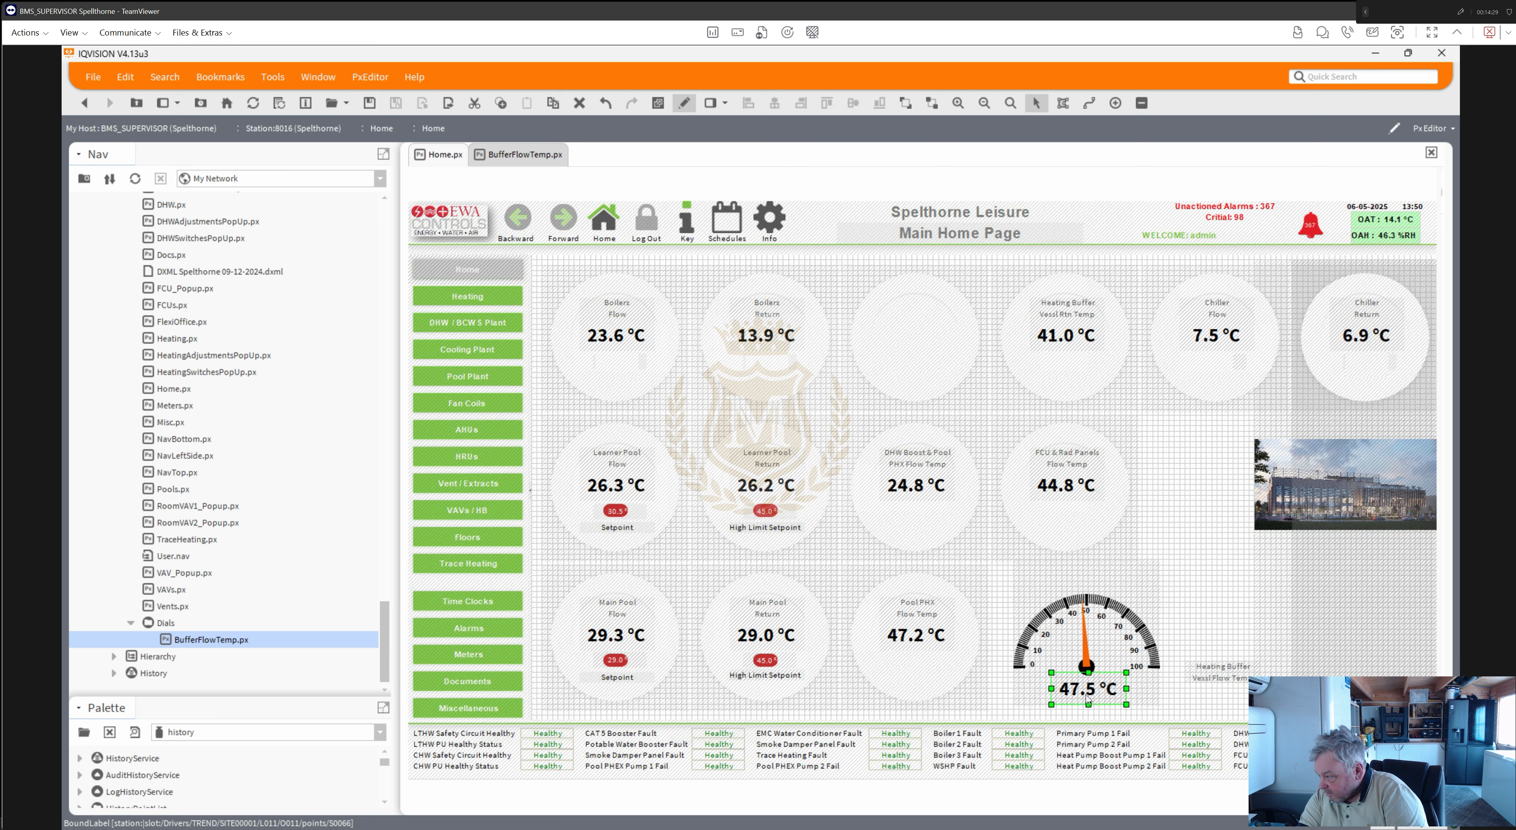
drag(1214, 676, 1084, 578)
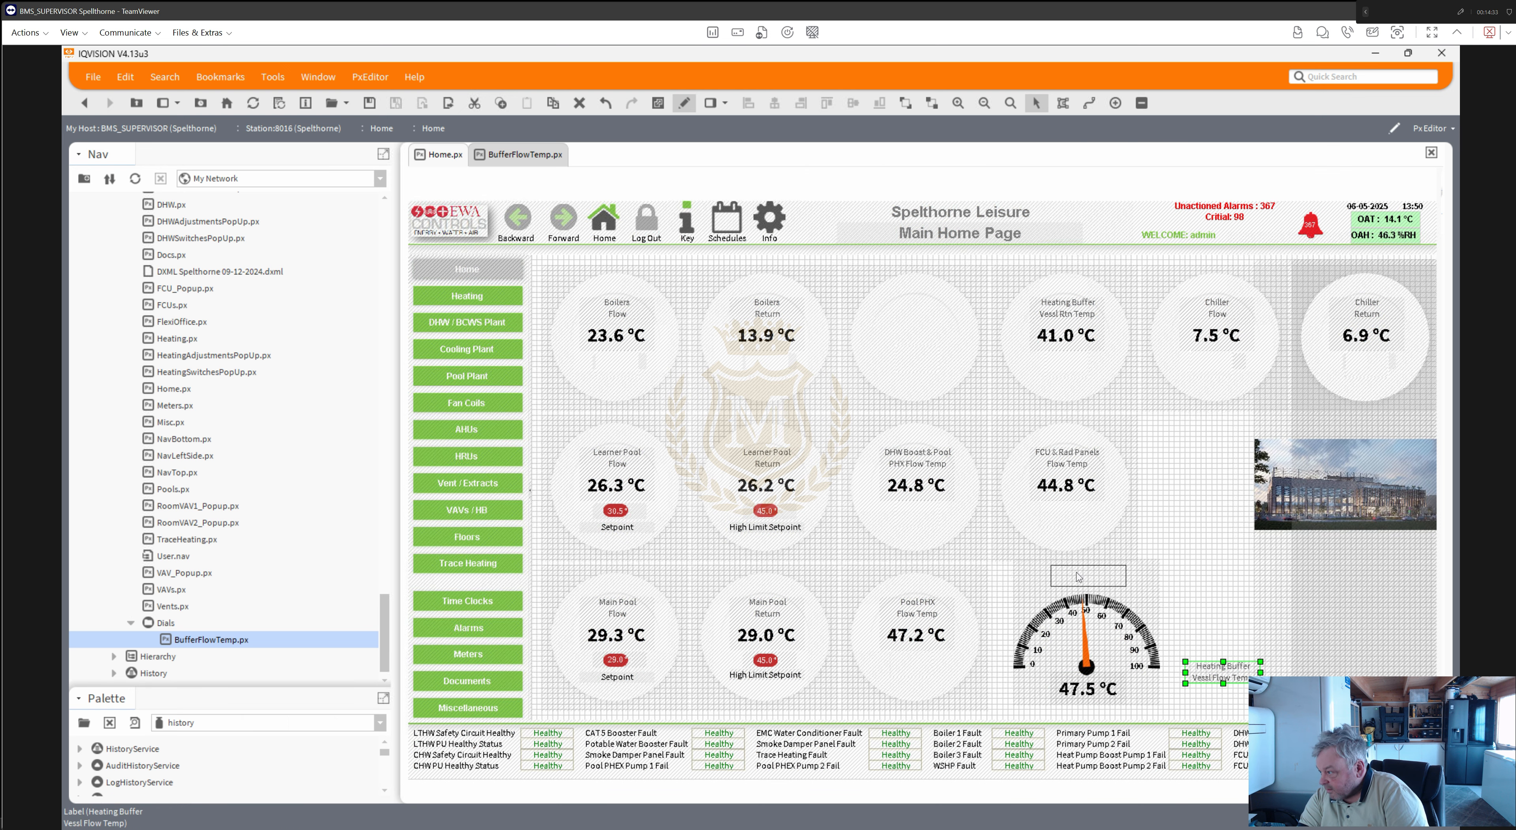
- Delete the empty circle and leftover blank label between Boilers Return and Heating Buffer Vessl Rtn Temp, moving the dial and its labels aside
click(923, 393)
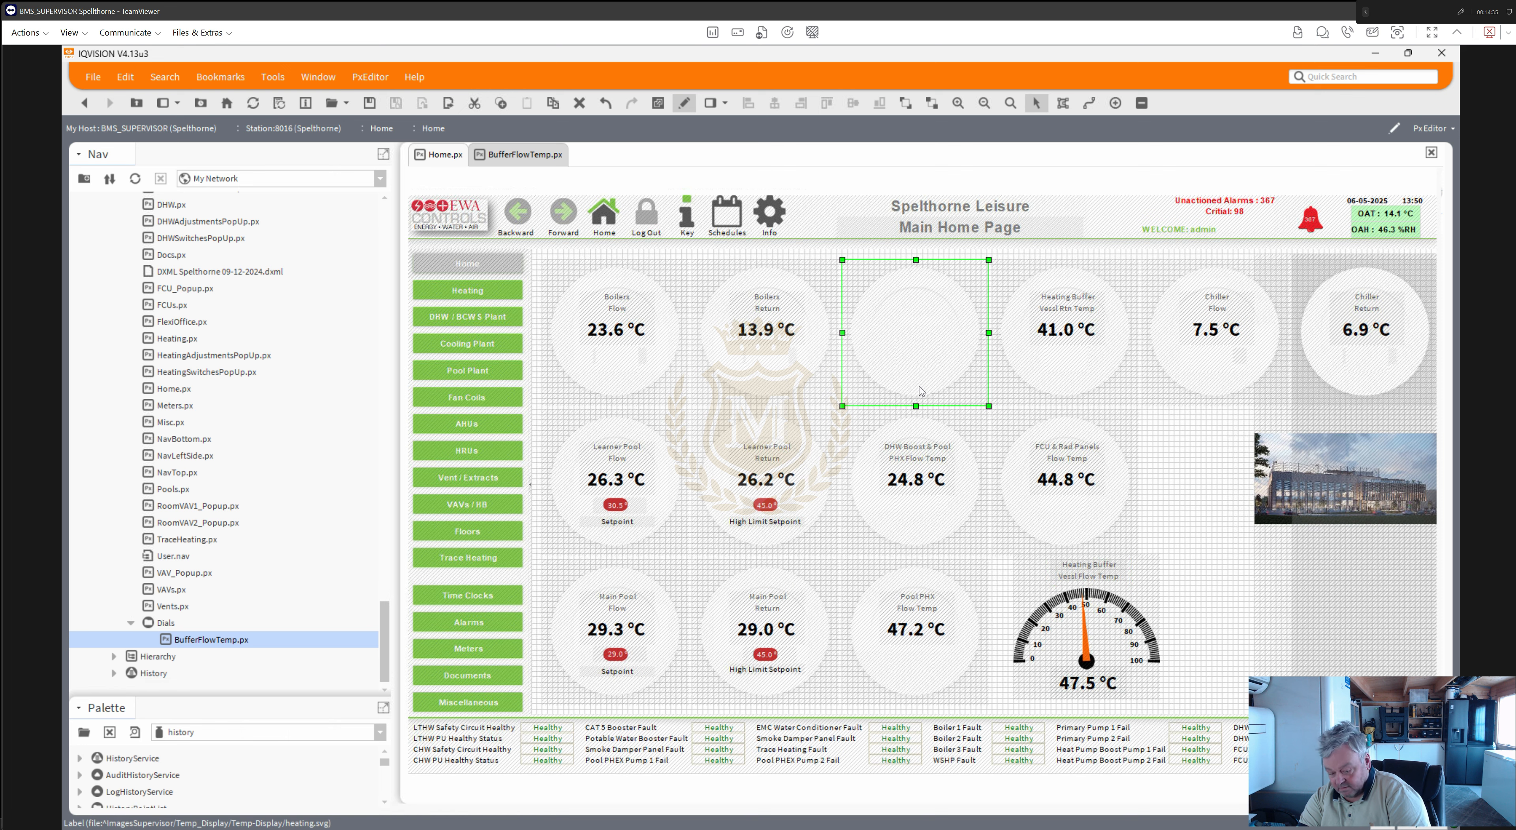
key(Delete)
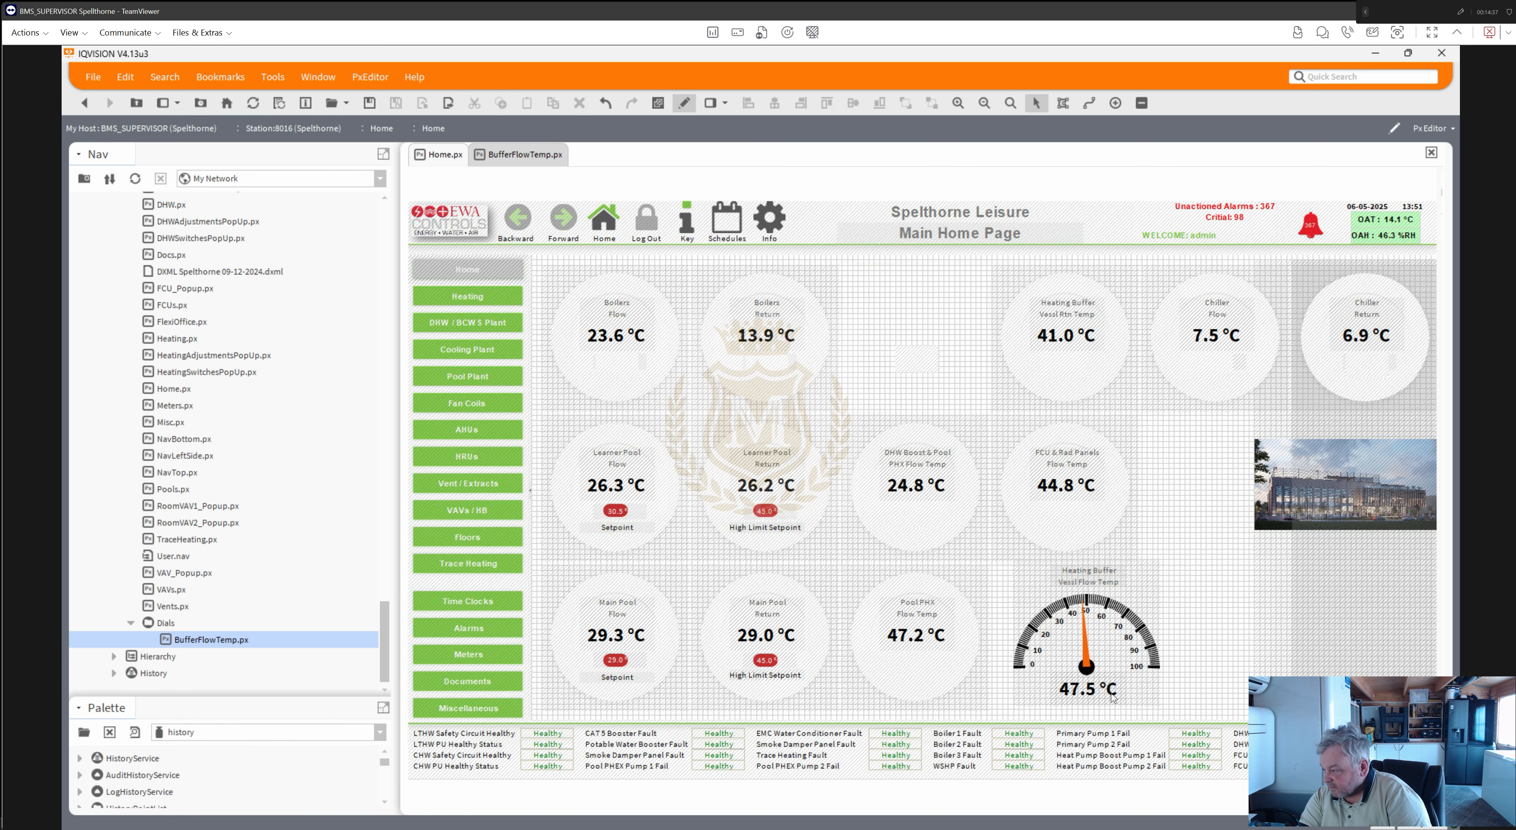
drag(1171, 556, 997, 725)
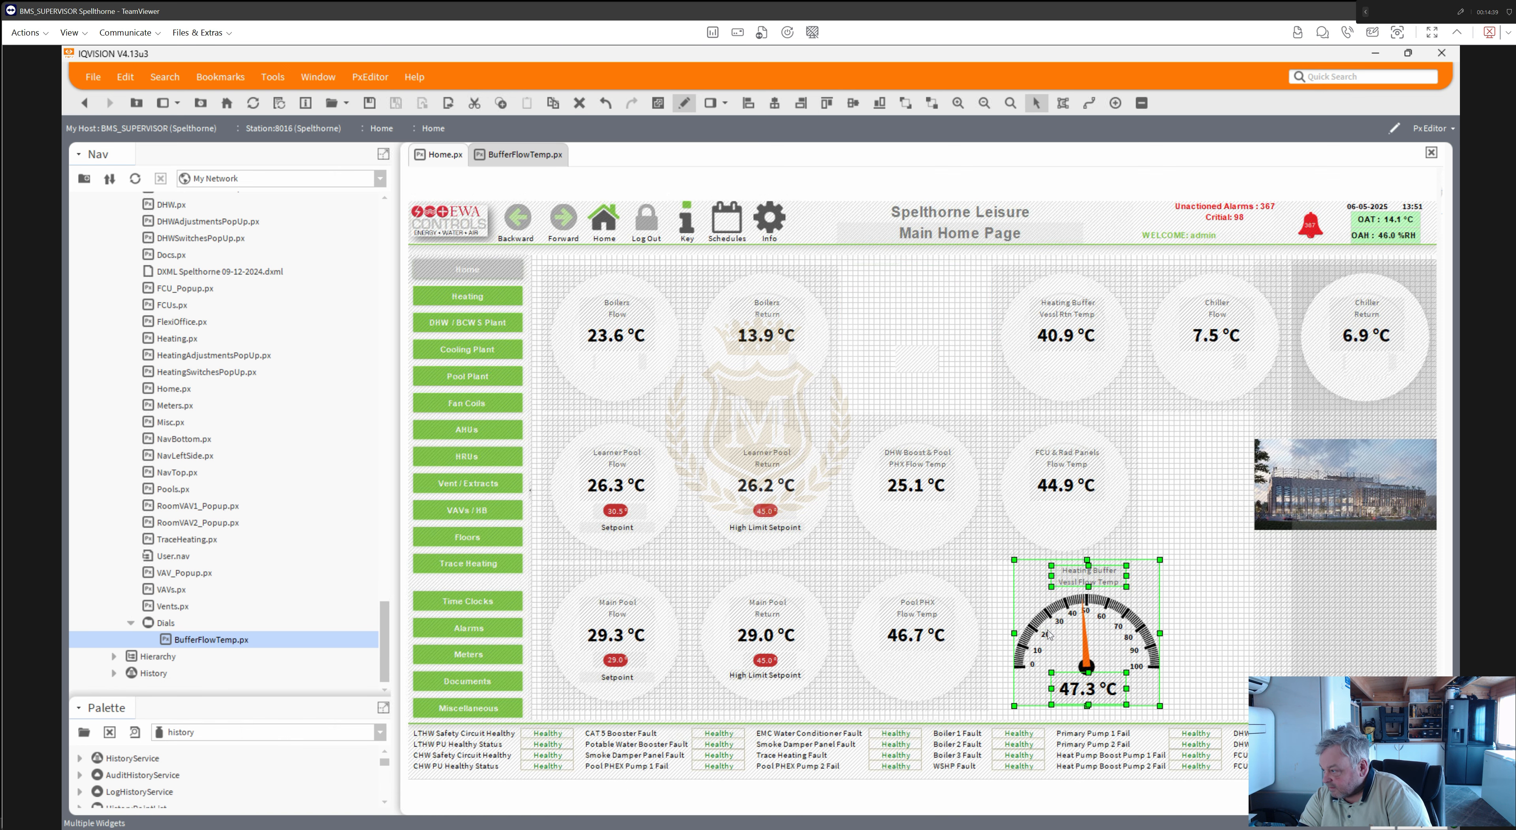
drag(1068, 640, 1185, 578)
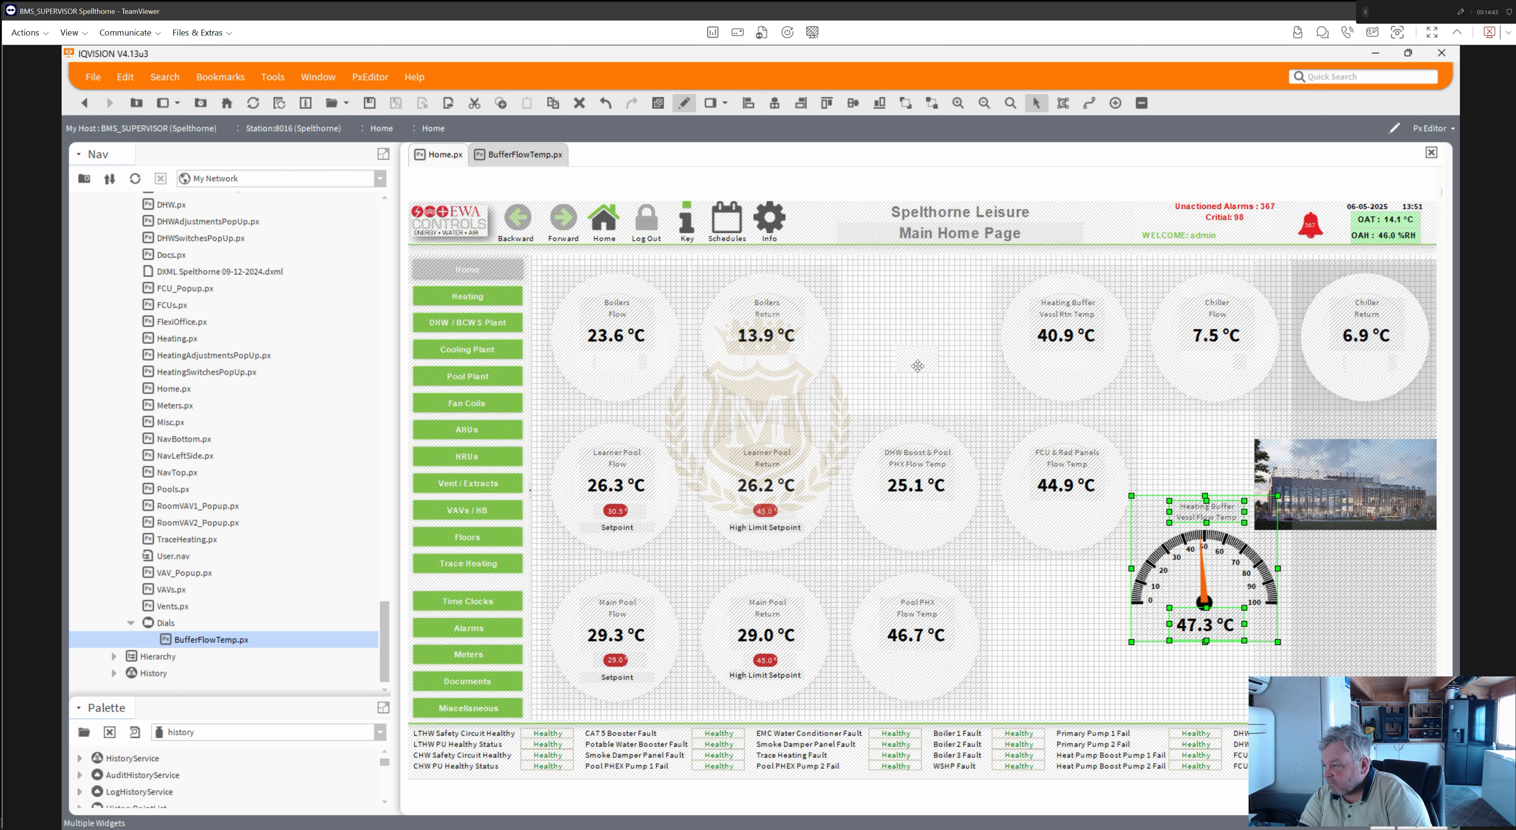
click(918, 369)
key(Delete)
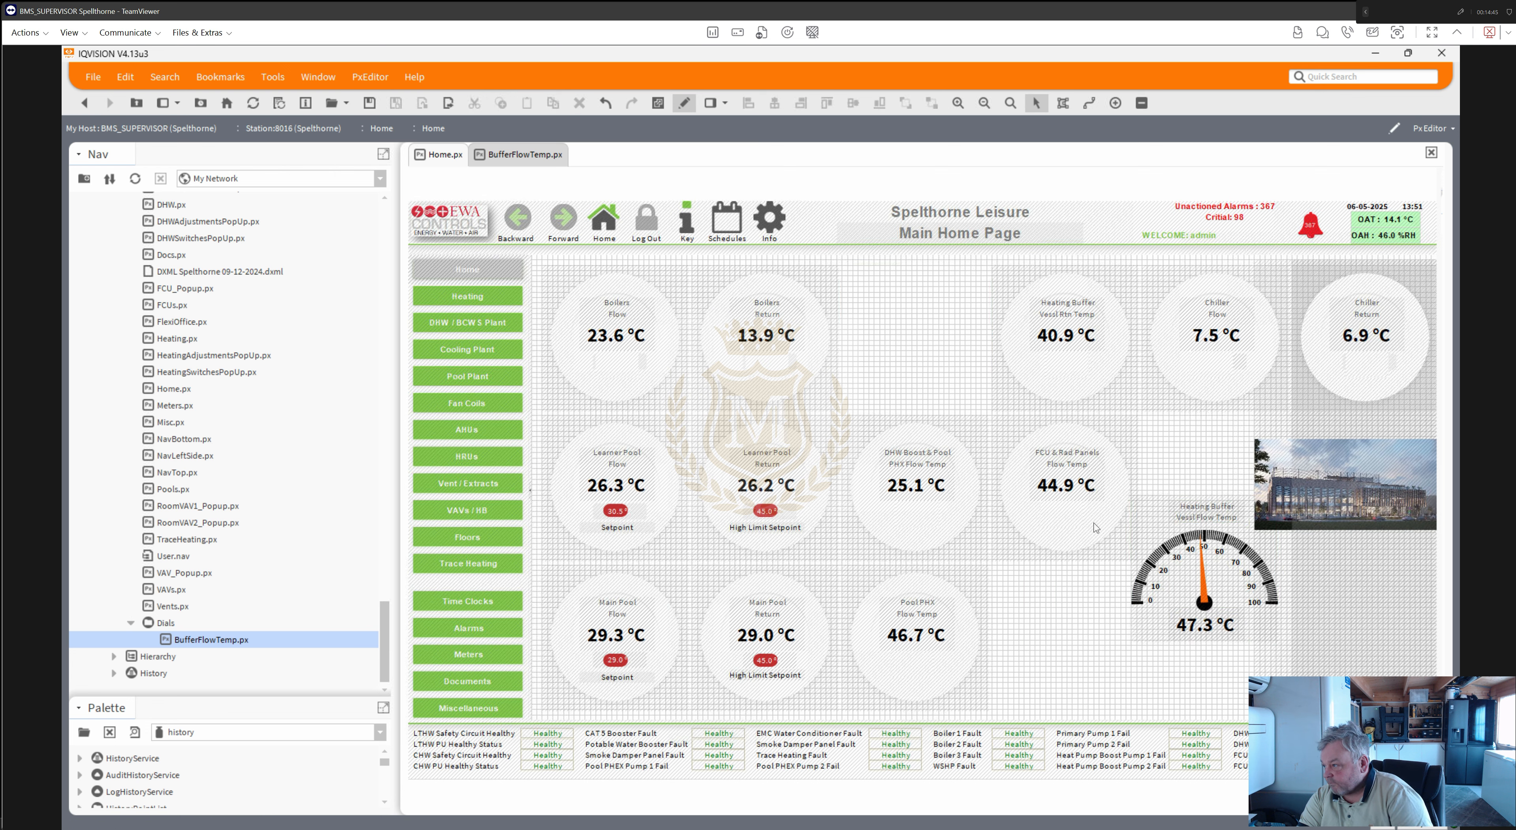
- Move the dial with its value and name labels into the vacated space between Boilers Return and Heating Buffer Vessl Rtn Temp
drag(1106, 659, 1302, 465)
drag(1204, 513, 916, 287)
click(1092, 658)
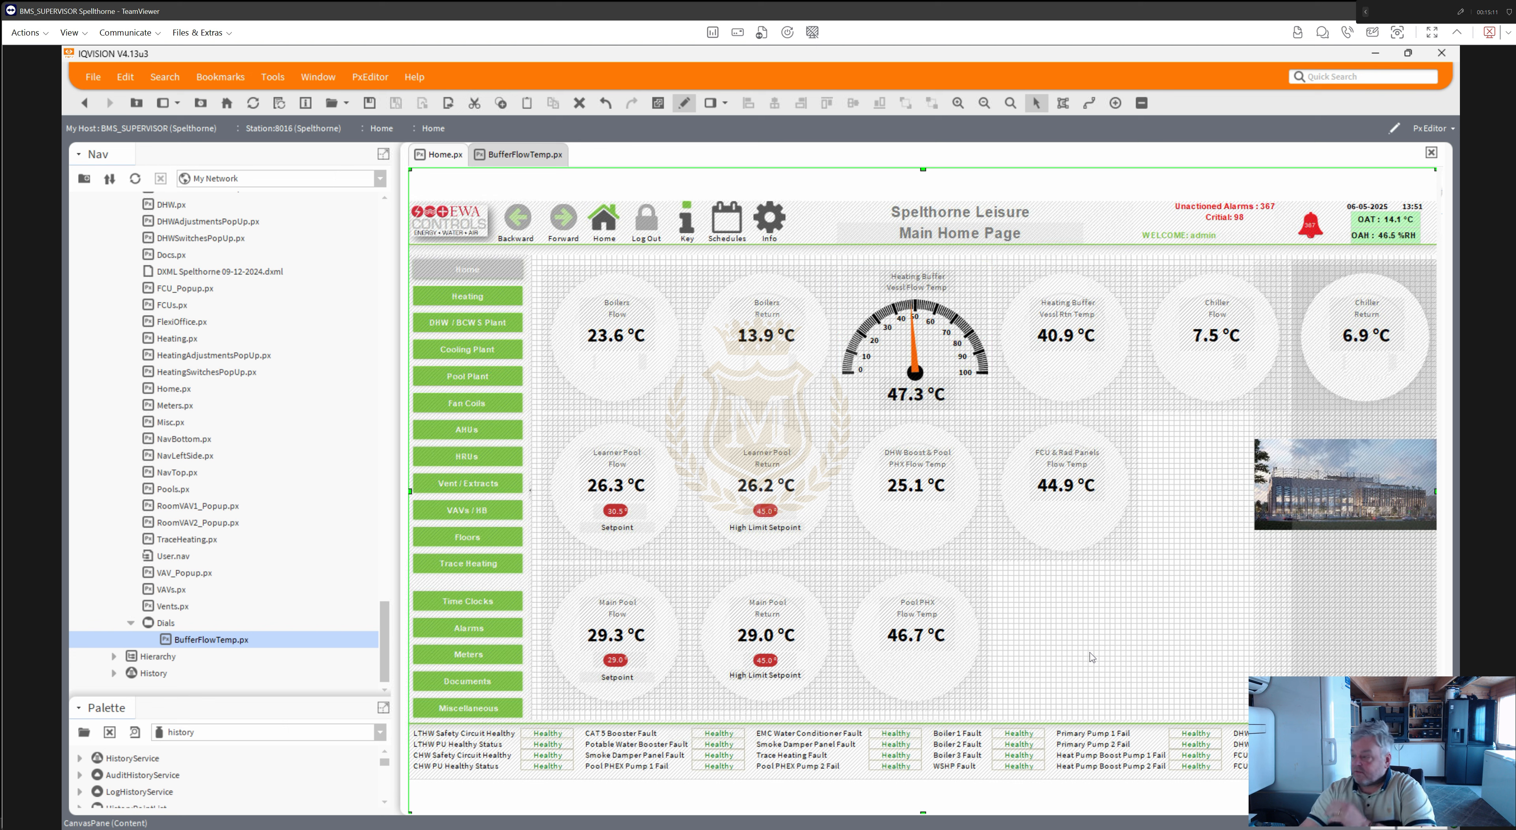
- Examine in the Component Chooser which point the Heating Buffer Vessl Rtn Temp value is bound to, keeping its binding
click(757, 393)
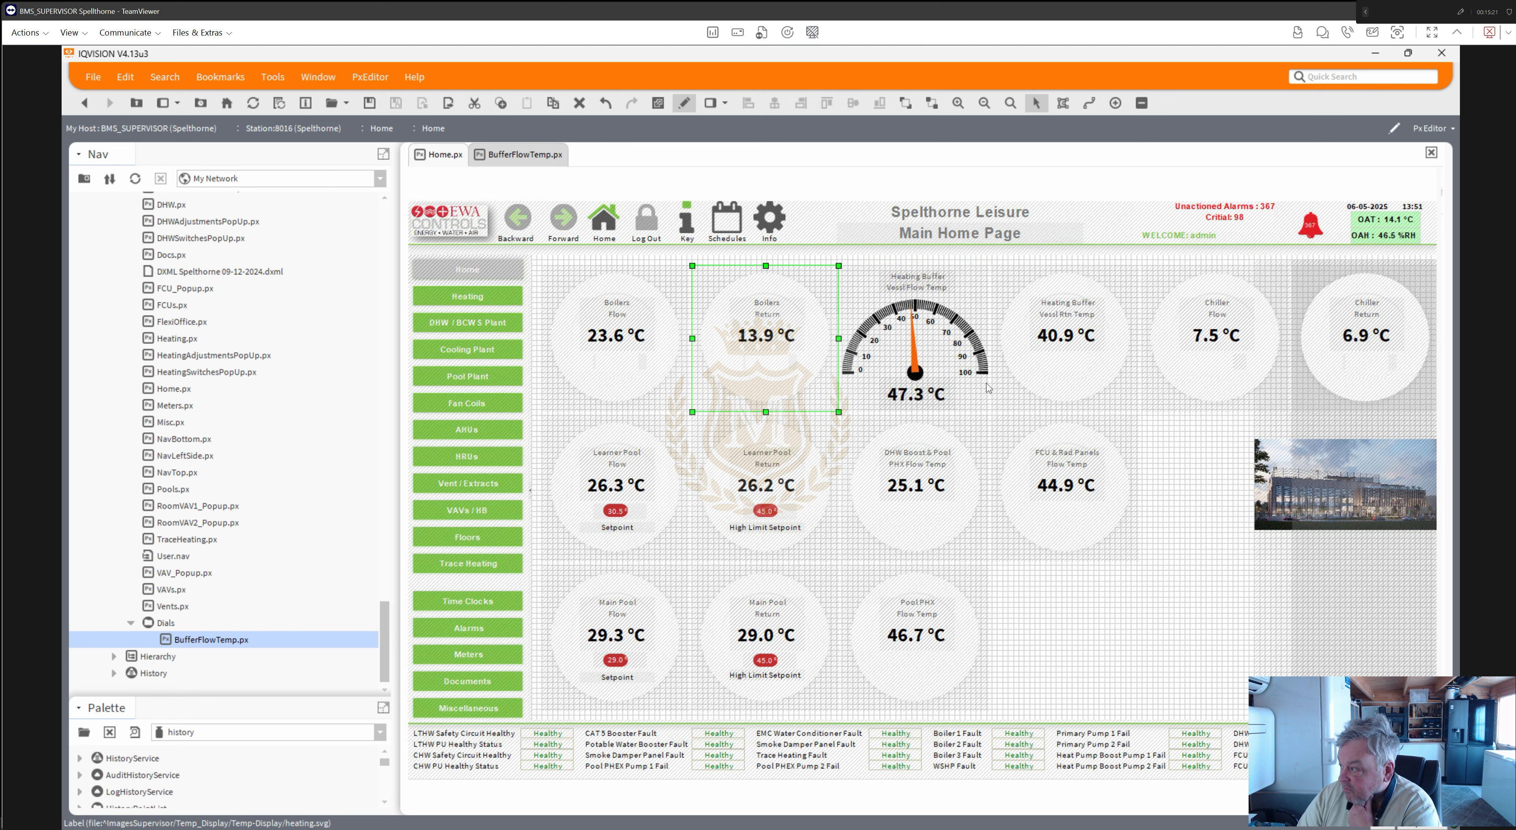
double_click(1055, 345)
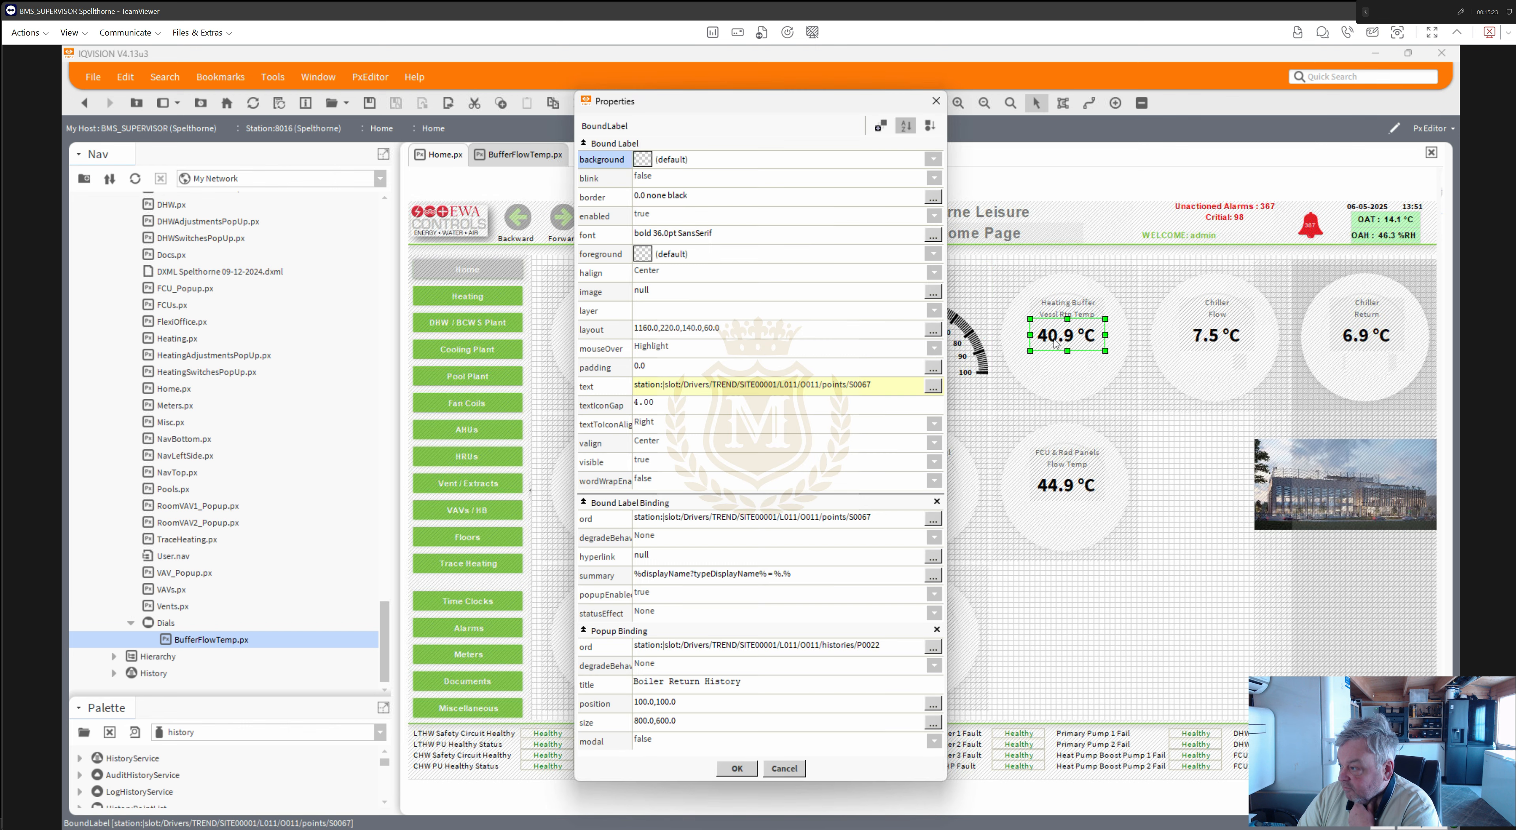
click(933, 519)
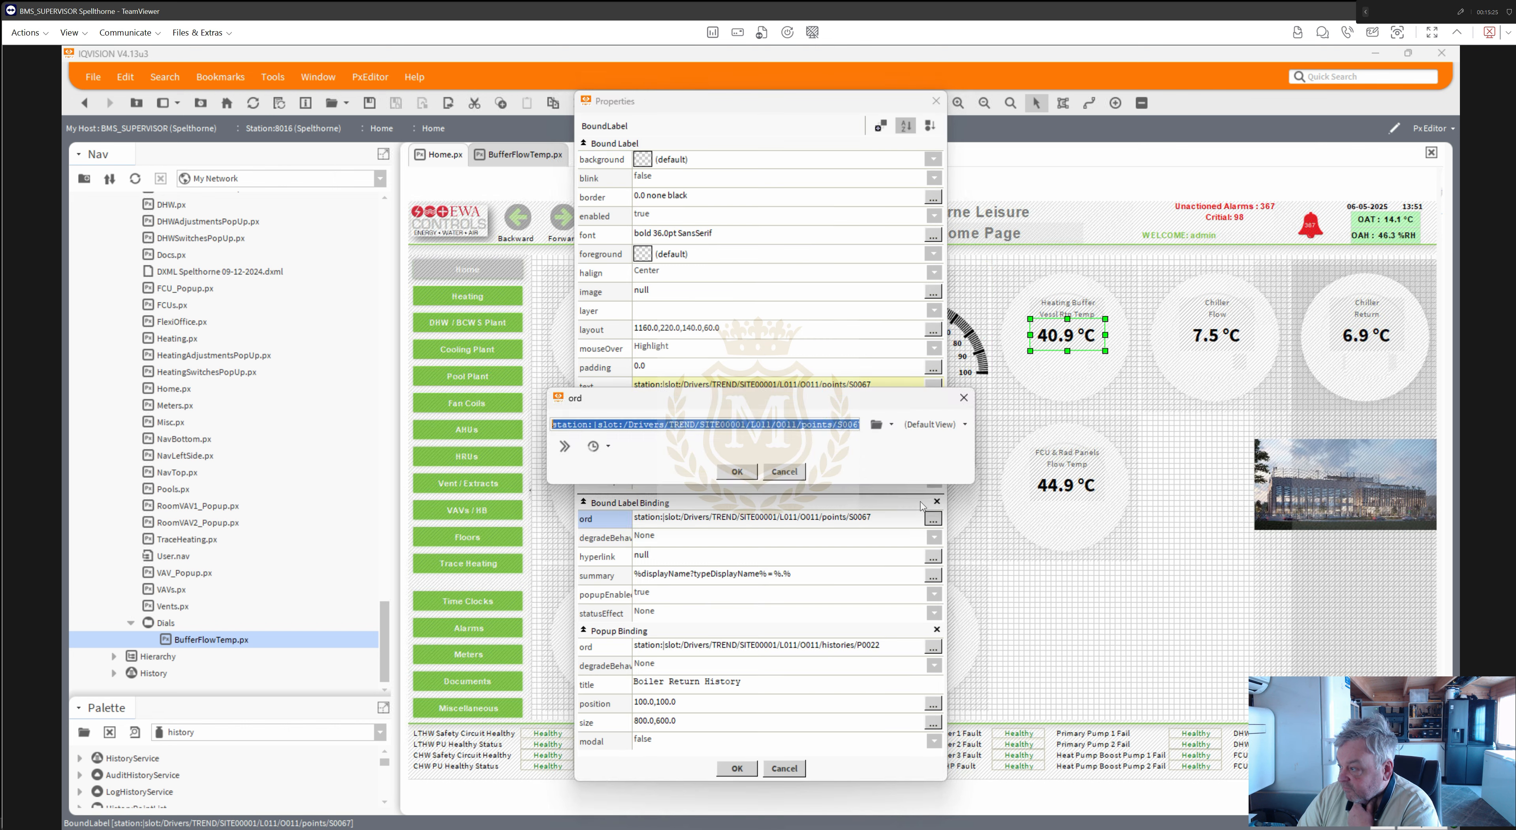
click(891, 424)
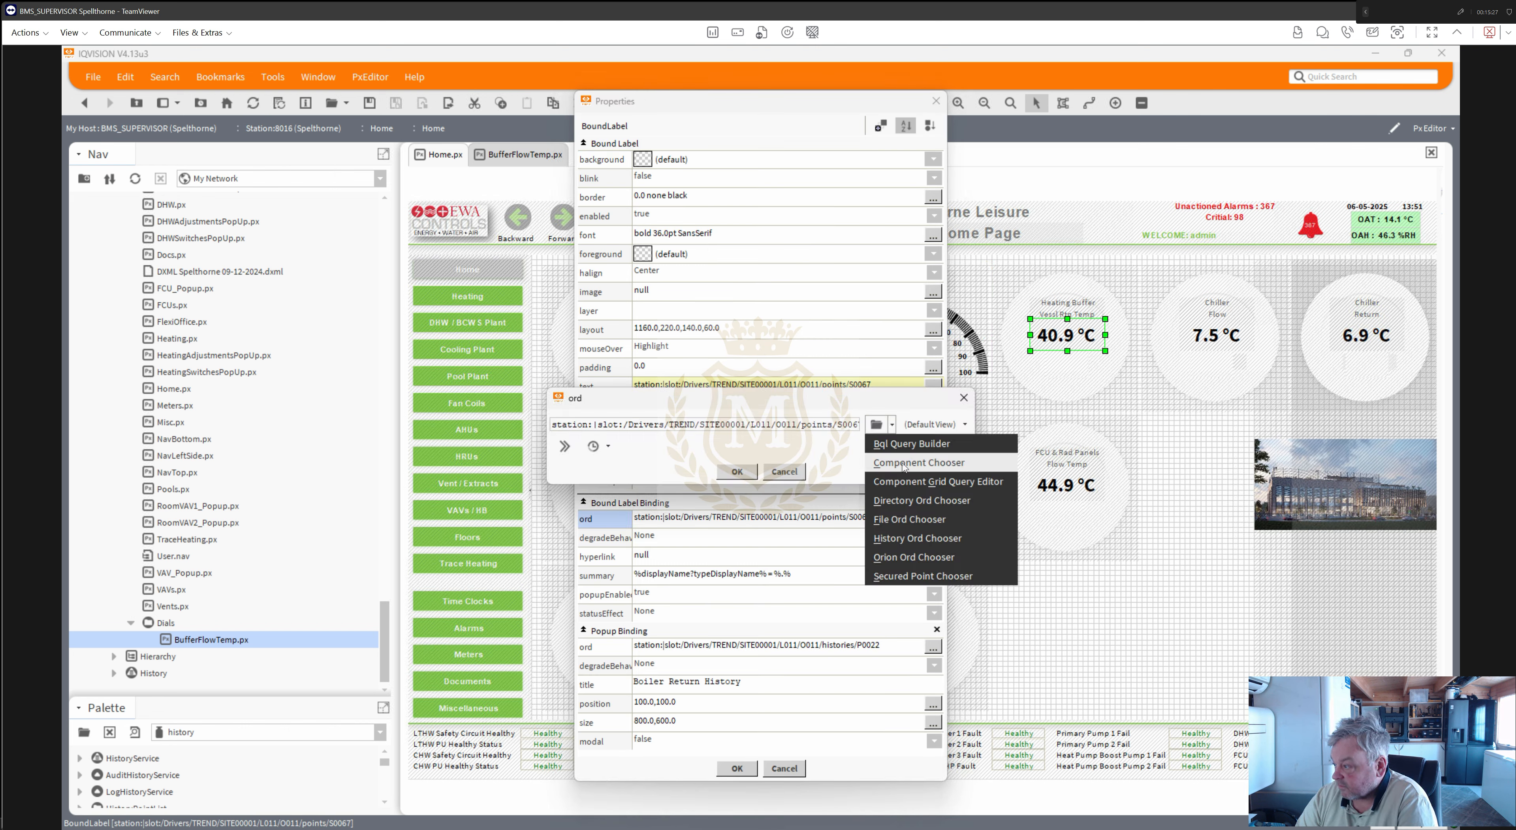
click(919, 463)
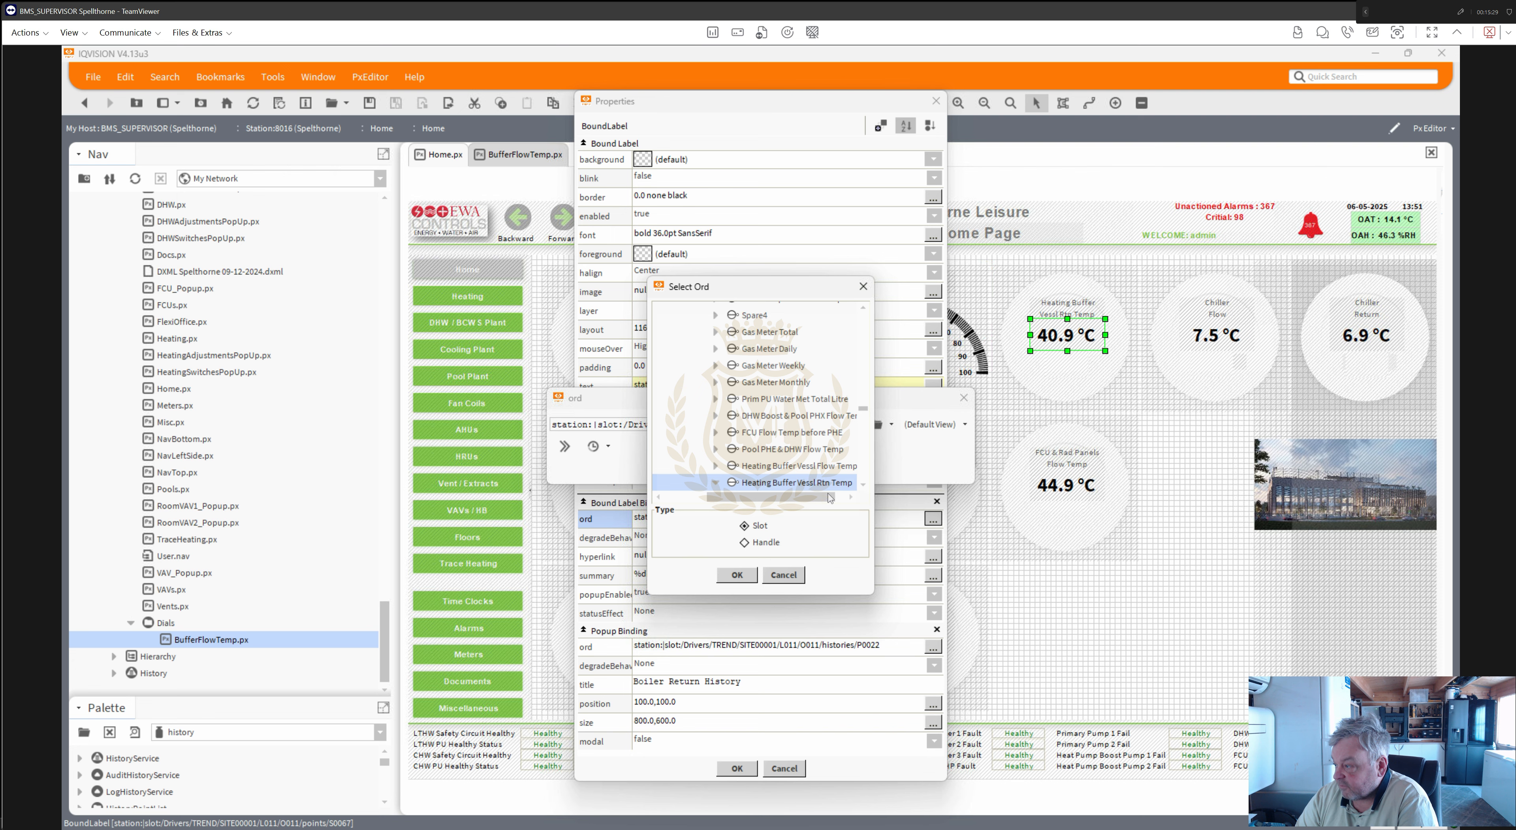
click(743, 576)
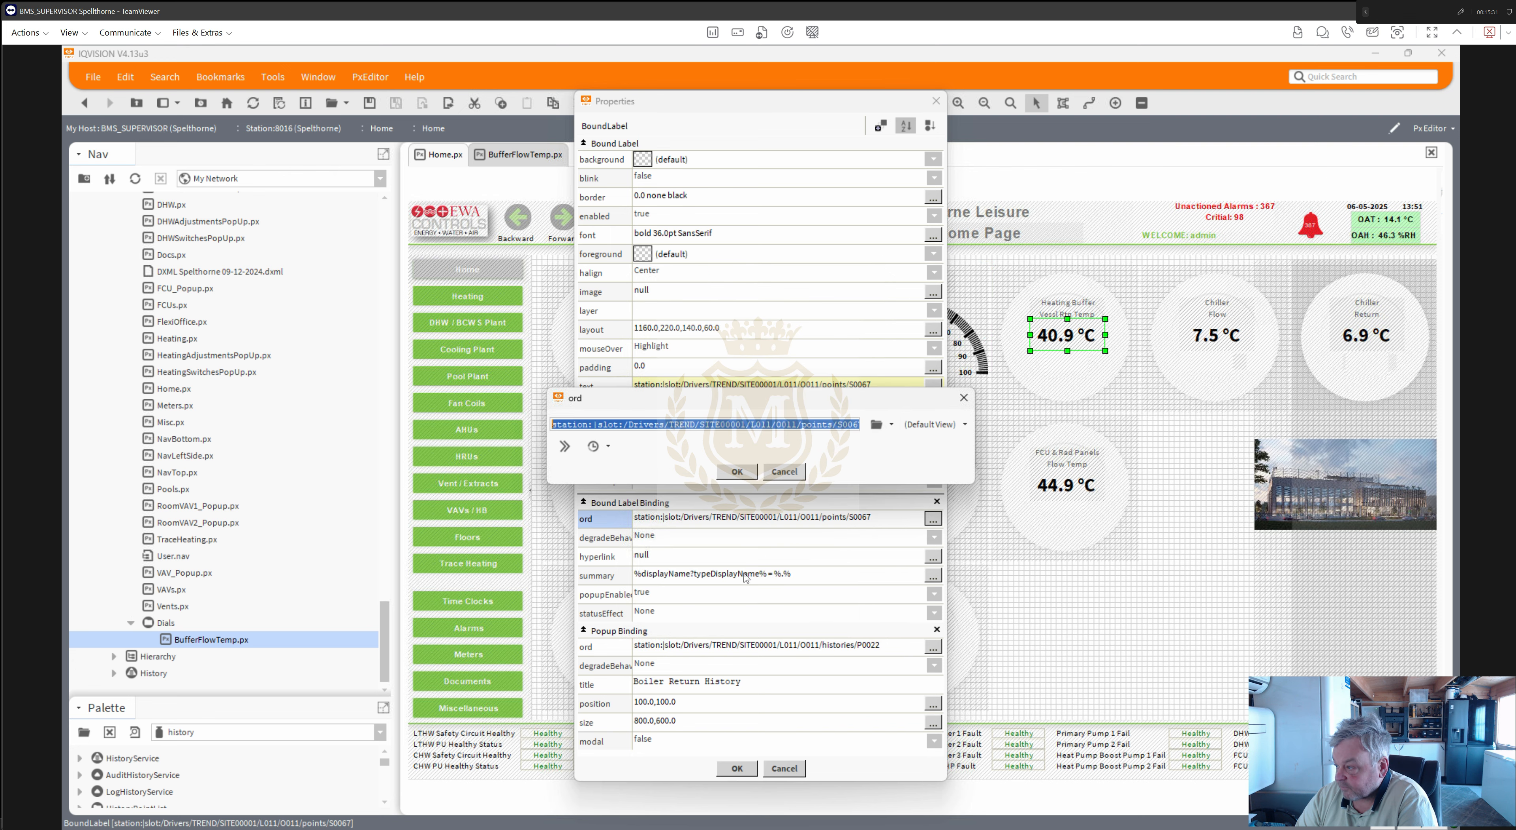
click(737, 471)
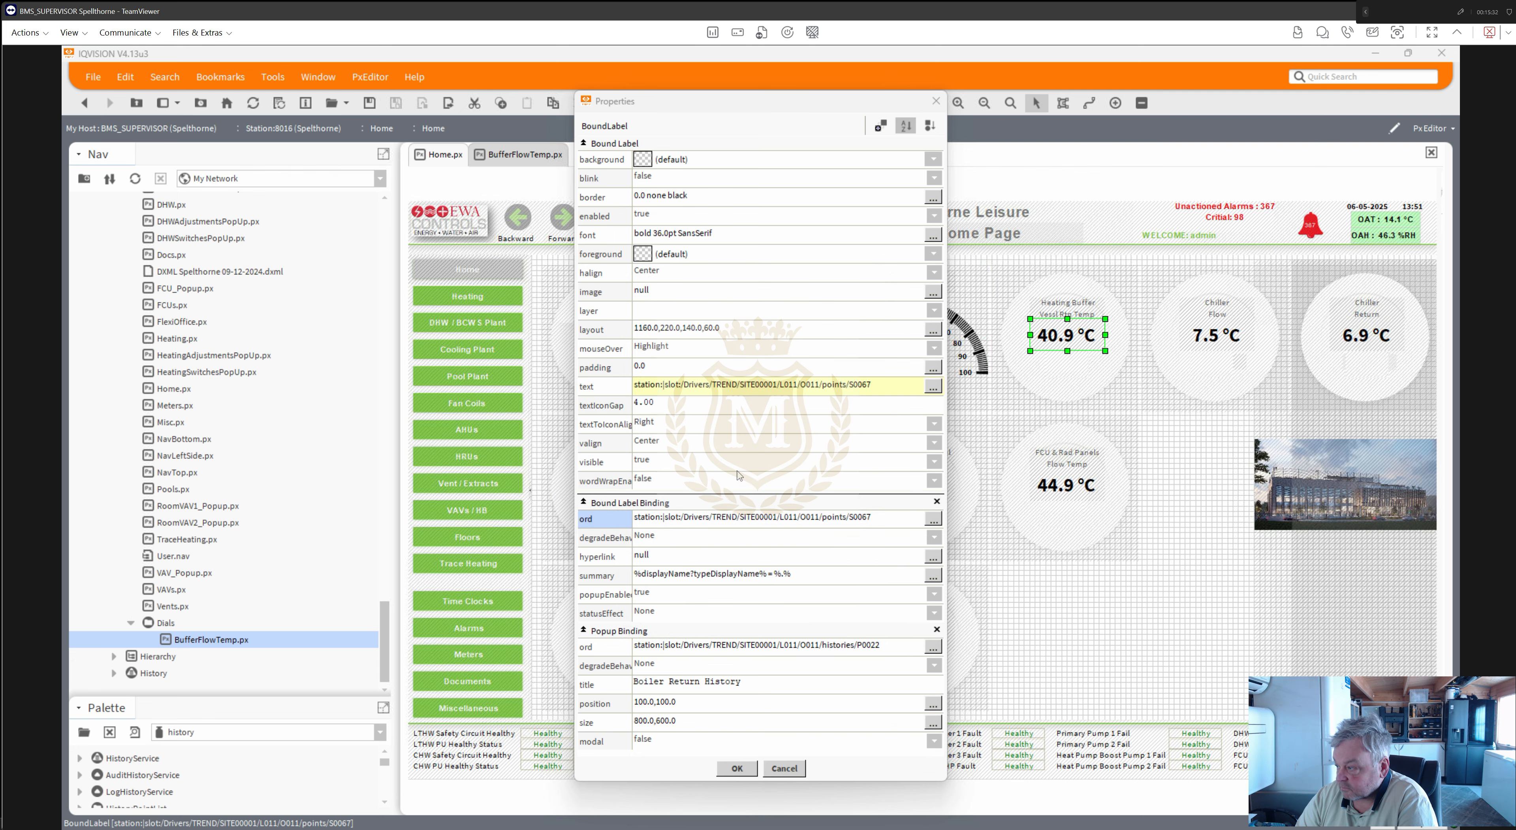
click(737, 768)
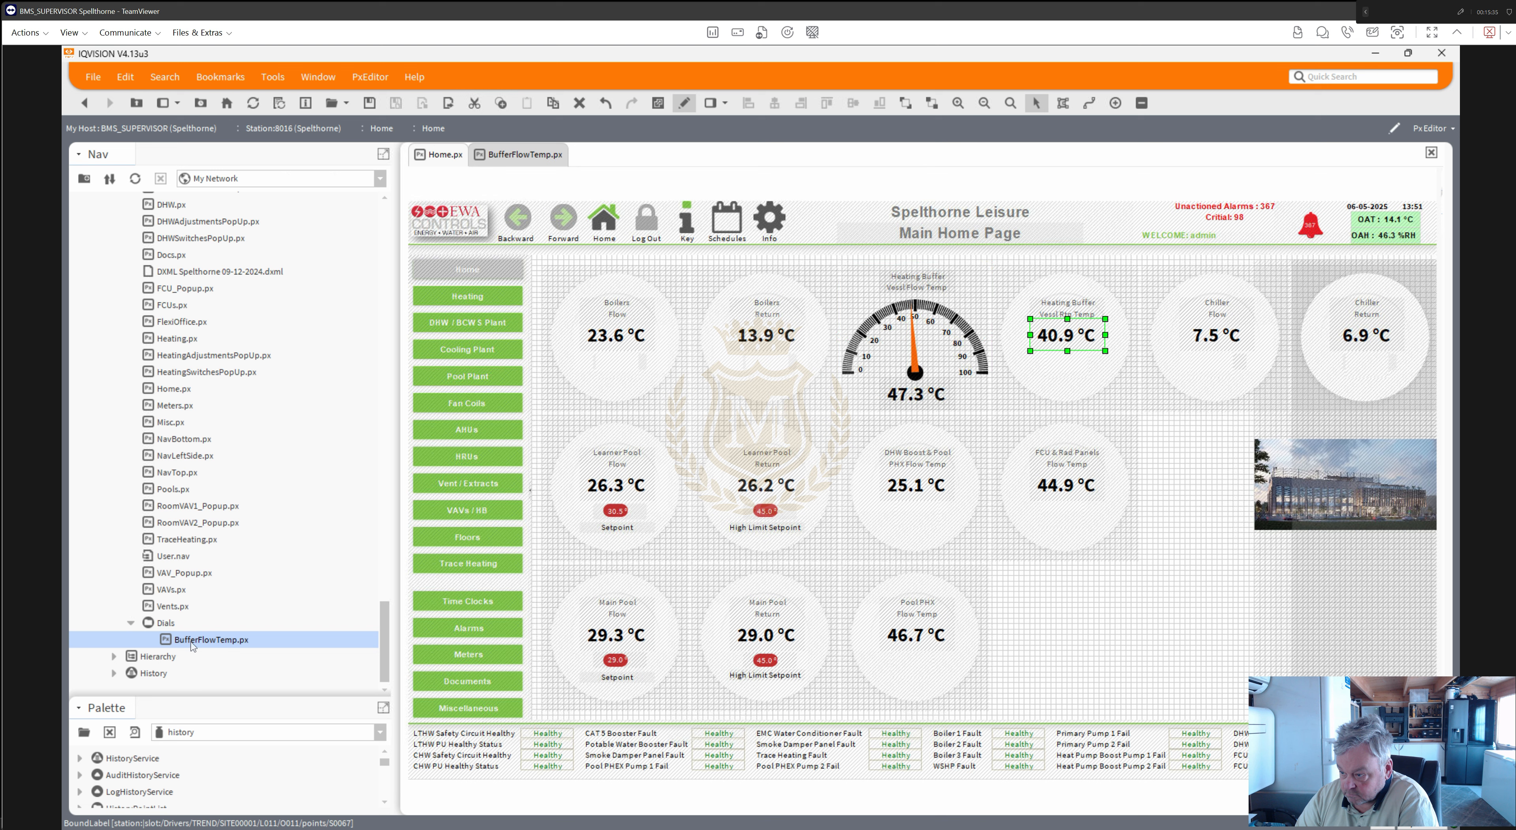
- Duplicate BufferFlowTemp.px in the Dials folder under the name BufferReturnTemp.px
right_click(190, 641)
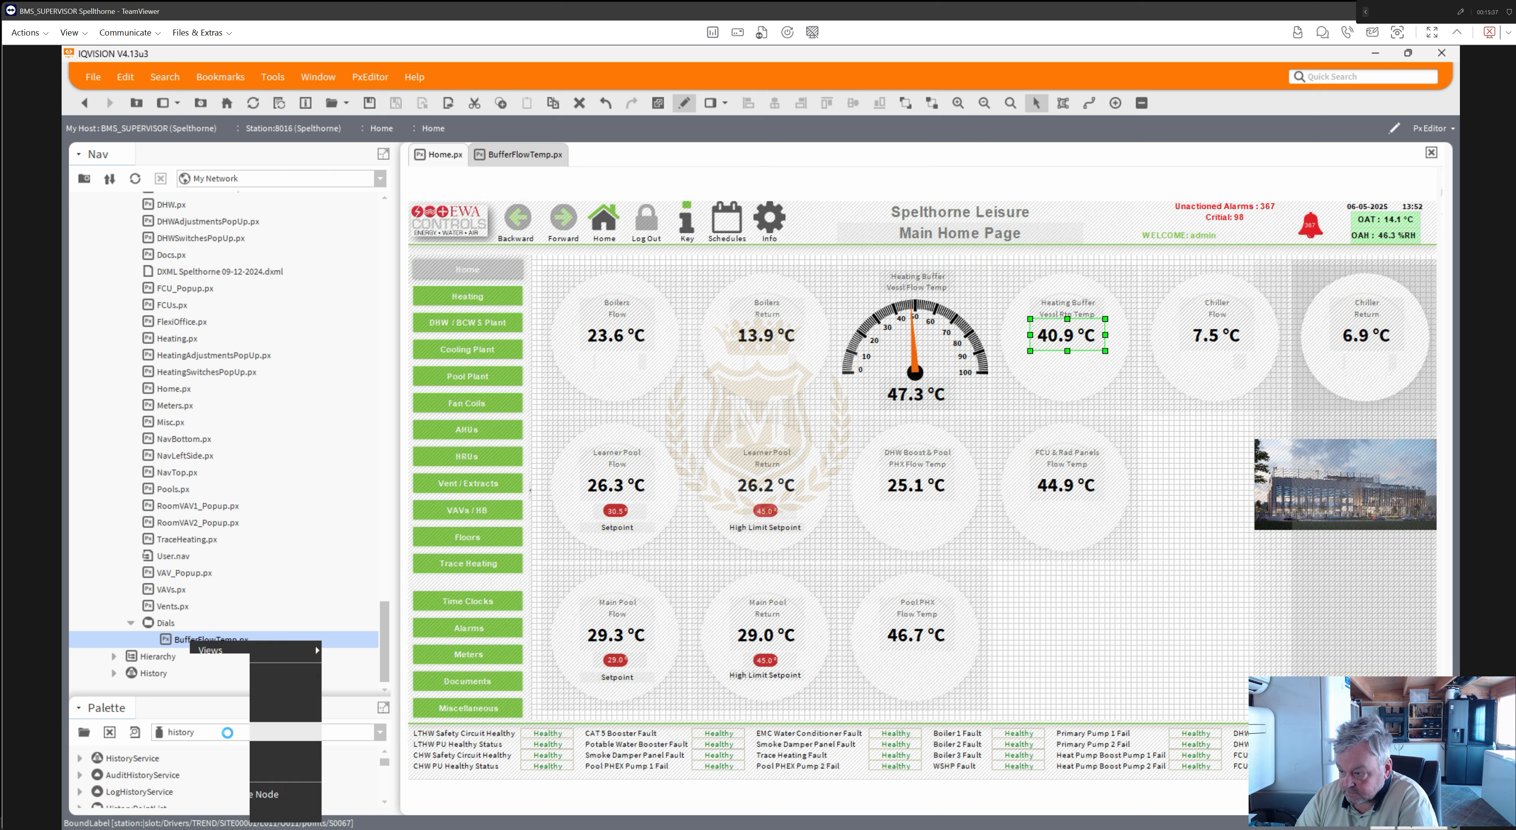
click(227, 733)
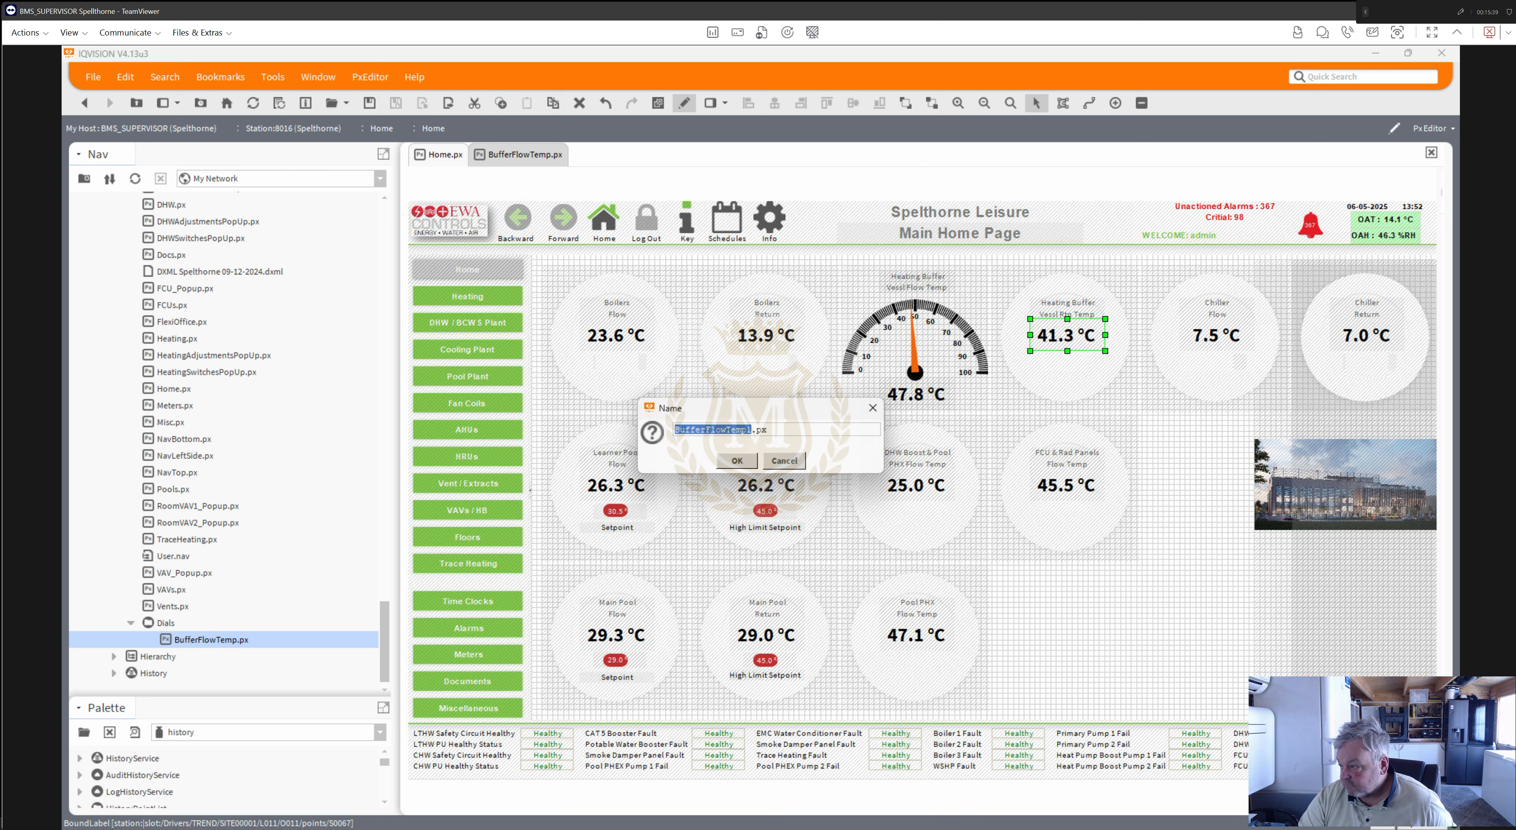
drag(706, 429, 711, 429)
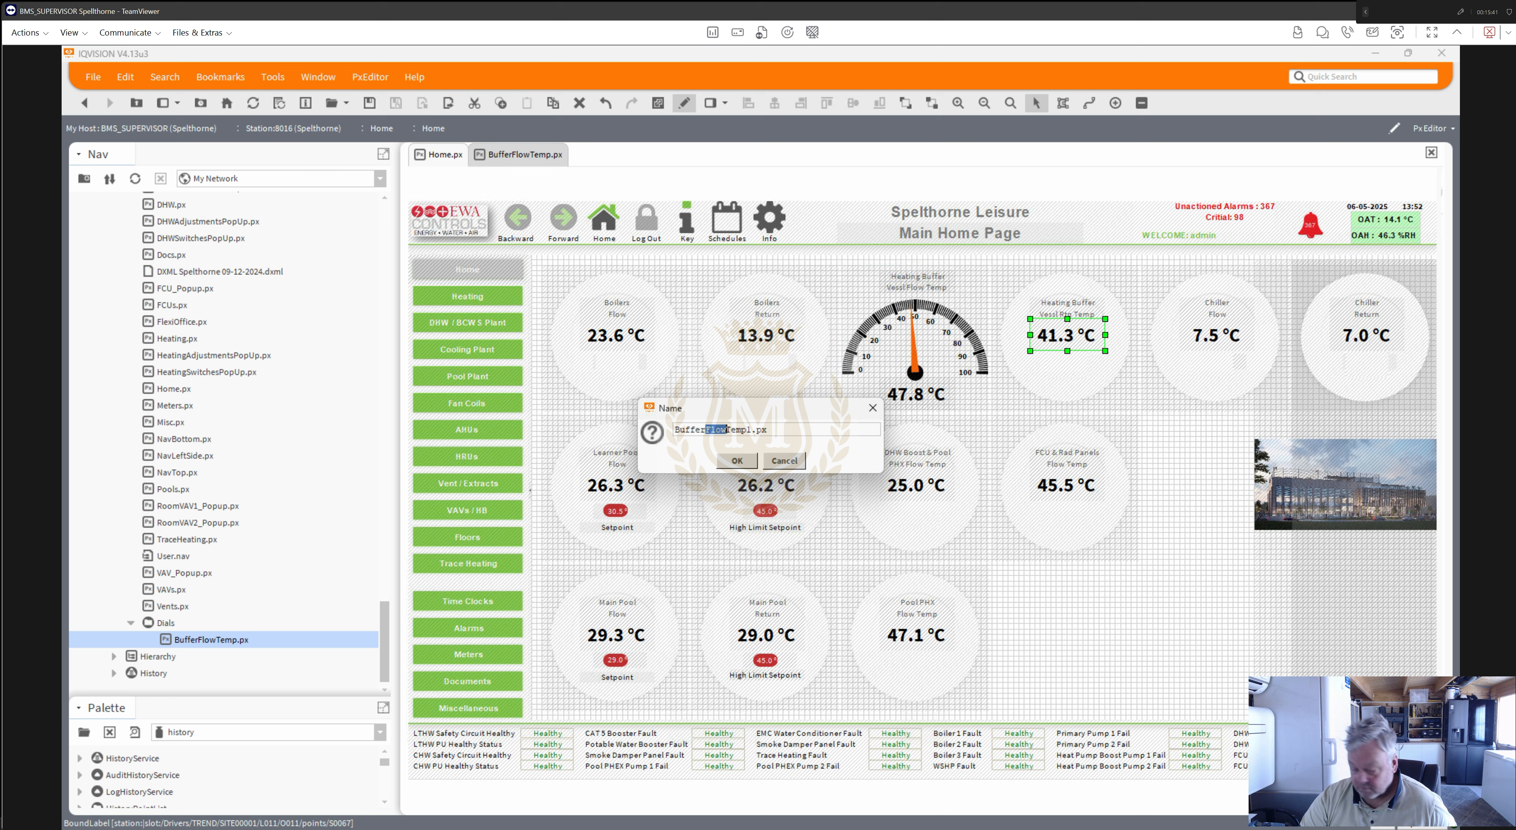
text(Return)
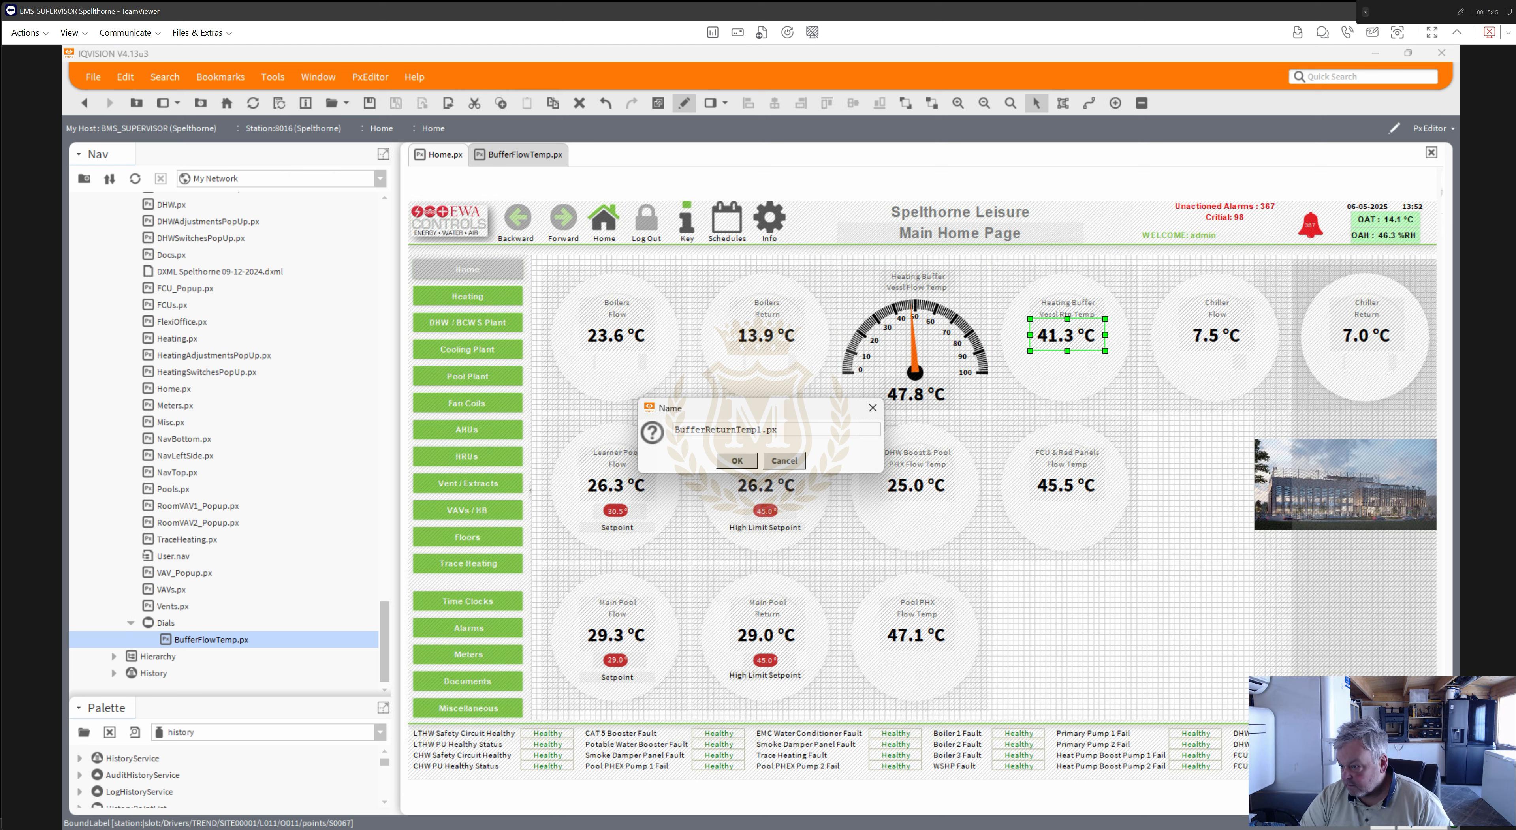
key(BackSpace)
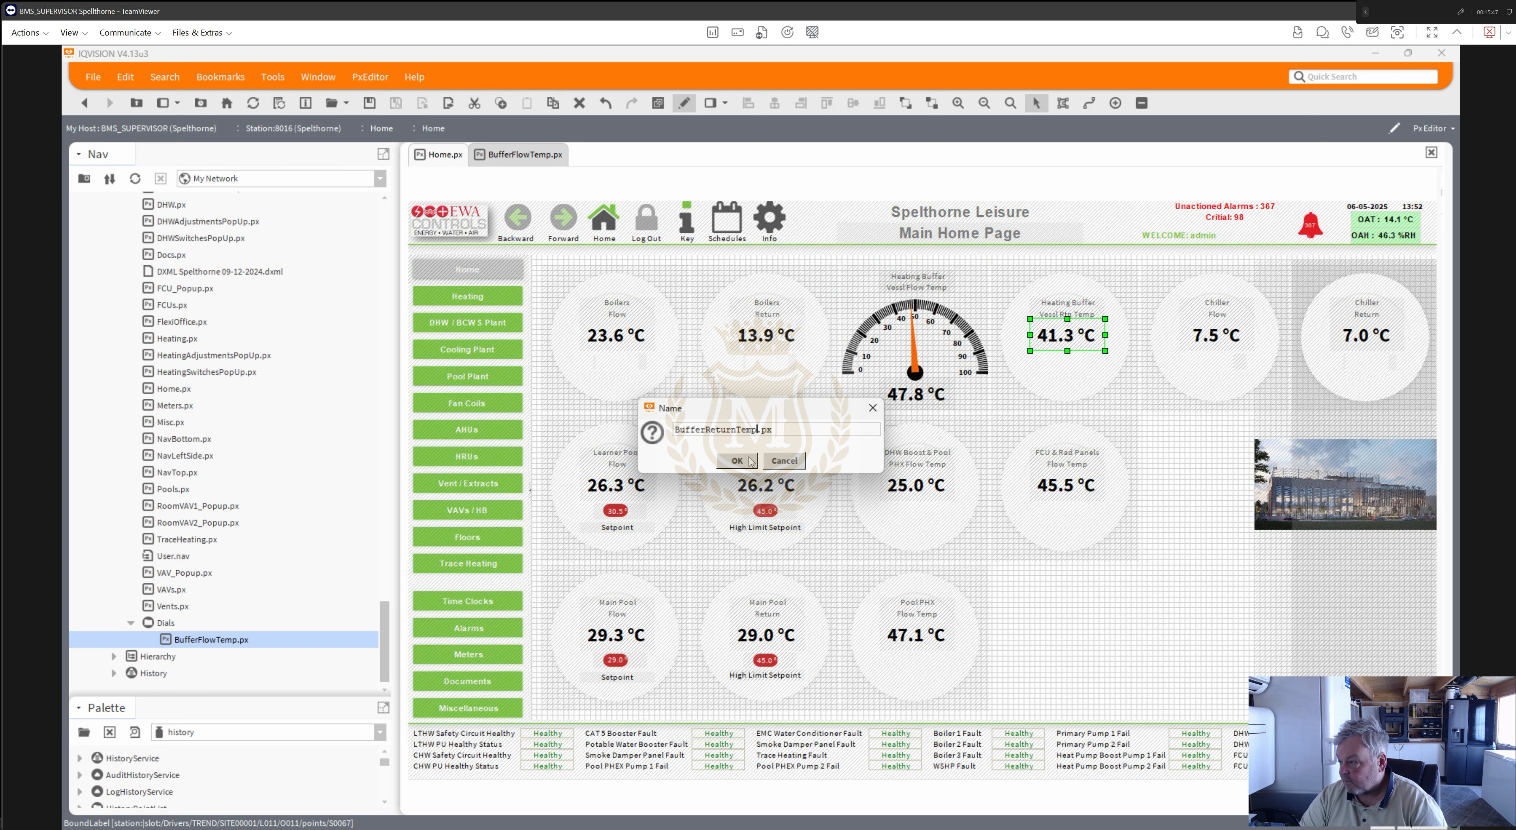
click(737, 461)
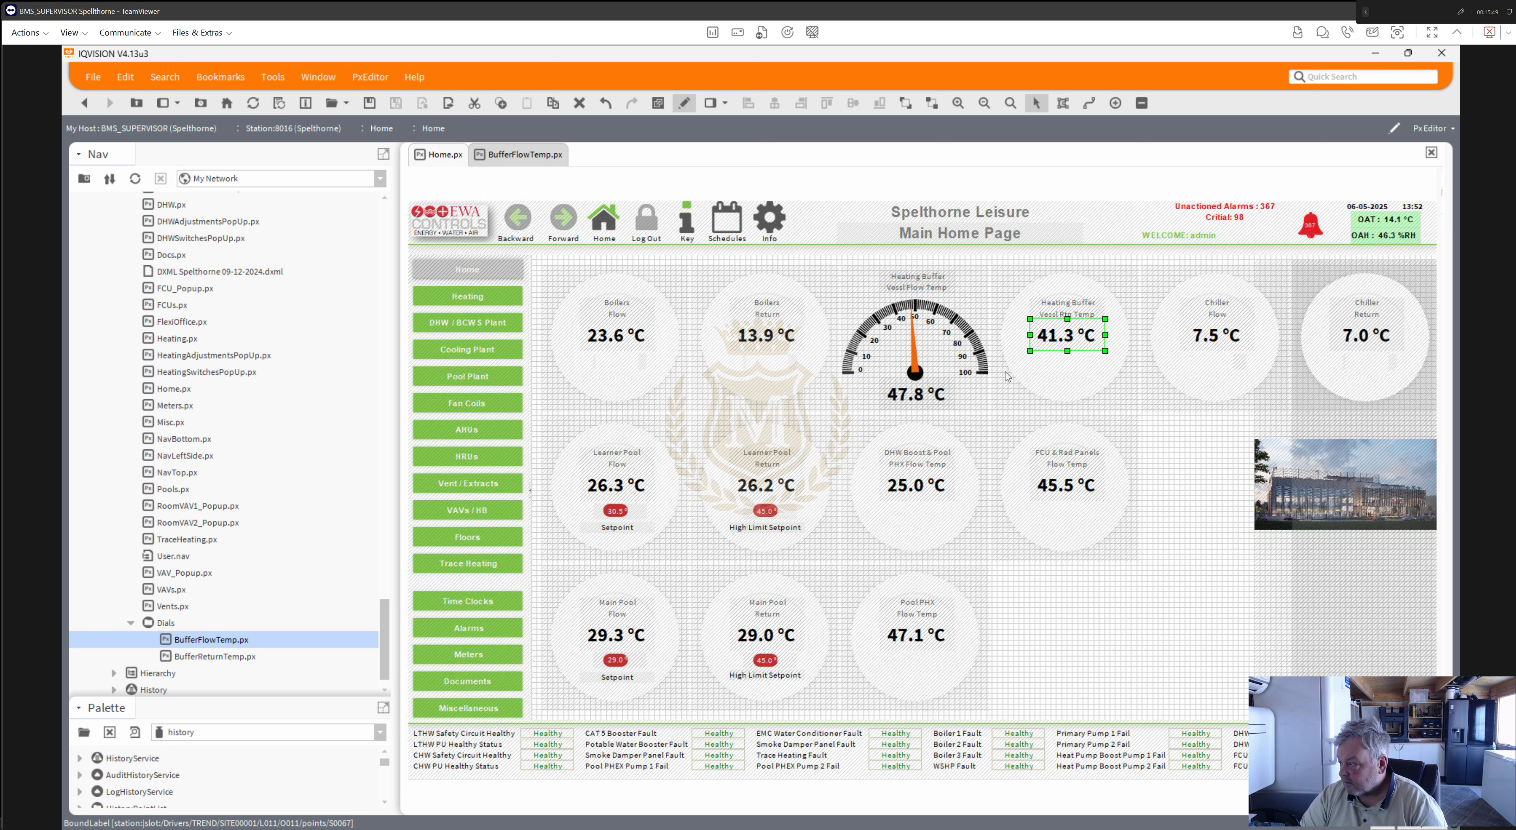
- Open the label binding's ord of the Heating Buffer Vessl Rtn Temp value to get its full point path
double_click(1061, 337)
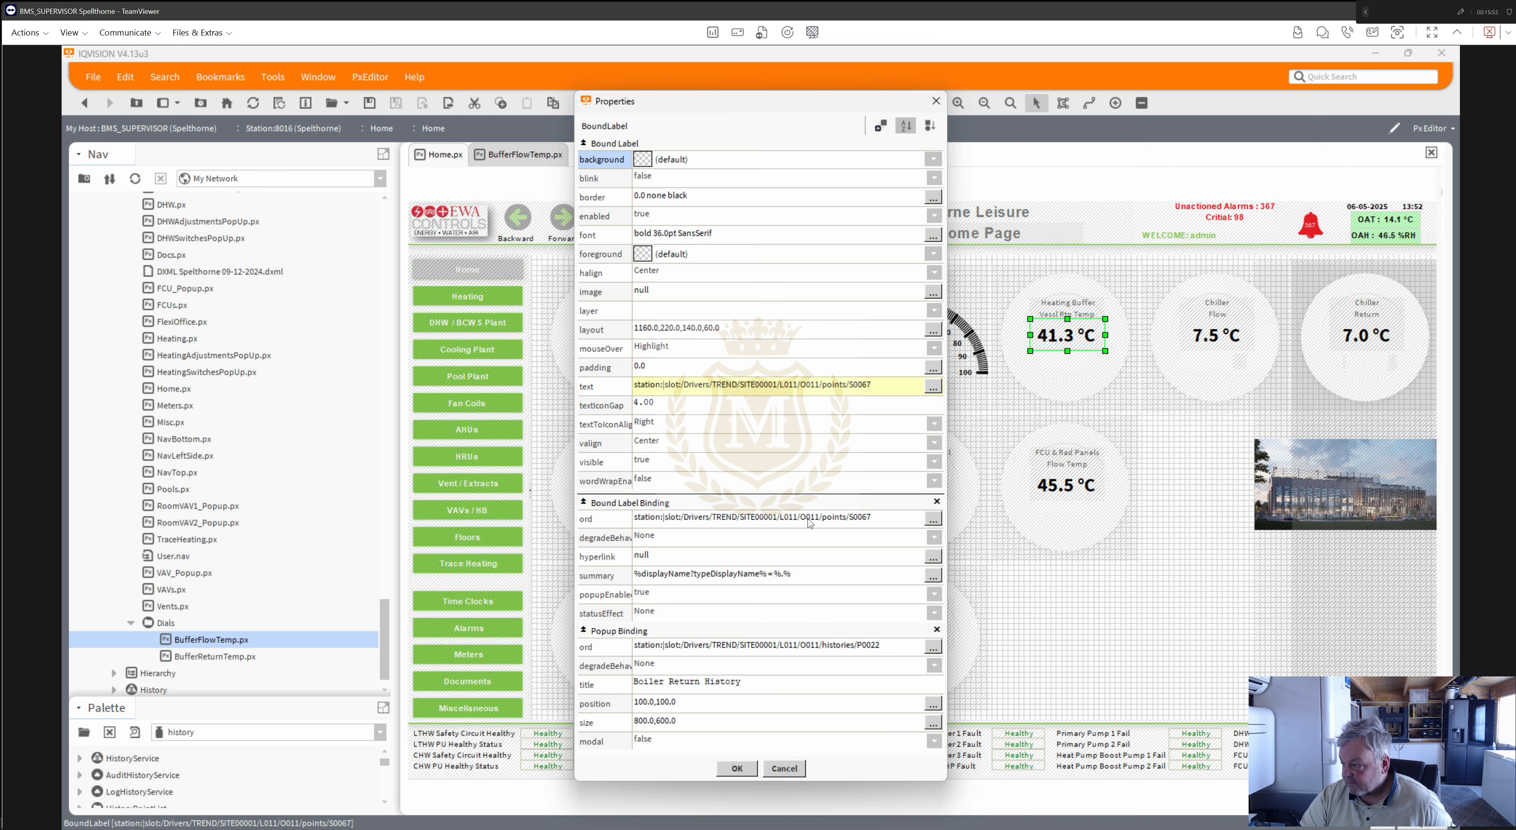
double_click(809, 519)
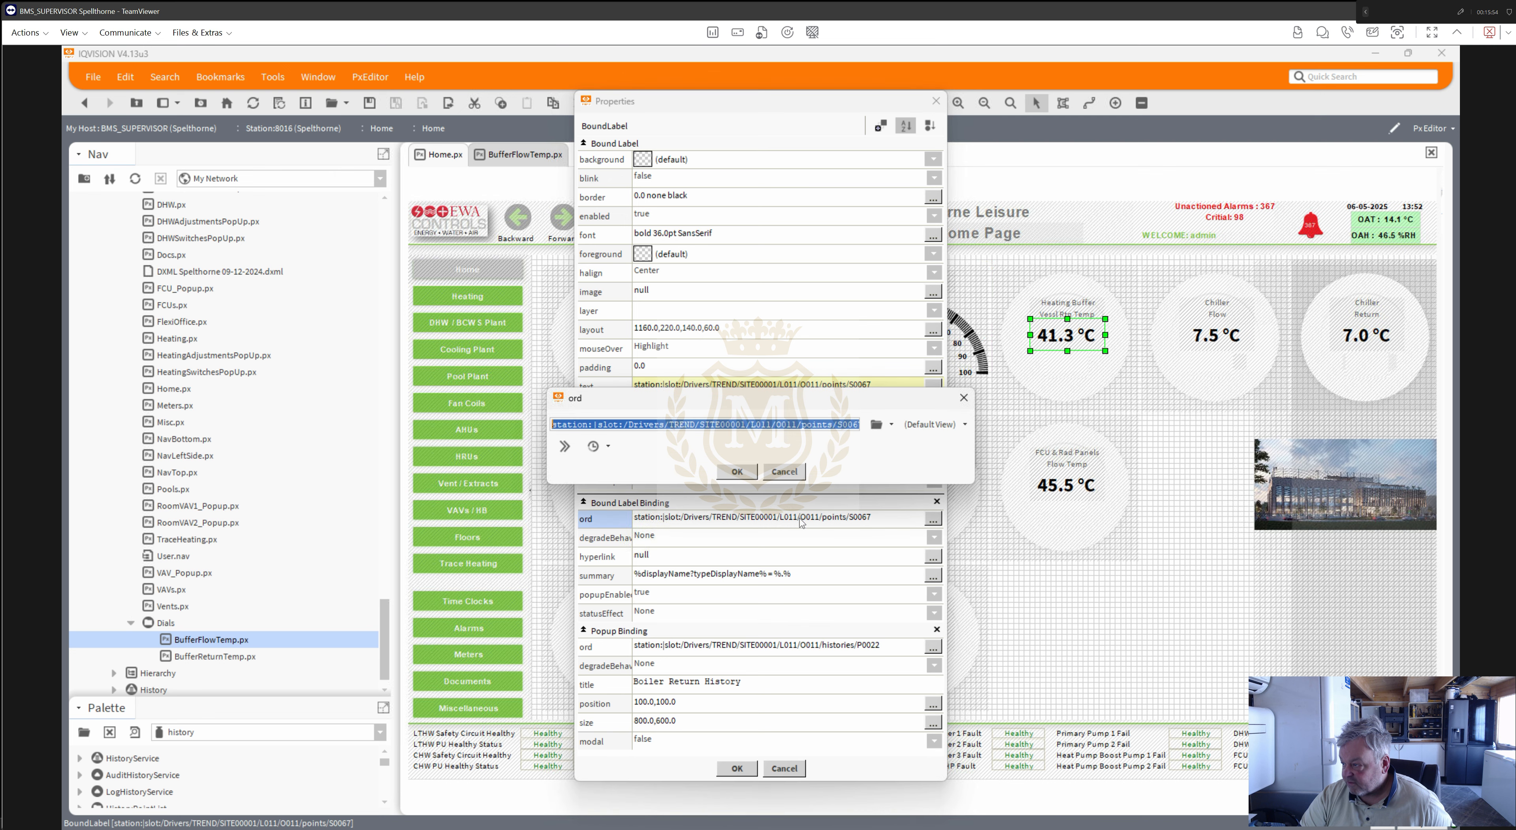
click(743, 474)
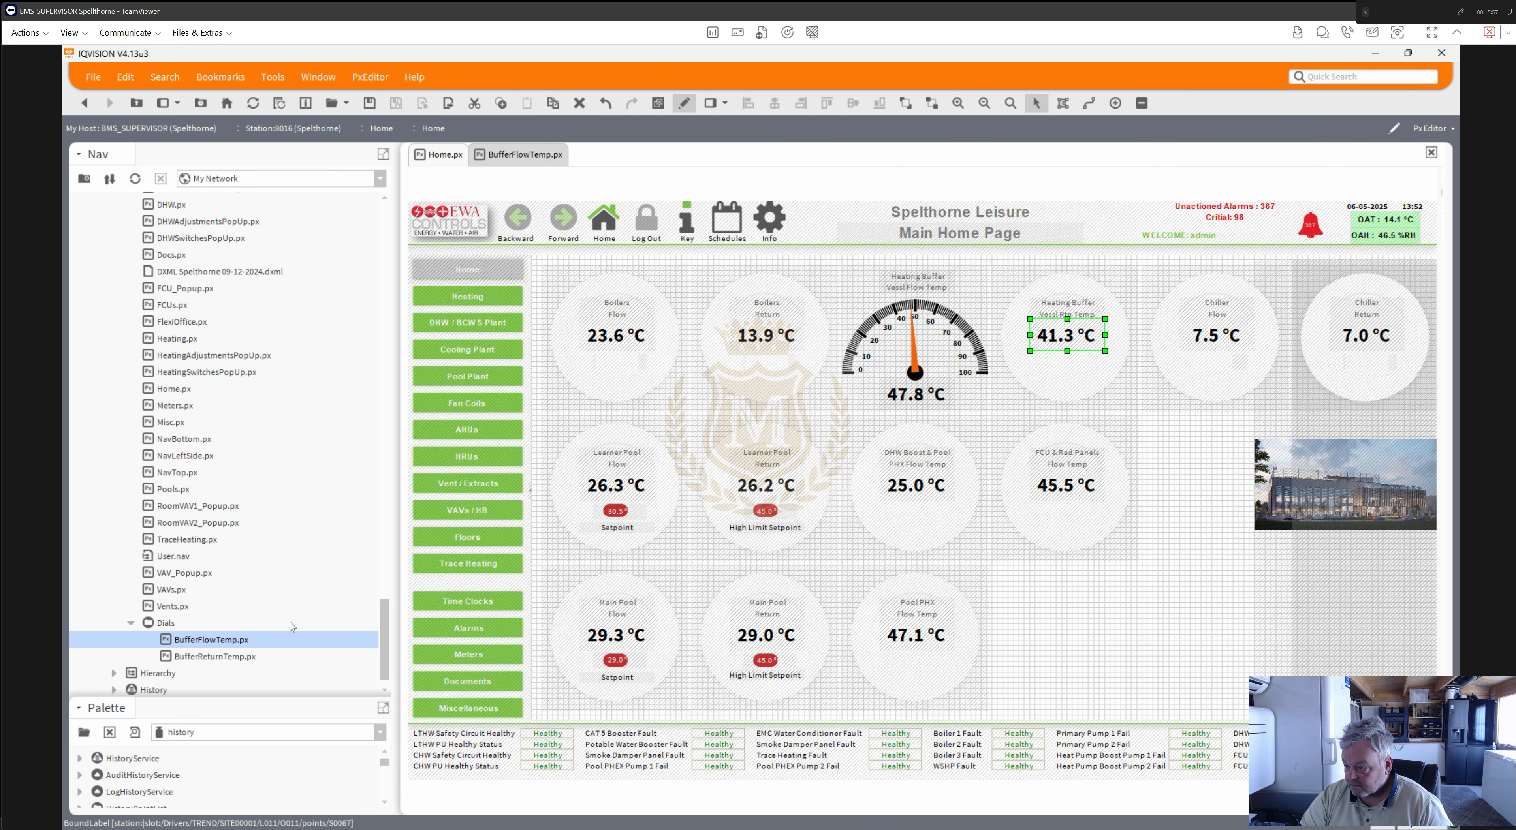
- Save the changes to Home.px and open BufferReturnTemp.px from the Dials folder for editing
double_click(227, 657)
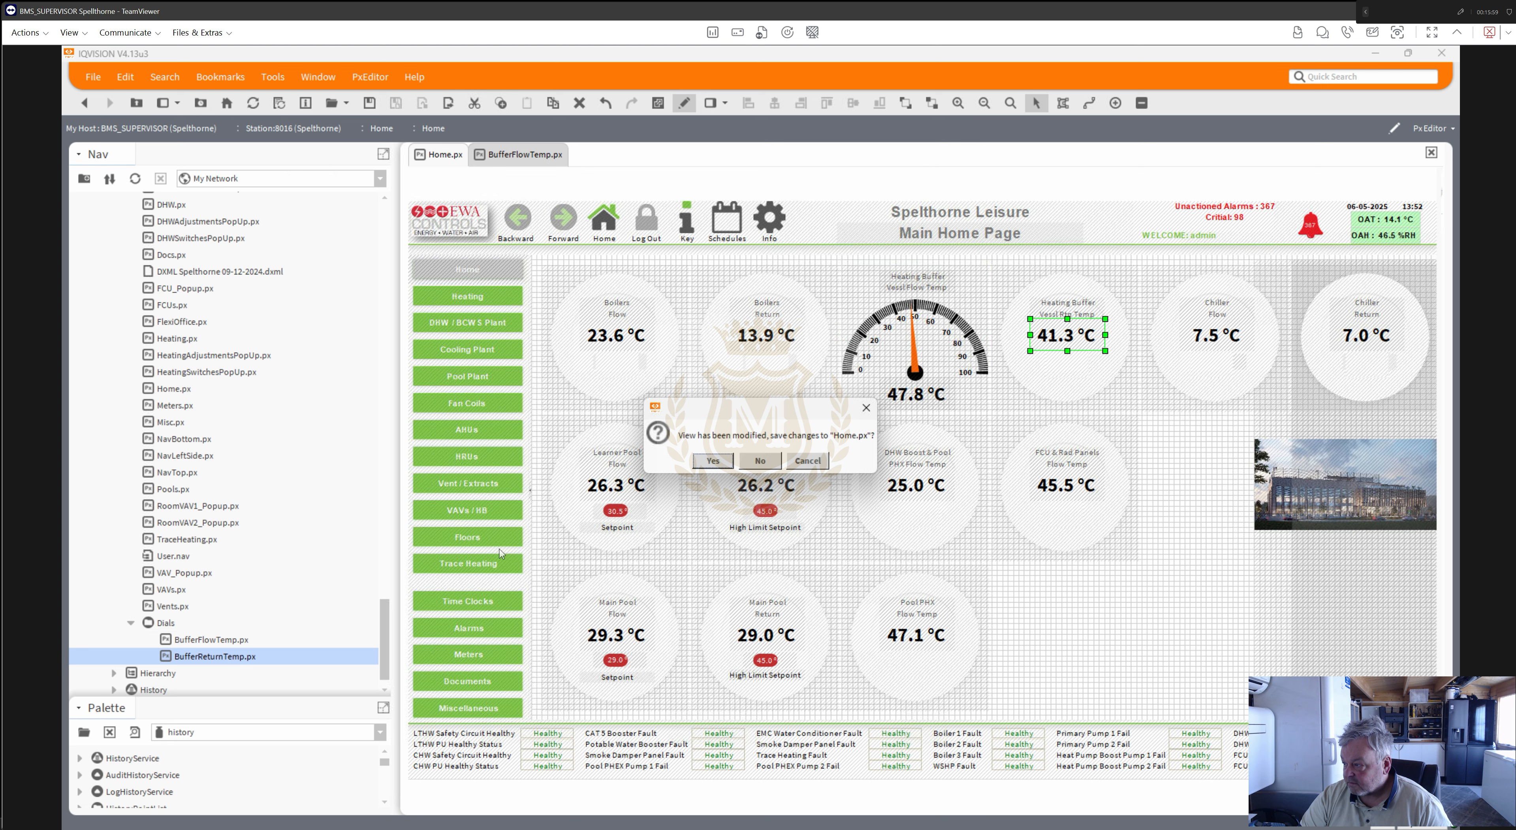
click(713, 461)
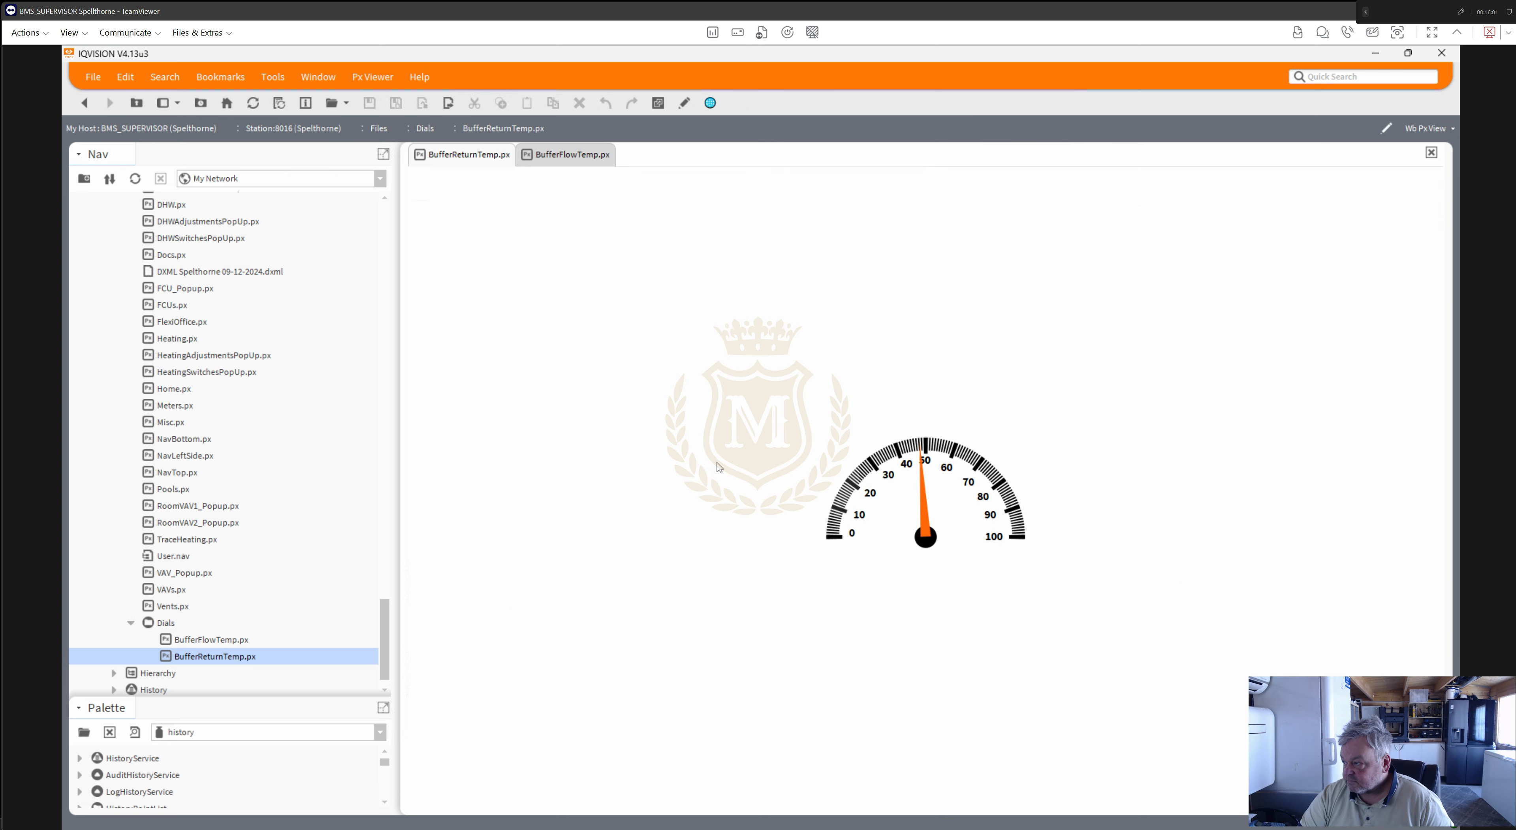
click(684, 104)
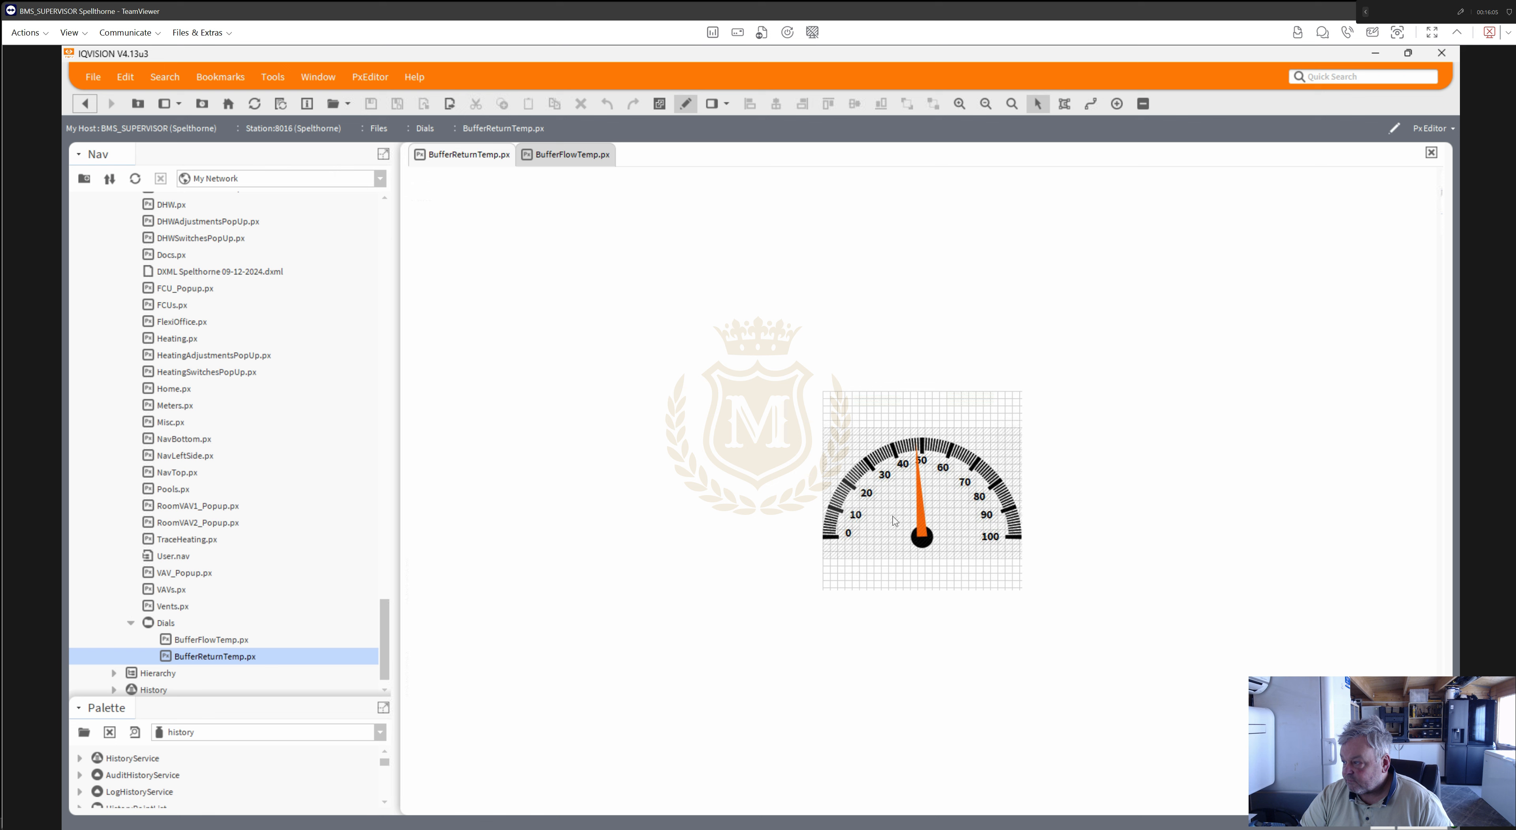
- Point the dial picture's value binding ord to station:|slot:/Drivers/TREND/SITE00001/L011/O011/points/S0067
double_click(902, 528)
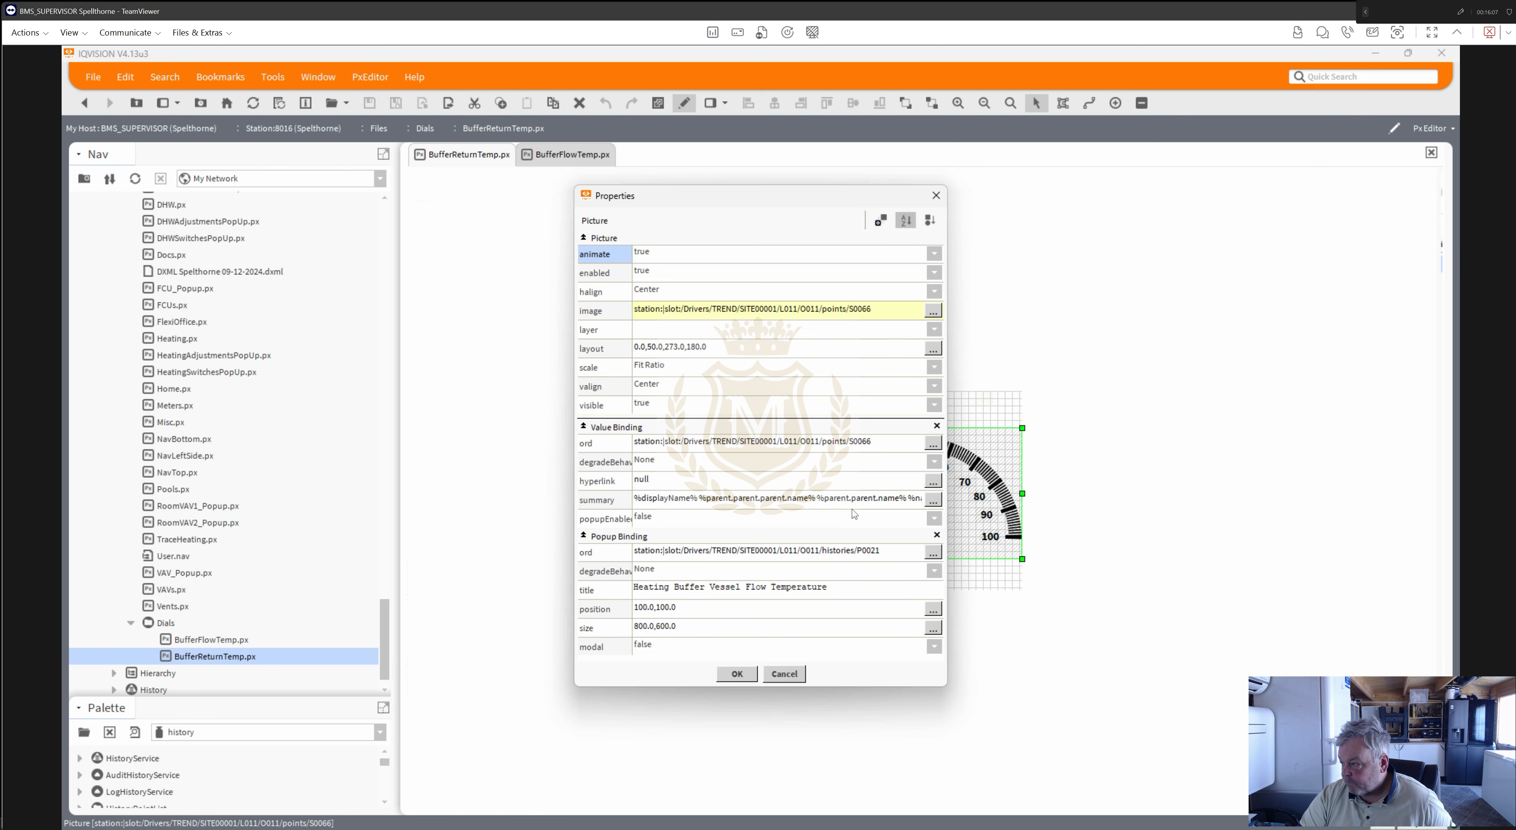
click(883, 449)
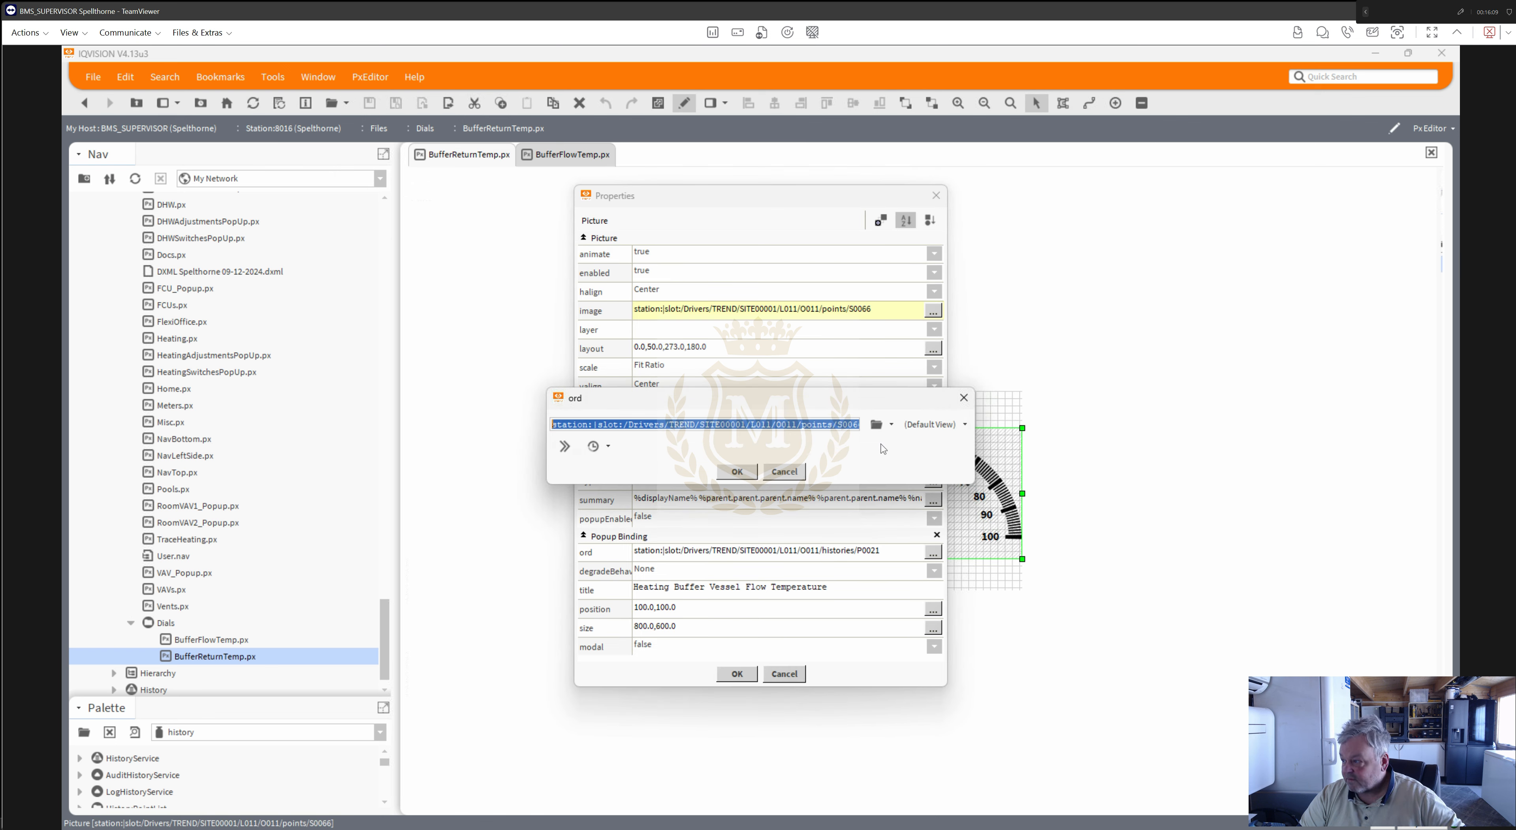
key(End)
key(BackSpace)
text(7)
click(737, 472)
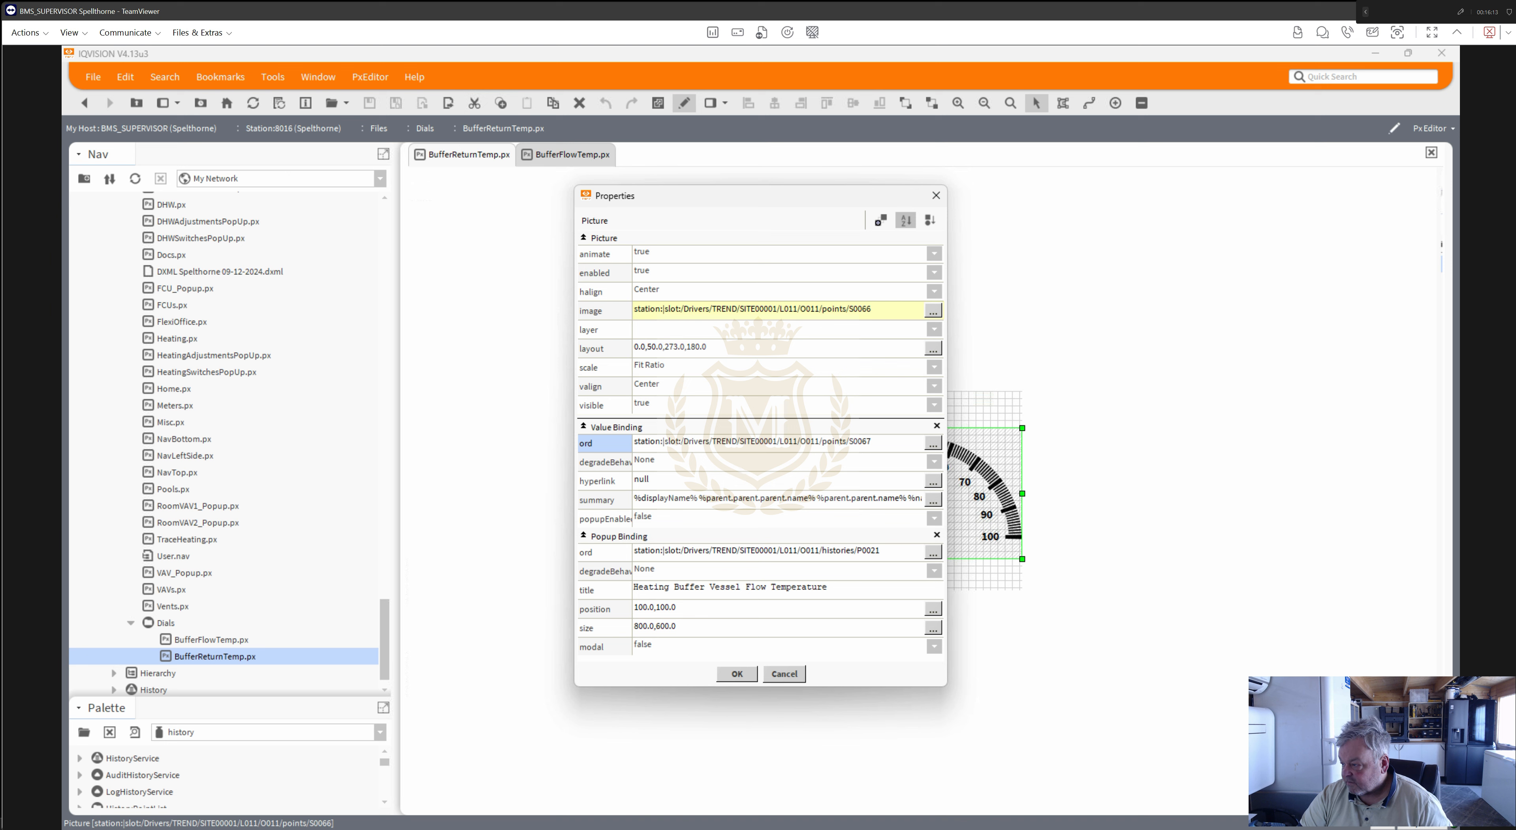
- Set the dial's popup binding title to "Heating Buffer Vessel Return Temperature" and apply the properties
double_click(756, 587)
text(Retuen)
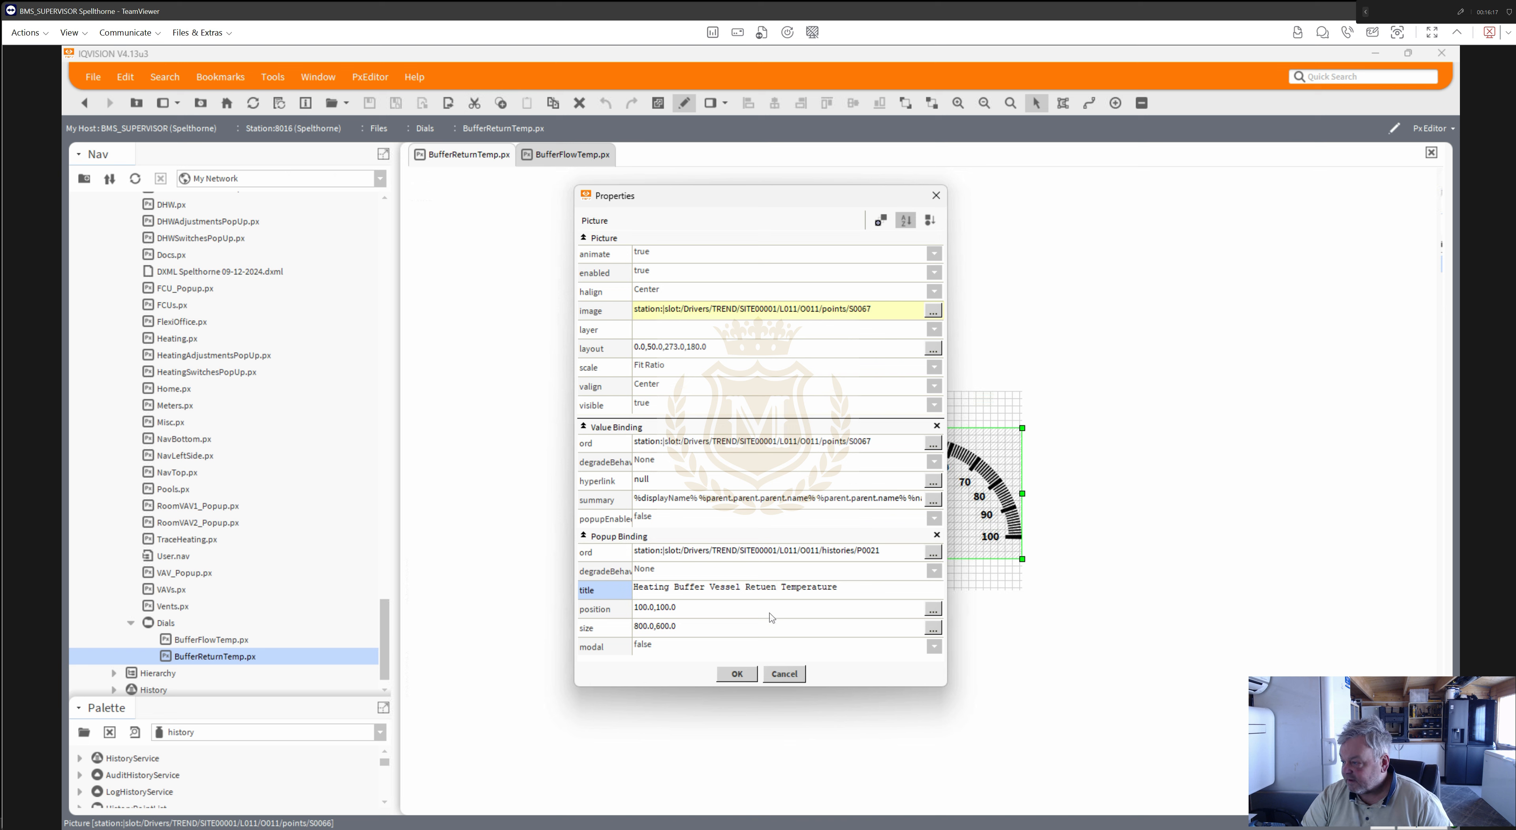
key(BackSpace)
key(BackSpace)
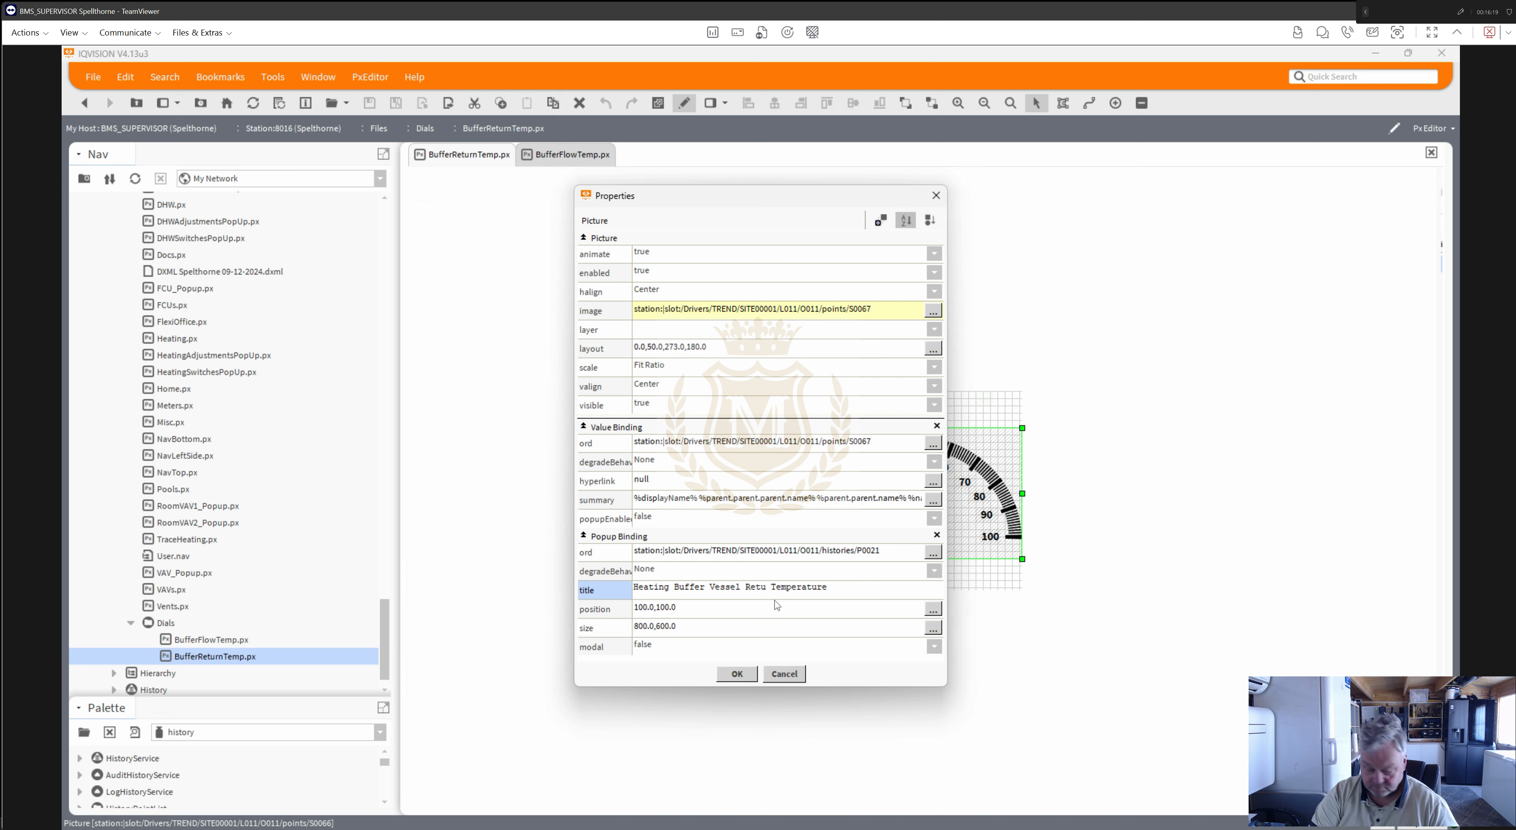
text(rn)
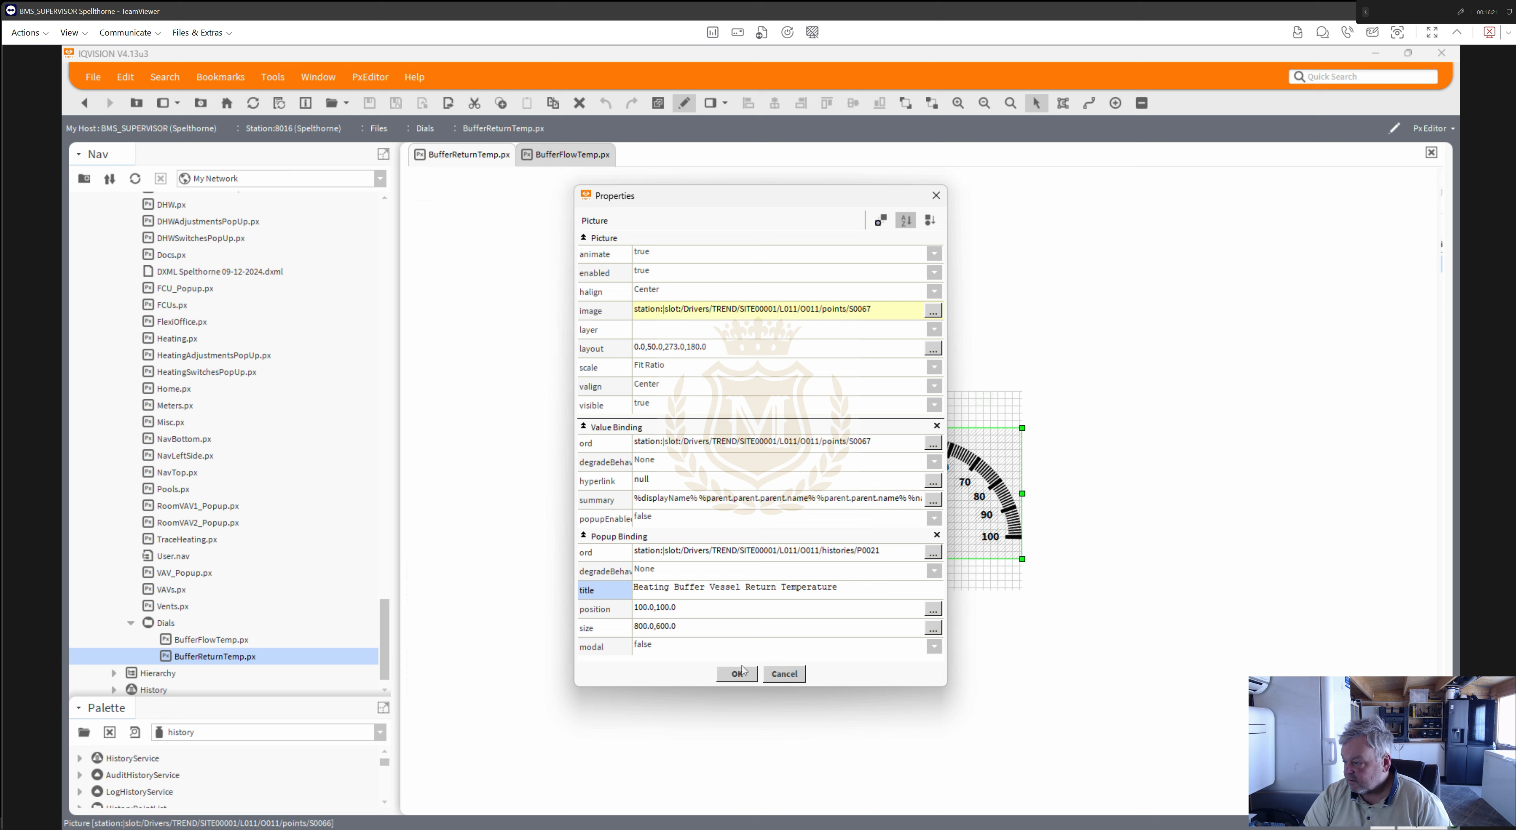
click(739, 675)
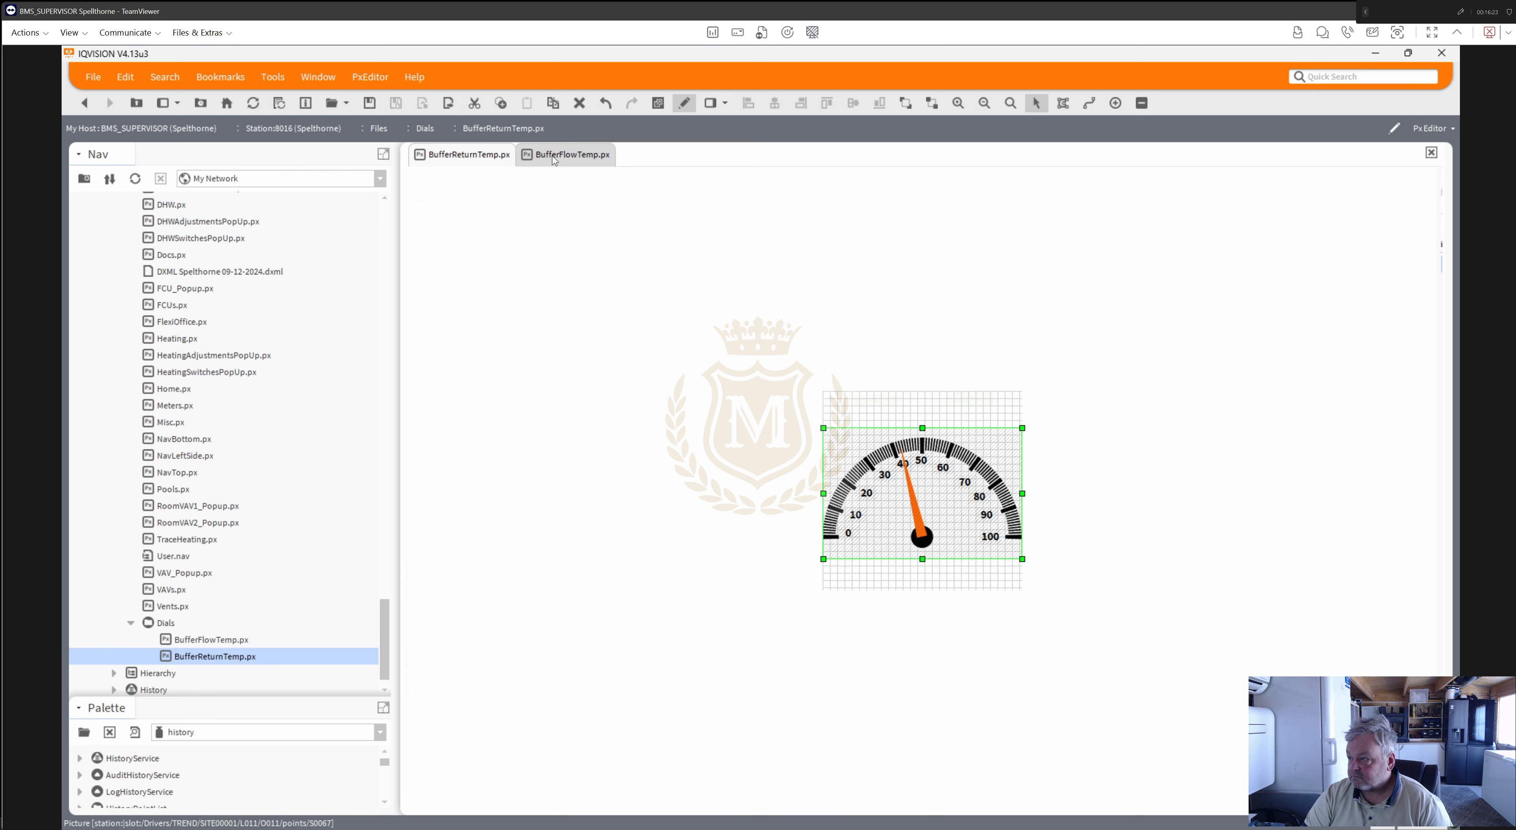
- Reopen Home.px for editing in place of BufferFlowTemp.px and examine the popup binding ord of the Heating Buffer Vessl Rtn Temp value
click(567, 155)
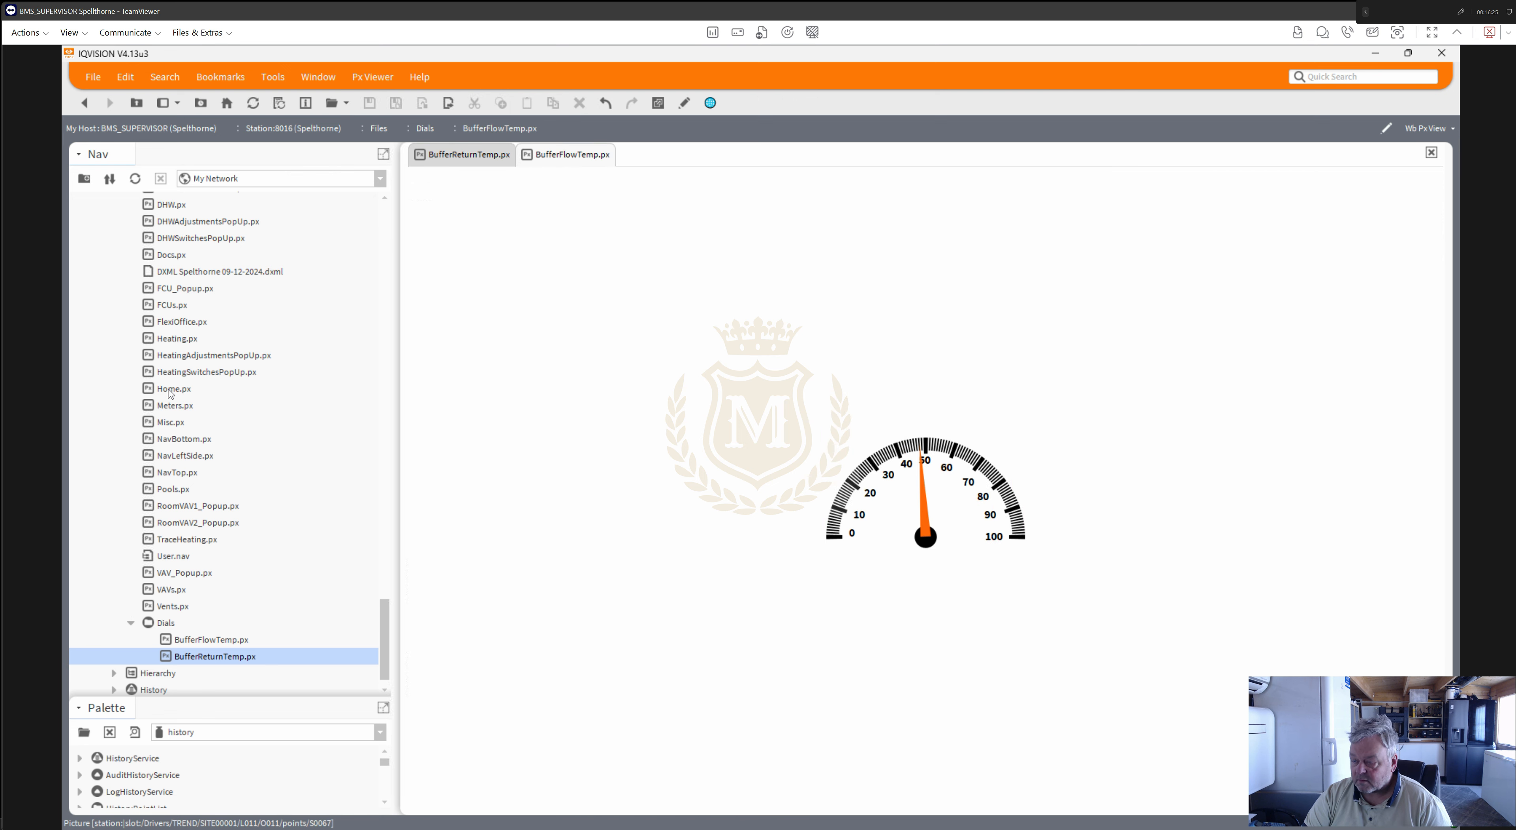
double_click(172, 390)
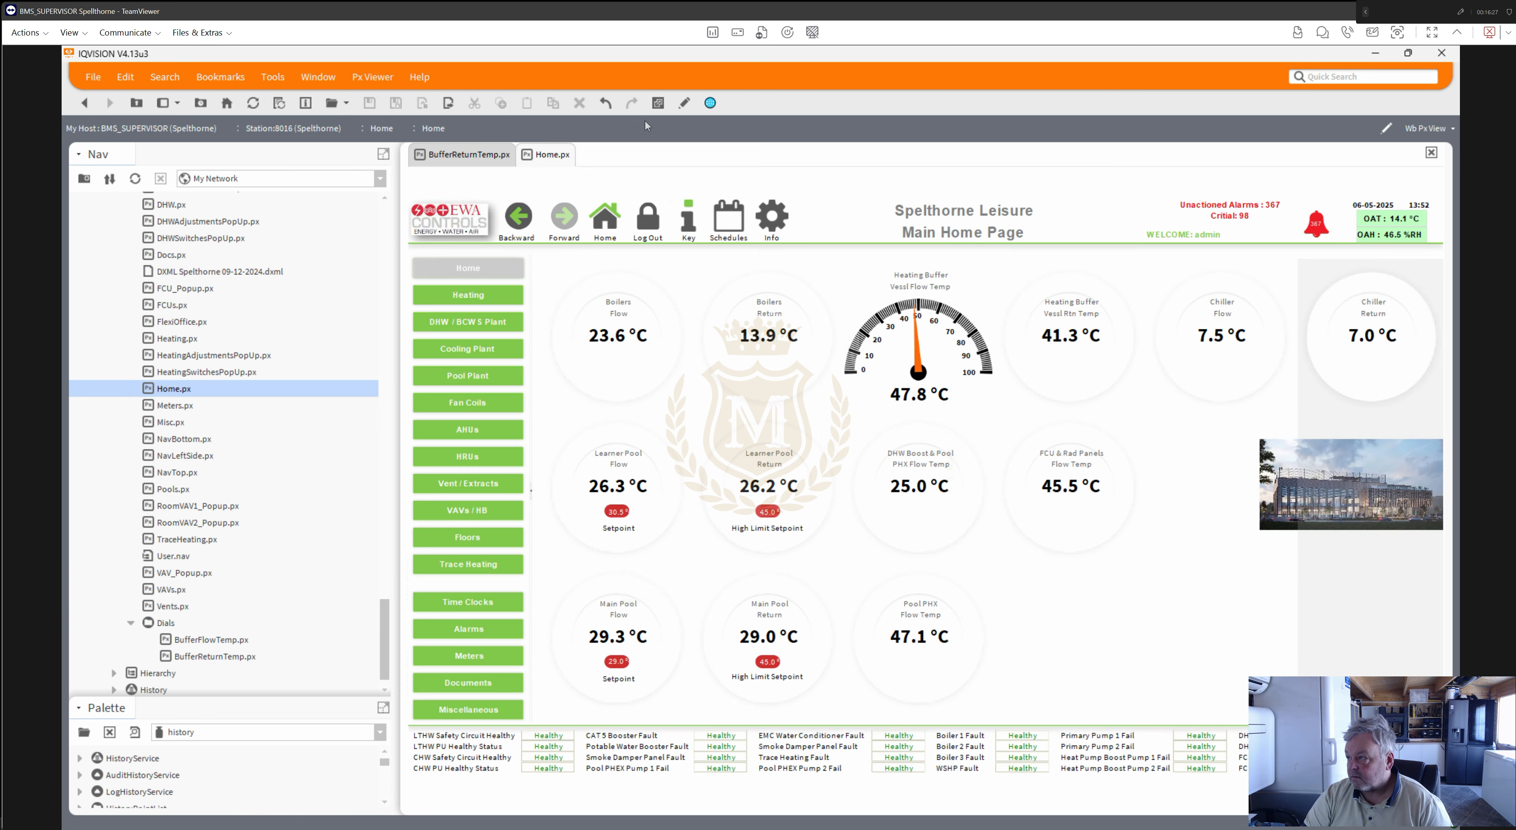
click(684, 103)
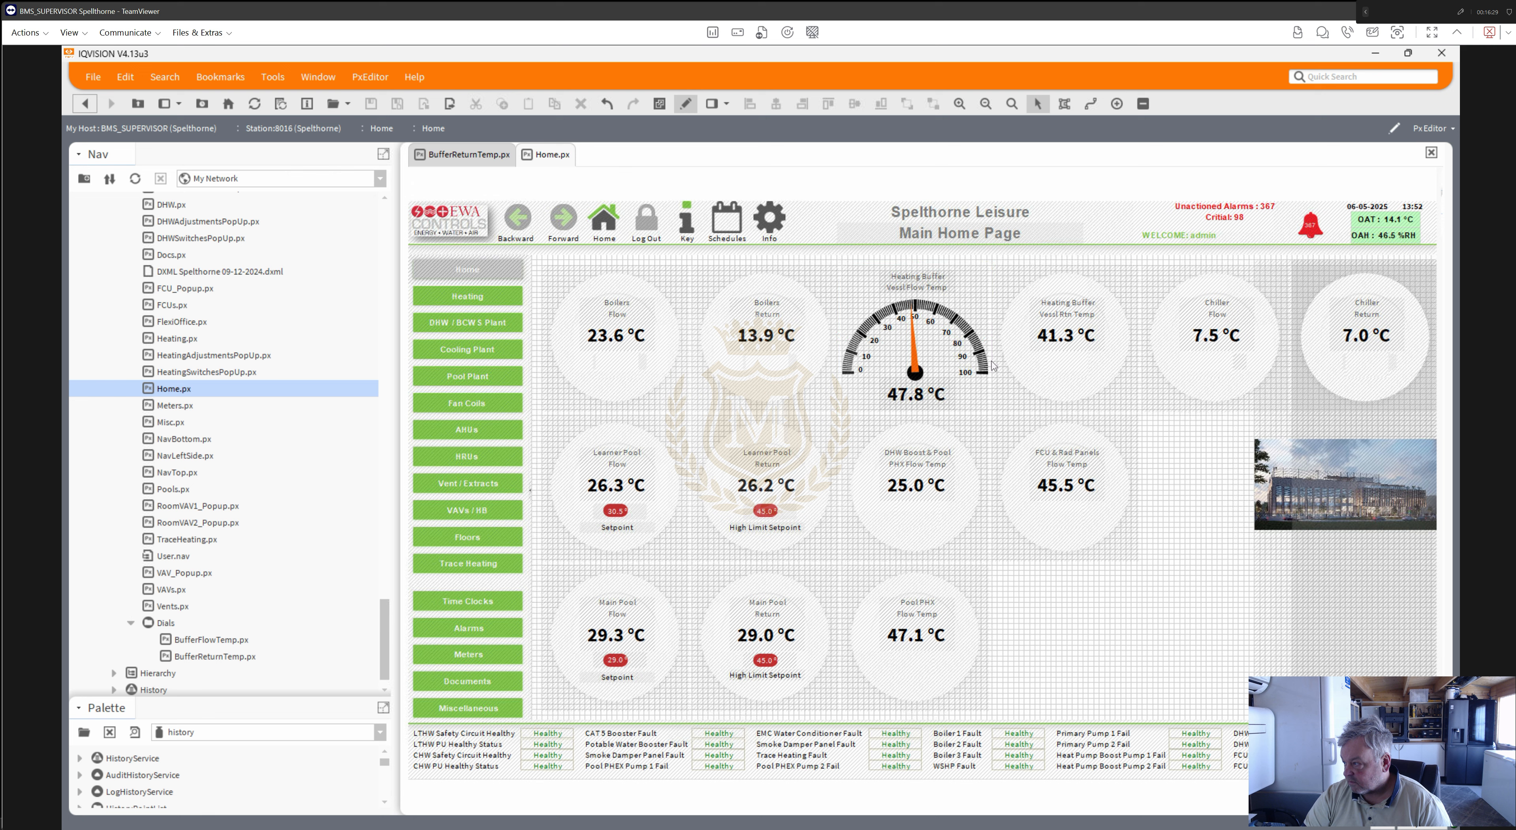
double_click(1061, 342)
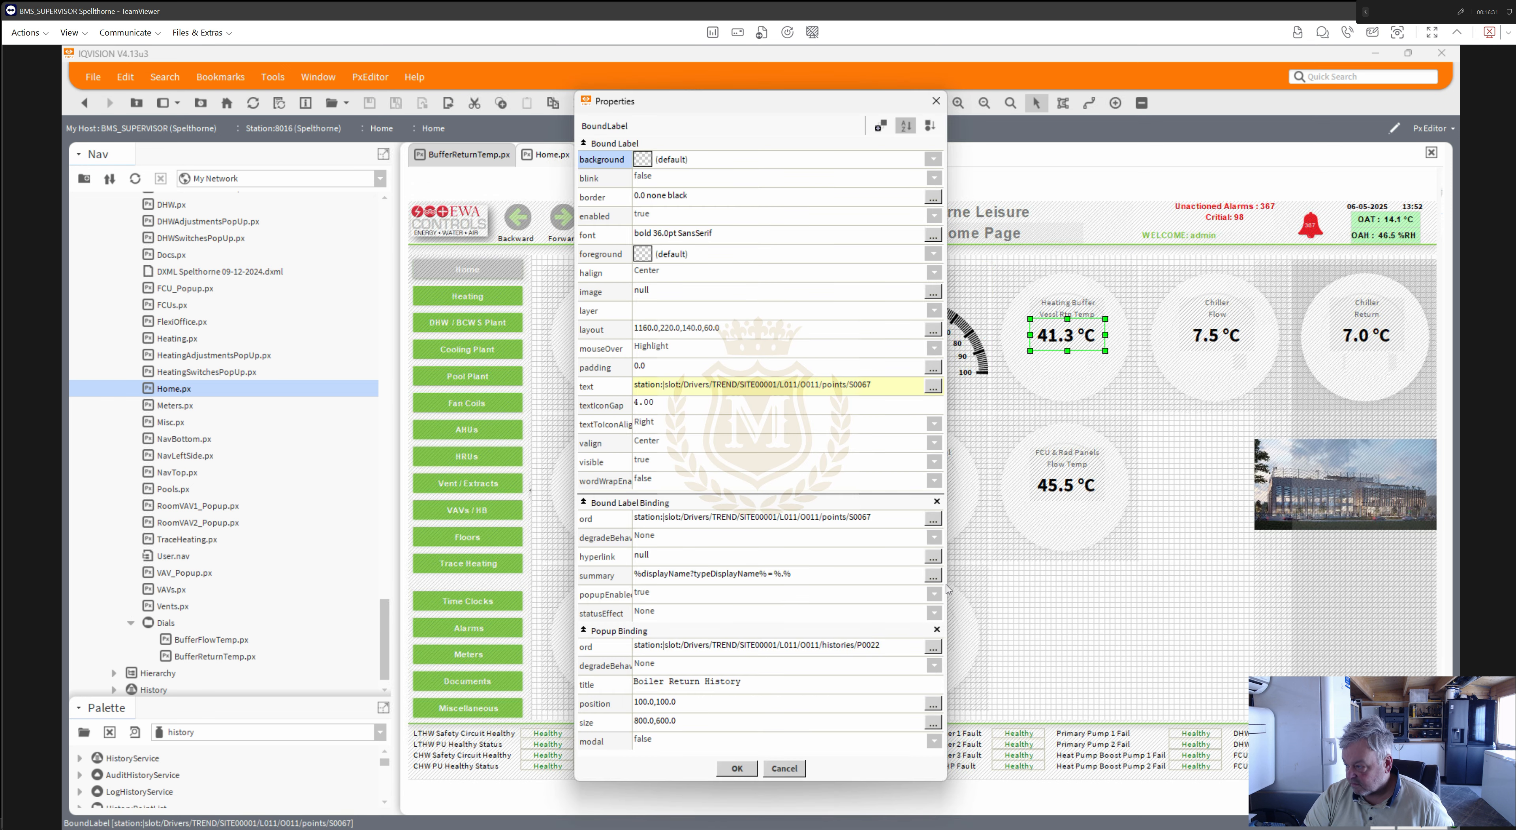
double_click(901, 648)
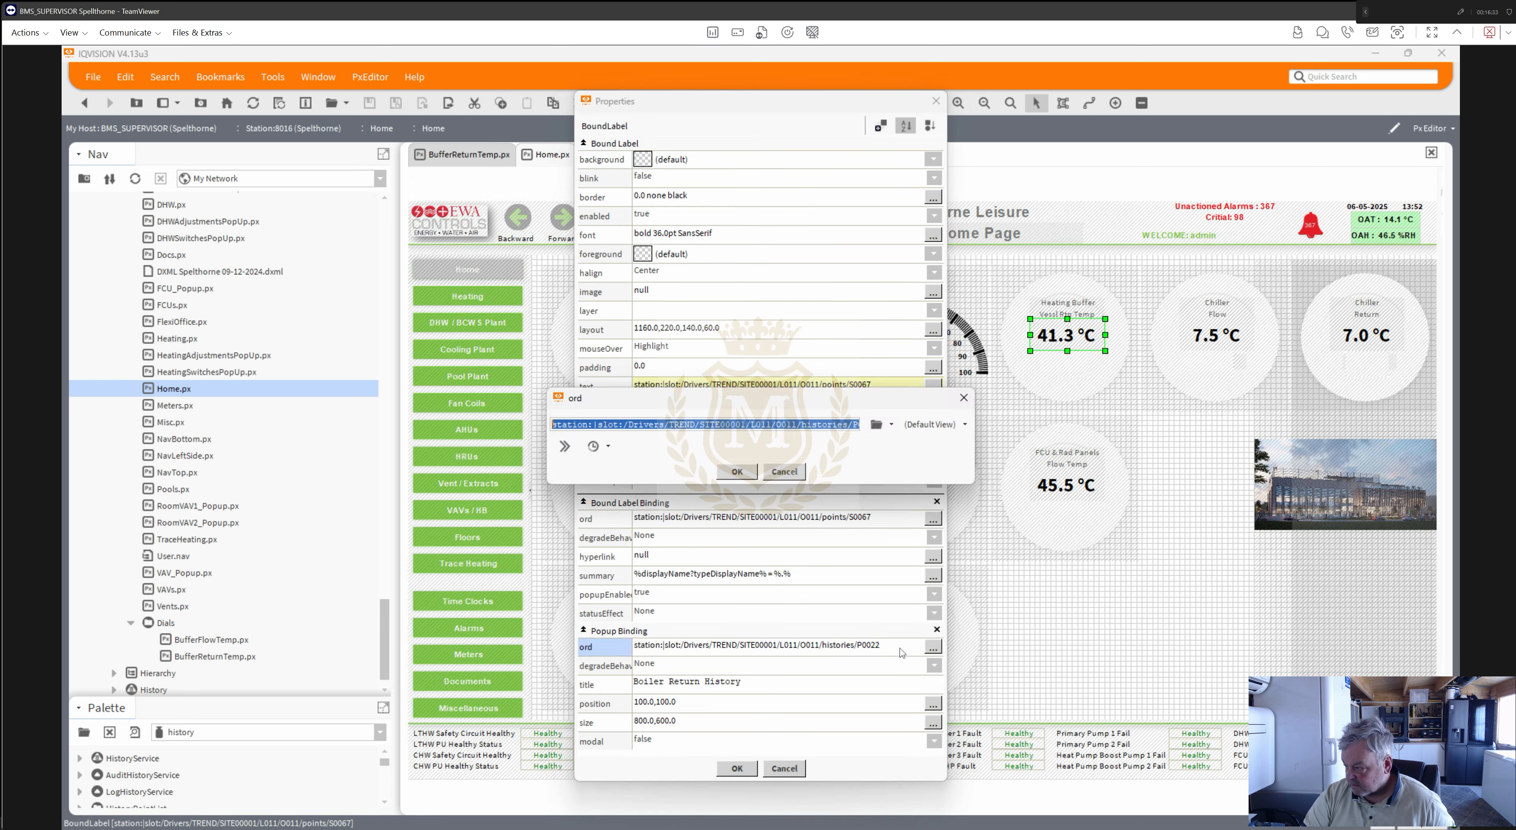
click(737, 471)
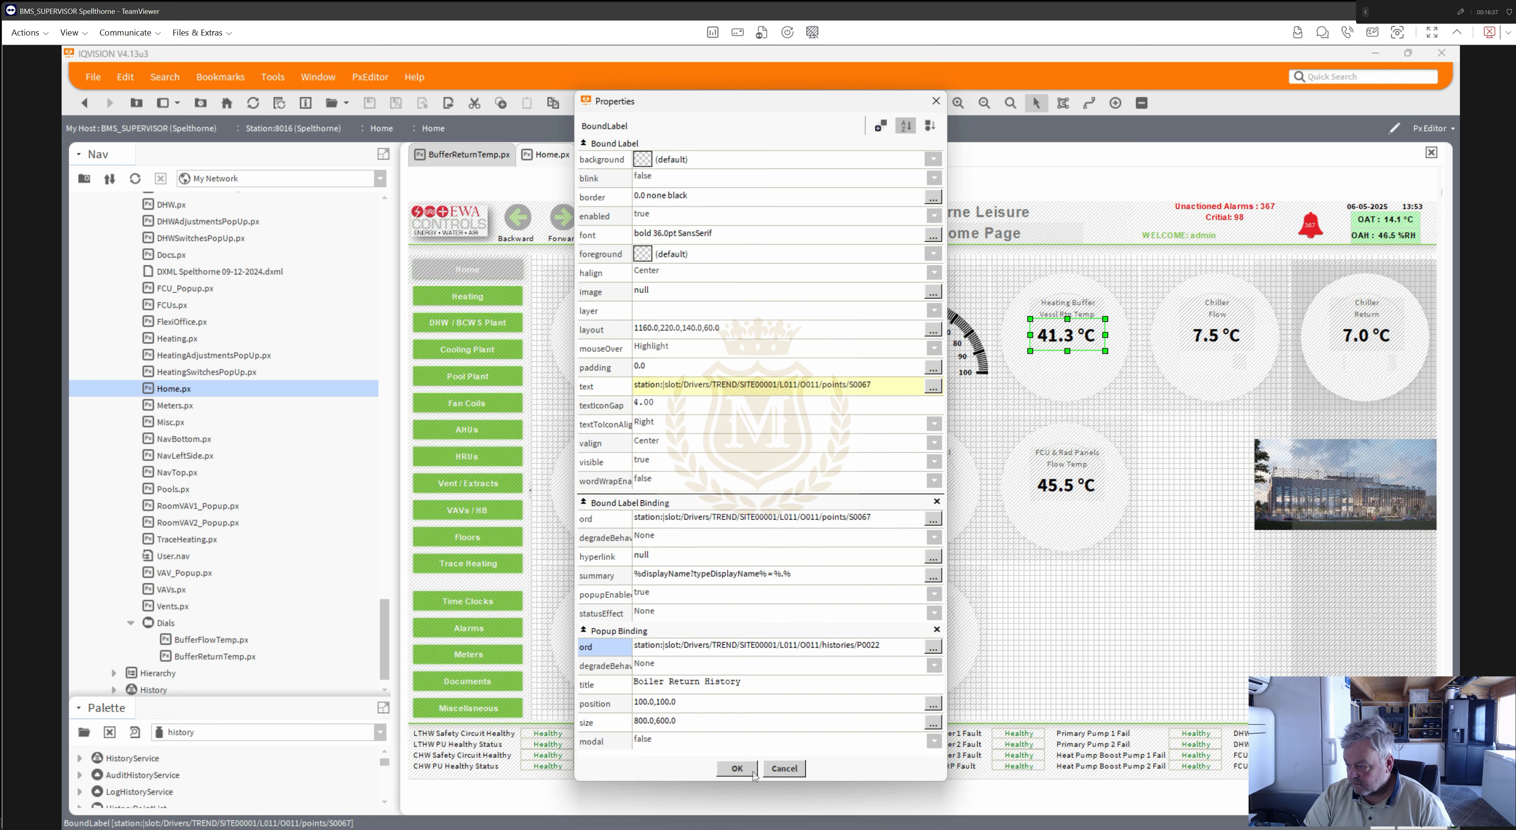
click(737, 769)
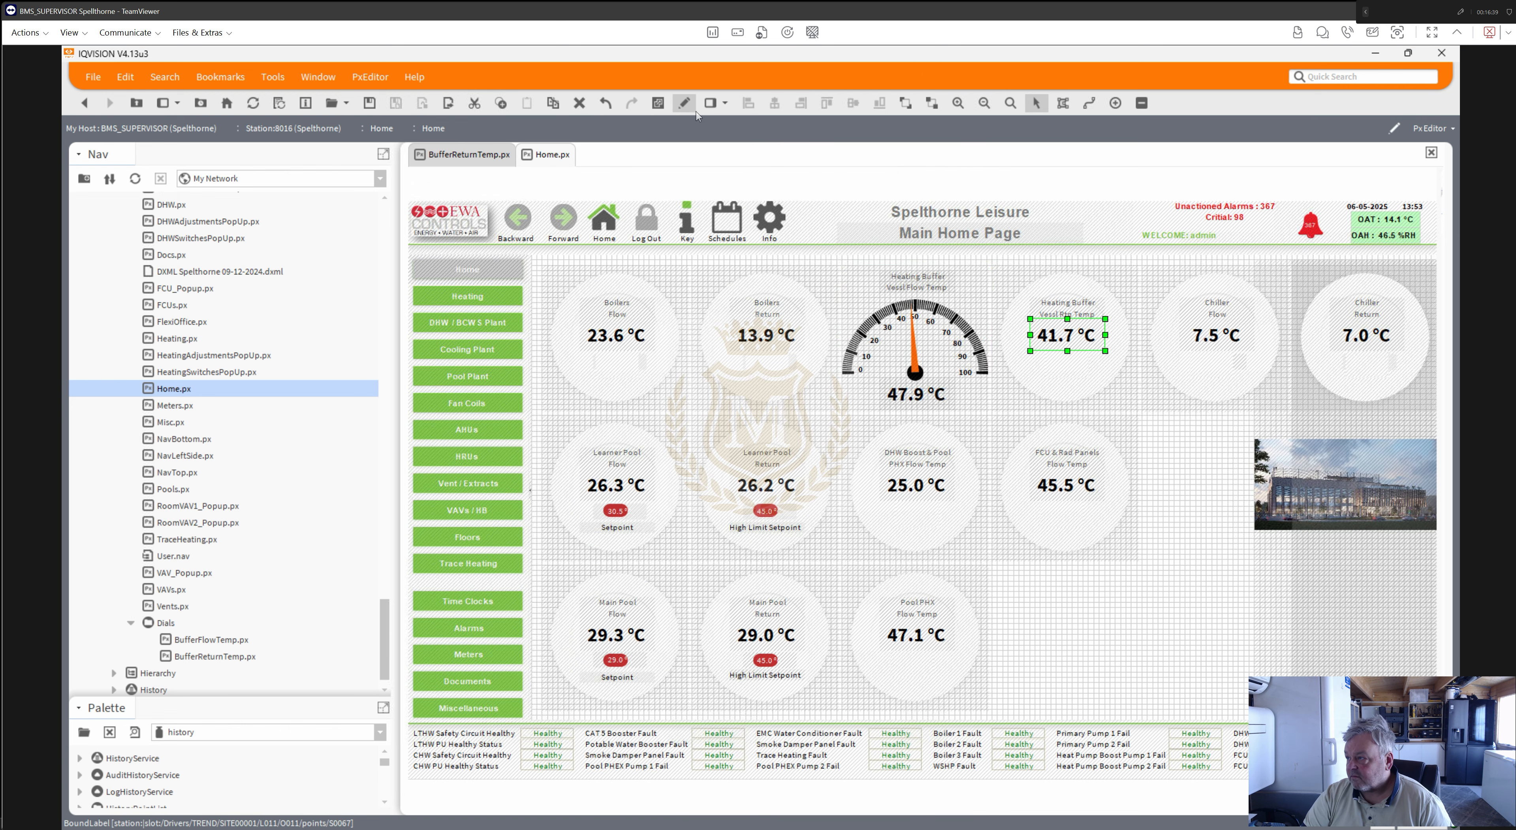
- Leave edit mode on Home.px and check which history popup the Heating Buffer Vessl Rtn Temp value opens
click(684, 104)
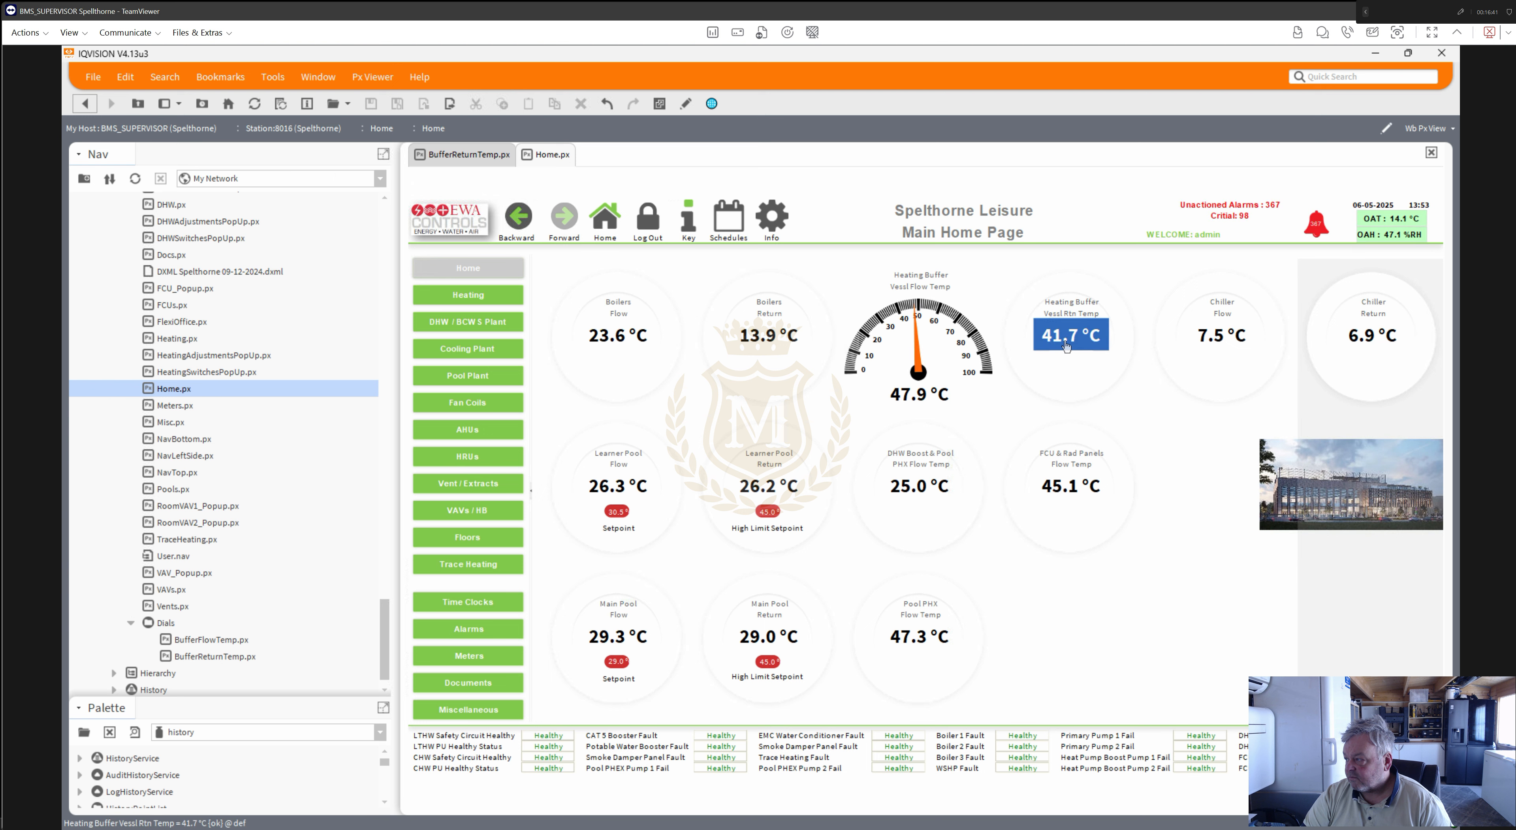
click(1067, 346)
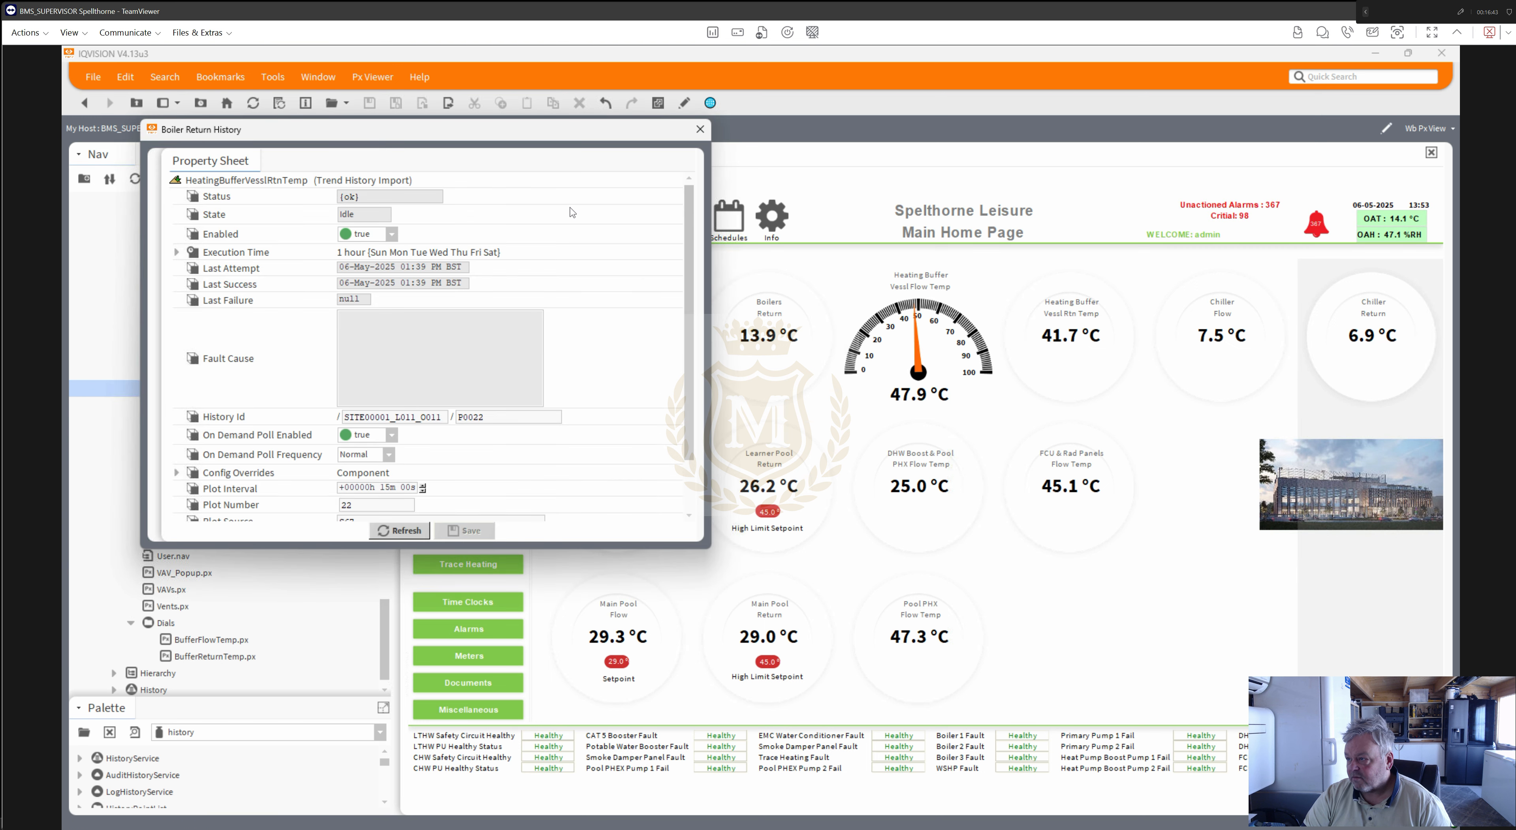
click(699, 129)
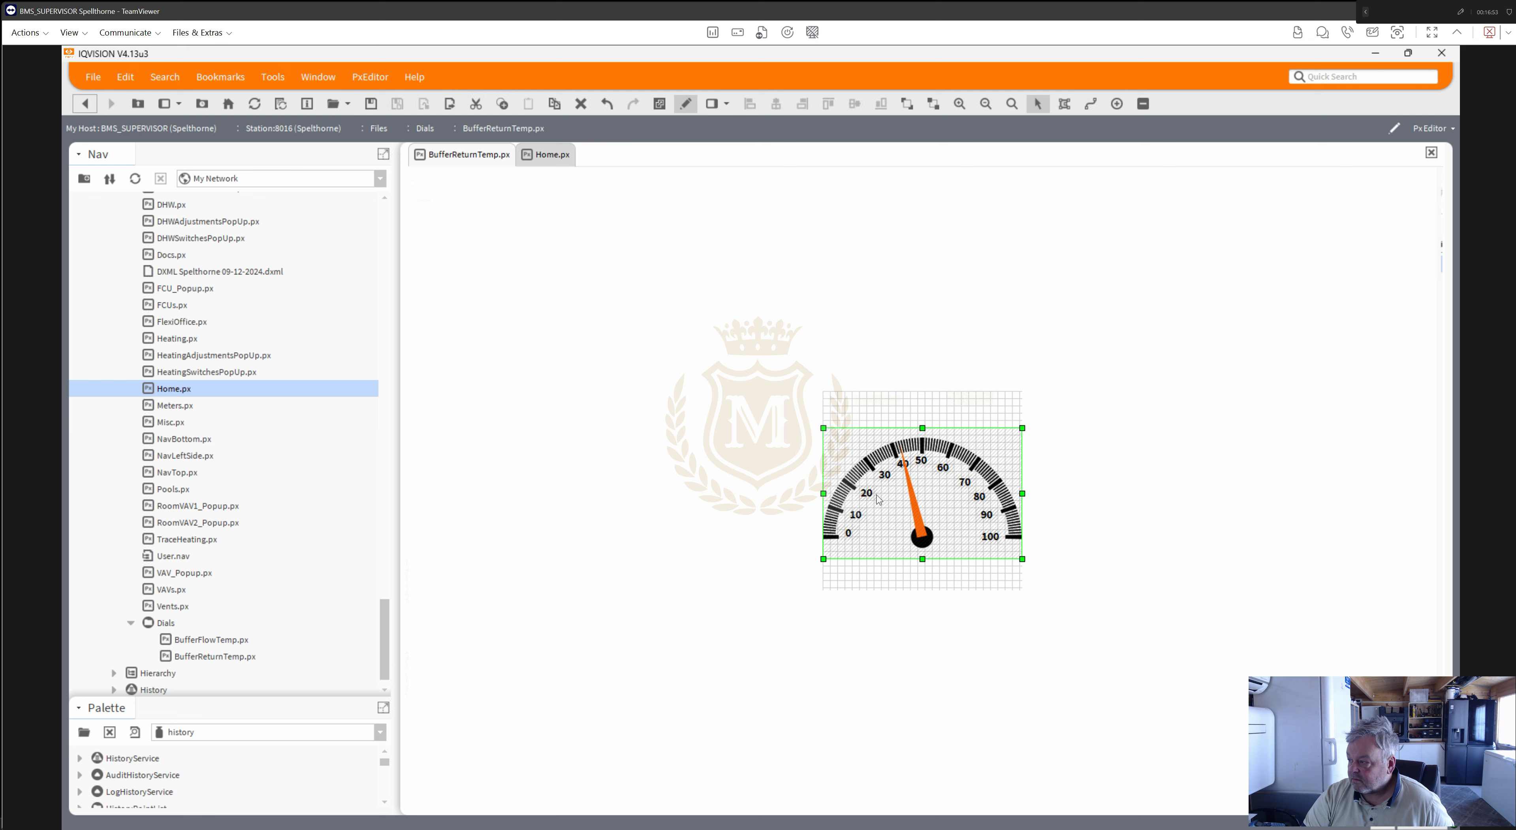
- In BufferReturnTemp.px, change the dial's popup binding ord to station:|slot:/Drivers/TREND/SITE00001/L011/O011/histories/P0022
double_click(883, 548)
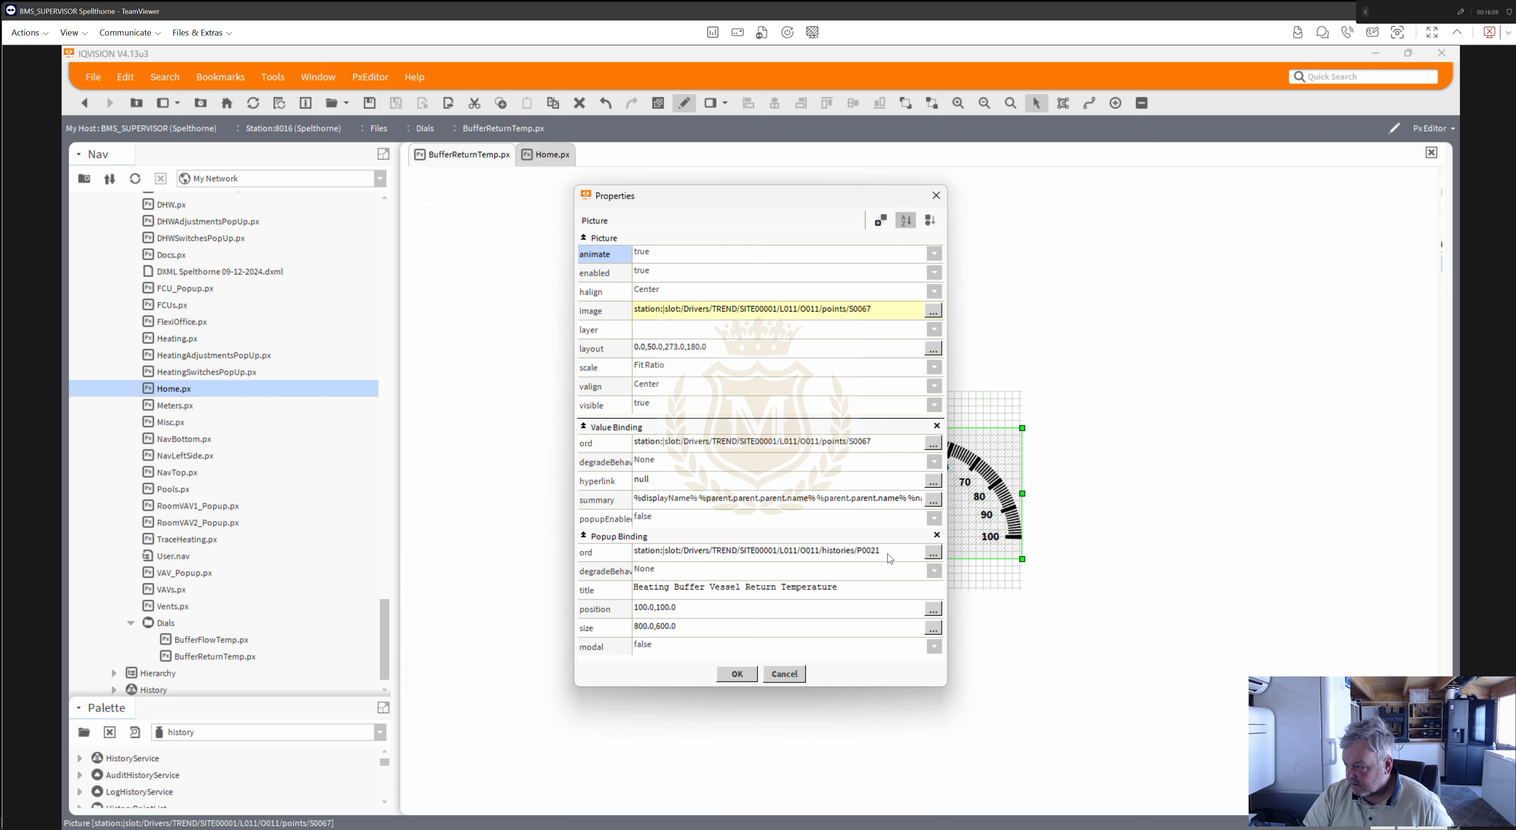
double_click(889, 558)
key(End)
key(BackSpace)
text(2)
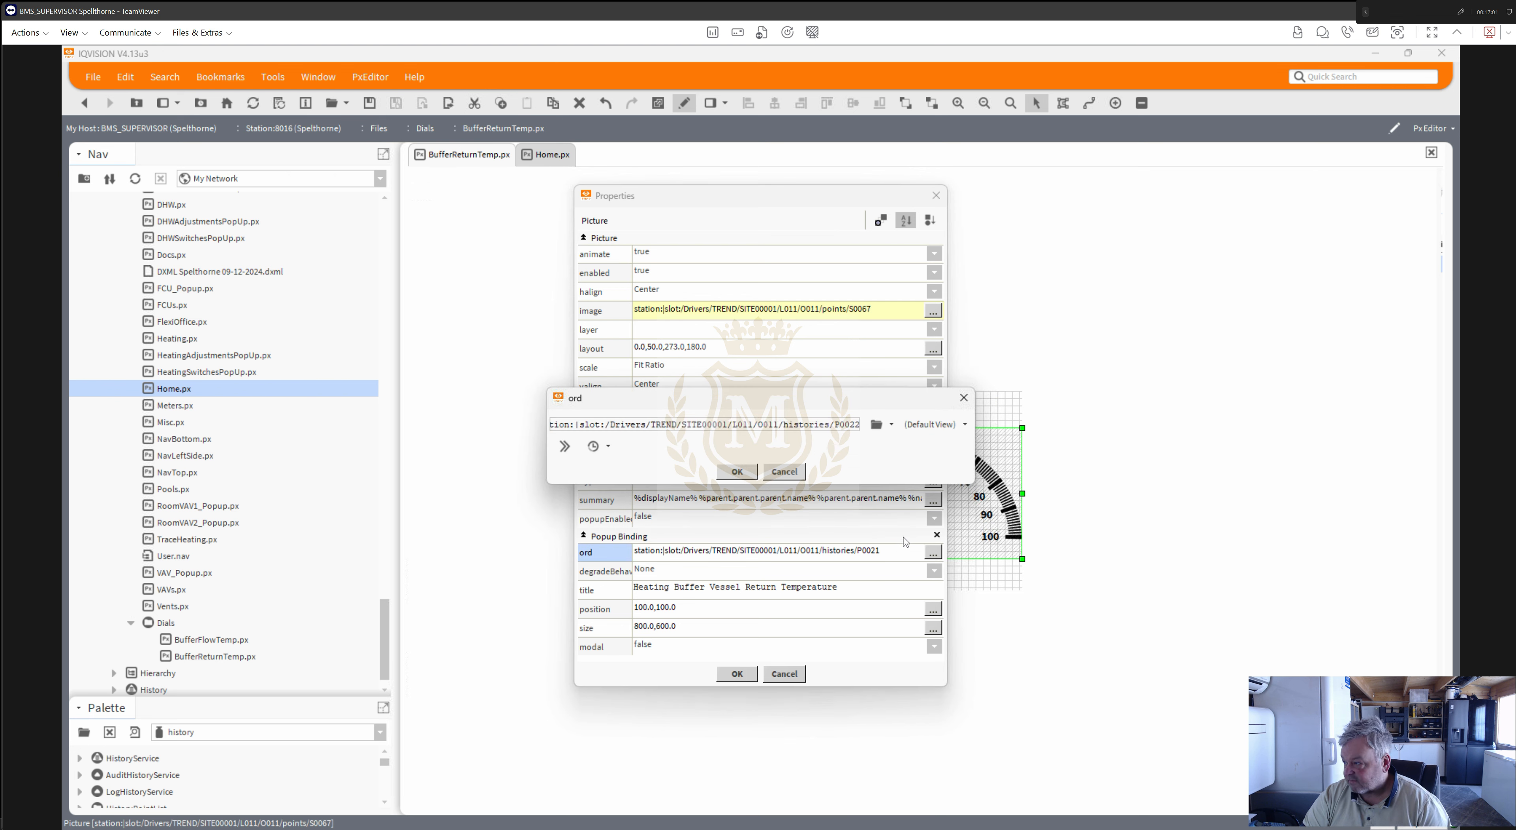
click(931, 425)
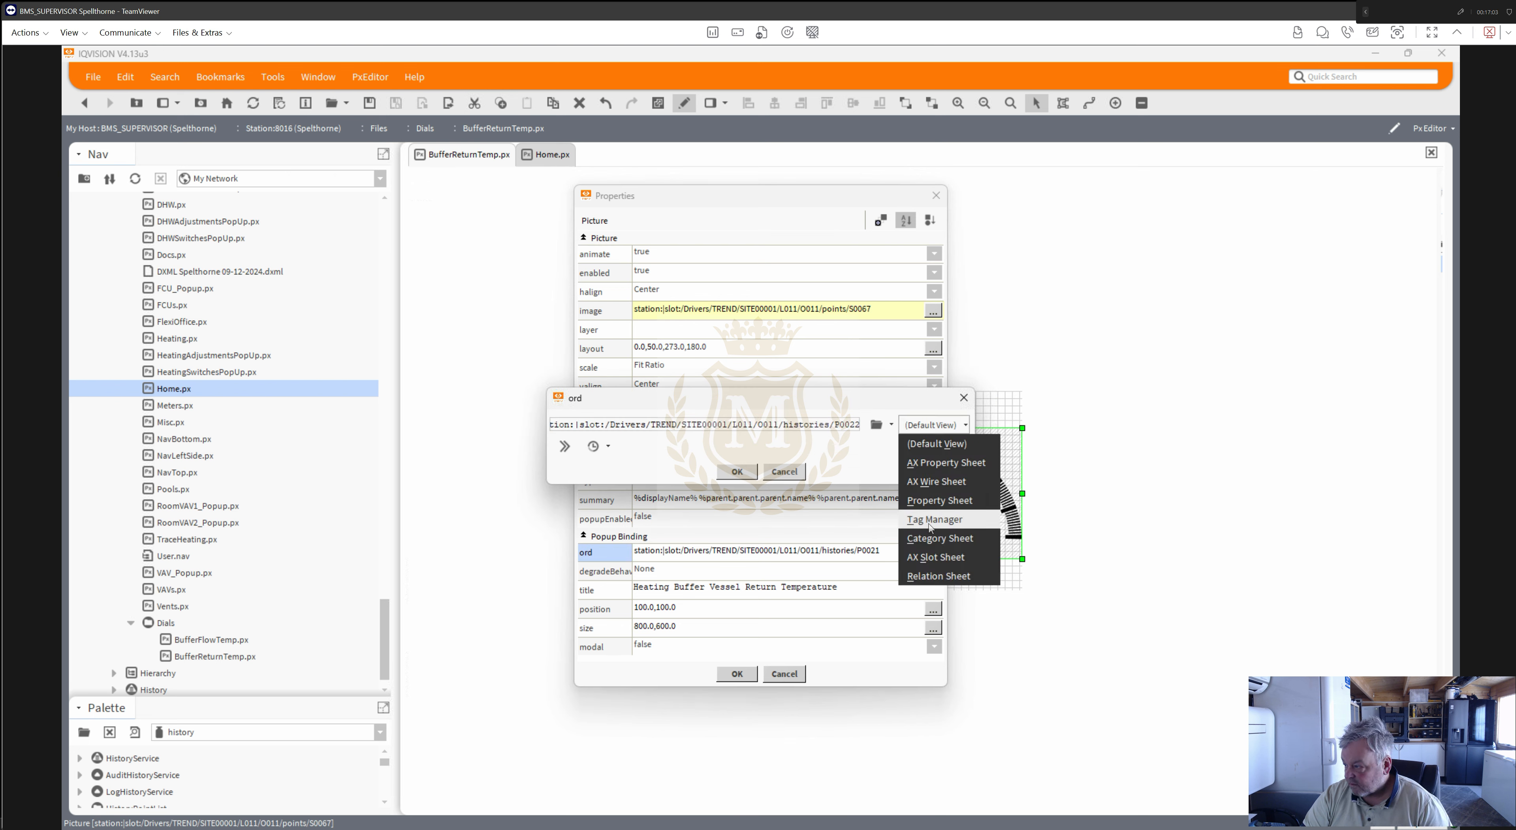
click(743, 473)
click(743, 474)
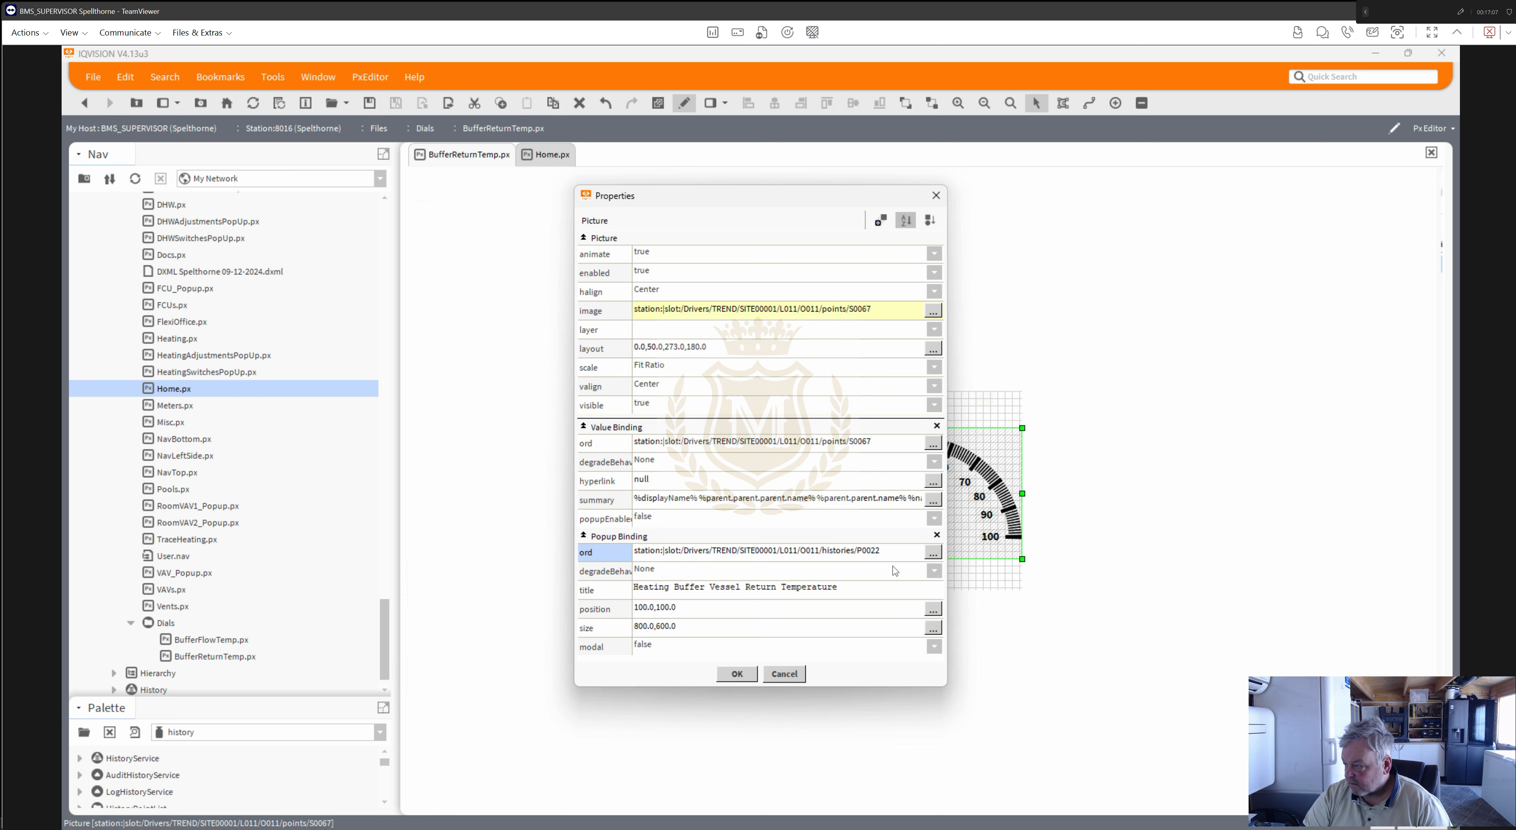
- Choose the HeatingBufferVesslRtnTemp history for the dial's popup binding with the History Ord Chooser, using the Default View, and apply the properties
click(934, 555)
click(930, 426)
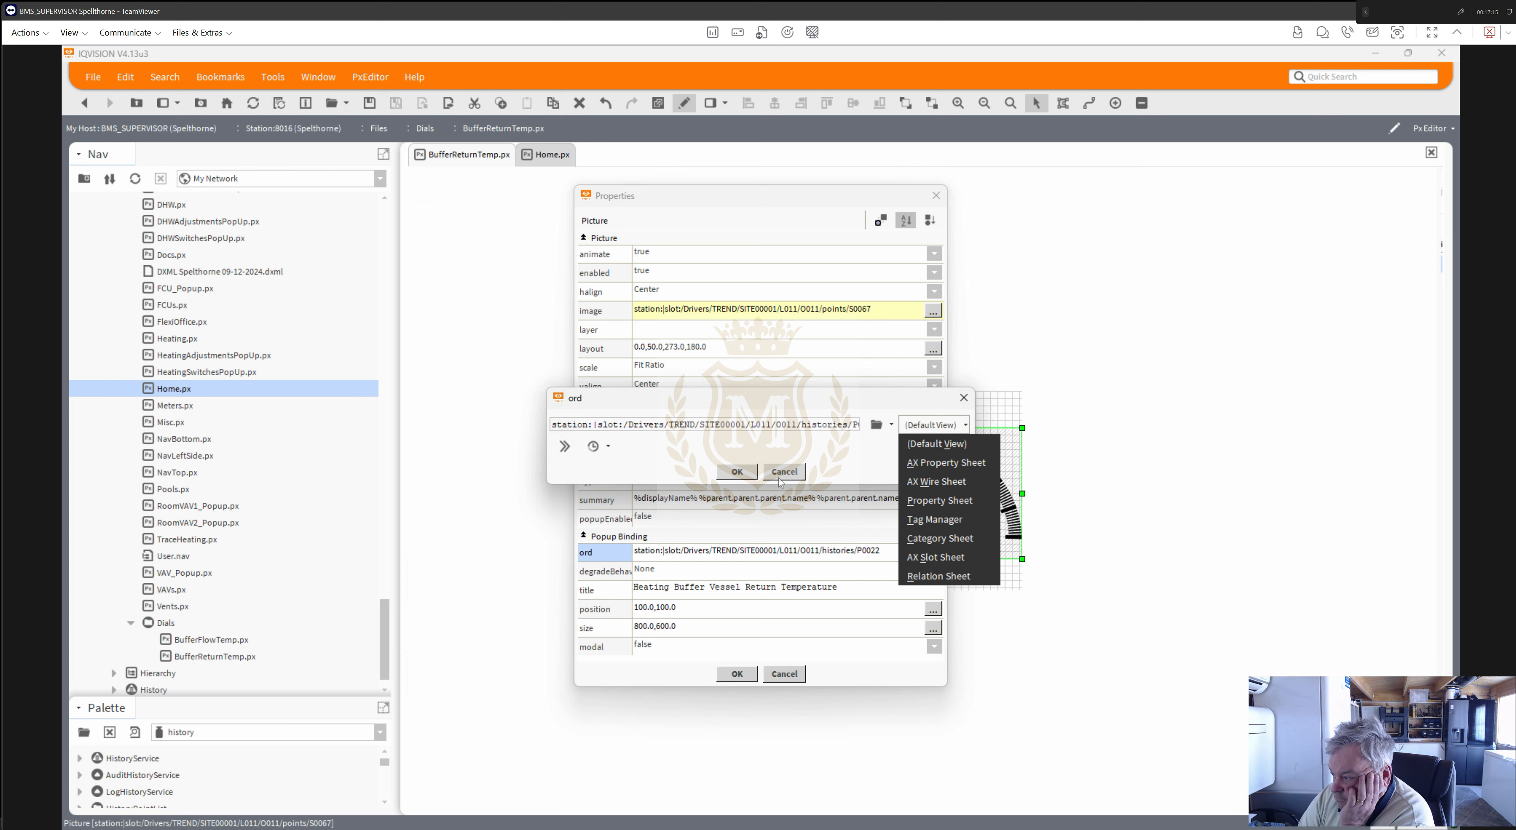
click(892, 425)
click(891, 425)
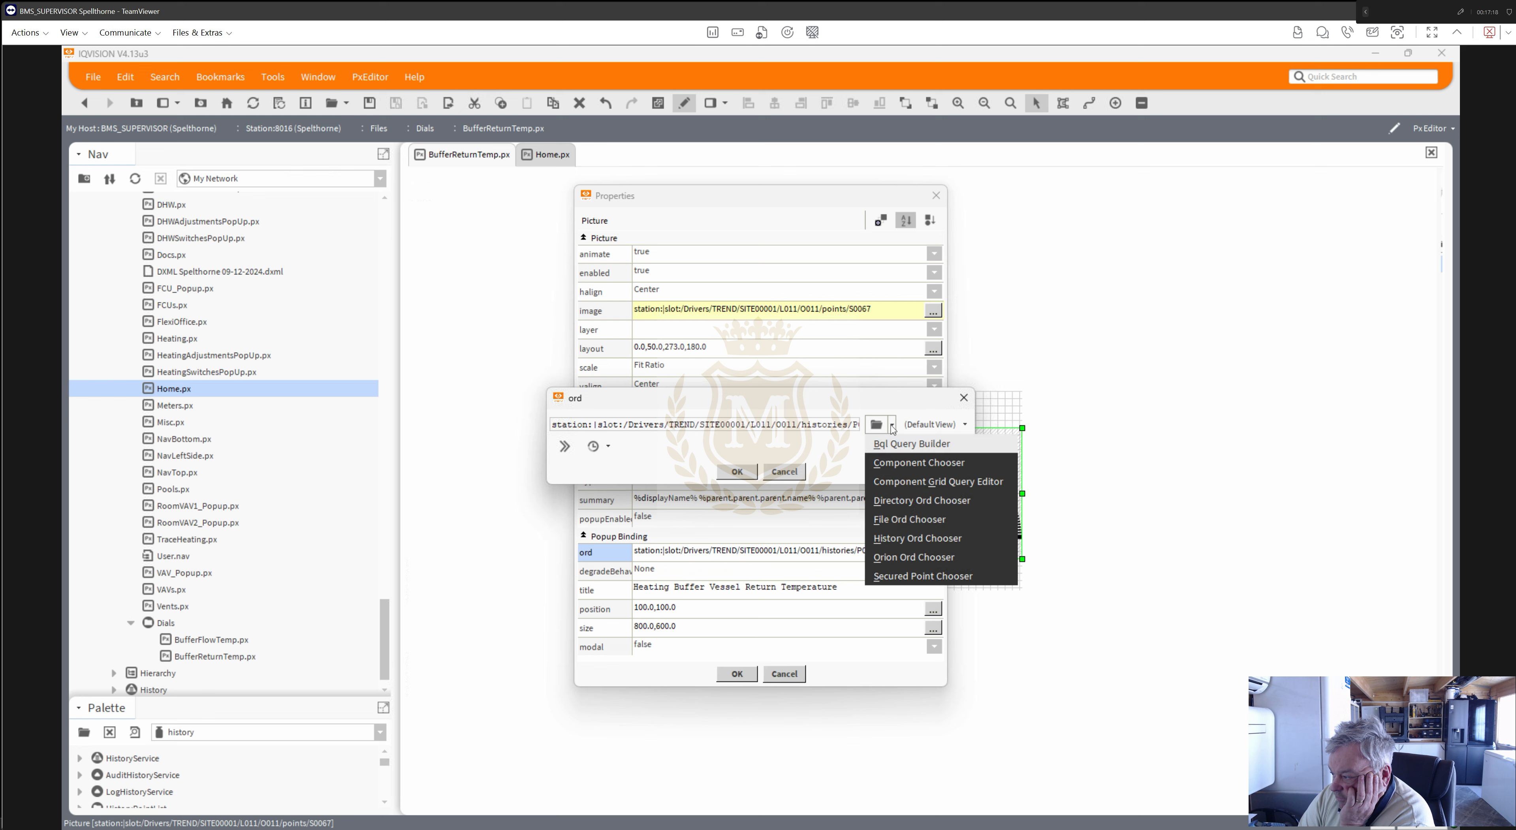
click(903, 541)
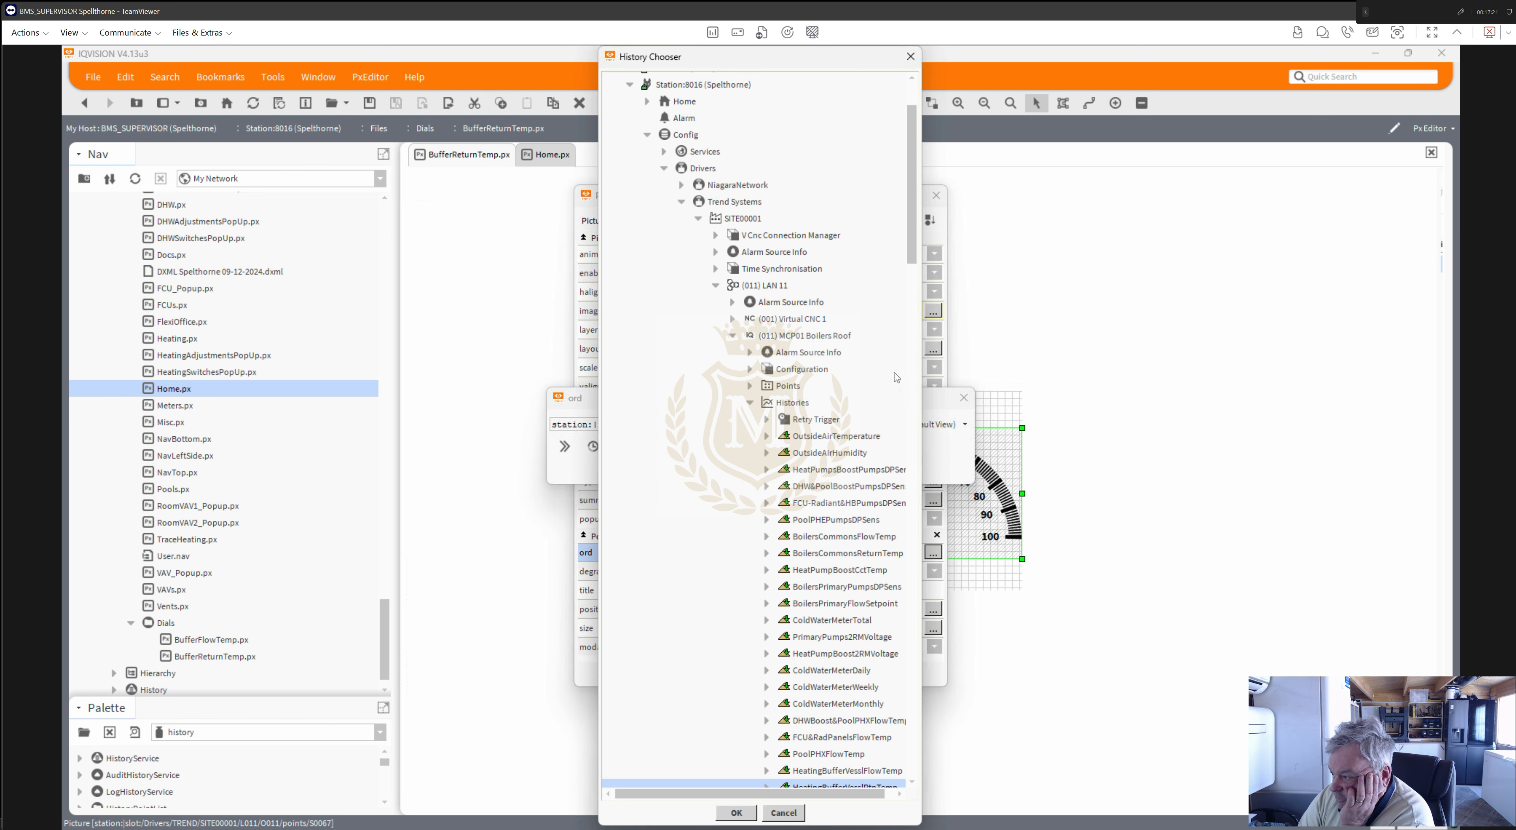
drag(913, 253, 915, 275)
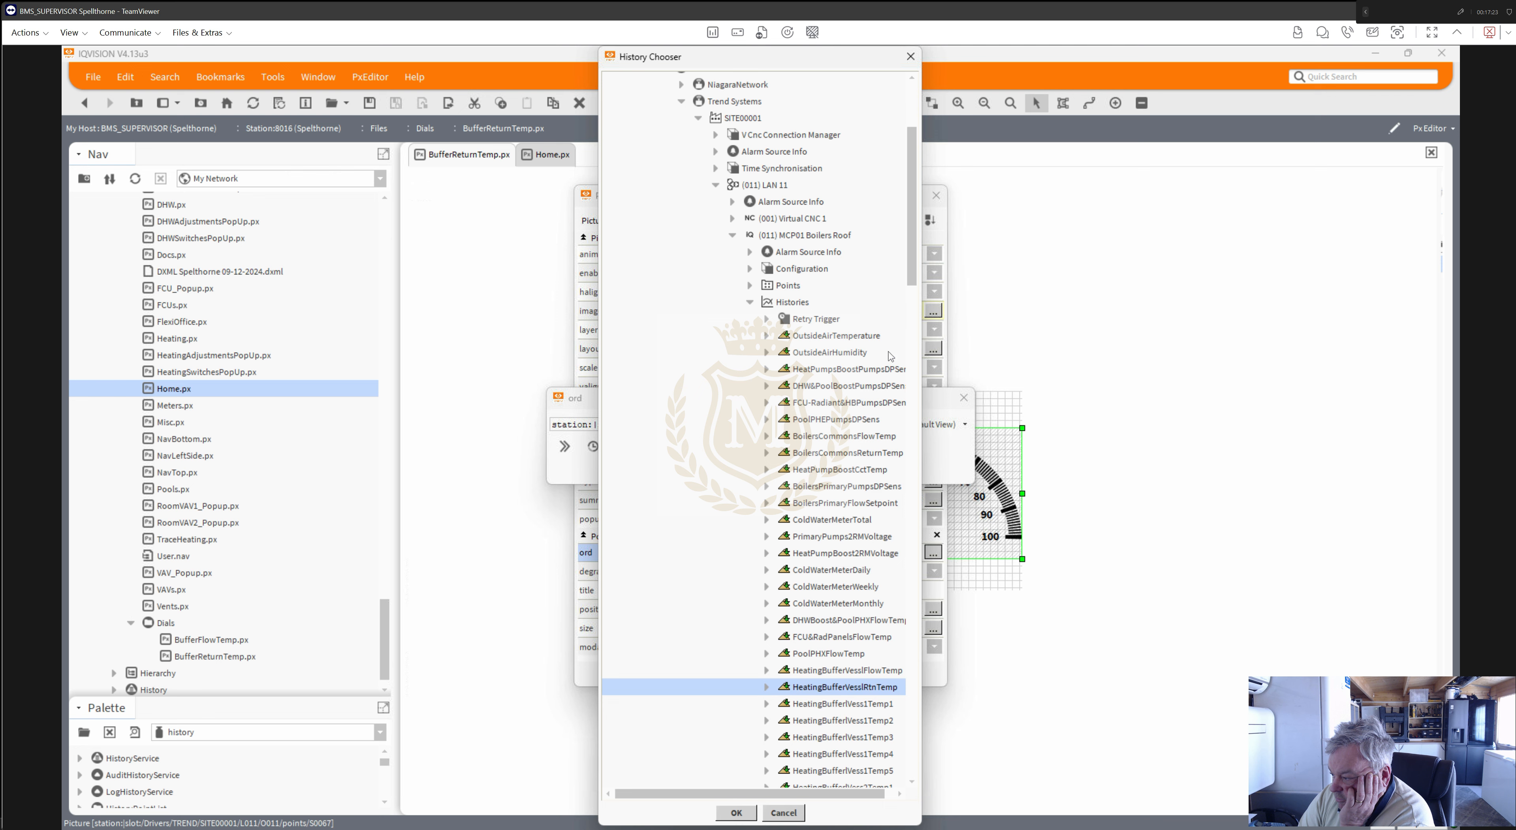
double_click(852, 688)
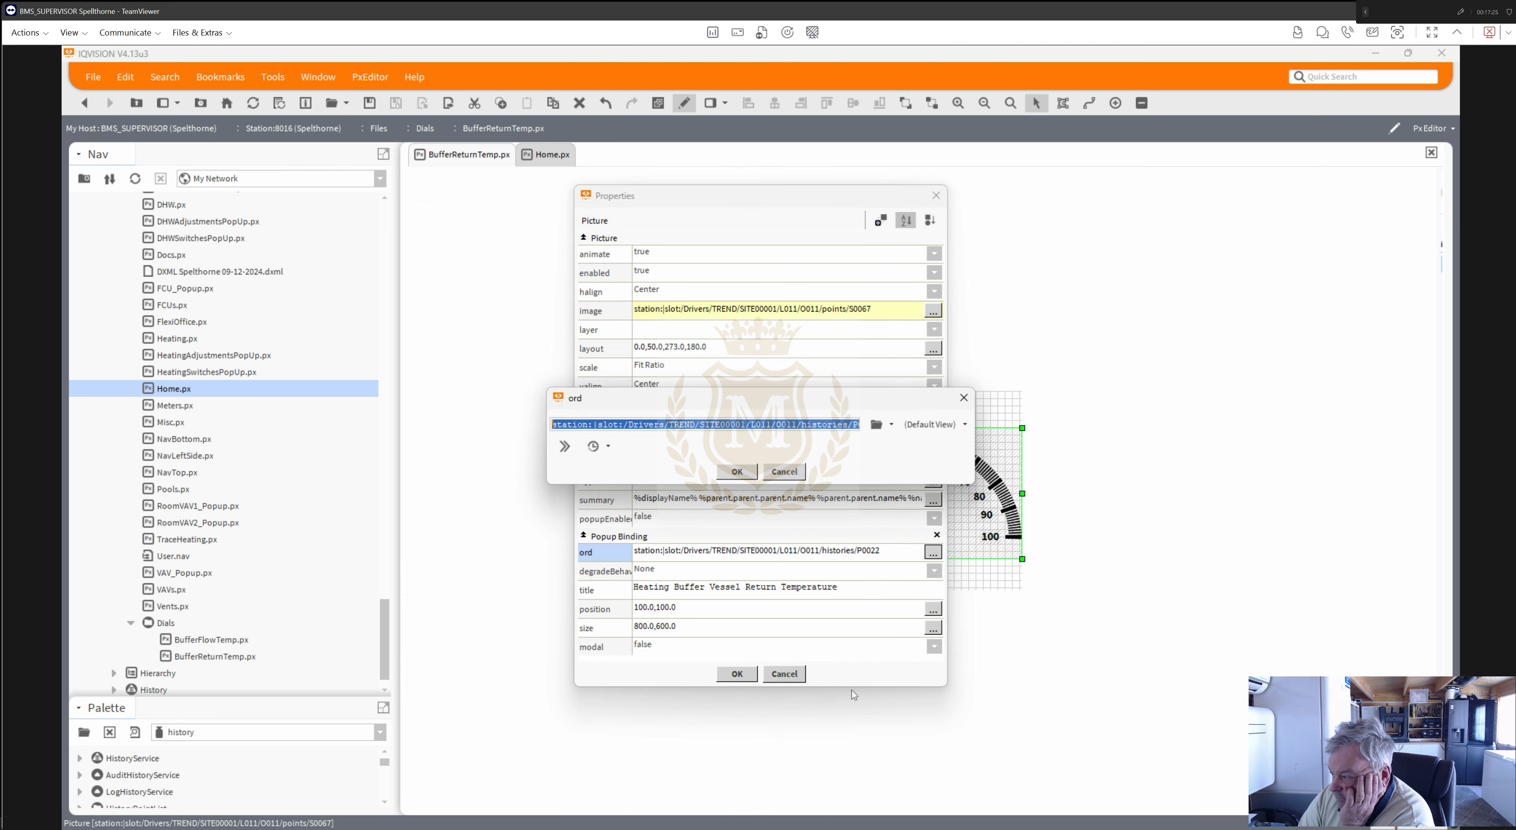
click(922, 430)
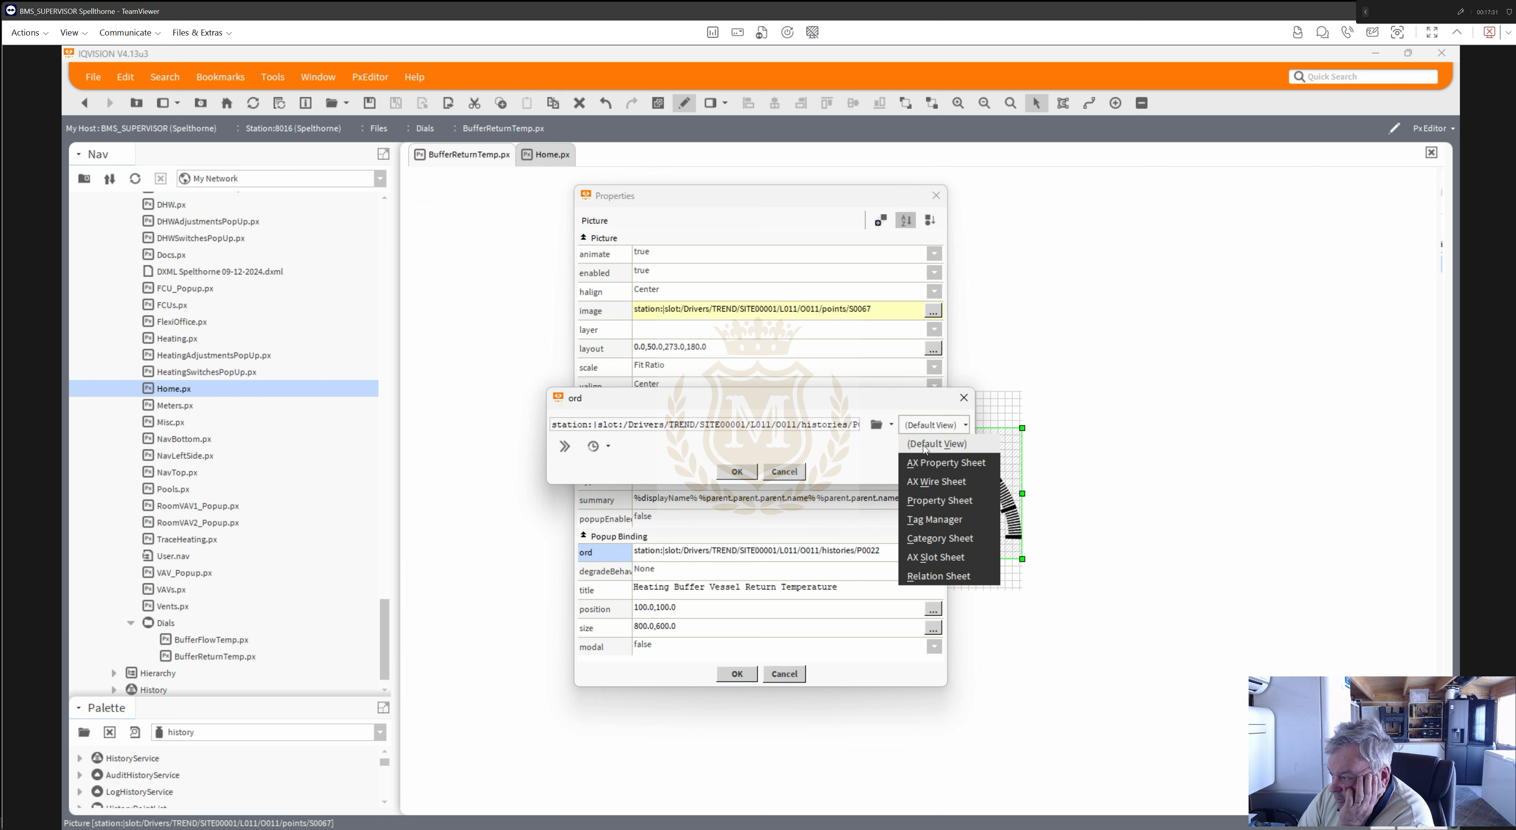
click(936, 445)
click(737, 472)
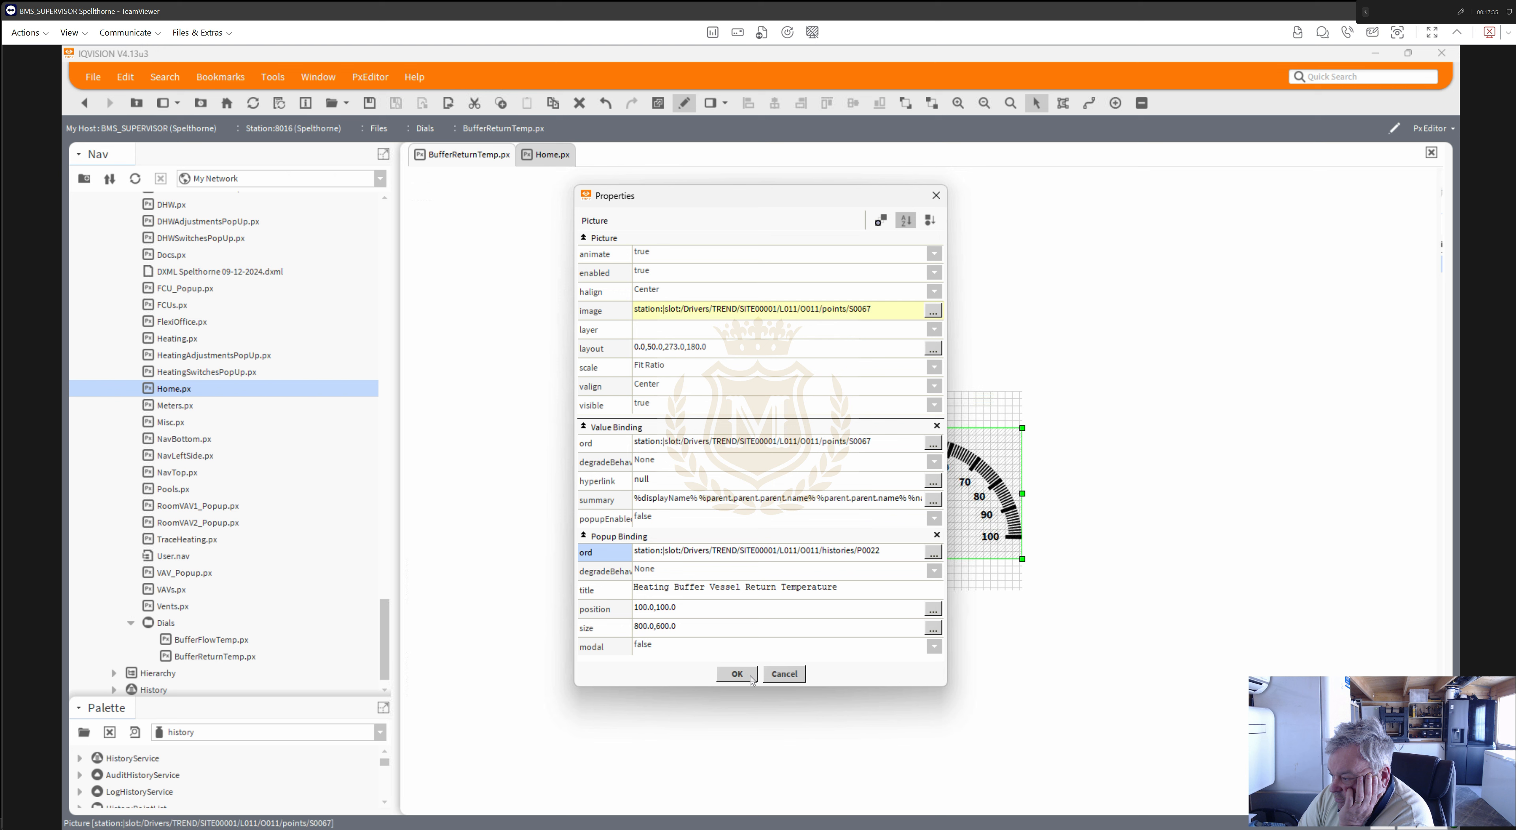
click(737, 674)
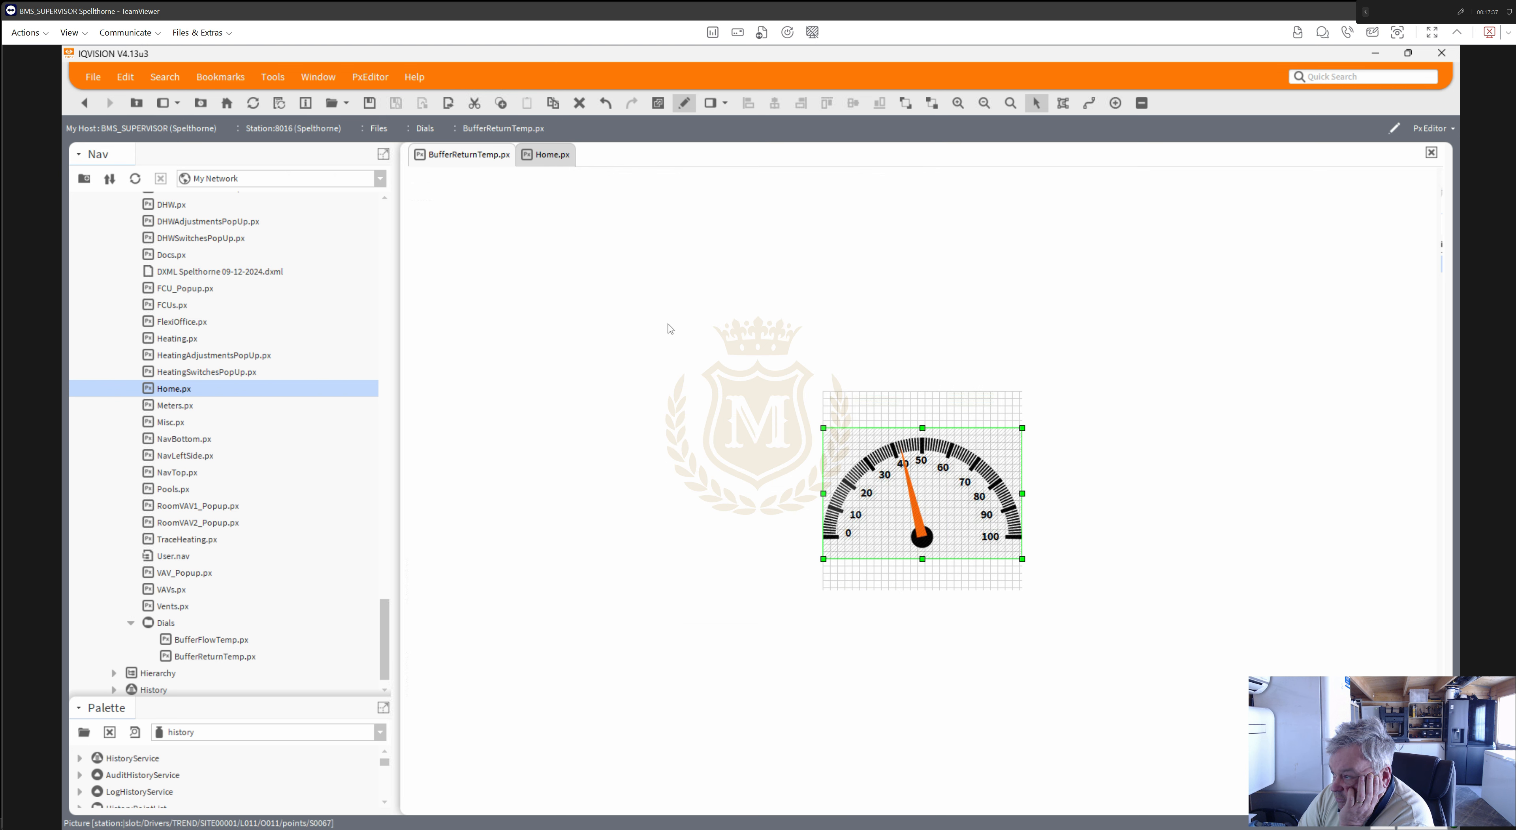
- Leave edit mode on BufferReturnTemp.px, open the dial's popup and examine the history property sheet
click(686, 104)
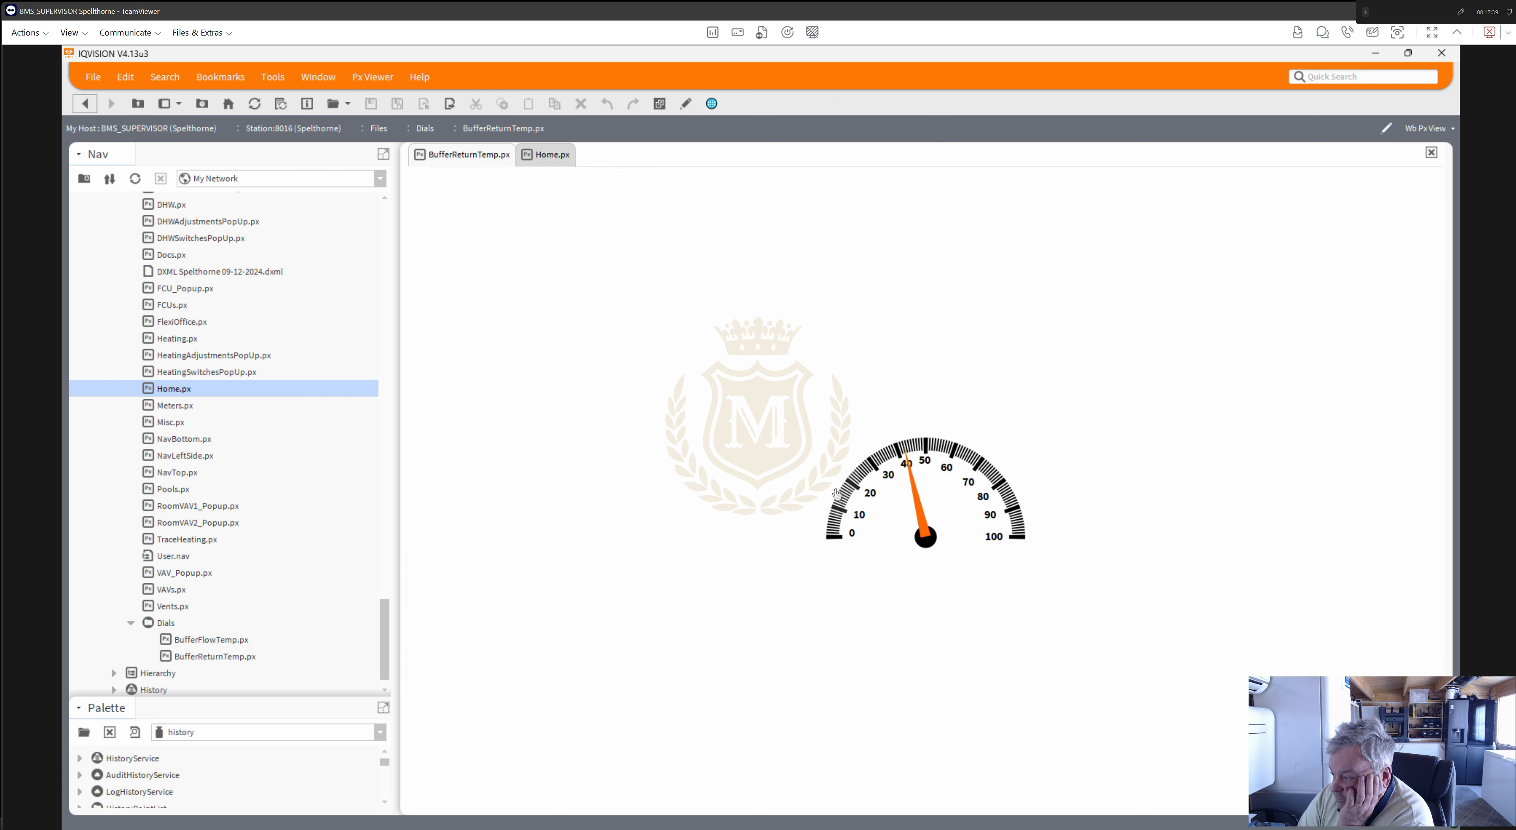
click(902, 505)
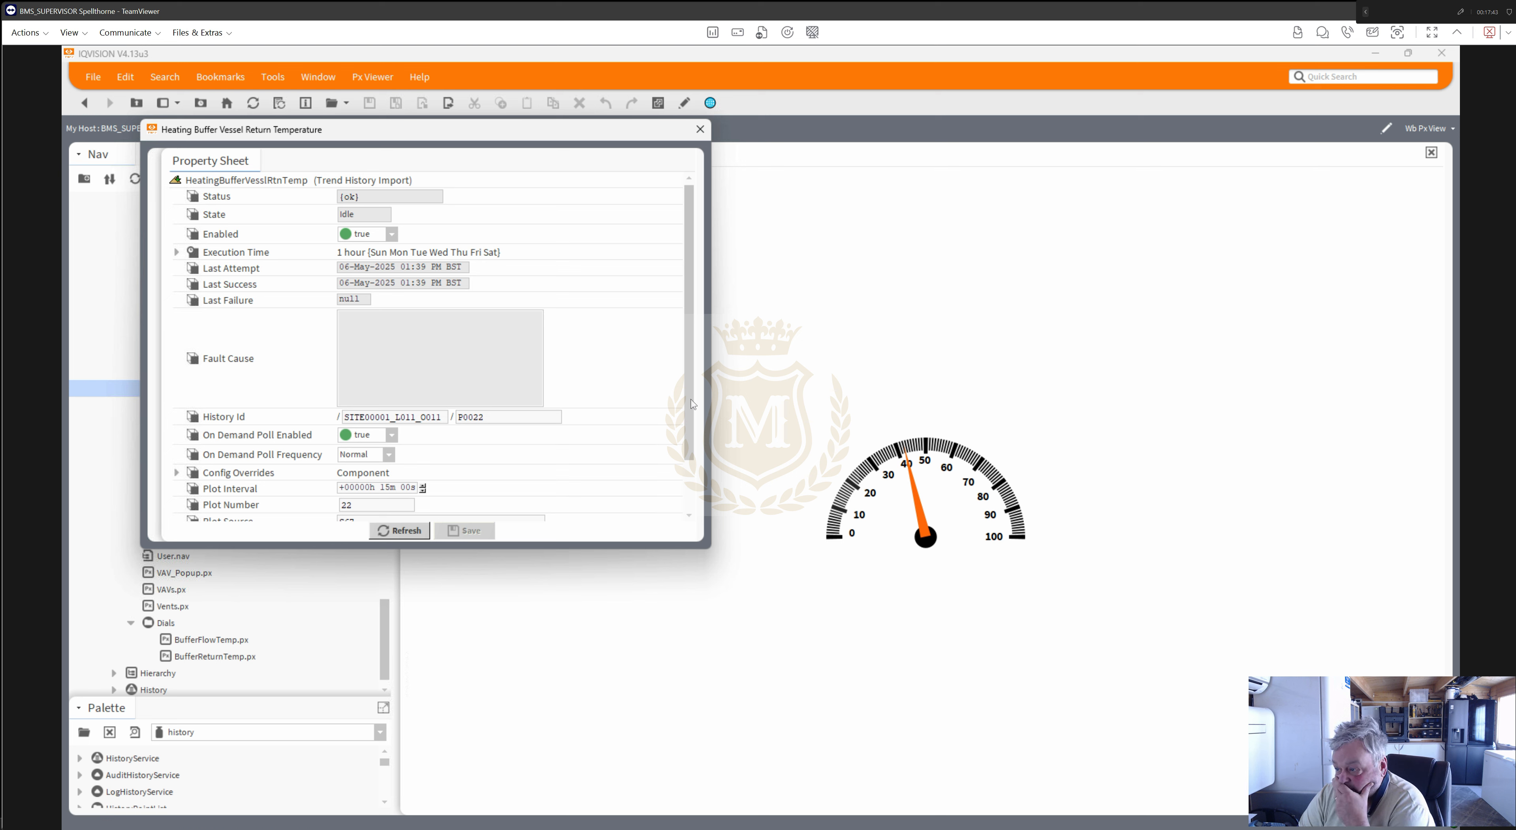
scroll(707, 541, down, 3)
scroll(665, 316, up, 3)
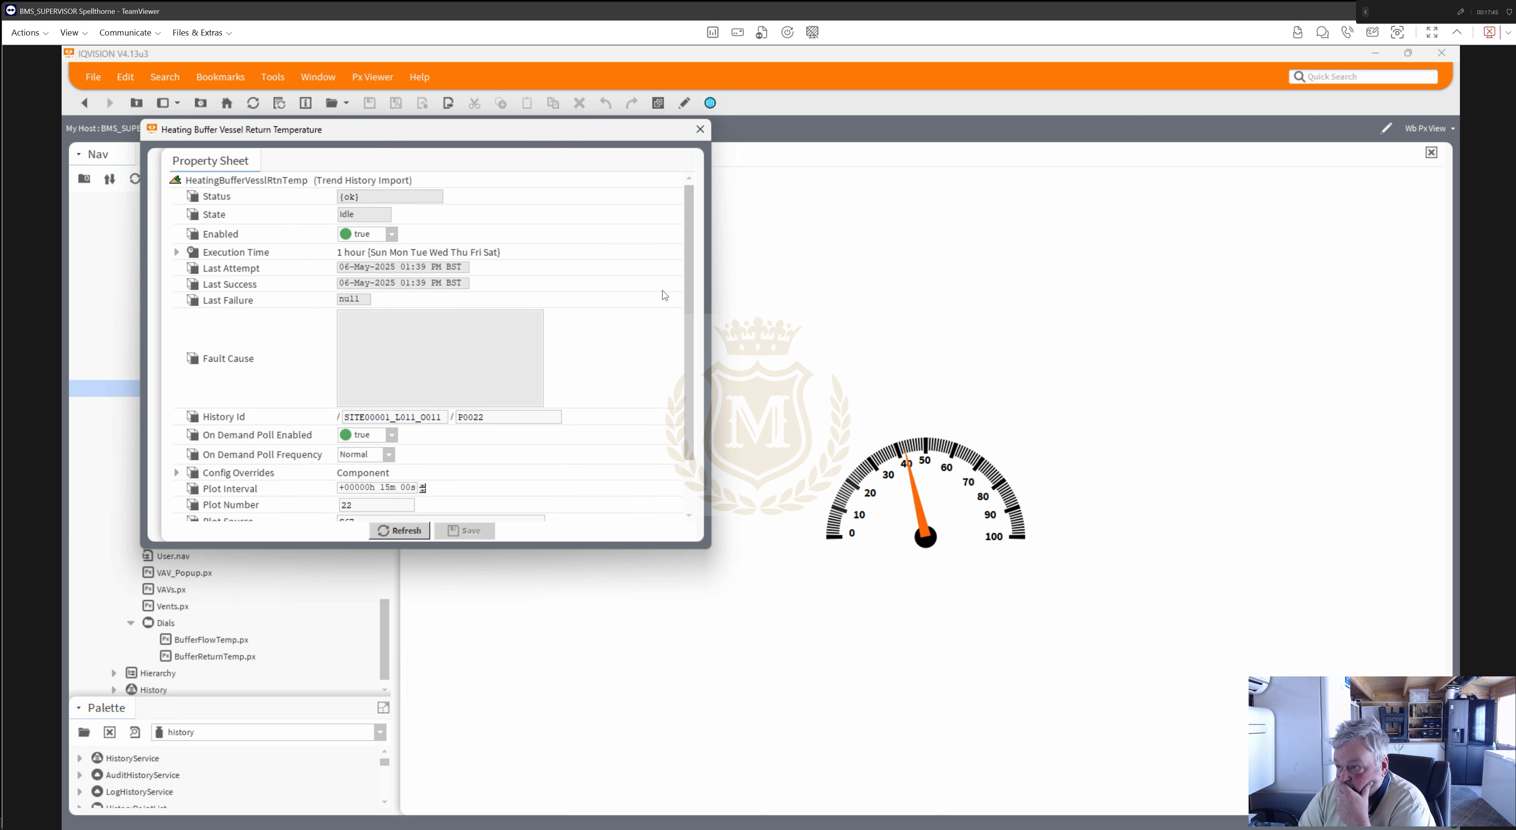
- Set the popup binding ord of the dial in BufferReturnTemp.px to station:|slot:/Drivers/TREND/SITE00001/L011/O011/points/S0067, copied from its value binding
click(701, 130)
click(686, 104)
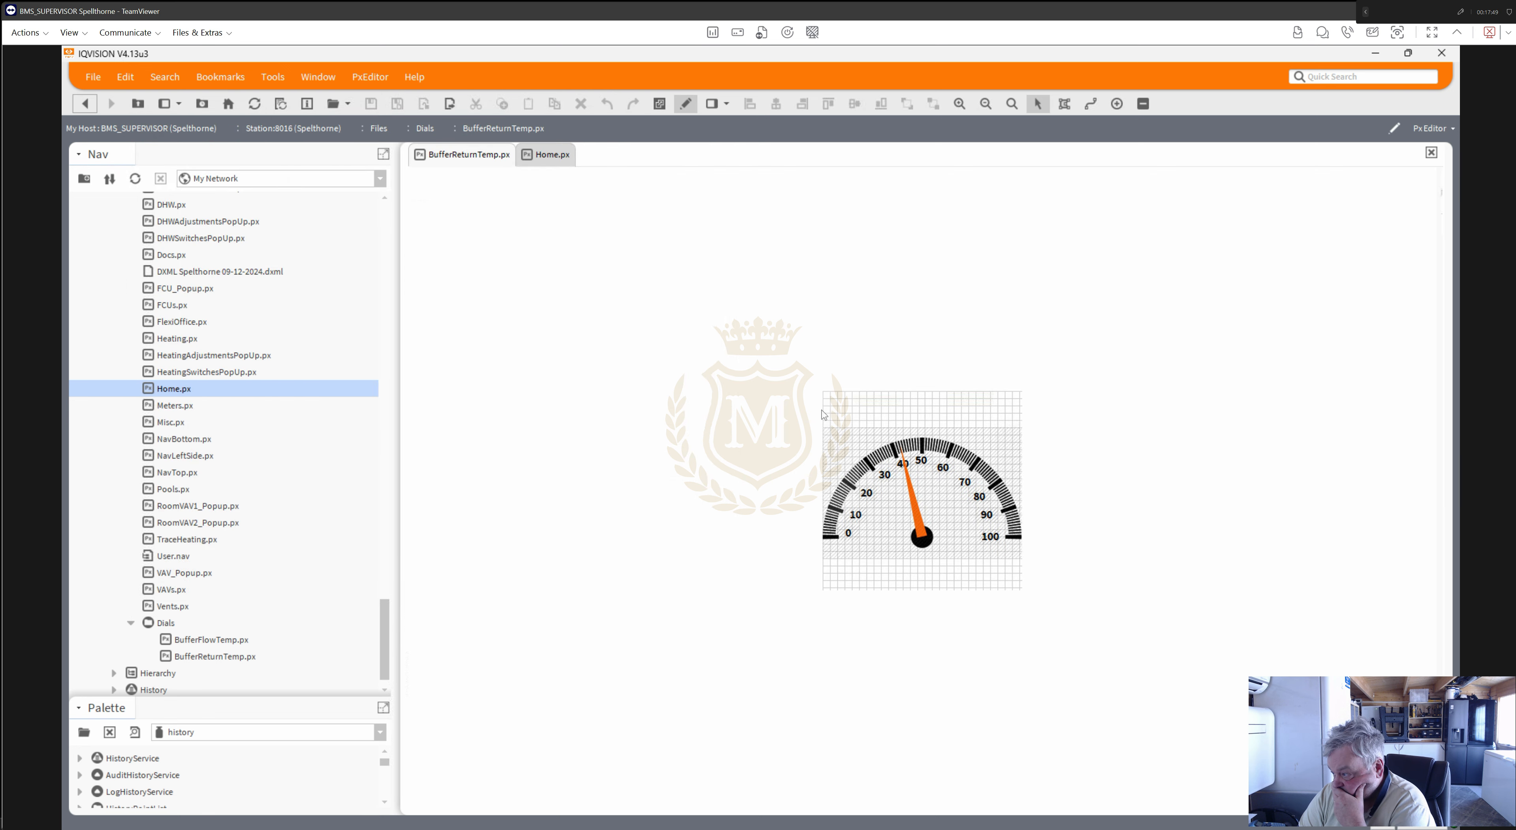
double_click(910, 506)
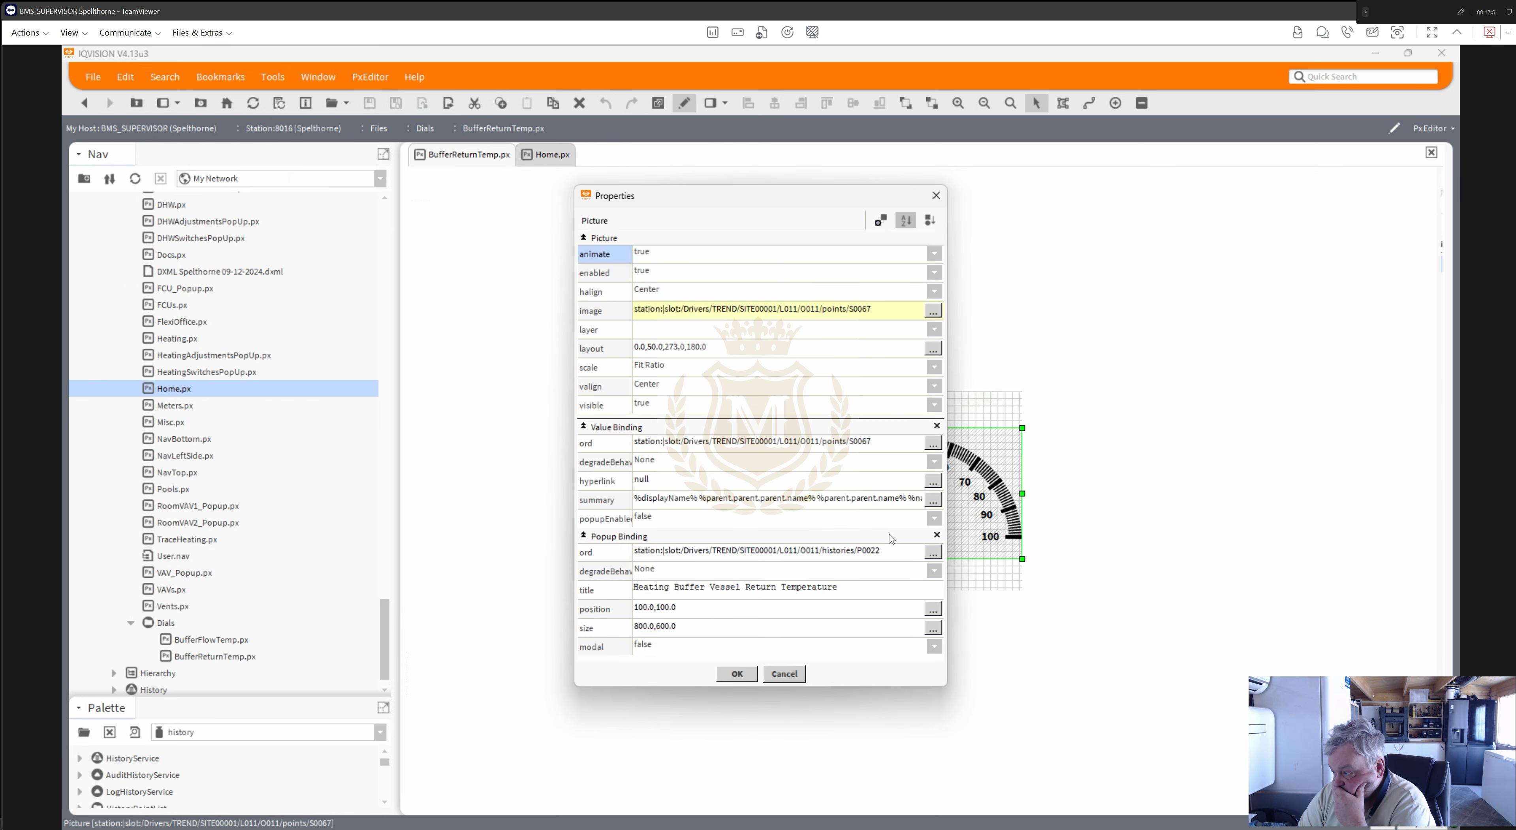
click(933, 443)
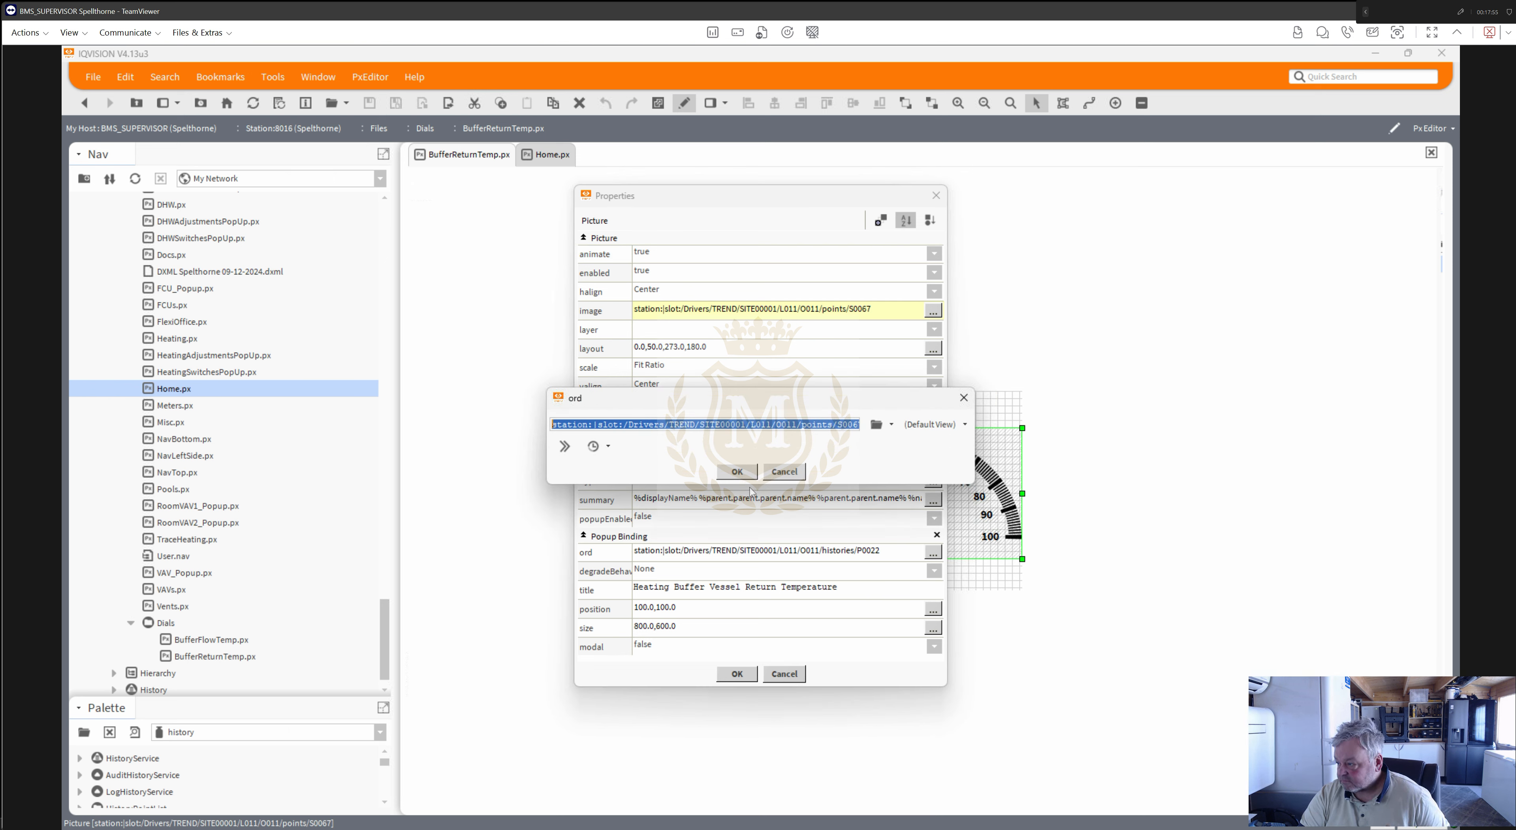
click(737, 474)
double_click(819, 556)
text(station:|slot:/Drivers/TREND/SITE00001/L011/O011/points/S0067)
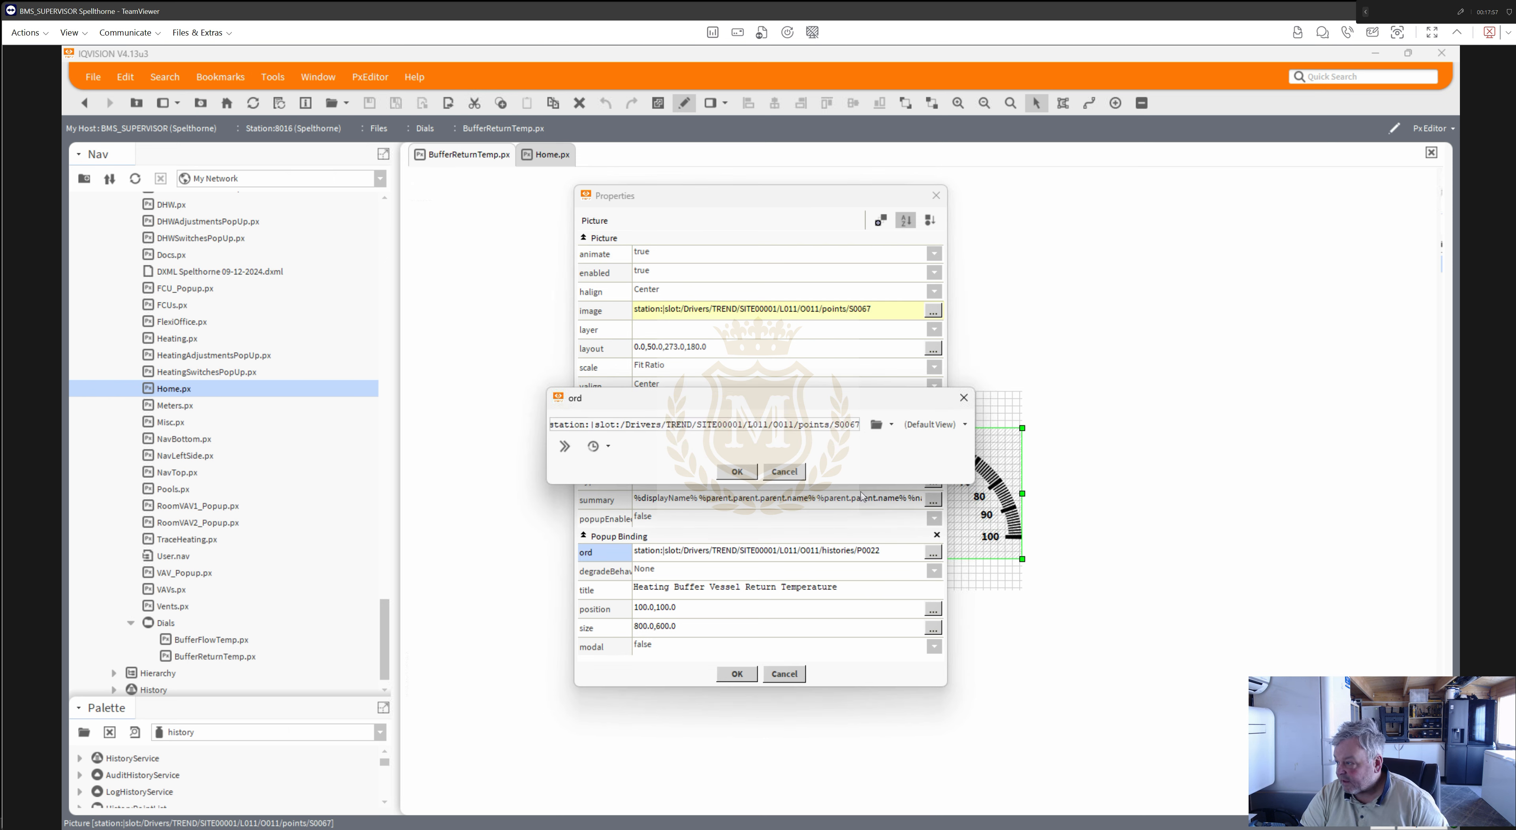
- Choose the Chart view for the dial's popup binding ord and apply the properties
click(935, 425)
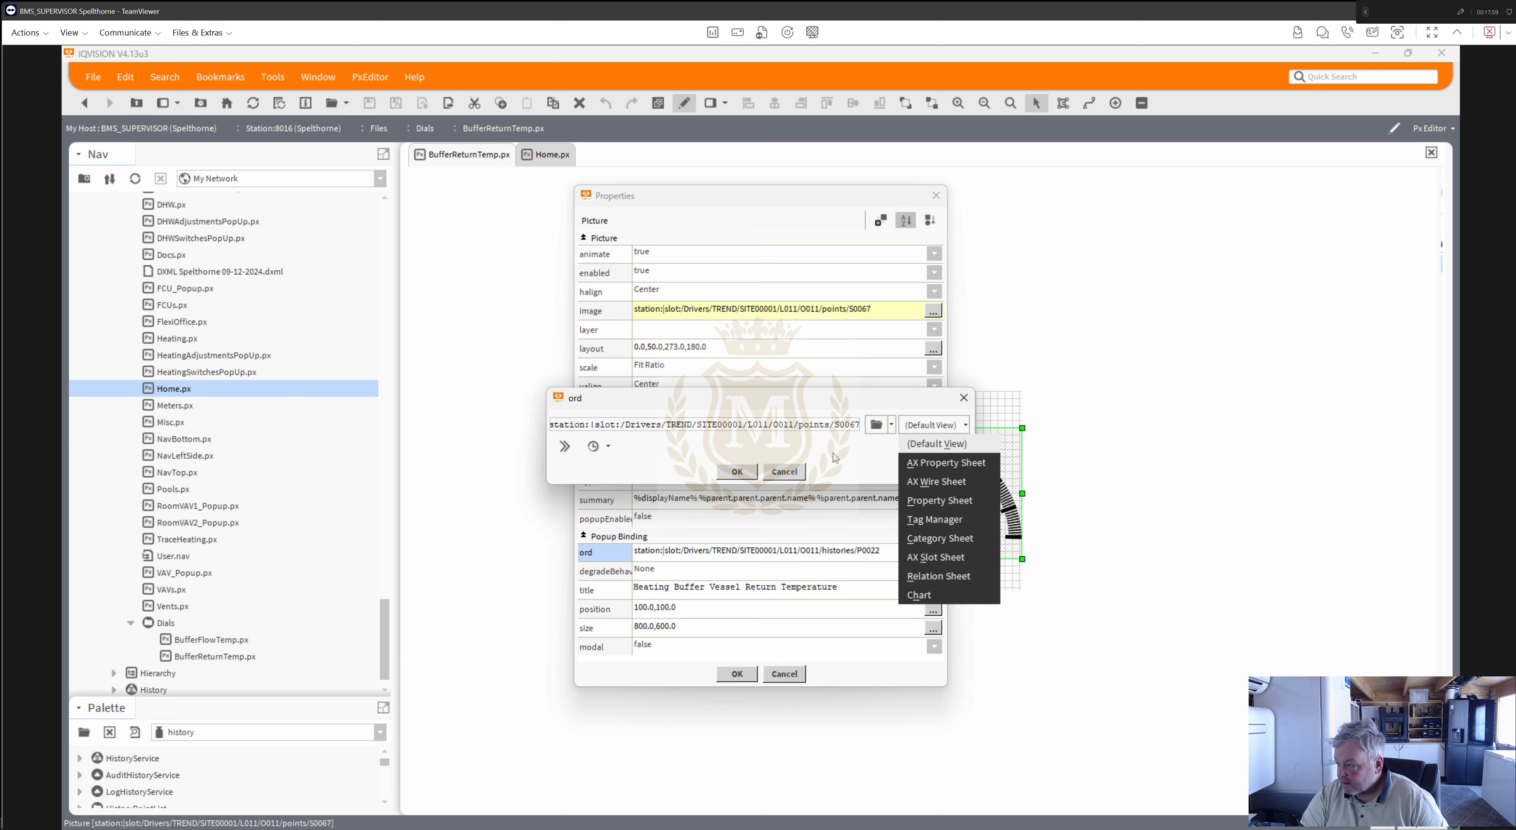
click(920, 596)
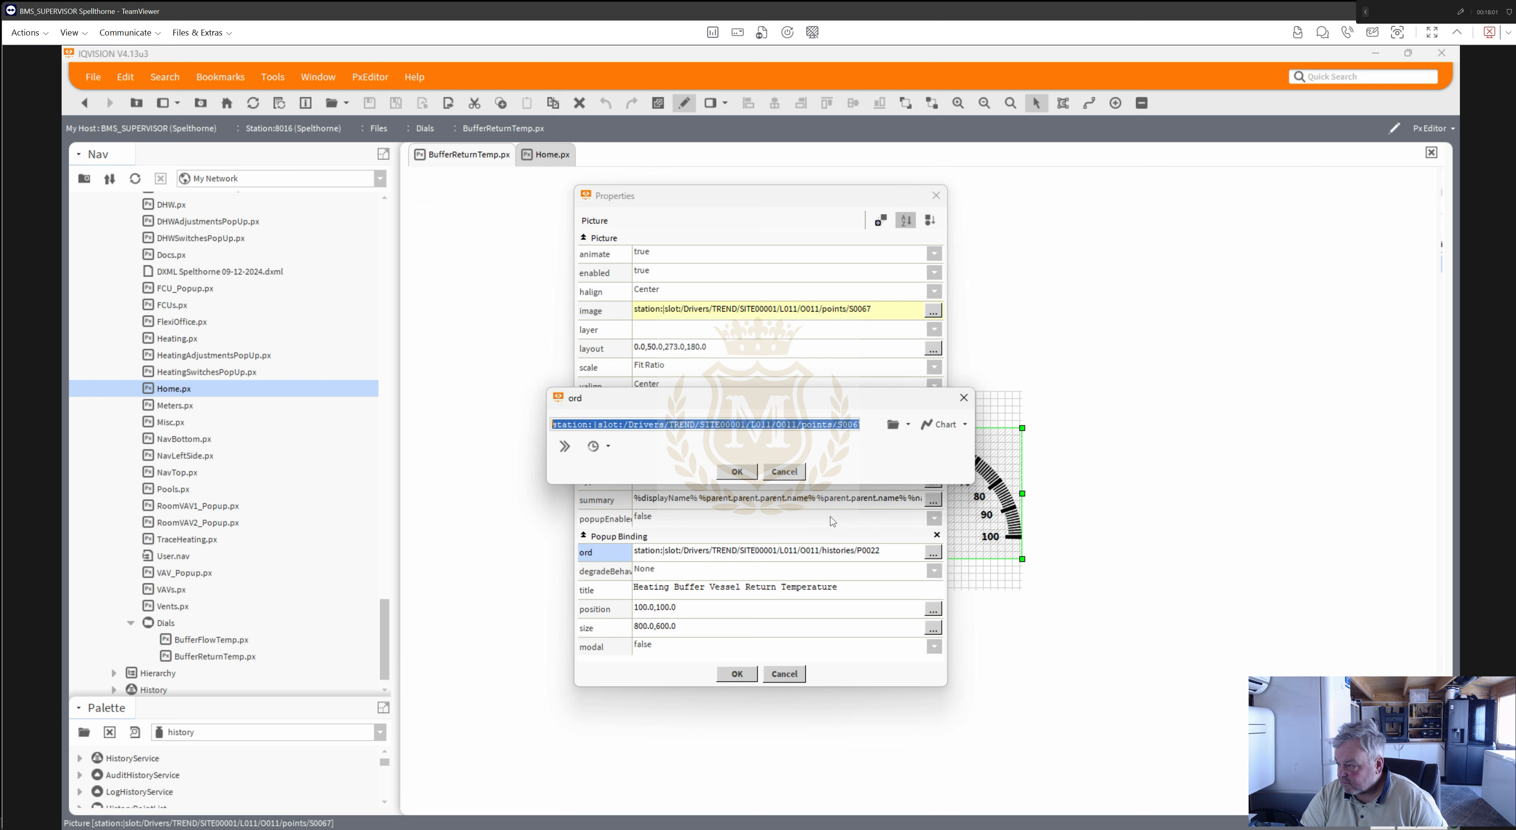
click(737, 472)
click(741, 676)
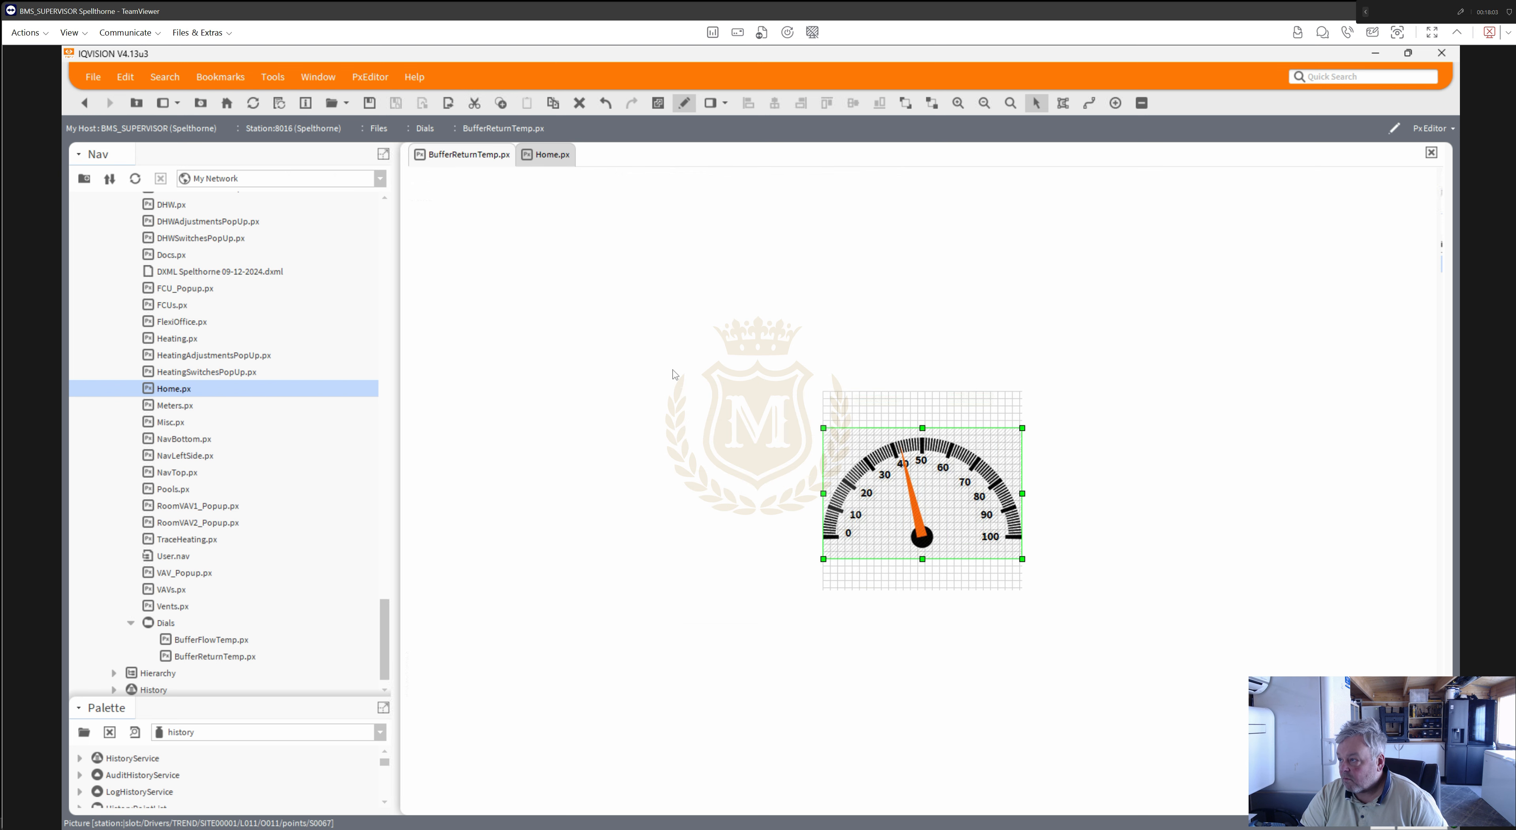
- Leave edit mode on BufferReturnTemp.px and check the chart opened by the dial's popup
click(684, 104)
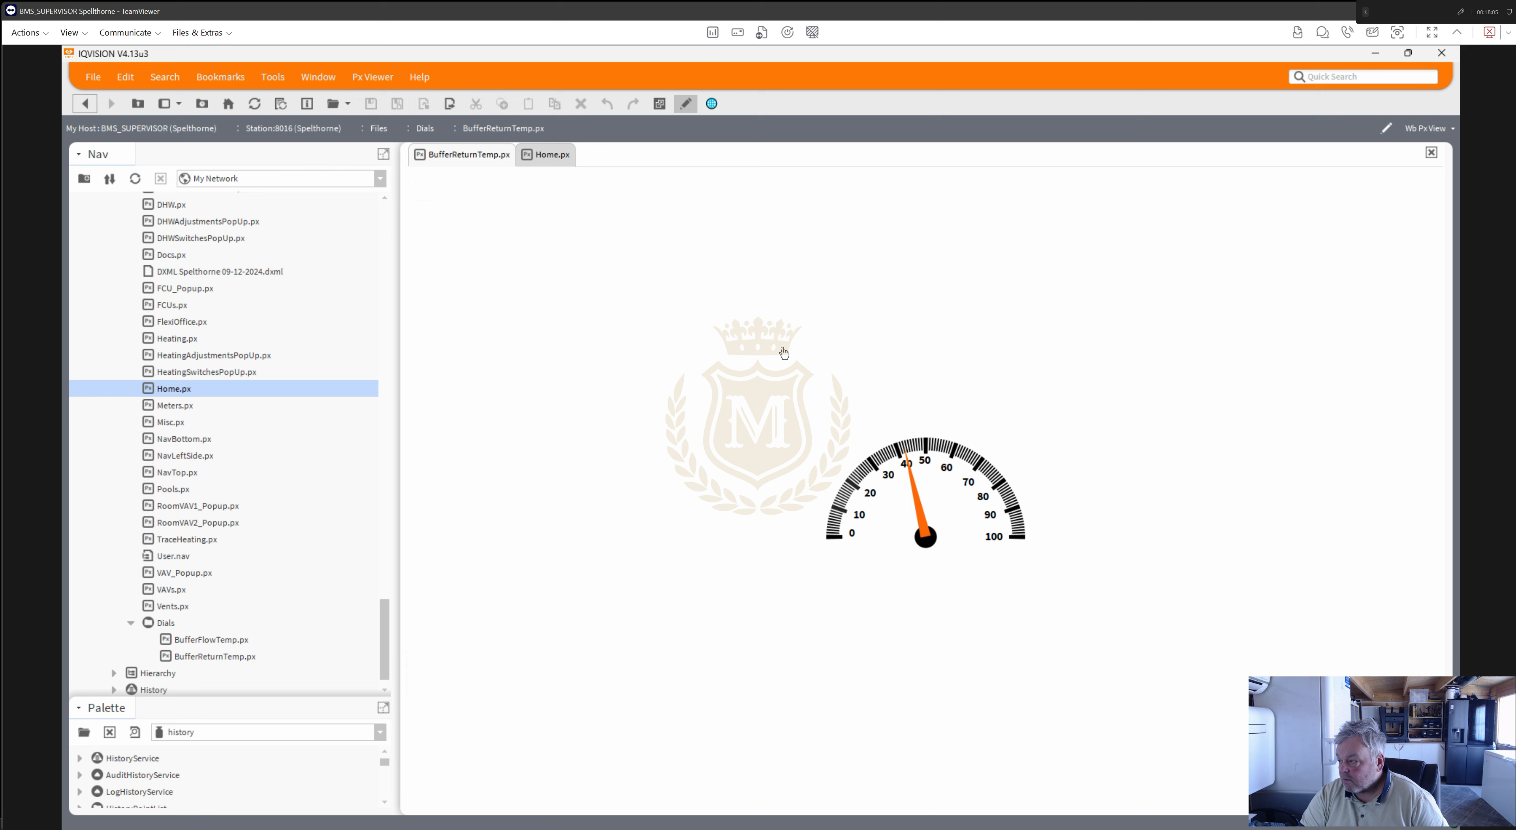
click(909, 523)
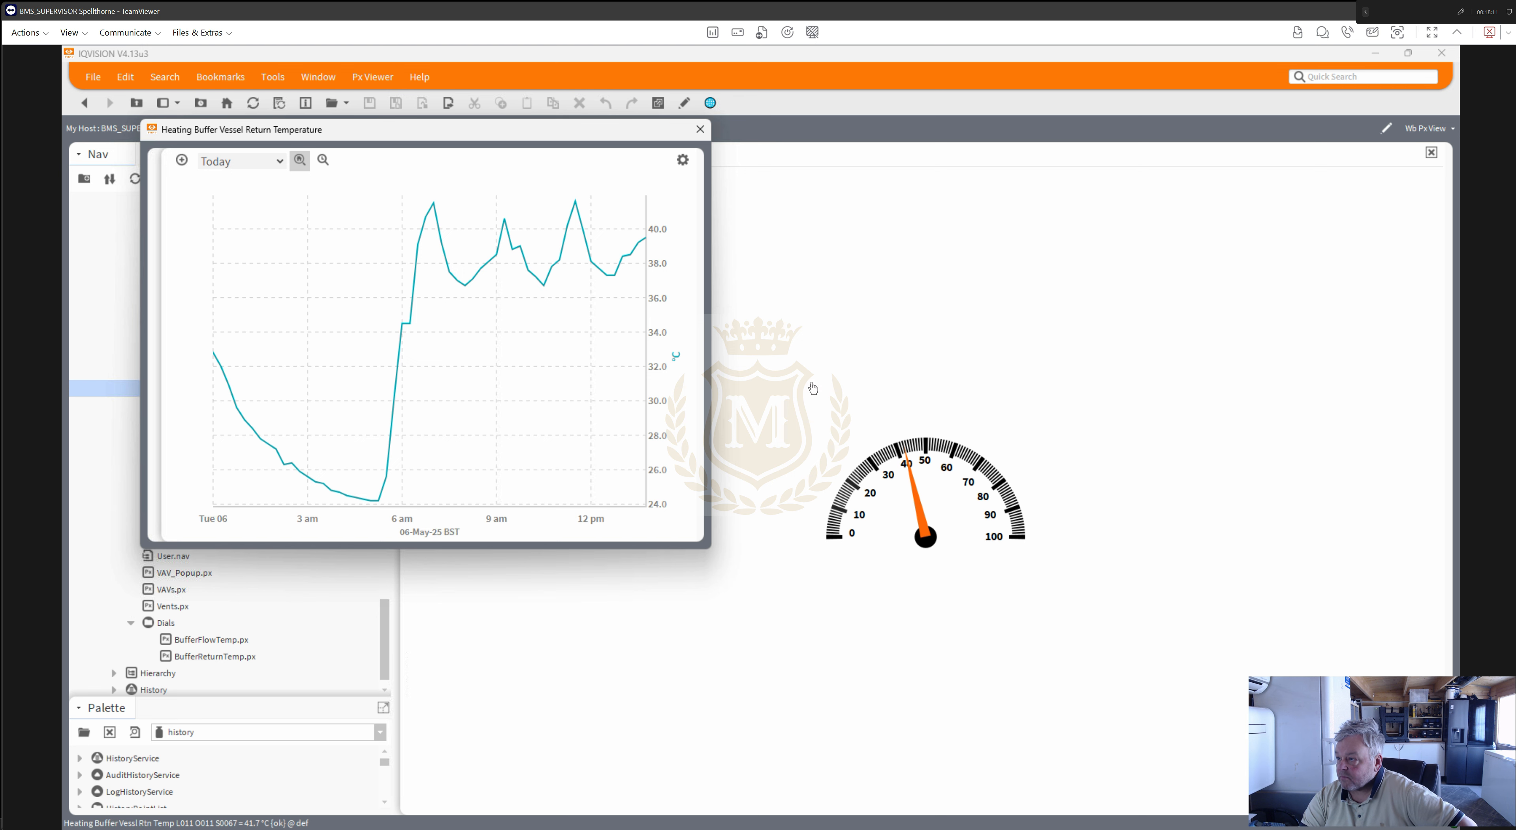
click(700, 130)
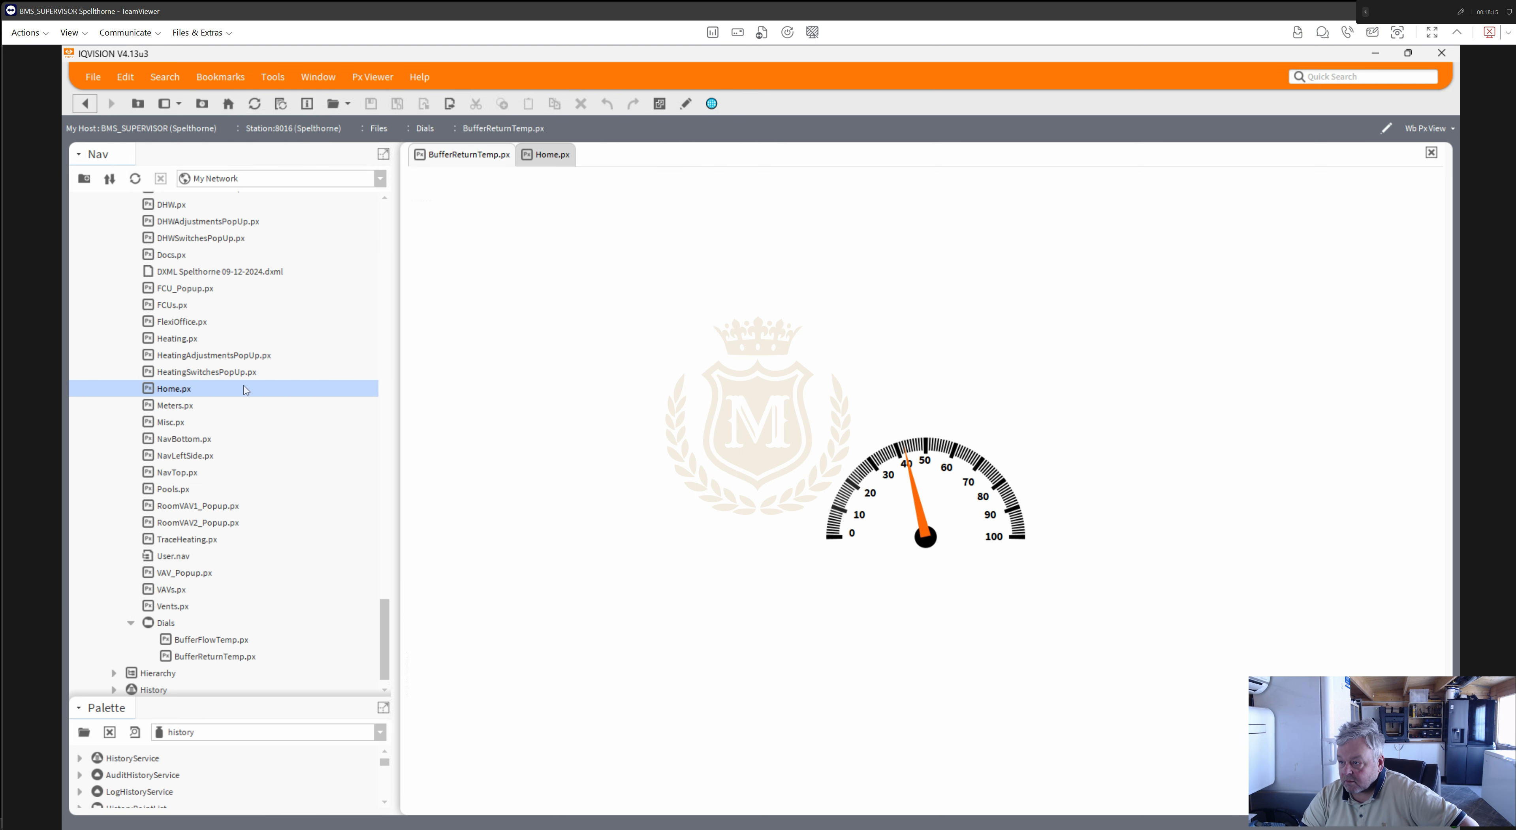
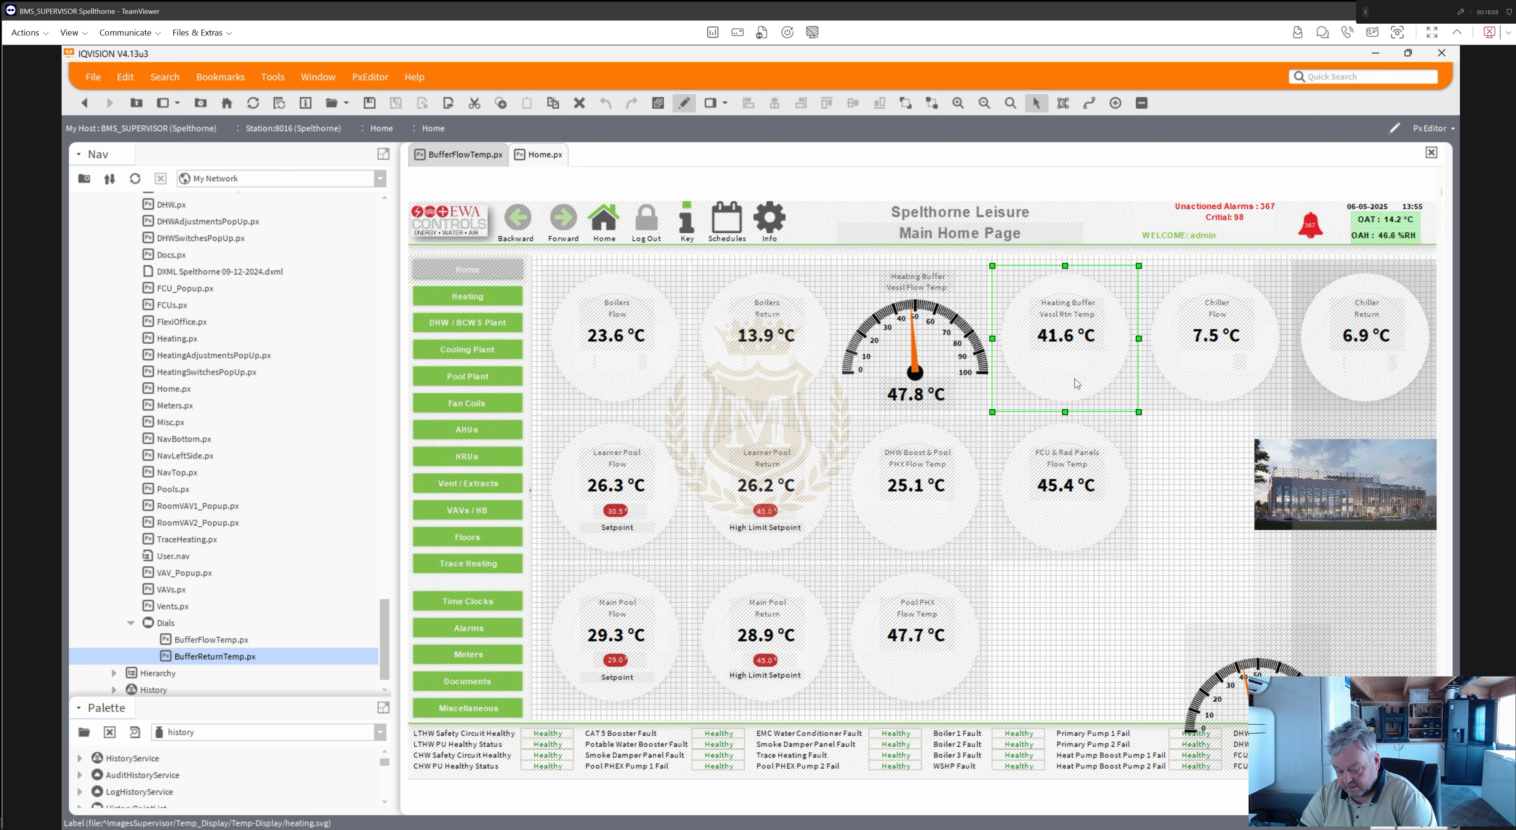
- Delete the Heating Buffer Vessl Rtn Temp circle on Home.px and the empty bound label below its value
key(Delete)
click(1069, 368)
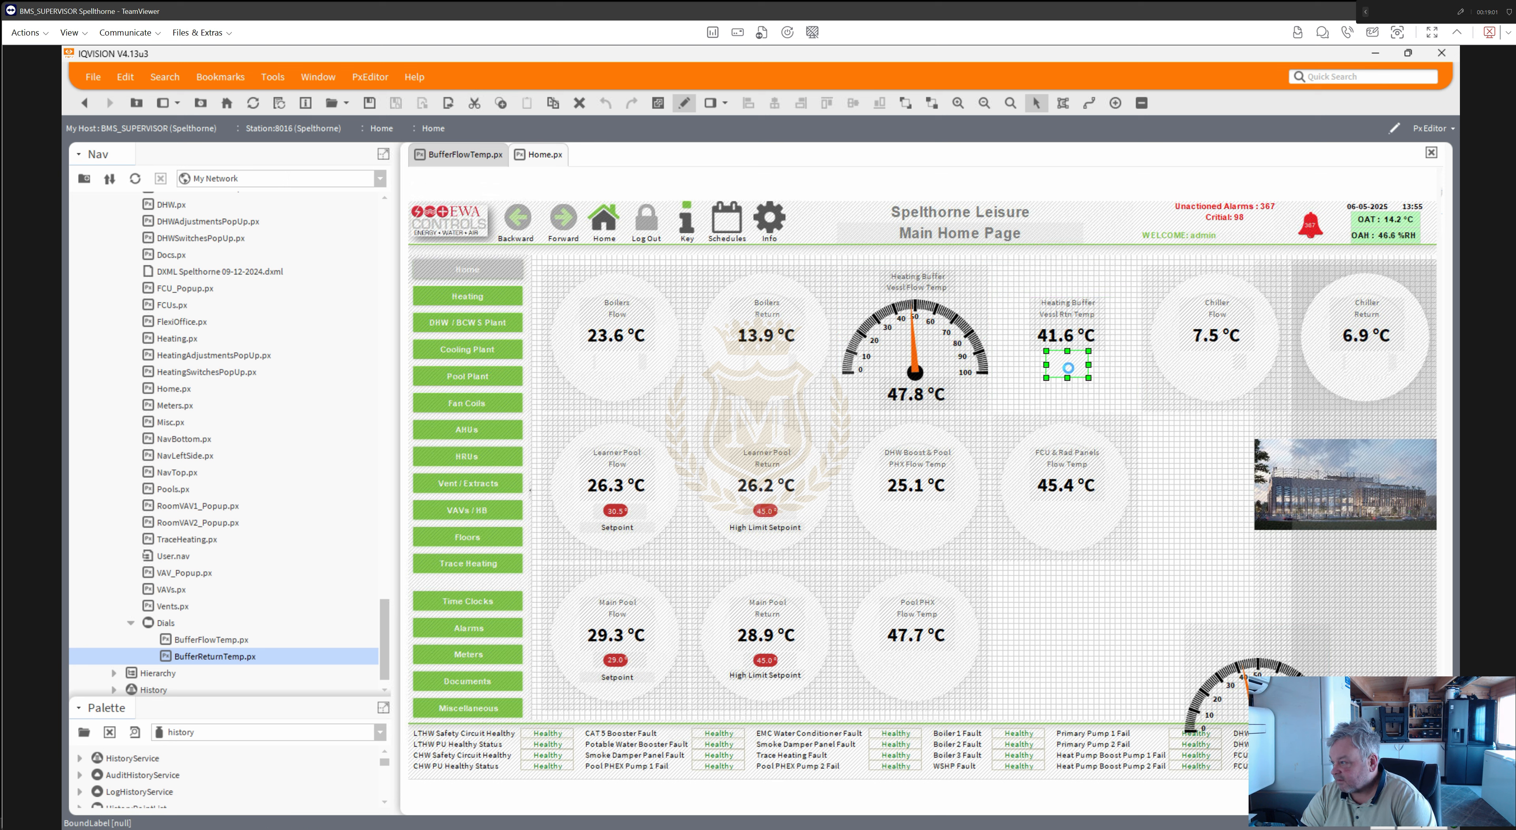
key(Delete)
- Place the BufferReturnTemp dial beside the flow dial, with the Heating Buffer Vessl Rtn Temp label above it and its value below
drag(1017, 277, 1117, 369)
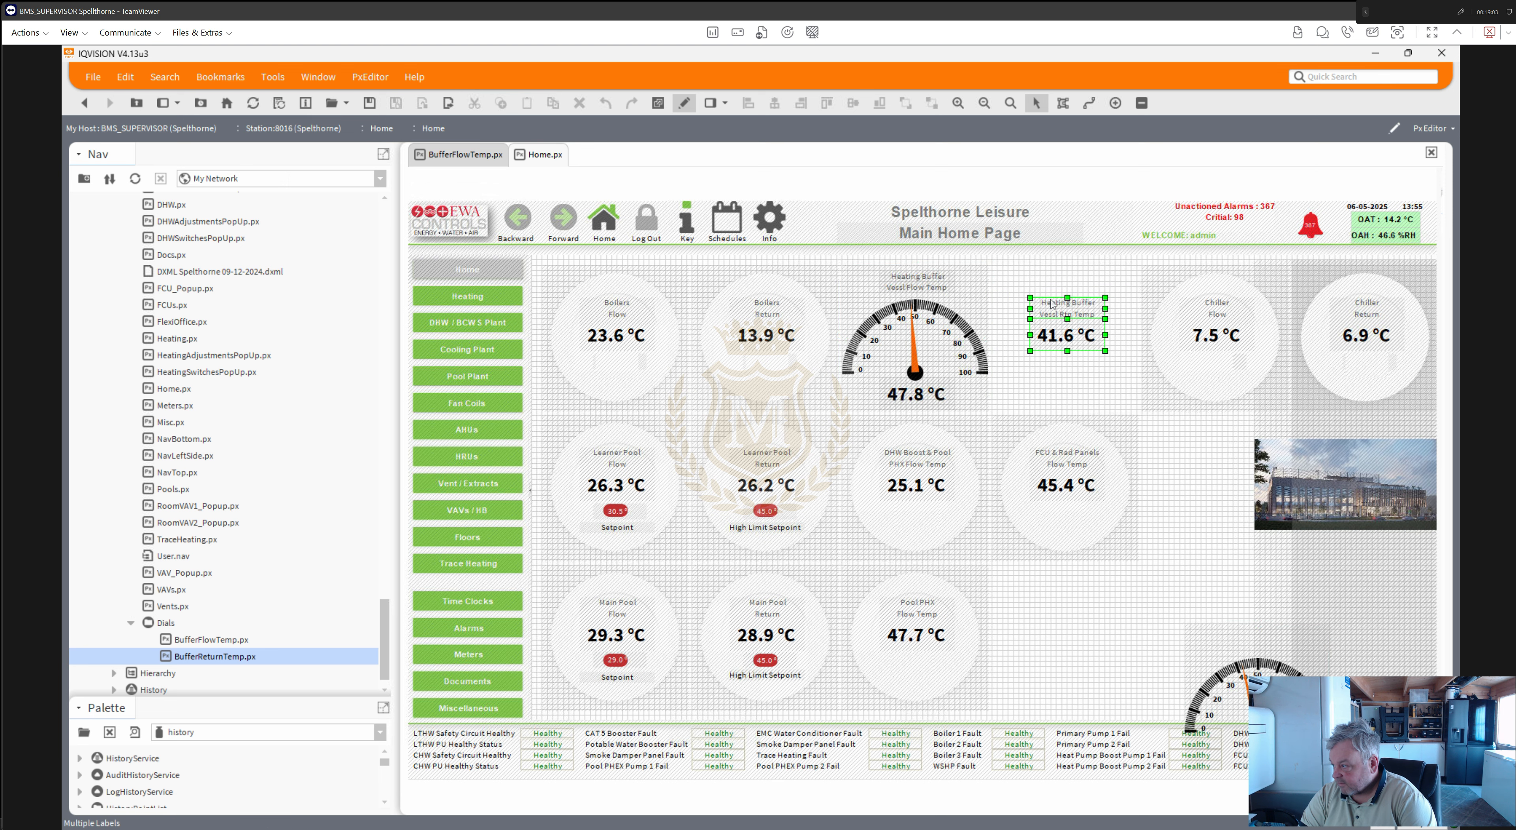
drag(1064, 317, 1089, 630)
drag(1246, 661, 1051, 302)
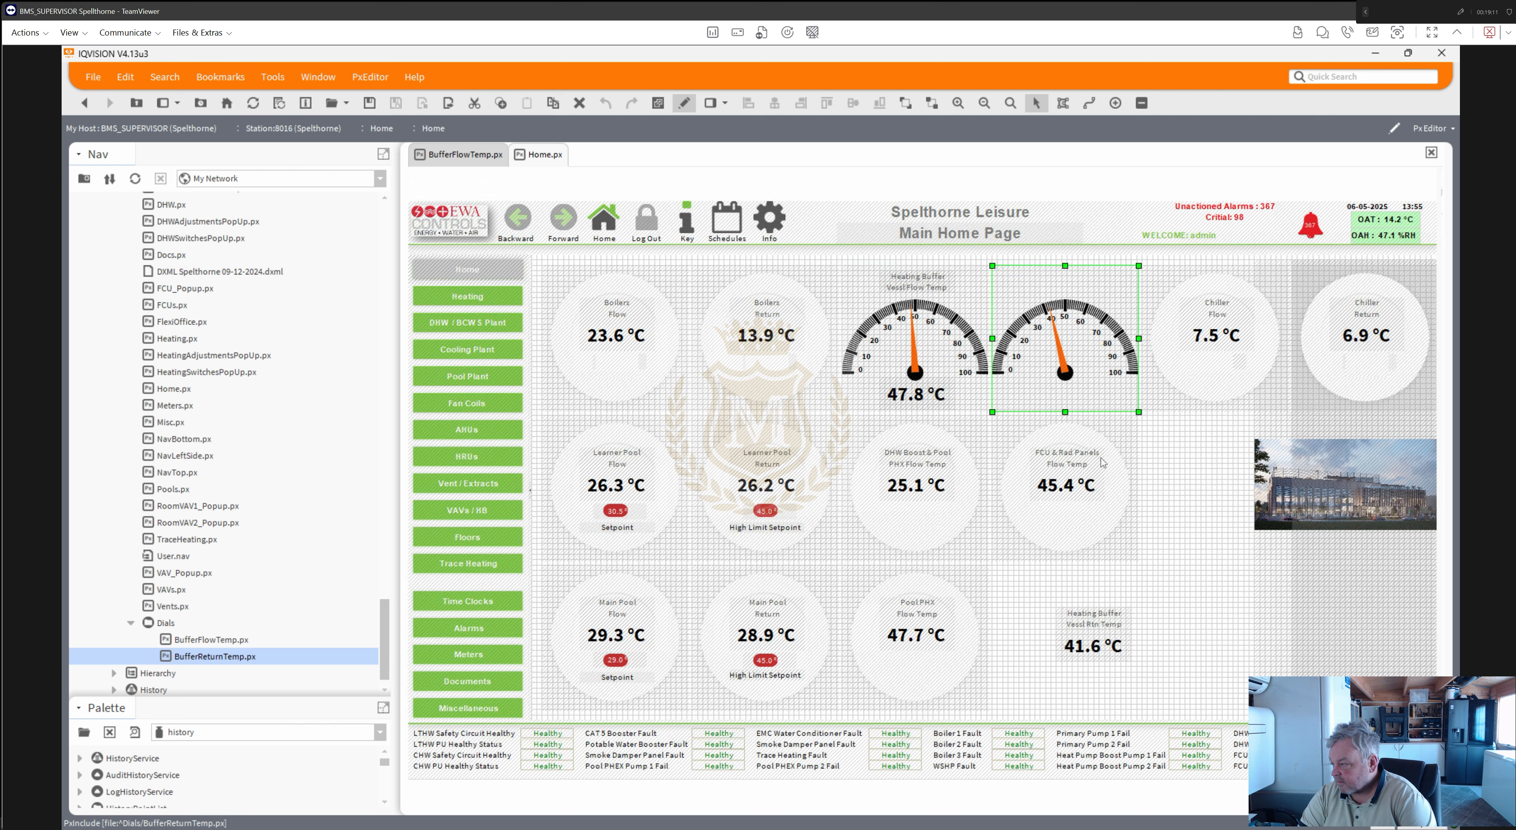
drag(1097, 624, 1059, 282)
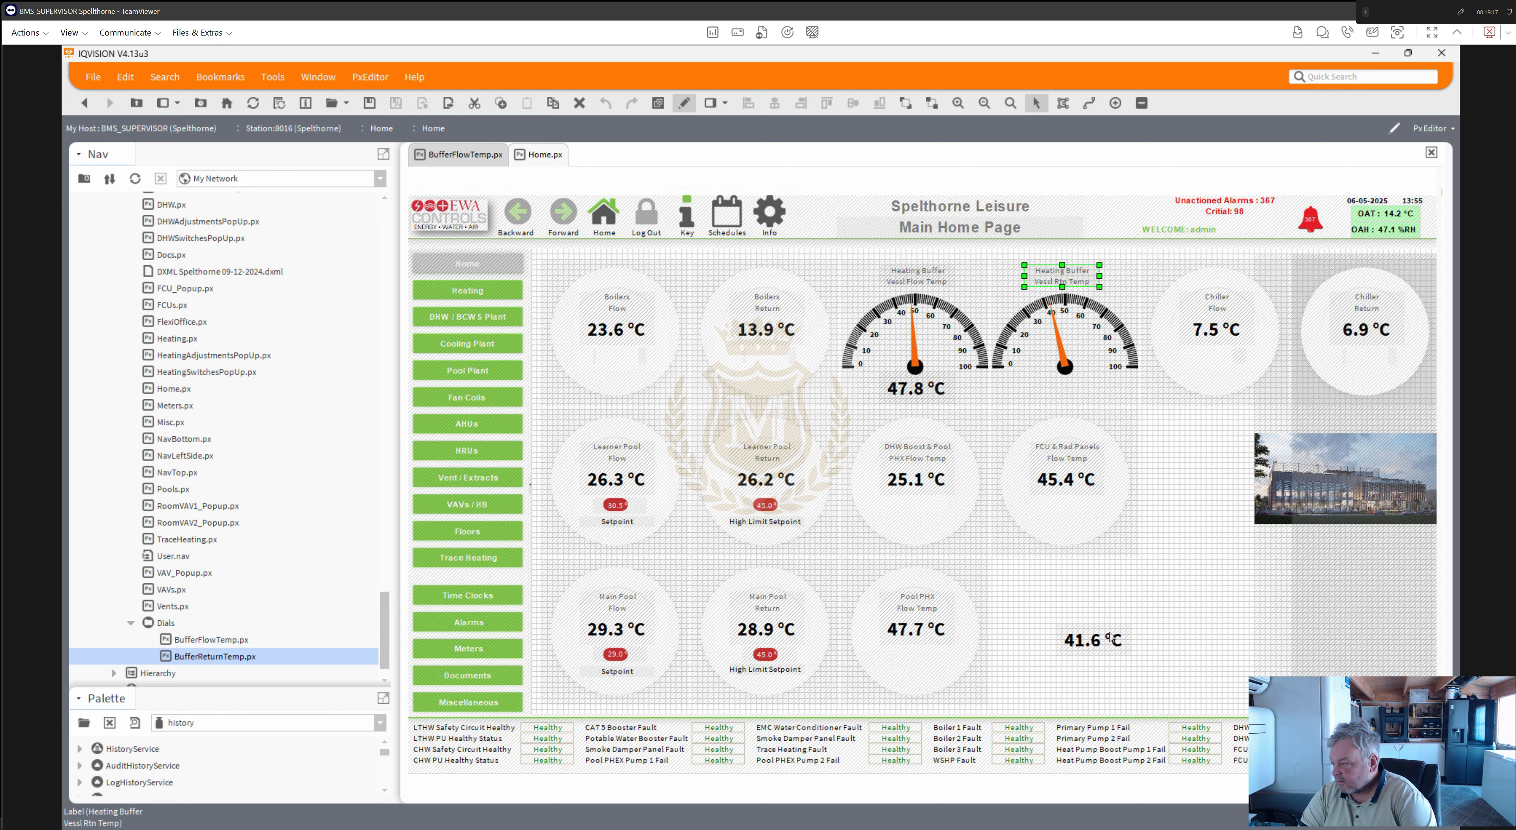
drag(1103, 648, 1078, 398)
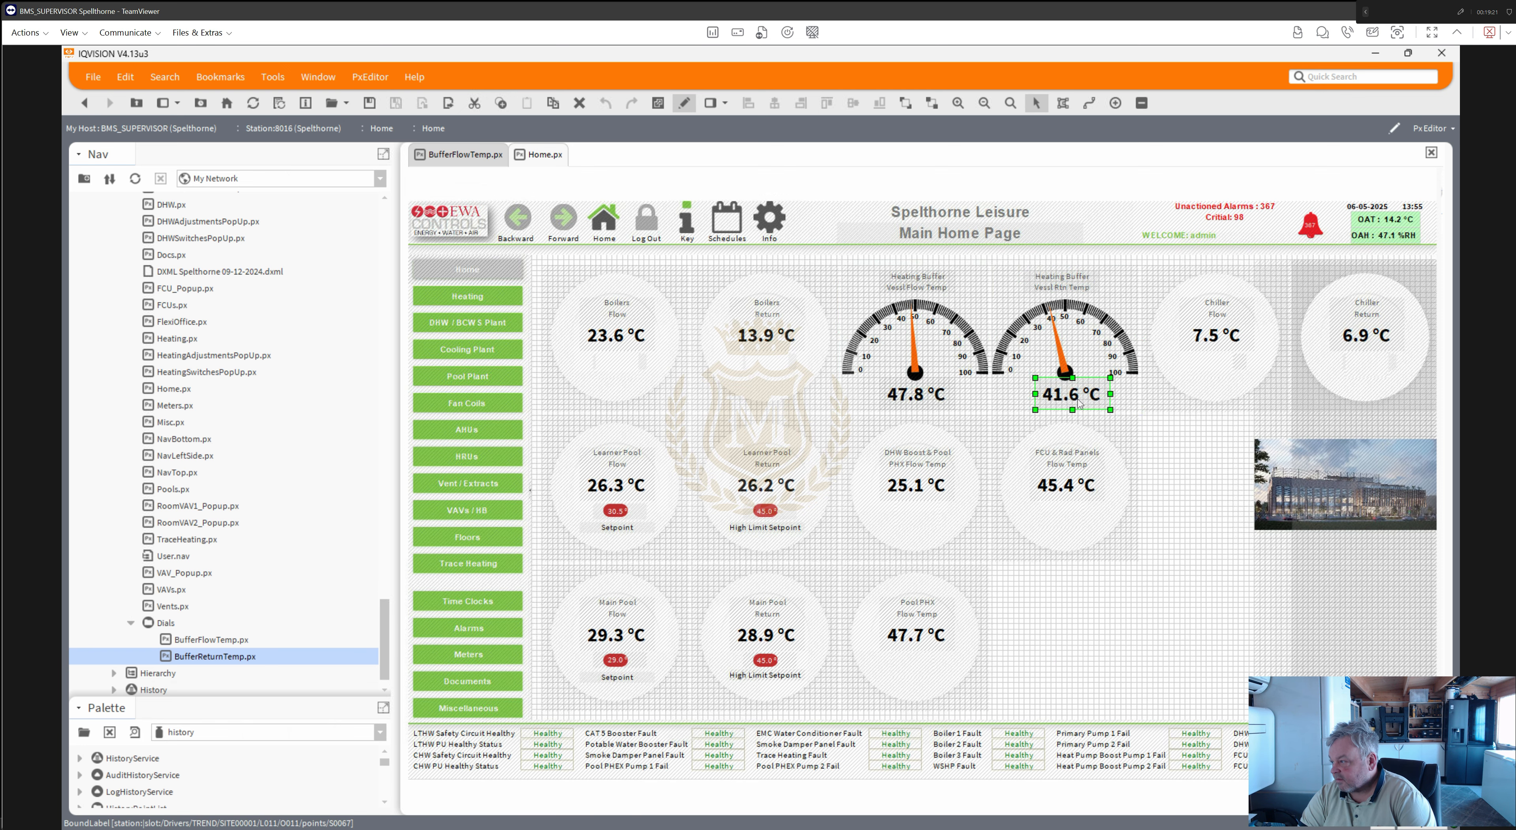
- Leave edit mode on Home.px and check the charts opened by the buffer flow and return dials
click(685, 105)
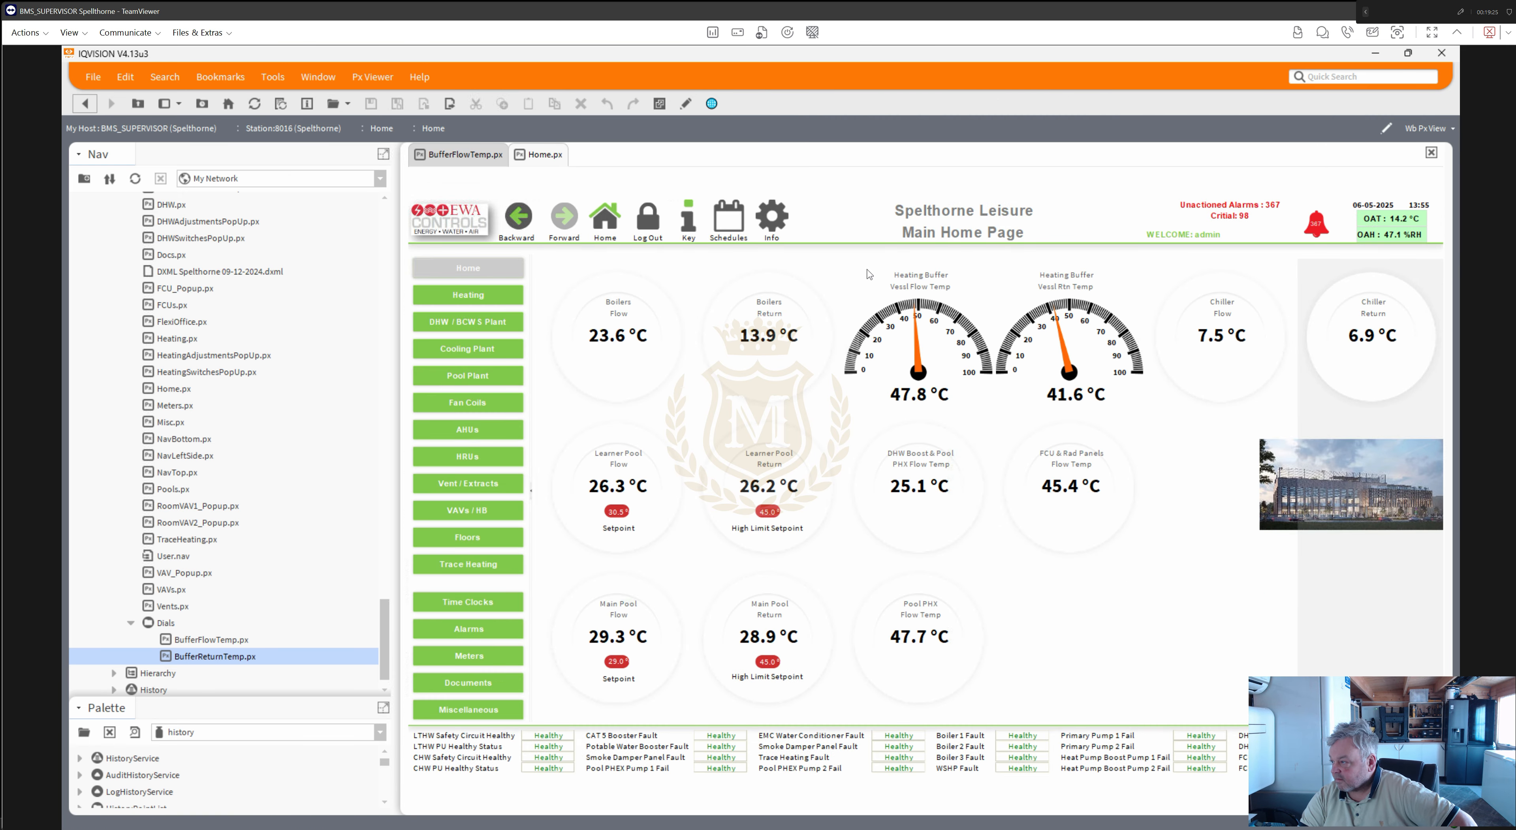
click(916, 353)
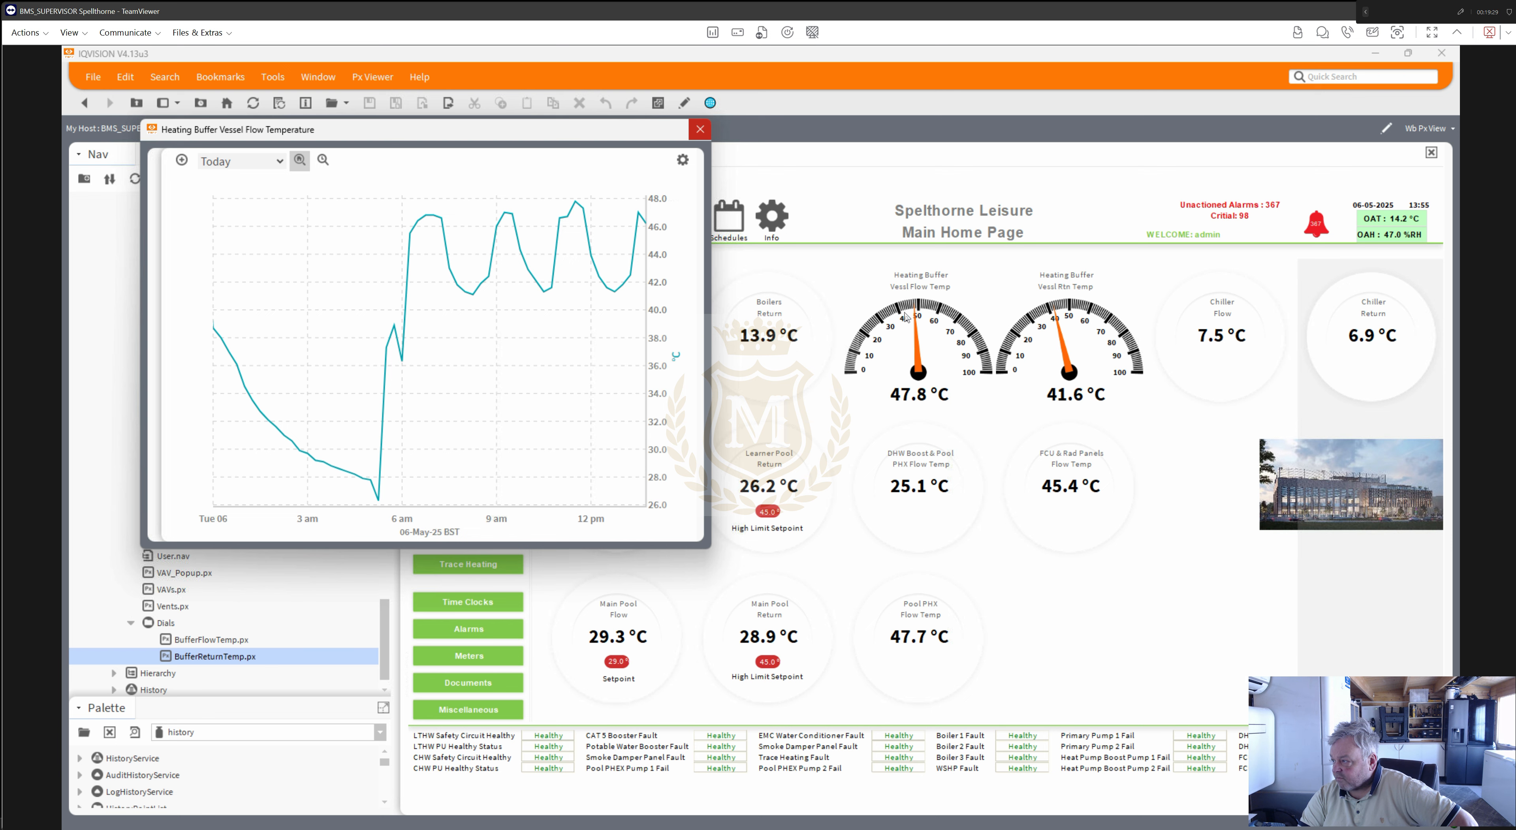
click(1071, 373)
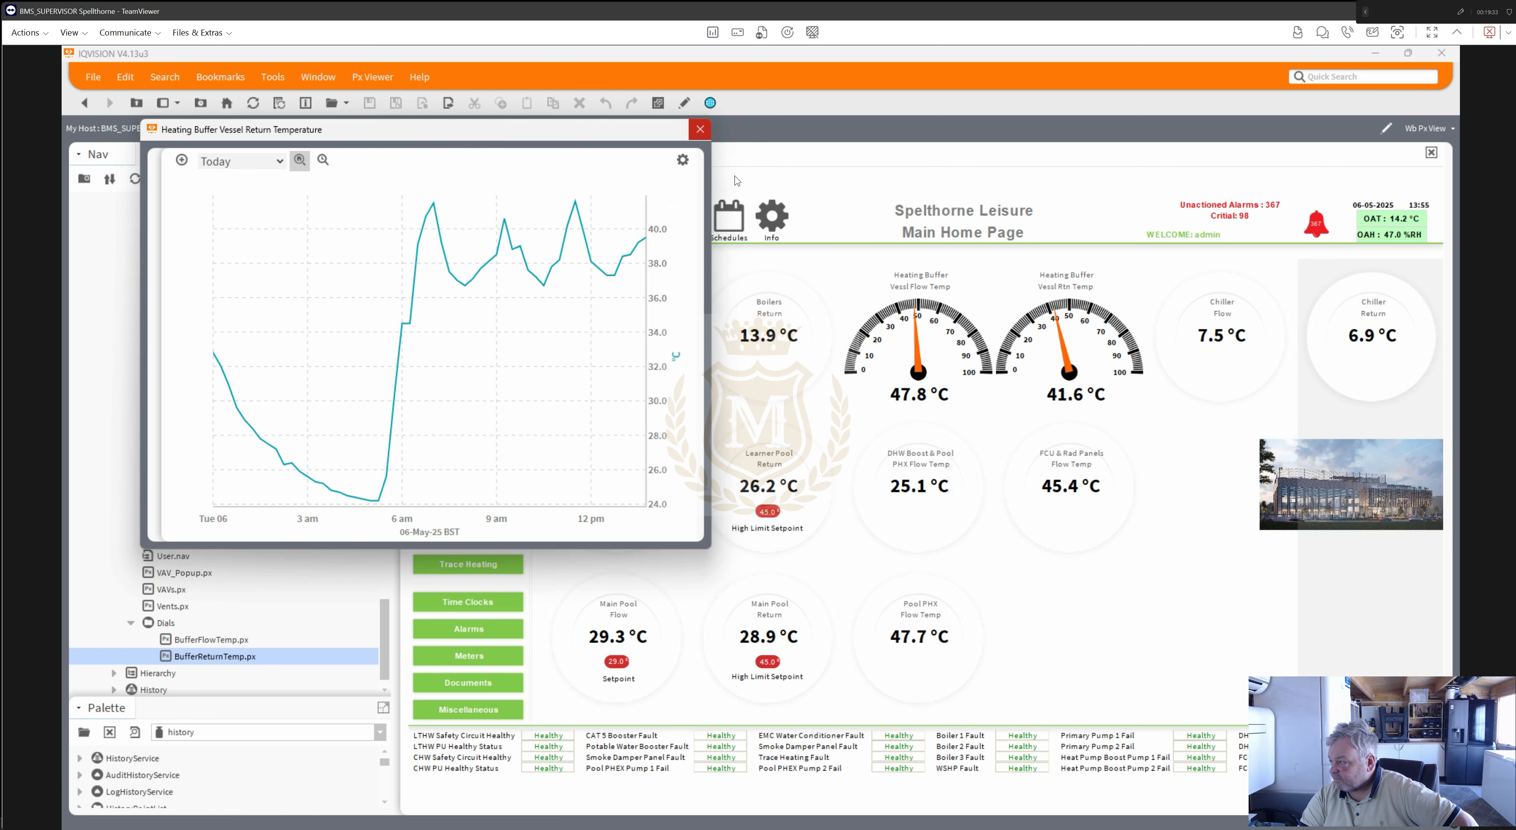
click(704, 131)
- Return Home.px to edit mode and stretch the building picture leftwards so it fills the area beside the navigation buttons
click(686, 104)
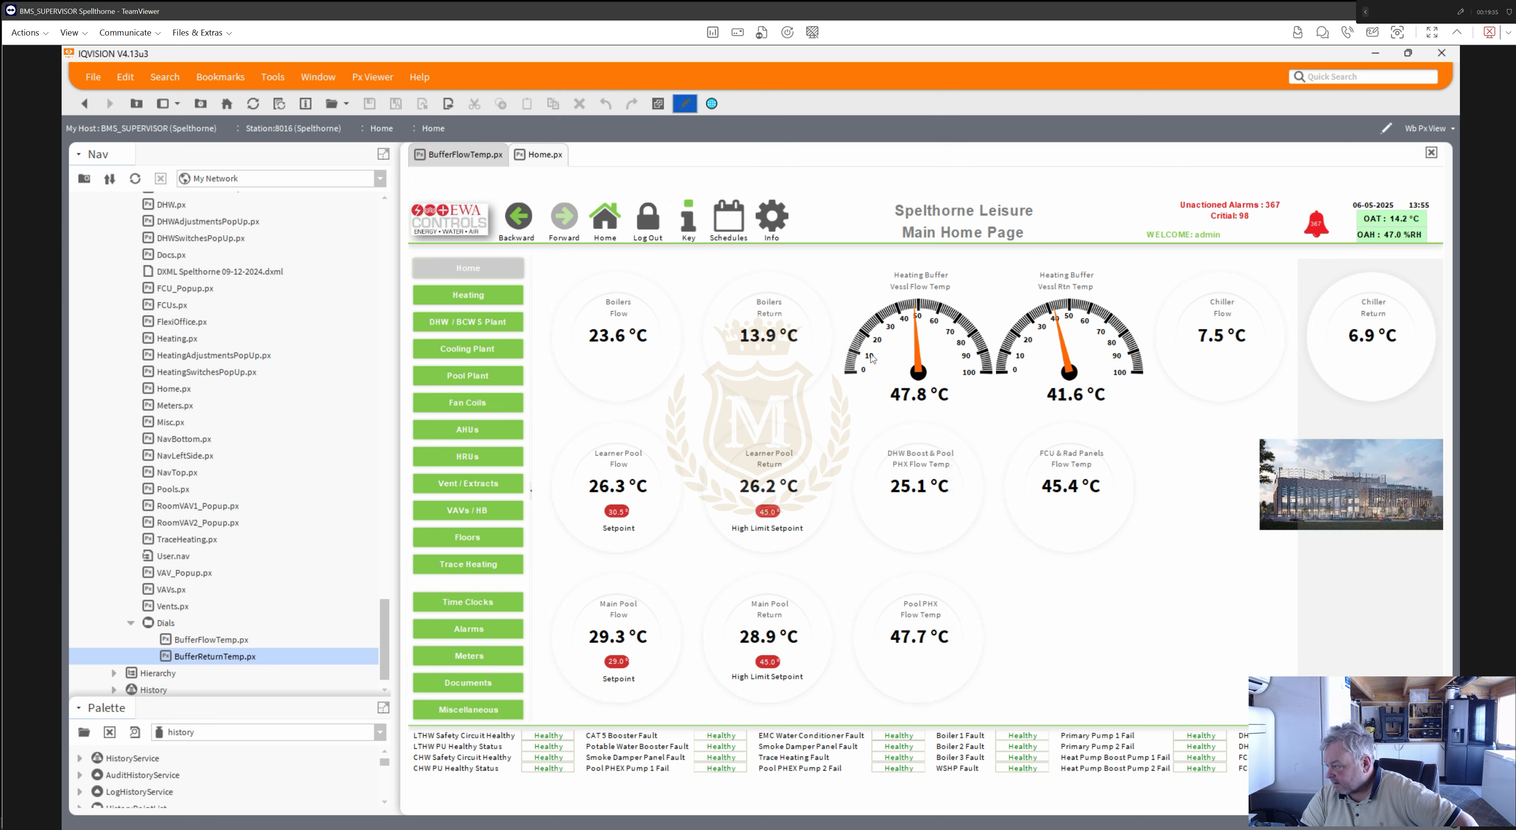
click(1269, 589)
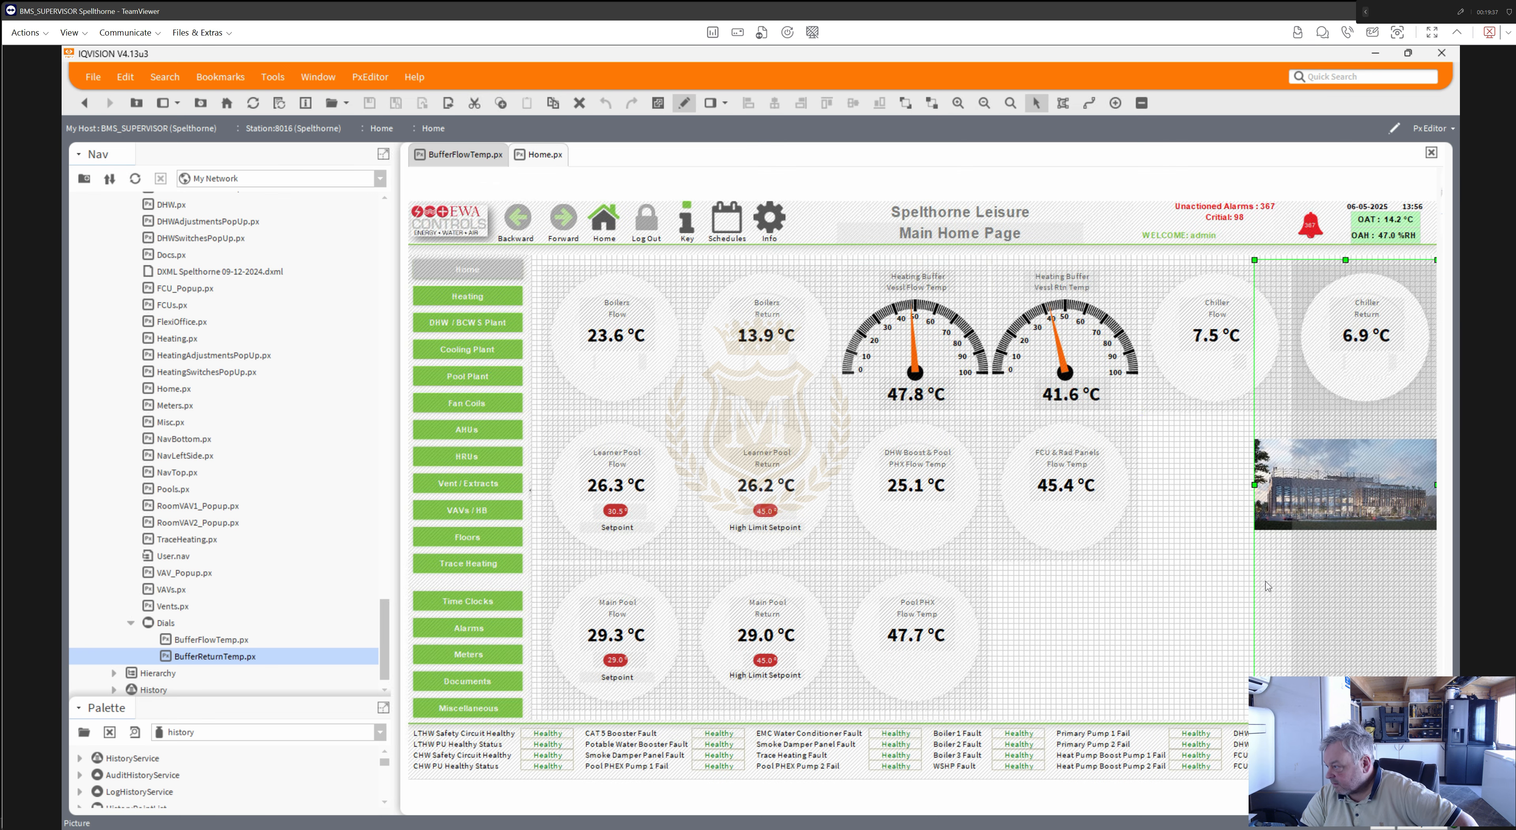
drag(1254, 484, 539, 469)
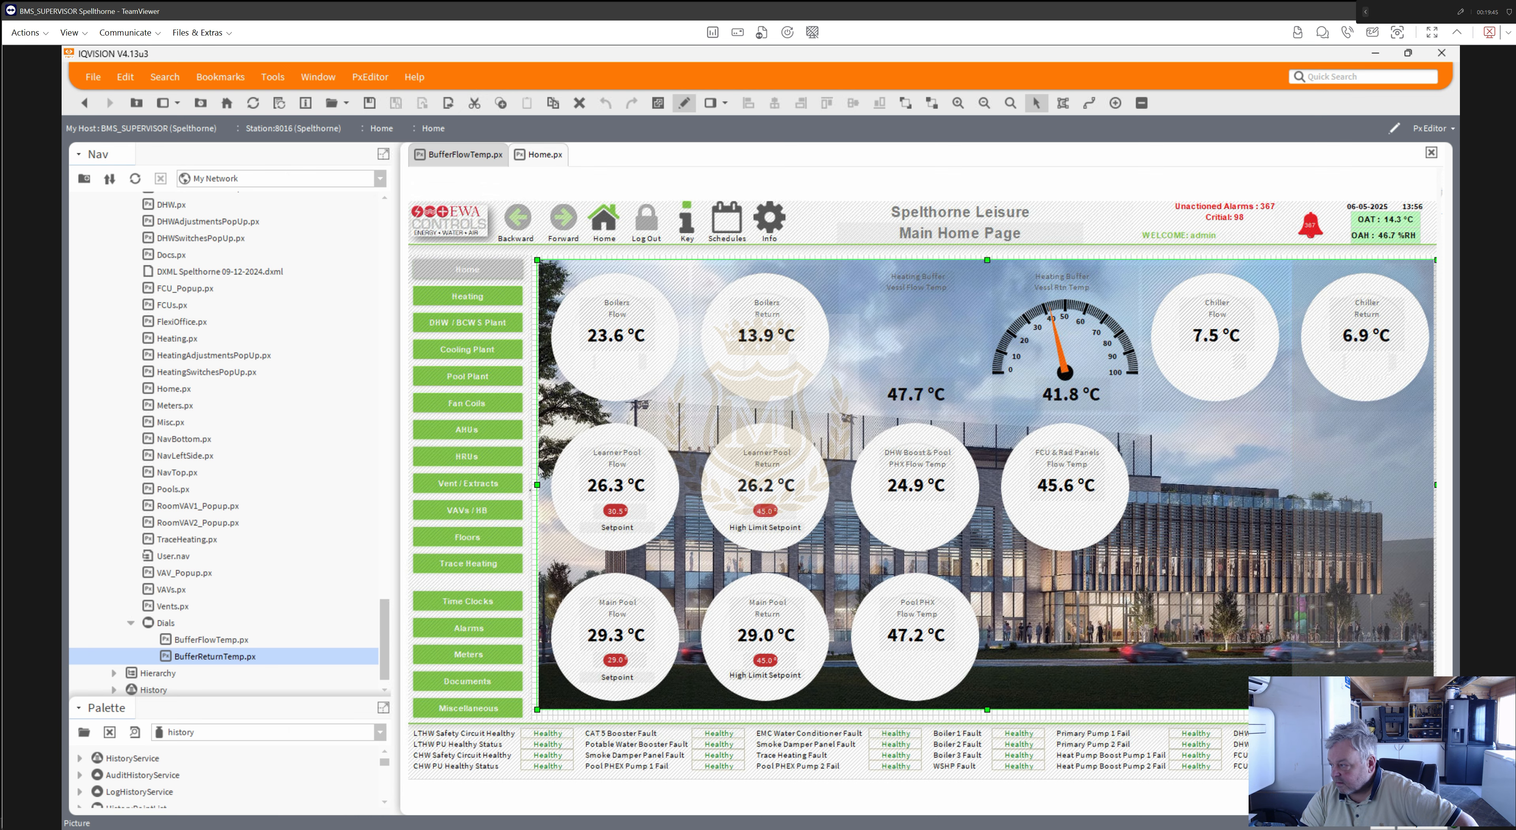
- Widen the semi-transparent bound label over the building picture leftwards to the picture's left edge
click(1306, 535)
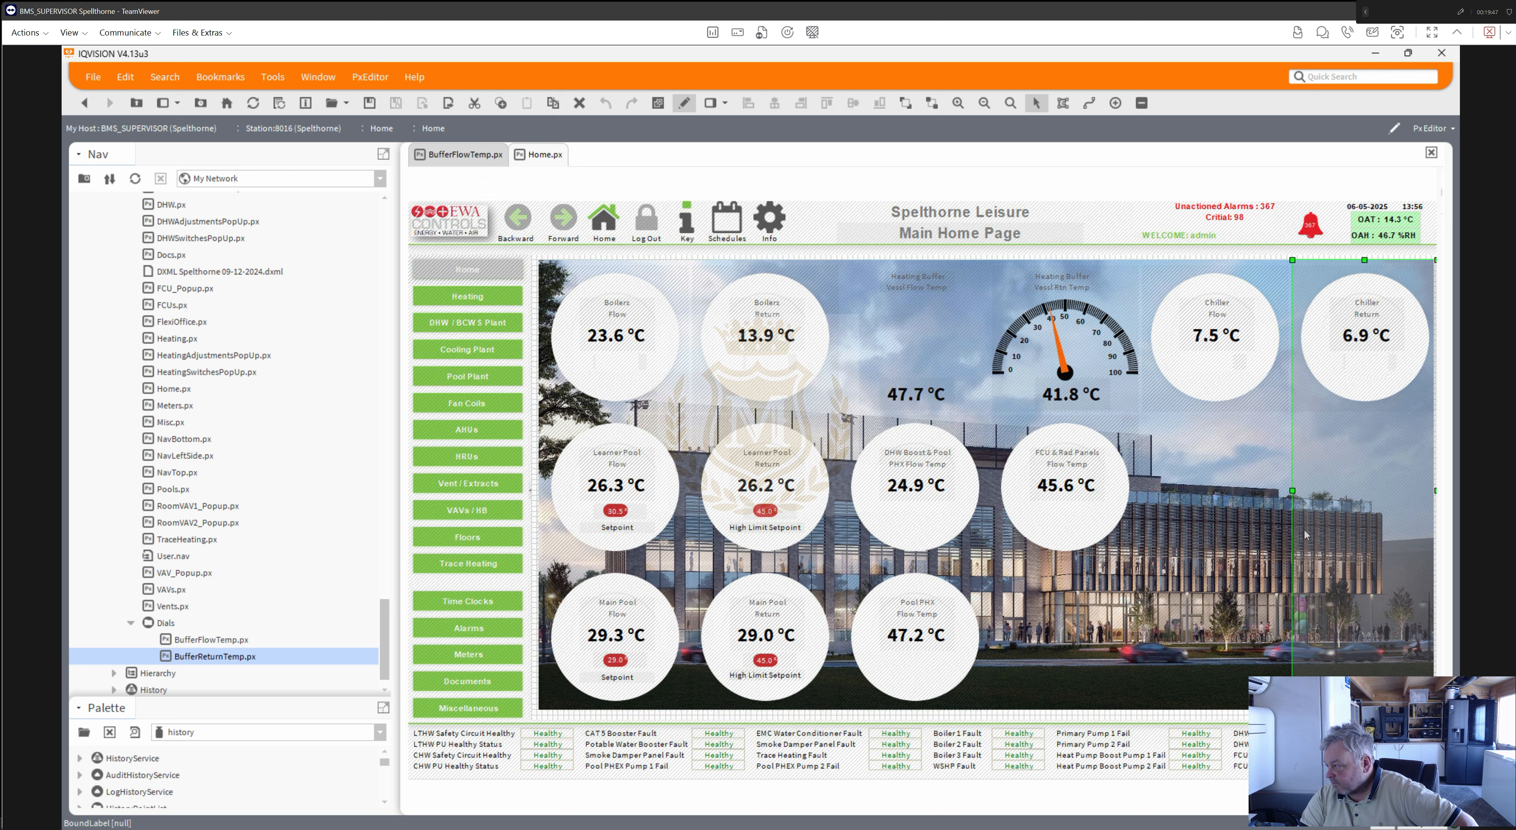
drag(1226, 484, 538, 468)
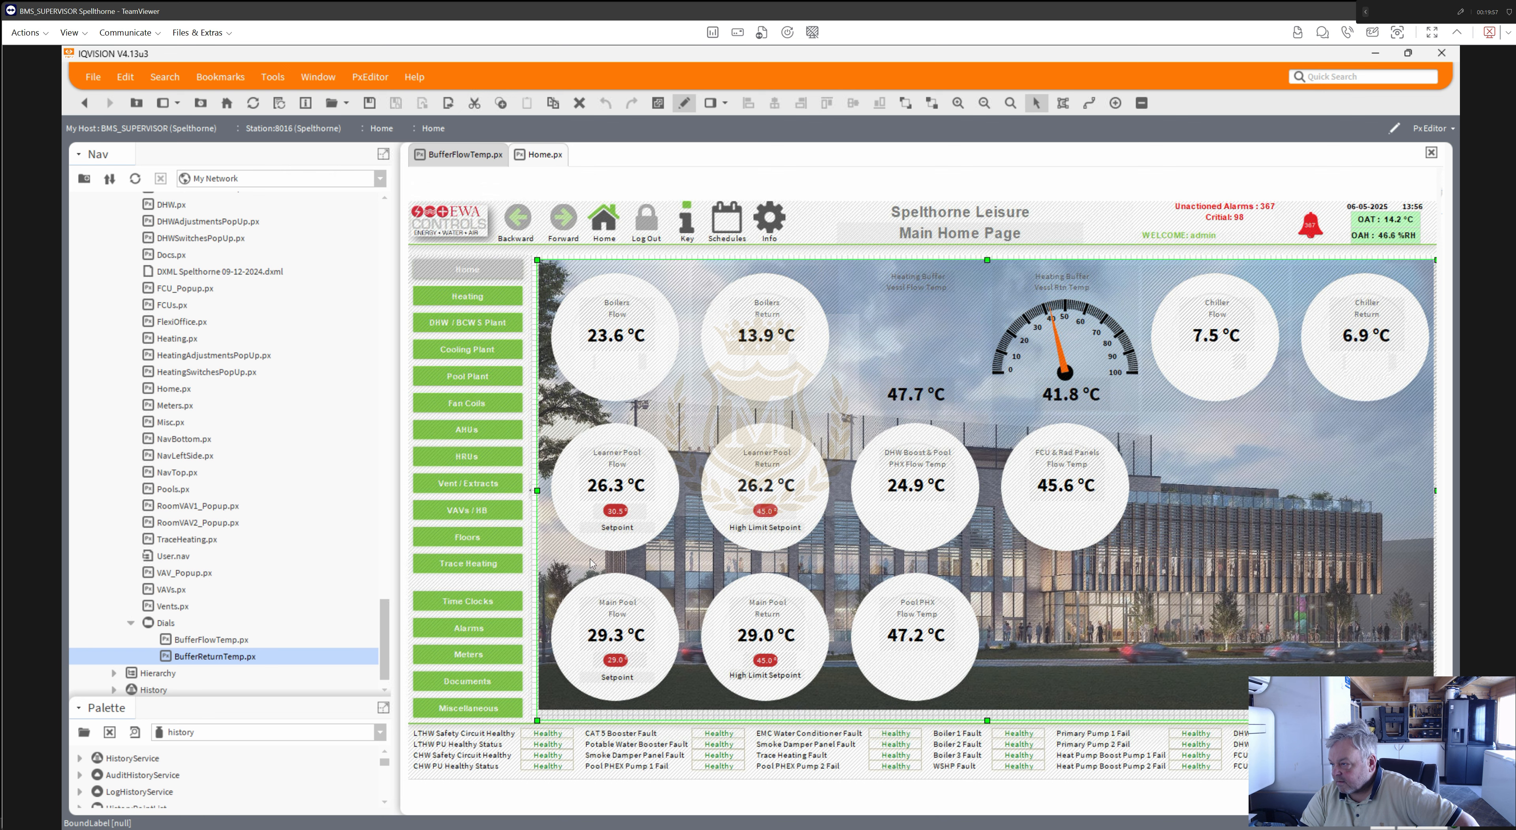
click(669, 467)
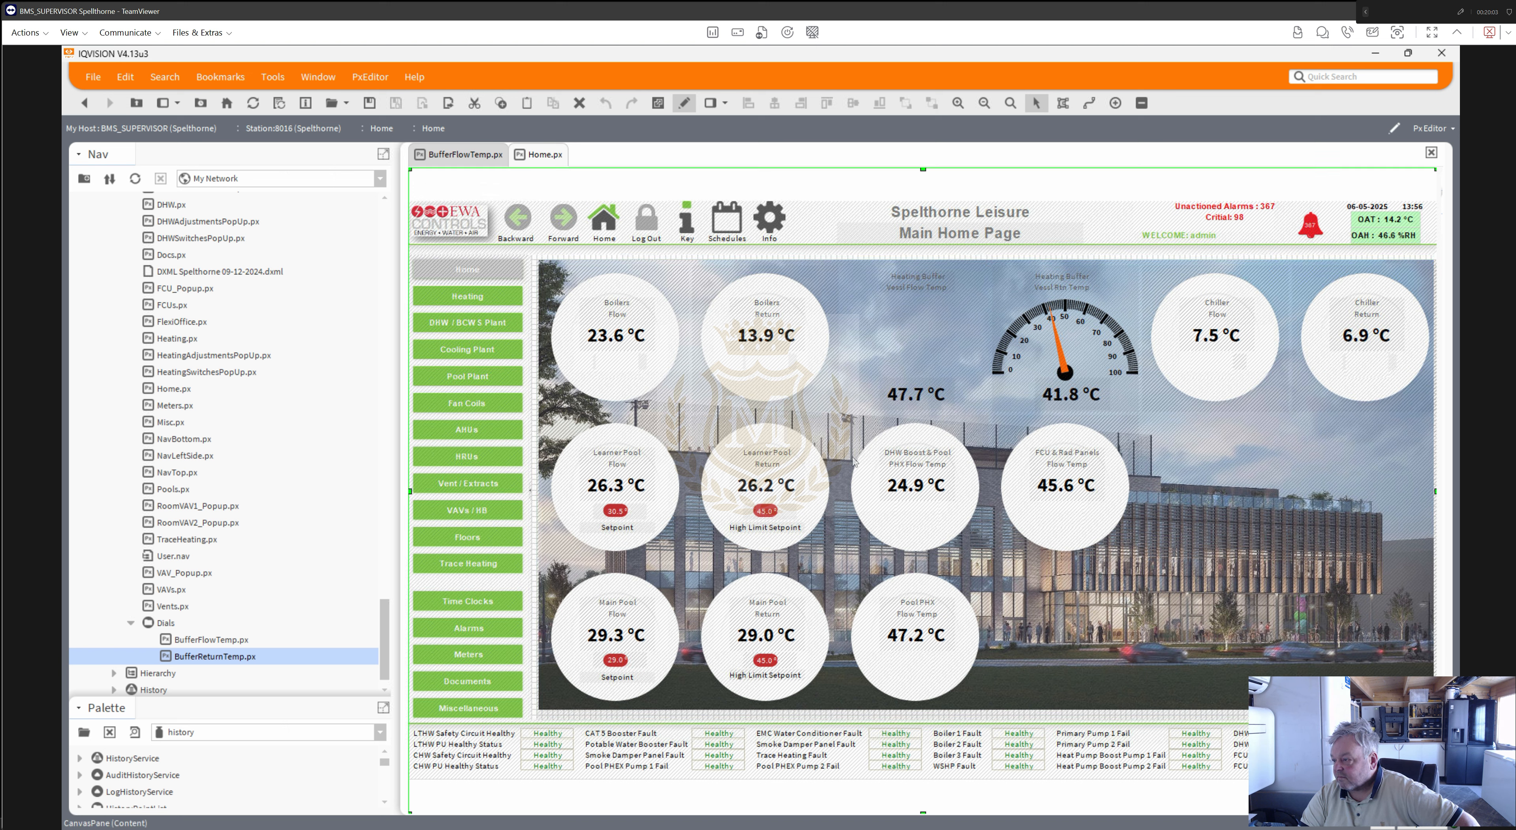
- Pull the overlay bound label's left edge inwards to the middle of the Learner Pool Flow circle, exposing a strip of the picture
click(554, 507)
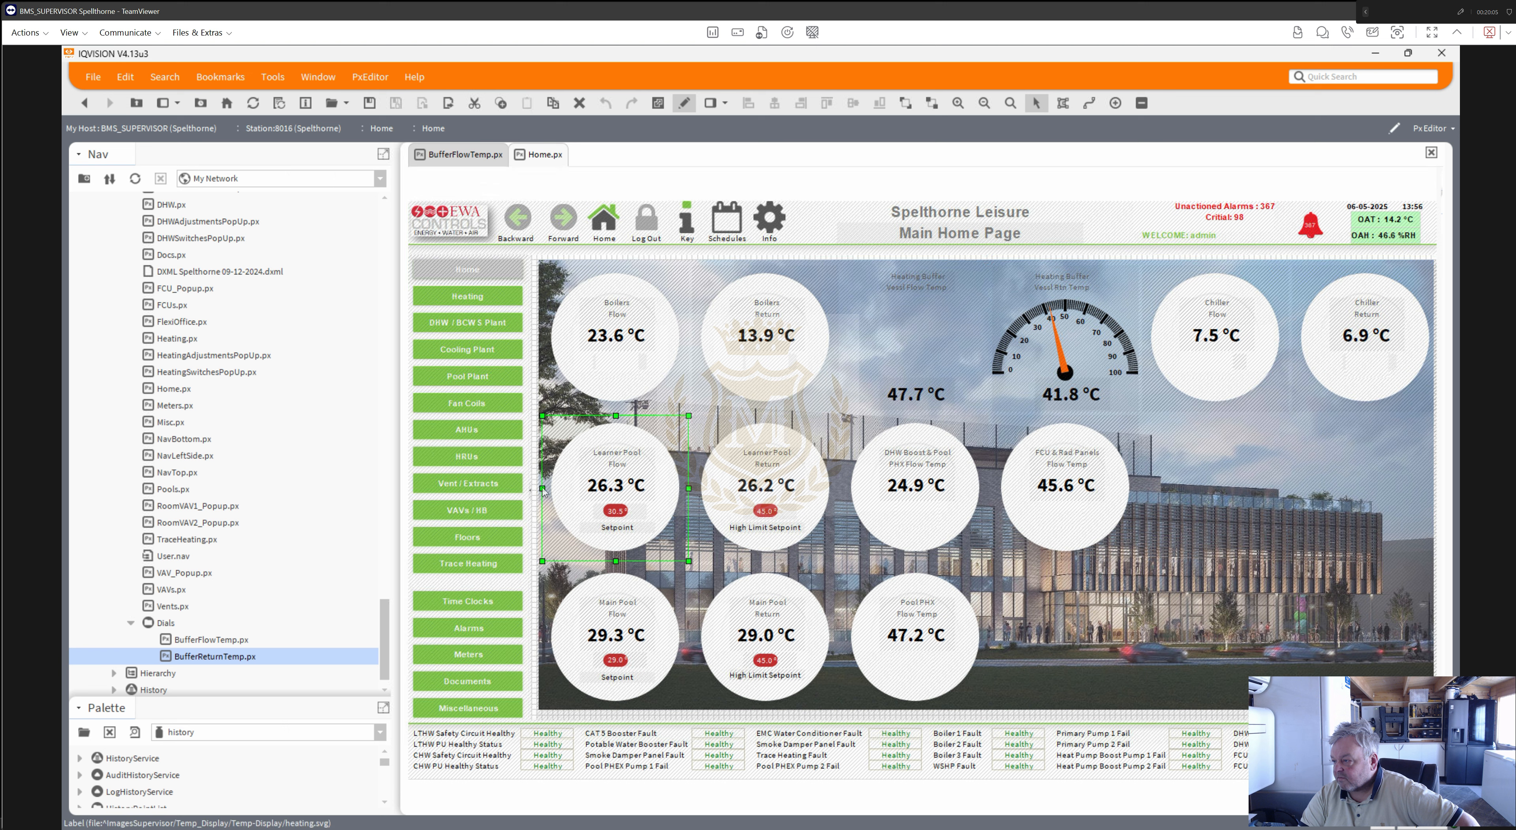
click(547, 577)
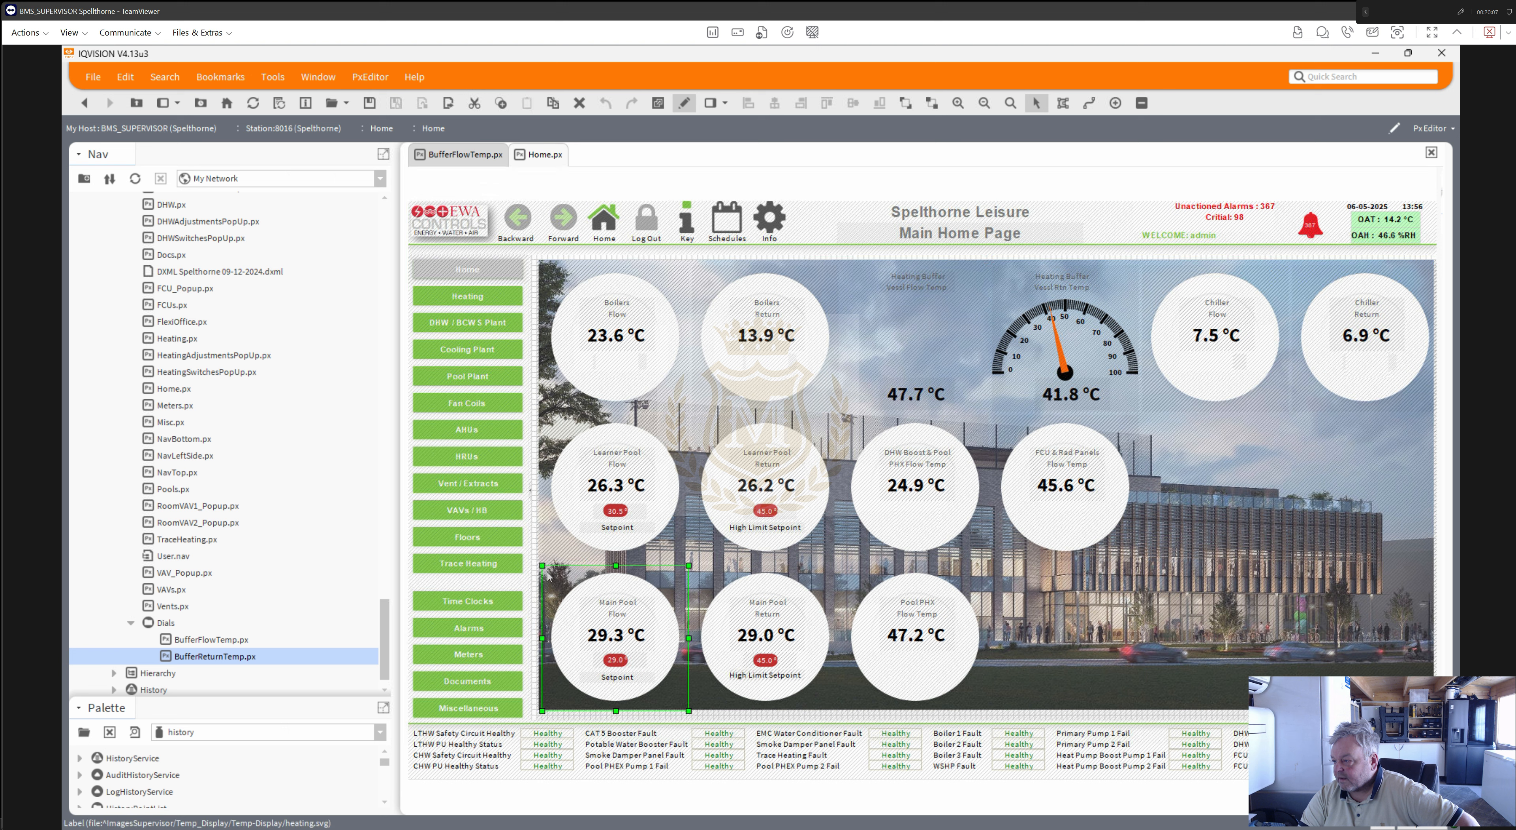
click(759, 479)
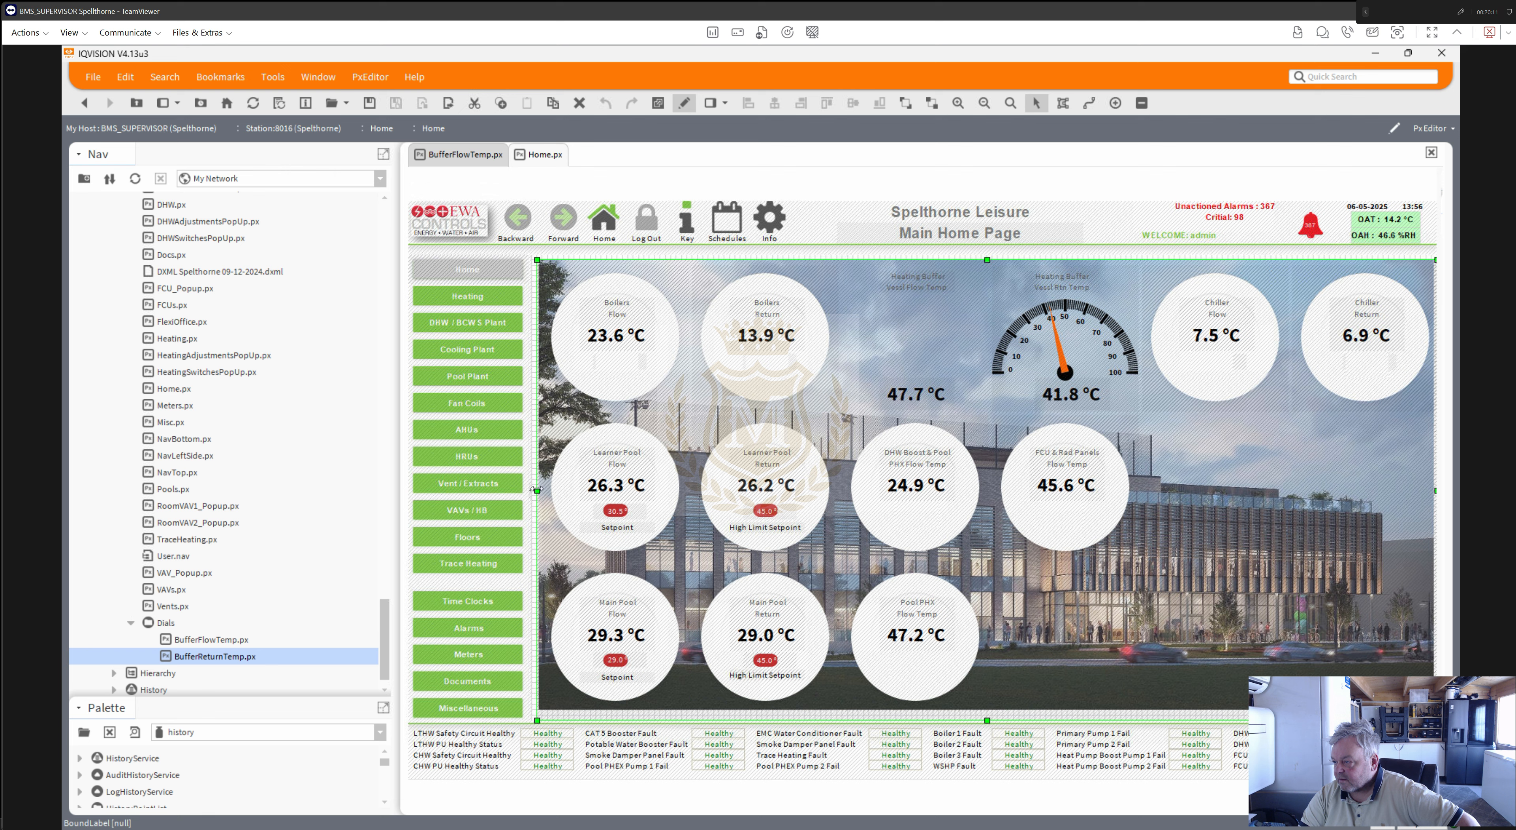
drag(537, 491, 596, 495)
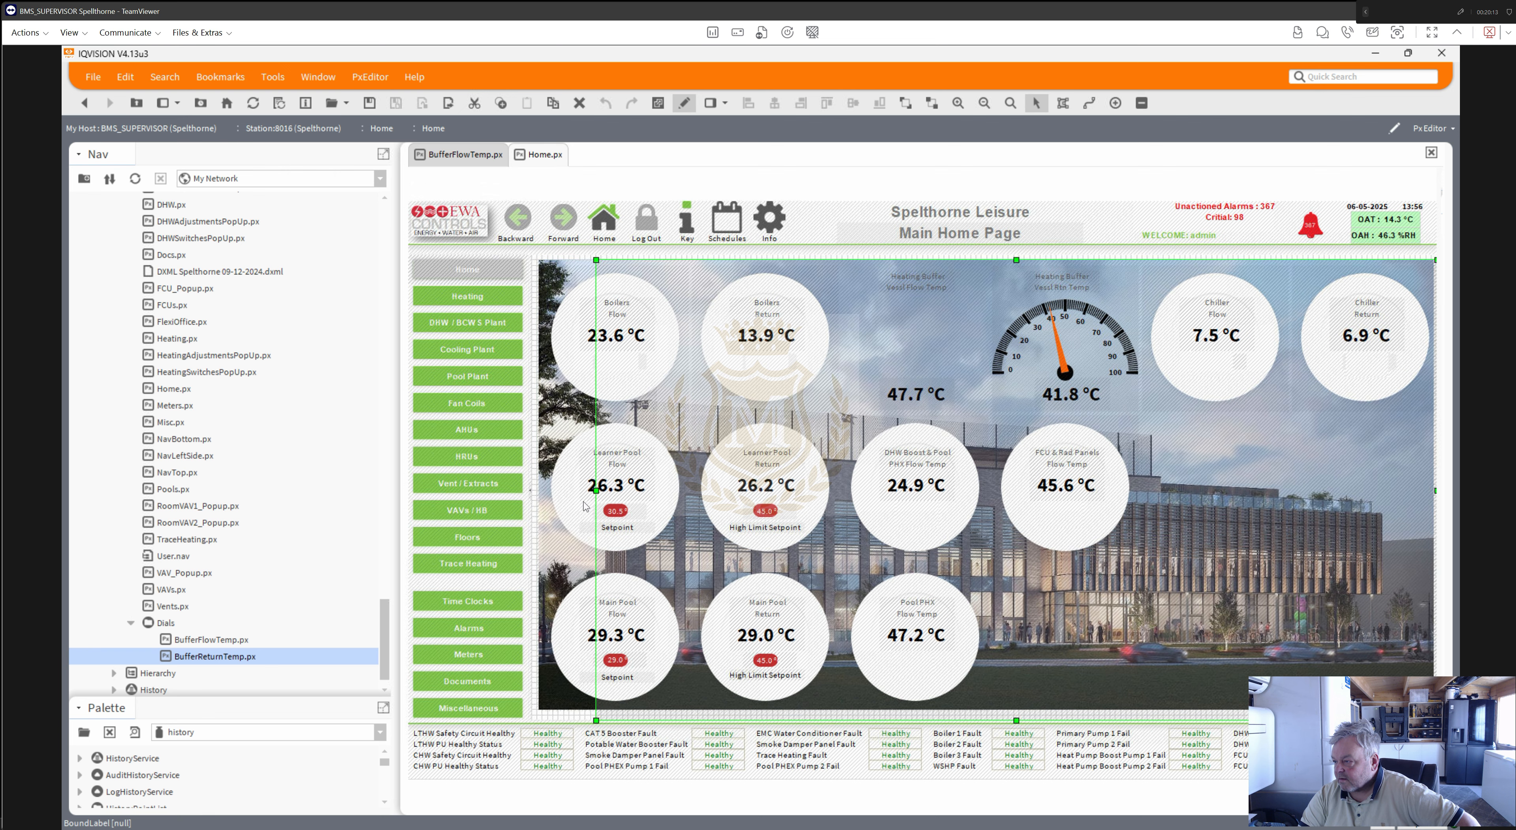
- Select the building picture and reorder it to the bottom, behind the dials and circles
click(561, 552)
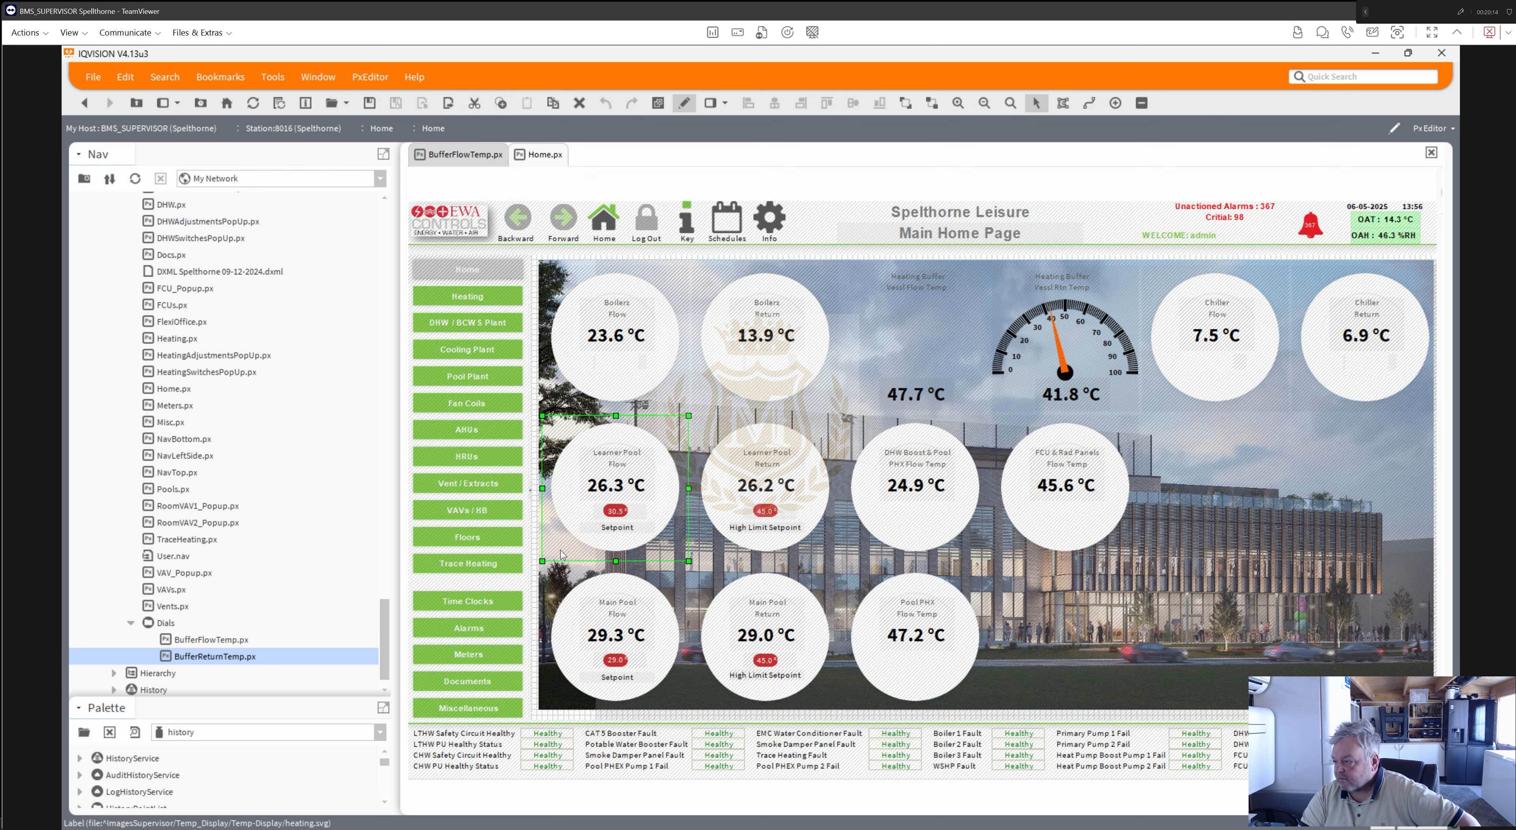
click(542, 572)
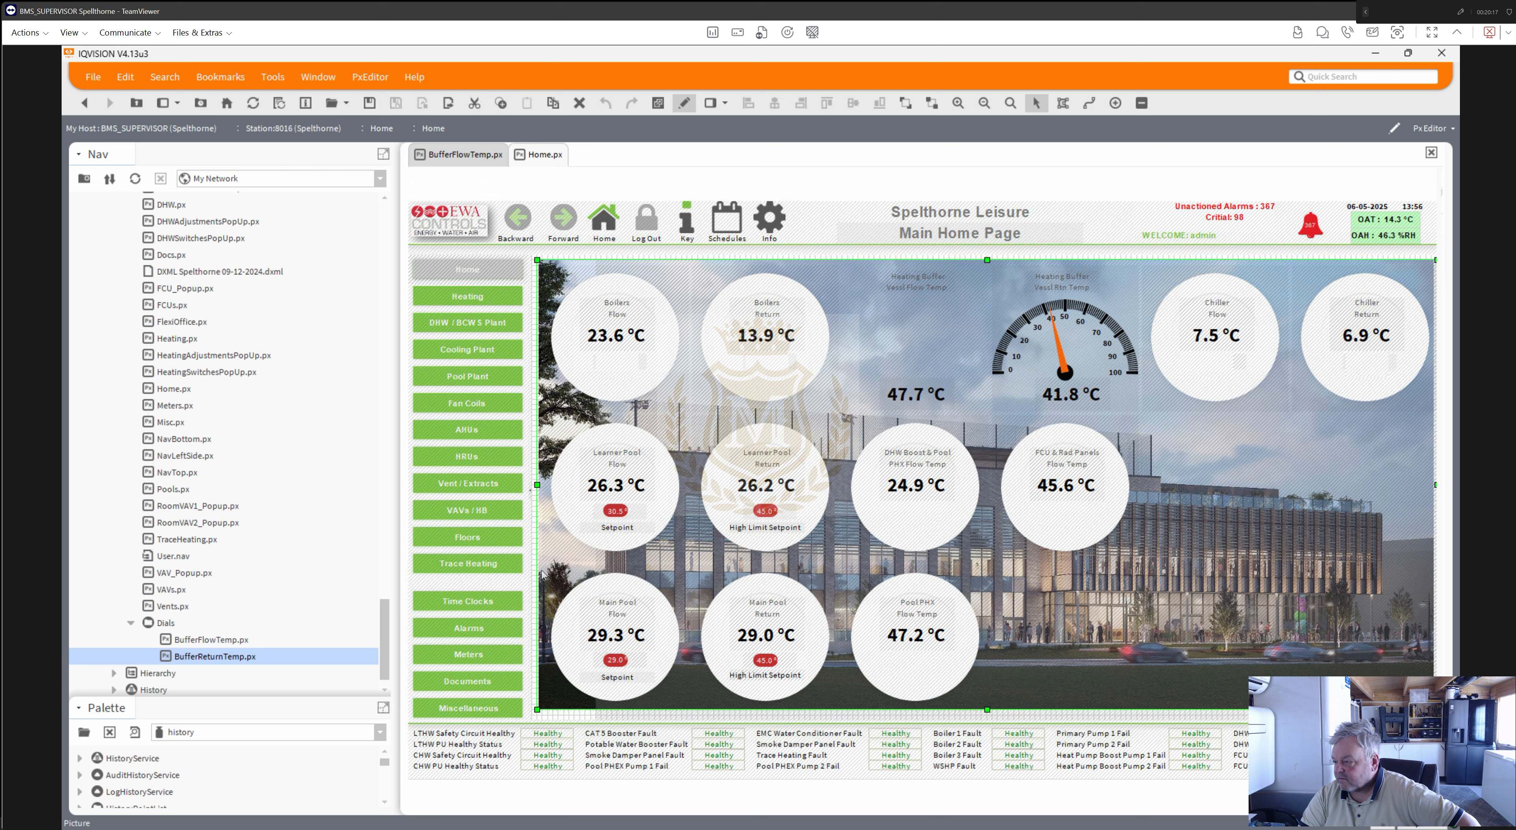
right_click(542, 574)
mouse_move(645, 766)
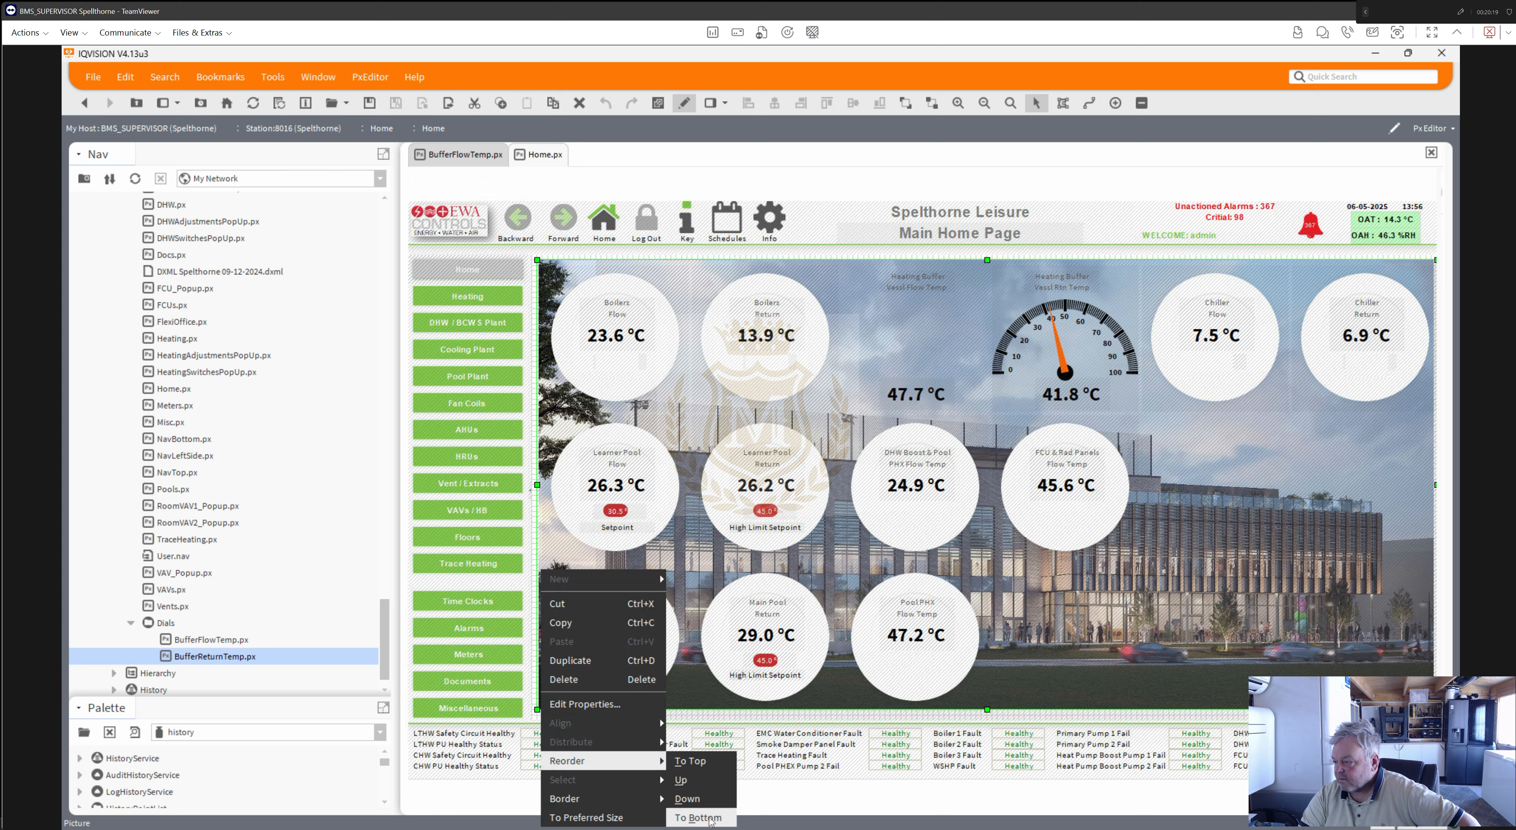
click(698, 817)
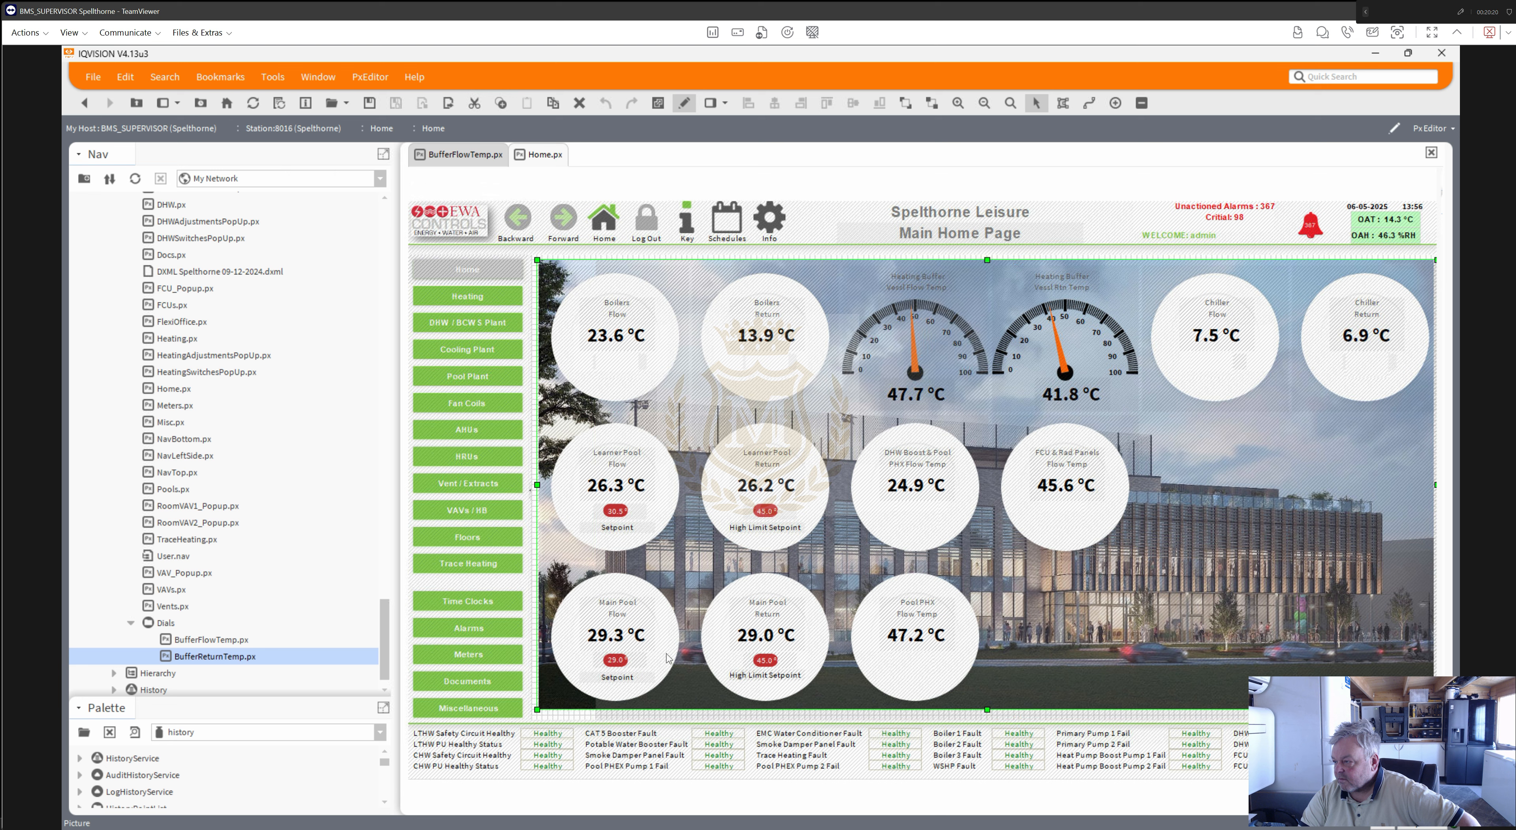
- Select the semi-transparent overlay bound label and reorder it to the bottom of the Home page's stacking order
click(651, 570)
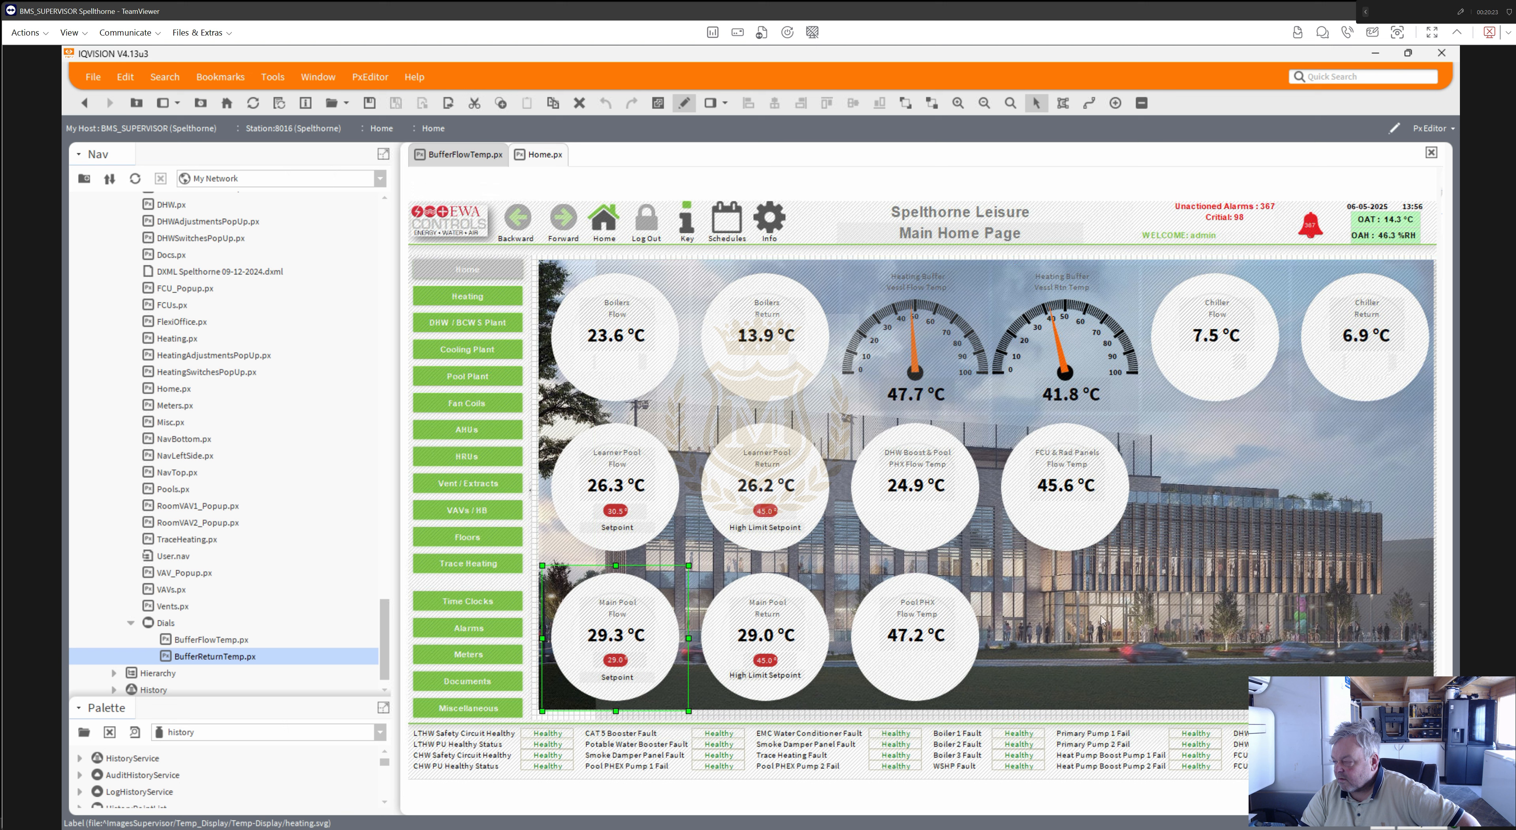
click(1065, 598)
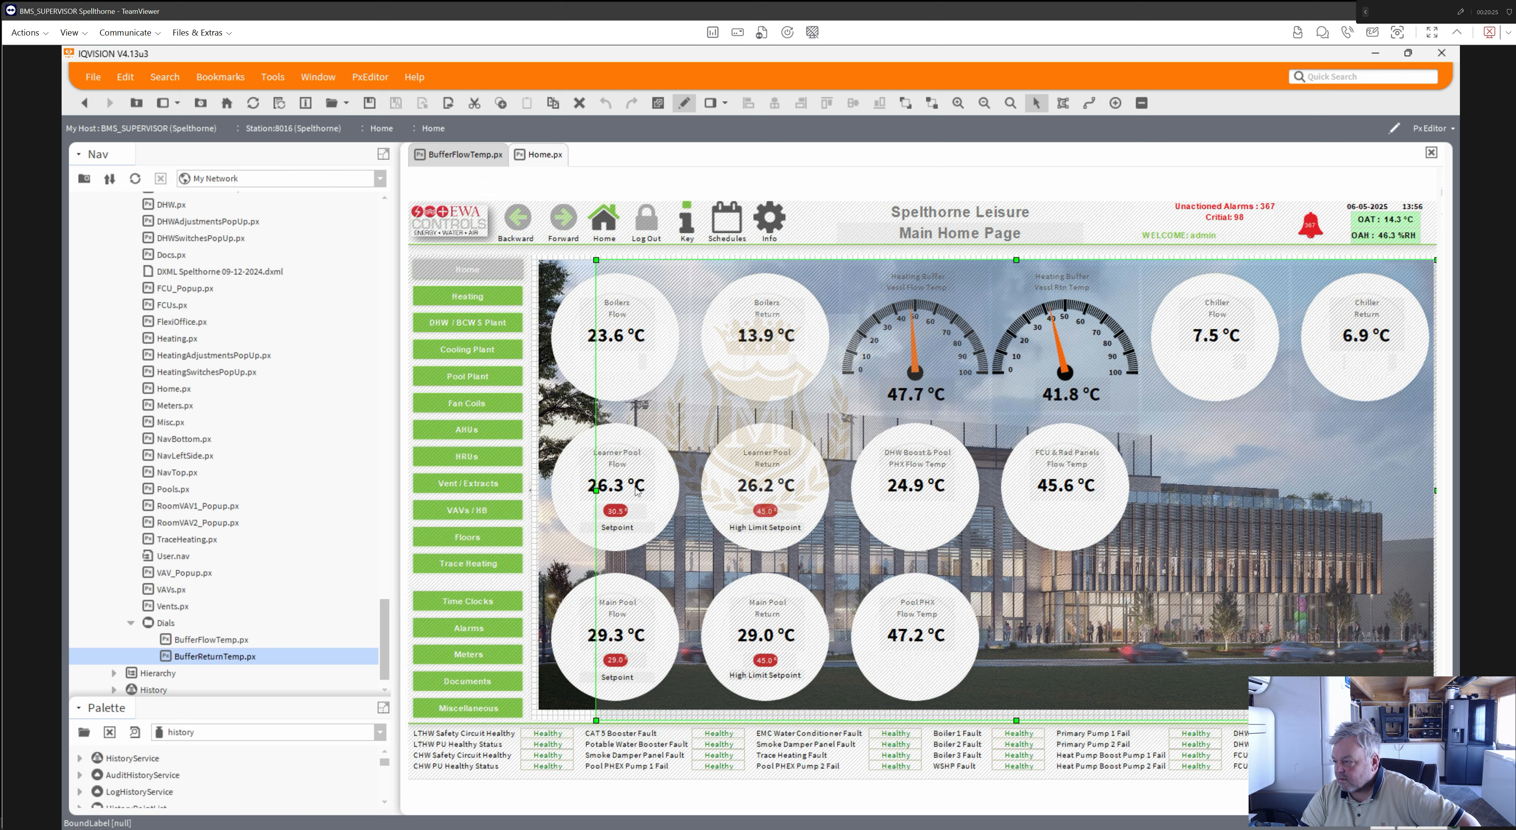
right_click(1069, 718)
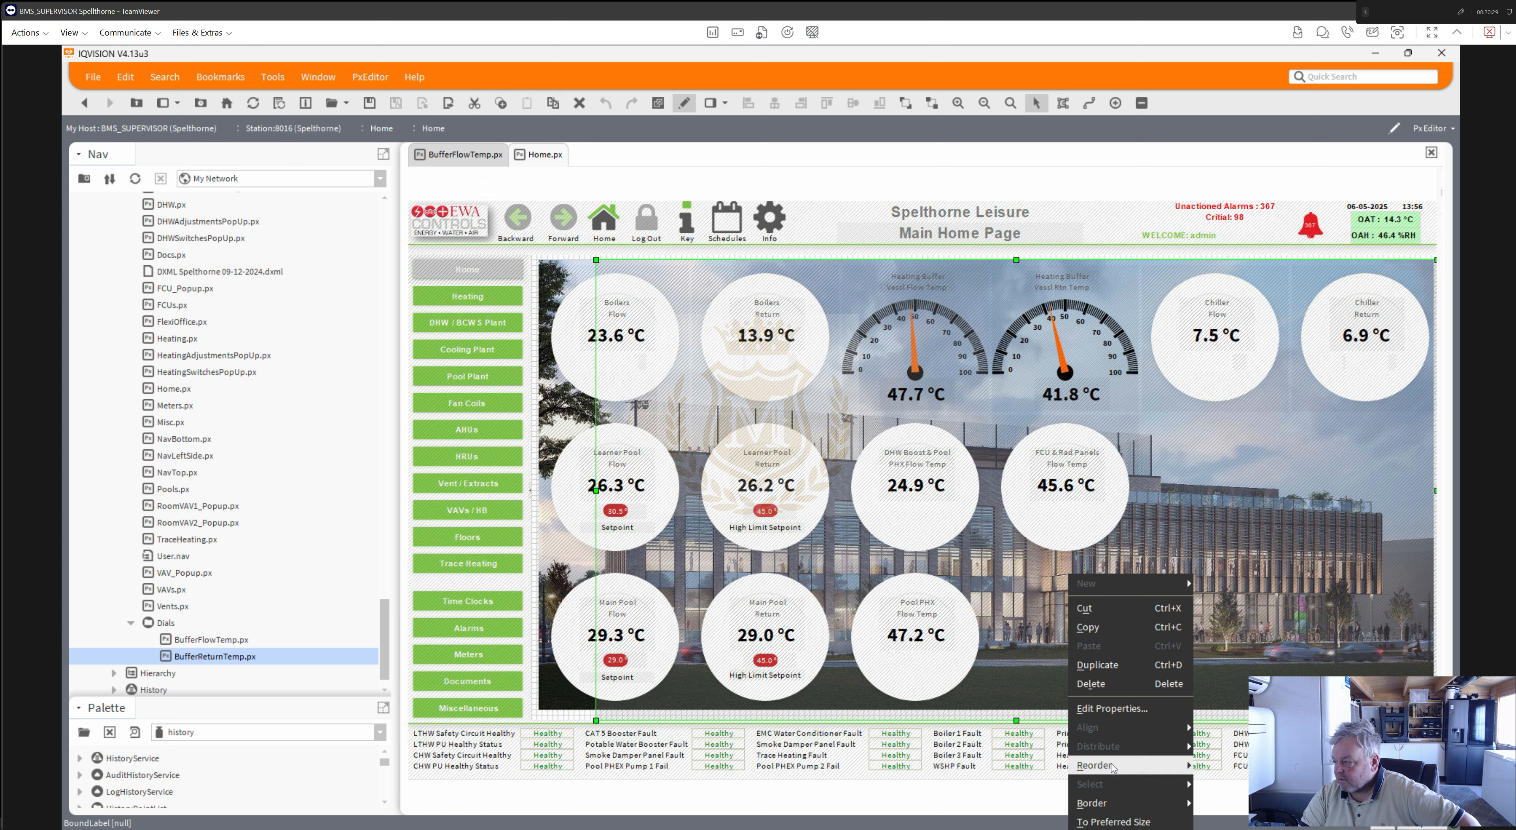
mouse_move(1118, 766)
click(1224, 821)
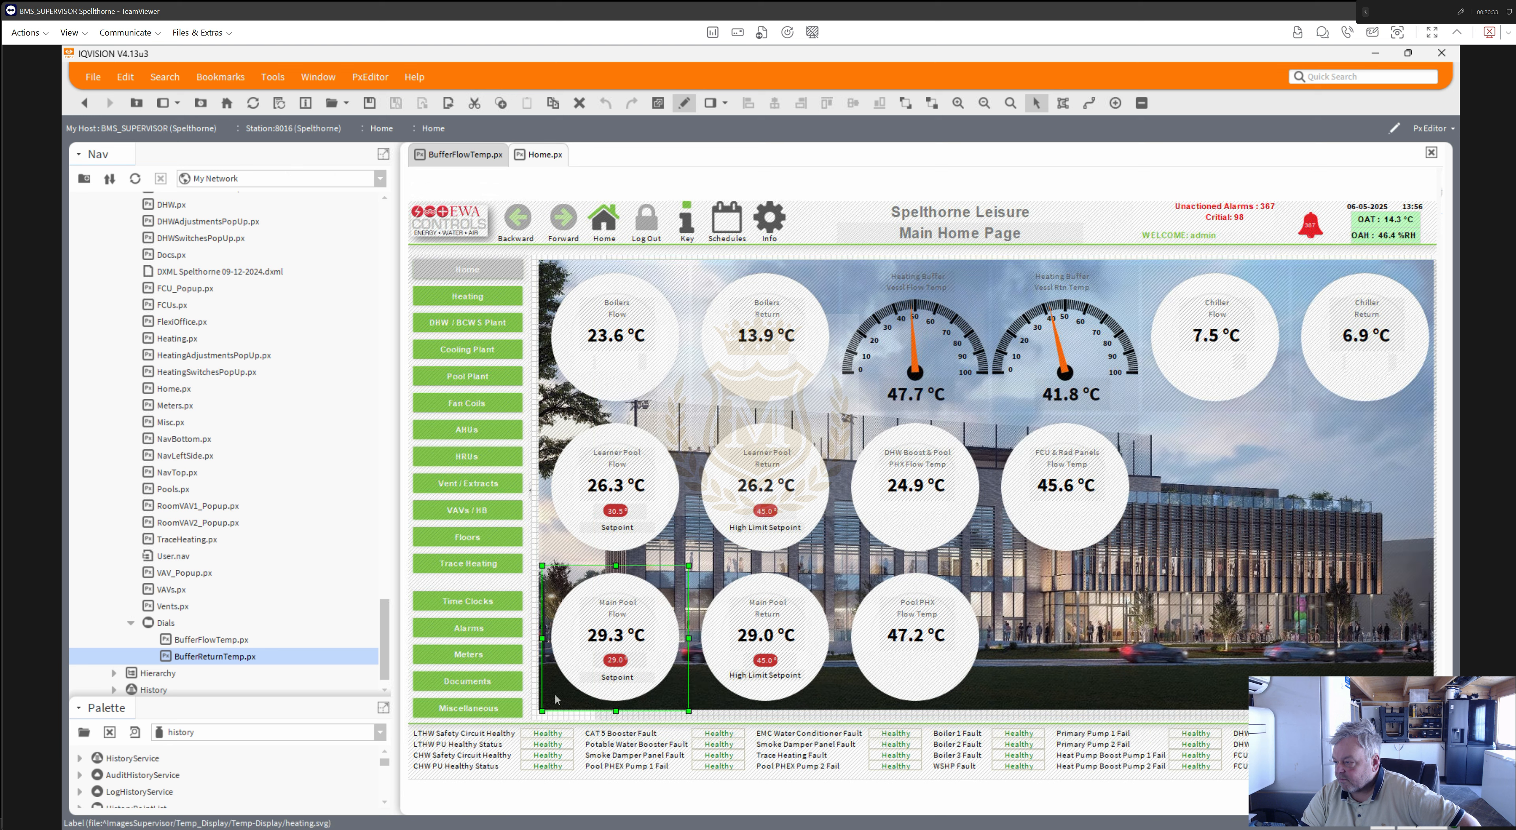
- Reorder the building picture to the bottom so that it lies beneath the overlay bound label
right_click(554, 575)
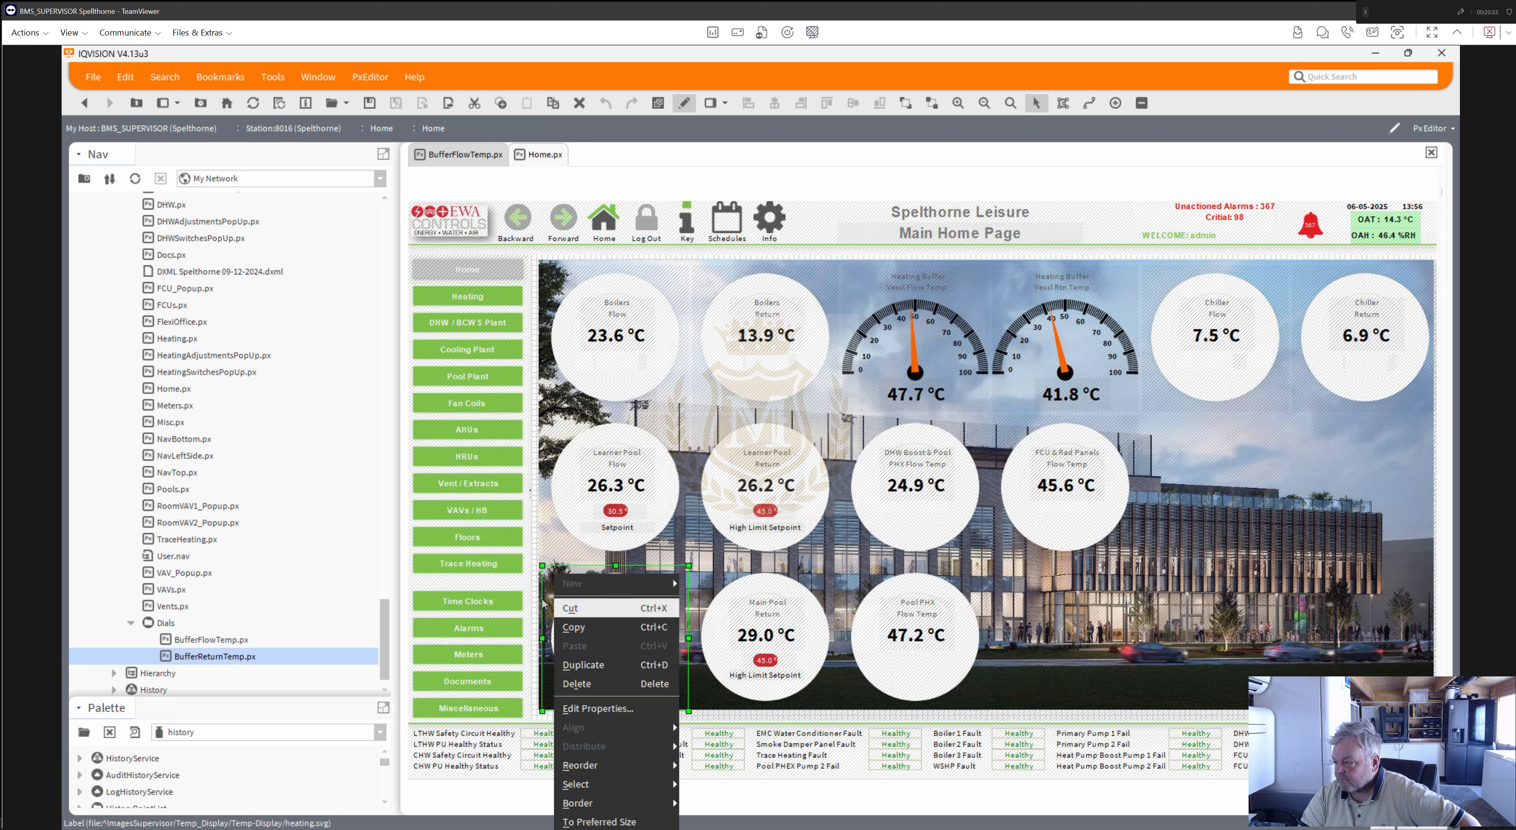
key(Escape)
click(539, 563)
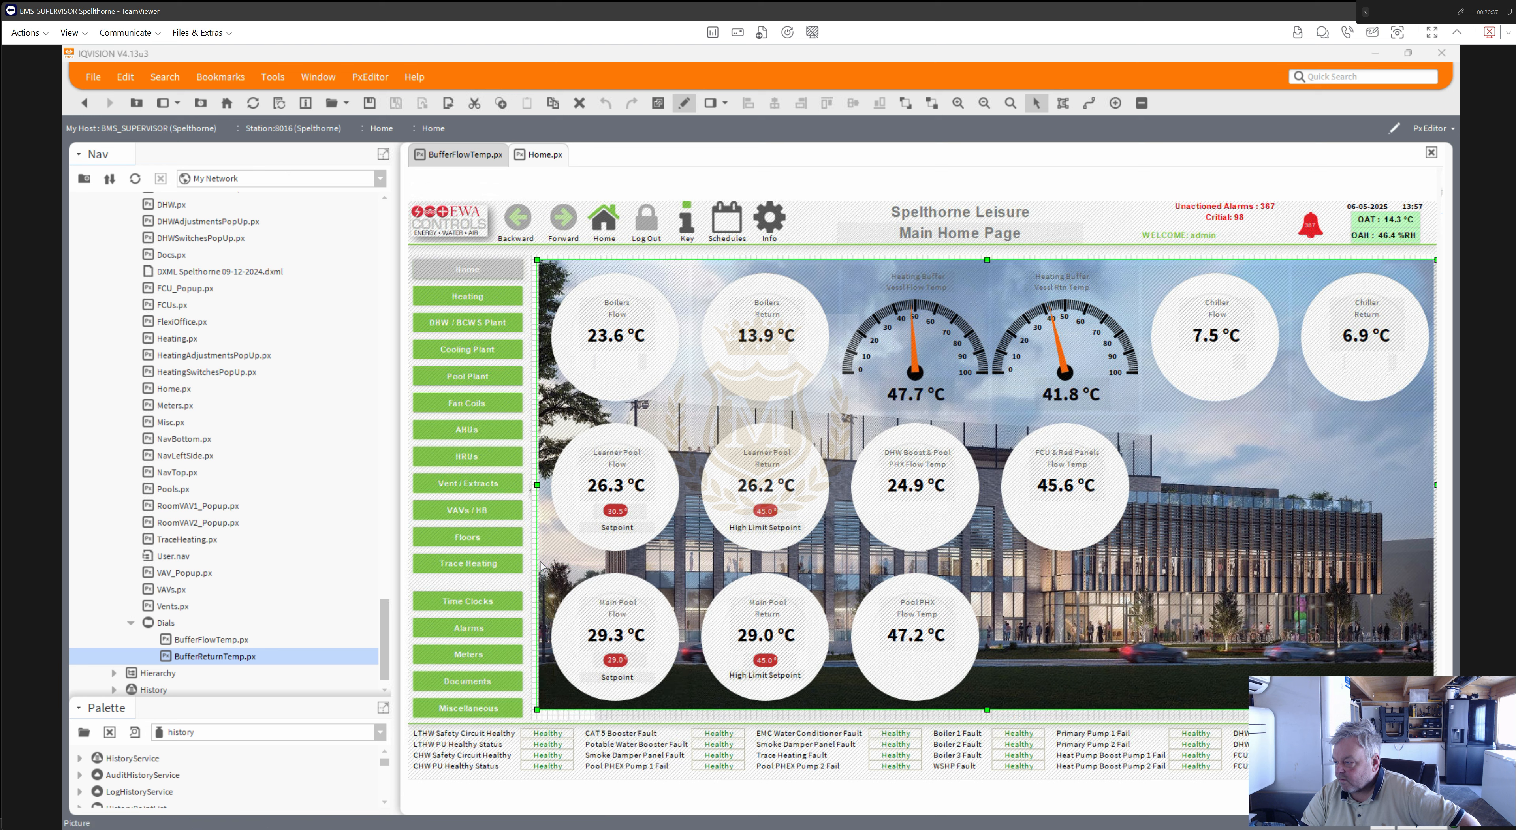
right_click(539, 562)
mouse_move(630, 755)
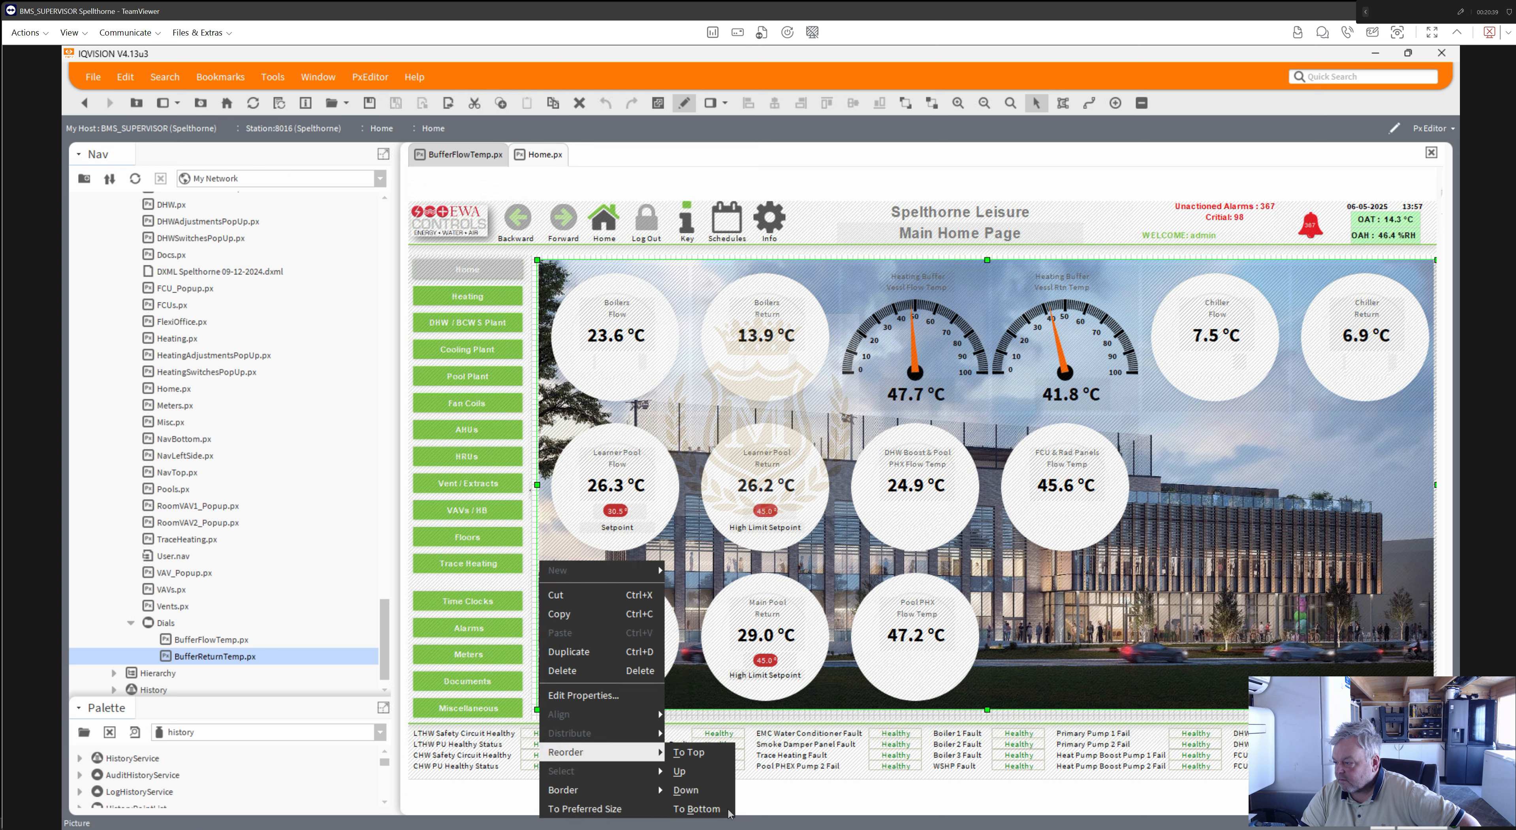
click(698, 810)
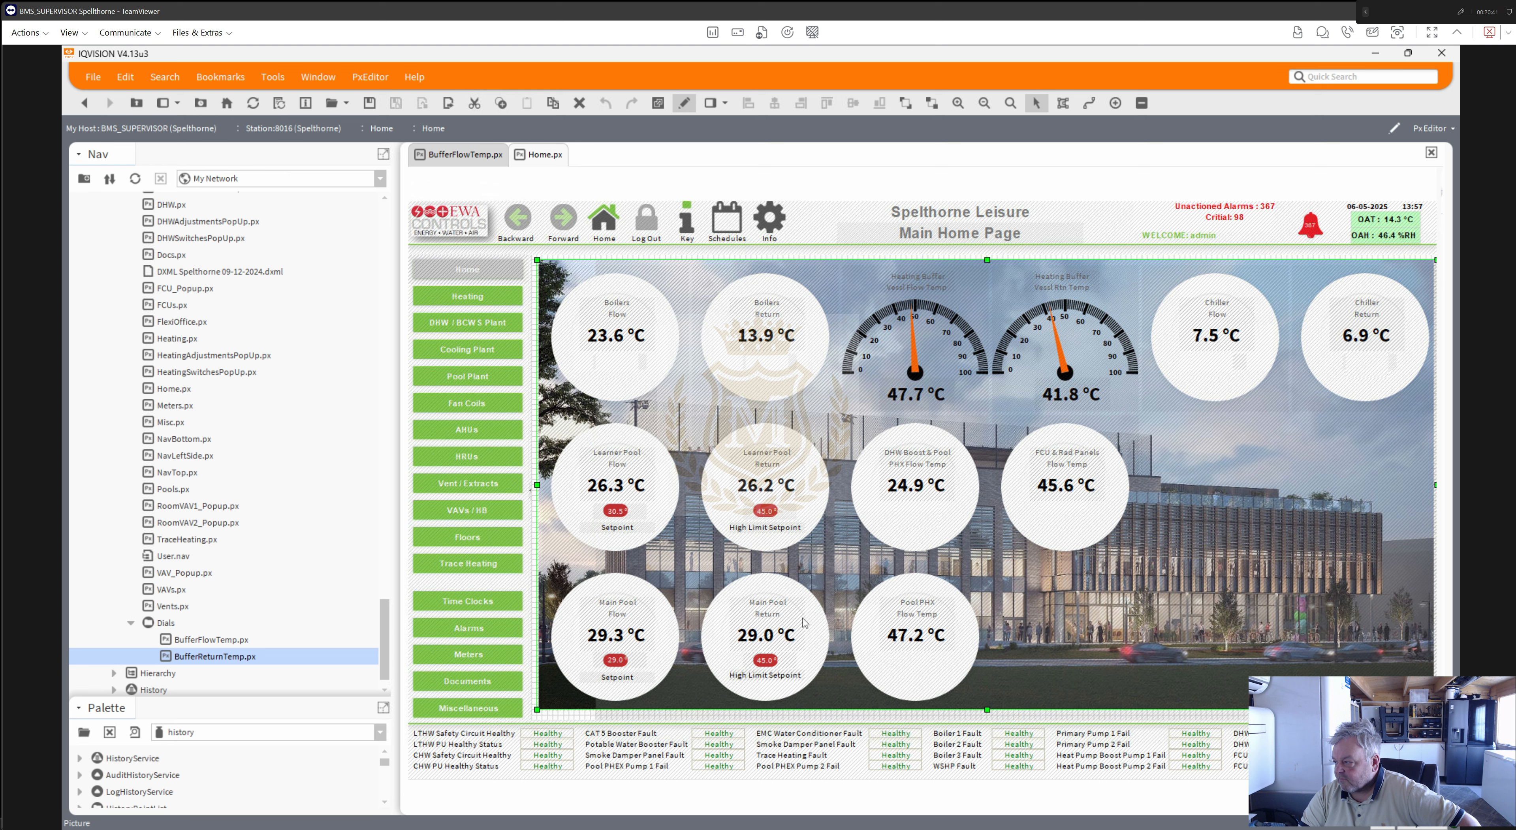
- Extend the overlay bound label leftwards to the building picture's left edge and switch the page back to view mode
click(637, 514)
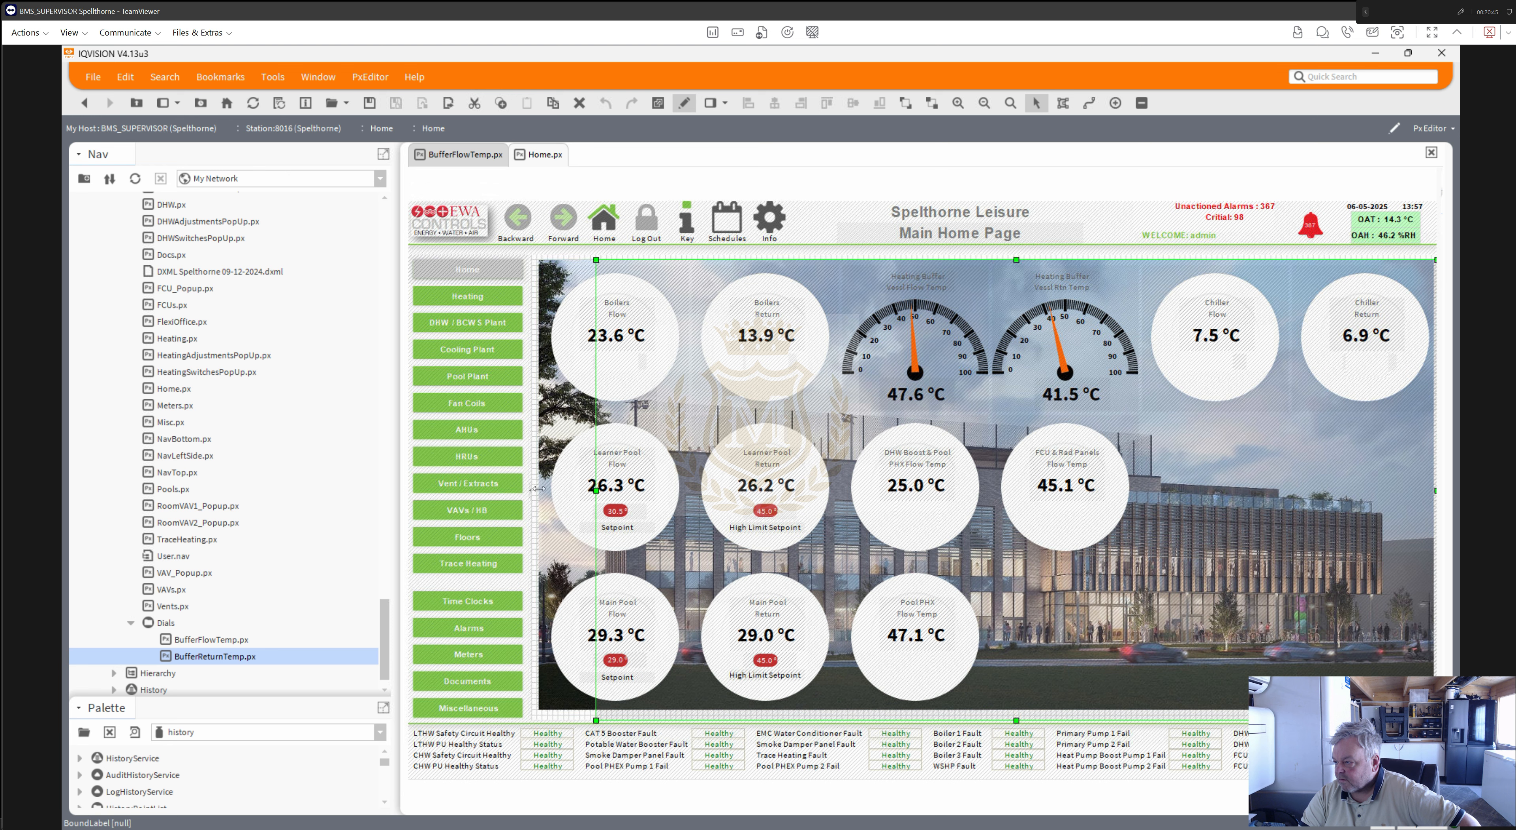
drag(536, 489, 537, 490)
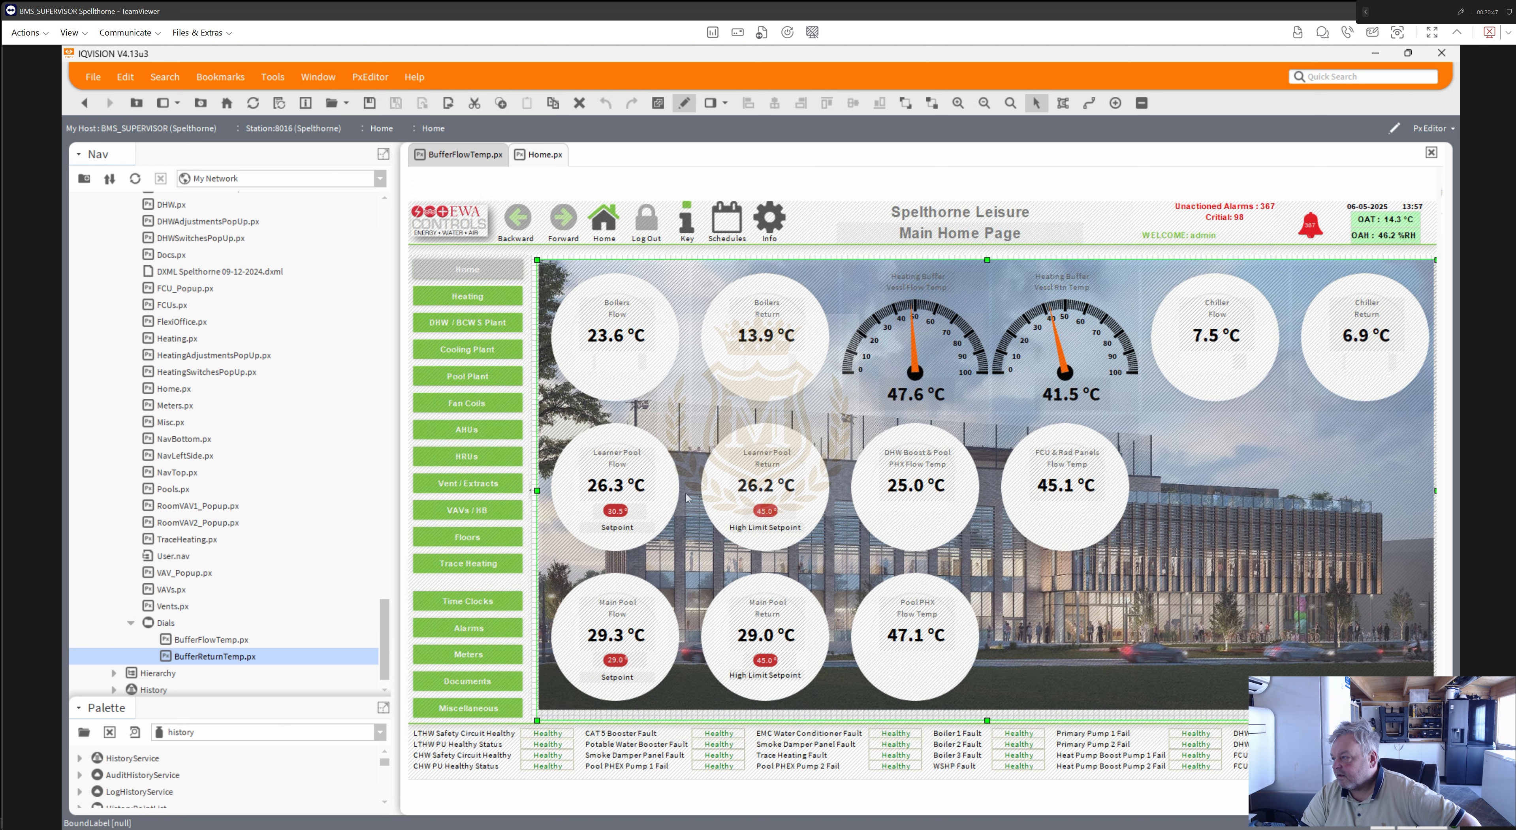
click(683, 106)
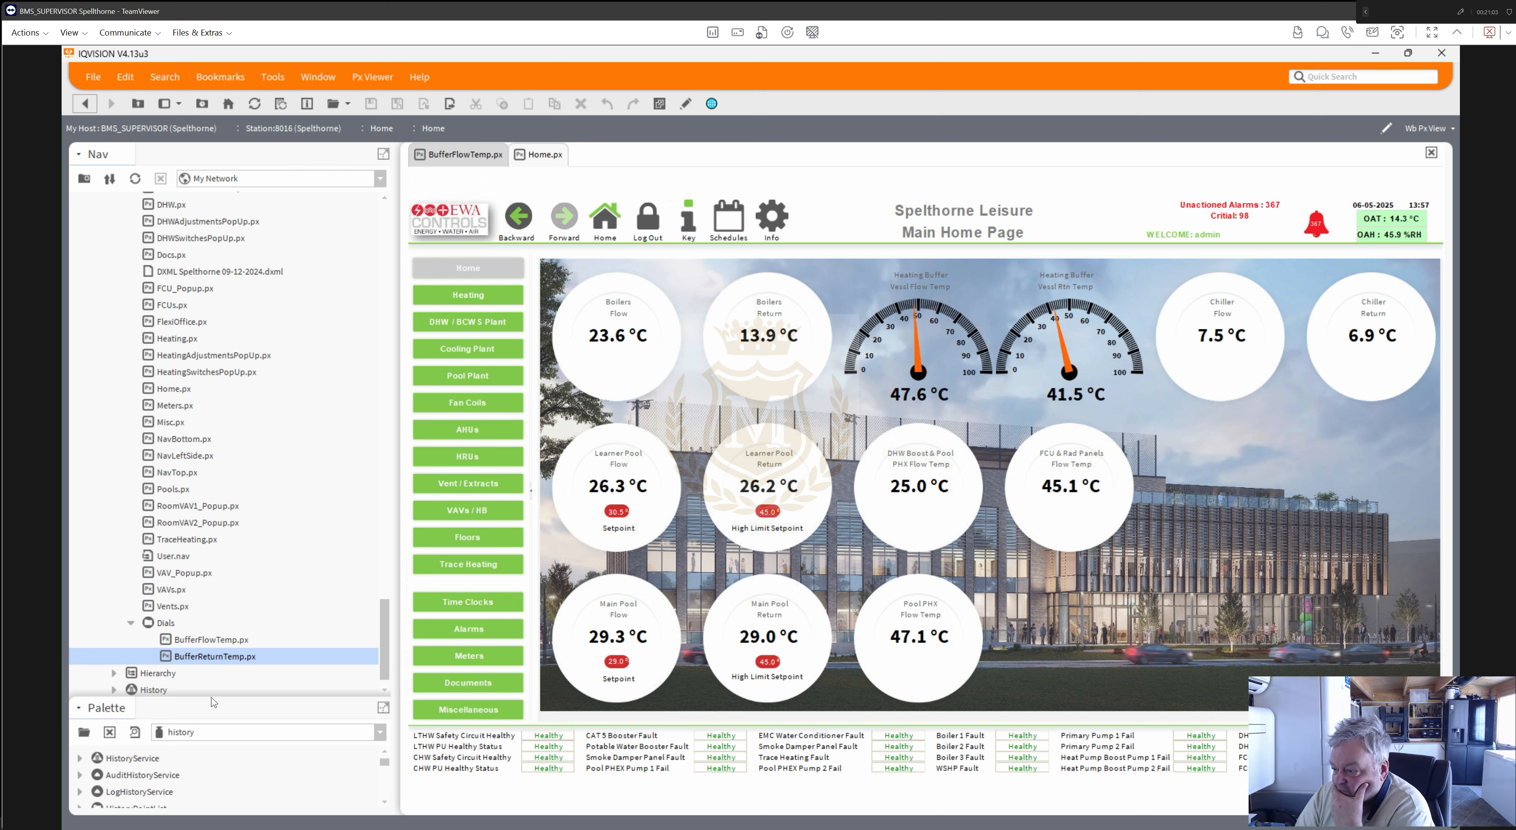
- Set the canvas background of BufferFlowTemp.px to white, and save the change while switching to BufferReturnTemp.px
double_click(199, 641)
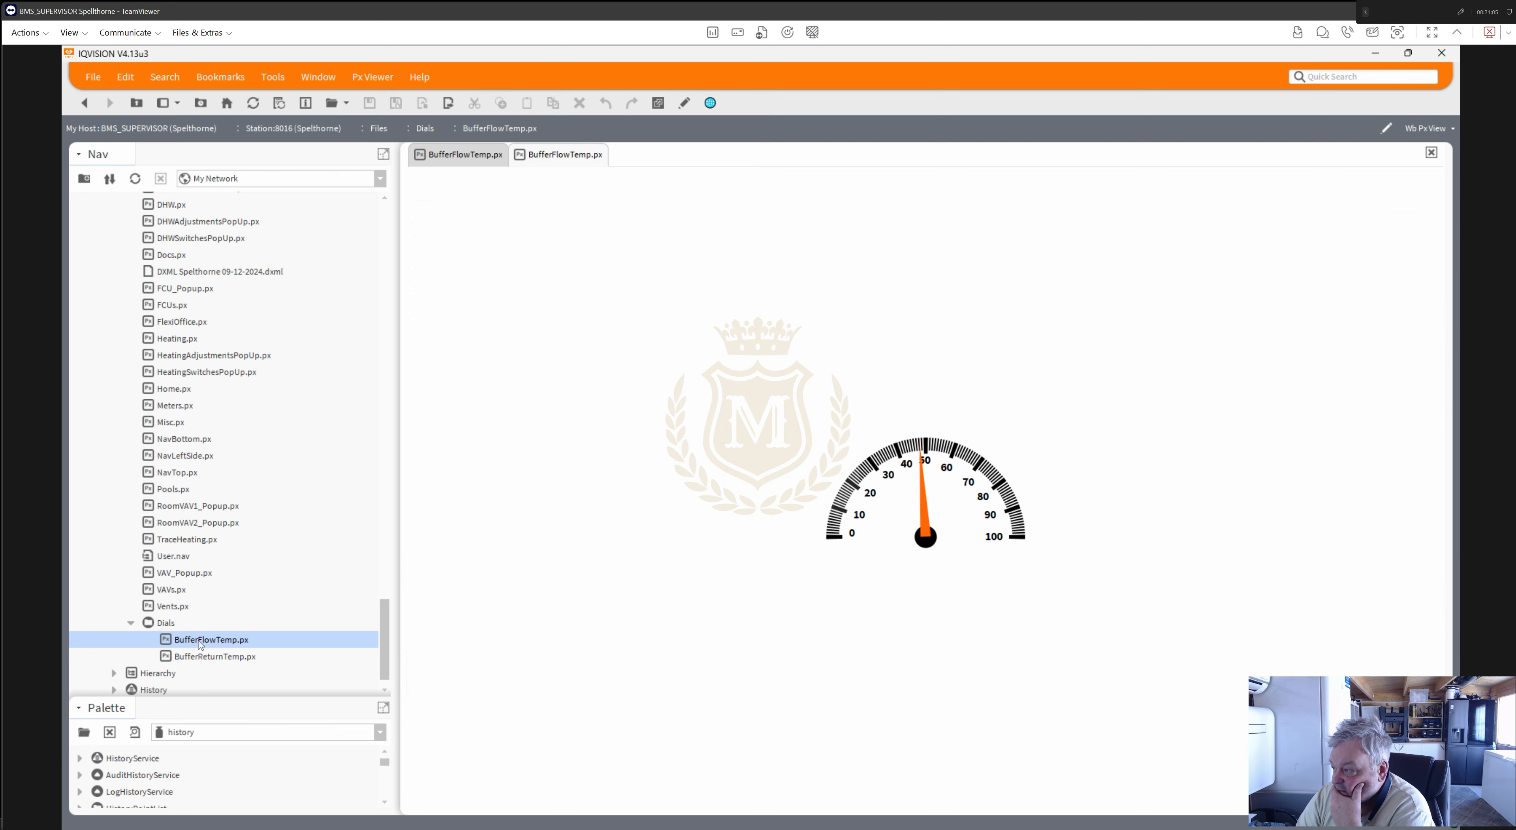
click(681, 103)
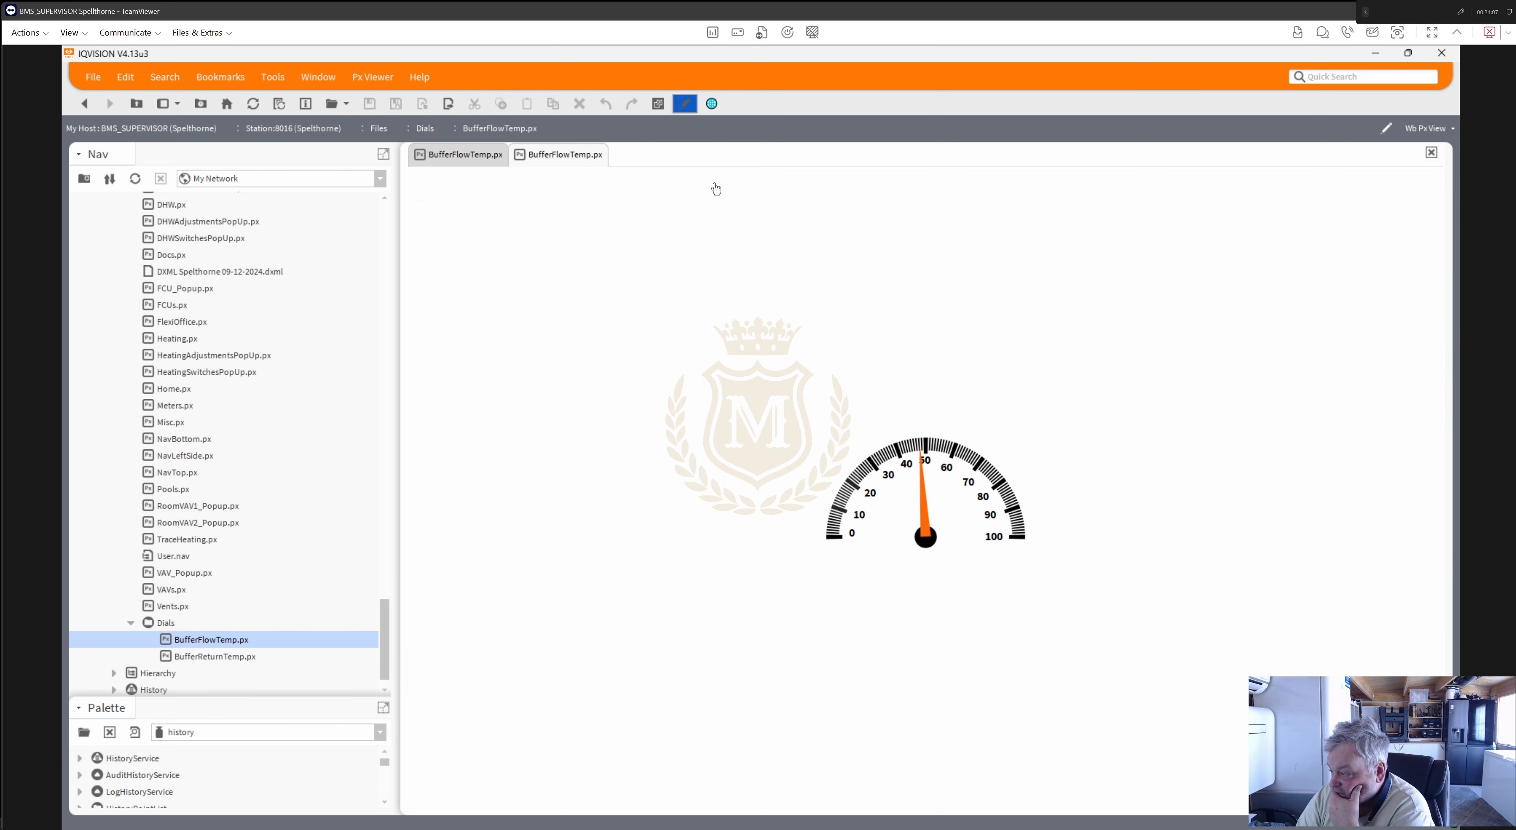
right_click(909, 579)
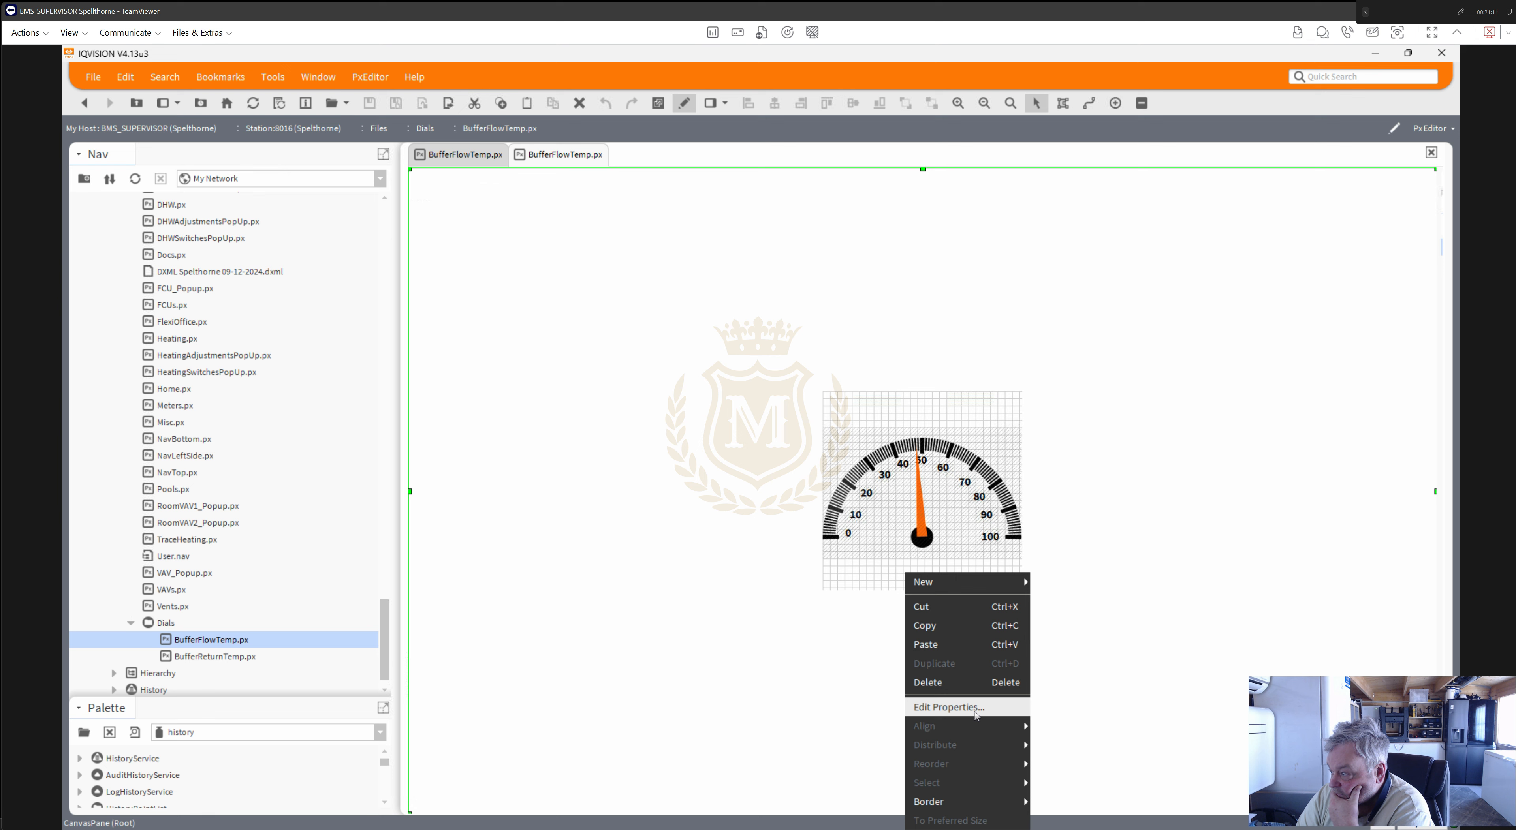
click(949, 707)
click(642, 366)
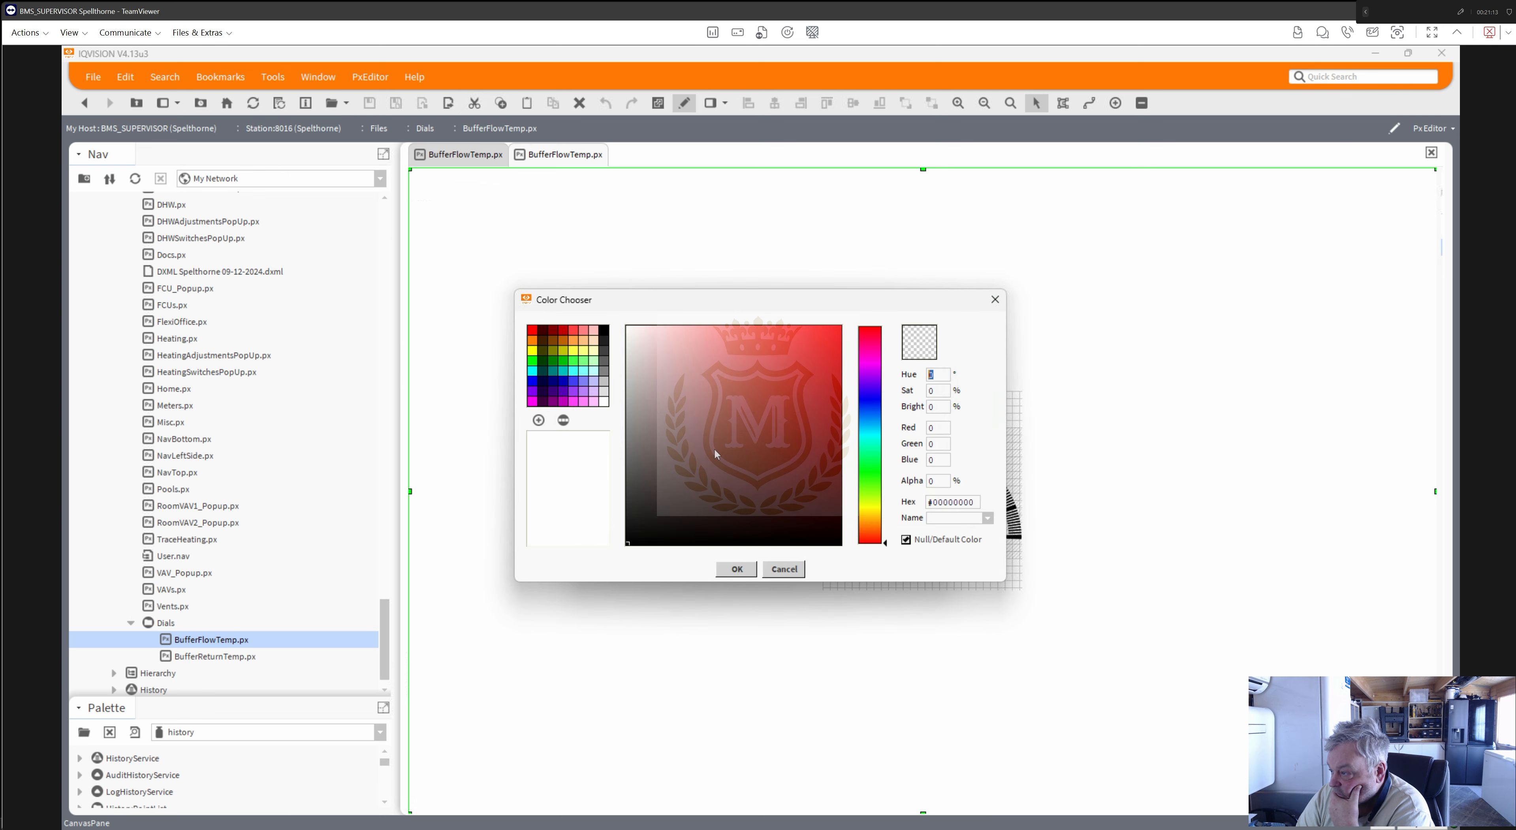
click(606, 403)
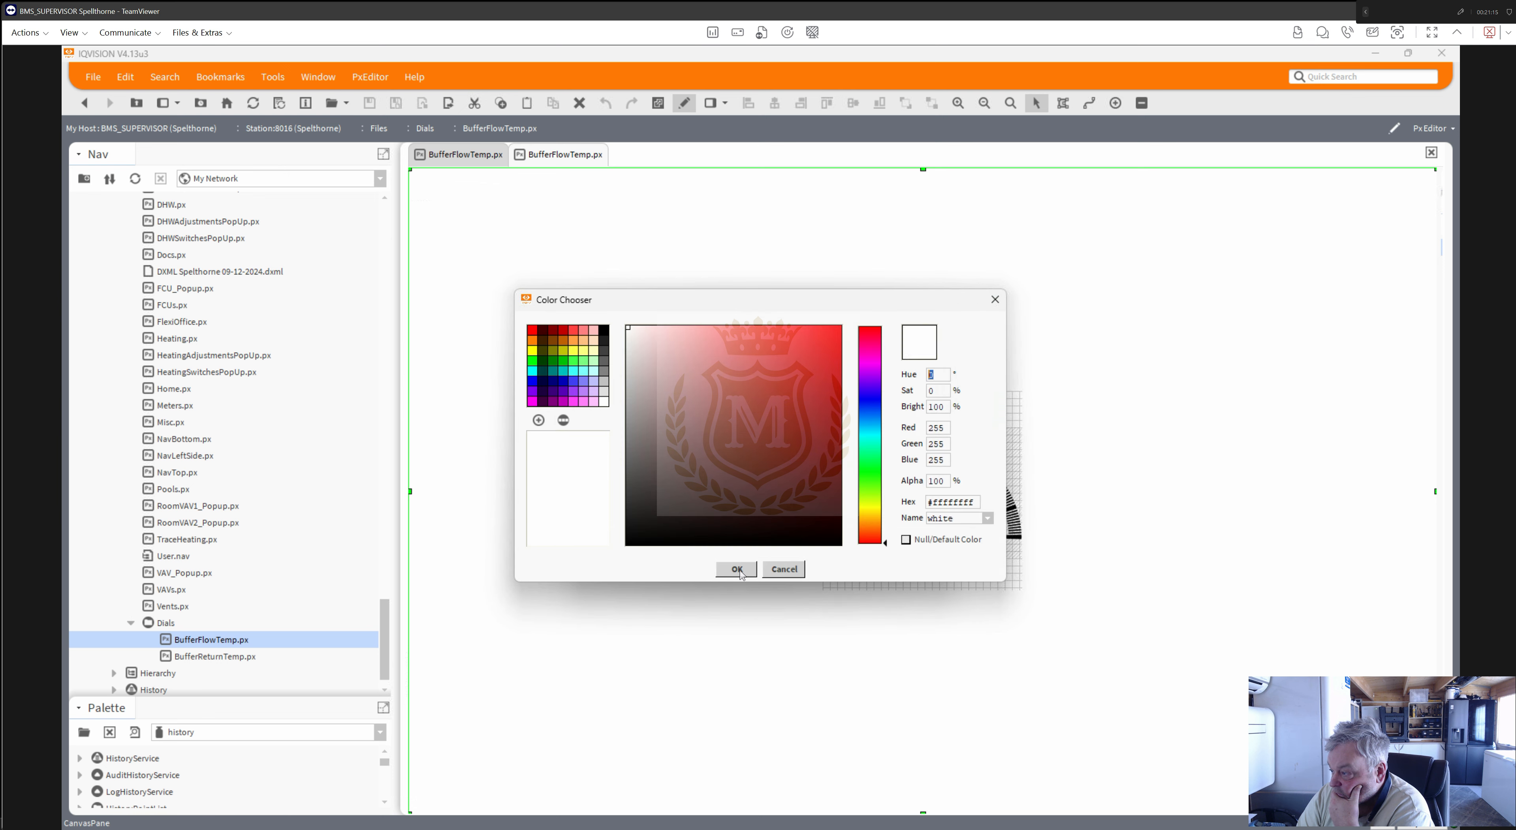
click(737, 570)
click(739, 564)
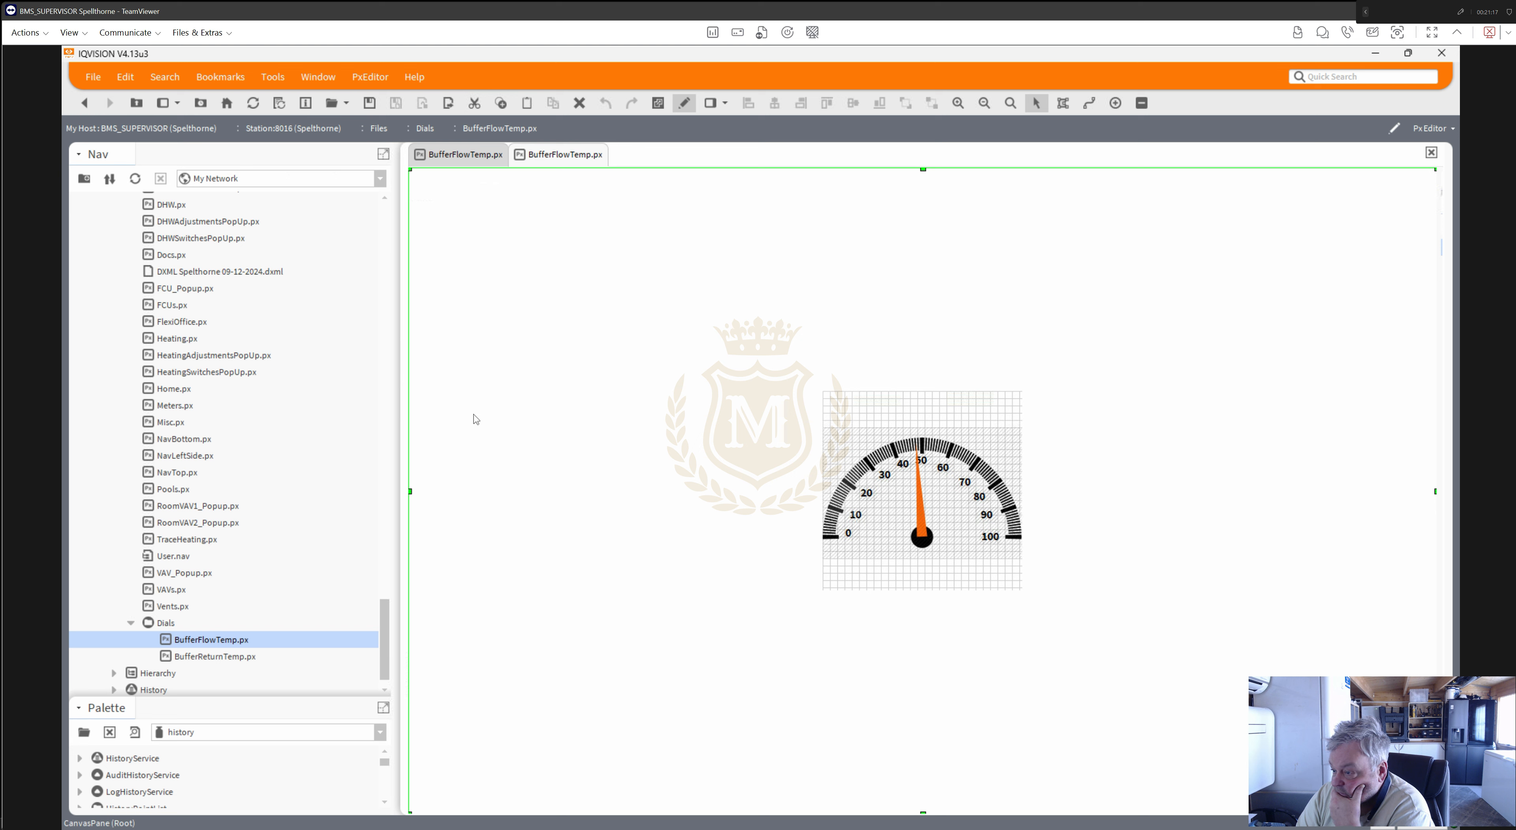
double_click(220, 658)
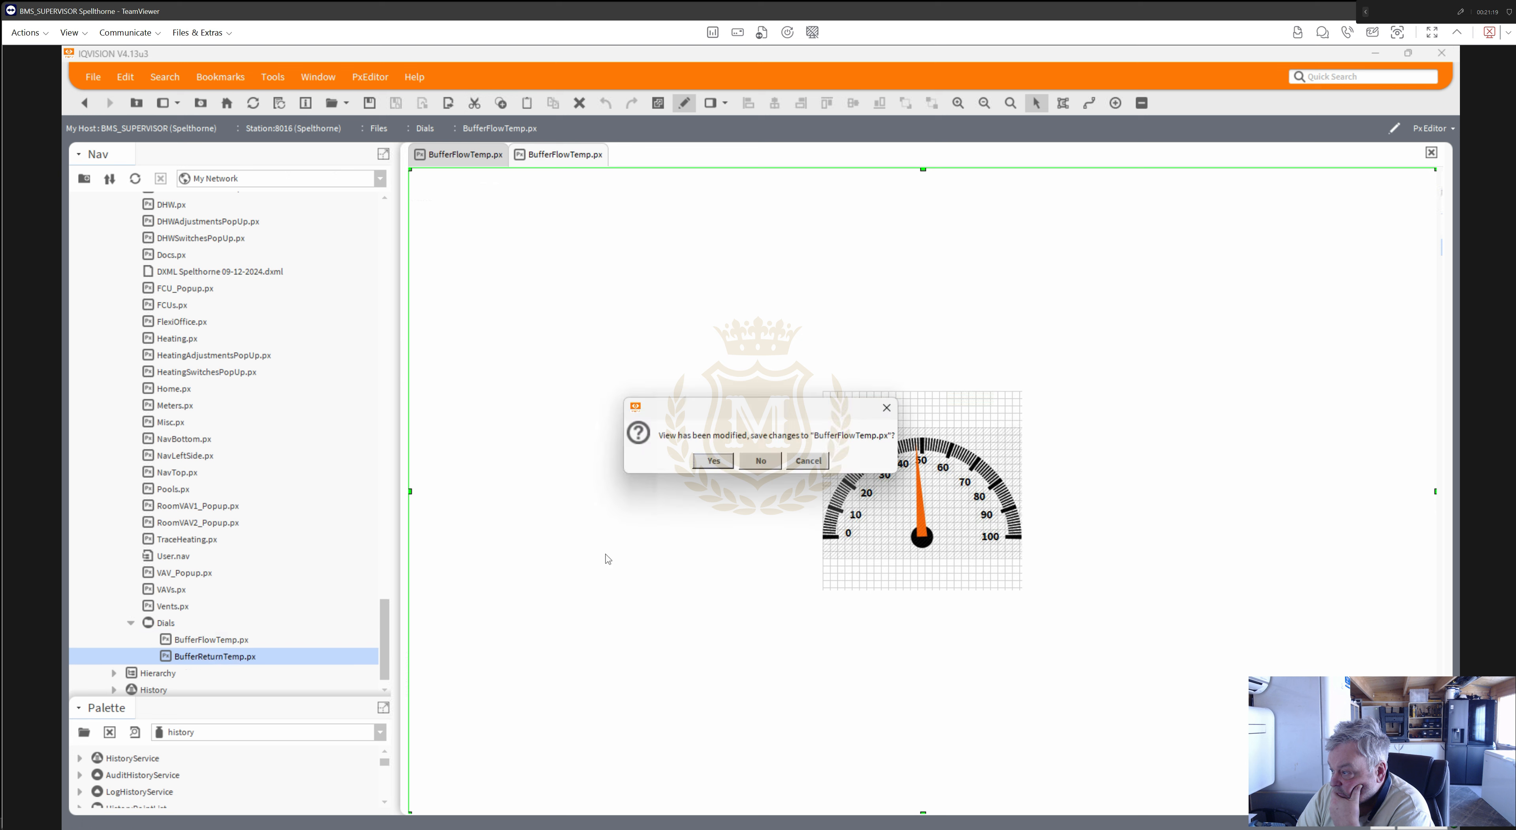
click(714, 463)
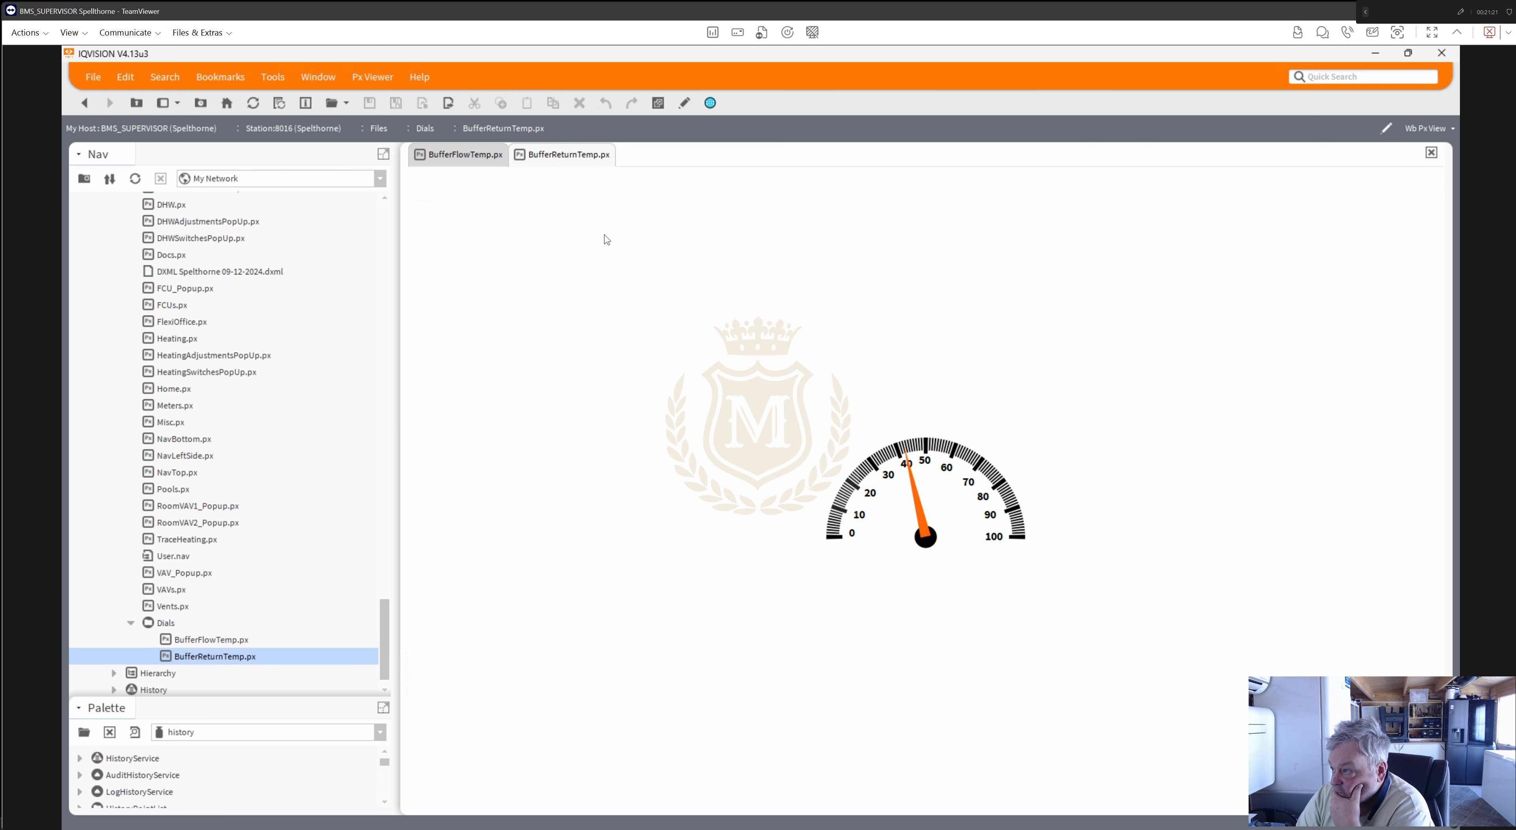
- Set the canvas background of BufferReturnTemp.px to white and leave its edit mode
click(683, 104)
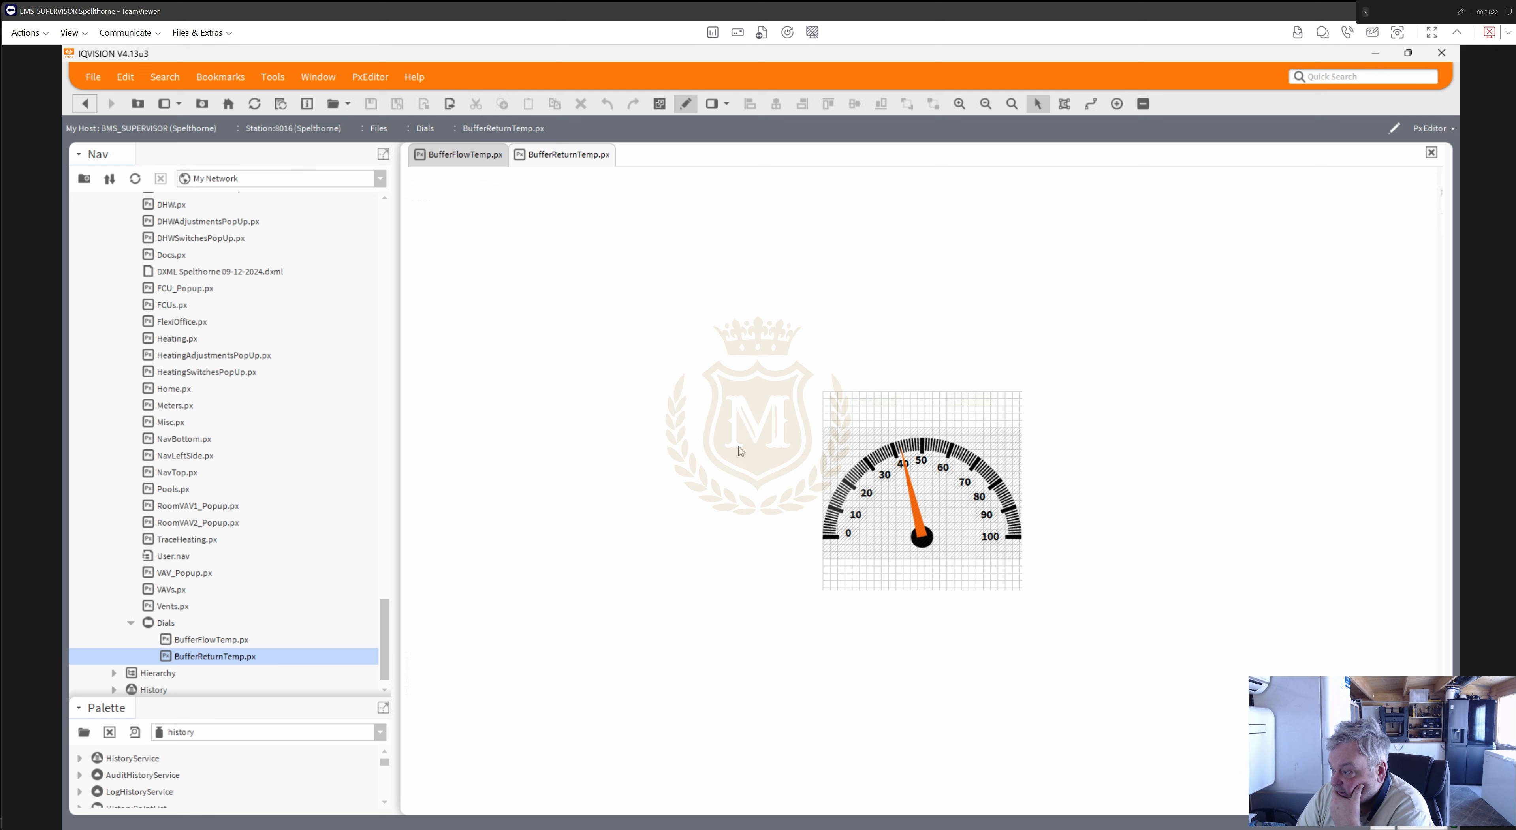
double_click(872, 574)
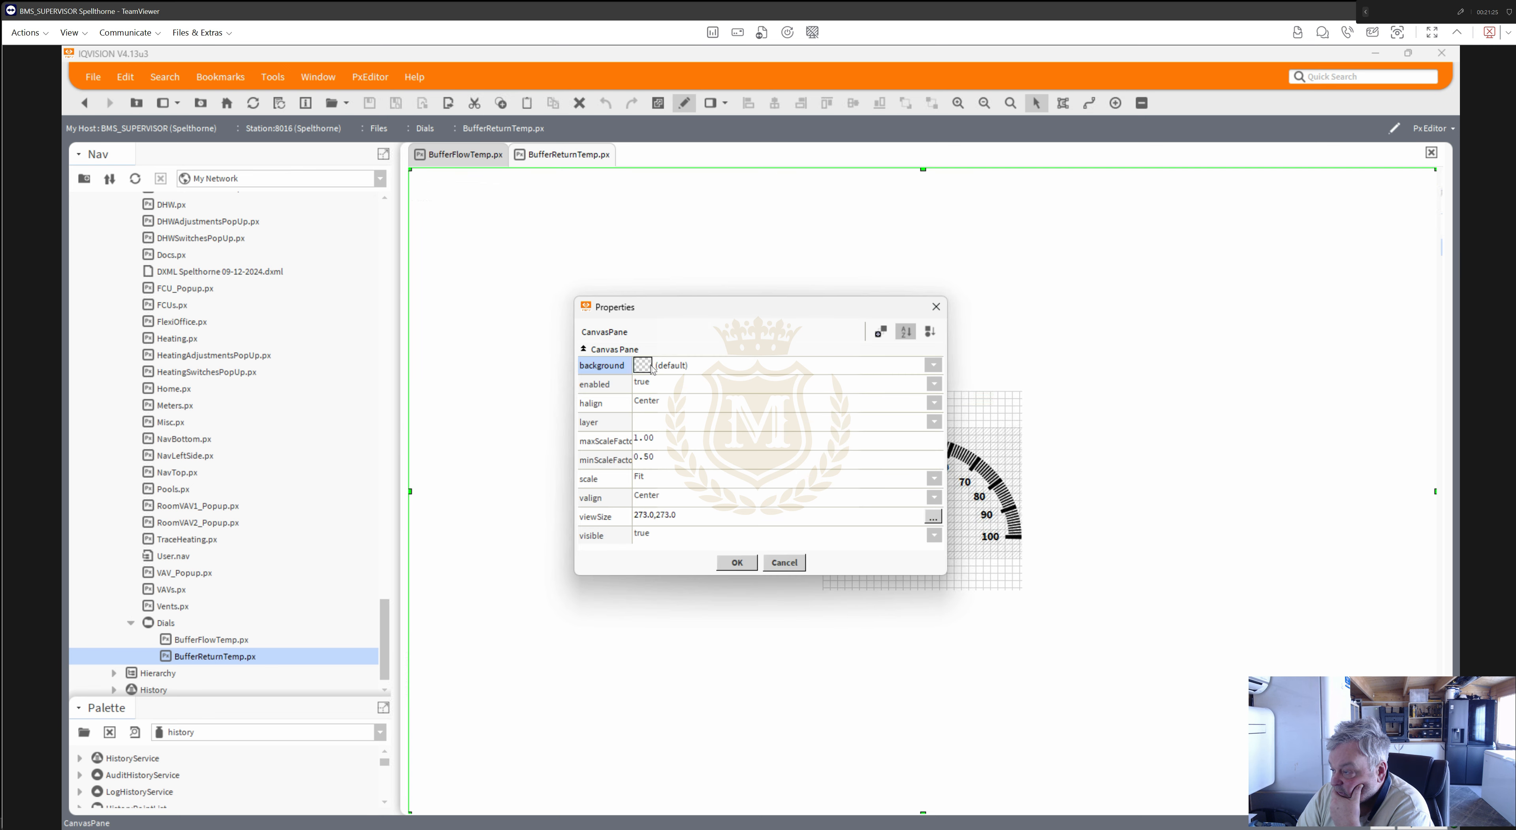
click(648, 366)
click(605, 403)
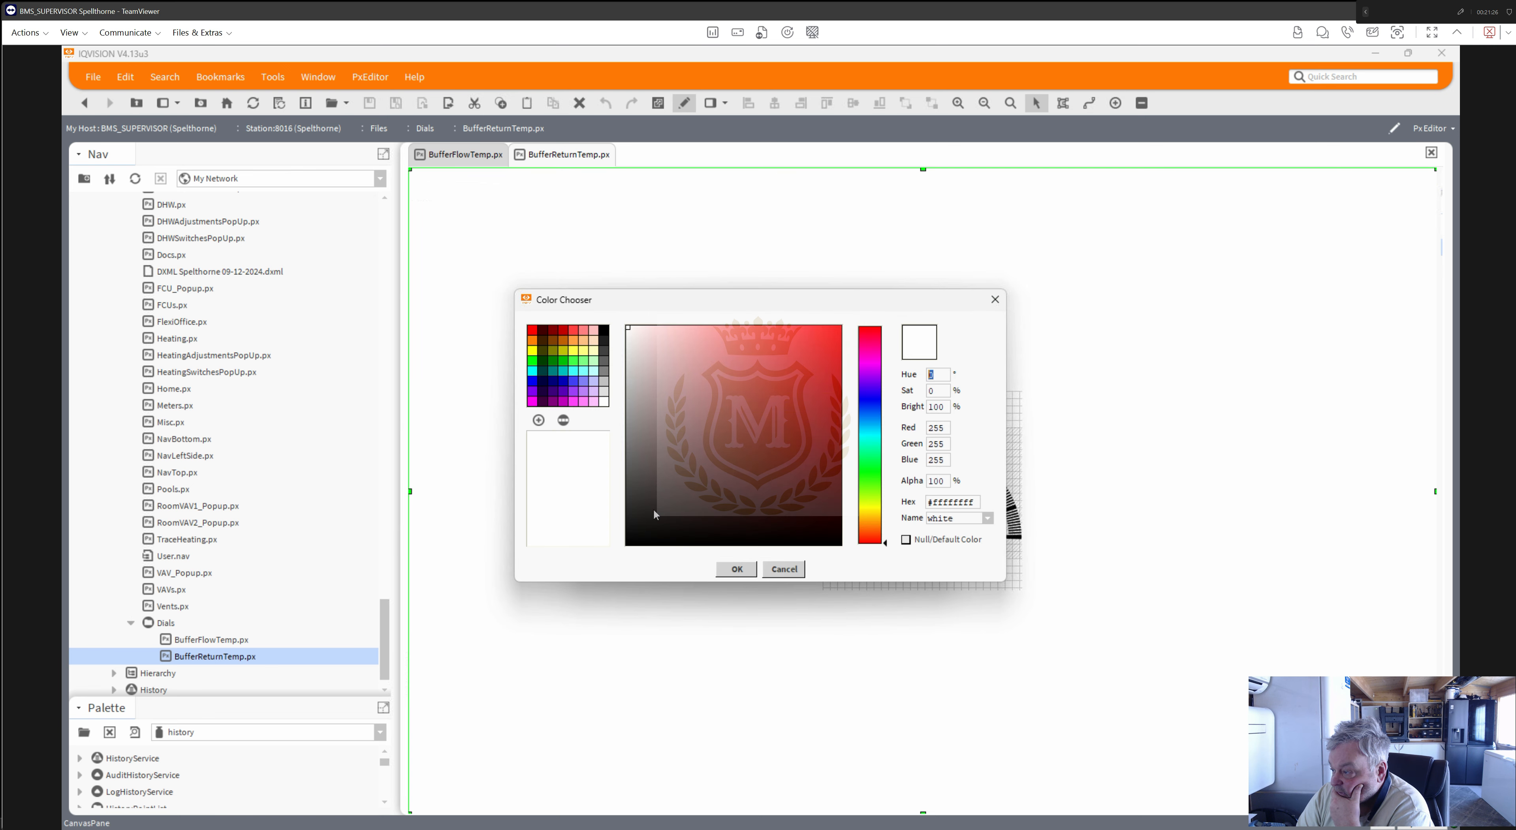
click(737, 569)
click(736, 565)
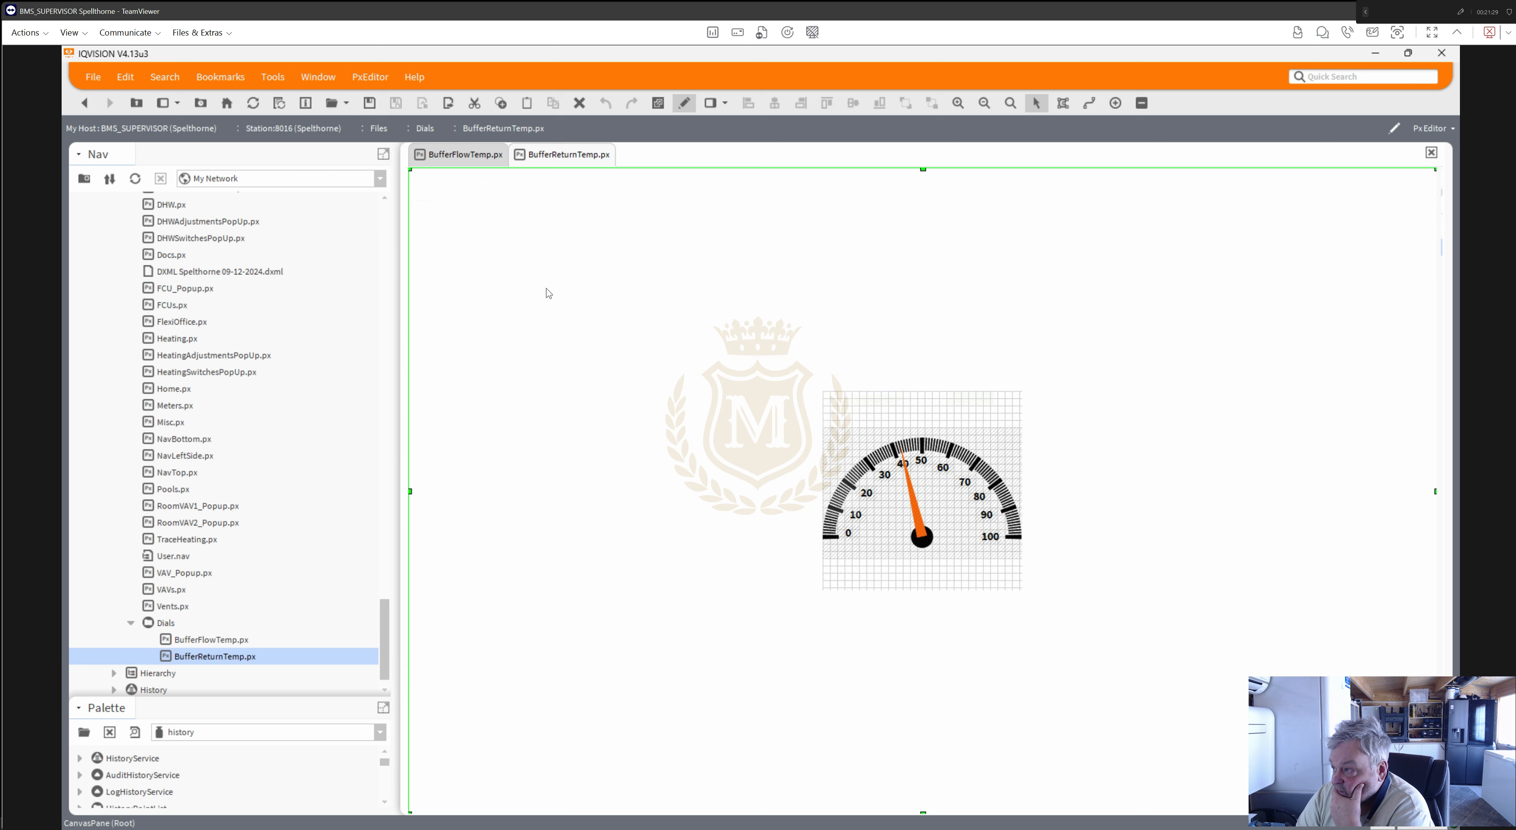
click(684, 103)
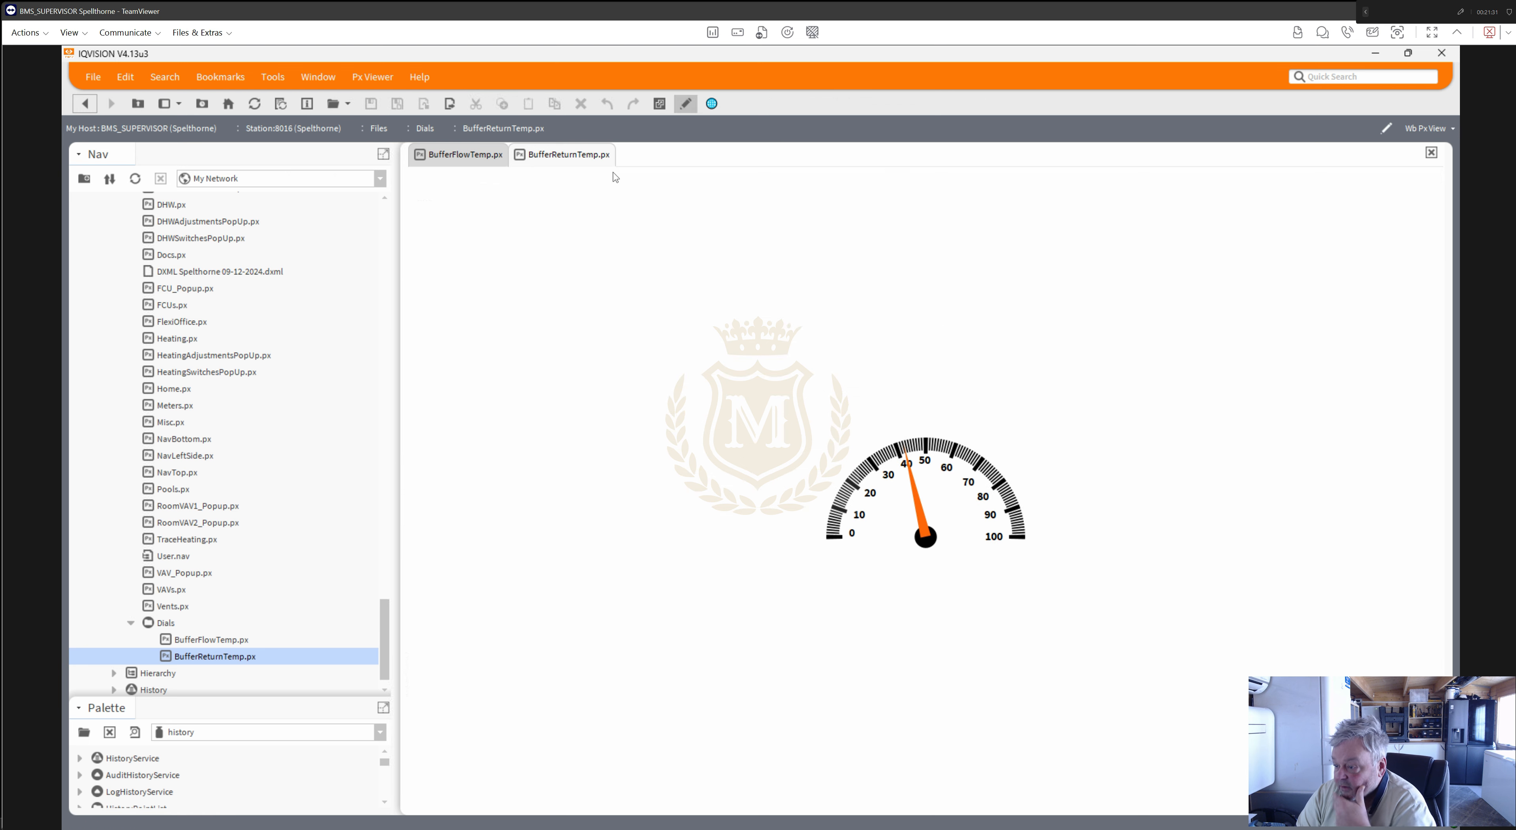
- Open Home.px and examine how the heating buffer dials look over the building picture
click(179, 392)
double_click(181, 395)
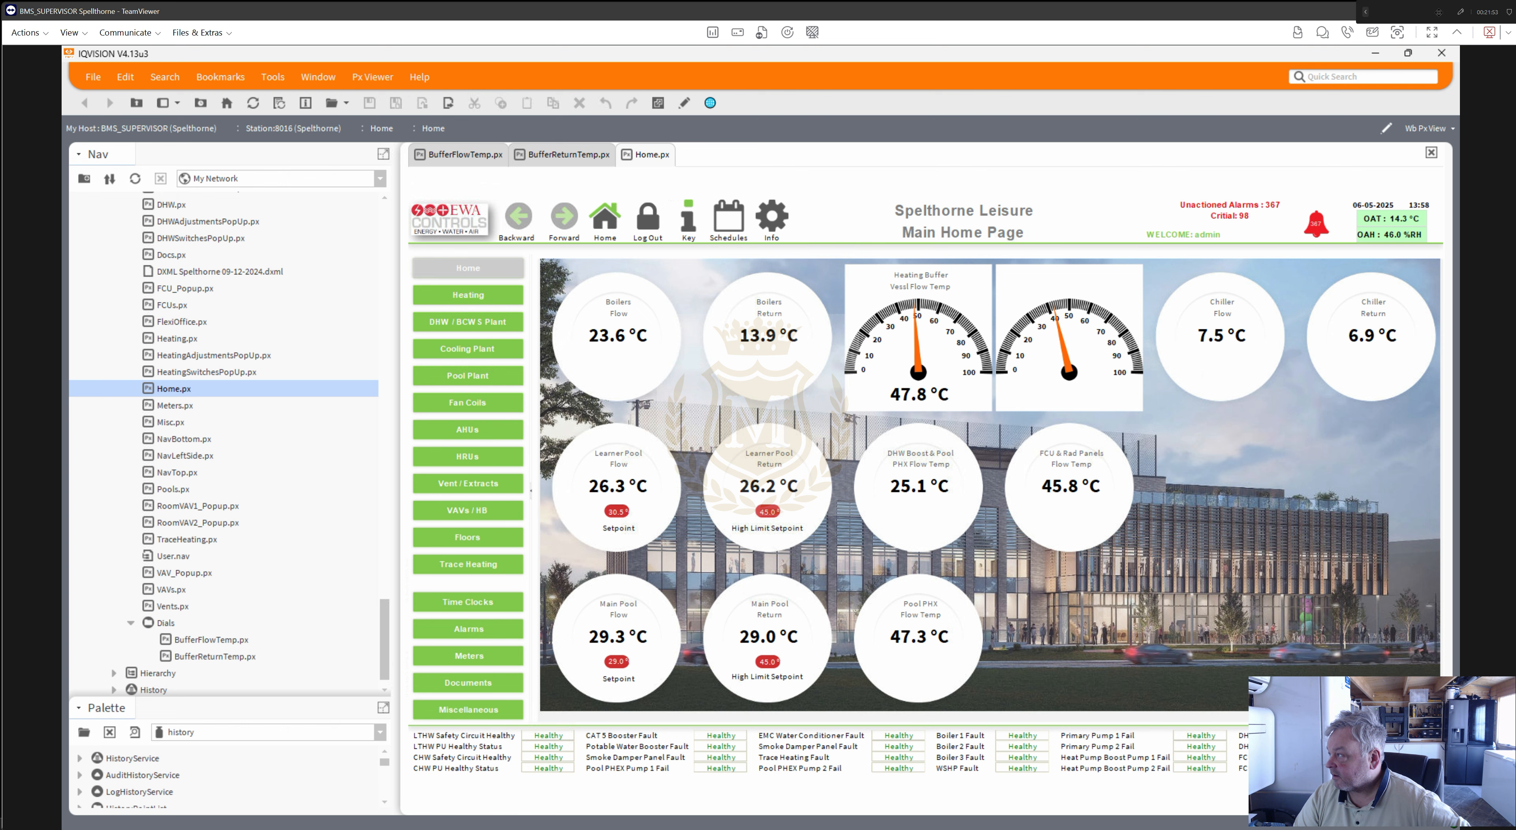
mouse_move(1416, 16)
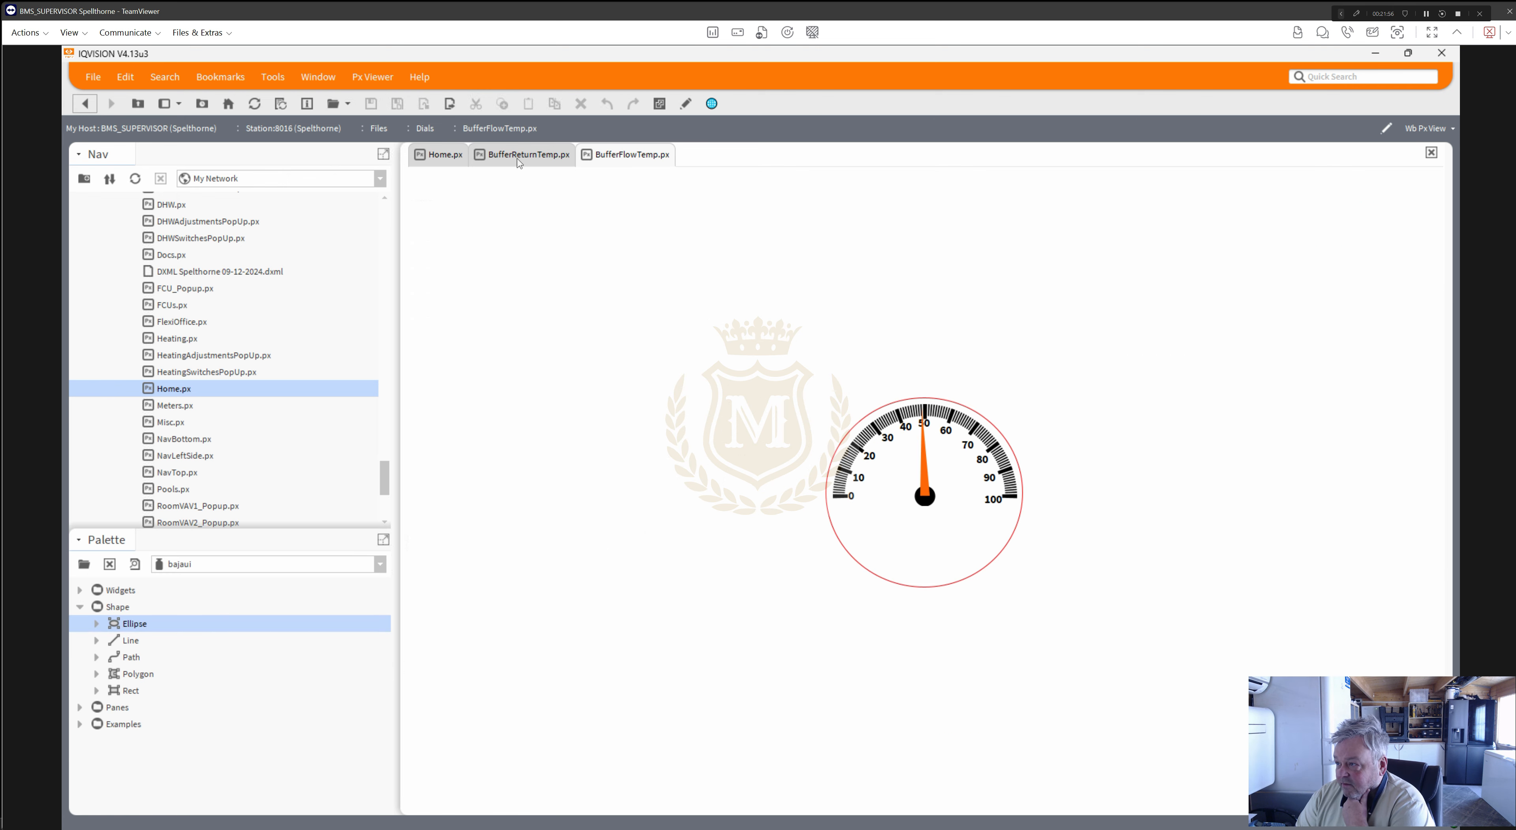
click(445, 157)
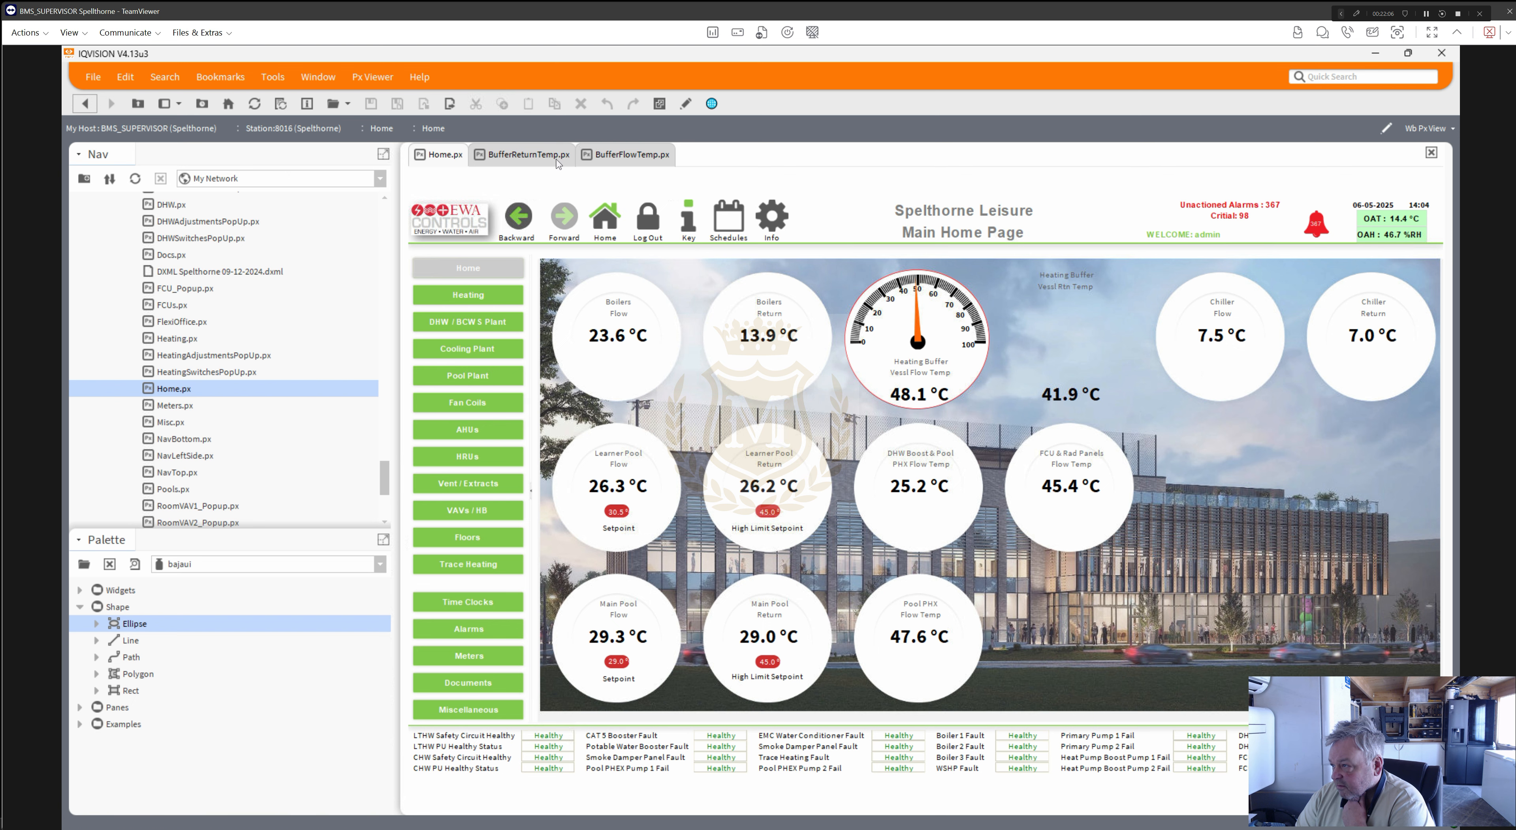
- Open BufferFlowTemp.px for editing and add a palette ellipse over the gauge, shifted down within the red outlined circle
click(613, 157)
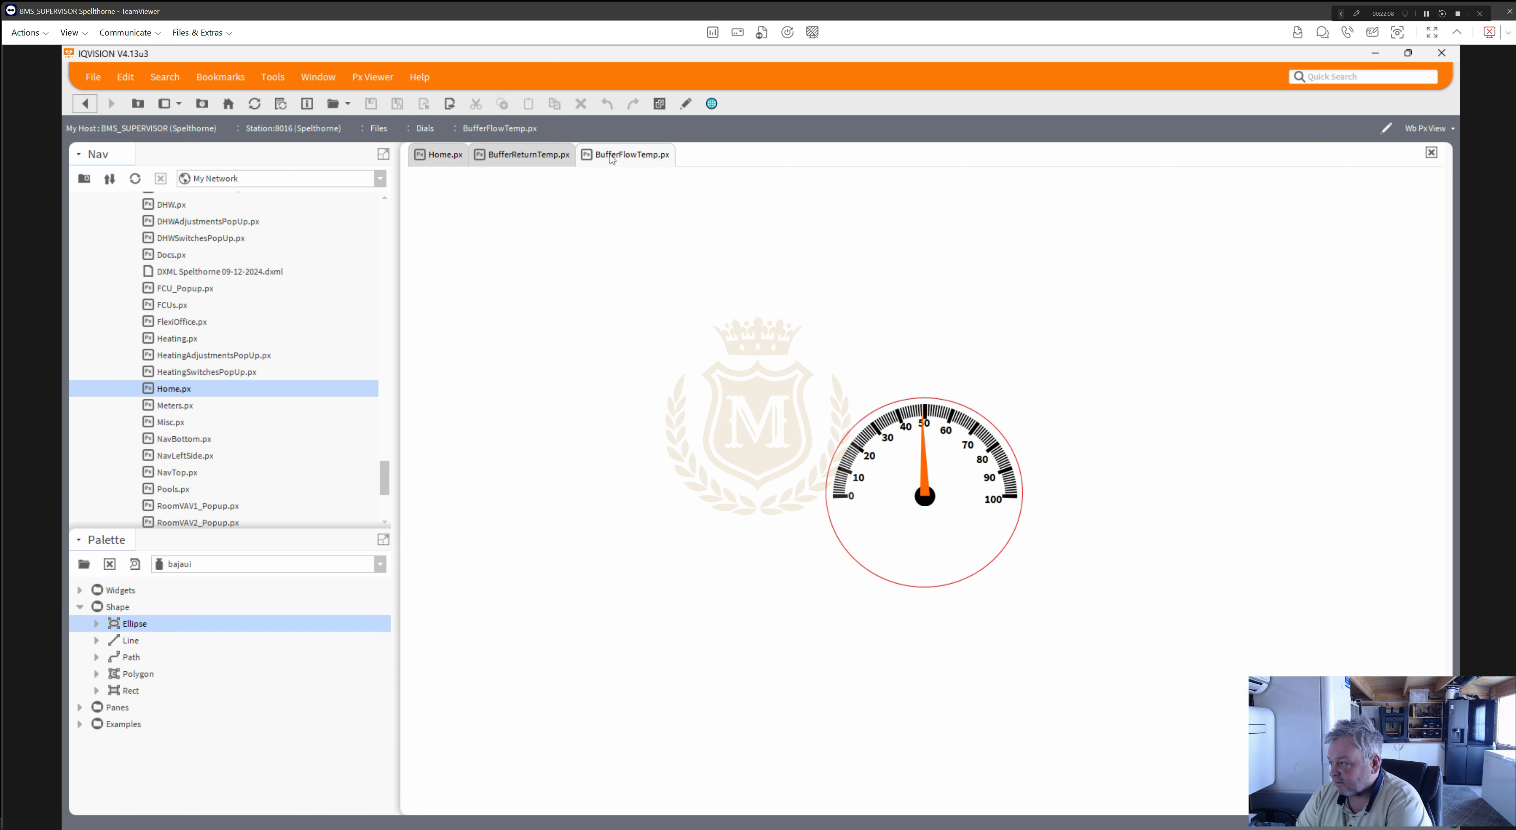
click(686, 103)
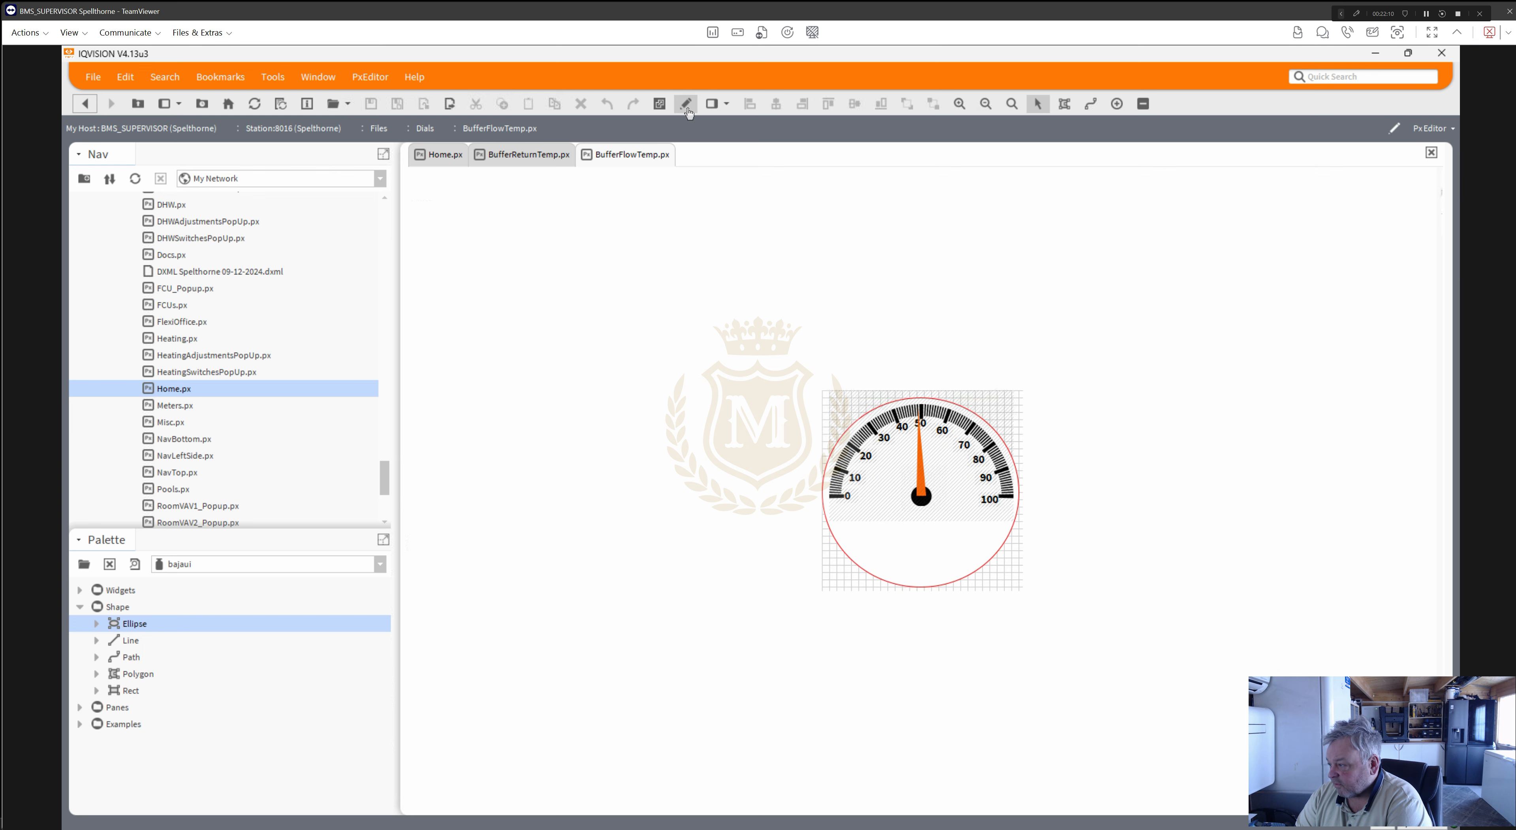
click(884, 569)
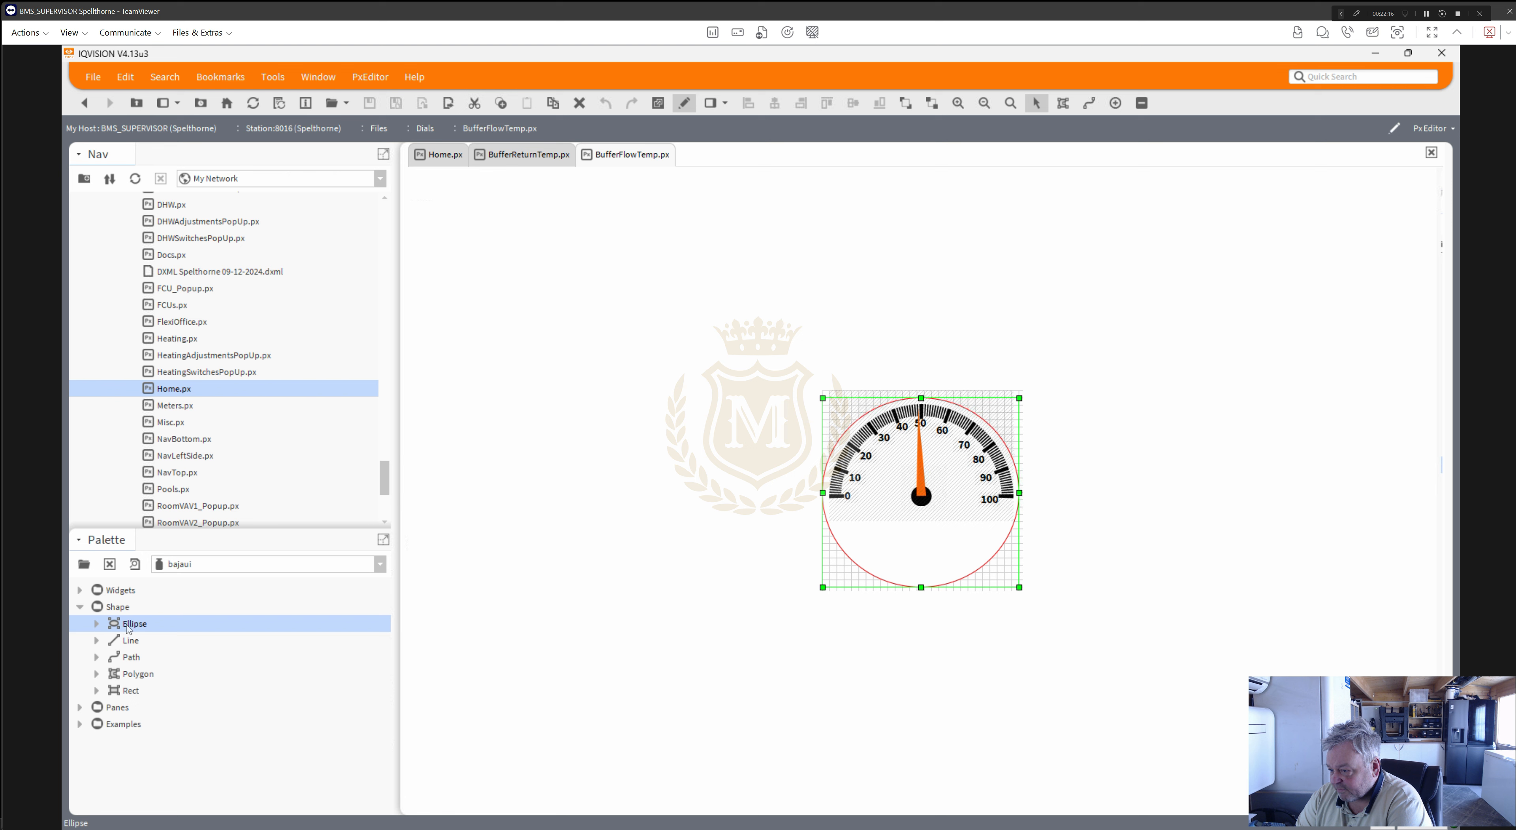
drag(128, 628, 756, 575)
drag(860, 554, 990, 545)
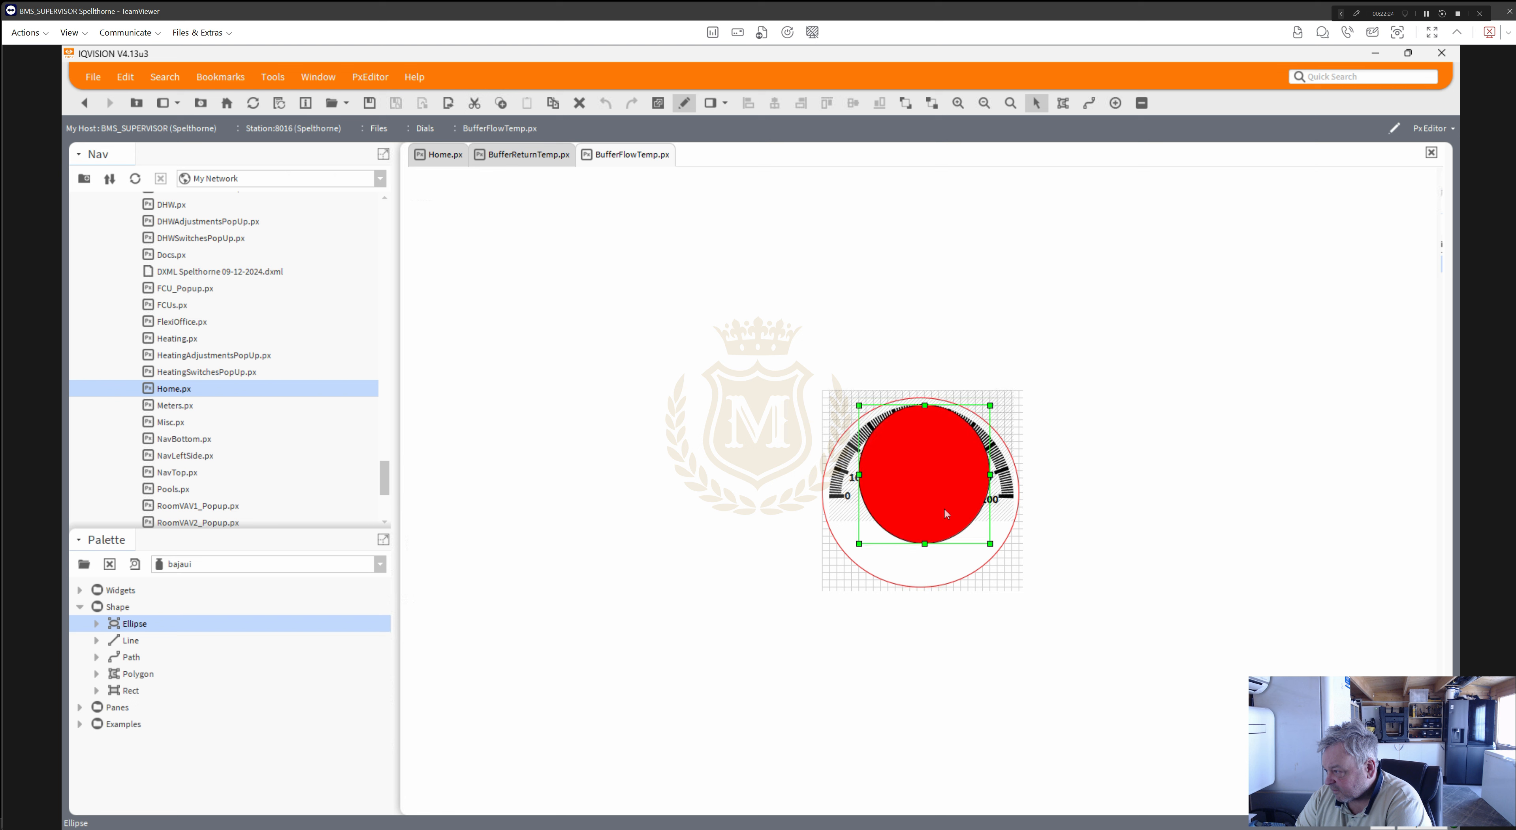
drag(932, 500, 925, 521)
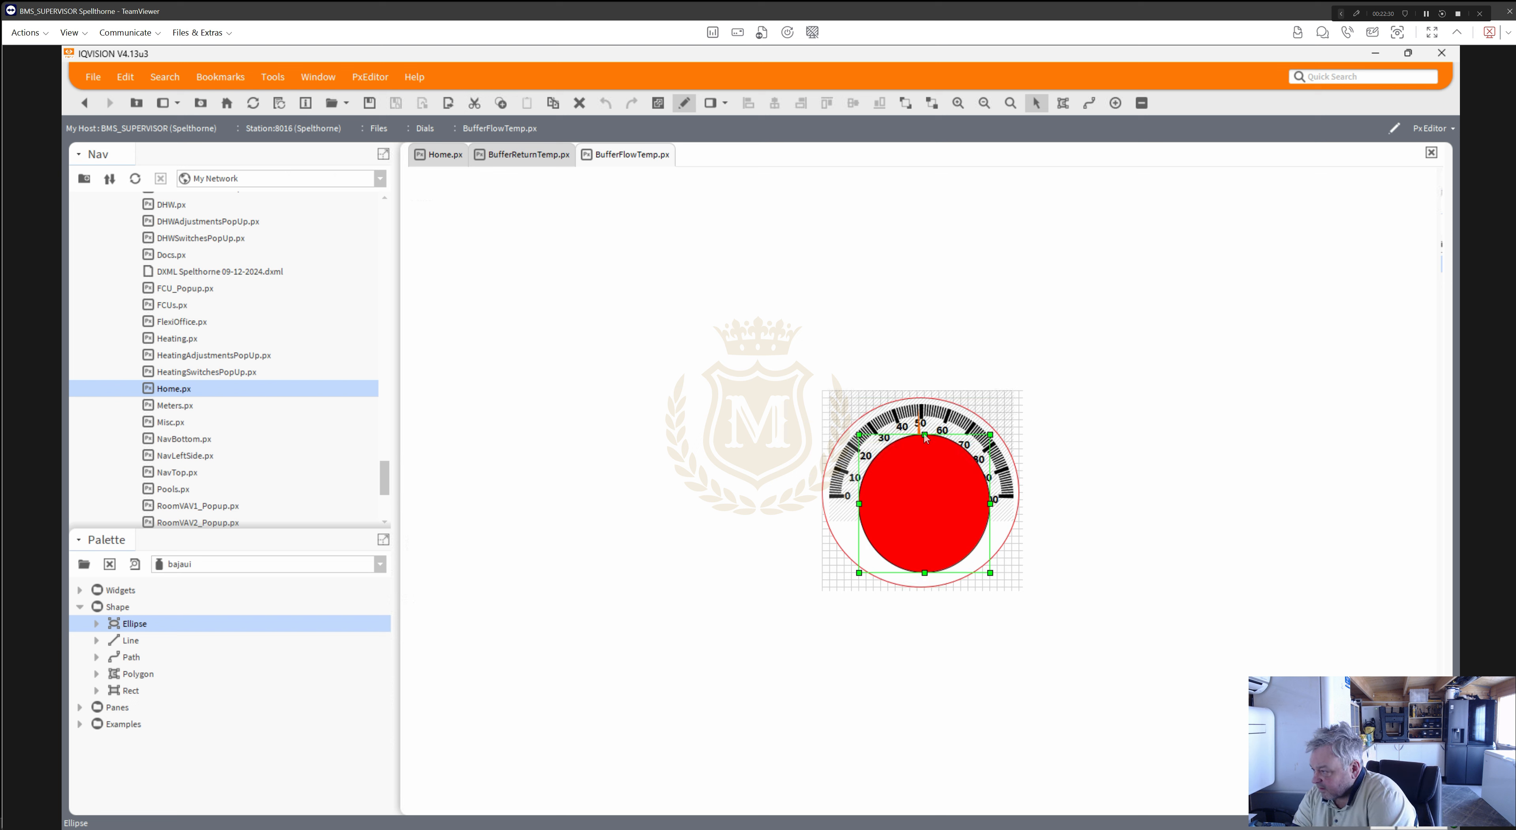
- Resize the ellipse over the gauge to 170 by 180 and reset its fill to the default colour
drag(924, 439, 924, 443)
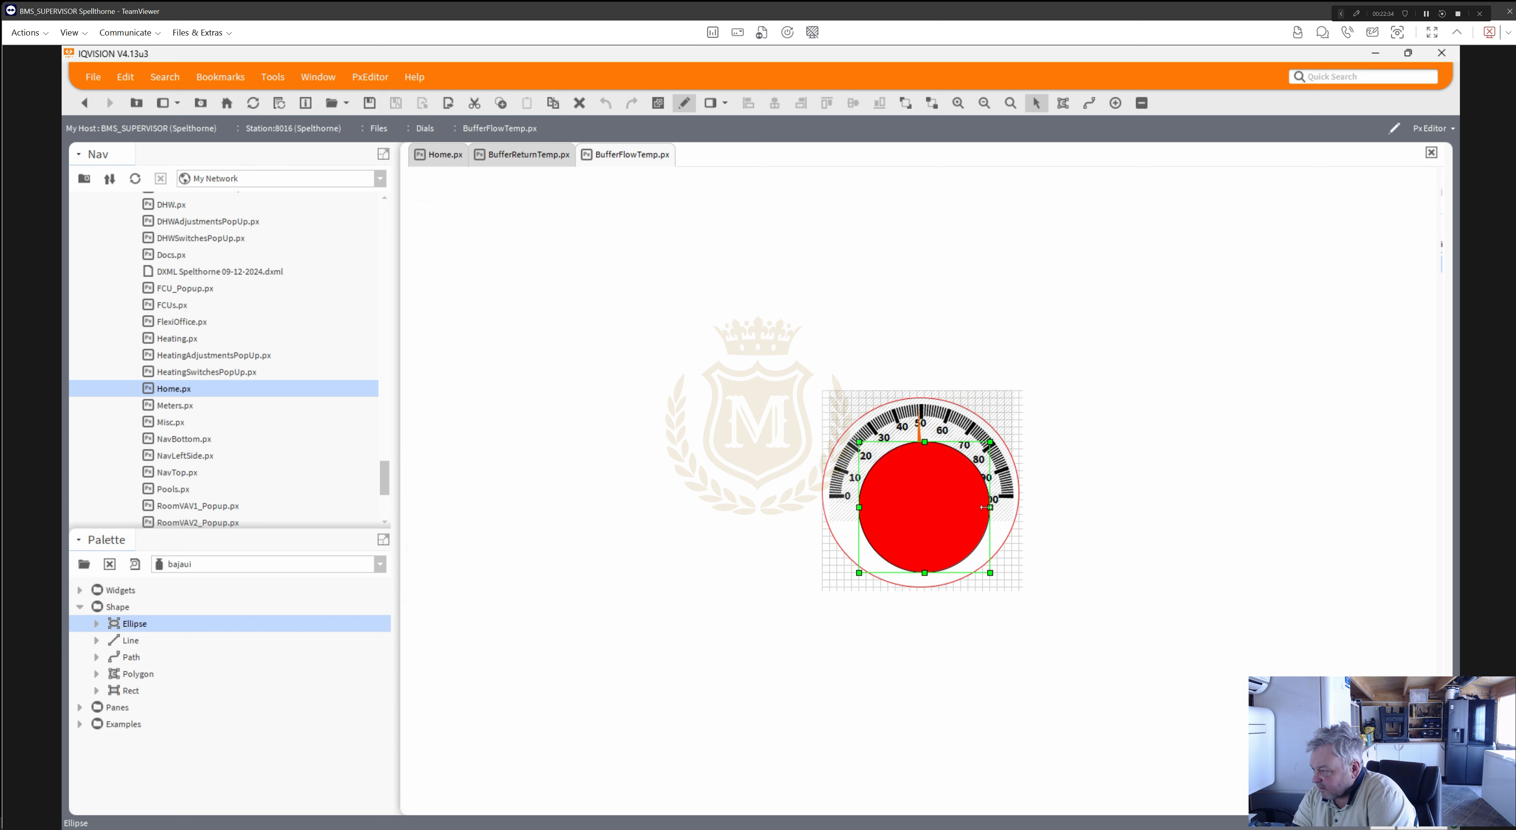
drag(987, 507, 979, 507)
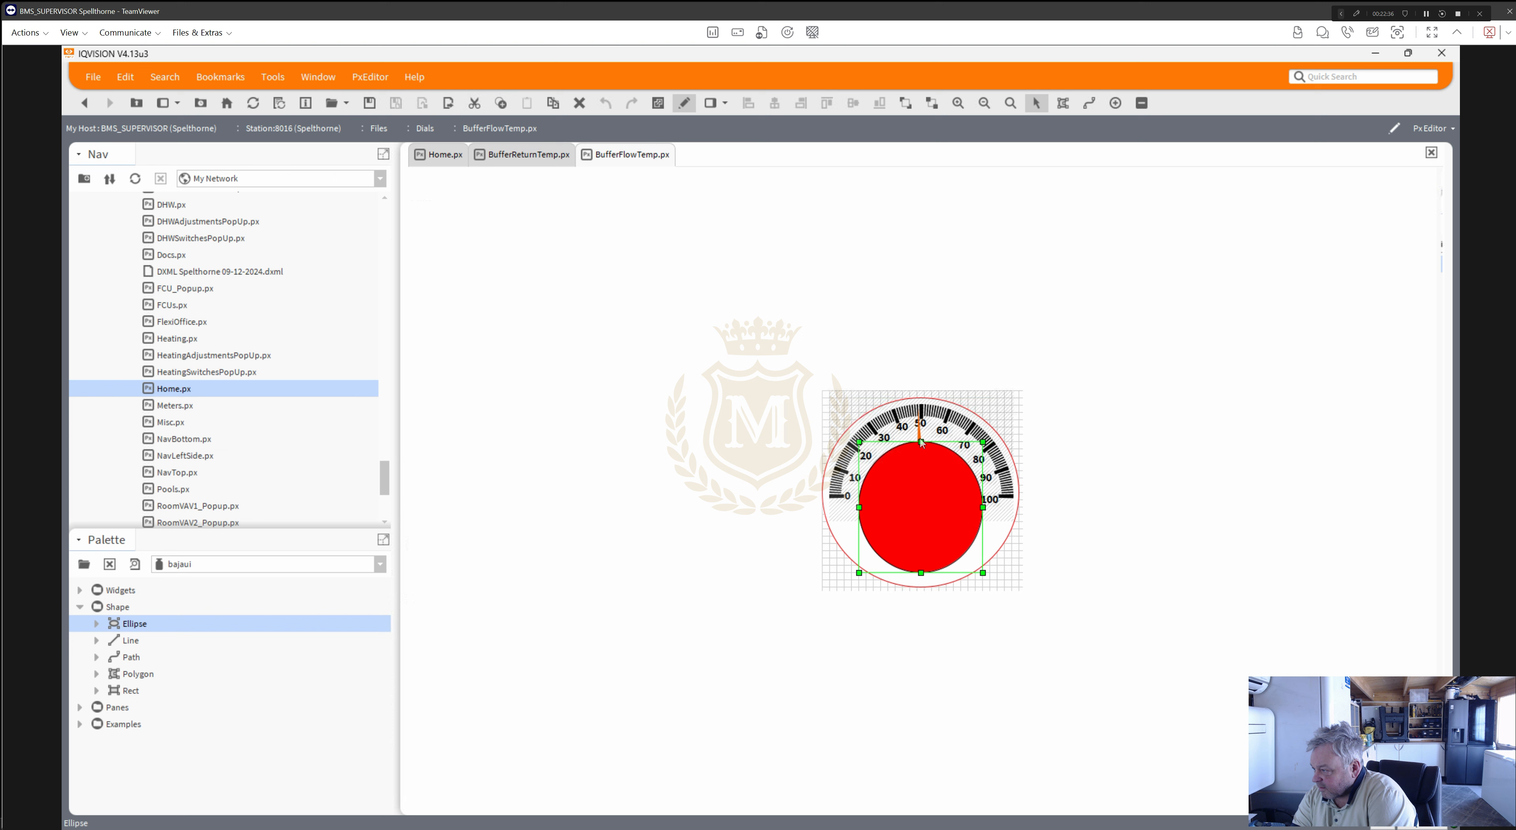
double_click(922, 551)
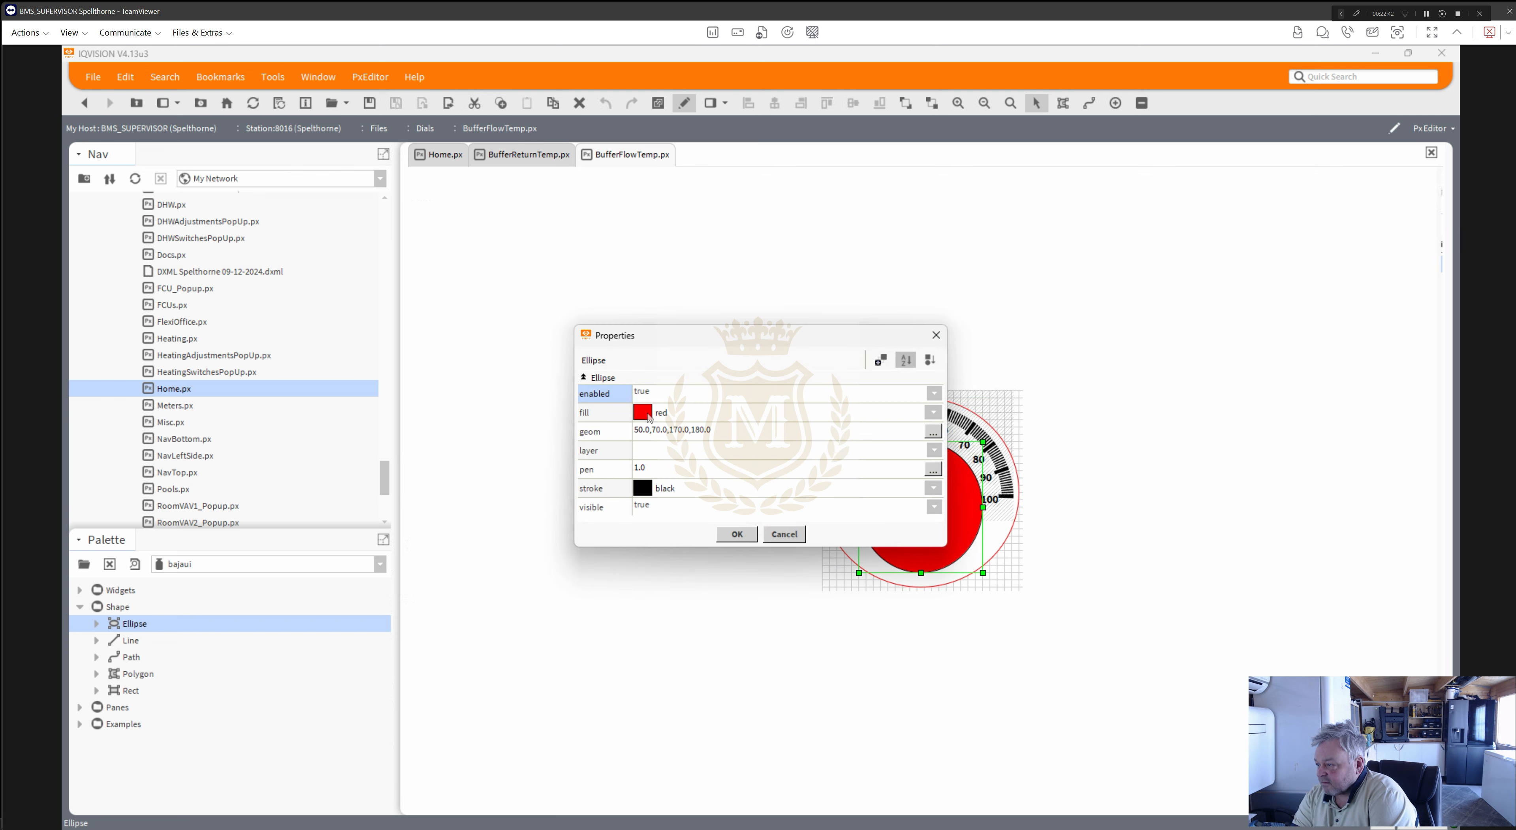
click(647, 416)
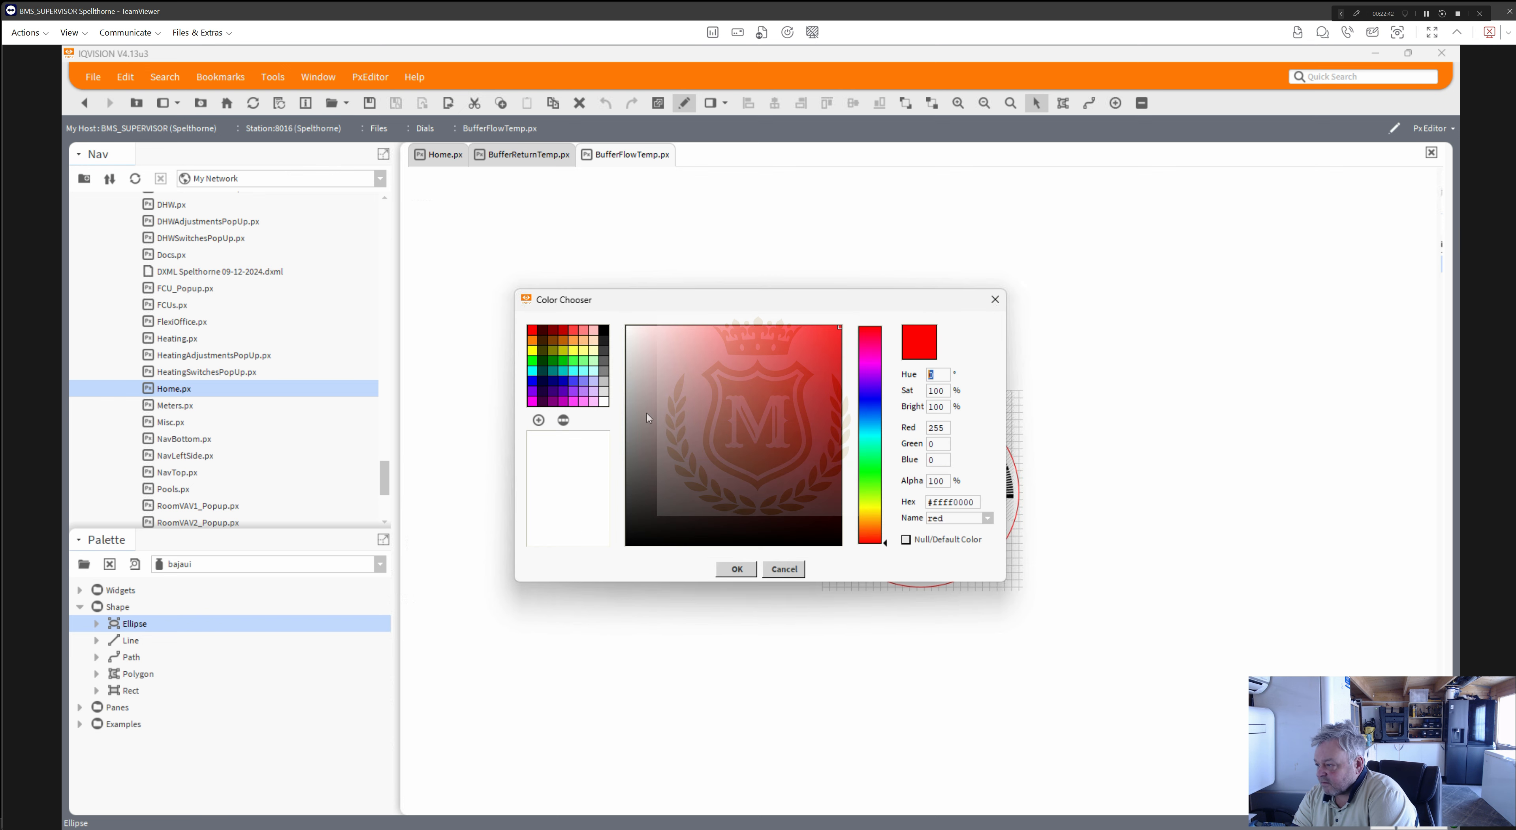
click(906, 540)
click(748, 574)
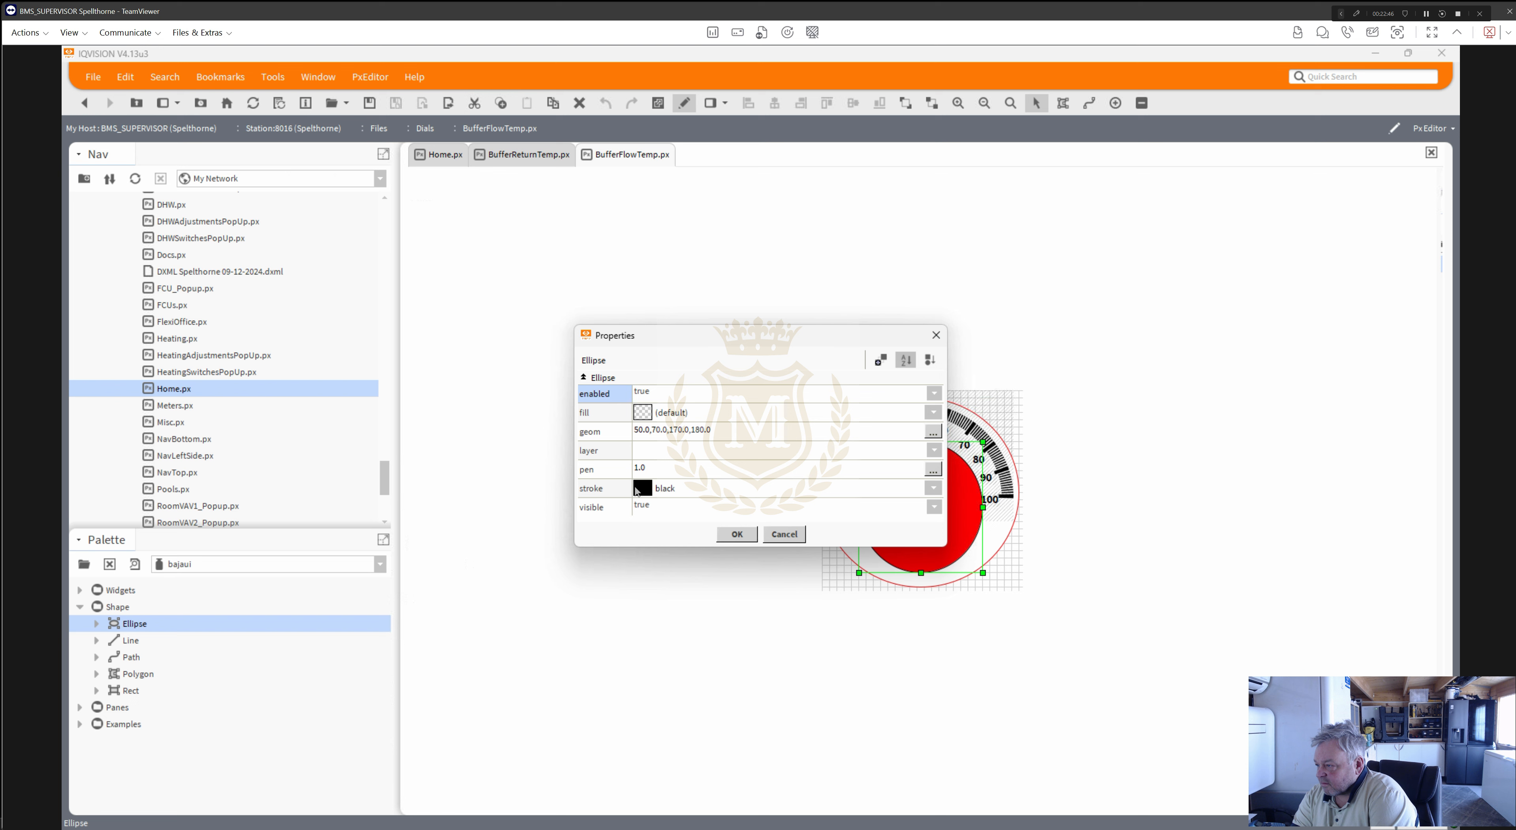
- Set the alpha of the ellipse's black stroke to 50%
click(644, 495)
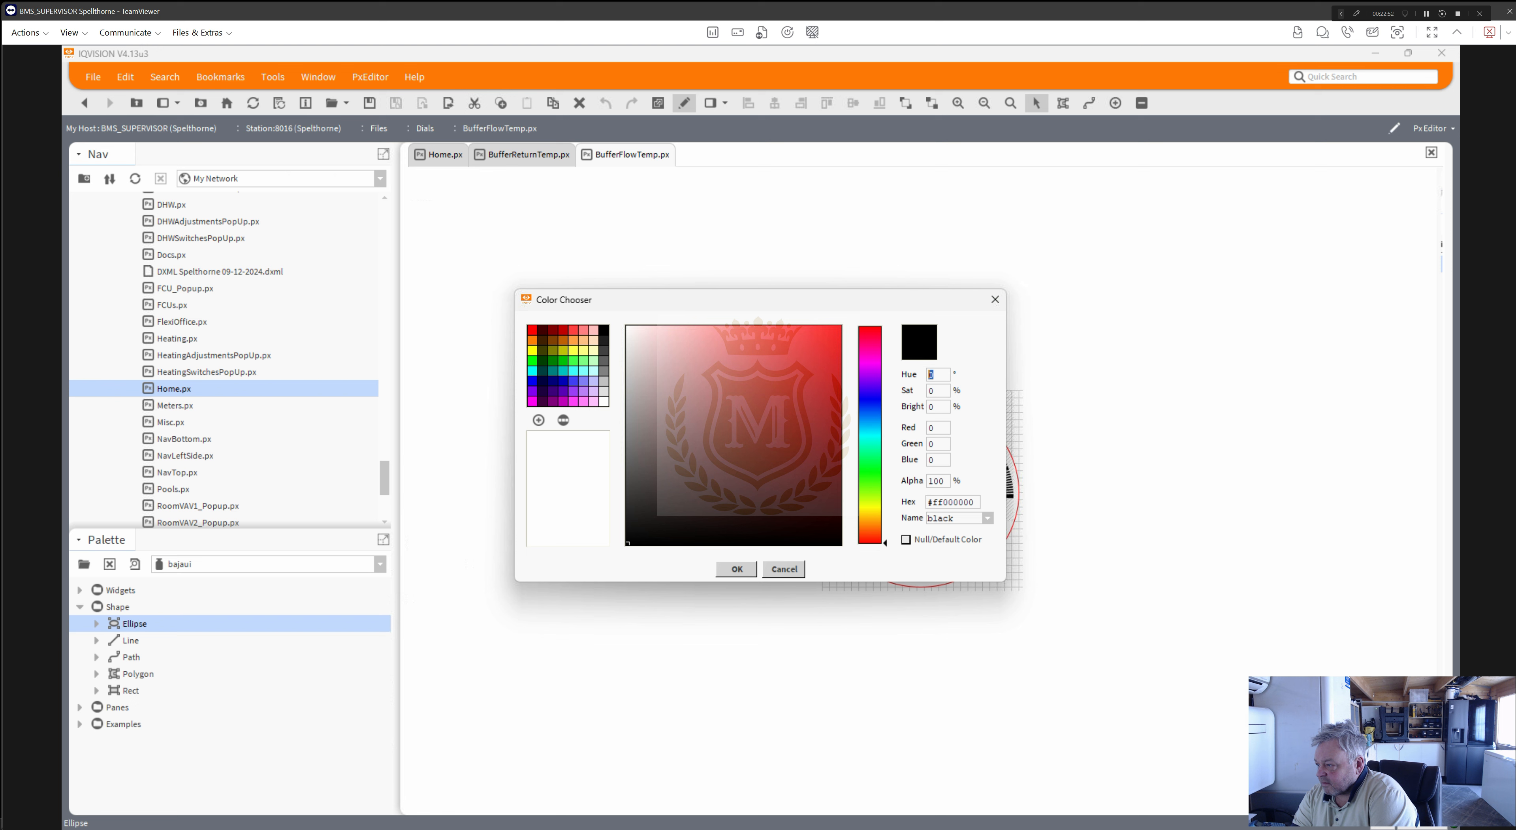
key(BackSpace)
key(BackSpace)
key(BackSpace)
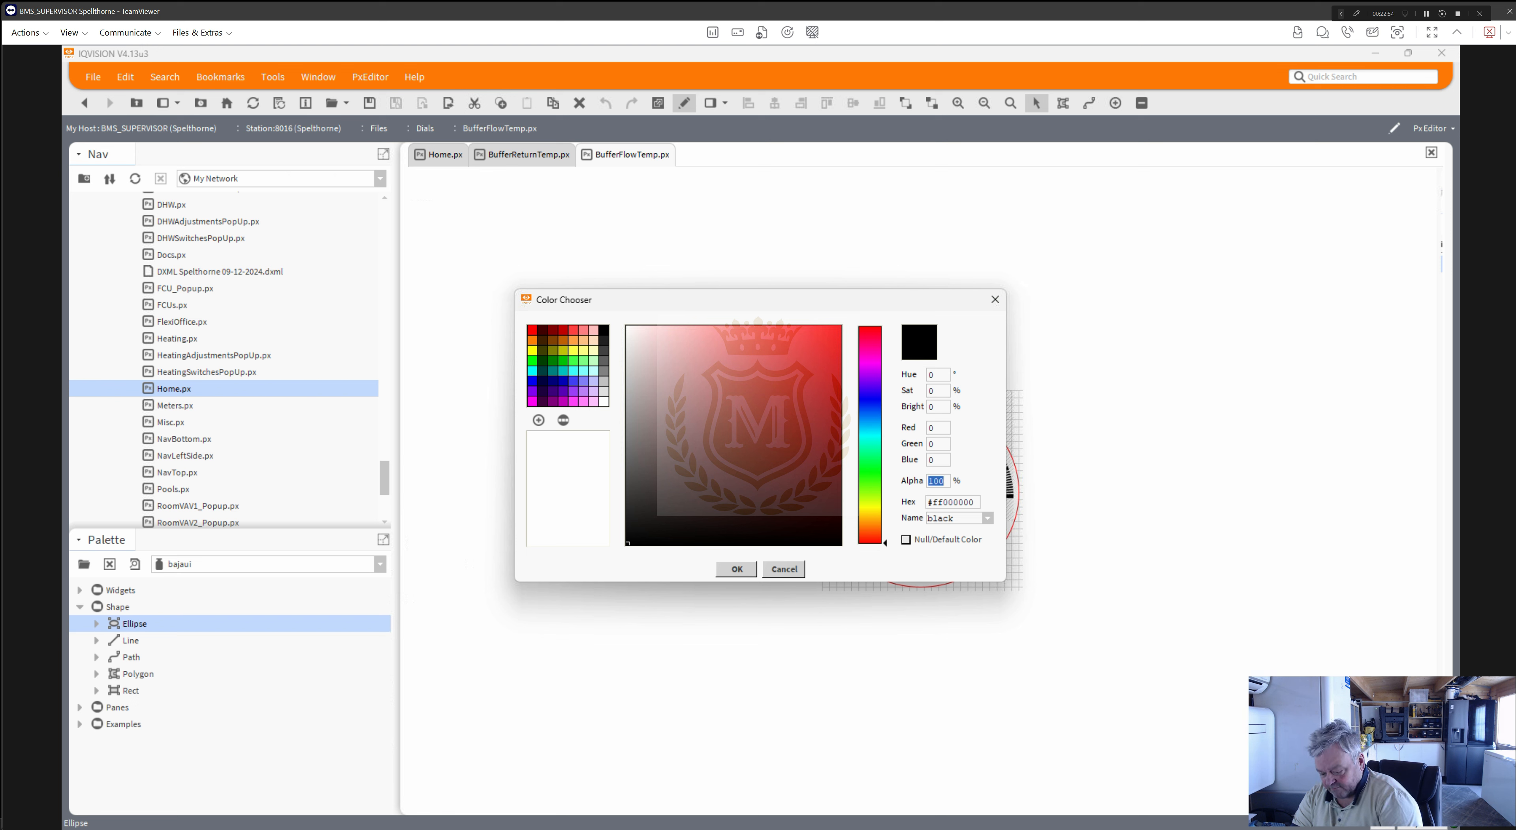
text(50)
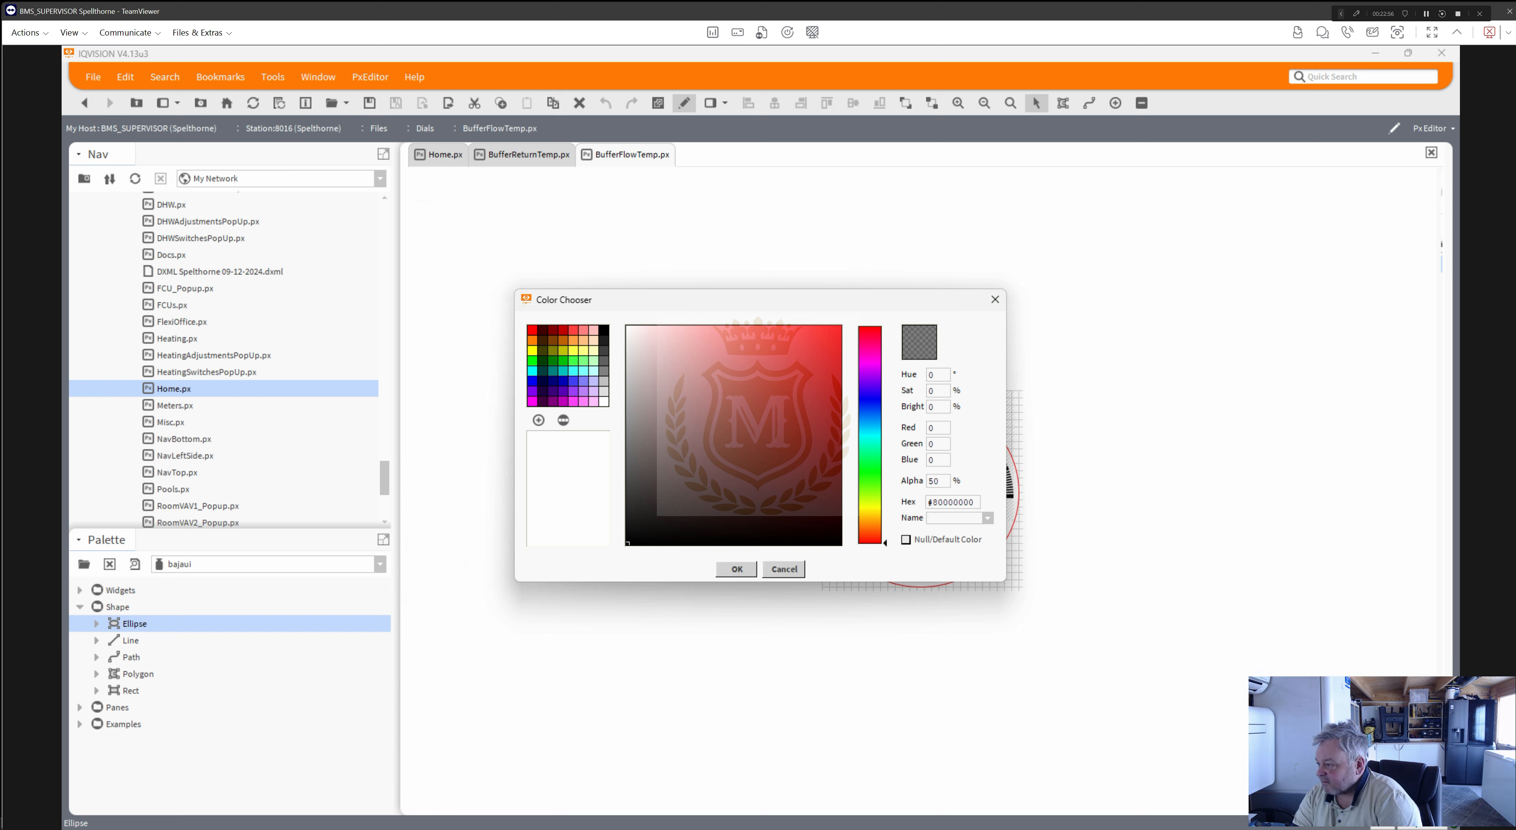
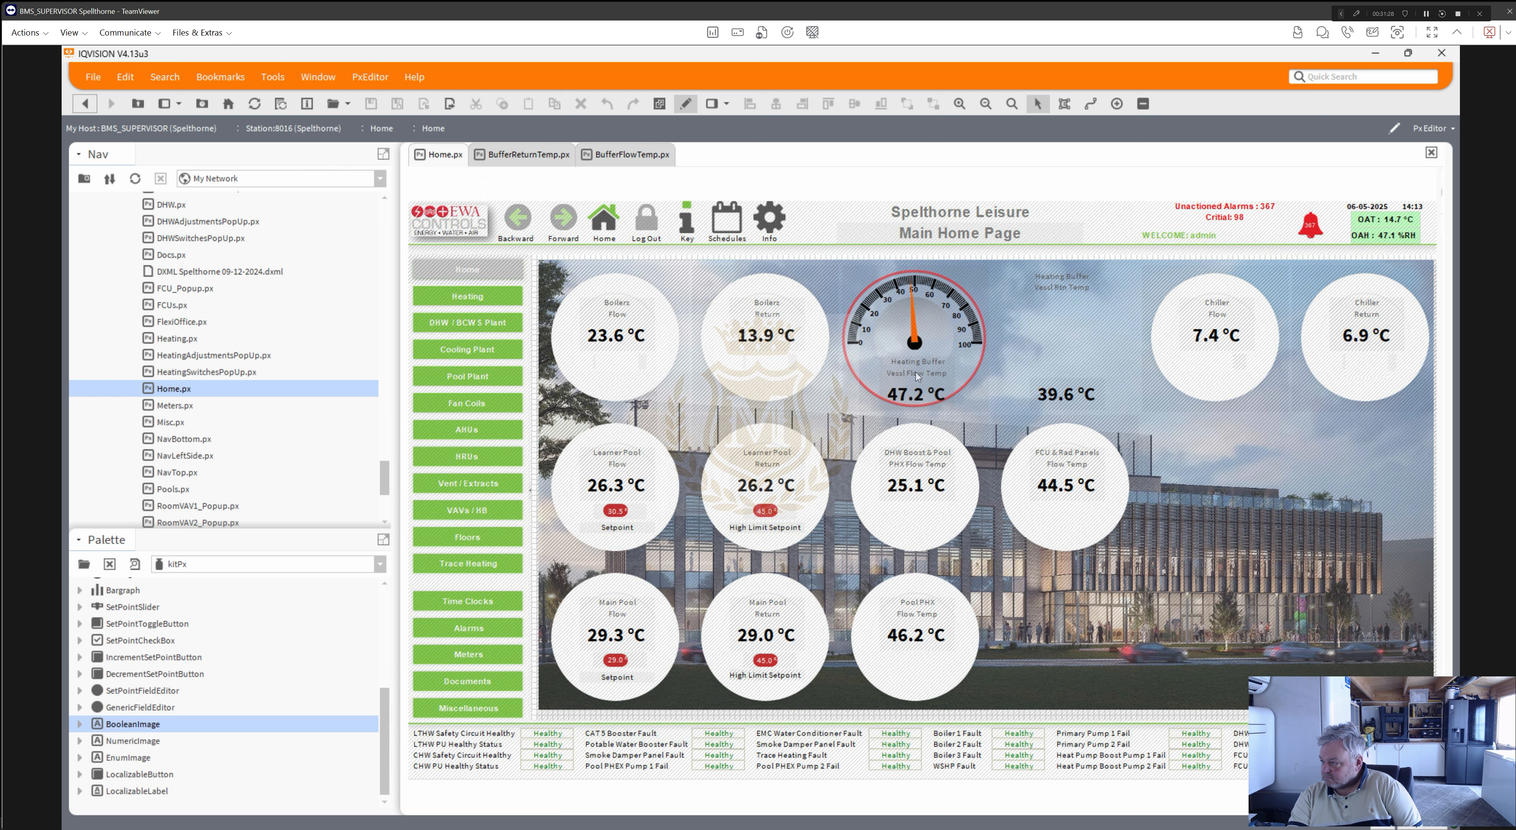
- Shift the heating buffer flow temperature label slightly up and left on Home.px, and set its foreground colour to #404040
click(916, 373)
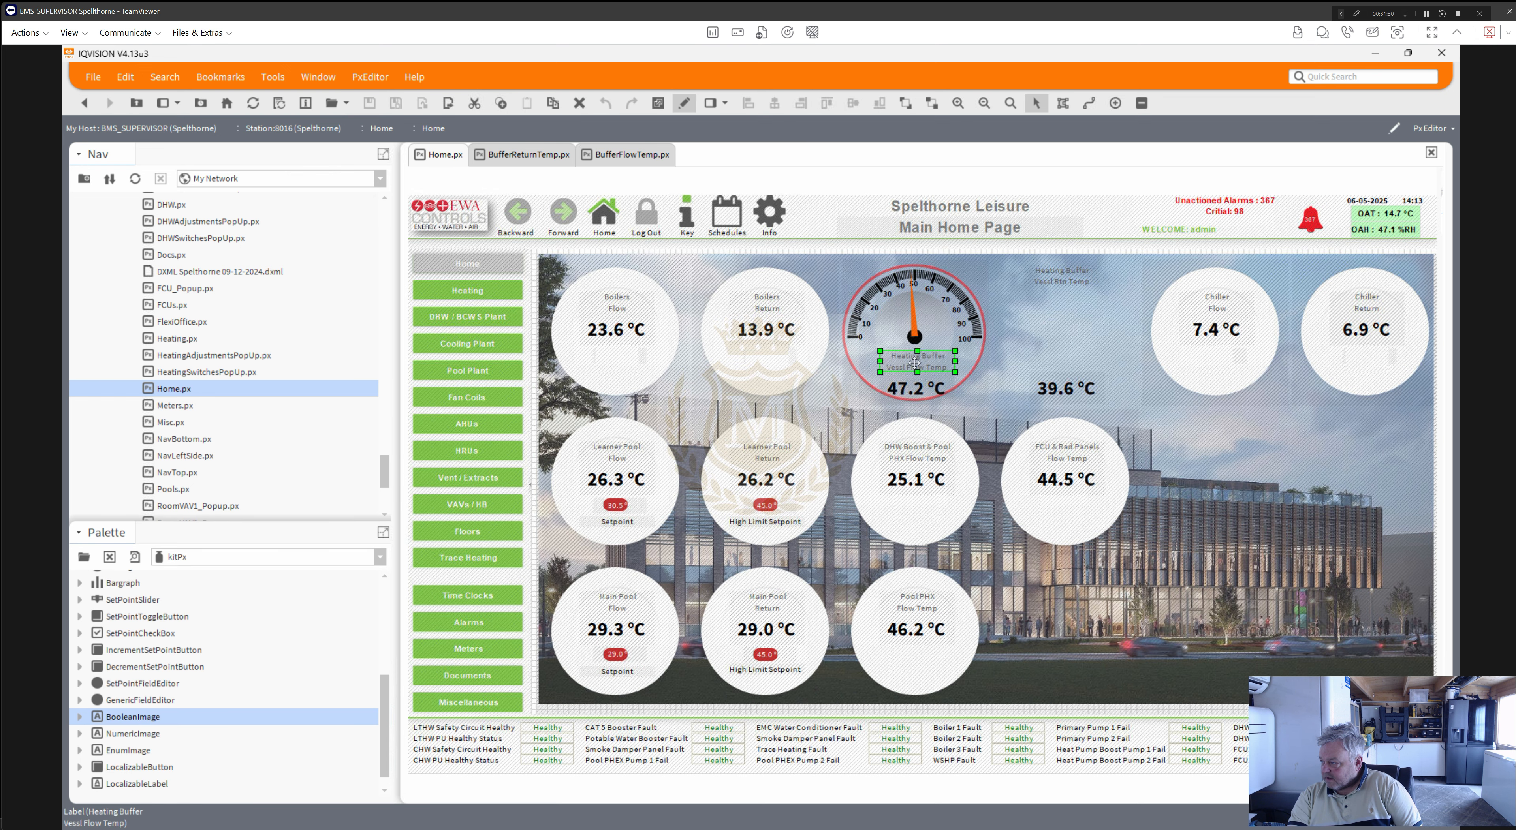
drag(914, 364, 914, 360)
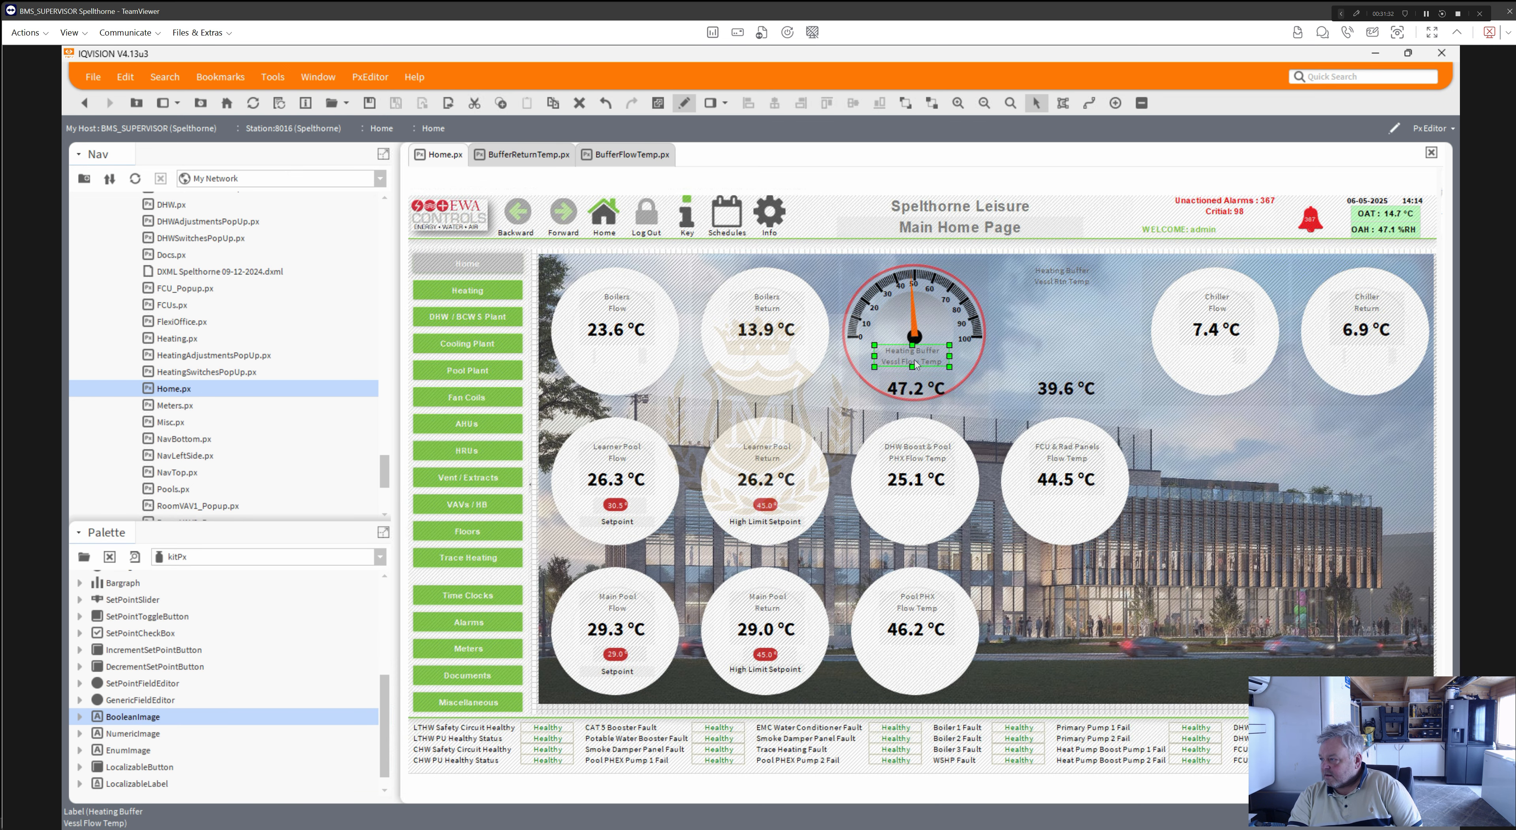
double_click(916, 365)
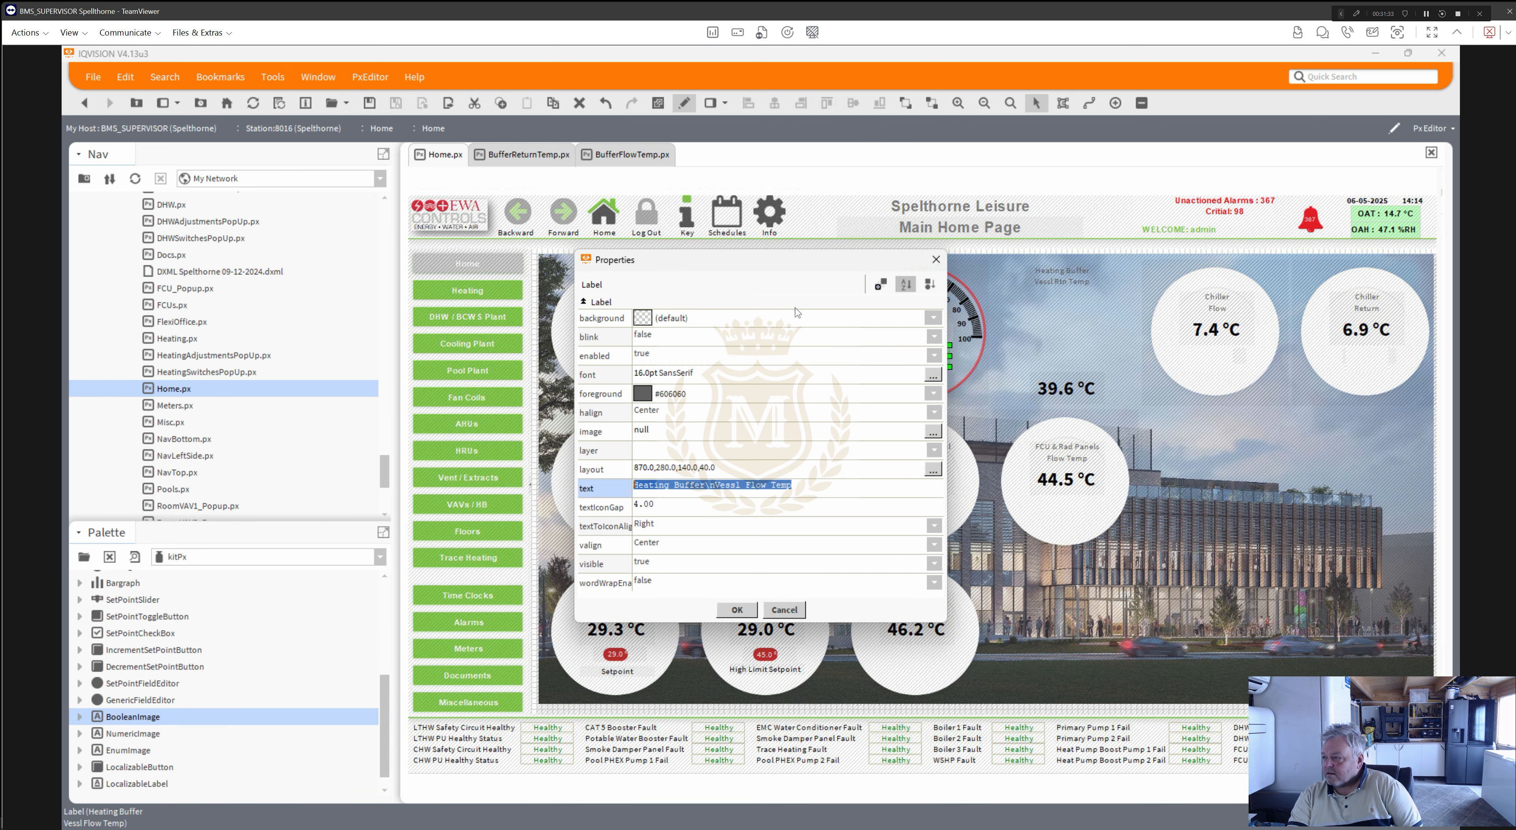
click(643, 394)
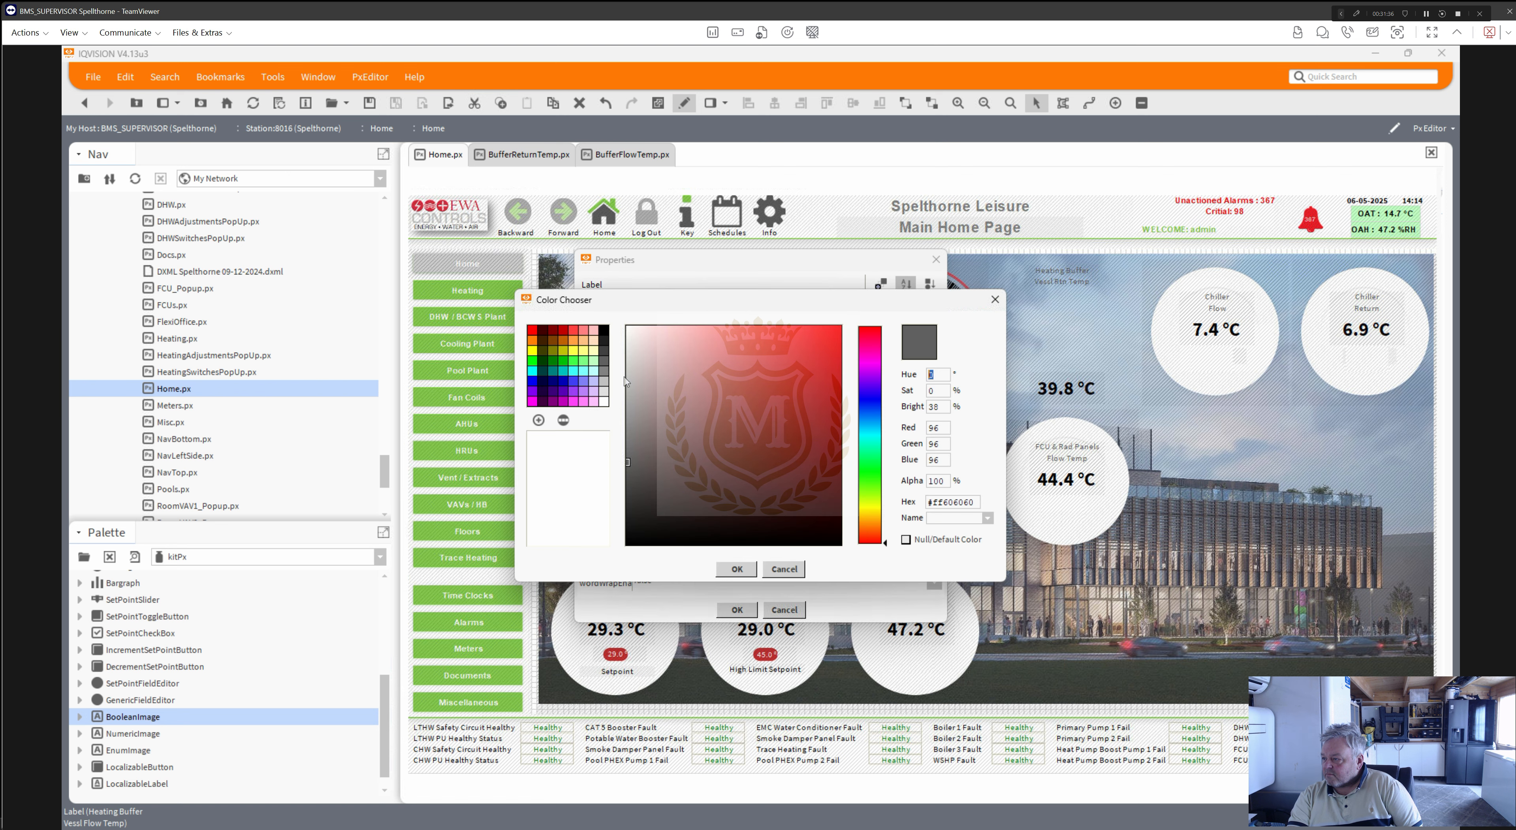
click(605, 356)
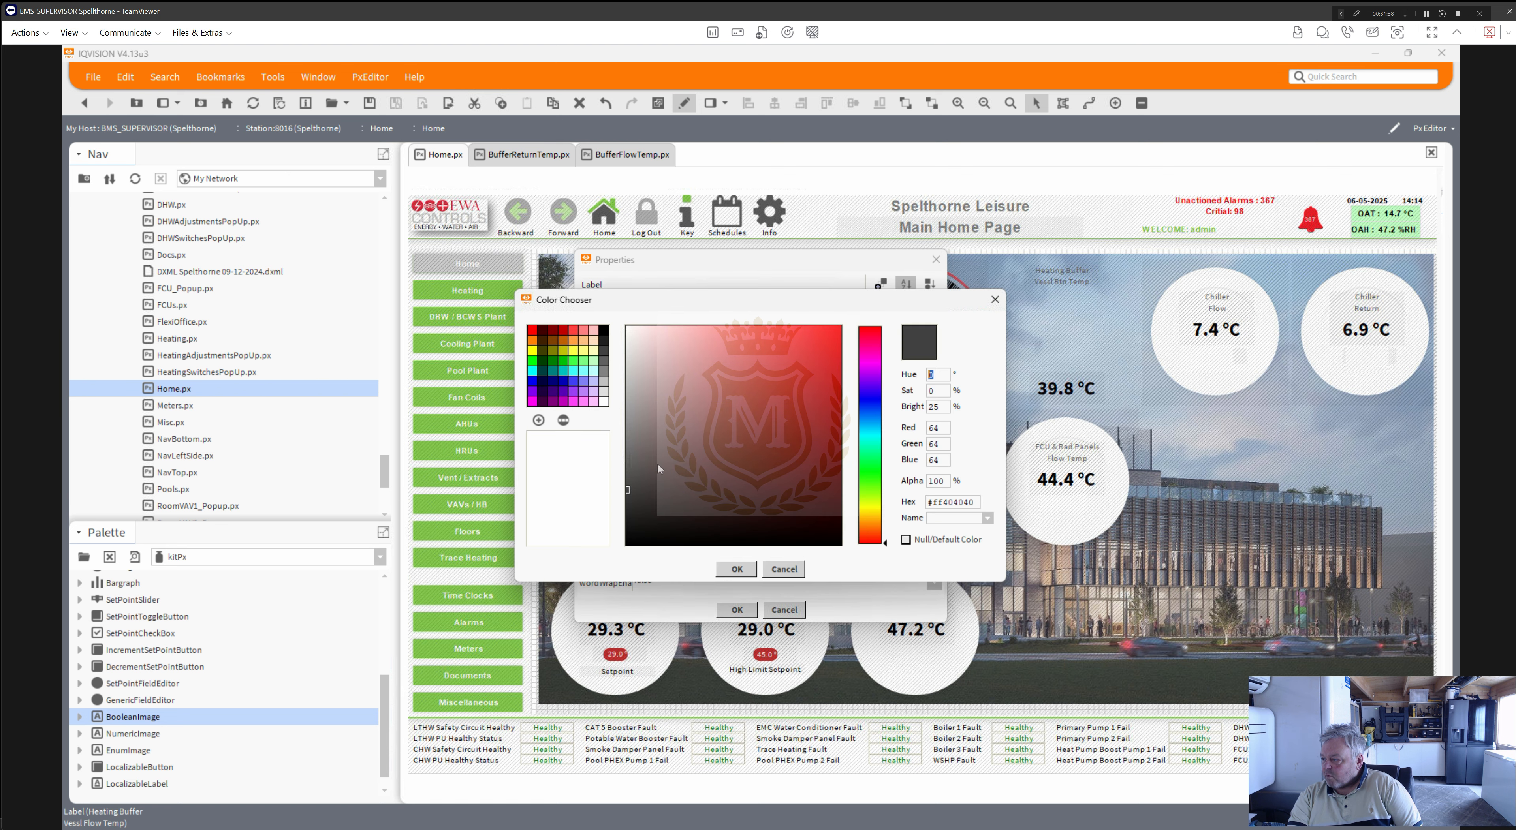
click(736, 569)
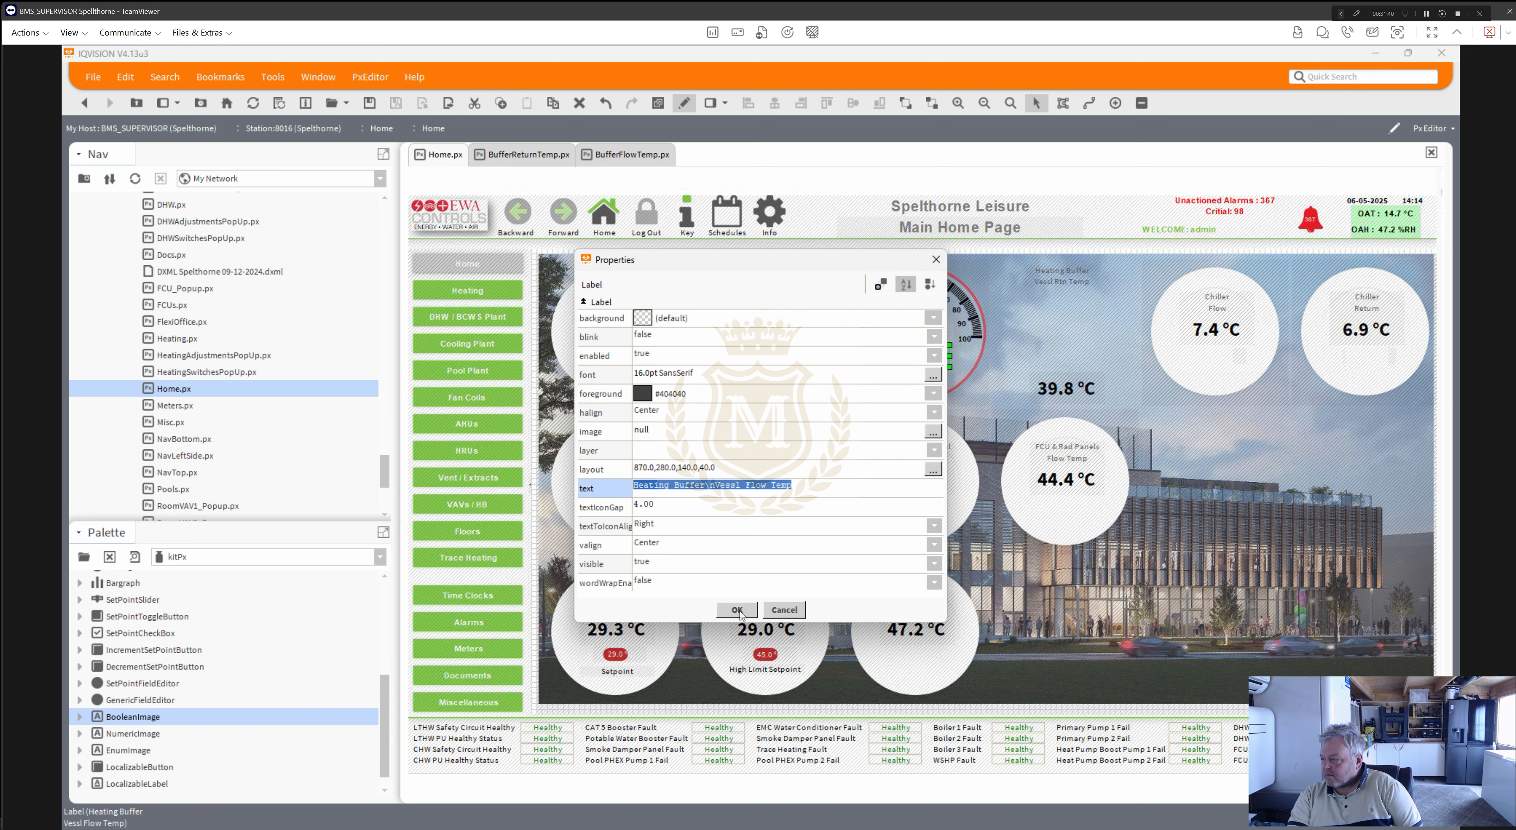
click(740, 611)
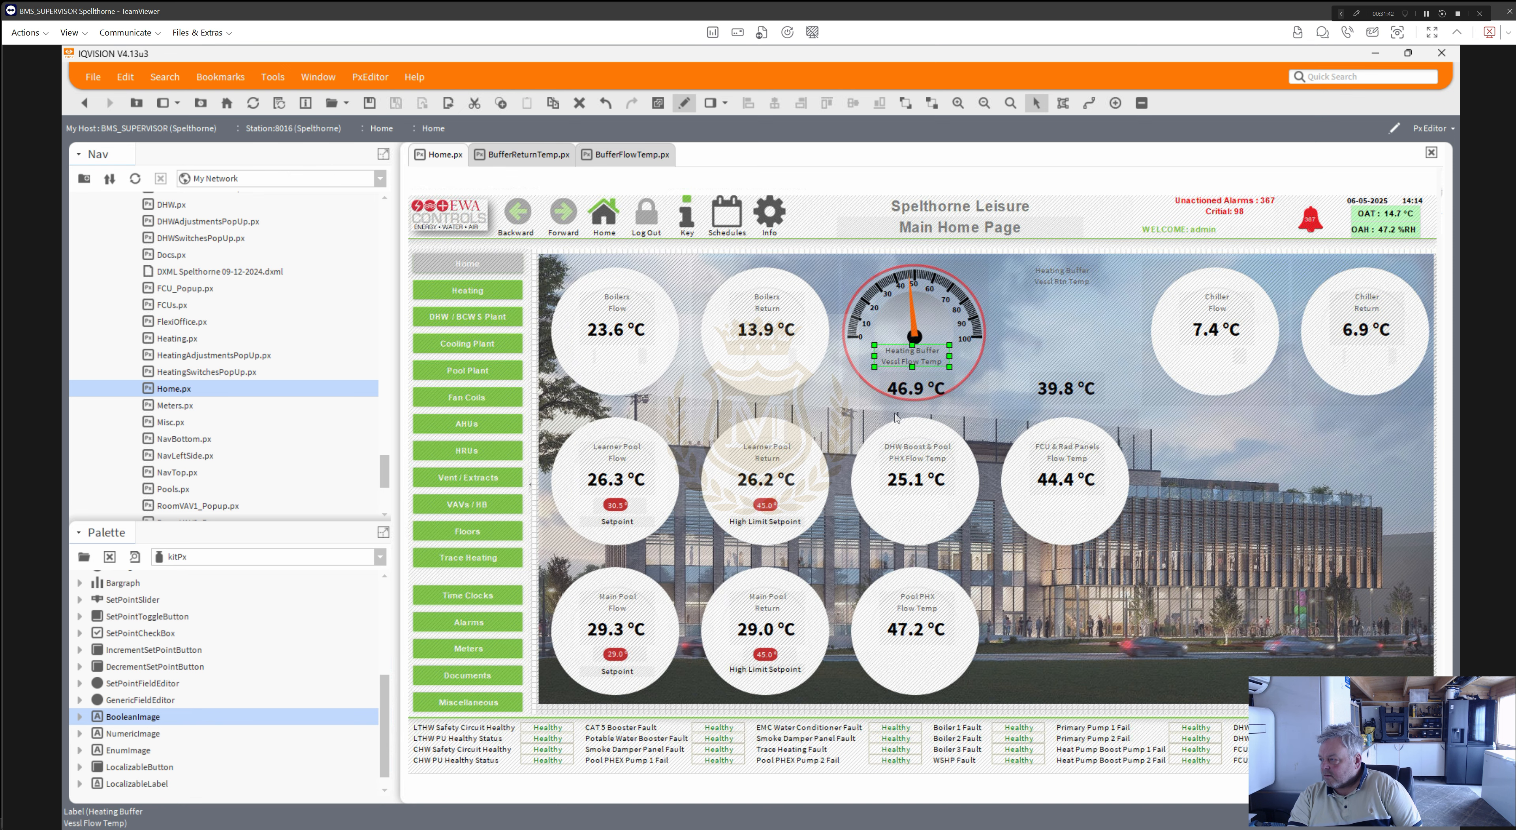
- Nudge the heating buffer flow temperature value upward so it sits just beneath its label inside the dial
click(913, 386)
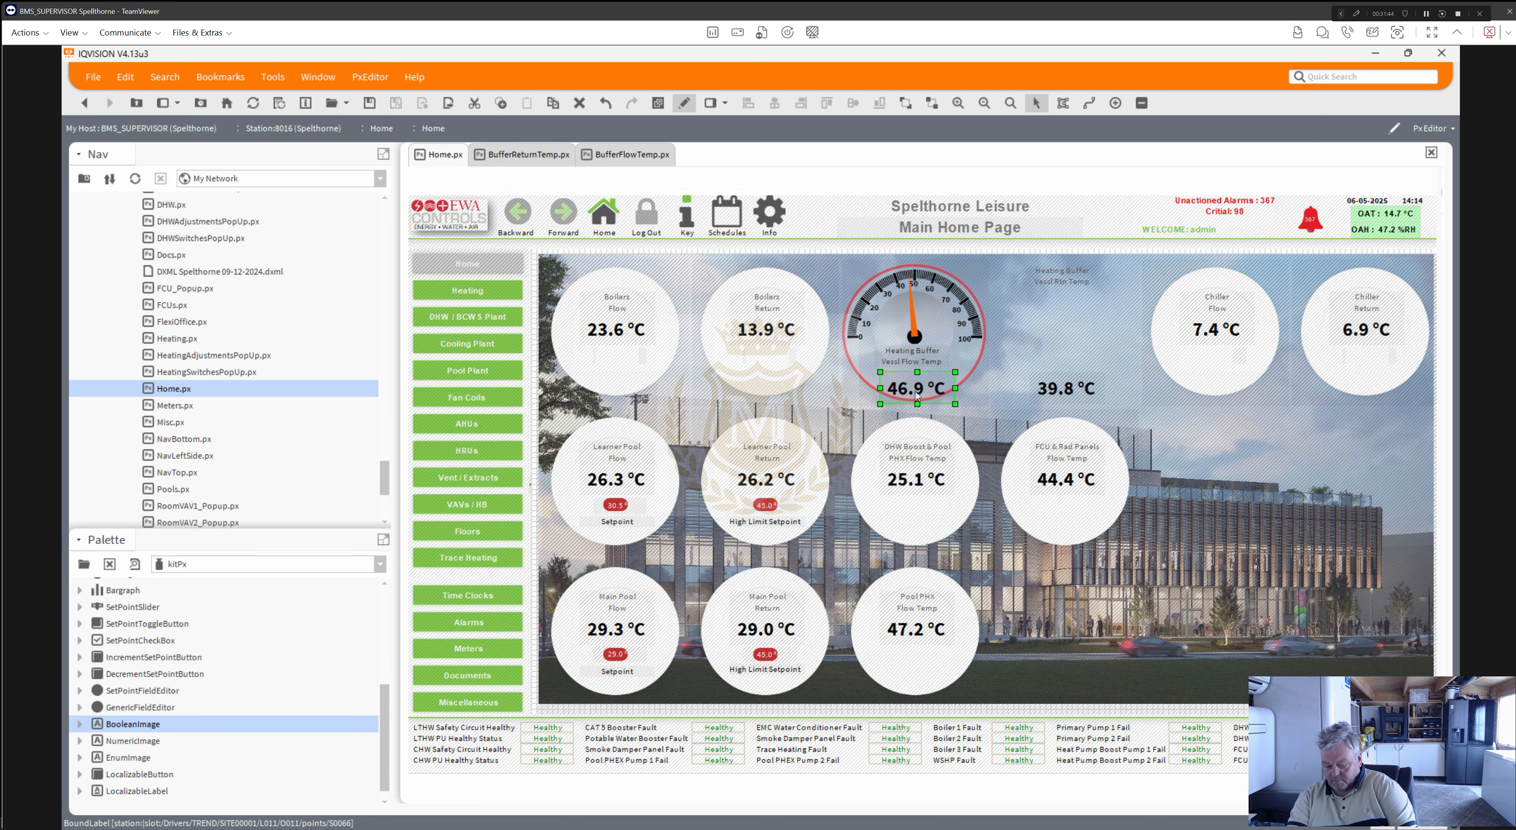
key(Up)
key(Up)
key(Up)
key(Up)
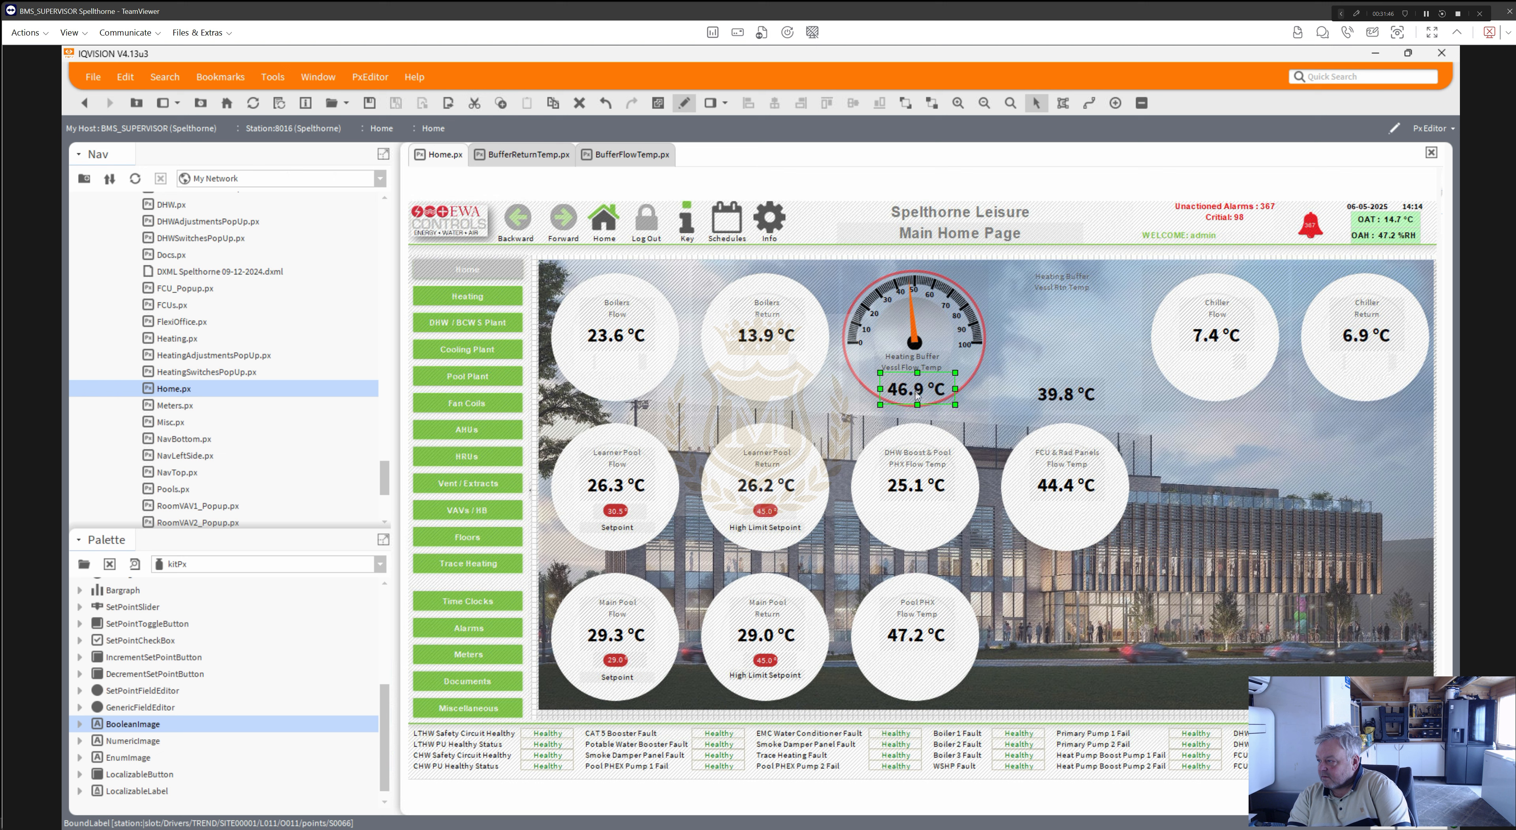
key(Down)
key(Down)
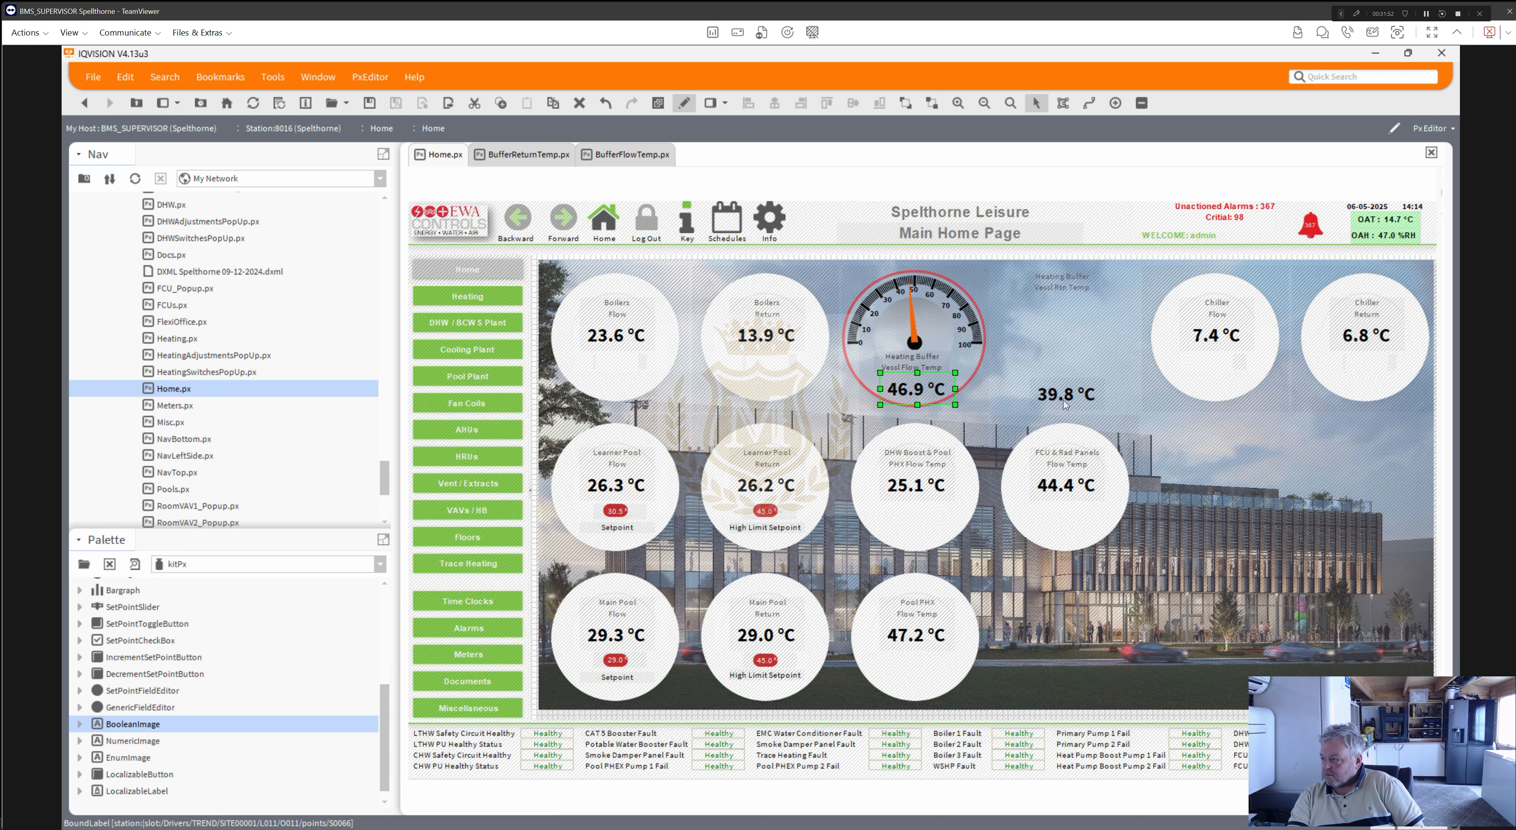
click(914, 363)
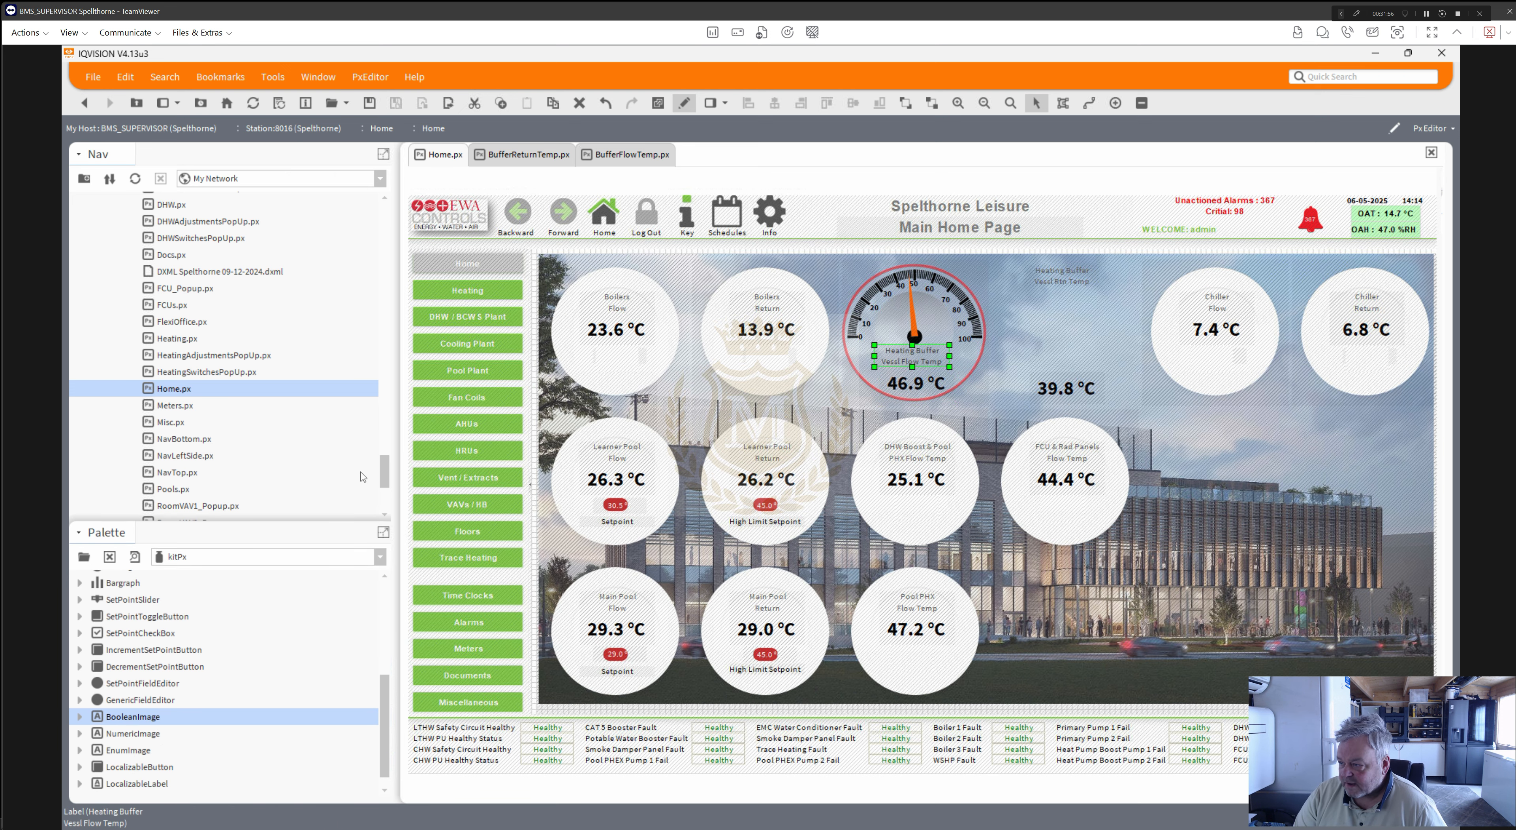
- Delete the existing BufferReturnTemp.px from the Dials folder
scroll(387, 482, down, 4)
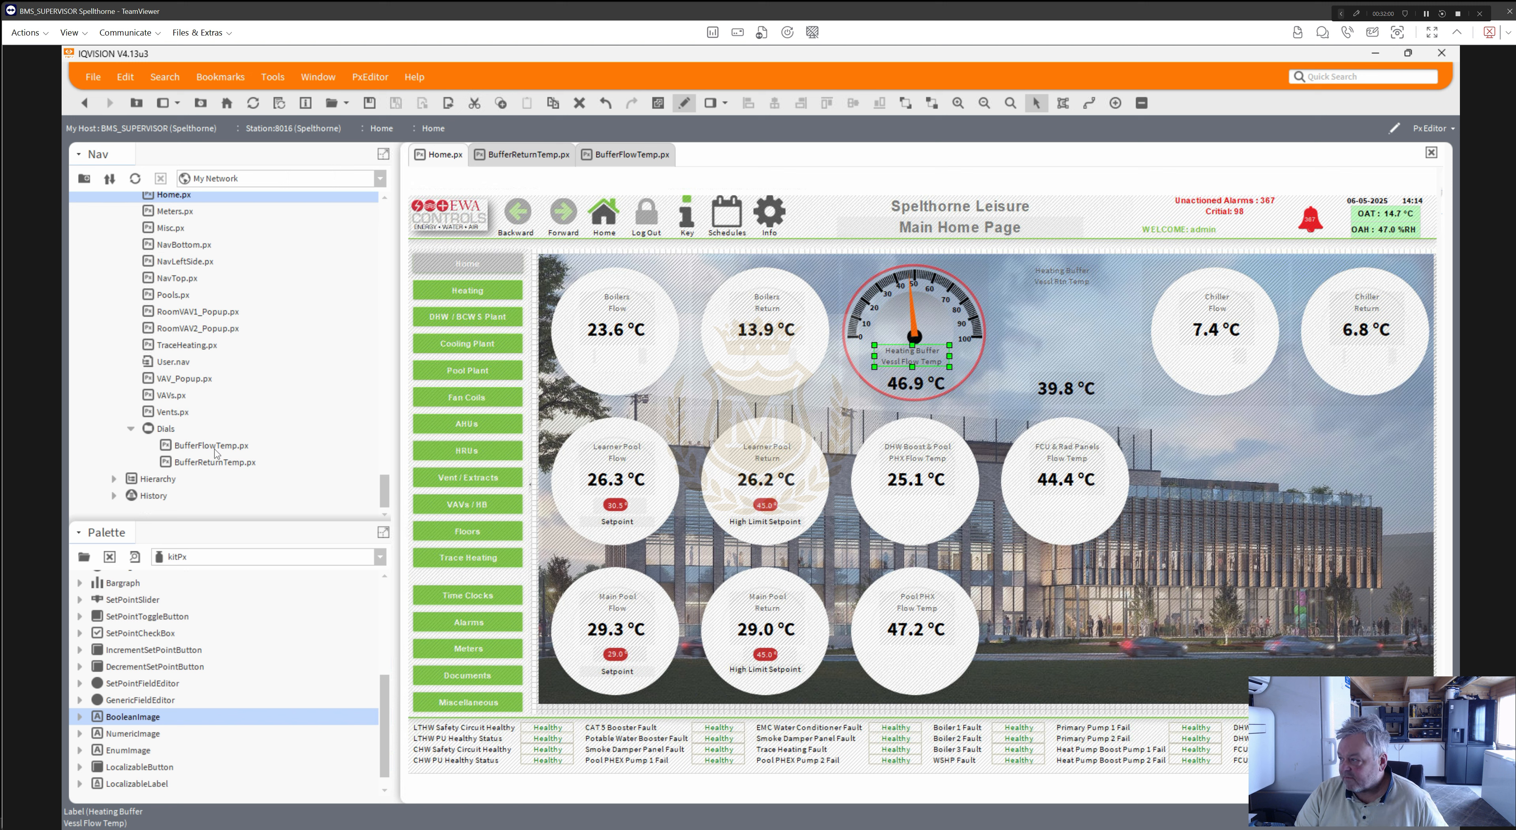
right_click(213, 464)
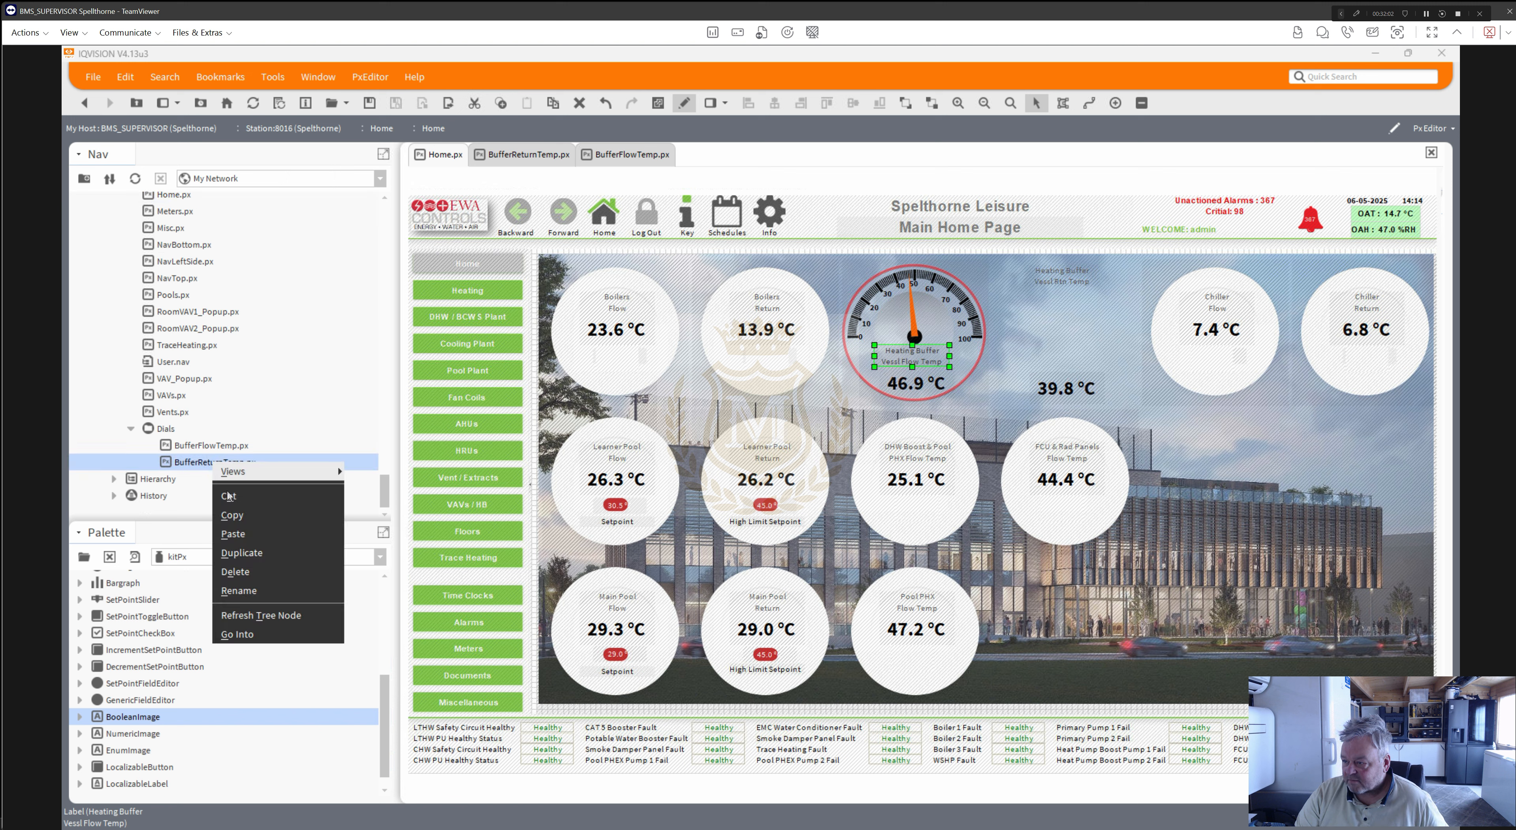
click(250, 572)
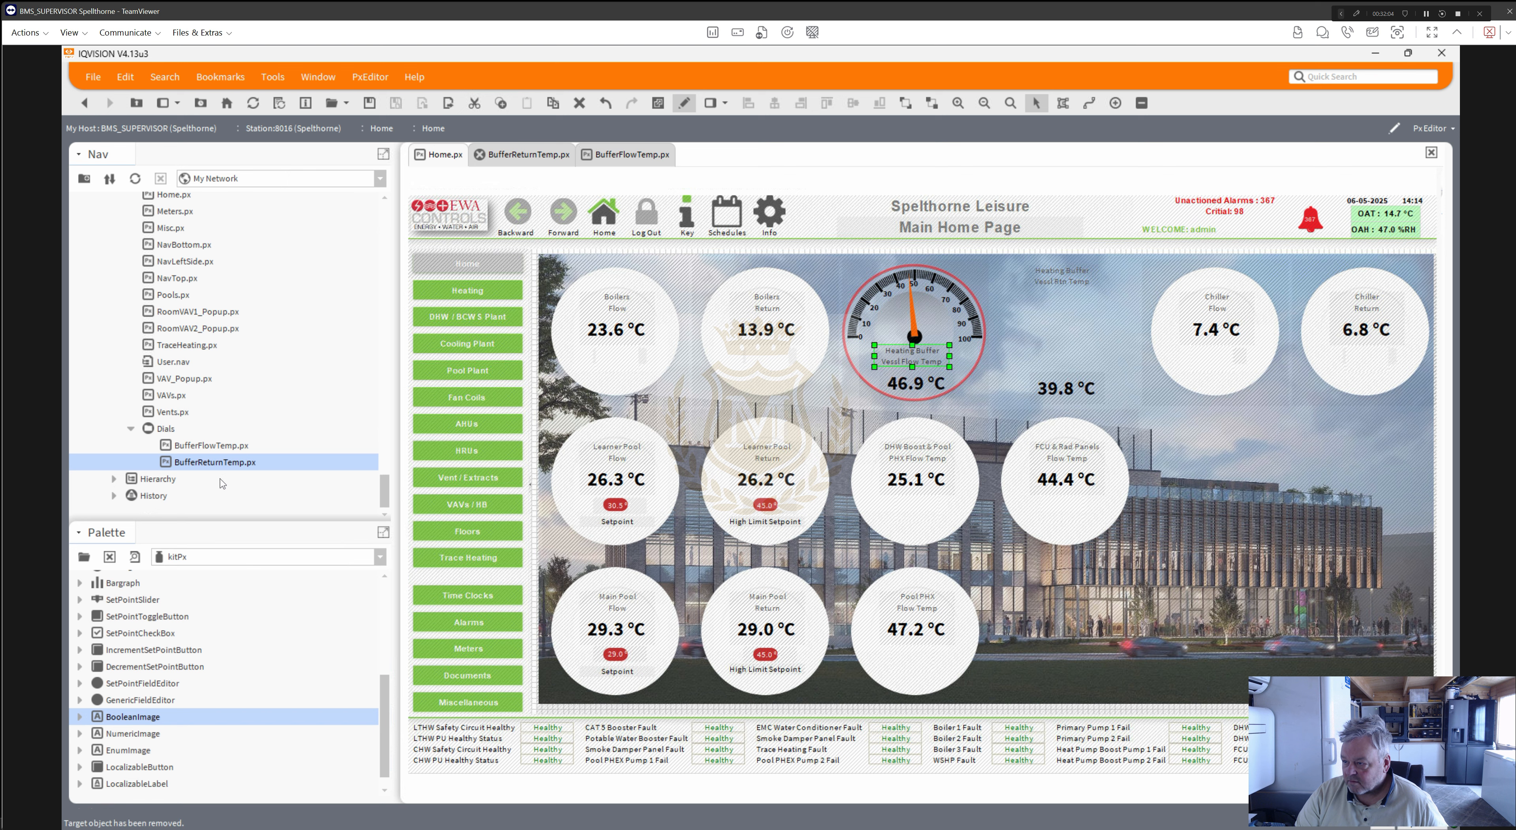
- Duplicate BufferFlowTemp.px in the Dials folder and name the copy BufferReturnTemp.px
right_click(211, 475)
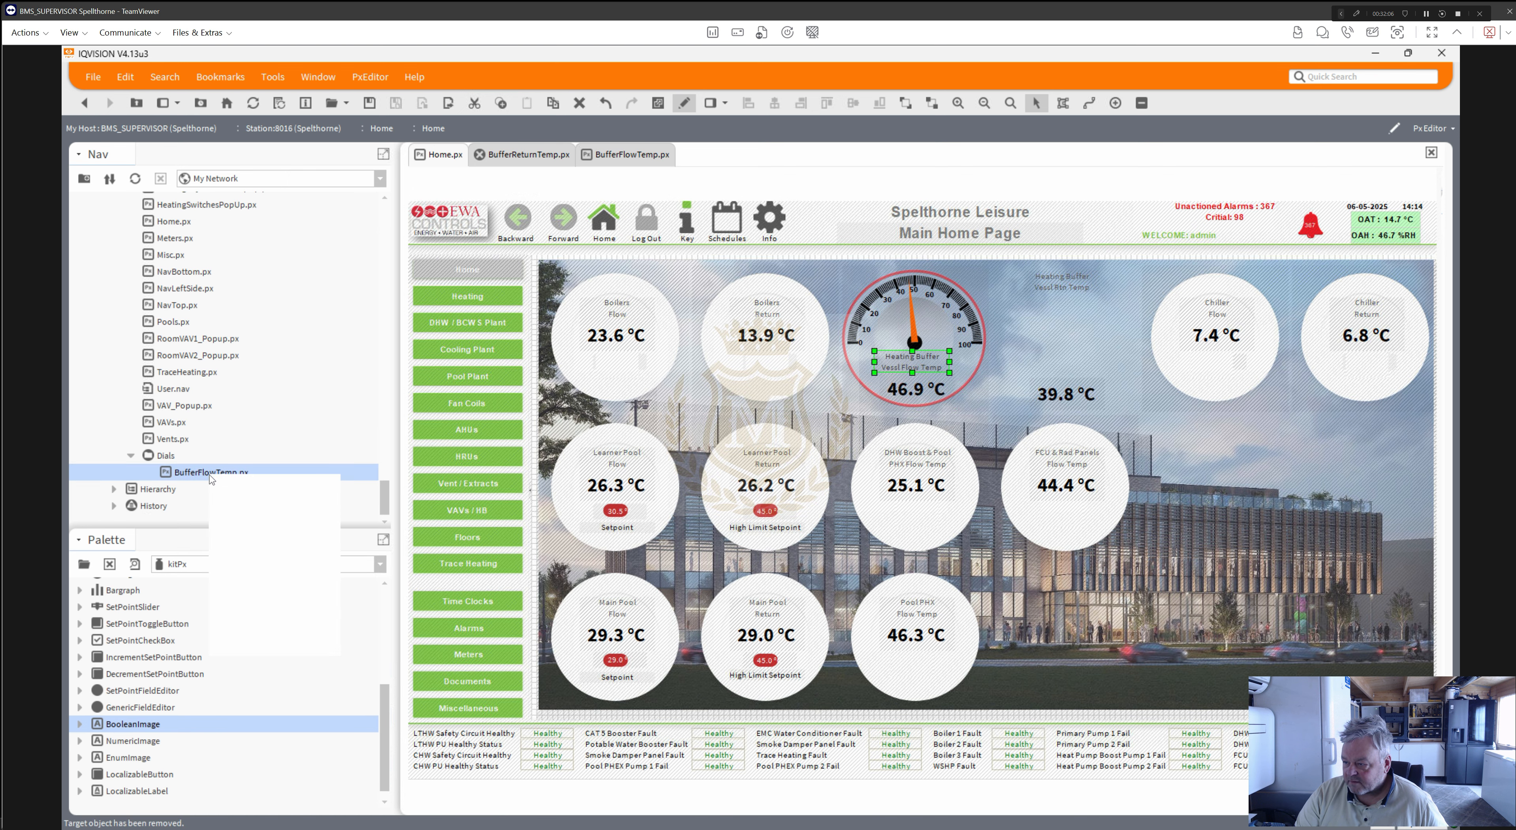
click(238, 566)
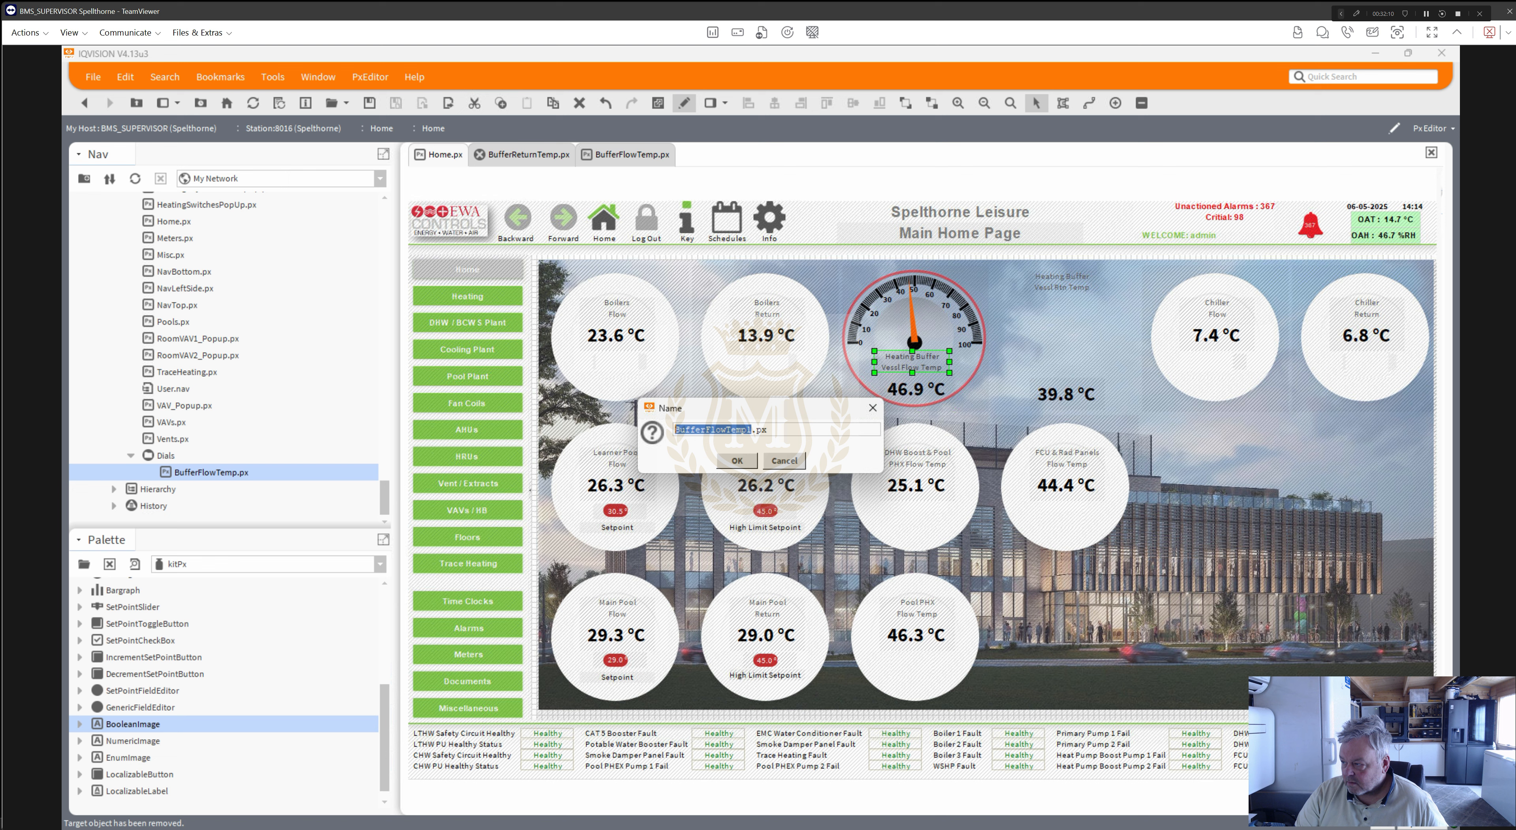
drag(706, 429, 718, 429)
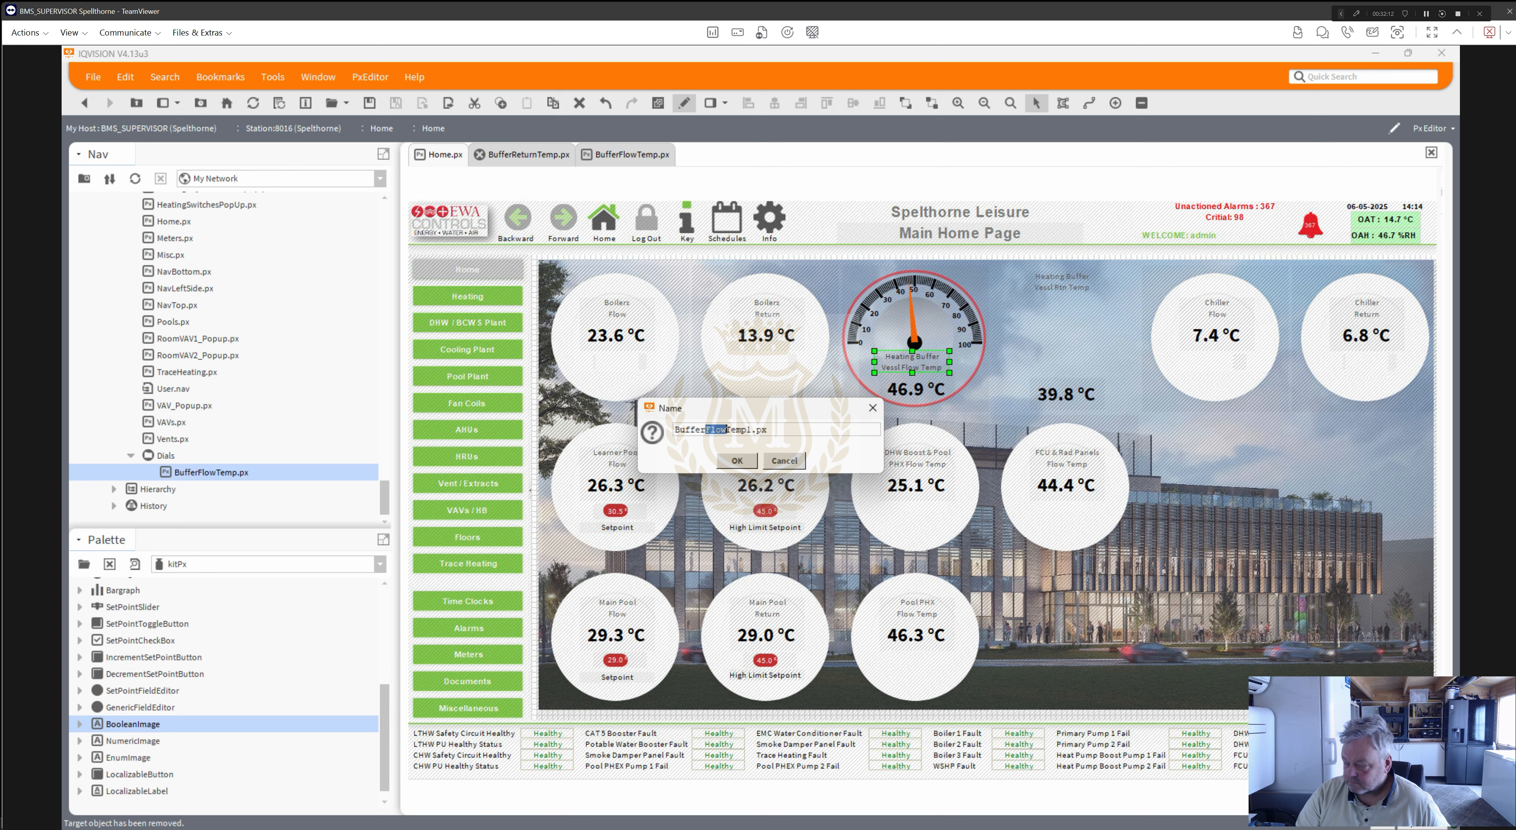
text(Return)
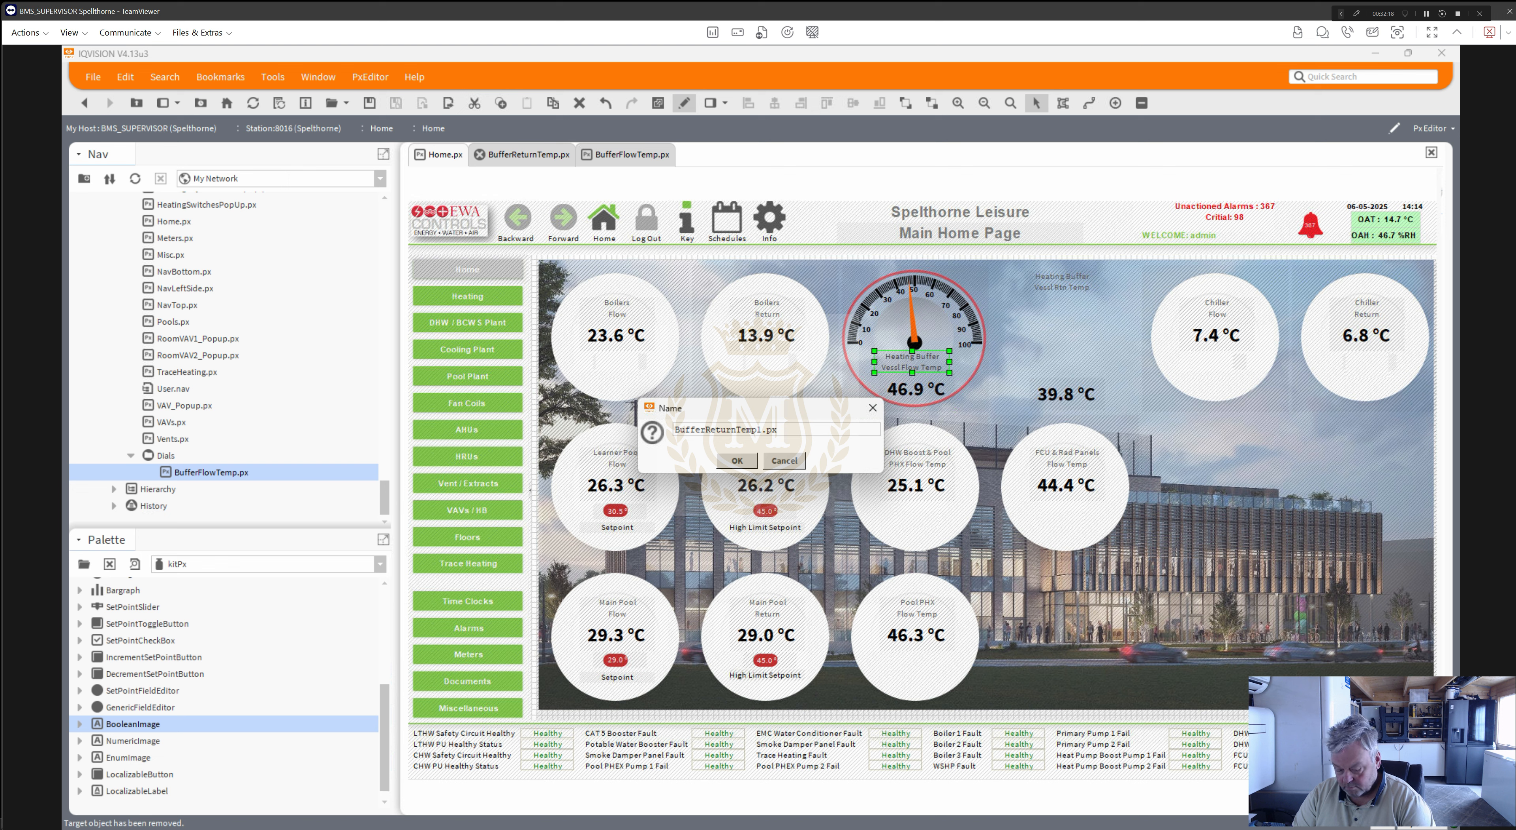
key(BackSpace)
click(736, 462)
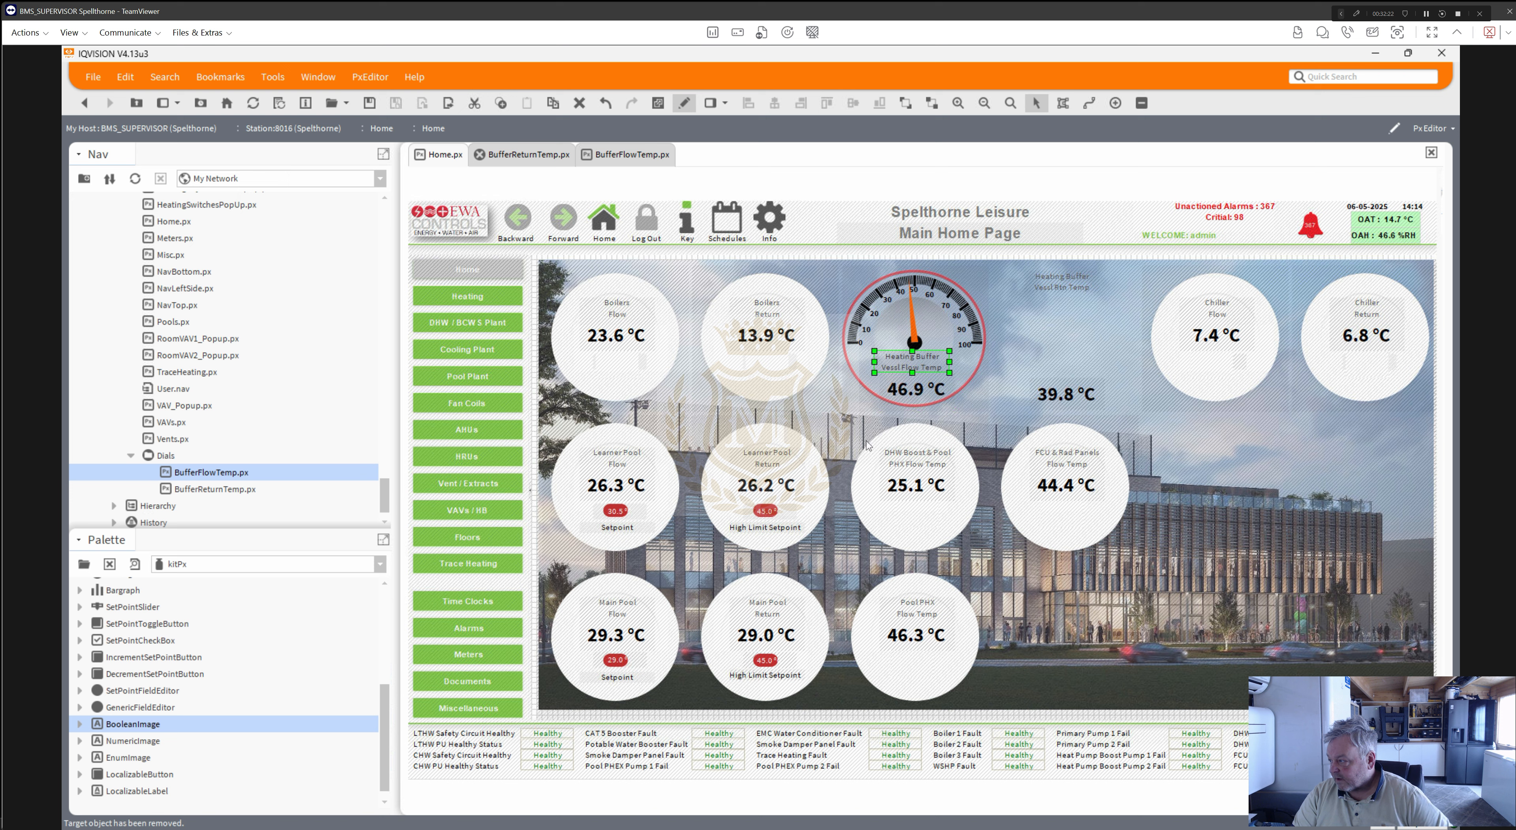
- Look up the point ord in the label binding of the heating buffer return temperature value
double_click(1071, 398)
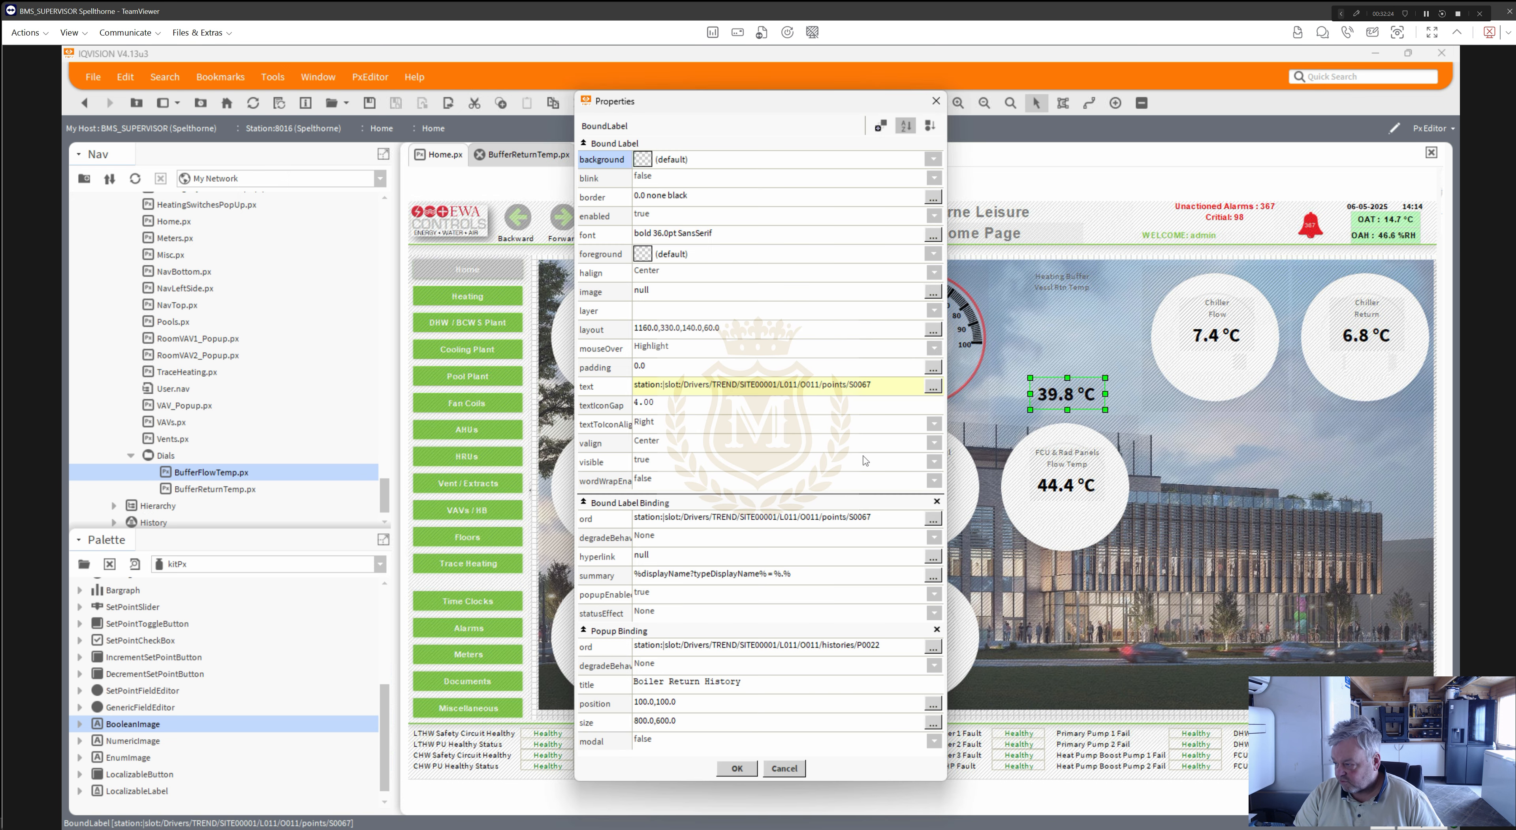
click(824, 519)
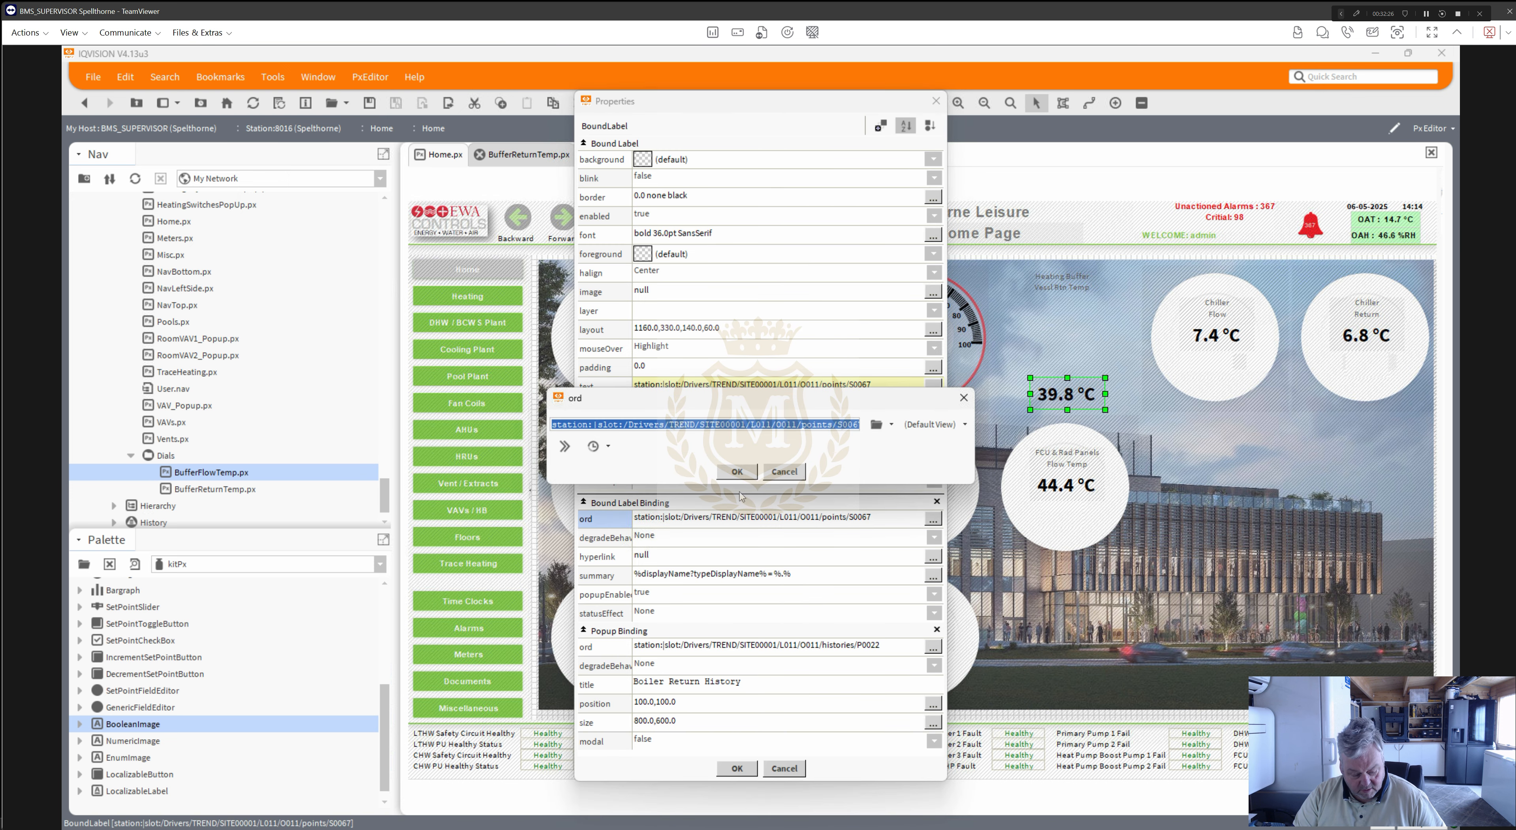
key(Return)
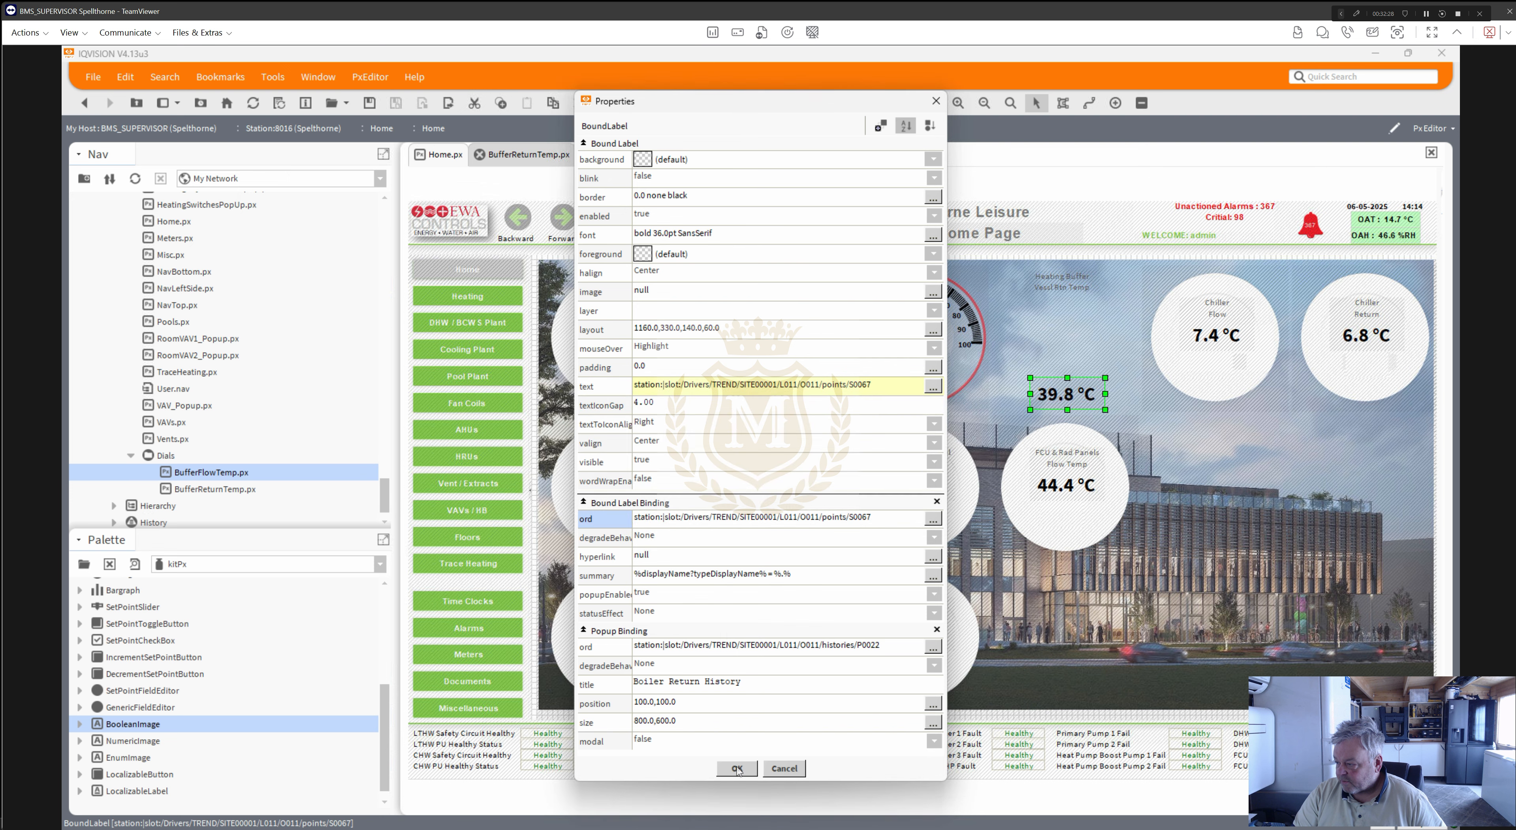
click(737, 768)
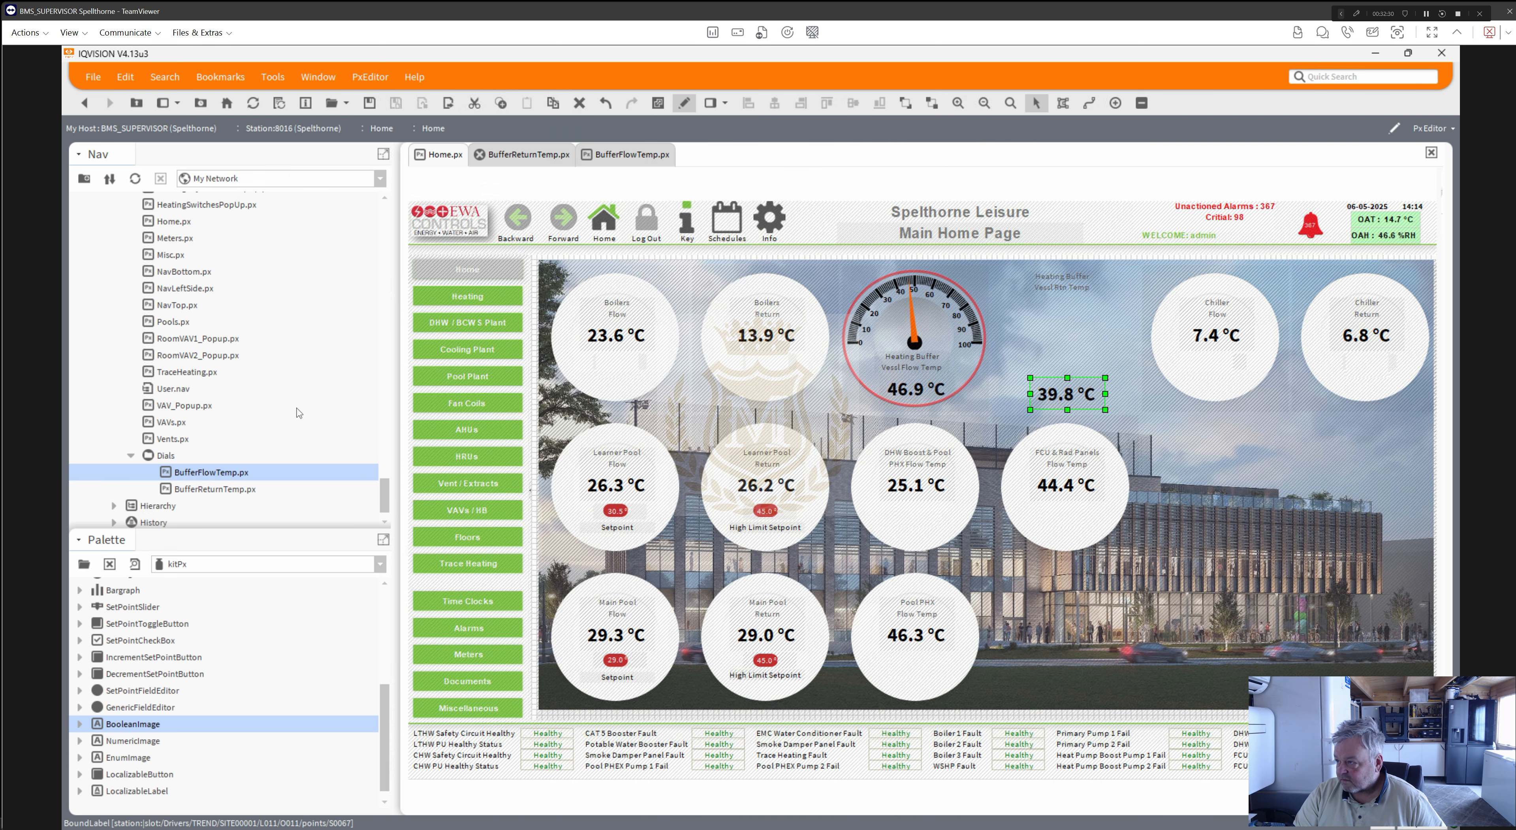
- Close the view of the deleted BufferReturnTemp.px and show the open BufferFlowTemp.px page
click(530, 160)
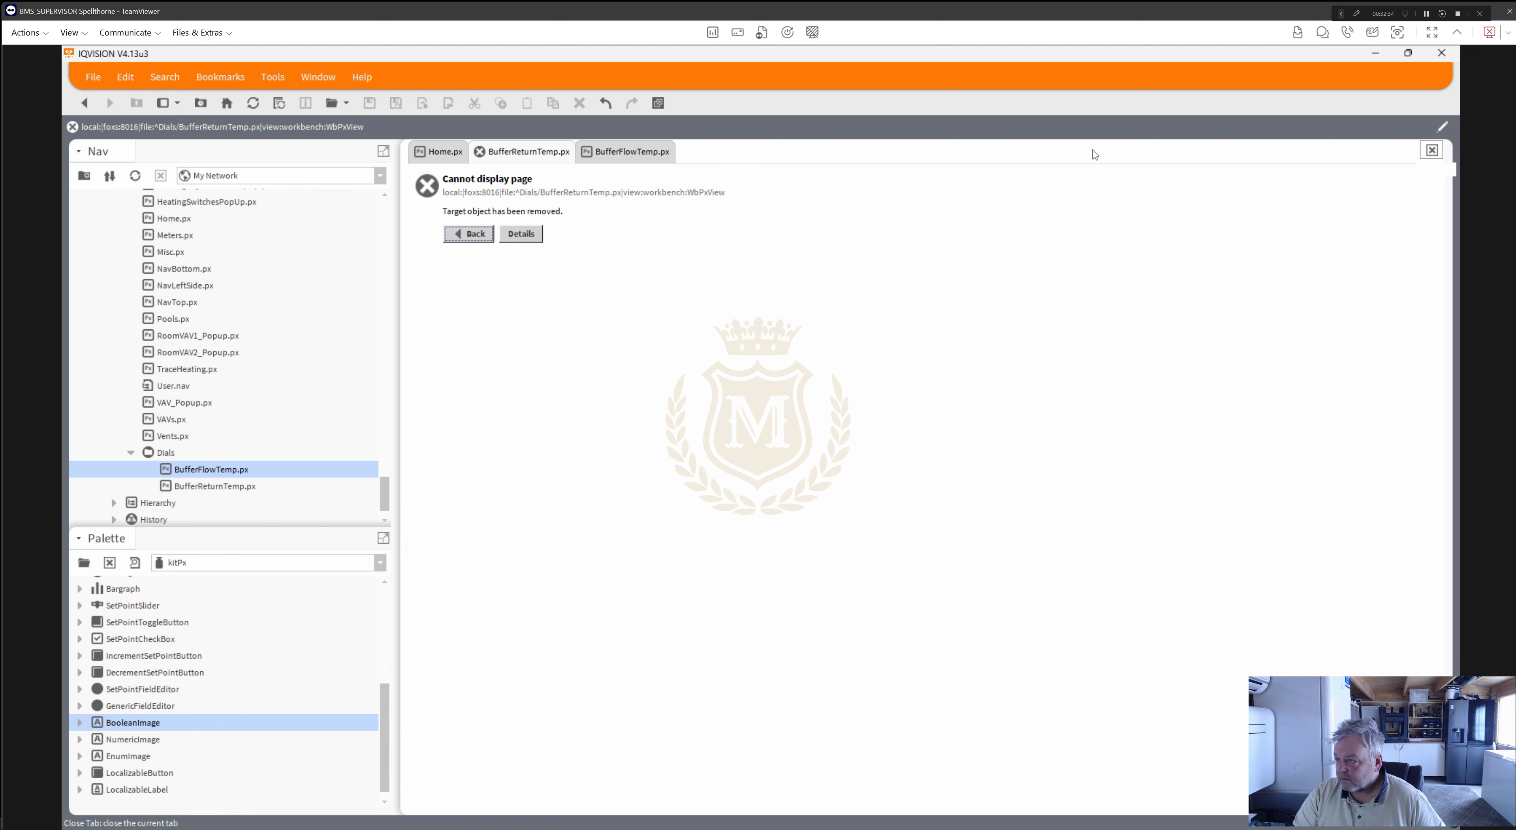
click(480, 152)
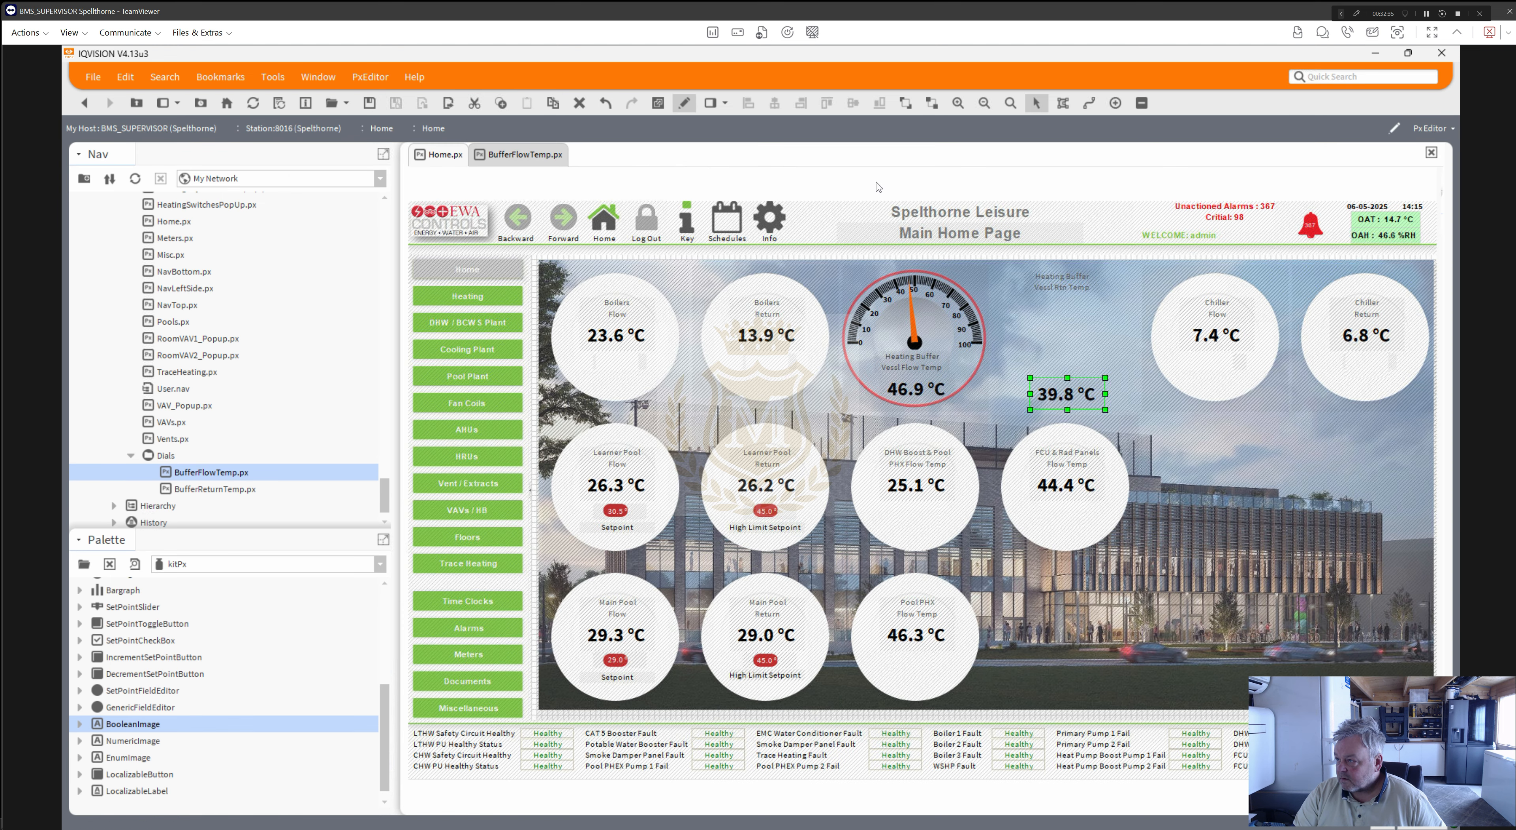
click(537, 155)
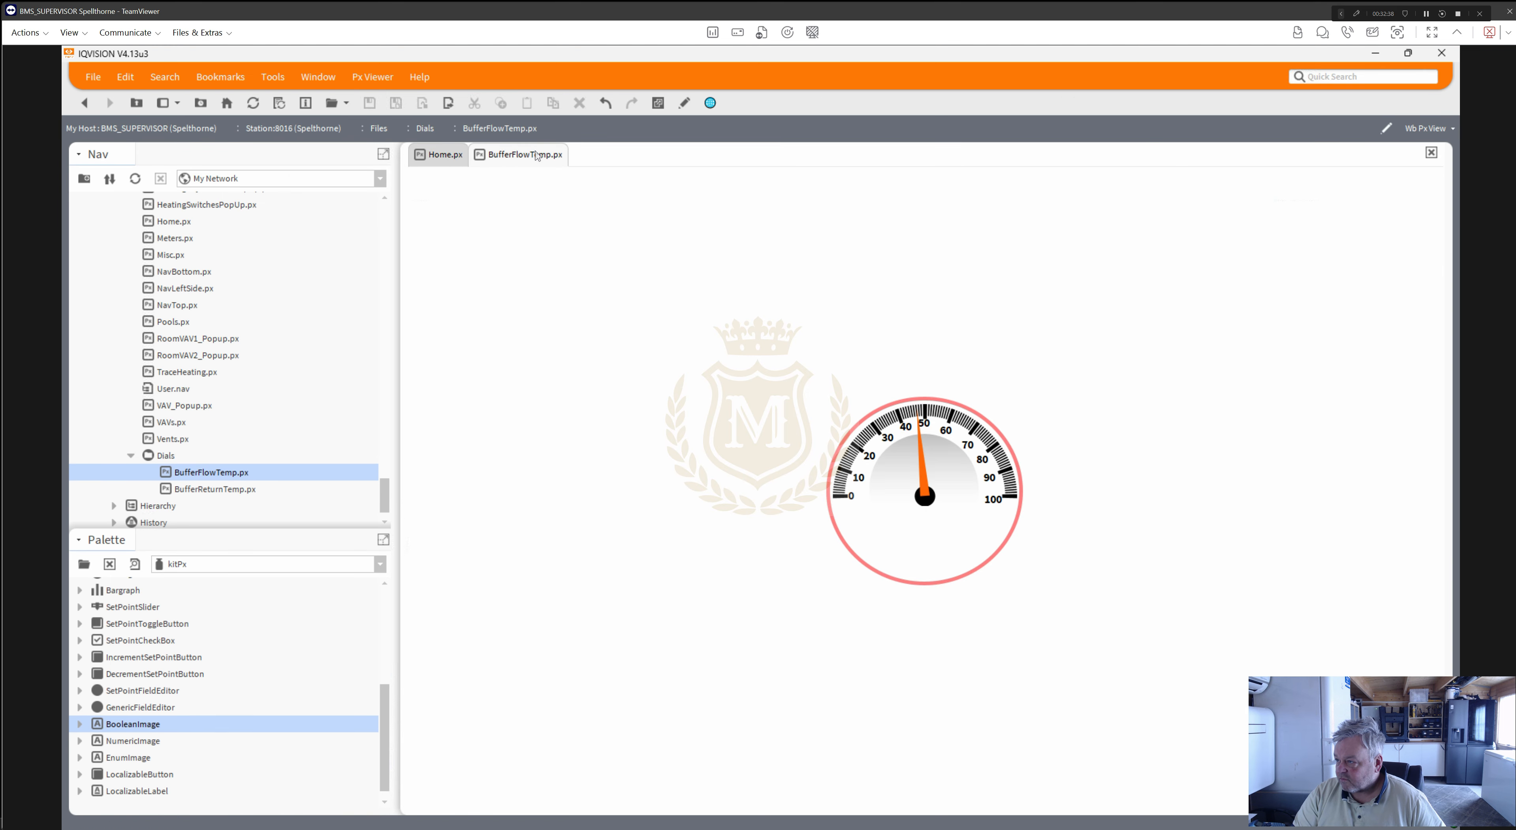
- Remove the popup binding from the gauge picture in BufferFlowTemp.px and return the page to viewing mode
click(685, 103)
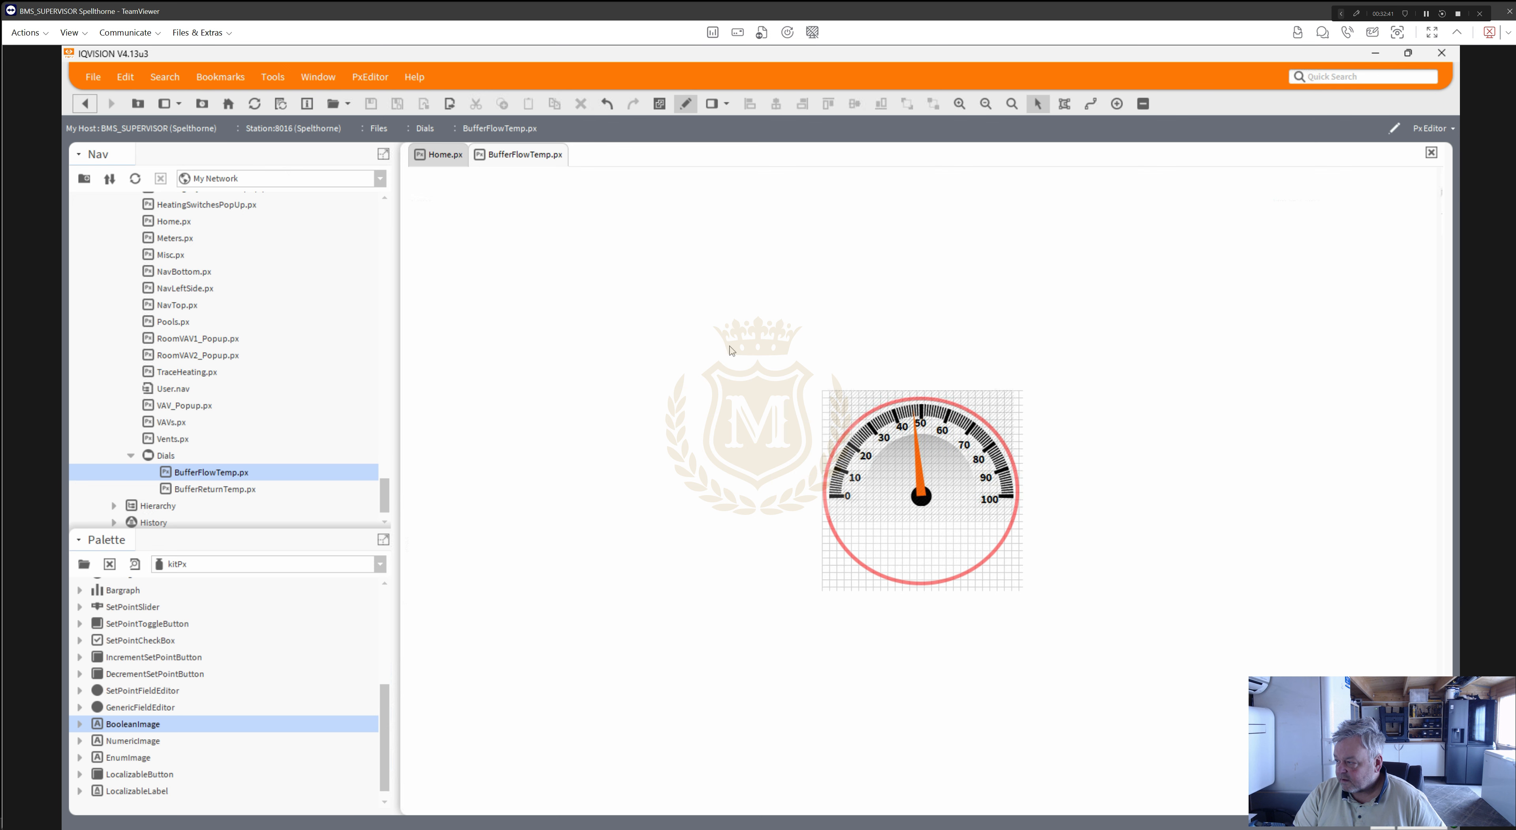
double_click(894, 472)
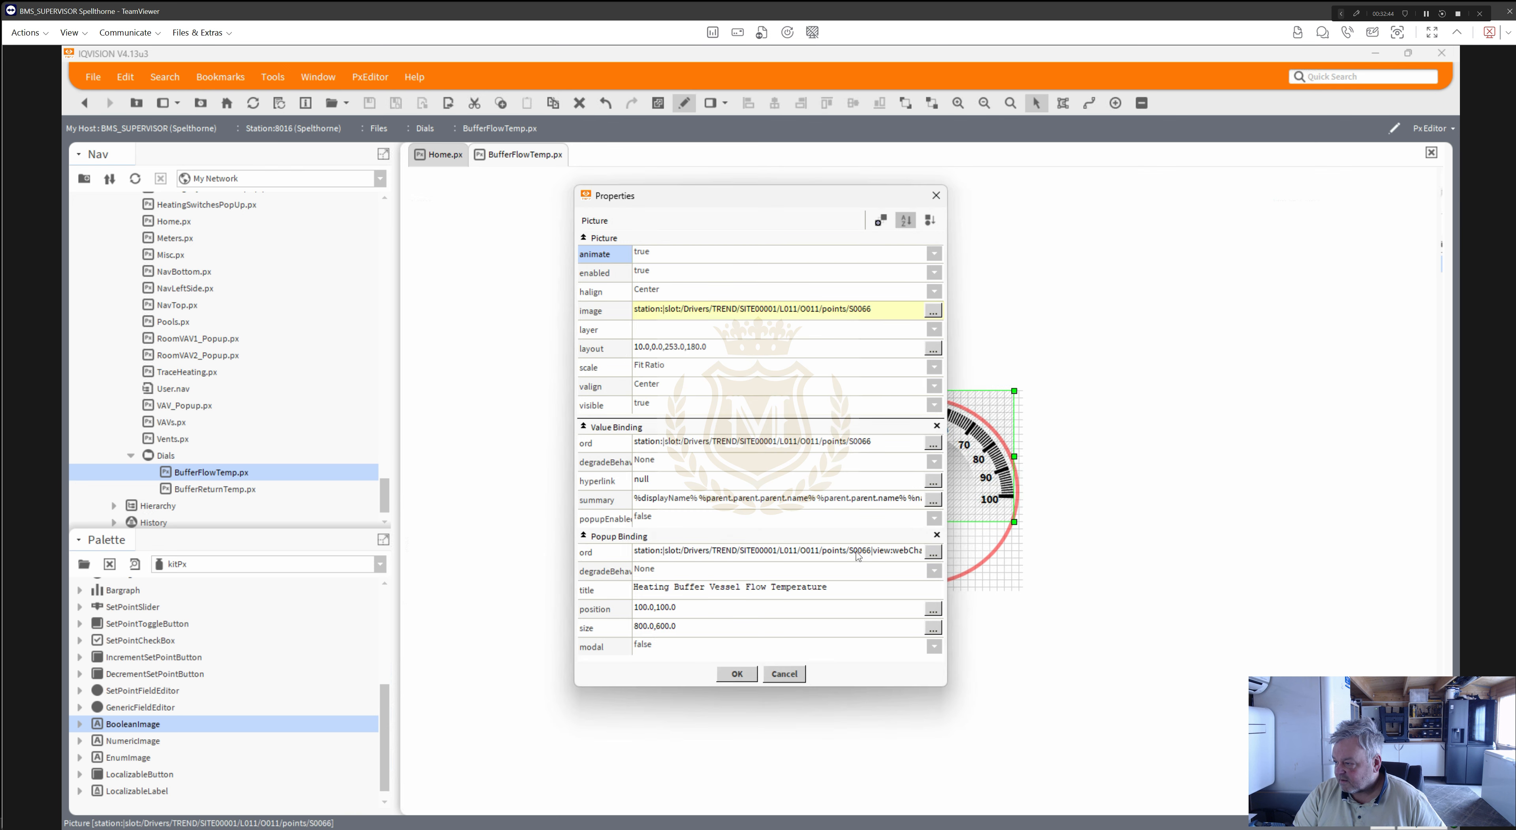
click(937, 536)
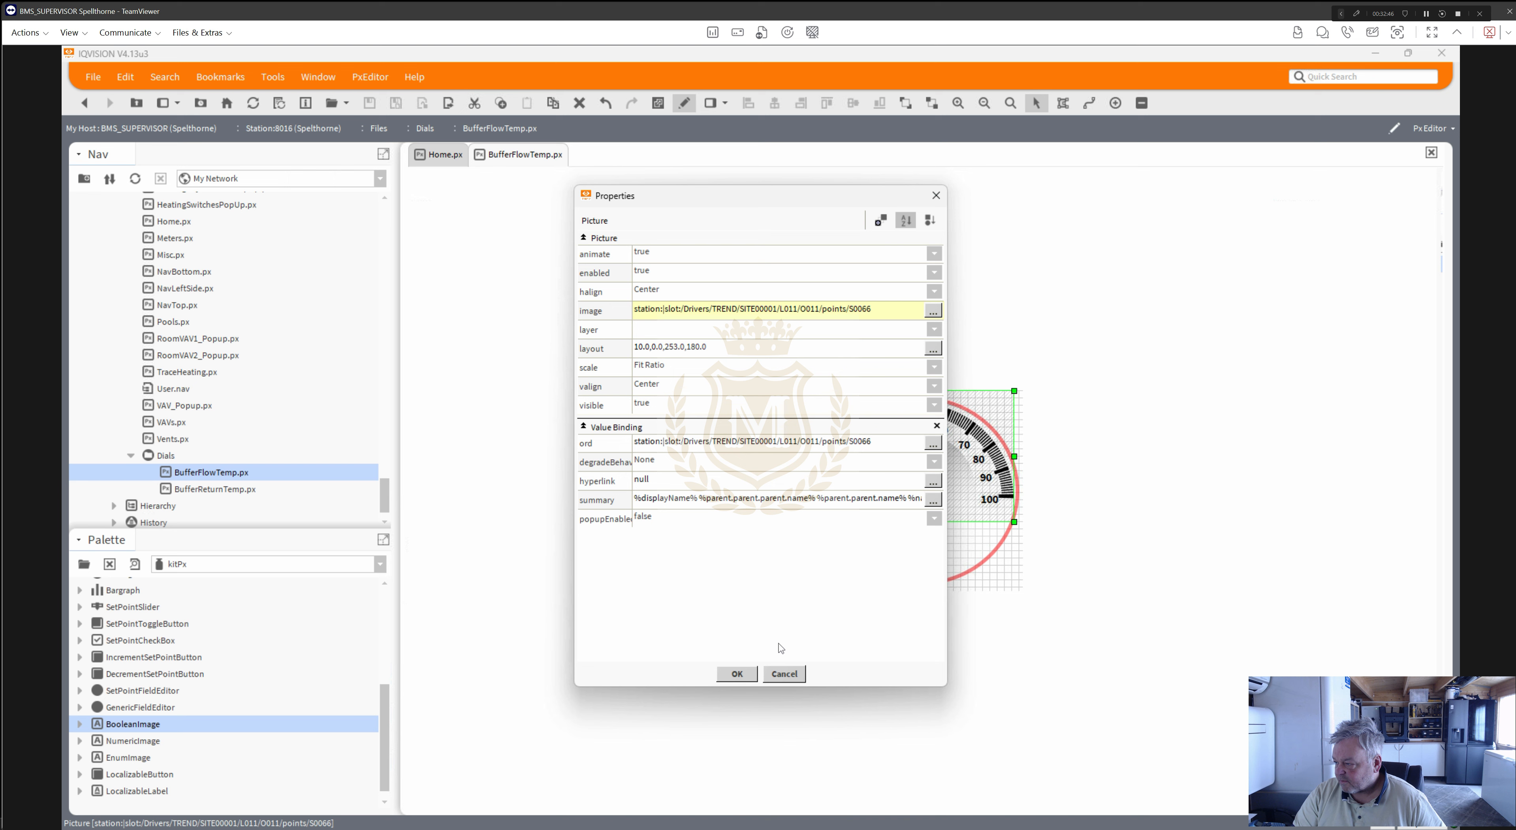
click(737, 674)
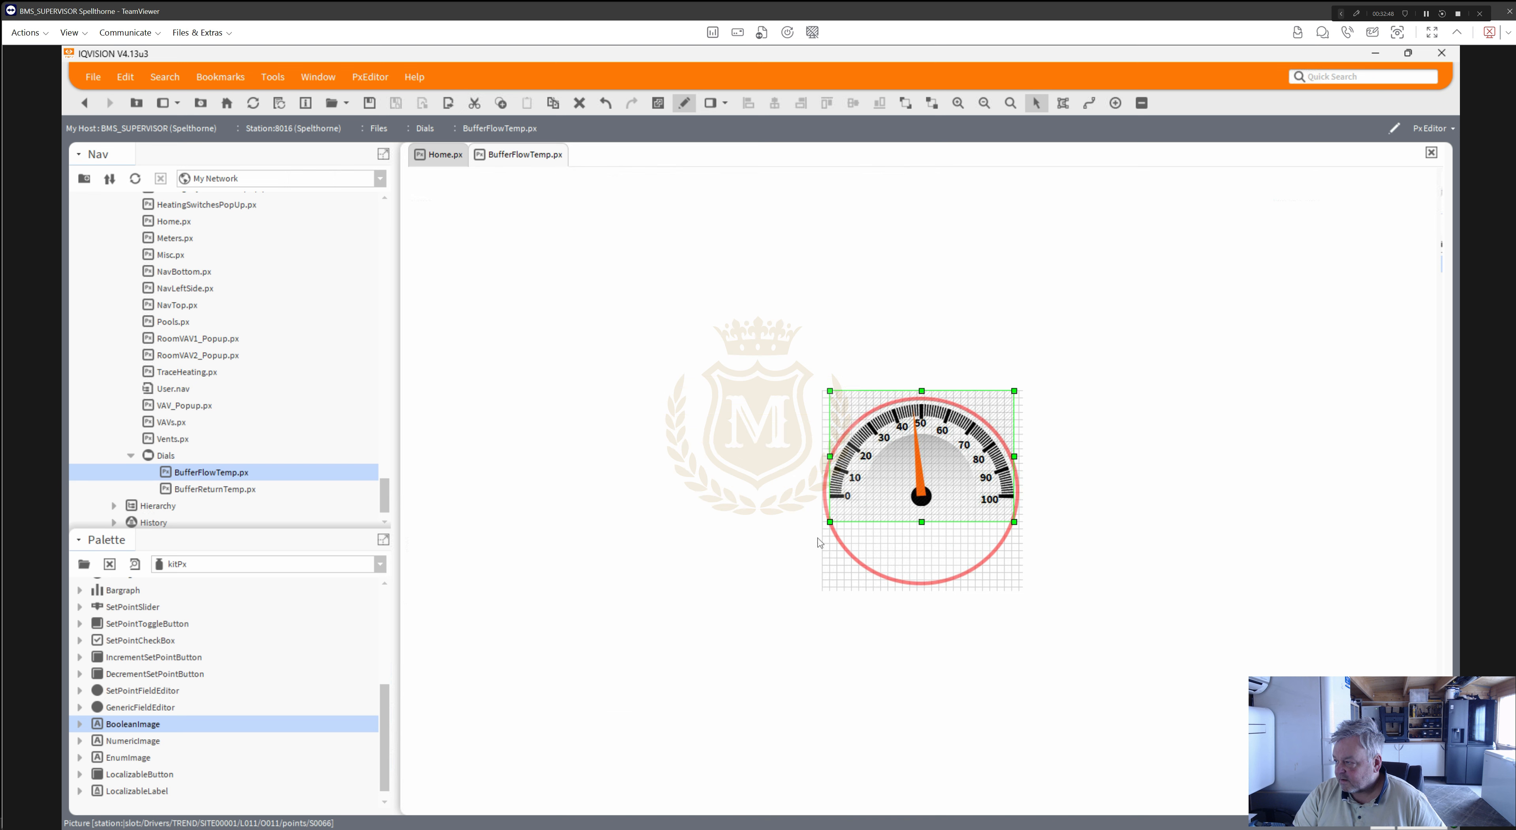
click(684, 104)
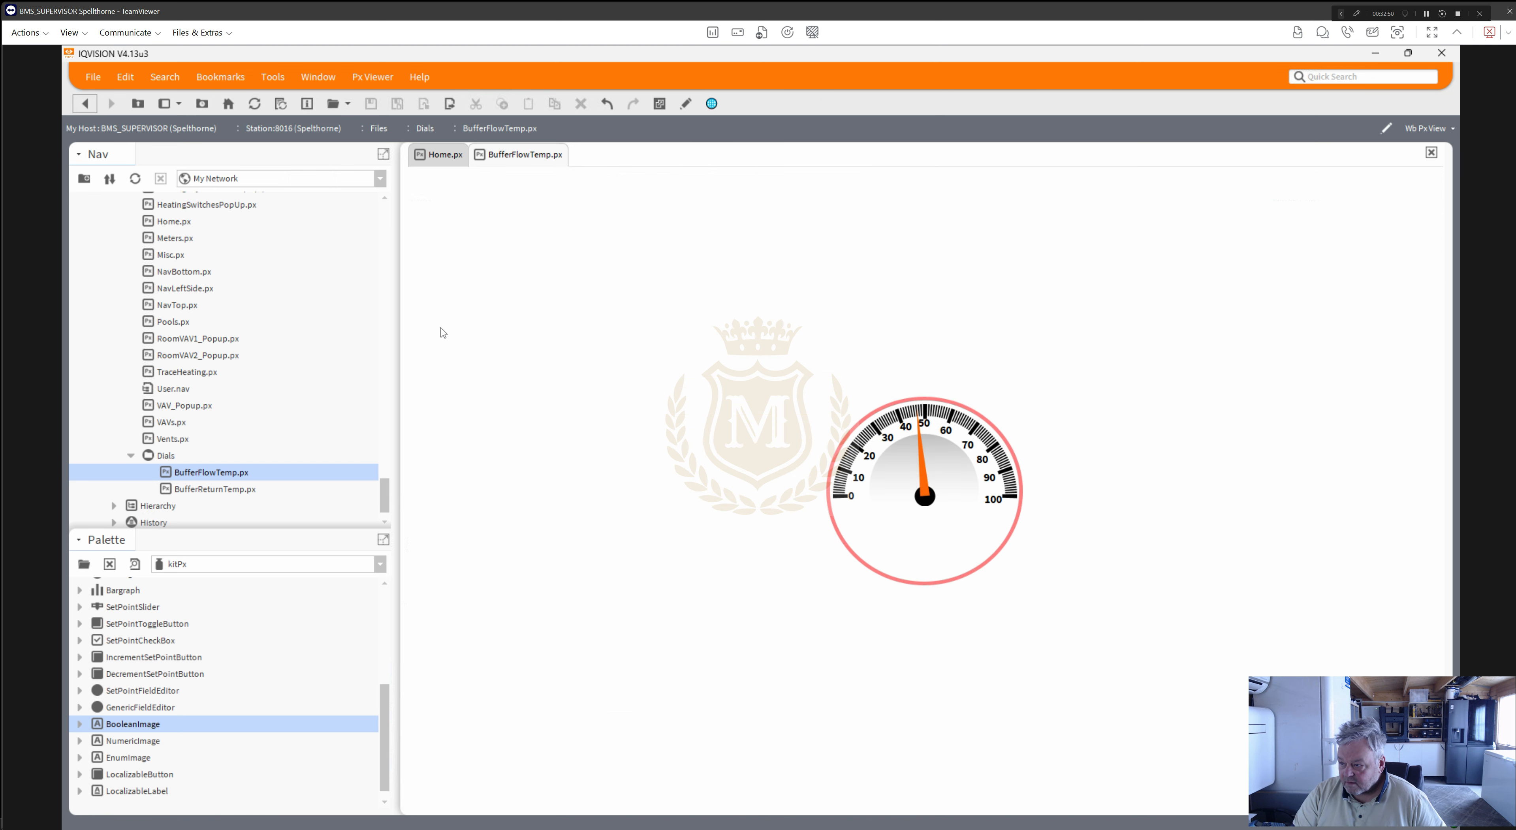
- Open BufferReturnTemp.px for editing and remove the popup binding from its gauge picture
double_click(251, 490)
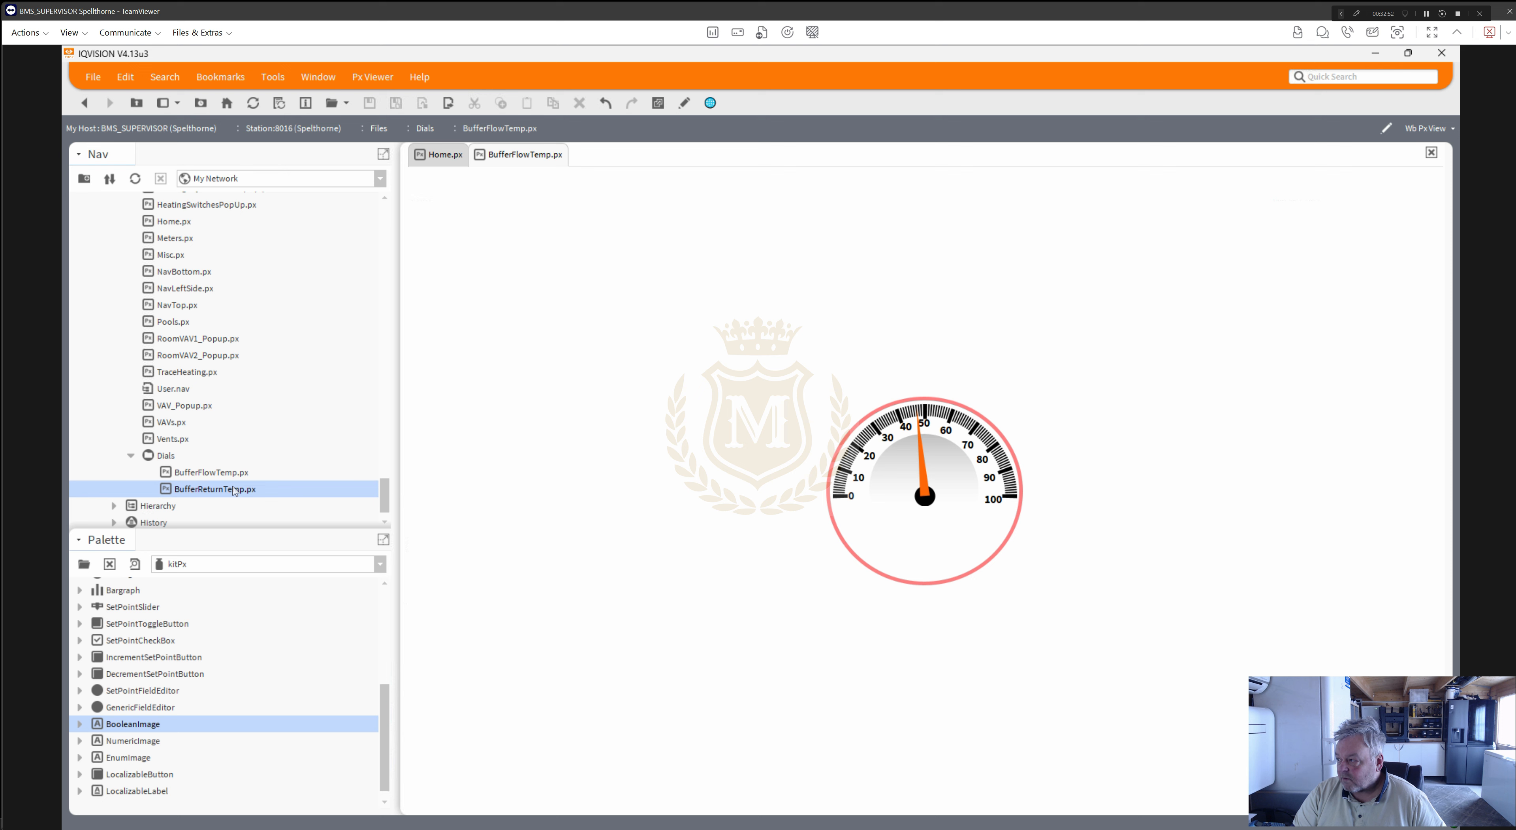
click(683, 103)
double_click(891, 518)
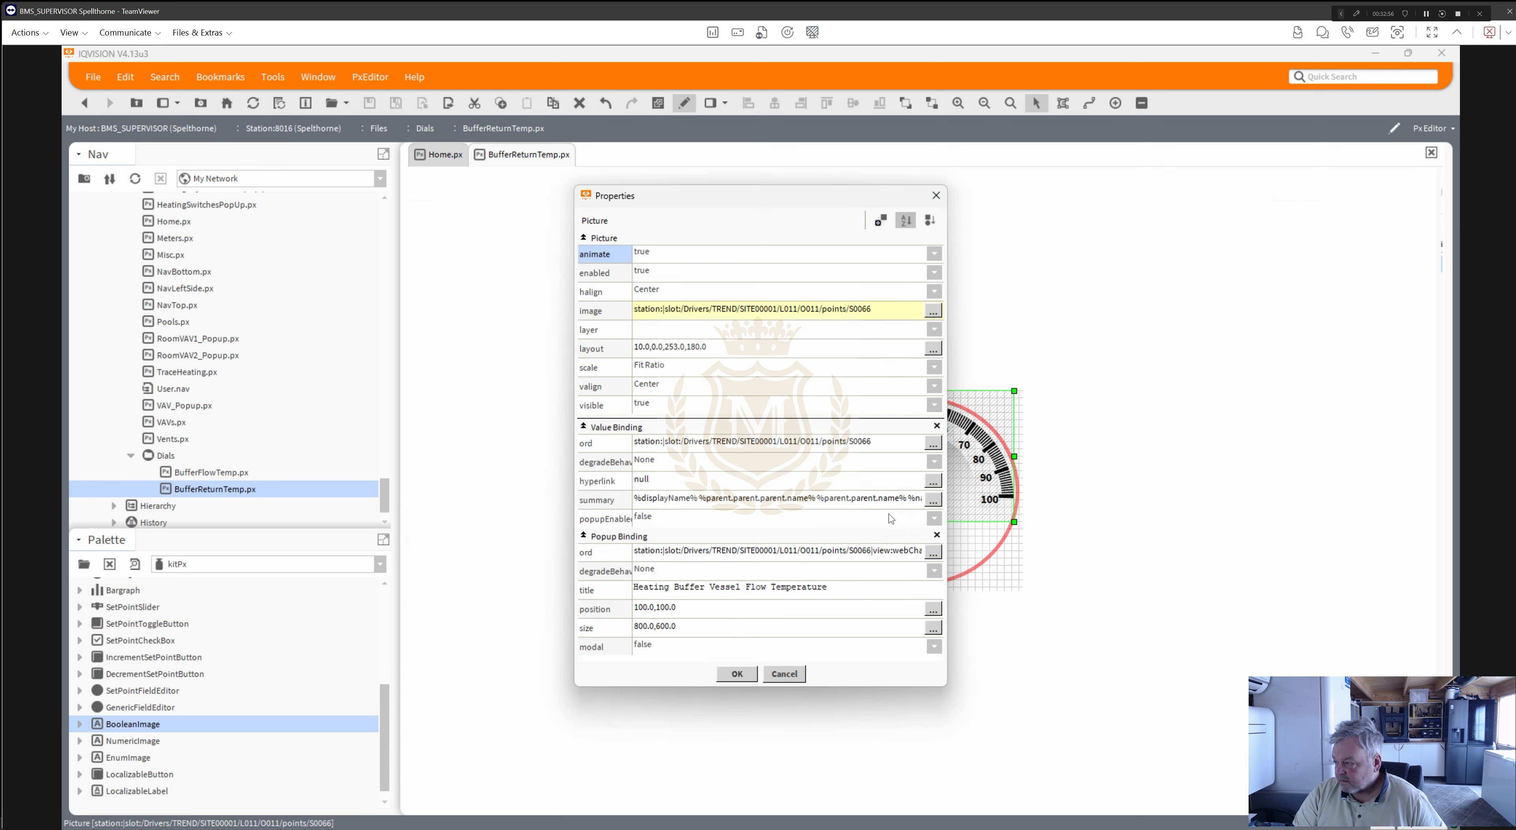
click(936, 534)
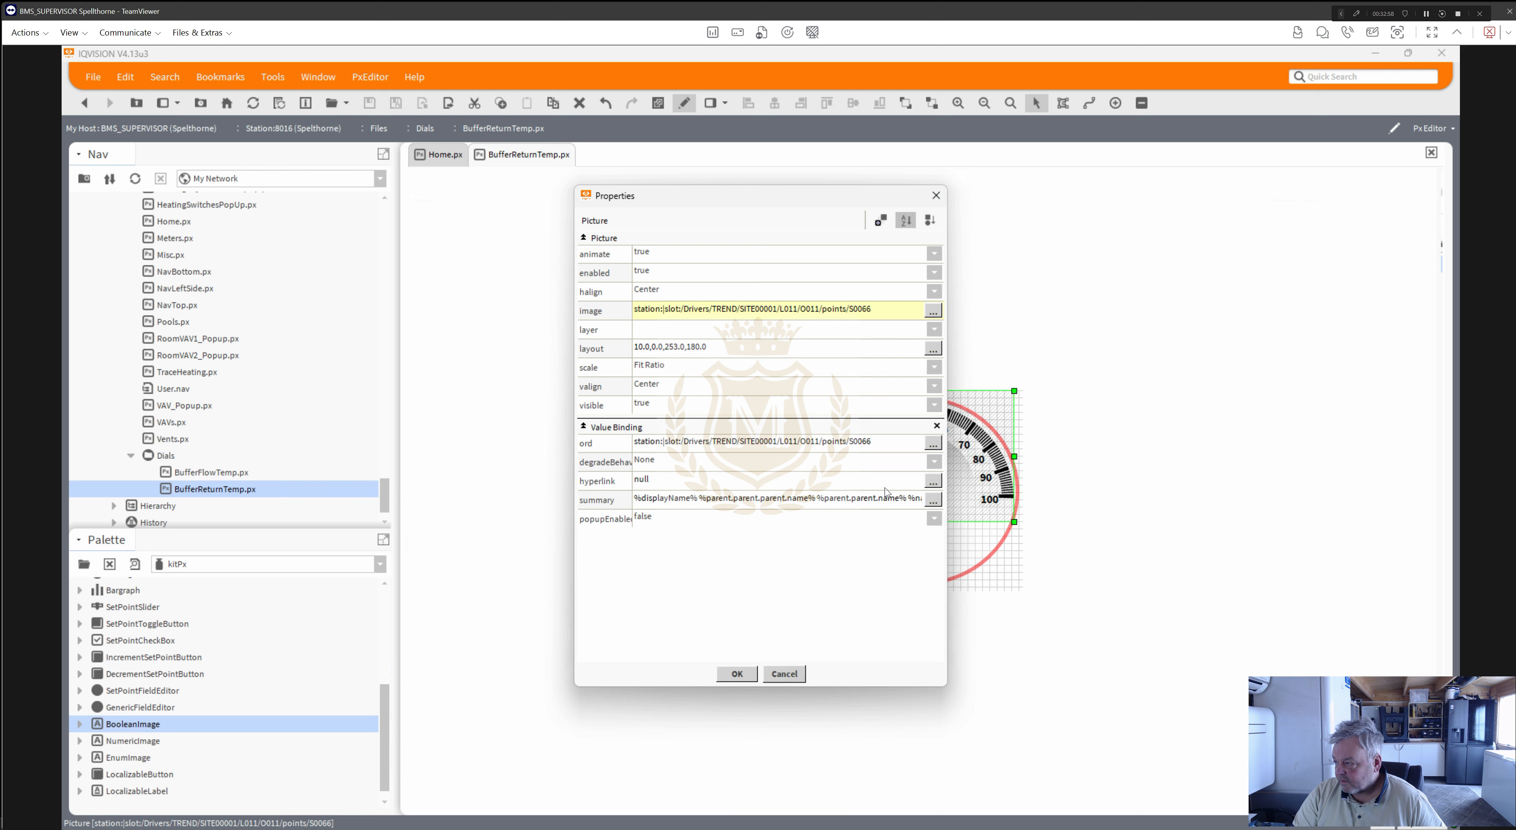
- Set the gauge picture's value binding ord to station:|slot:/Drivers/TREND/SITE00001/L011/O011/points/S0067 and leave edit mode
click(885, 448)
text(station:|slot:/Drivers/TREND/SITE00001/L011/O011/points/S0067)
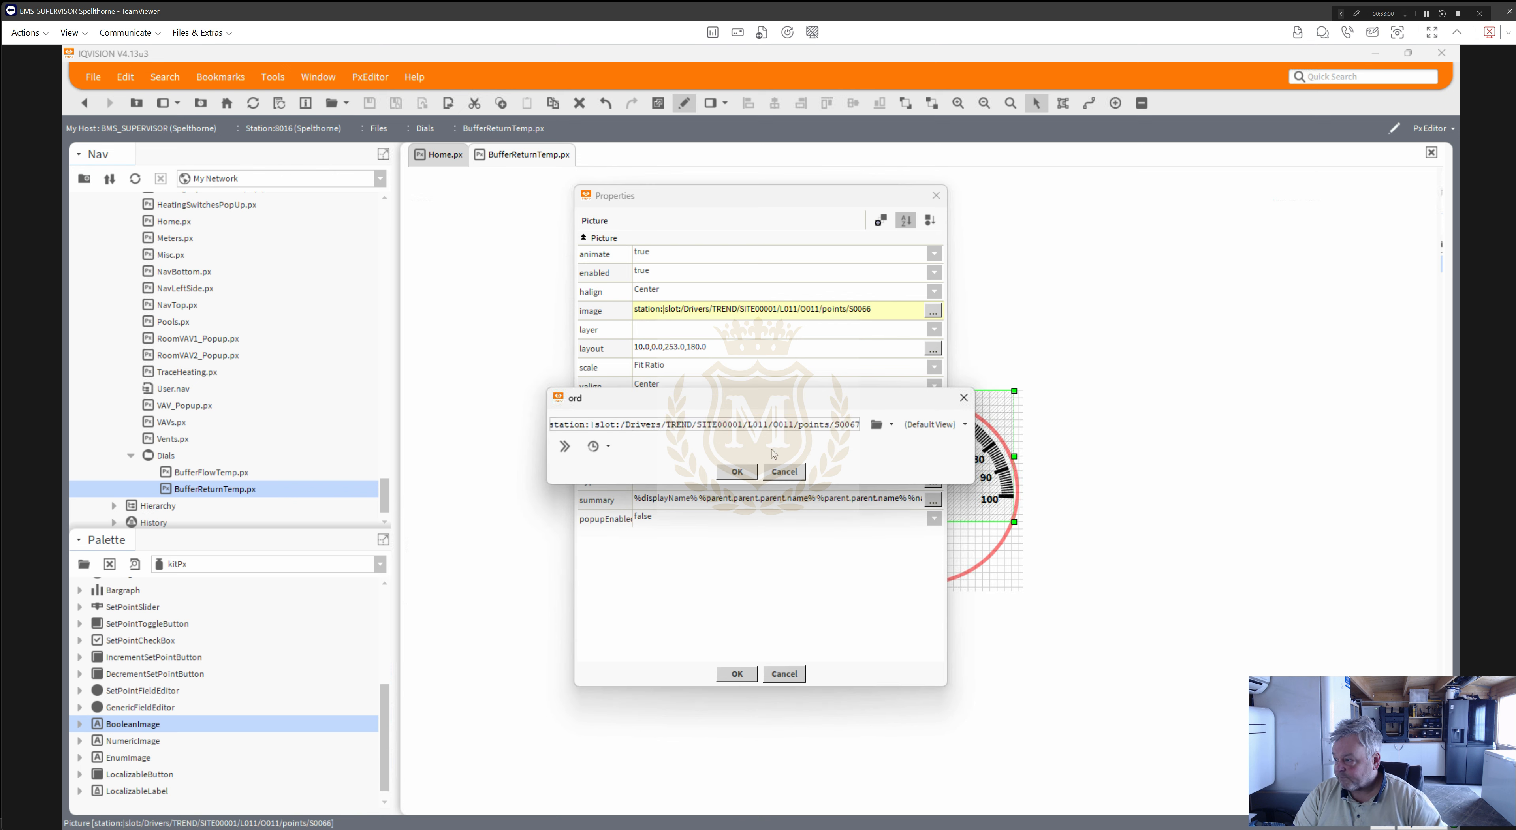
click(738, 472)
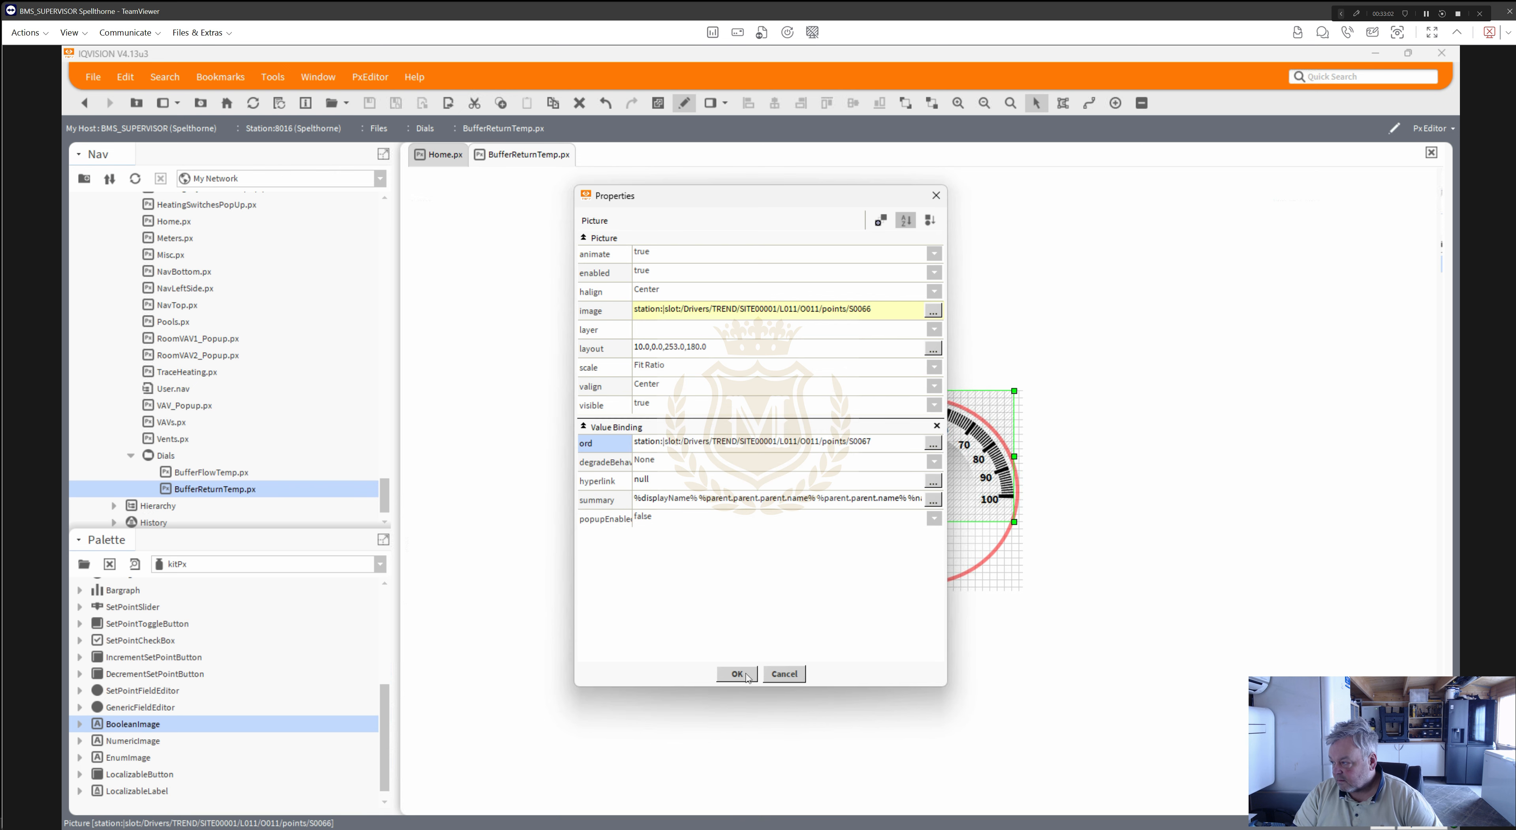
click(747, 677)
click(657, 109)
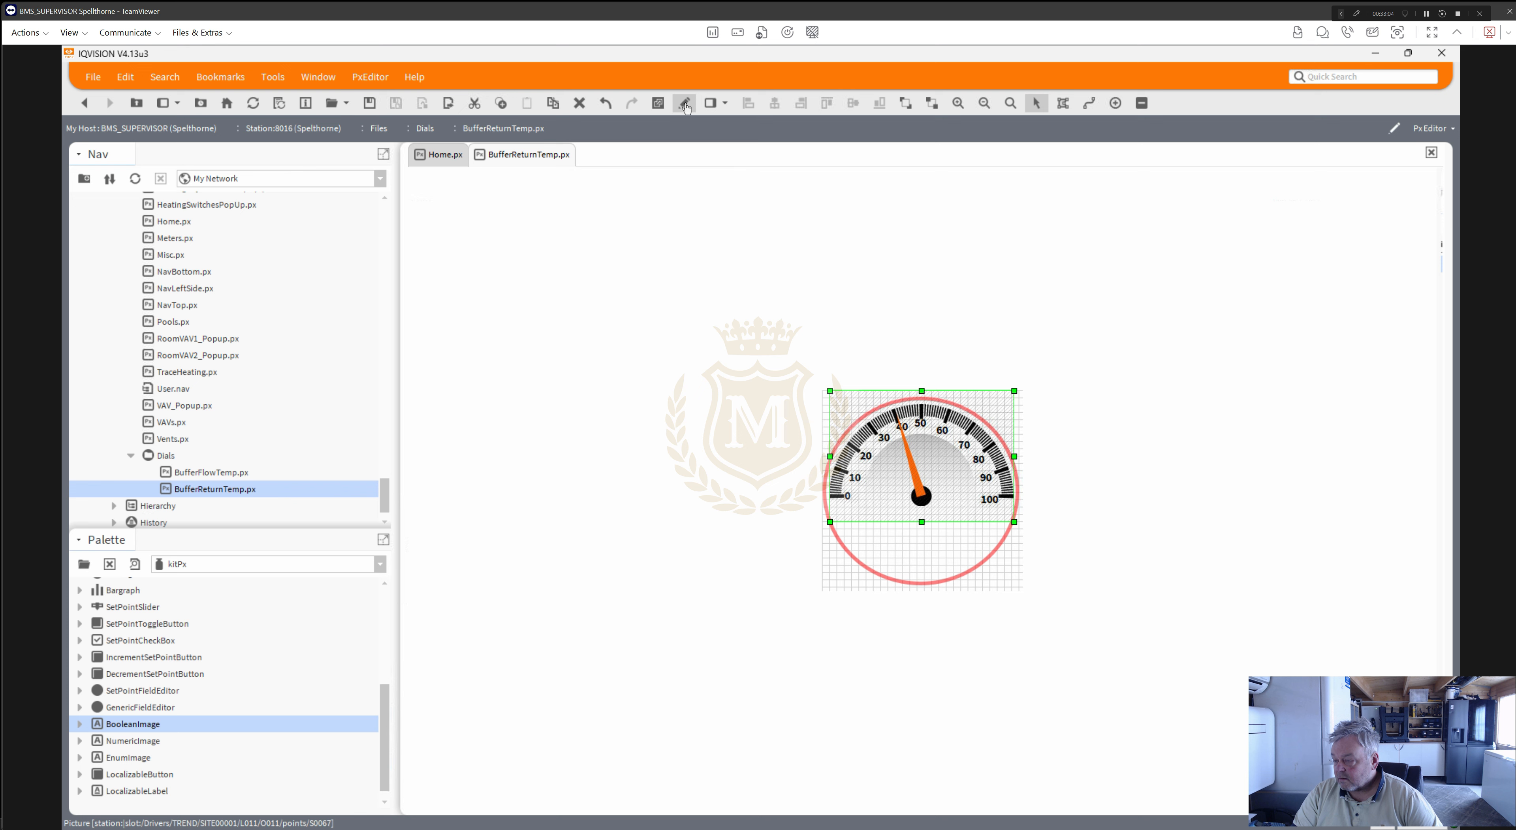
- On Home.px, narrow the large bound label and the building picture from their left edges to clear the heating buffer area
click(446, 158)
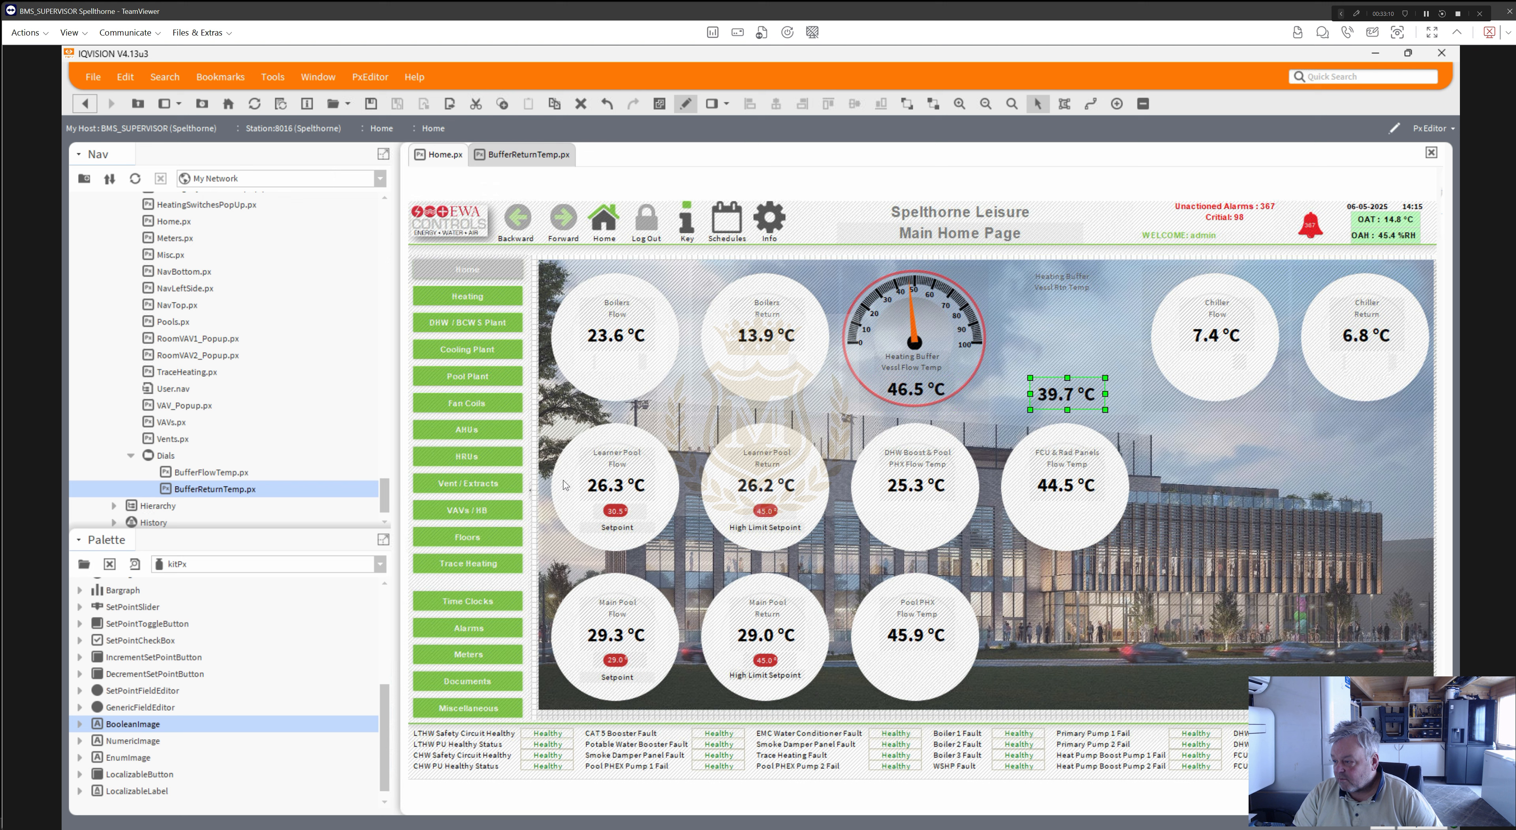
click(546, 611)
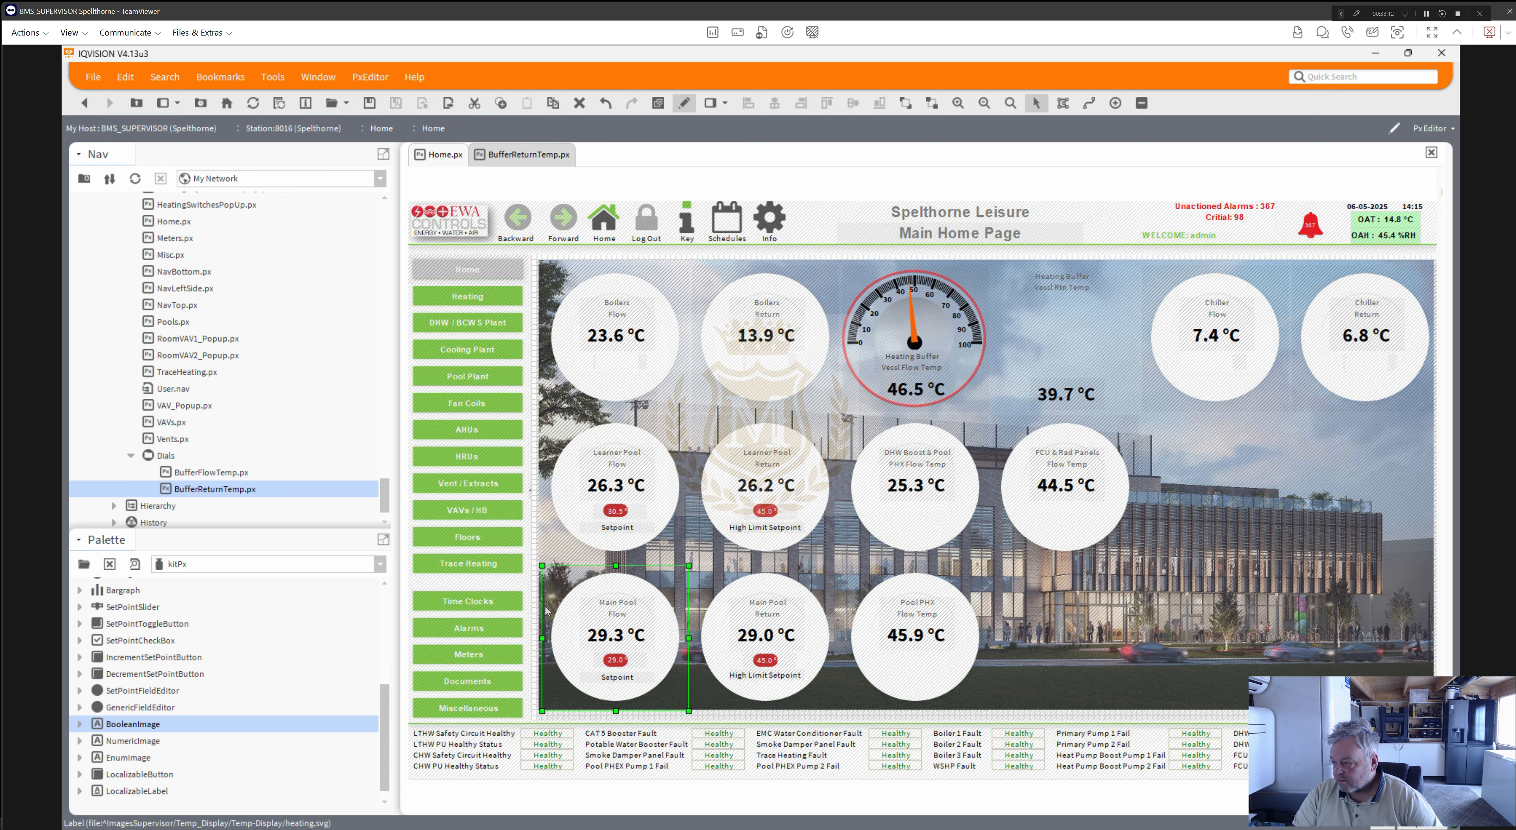
click(544, 555)
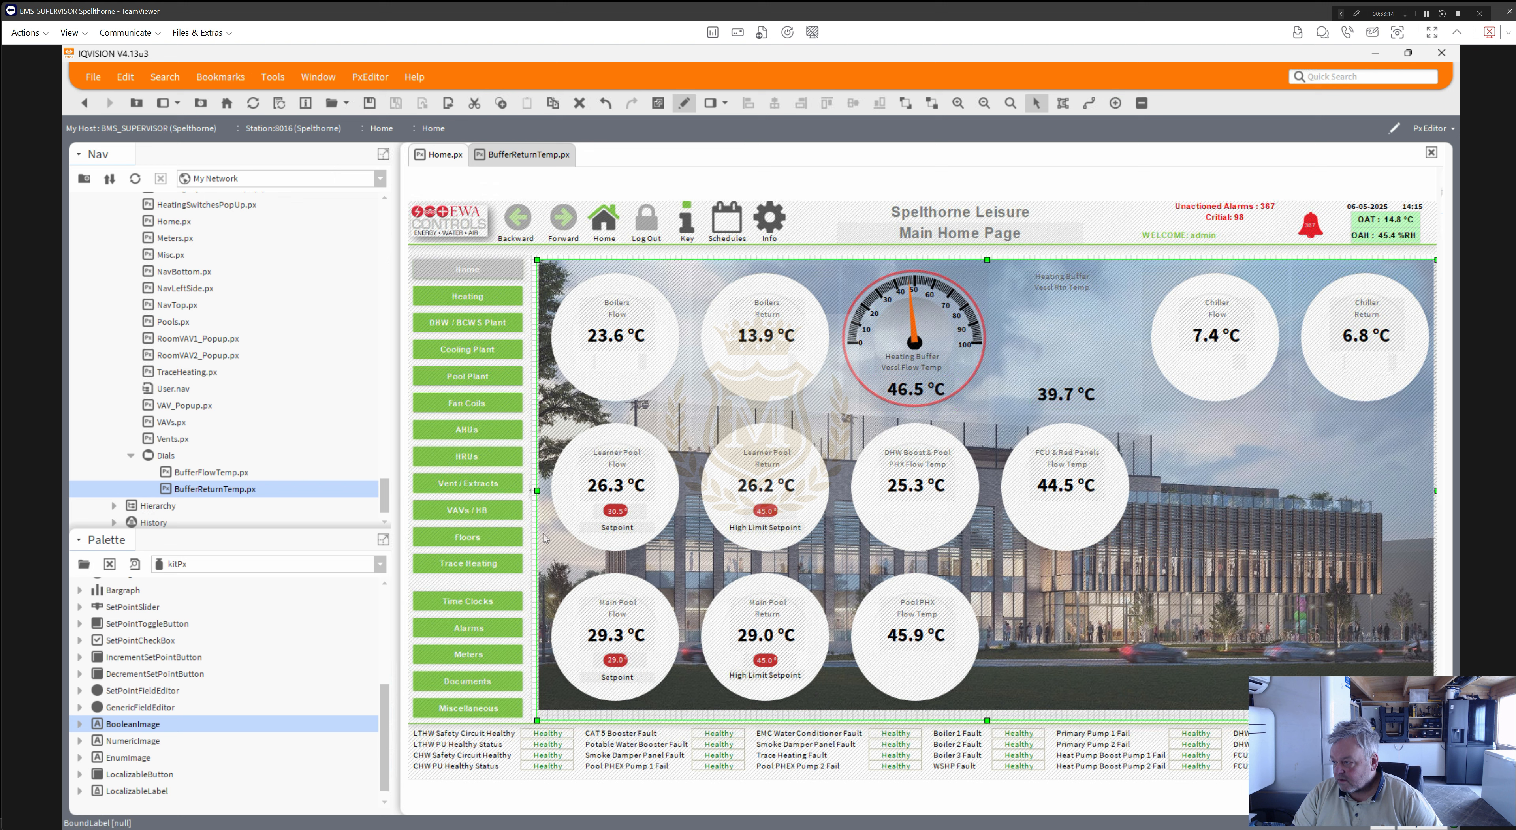
drag(786, 512, 1201, 546)
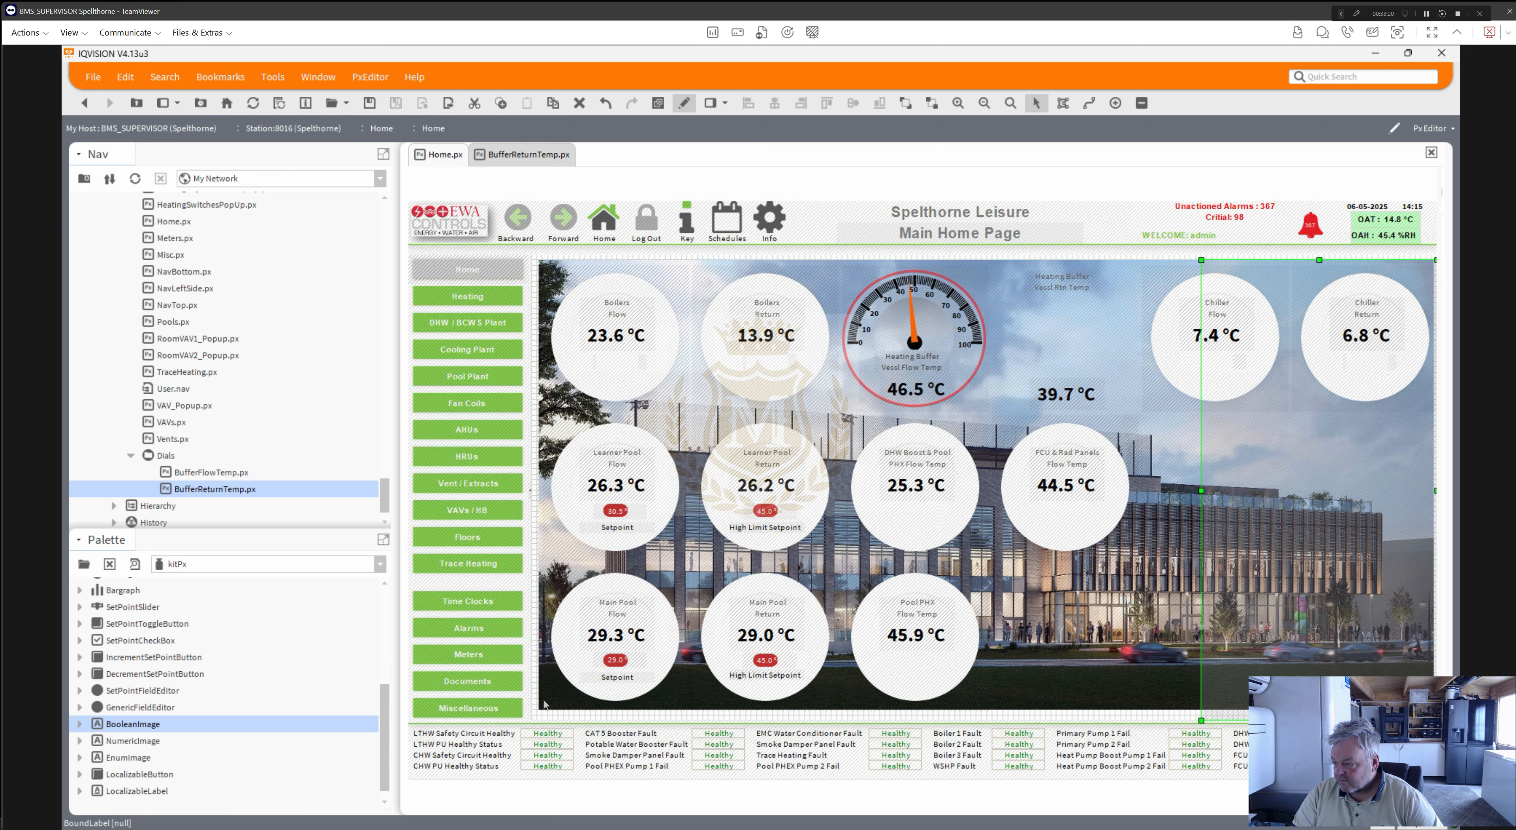
click(541, 677)
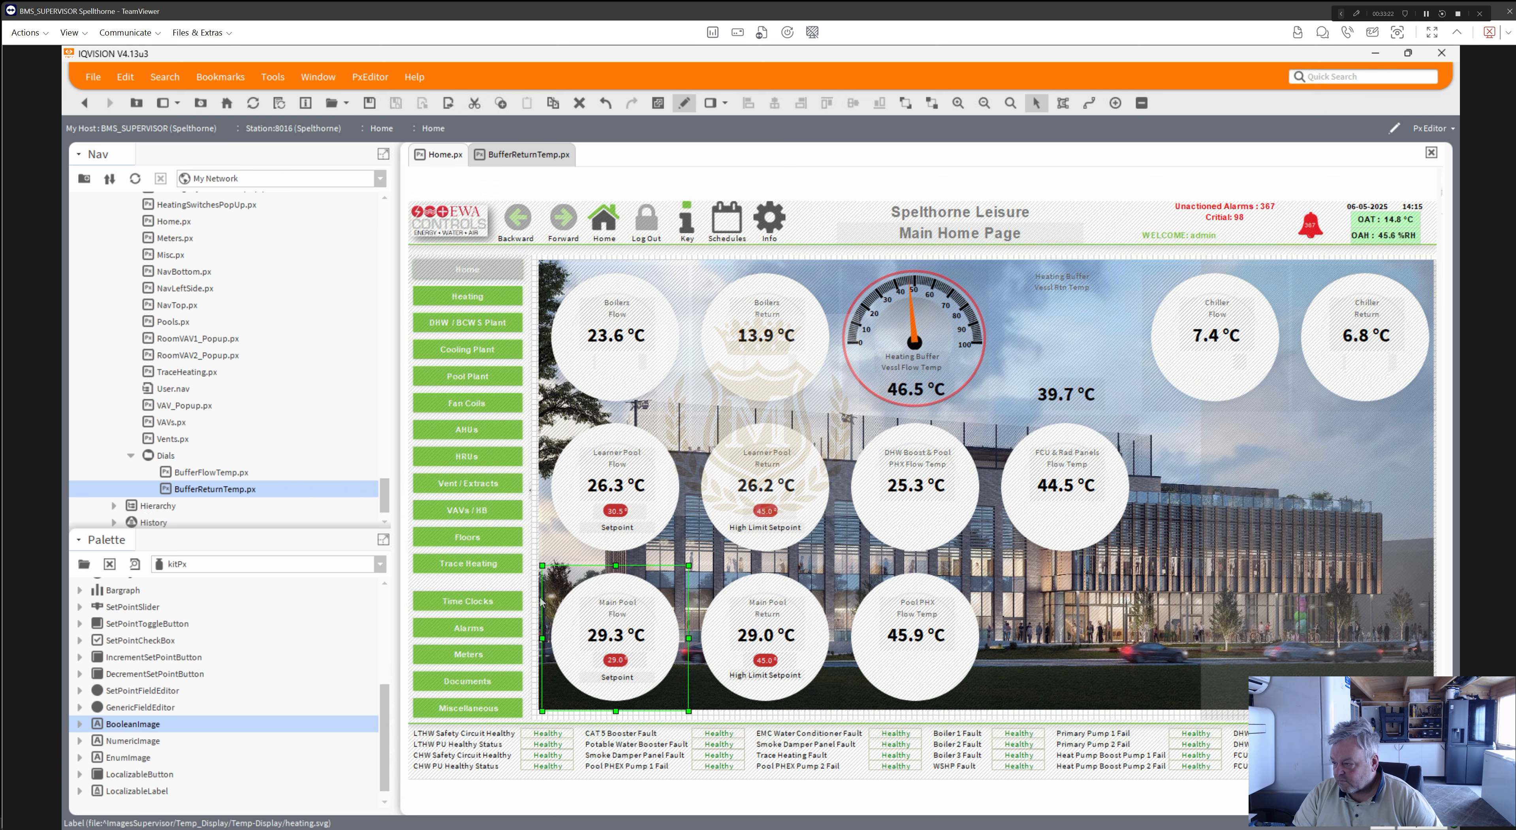
click(541, 575)
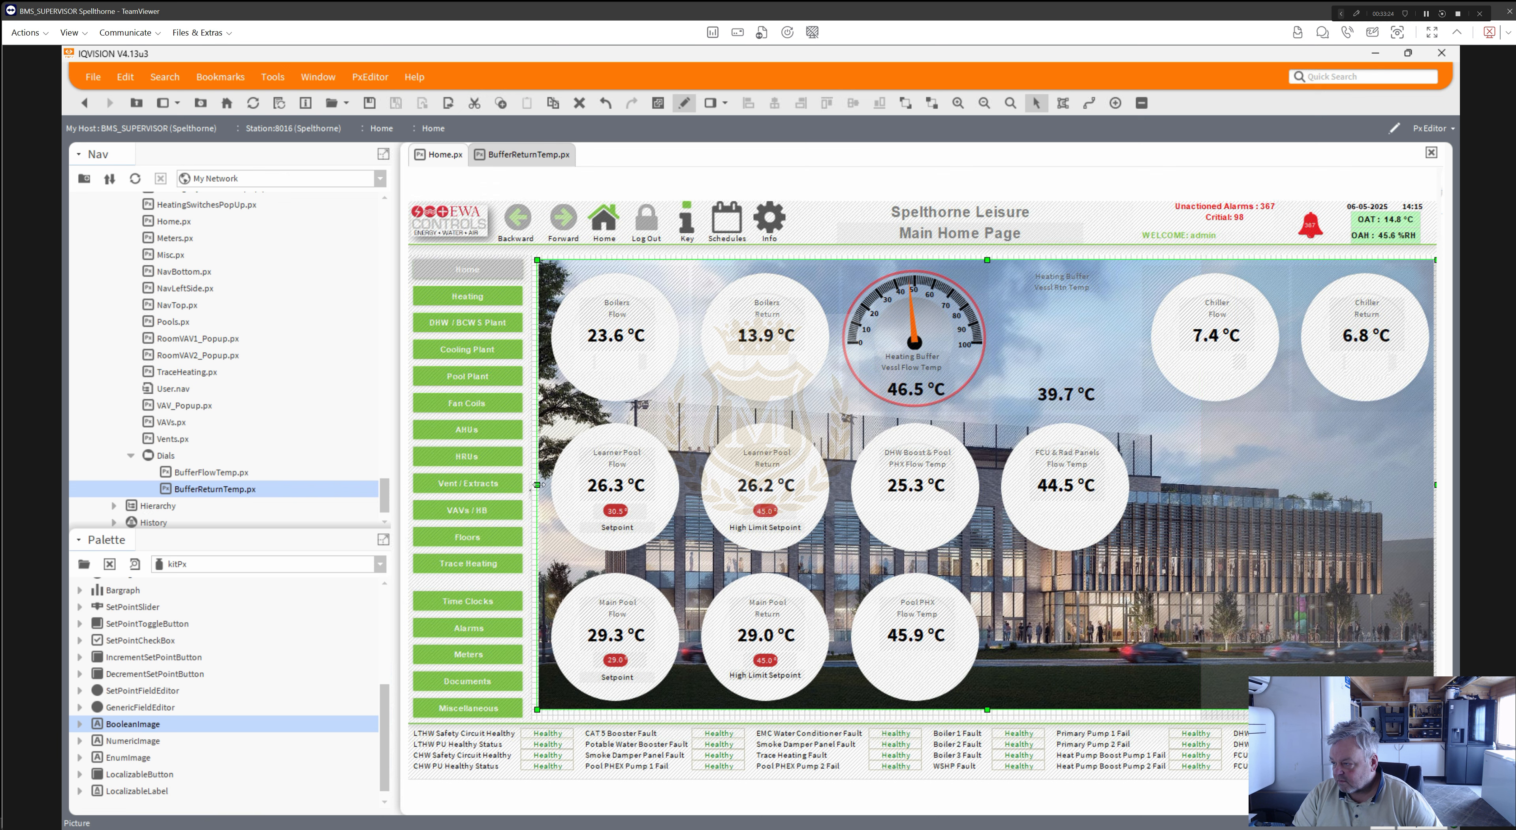
drag(537, 485, 1174, 550)
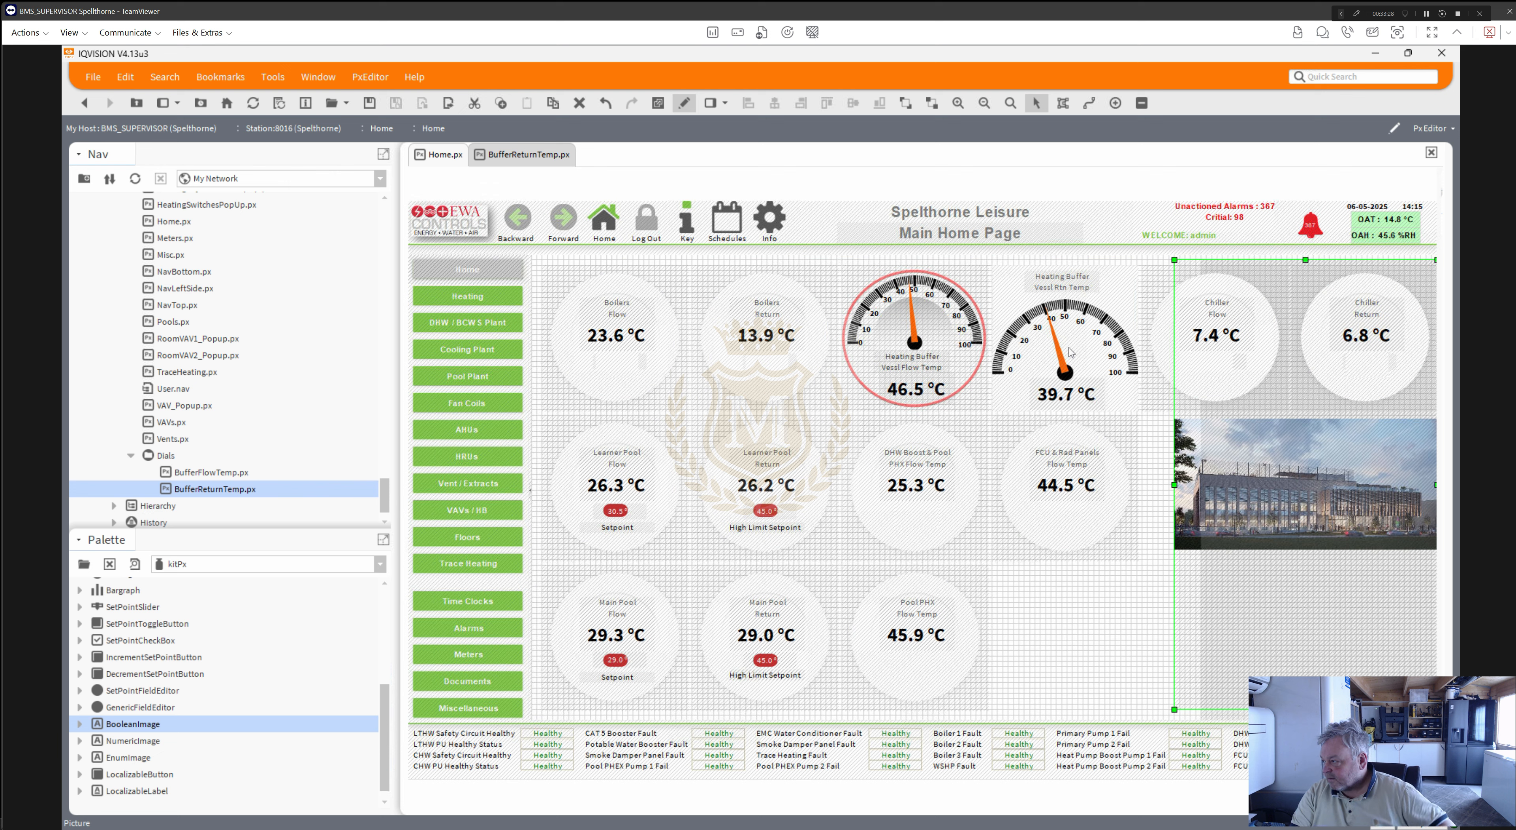
- Delete the old heating buffer return dial and move its Heating Buffer Vessl Rtn Temp label down to just above the temperature value
click(1072, 352)
key(Delete)
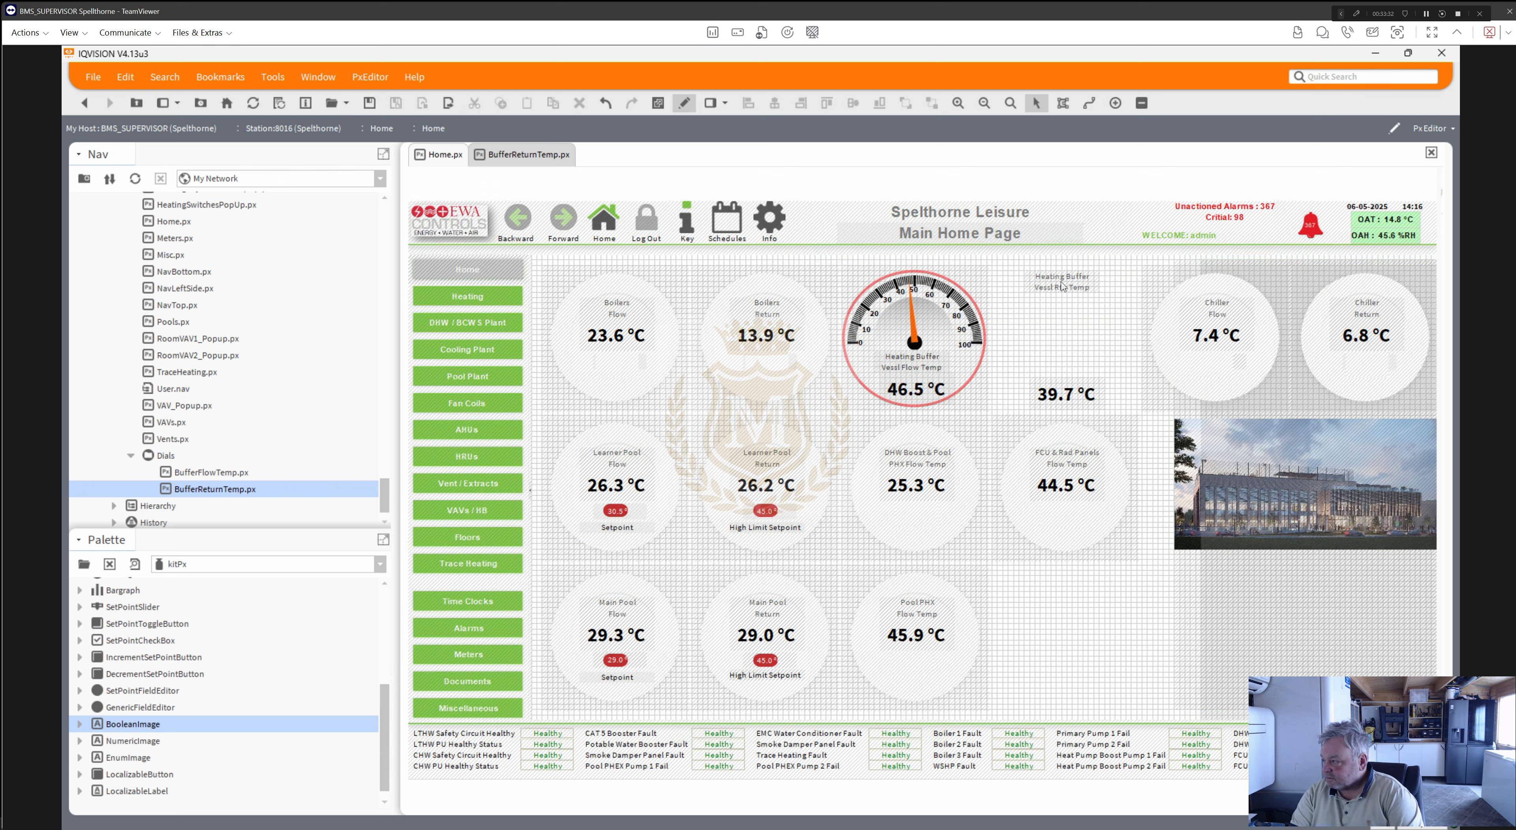
drag(1062, 287, 1067, 356)
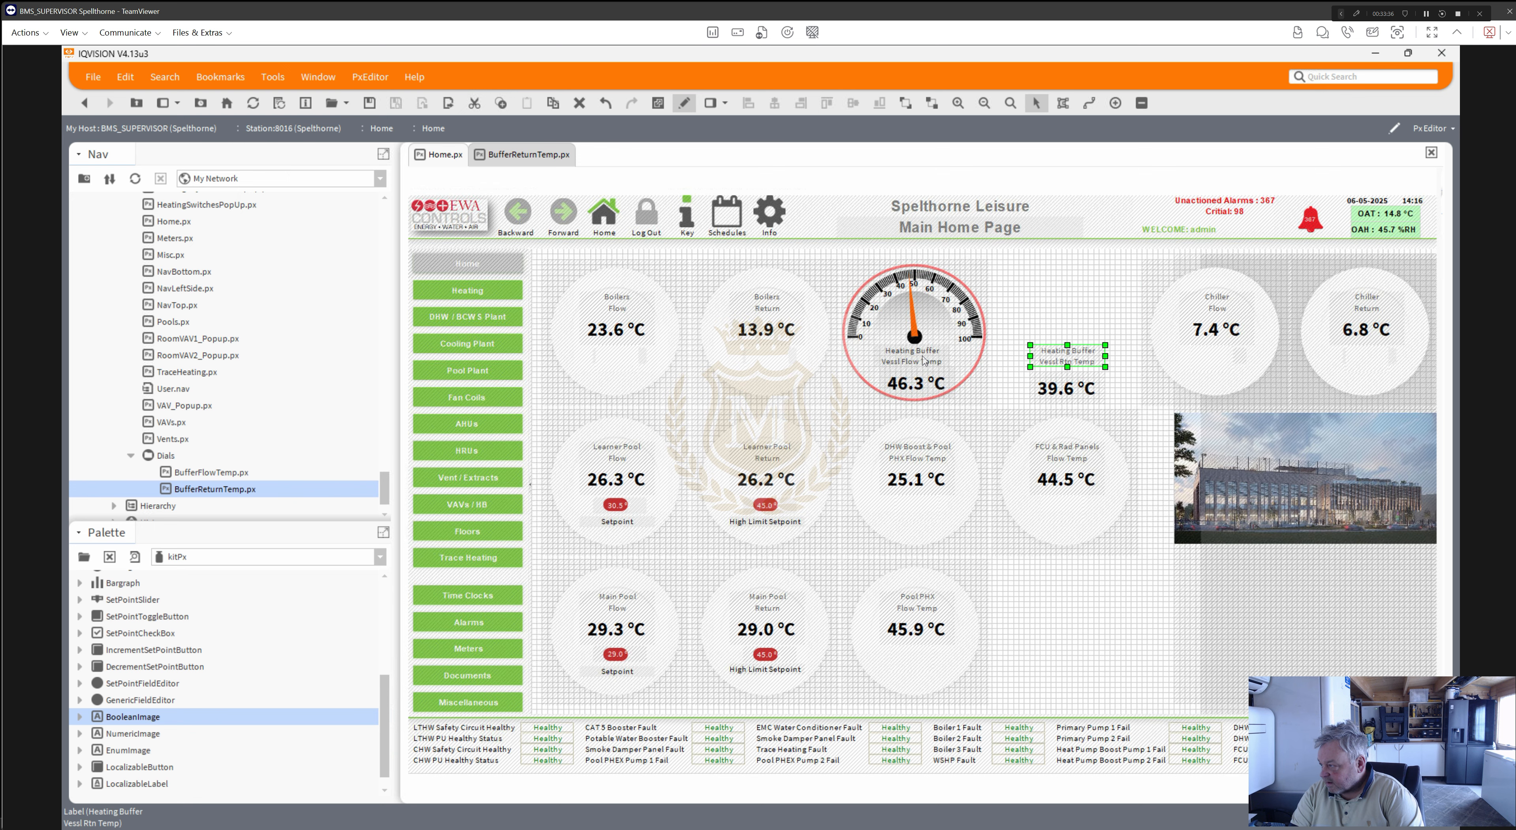
- Copy the foreground colour hex value #ff404040 from the Heating Buffer Vessl Flow Temp label
double_click(924, 361)
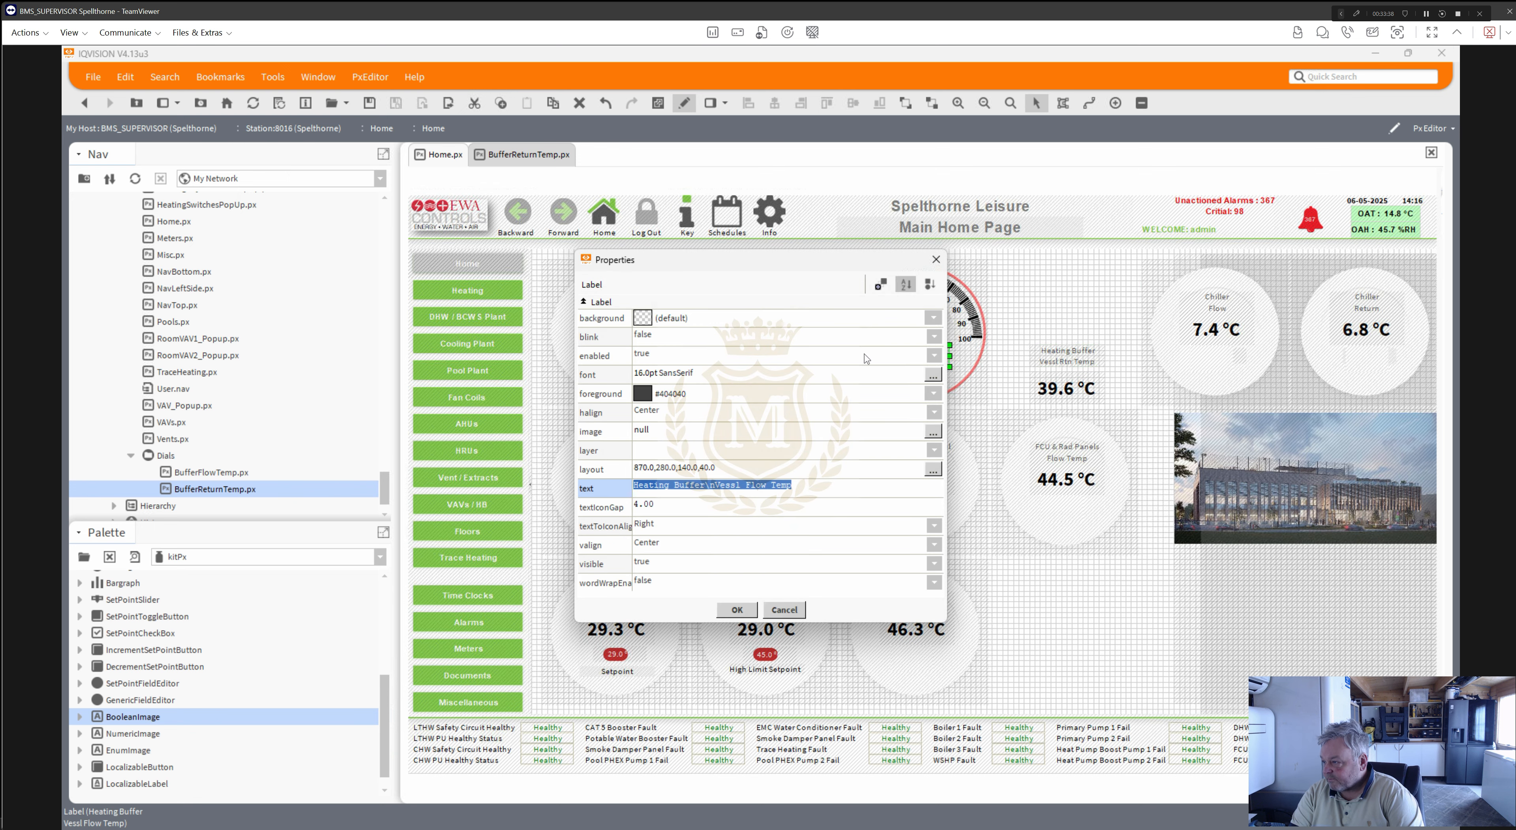
click(686, 396)
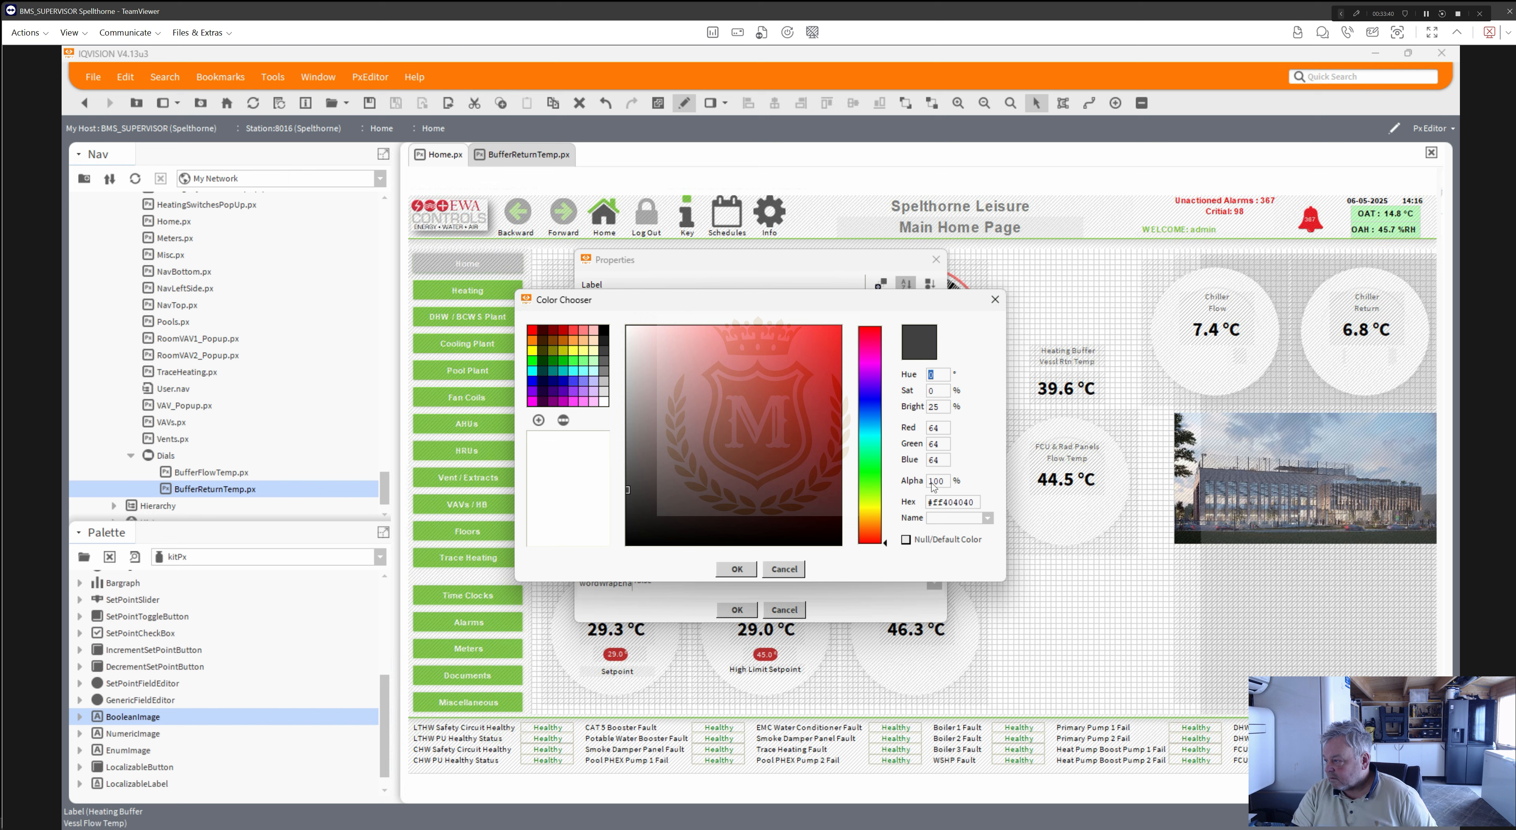
drag(971, 502, 928, 501)
key(ctrl+c)
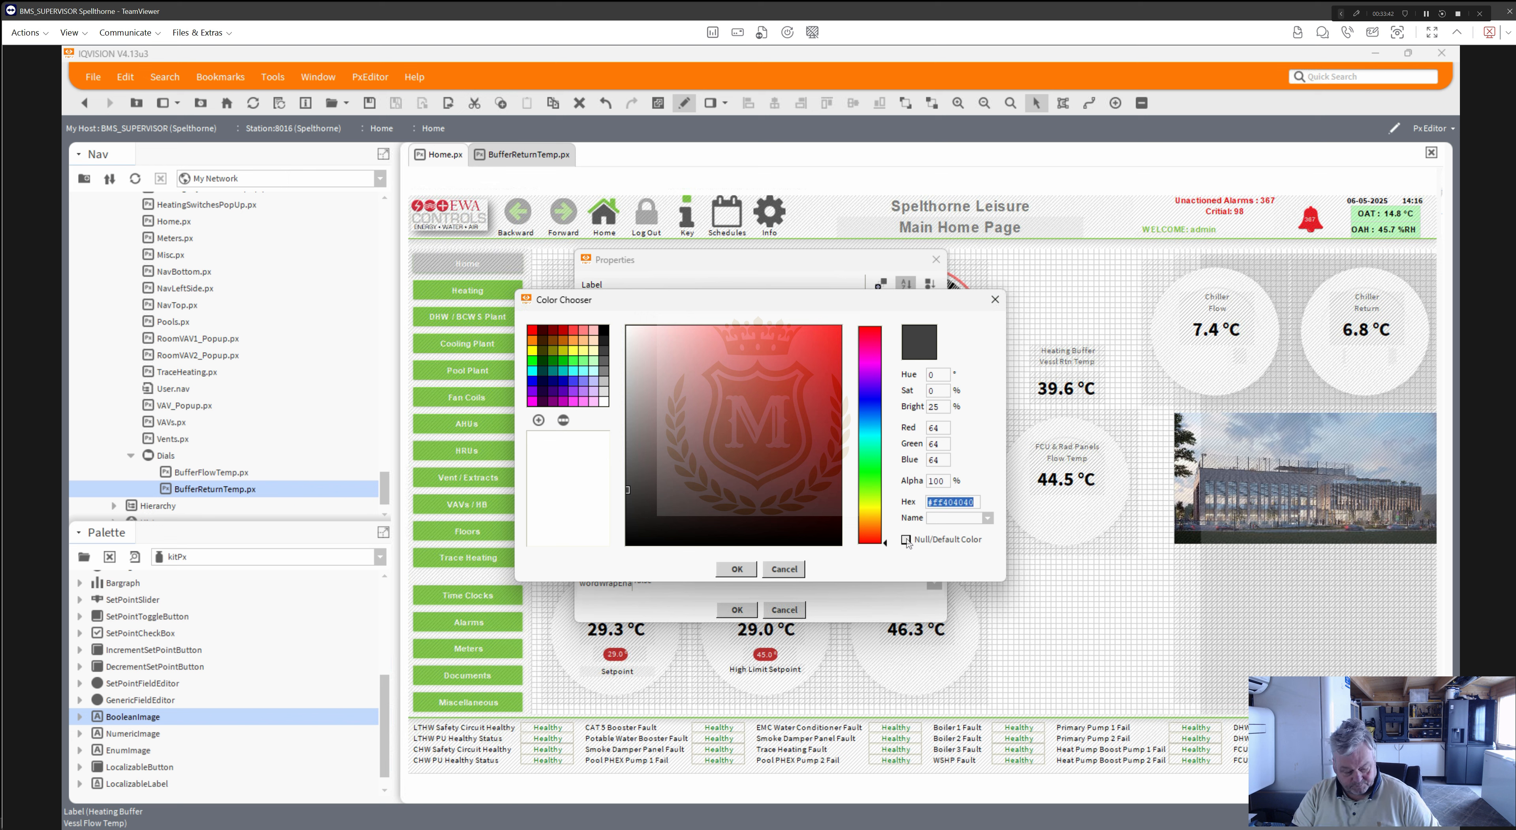
click(748, 571)
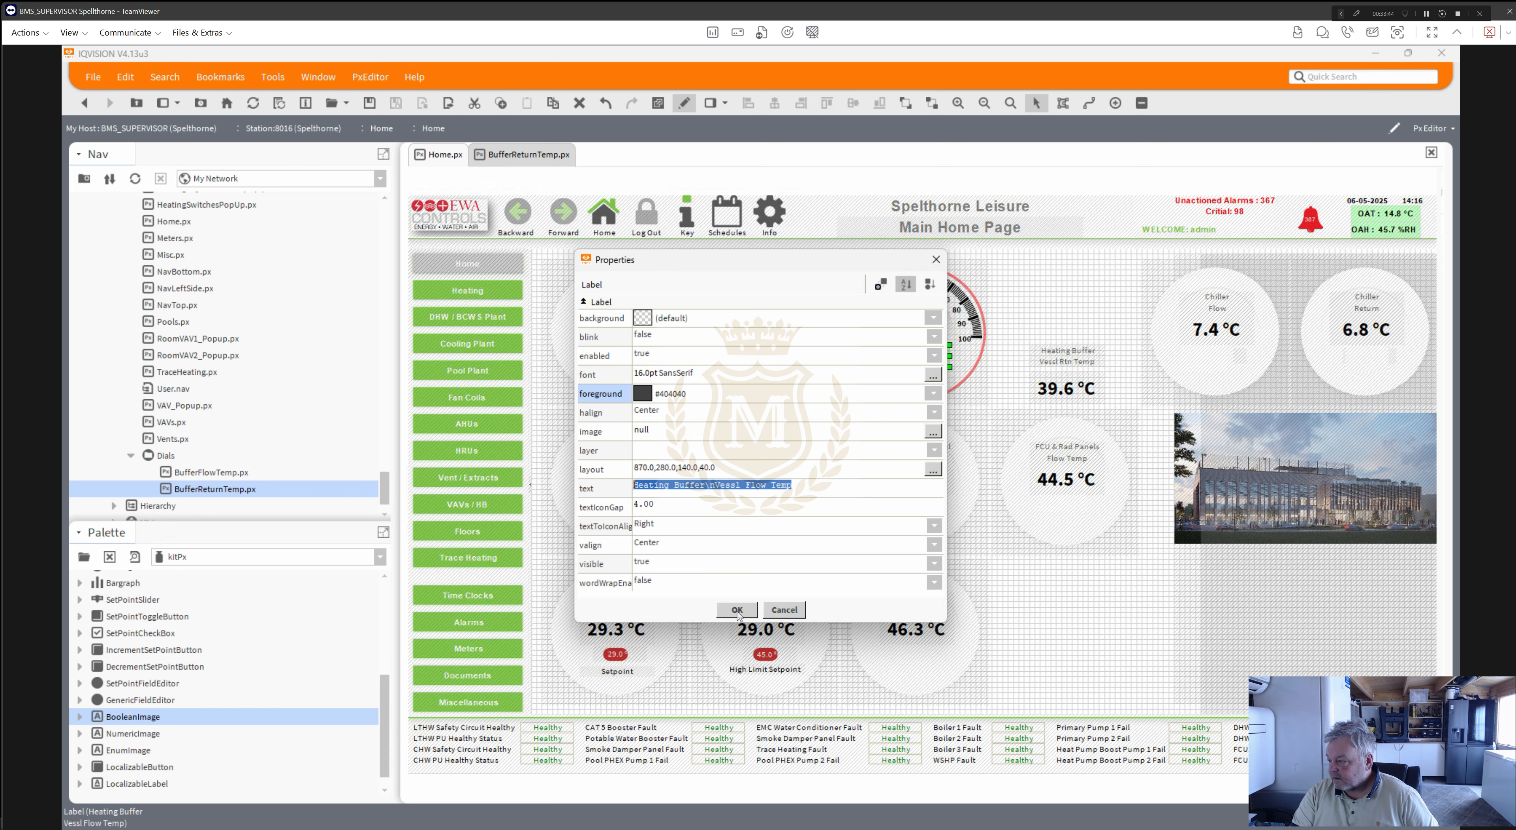
click(739, 611)
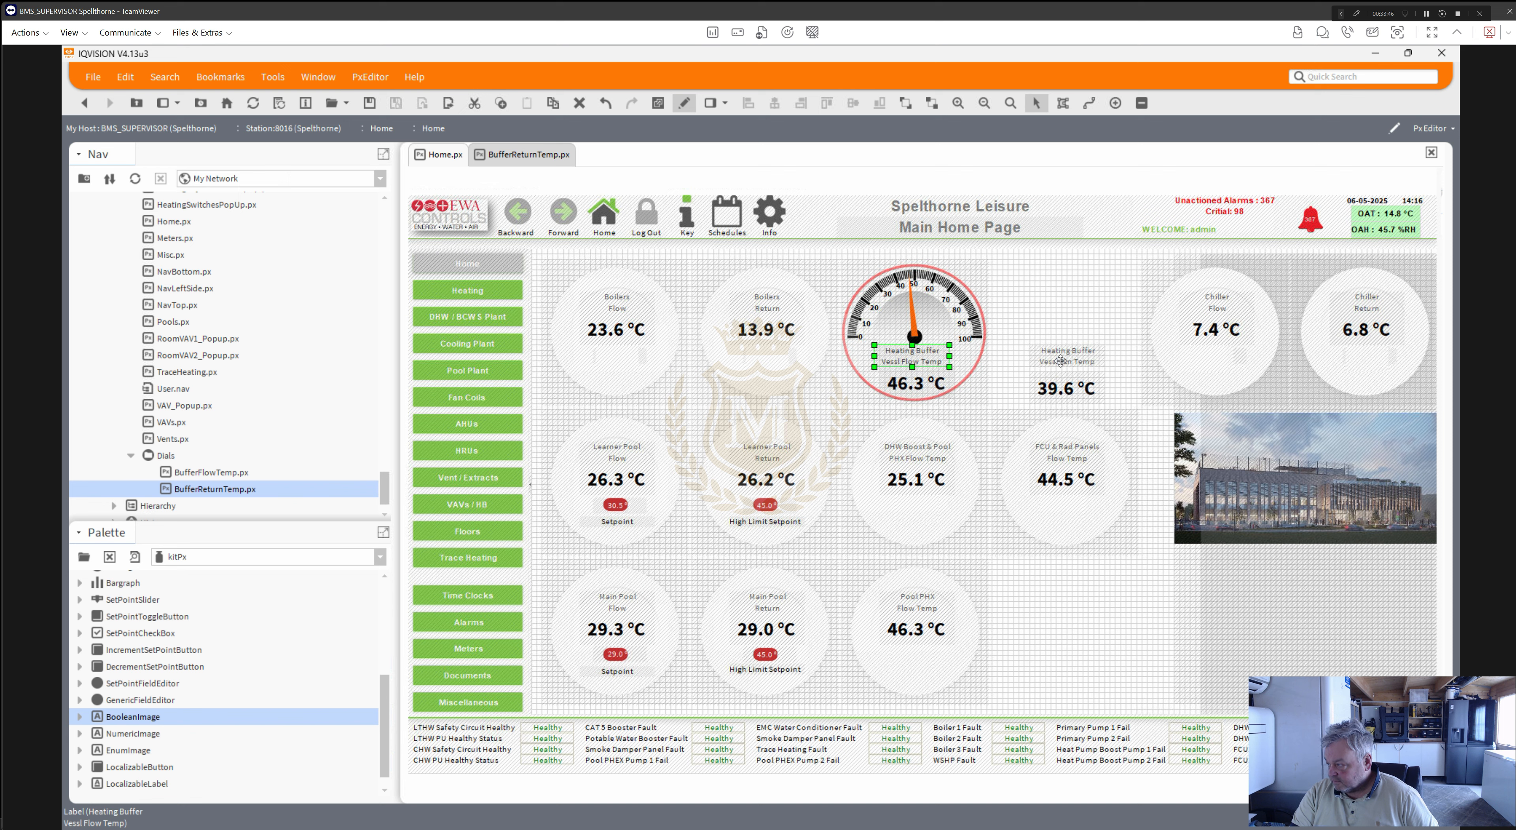
- Set the foreground colour of the Heating Buffer Vessl Rtn Temp label to #ff404040
double_click(1063, 359)
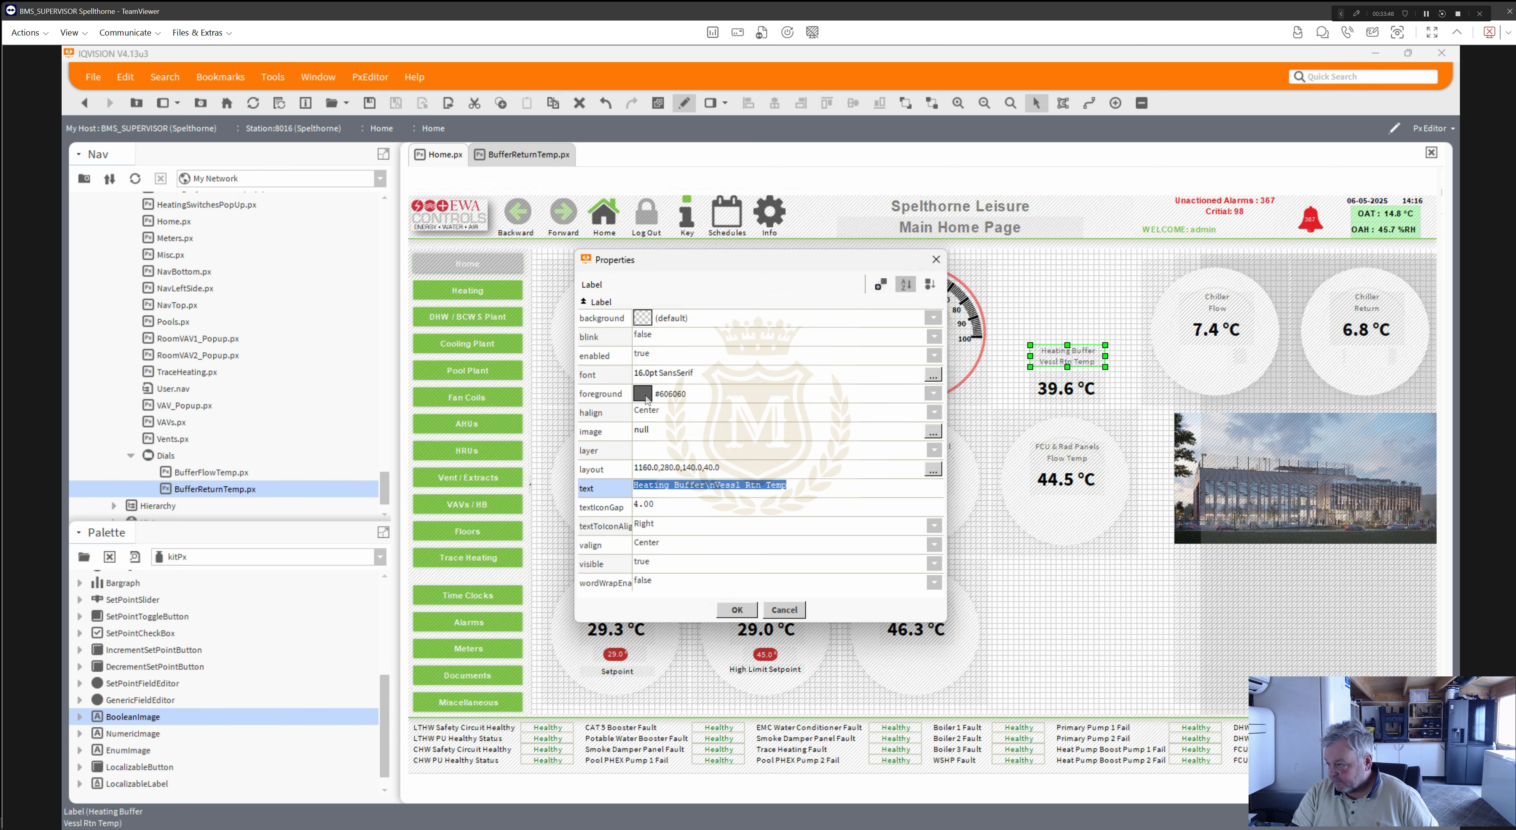
click(647, 398)
drag(976, 502, 925, 527)
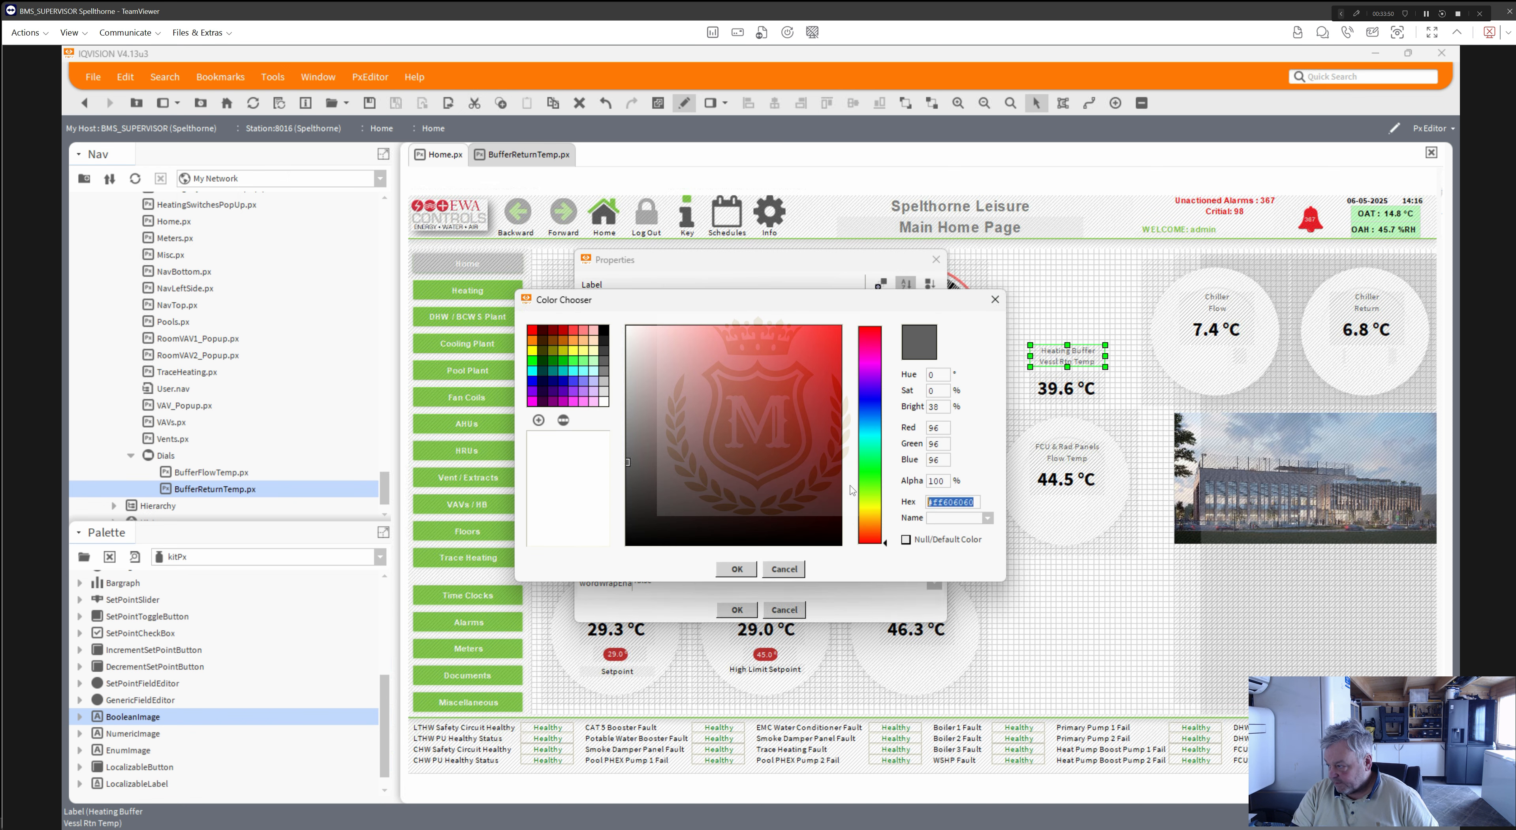
key(ctrl+v)
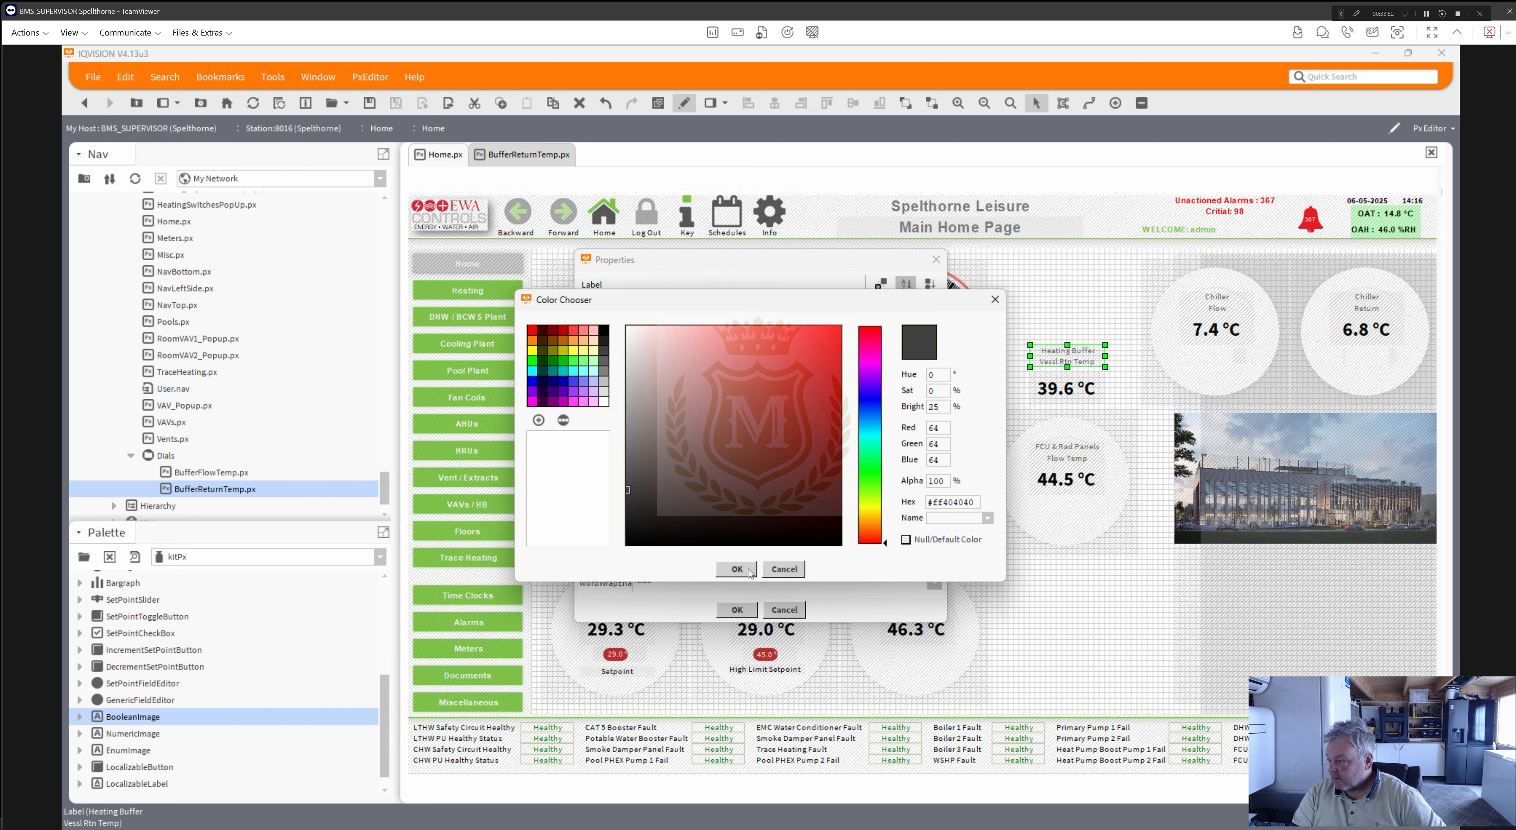
click(737, 569)
key(Return)
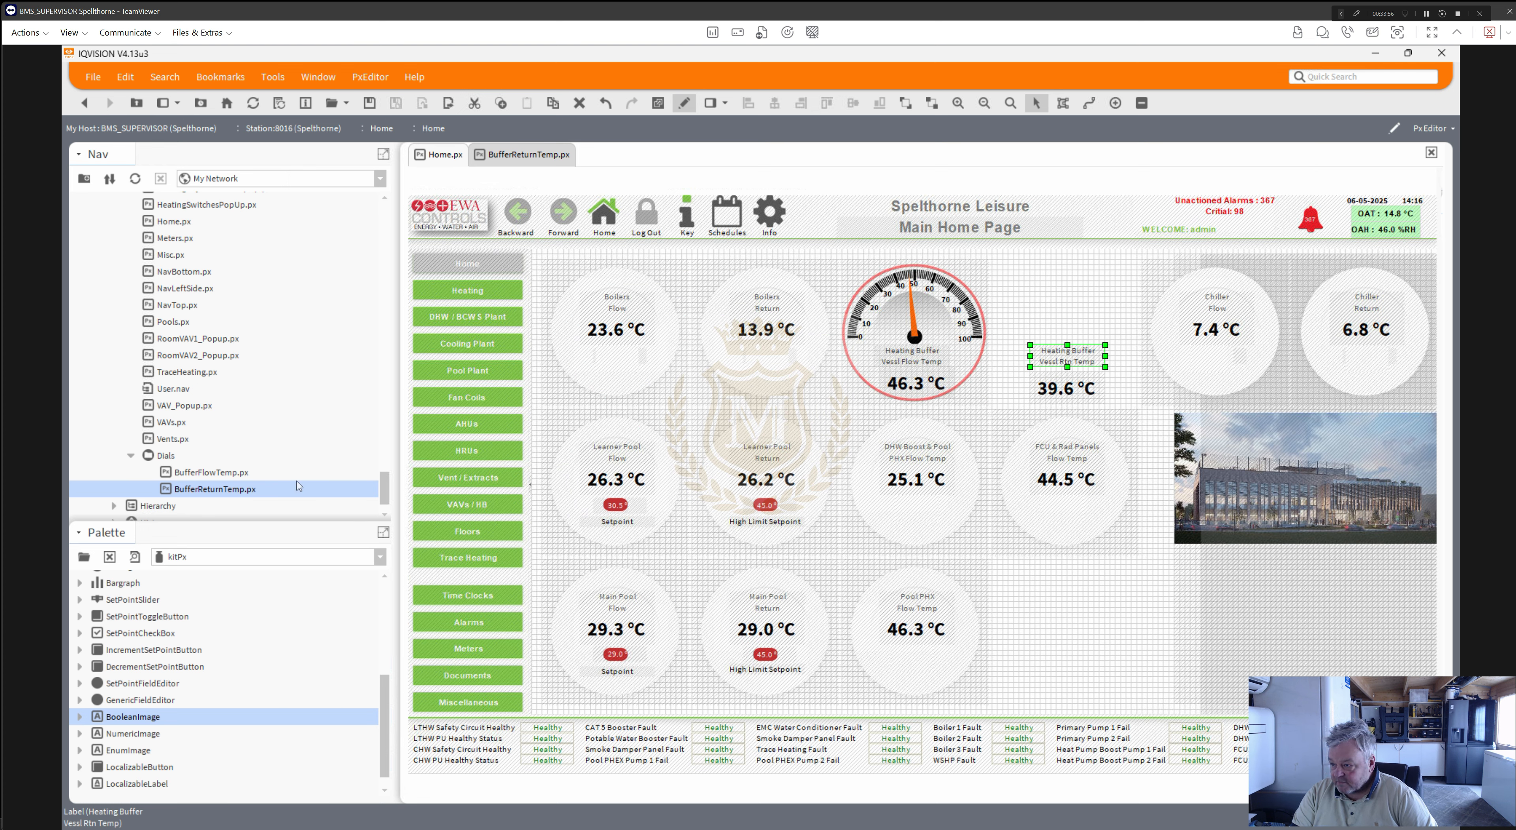
- Place BufferReturnTemp.px beside the flow dial at a matching size and send it behind the return label and value
drag(215, 493, 1026, 301)
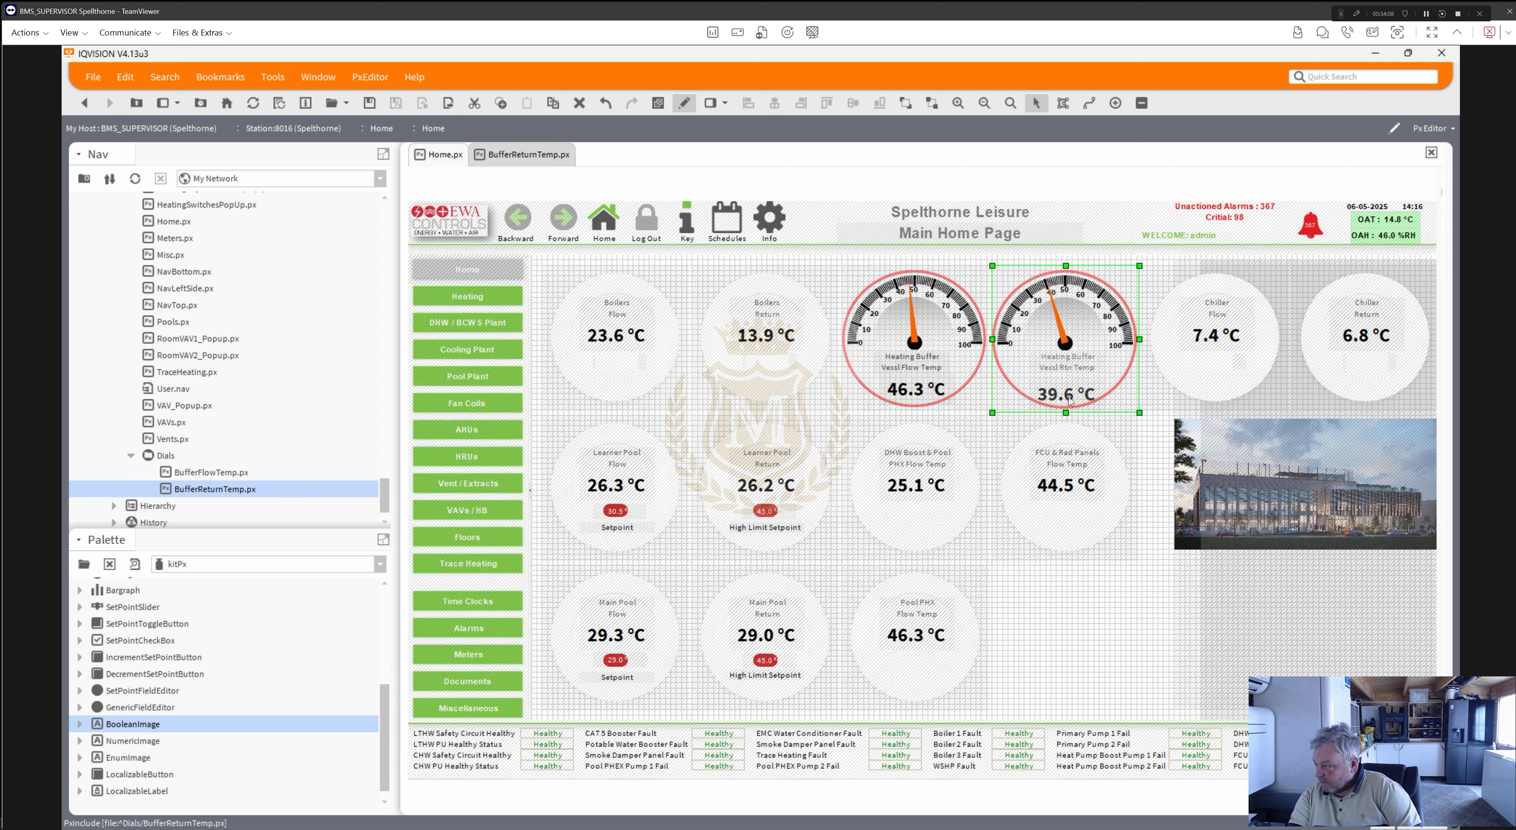
right_click(1006, 389)
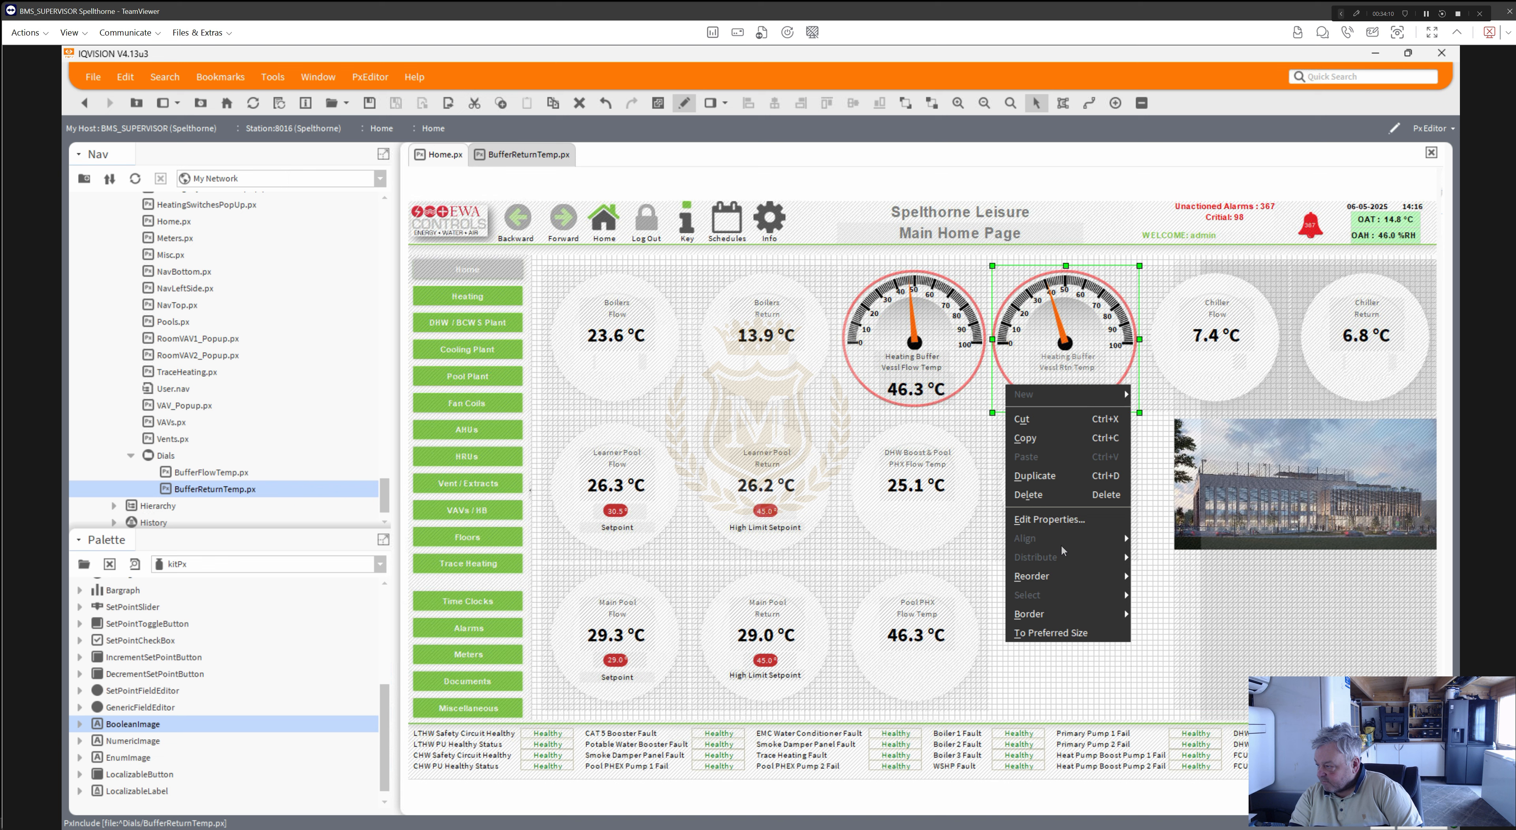
mouse_move(1059, 576)
click(1166, 633)
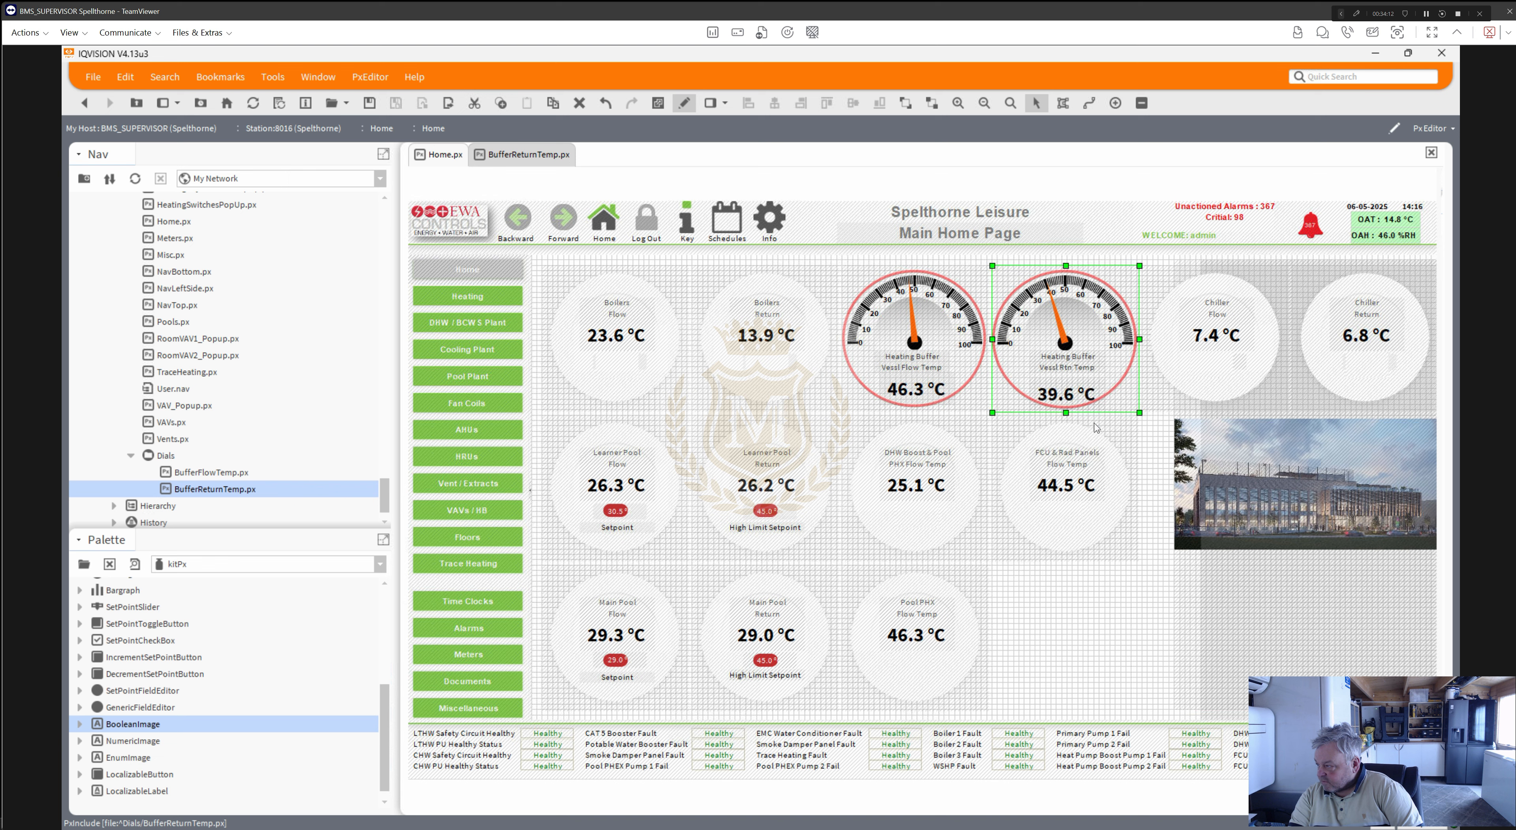
- Nudge the heating buffer return temperature value up to line up with the flow temperature value
click(1062, 398)
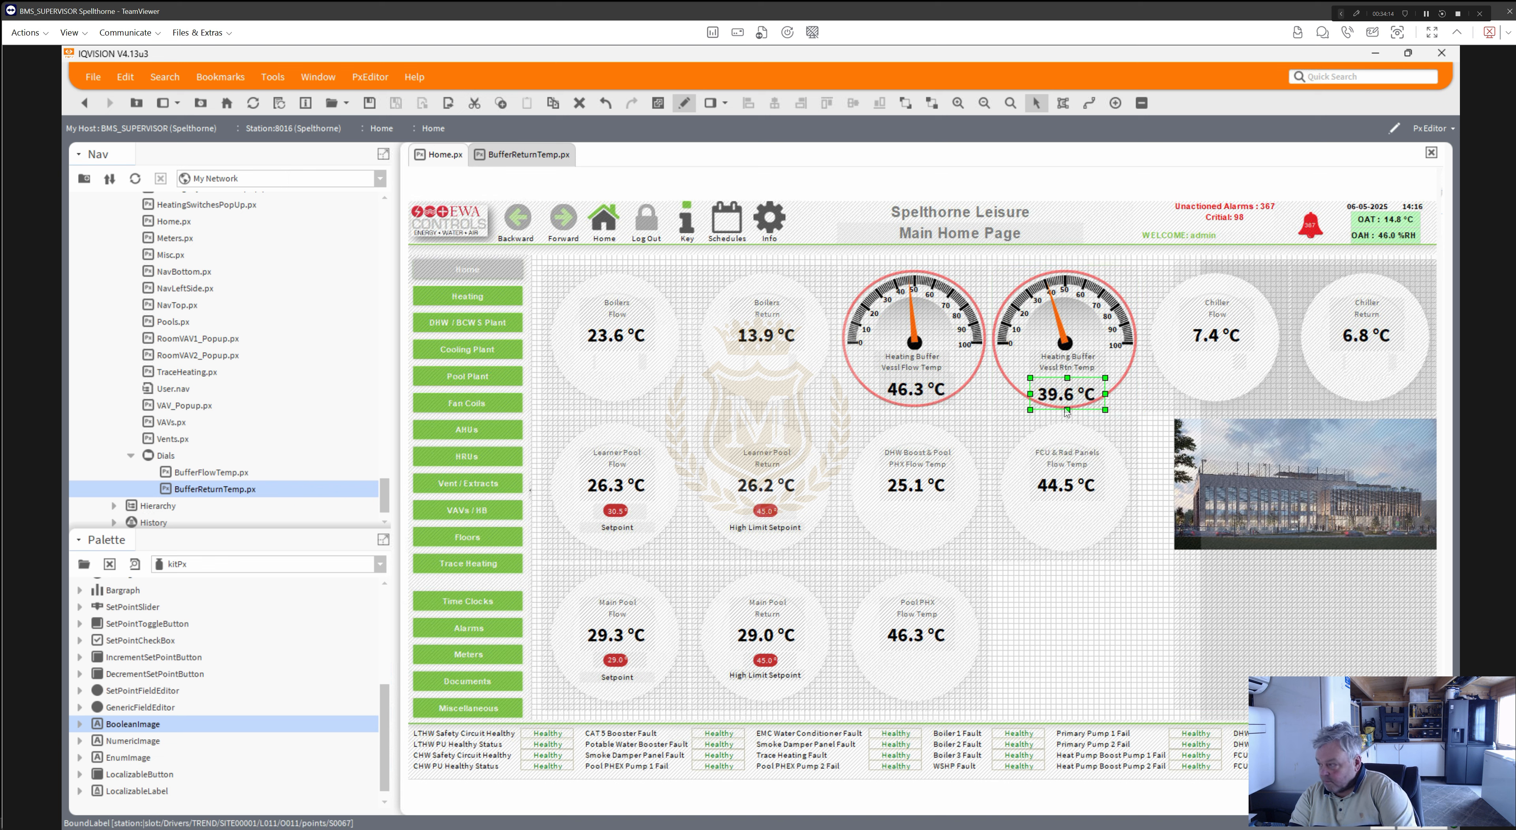
key(Up)
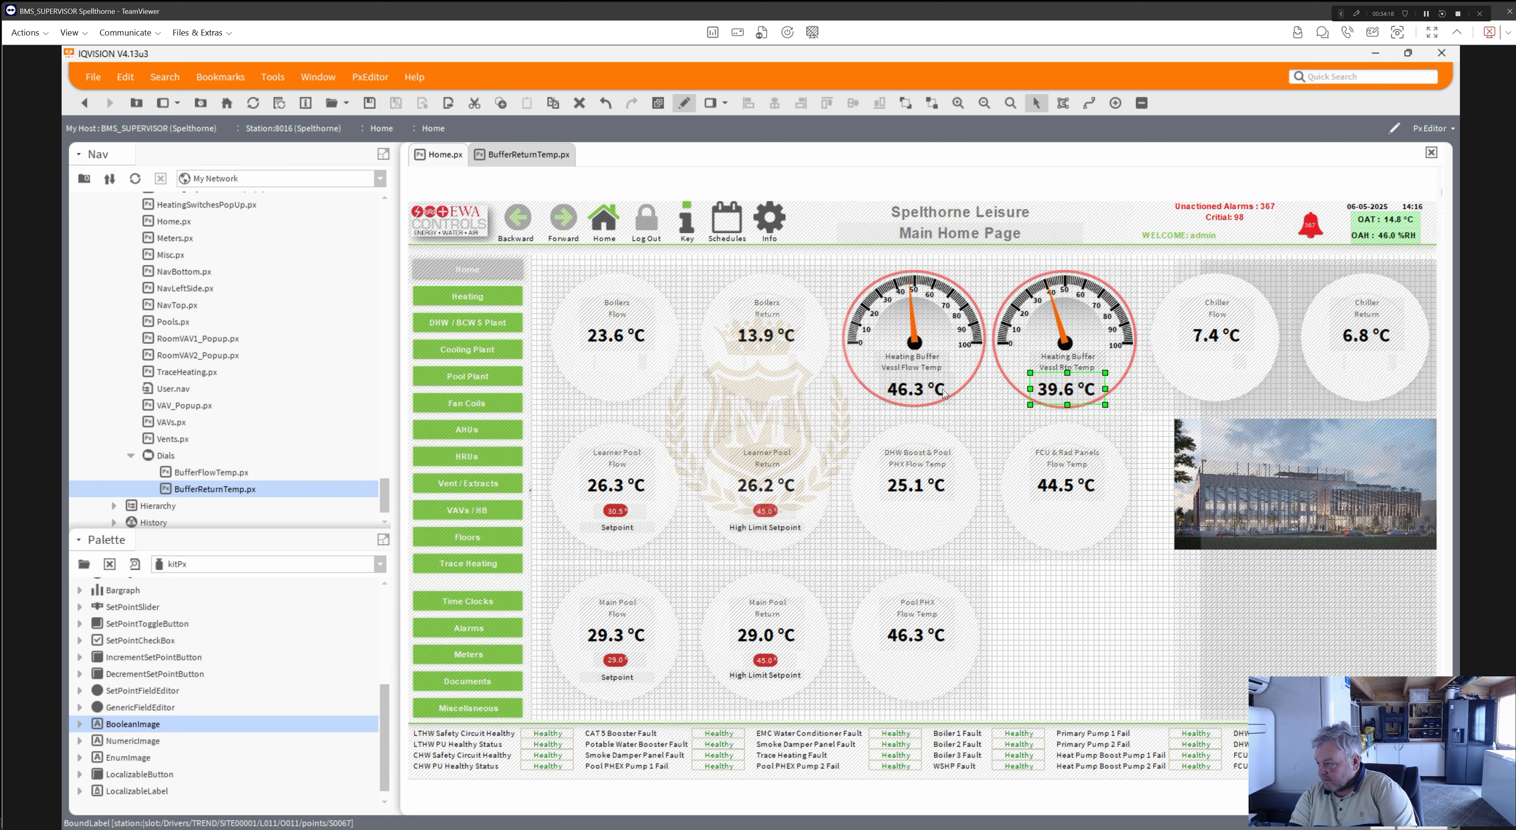
- Send the heating buffer flow dial to the bottom of the page's layer order
click(969, 384)
right_click(970, 384)
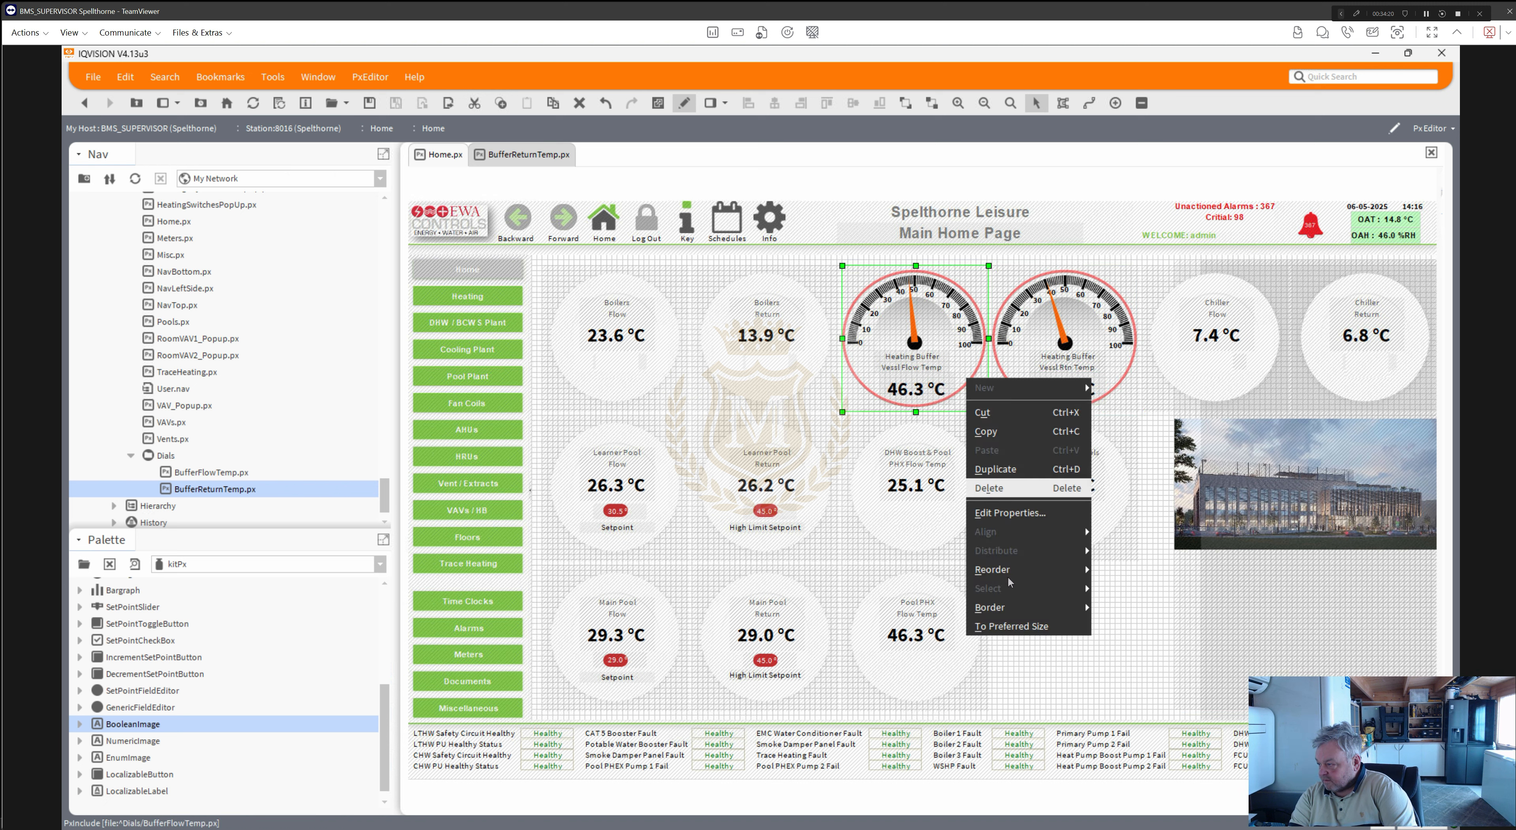
mouse_move(1012, 574)
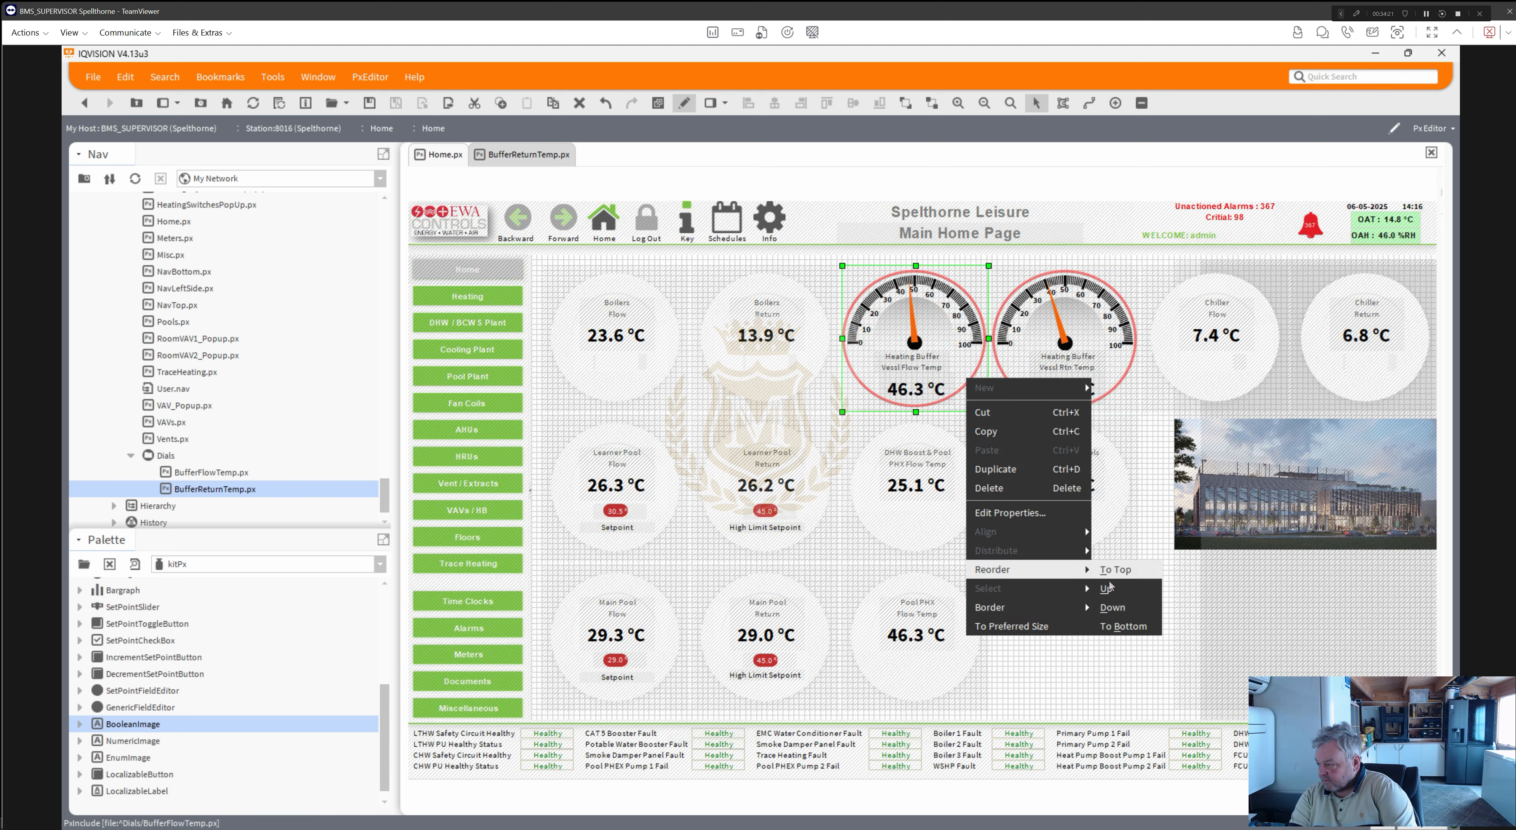
click(1123, 626)
- Bring the heating buffer flow and return labels and their temperature values together to the top of the layer order
click(916, 395)
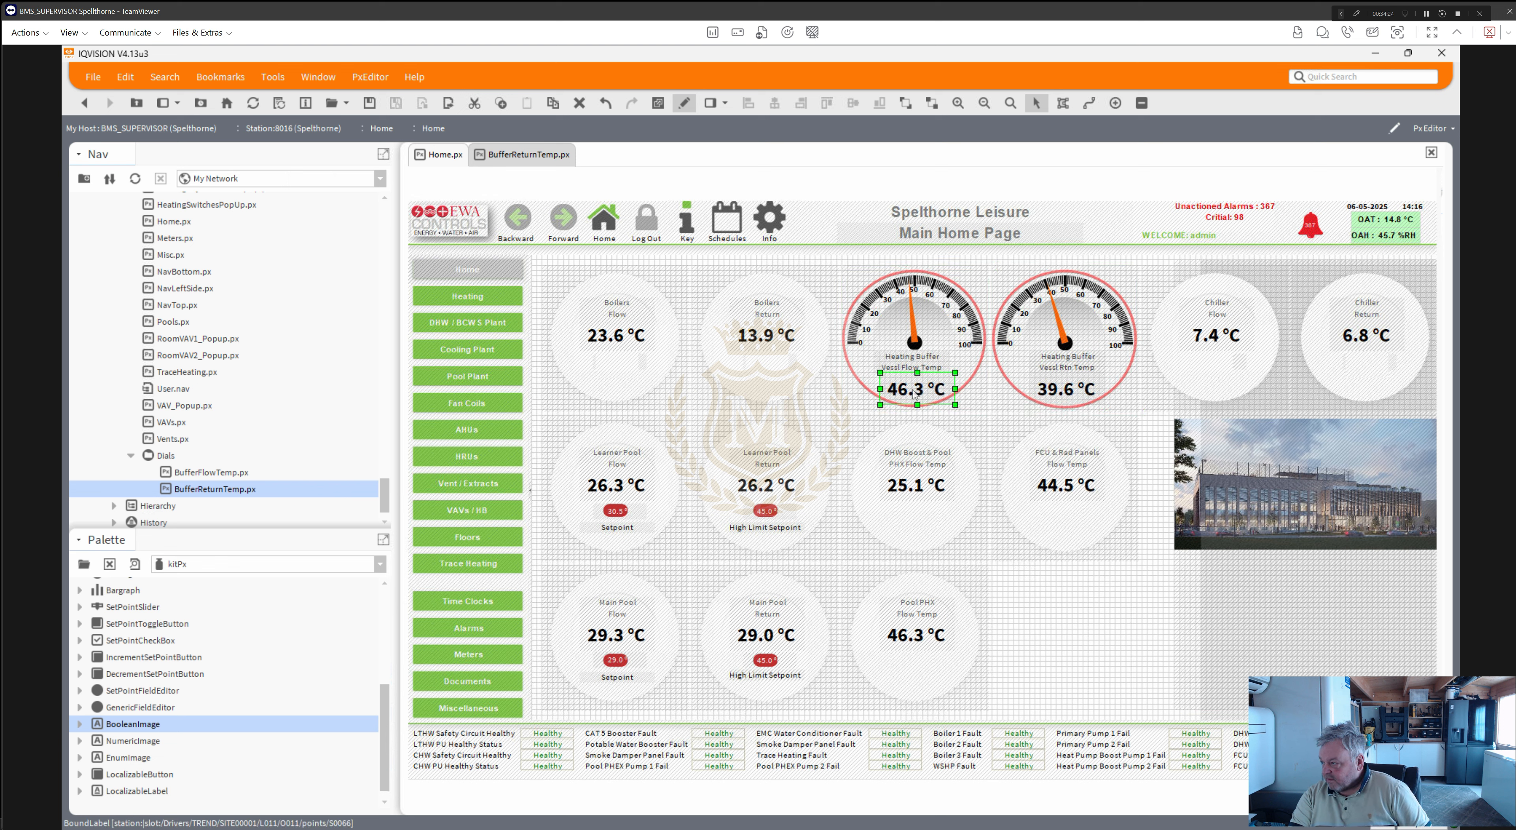
ctrl+click(909, 366)
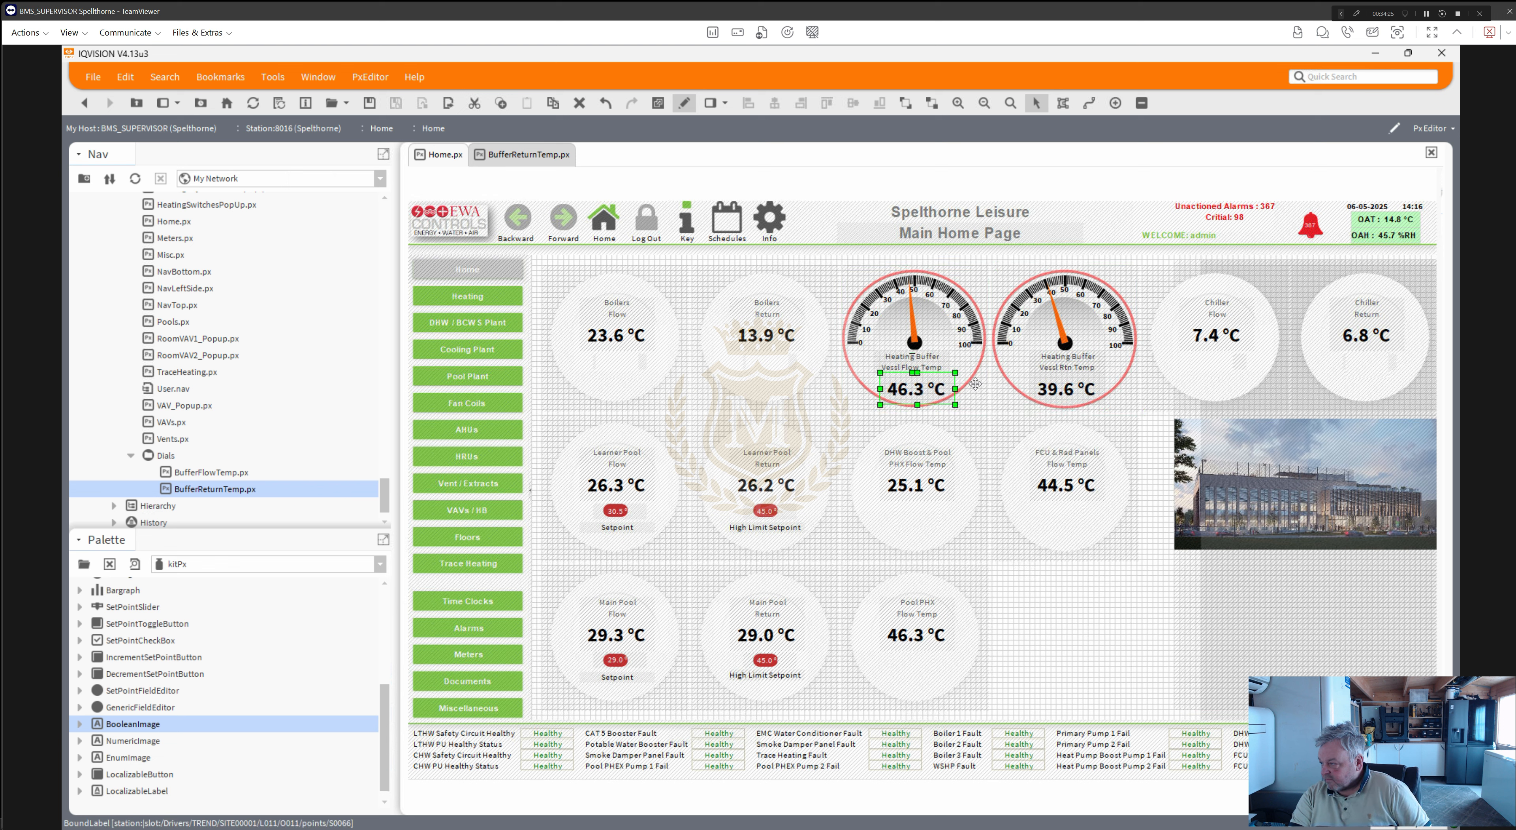
ctrl+click(1059, 394)
ctrl+click(1059, 371)
right_click(1060, 373)
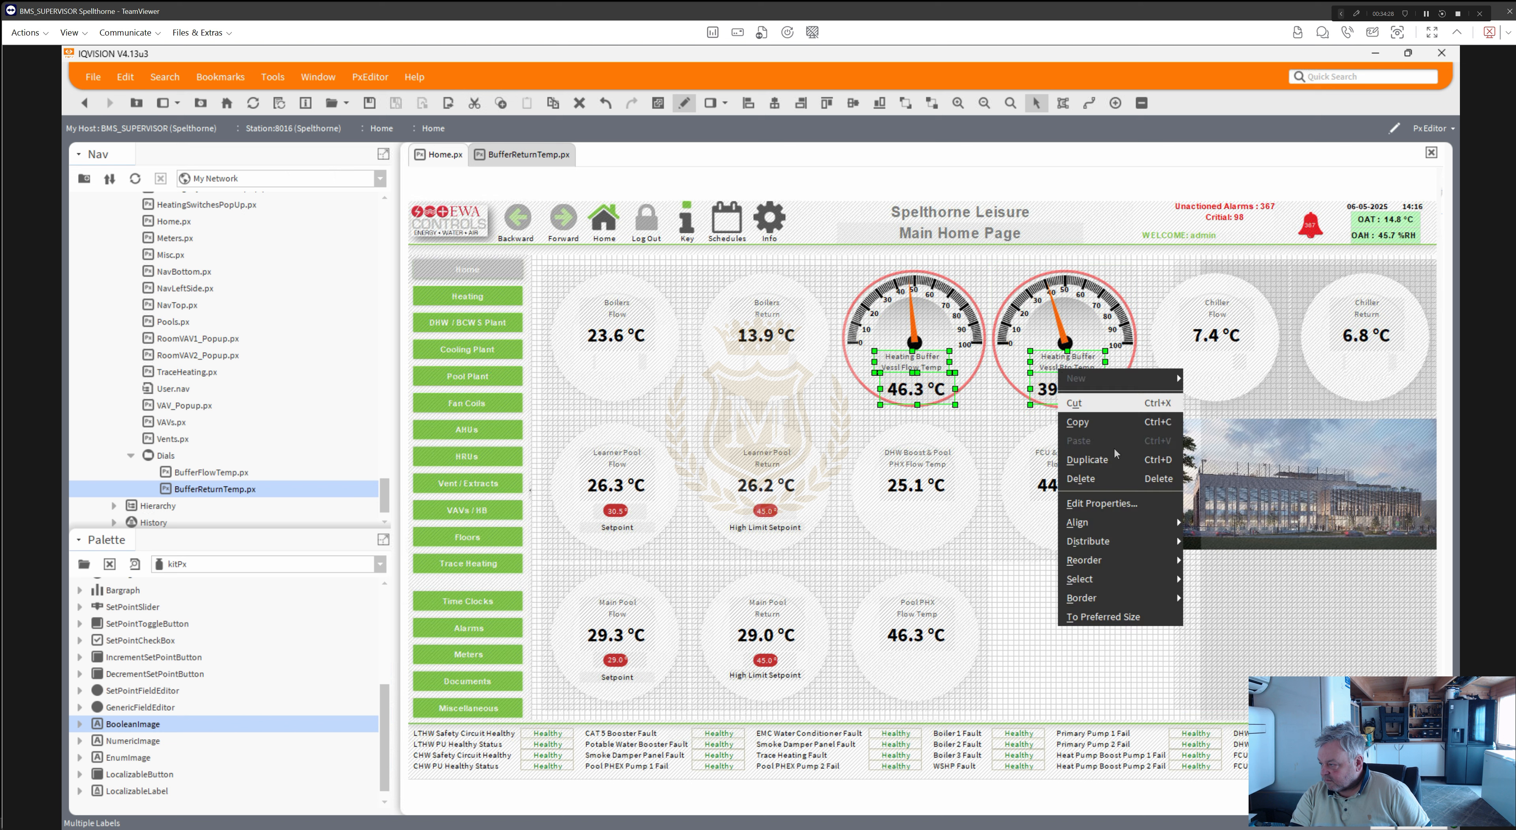
mouse_move(1145, 553)
click(1216, 561)
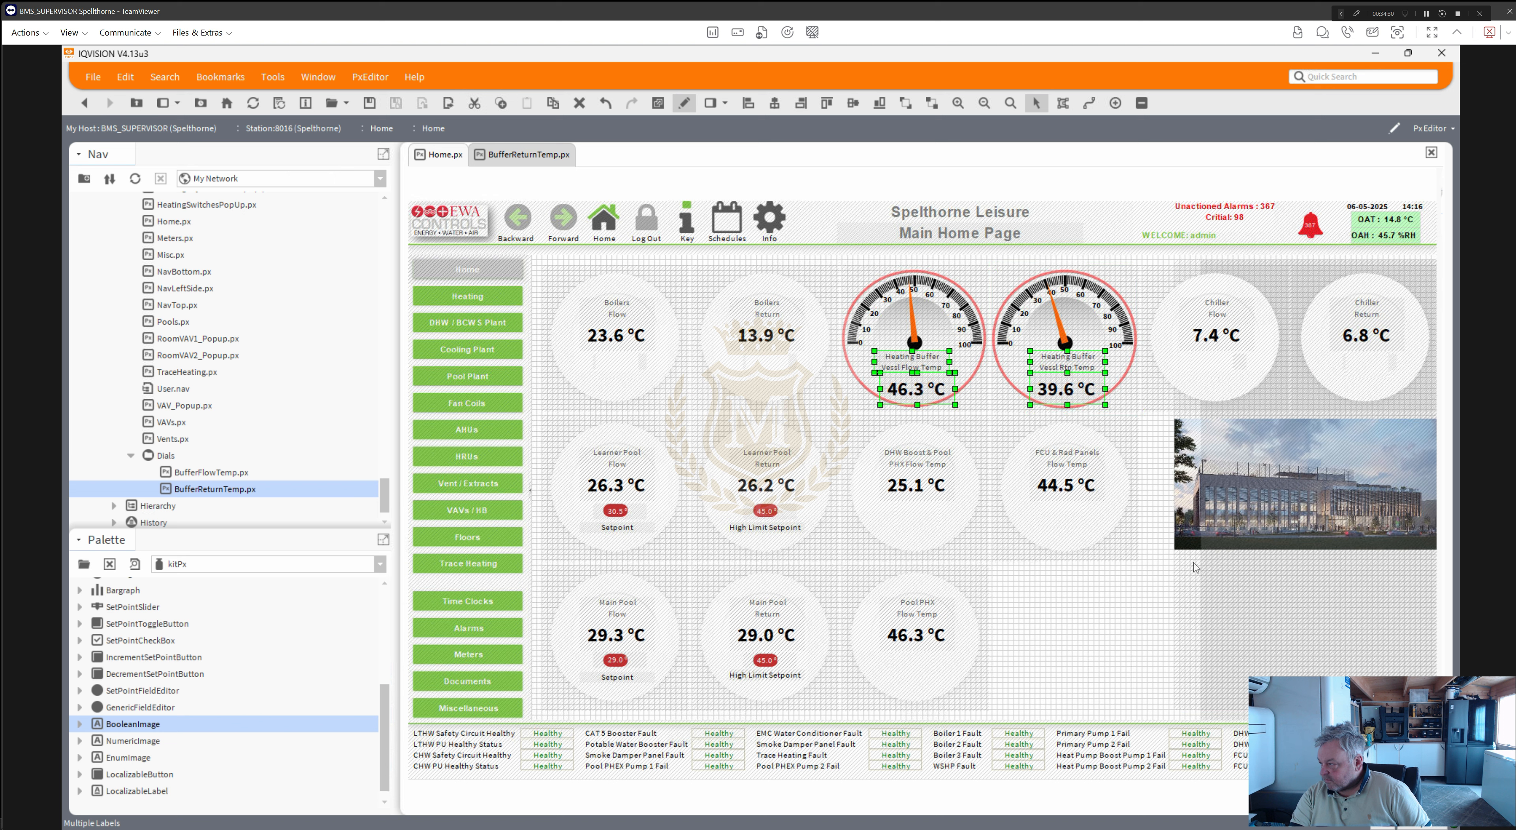
click(1239, 642)
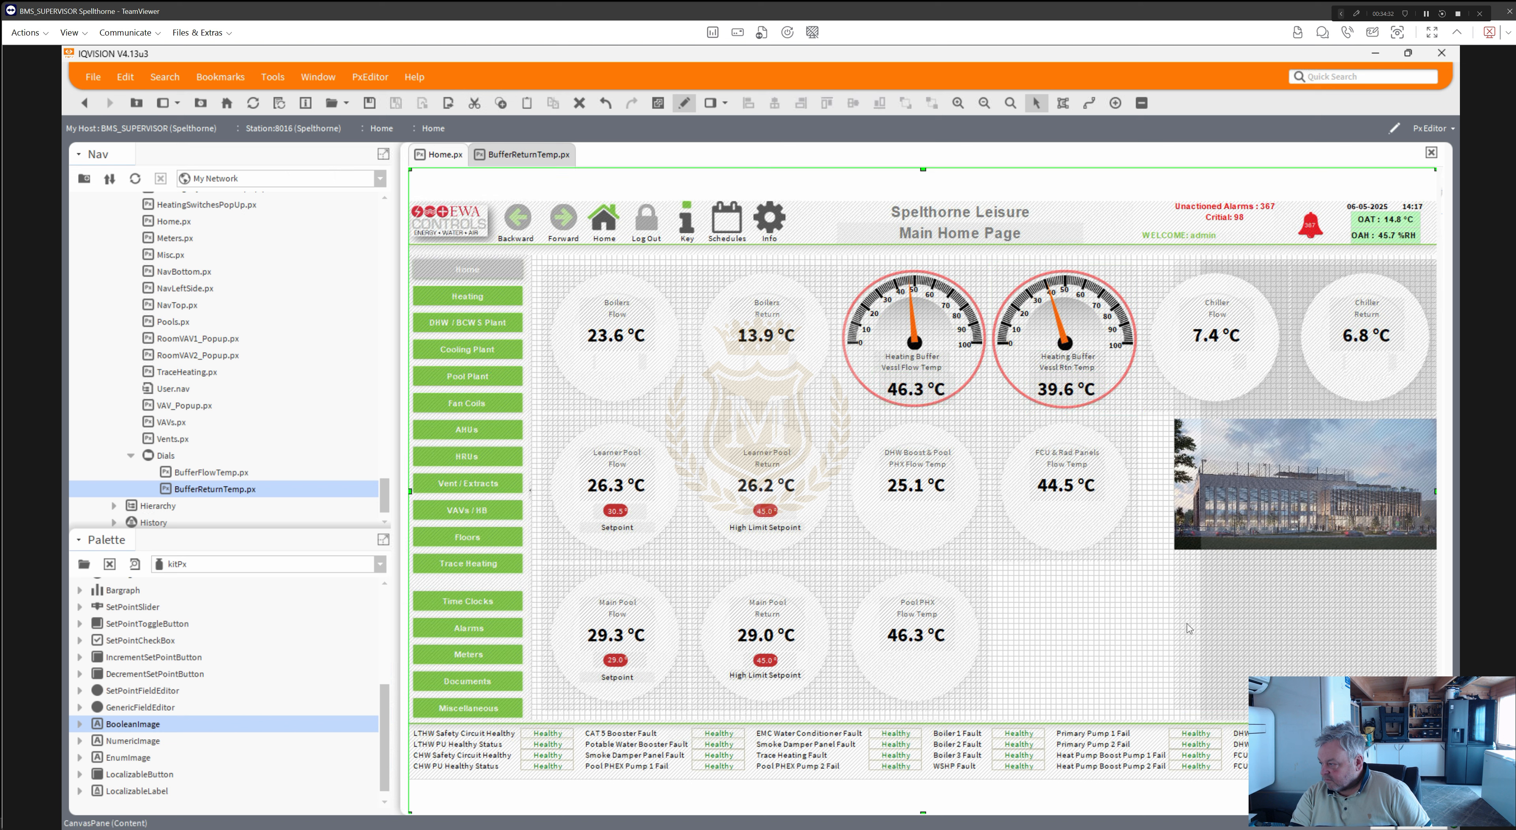
- Stretch the building picture leftwards across the whole dial area and send it to the bottom of the layer order
click(1187, 624)
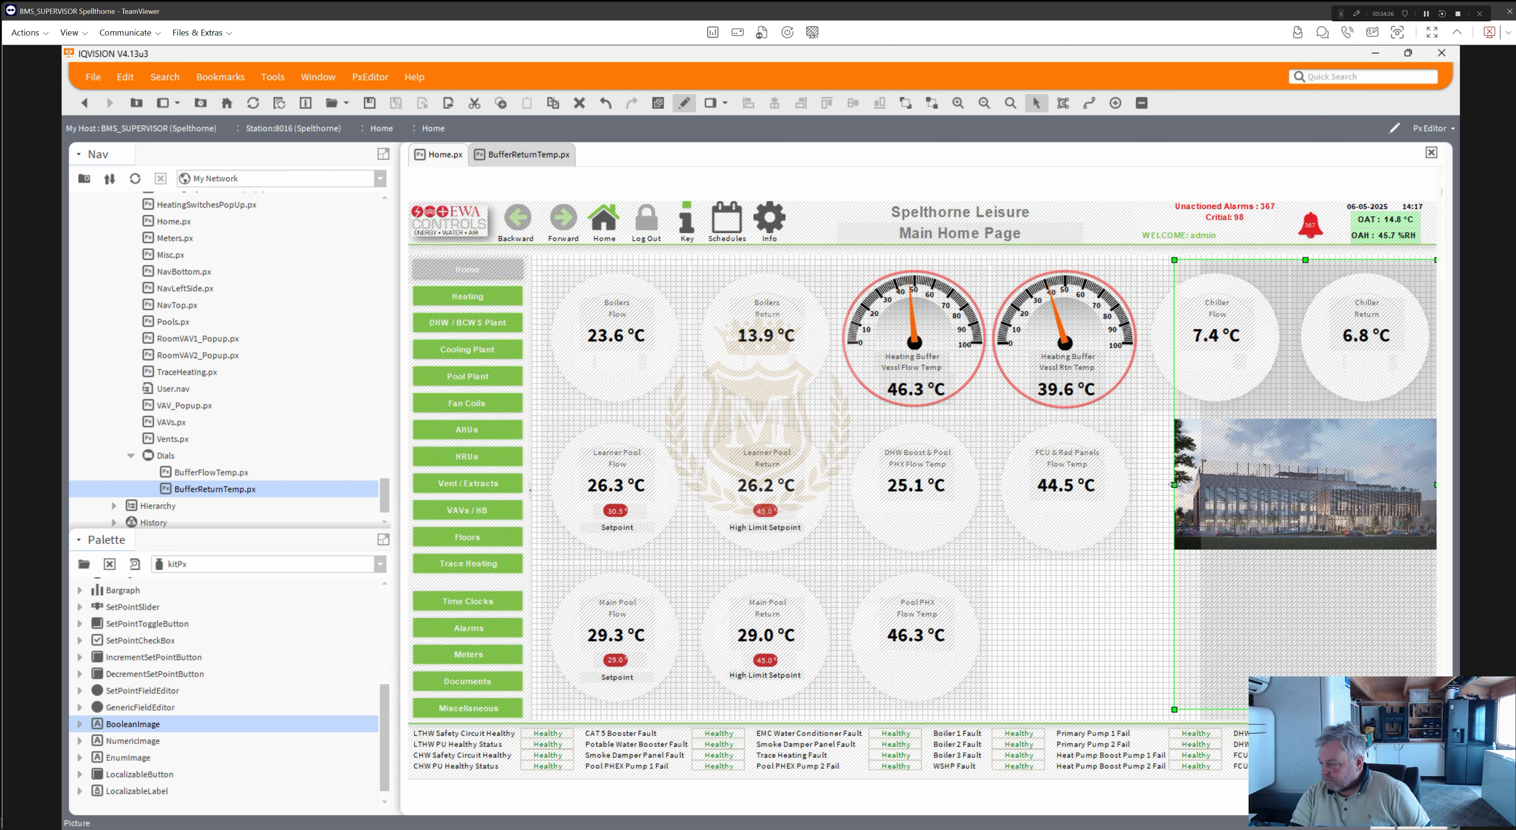
click(1230, 582)
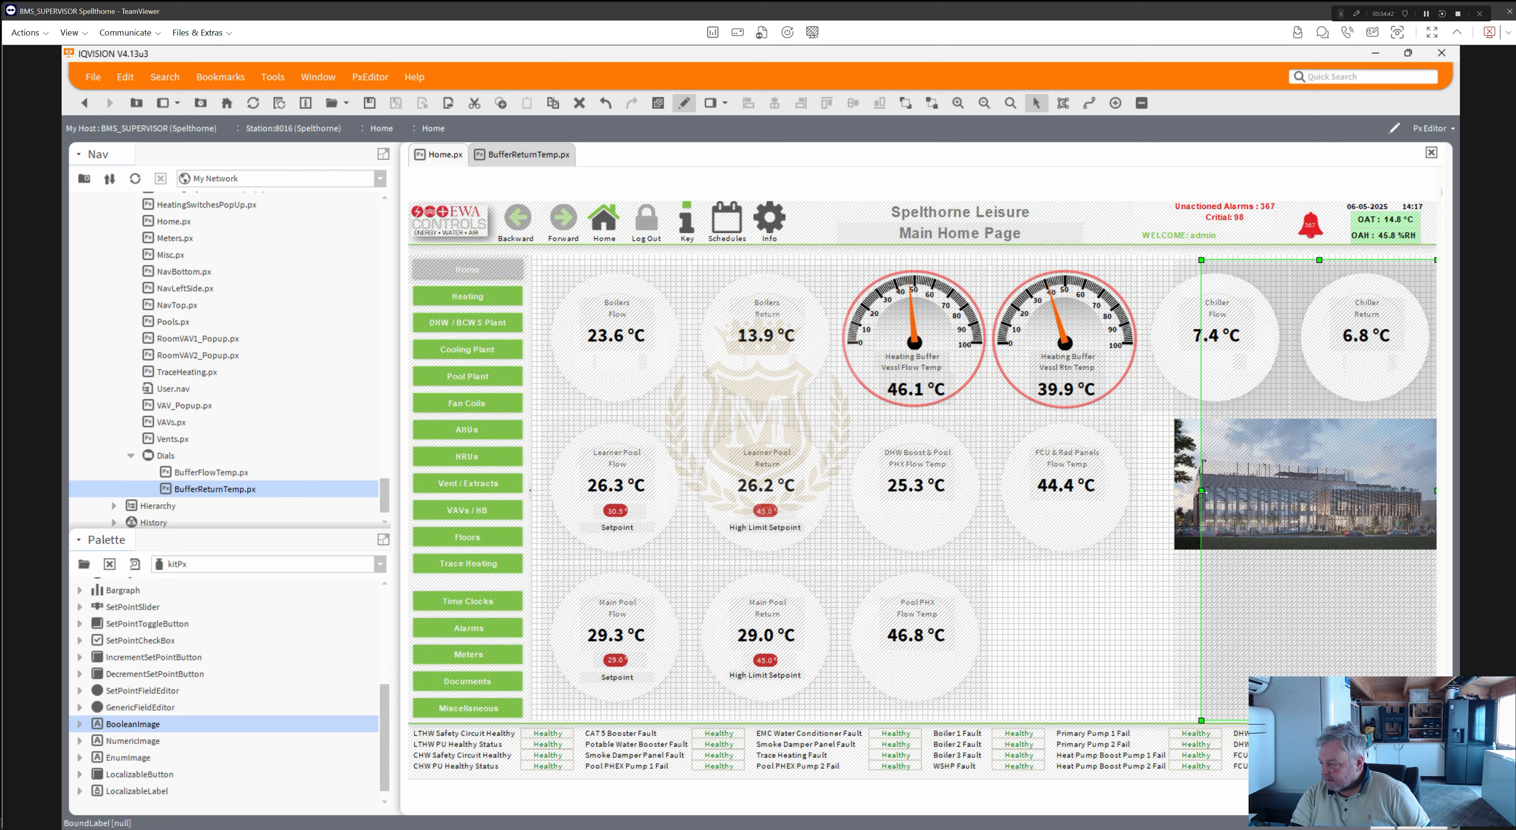
click(1186, 494)
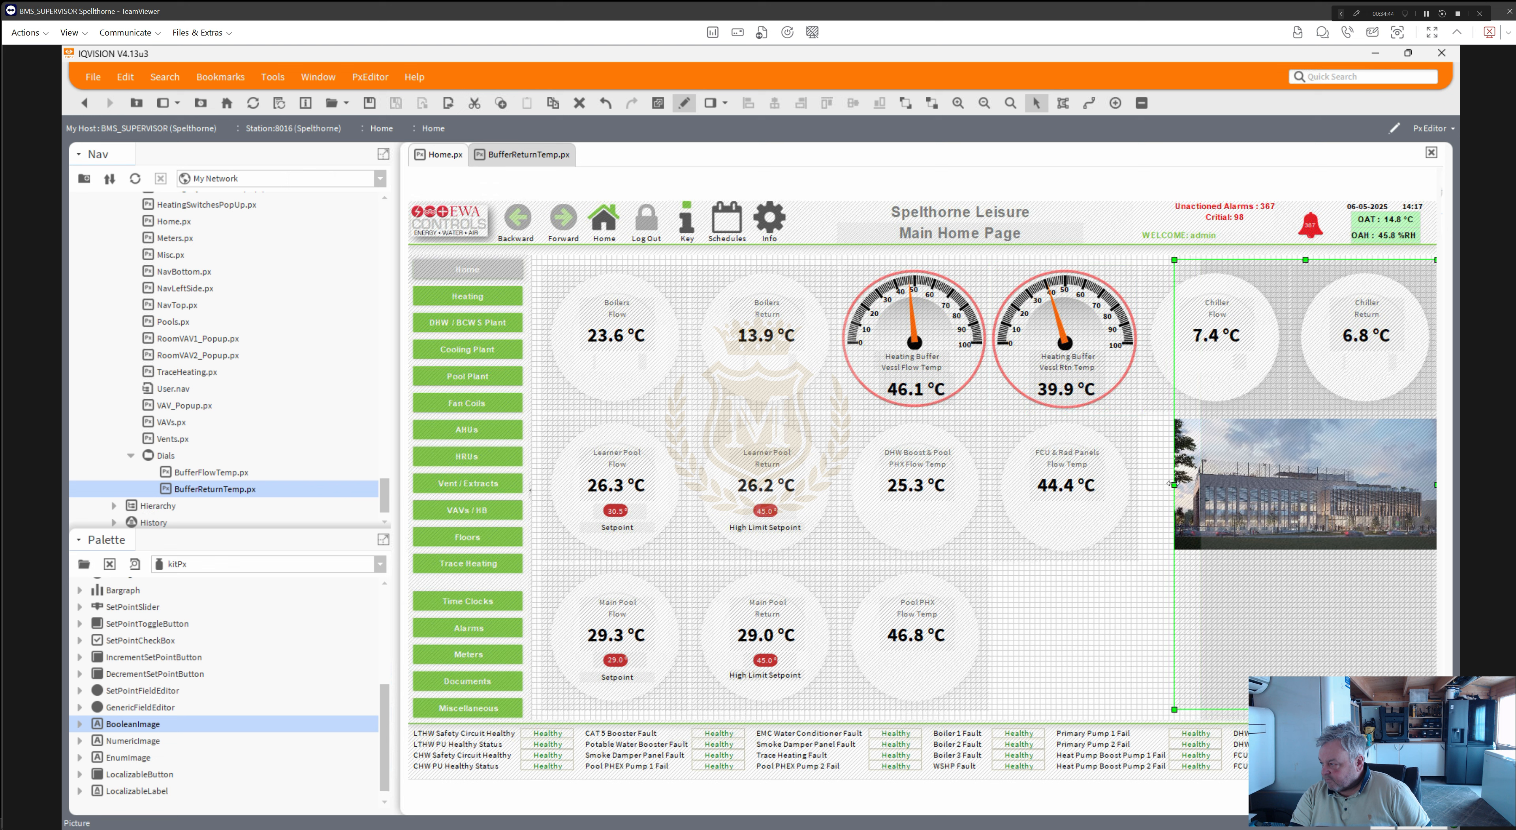
drag(1078, 476, 533, 434)
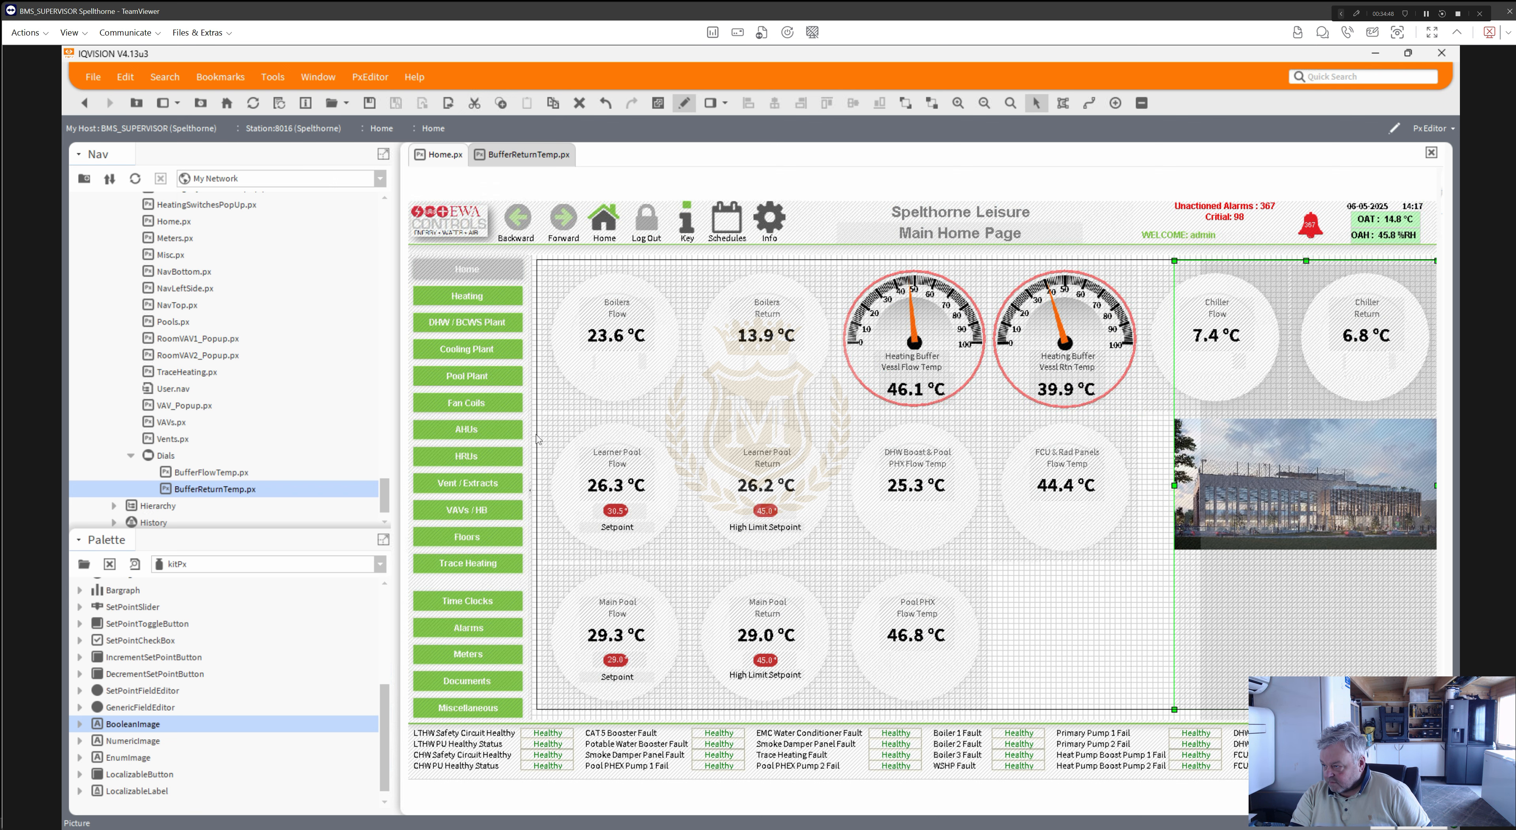
drag(537, 439, 537, 439)
right_click(546, 441)
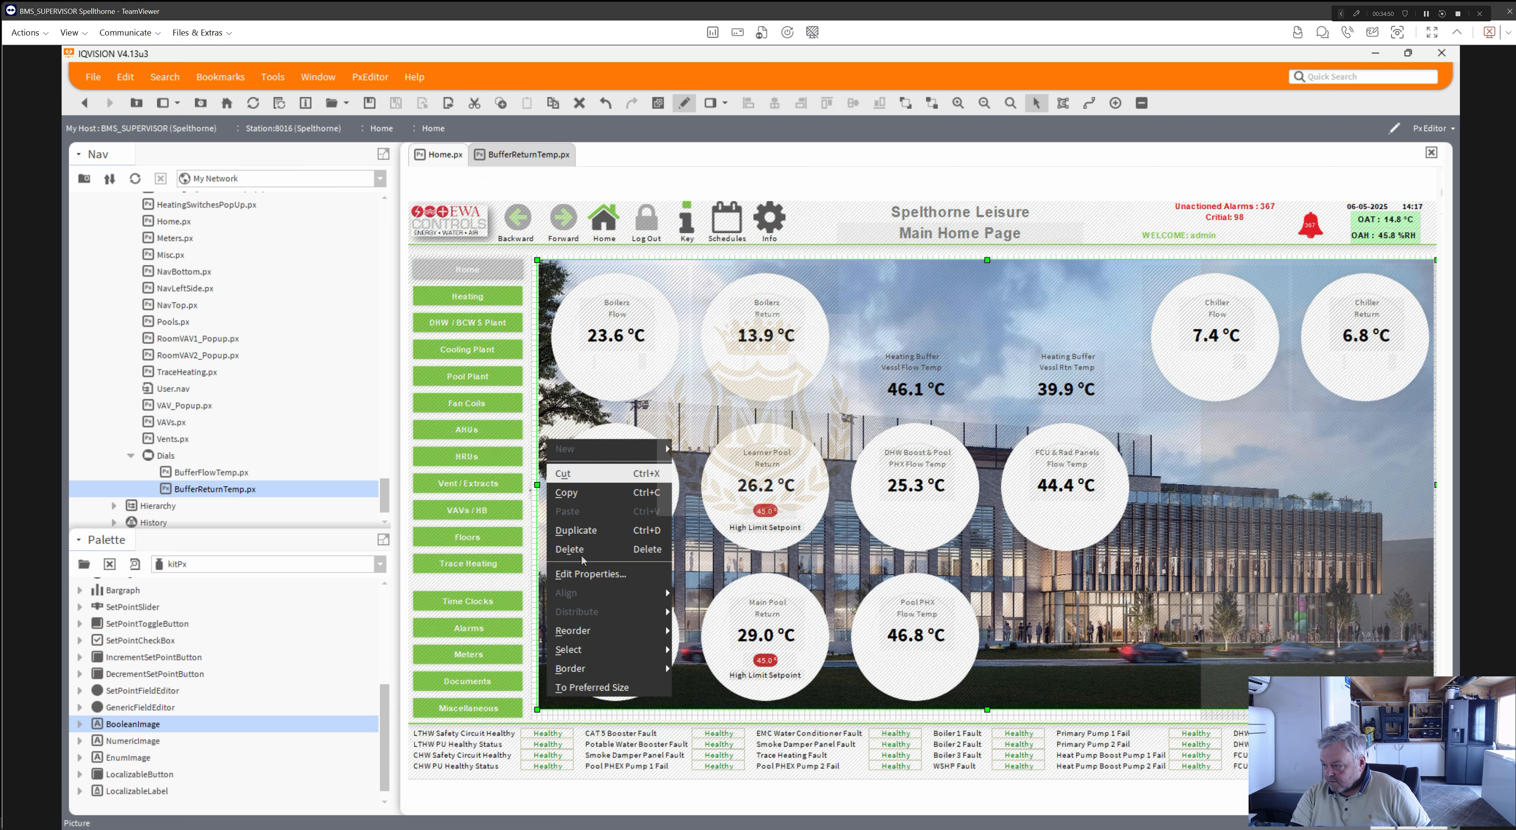
mouse_move(589, 631)
click(706, 689)
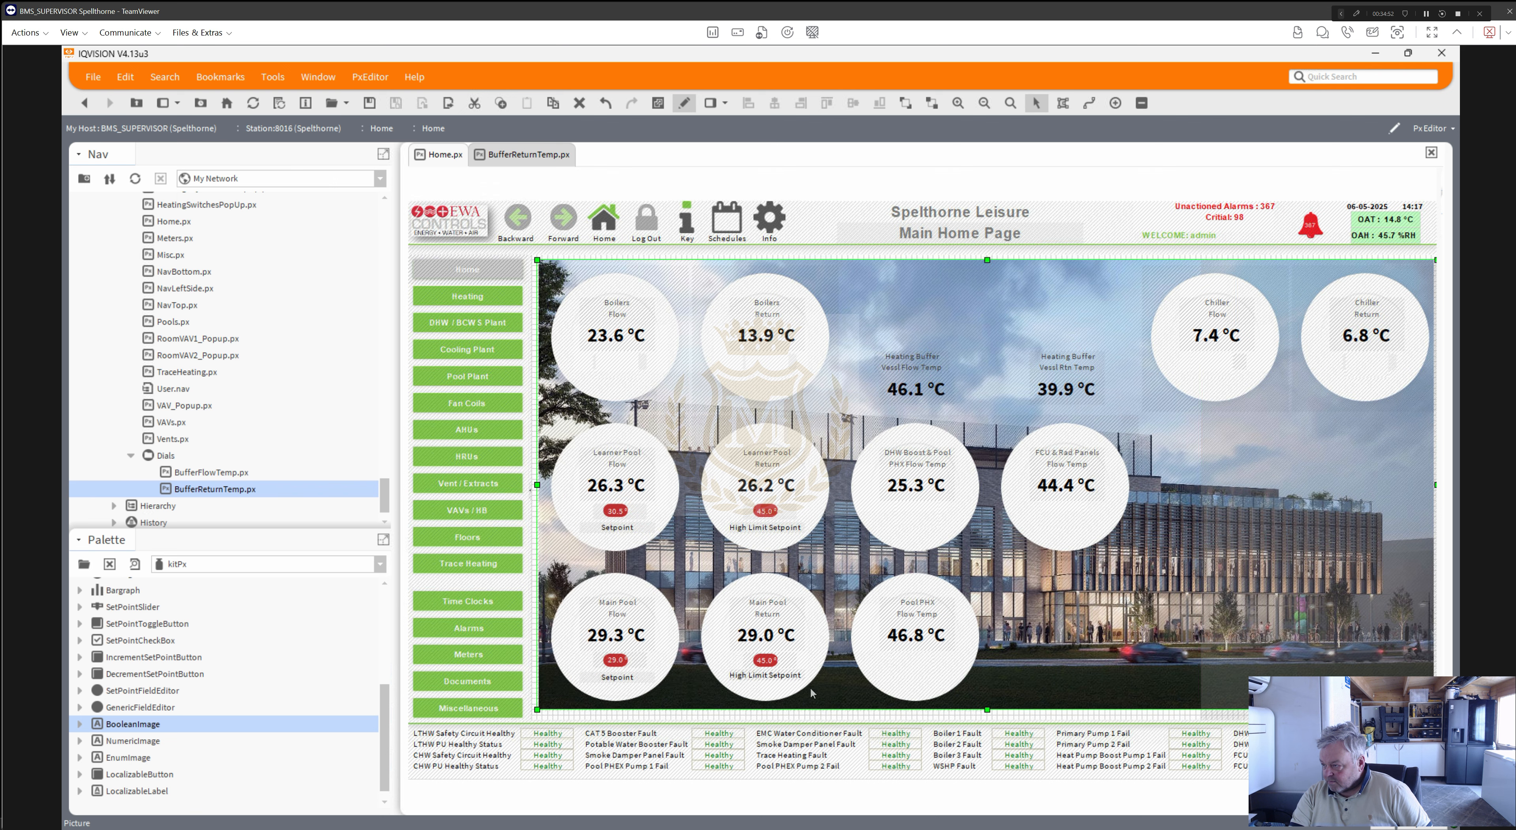
- Widen the translucent overlay label leftwards across most of the building picture and send it to the bottom of the layer order
click(1209, 498)
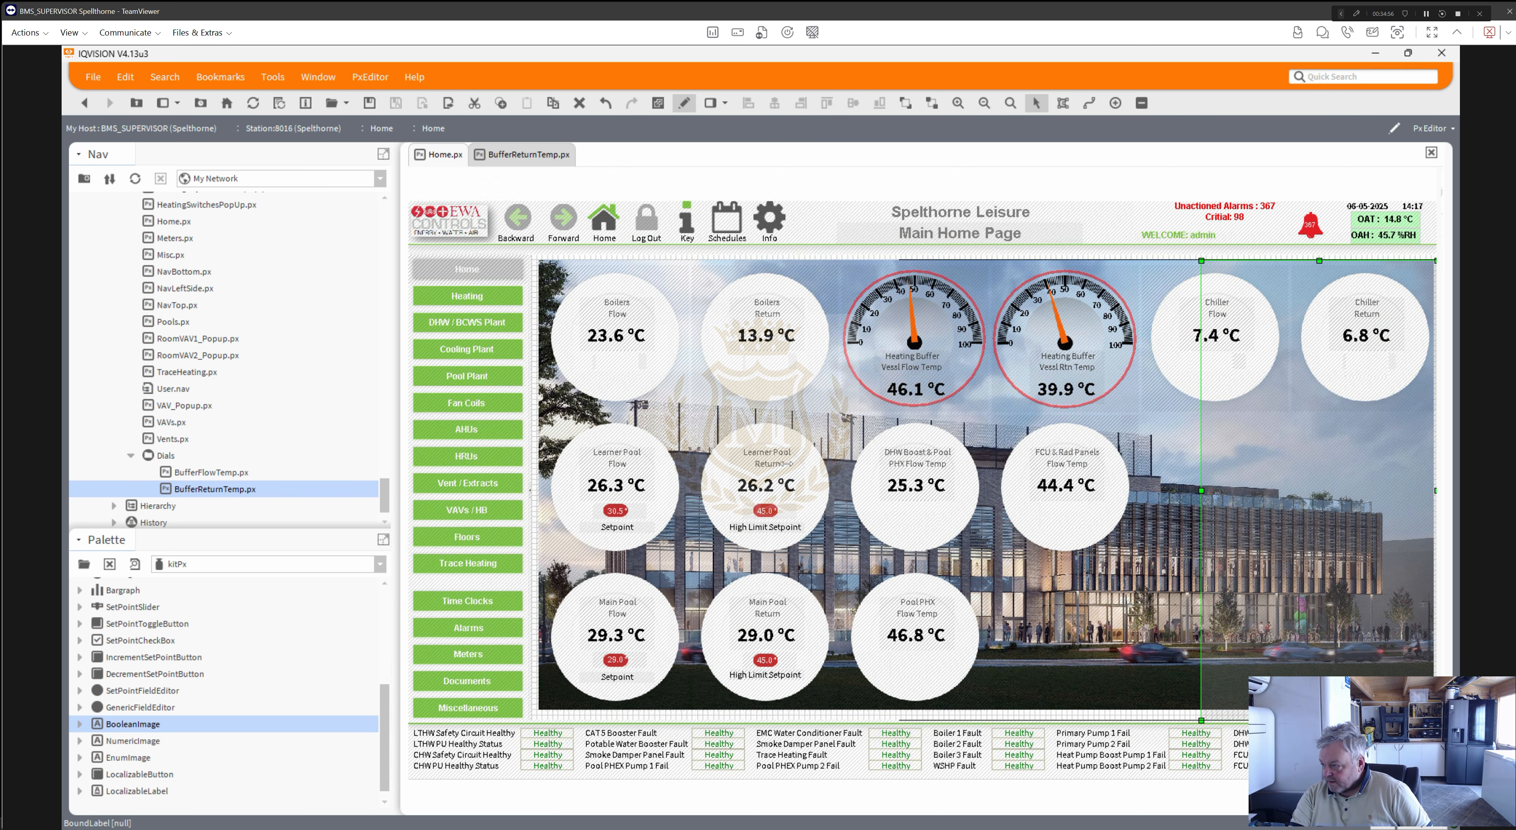
drag(603, 452, 561, 451)
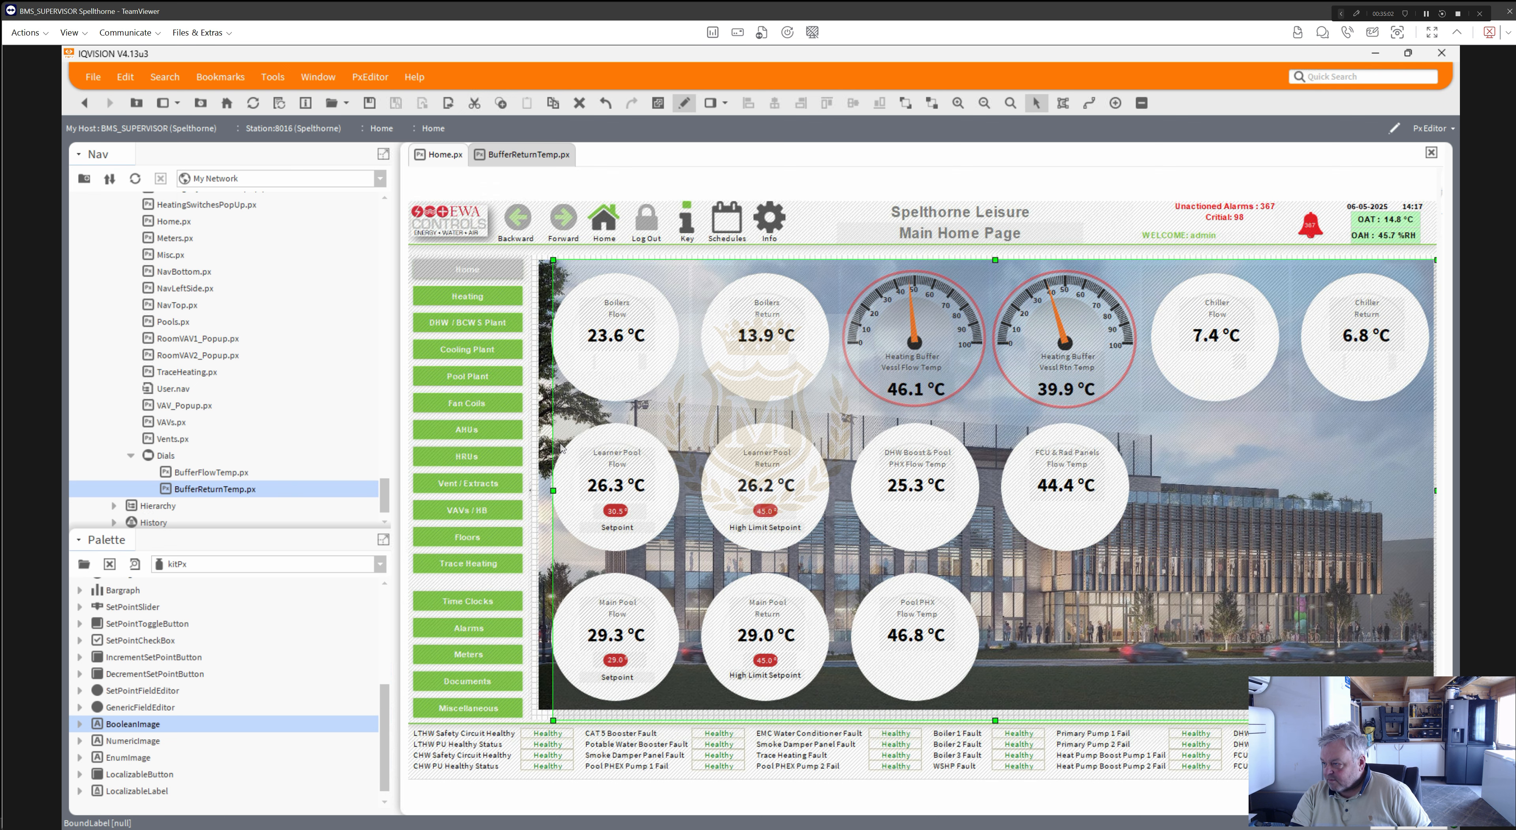
right_click(561, 451)
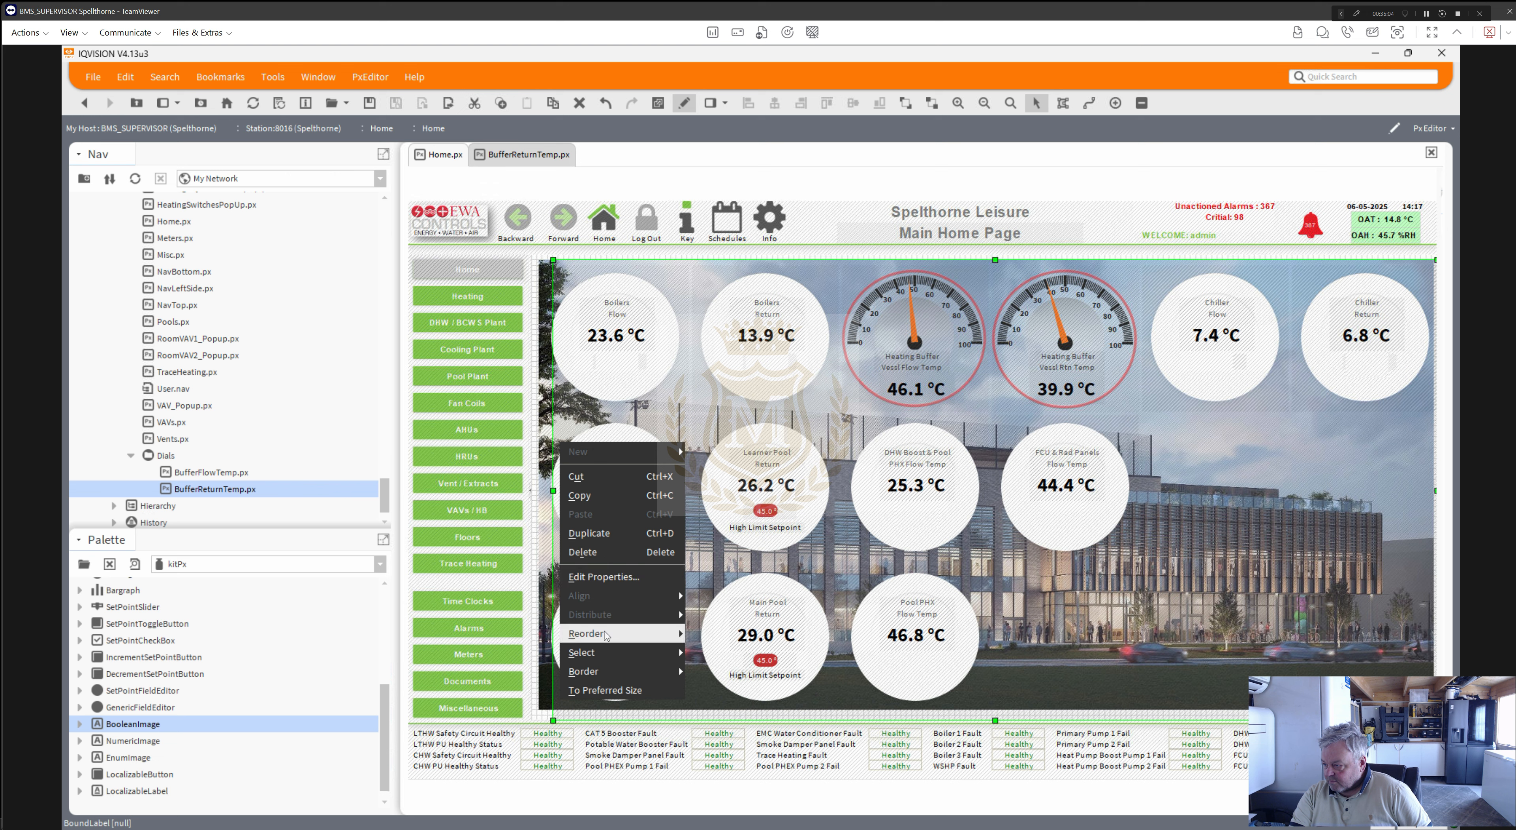
mouse_move(607, 634)
click(717, 691)
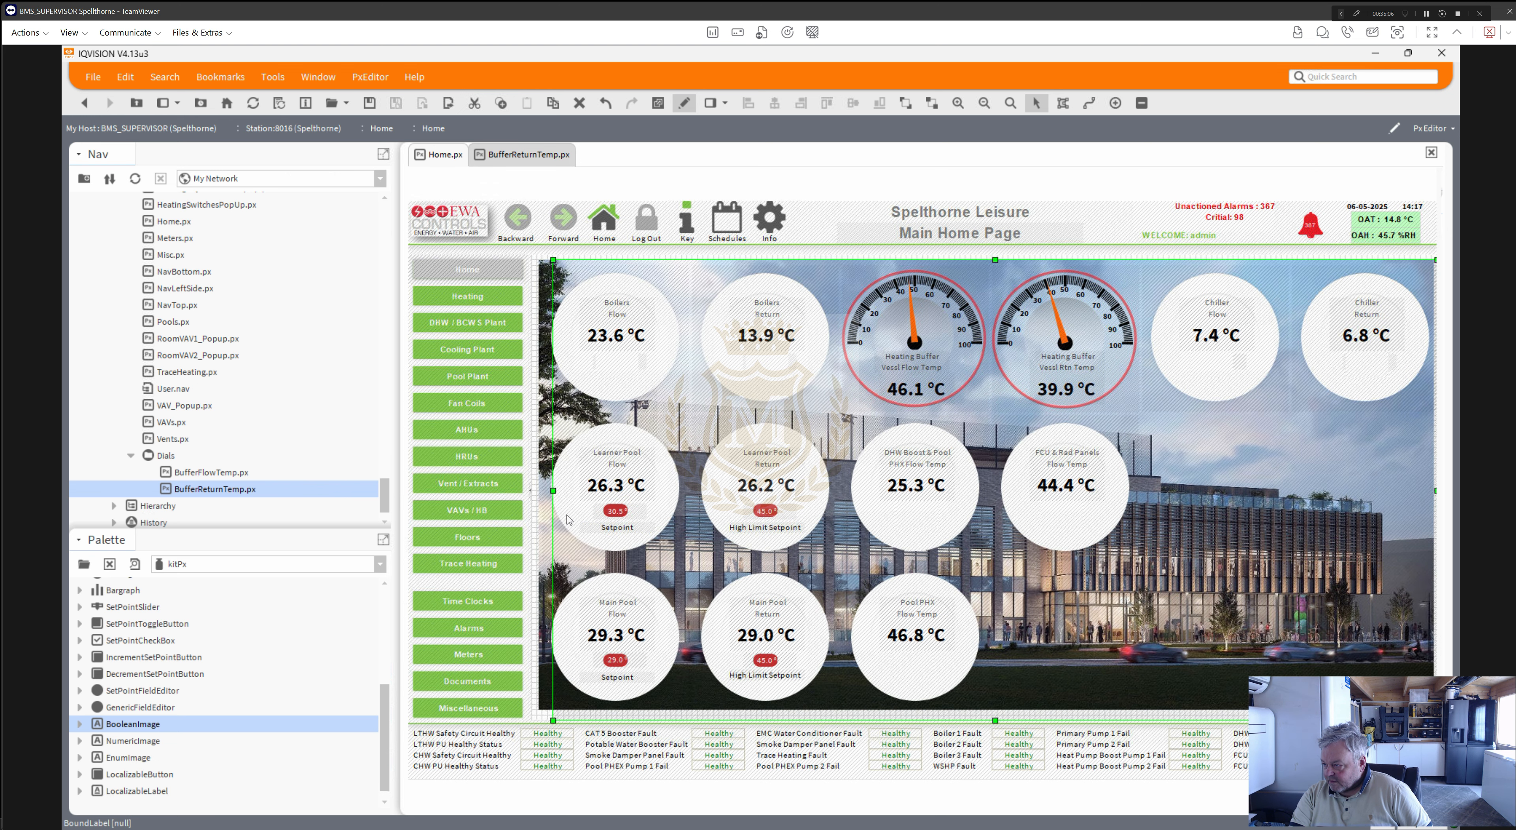
- Send the building picture to the bottom again so it sits behind the translucent overlay label
click(544, 504)
right_click(543, 501)
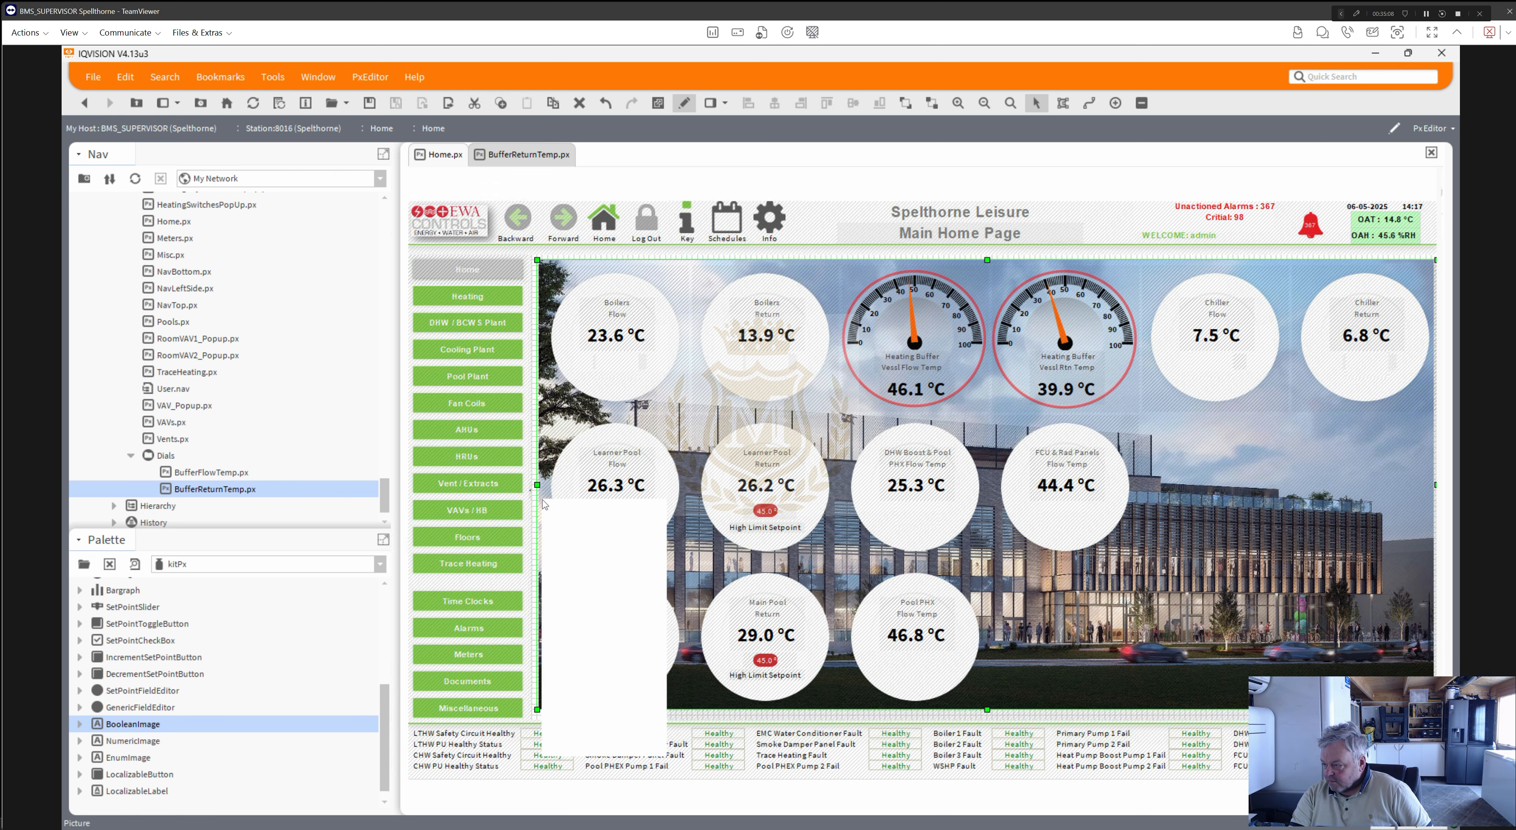
mouse_move(624, 693)
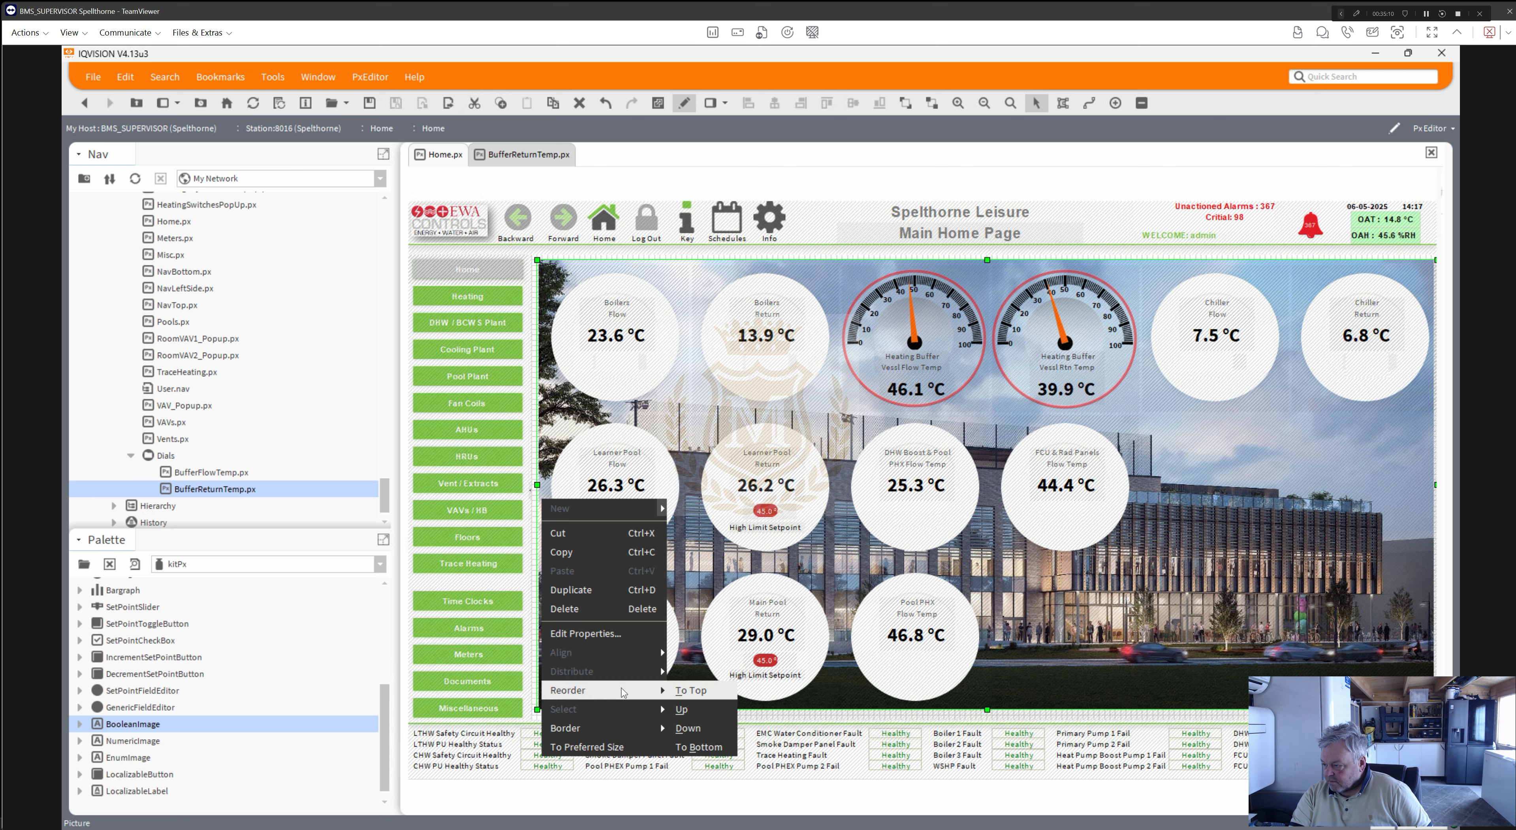
click(714, 749)
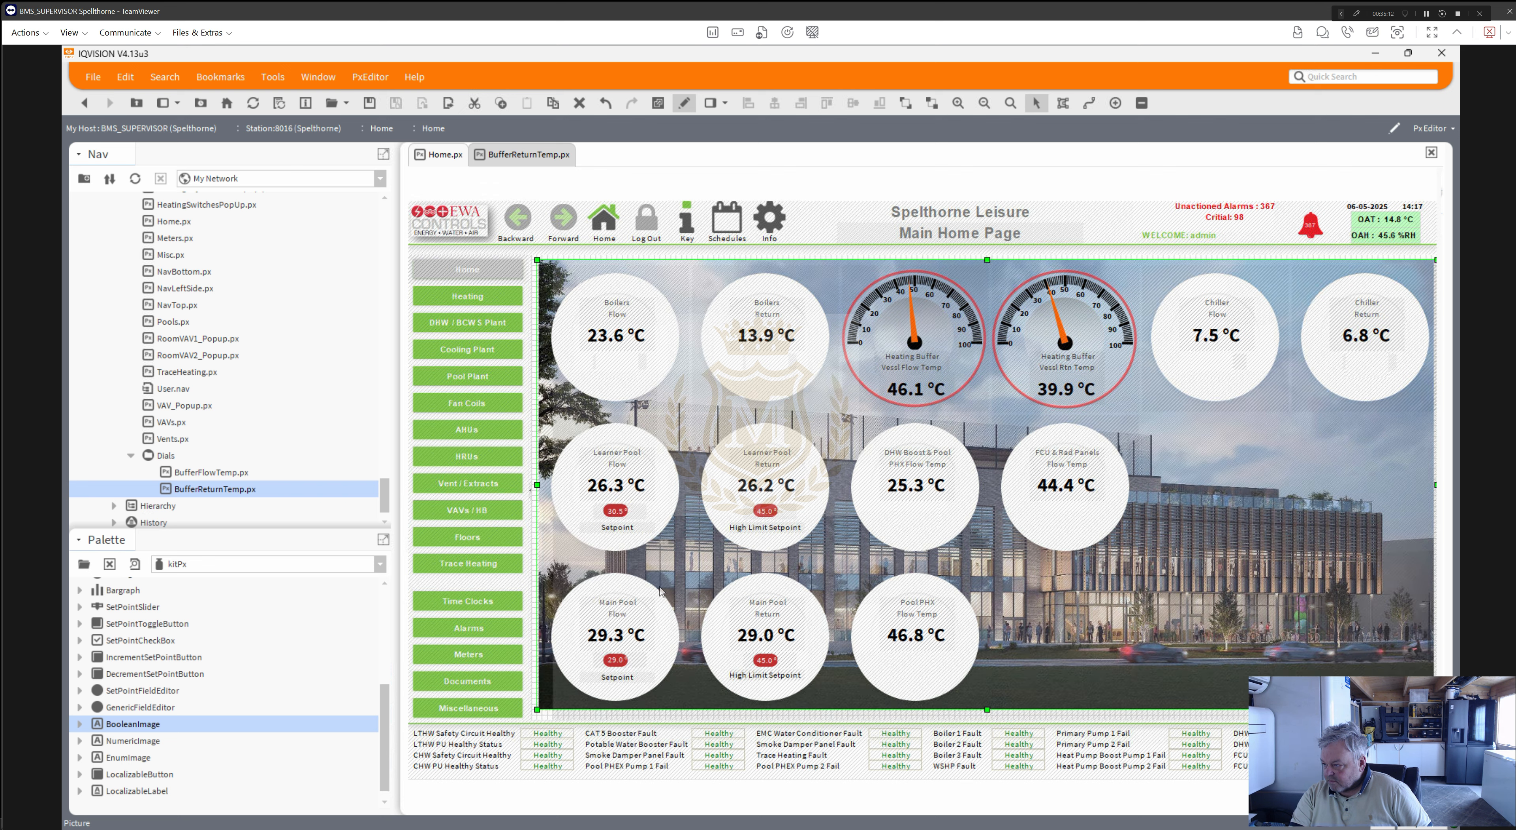
- Extend the translucent overlay label to the building picture's left edge and switch the page out of edit mode
click(560, 559)
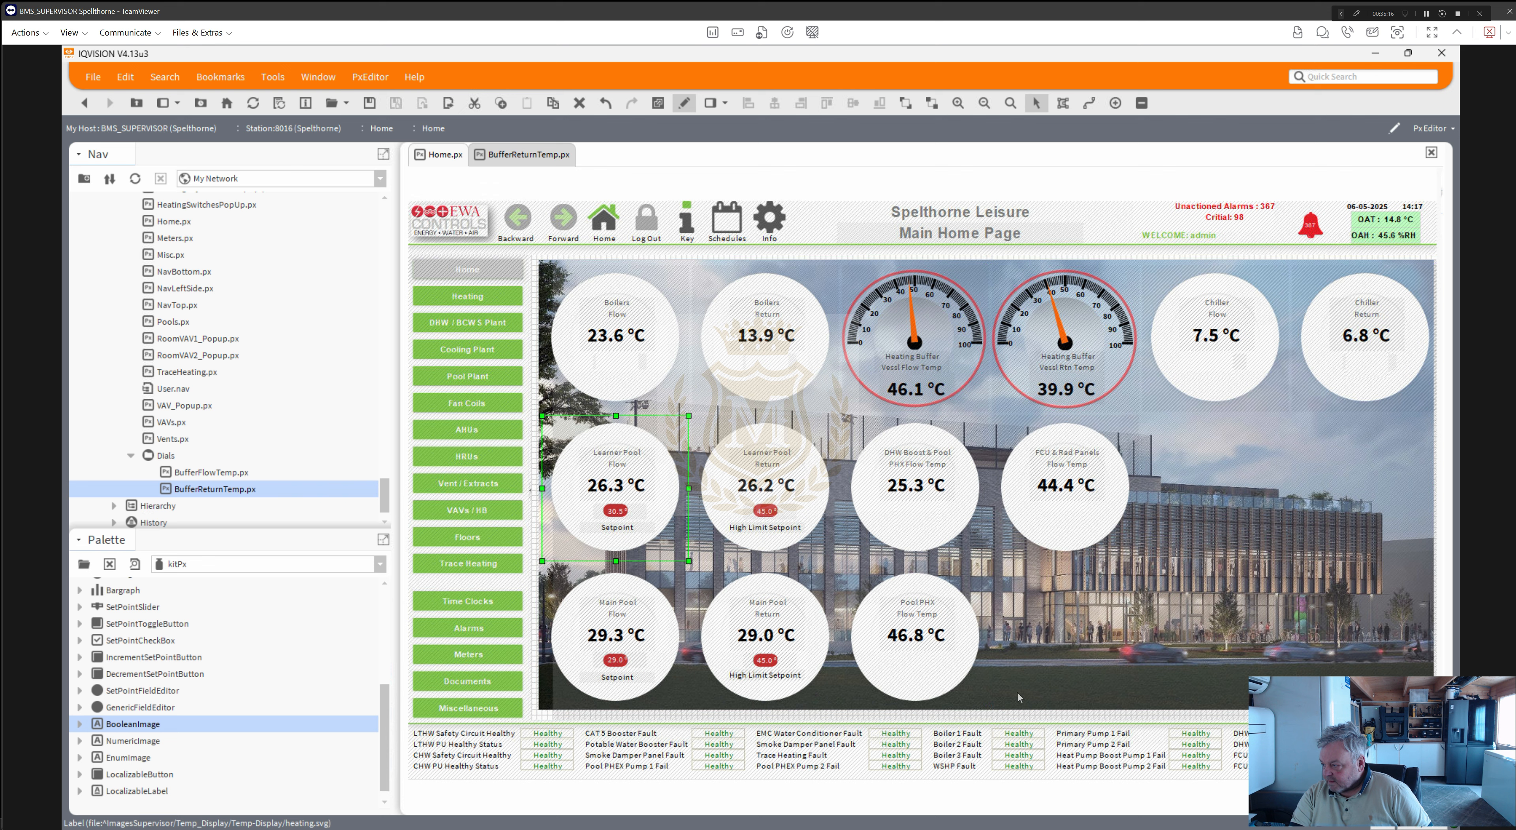
click(852, 551)
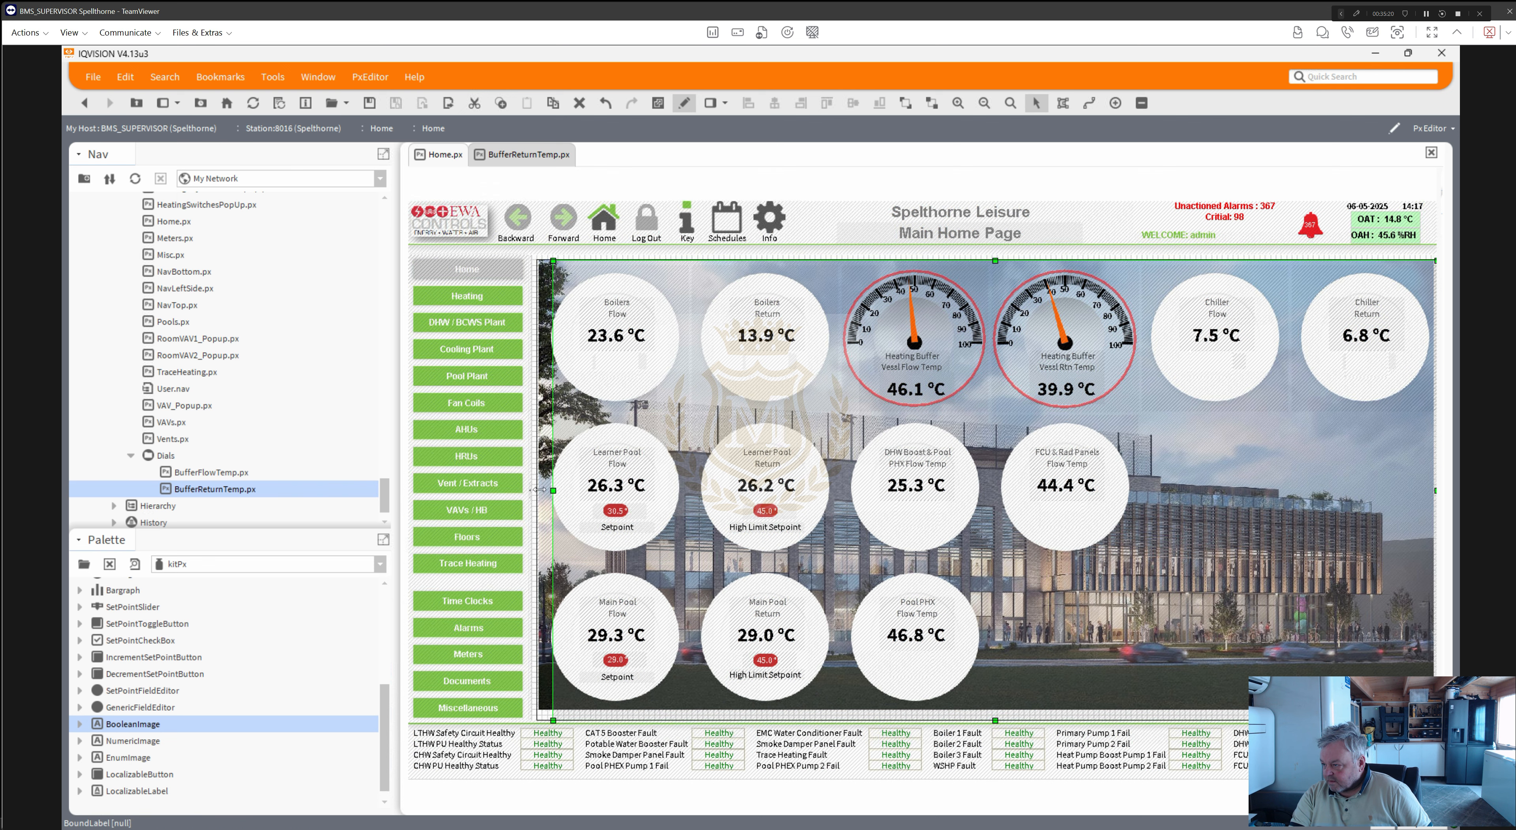
drag(540, 490, 524, 490)
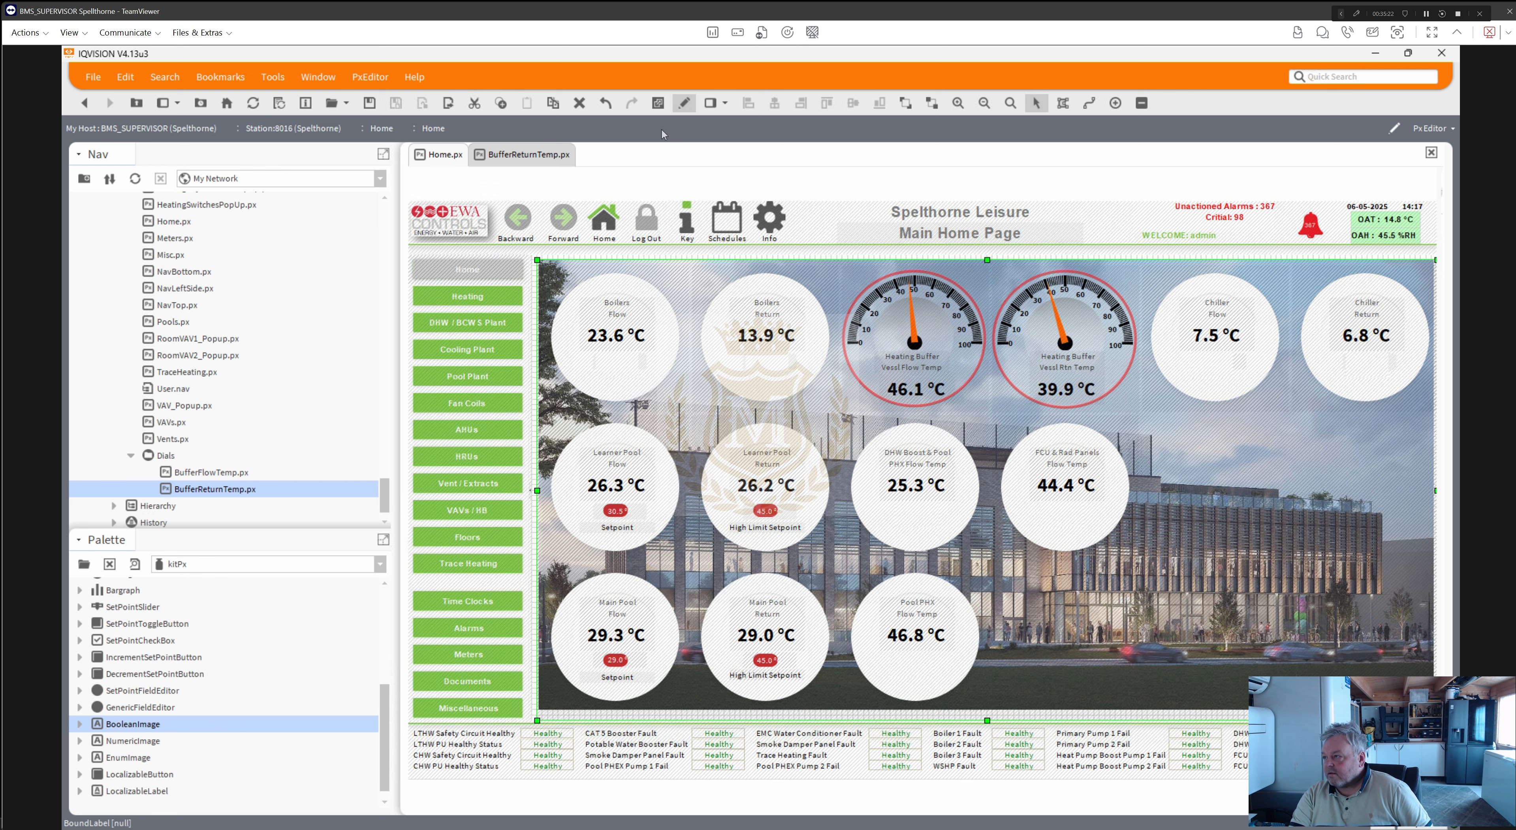
click(685, 104)
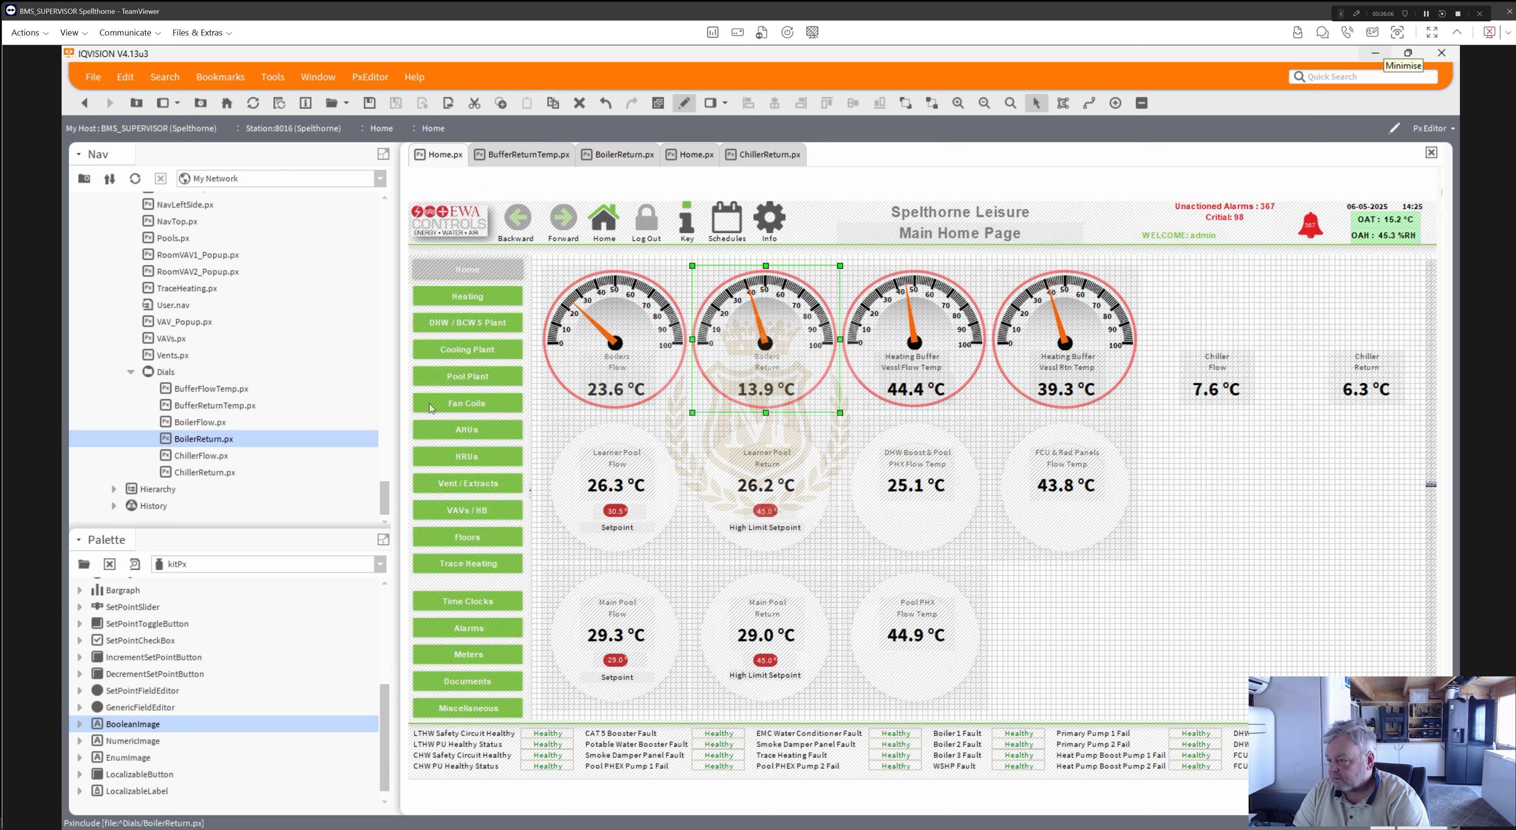
- Place ChillerFlow.px and ChillerReturn.px over the chiller flow and return readings, matching the size and row of the other dials
drag(196, 460, 1239, 458)
drag(1277, 521, 1184, 328)
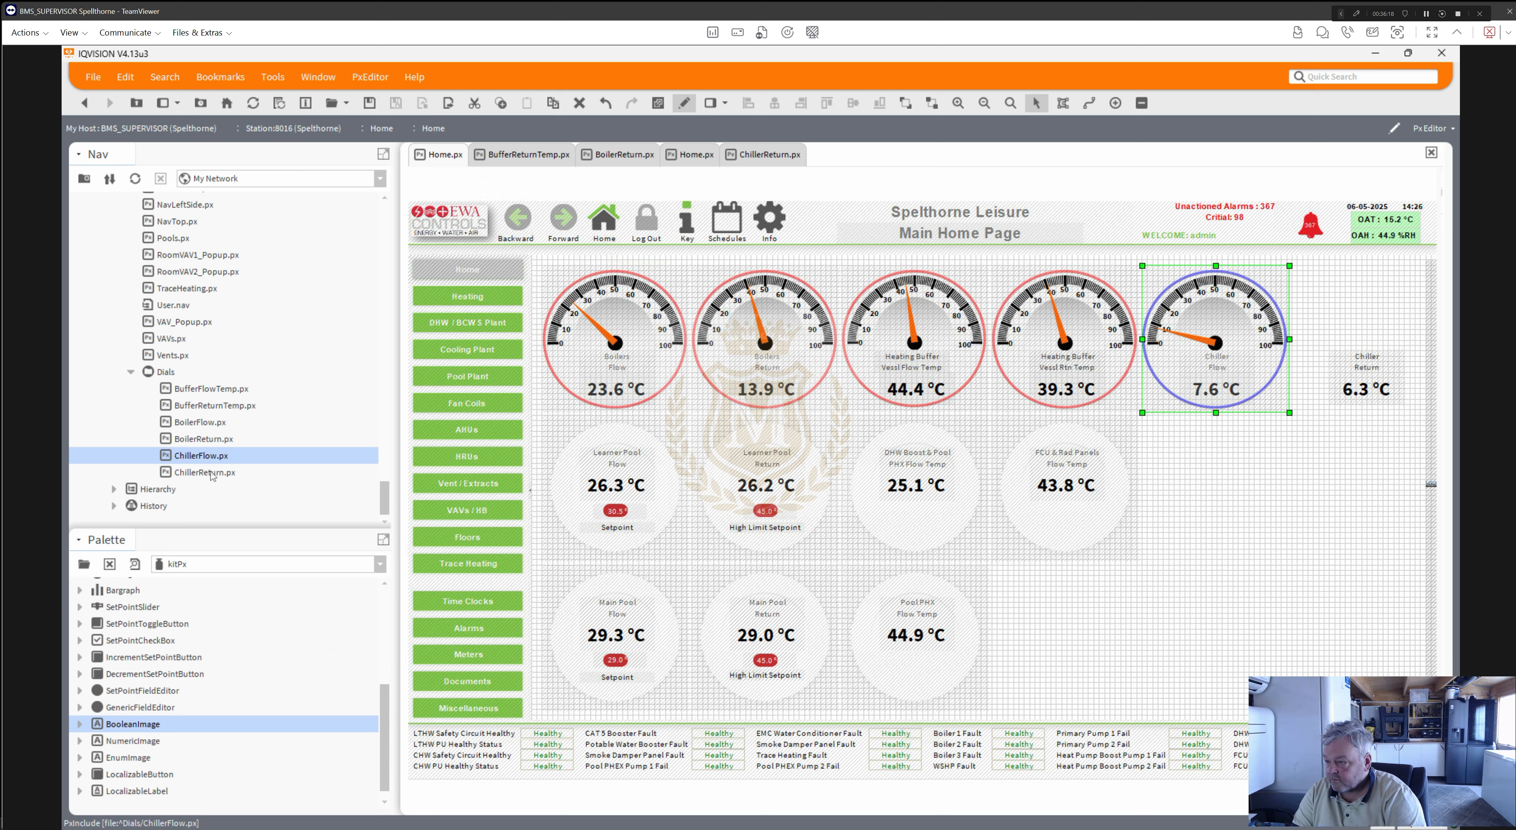
drag(213, 478, 1340, 319)
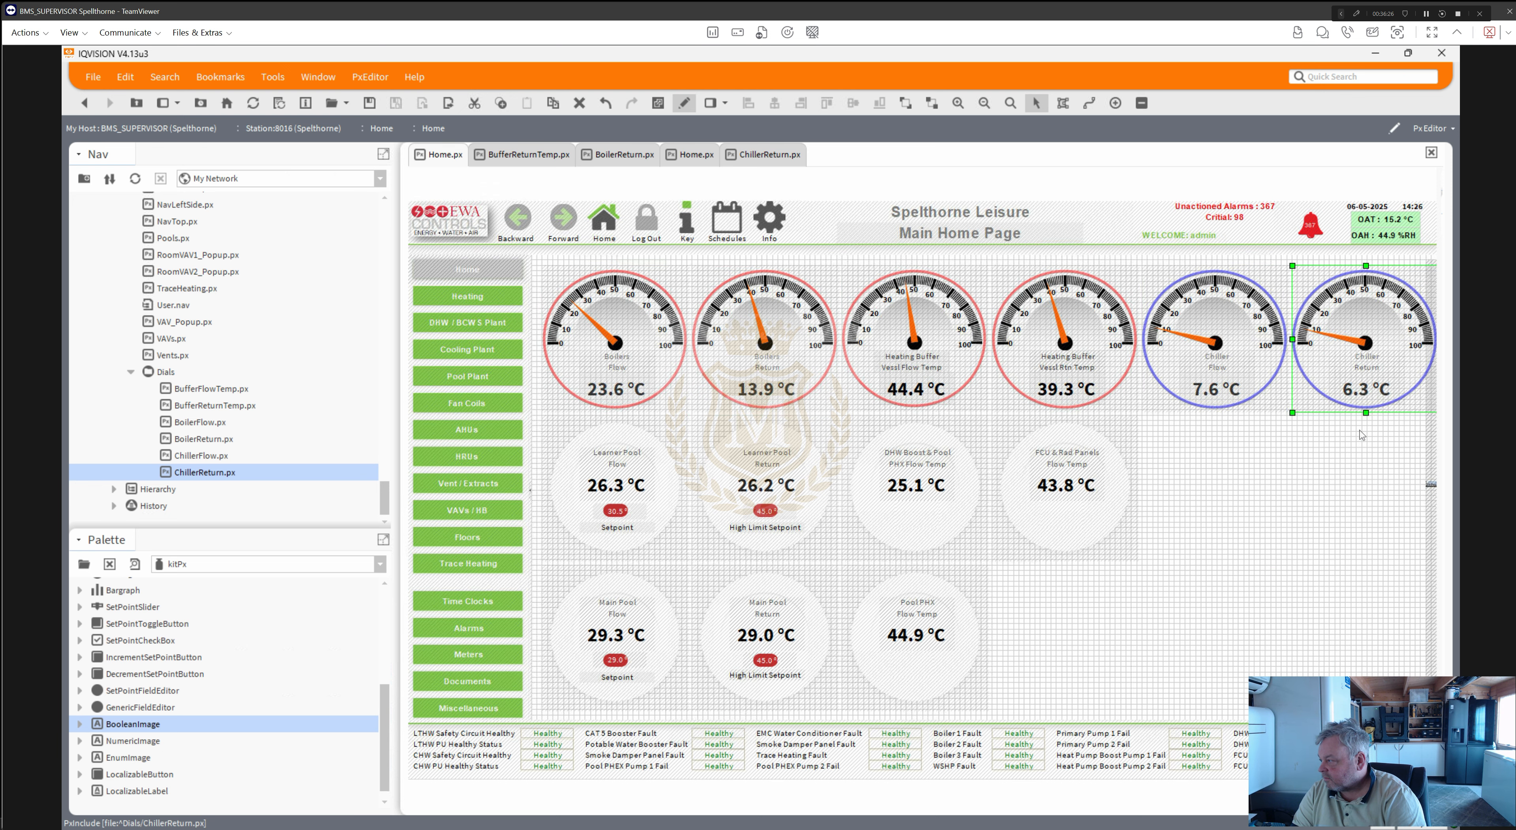
click(1349, 463)
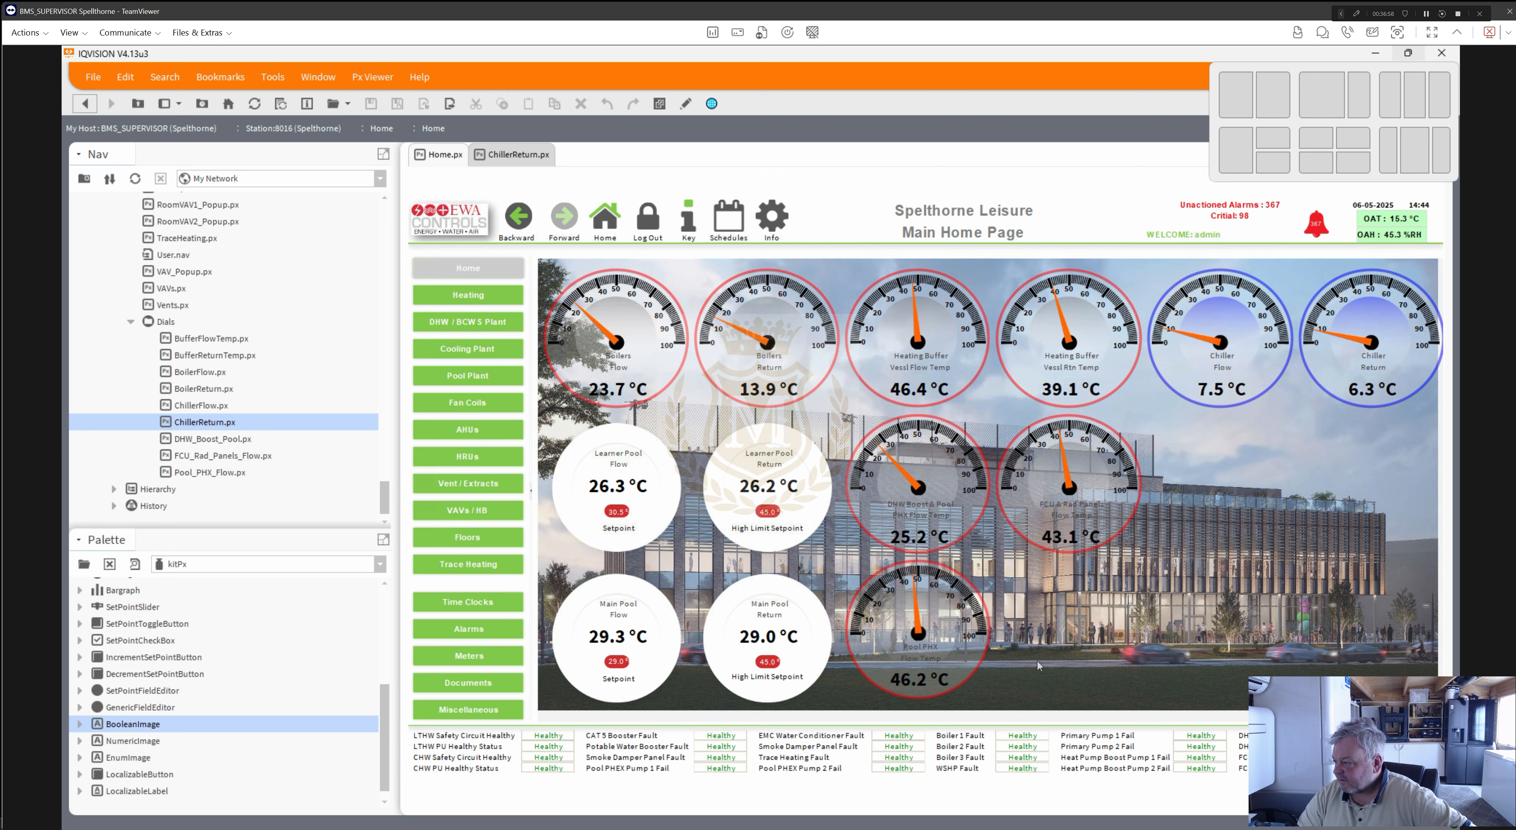
- Put the home page in edit mode and set the overlay label's background colour alpha to 50%
click(685, 105)
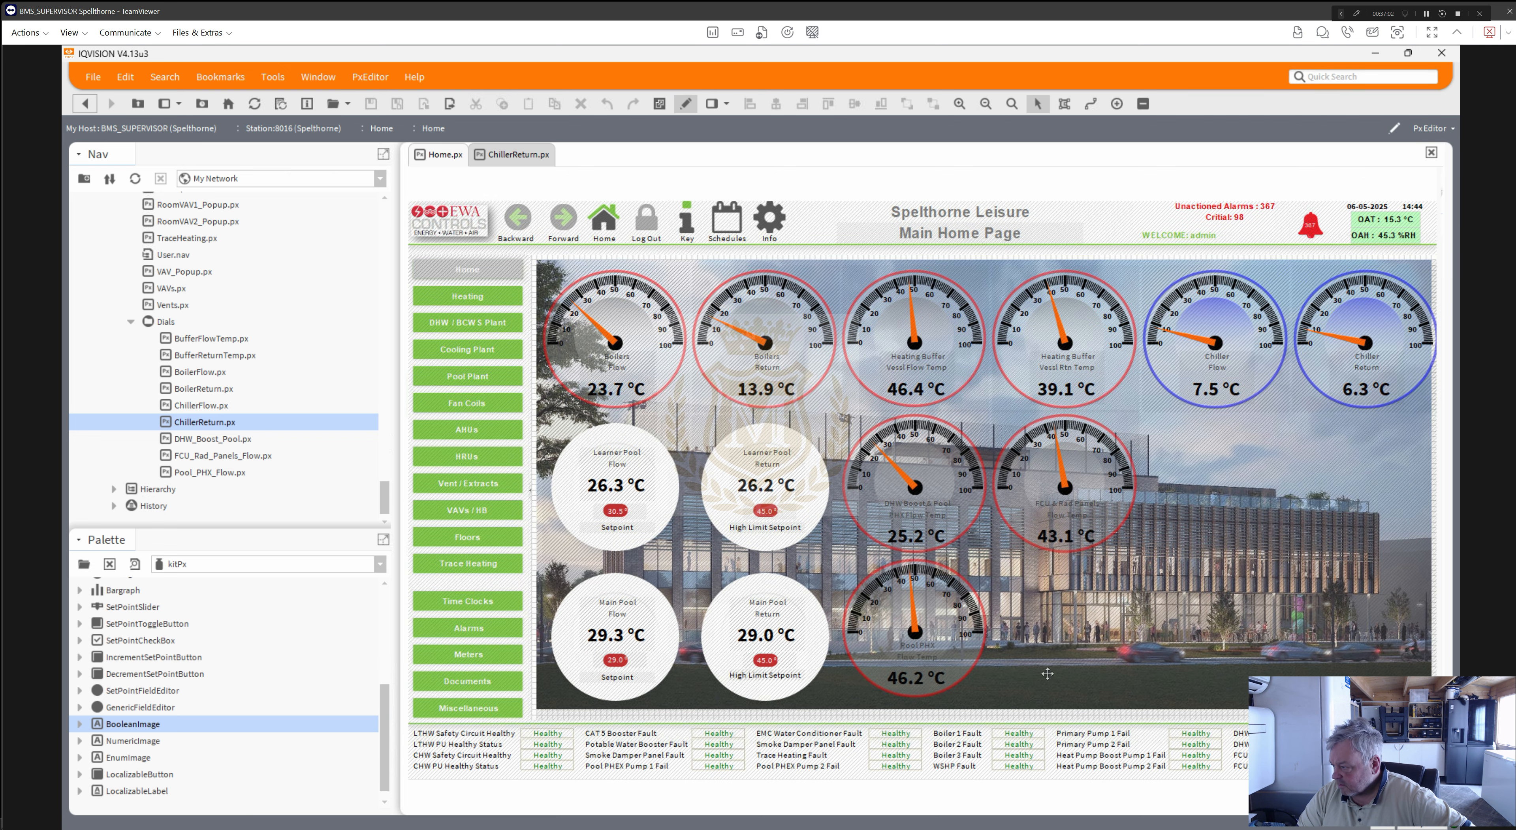
double_click(1047, 673)
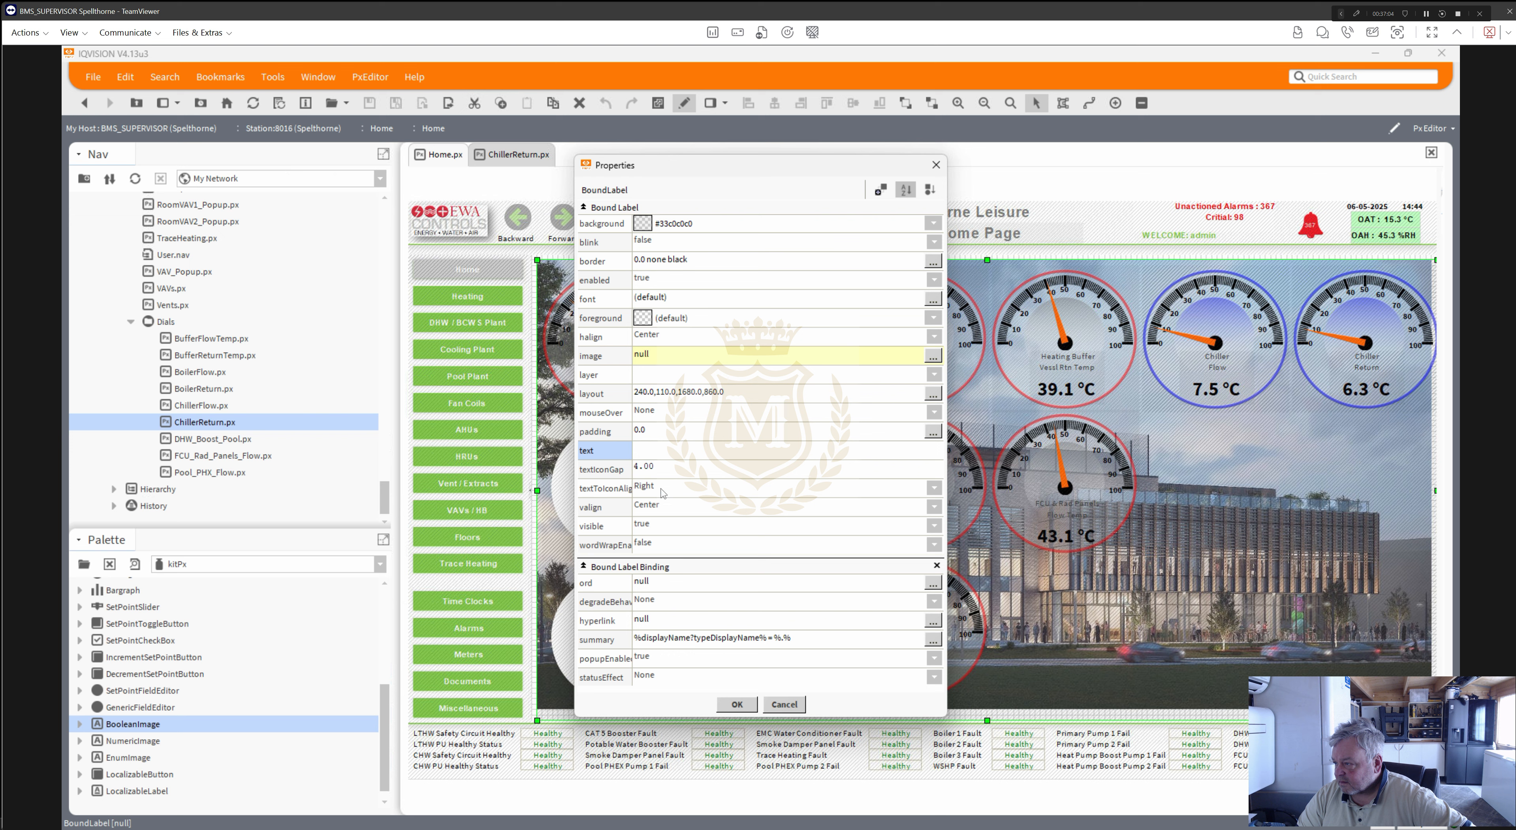
click(646, 225)
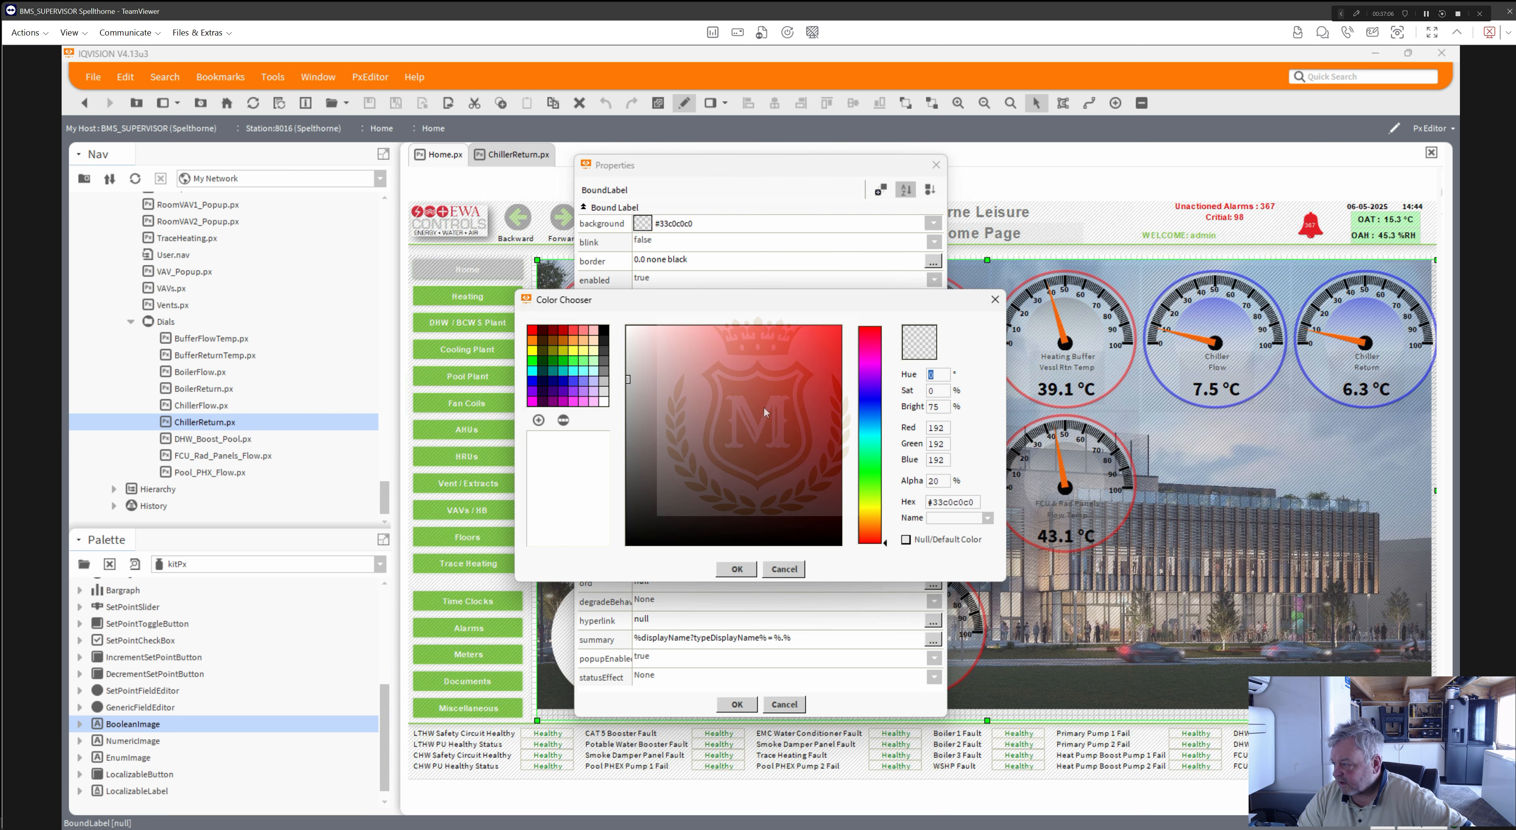
double_click(942, 482)
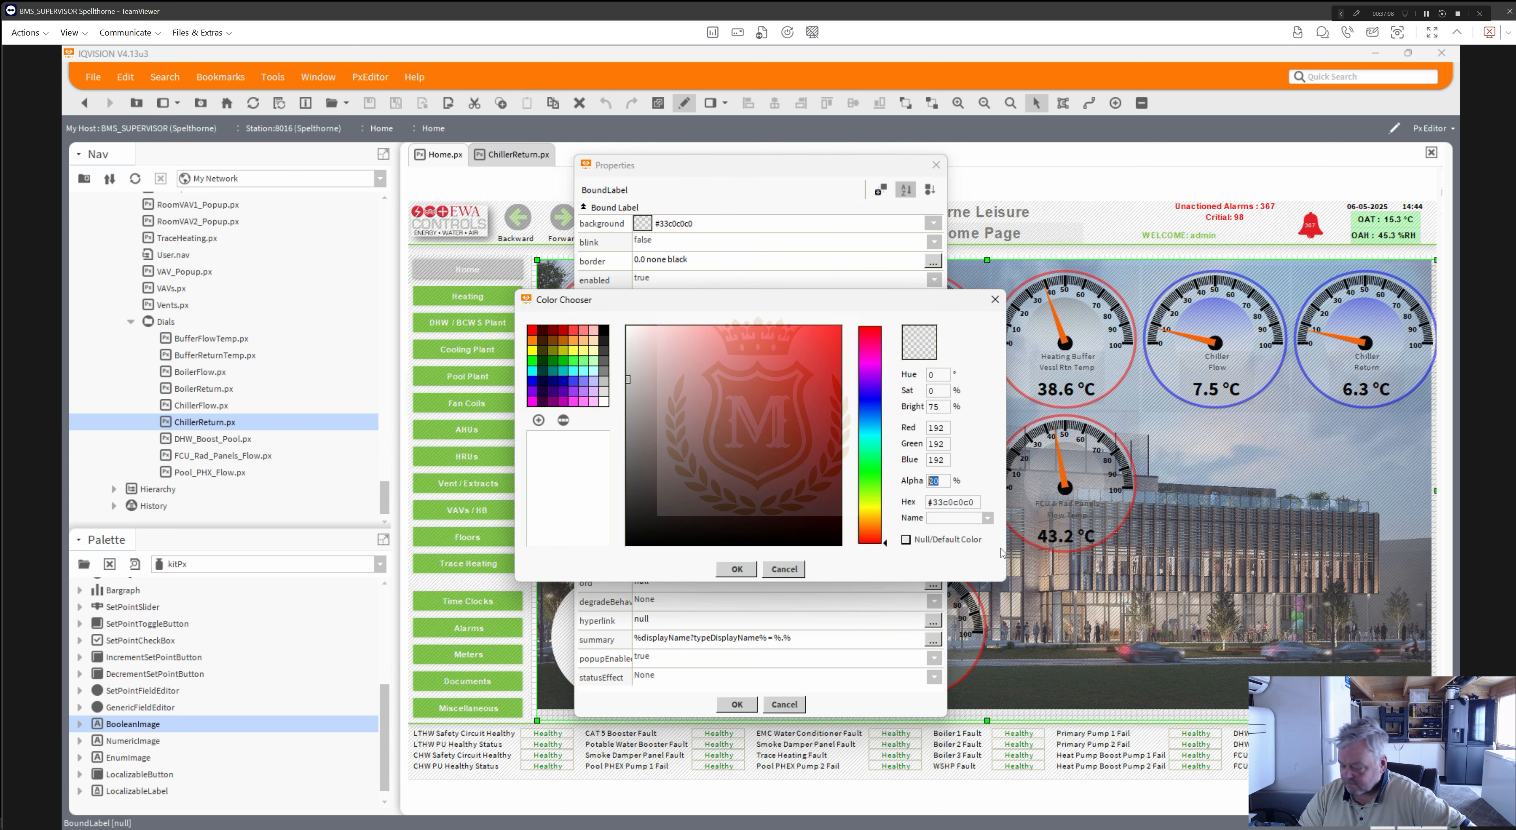
text(50)
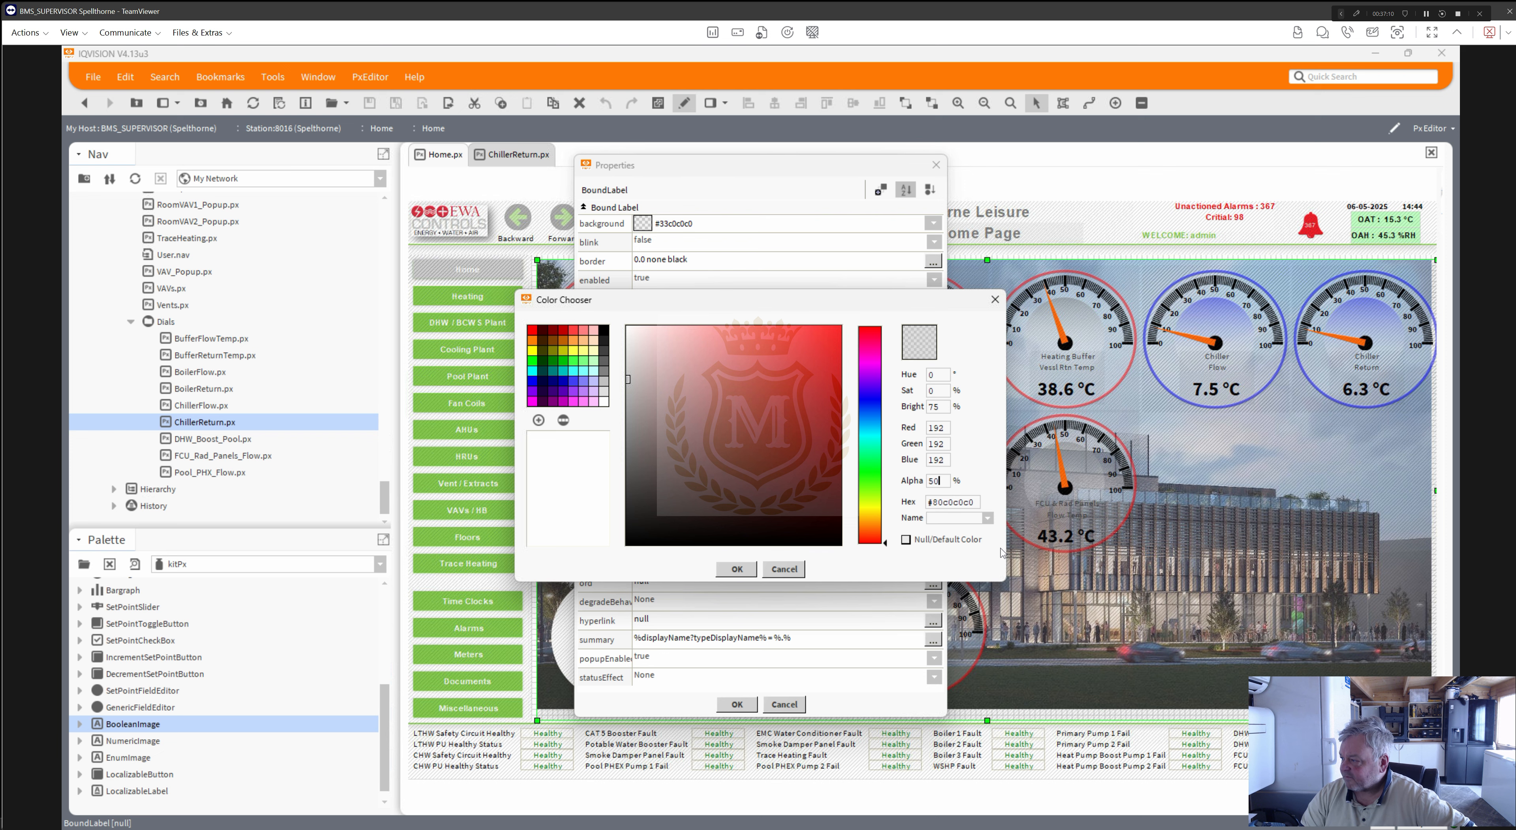
click(737, 569)
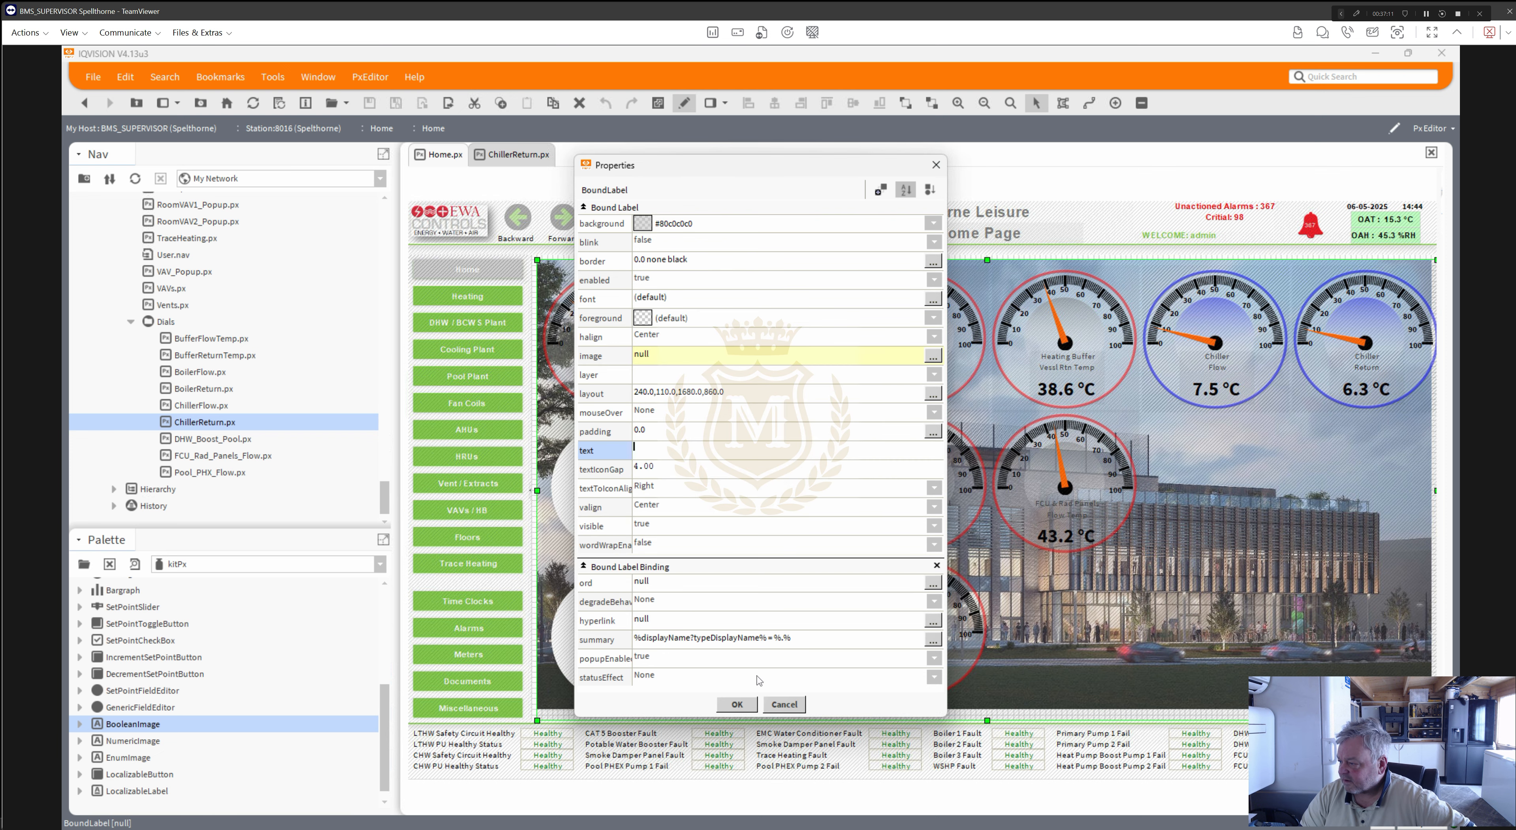
click(737, 704)
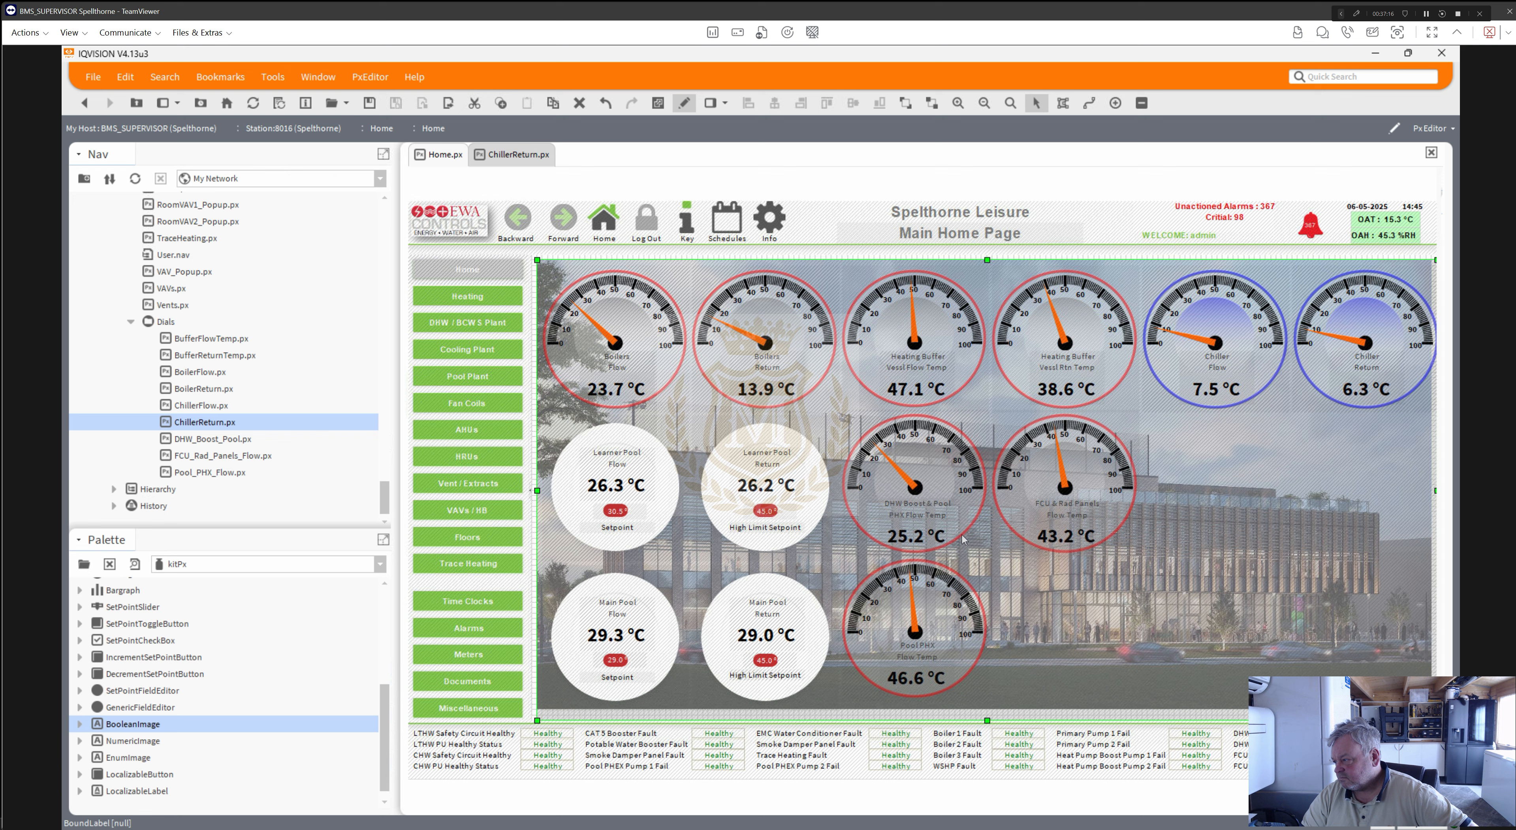
- Raise the translucent overlay label's background colour alpha to 70%
double_click(1059, 680)
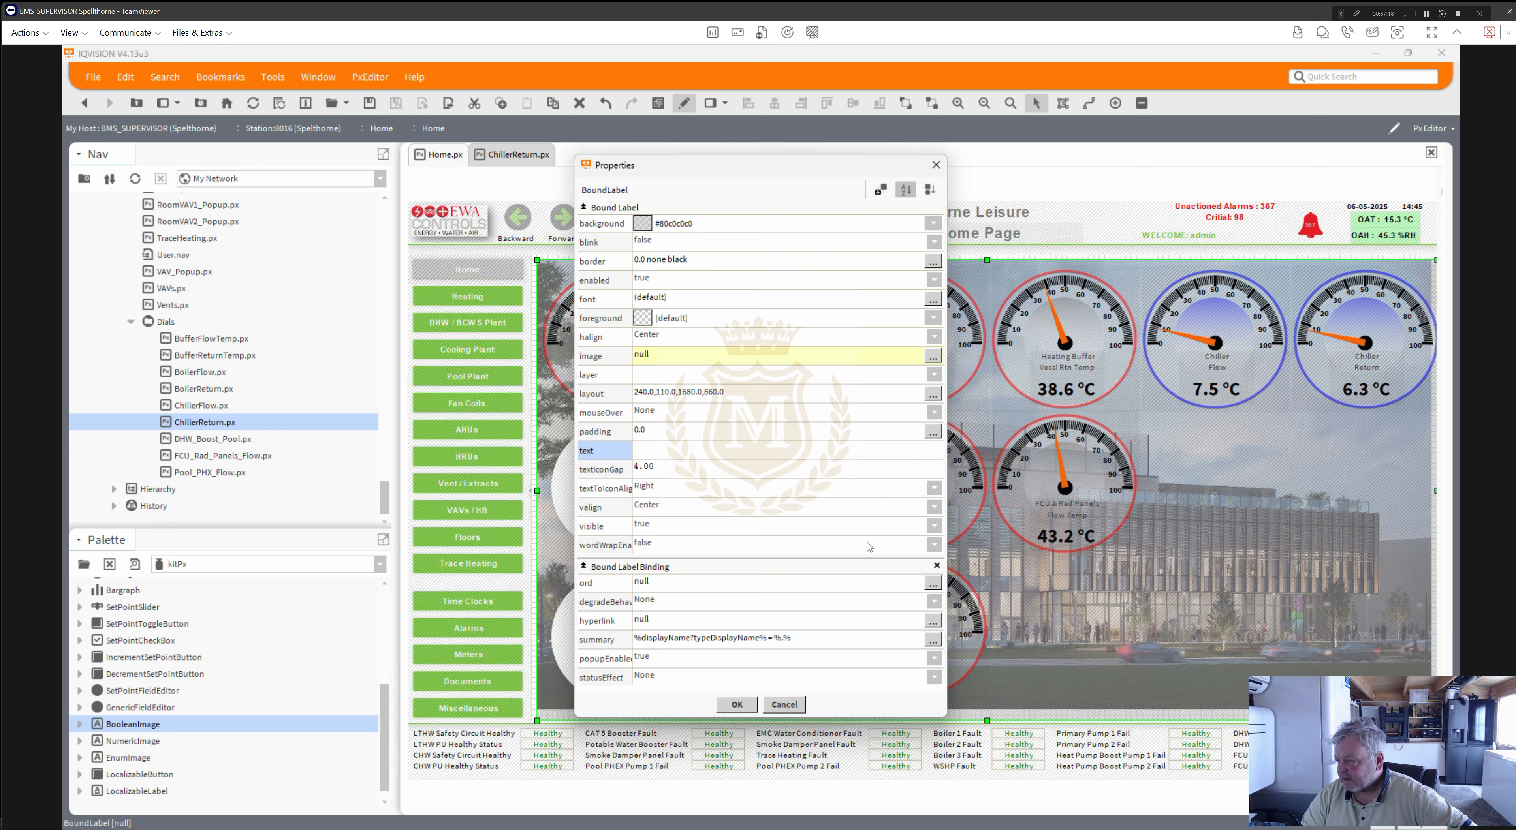
click(644, 225)
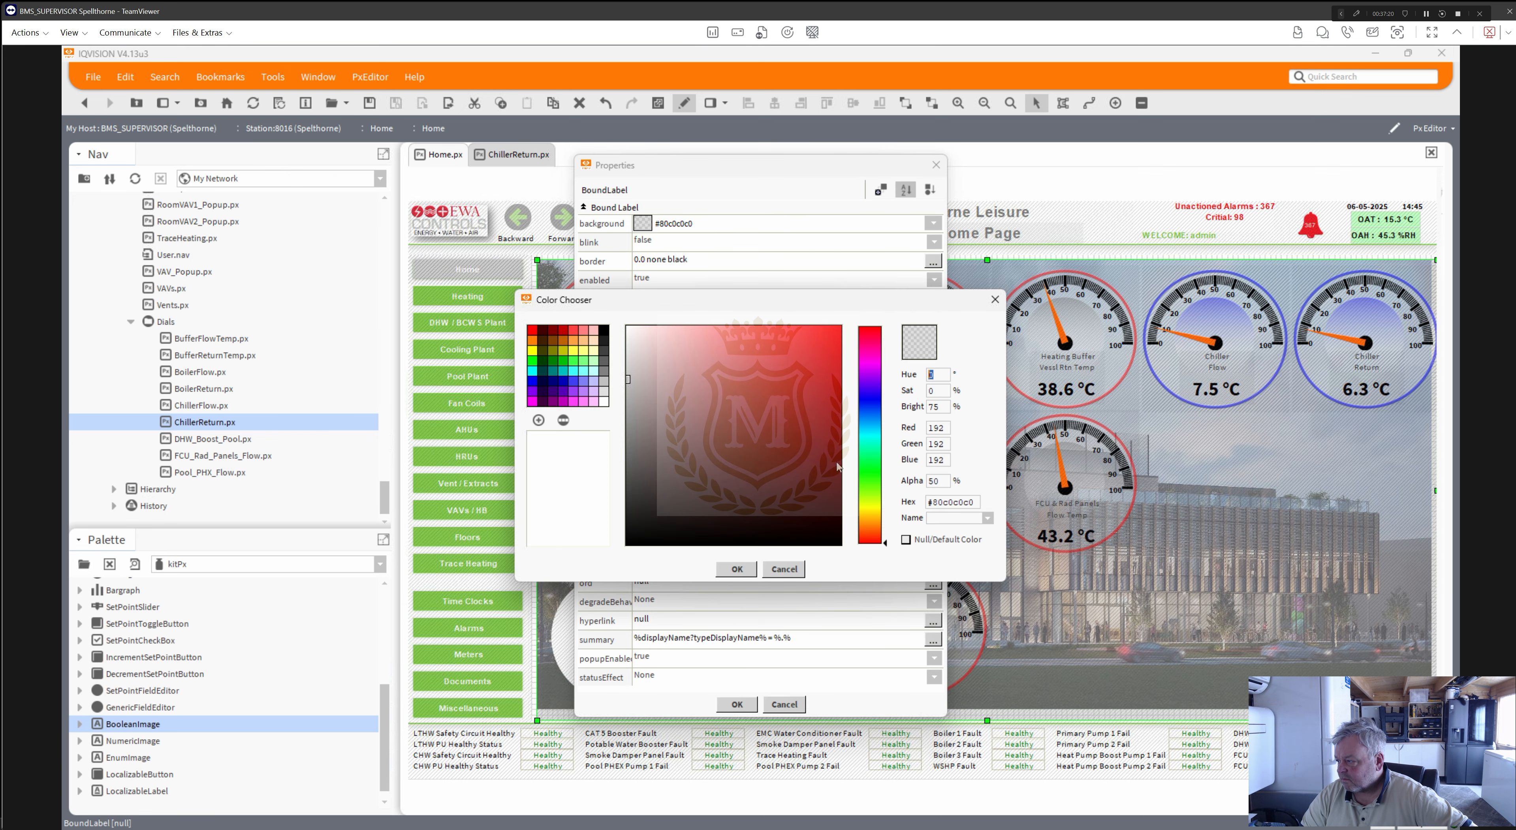
double_click(936, 481)
text(70)
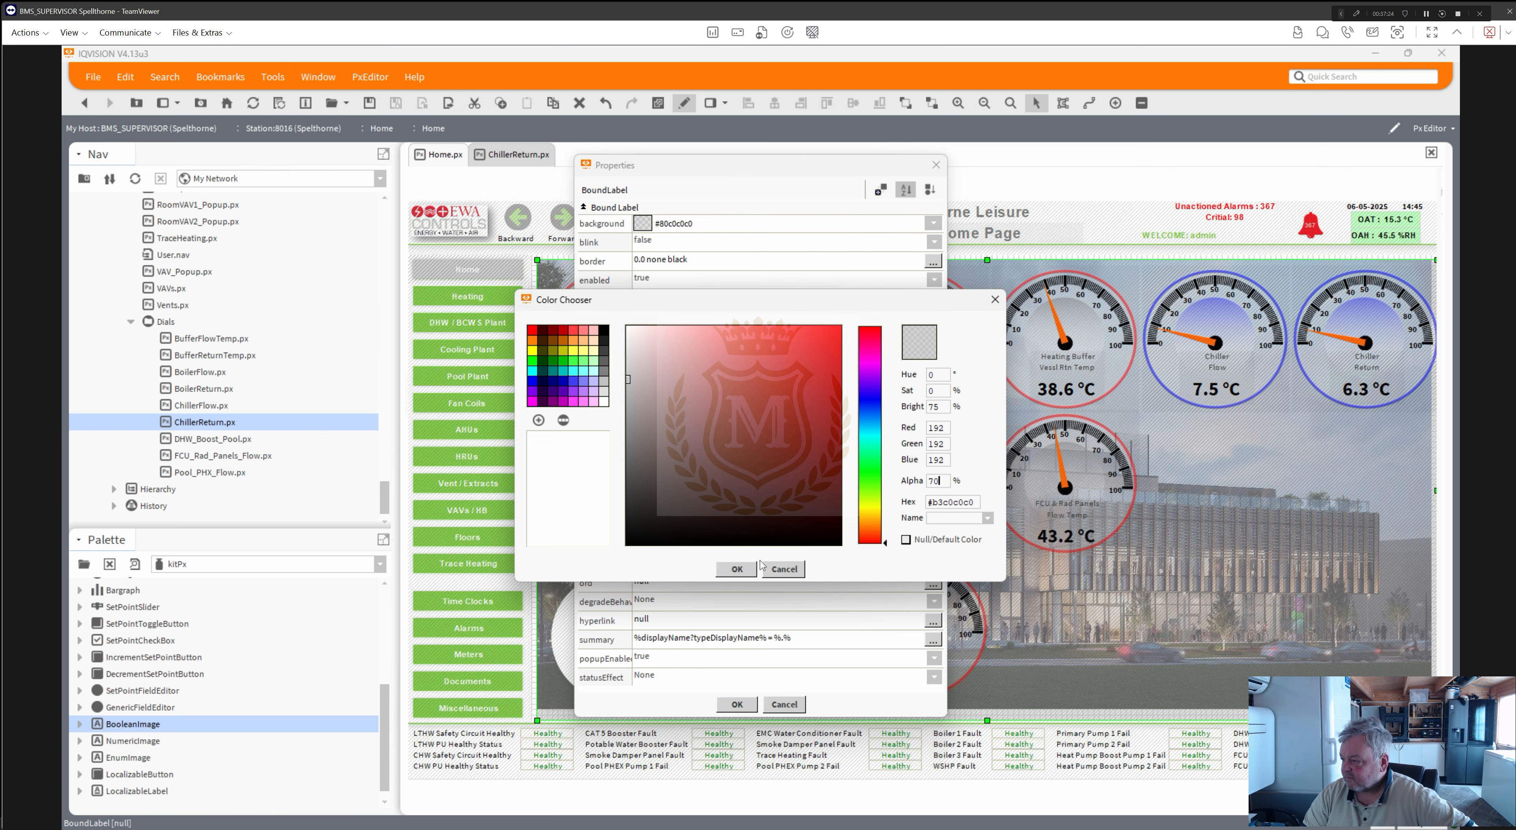
click(738, 570)
click(740, 705)
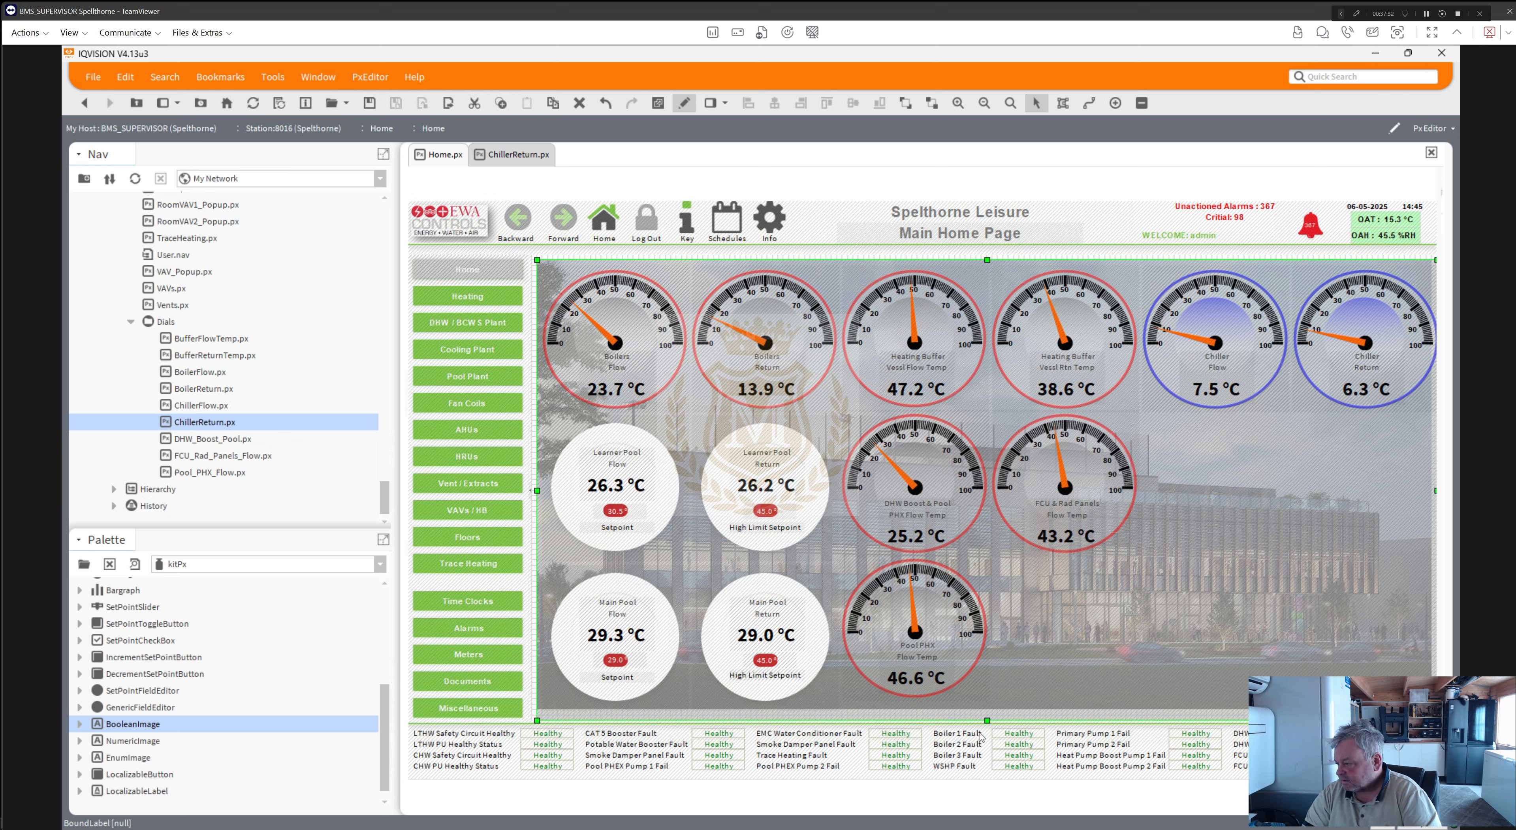
- Pull in the overlay label's bottom and right edges, and extend the building picture slightly past the page's right edge
drag(986, 713, 987, 710)
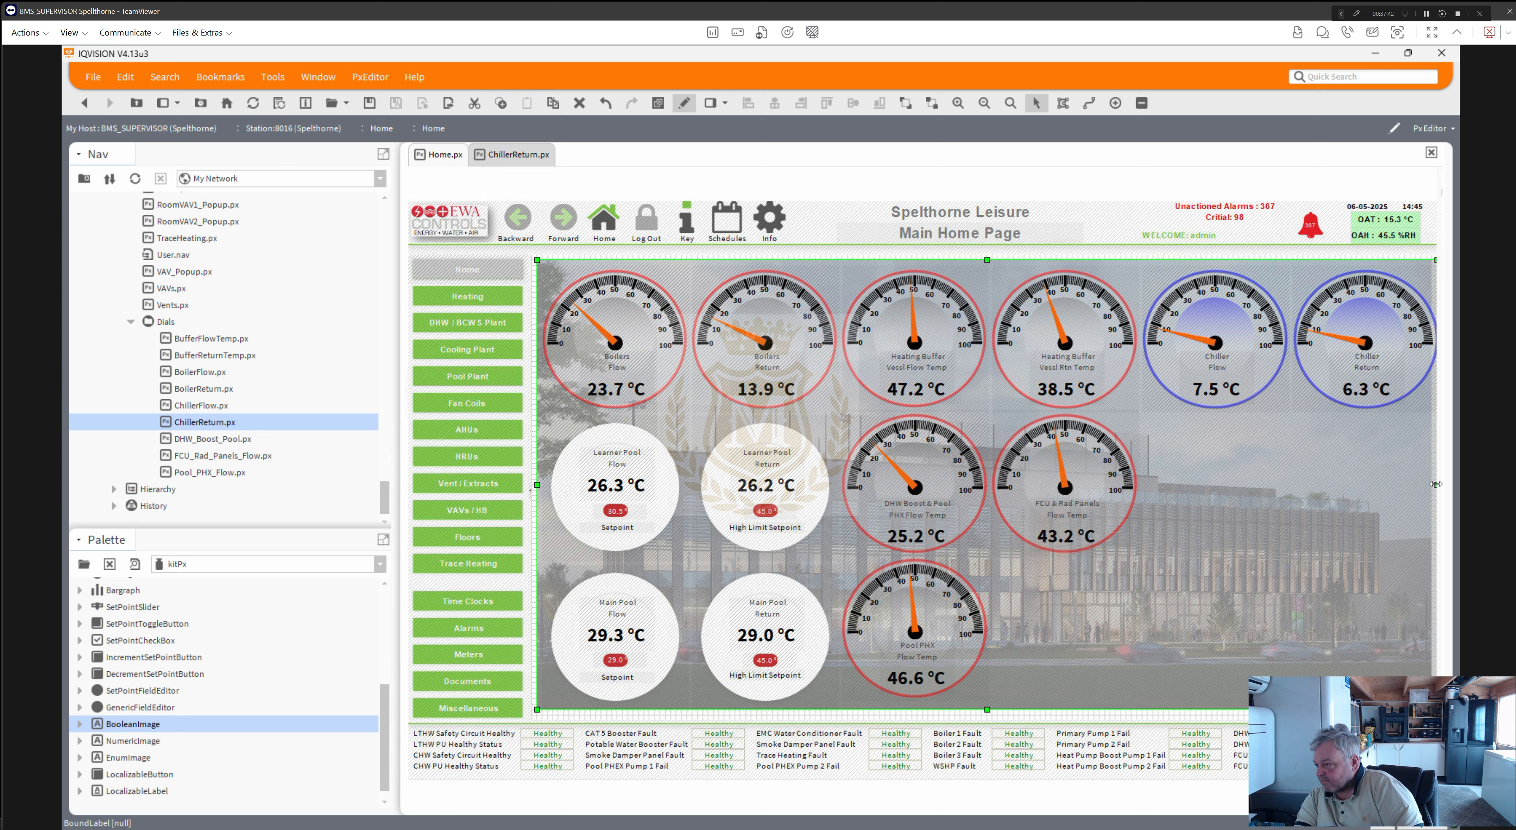
drag(1436, 484, 1378, 484)
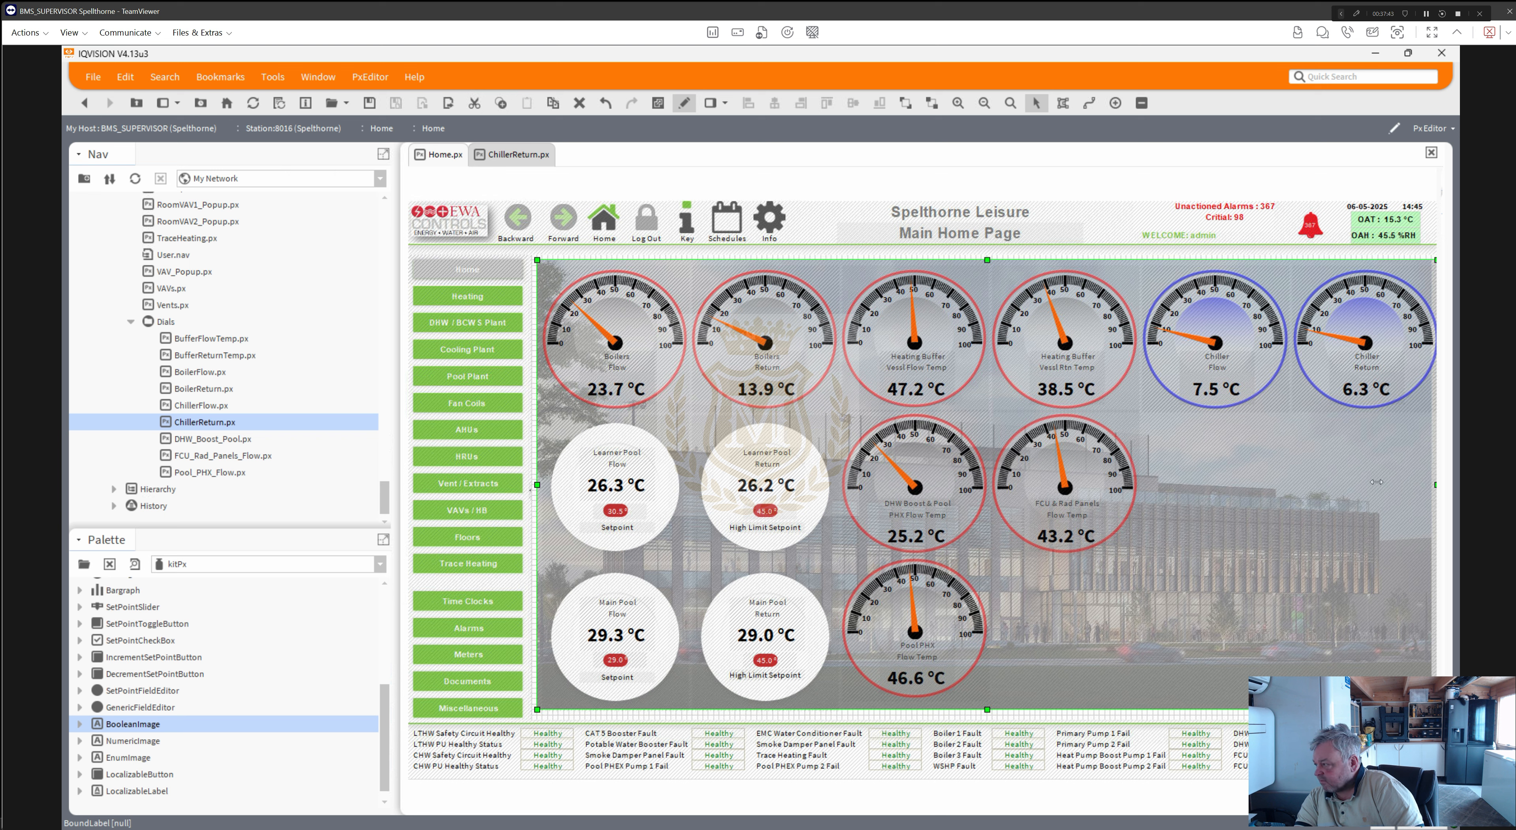
click(1425, 492)
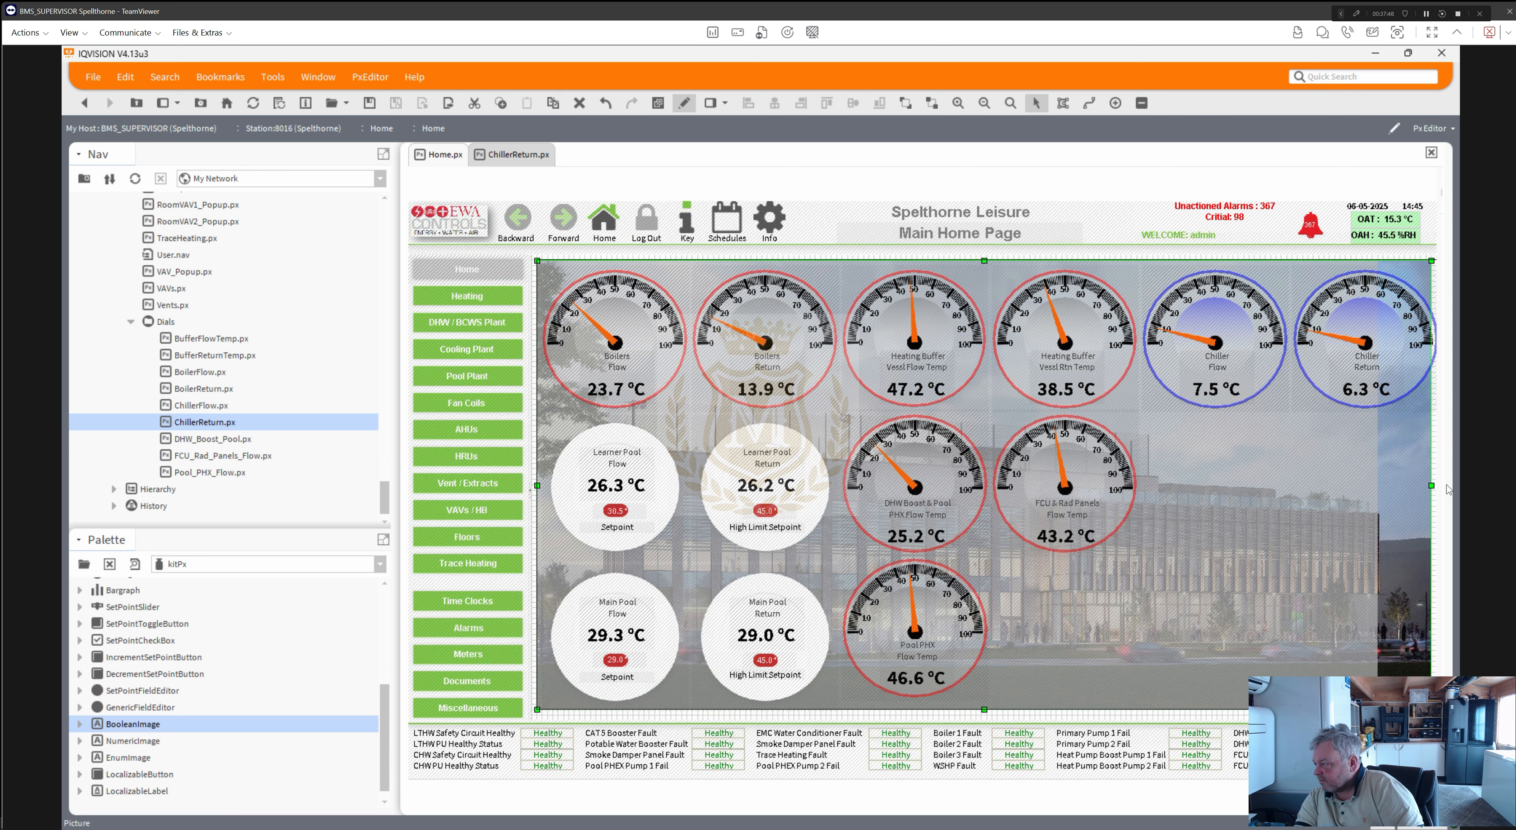
drag(1432, 486, 1446, 485)
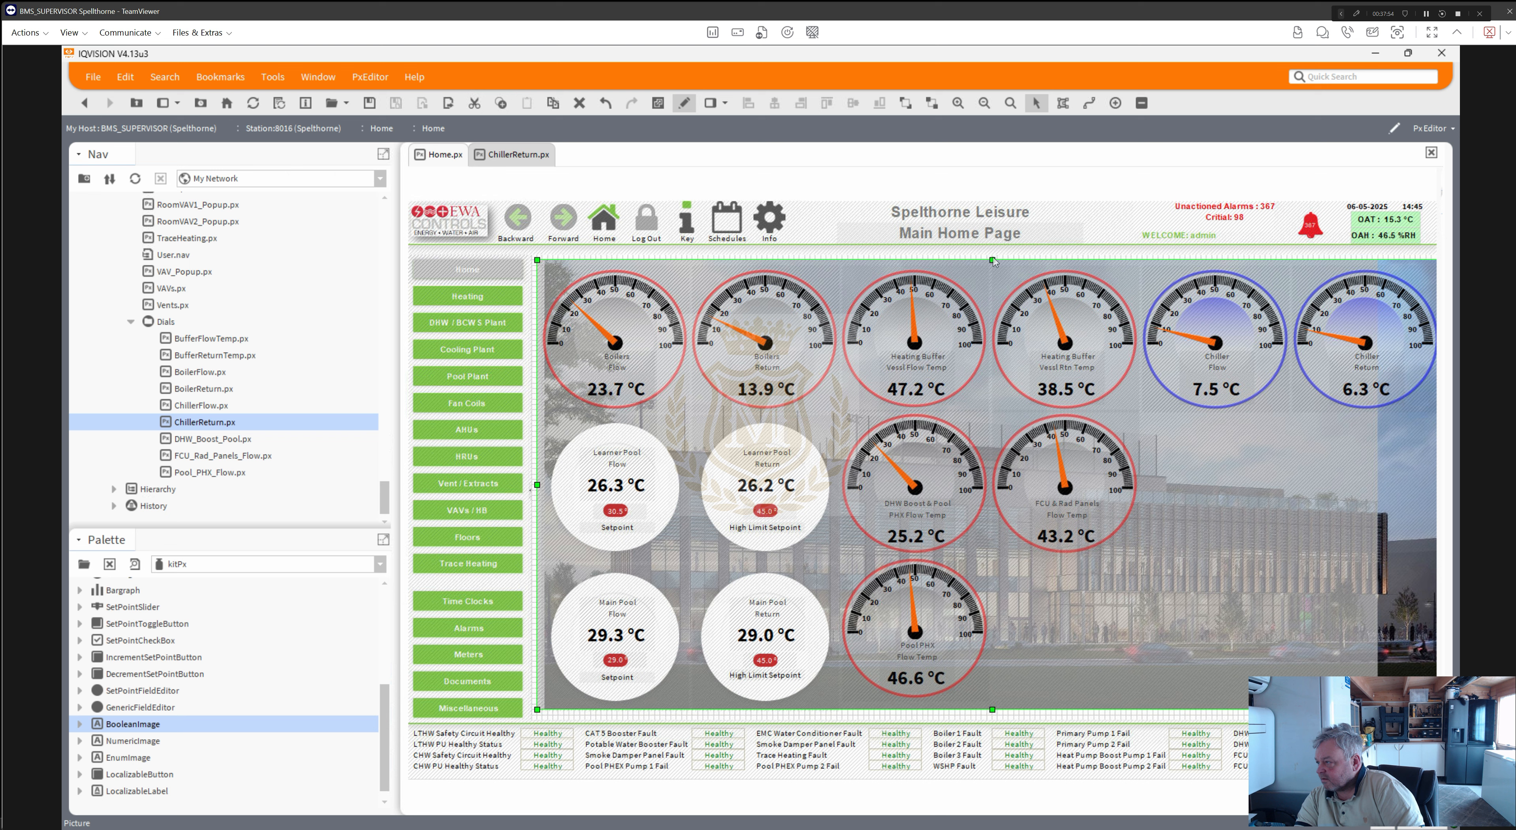
- Shrink the building picture and overlay down to their lower edge, and nudge all dials and pool circles together slightly left and up
drag(1009, 392, 1083, 703)
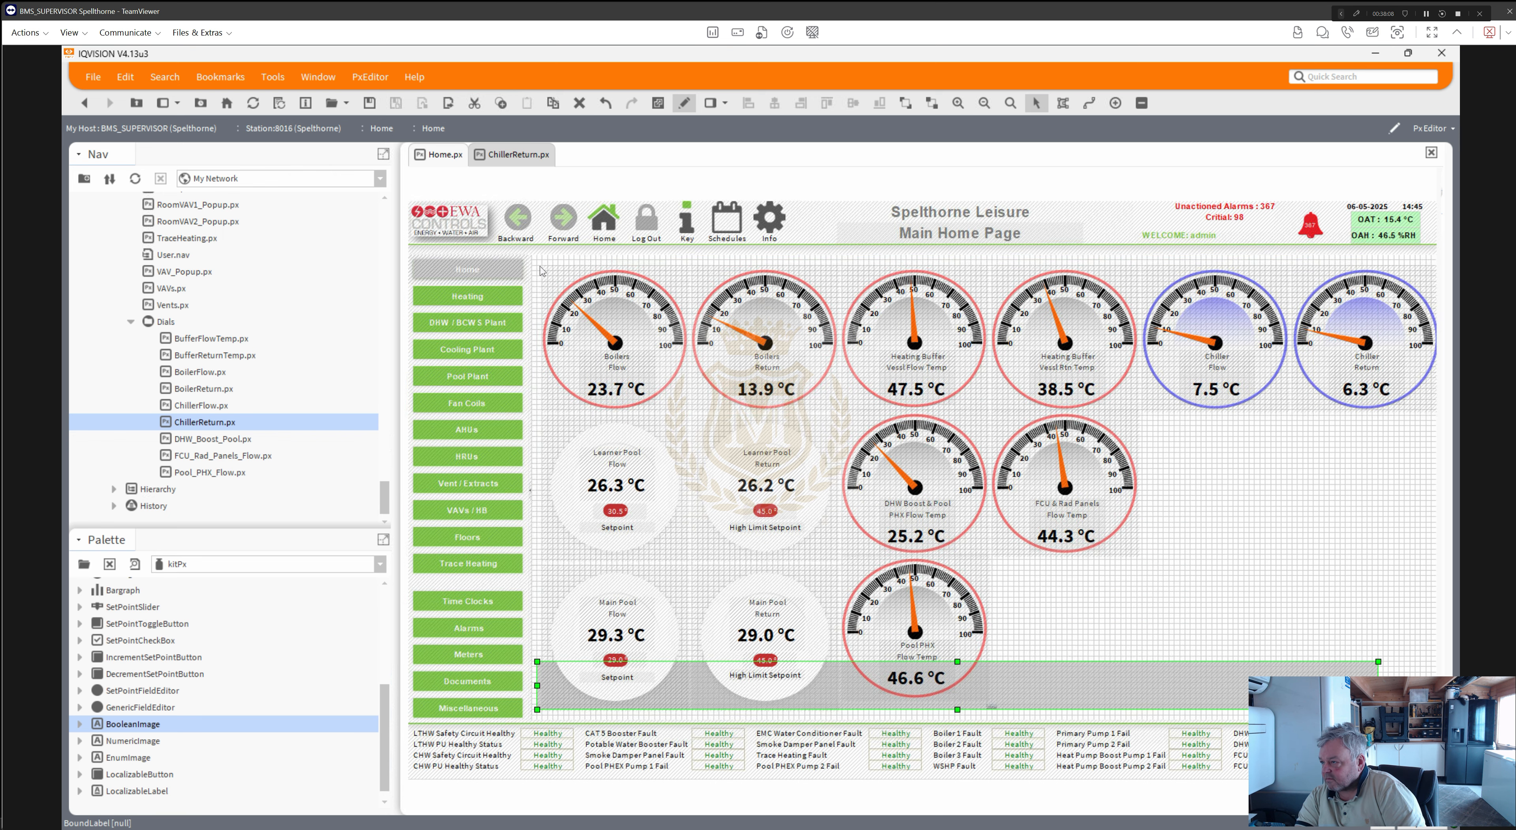
drag(537, 260, 1435, 721)
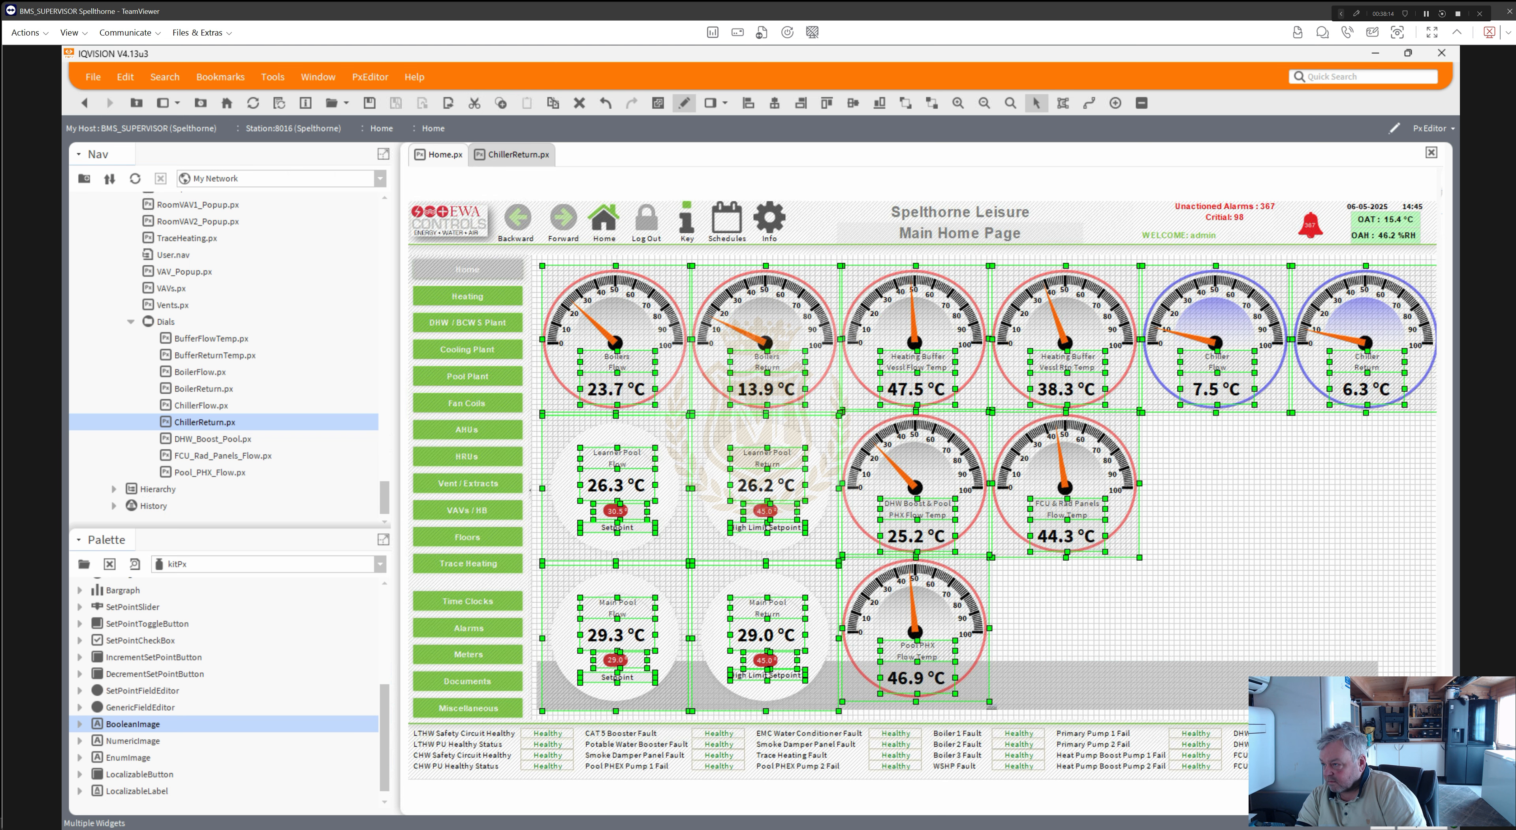
key(Left)
key(Left)
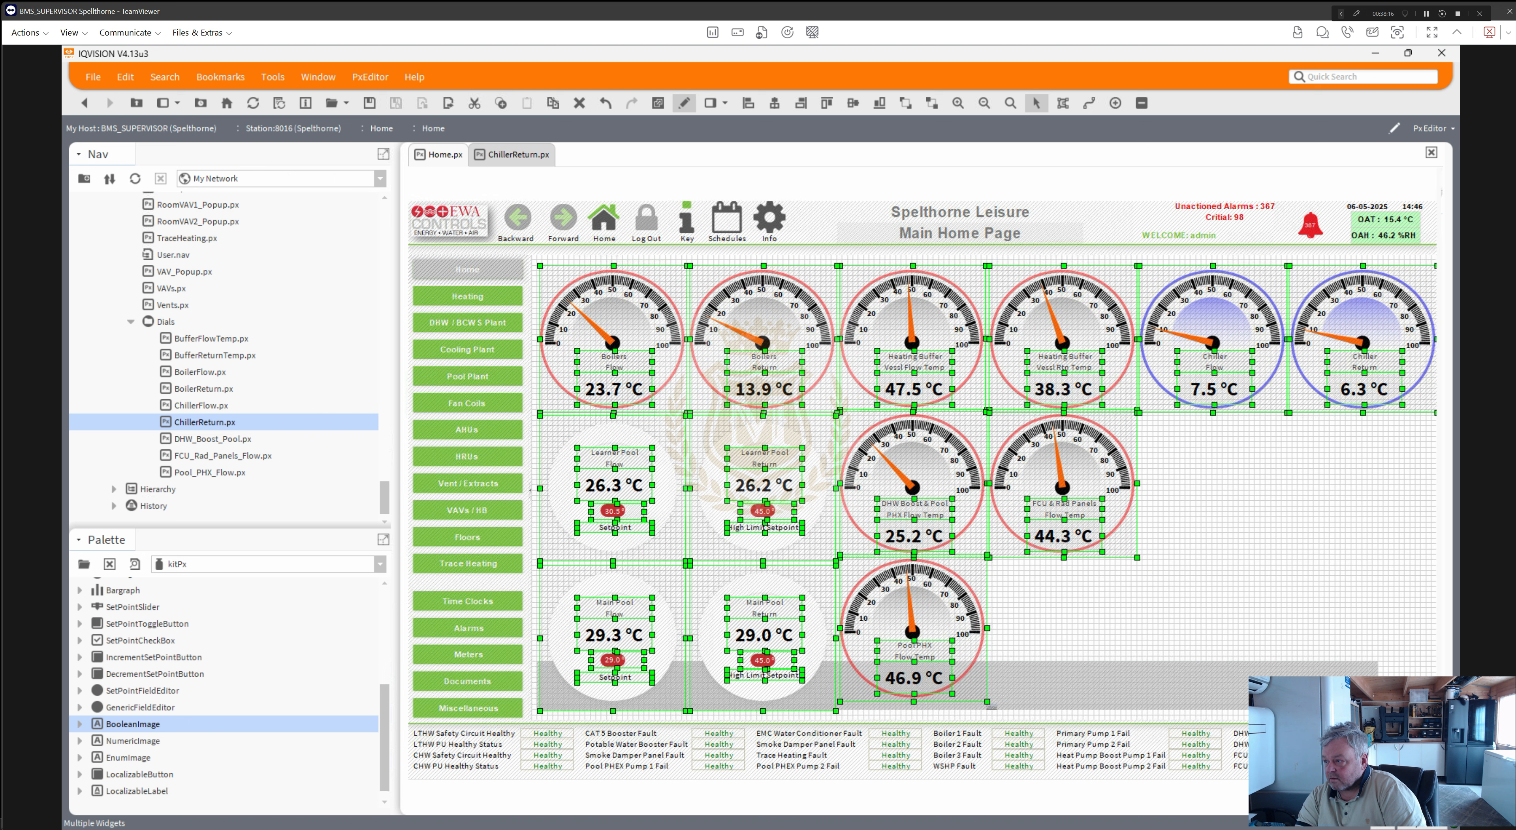
key(Up)
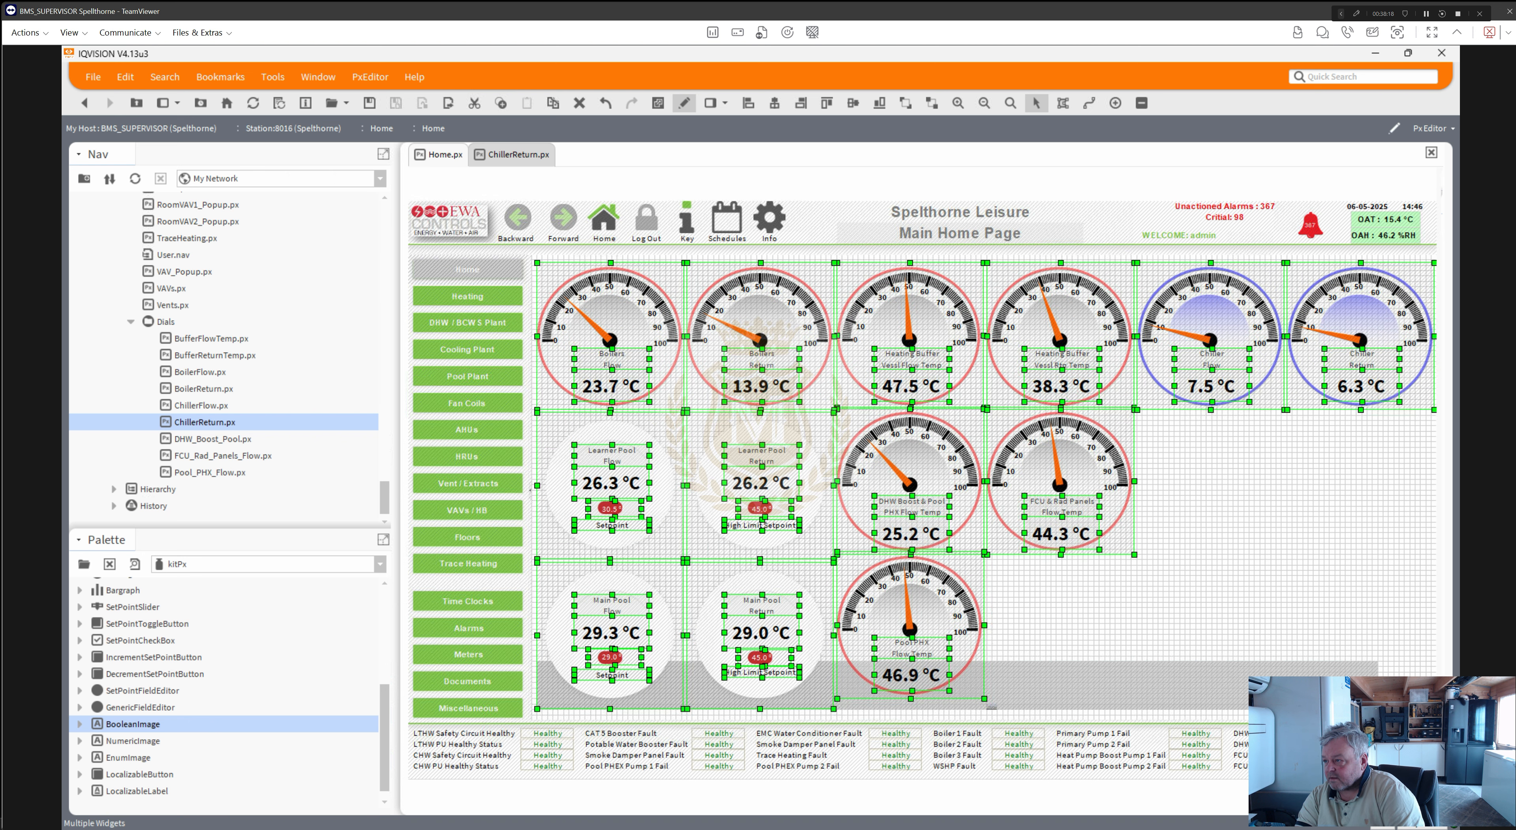
key(Up)
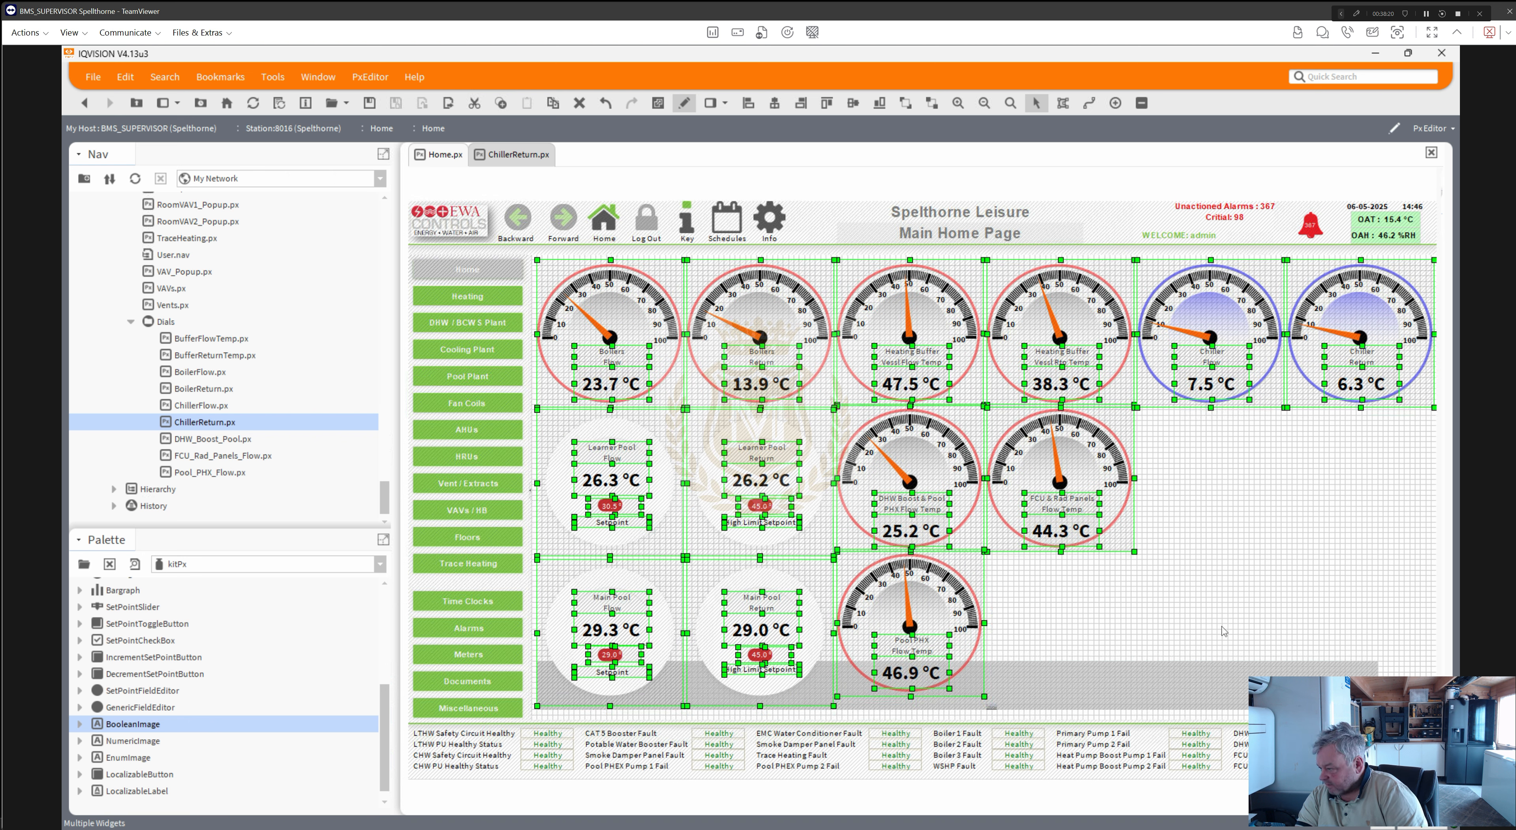
- Stretch the grey translucent label upward and sideways so it covers the whole dial area of the home page
click(1196, 668)
click(1191, 669)
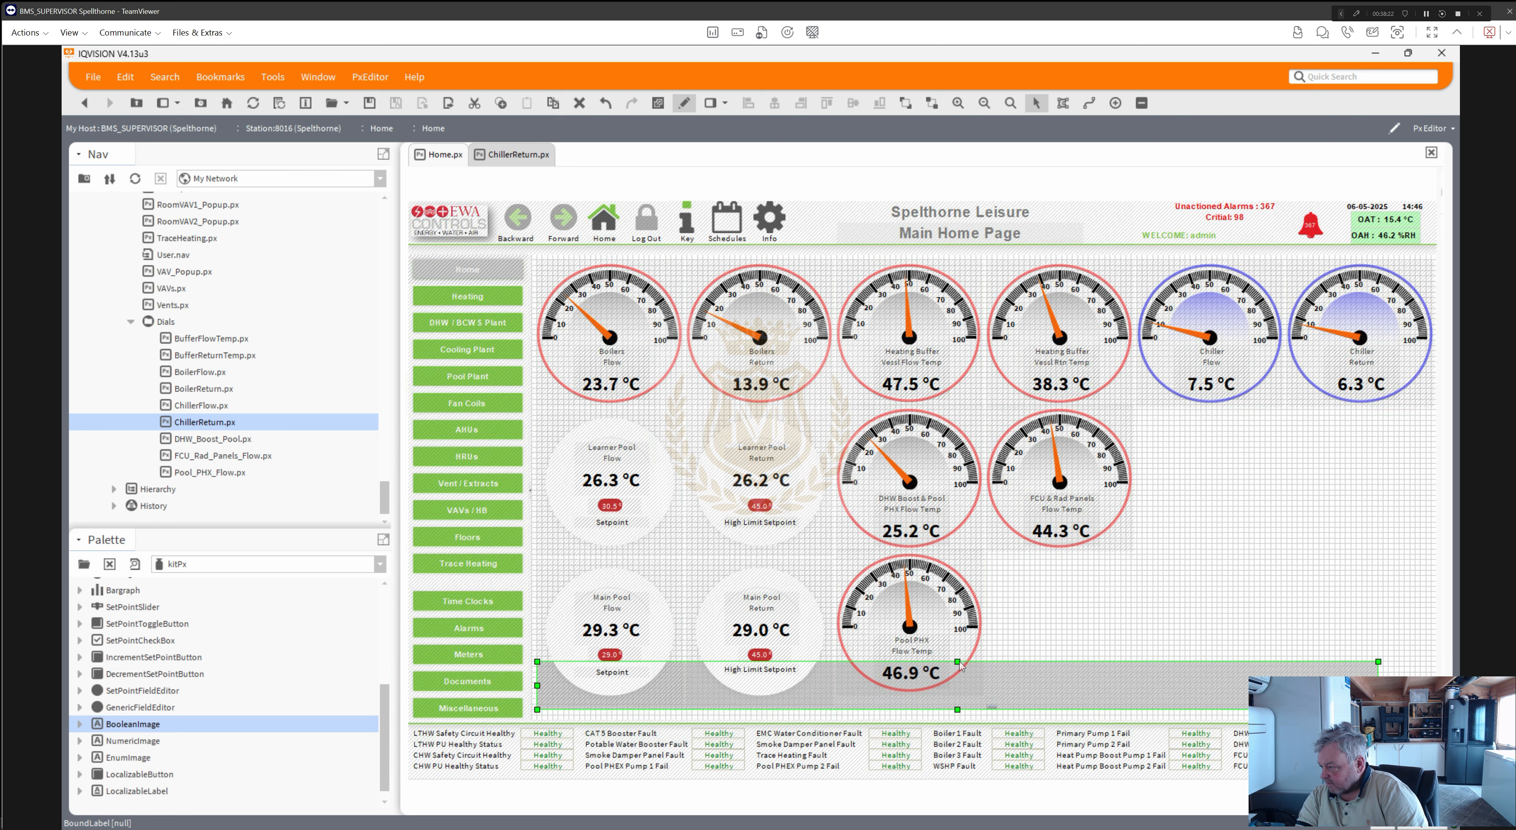
drag(958, 661, 936, 262)
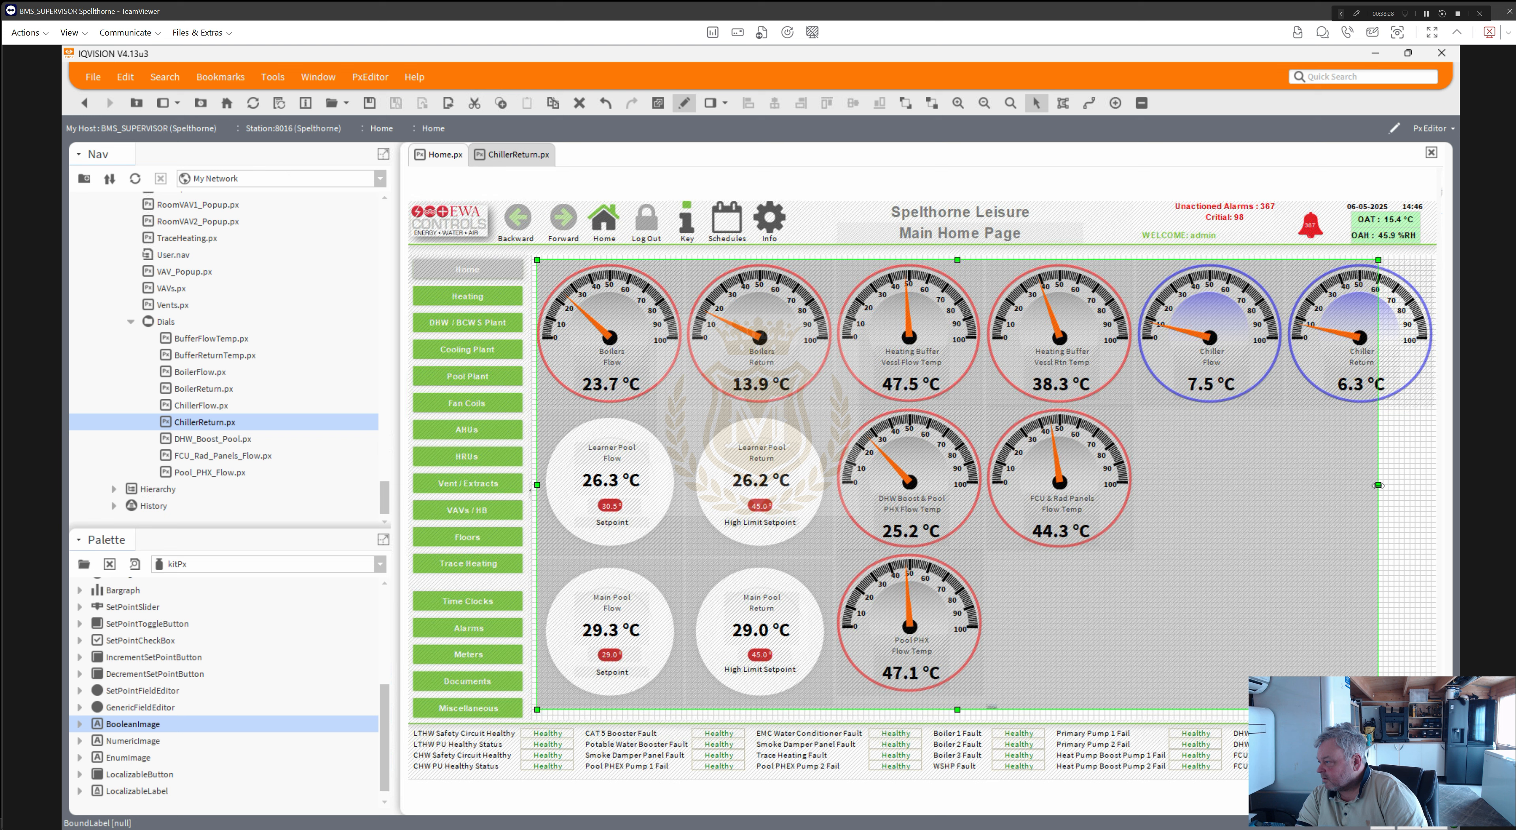
drag(1410, 488, 1436, 490)
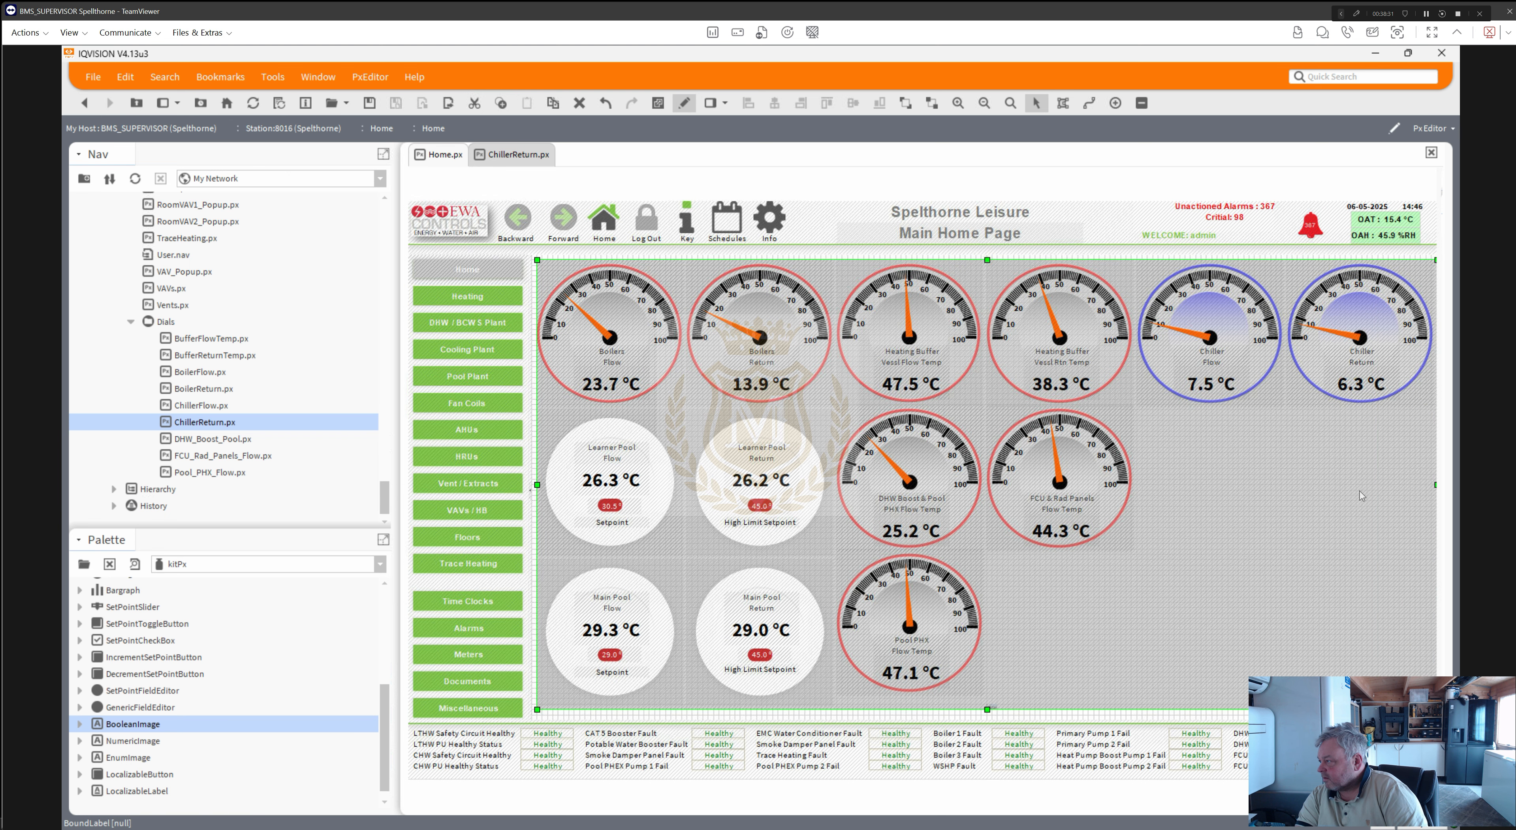
right_click(1281, 504)
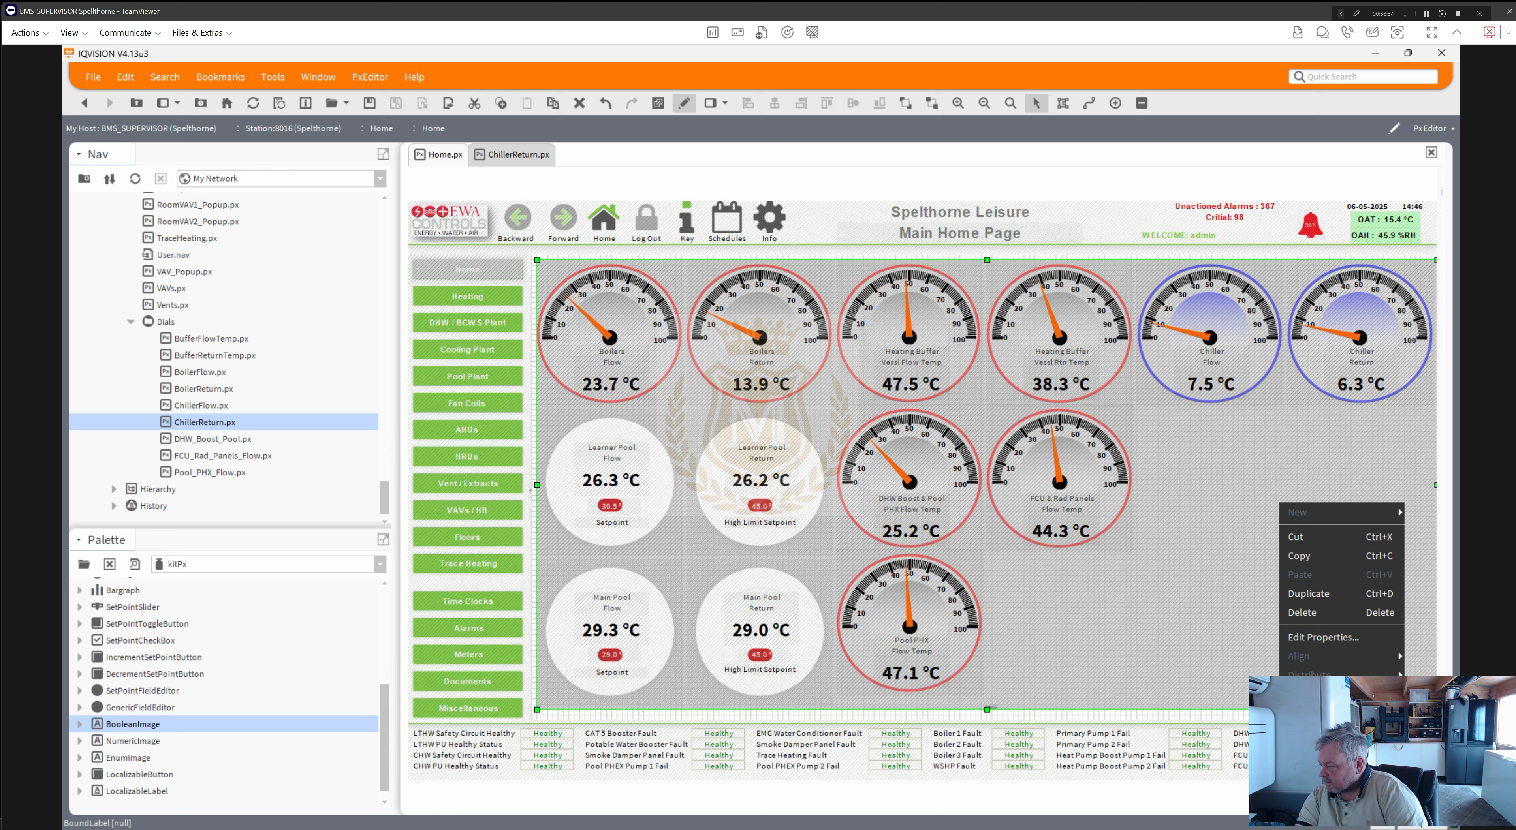
click(1323, 638)
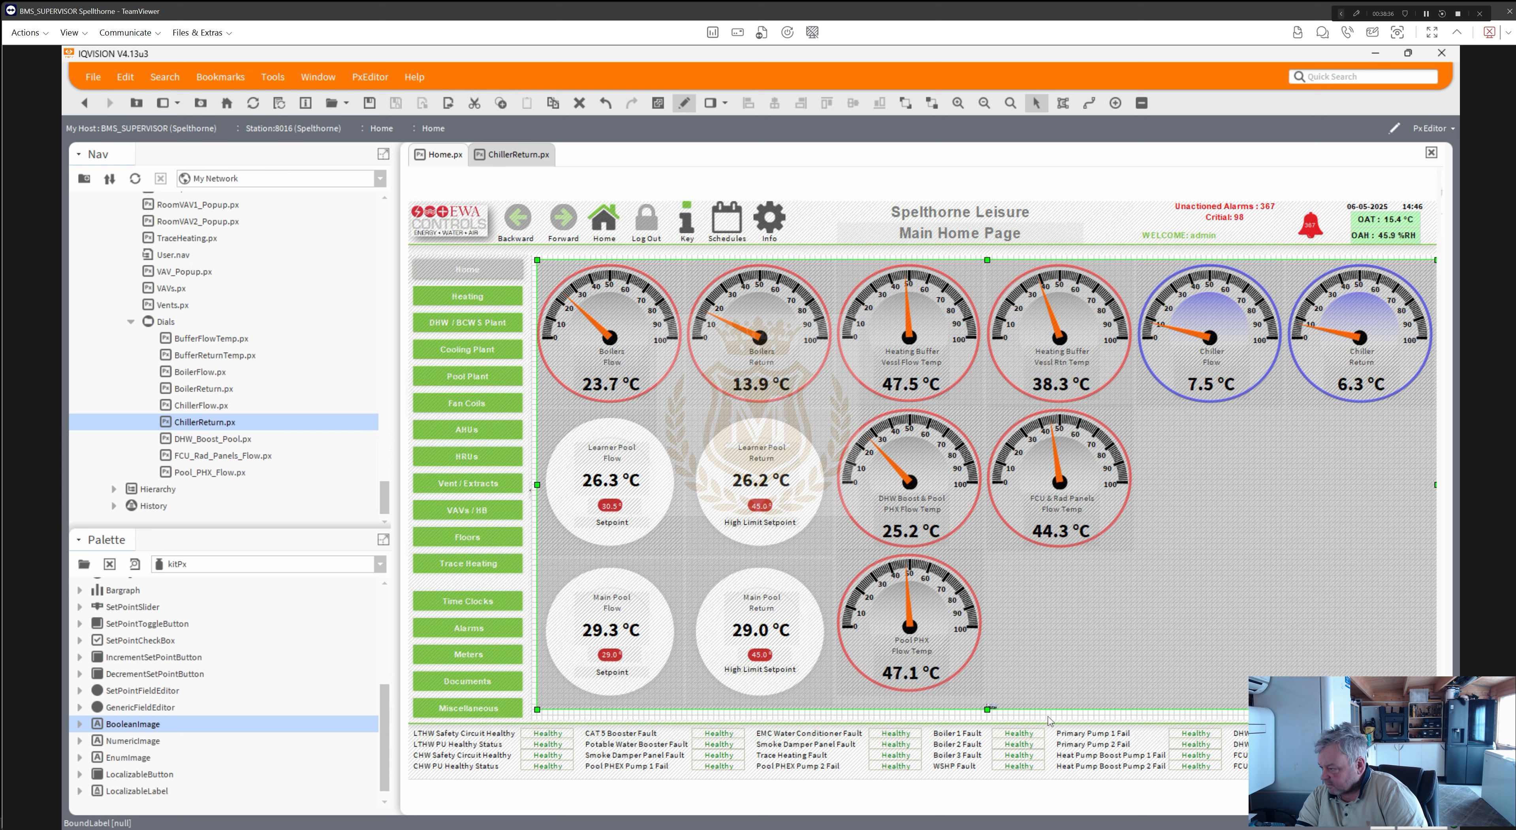
- Stretch the collapsed building picture over the full dial area and nudge it sideways to line up with the area's edges
click(995, 710)
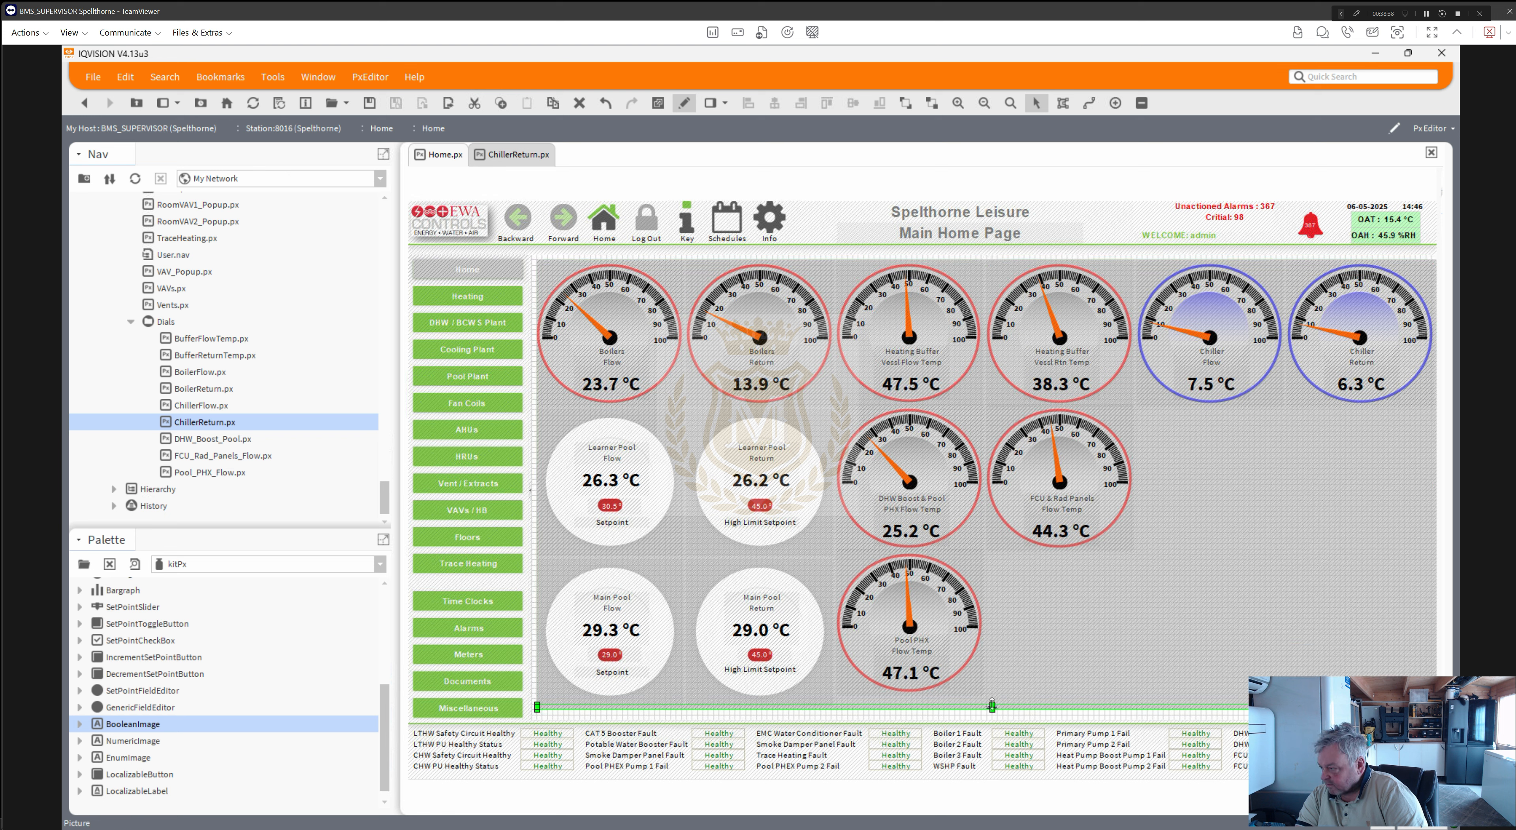
drag(992, 706, 987, 265)
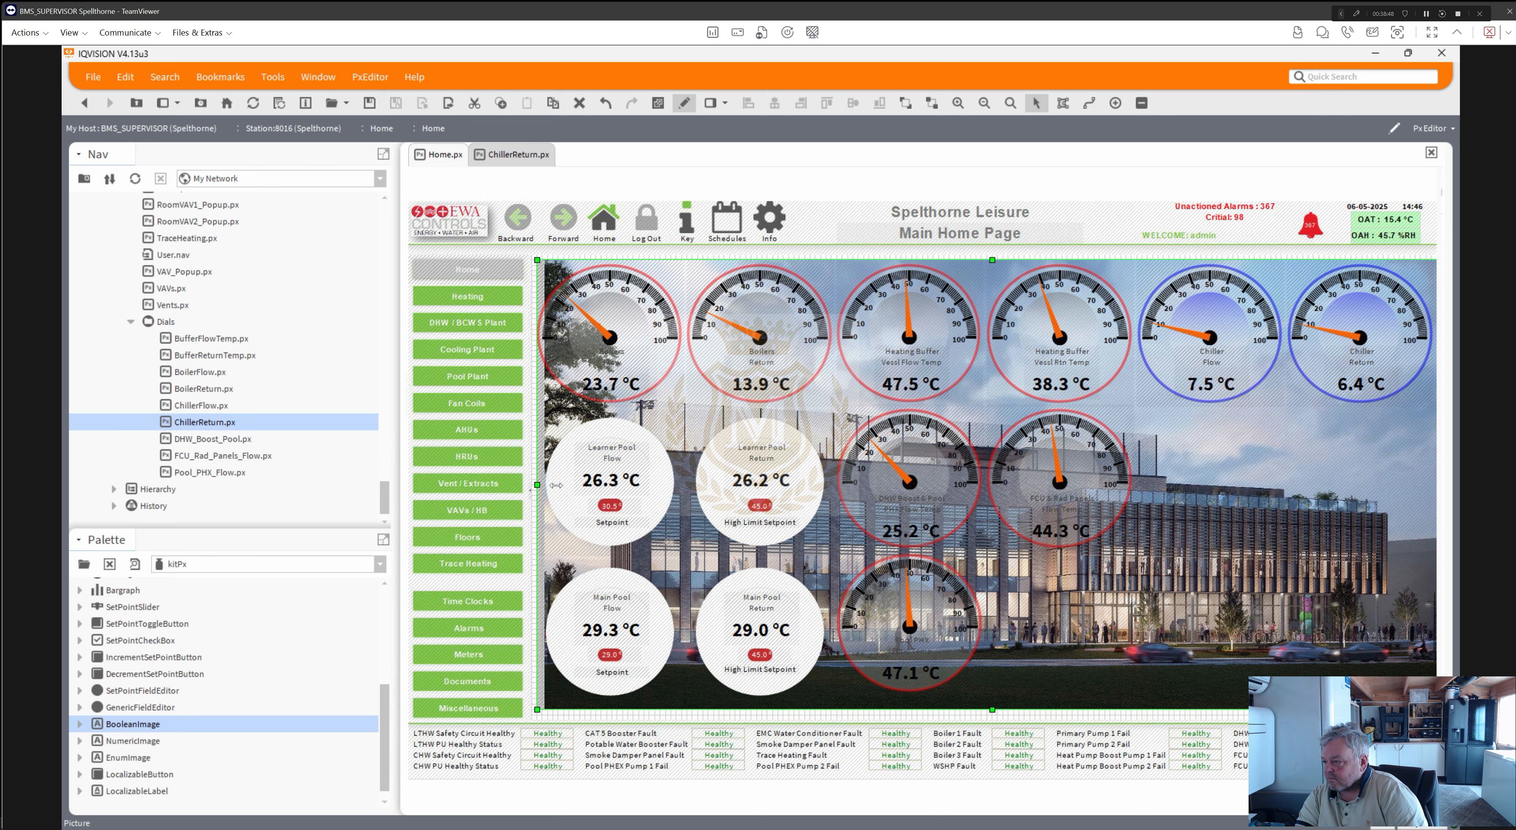
drag(556, 485, 532, 485)
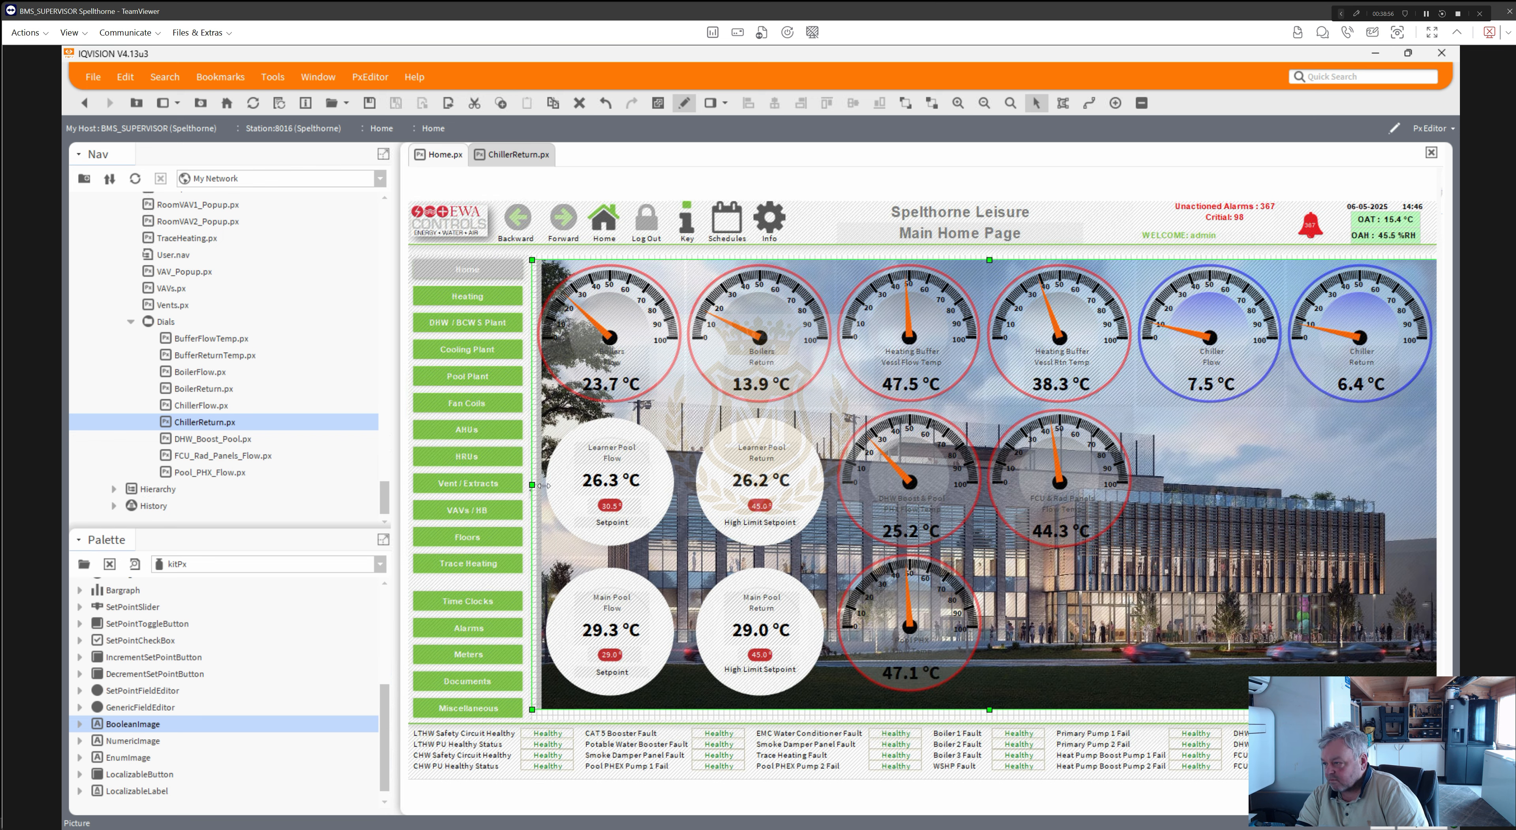
drag(542, 486, 542, 485)
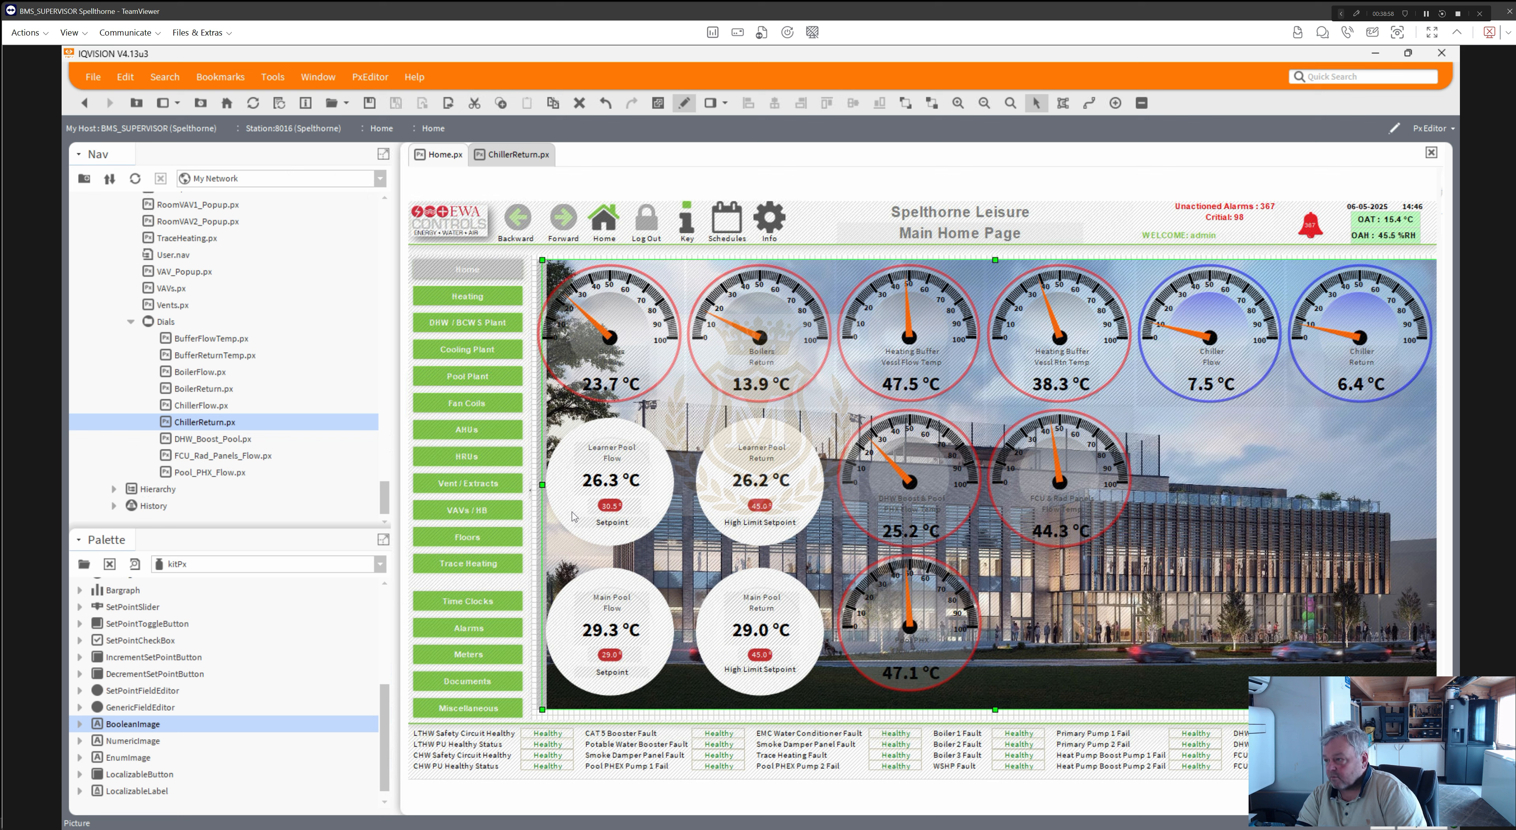
key(Left)
key(Left)
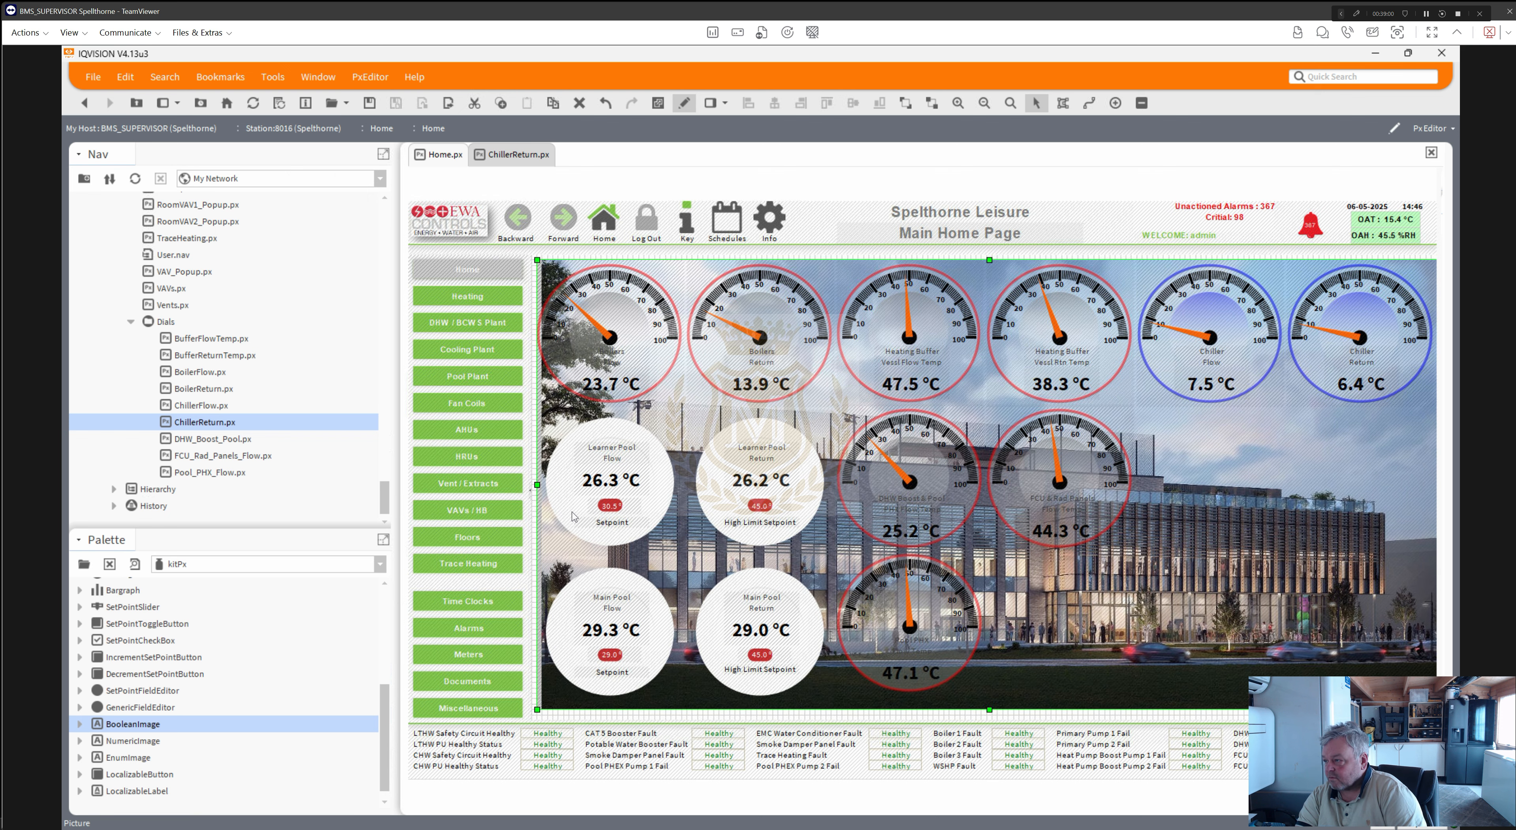
key(Left)
key(Left)
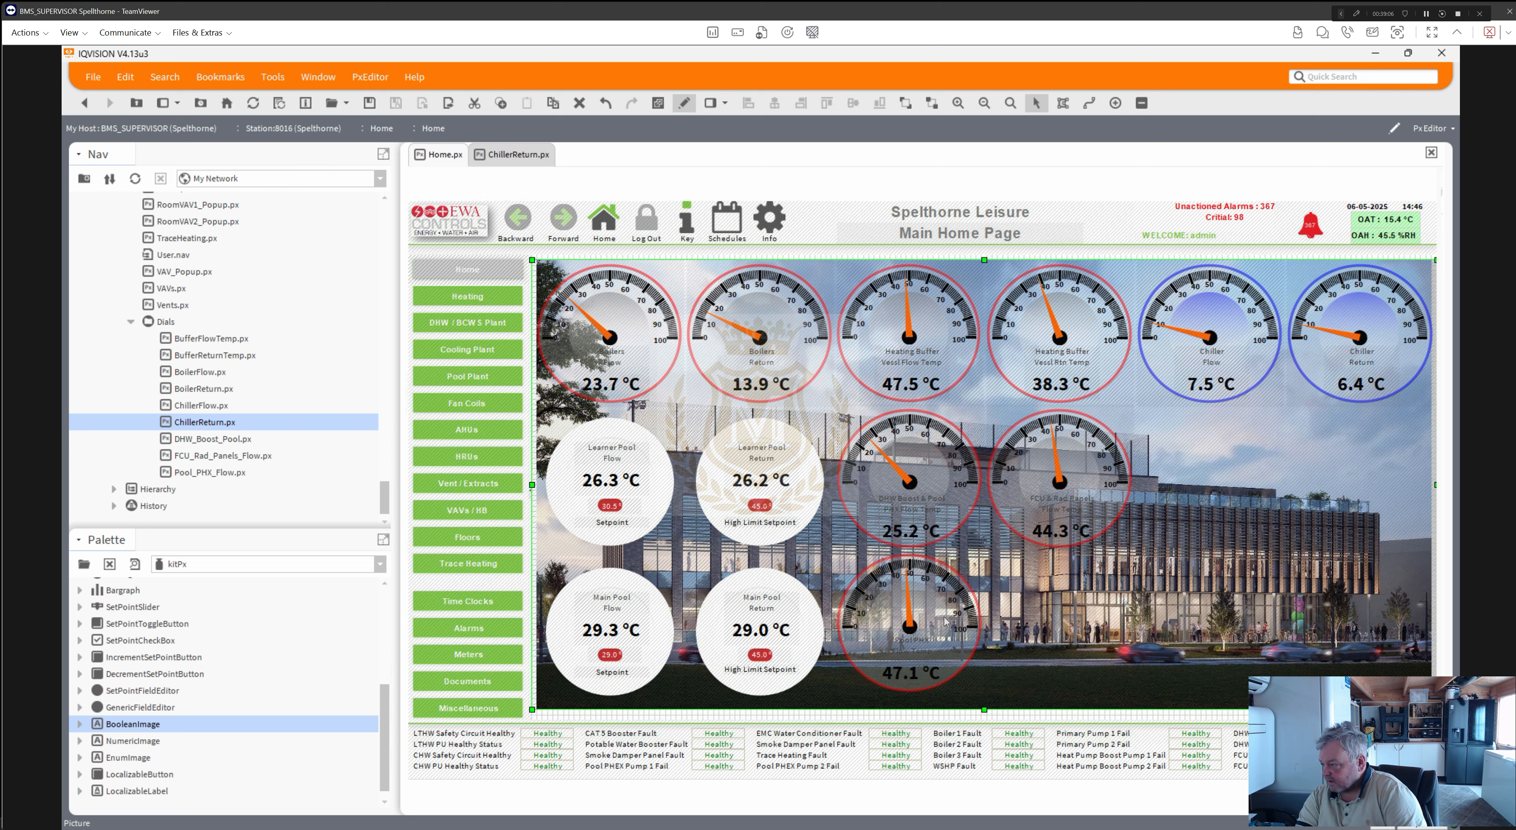
- Reorder the building picture to the back, behind the grey overlay and all dials
right_click(1017, 610)
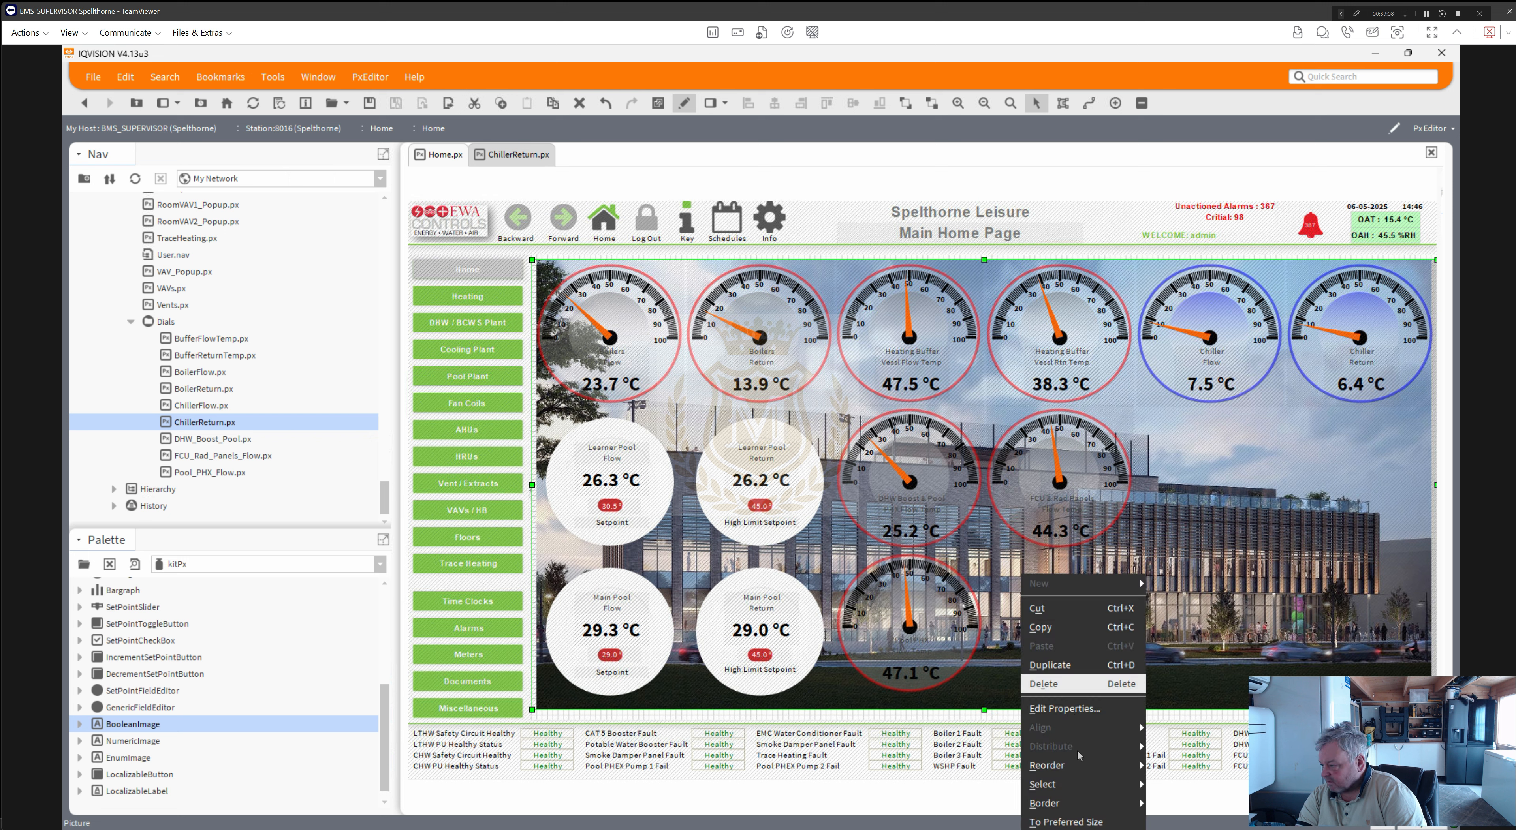
mouse_move(1081, 766)
click(1178, 821)
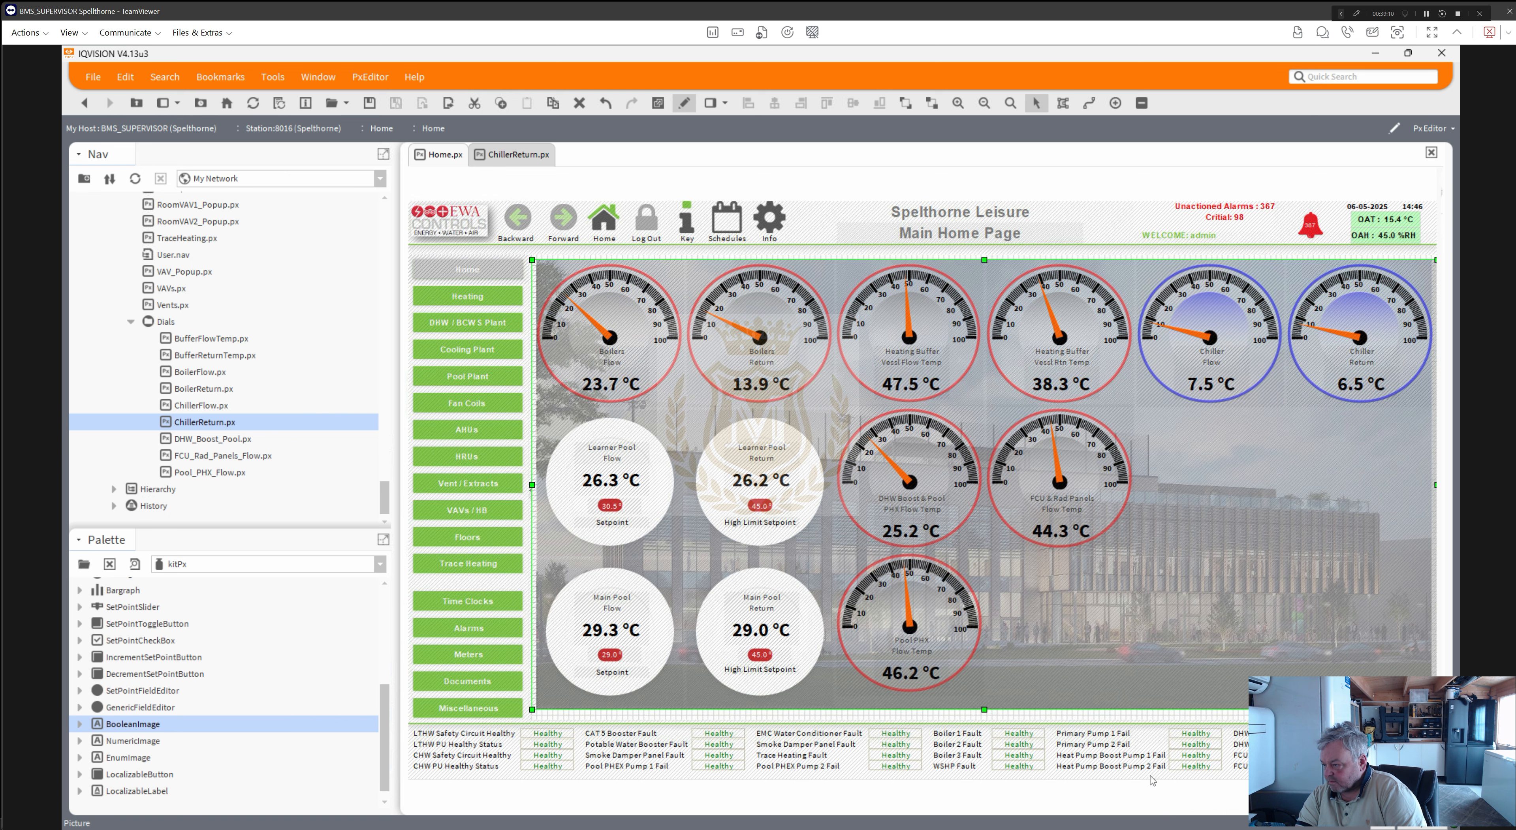
- Nudge the grey overlay slightly left to align with the building picture and switch the home page to view mode
click(1097, 681)
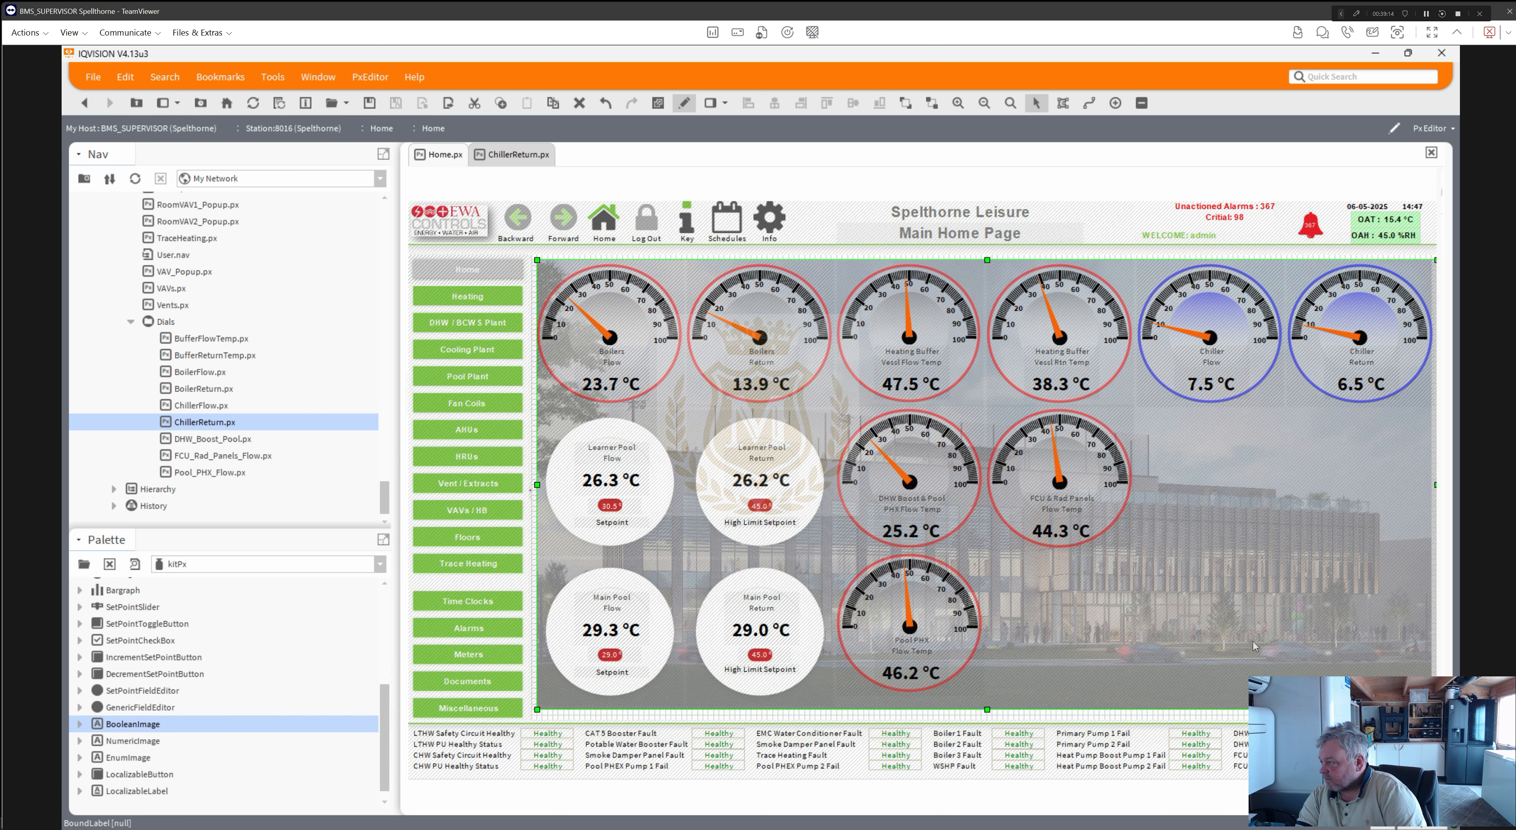
key(Left)
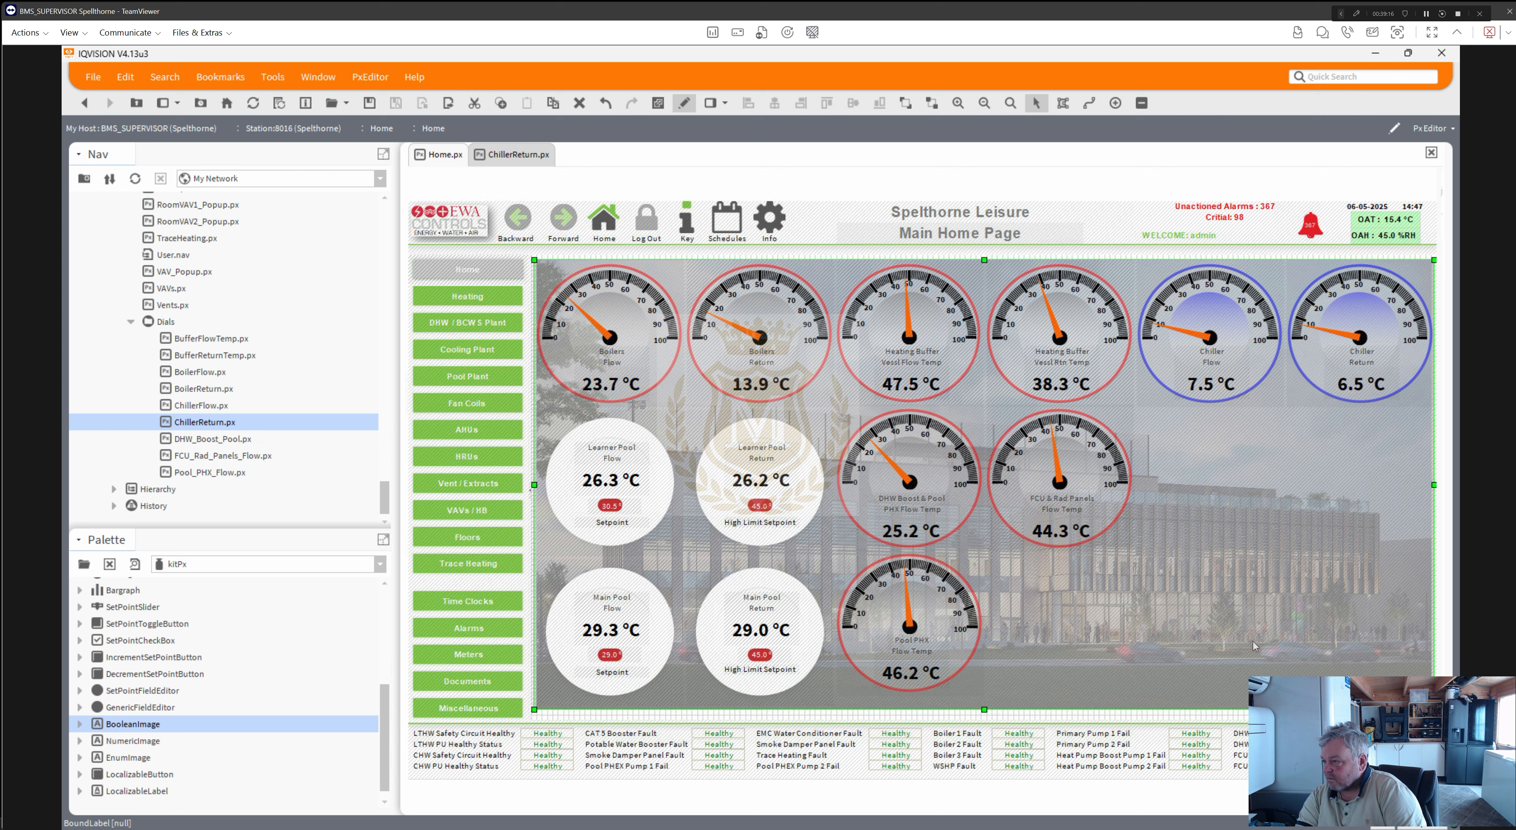
key(Left)
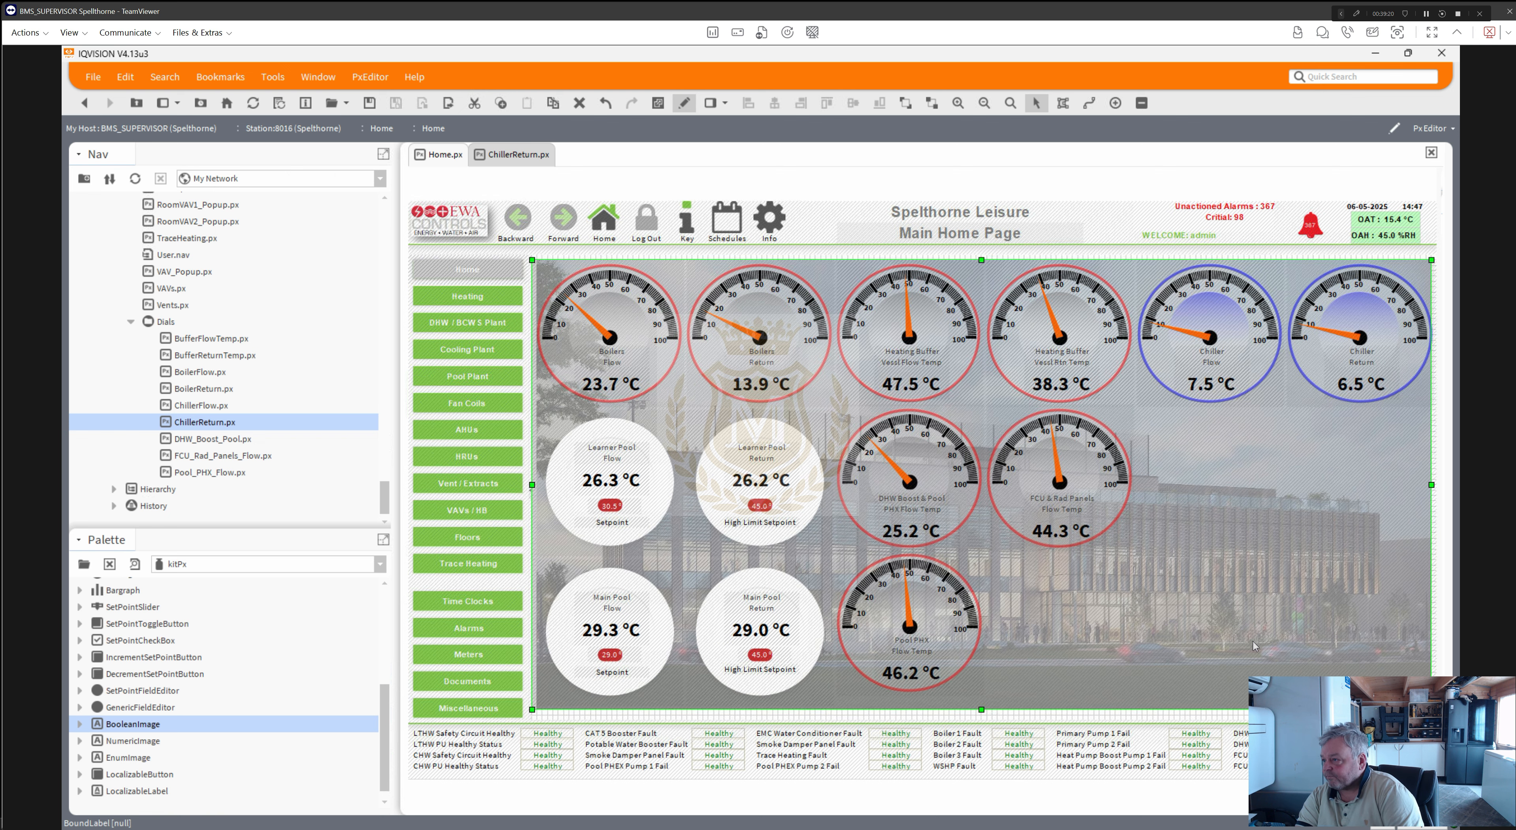
key(Right)
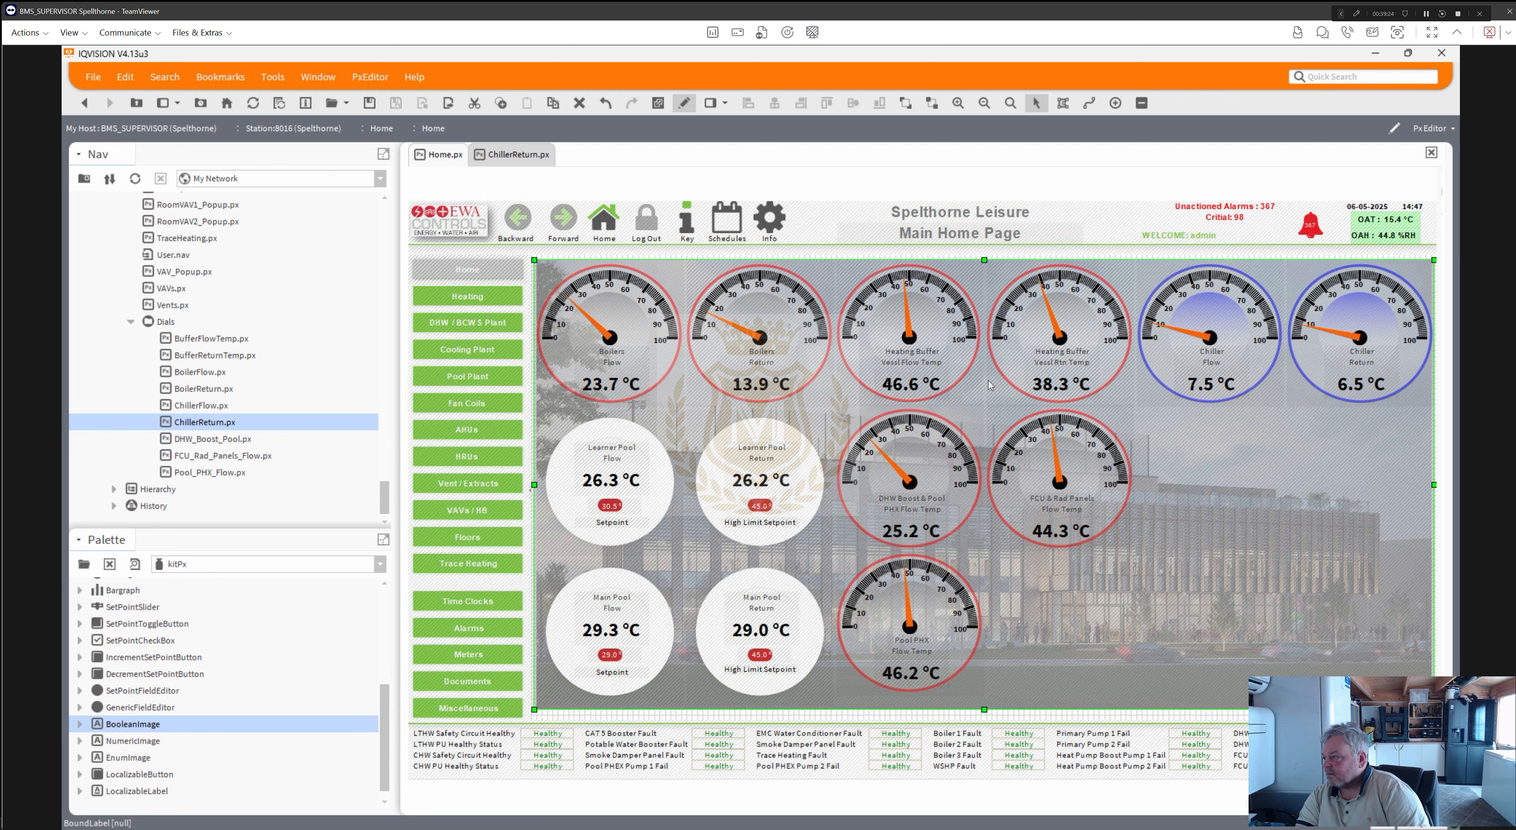
click(707, 184)
click(681, 105)
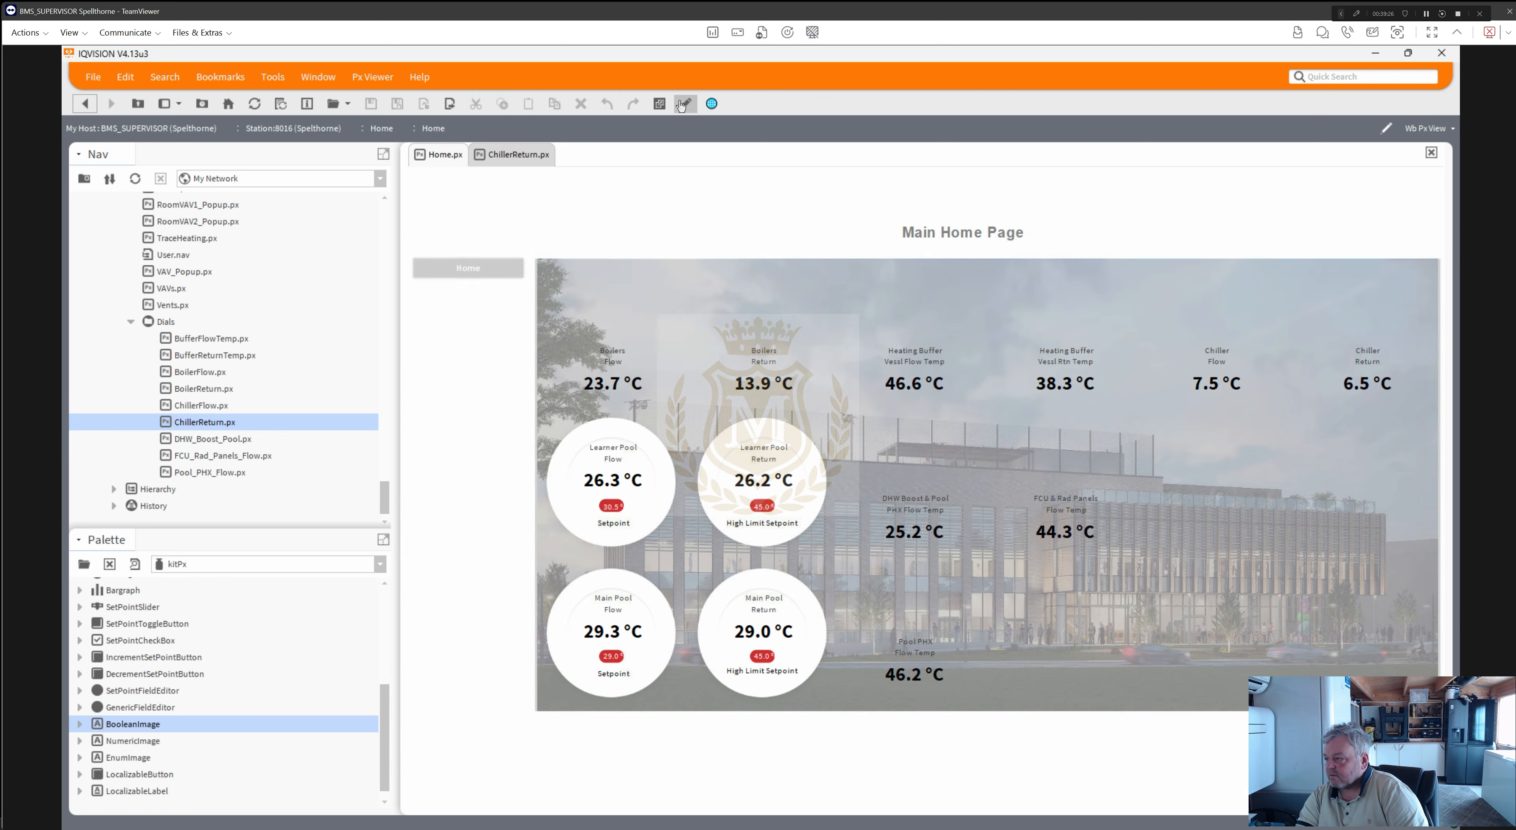
- Check the Boilers Return temperature history with the Year-To-Date range, twice, closing the chart each time
click(758, 386)
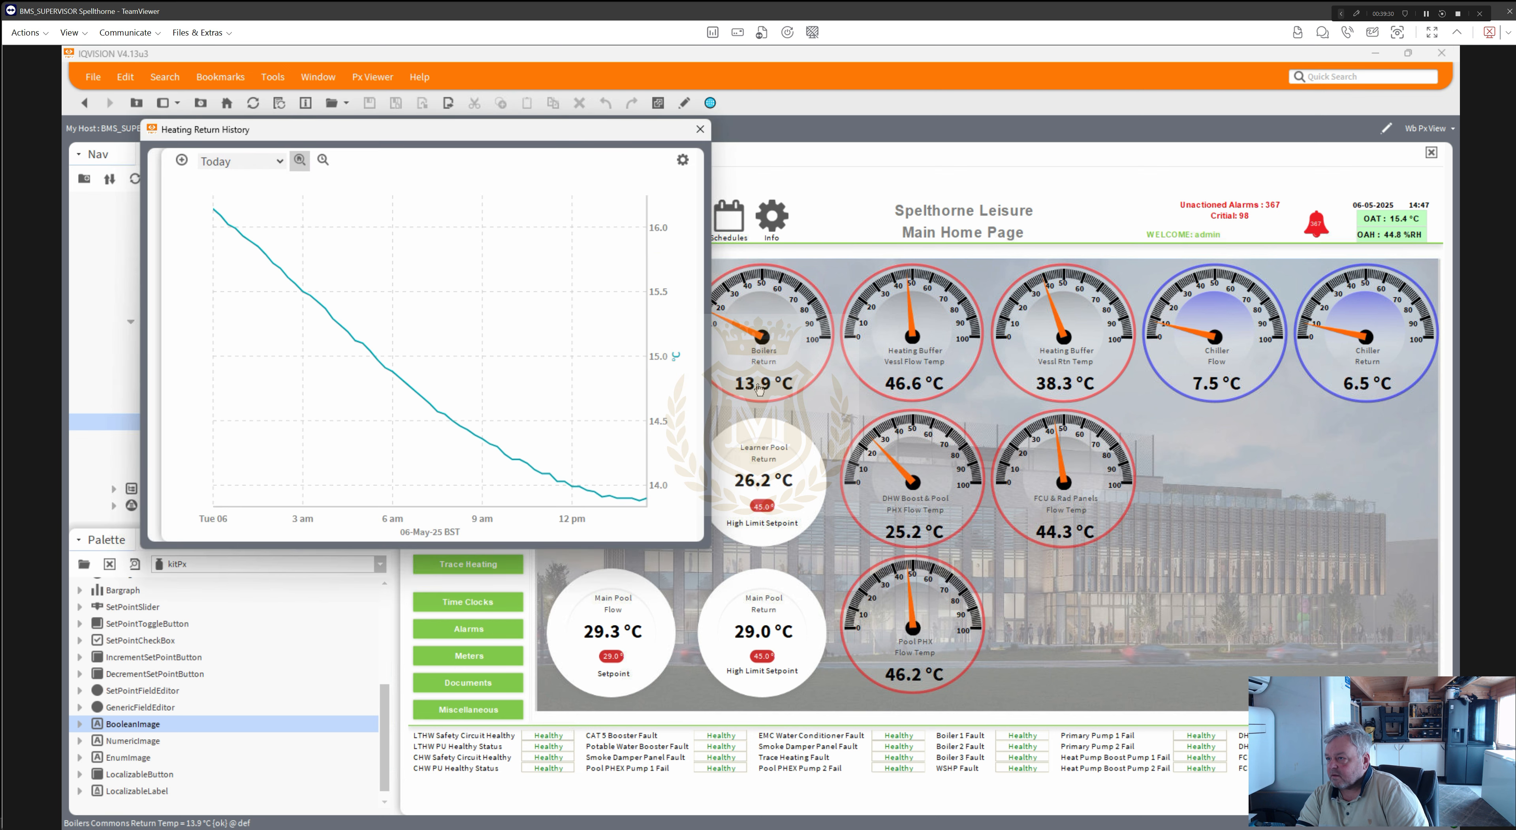
click(279, 161)
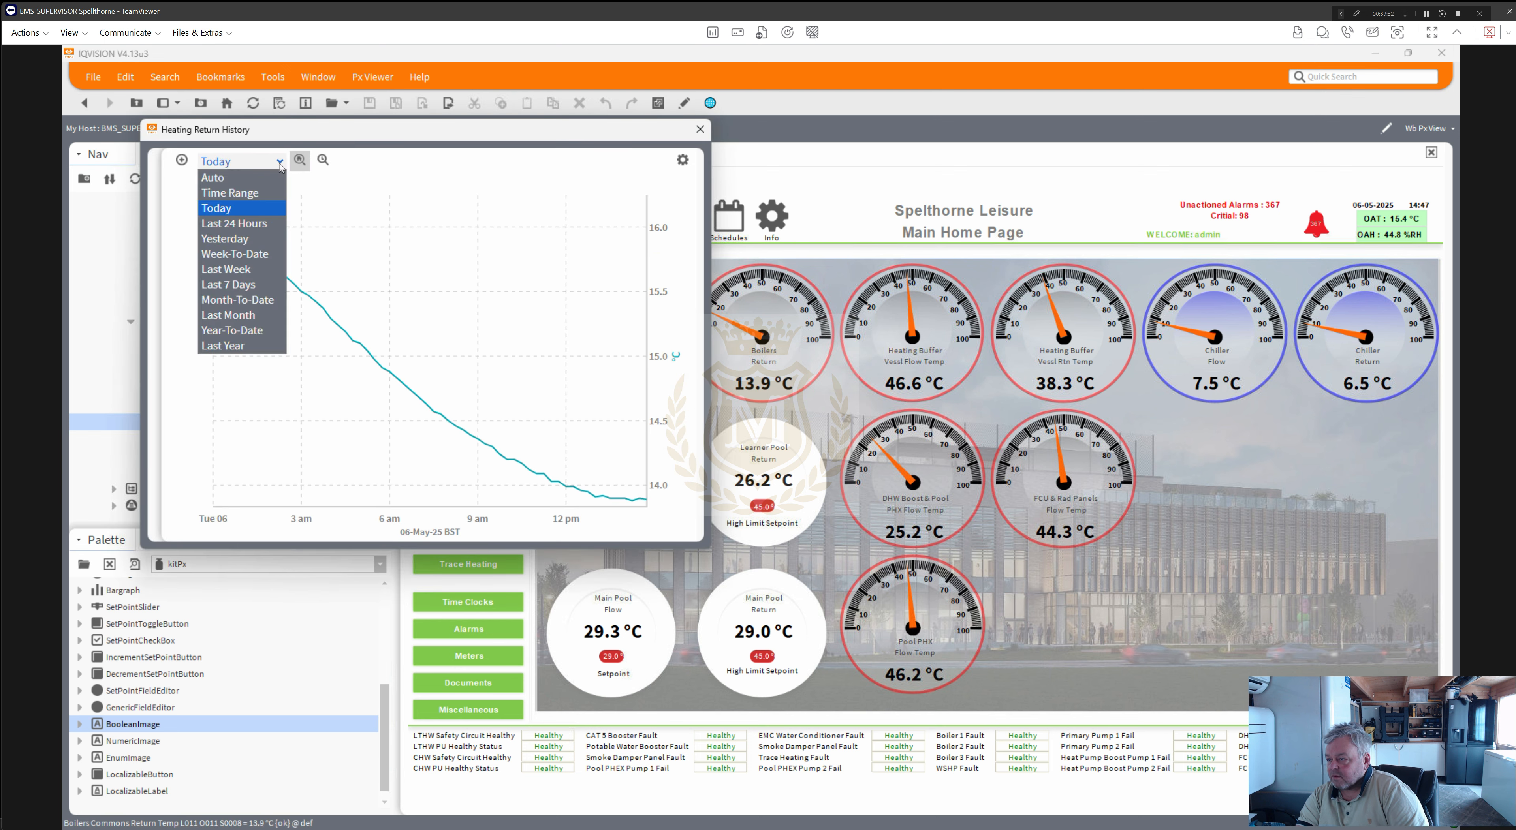
click(244, 331)
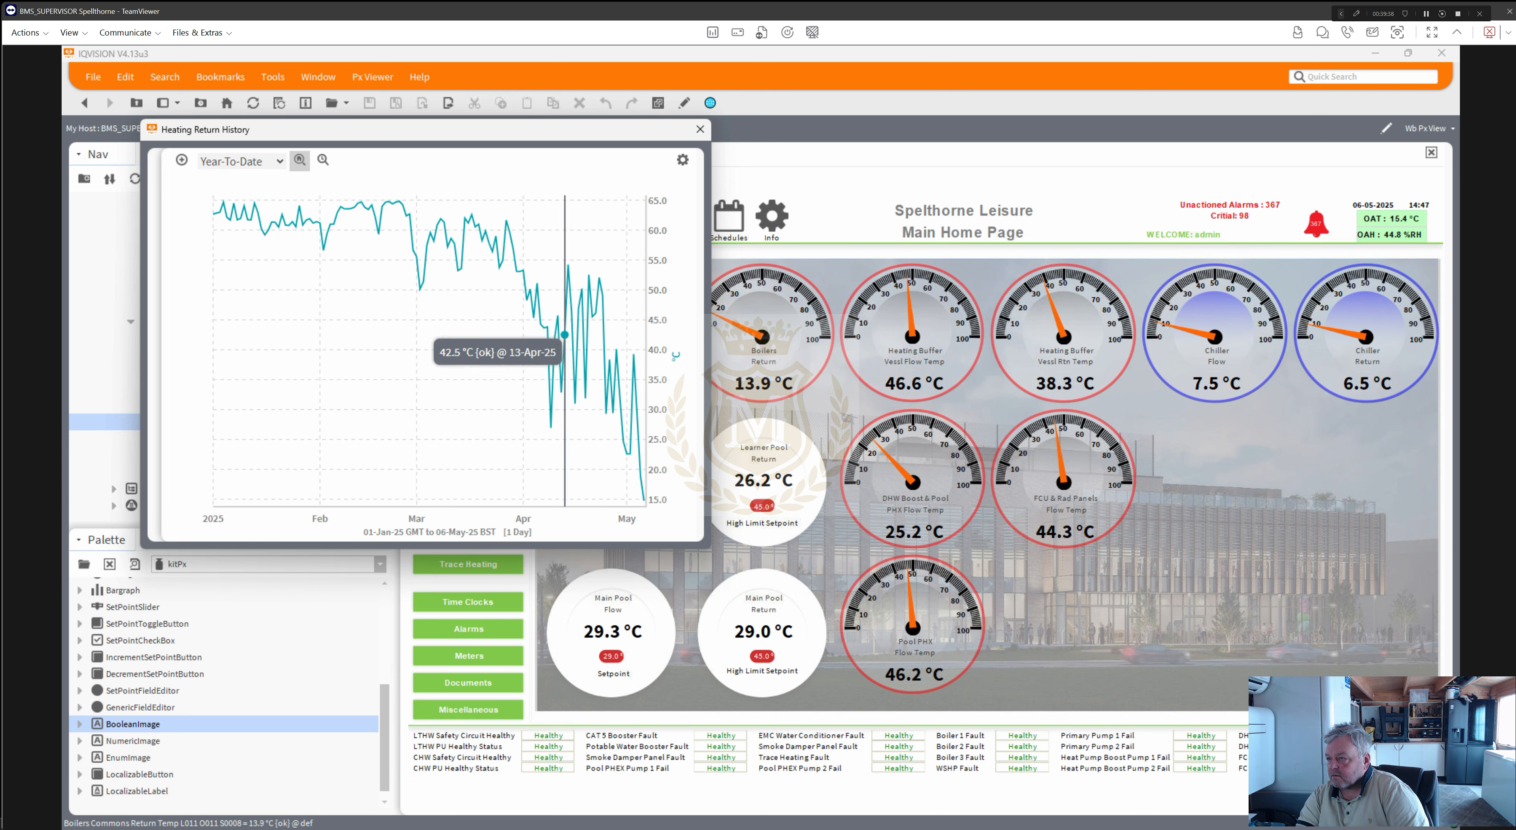
click(700, 131)
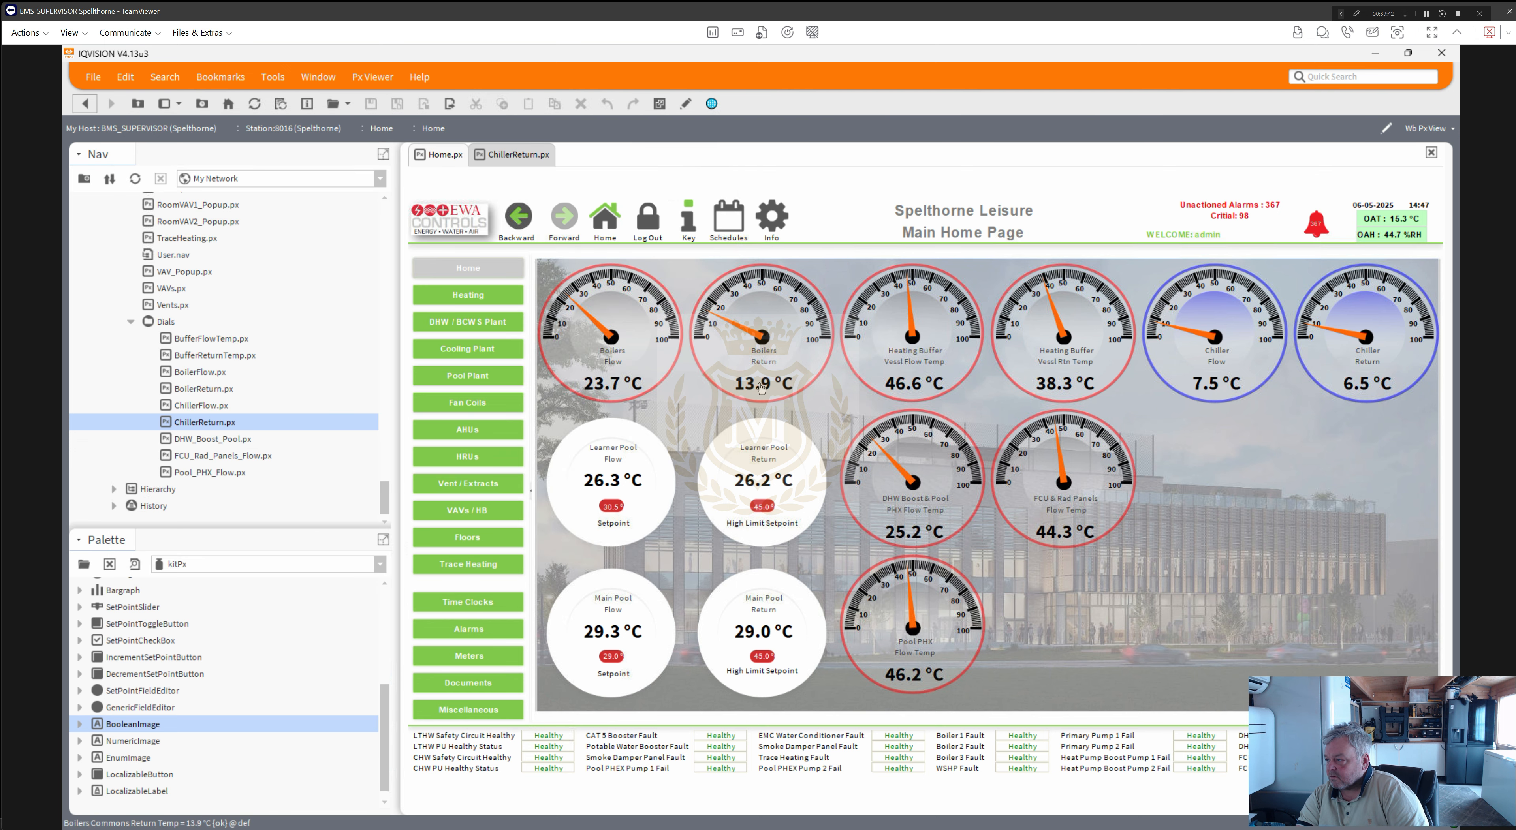
click(761, 387)
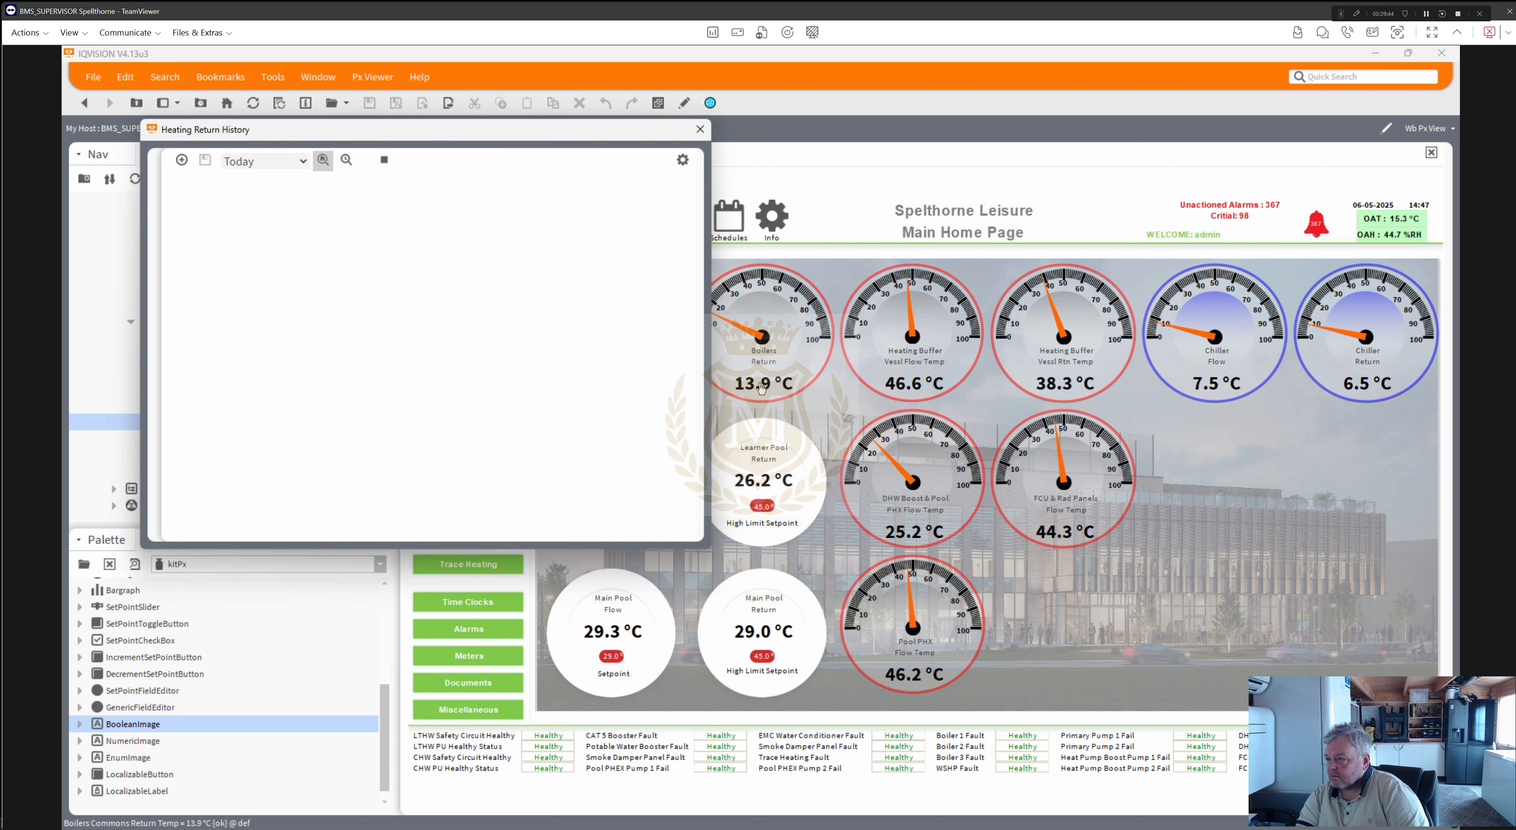
click(282, 166)
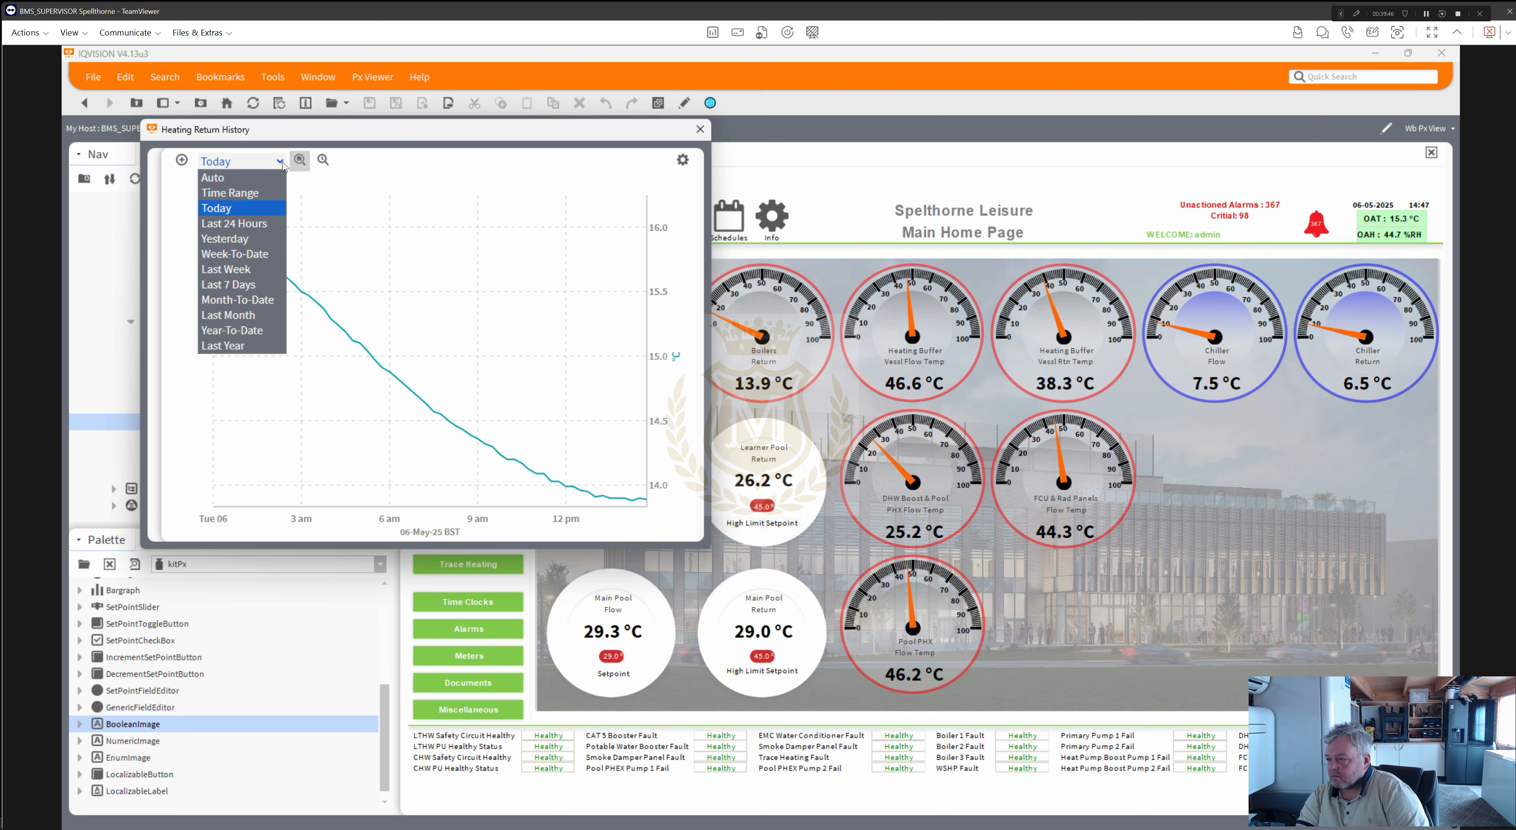
click(257, 337)
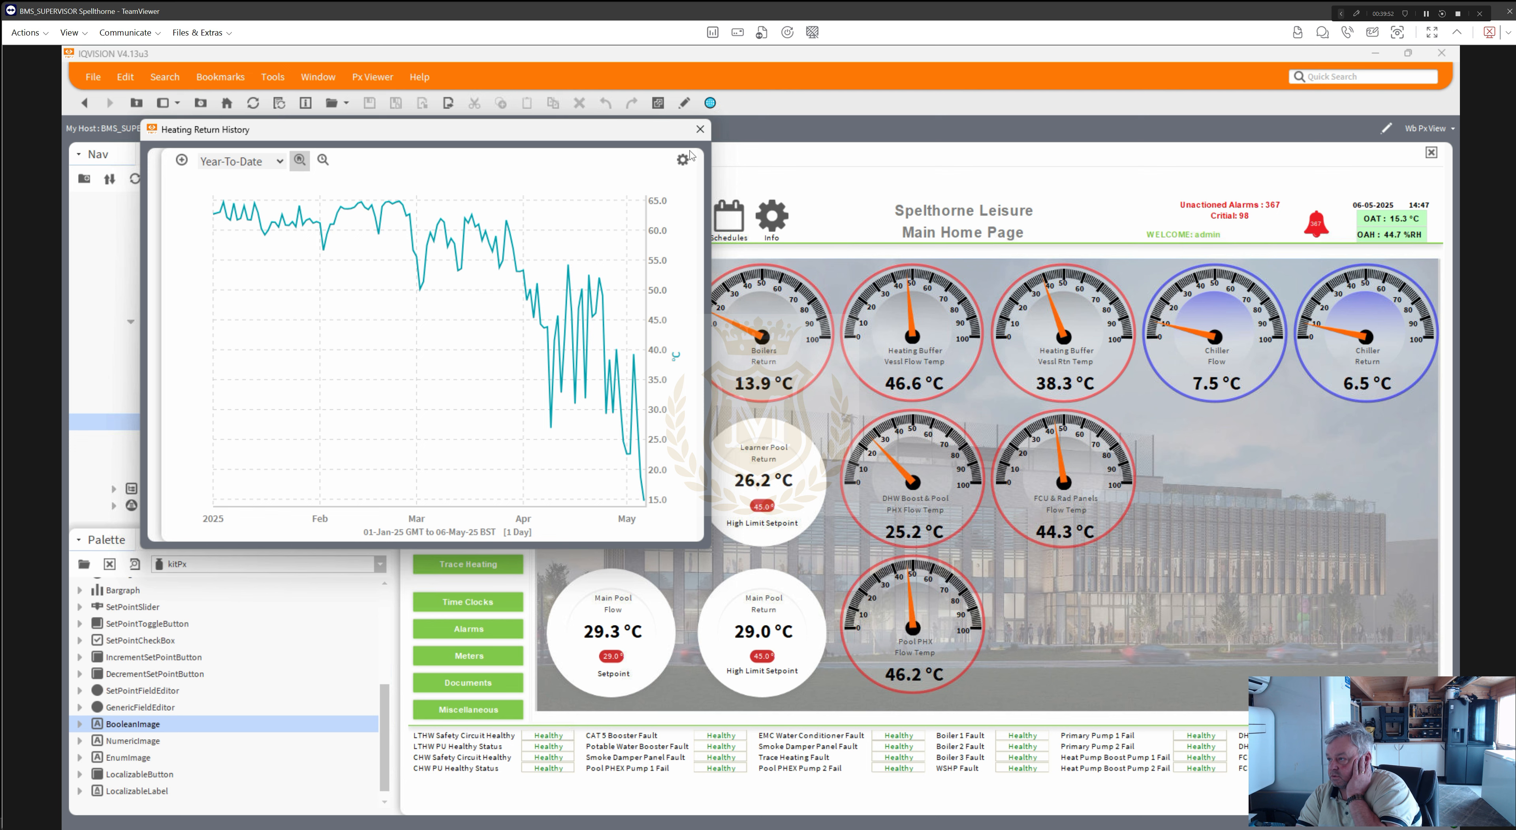
click(700, 129)
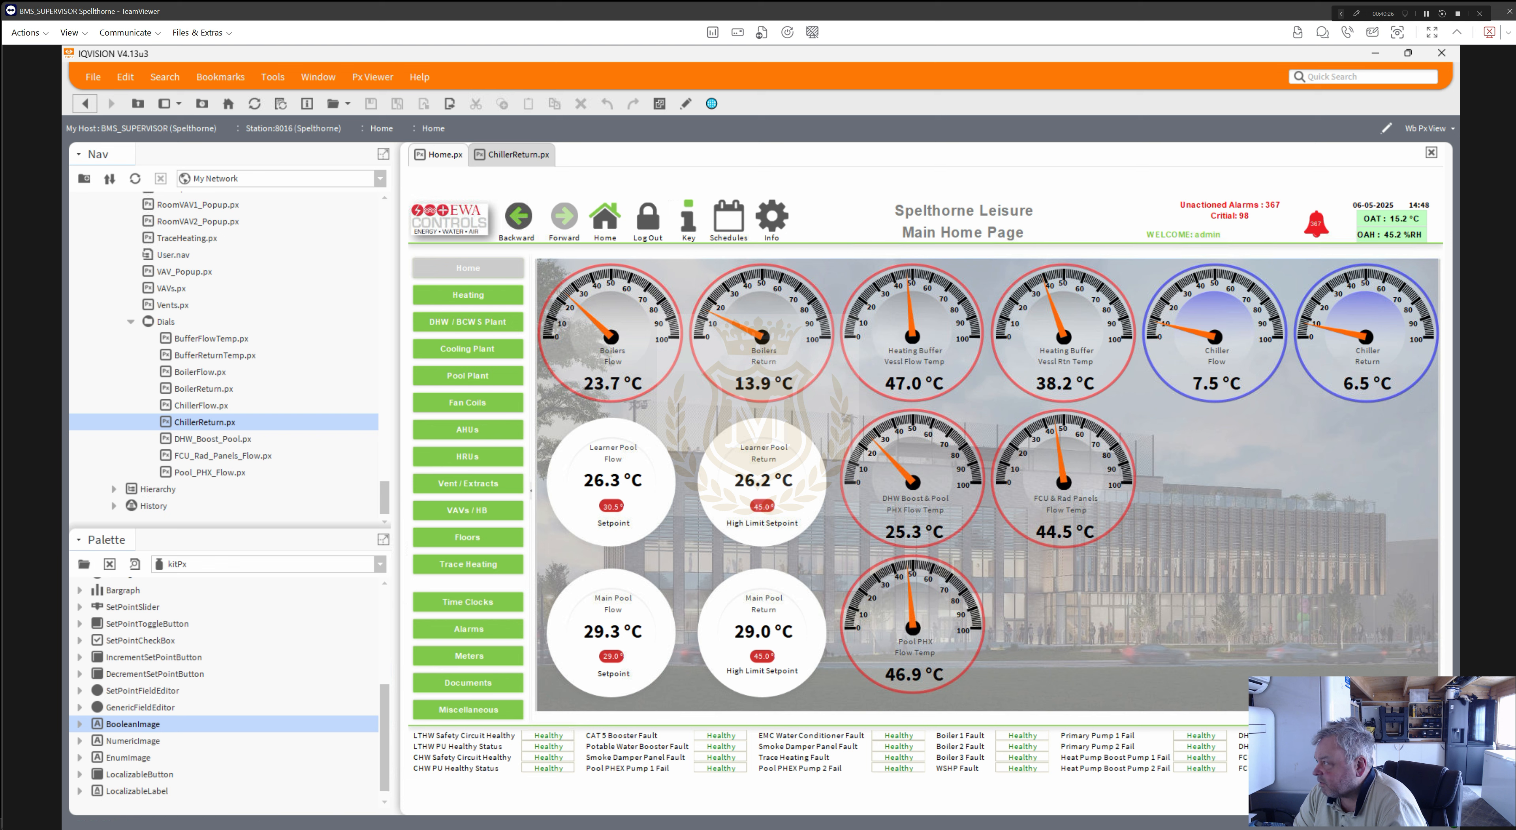
- Name the new dial page in the Dials folder LearnerPoolFlow.px and open it
click(1426, 15)
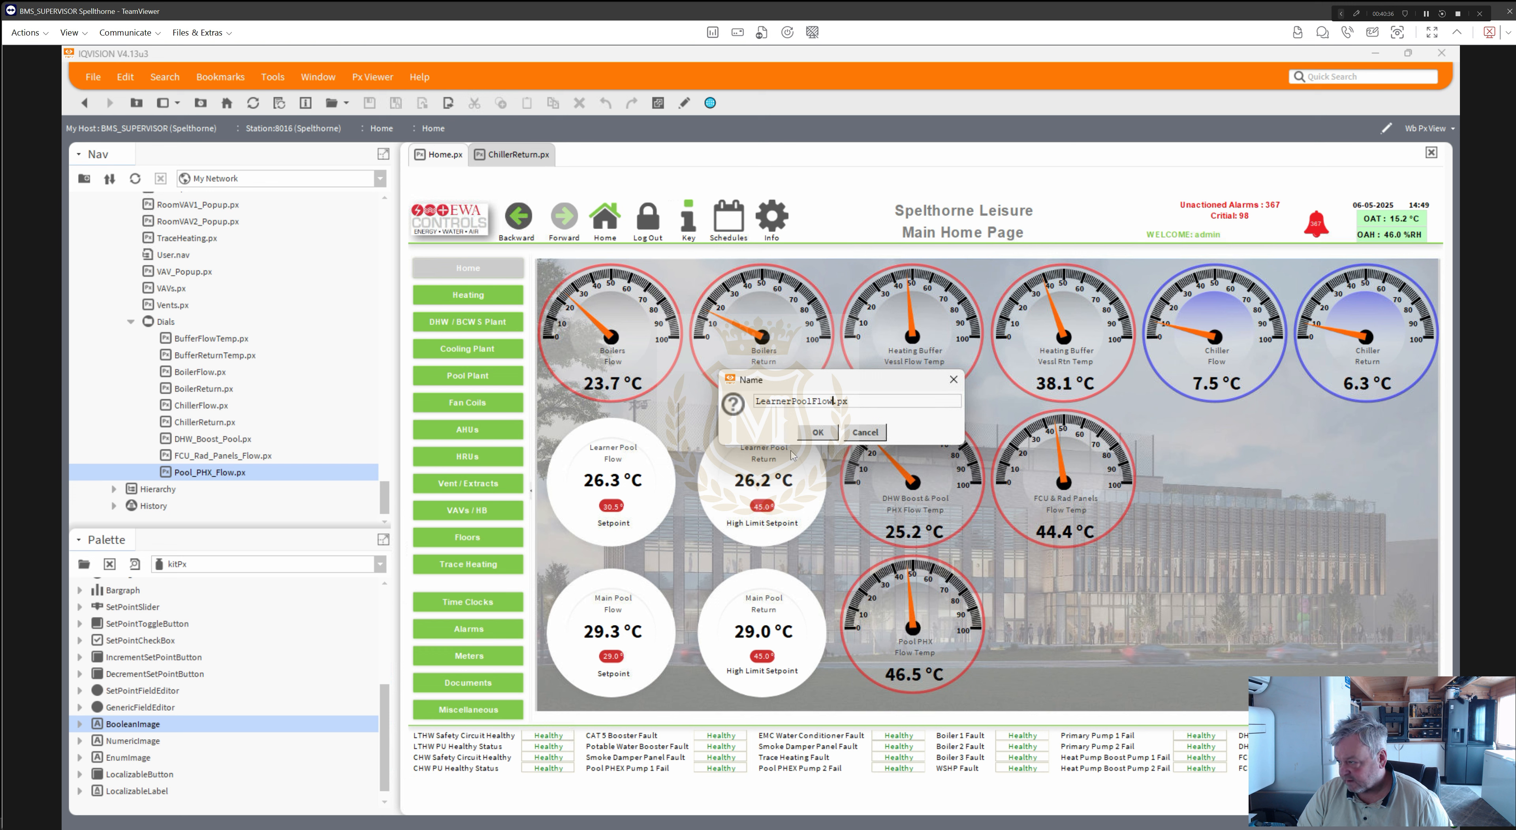
click(819, 436)
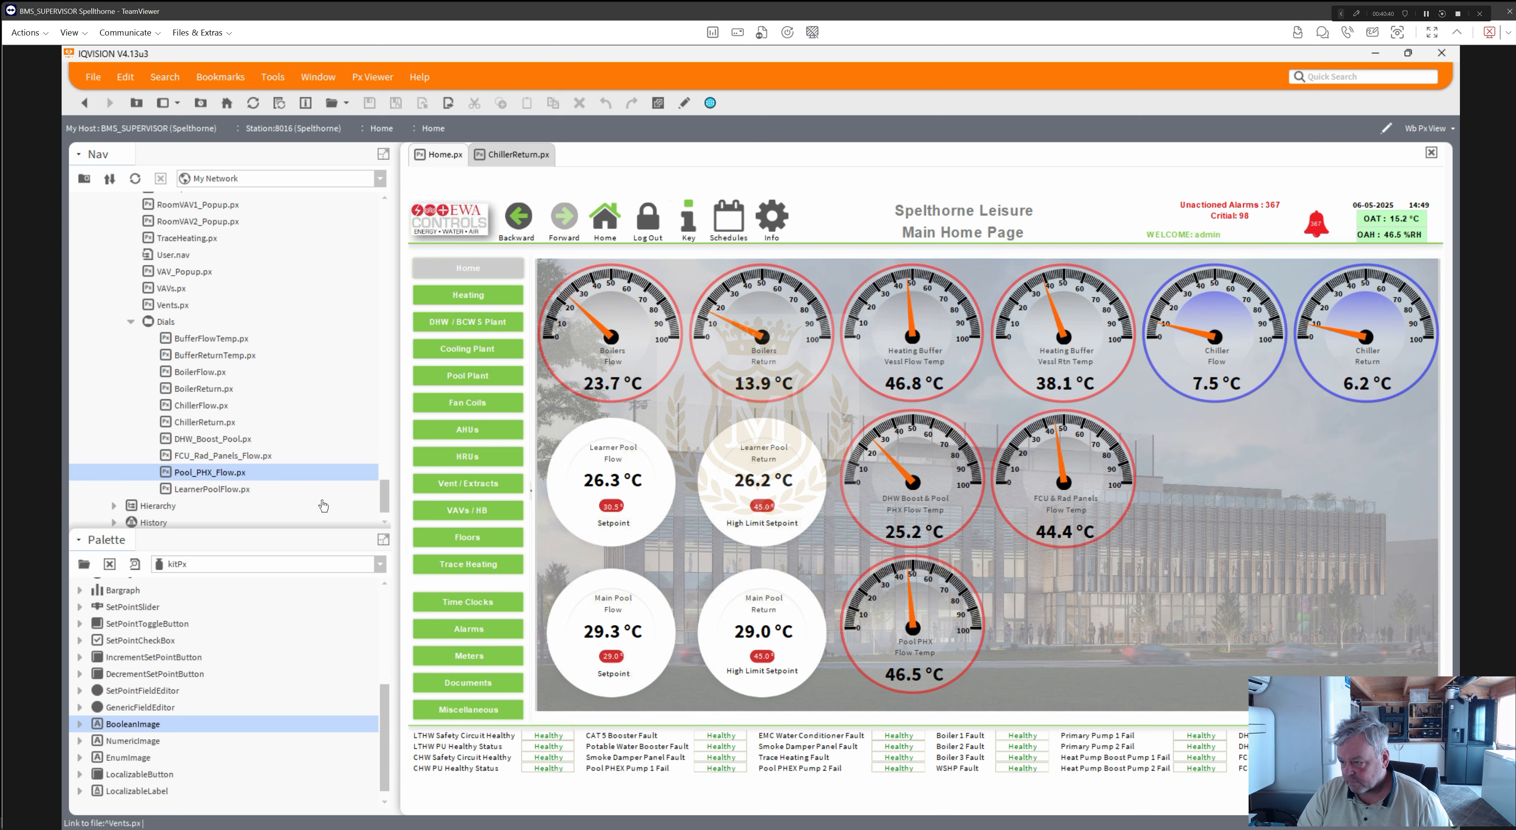
double_click(212, 489)
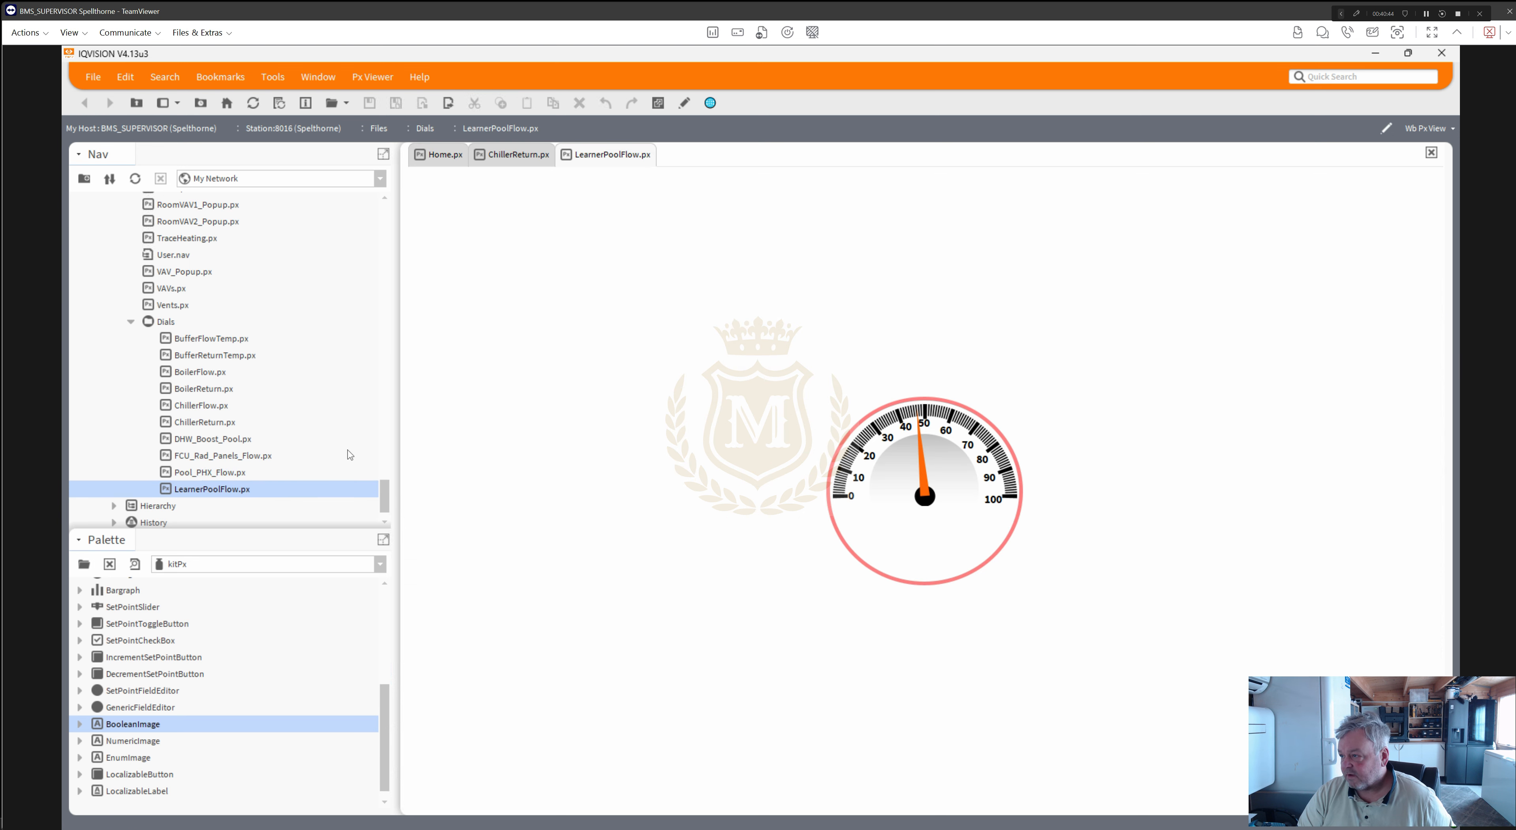
- Put Home.px in edit mode and copy the binding ord of the Learner Pool Flow temperature label, leaving it as is
click(447, 162)
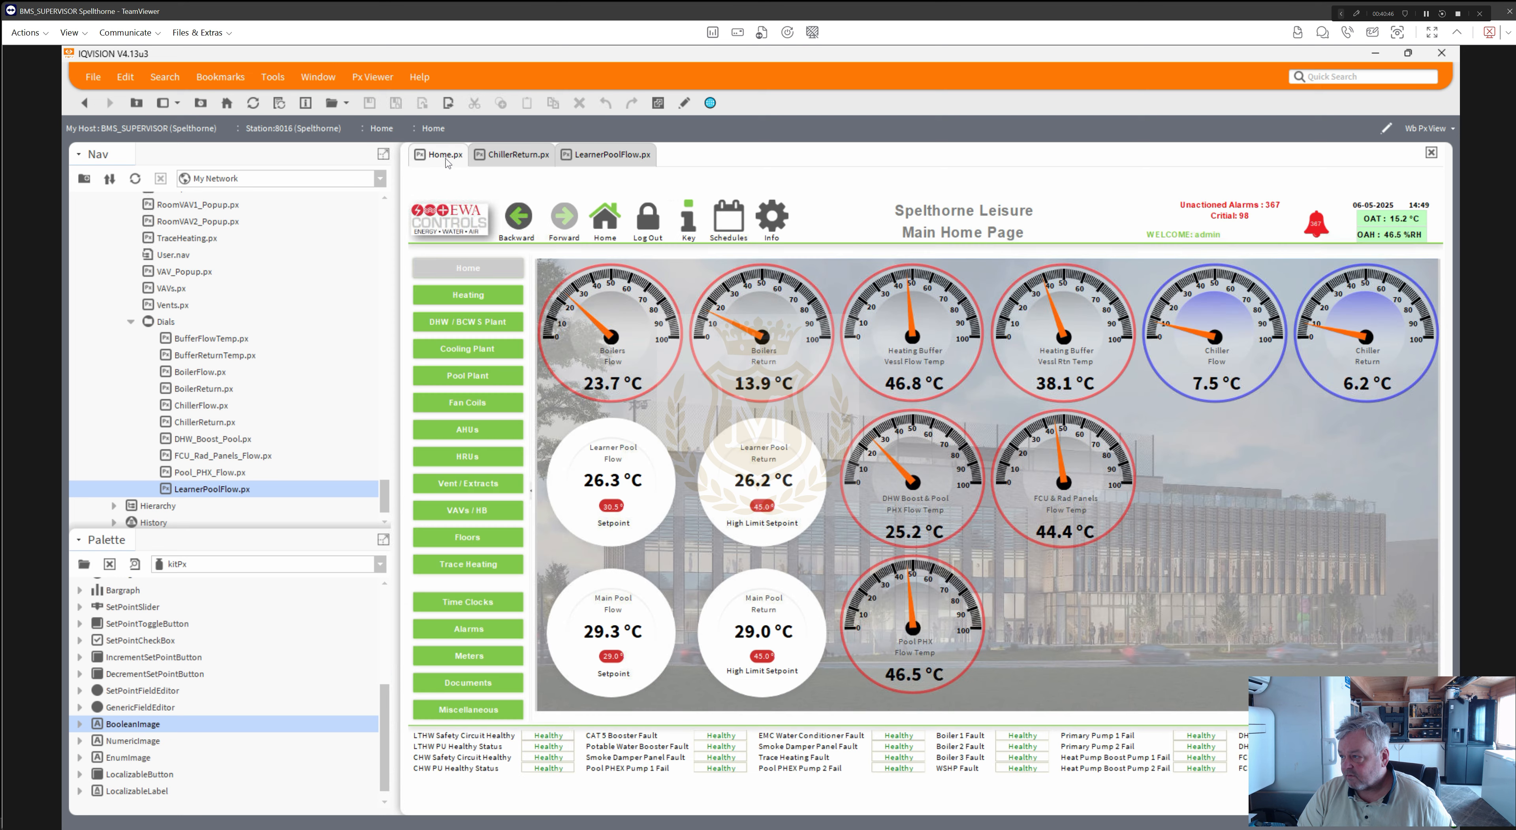
click(685, 104)
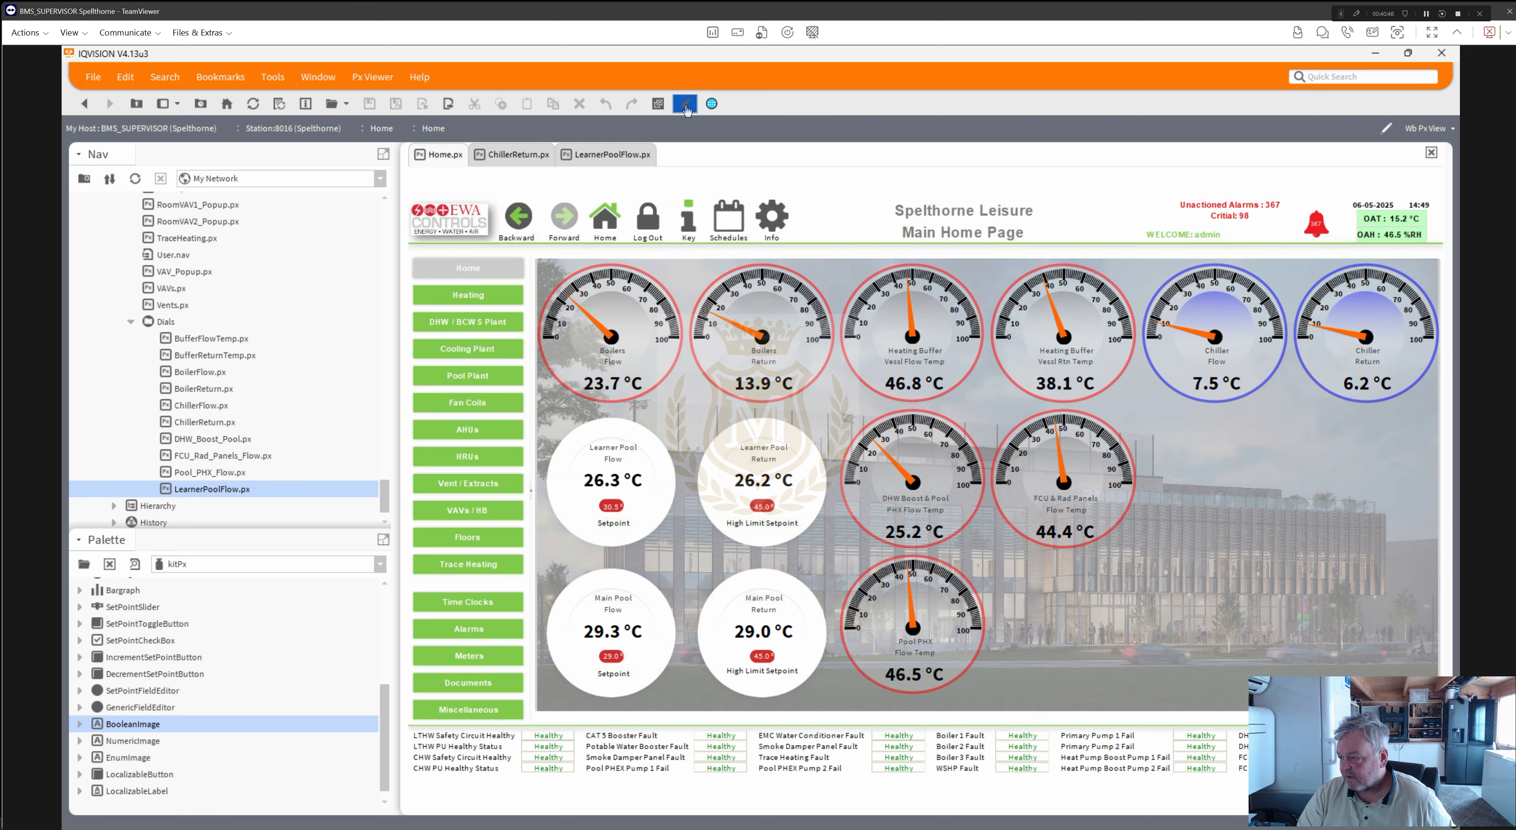
double_click(604, 482)
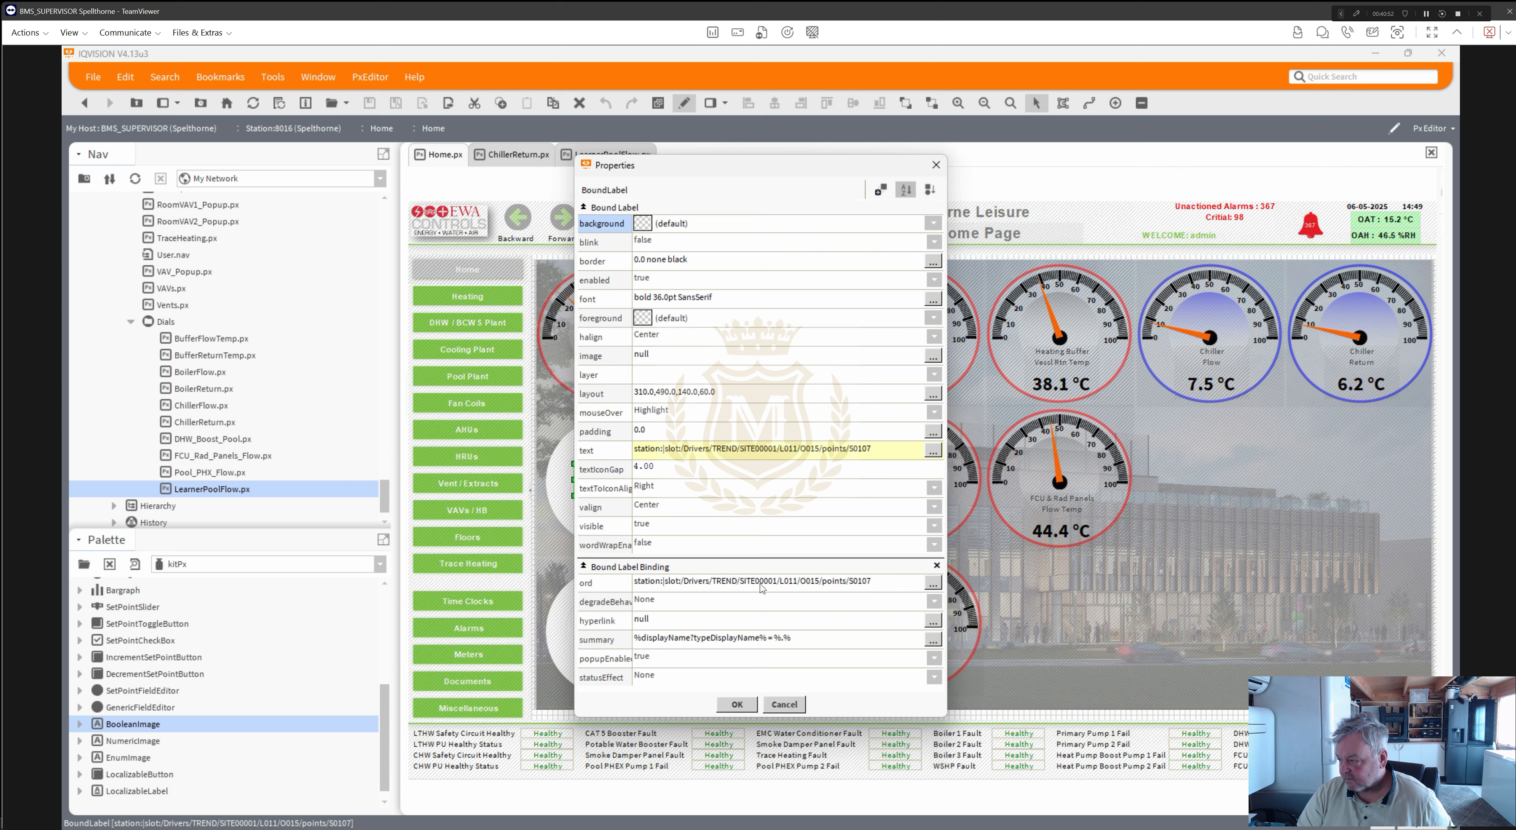
double_click(761, 589)
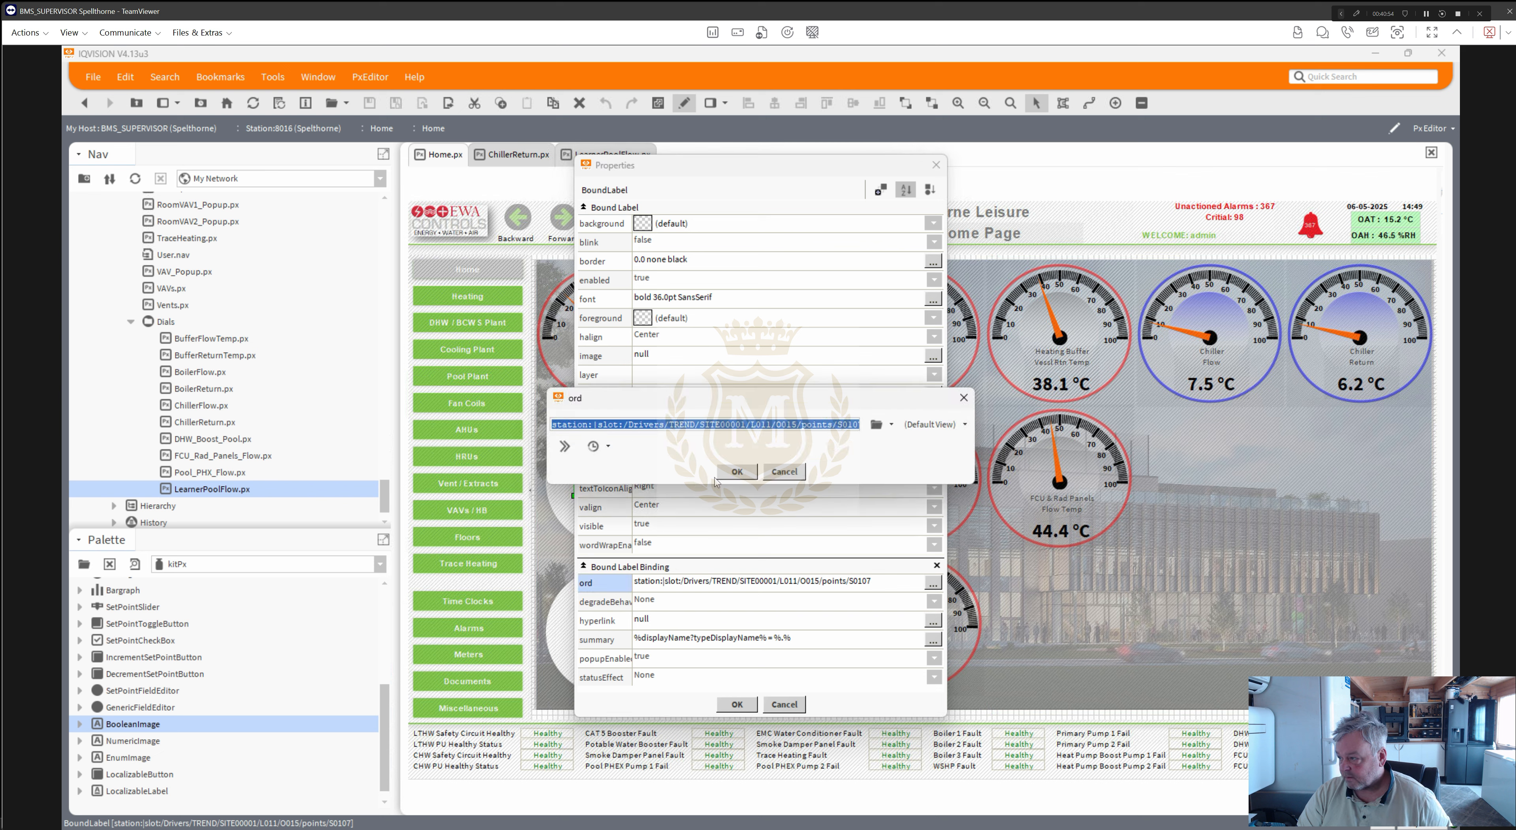
click(736, 473)
click(737, 705)
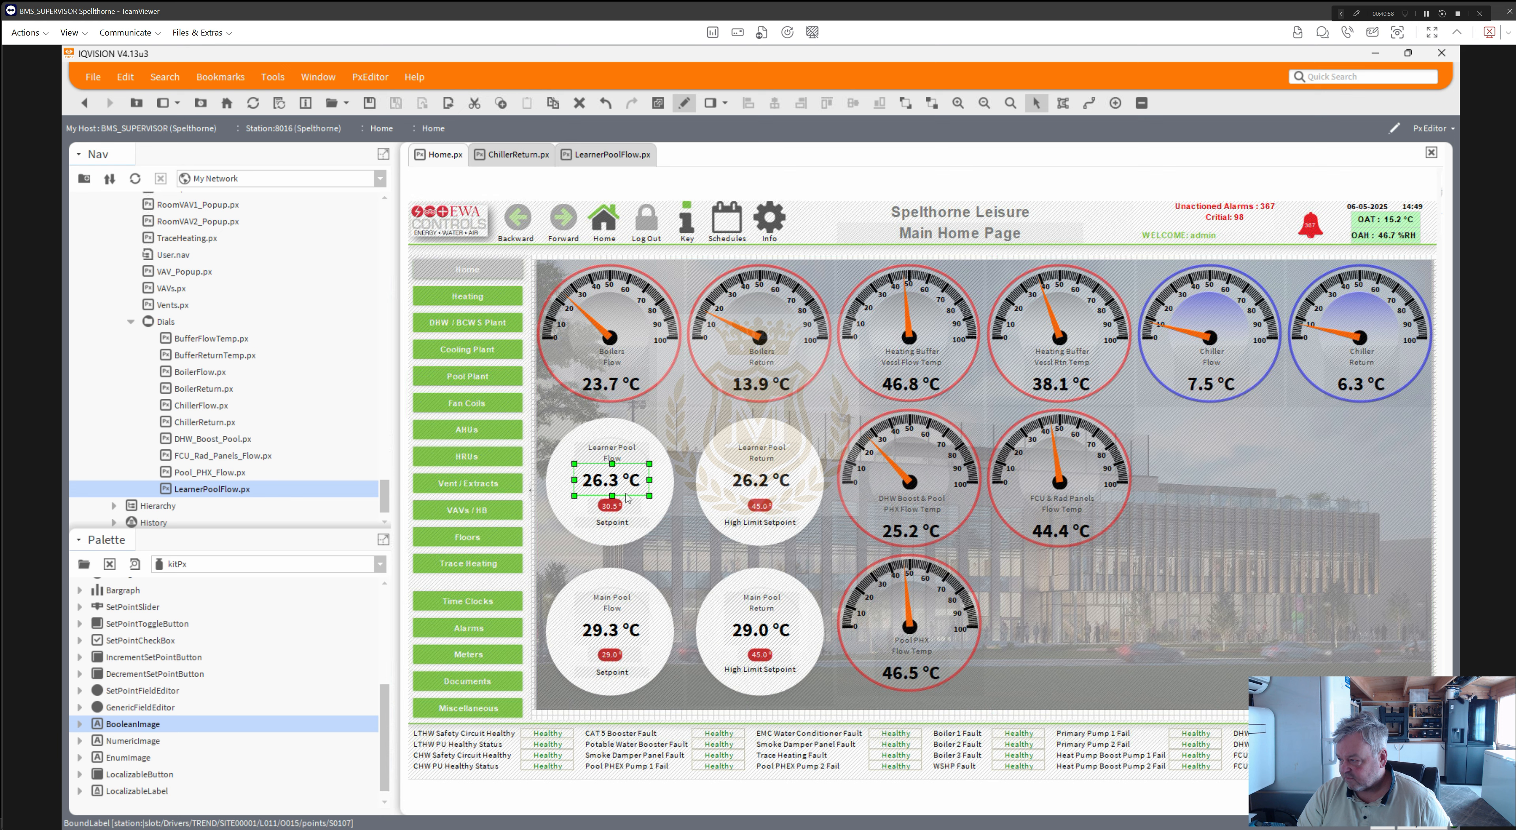
- Inspect the bound label properties of the Main Pool Flow, Main Pool Return and Learner Pool Return temperatures, leaving them as they are
double_click(608, 632)
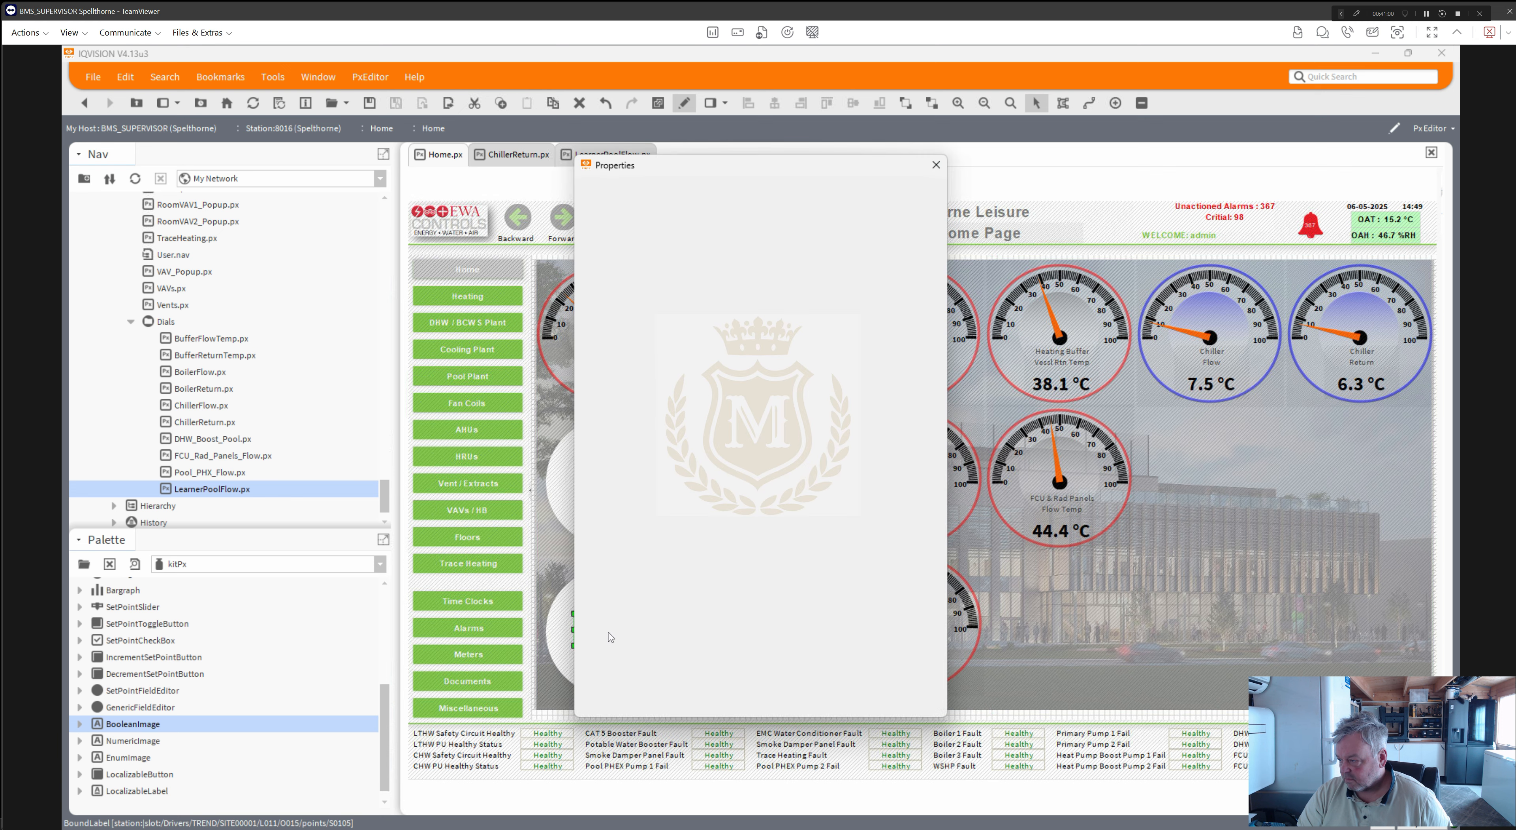
click(741, 709)
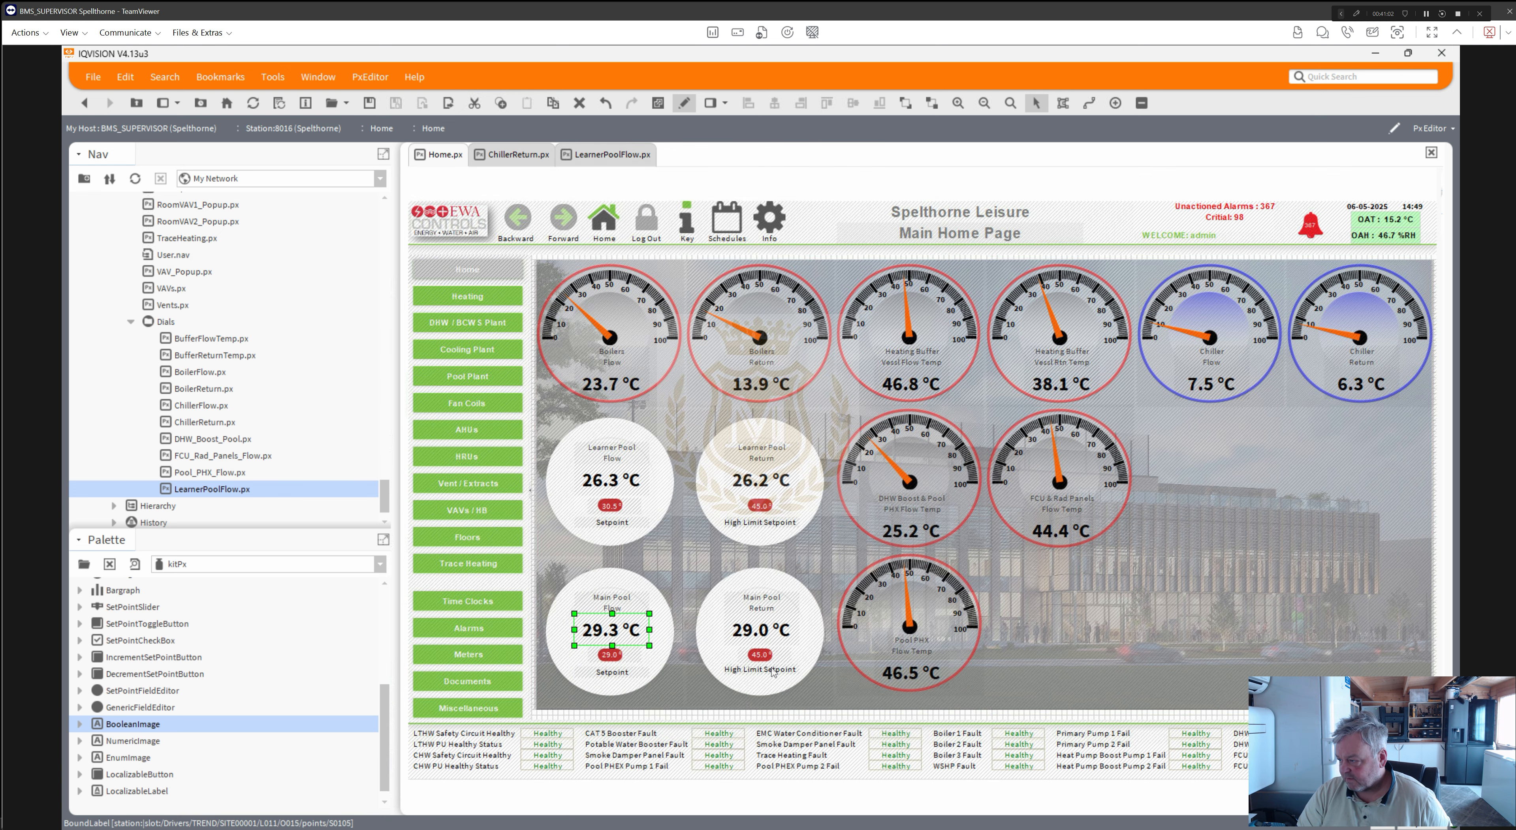
double_click(763, 638)
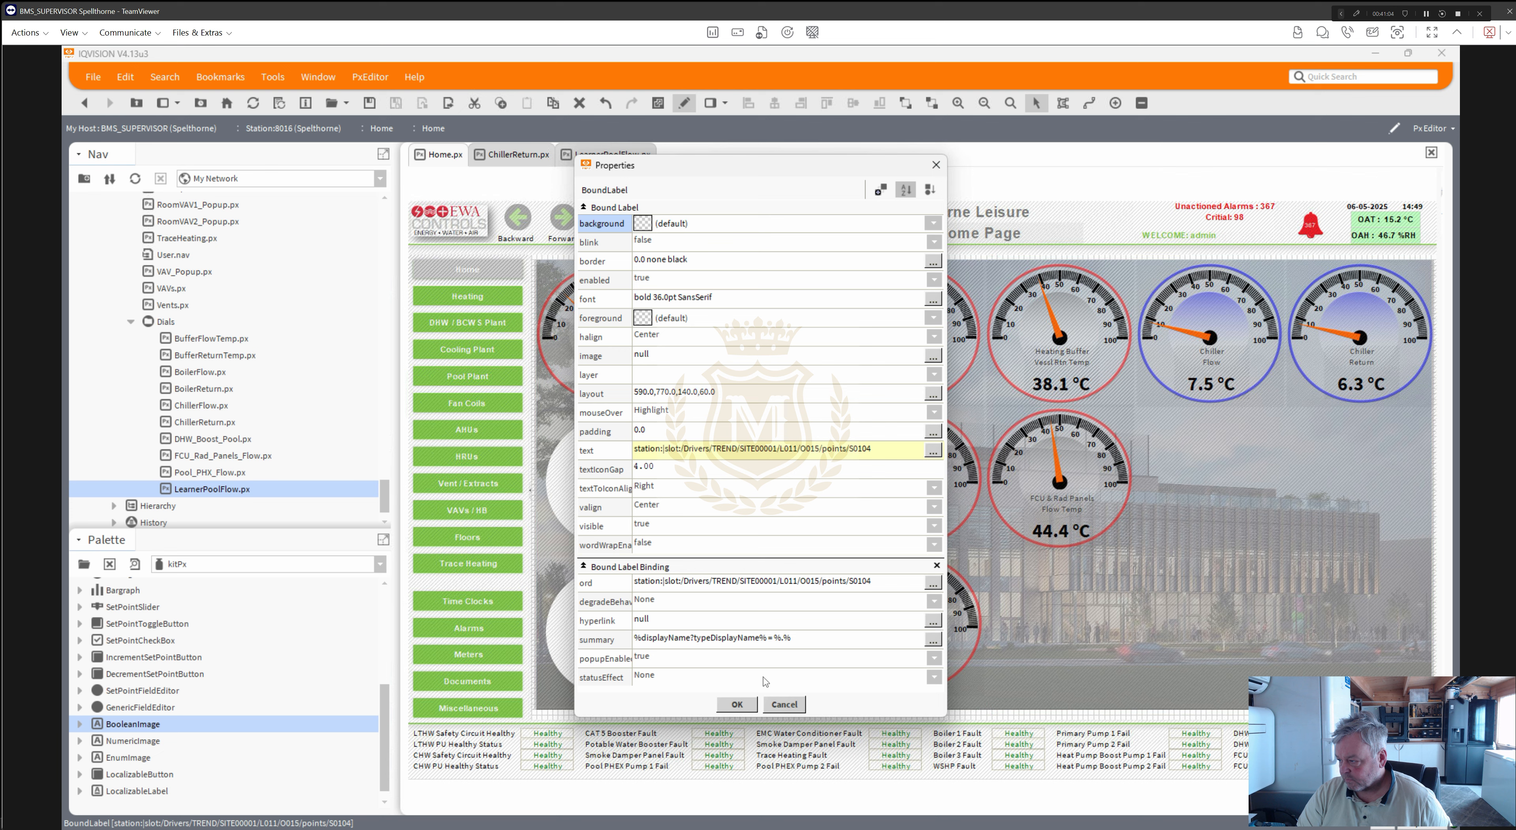
click(742, 705)
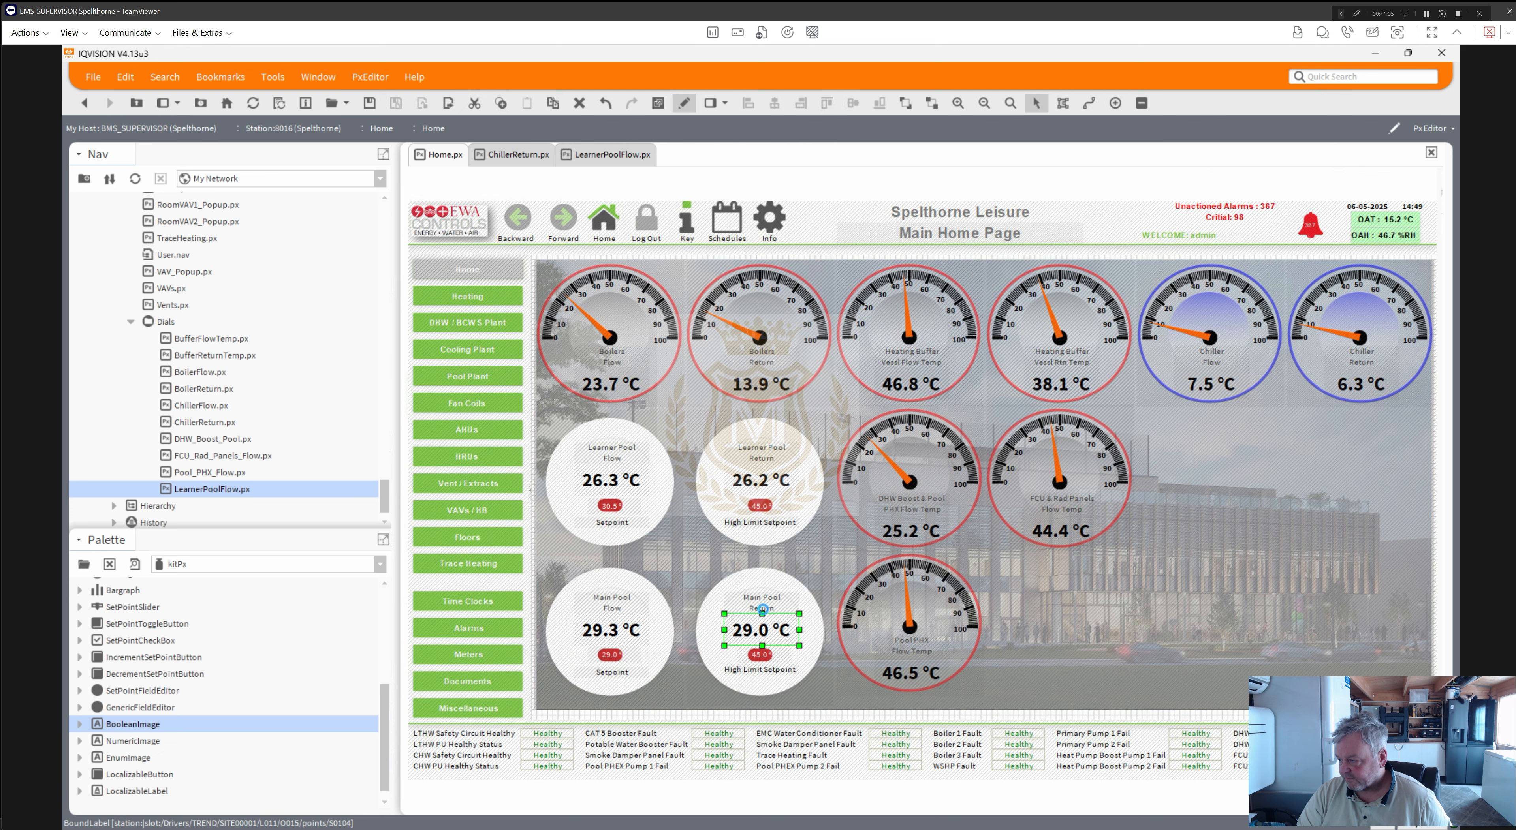
double_click(759, 483)
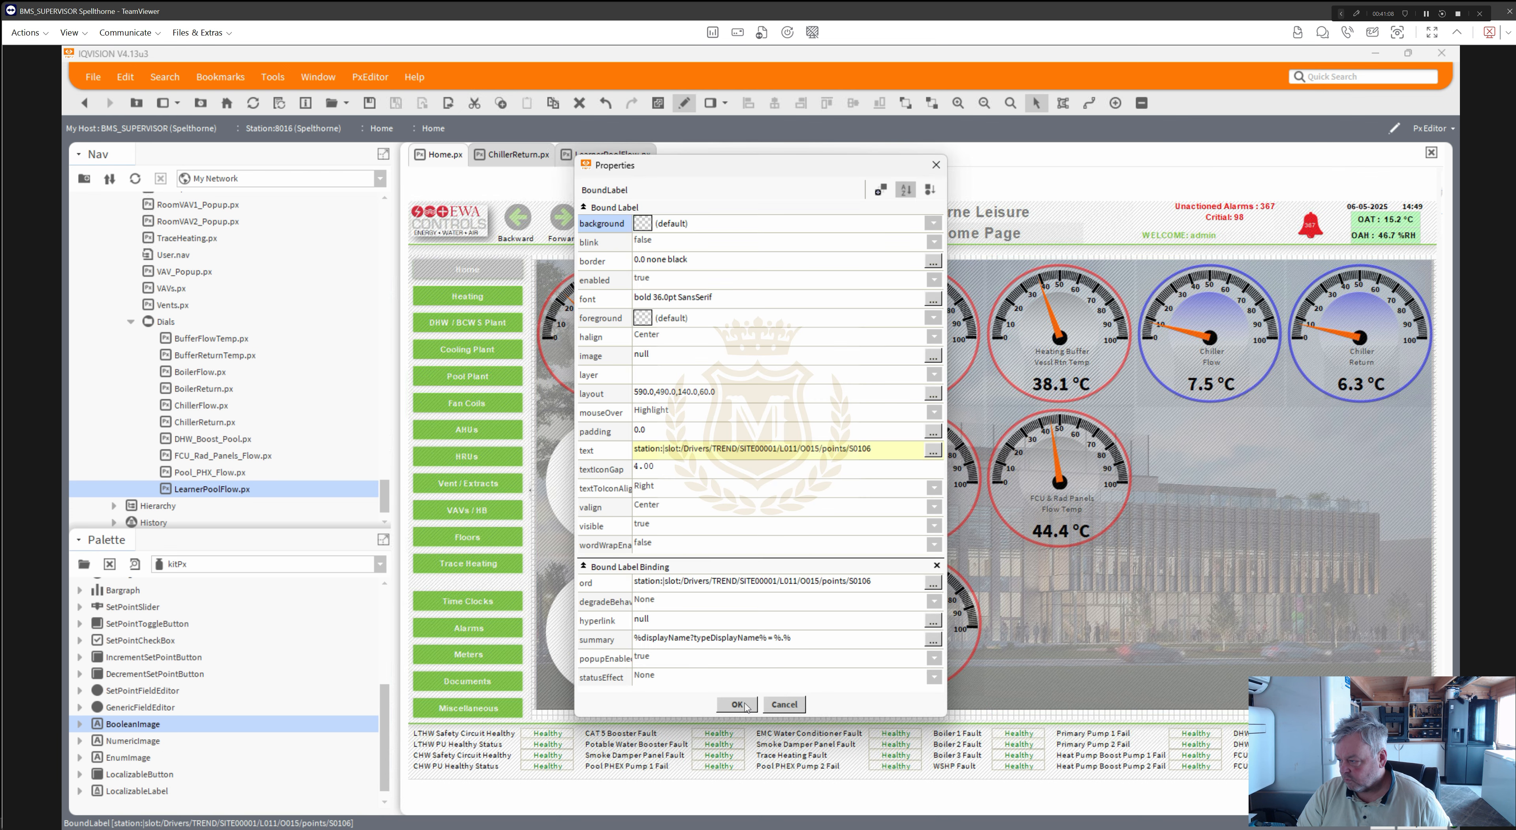
click(737, 705)
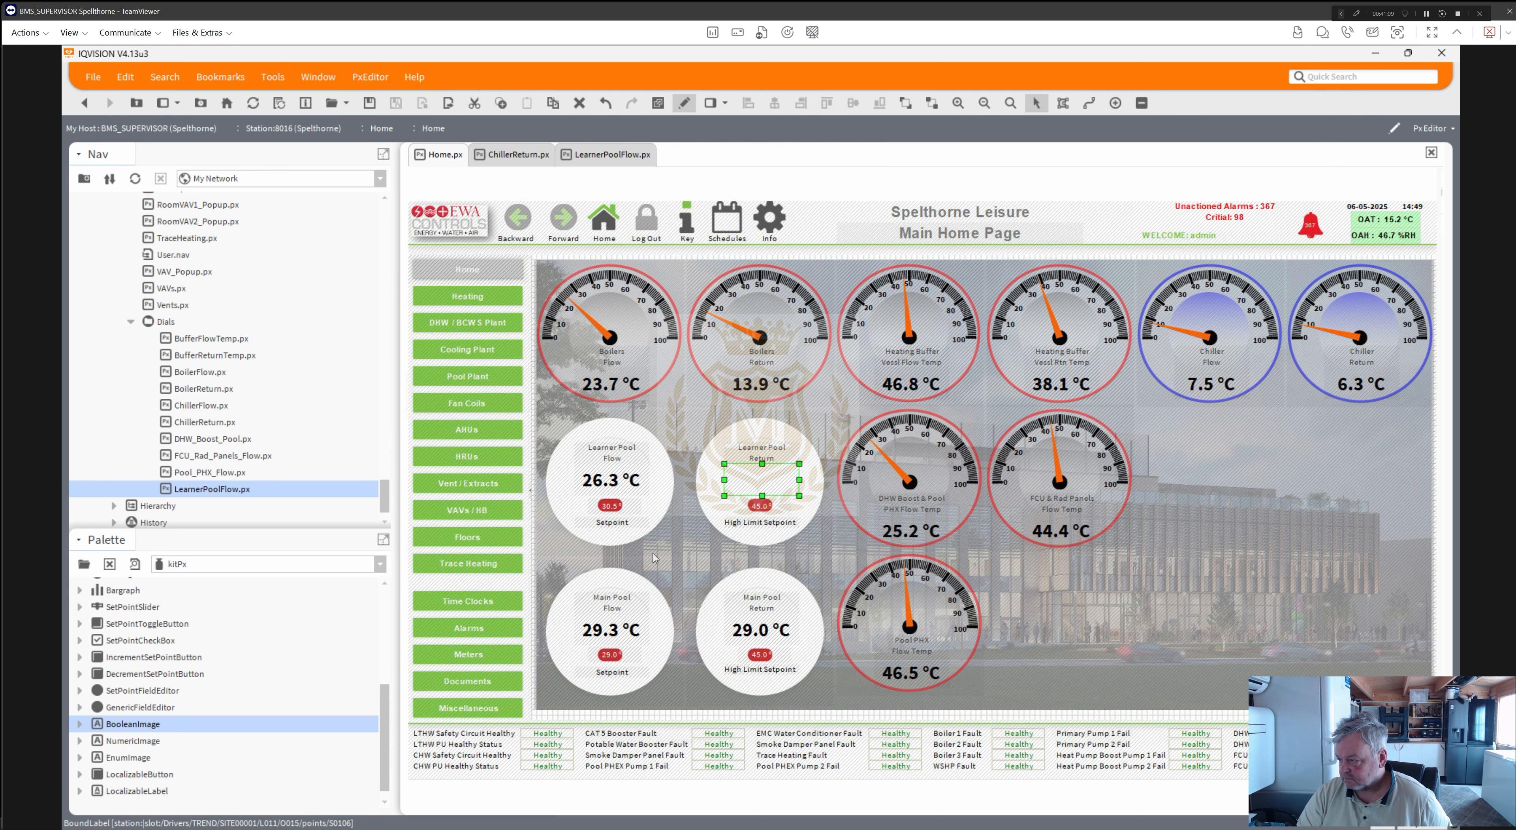
- Add a kitPx Popup Binding to the Learner Pool Flow temperature label
click(605, 482)
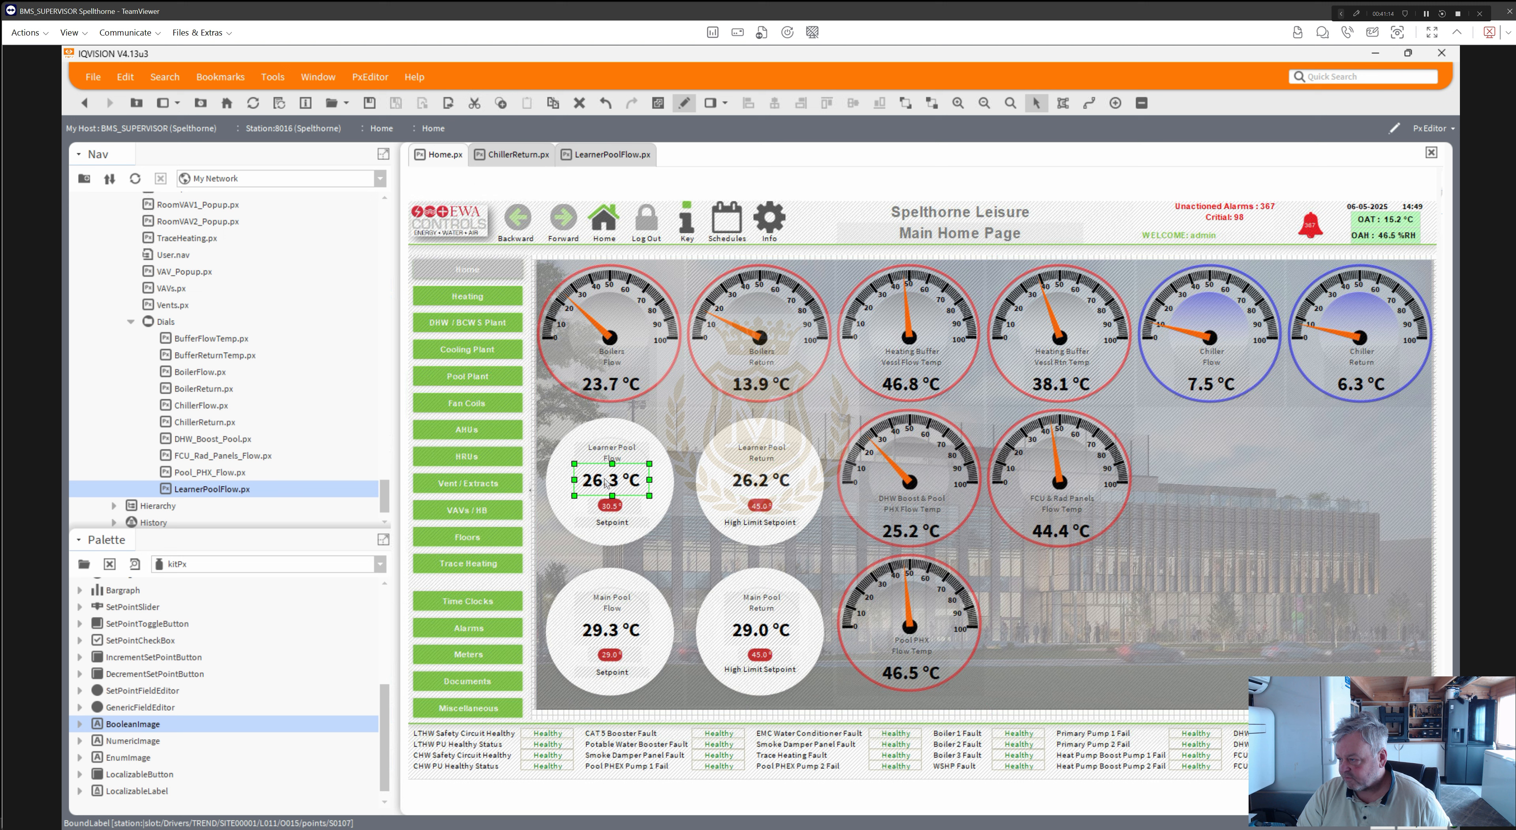
double_click(606, 483)
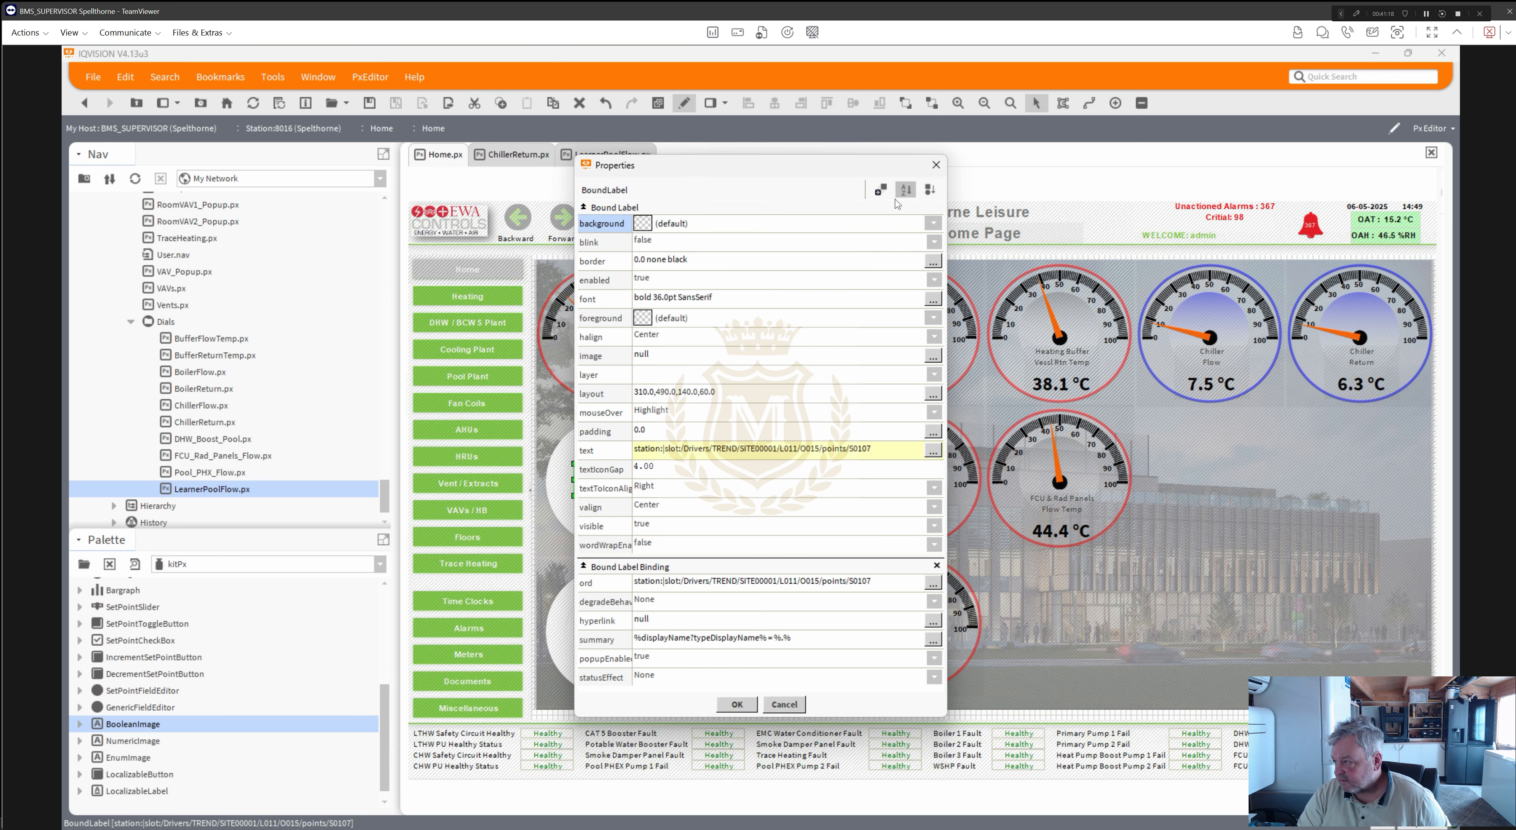
click(881, 190)
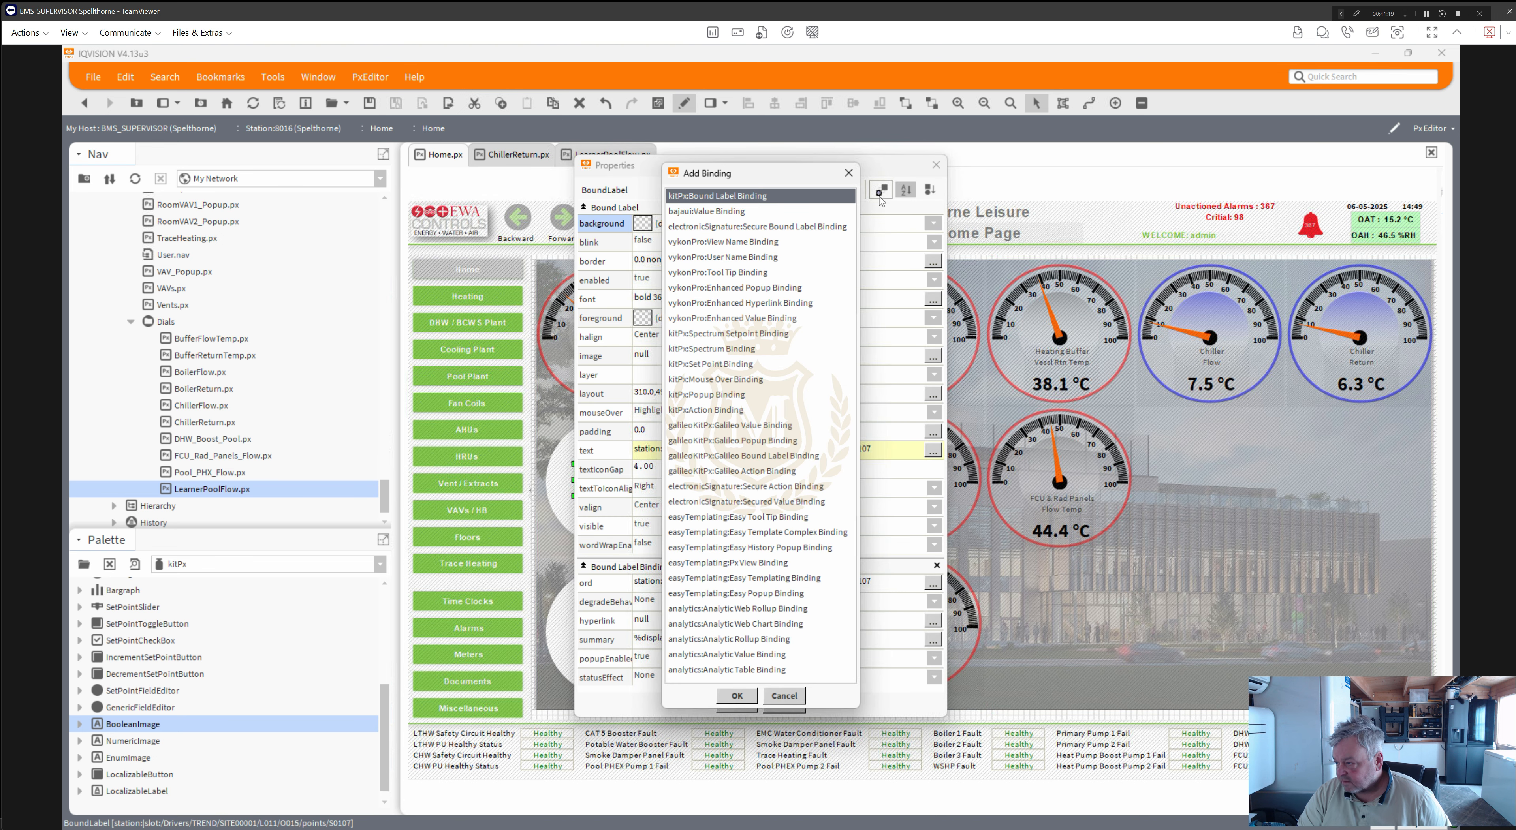
double_click(706, 394)
scroll(937, 495, down, 3)
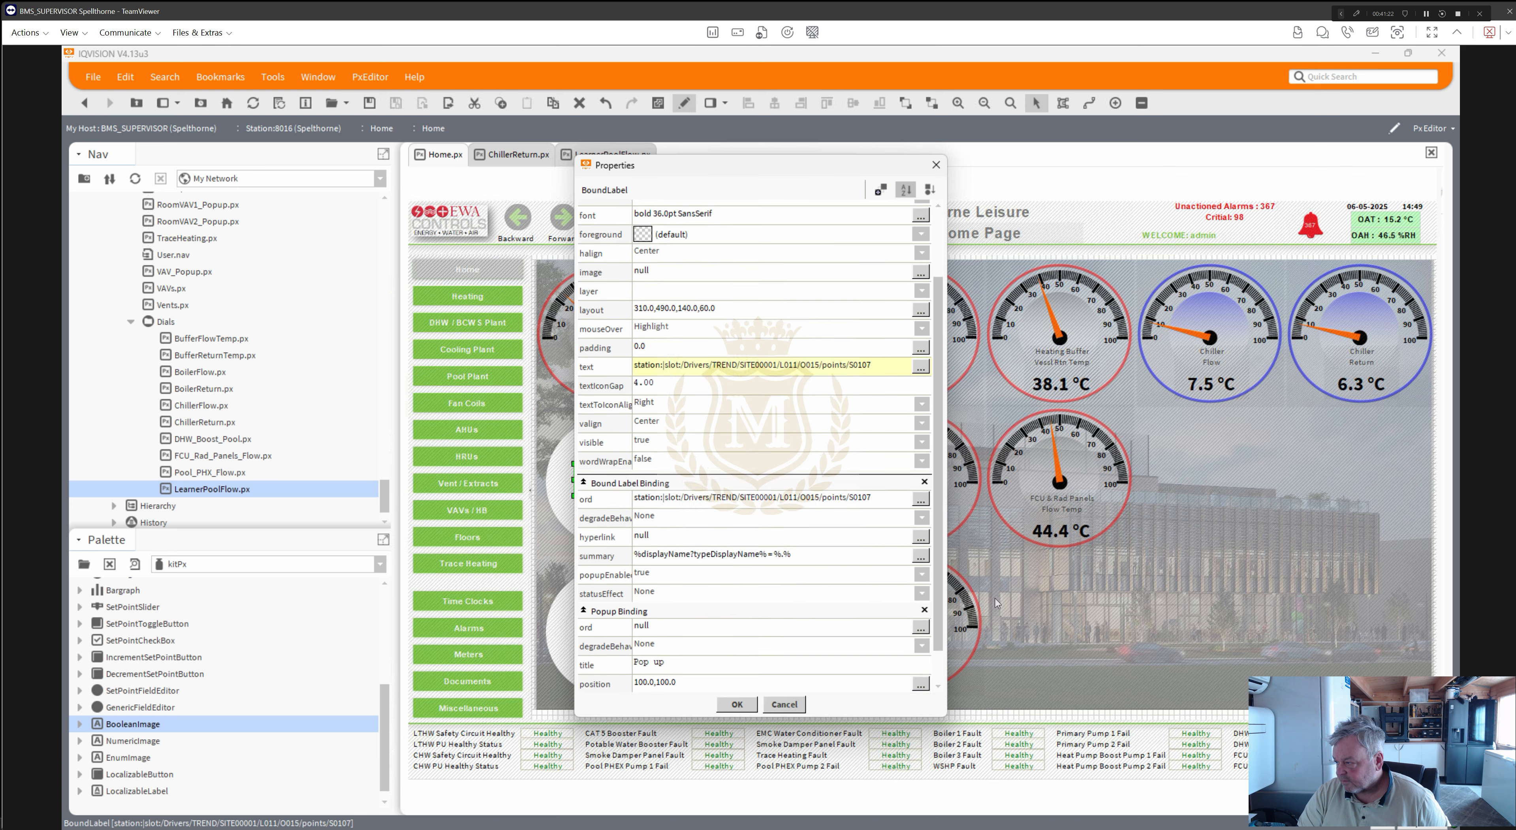
- Copy the label's Bound Label Binding ord into its Popup Binding ord, choose the Chart view, and apply the properties
click(920, 460)
key(ctrl+c)
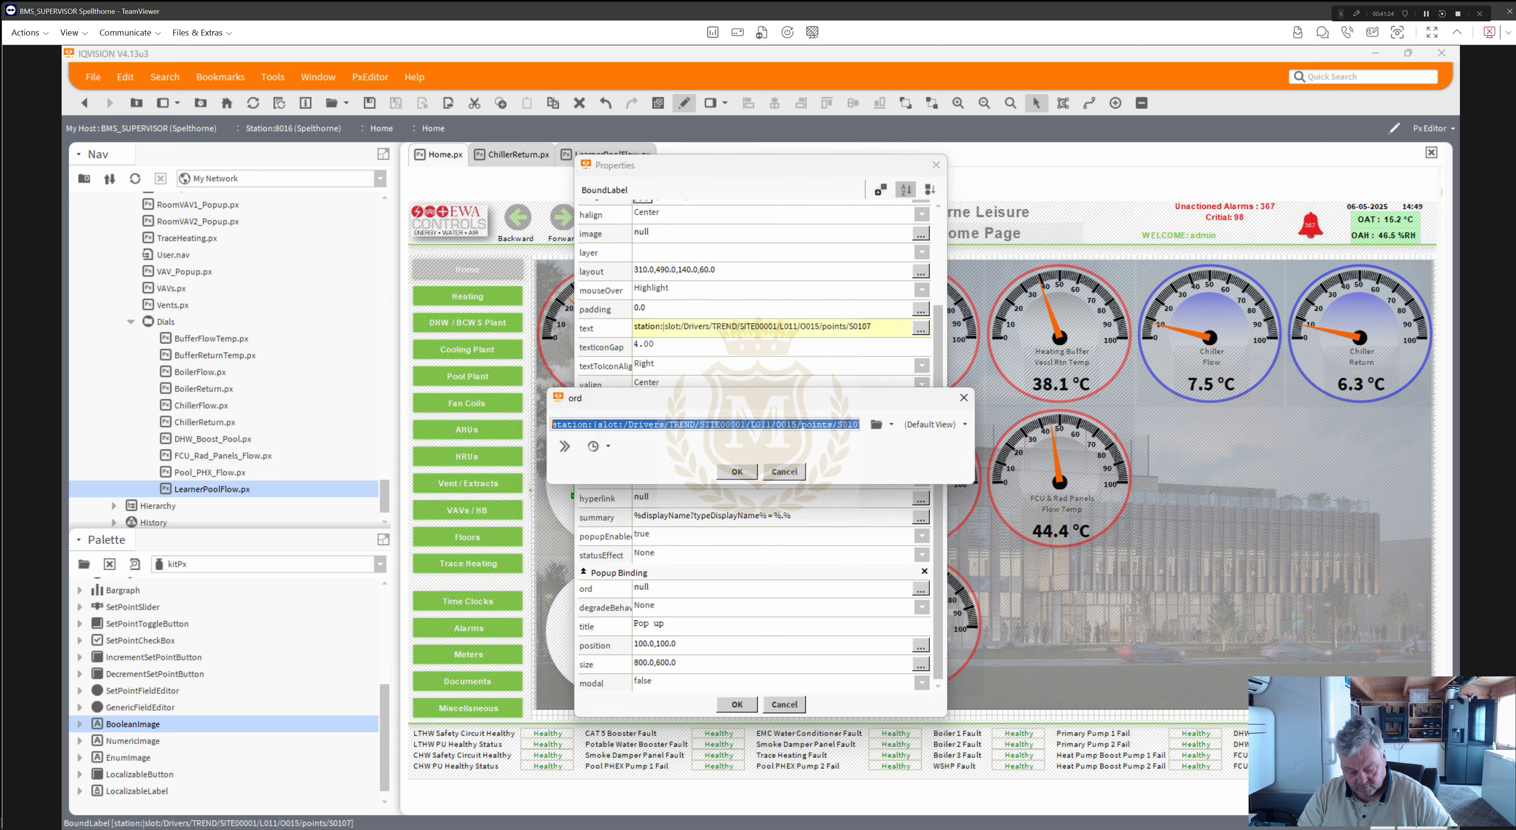
click(744, 471)
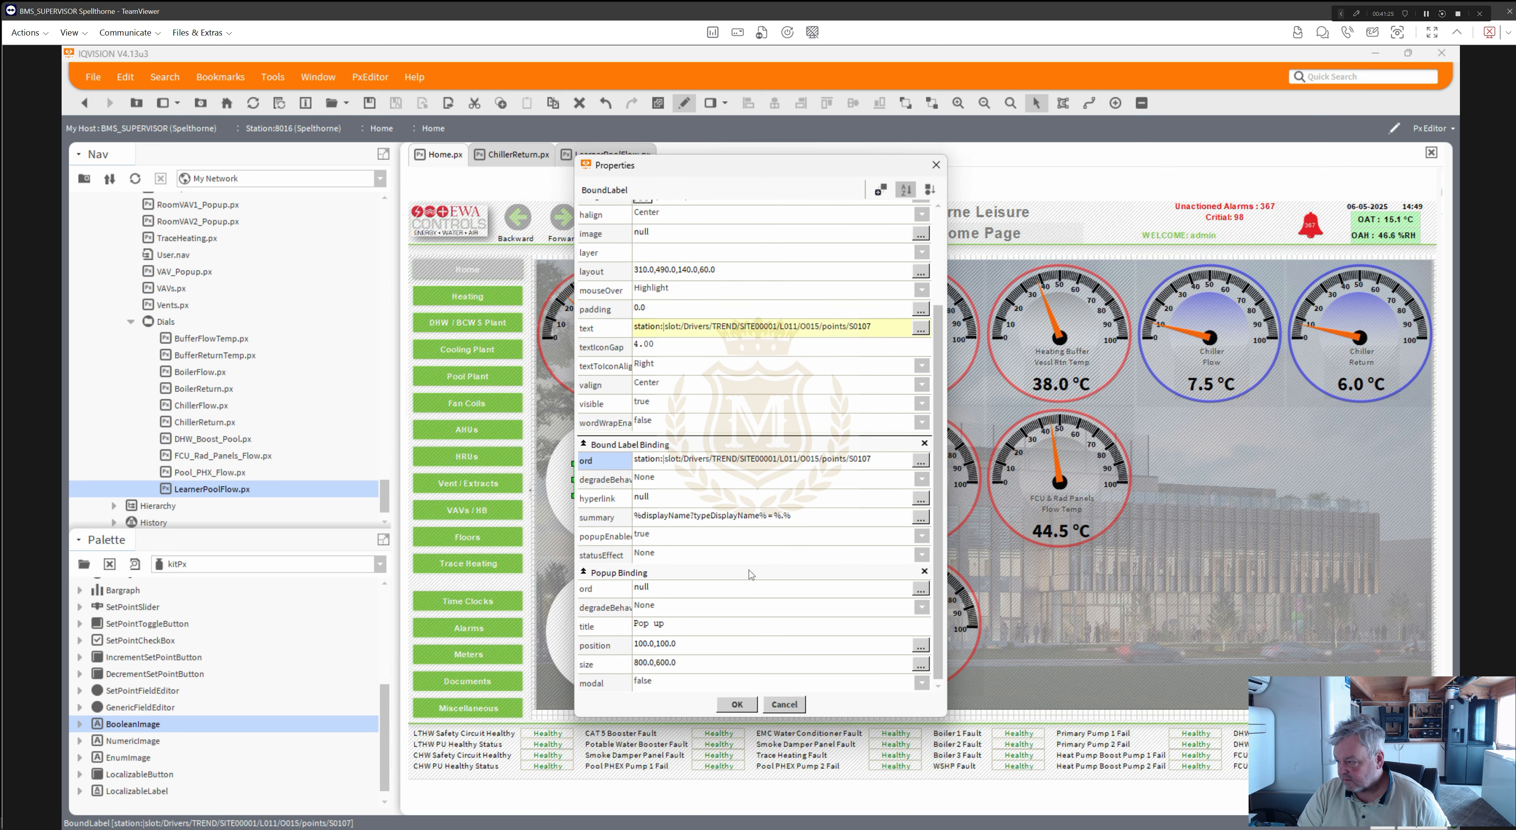
click(742, 589)
key(ctrl+v)
click(930, 425)
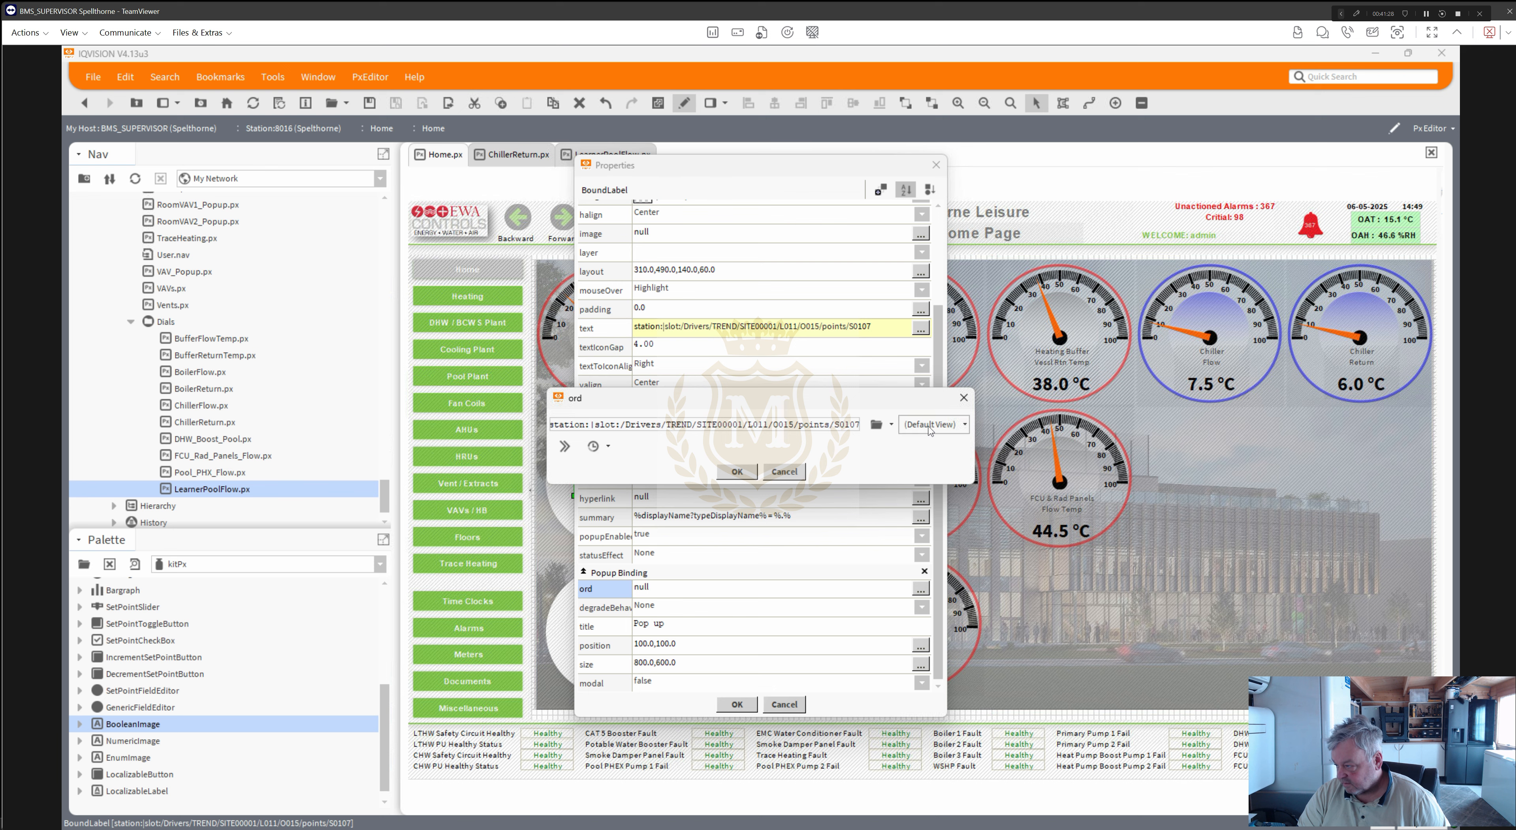
click(919, 594)
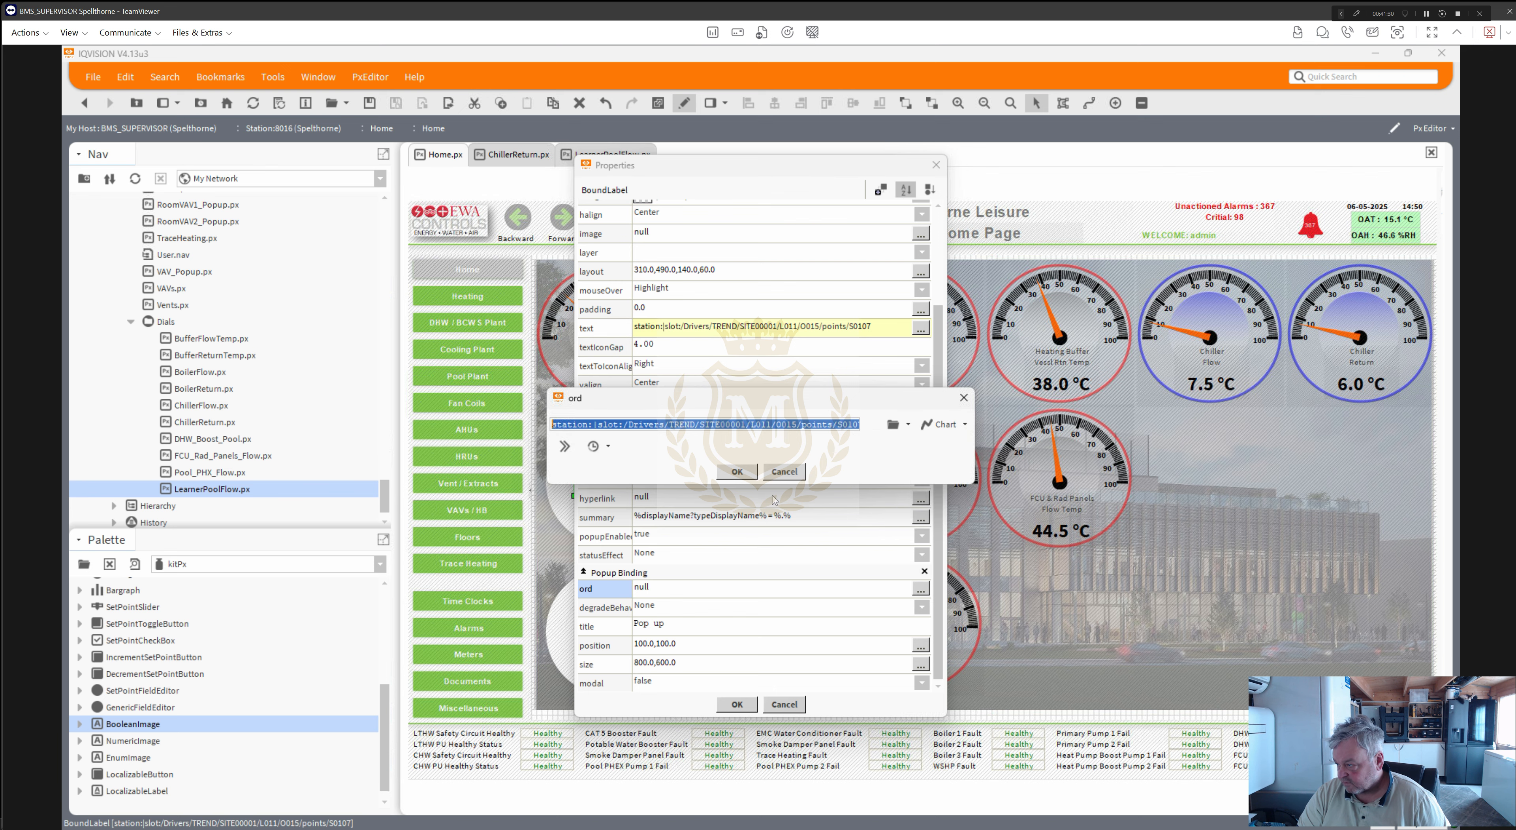
click(737, 473)
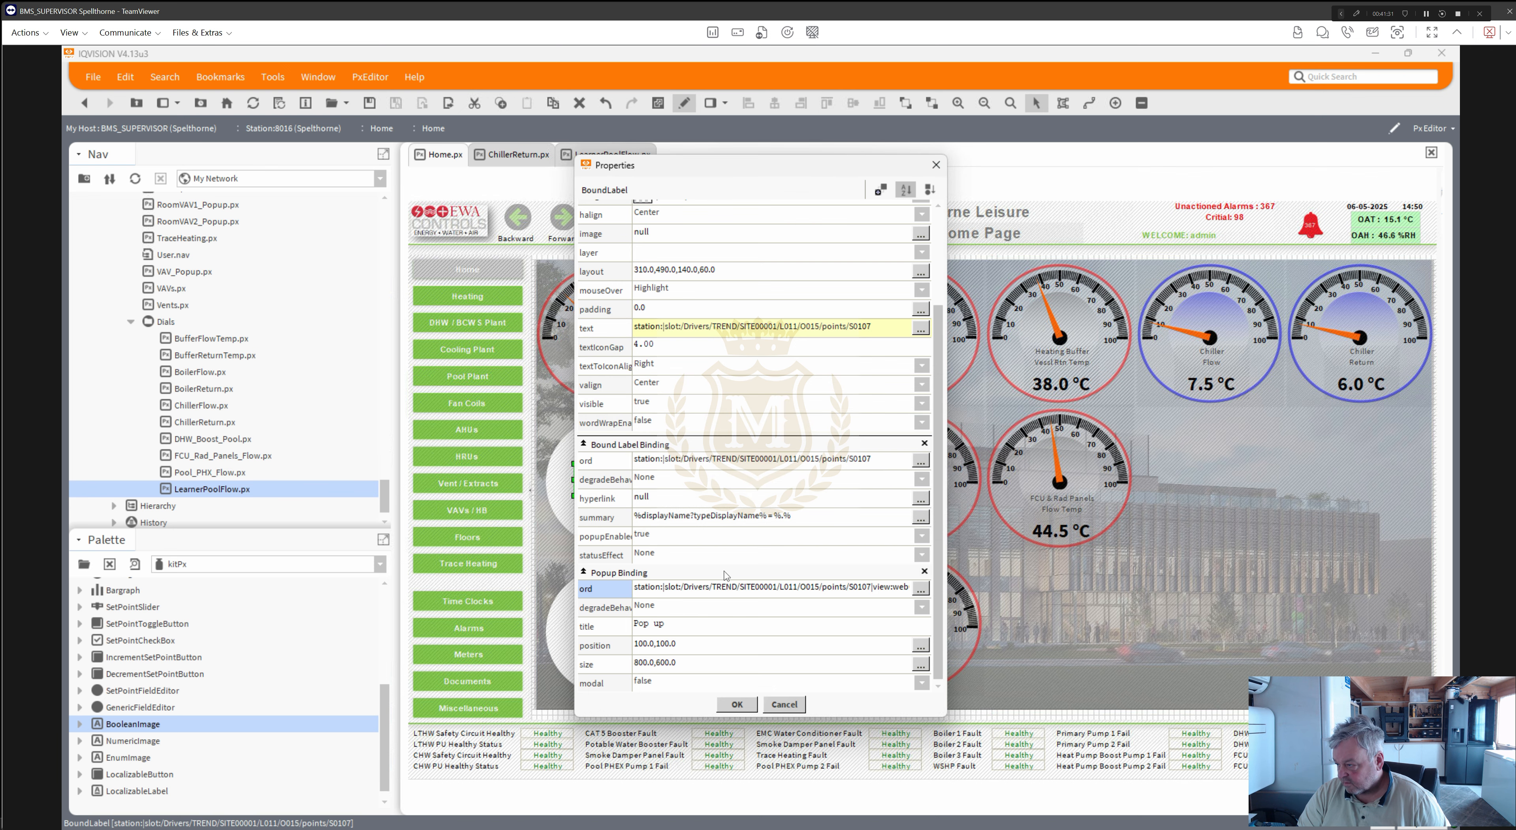
click(742, 706)
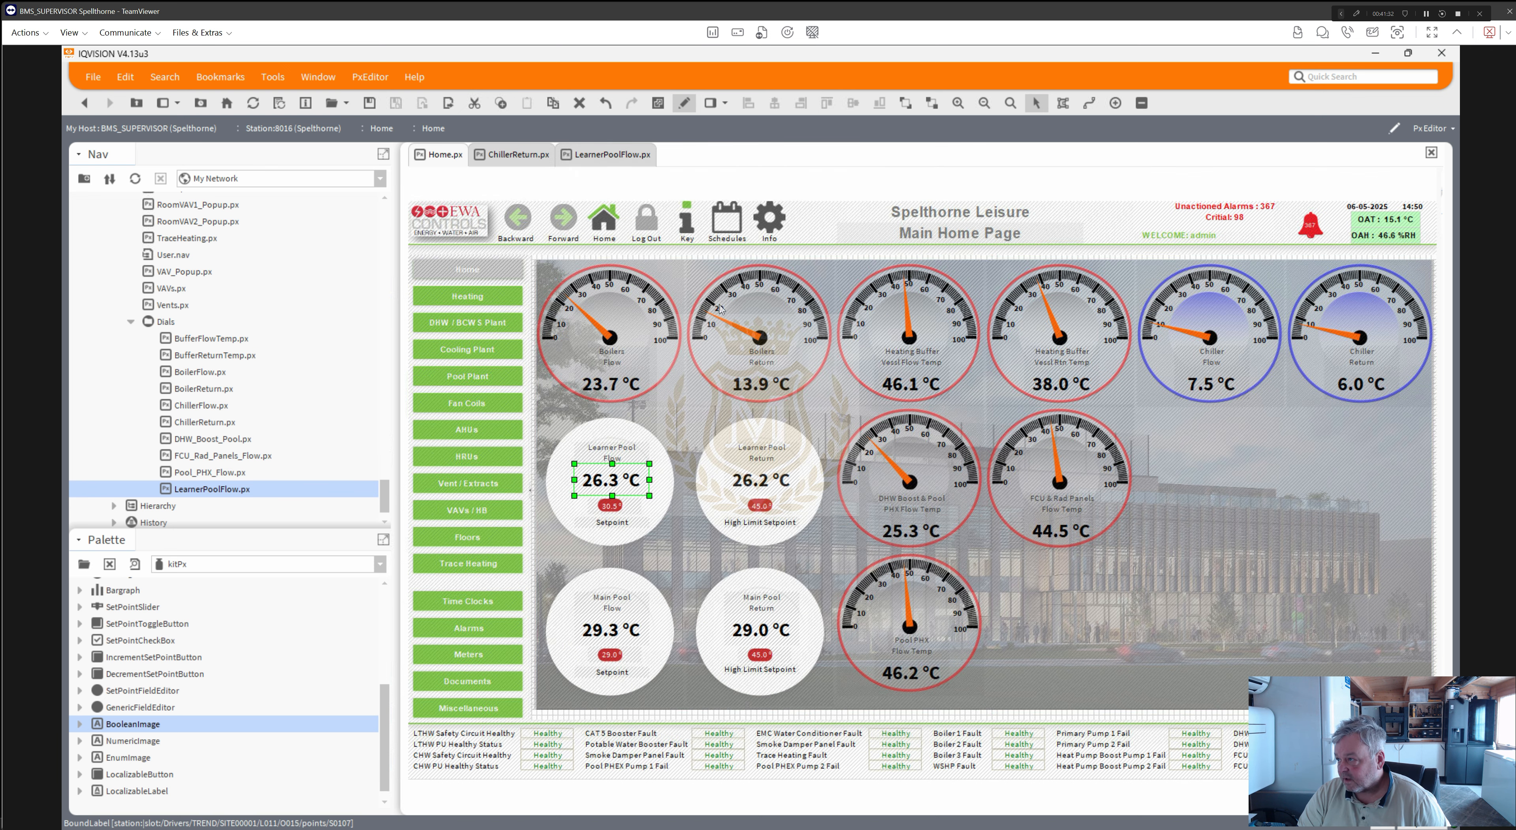
- Switch the home page to view mode and check the Learner Pool Flow temperature chart with the Year-To-Date range, closing the pop-up
click(686, 106)
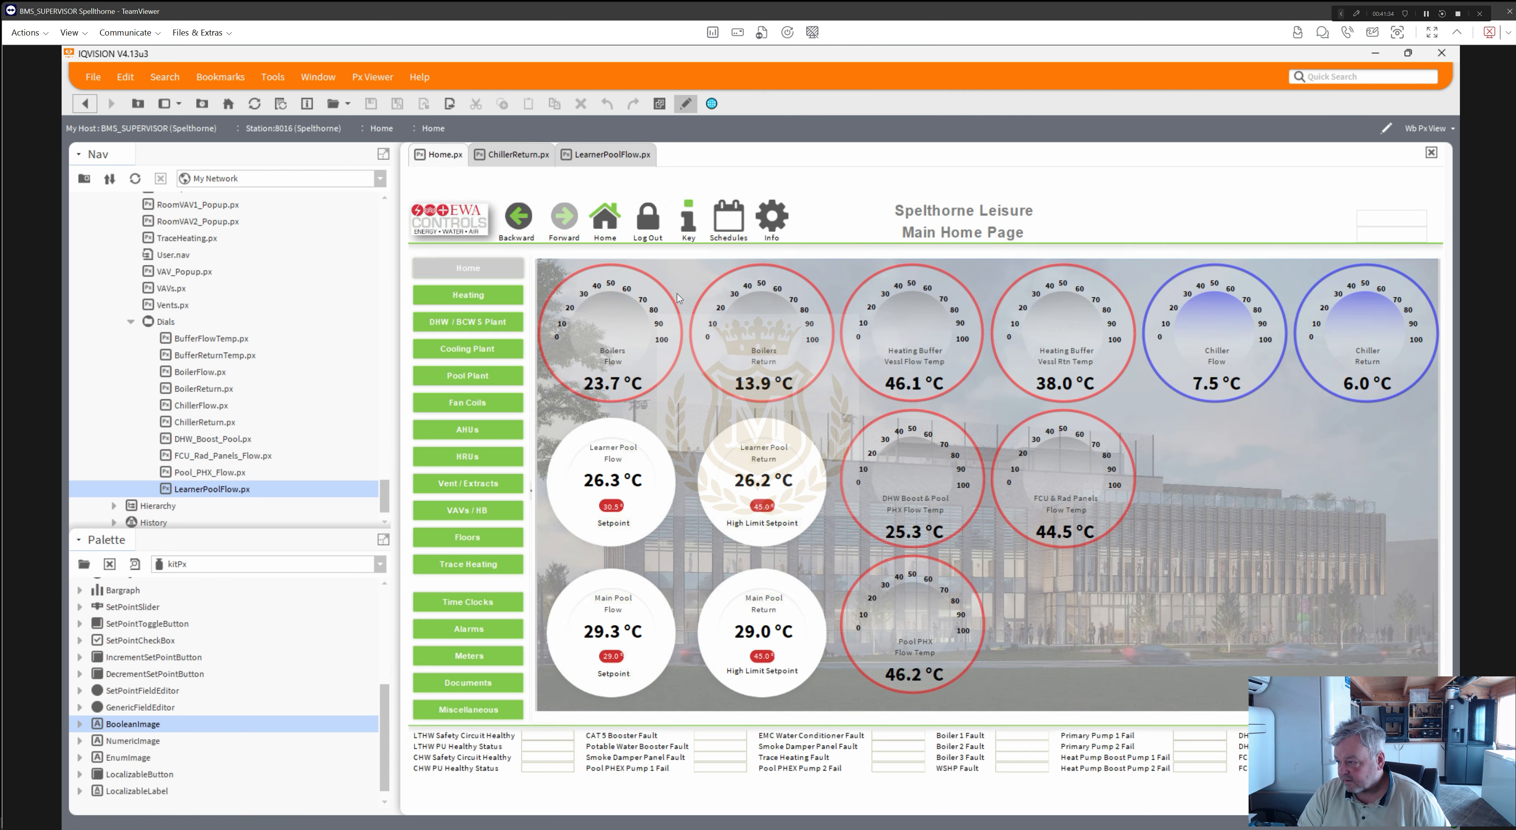
click(606, 483)
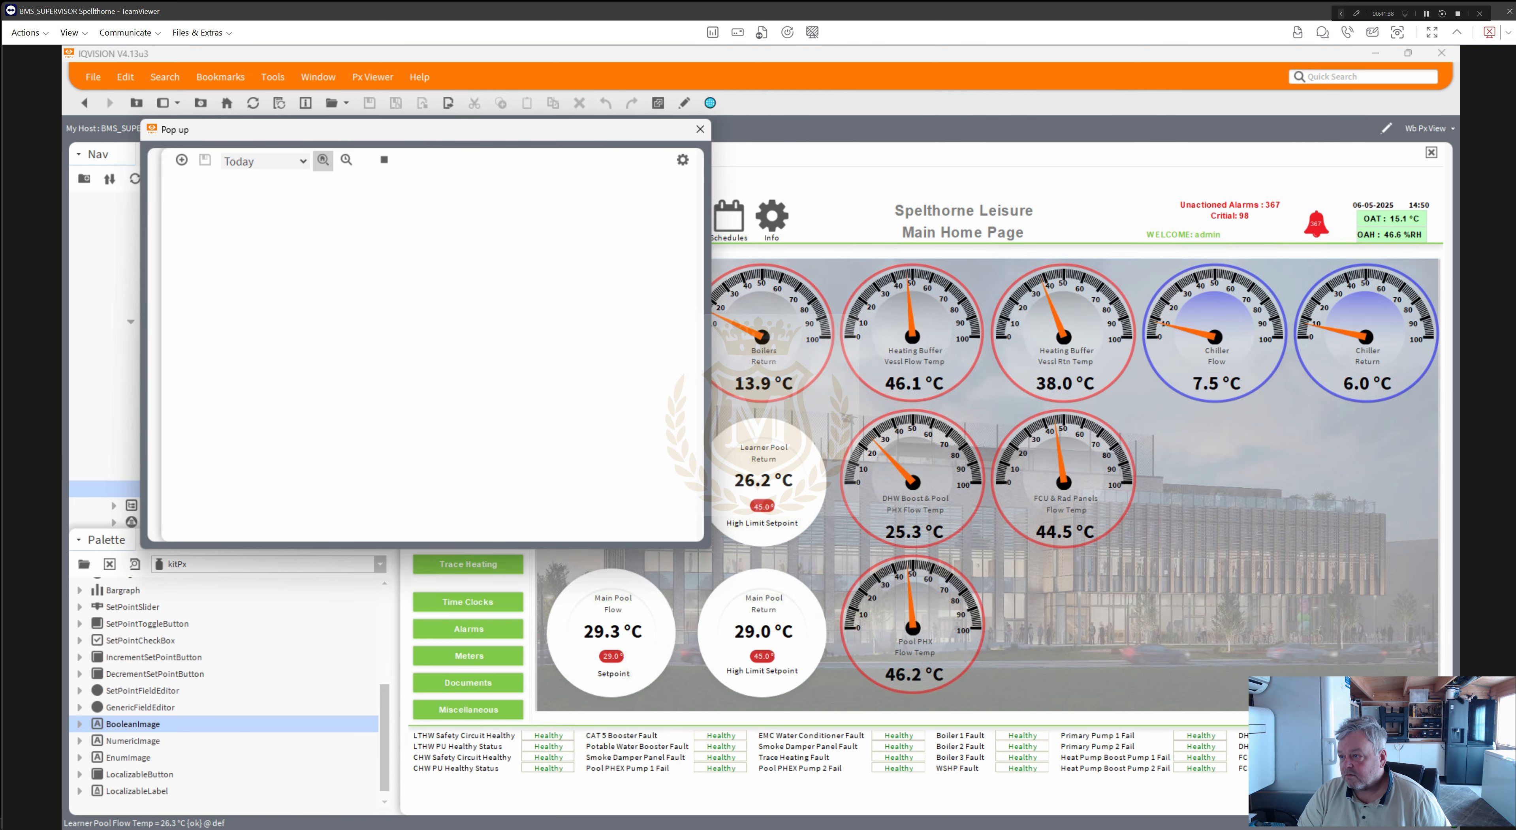
click(281, 163)
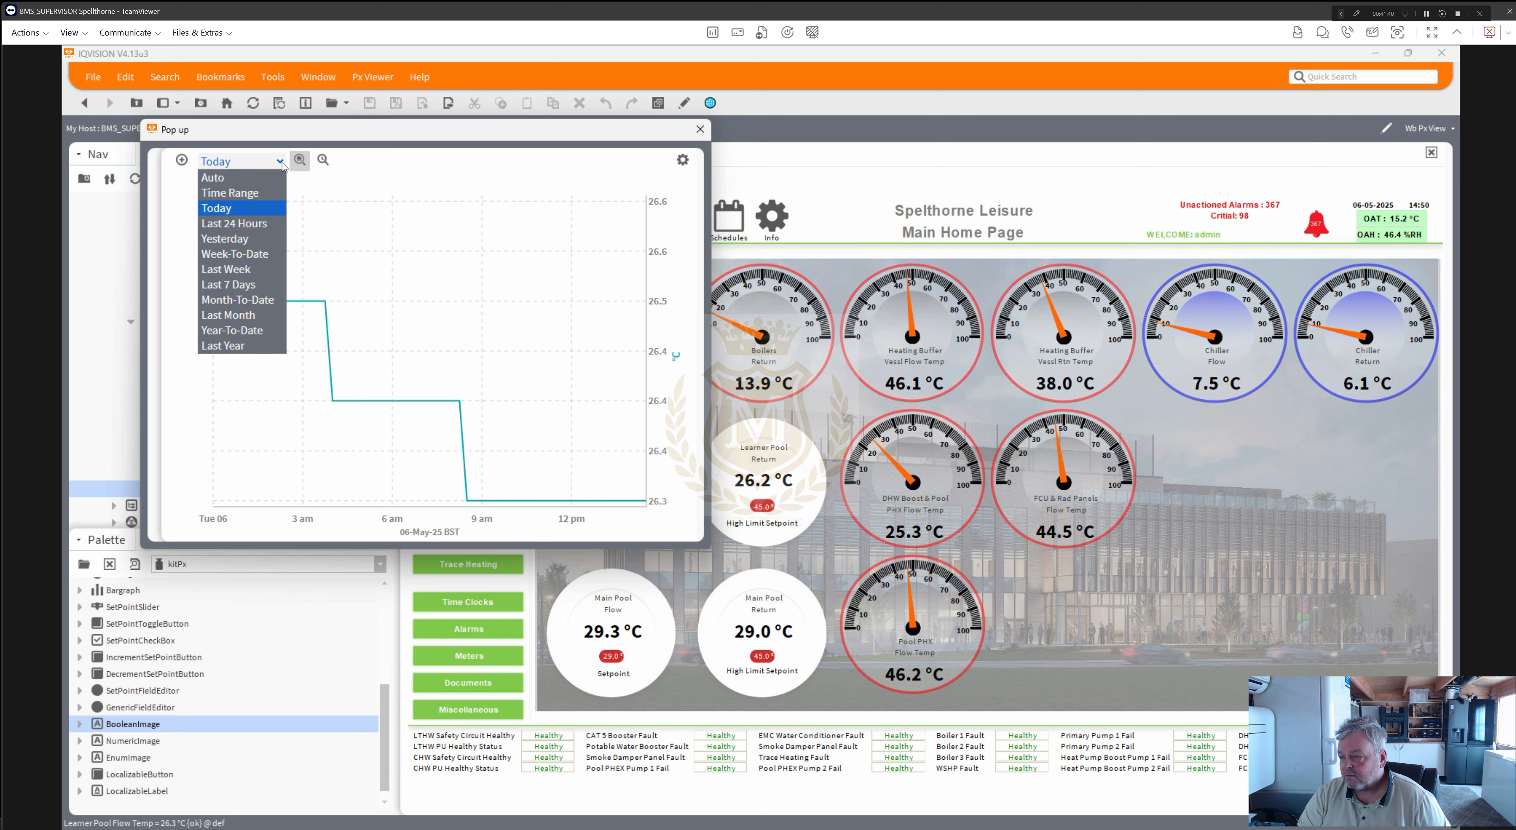
click(249, 330)
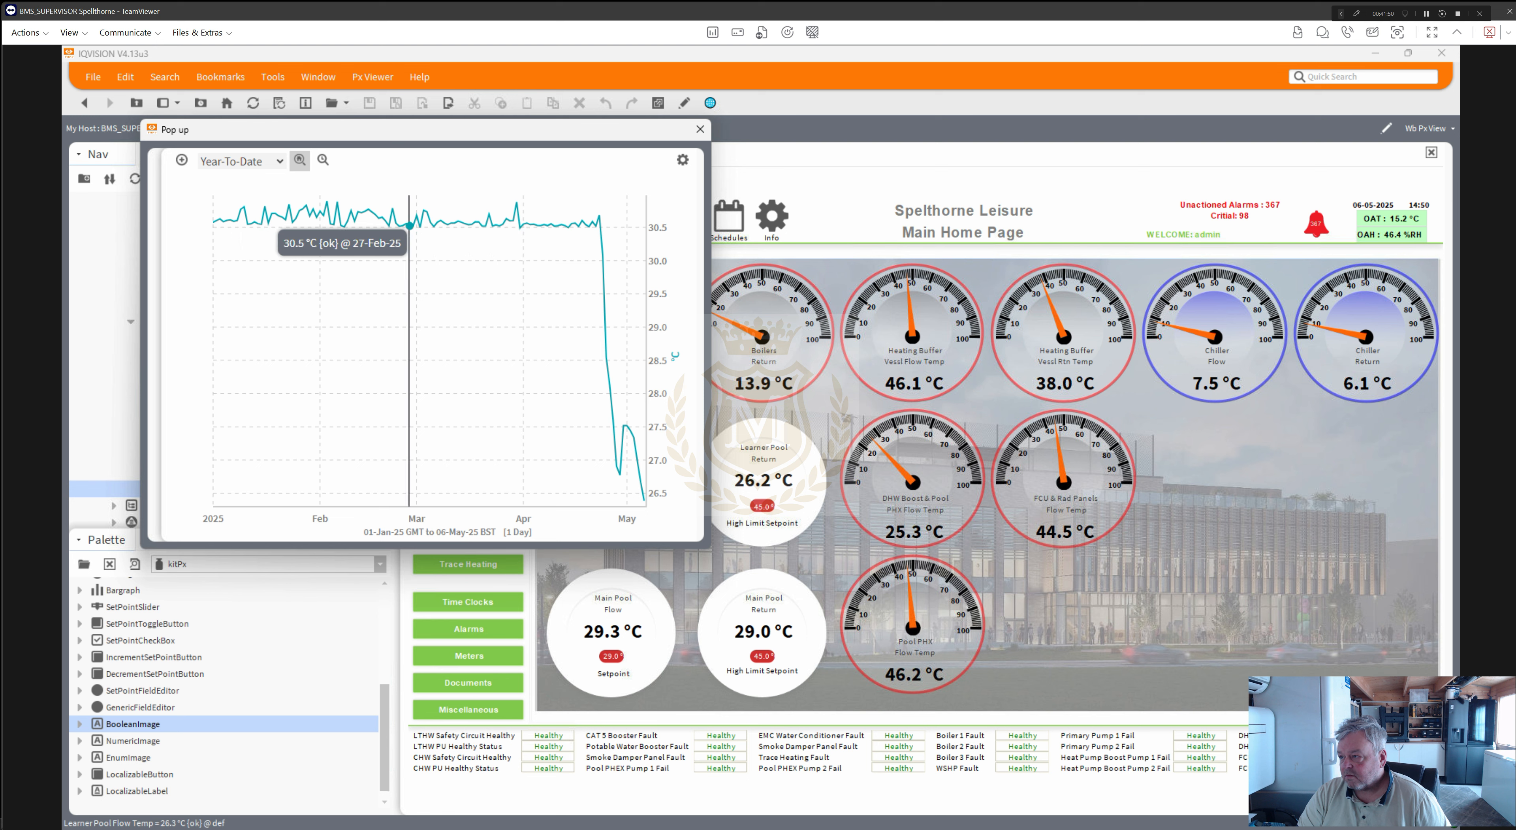
click(700, 130)
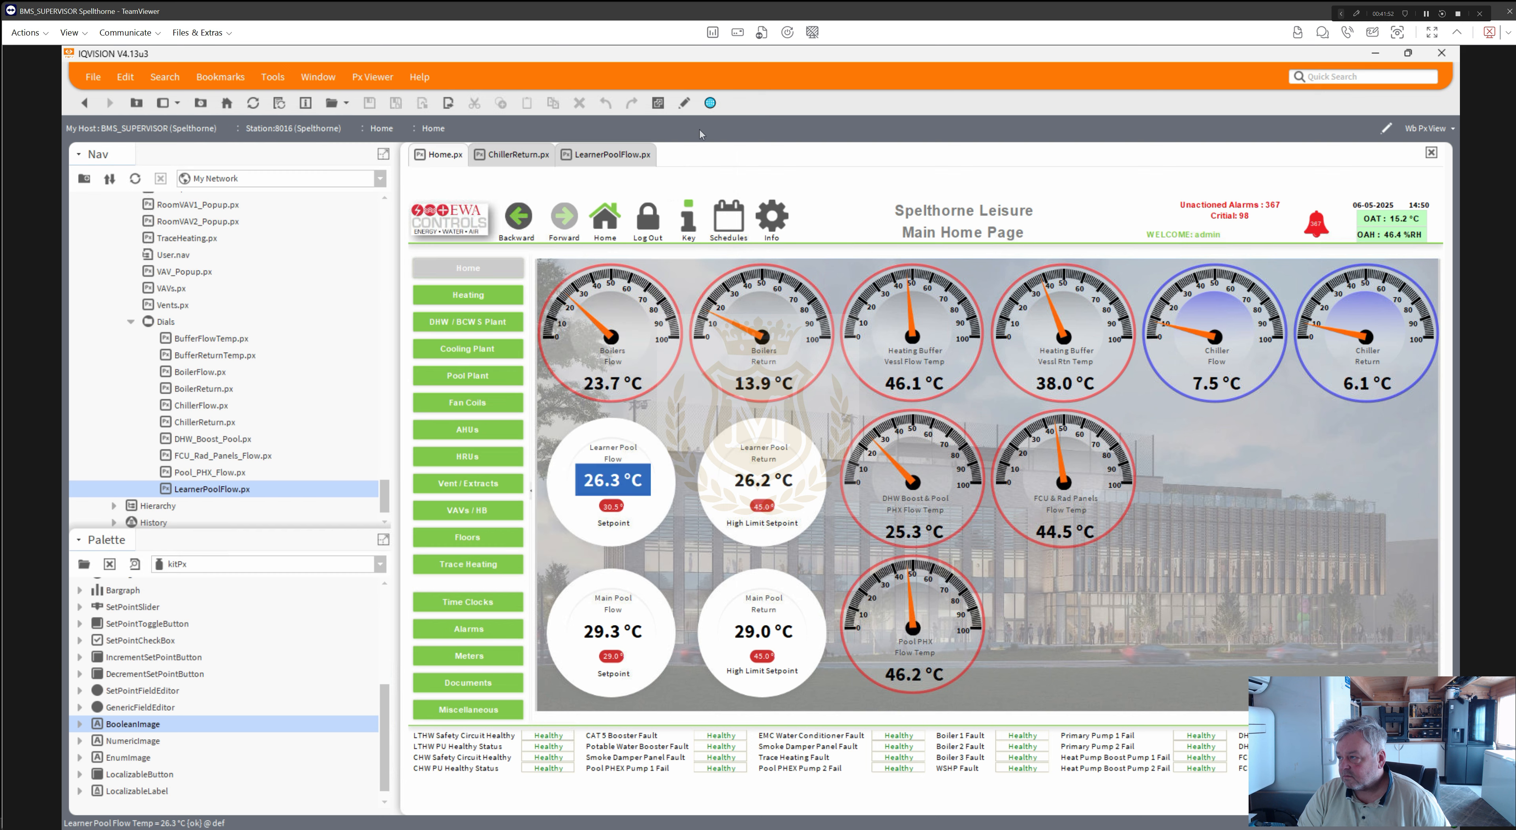
- Put the home page in edit mode and check which station point the Learner Pool Flow label's ord uses, keeping that point
click(684, 103)
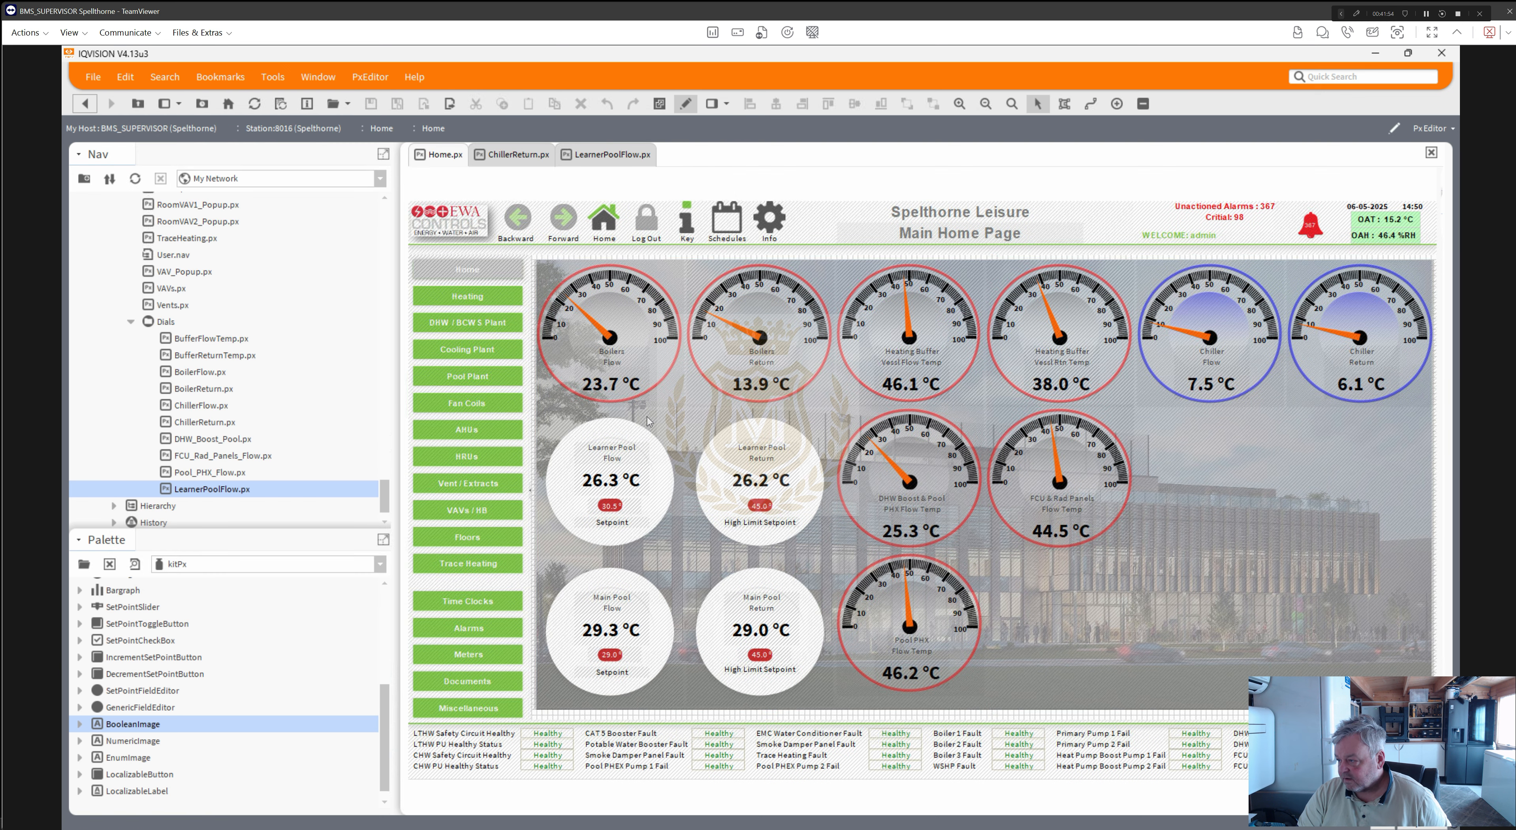
double_click(617, 489)
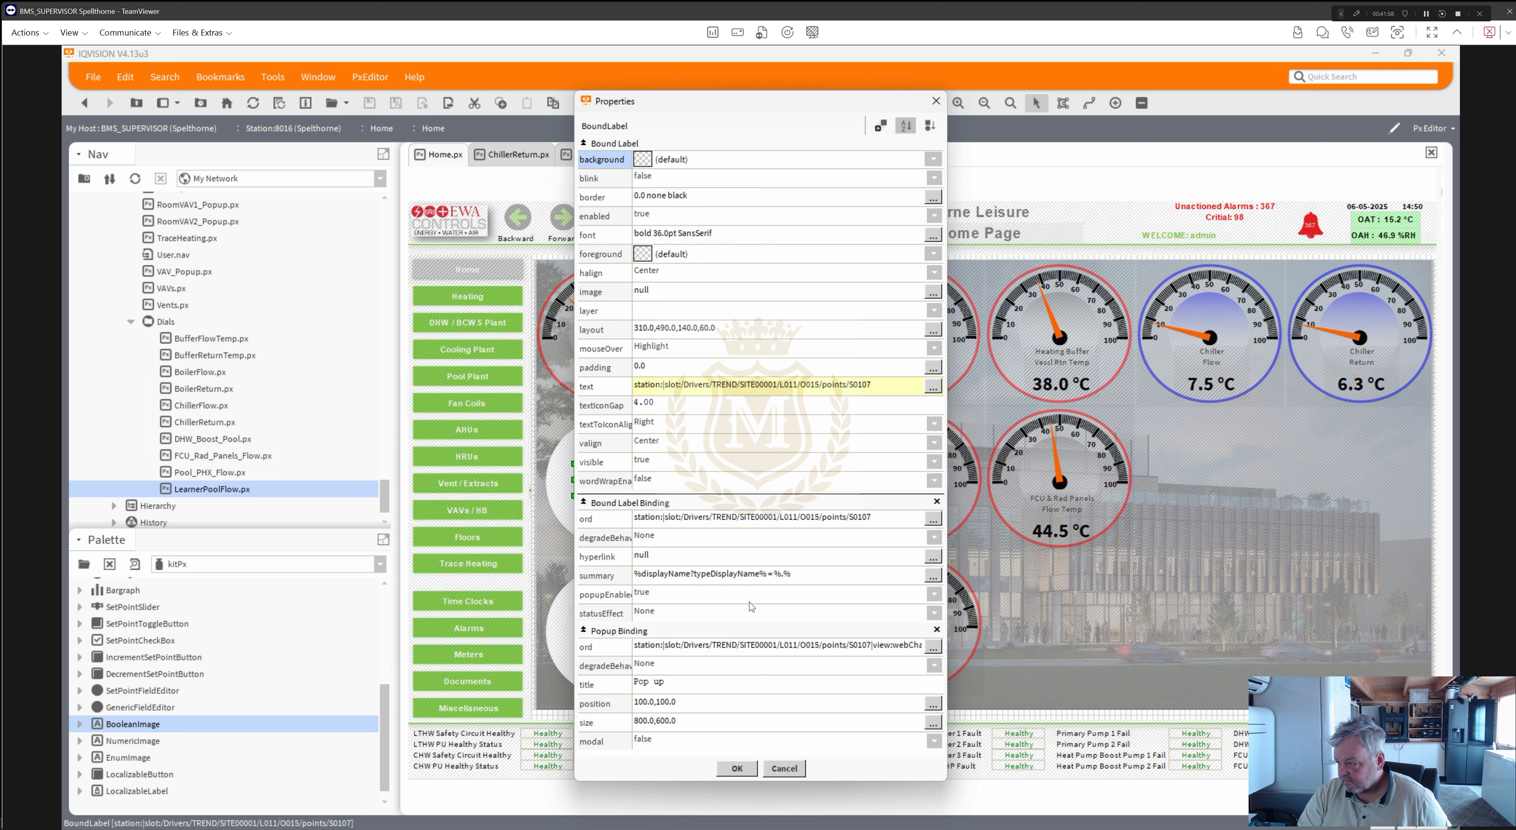
click(933, 519)
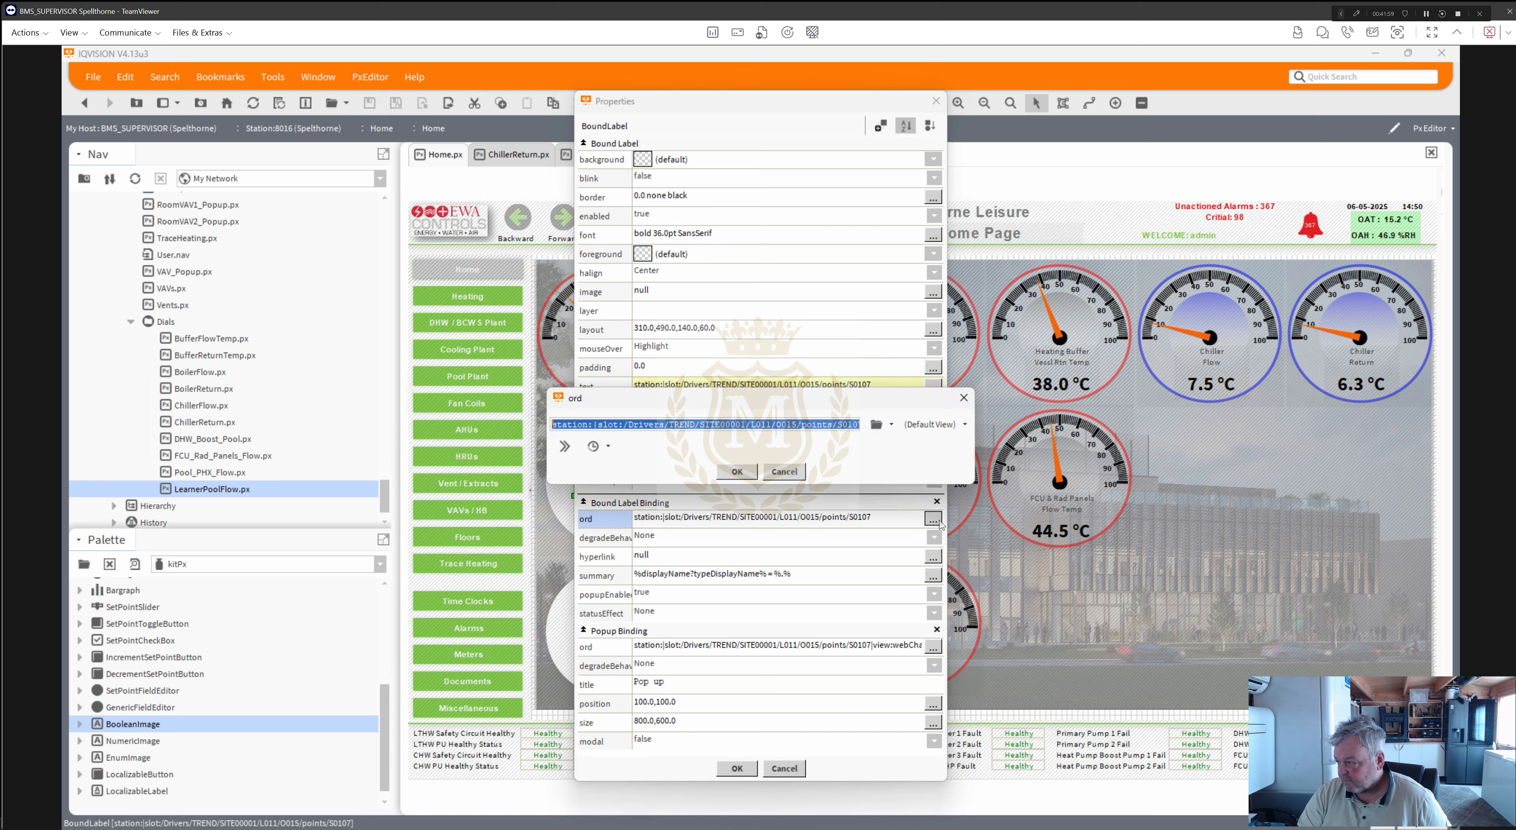
click(891, 426)
click(906, 464)
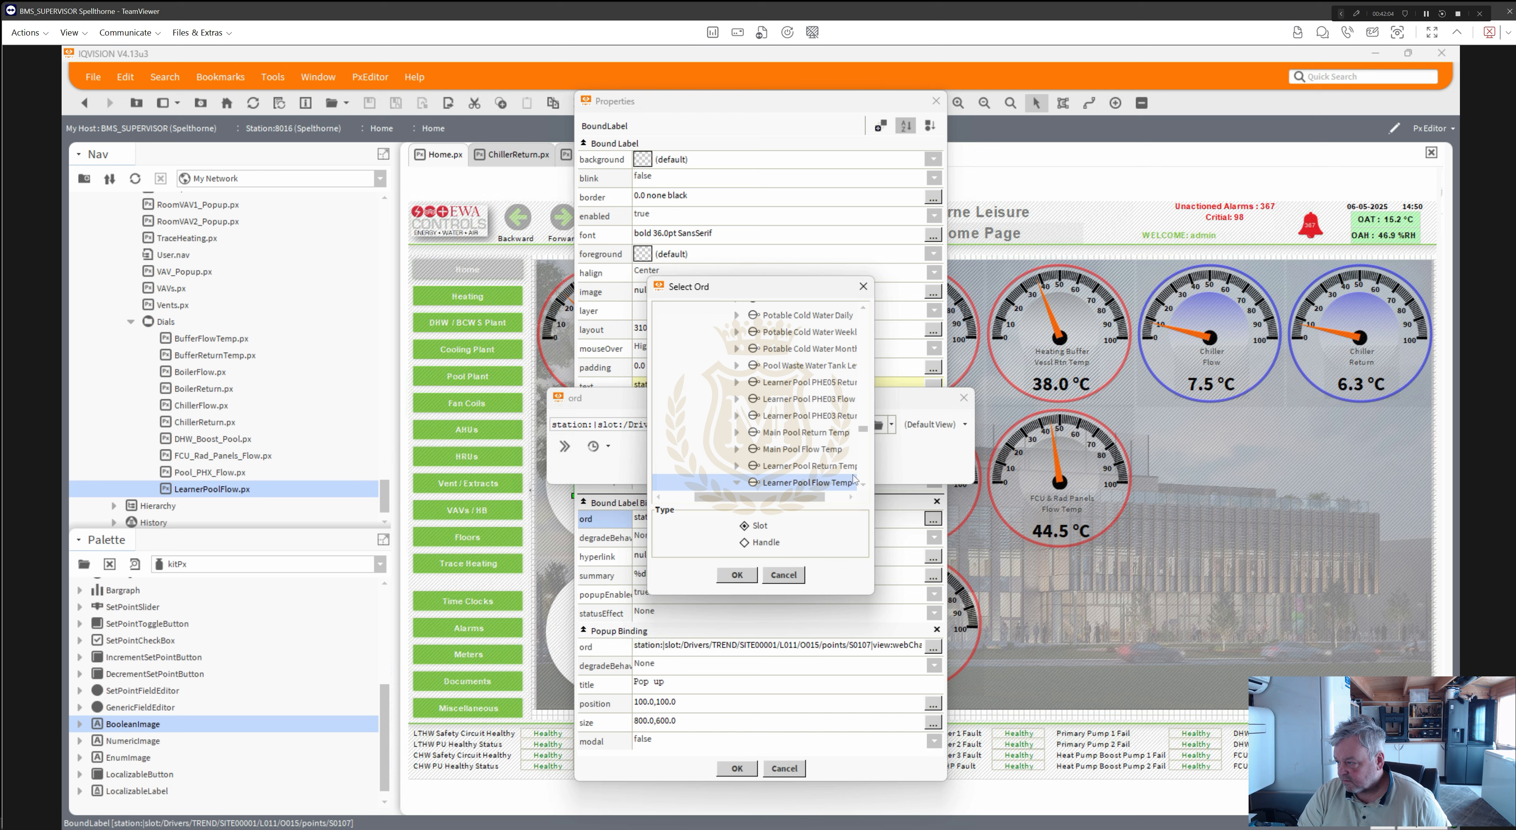
click(744, 578)
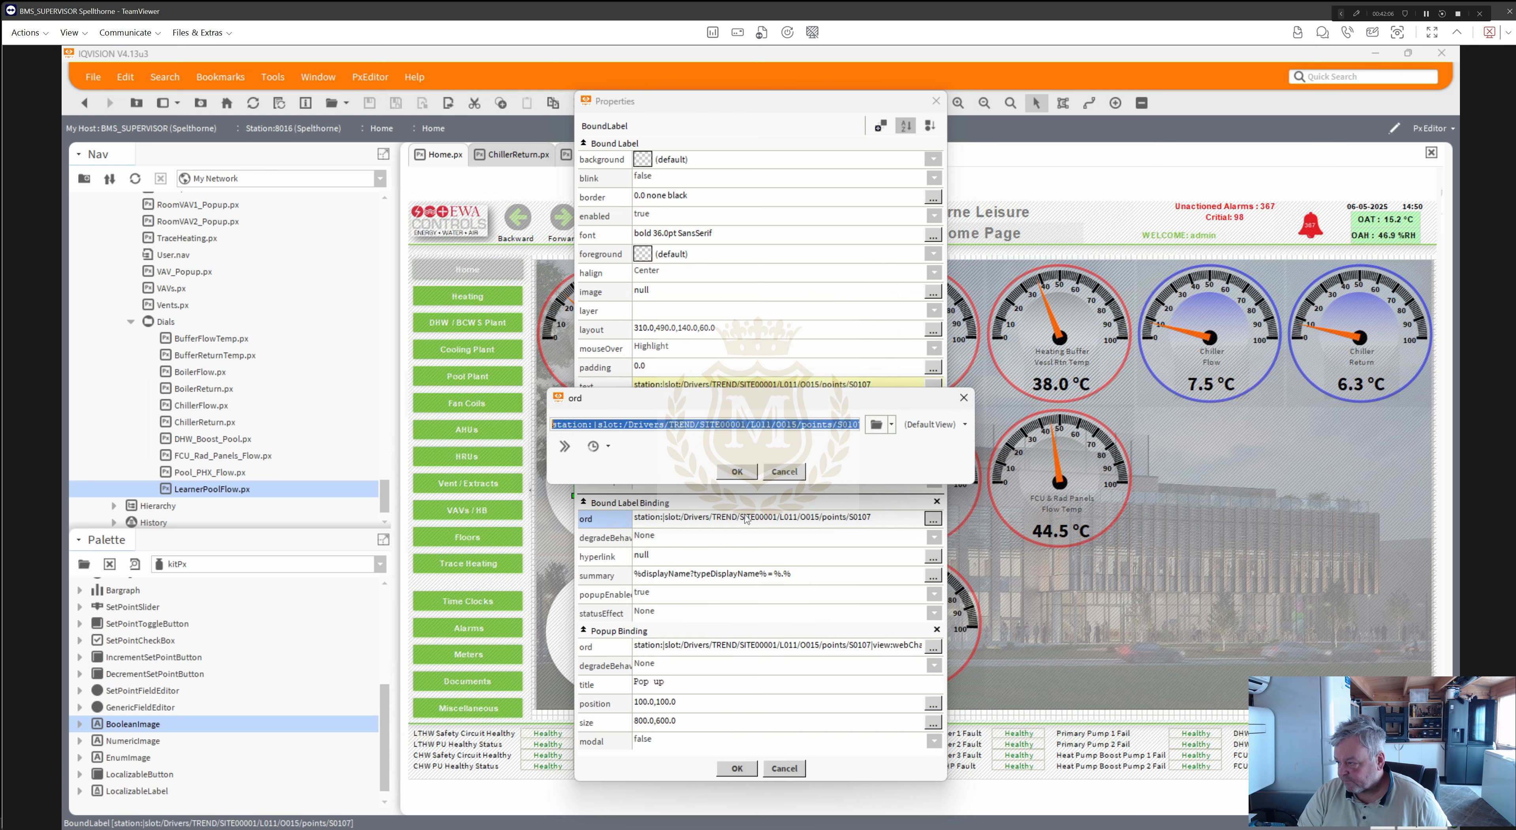
click(737, 471)
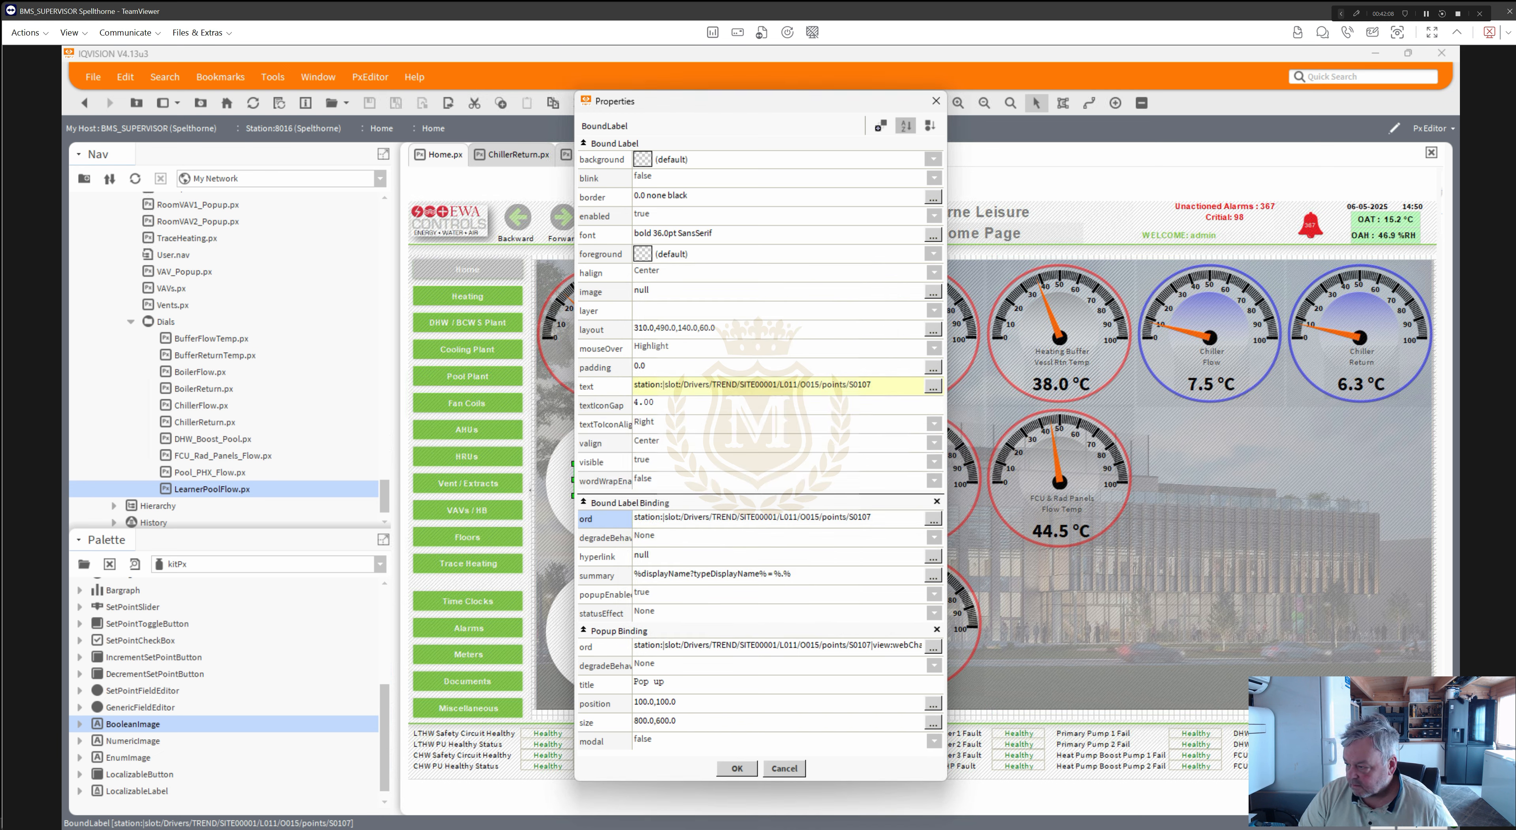
- Set the Popup Binding title to "Learner Pool Flow Temperature" and apply the label's properties
drag(668, 683, 541, 671)
text(L)
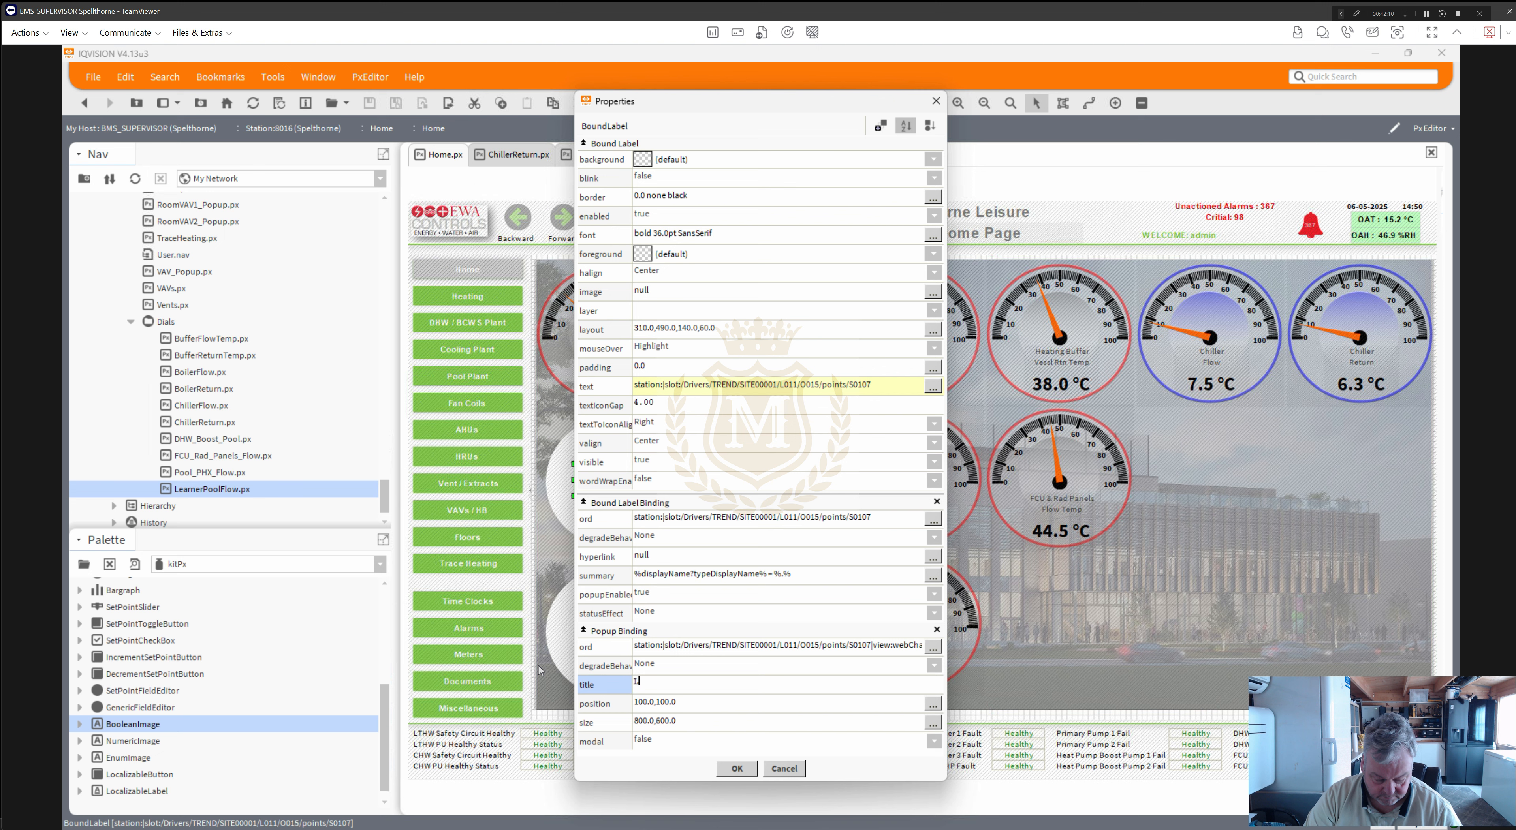
text(earner Po)
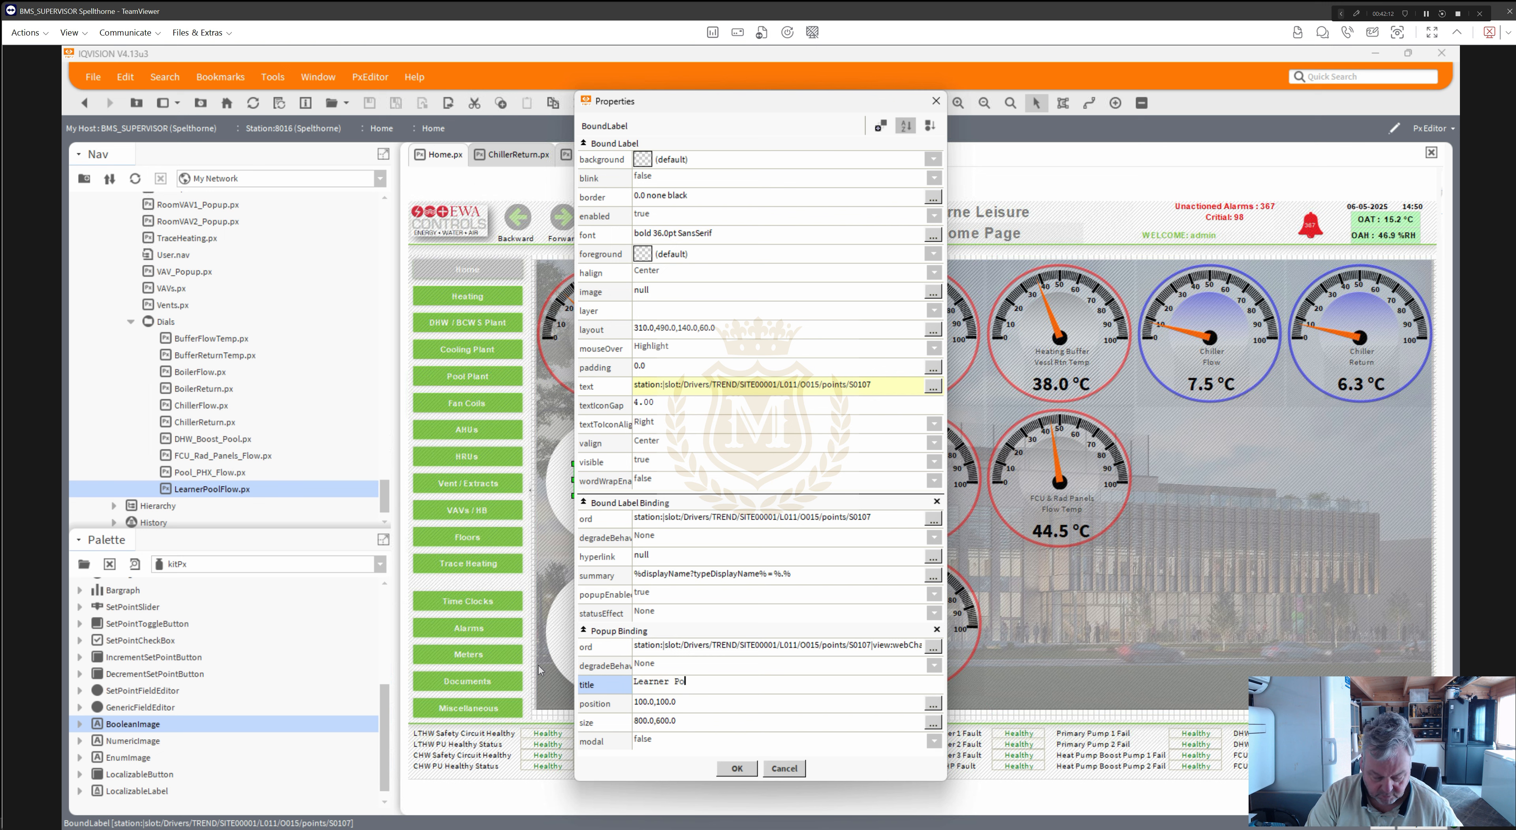
text(ol Flow )
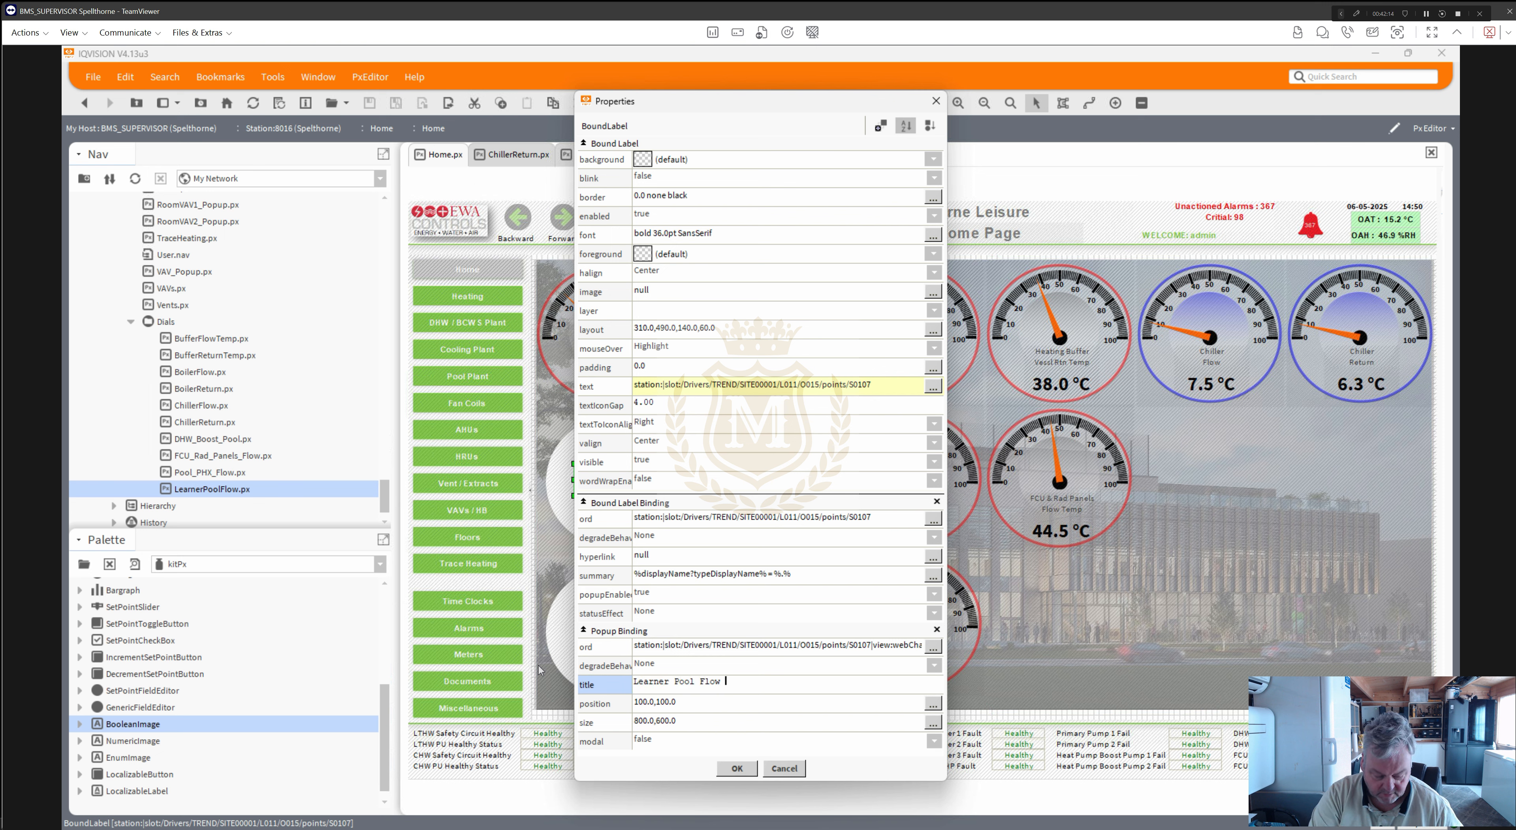
text(Temperature)
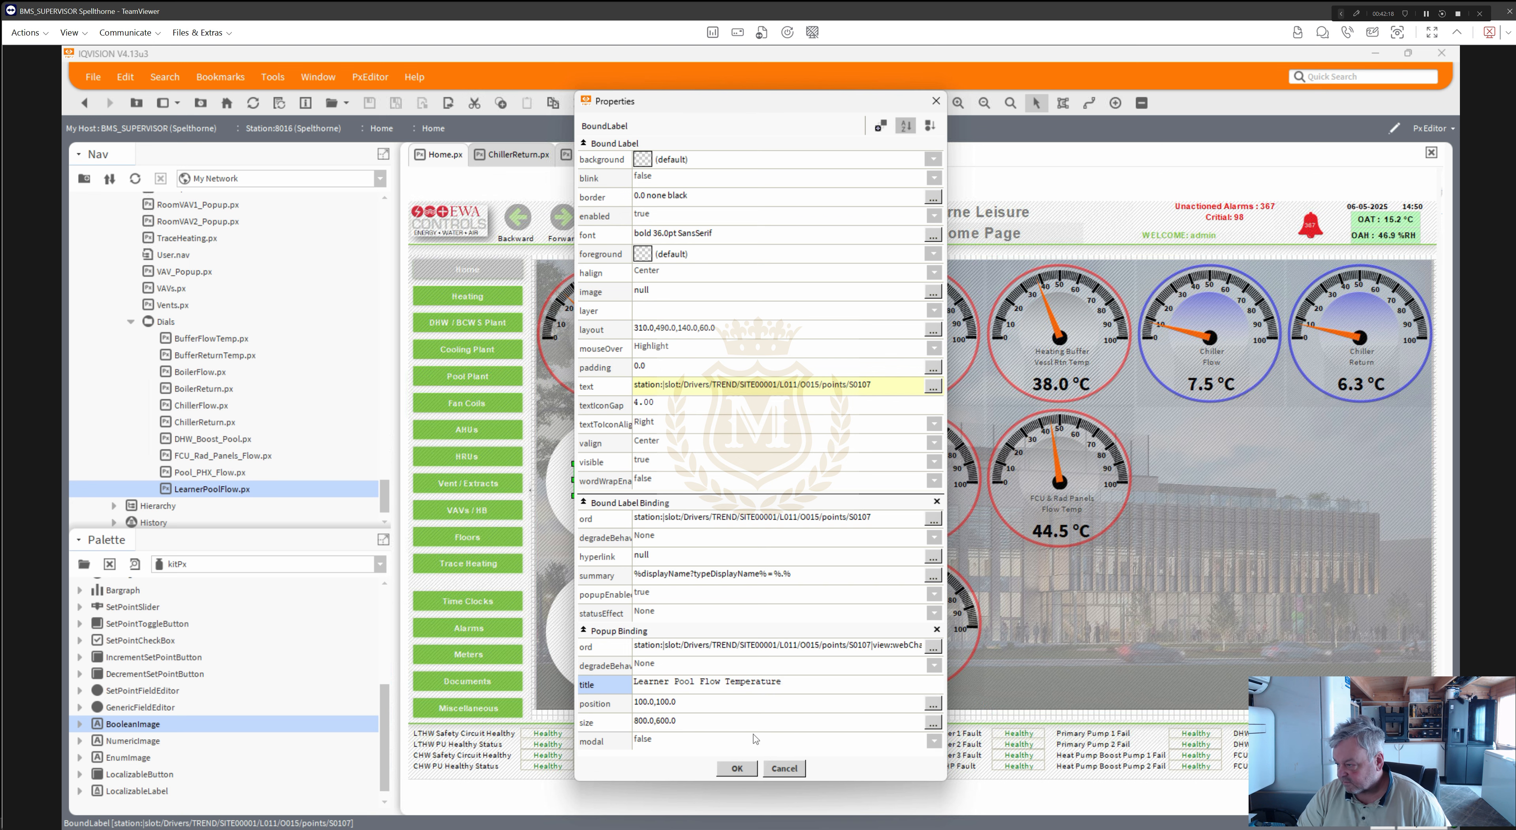
click(738, 769)
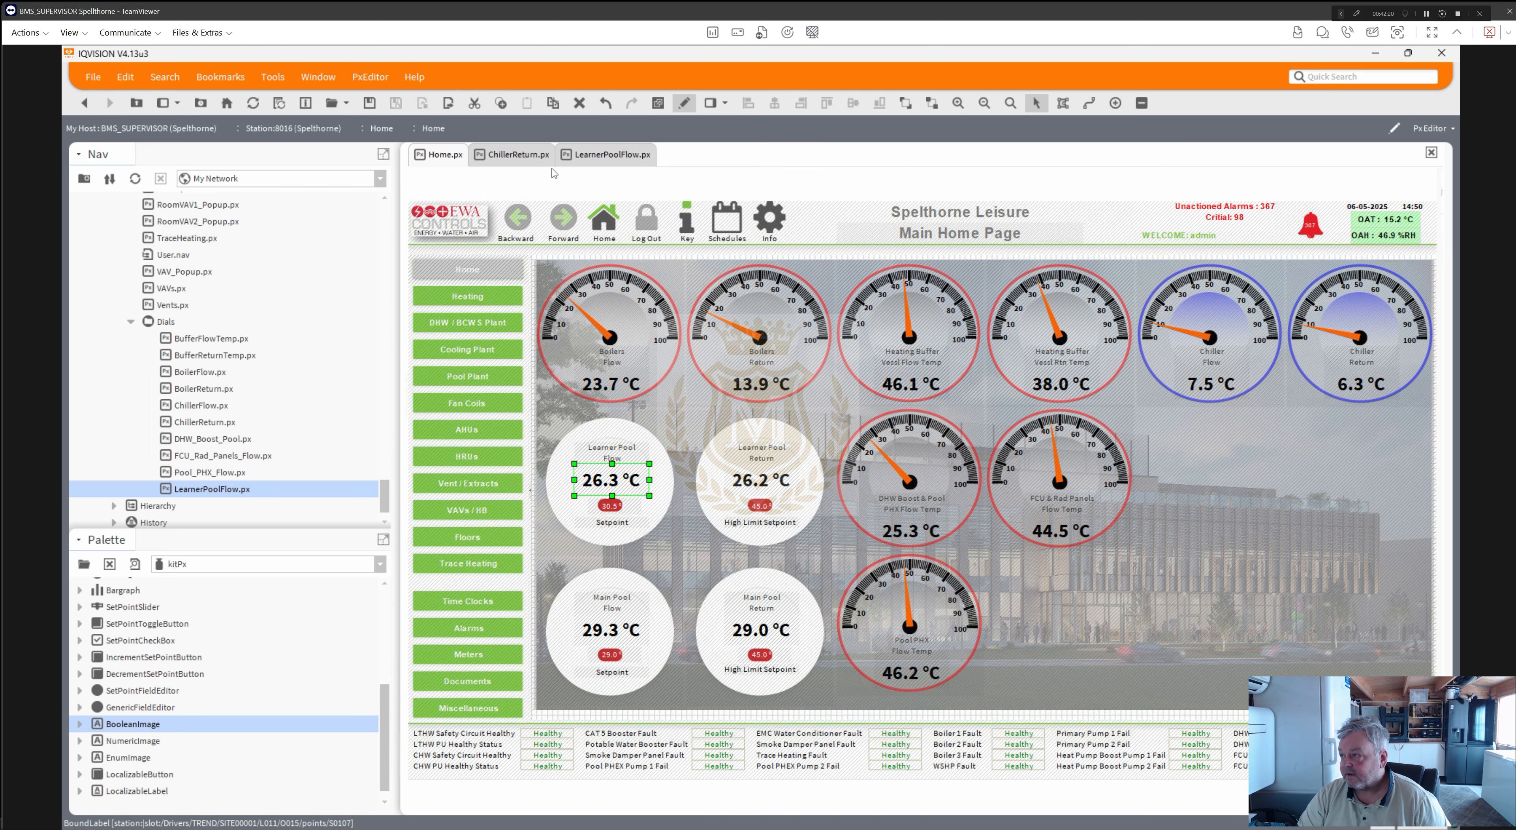
- Return the home page to view mode and check the title of the Learner Pool Flow chart pop-up, closing it again
click(683, 110)
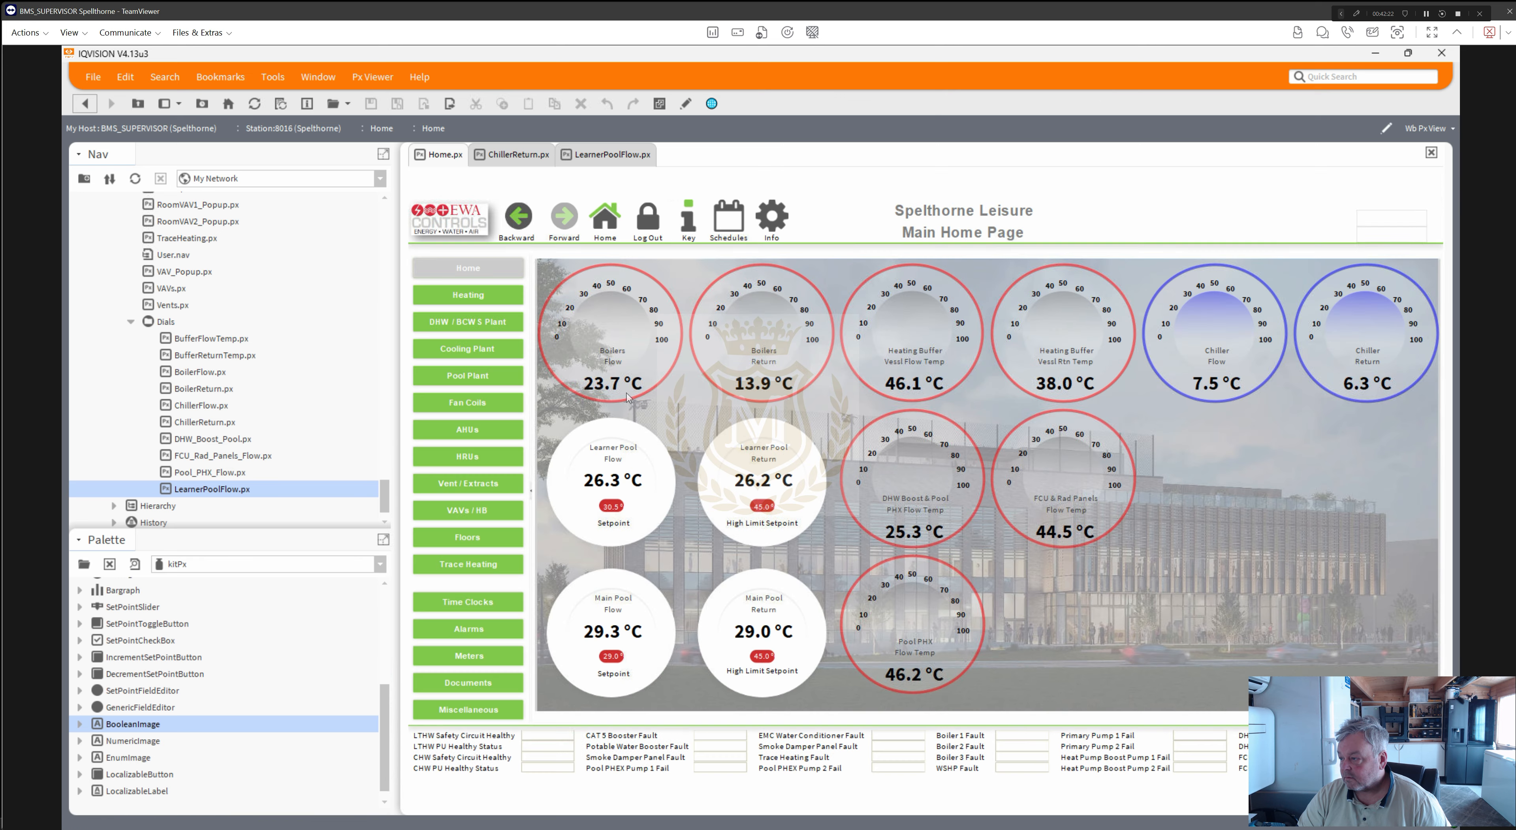
click(609, 484)
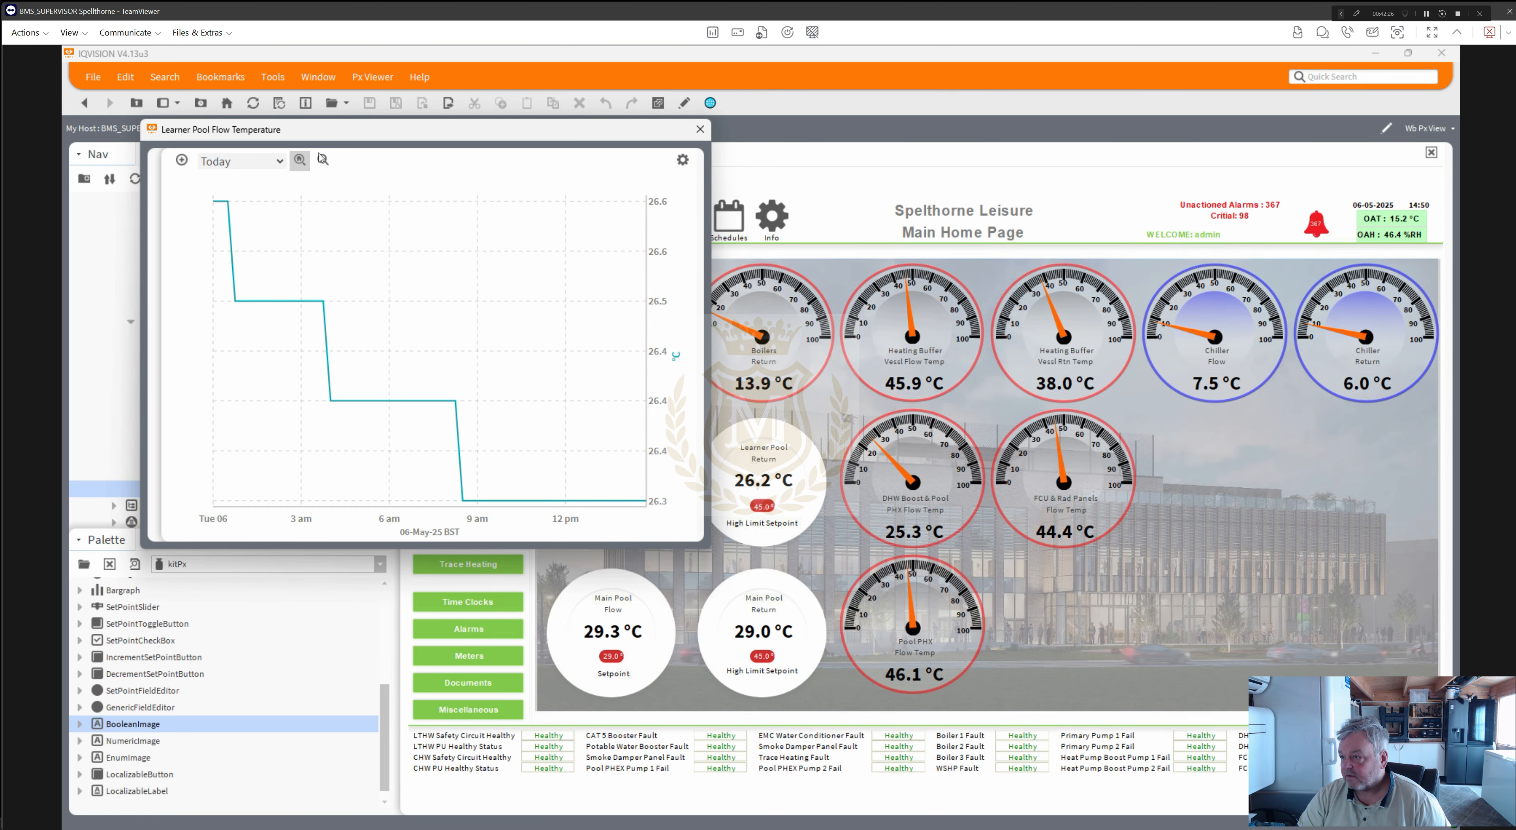
click(700, 129)
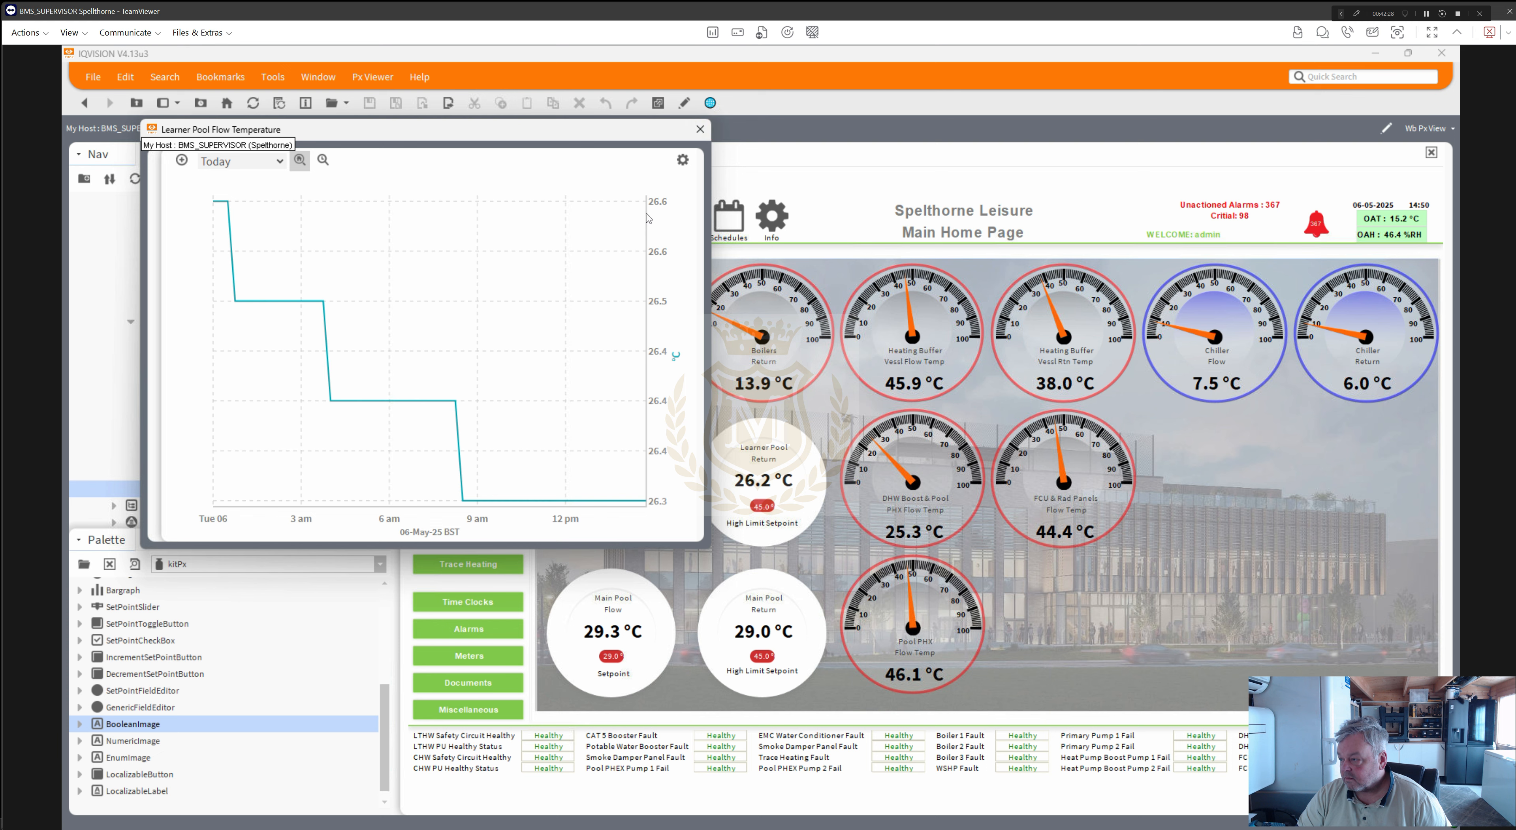
- Put the home page in edit mode and add a kitPx Popup Binding to the Learner Pool Return temperature label
click(685, 104)
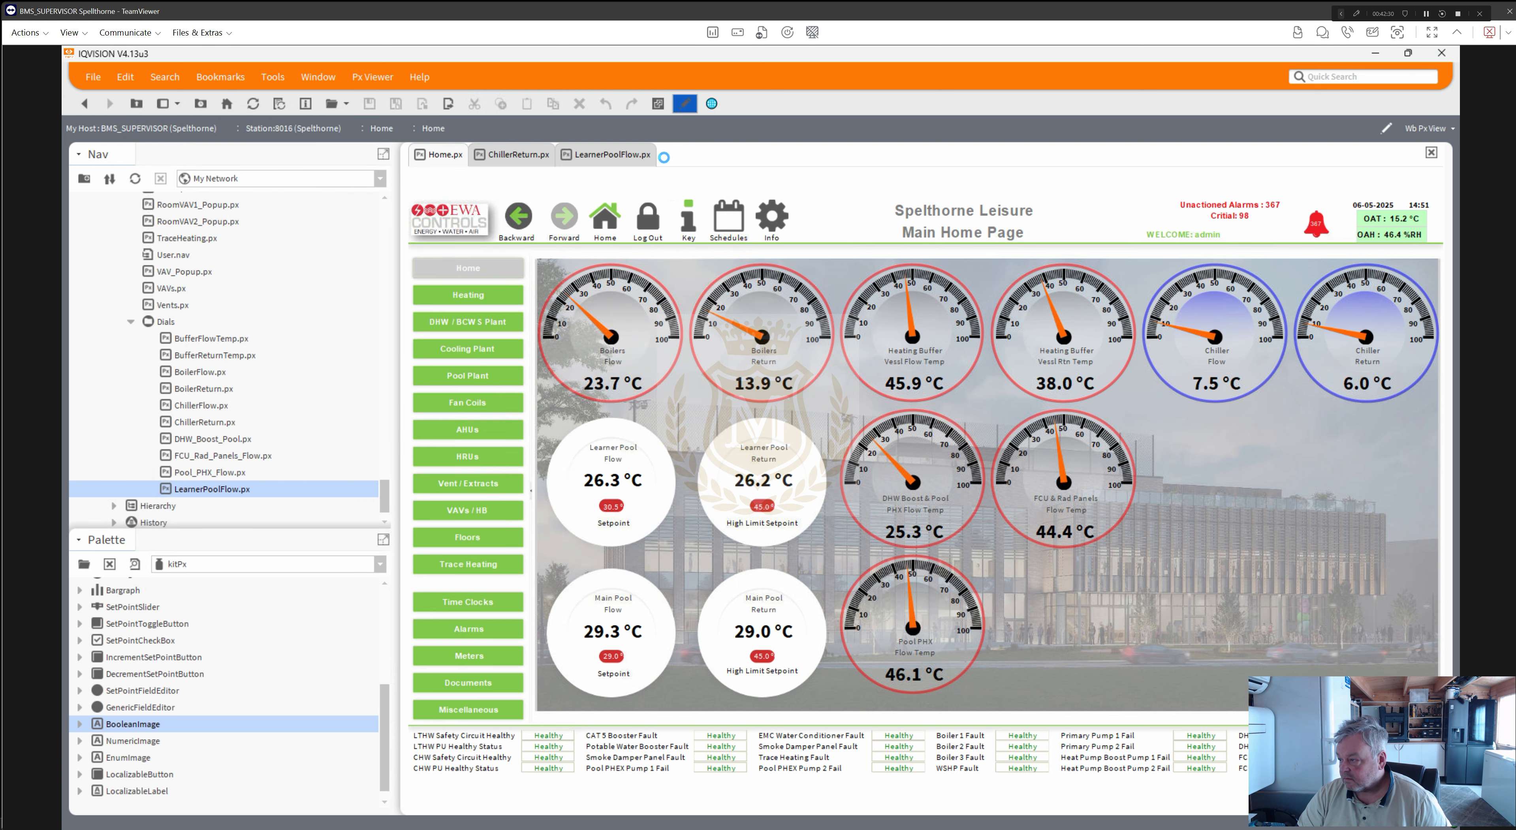
double_click(758, 486)
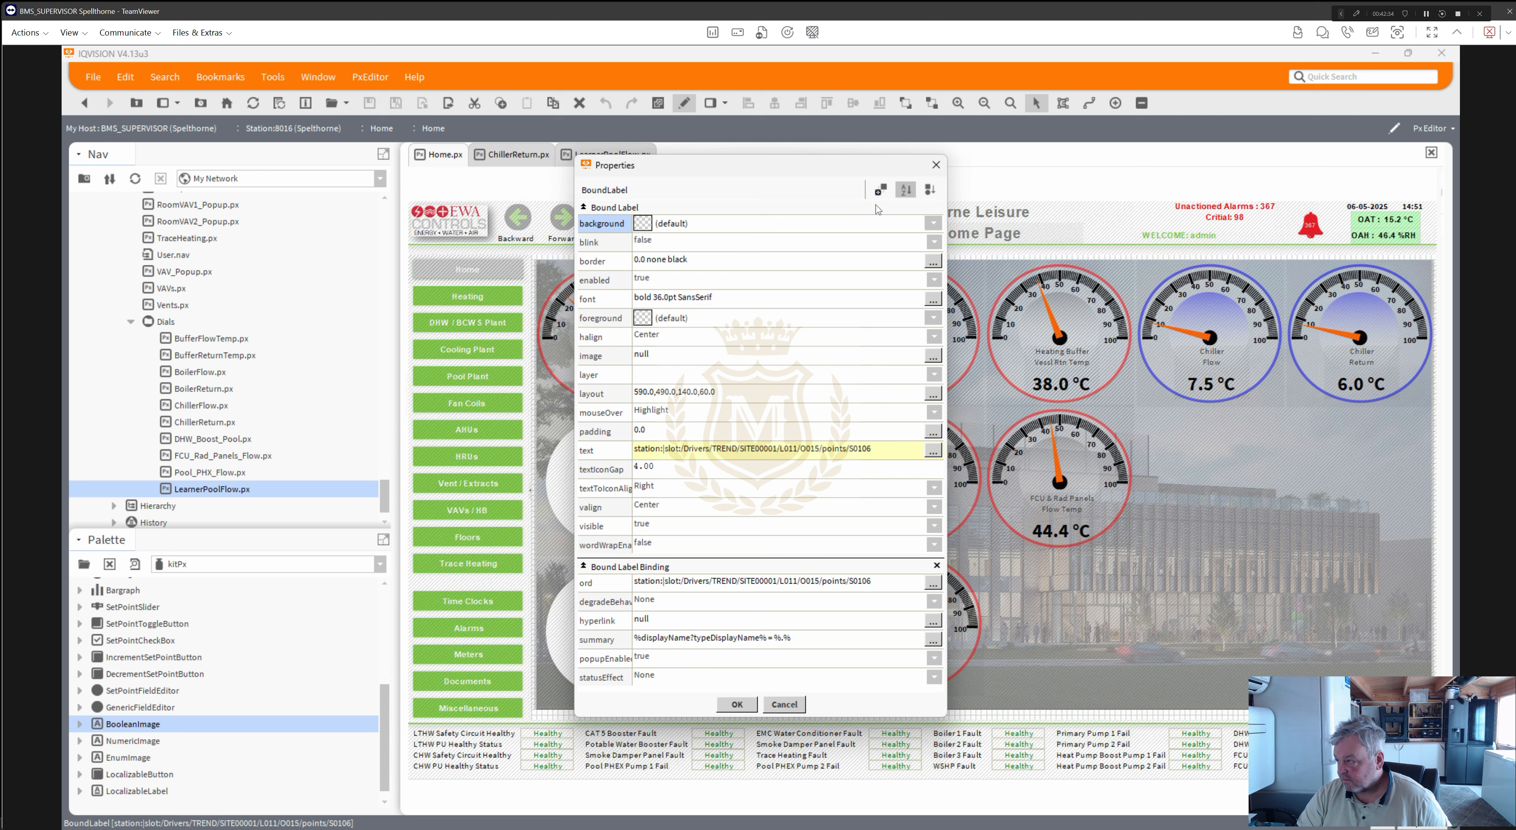
click(879, 192)
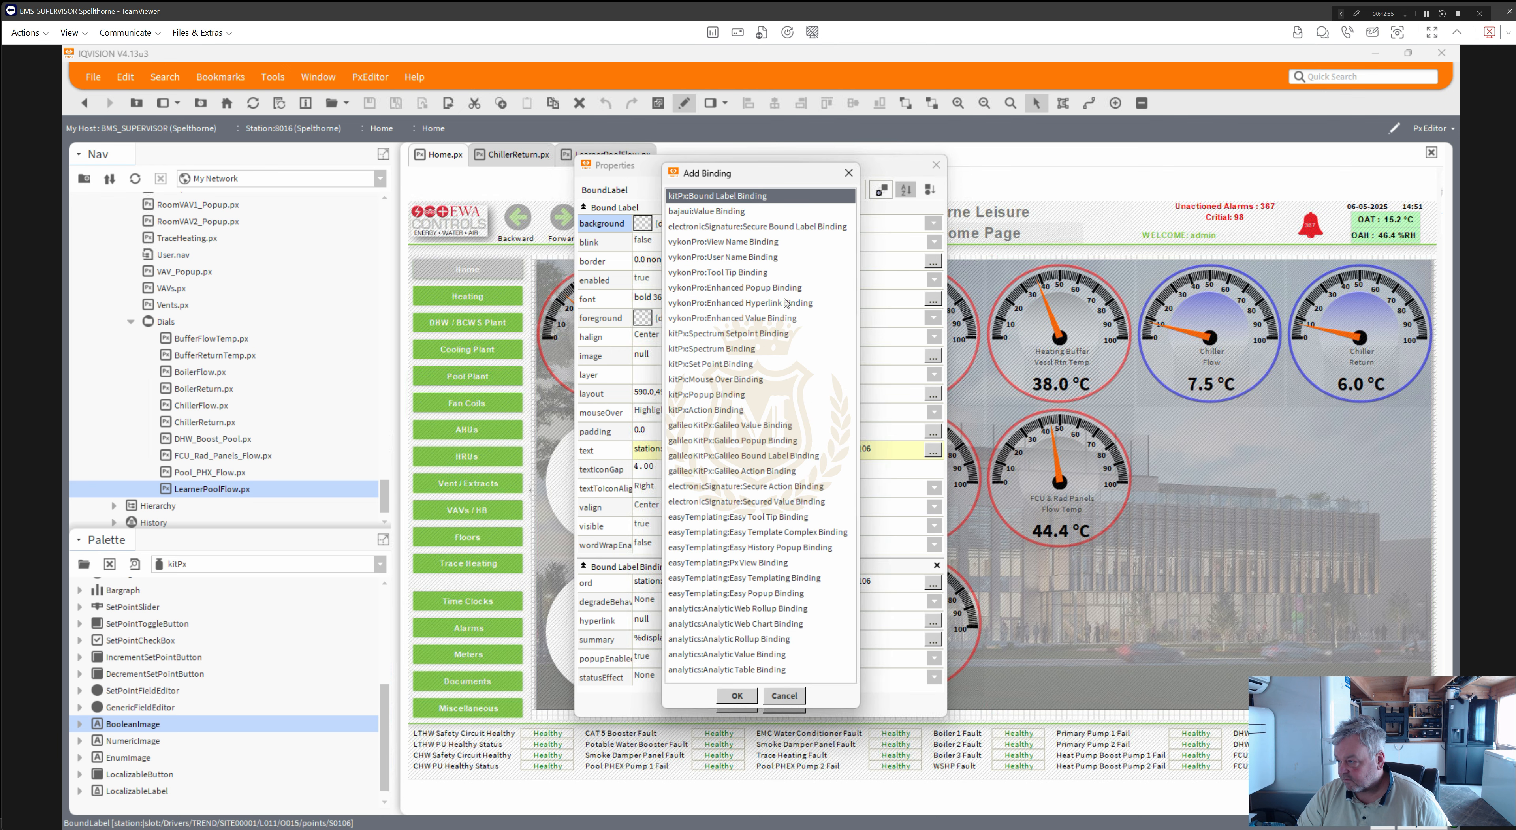
double_click(729, 401)
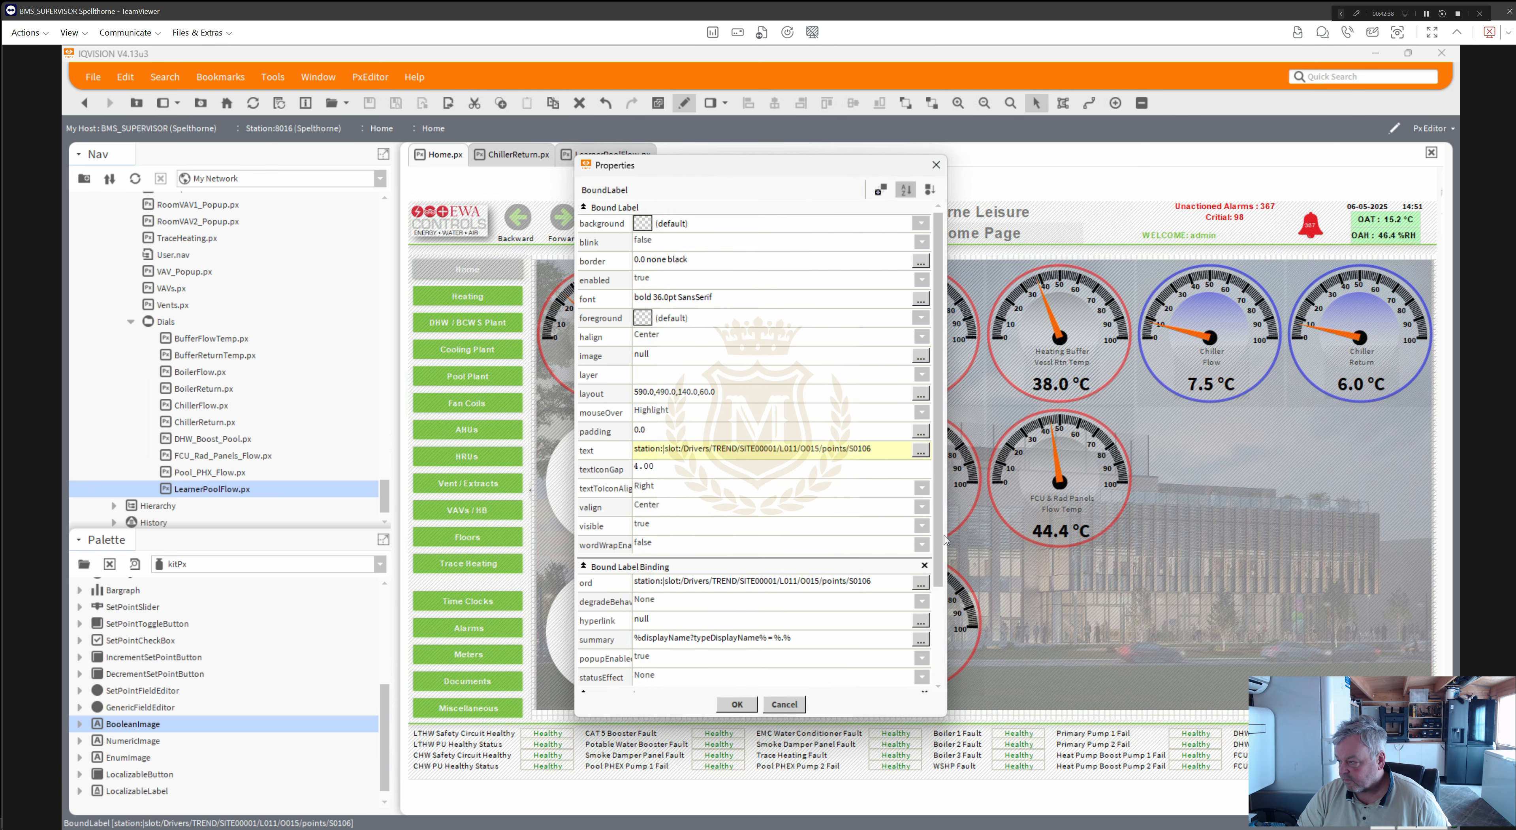
- Copy the Bound Label Binding's ord, station:|slot:/Drivers/TREND/SITE00001/L011/O015/points/S0106, into the Popup Binding's ord and choose the Chart view for it
drag(944, 539, 956, 692)
click(863, 463)
key(ctrl+c)
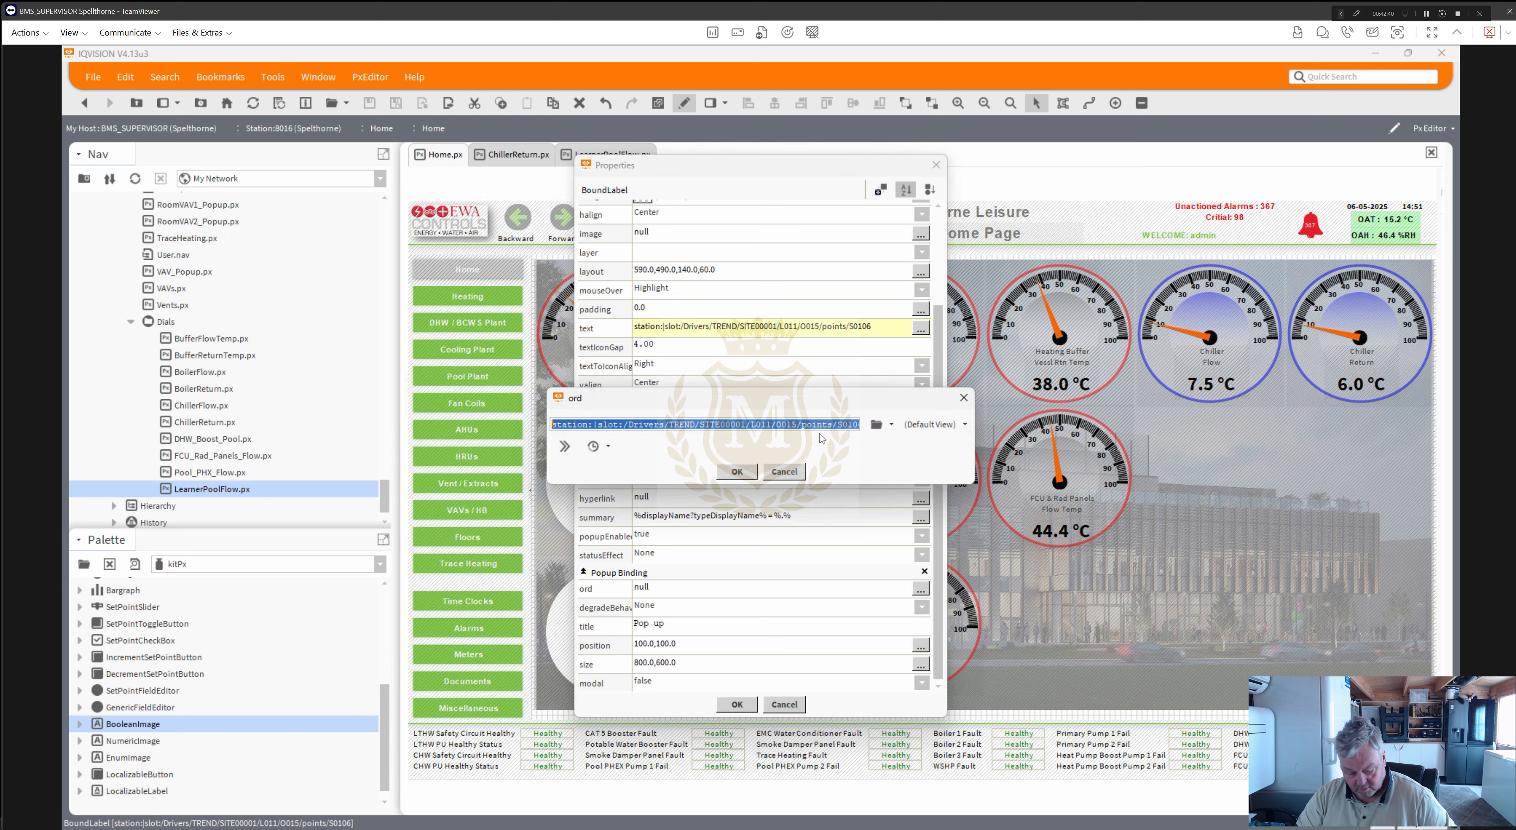
click(735, 470)
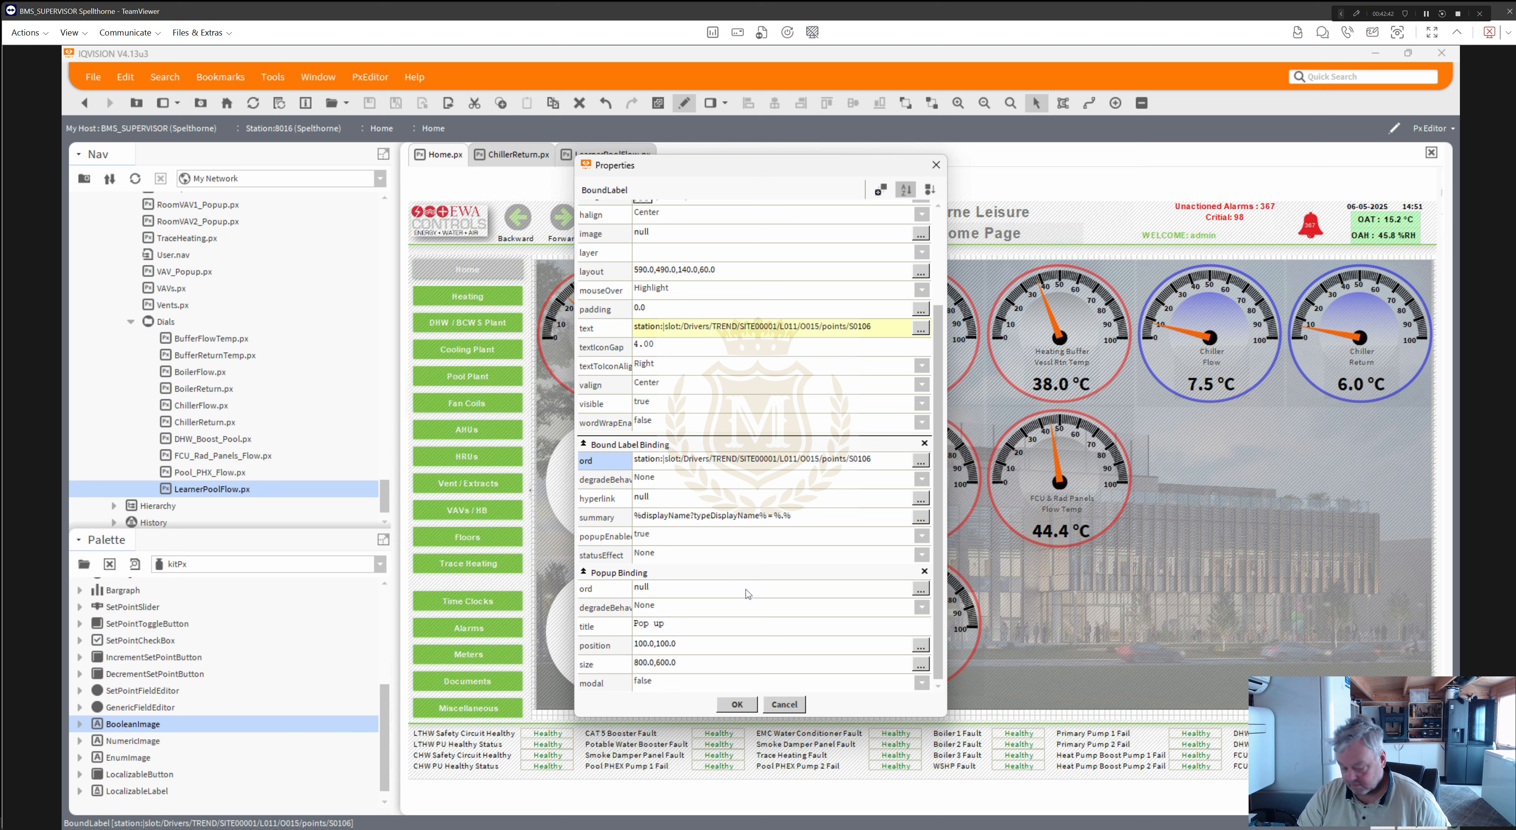
click(748, 592)
key(ctrl+v)
click(933, 425)
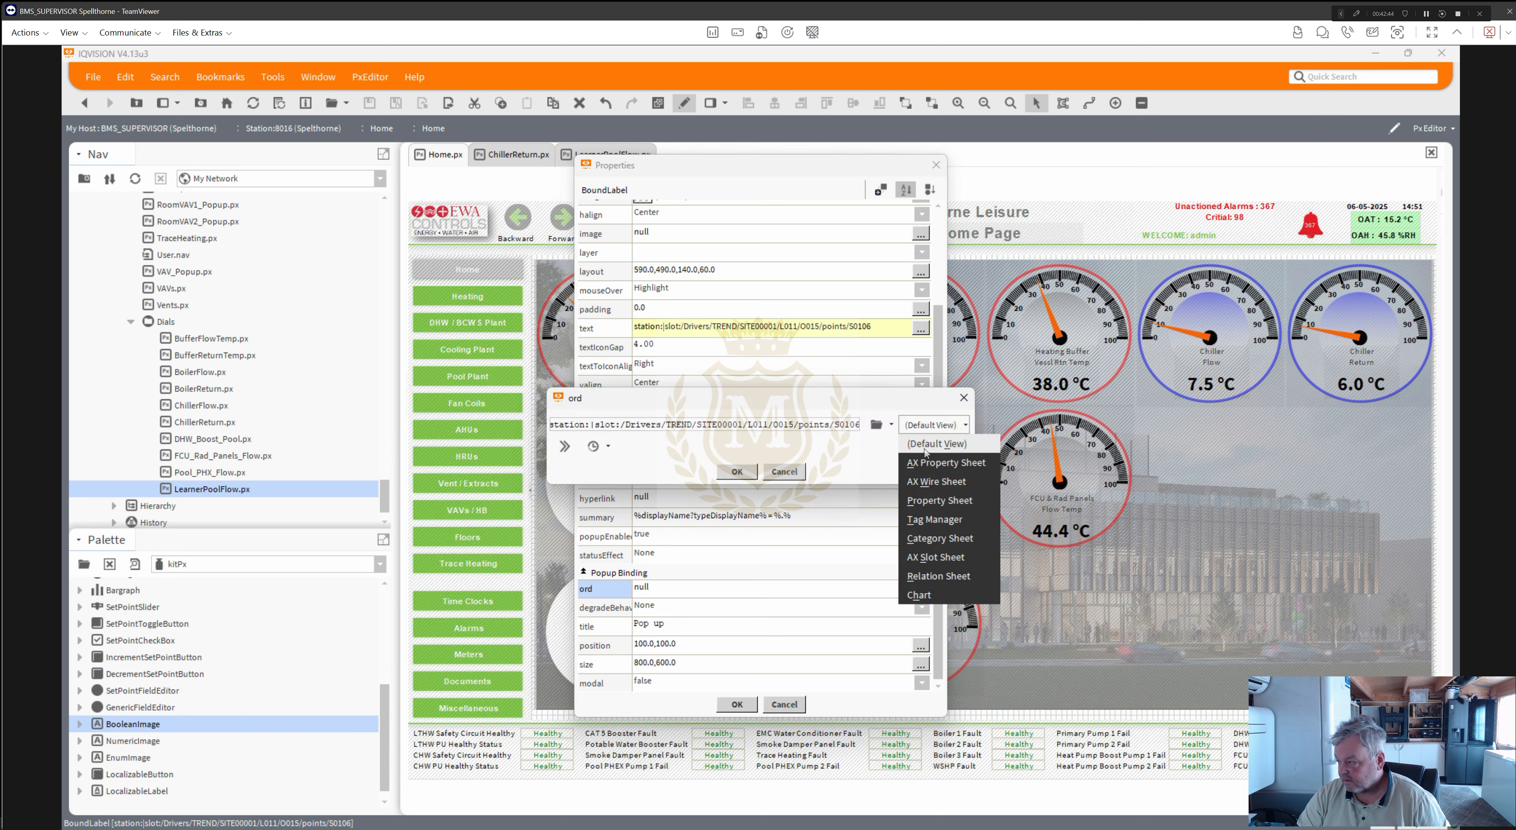
click(929, 595)
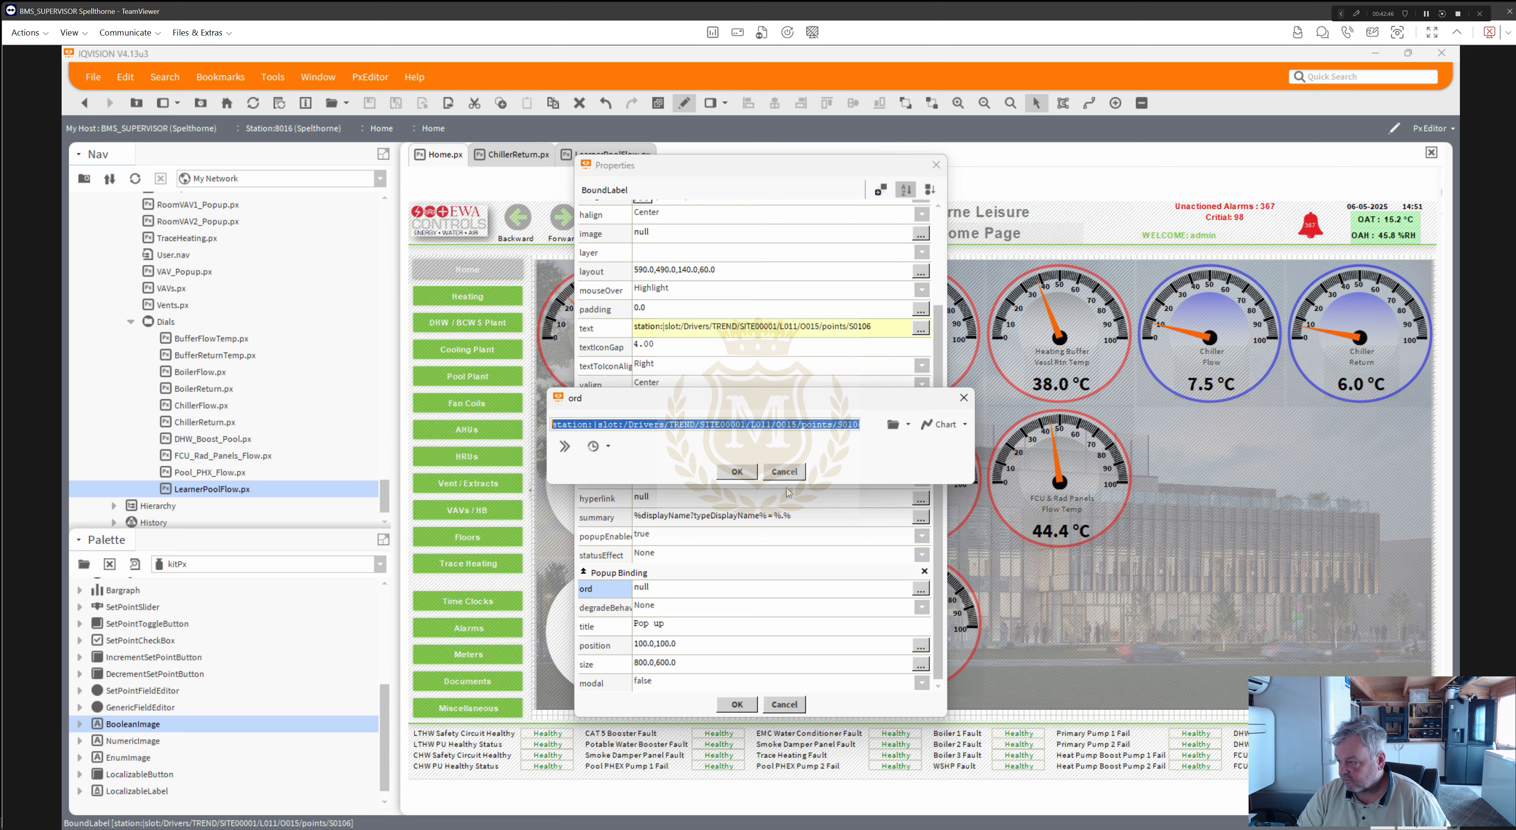
click(737, 472)
- Set the Learner Pool Return label's mouseOver effect to None and apply its properties
click(665, 293)
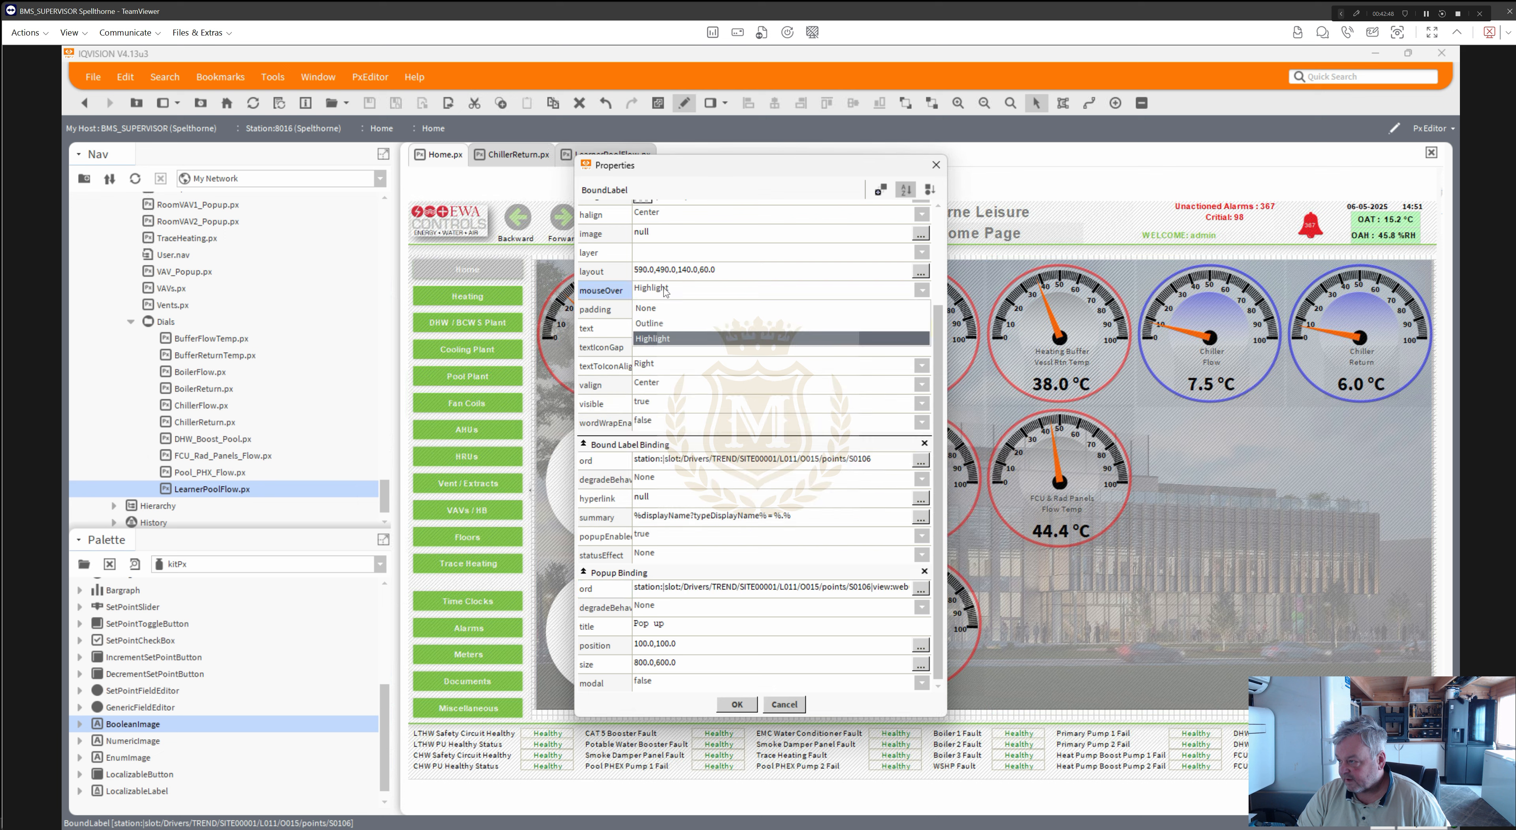
click(670, 311)
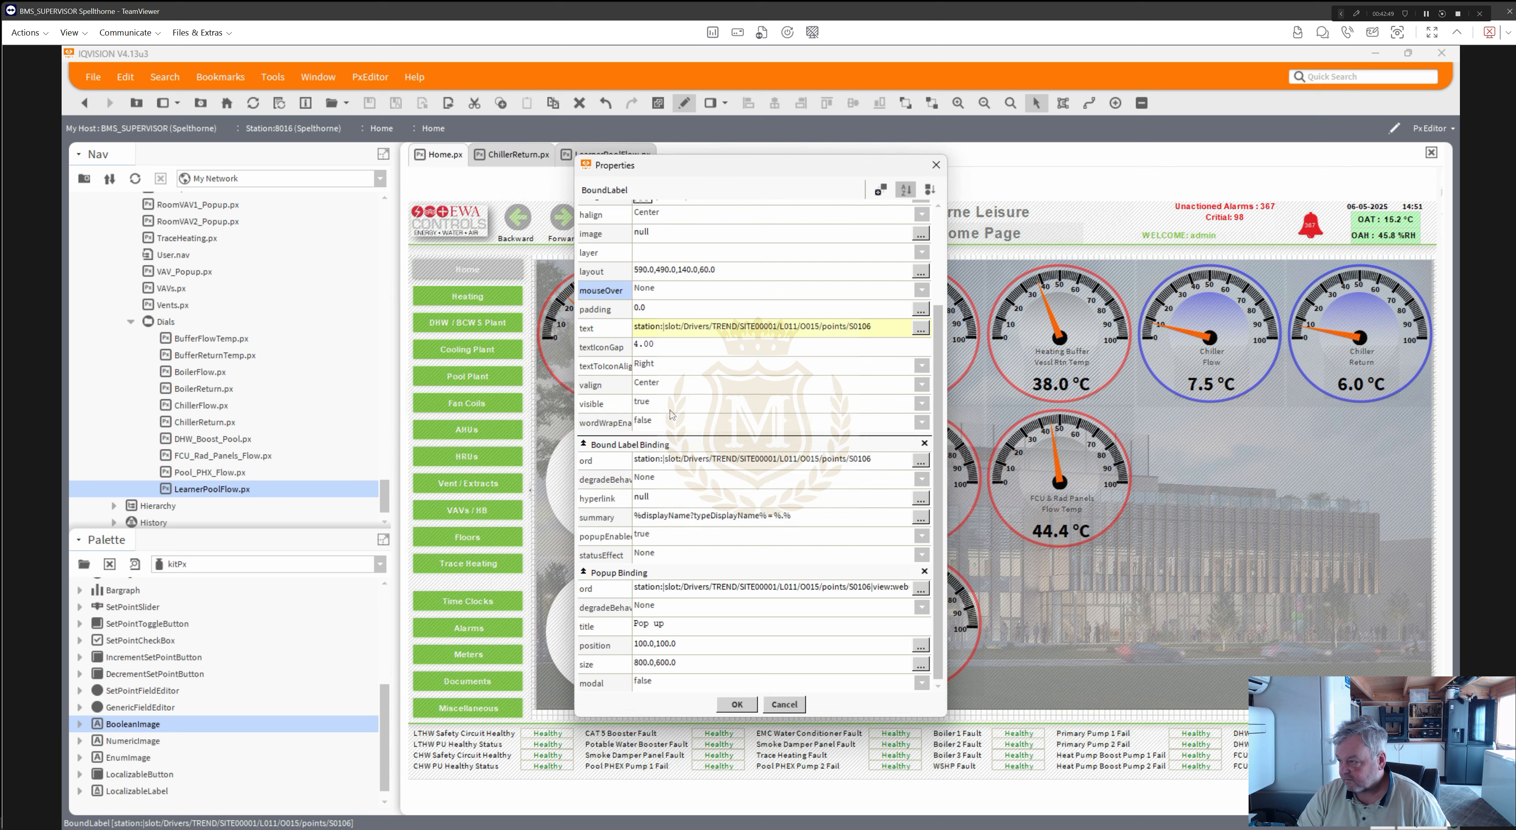
click(737, 705)
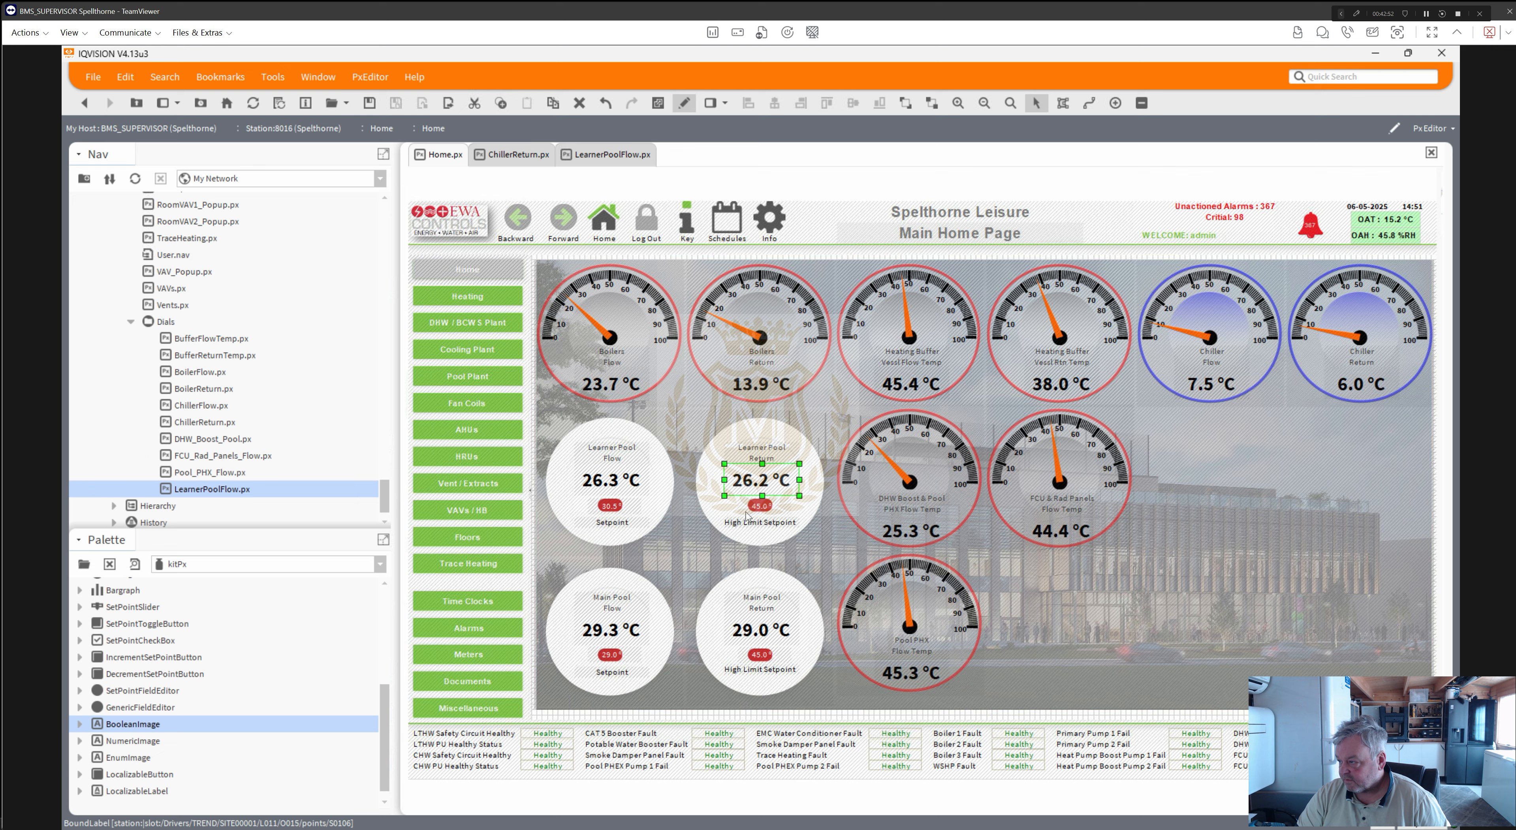
- Set the Learner Pool Return label's Popup Binding title to "Learner Pool Return Temperature"
double_click(748, 489)
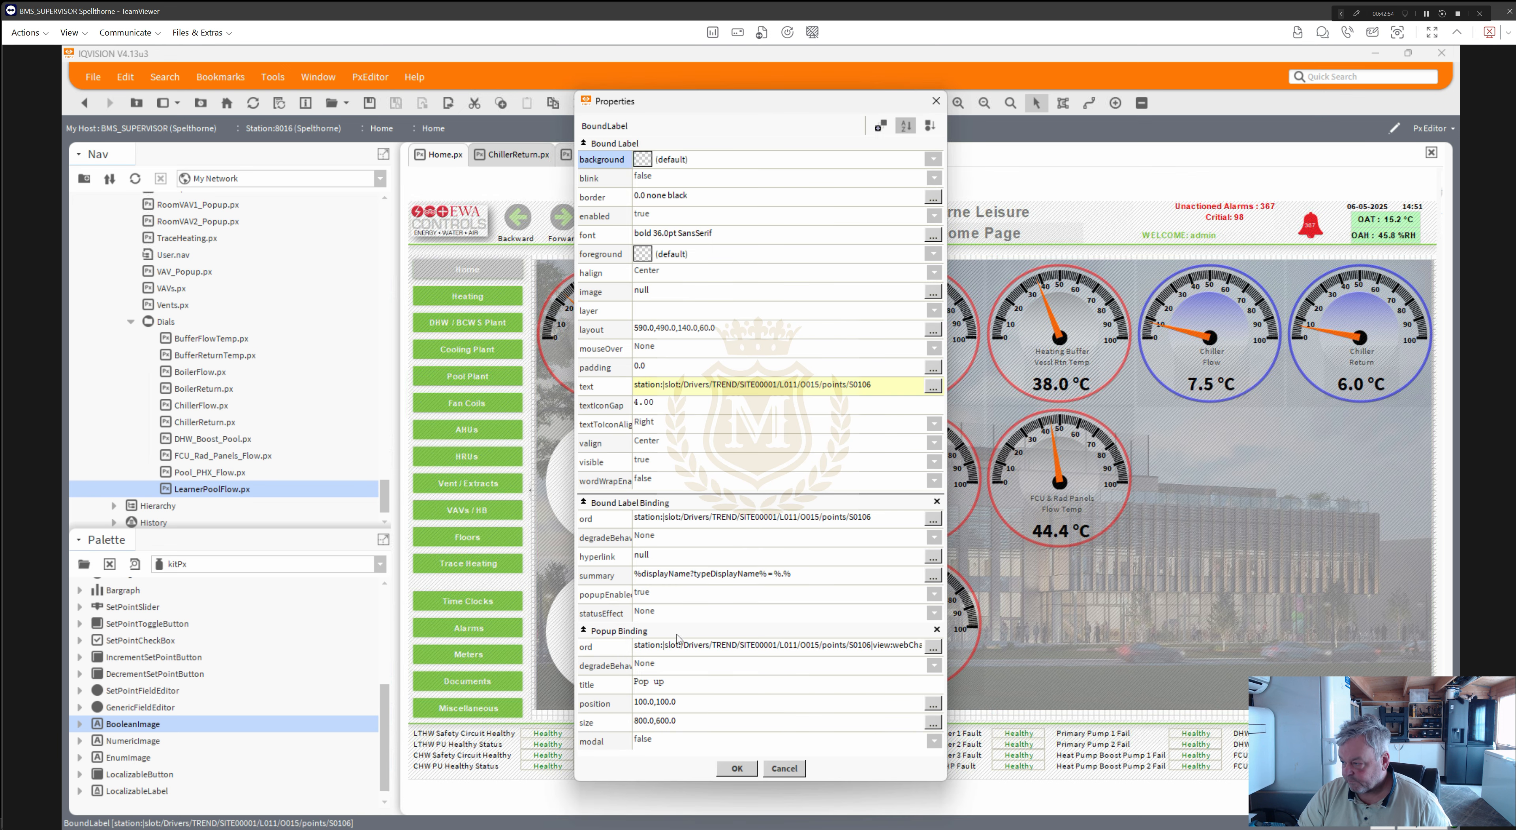
drag(672, 682, 543, 664)
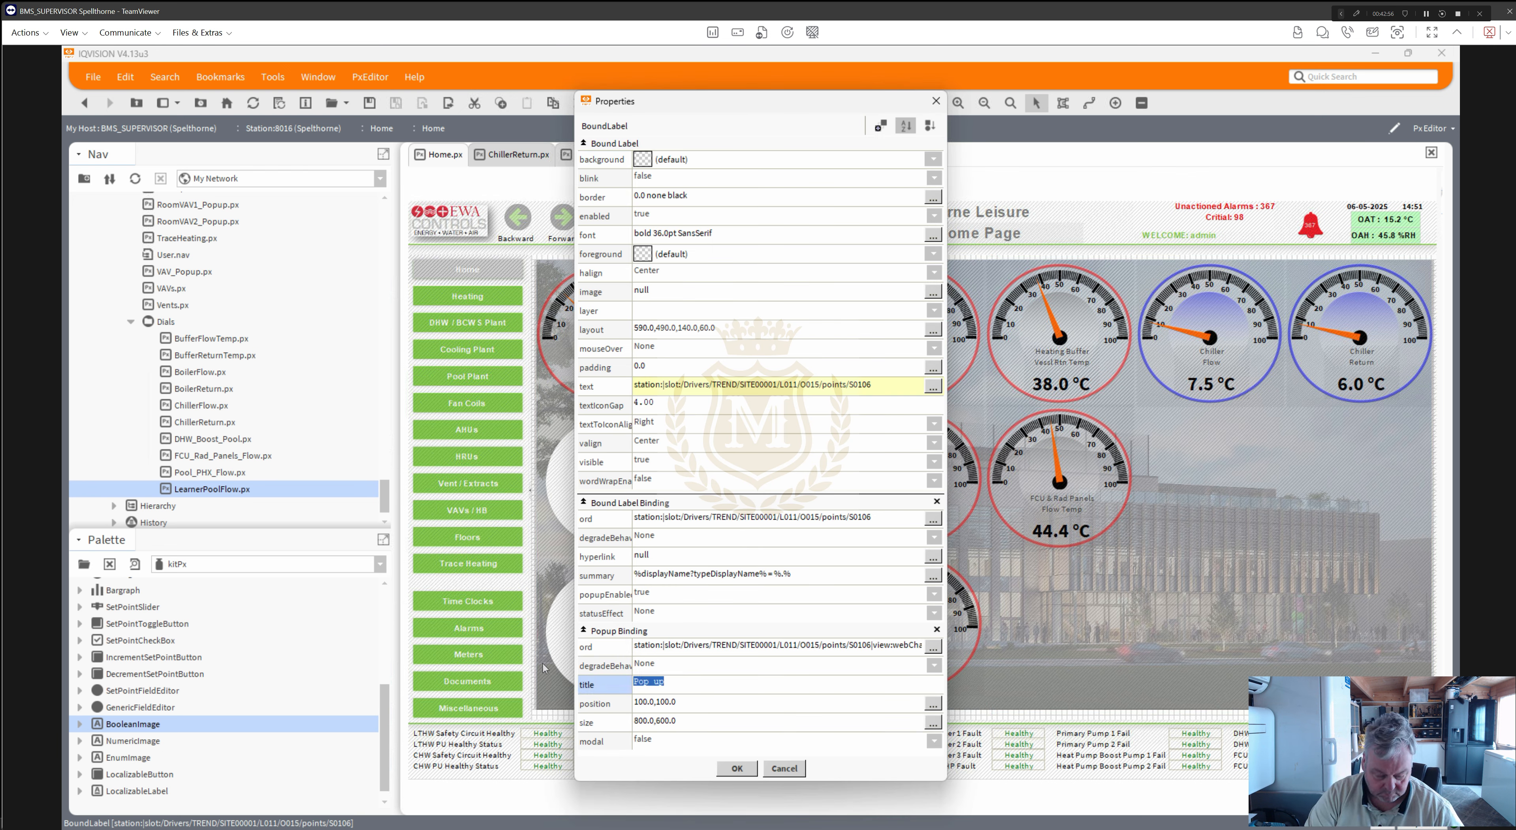
text(Learner)
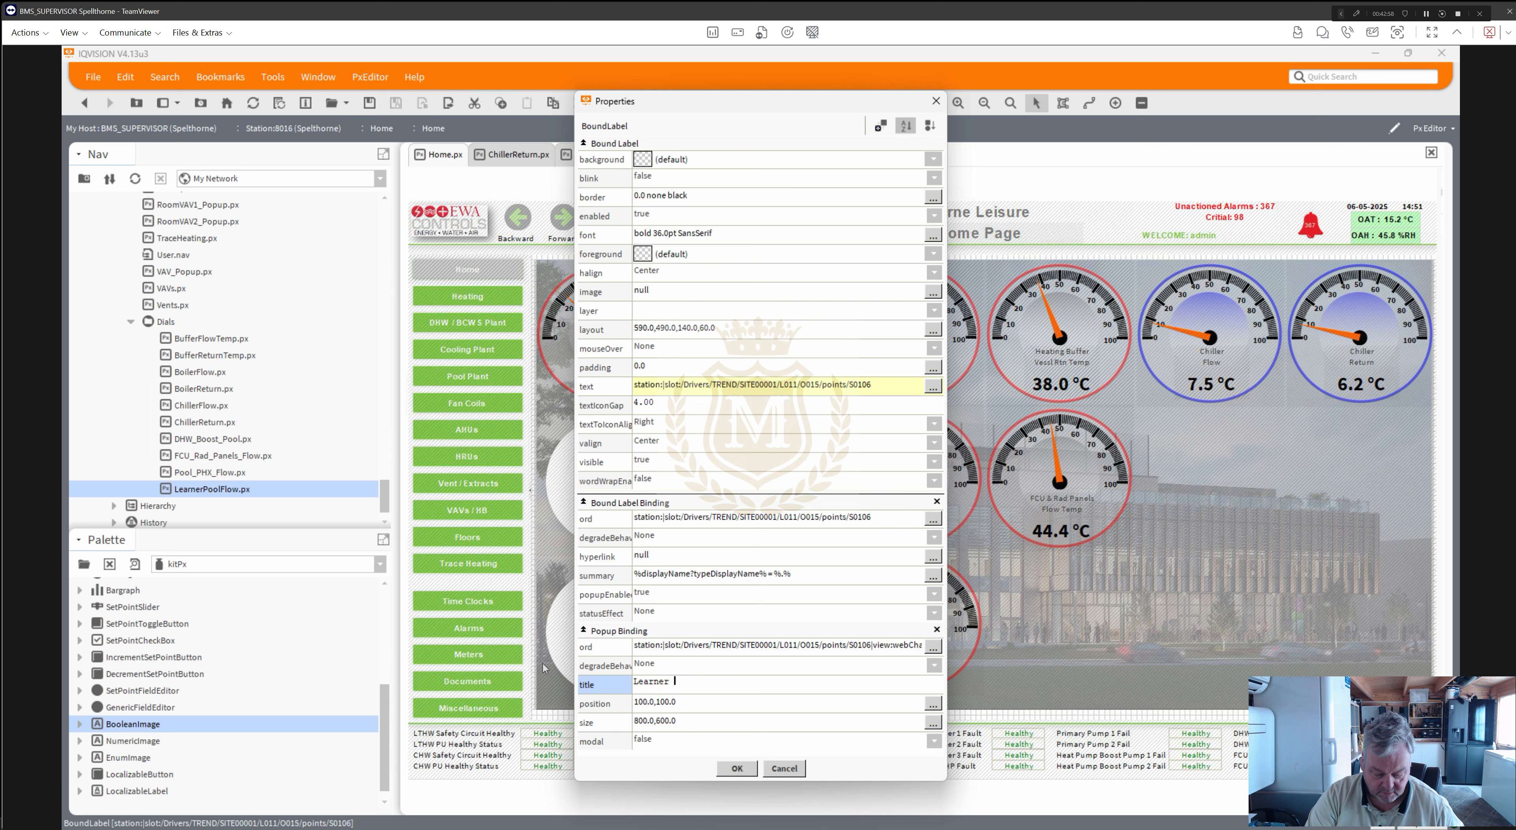
text( Pool Ret)
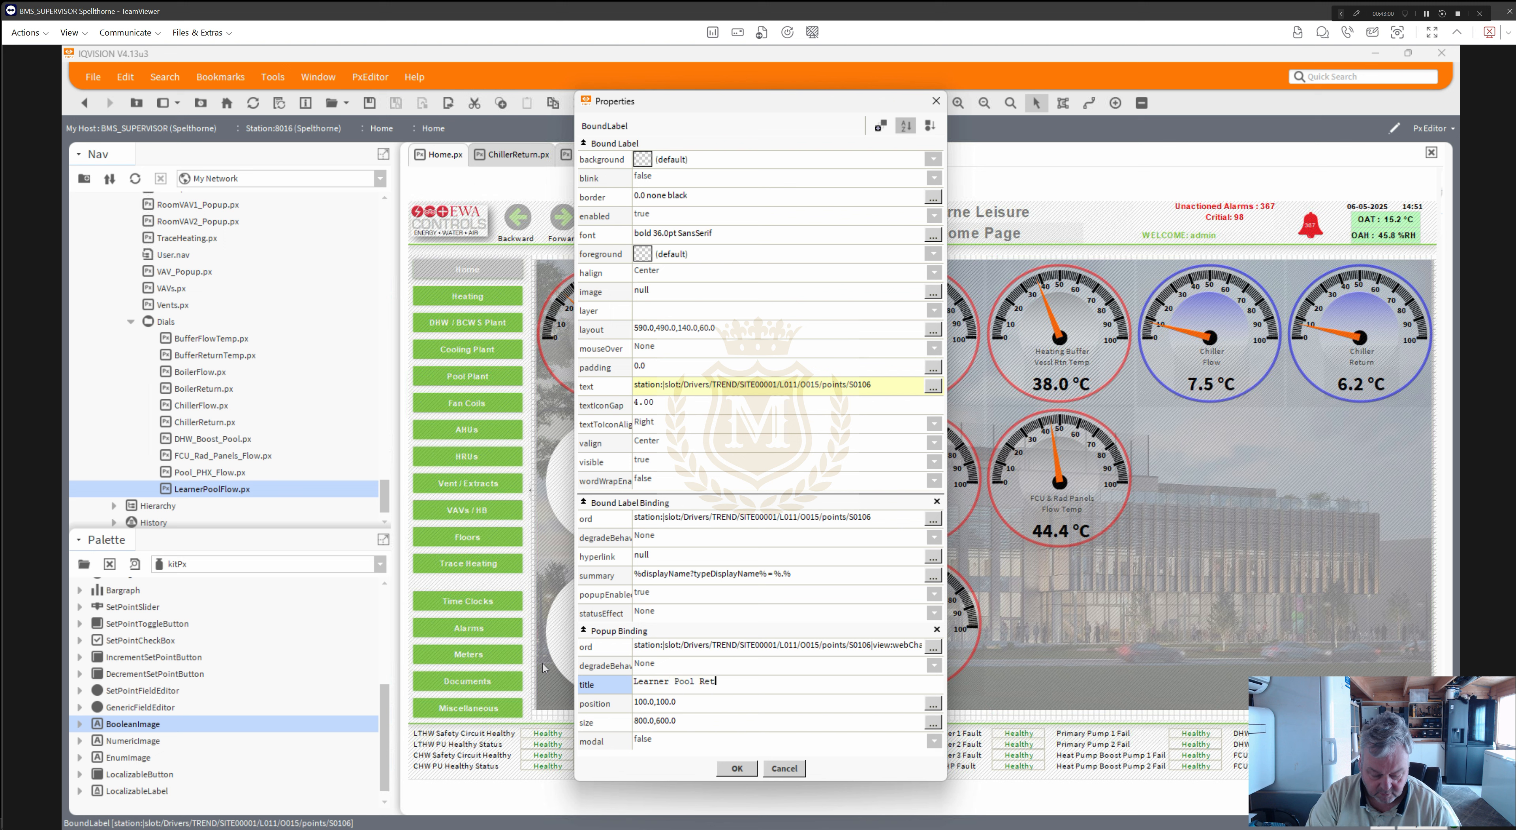
text(urn Temperature)
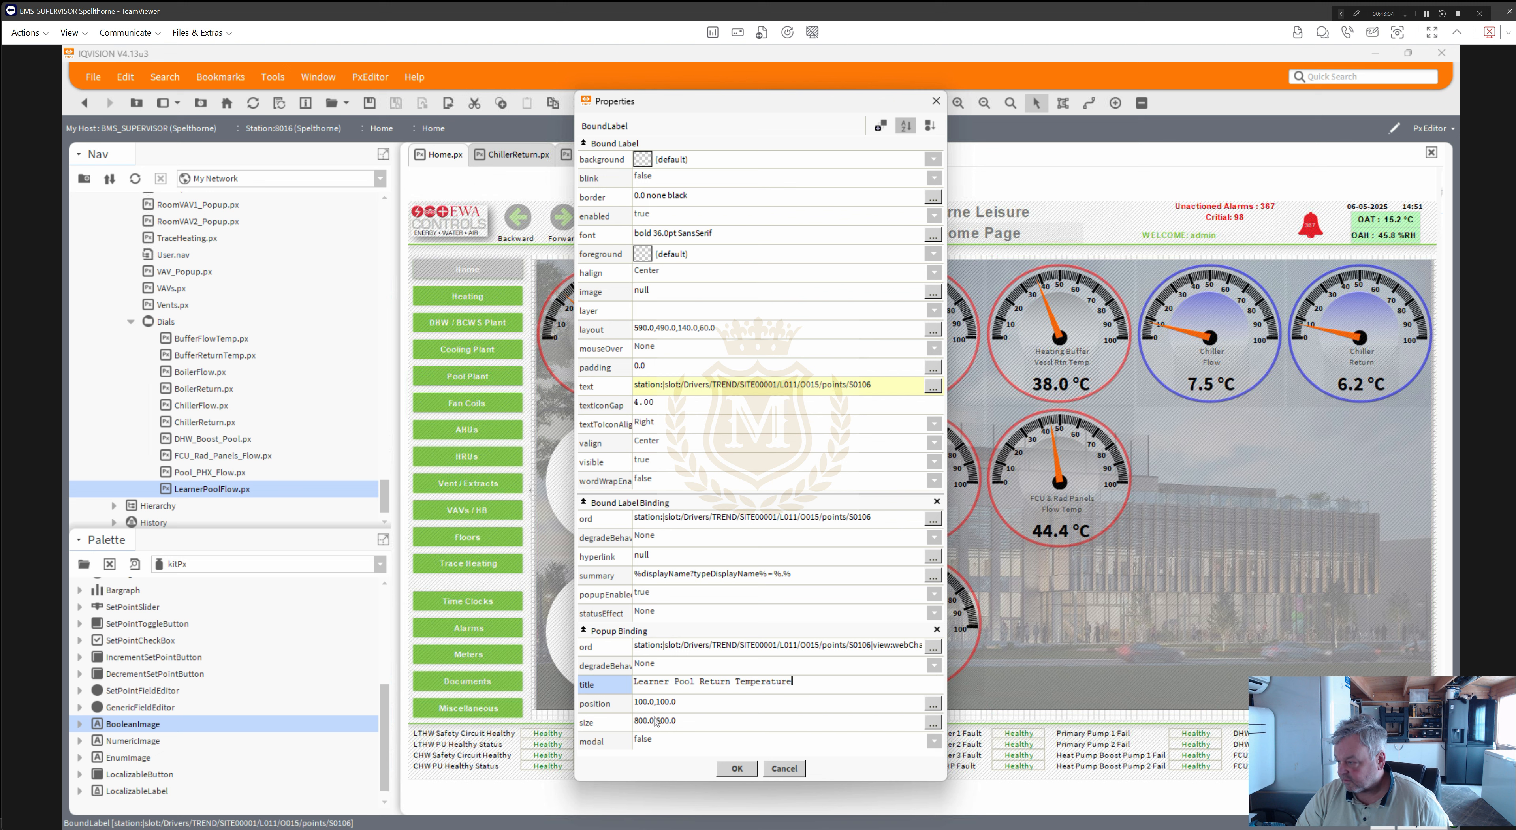
- Check which station point the Learner Pool Return label's ord uses, keep that point and apply the label's properties
click(933, 519)
click(893, 424)
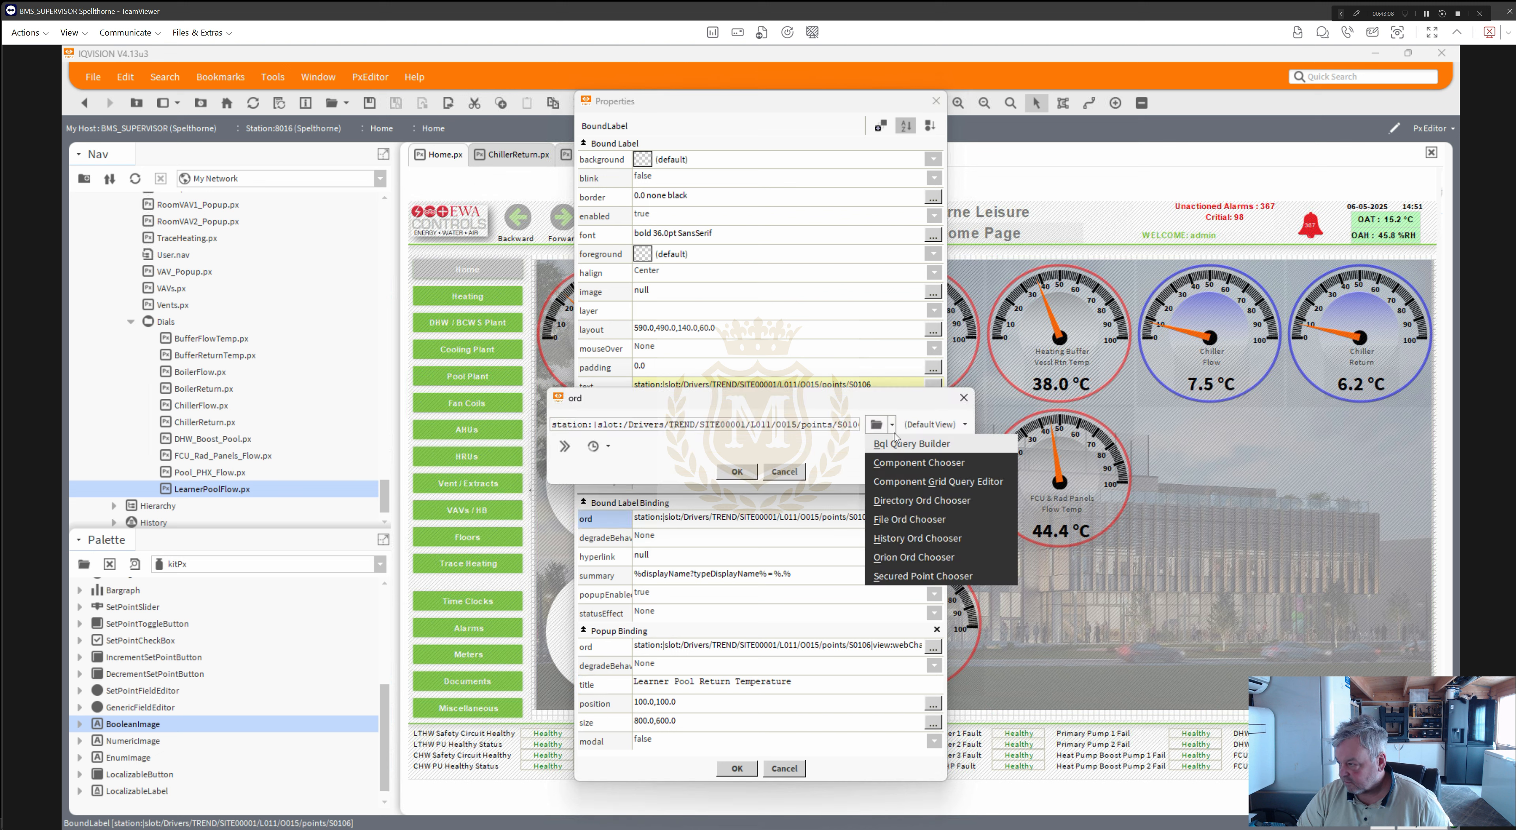
click(898, 463)
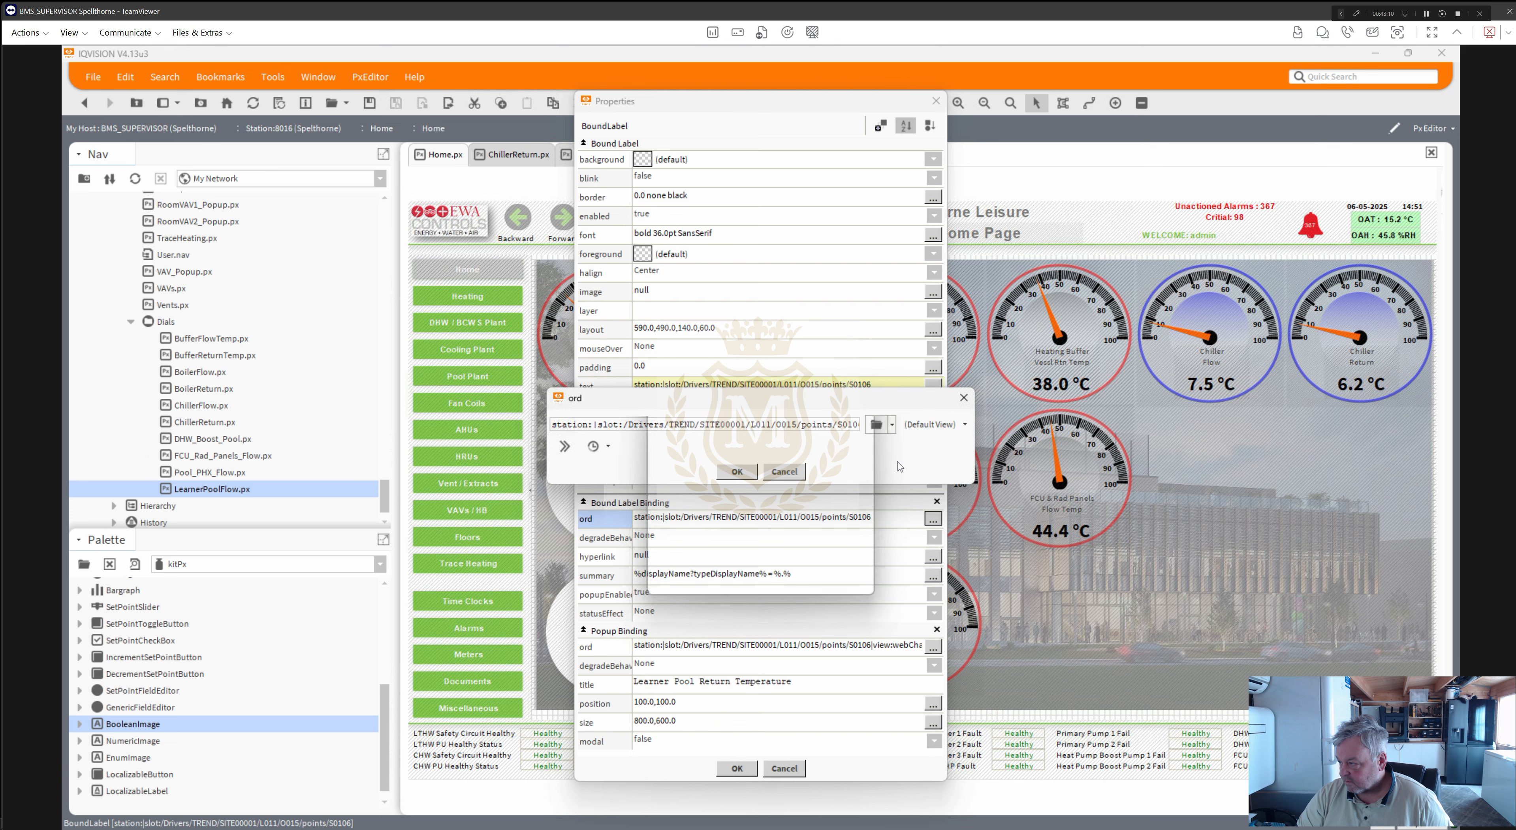
click(741, 578)
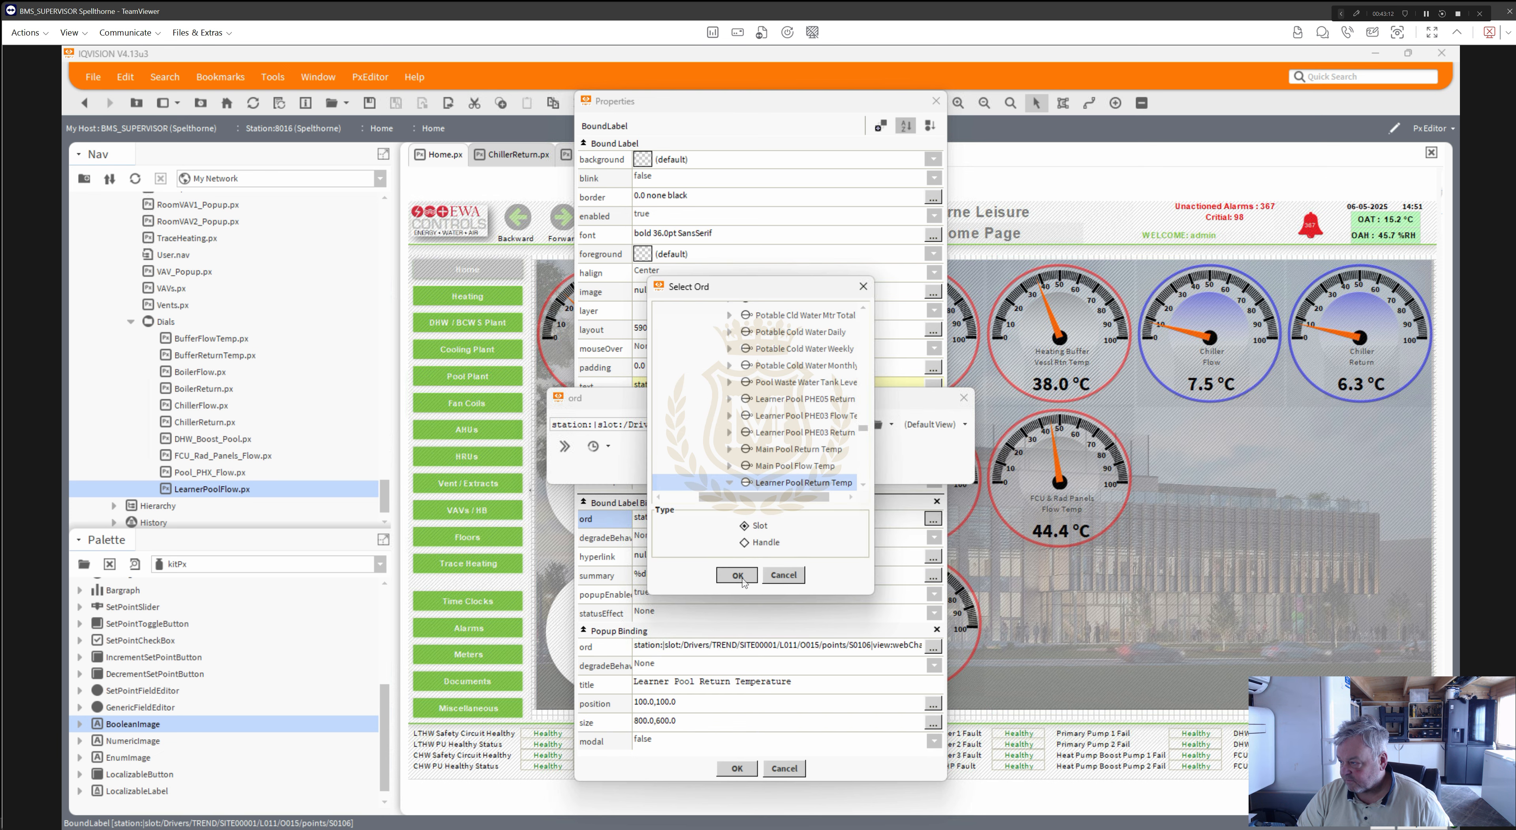
click(737, 472)
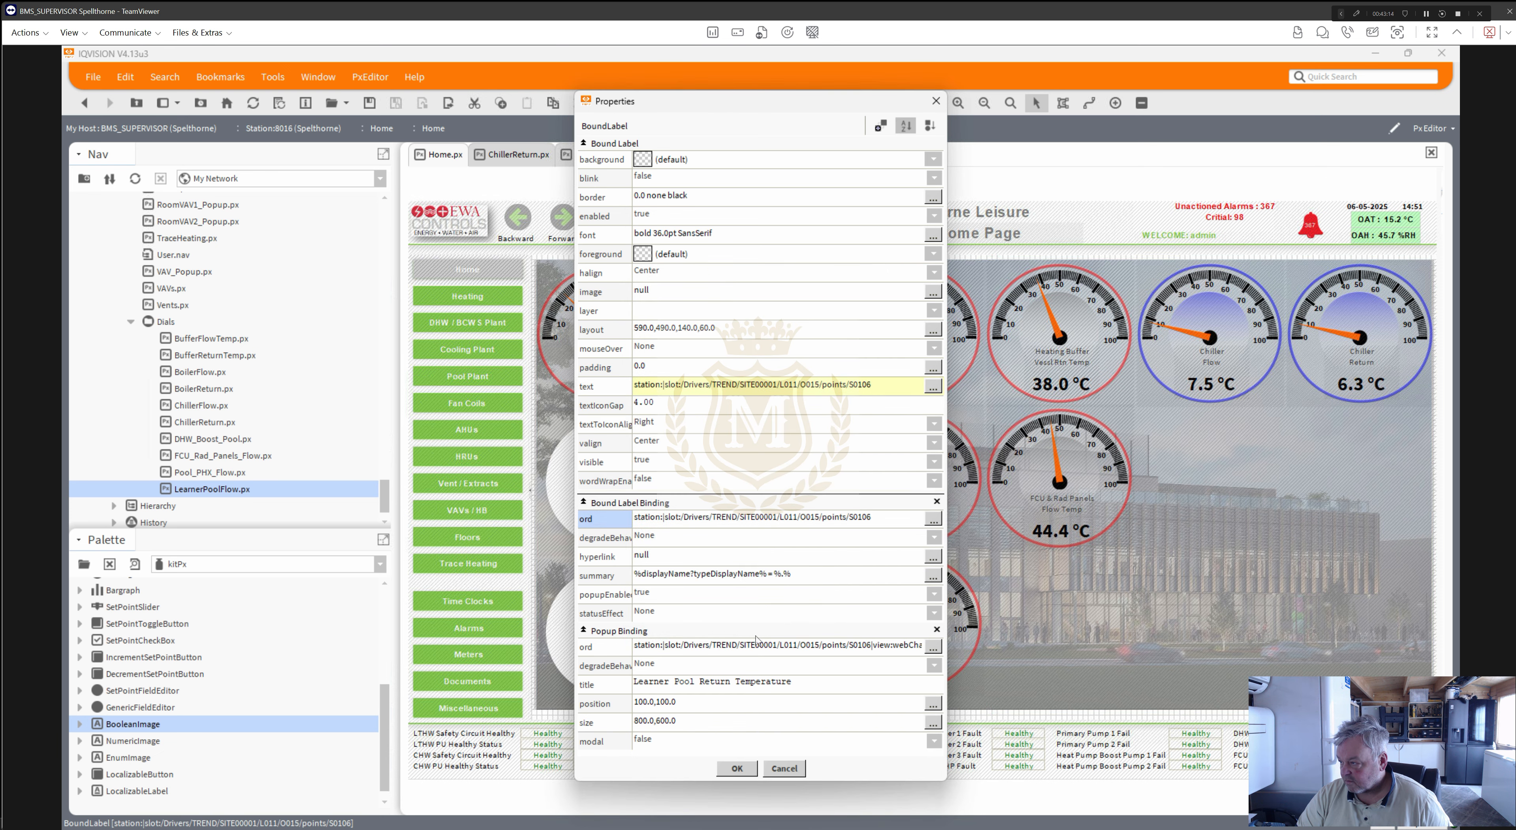
click(737, 769)
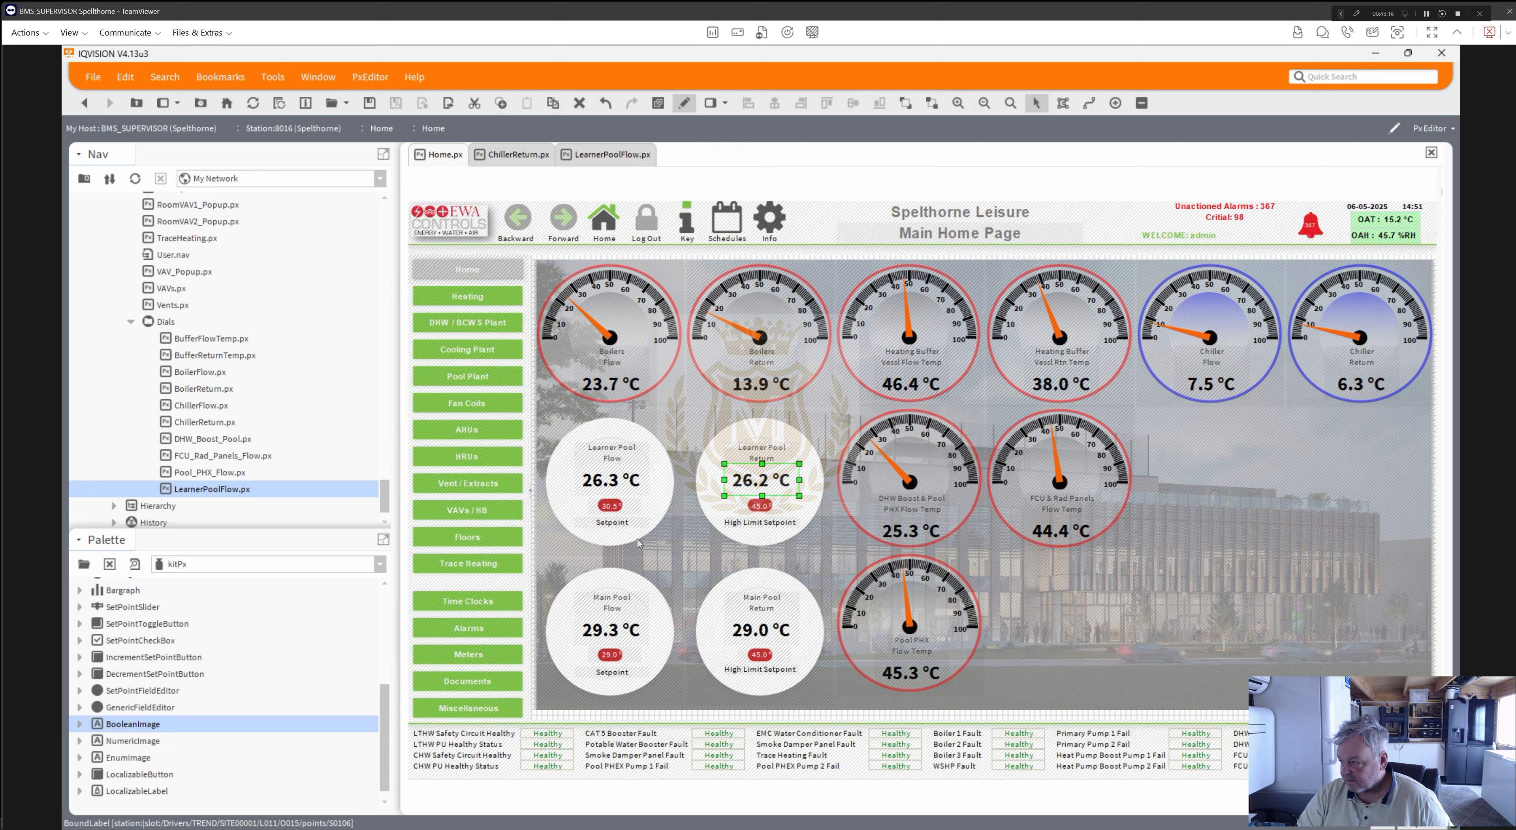
- Remove the mouseOver highlight effect from the Learner Pool Flow temperature label and apply its properties
double_click(606, 485)
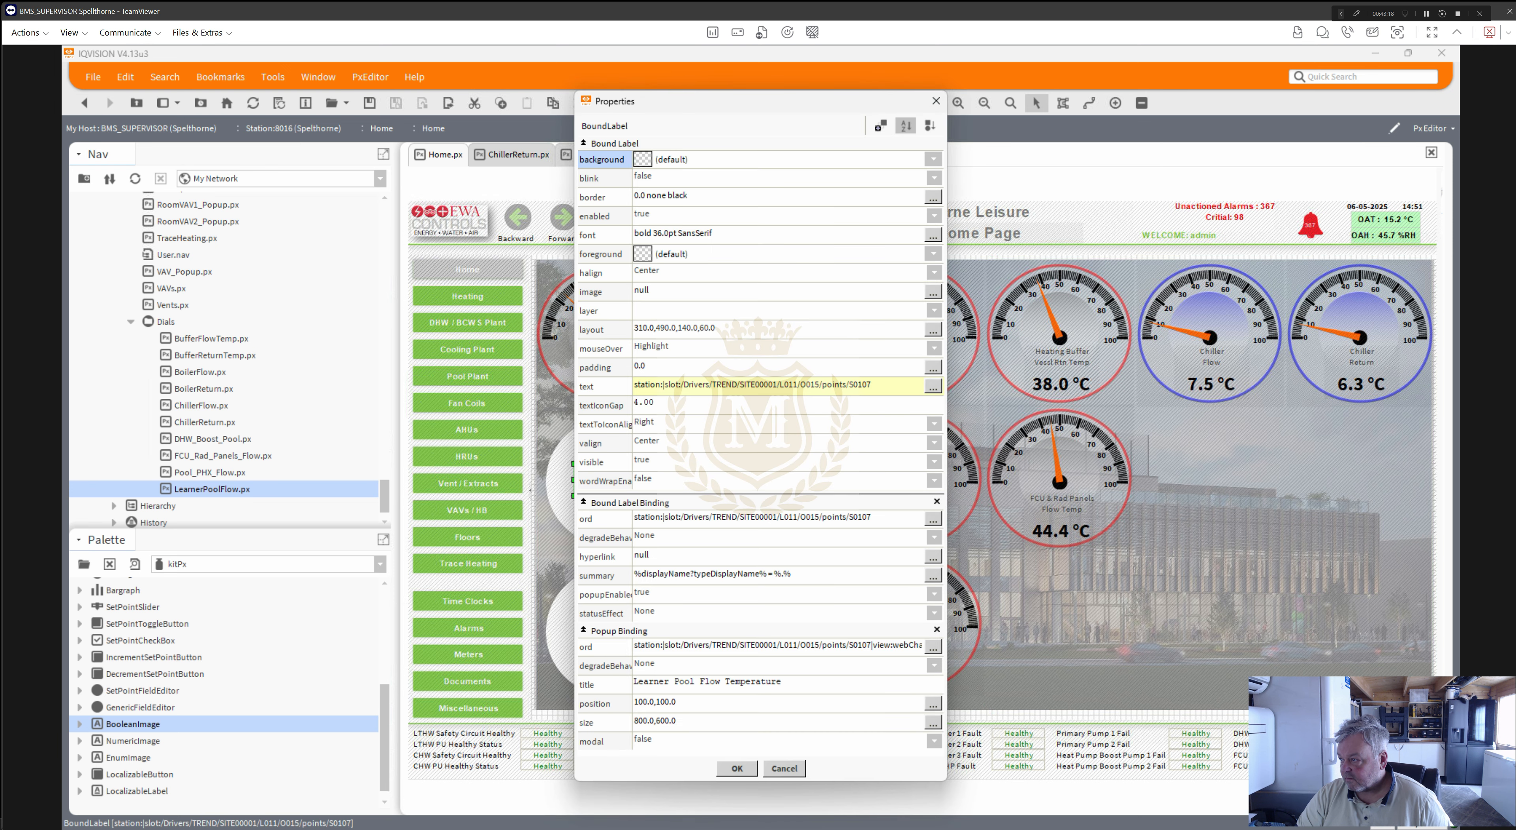
click(645, 354)
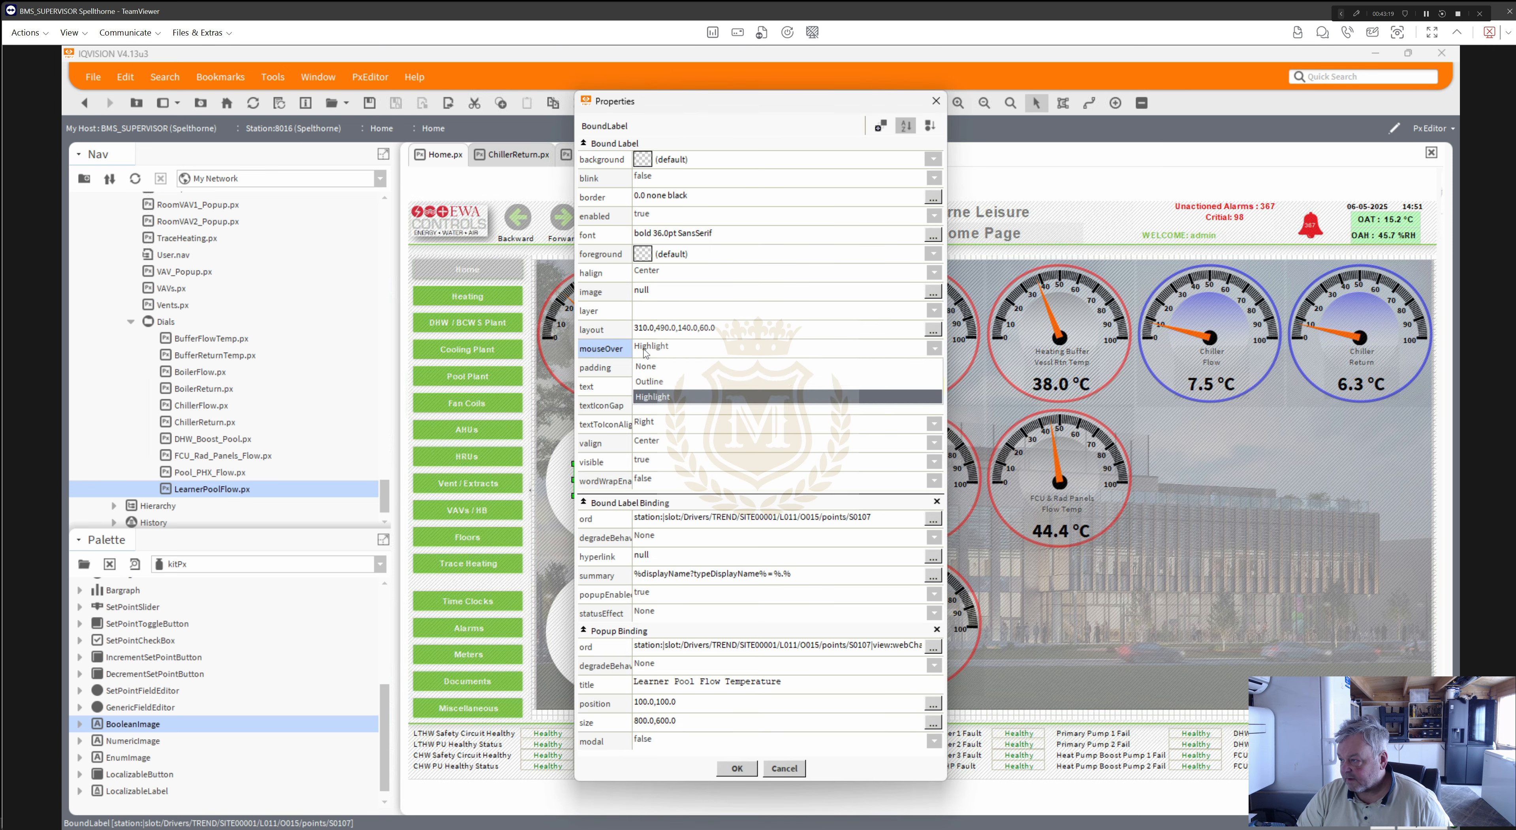
click(651, 383)
click(745, 771)
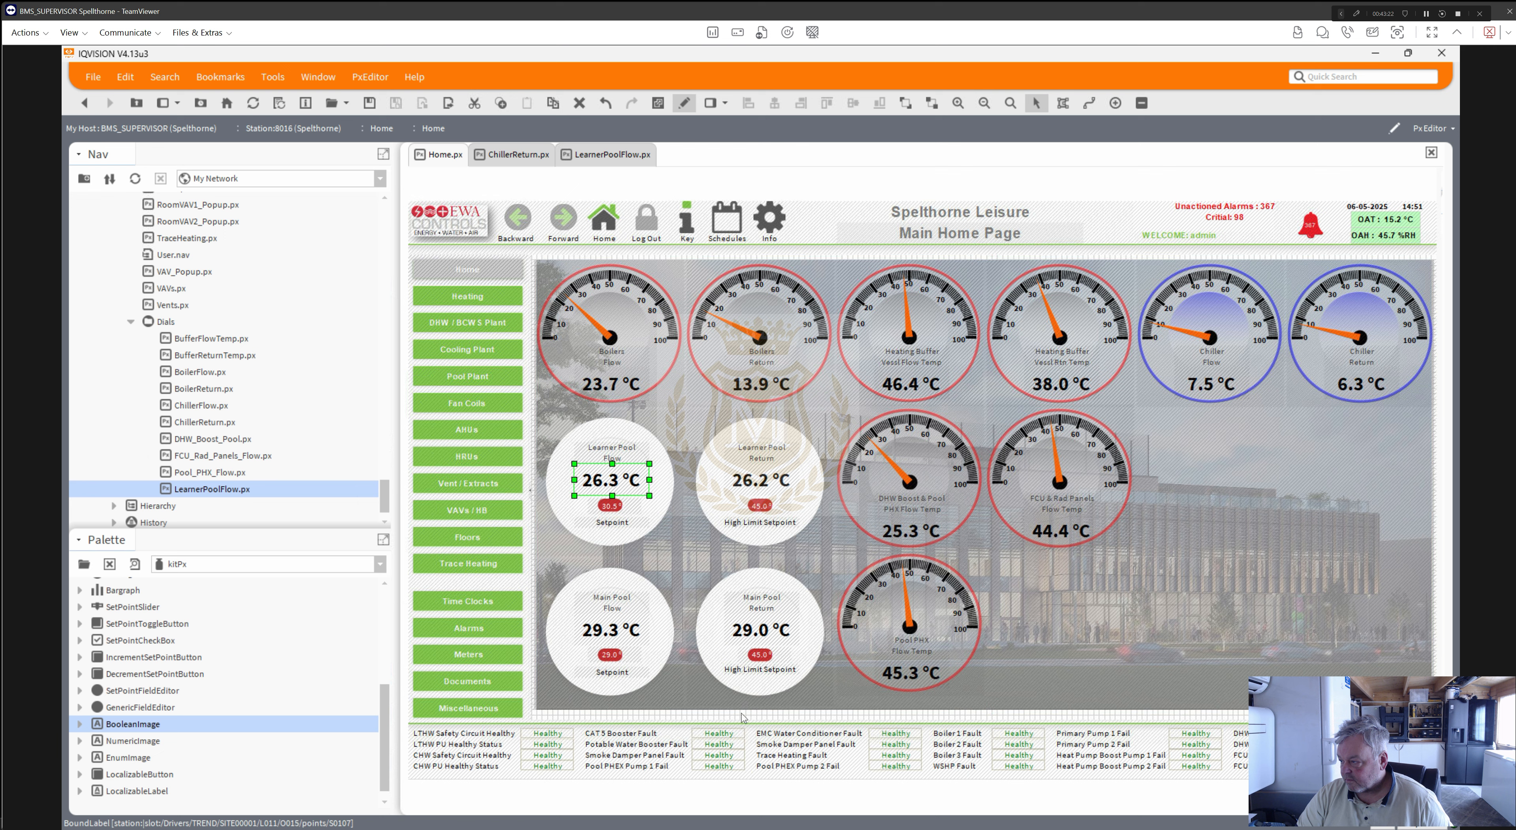
- Add a kitPx Popup Binding to the Main Pool Return temperature label
double_click(761, 635)
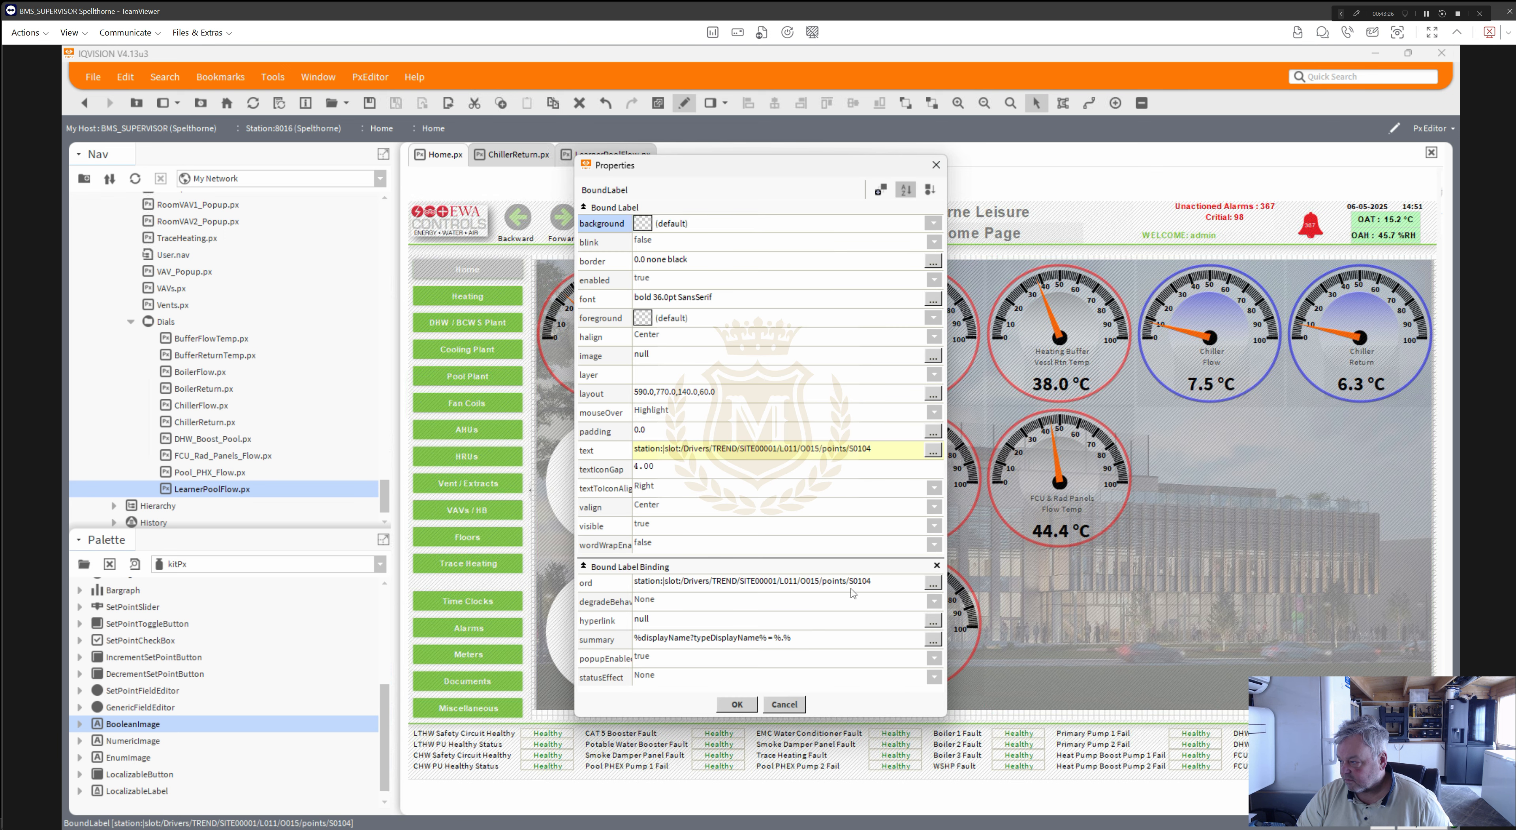
click(881, 192)
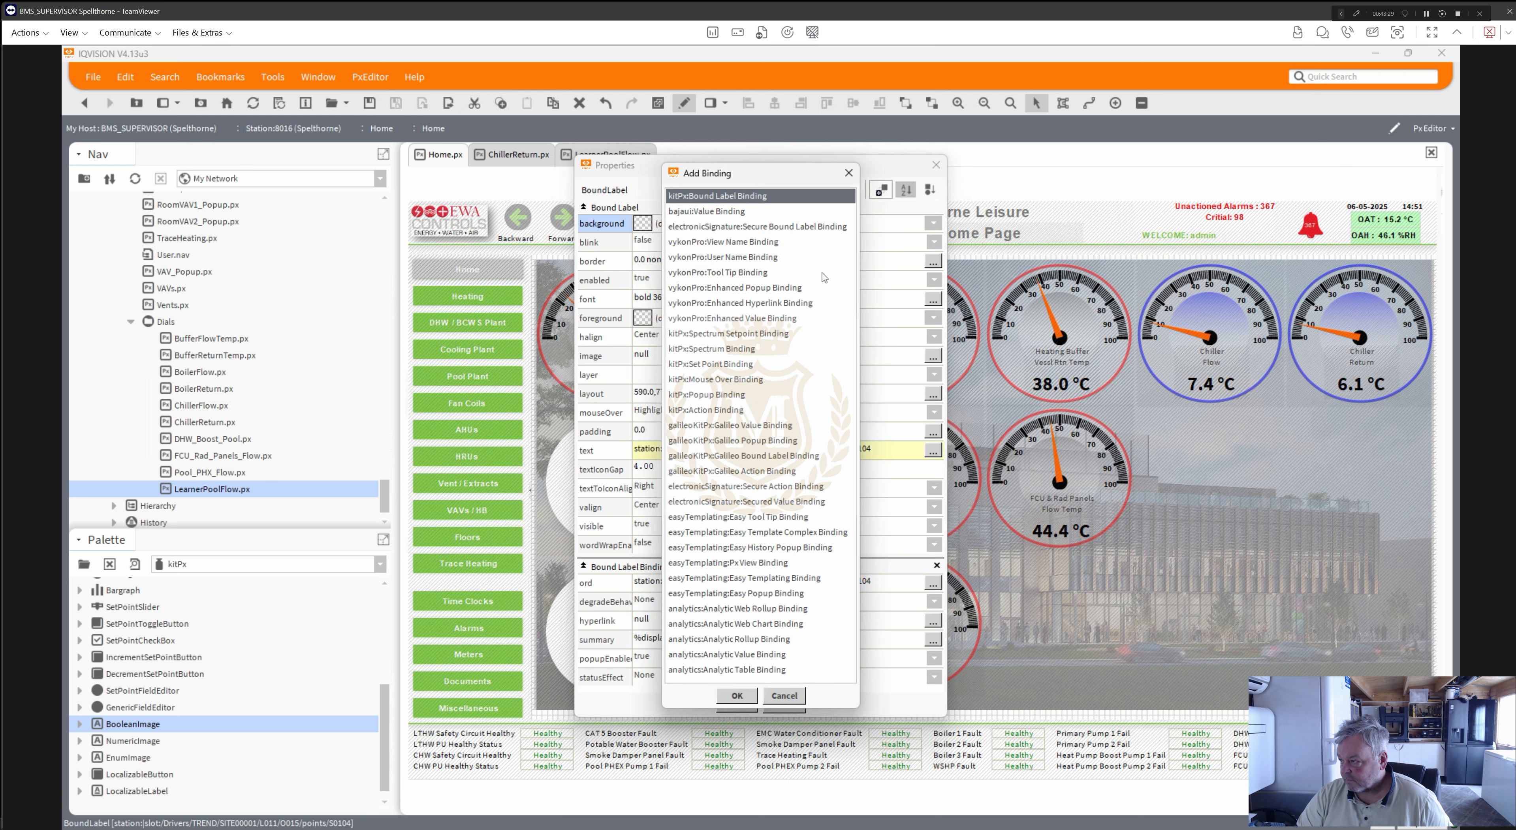
double_click(729, 396)
scroll(885, 476, down, 5)
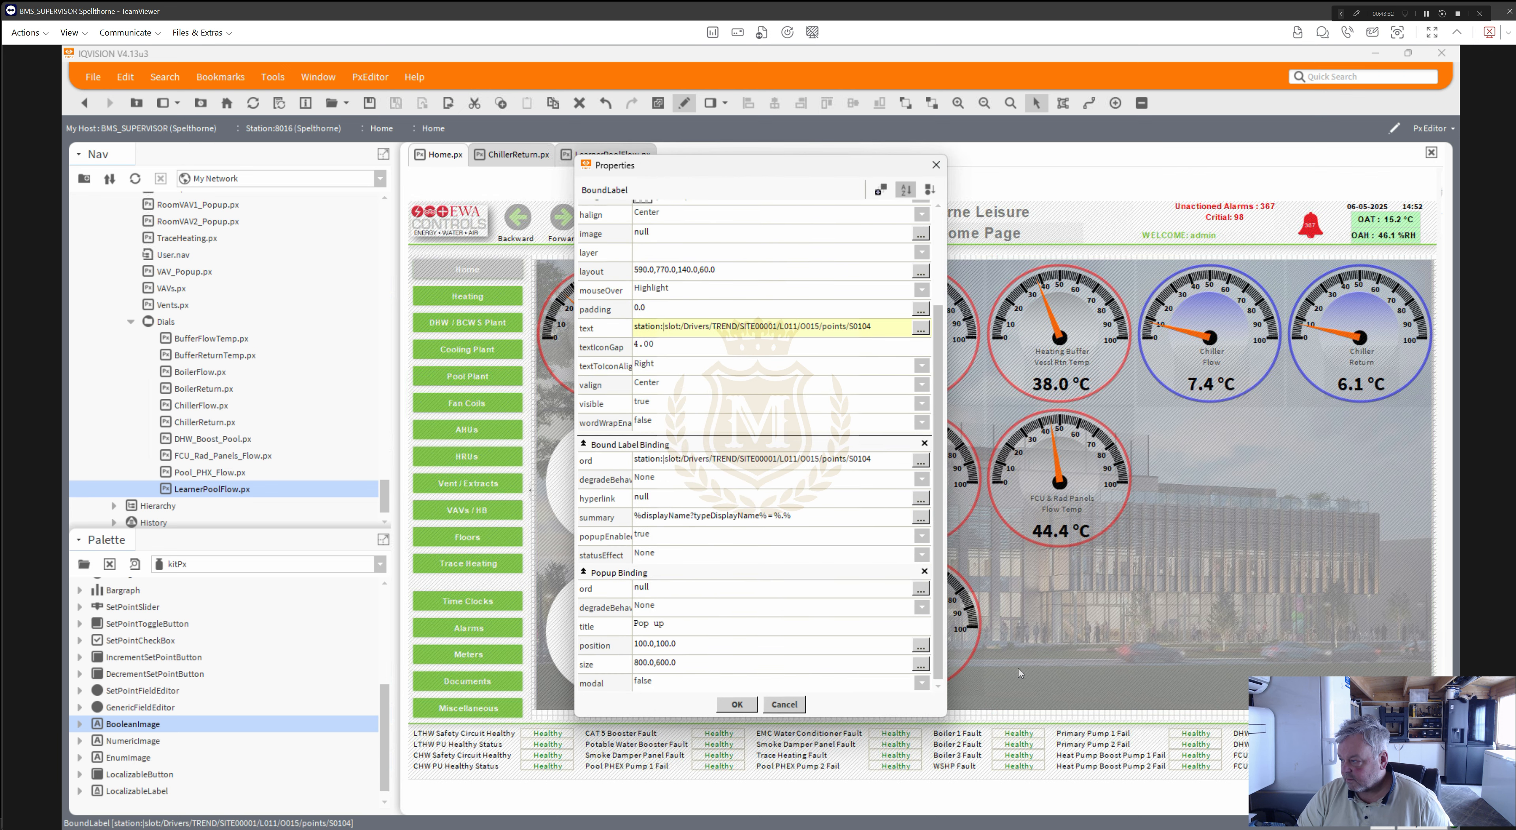
- Copy the Main Pool Return label's Bound Label Binding ord and check which station point it uses, keeping that point
double_click(879, 465)
key(ctrl+c)
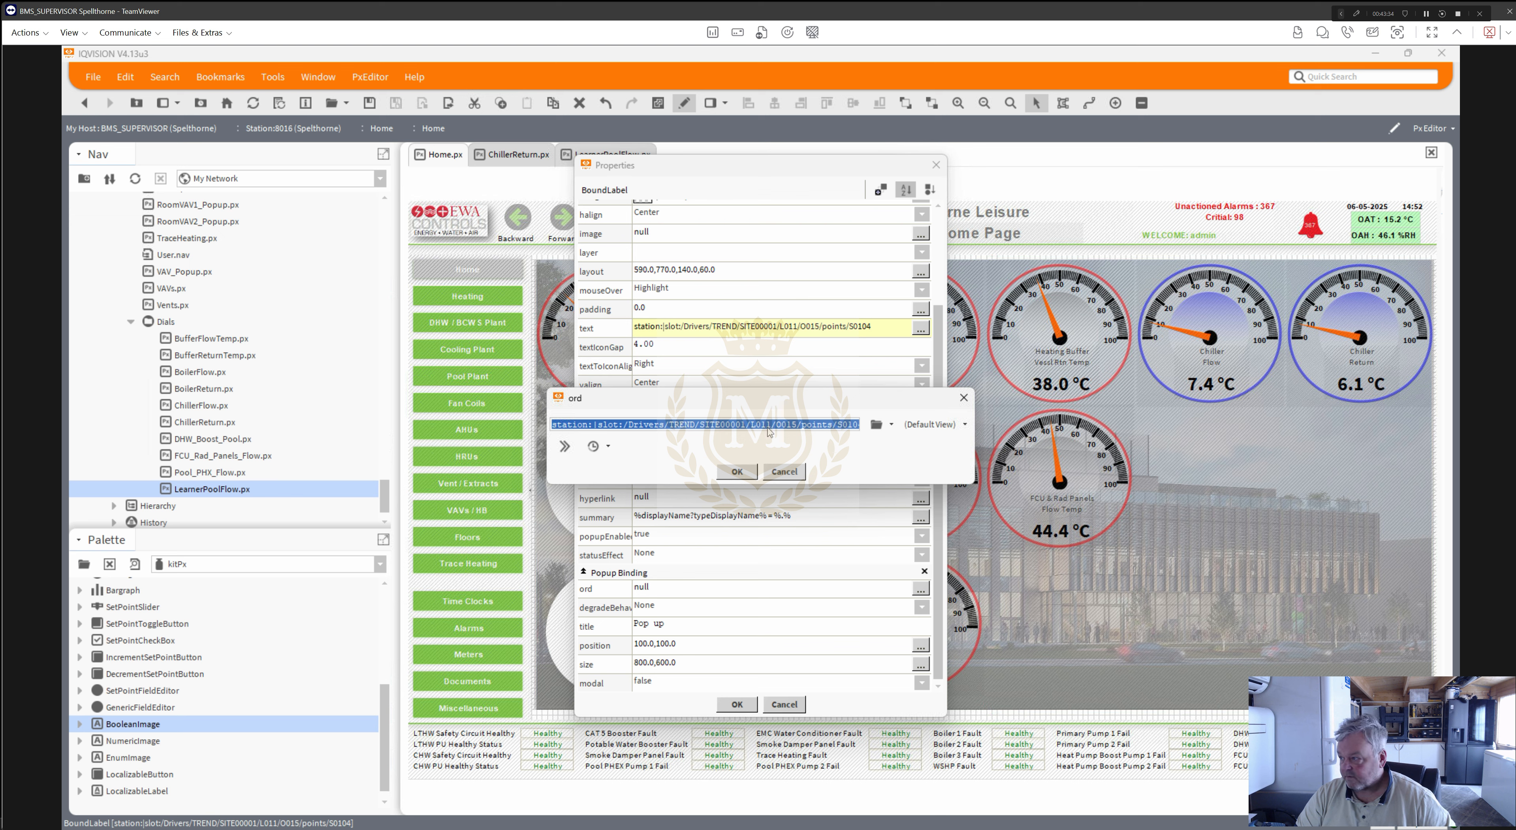
click(892, 425)
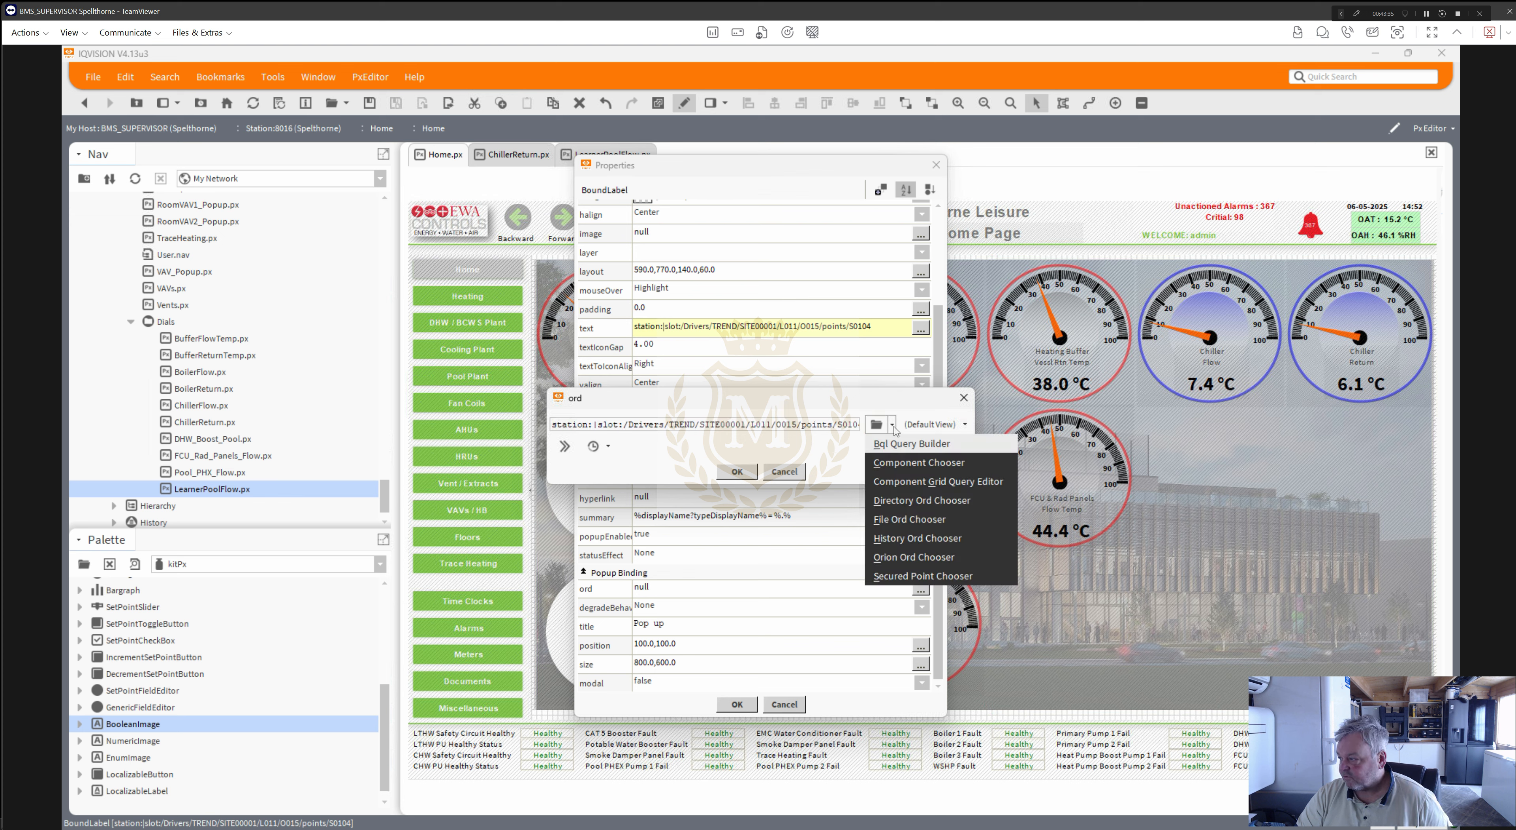
click(902, 465)
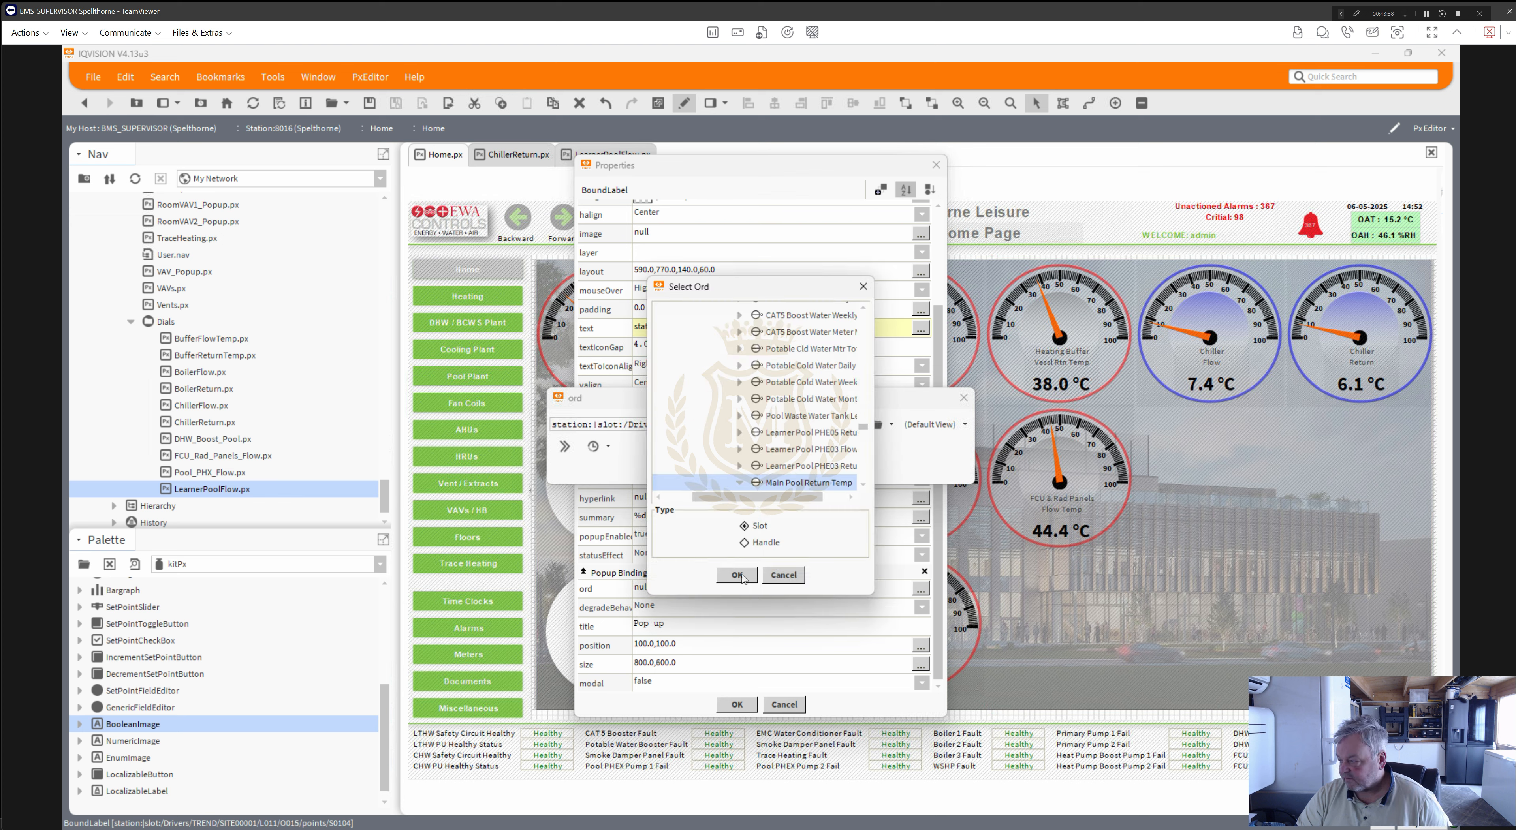
click(736, 575)
click(737, 471)
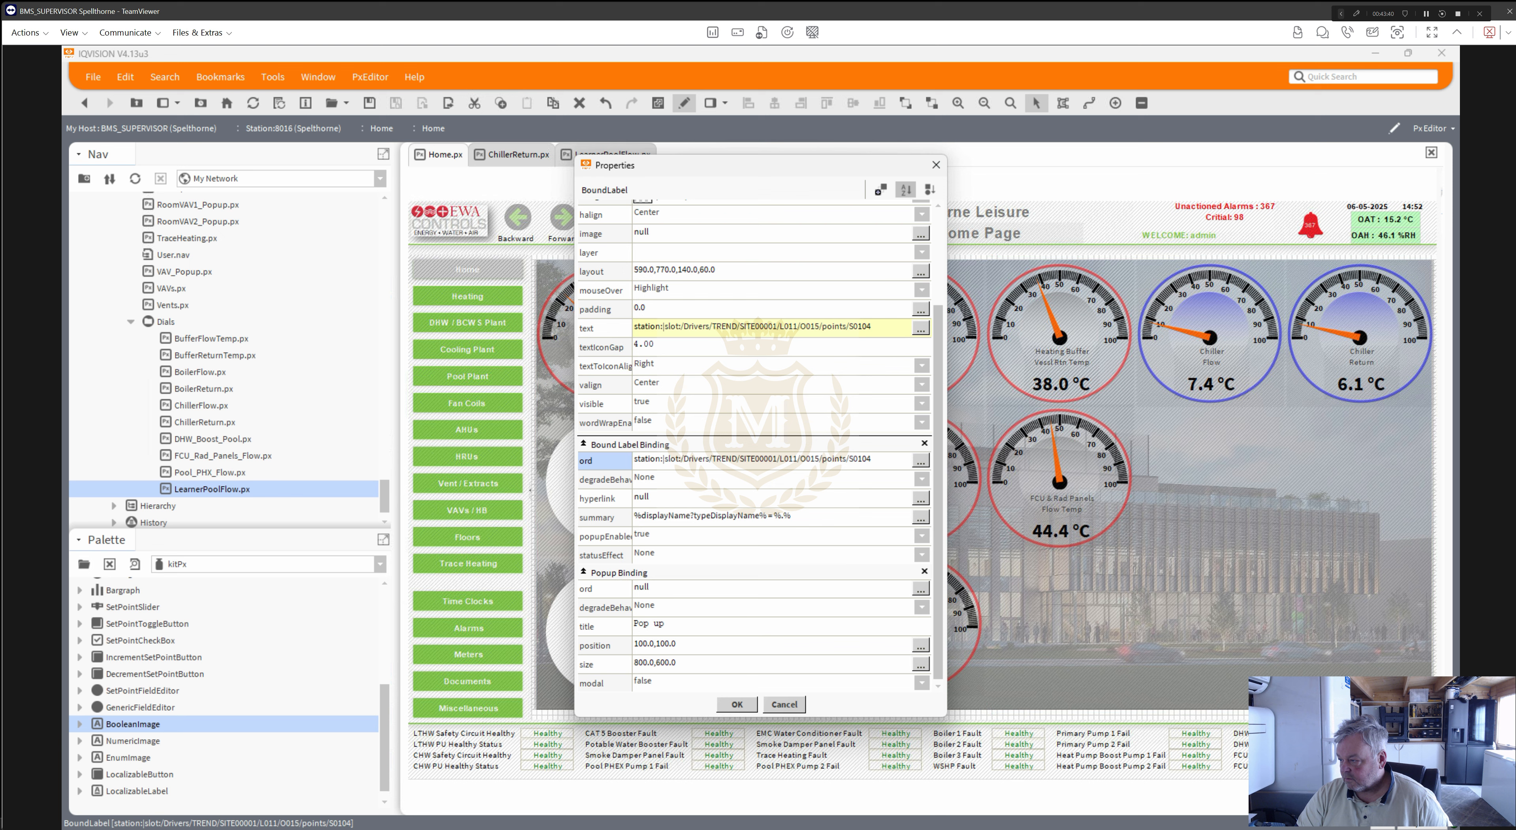
click(578, 620)
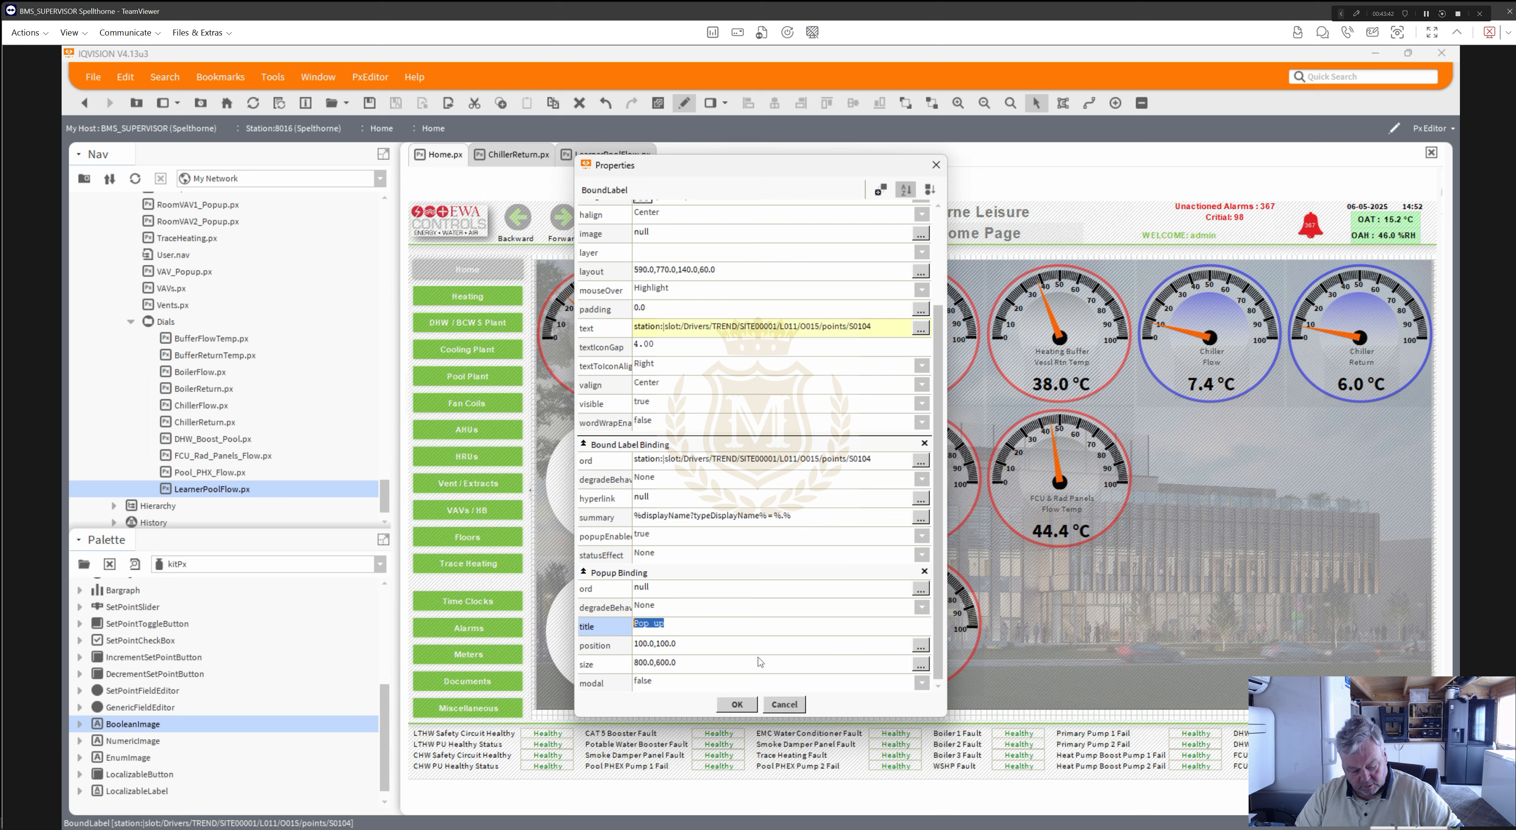
key(ctrl+v)
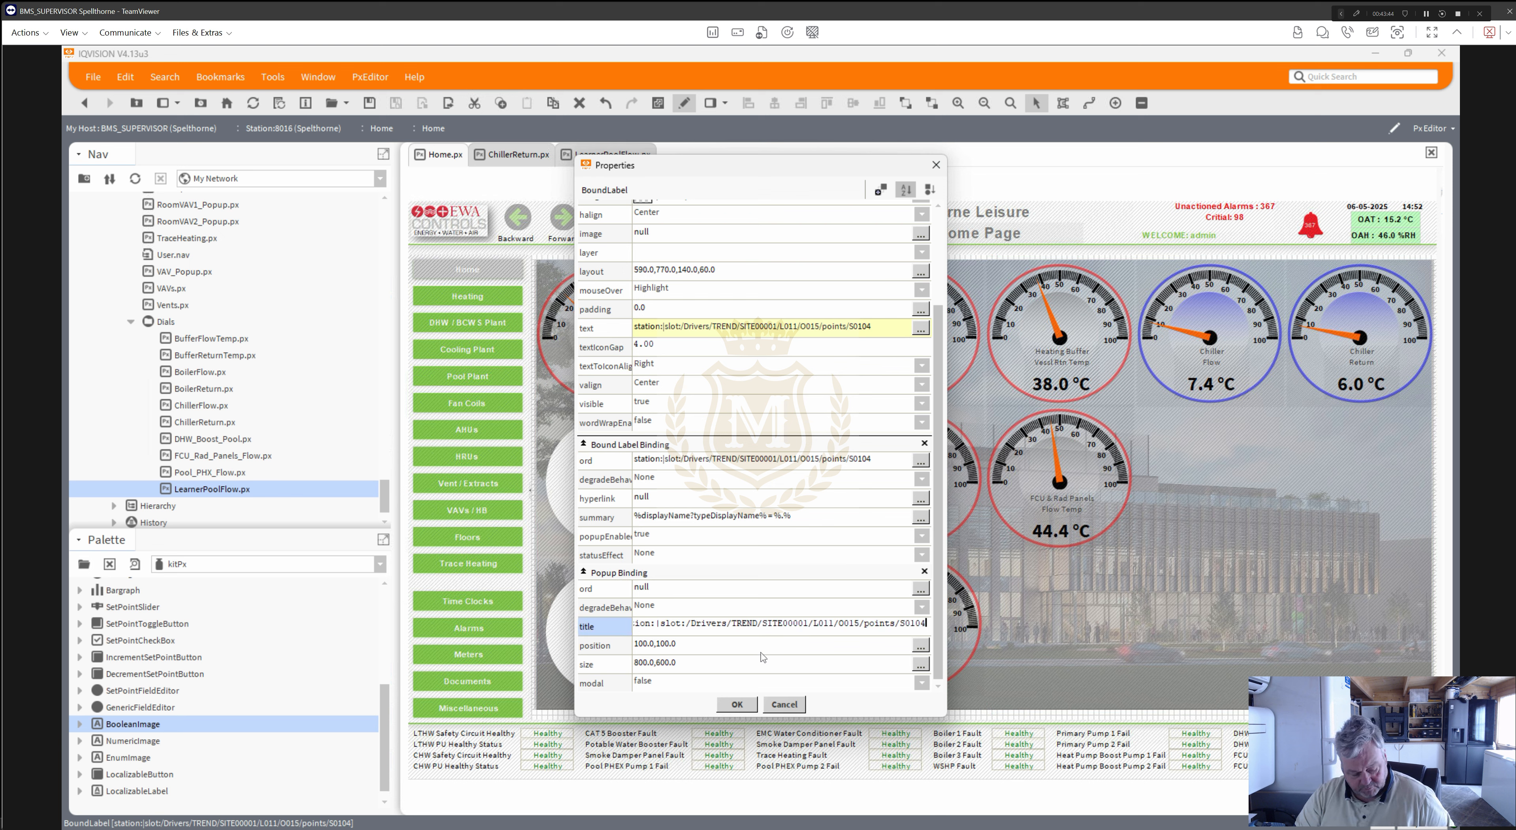
key(ctrl+z)
- Set the Main Pool Return label's Popup Binding ord to station:|slot:/Drivers/TREND/SITE00001/L011/O015/points/S0104
double_click(614, 582)
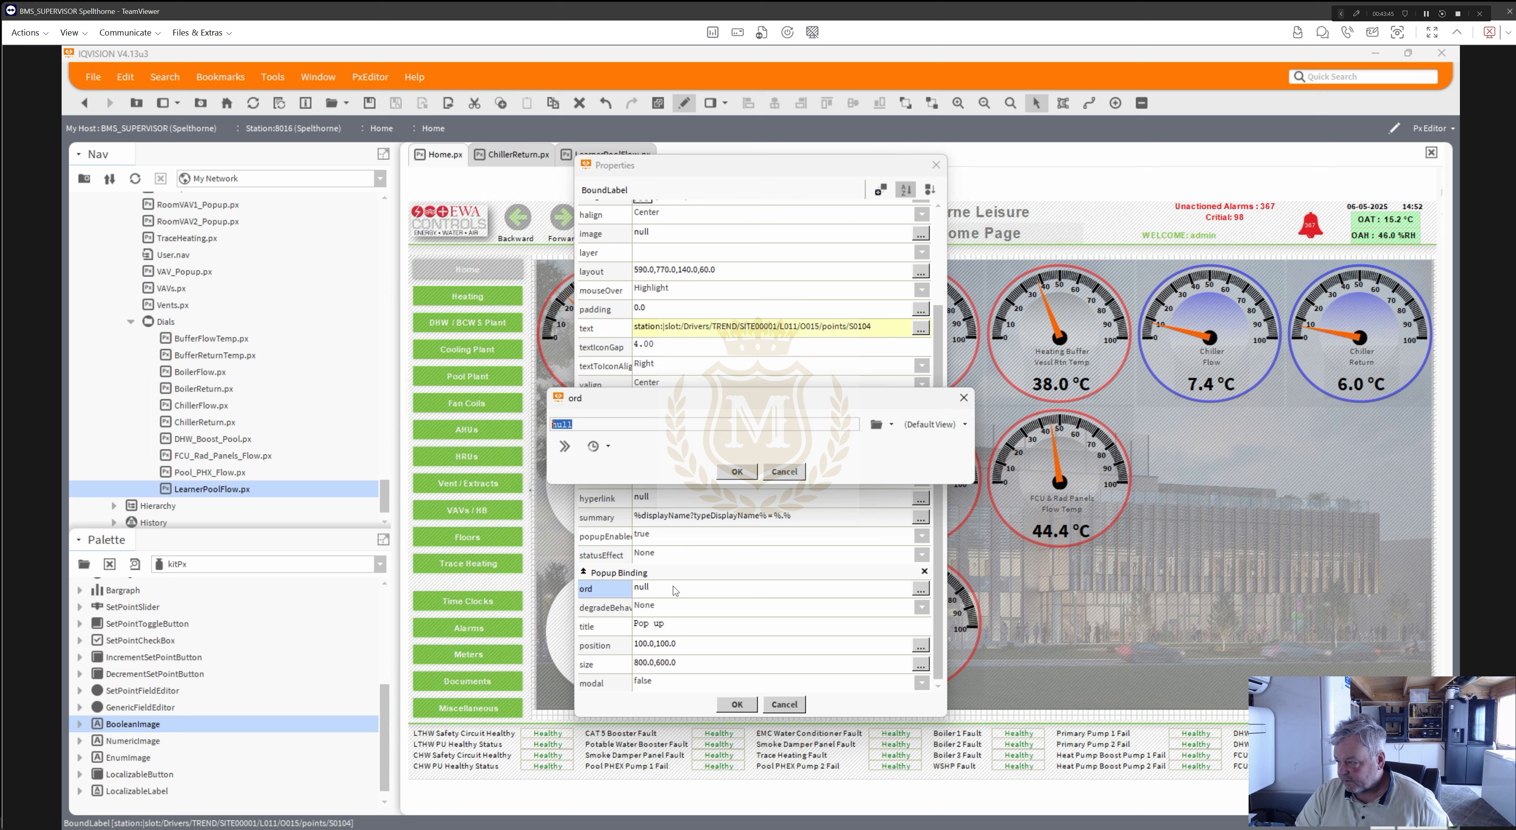
text(station:|slot:/Drivers/TREND/SITE00001/L011/O015/points/S0104)
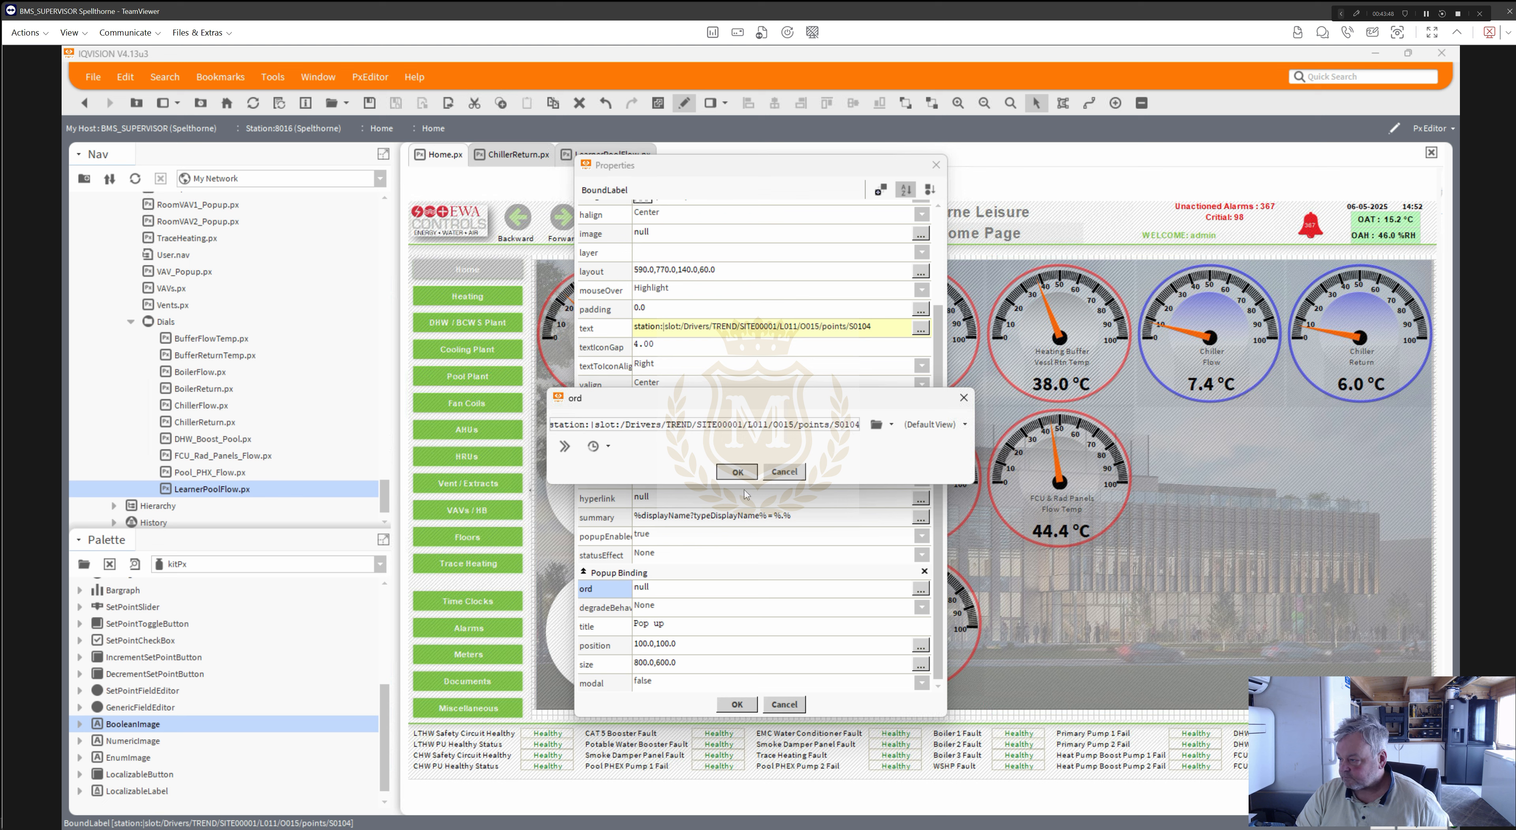
click(738, 471)
- Title the Main Pool Return label's pop-up "Main Pool Return Temperature" and apply the properties
drag(669, 624, 575, 611)
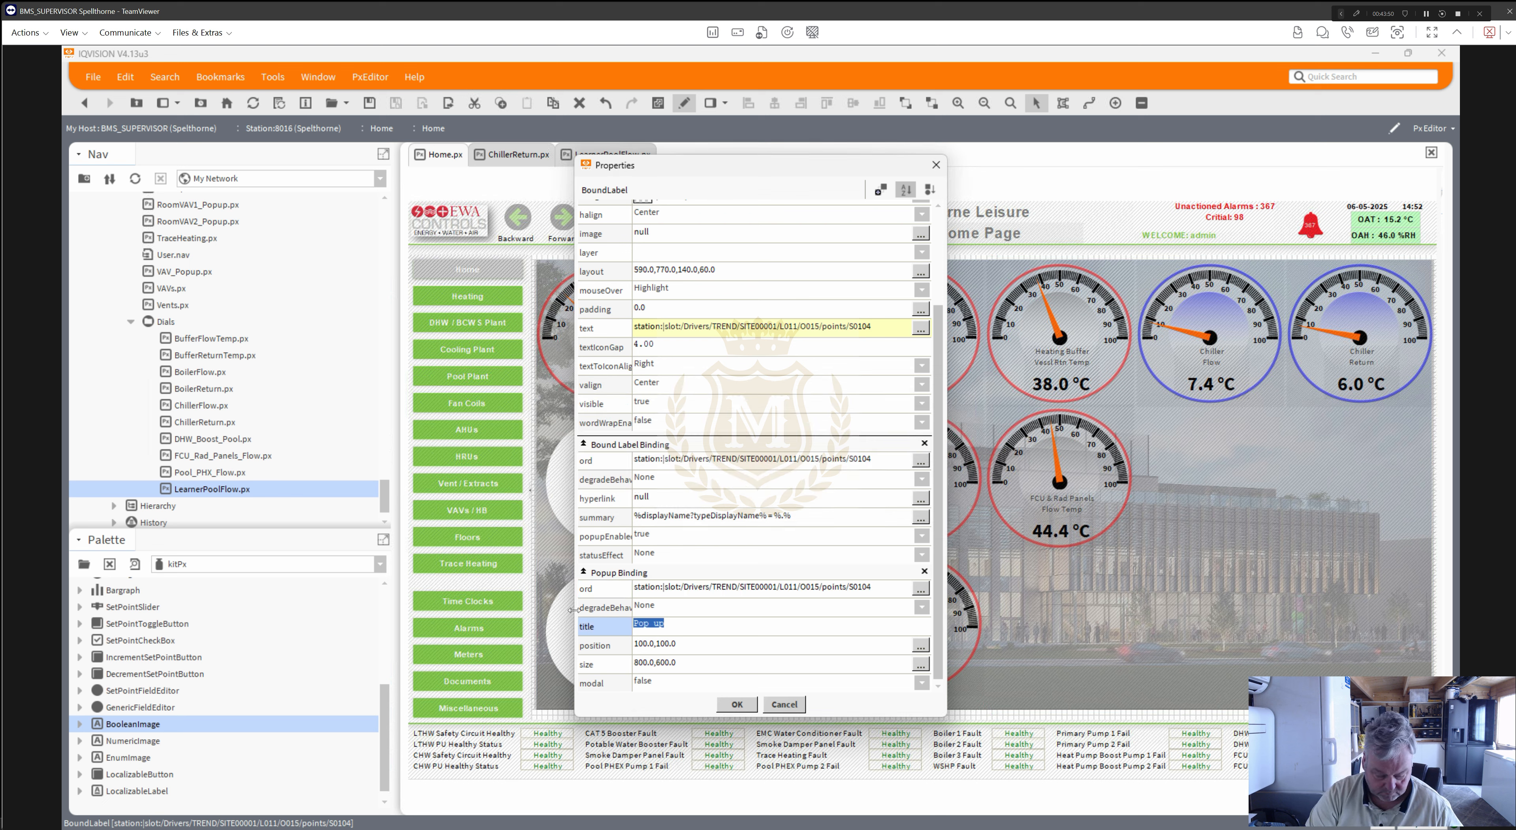
text(Main Pool)
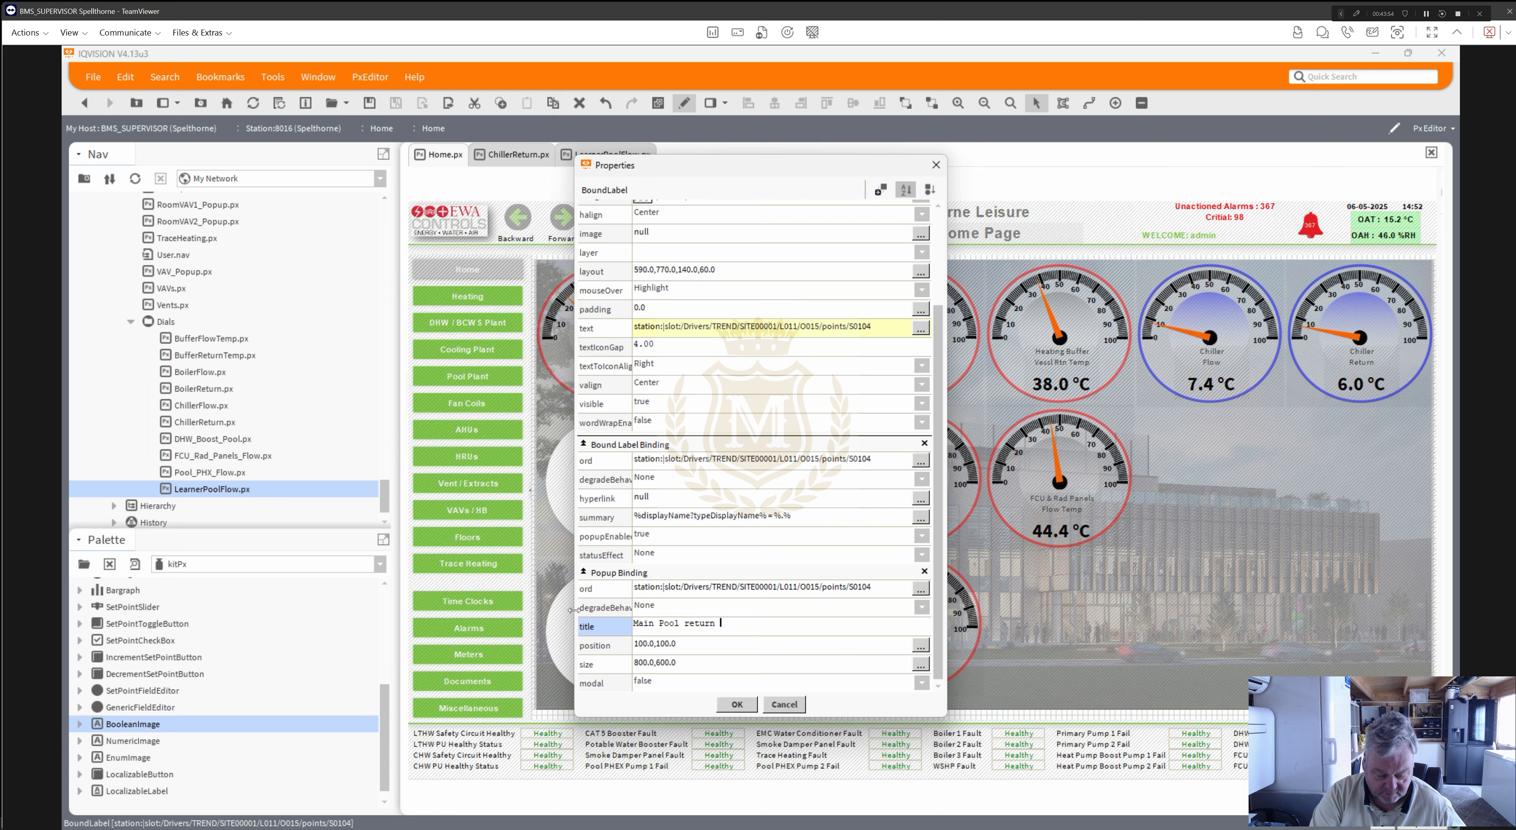
text(return Temperatu)
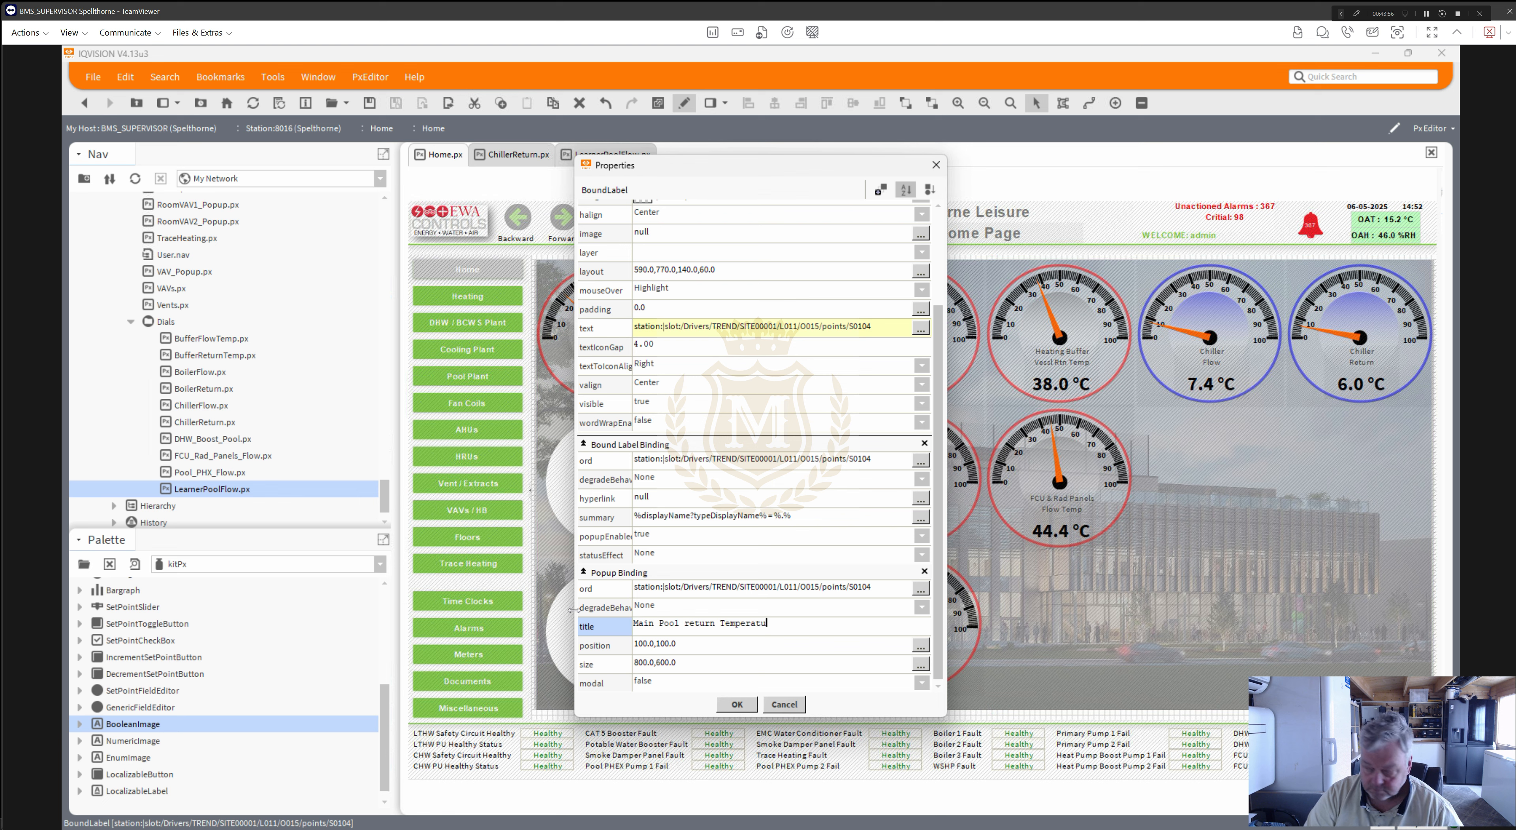
text(re)
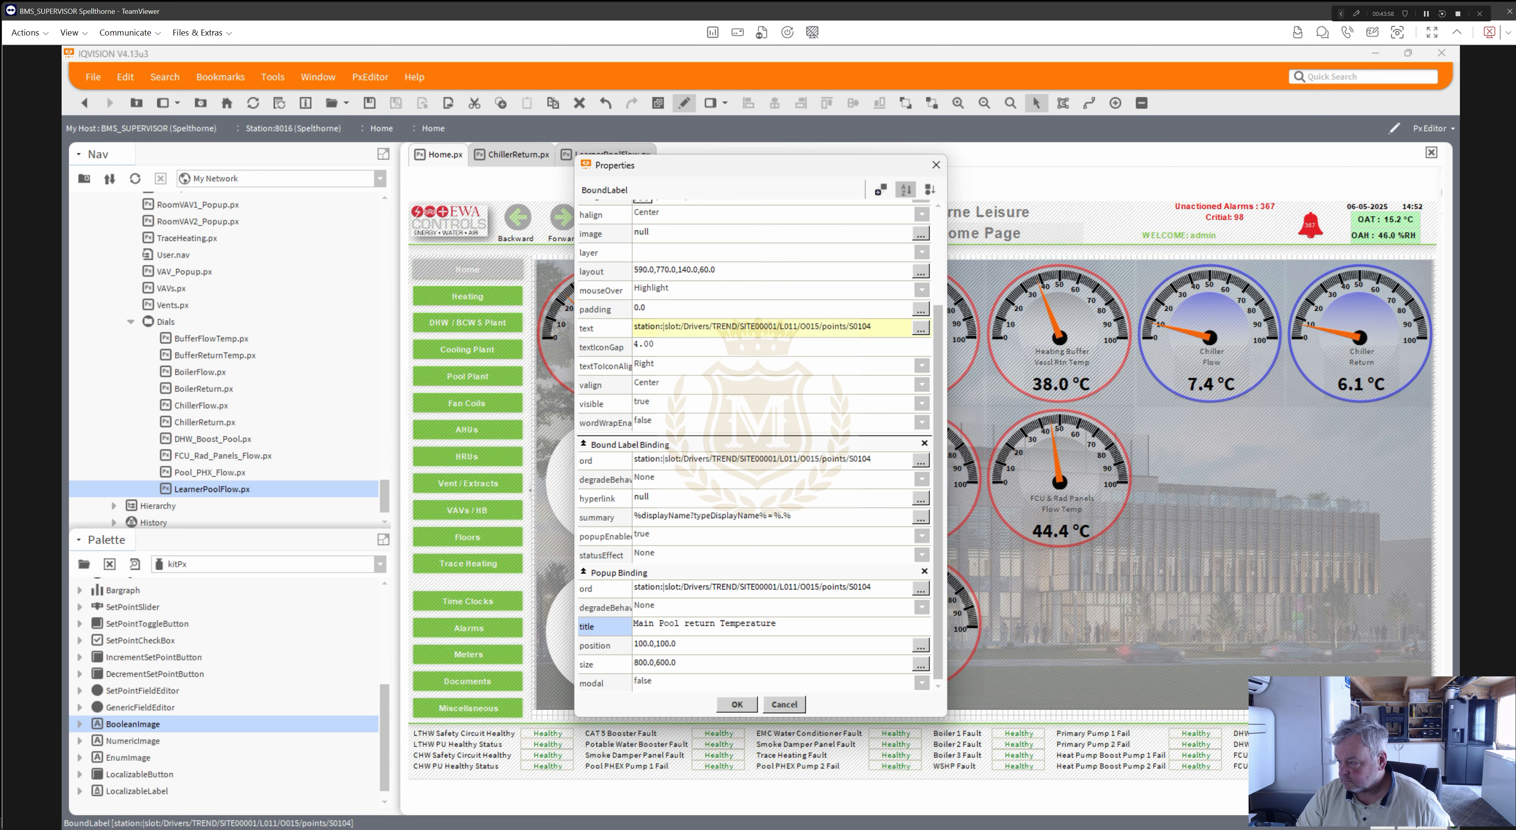
key(BackSpace)
text(R)
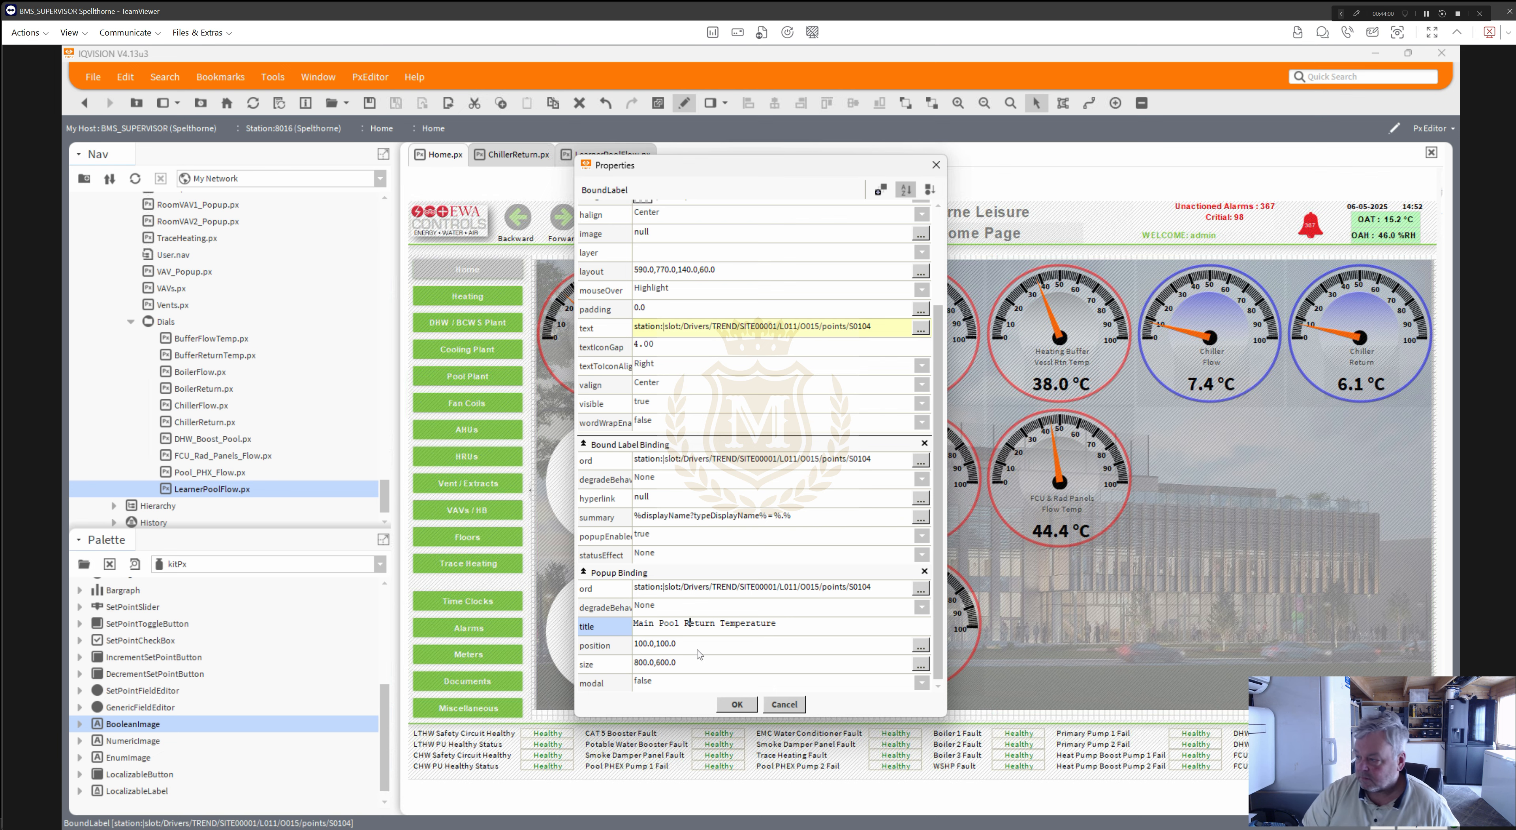
click(738, 706)
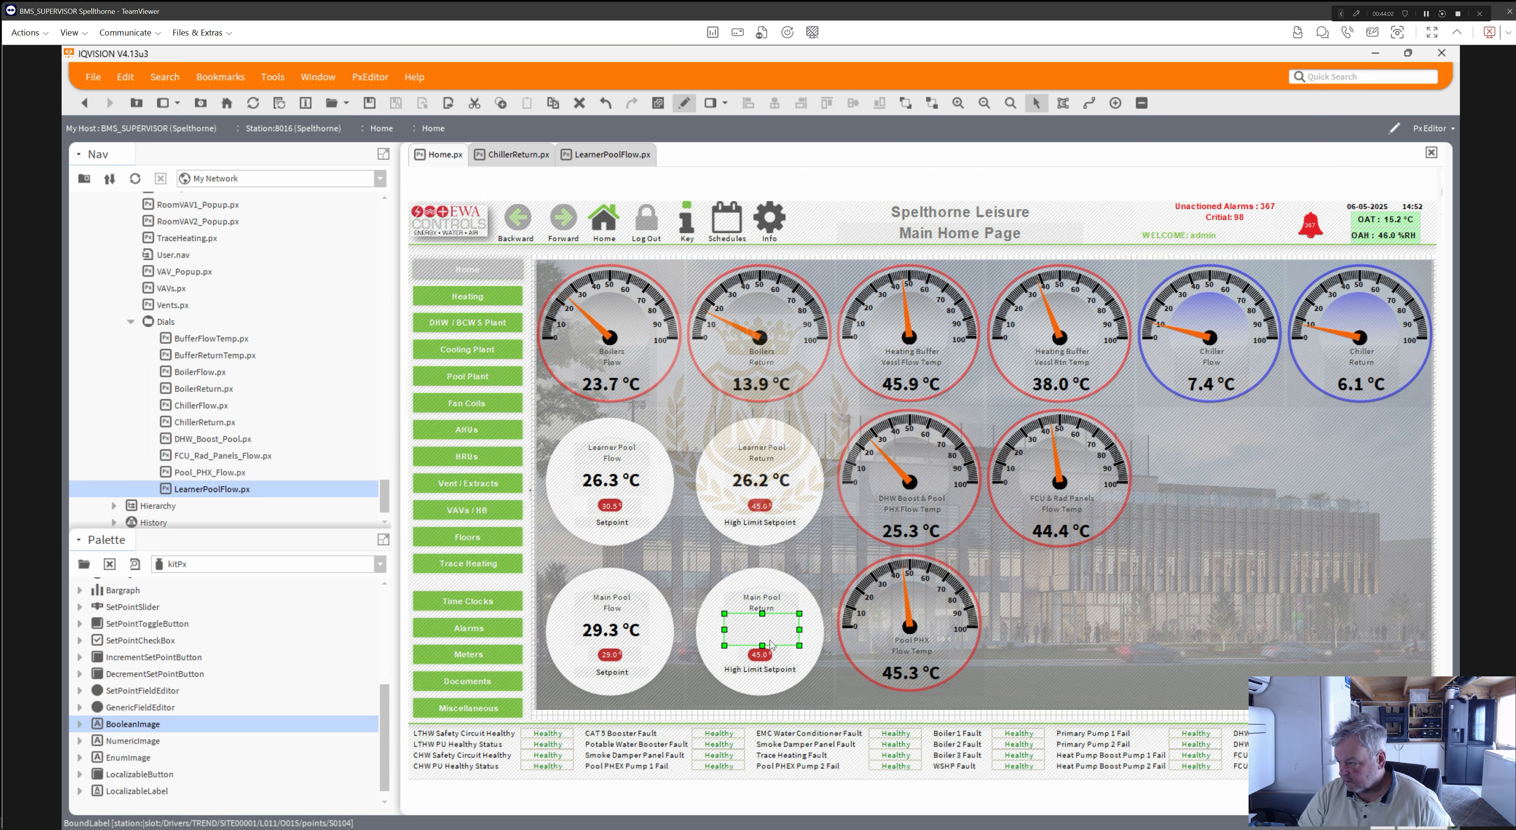
- Add a kitPx Popup Binding to the Main Pool Flow temperature label
double_click(613, 635)
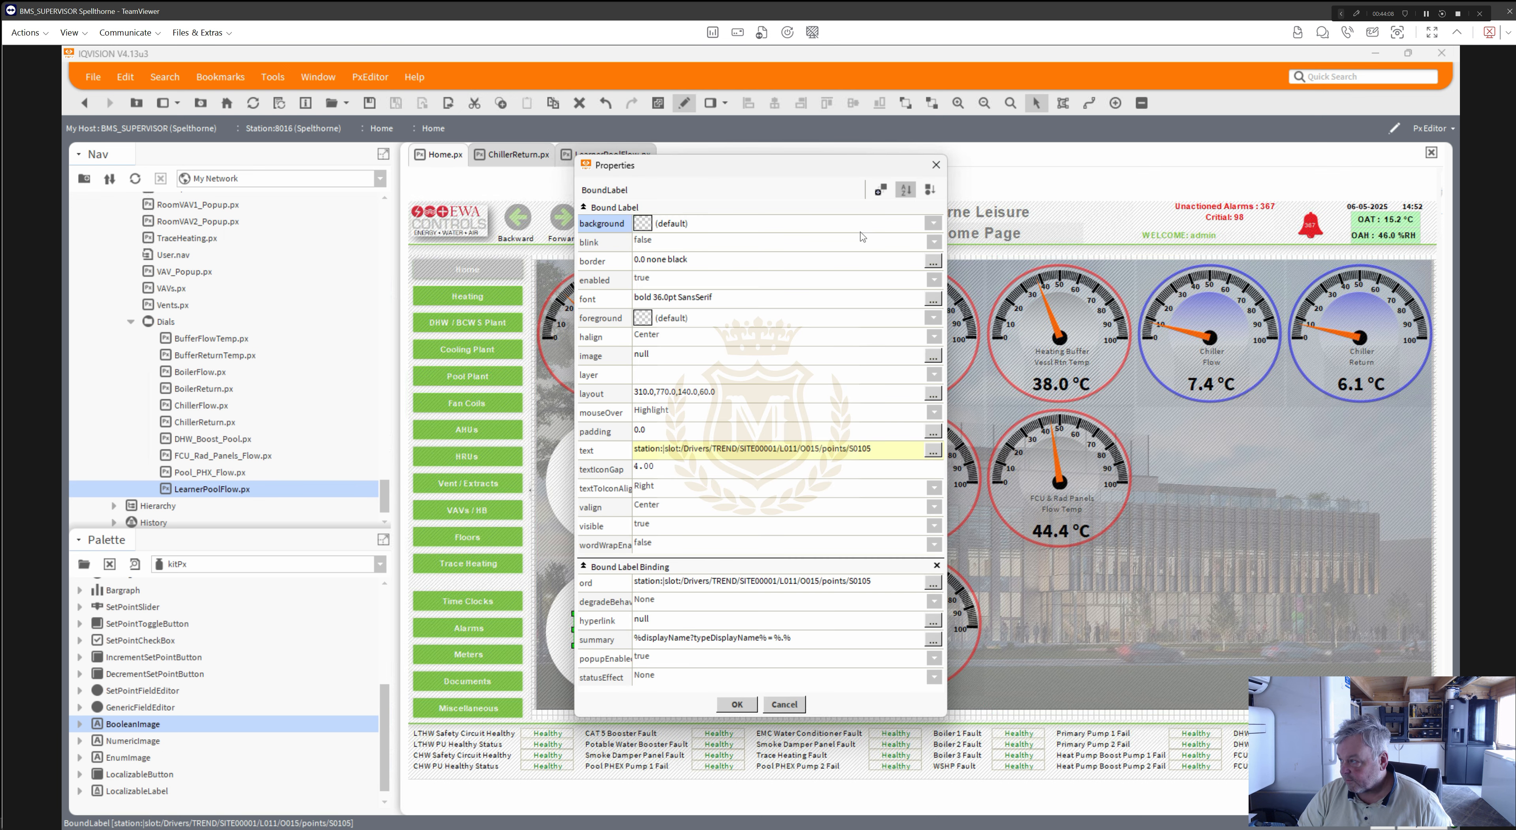
click(881, 191)
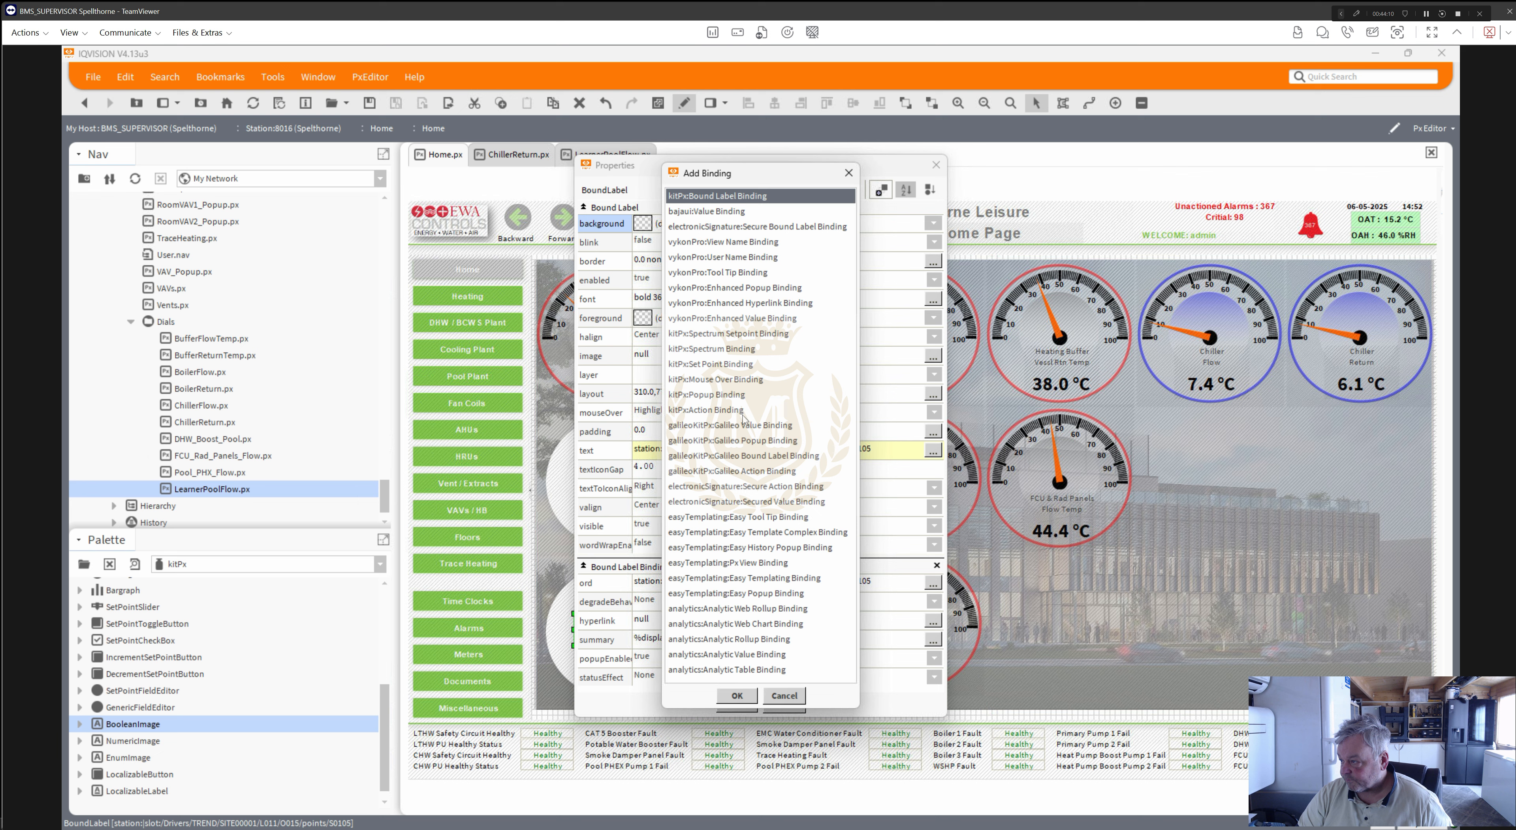
double_click(726, 396)
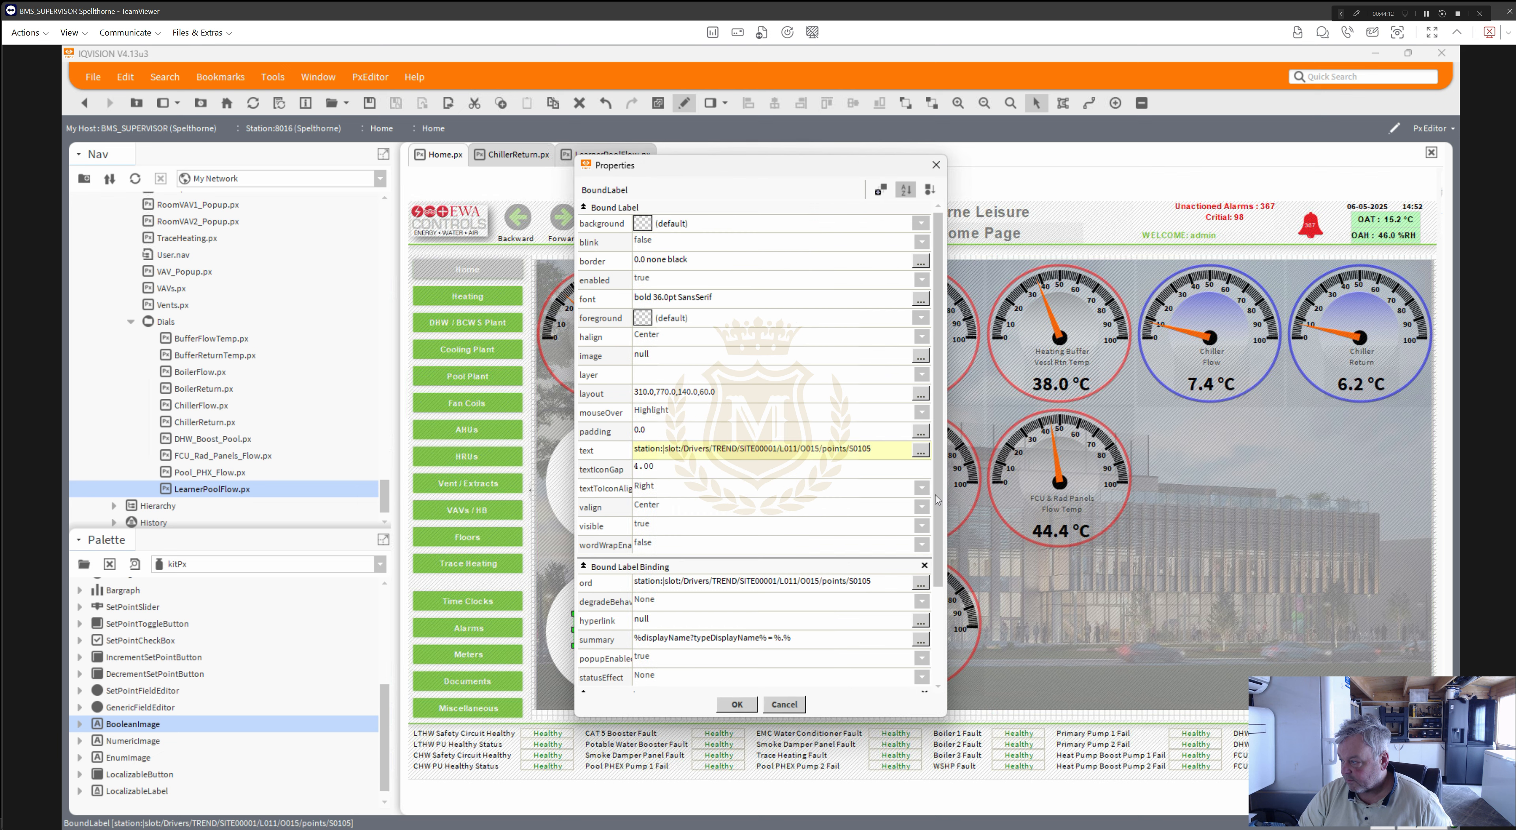
- Copy the Main Pool Flow label's station point S0105 ord into its Popup Binding and set that ord to the Chart view
scroll(937, 507, down, 3)
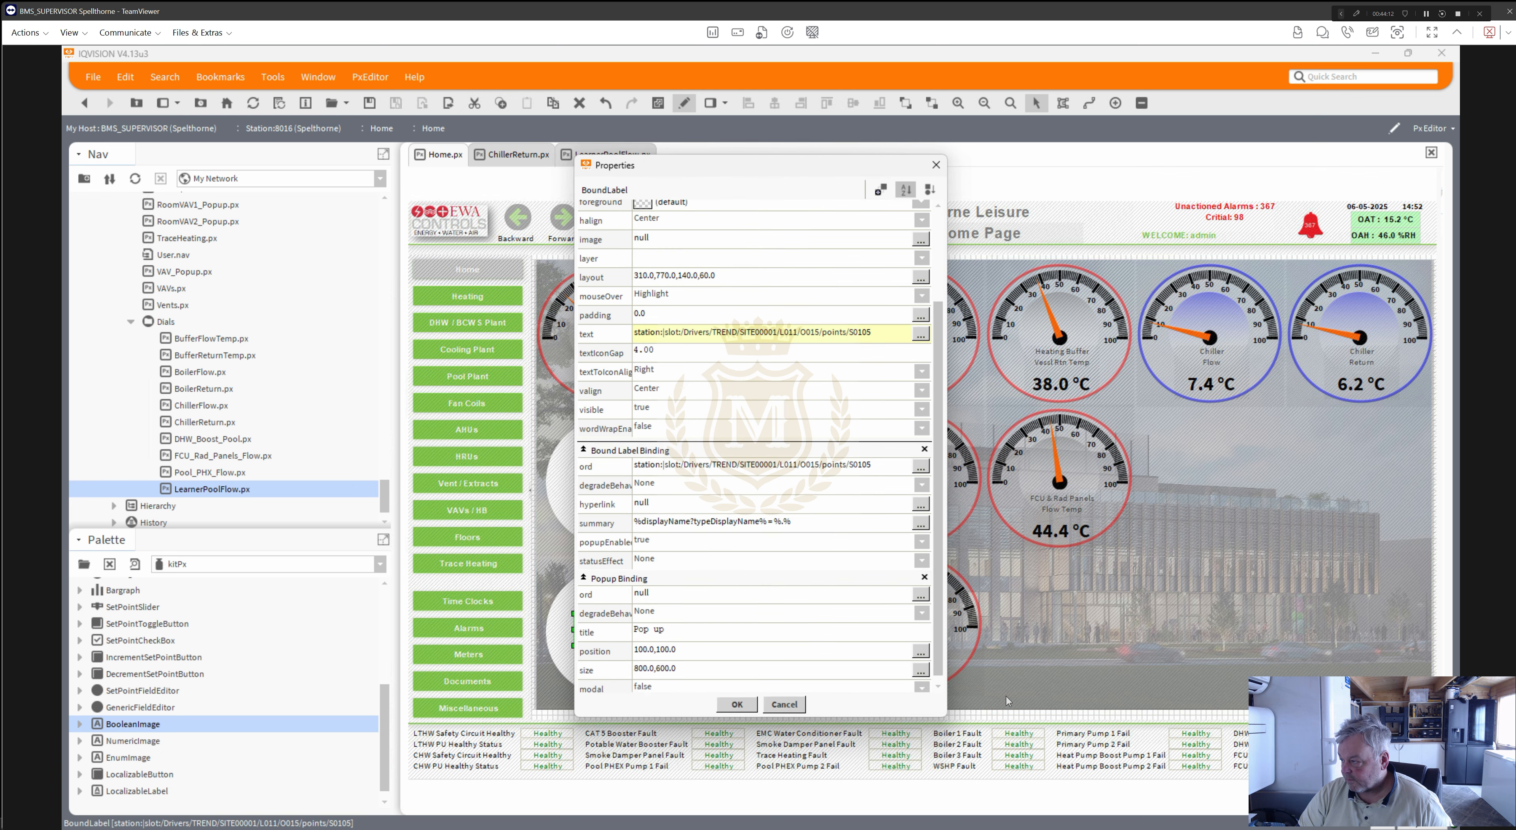
click(868, 462)
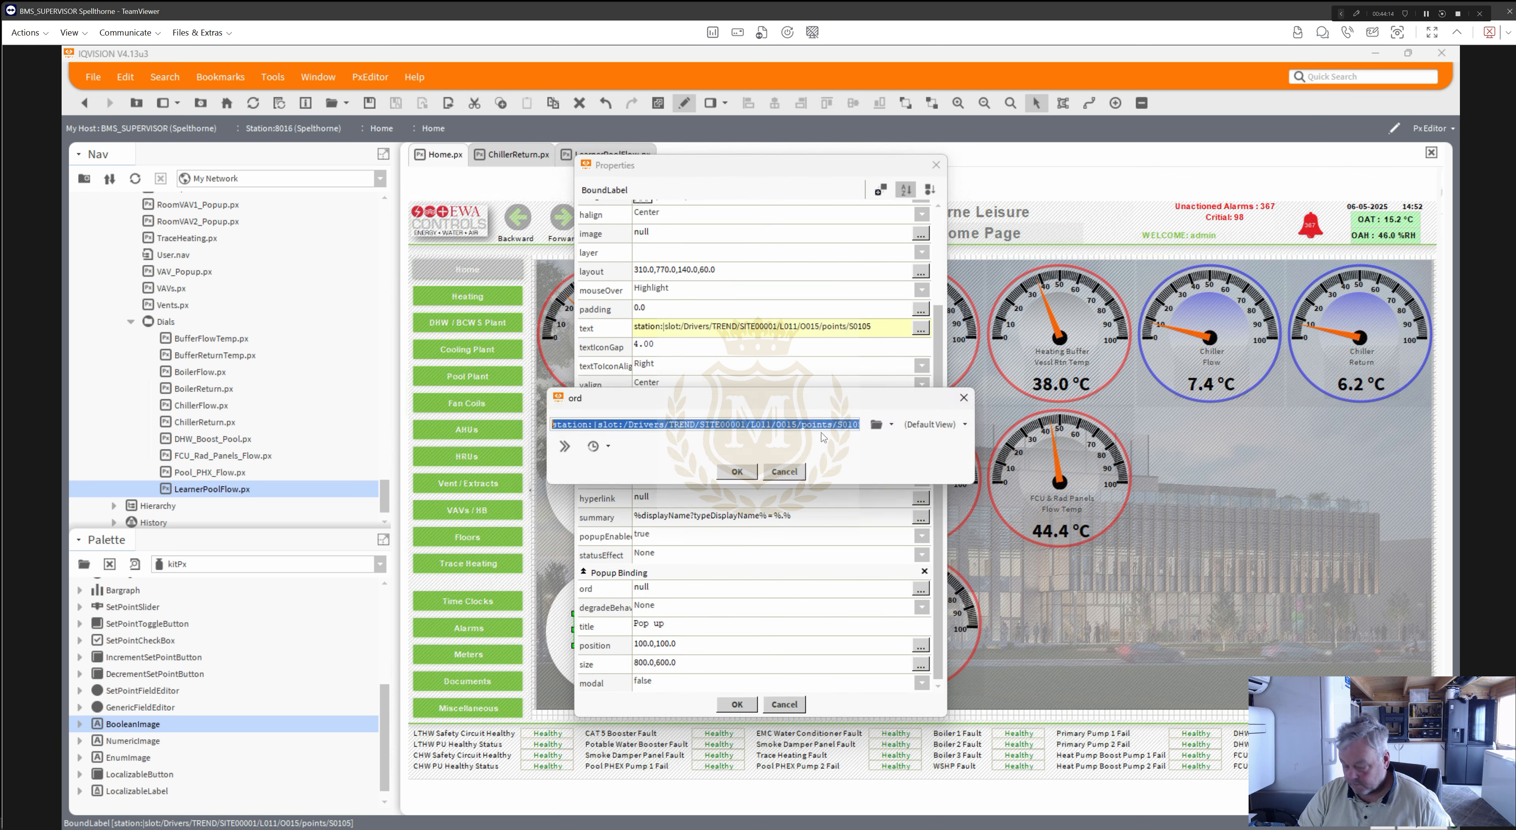
click(736, 471)
click(752, 589)
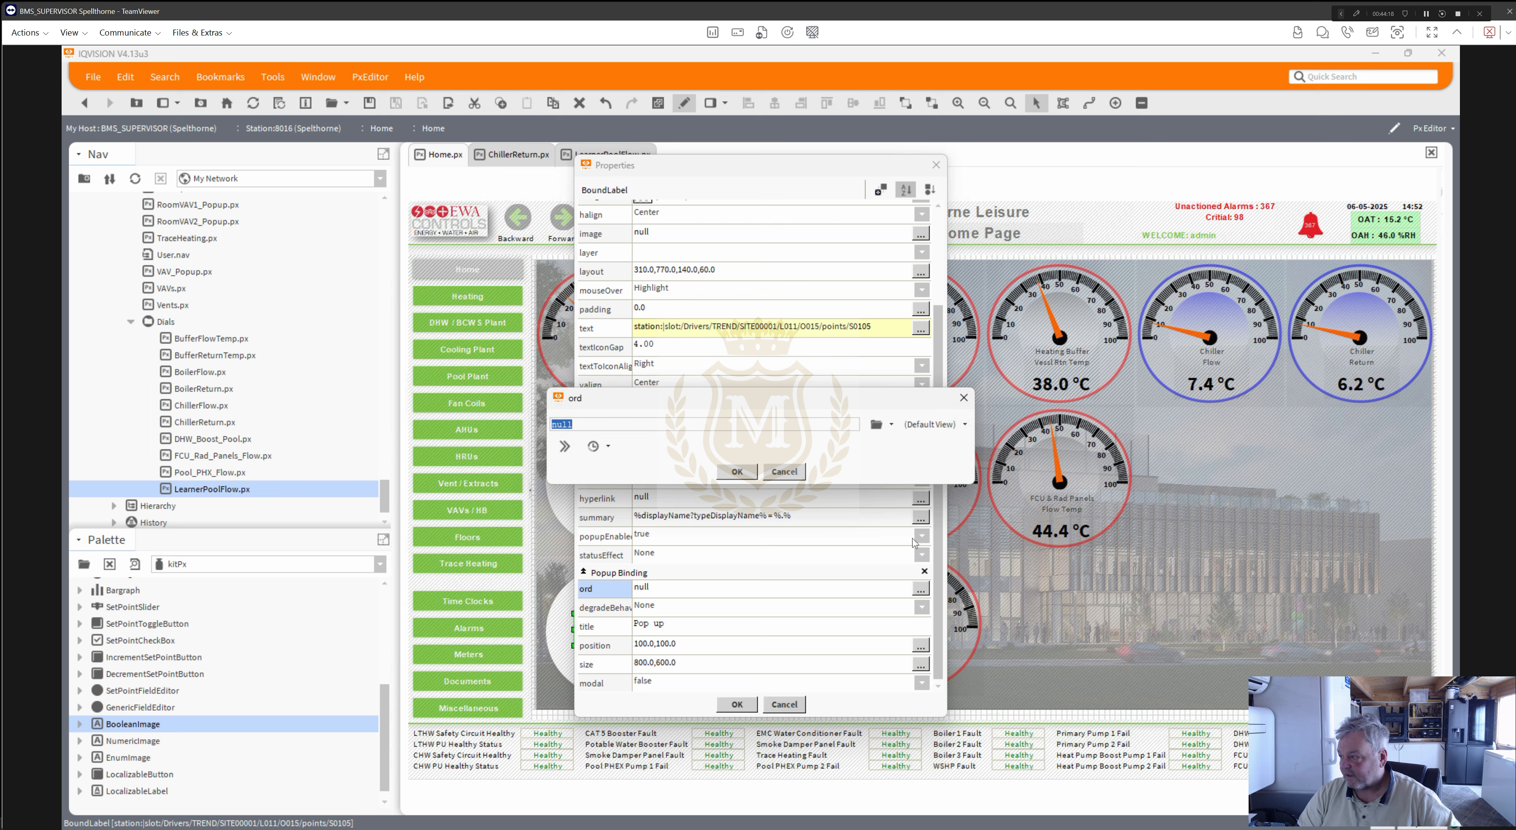
click(942, 425)
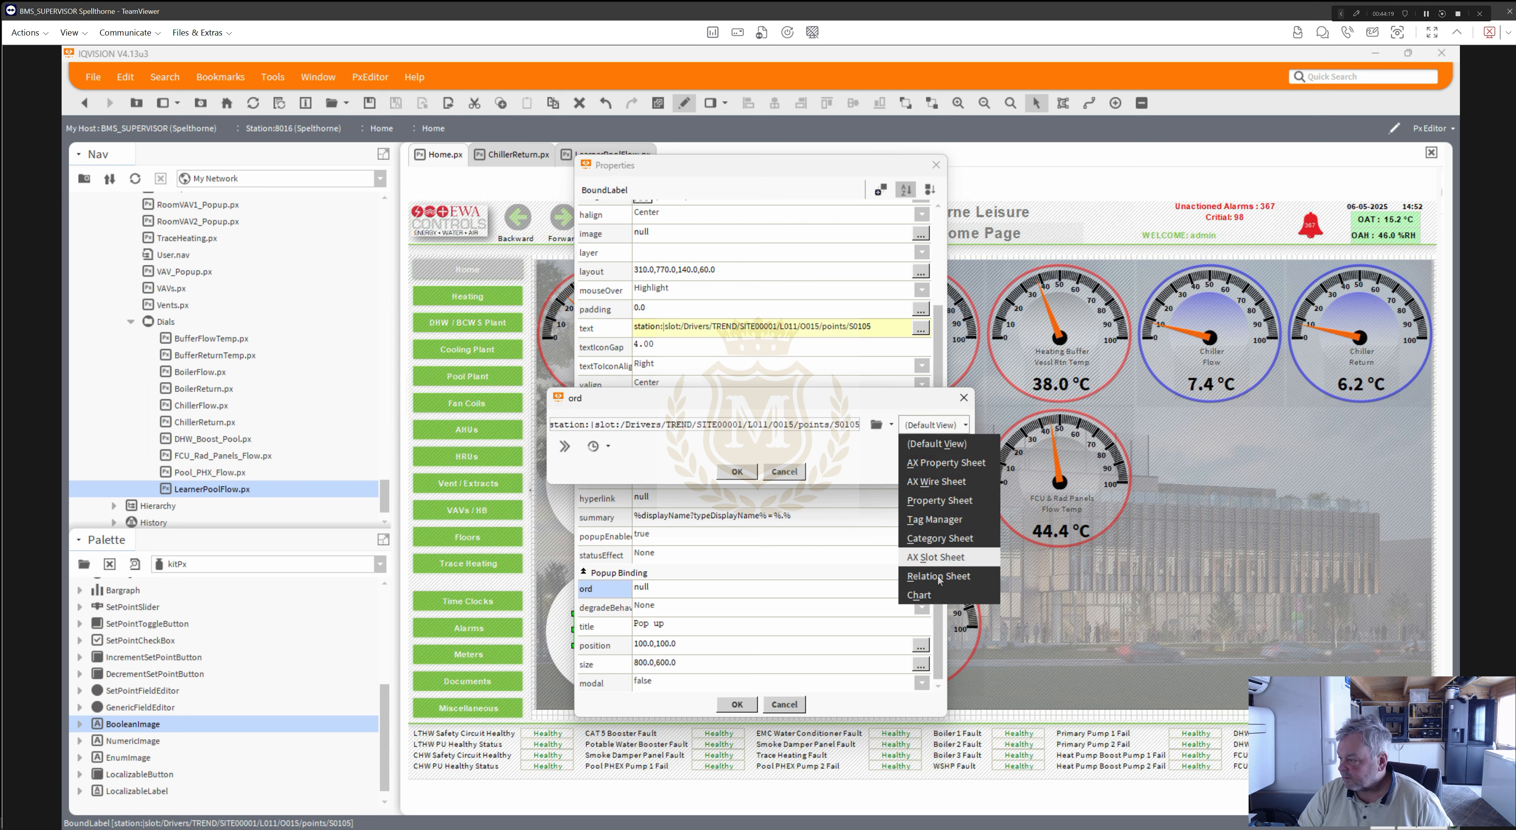
click(933, 598)
click(737, 472)
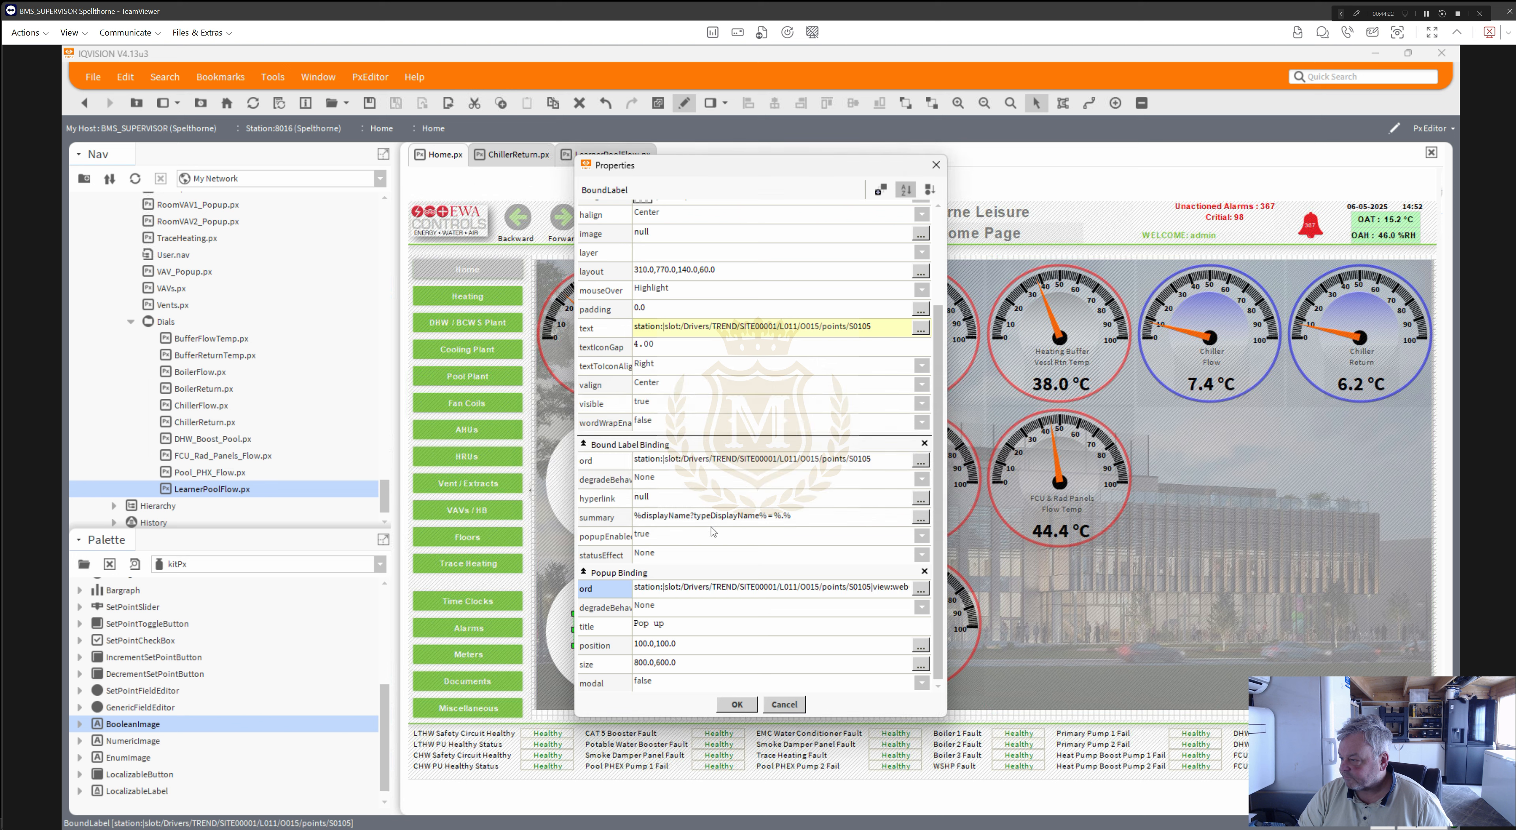
- Set the Main Pool Flow label's mouseOver to None, title its pop-up "Main Pool Flow Temperature" and apply the properties
click(665, 291)
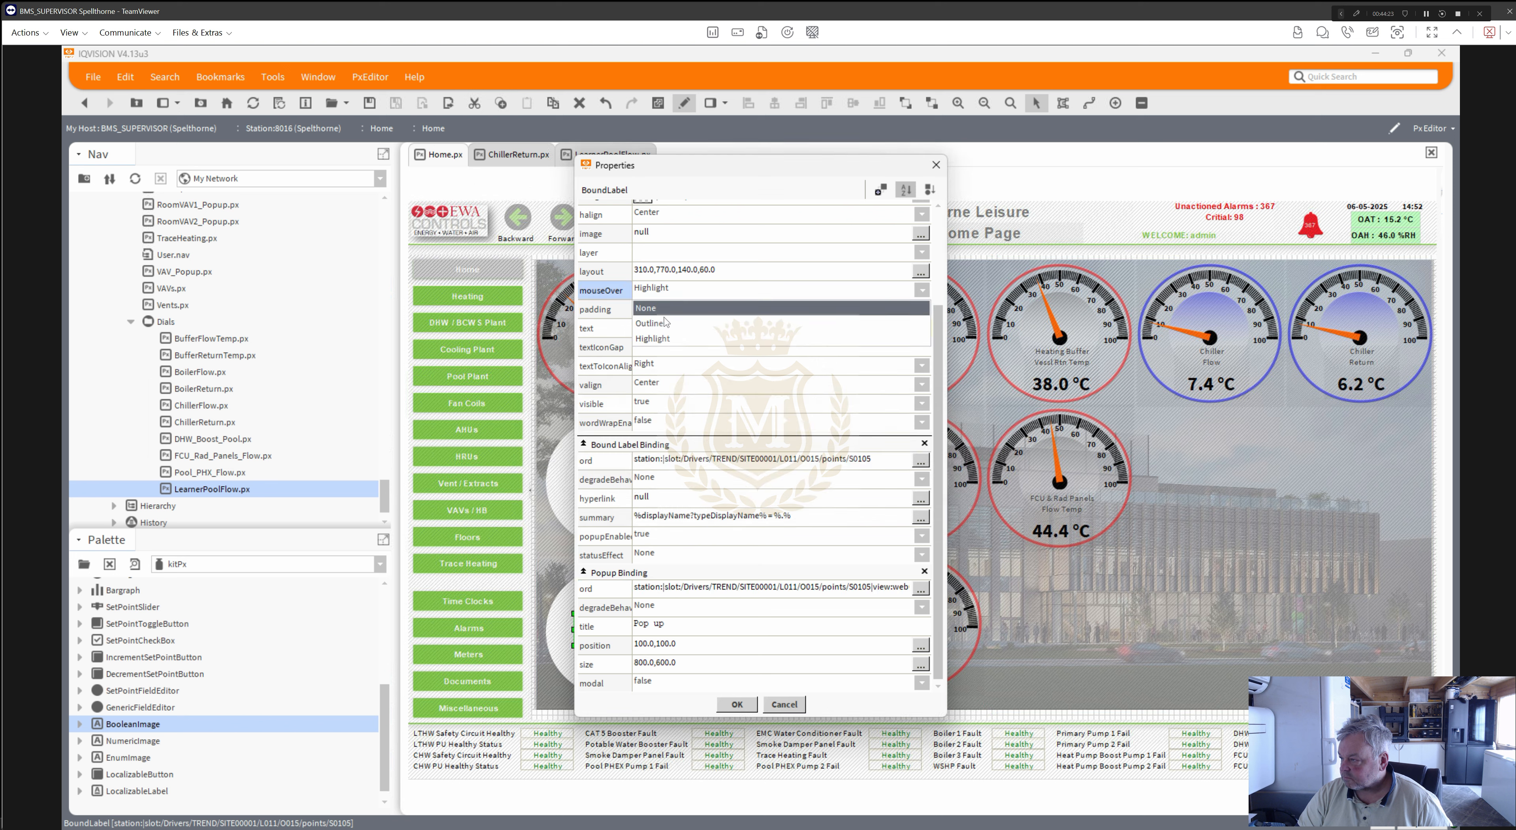
click(653, 308)
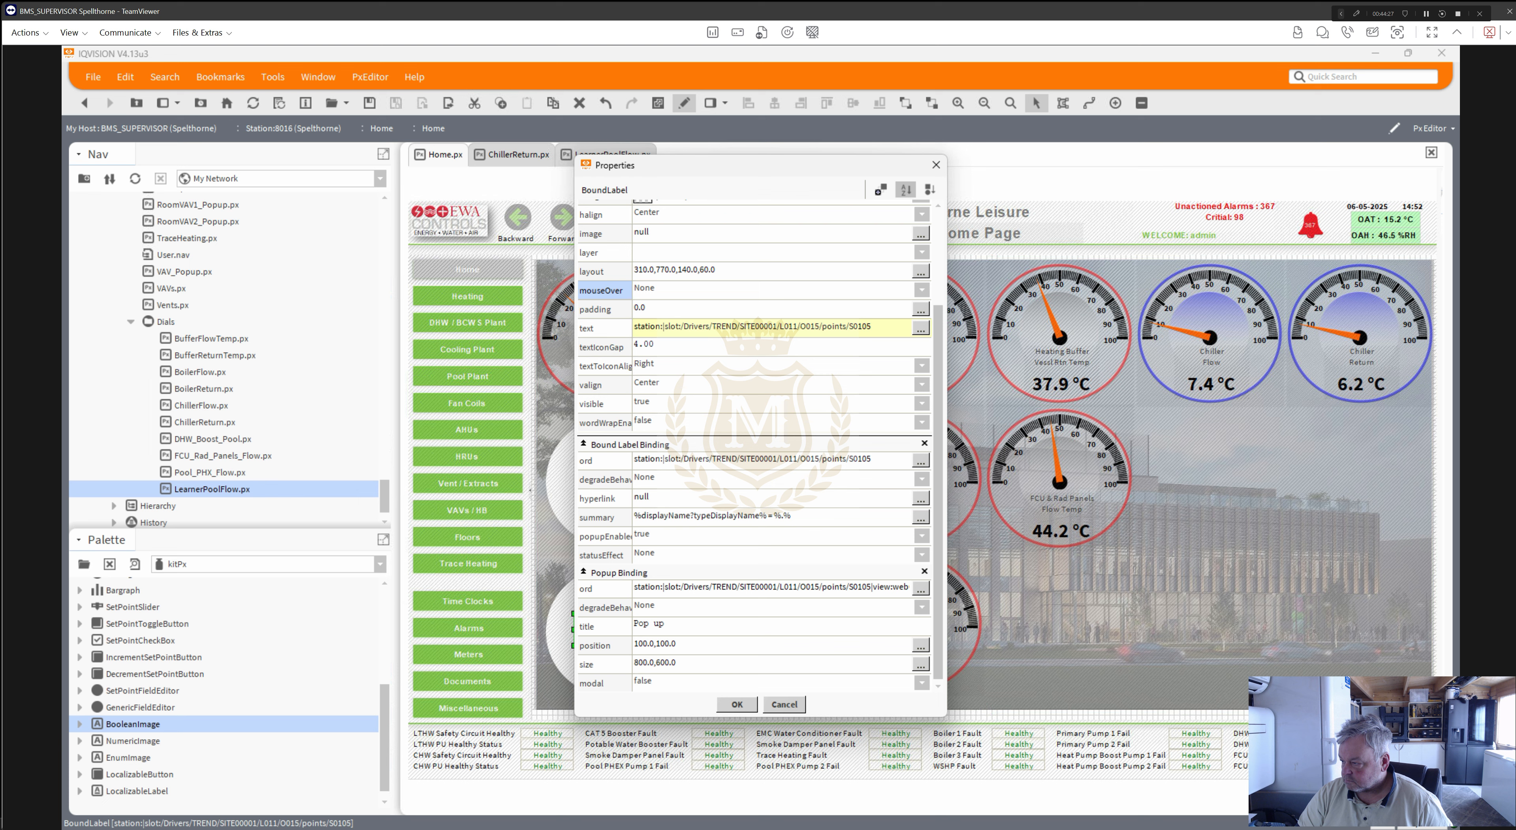
click(654, 624)
text(Mai)
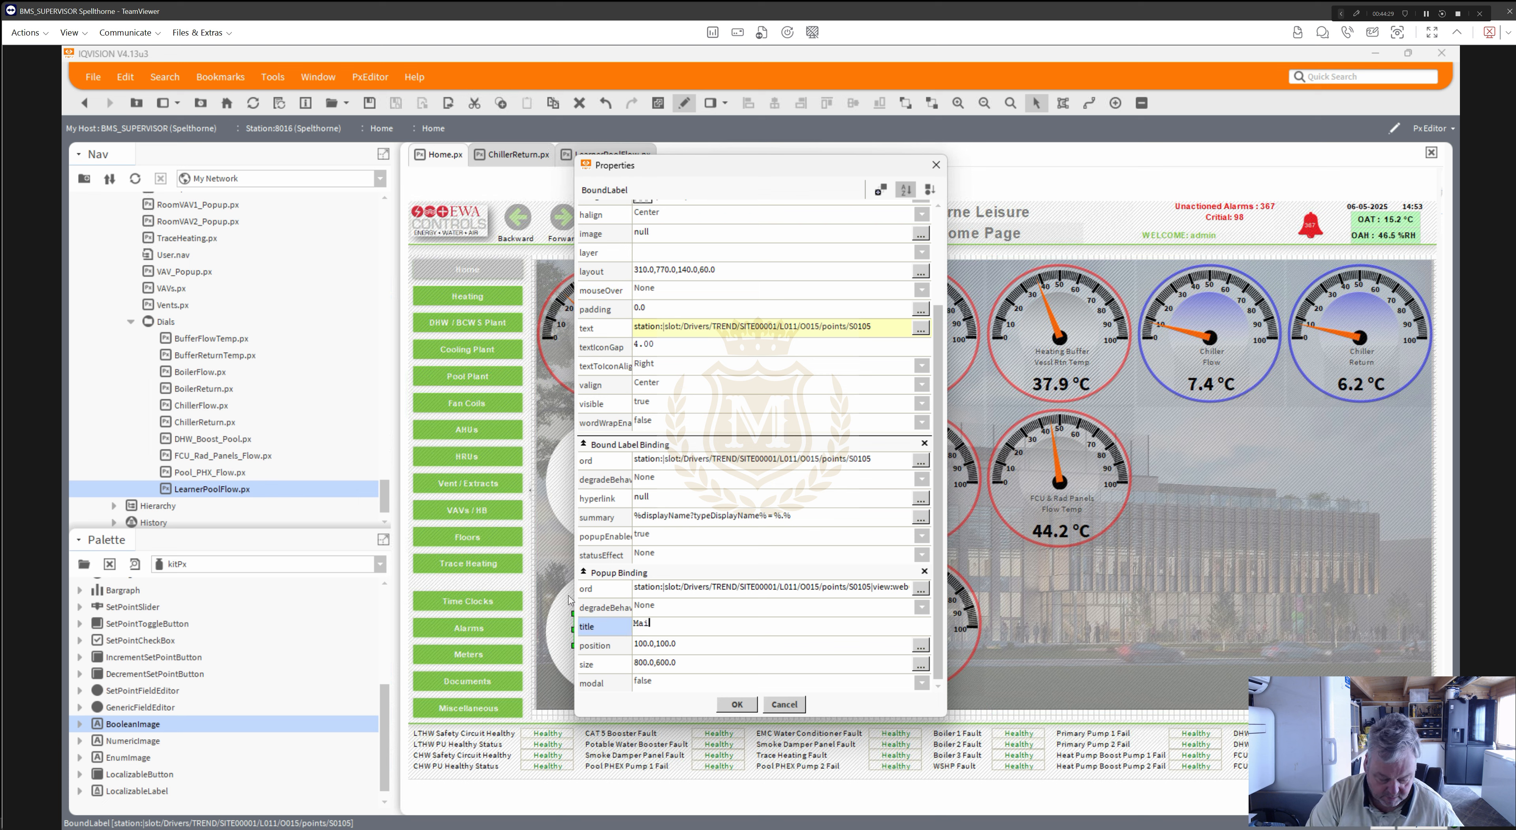
text(n Pool Flow Tem)
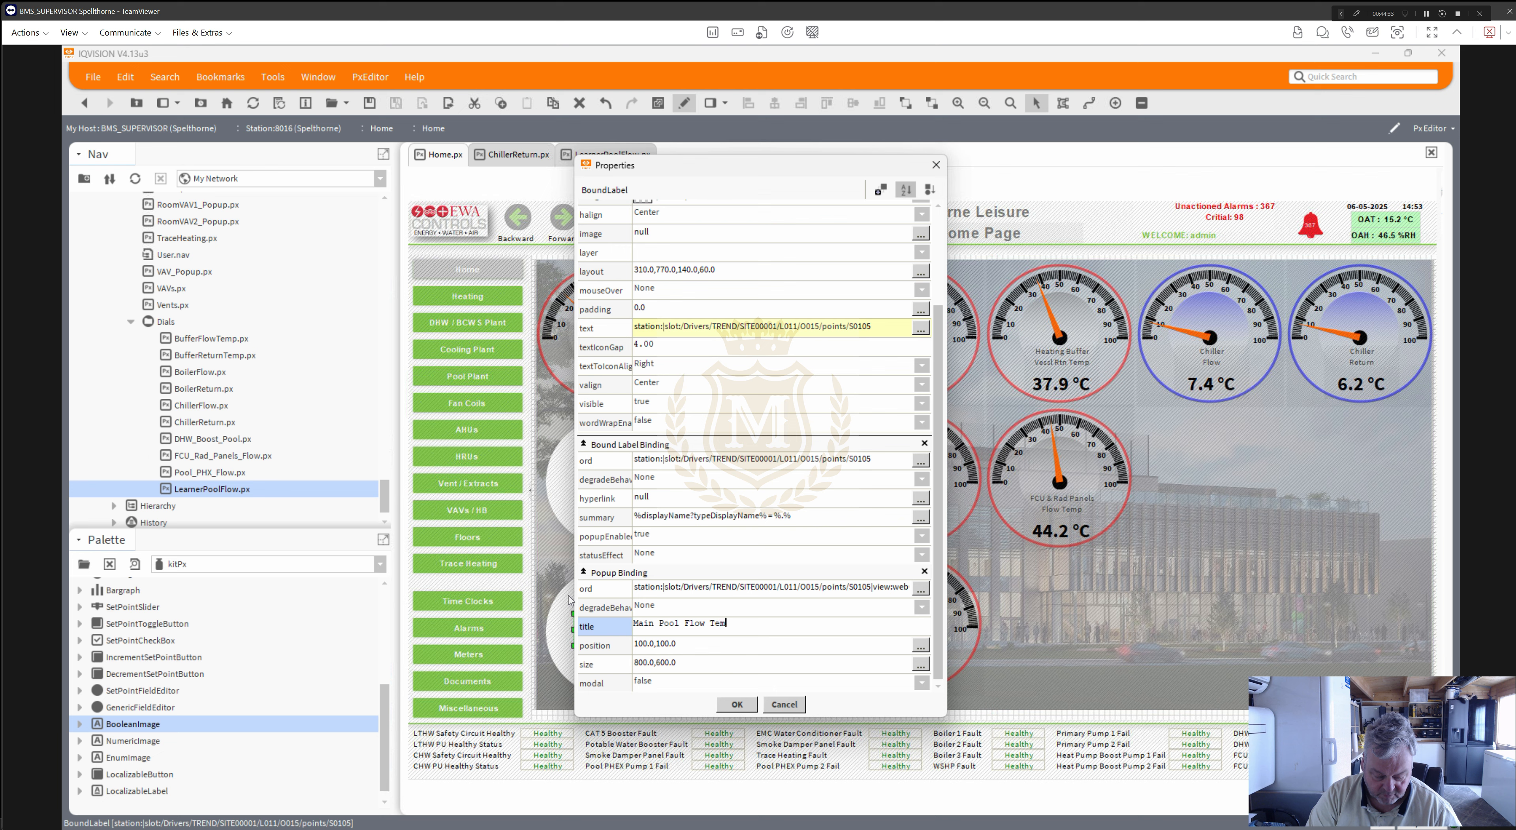
text(perature)
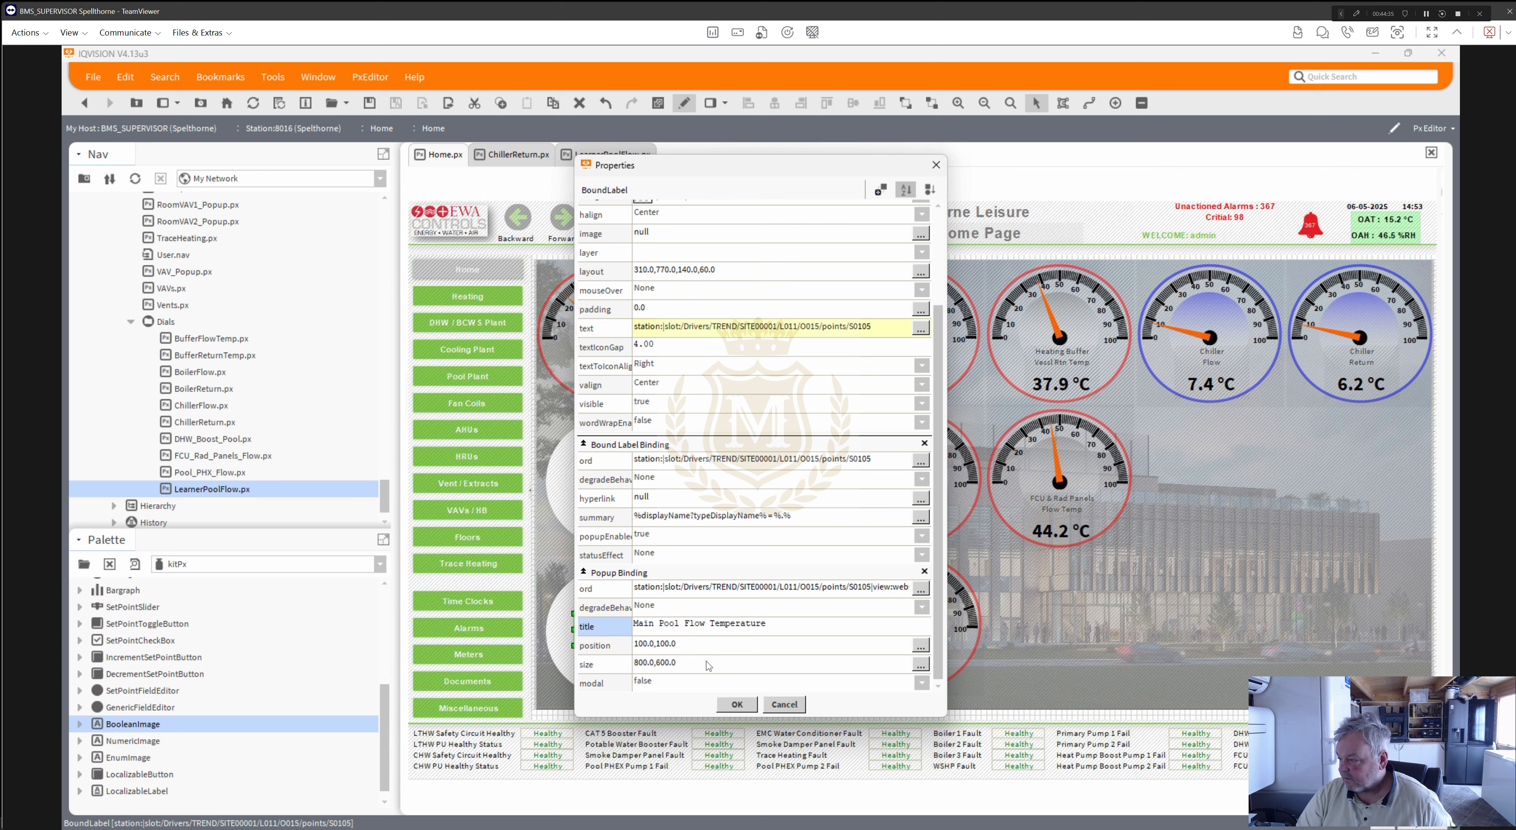
click(737, 704)
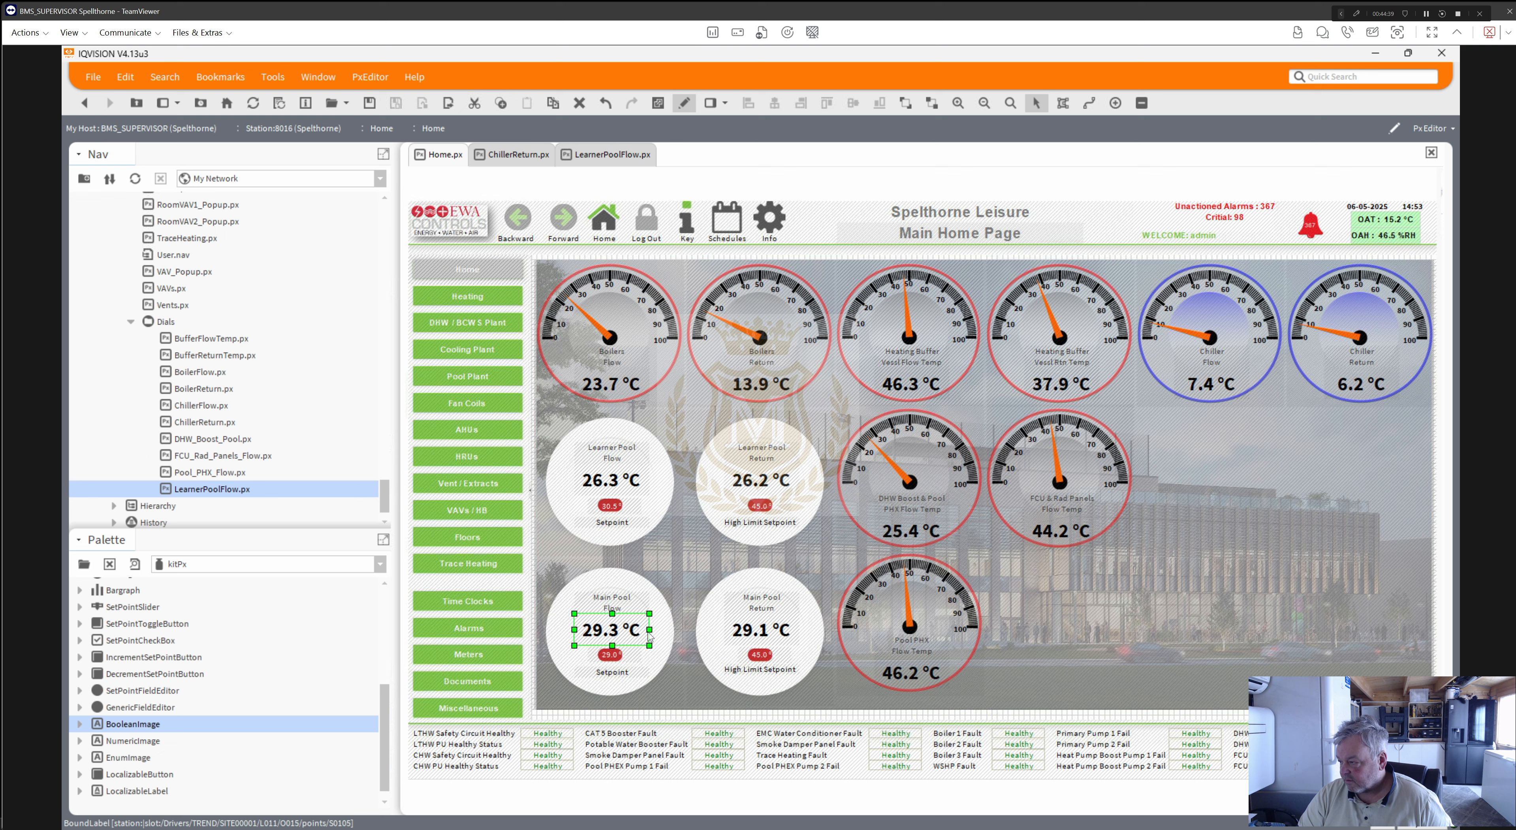
- Change the Main Pool Return label's Popup Binding ord to use the Chart view
double_click(763, 639)
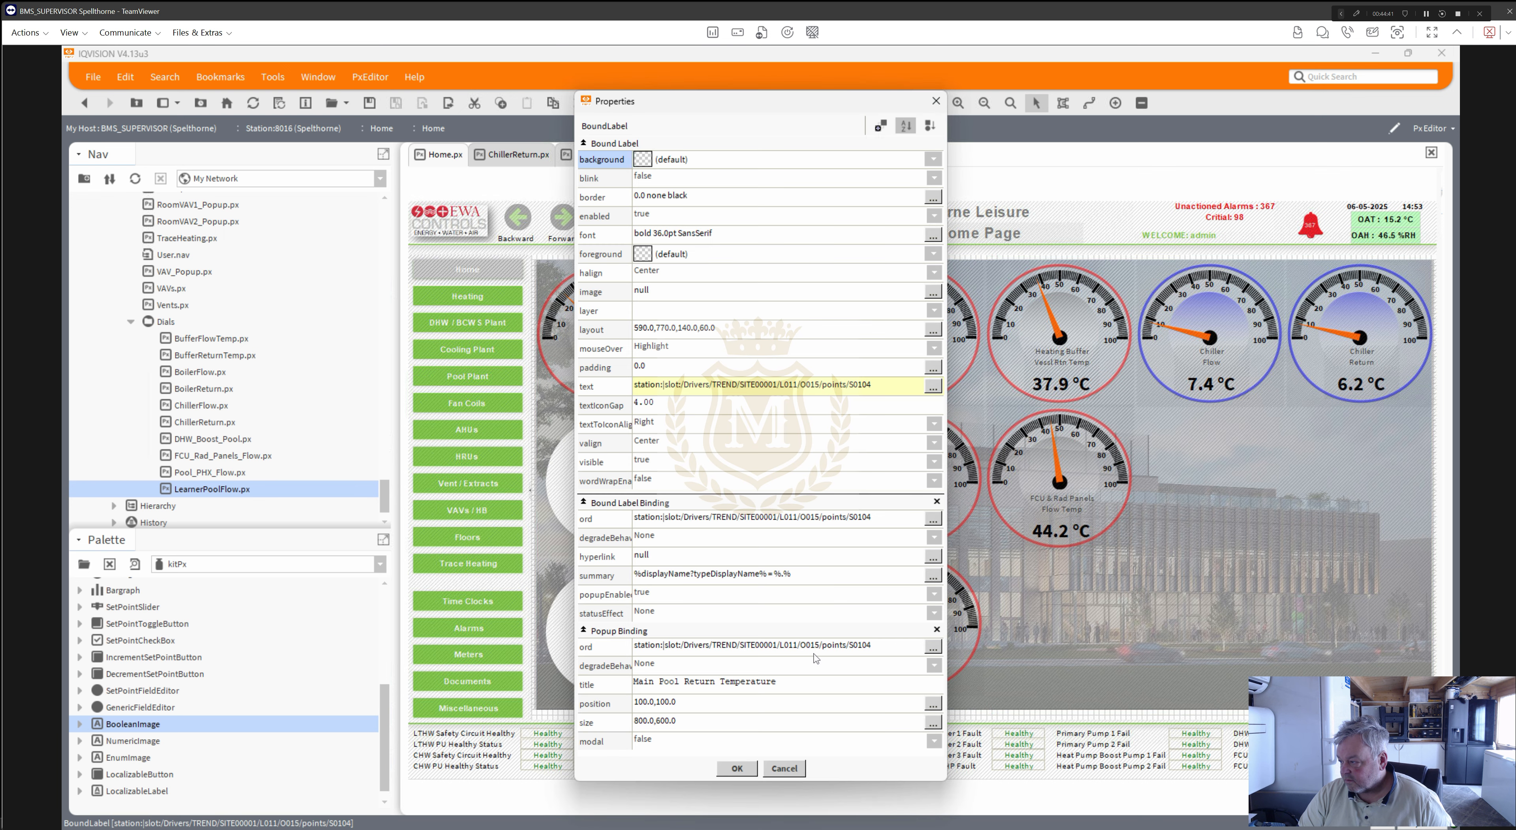
click(933, 648)
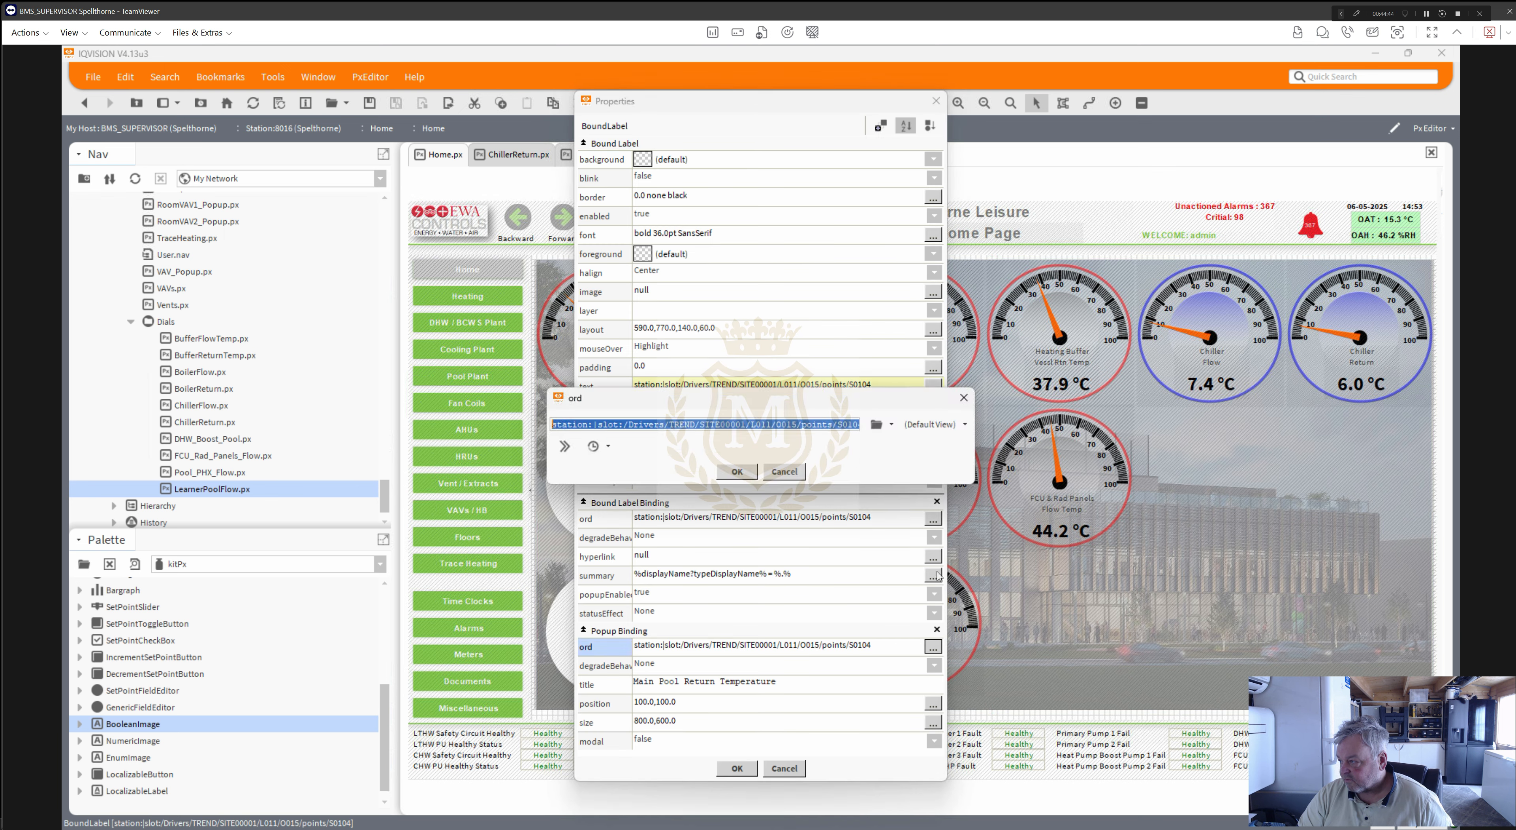
click(935, 425)
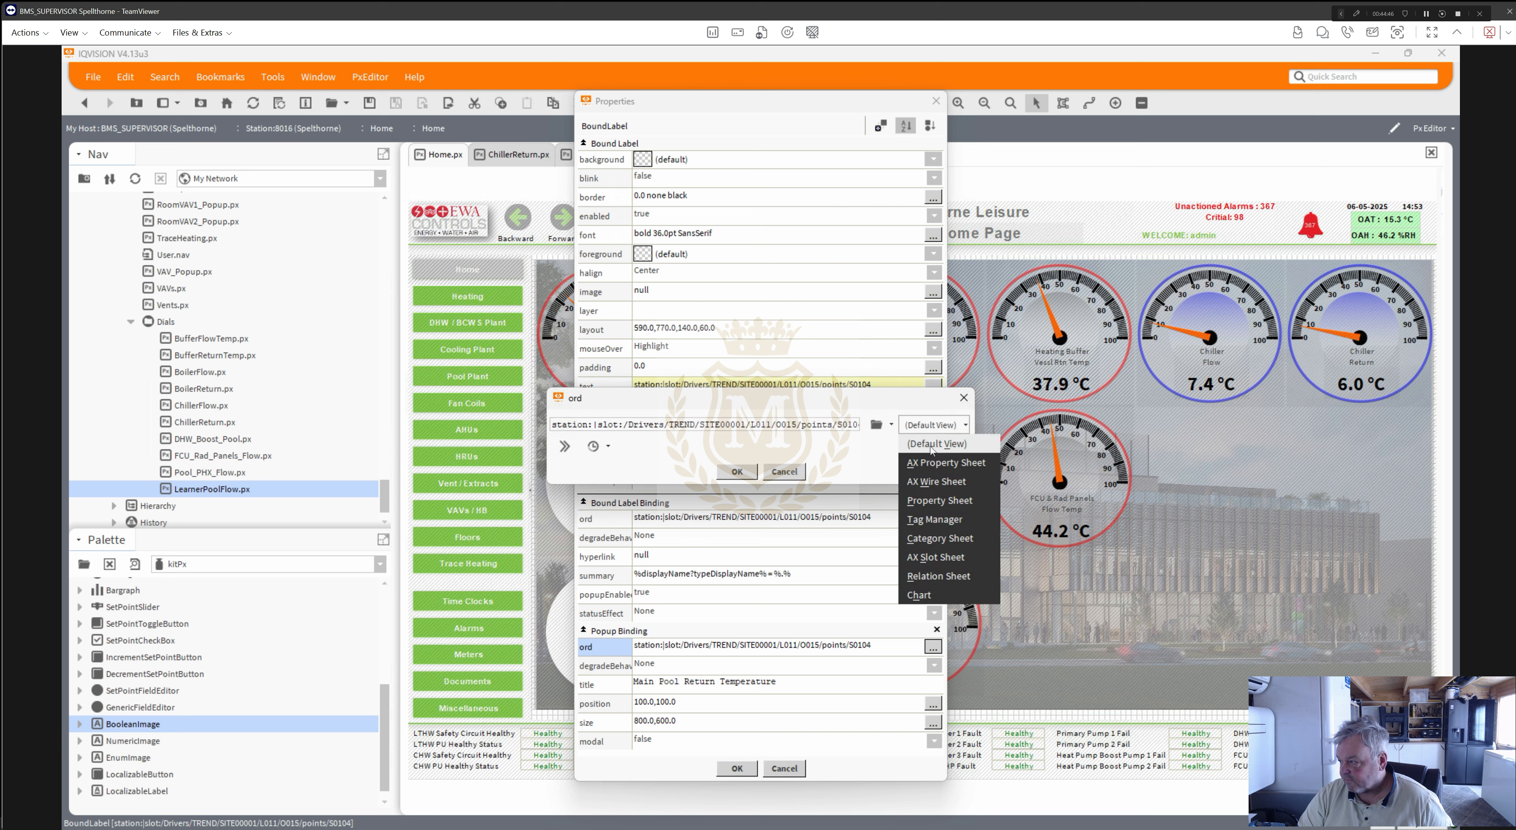
click(934, 594)
click(737, 471)
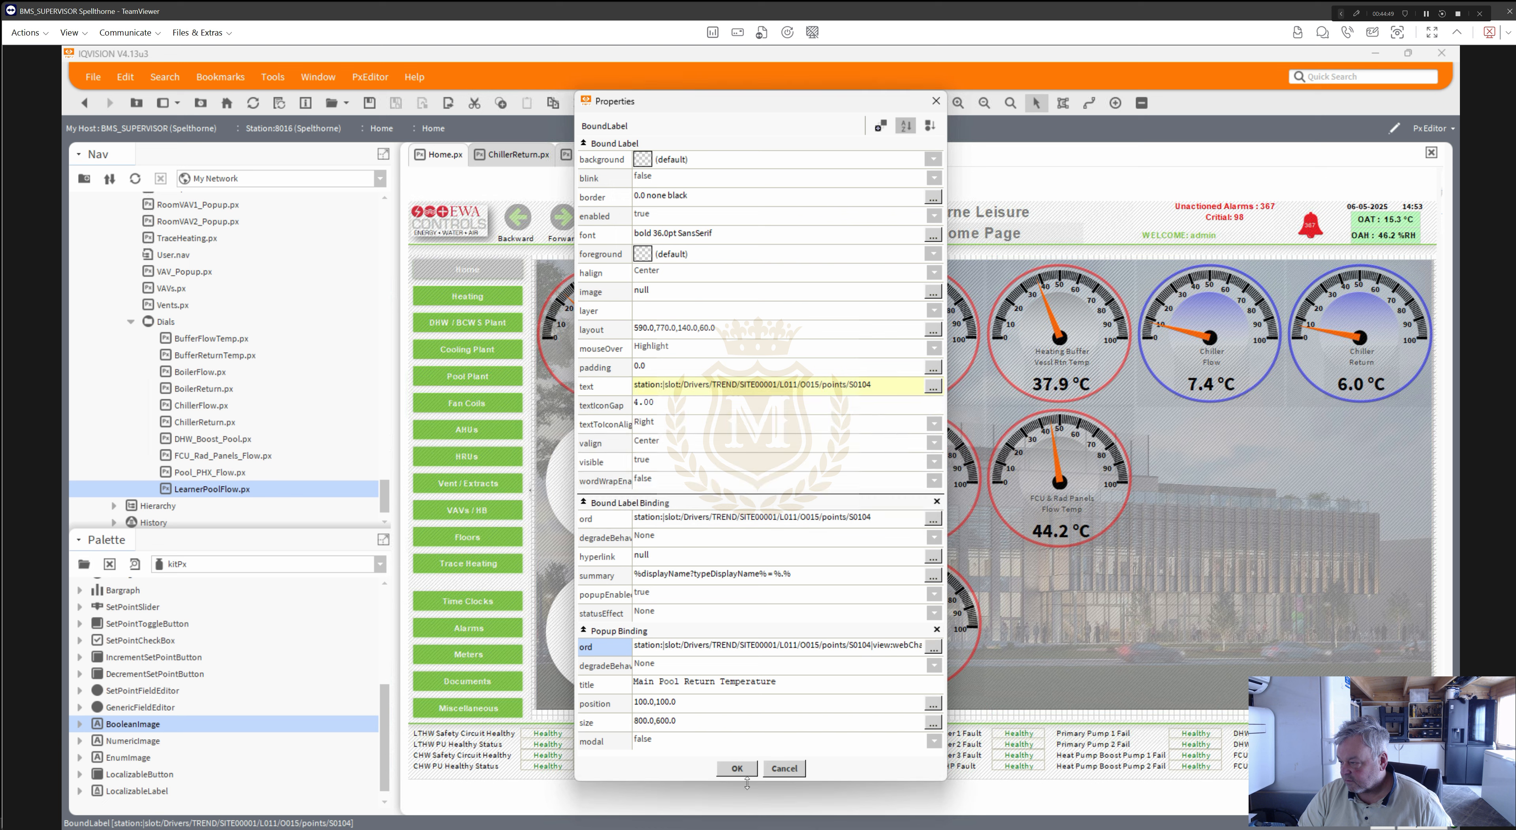
- Set the Main Pool Return label's mouseOver effect to None and apply its properties
click(654, 349)
click(660, 371)
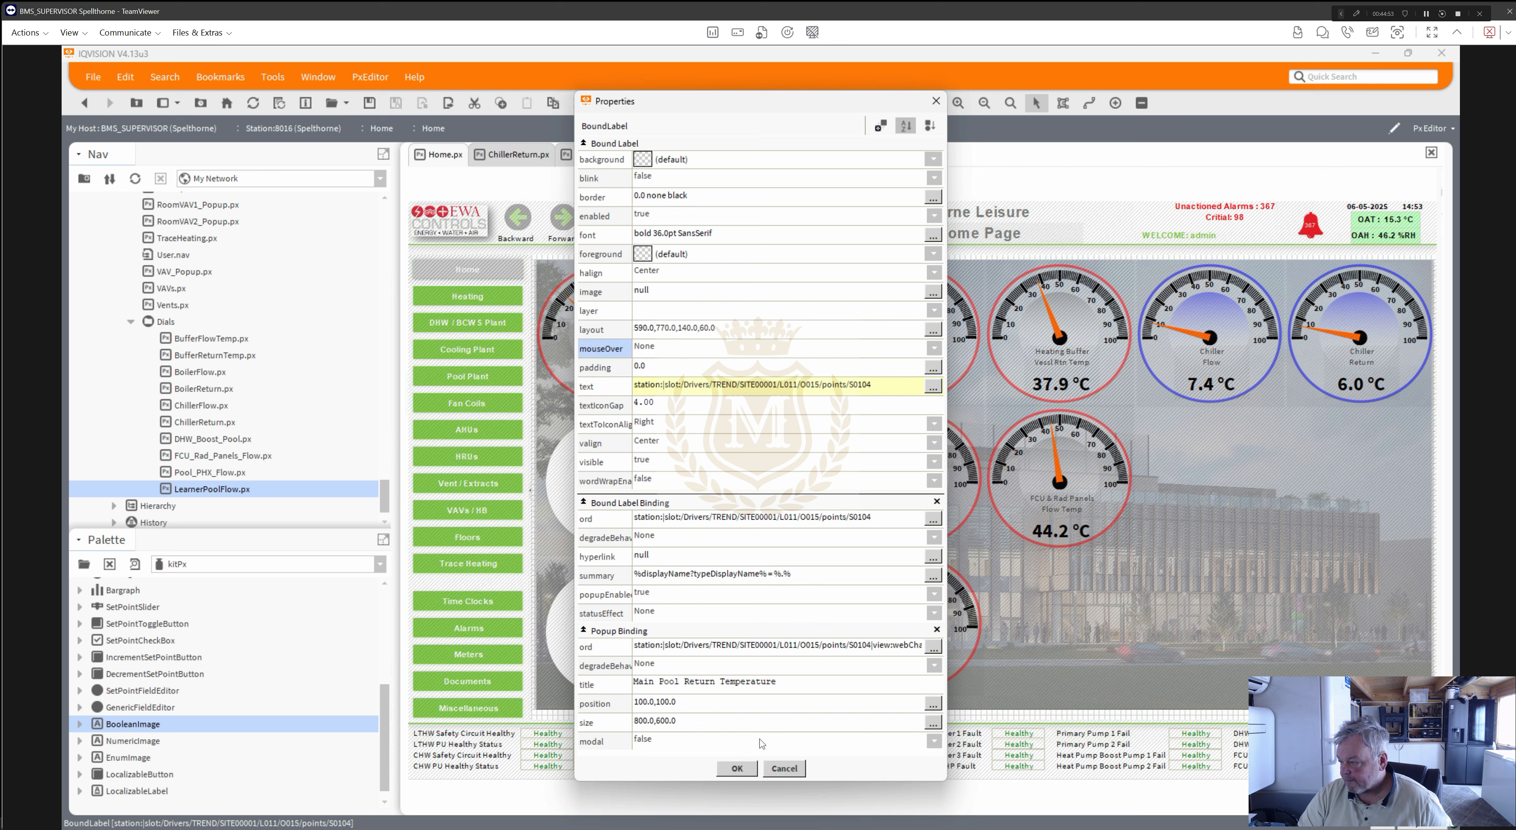
click(737, 768)
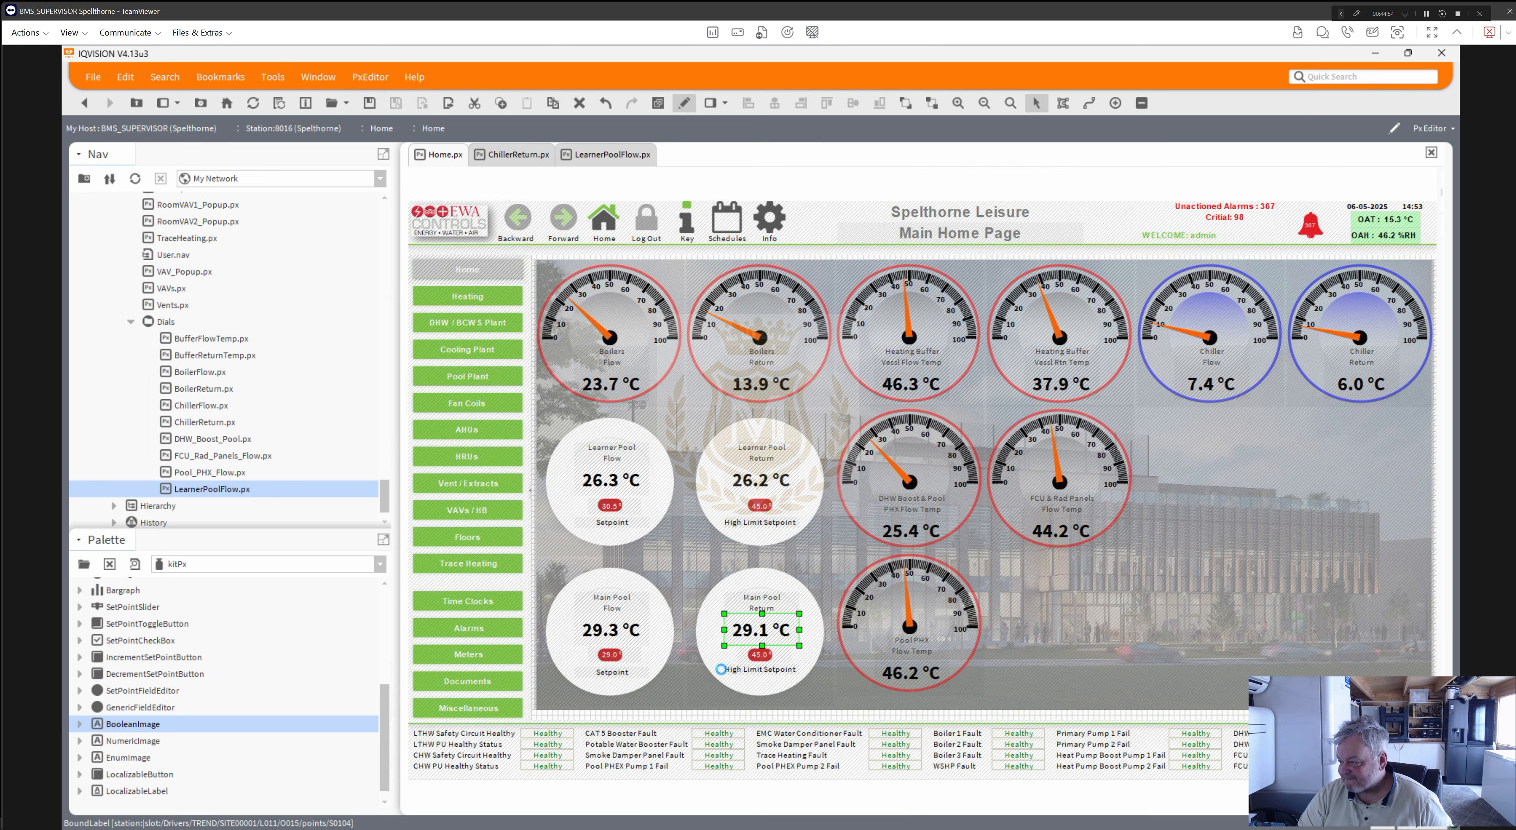
- Check the mouseOver and Popup Binding settings of the Main Pool Flow, Learner Pool Return and Learner Pool Flow labels
double_click(611, 637)
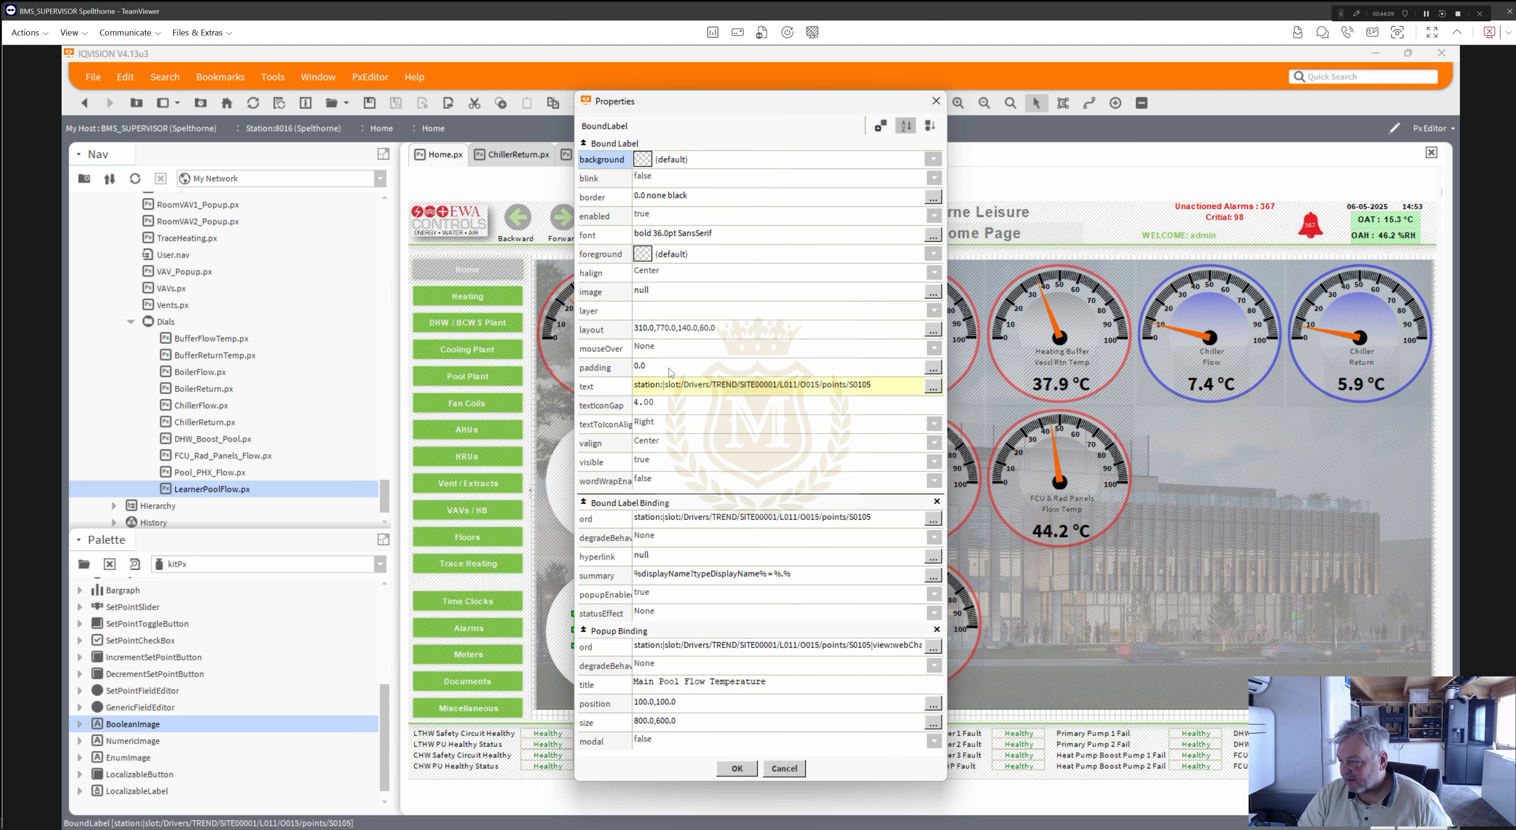
click(737, 769)
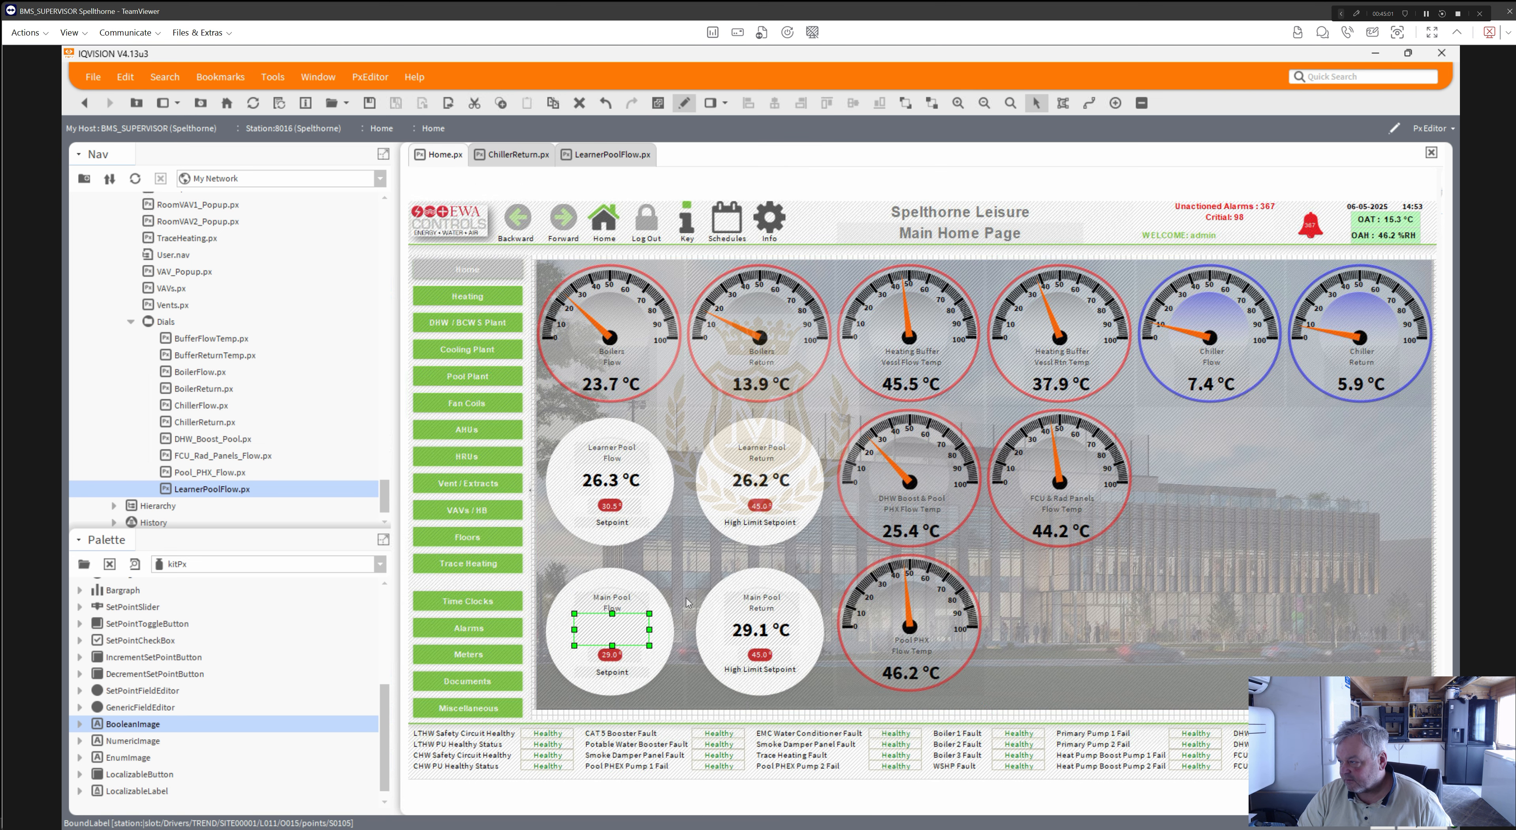
double_click(763, 485)
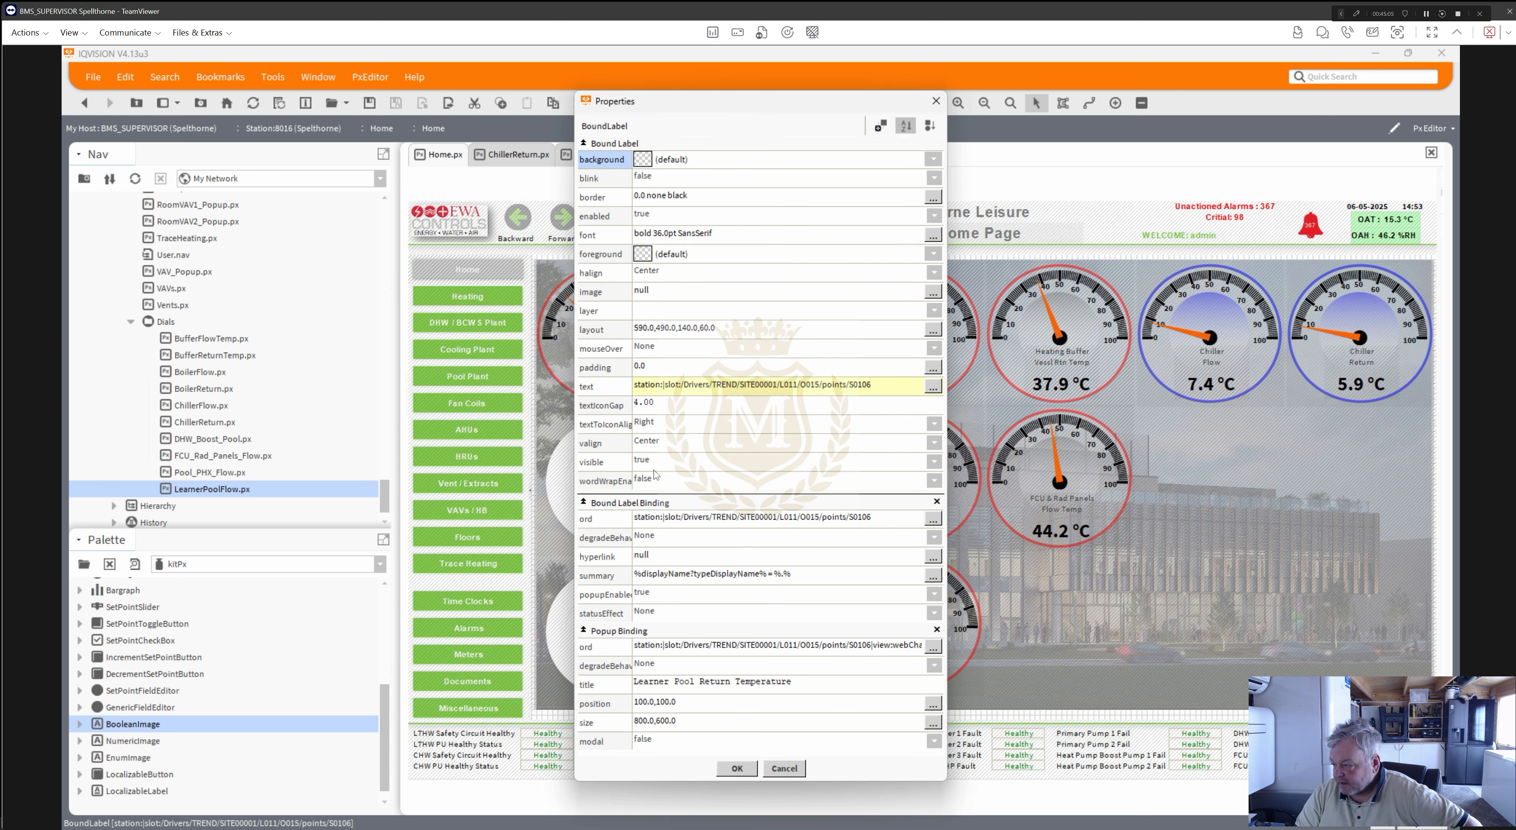
click(737, 768)
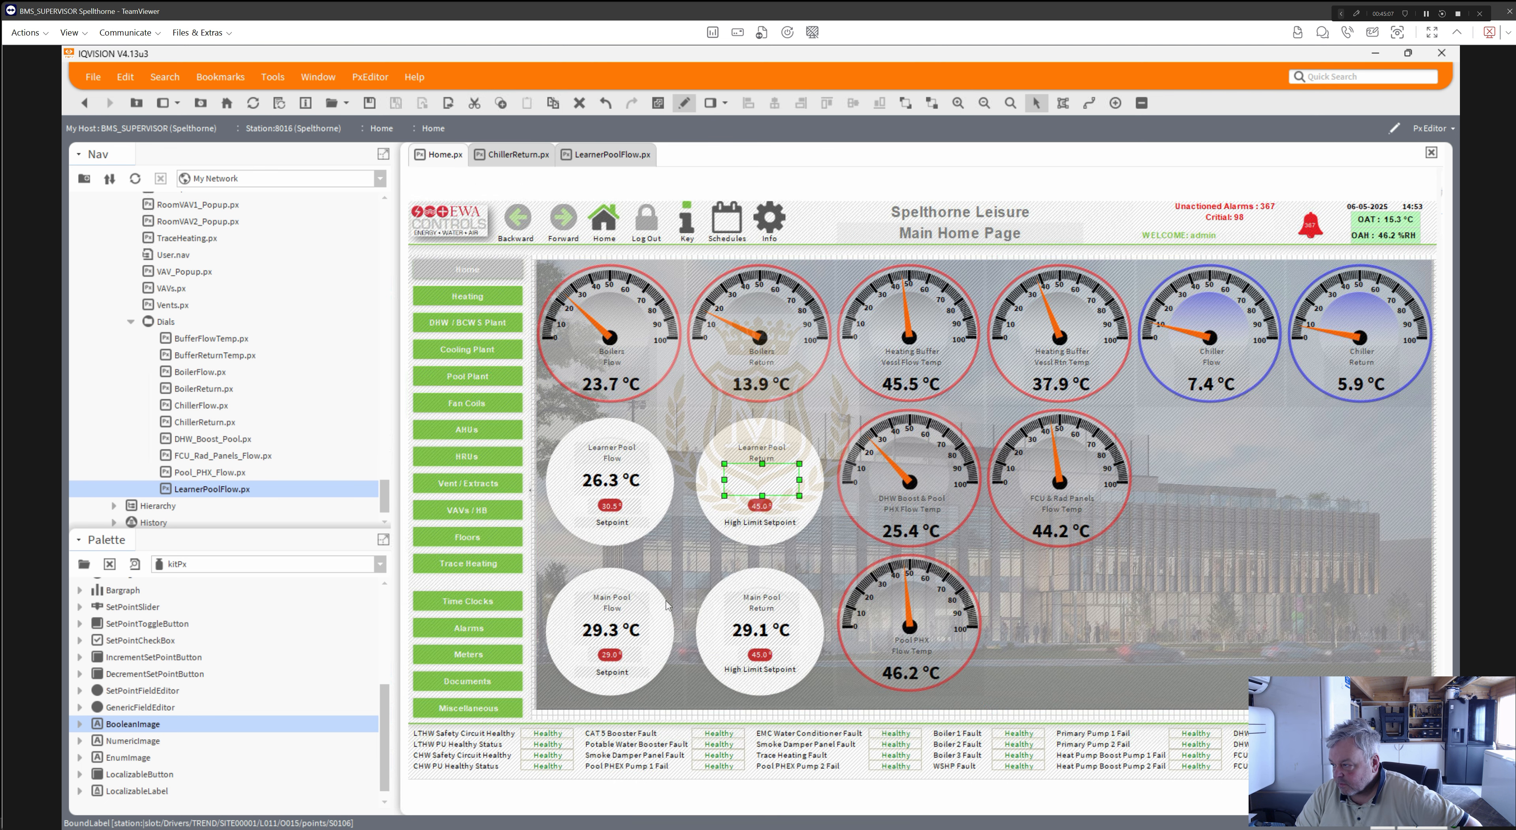
double_click(608, 484)
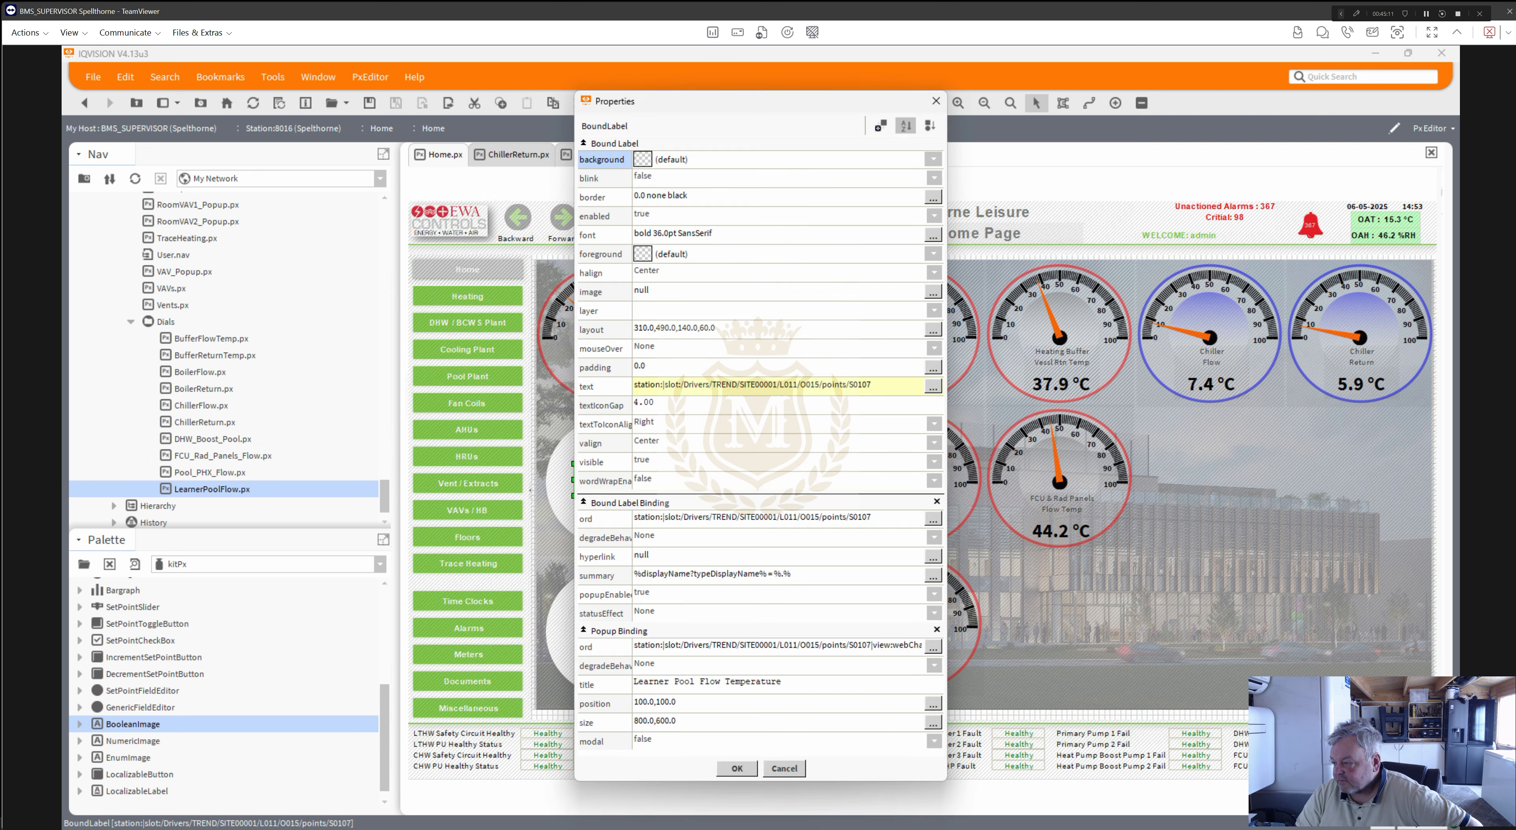
click(737, 768)
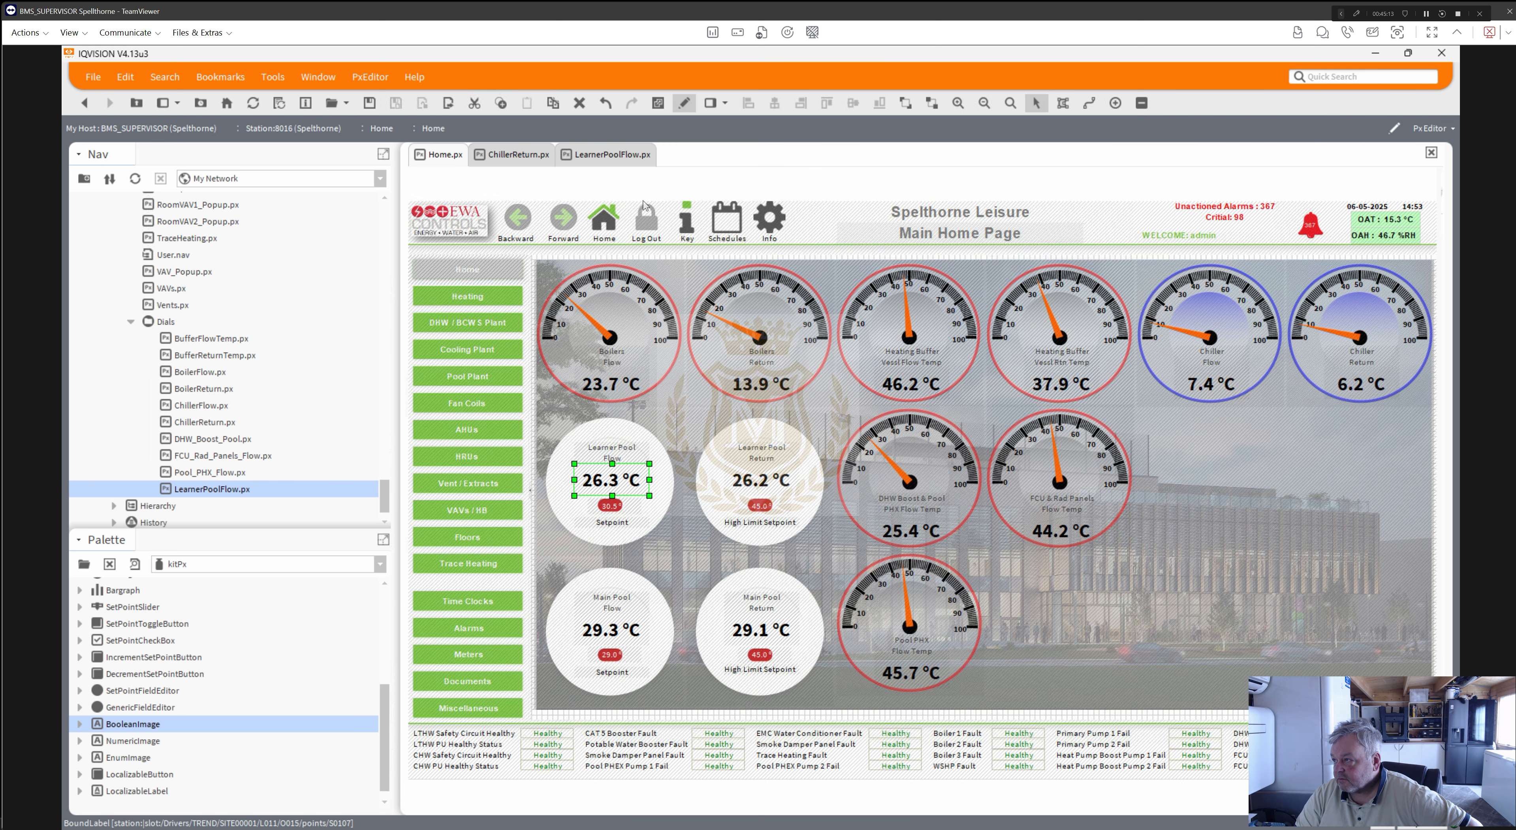
- Switch the home page from editing to viewing mode
click(684, 104)
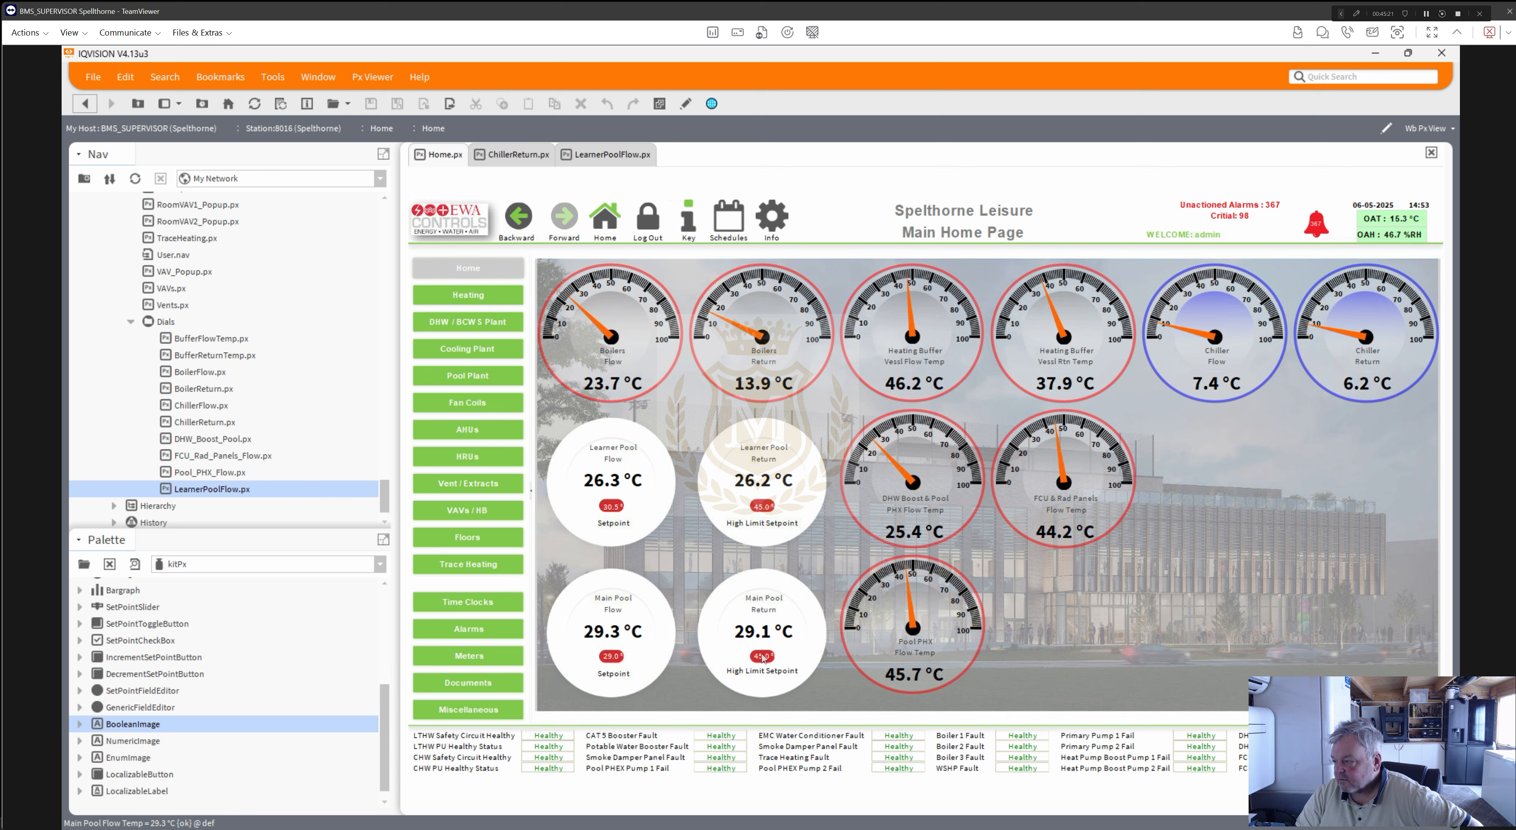
- View the Main Pool Return Temperature history chart over the Year-To-Date range and close the pop-up
click(754, 634)
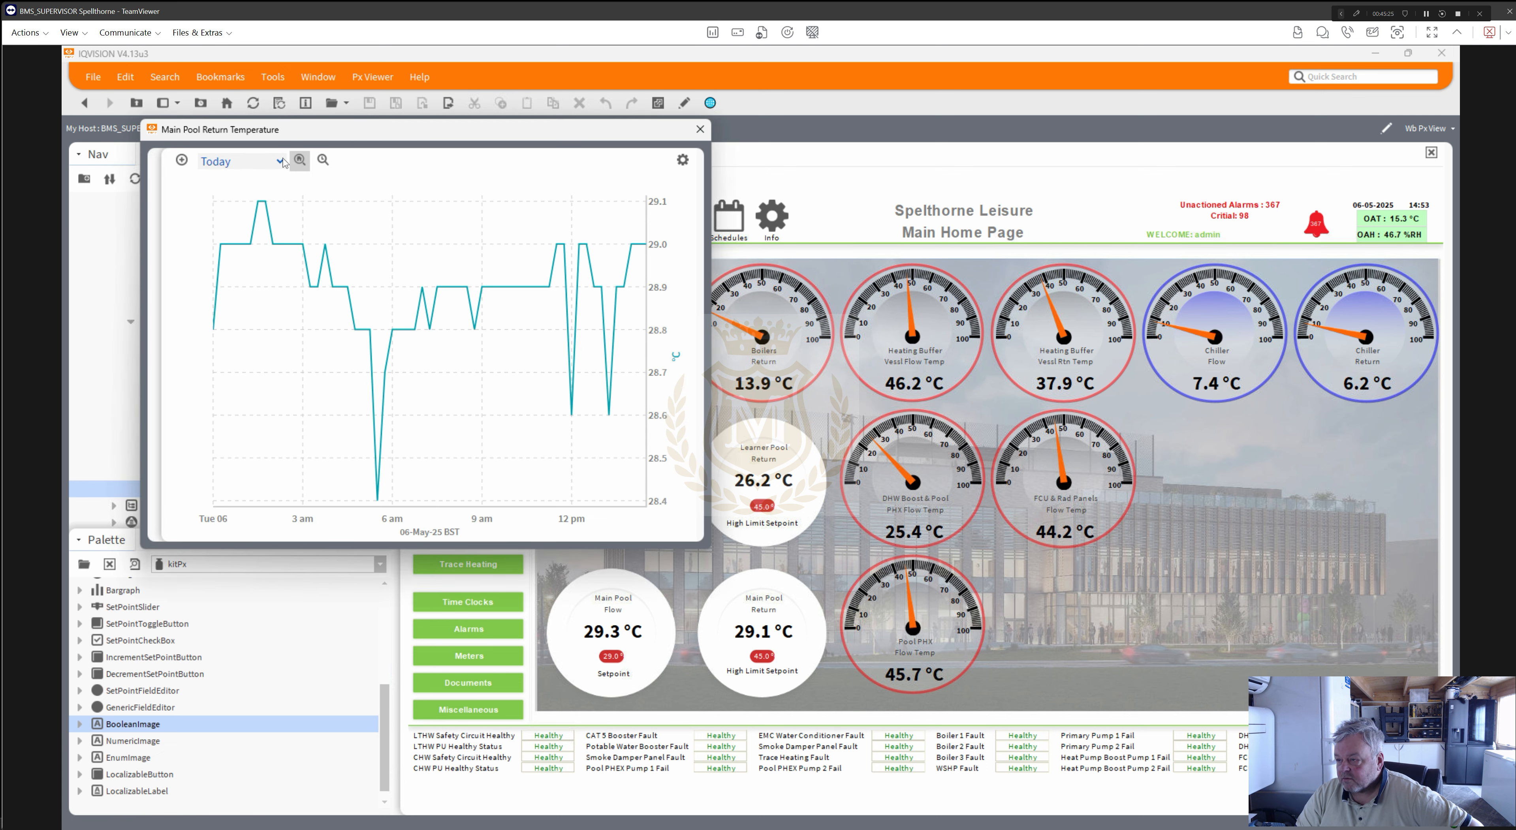
click(279, 161)
click(253, 333)
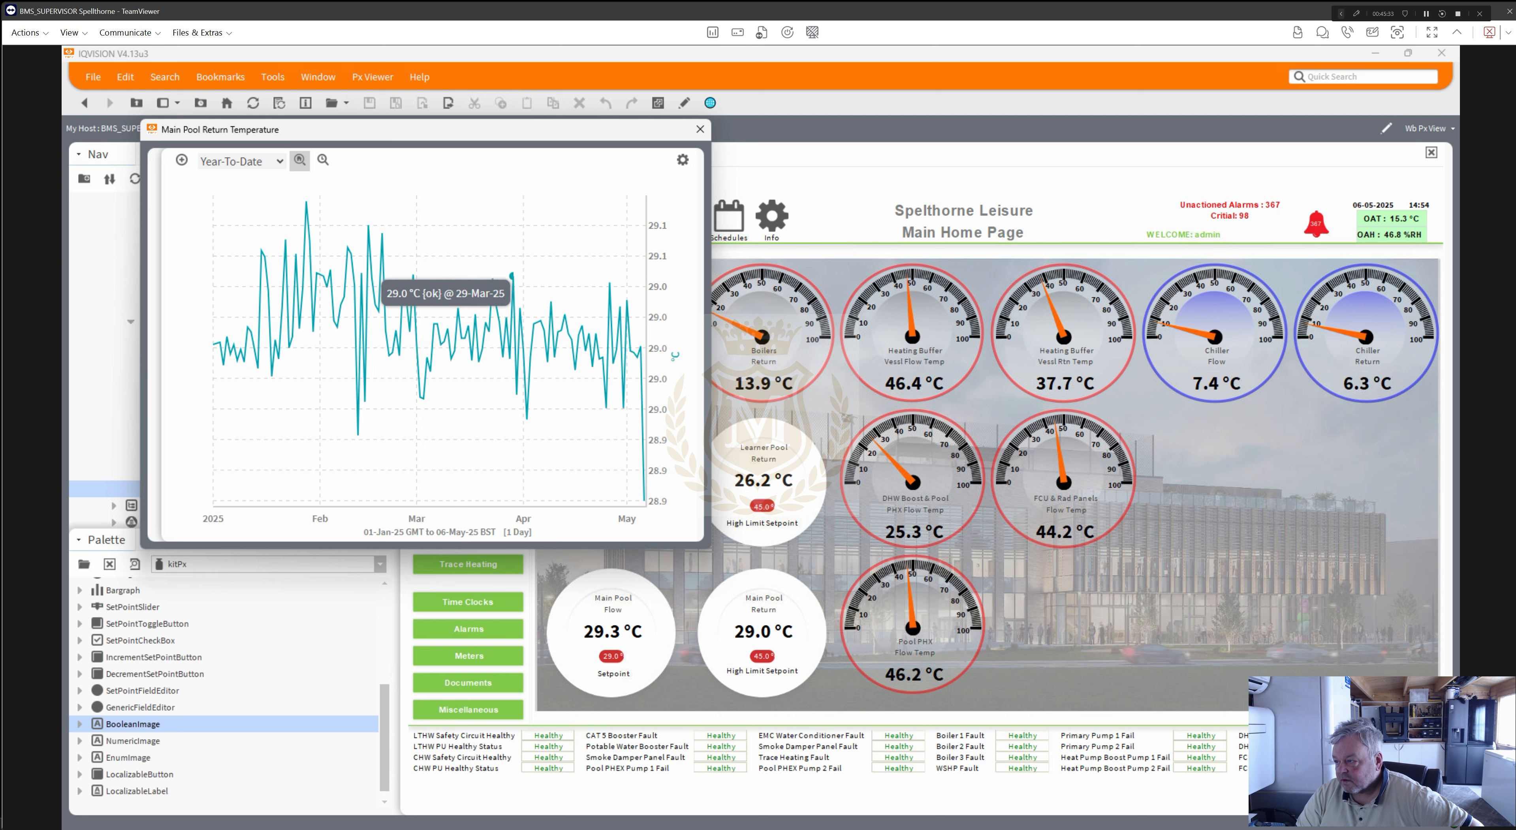
drag(584, 371, 601, 368)
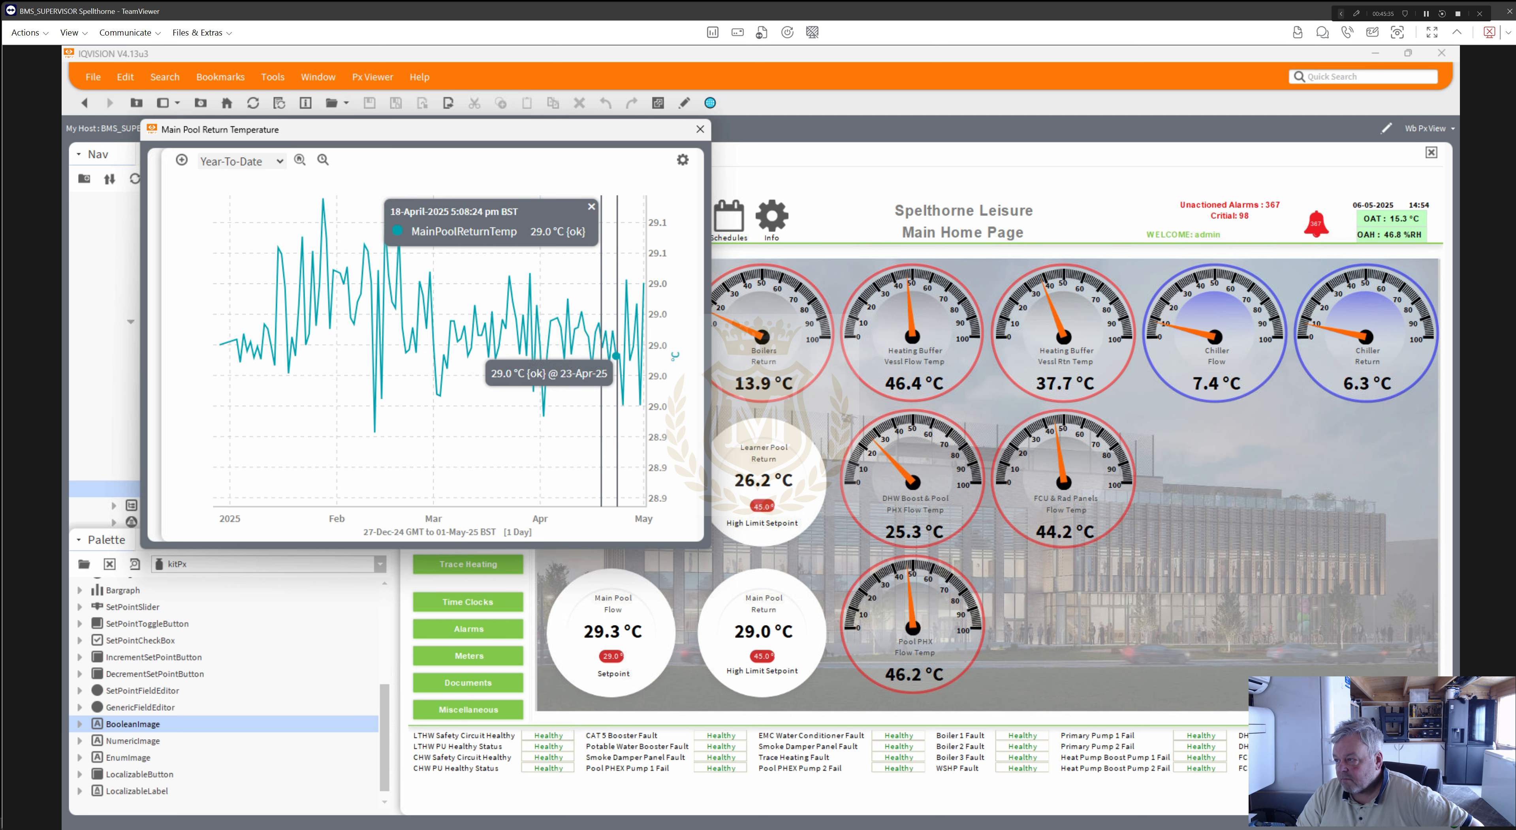
click(701, 130)
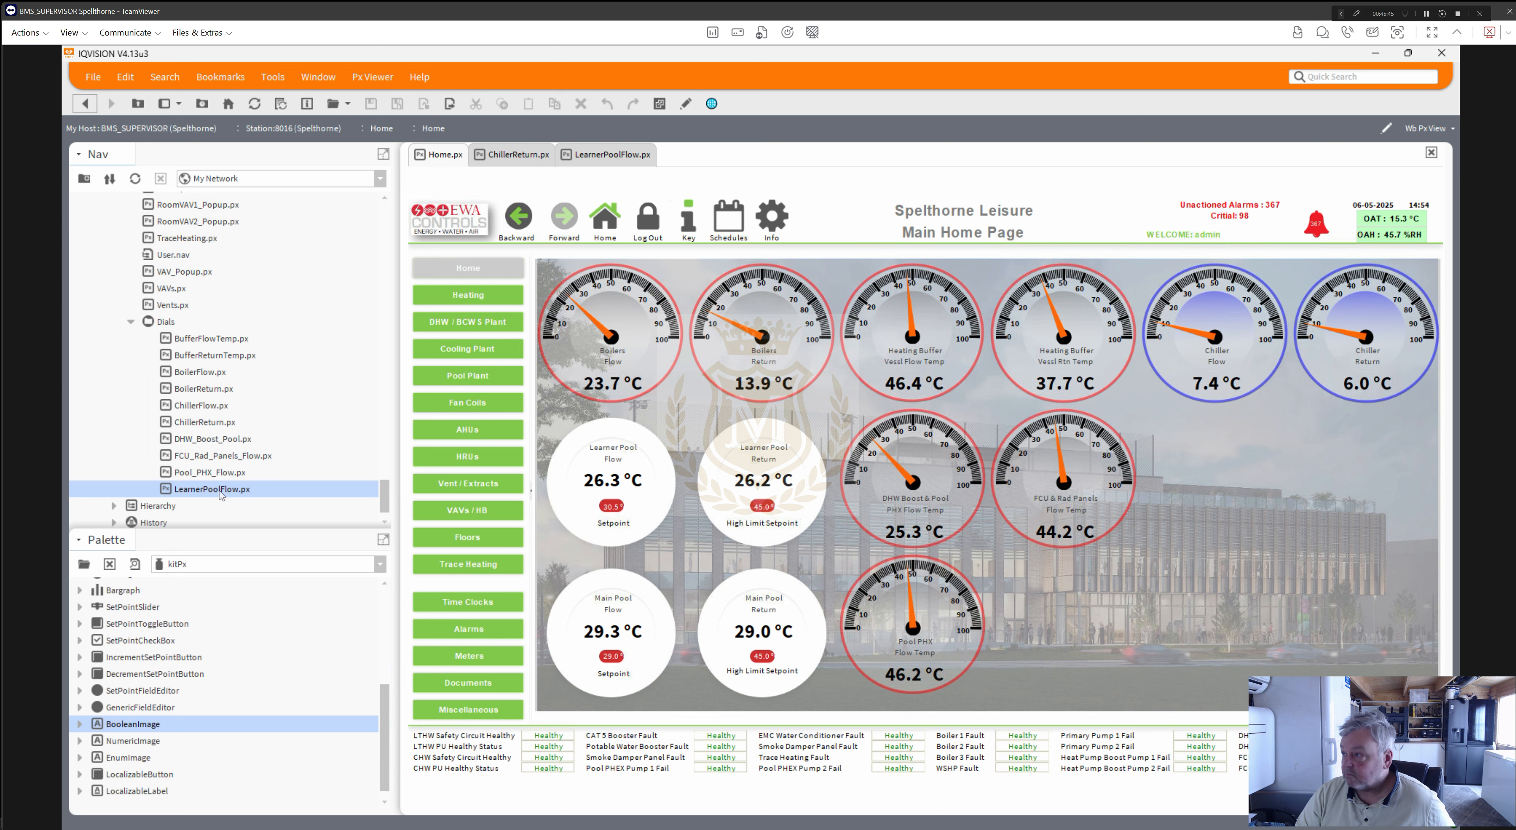
- Close the ChillerReturn.px page and switch LearnerPoolFlow.px to editing mode
click(620, 158)
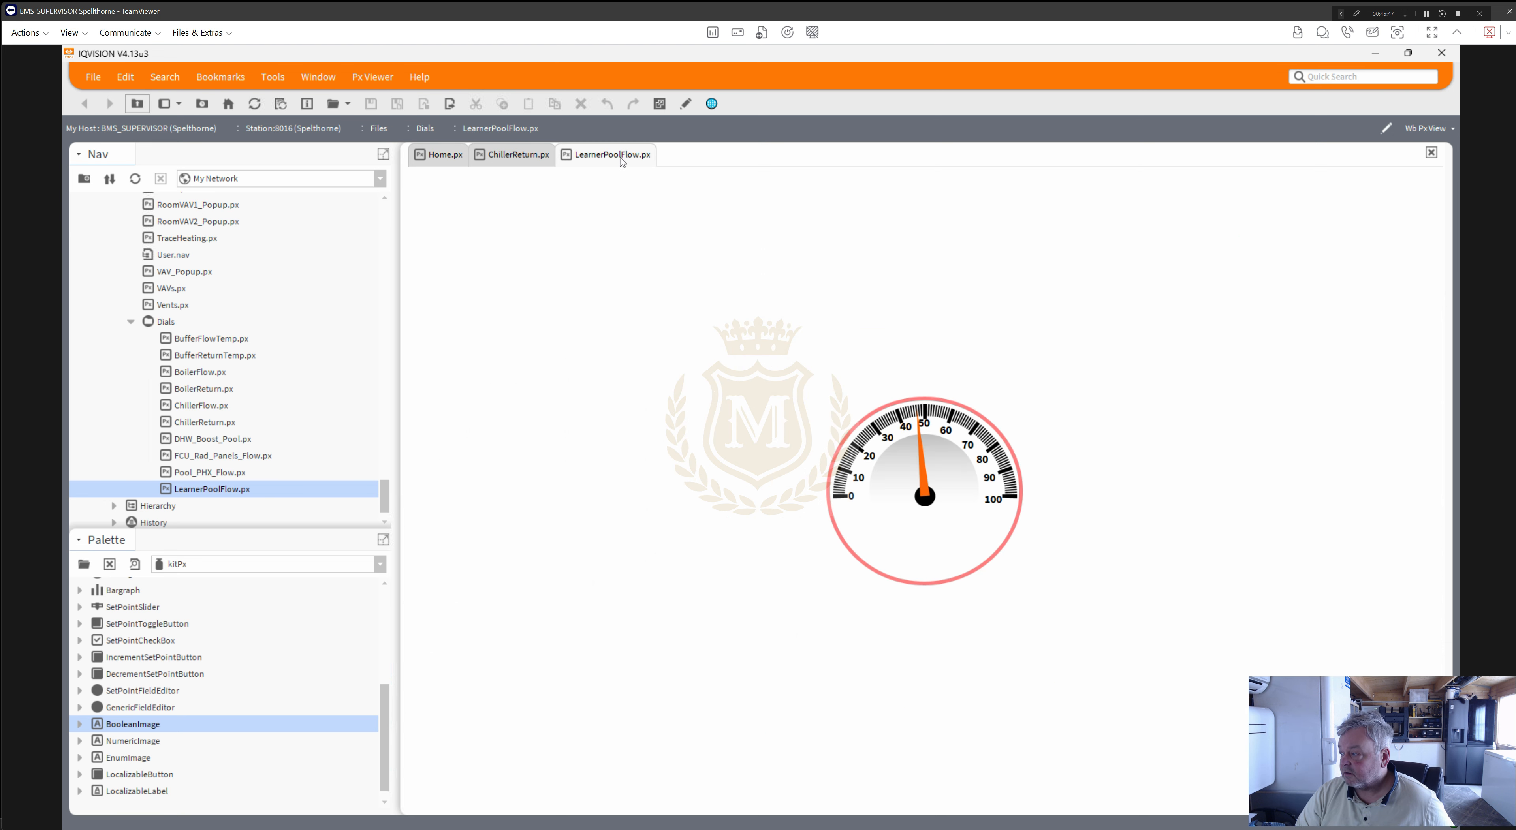
click(527, 160)
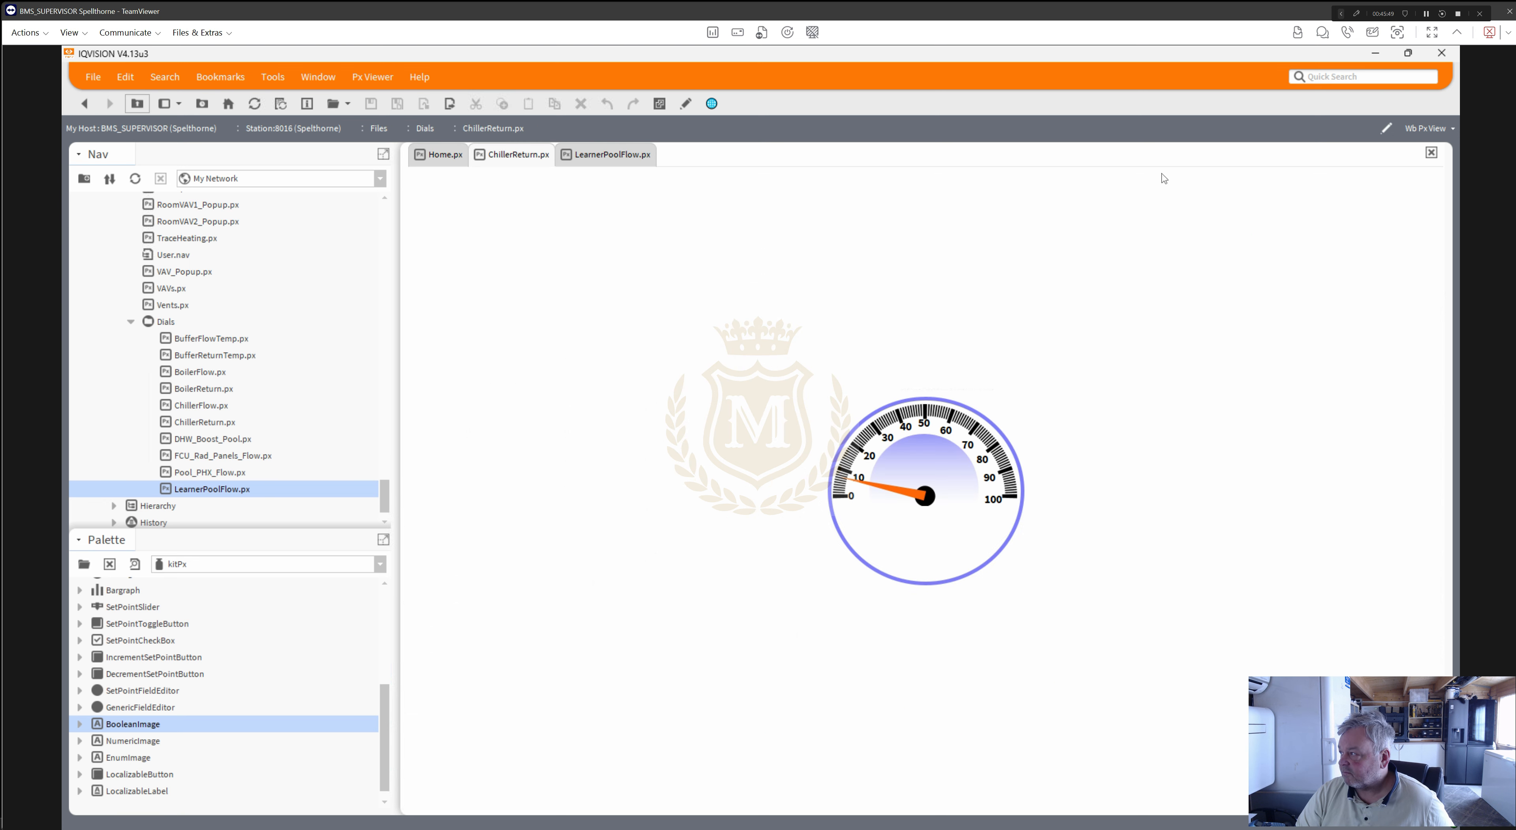
click(1432, 153)
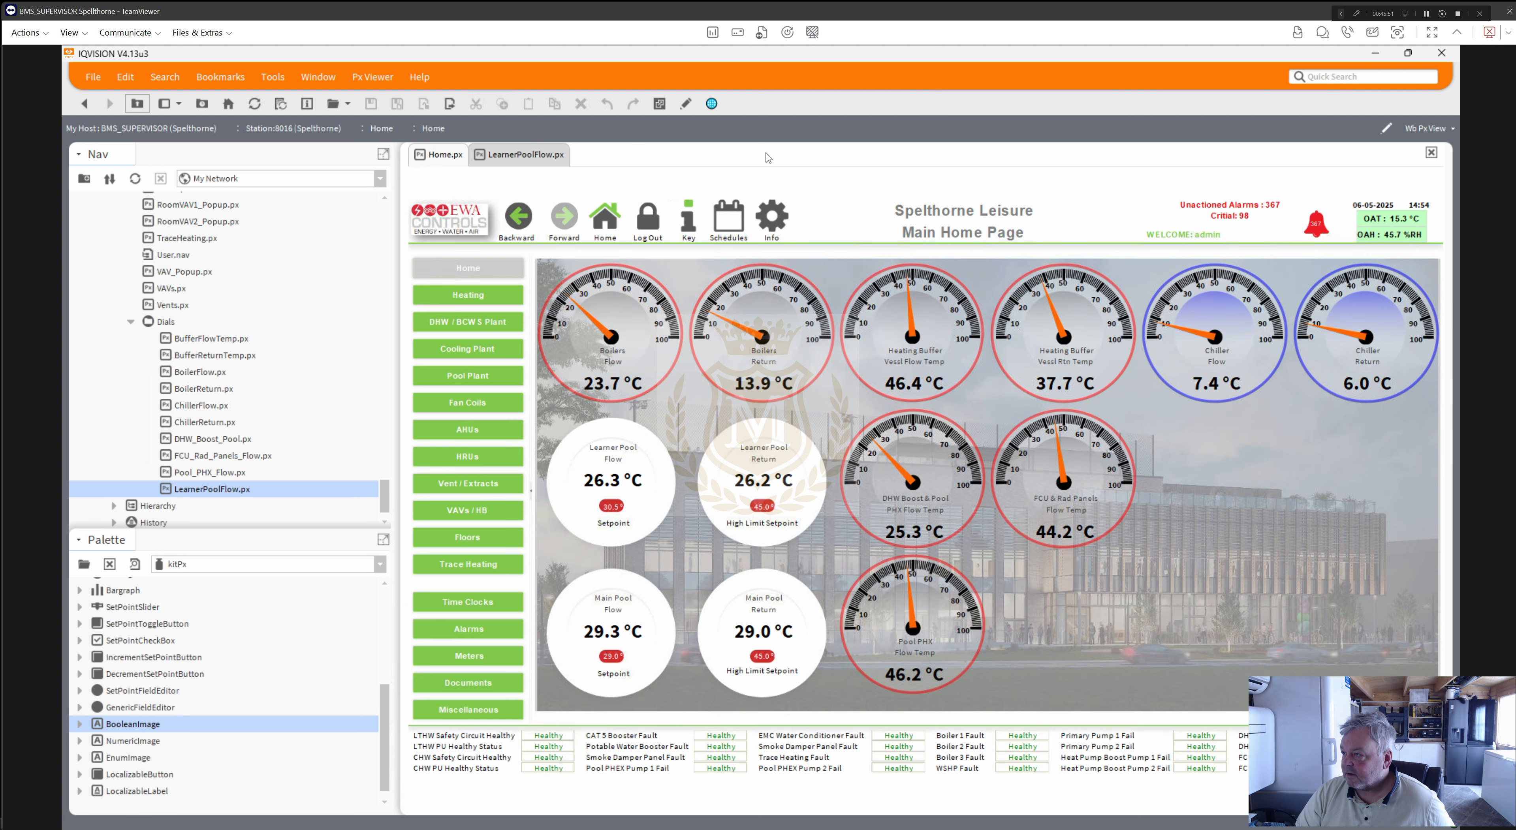
click(542, 155)
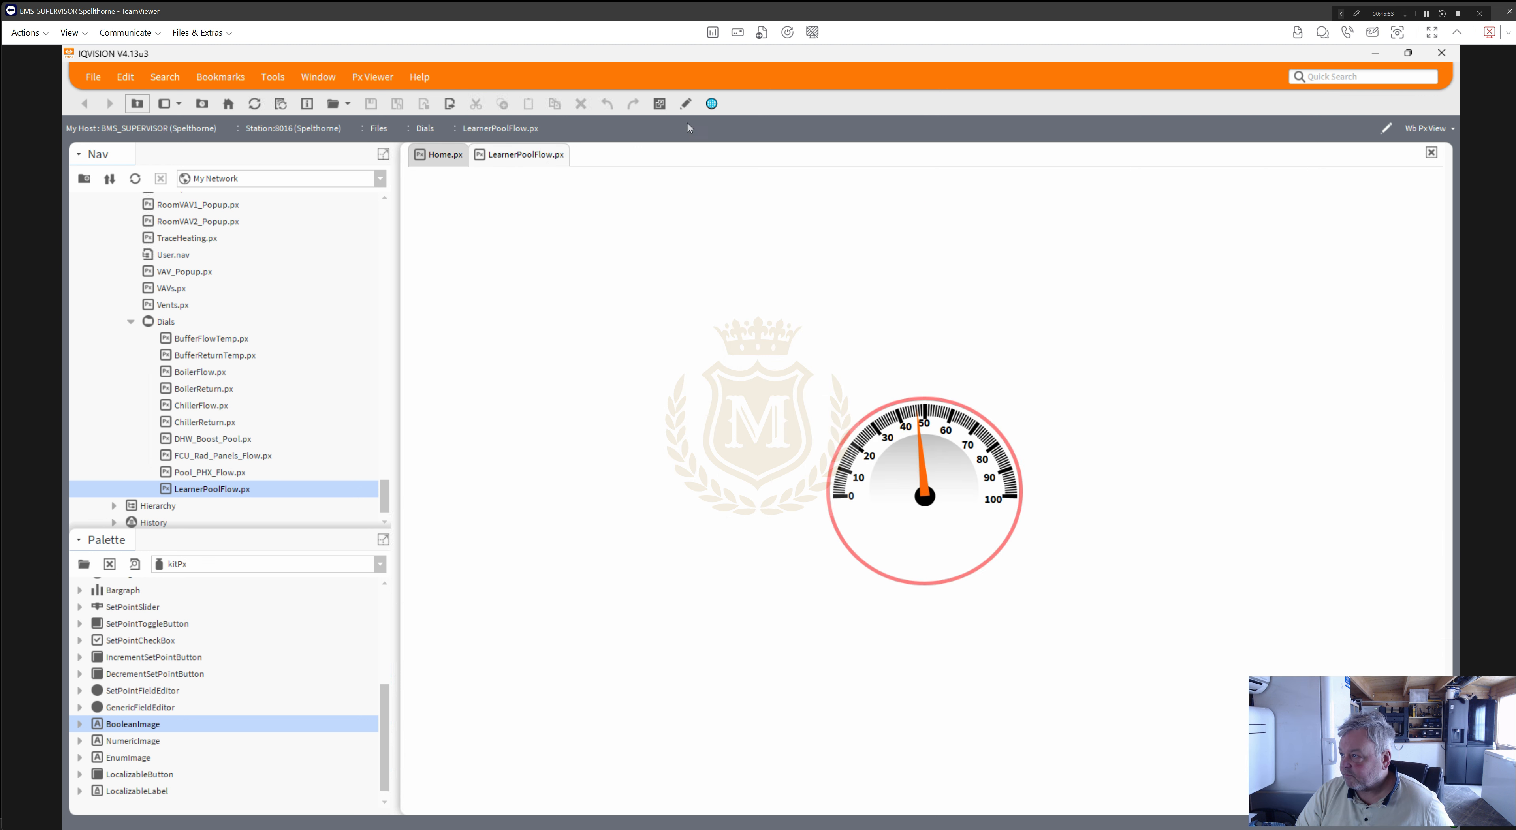
click(686, 104)
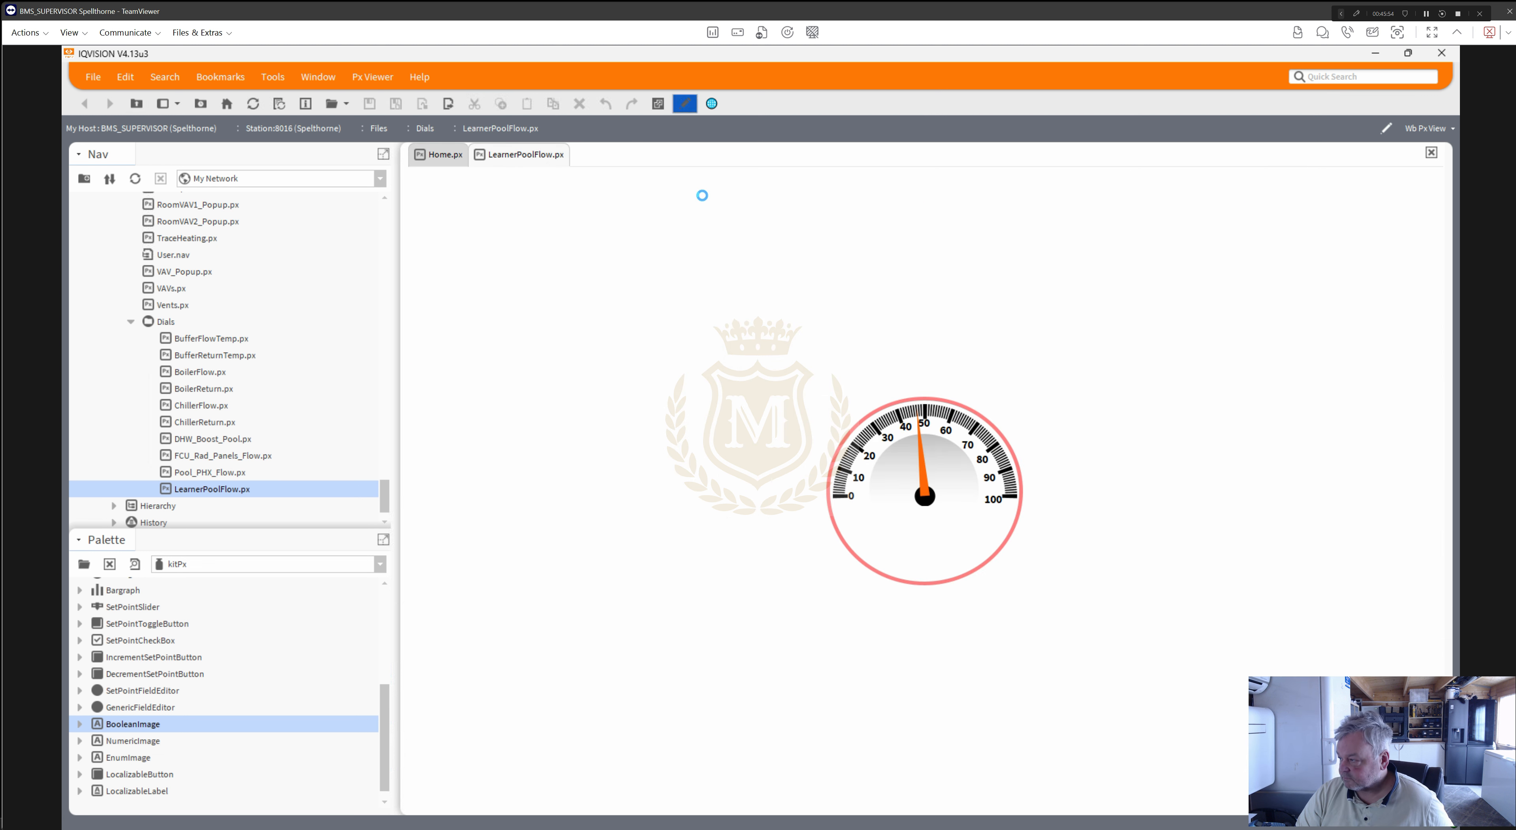
- Narrow the dial picture and the outer ring from their left edges to uncover the inner gradient ellipse
click(845, 452)
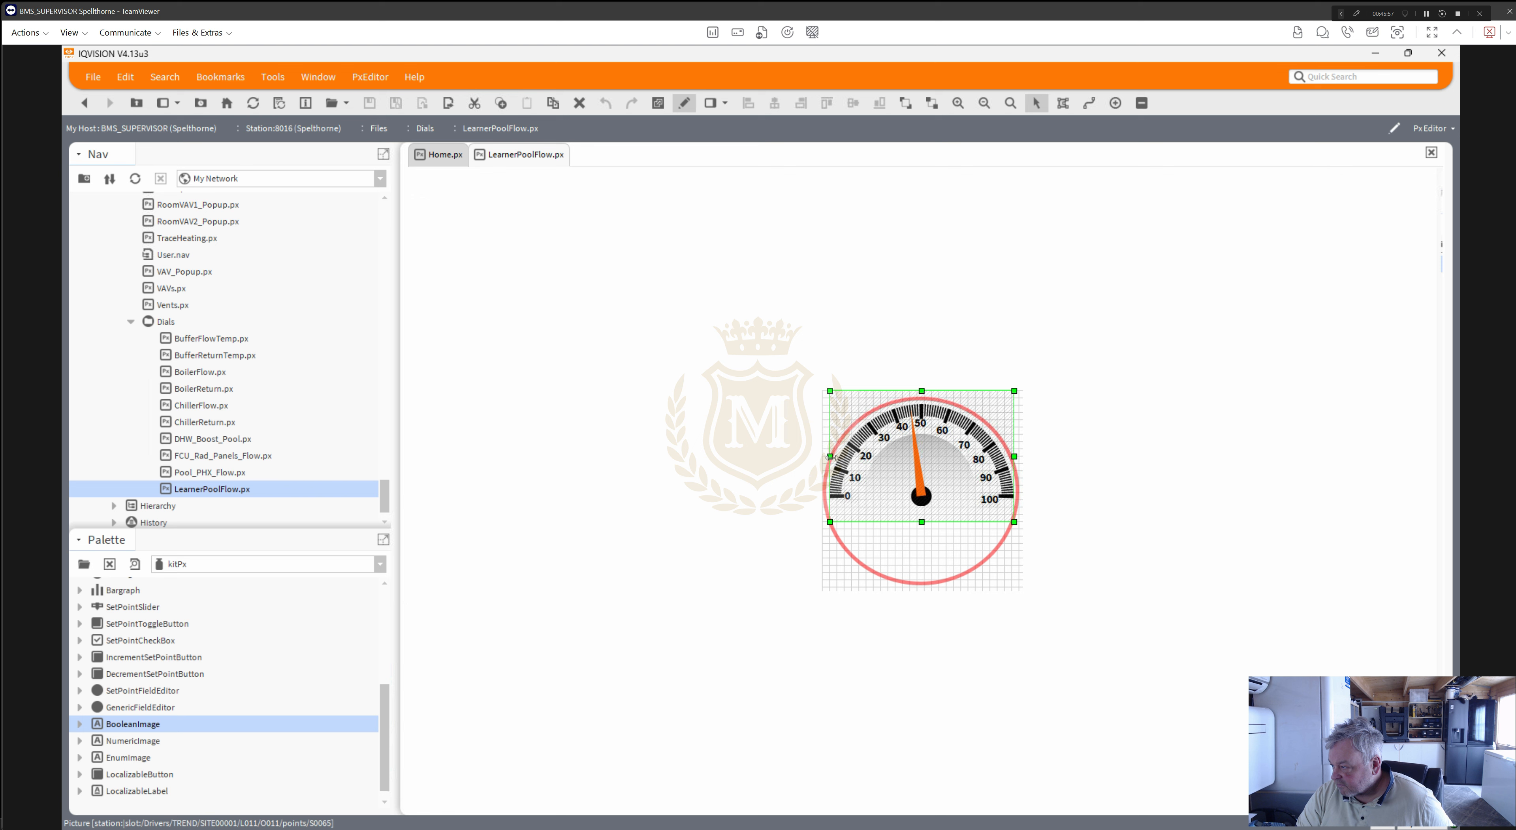
drag(830, 457, 970, 506)
click(826, 480)
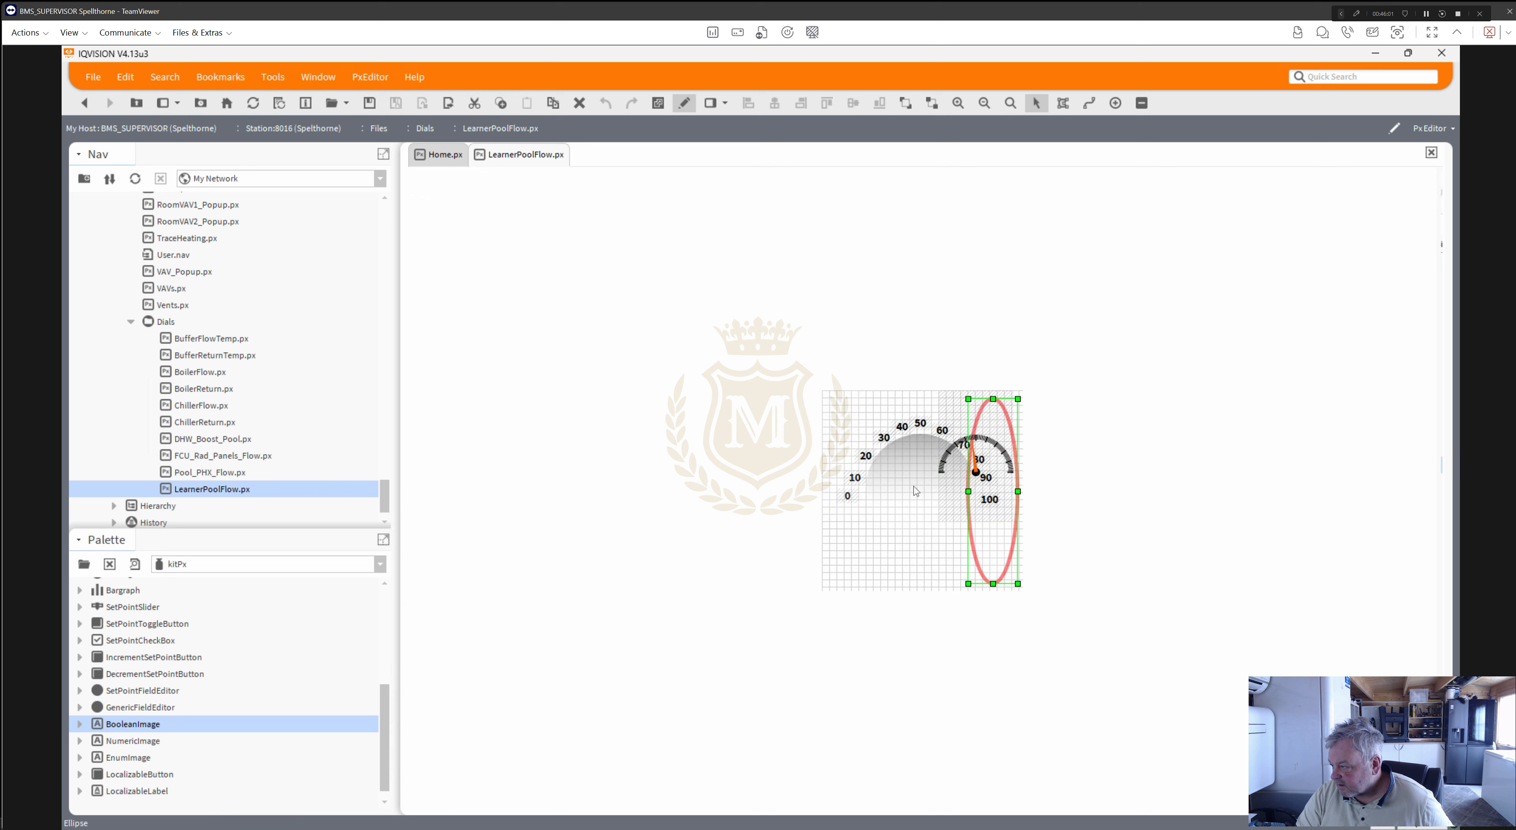
- Change the end colour of the inner ellipse's fill gradient to red at 50% alpha (#80ff0000)
double_click(911, 485)
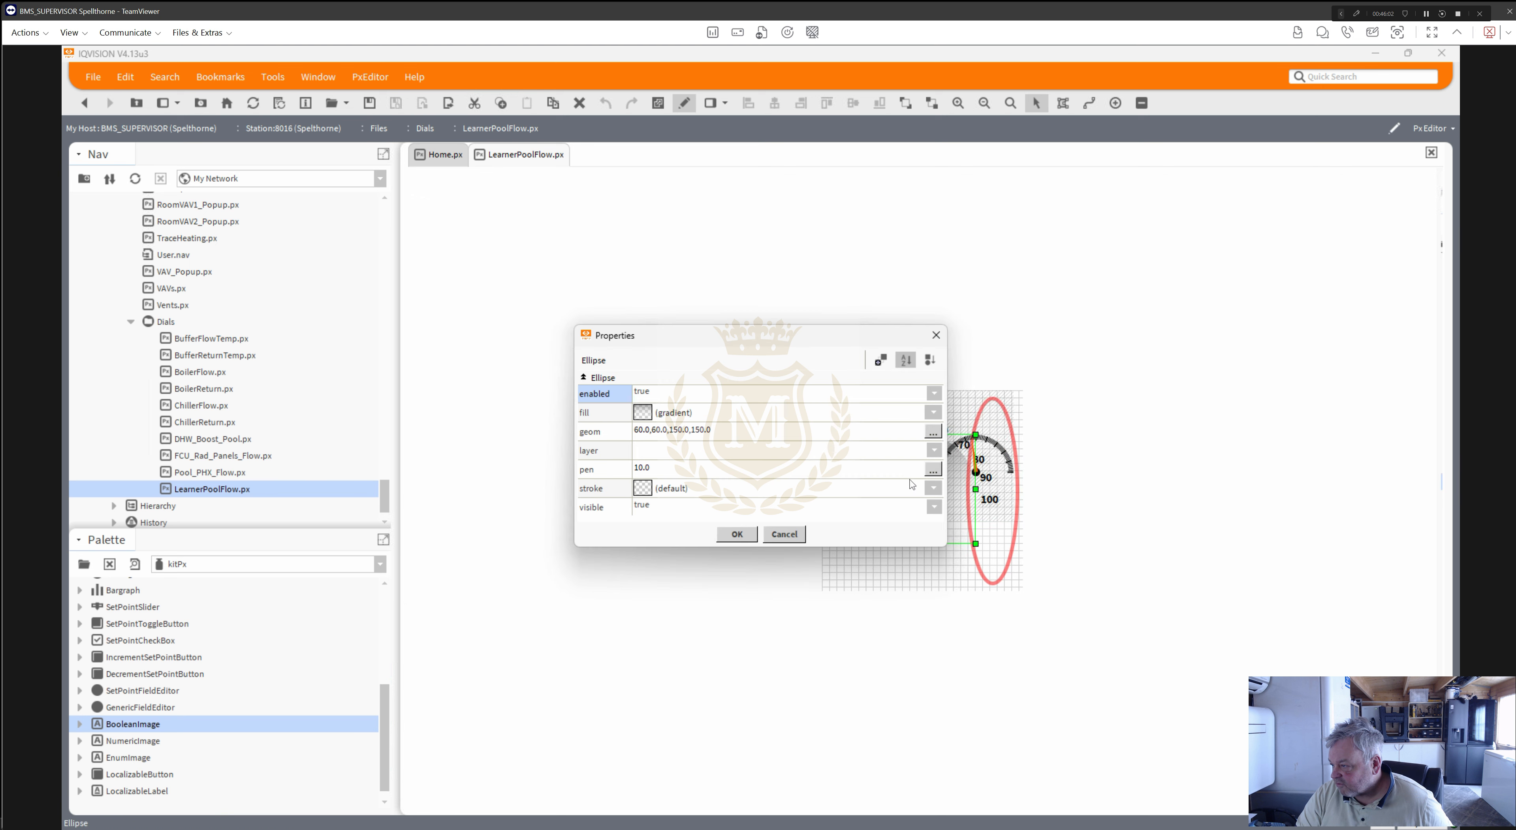
click(642, 414)
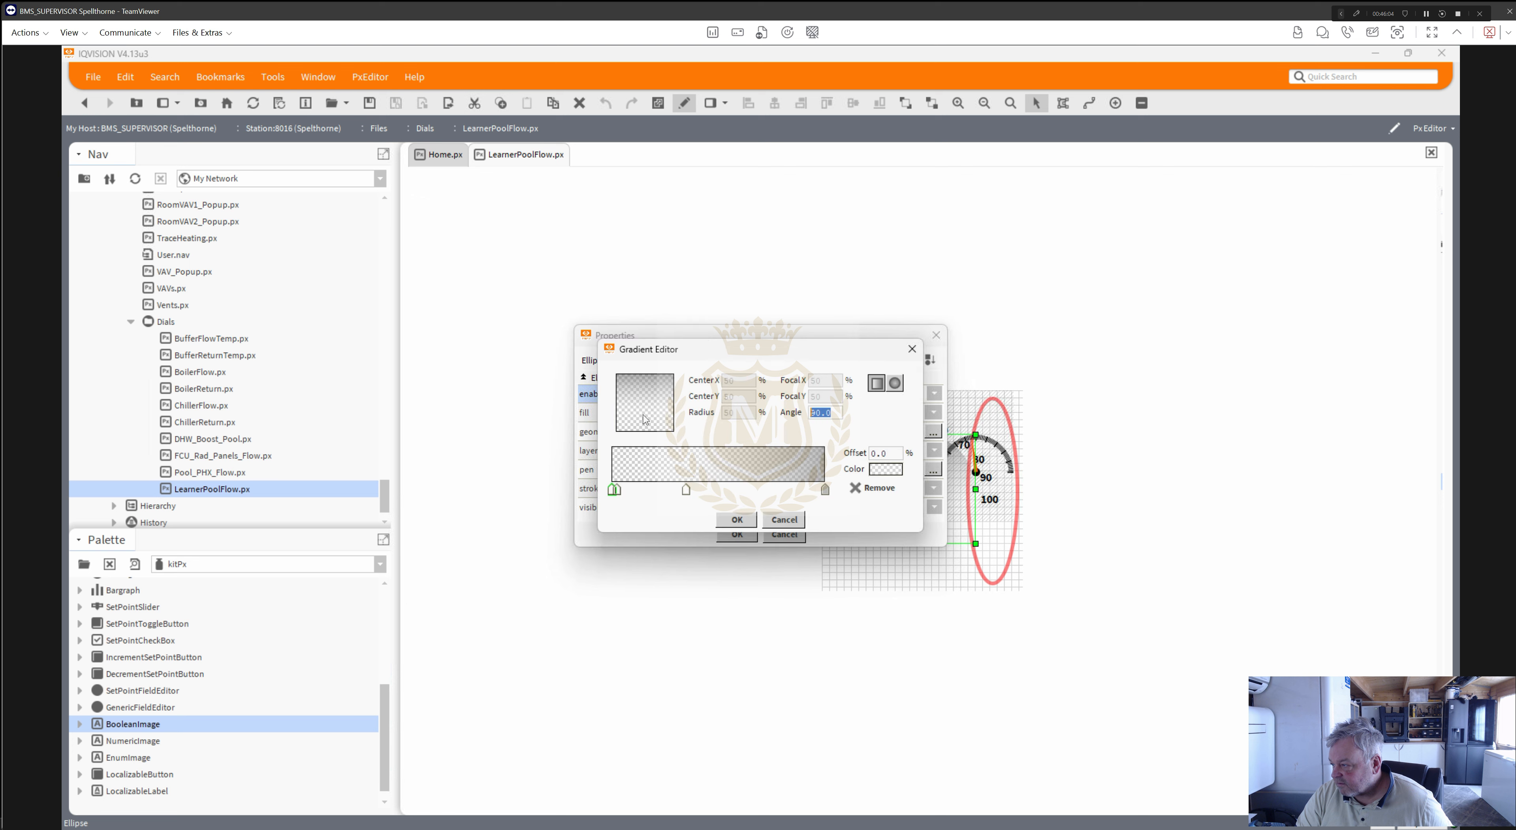
click(826, 490)
click(886, 470)
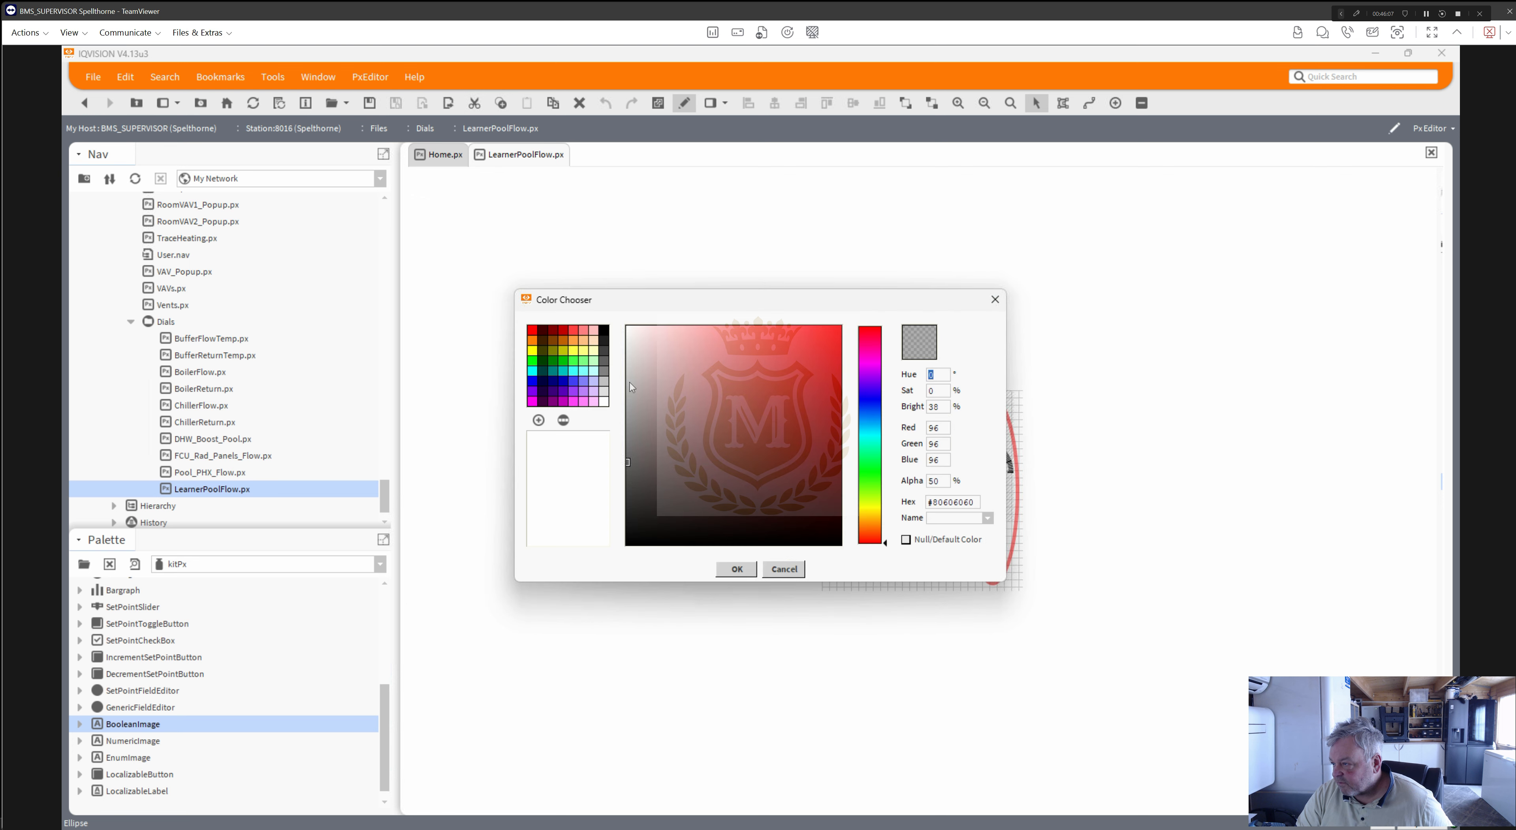
click(532, 331)
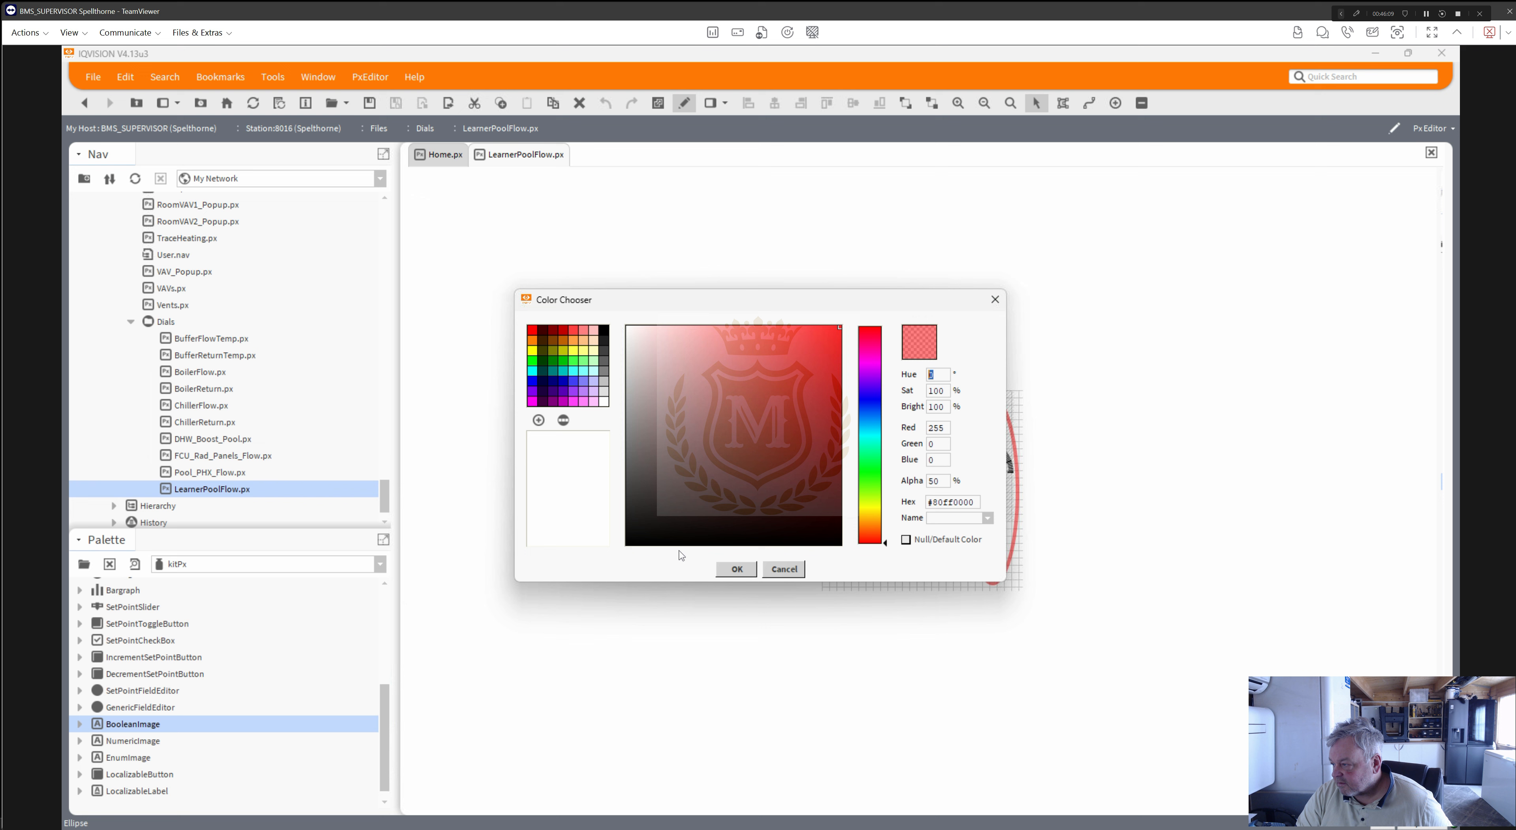
click(734, 570)
click(737, 520)
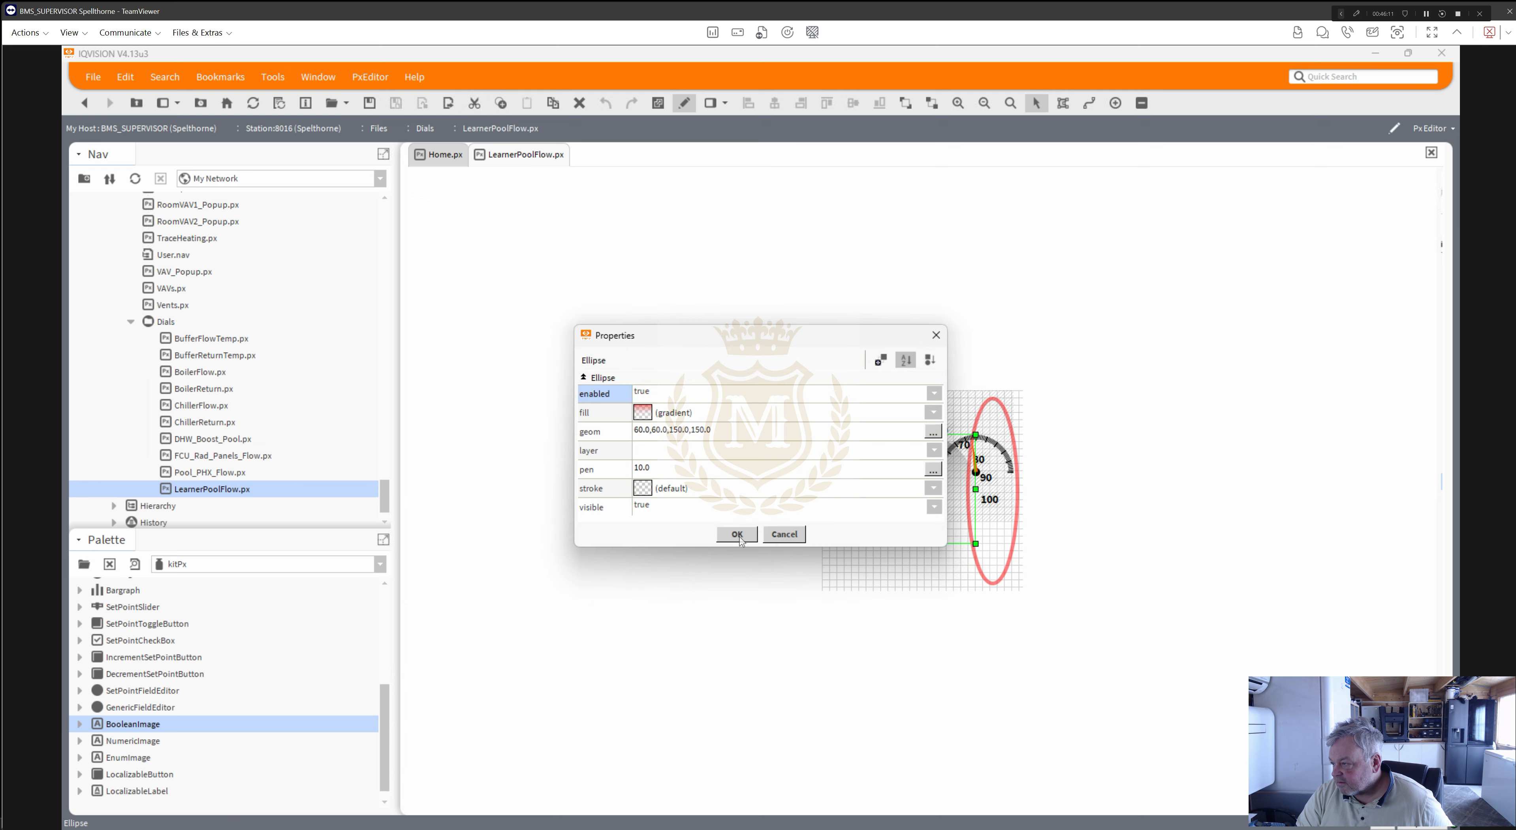
click(737, 535)
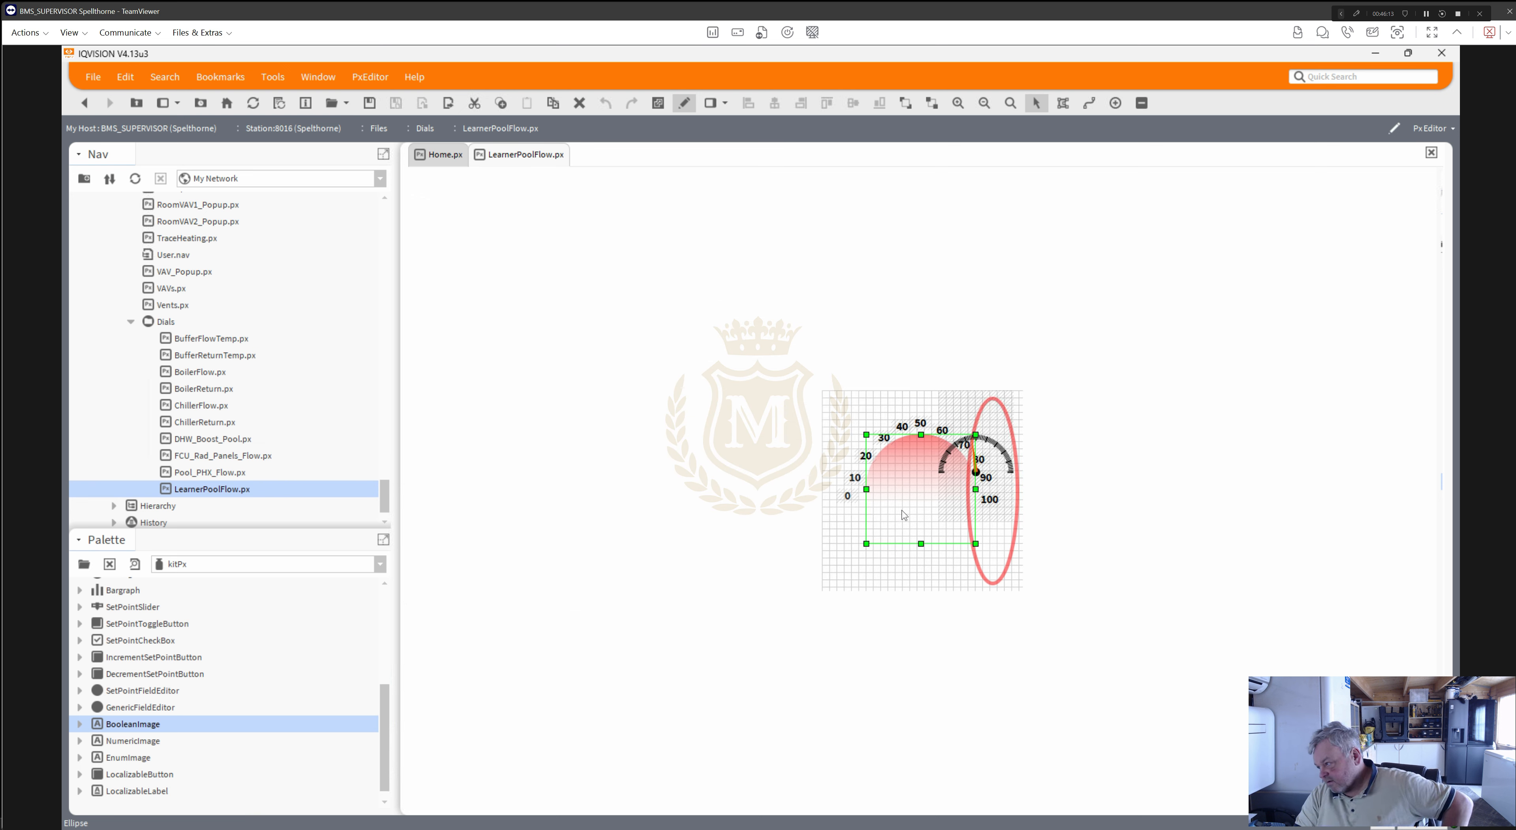
- Stretch the dial picture and the outer ring back to full width across the dial
click(945, 494)
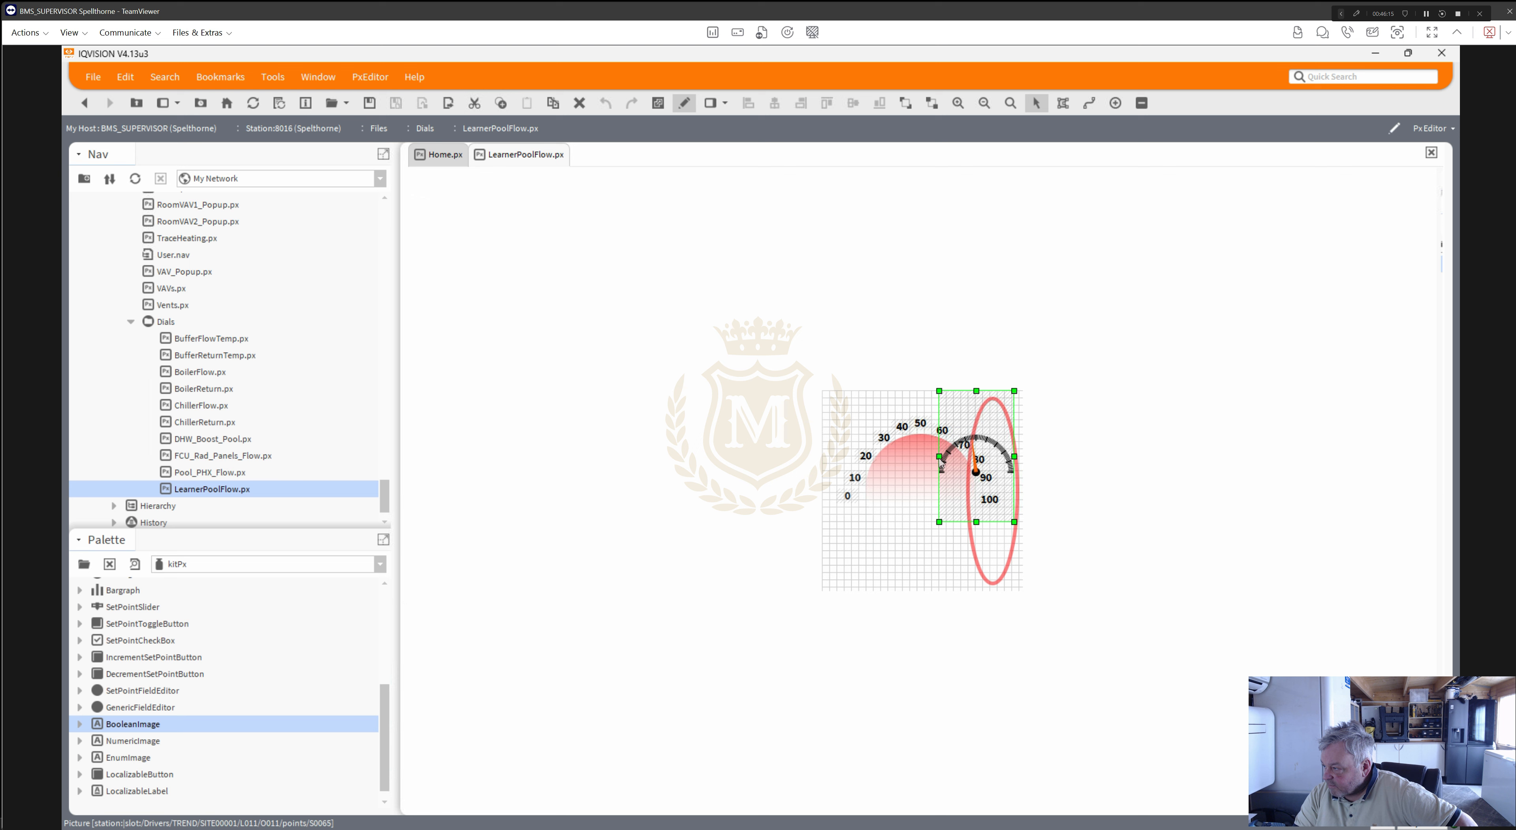
drag(939, 456, 830, 453)
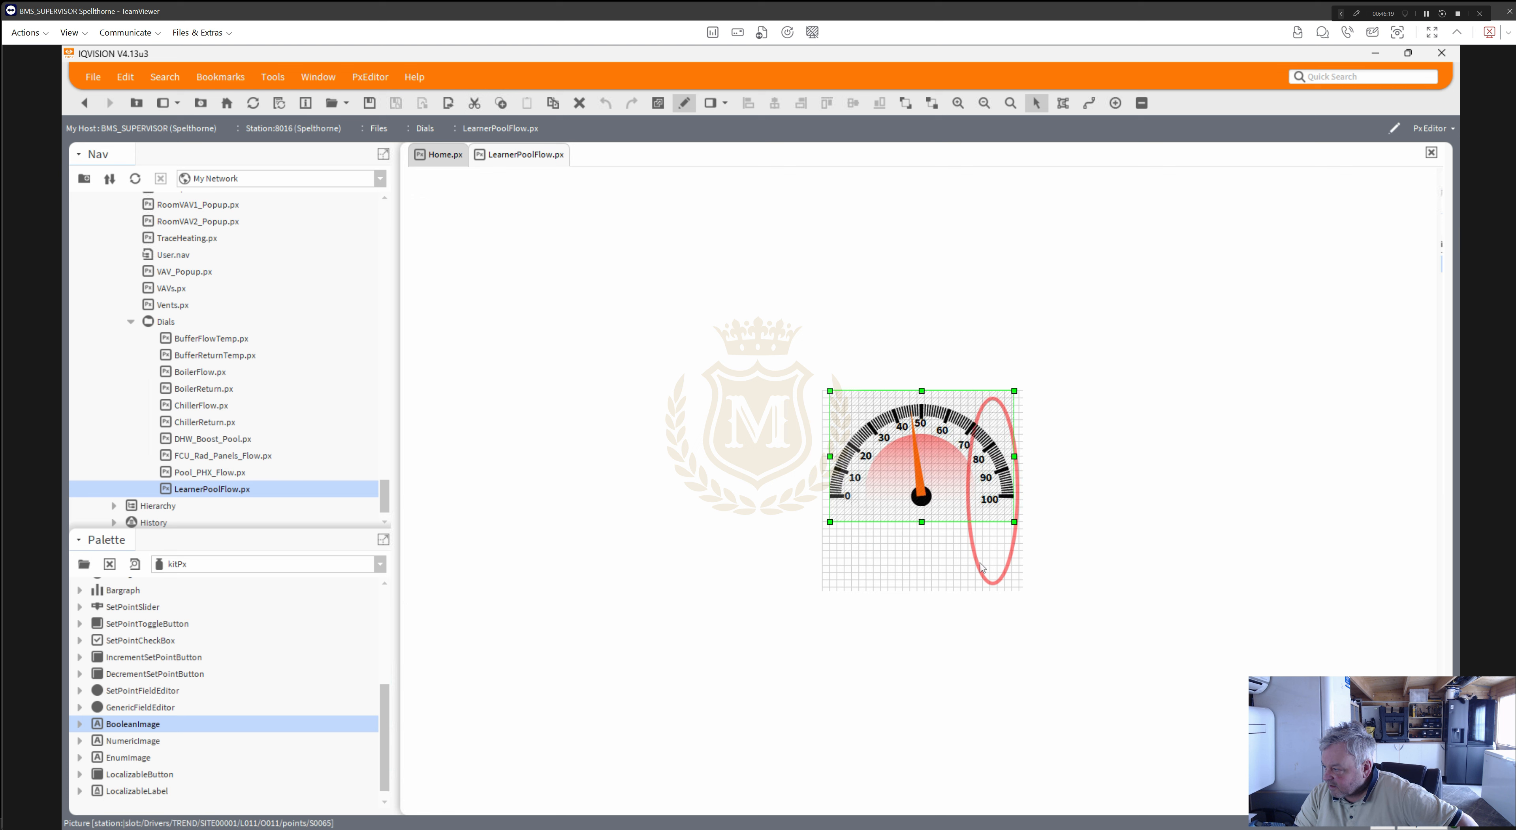
click(968, 496)
drag(969, 493, 831, 489)
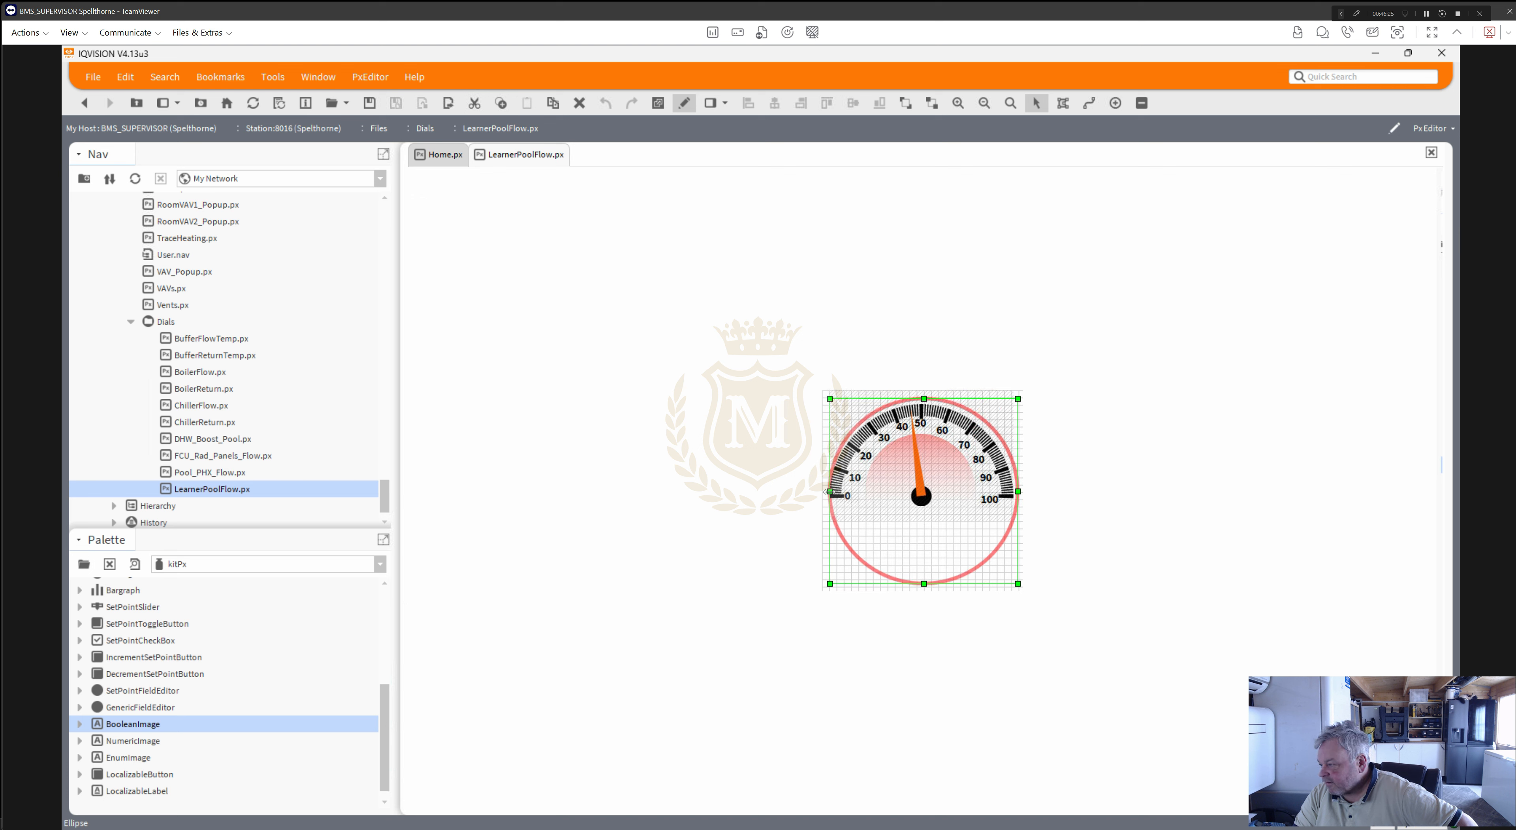
- Adjust the outer ring's width on both sides and nudge it right to centre it around the scale
drag(825, 492, 822, 492)
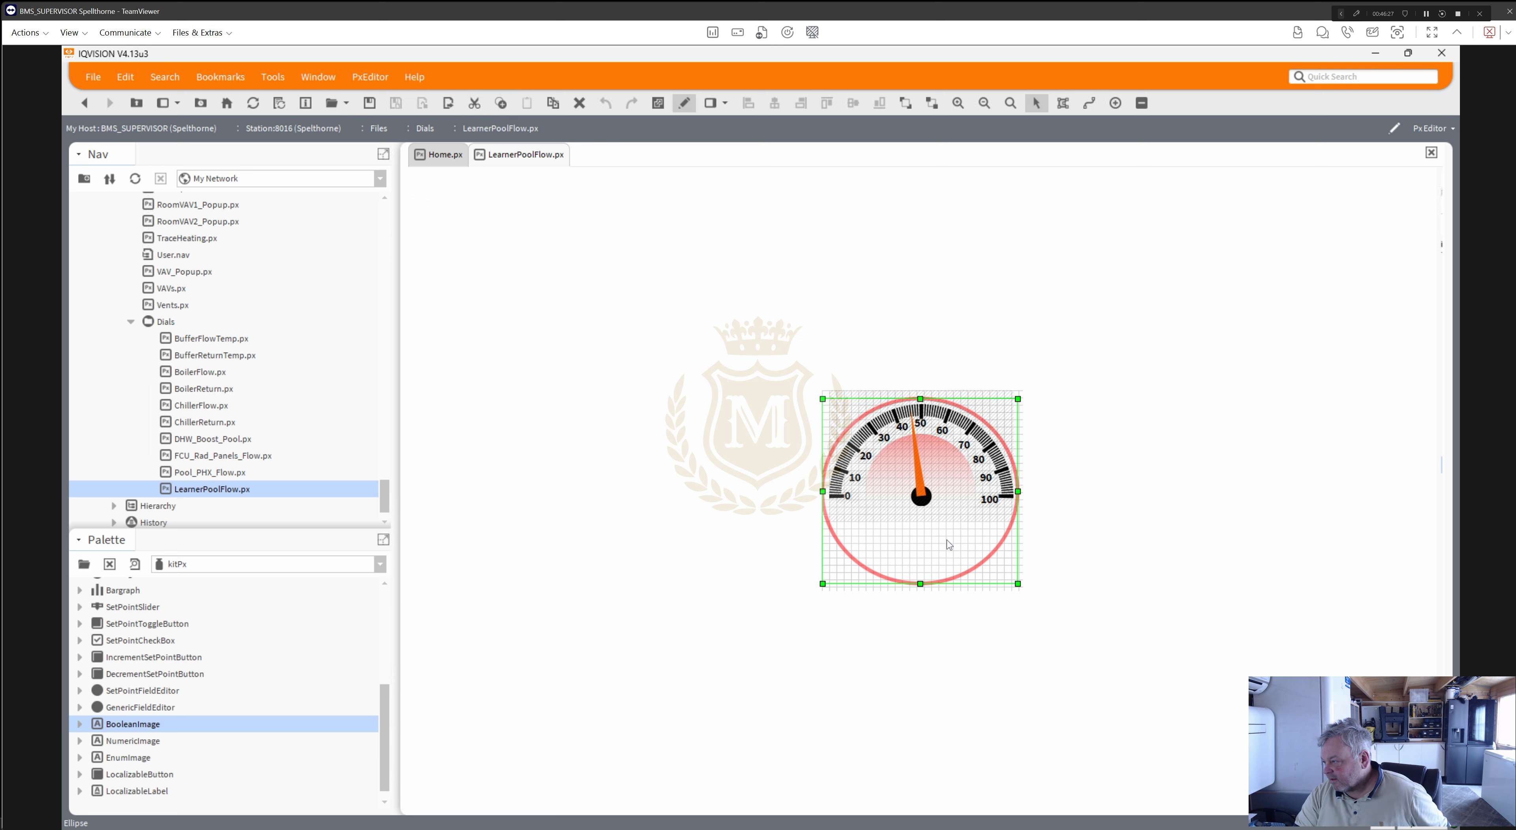
drag(1017, 492, 1012, 492)
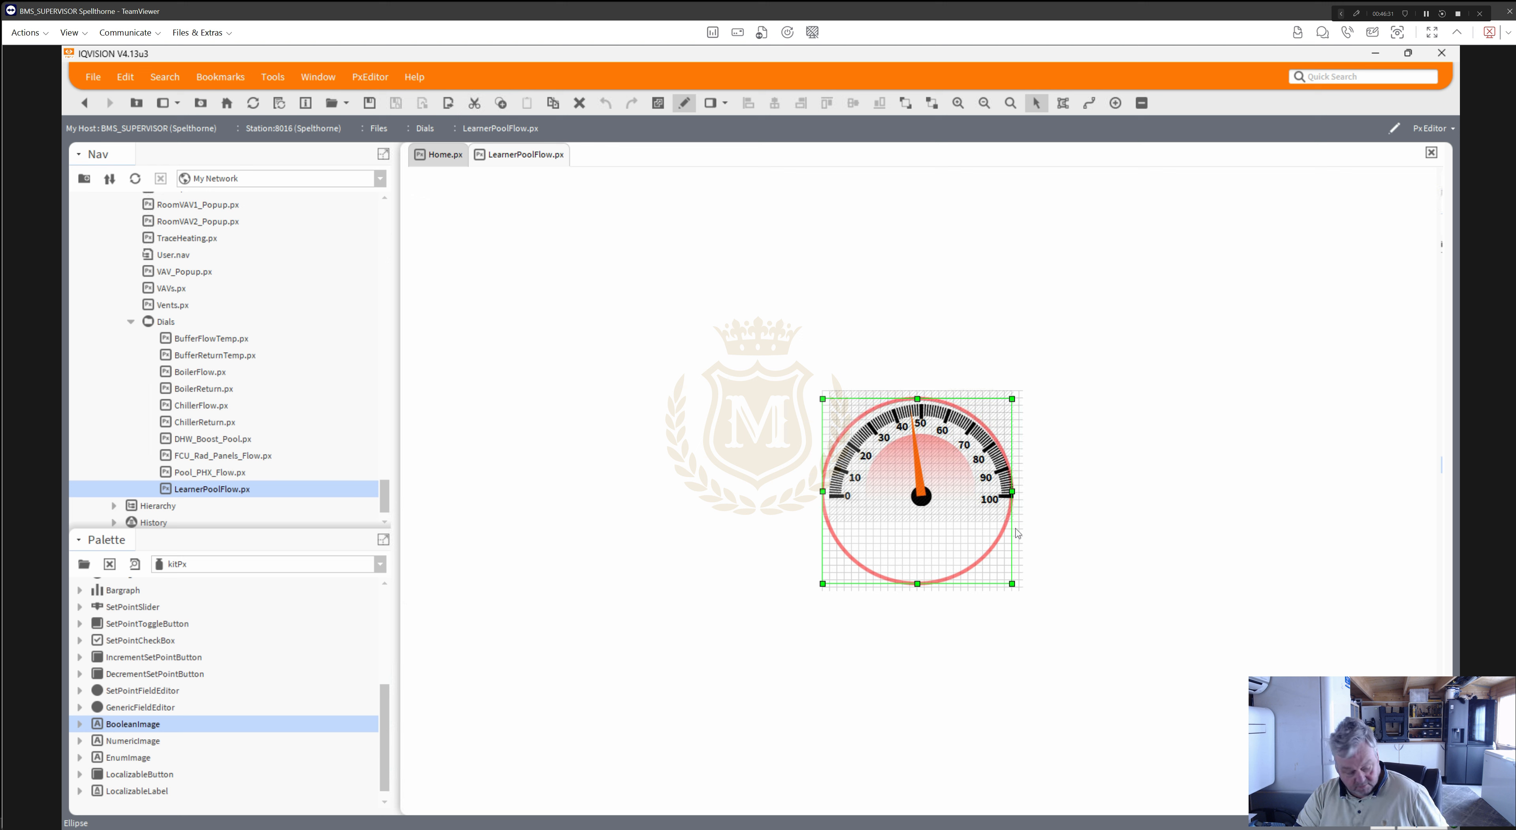
key(Right)
key(Right)
key(Right)
key(Right)
key(Right)
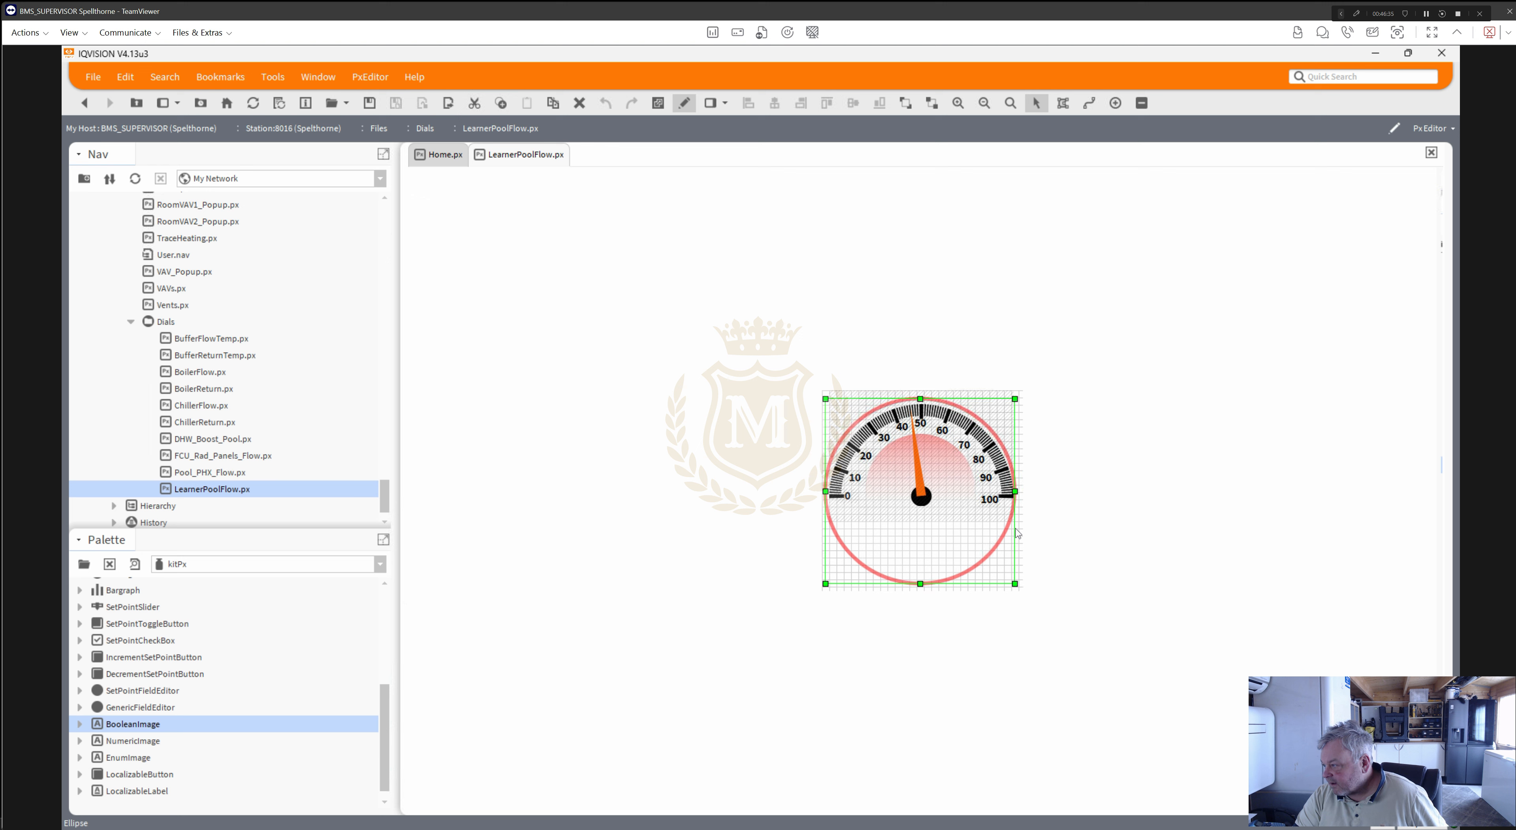
key(Right)
key(Right)
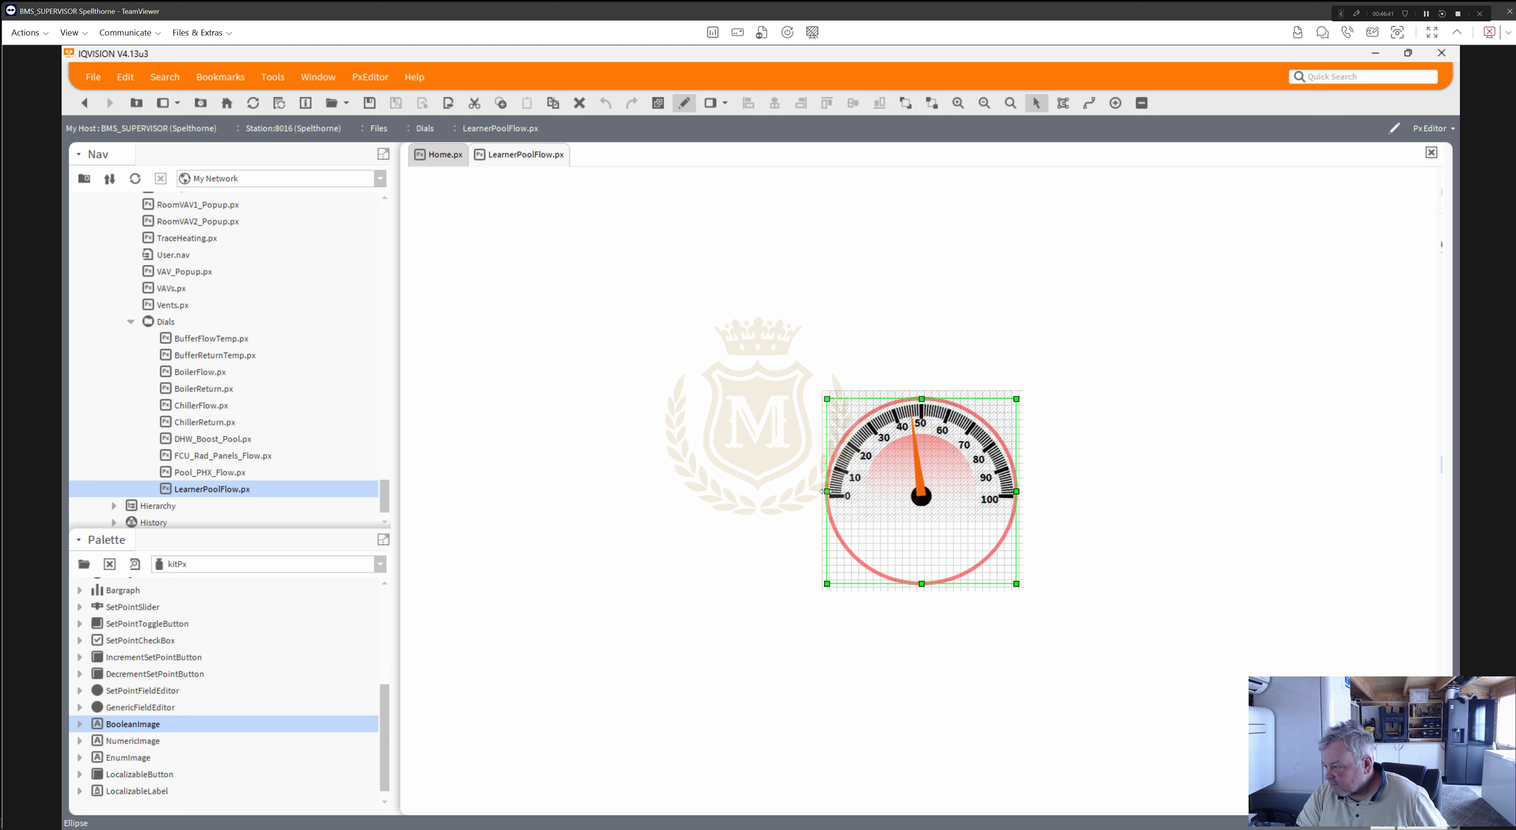
- Widen the outer ring slightly on its left side and fine-tune its horizontal position around the dial
drag(825, 492, 824, 491)
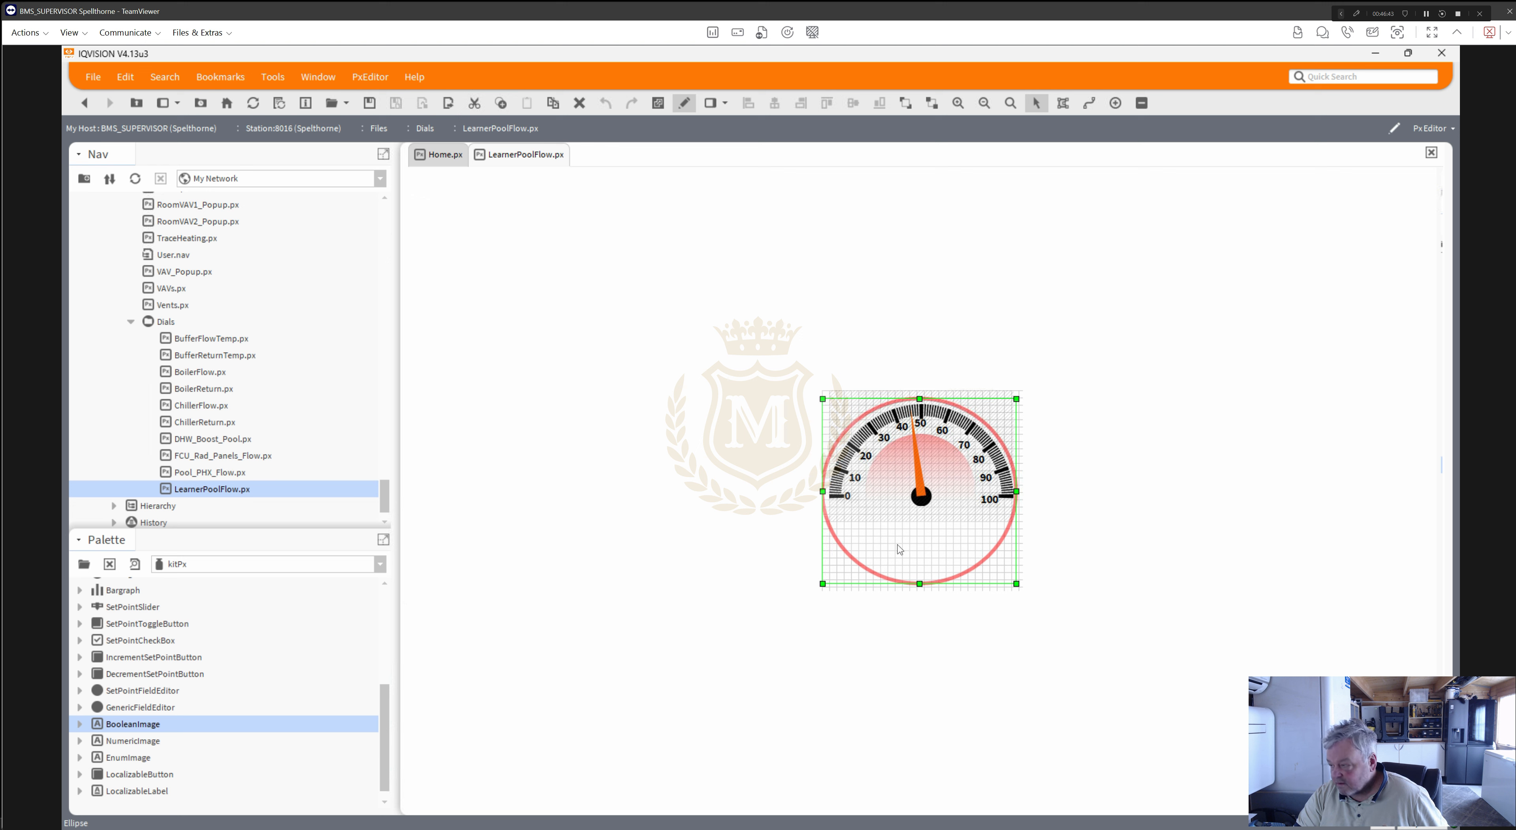
key(Right)
key(Right)
key(Right)
key(Right)
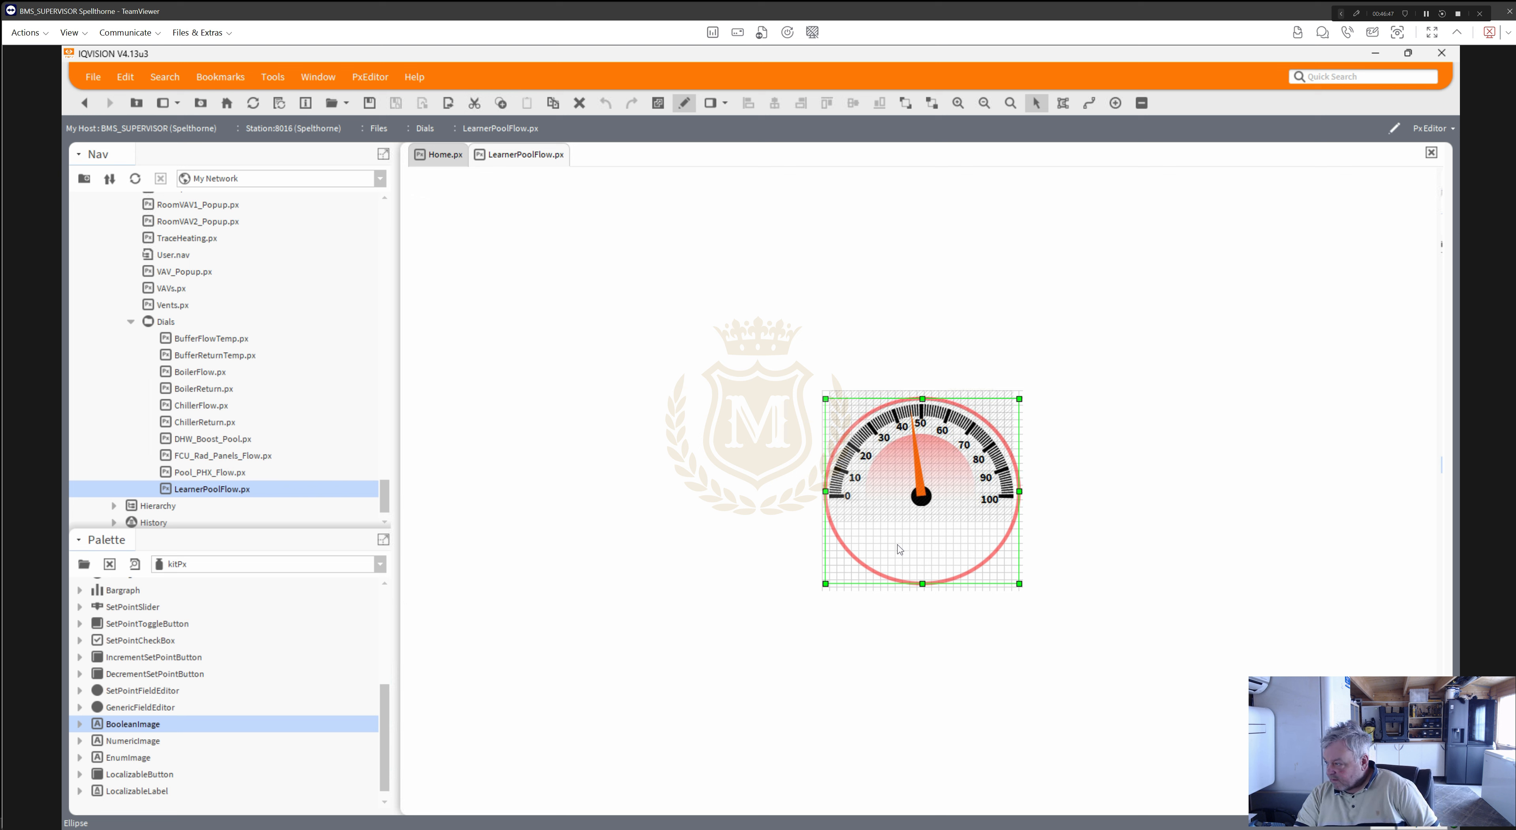
key(Left)
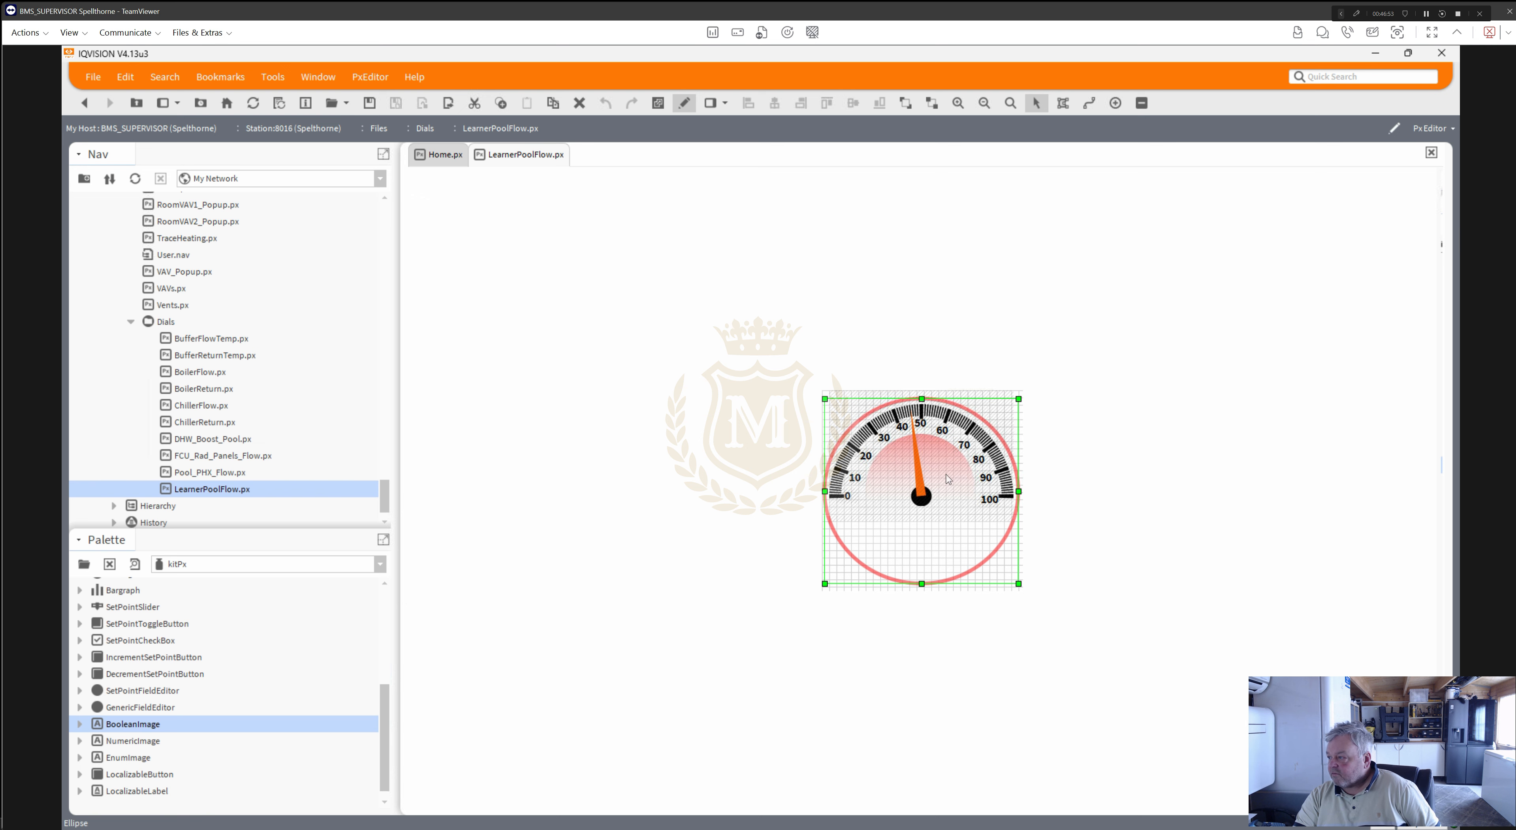
- On the home page in editing mode, copy the Bound Label Binding ord of the Learner Pool Flow temperature label
click(440, 157)
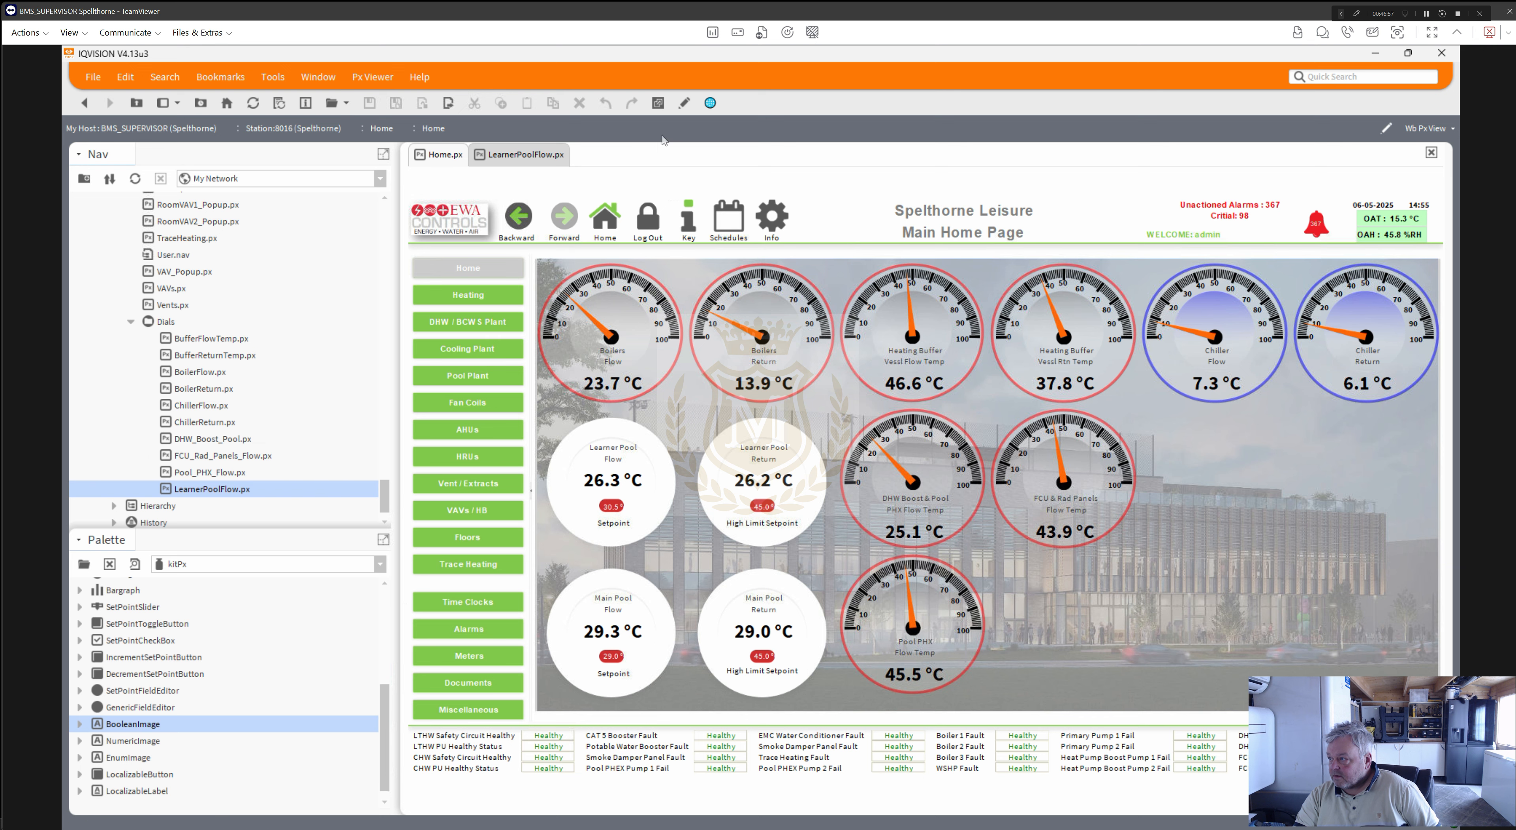
click(685, 104)
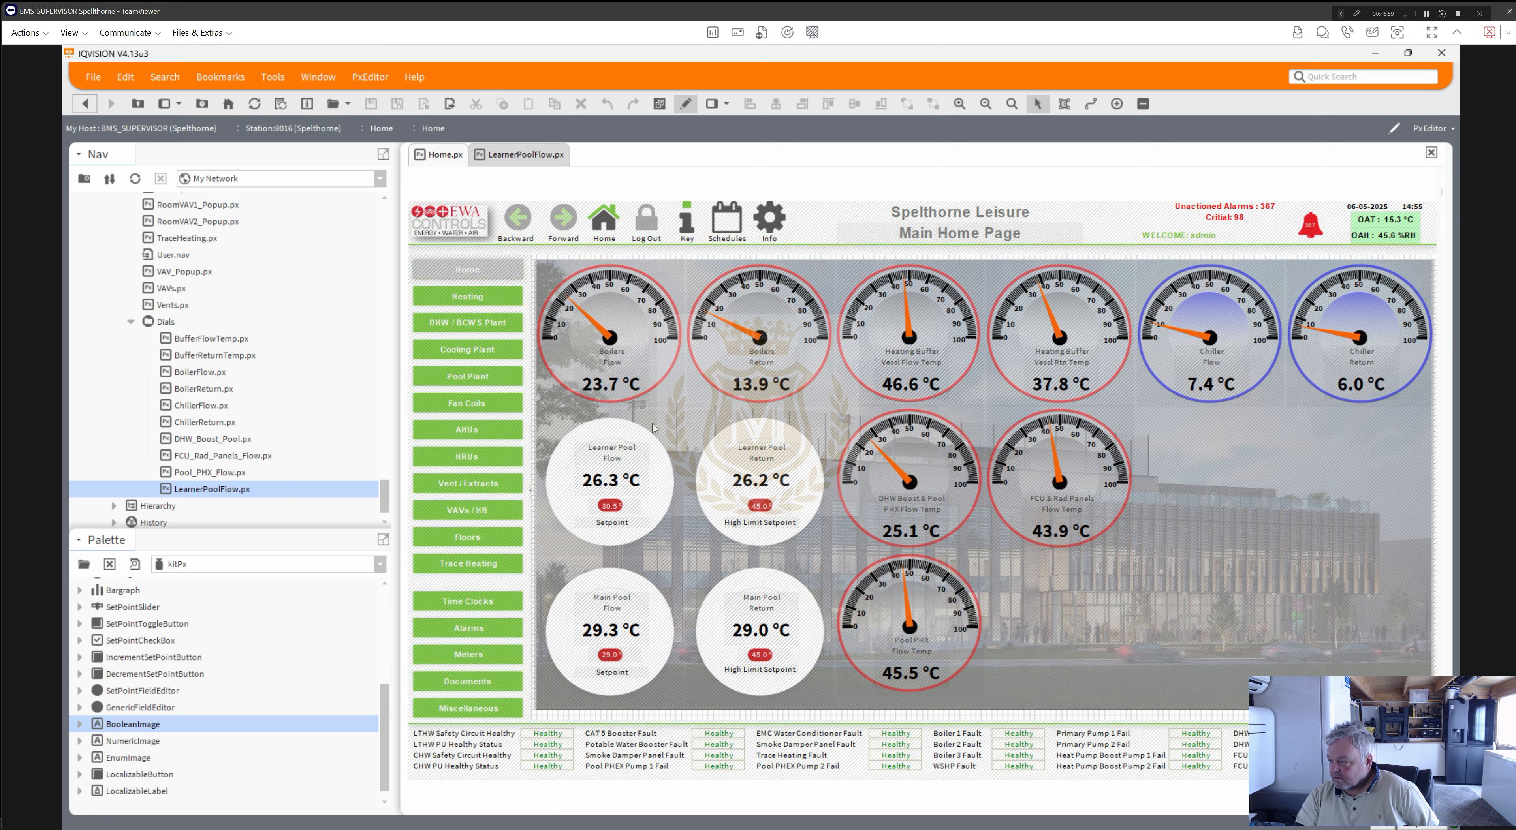
click(612, 483)
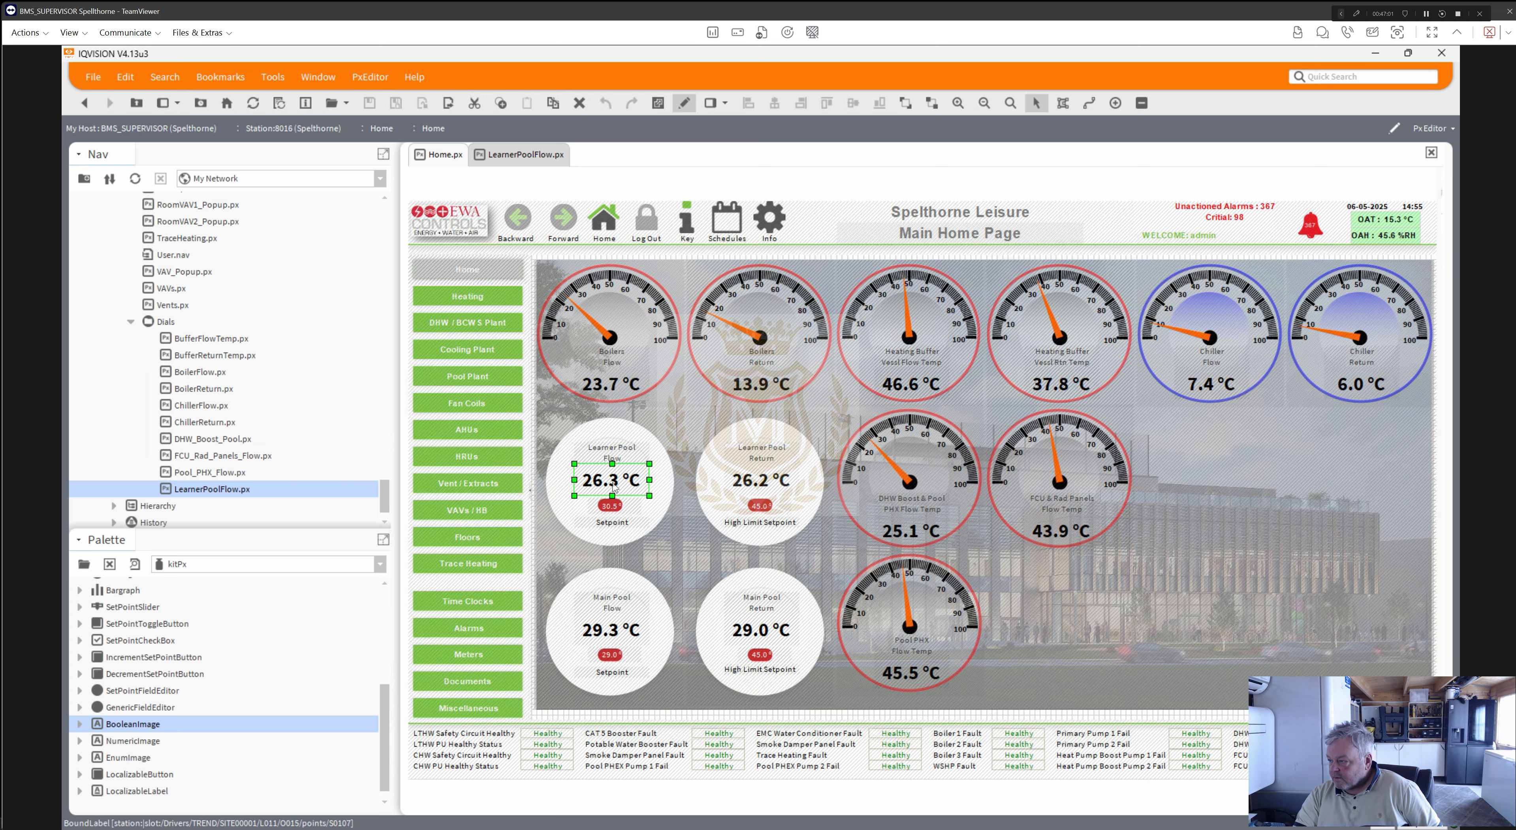
double_click(612, 486)
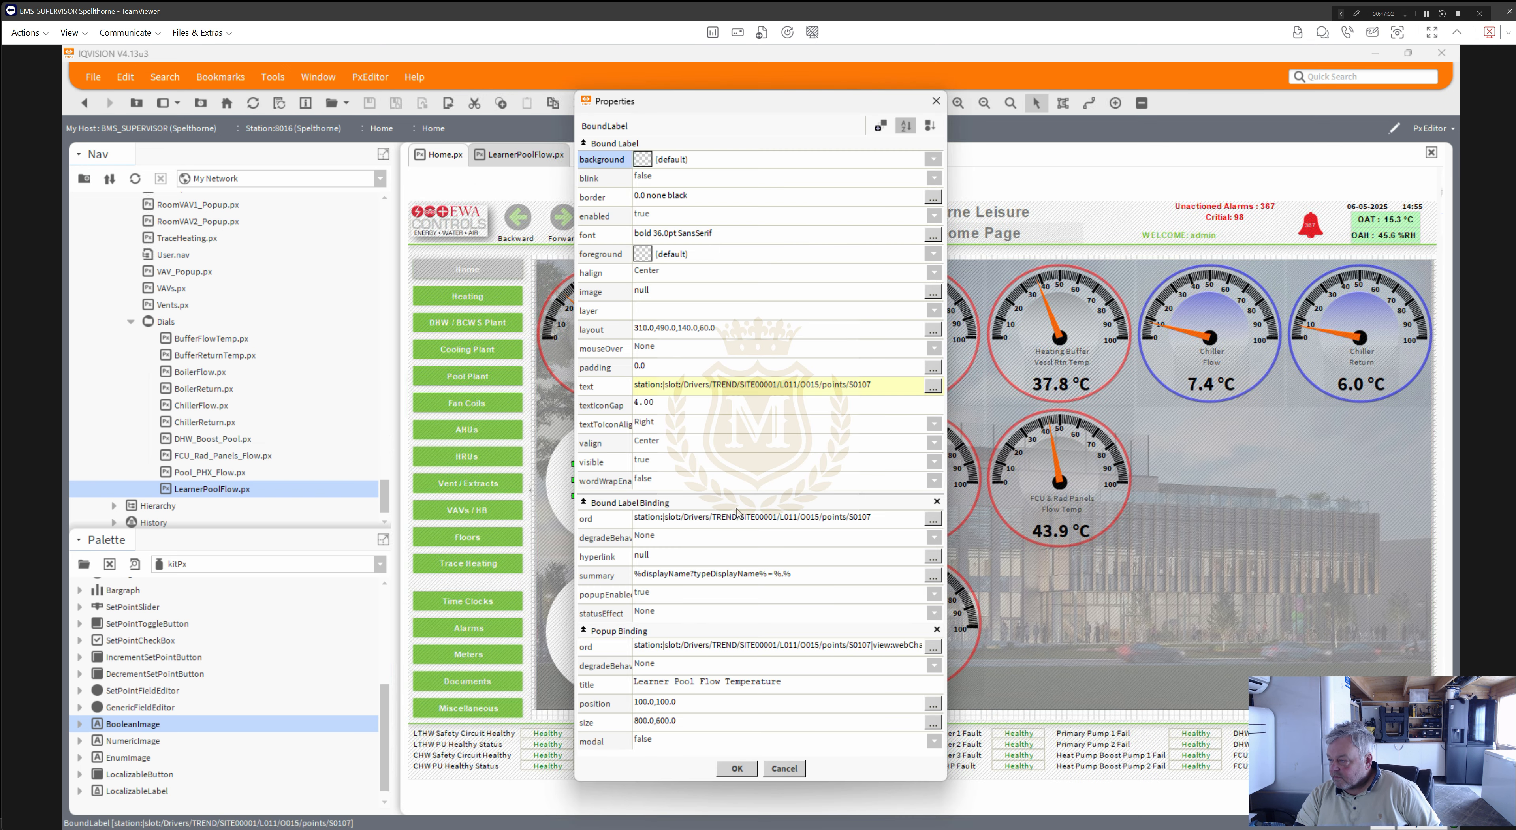
double_click(781, 518)
key(ctrl+c)
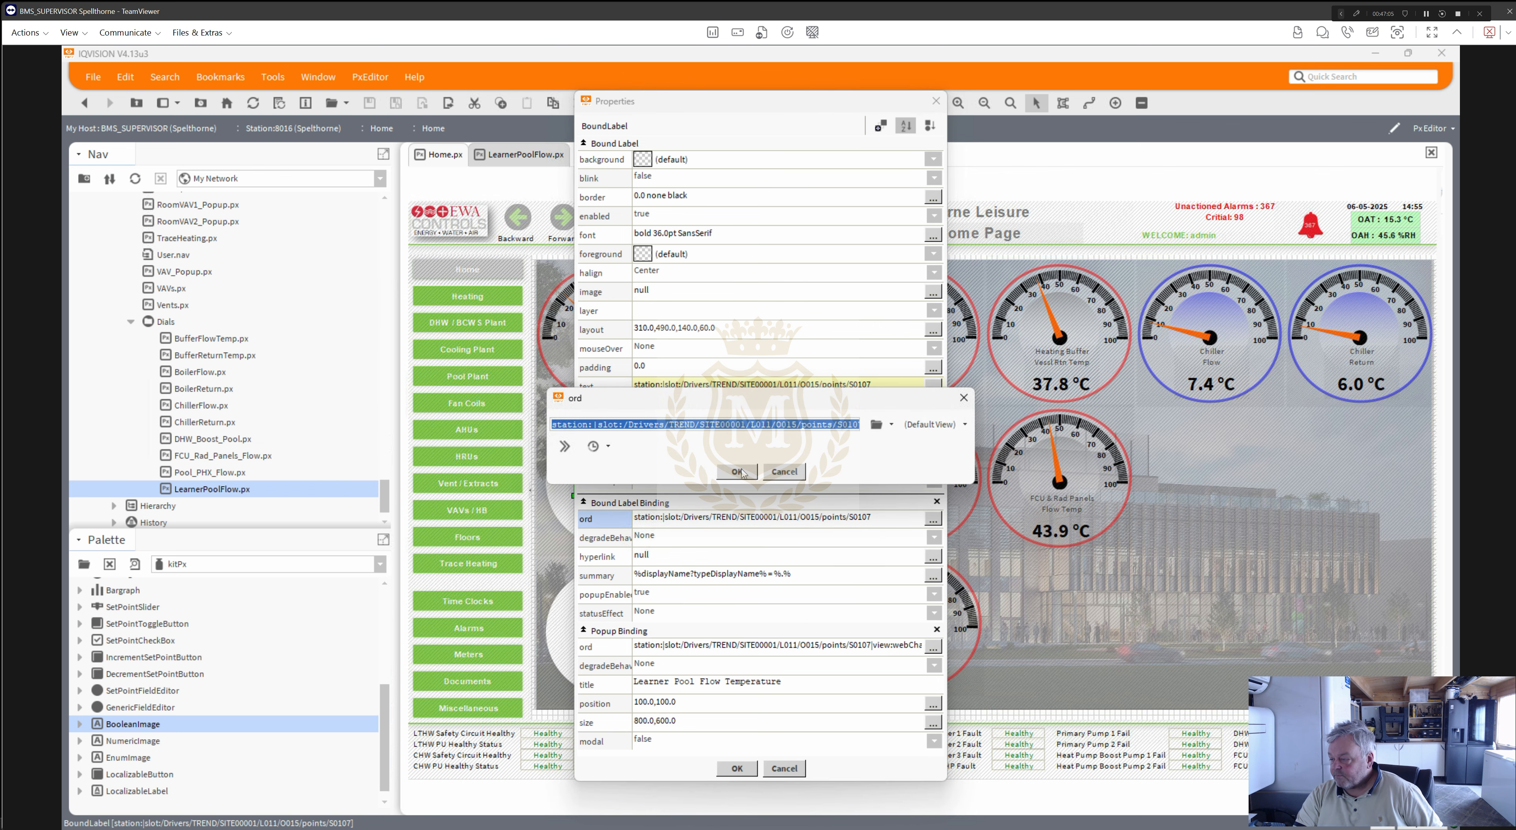
click(737, 472)
click(751, 768)
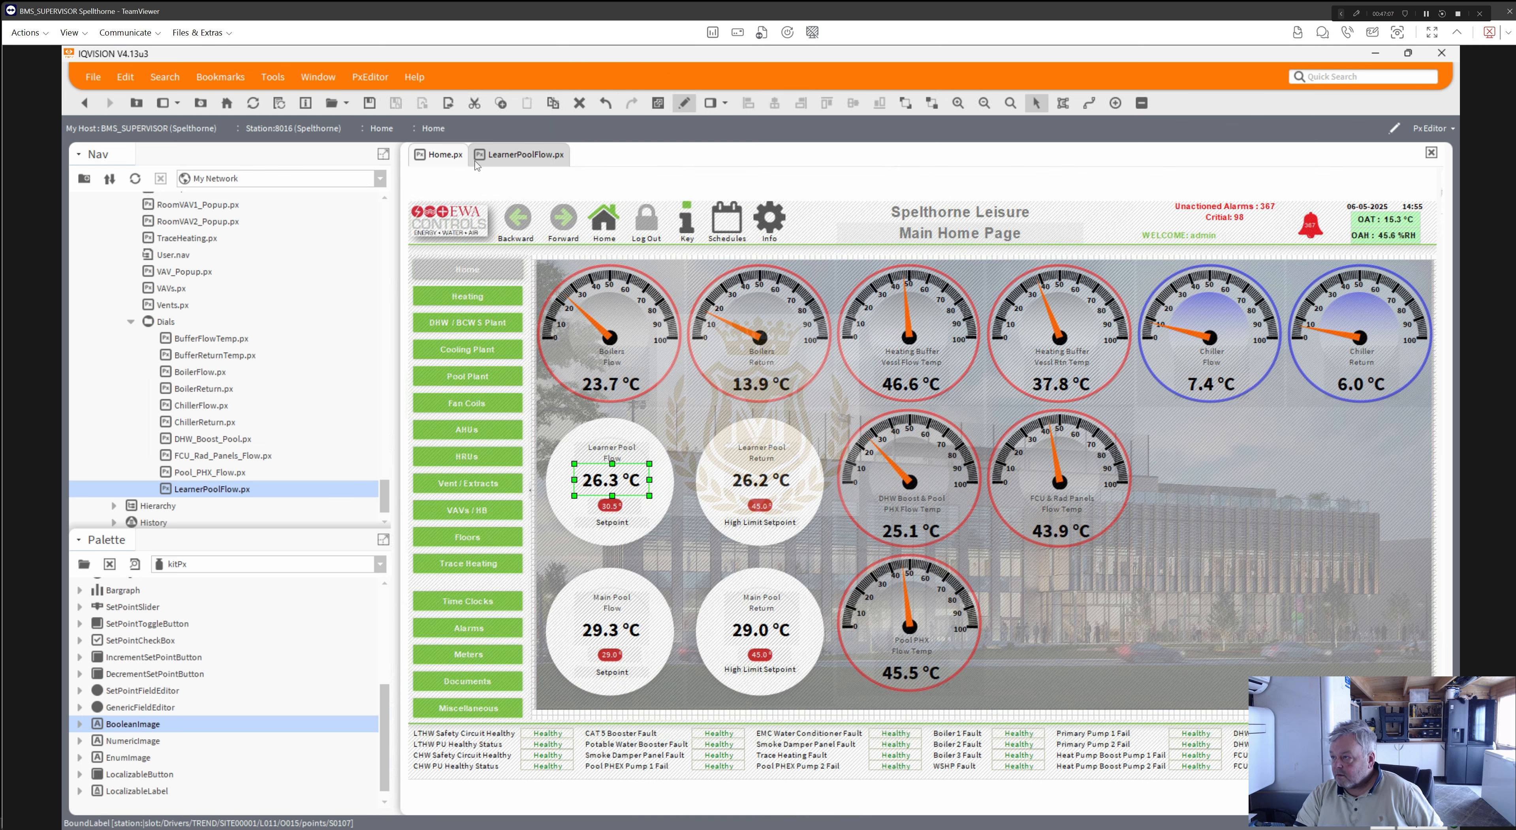
- Bind the LearnerPoolFlow.px dial picture's Value Binding ord to the copied learner pool flow point and leave editing mode
click(507, 156)
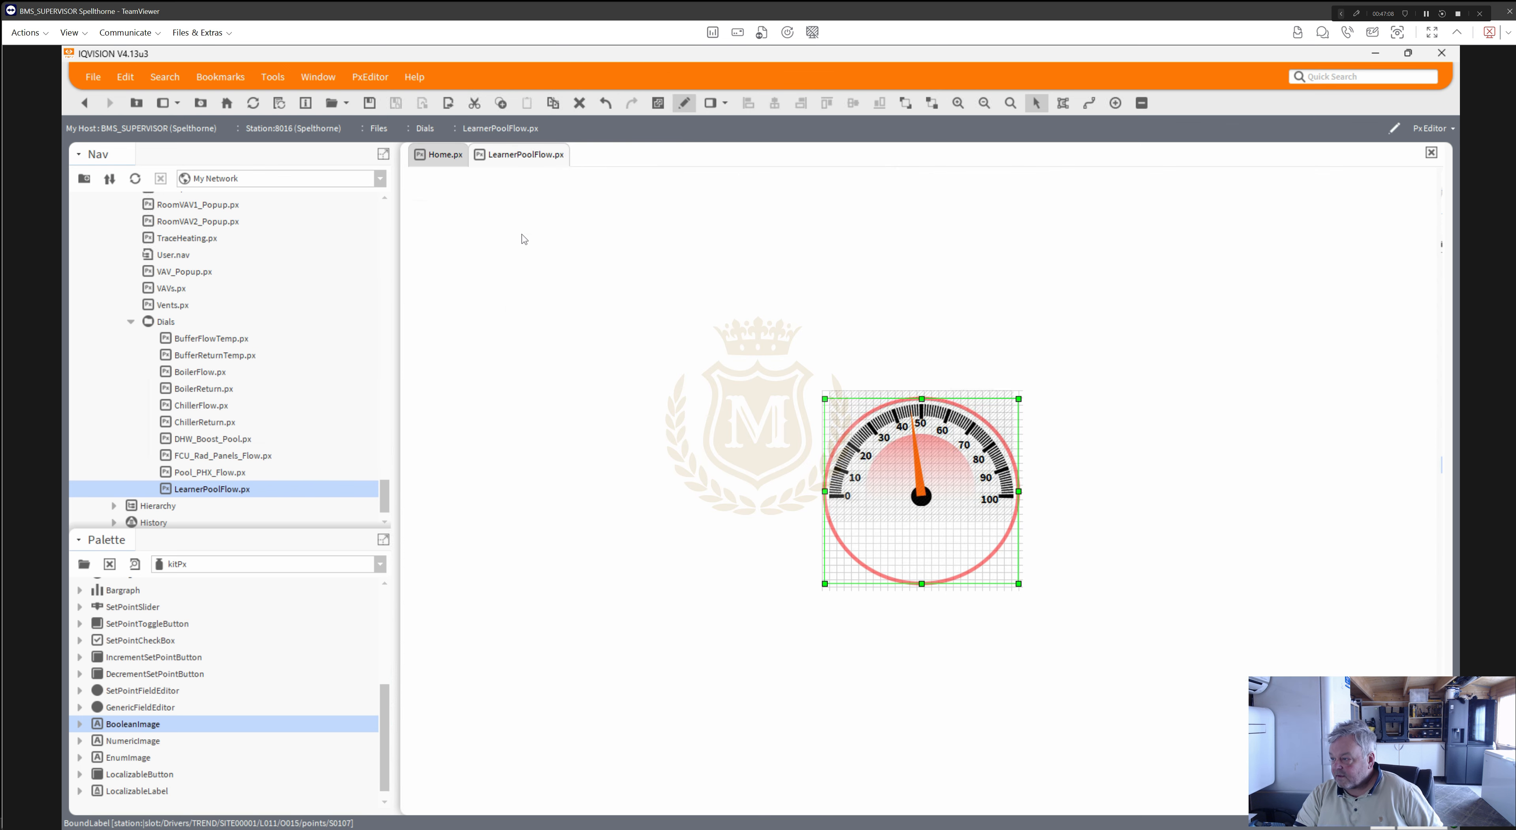
double_click(897, 473)
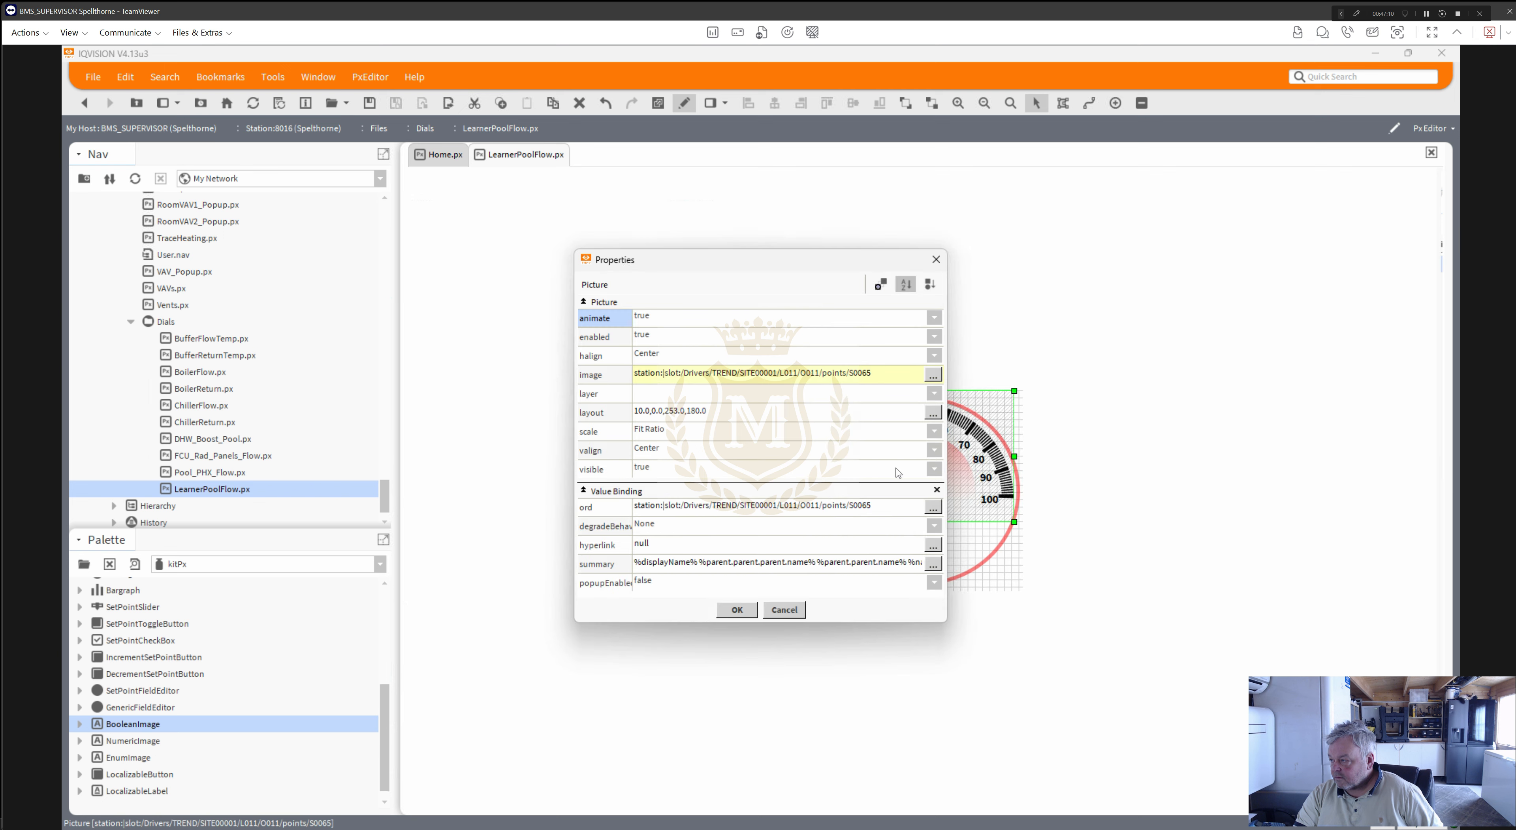
double_click(834, 508)
key(ctrl+v)
click(736, 471)
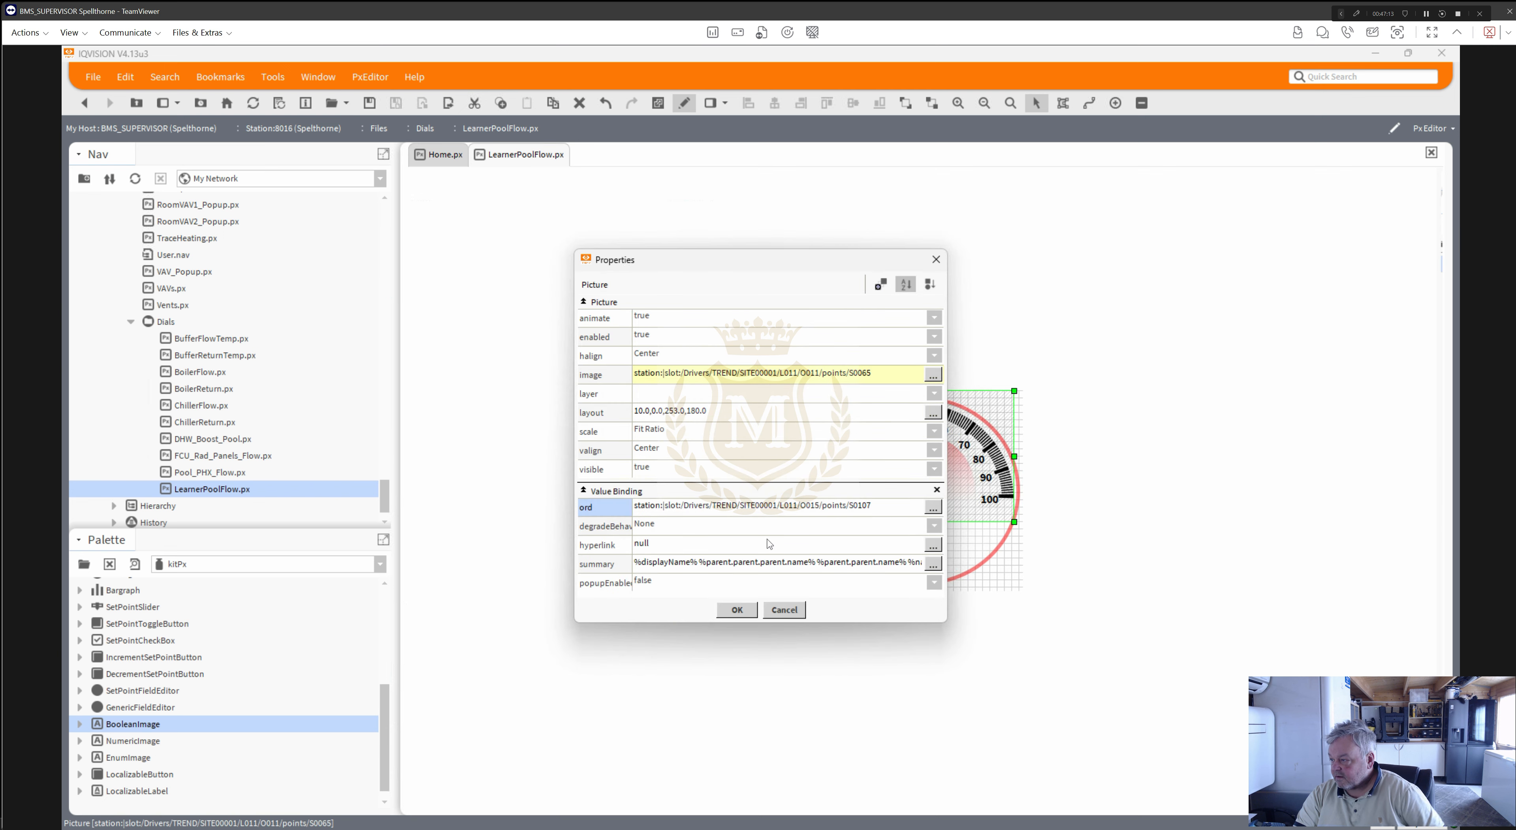
click(737, 610)
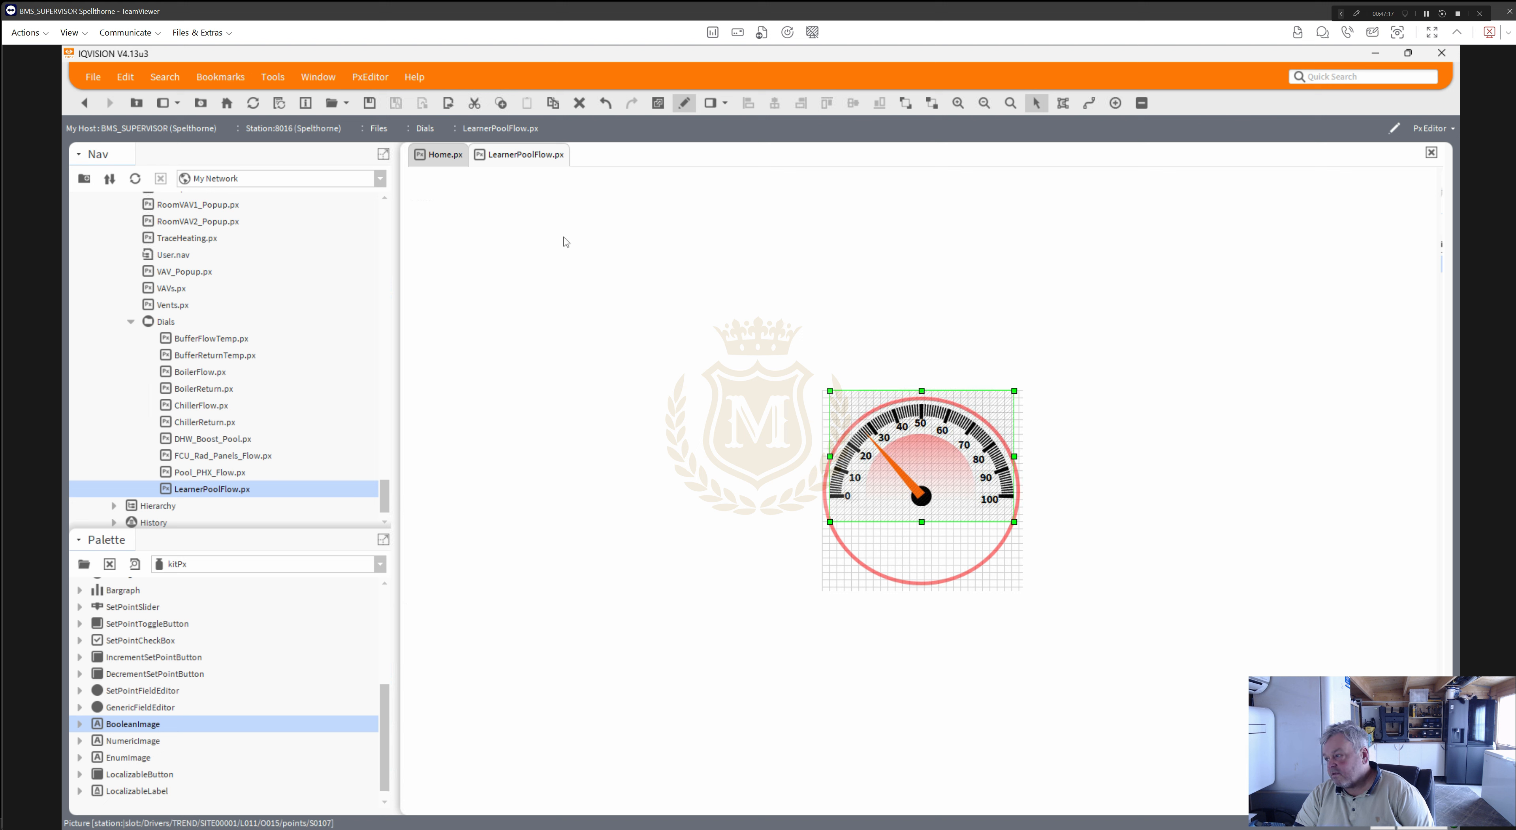
click(685, 105)
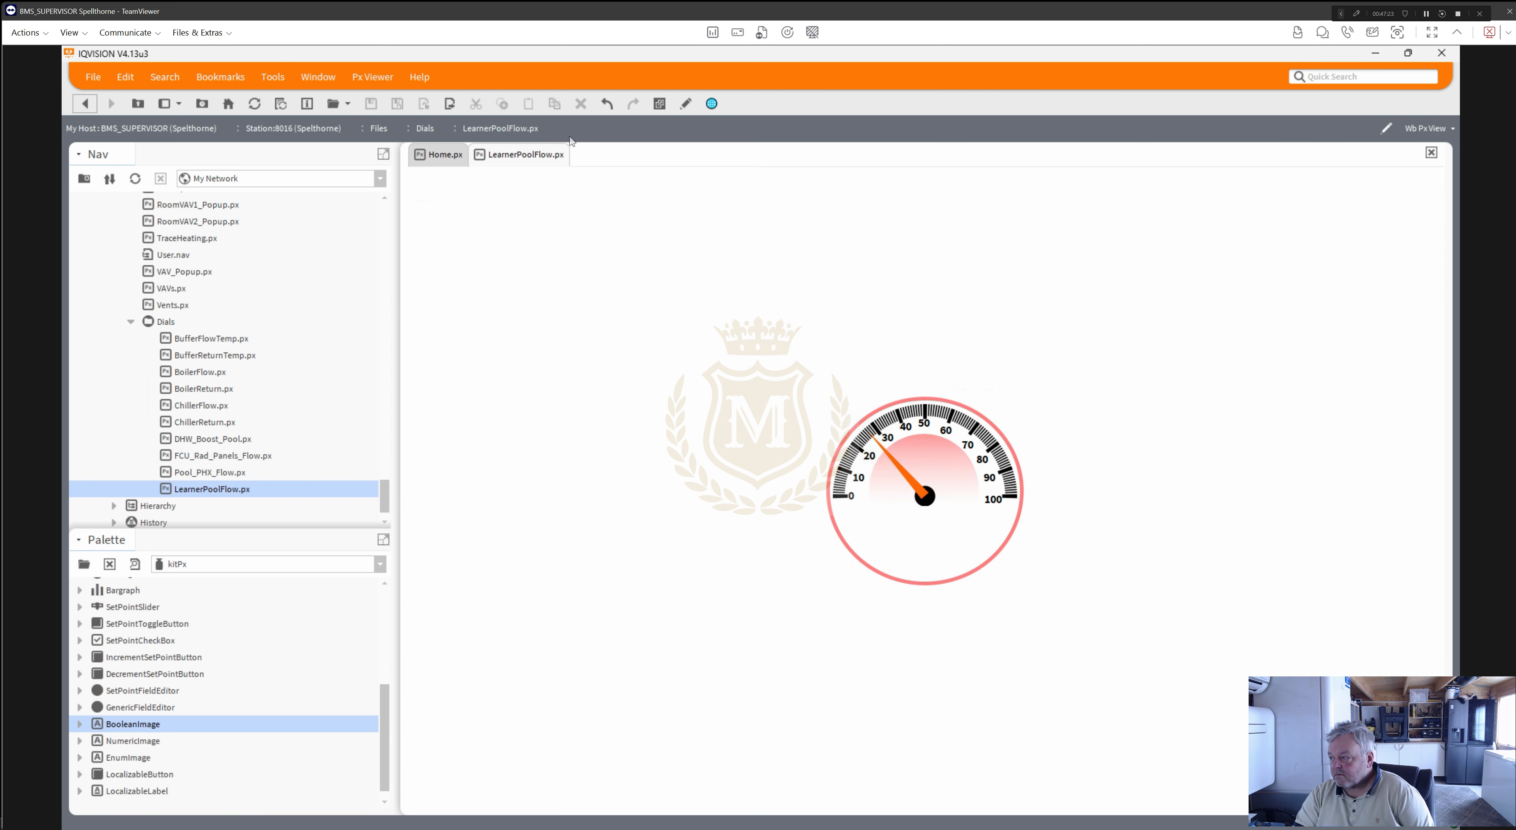
- On the home page, narrow the grey overlay and the building picture from their left edges to clear the area behind the pool displays
click(435, 155)
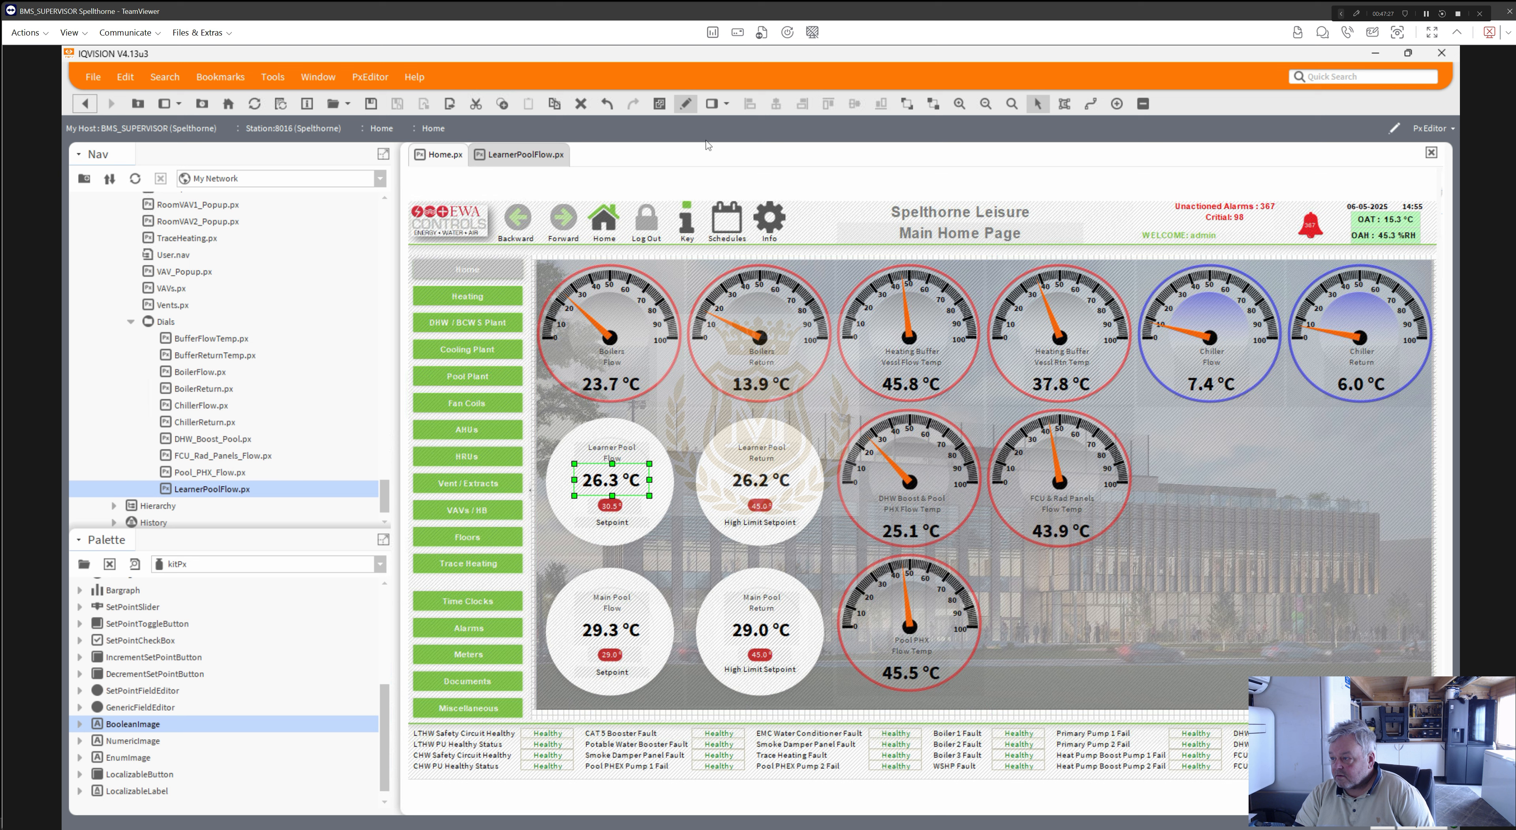
click(700, 699)
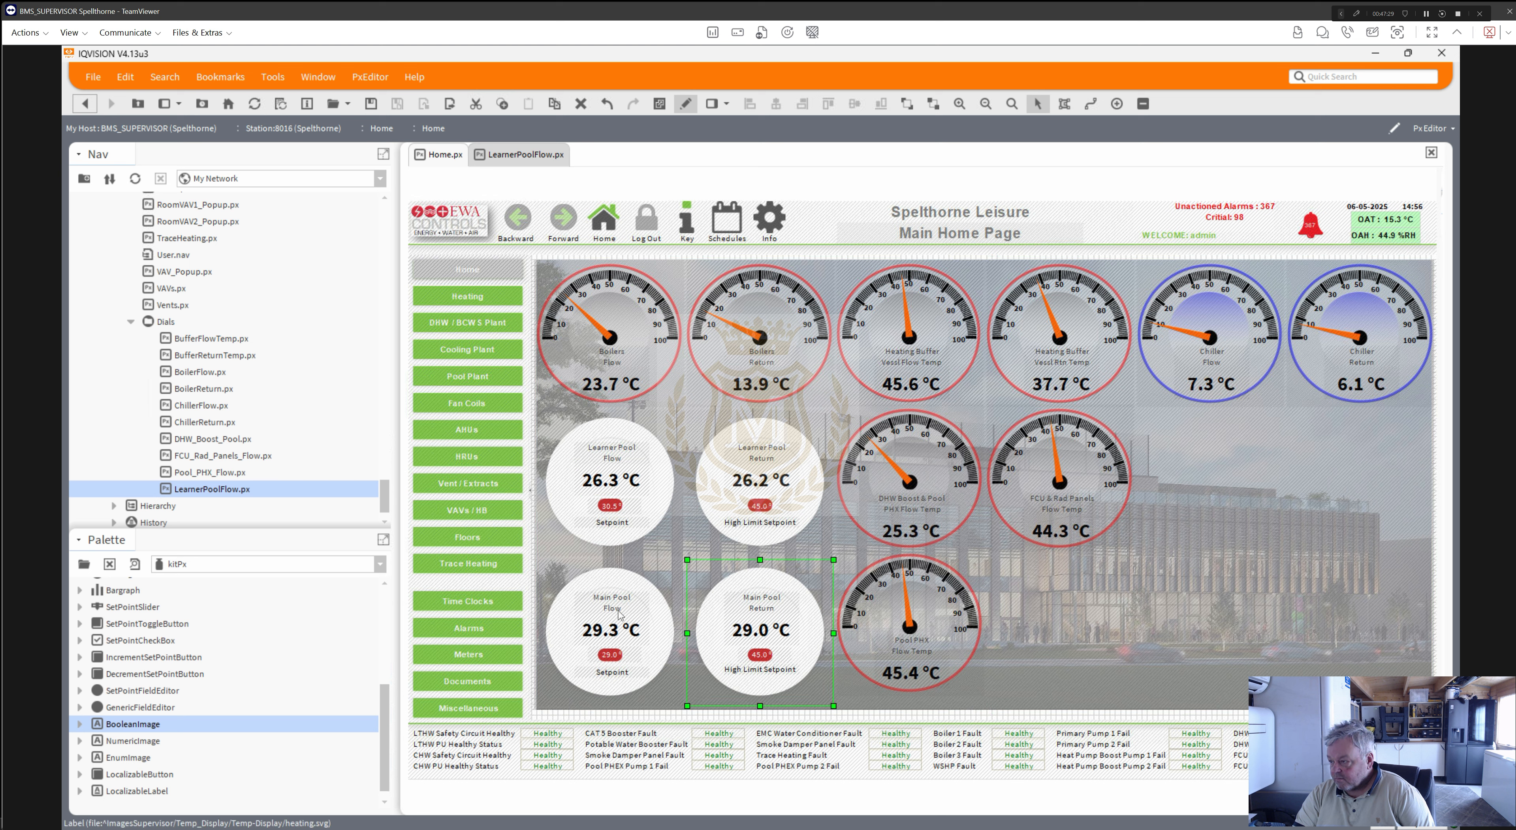
click(1234, 618)
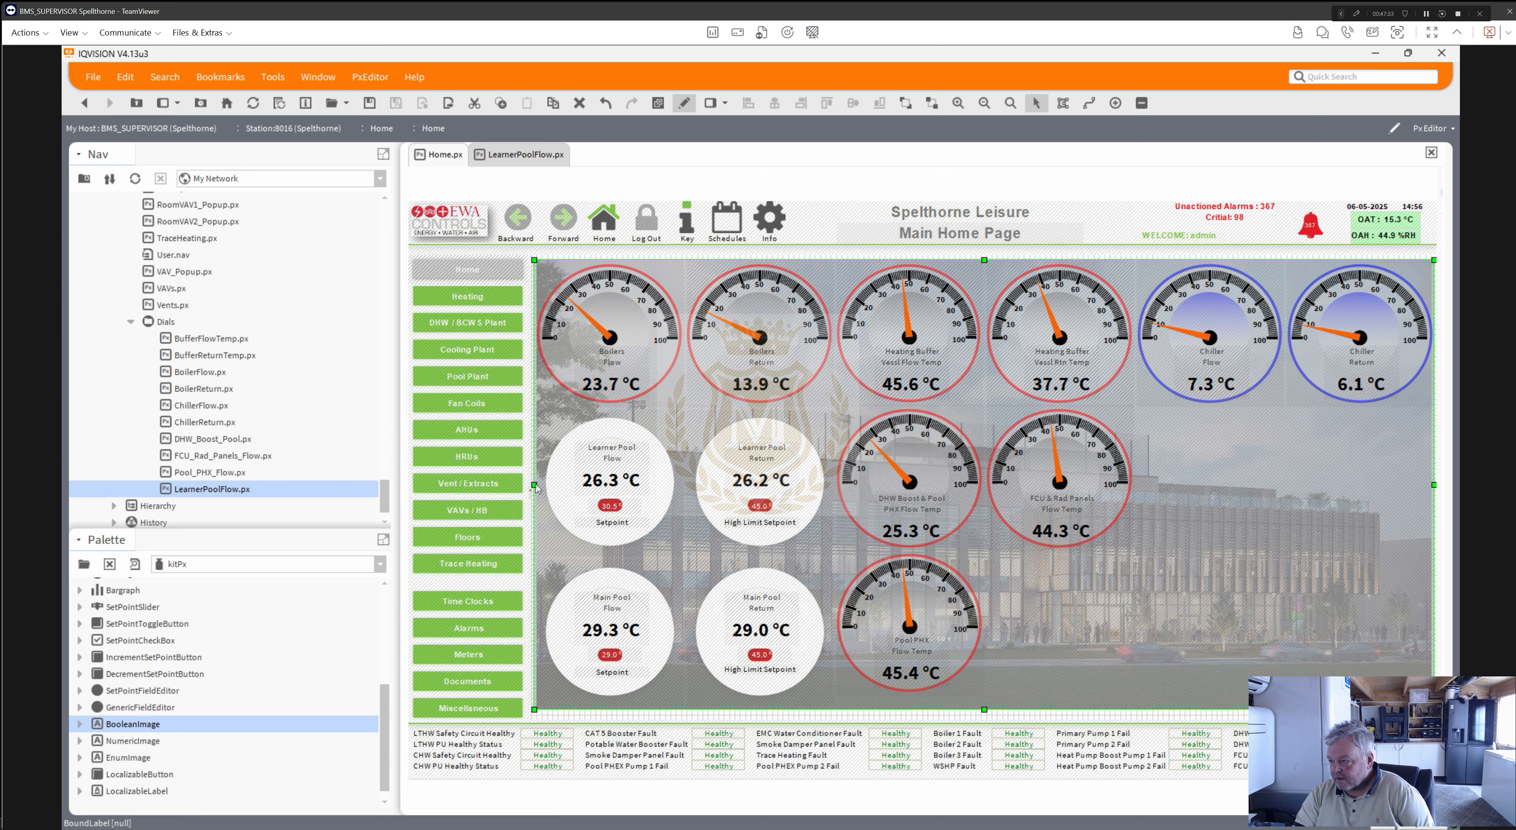
drag(536, 484, 1054, 569)
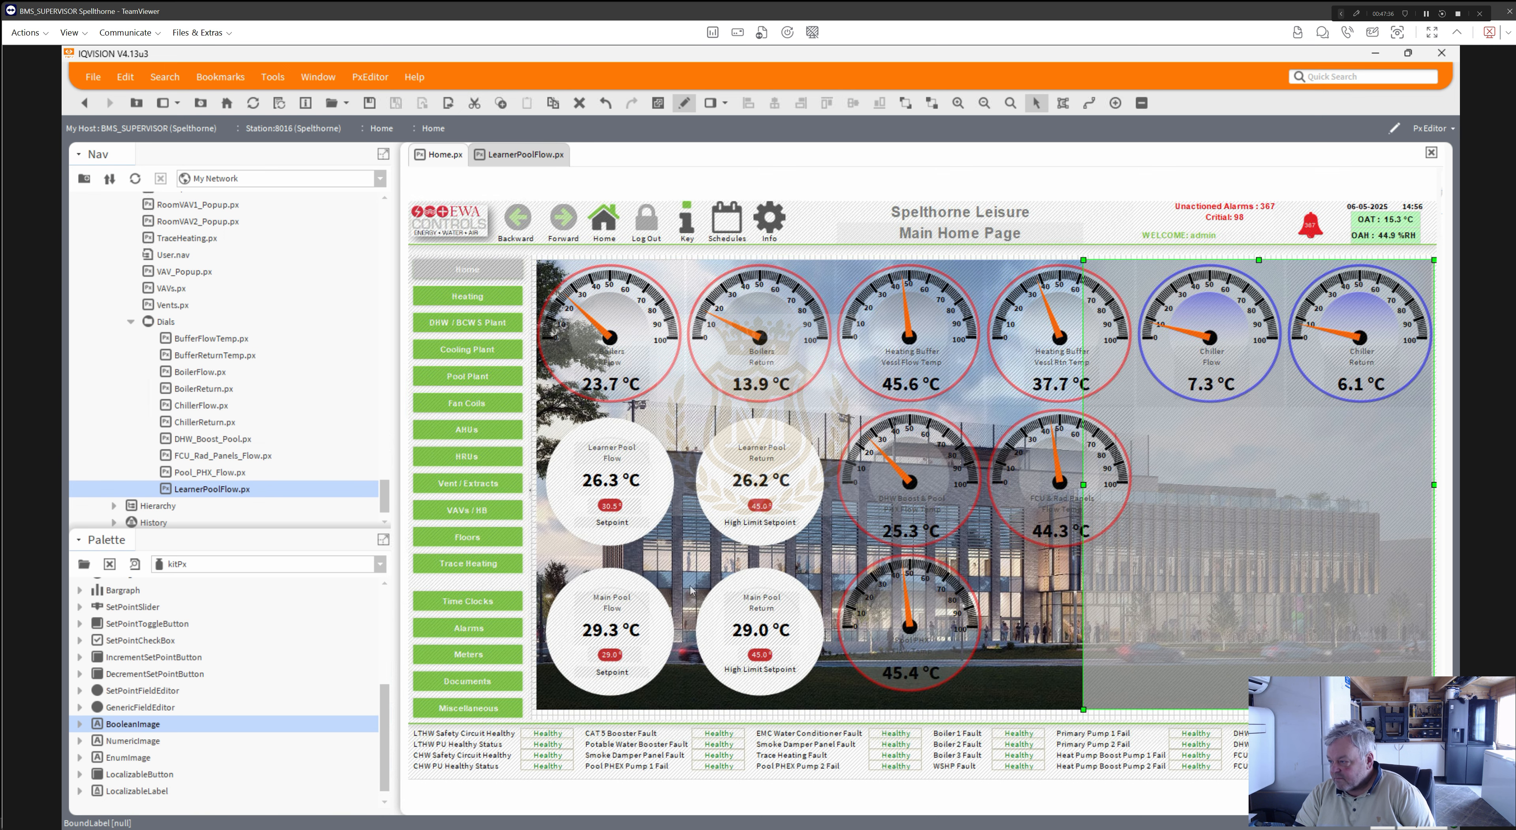
click(670, 570)
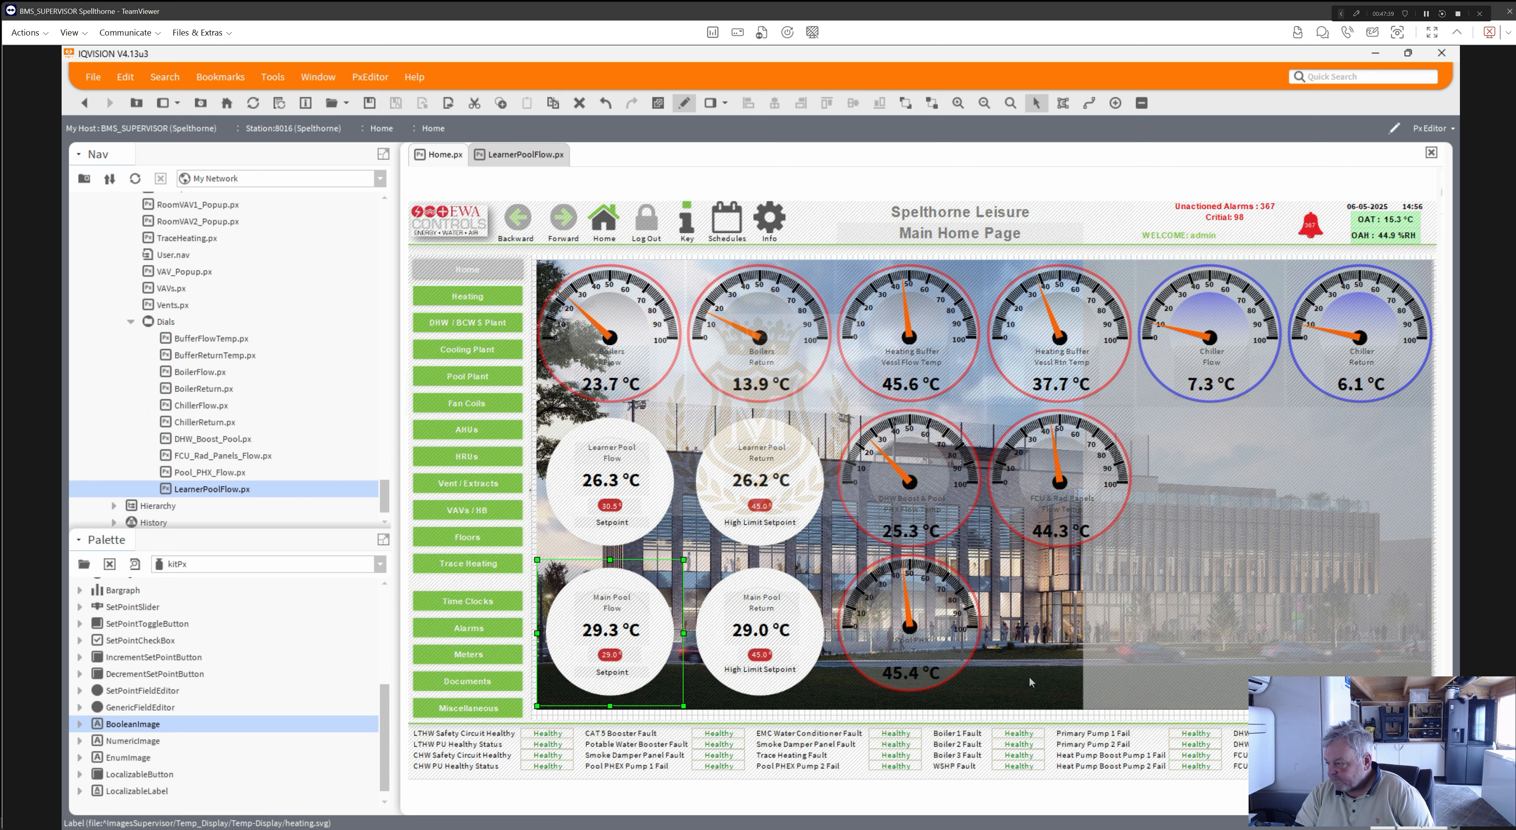
click(550, 499)
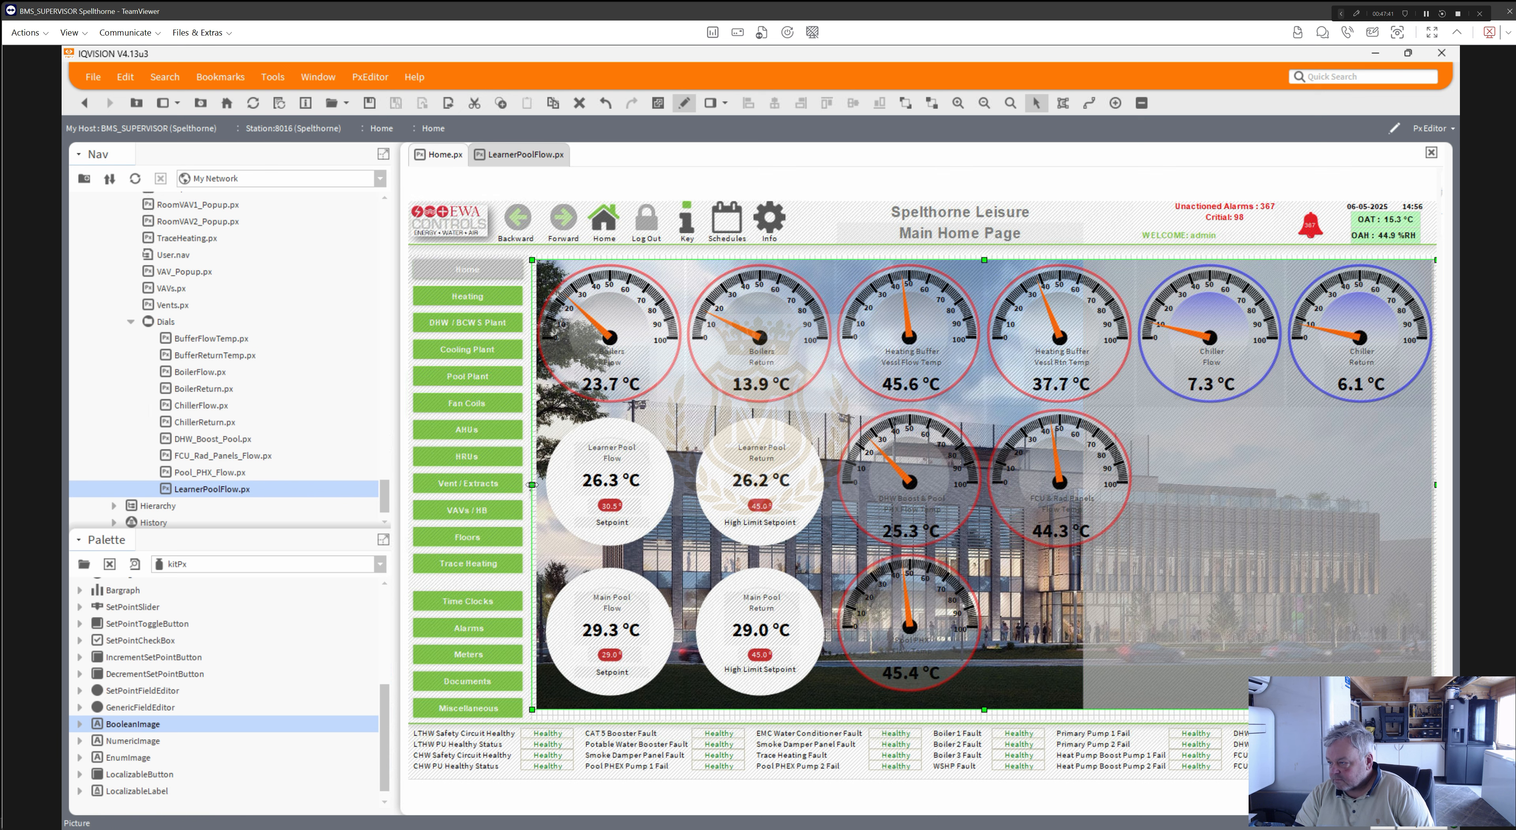
drag(854, 521, 858, 522)
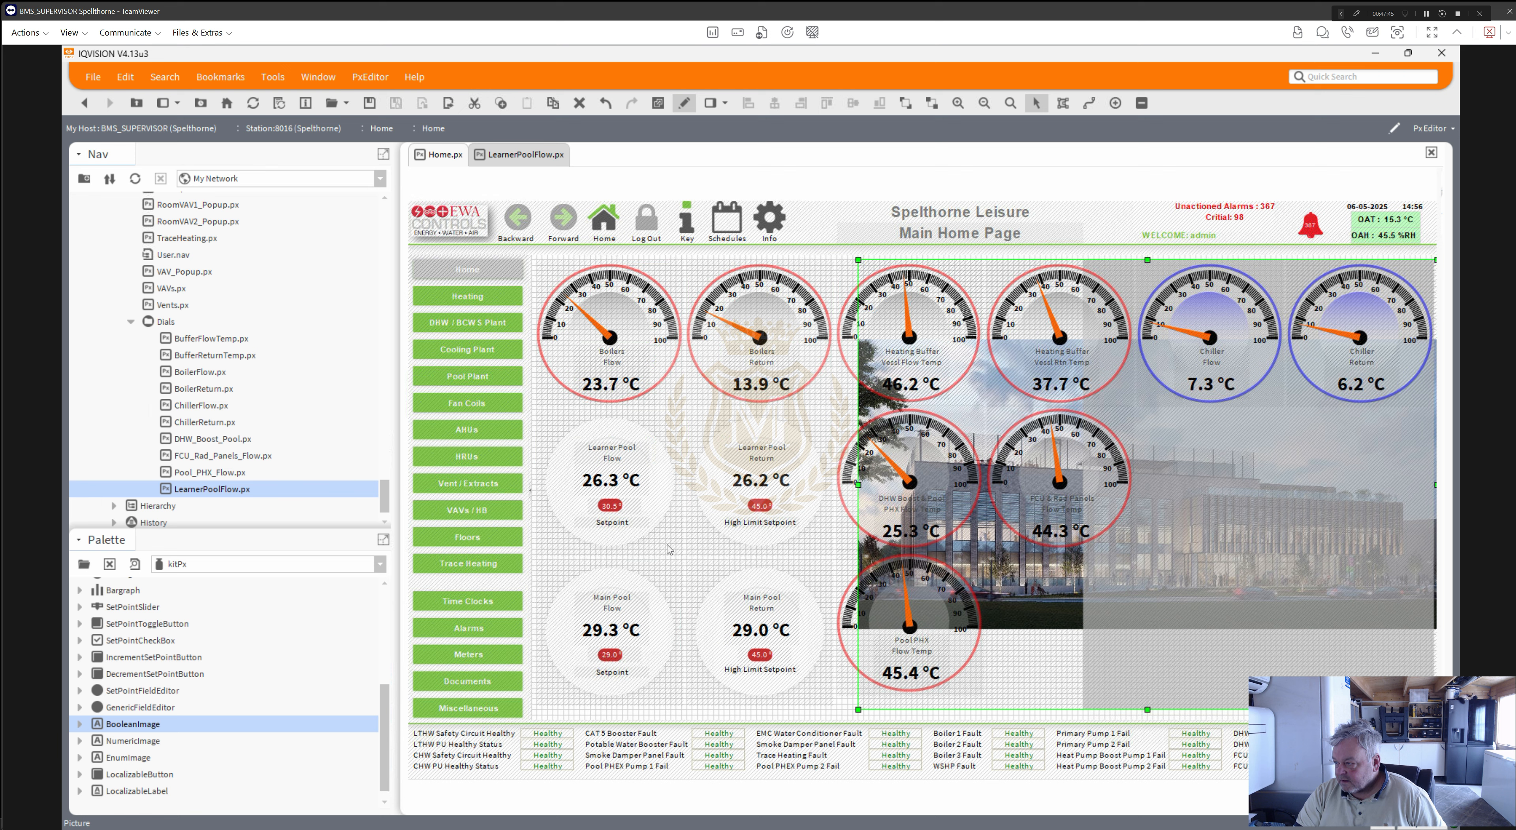
- Delete the white circle behind the Learner Pool Flow display and set its setpoint button's text colour to black
click(623, 542)
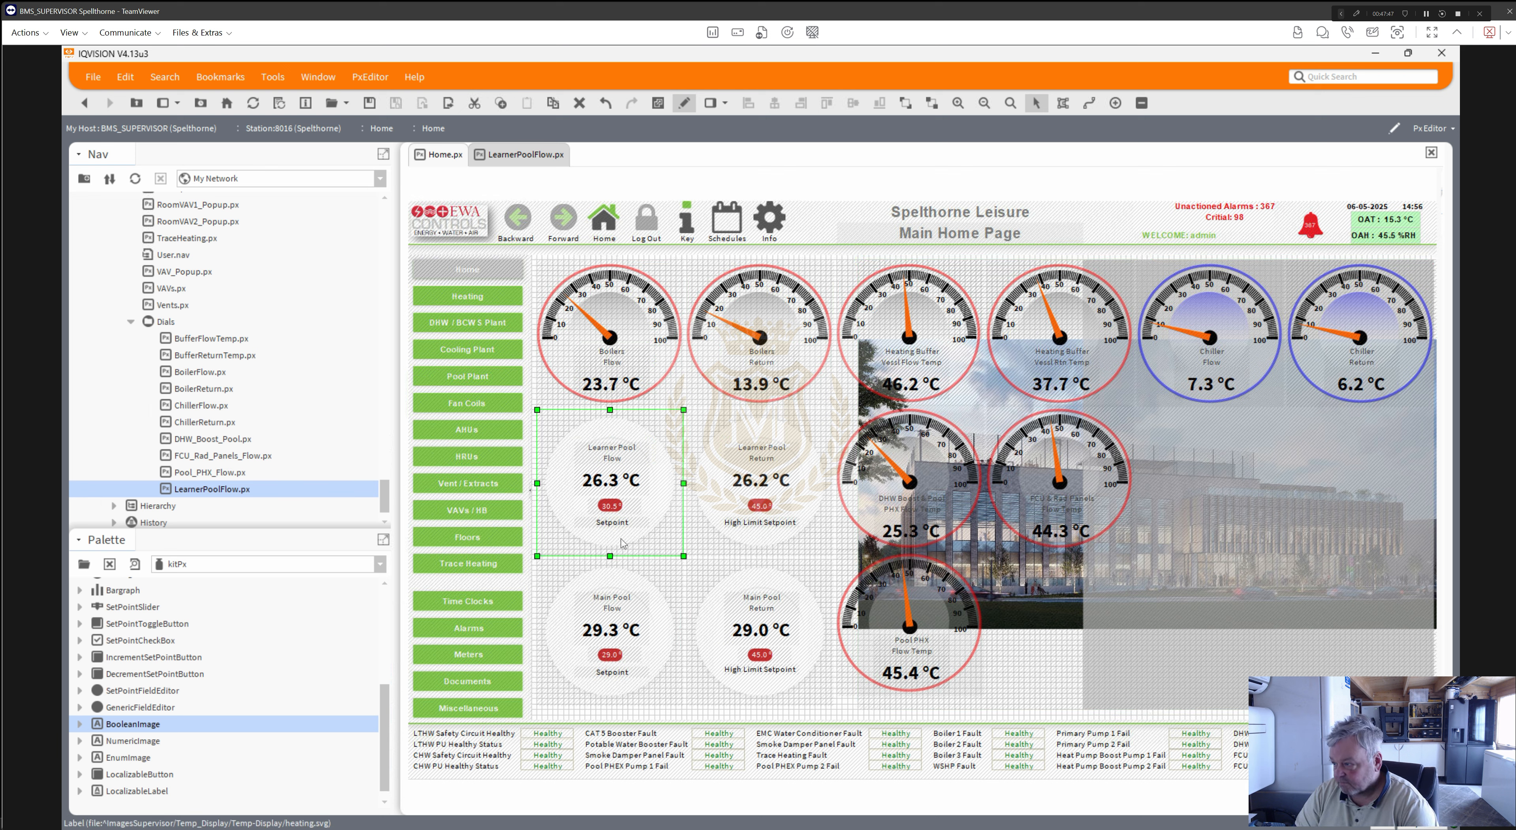
key(Delete)
double_click(616, 512)
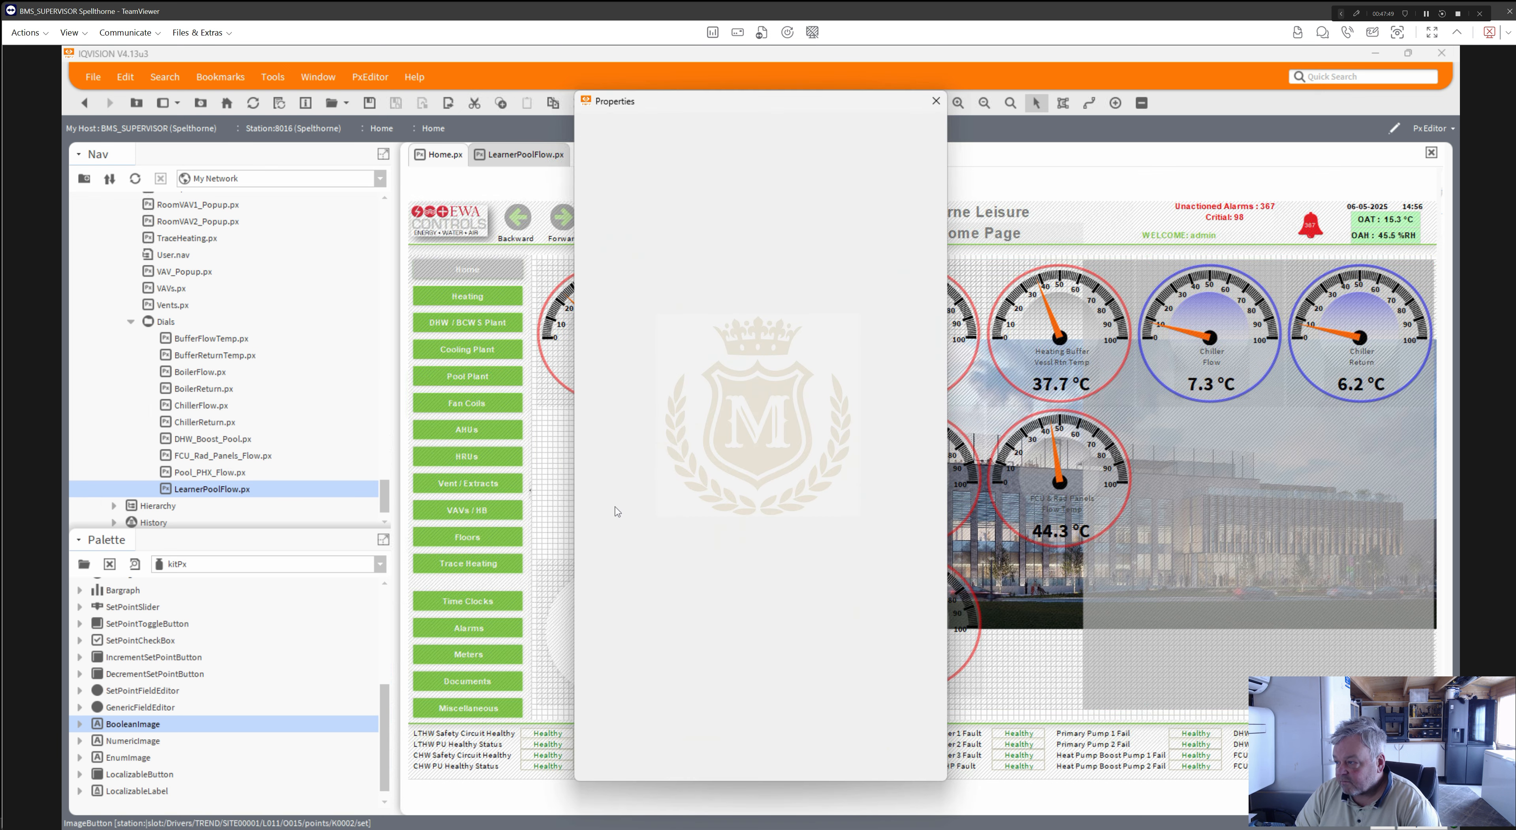
click(642, 292)
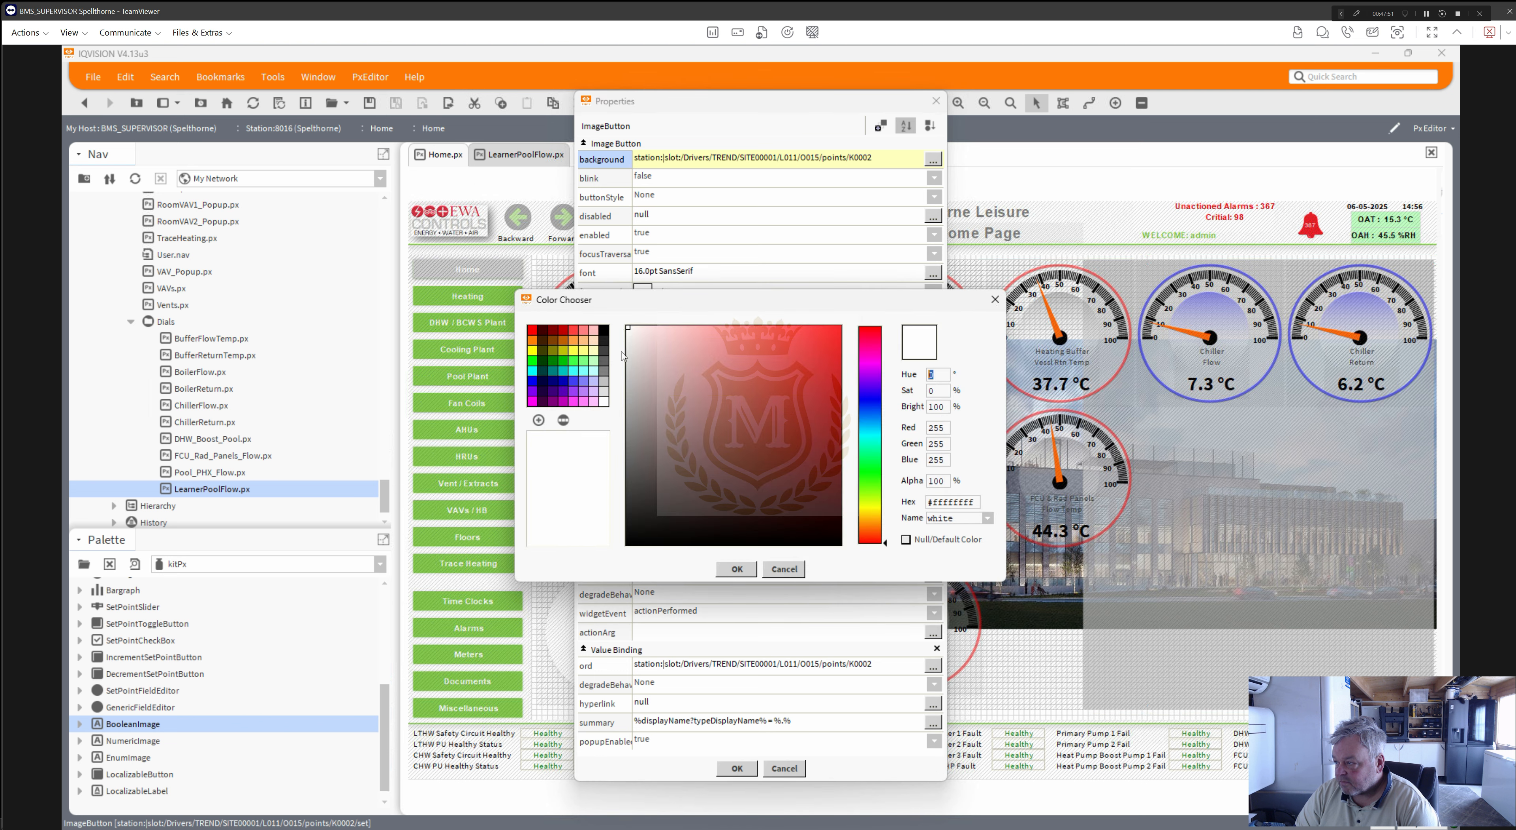
click(605, 332)
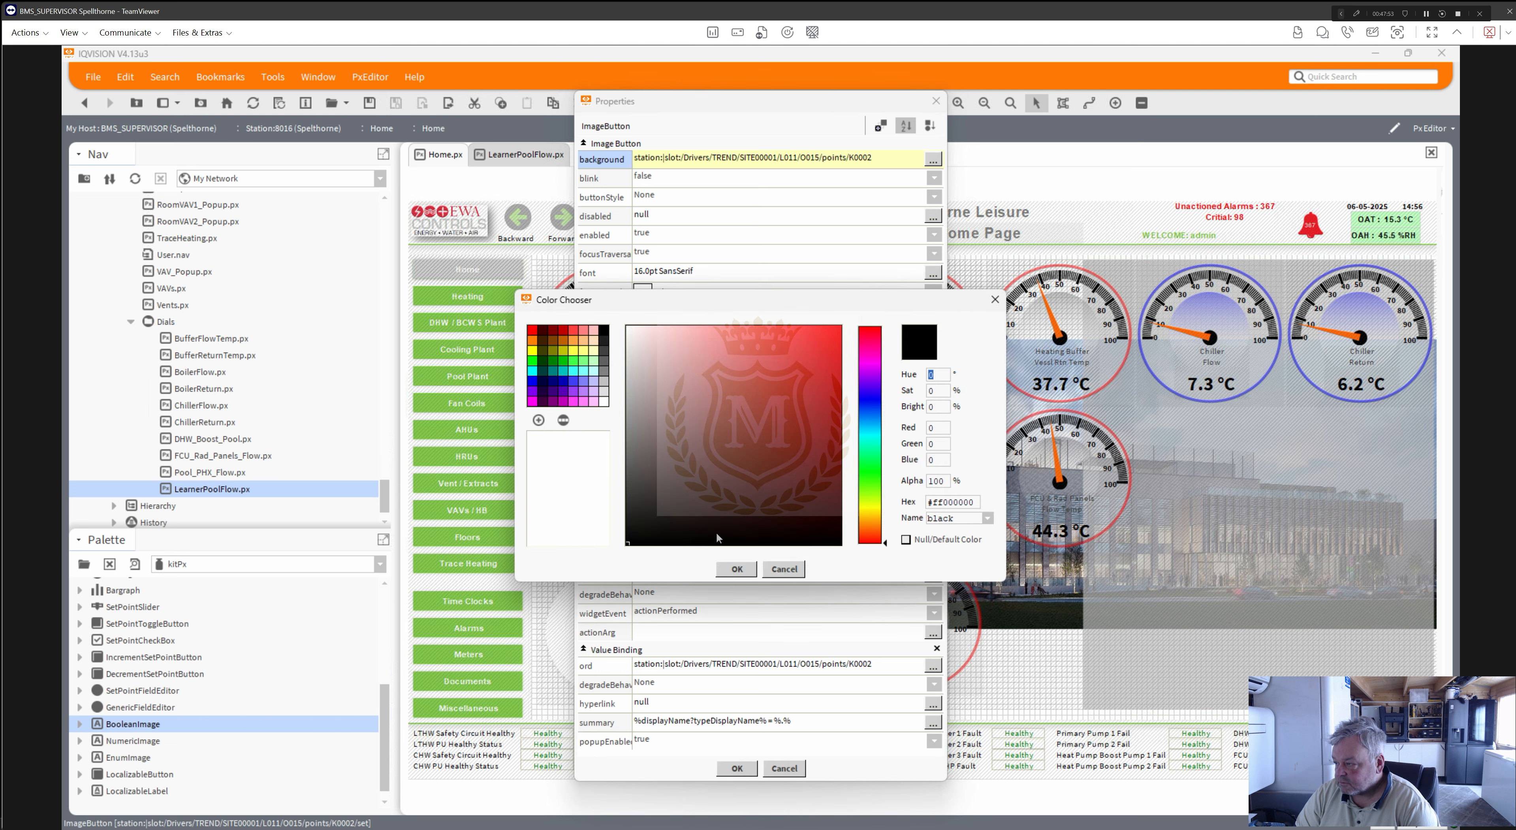
click(737, 570)
click(742, 775)
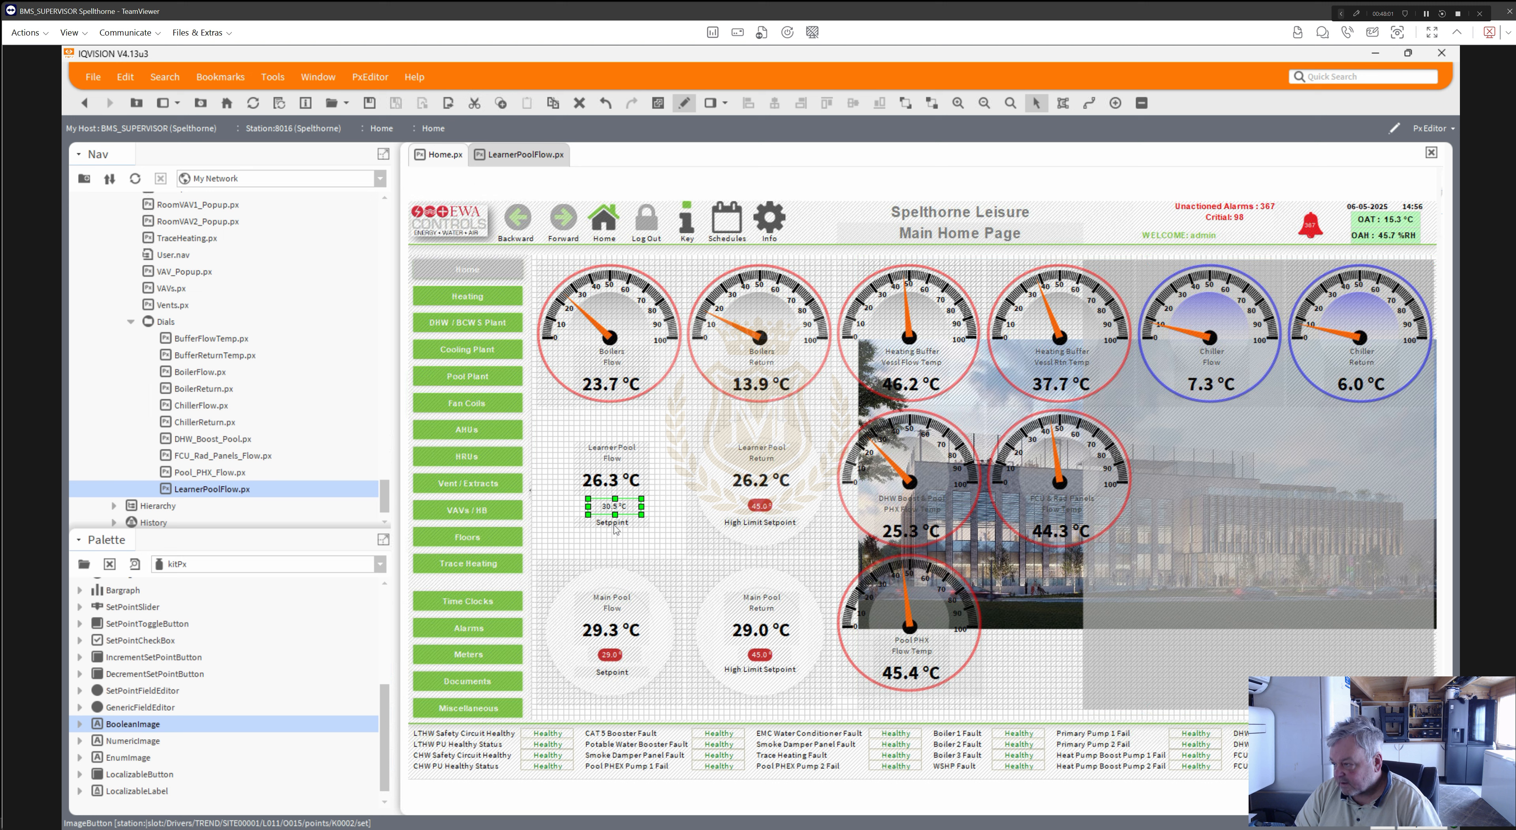
- Move the Learner Pool Flow title, temperature and setpoint labels below the Main Pool displays and place the LearnerPoolFlow.px dial in the vacated space
ctrl+click(616, 527)
ctrl+click(608, 487)
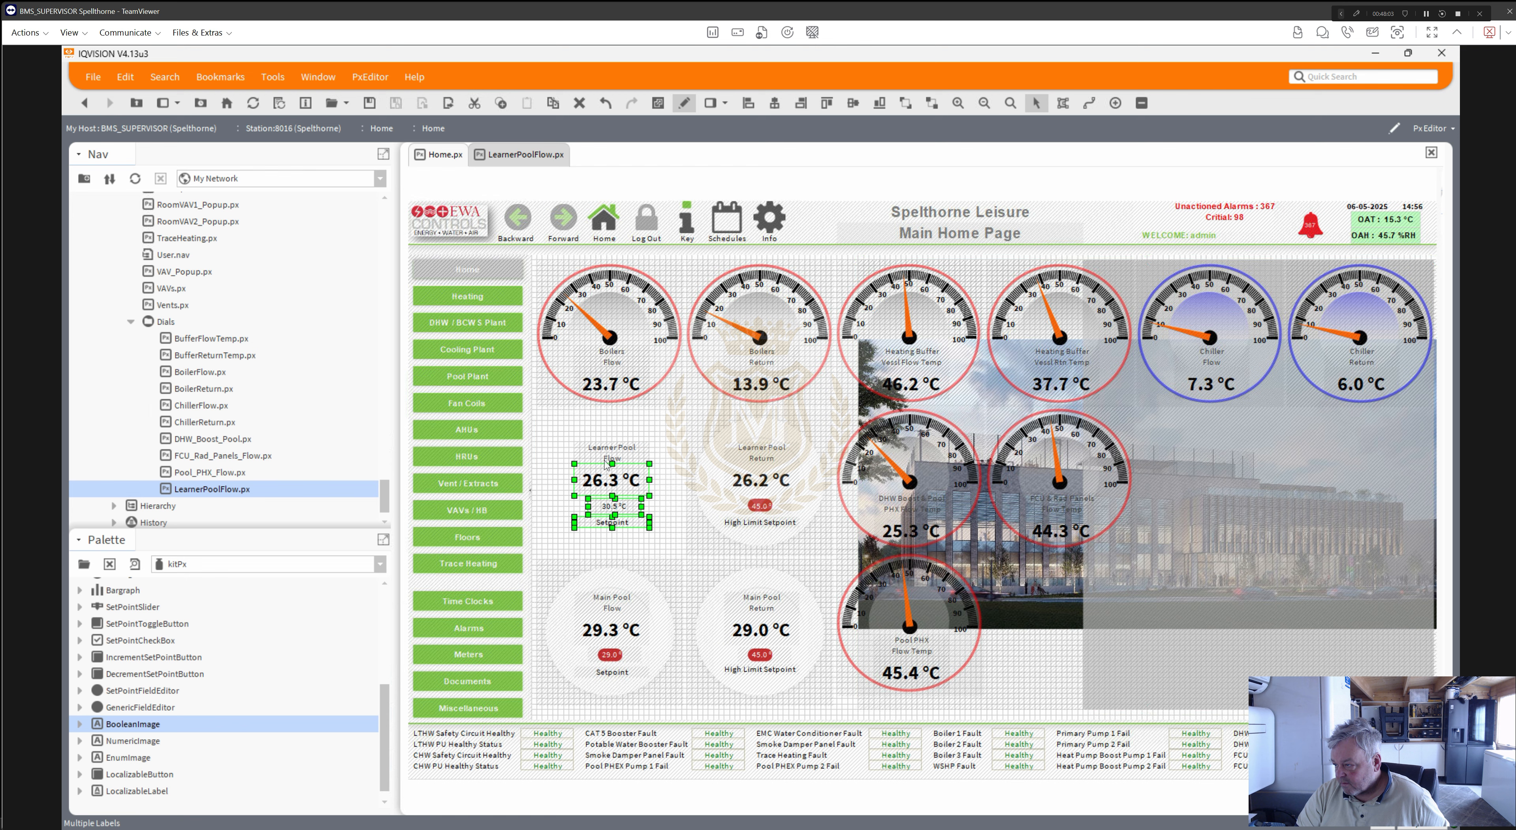
ctrl+click(604, 454)
drag(605, 455, 723, 636)
drag(707, 676, 686, 724)
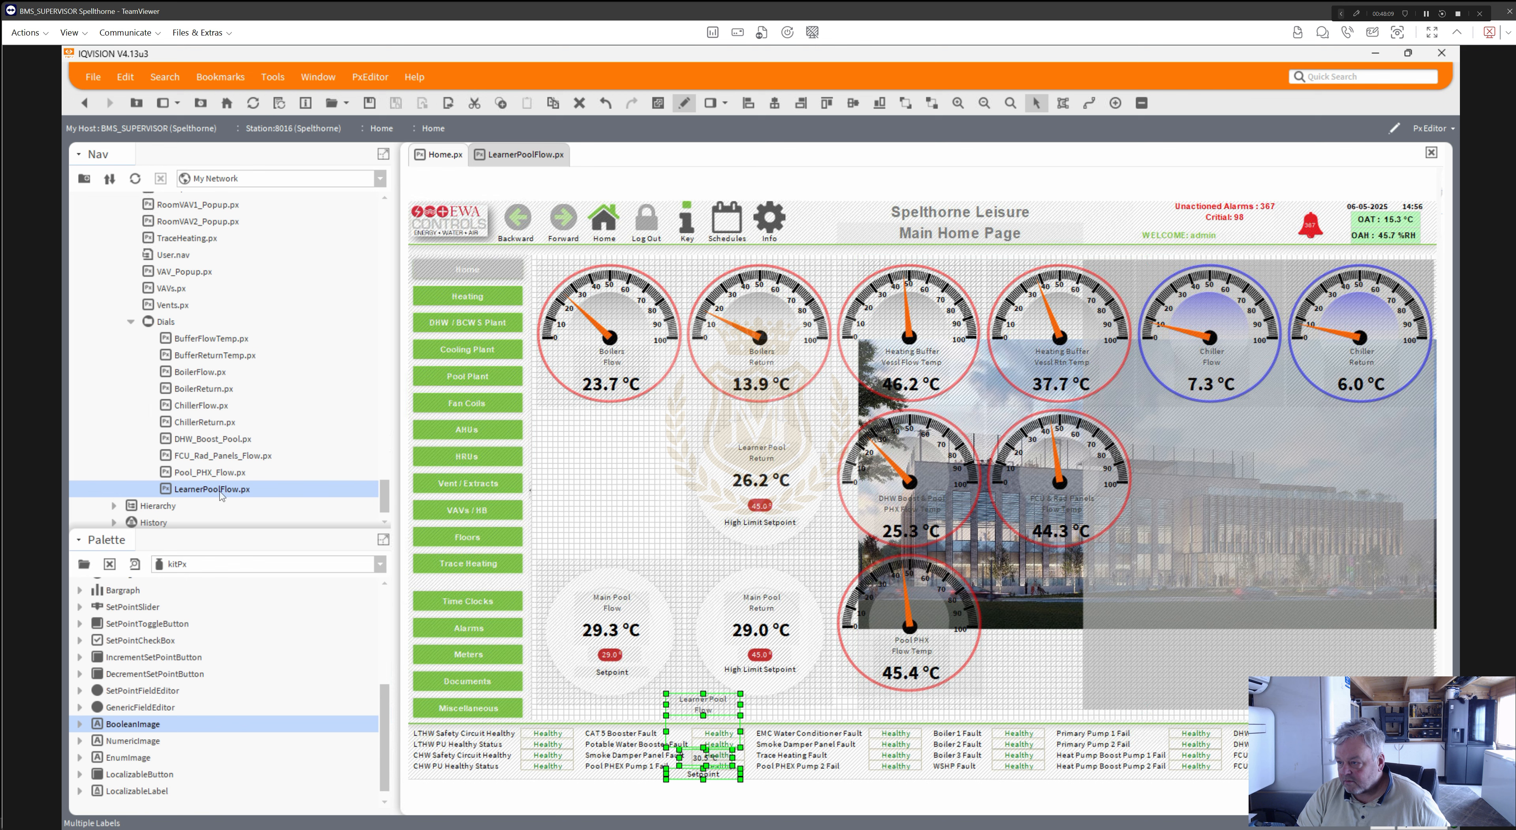
drag(222, 492, 536, 405)
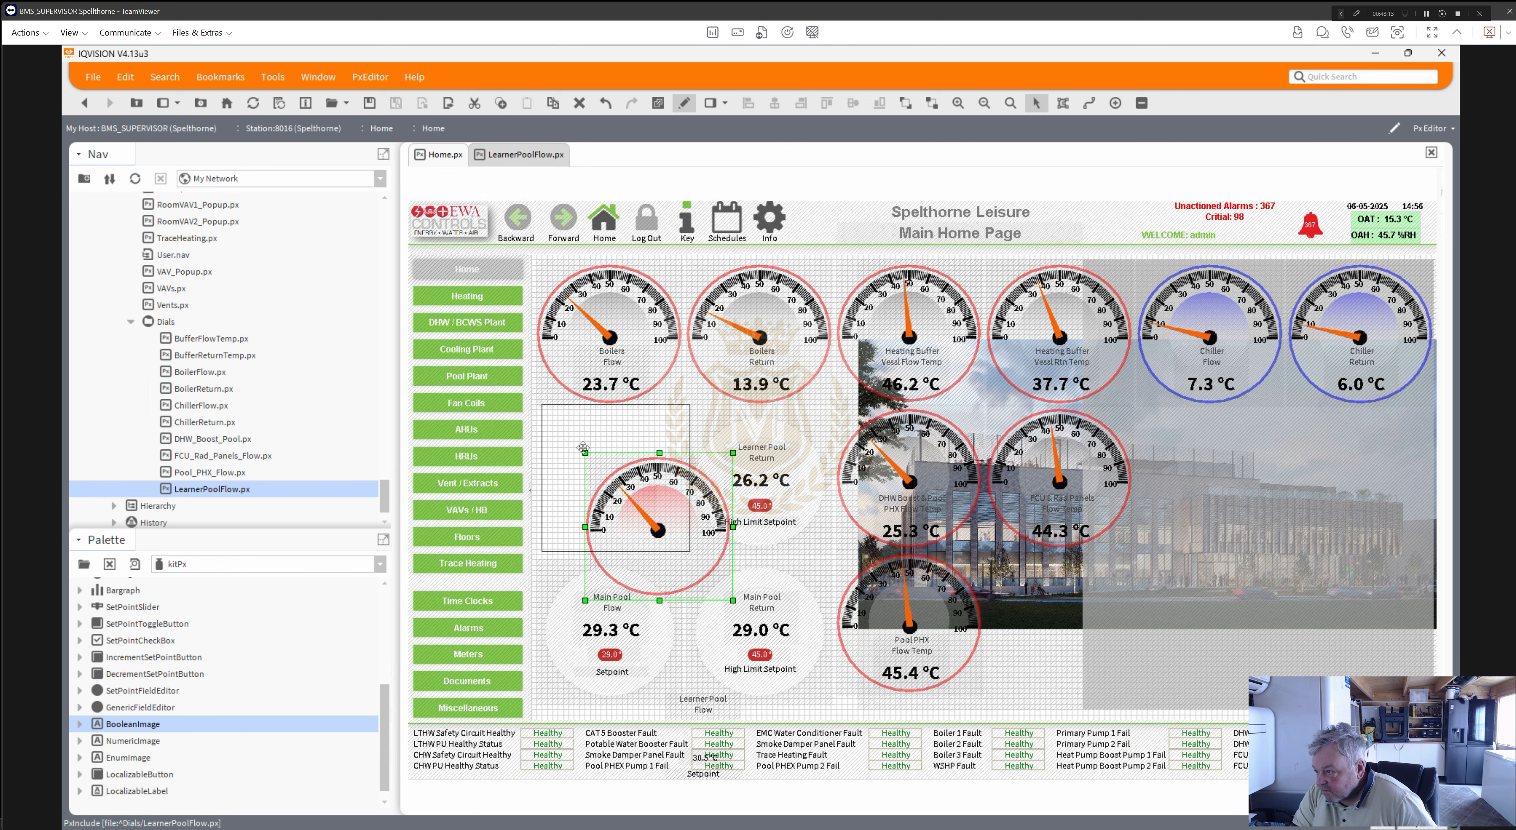
click(705, 703)
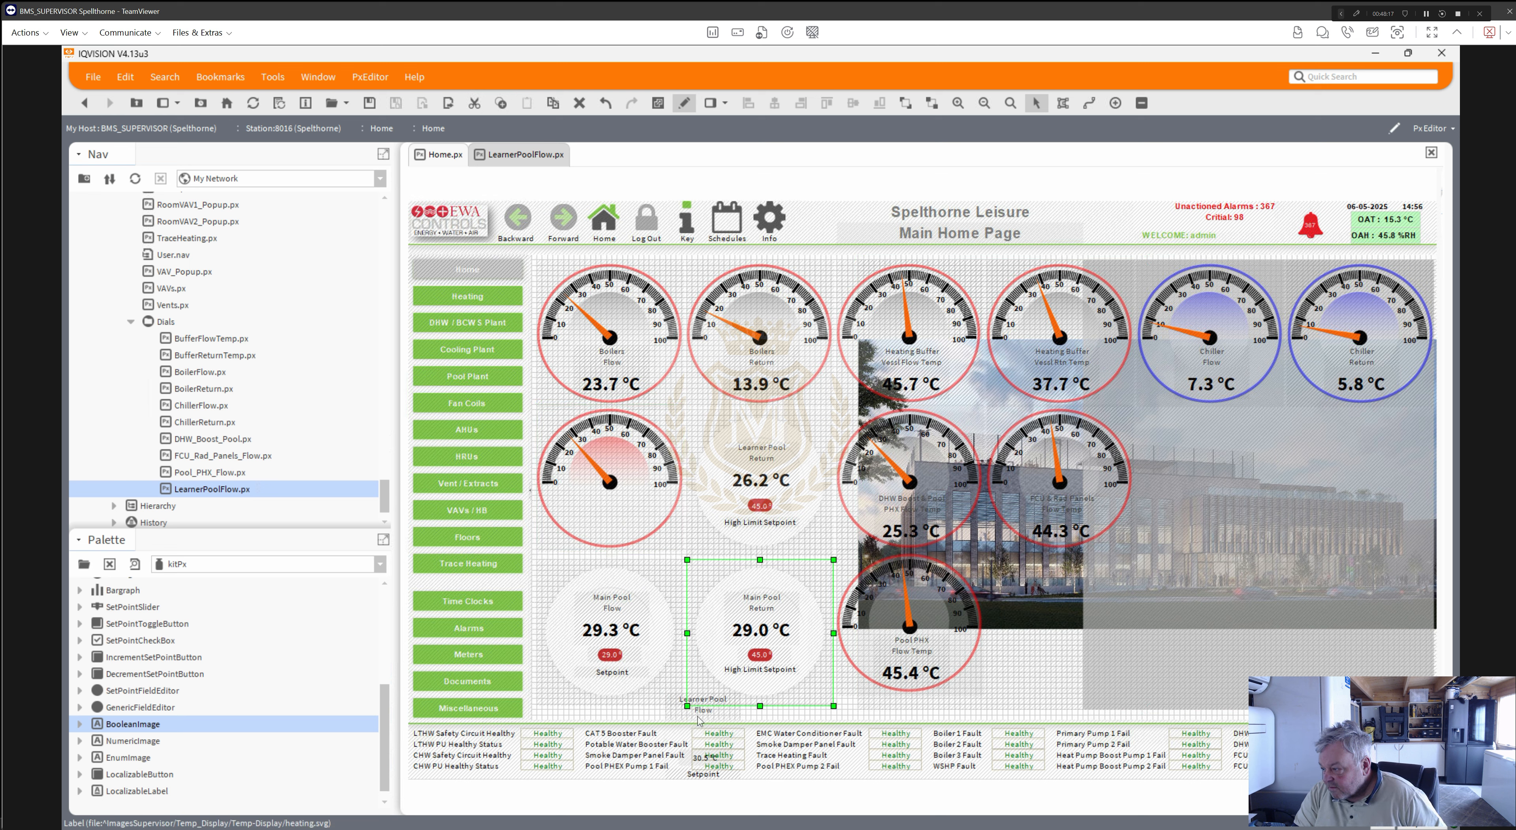
click(700, 719)
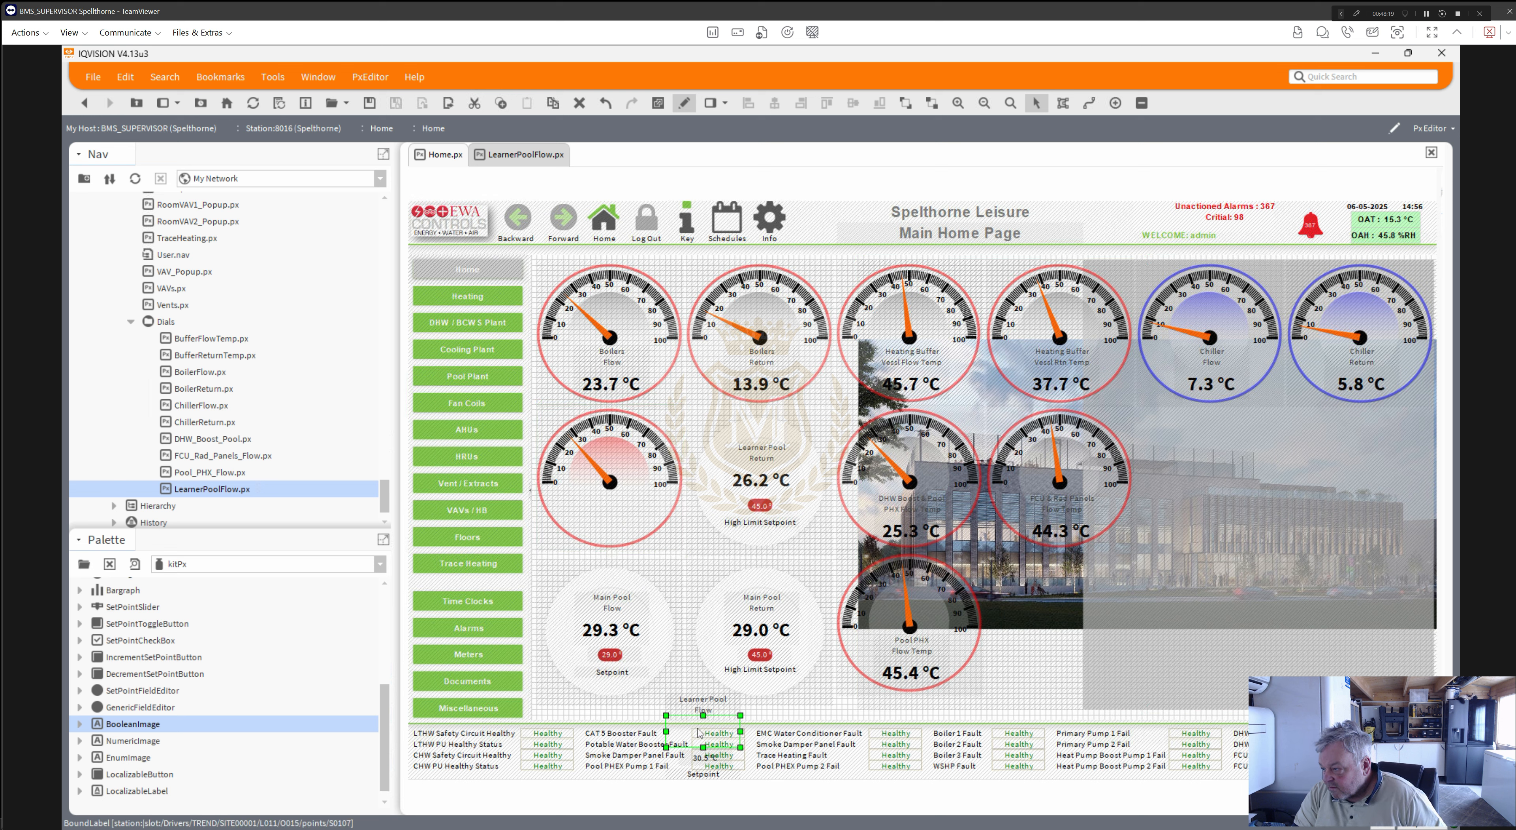
drag(699, 732, 629, 530)
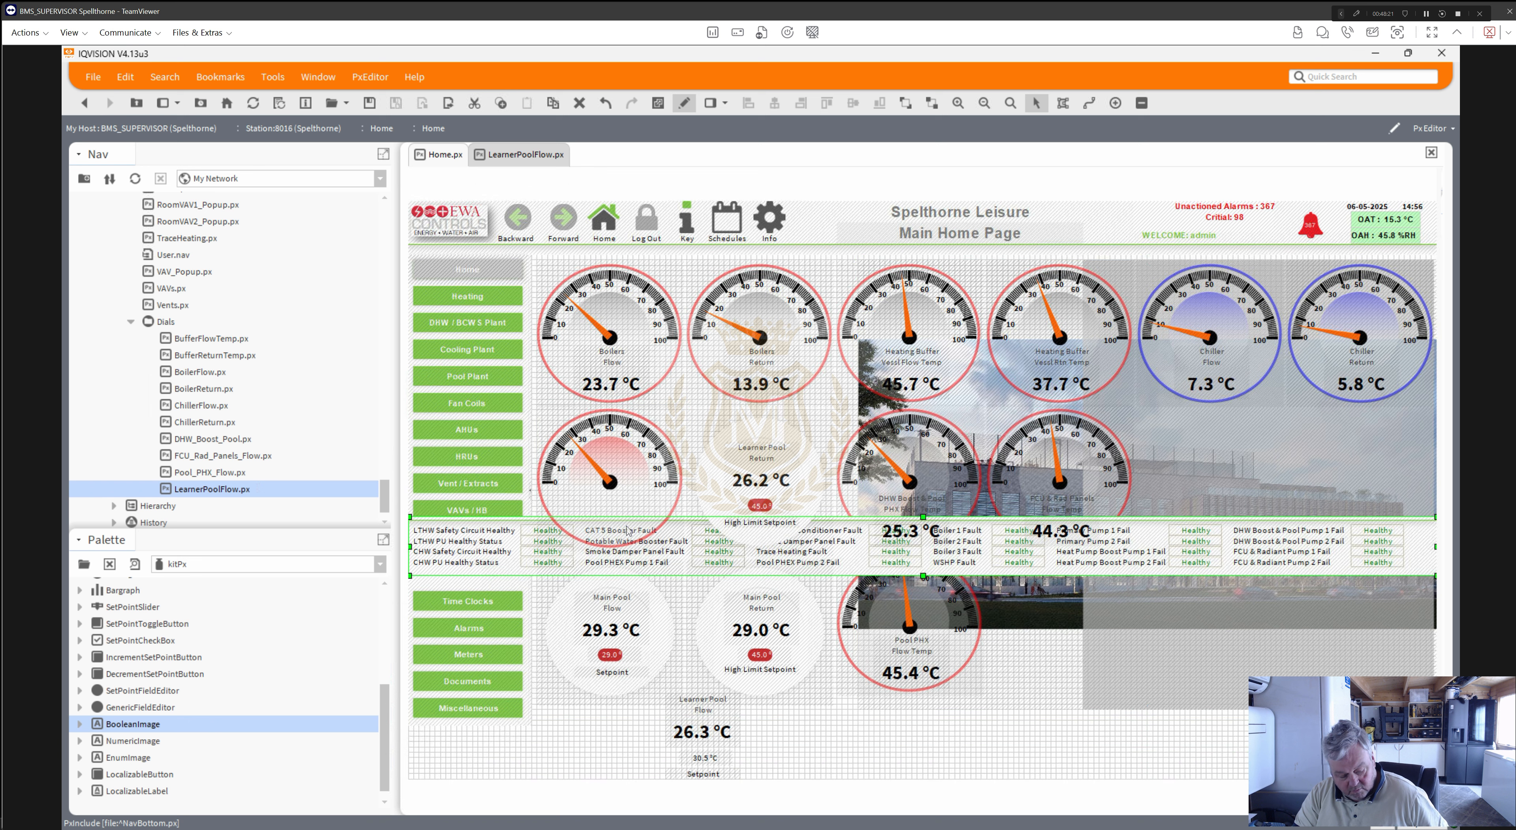
key(ctrl+z)
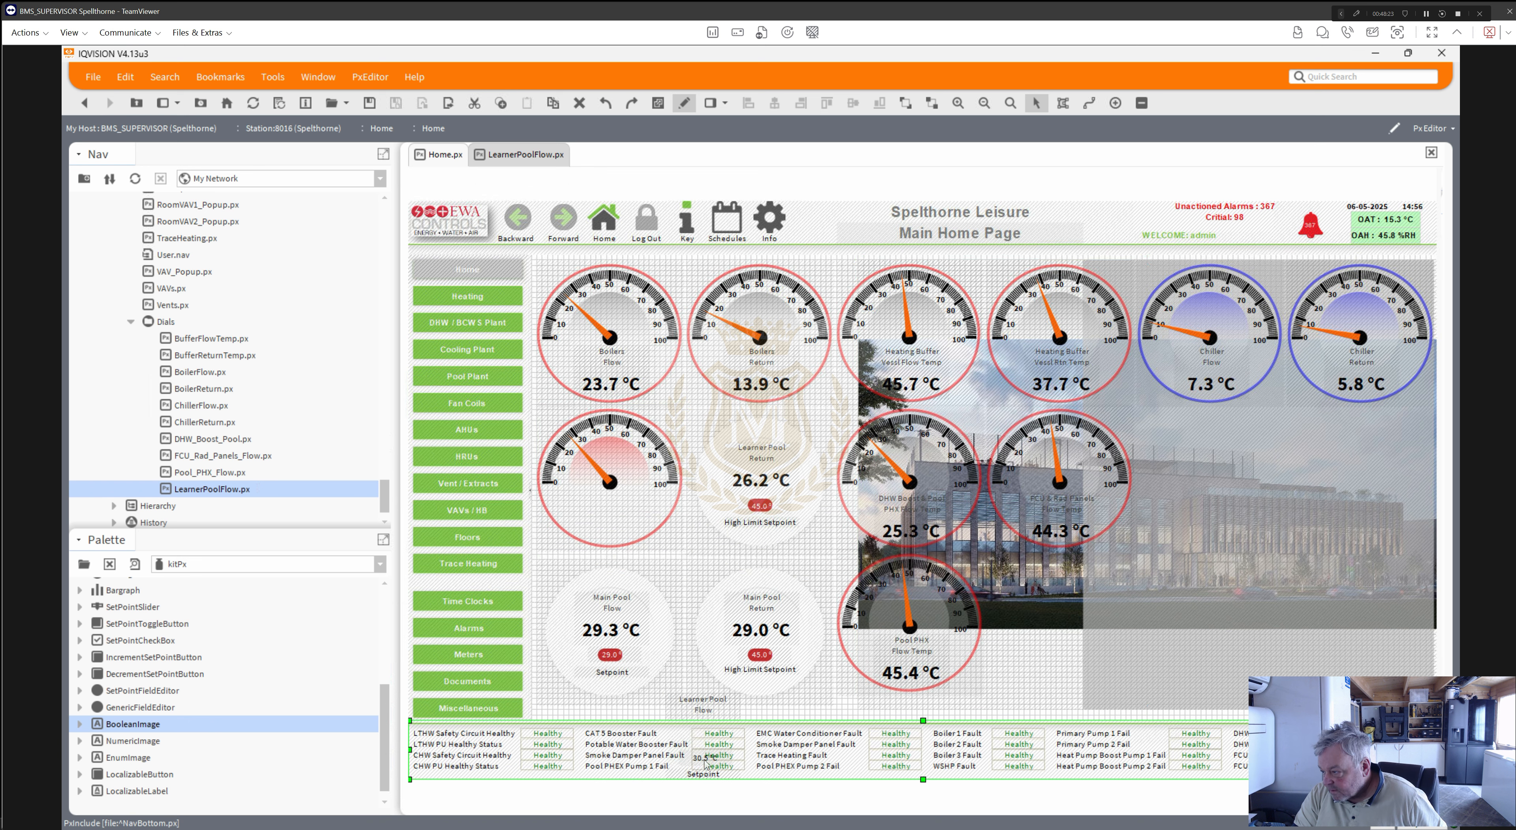
- Send the plant health status strip to the bottom of the stacking order and move the Learner Pool Flow temperature onto its dial
right_click(793, 759)
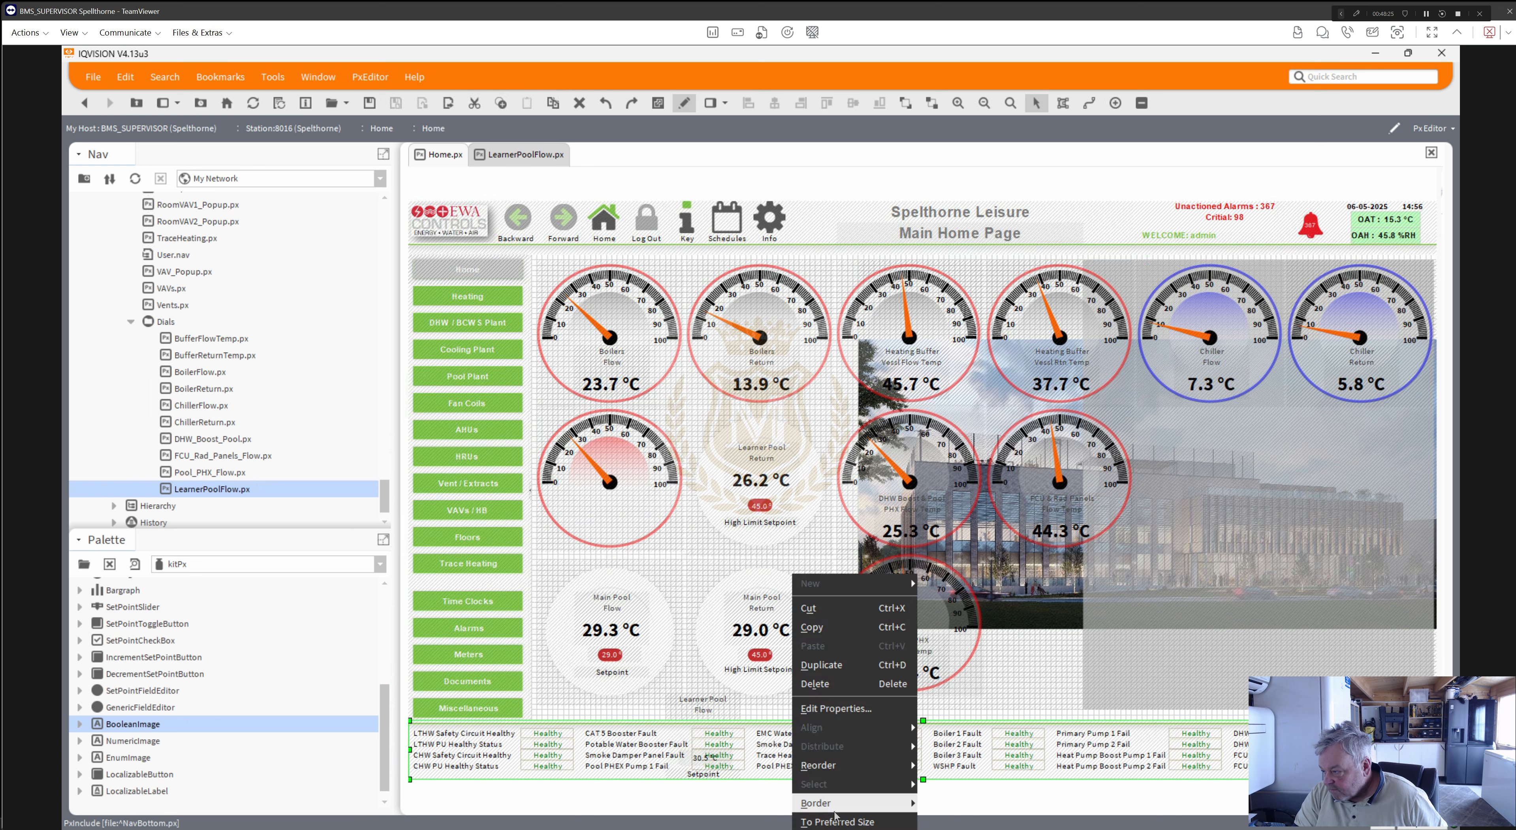
mouse_move(853, 765)
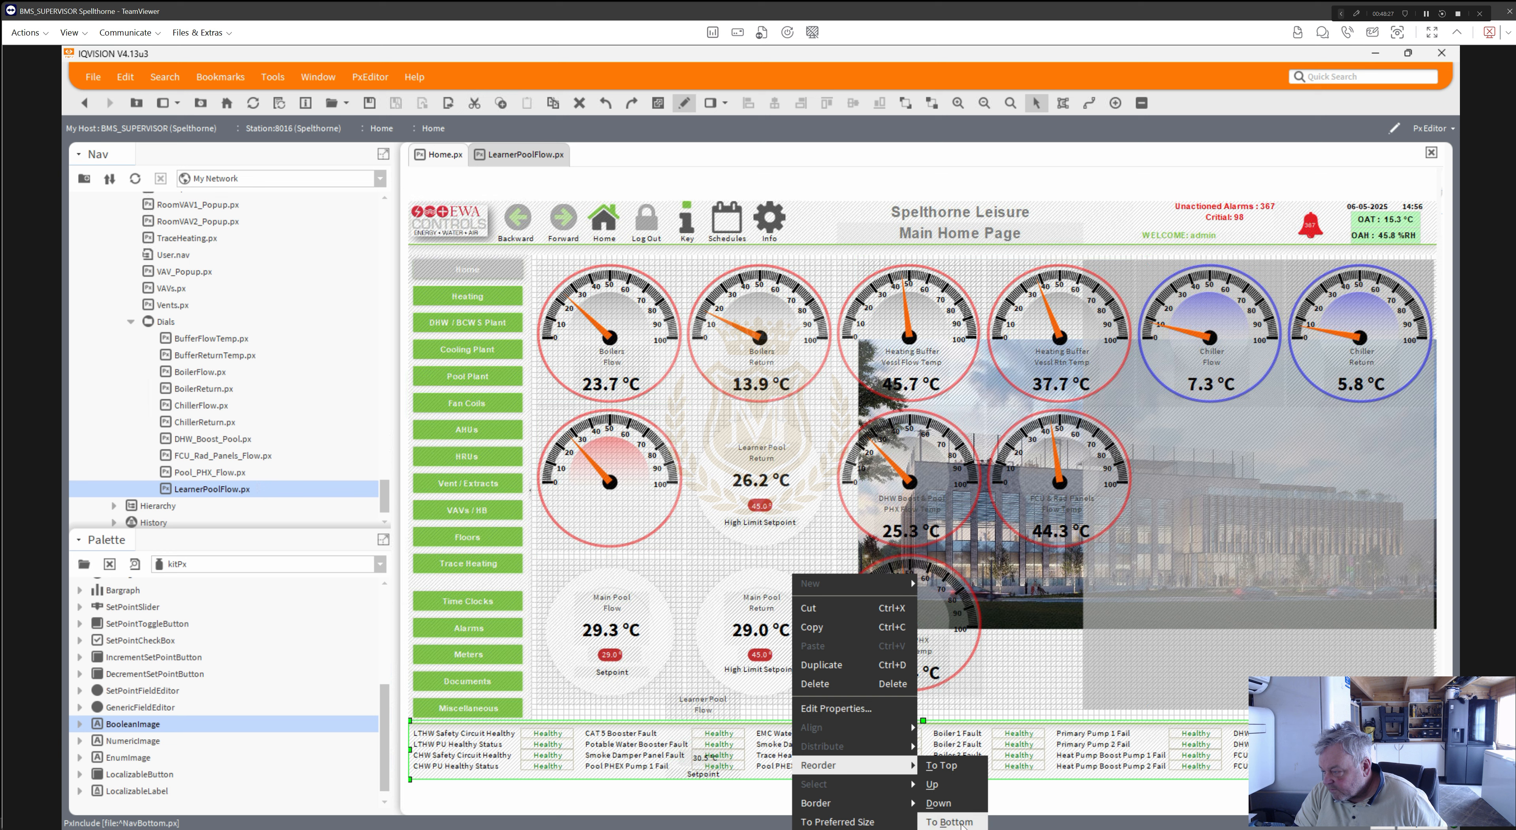
click(949, 822)
drag(699, 738, 607, 530)
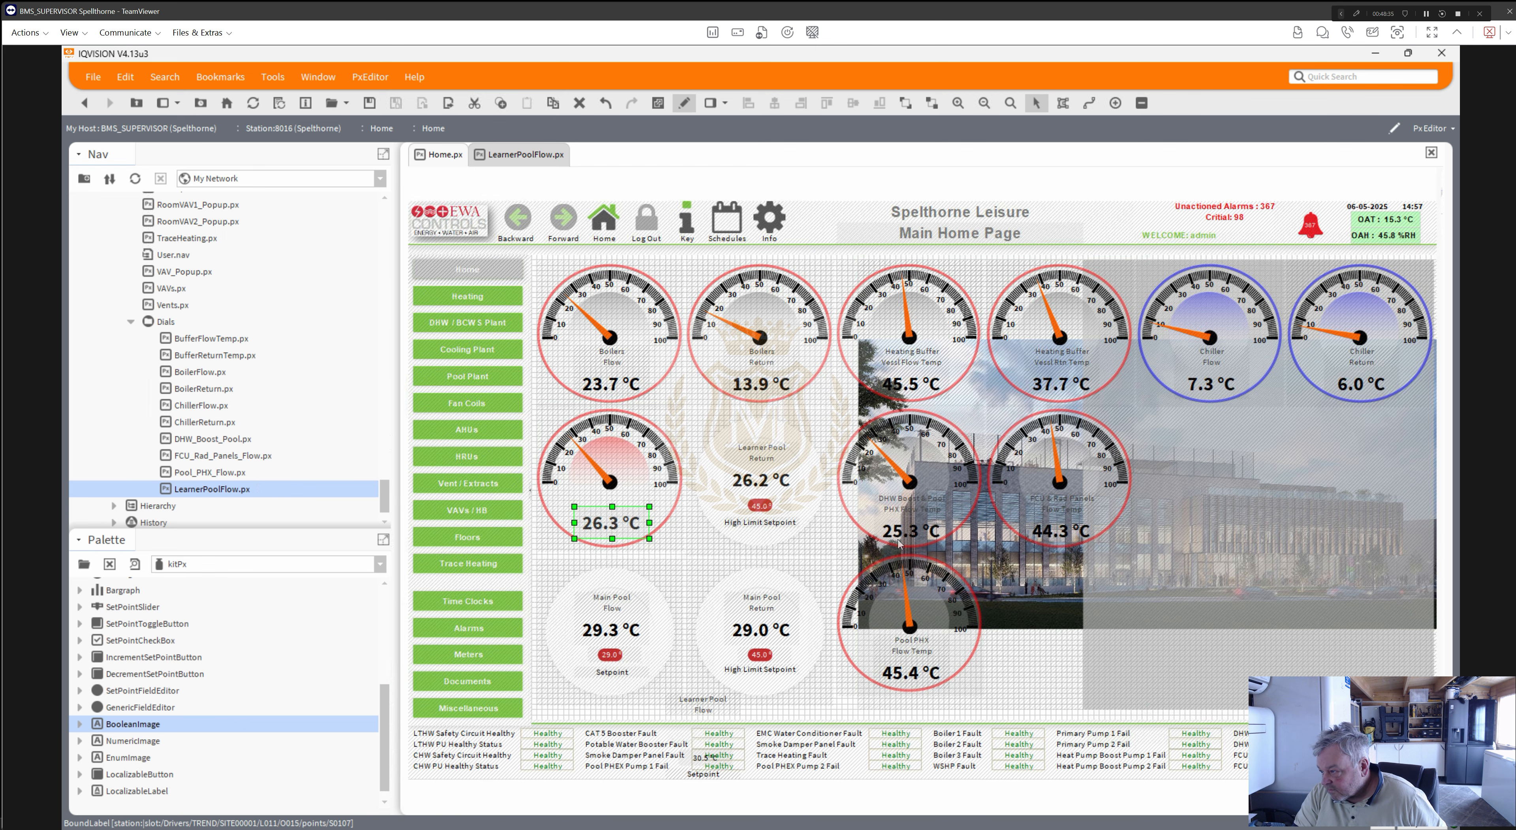
click(627, 531)
drag(626, 530, 629, 535)
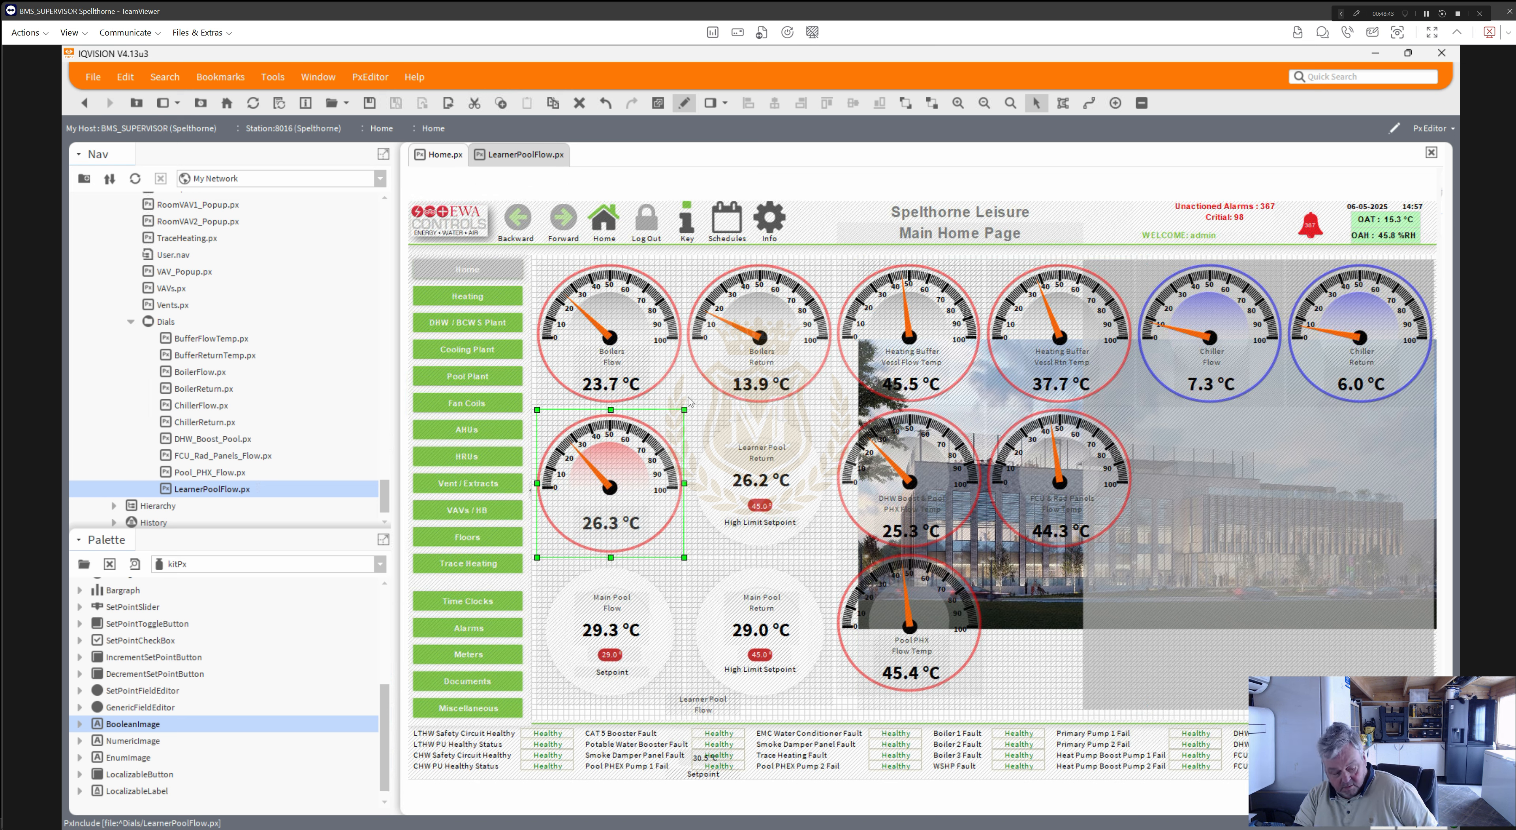
key(Up)
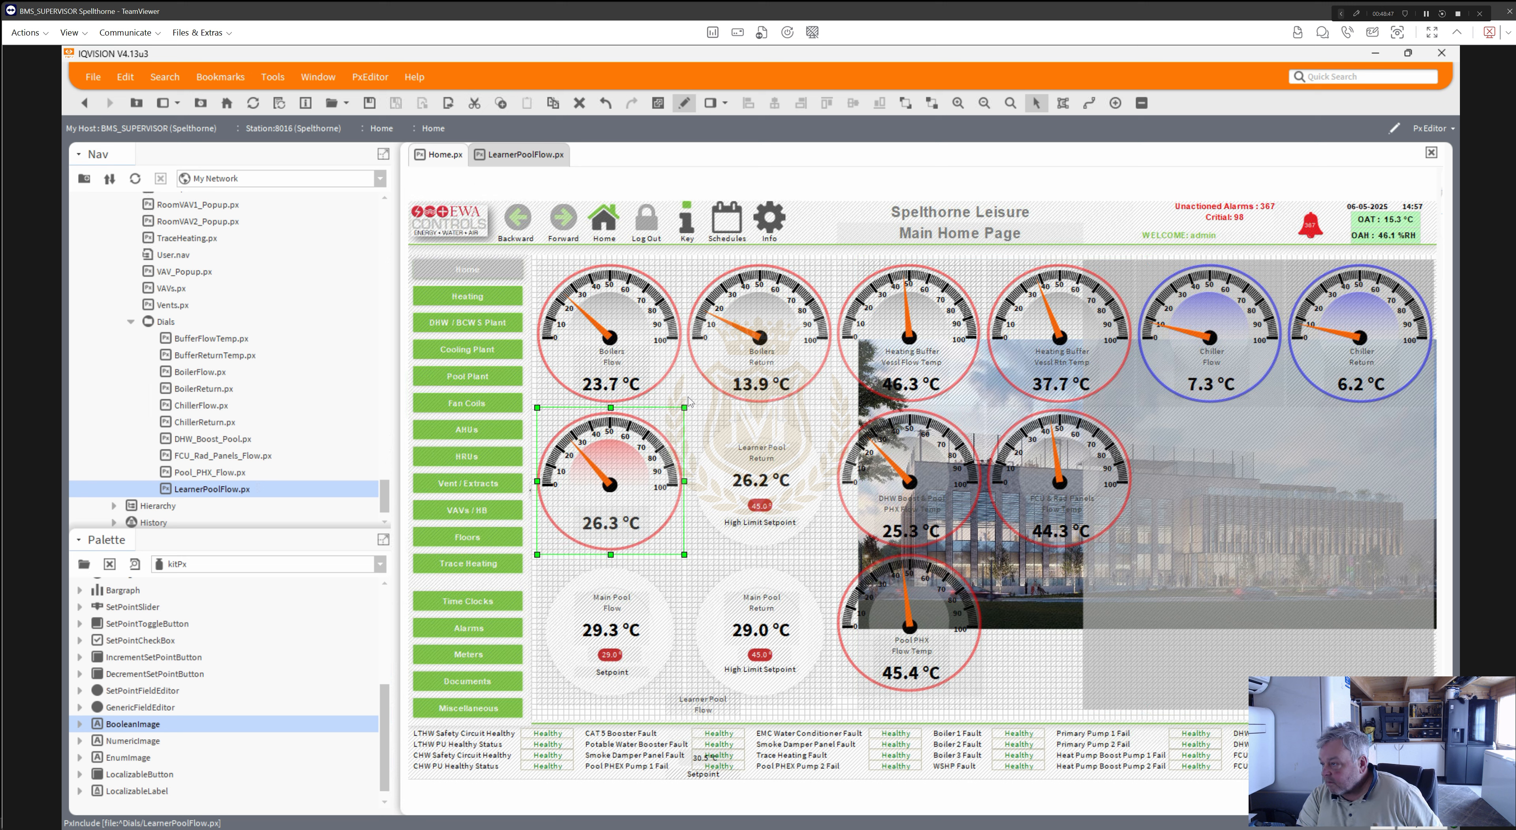
key(Up)
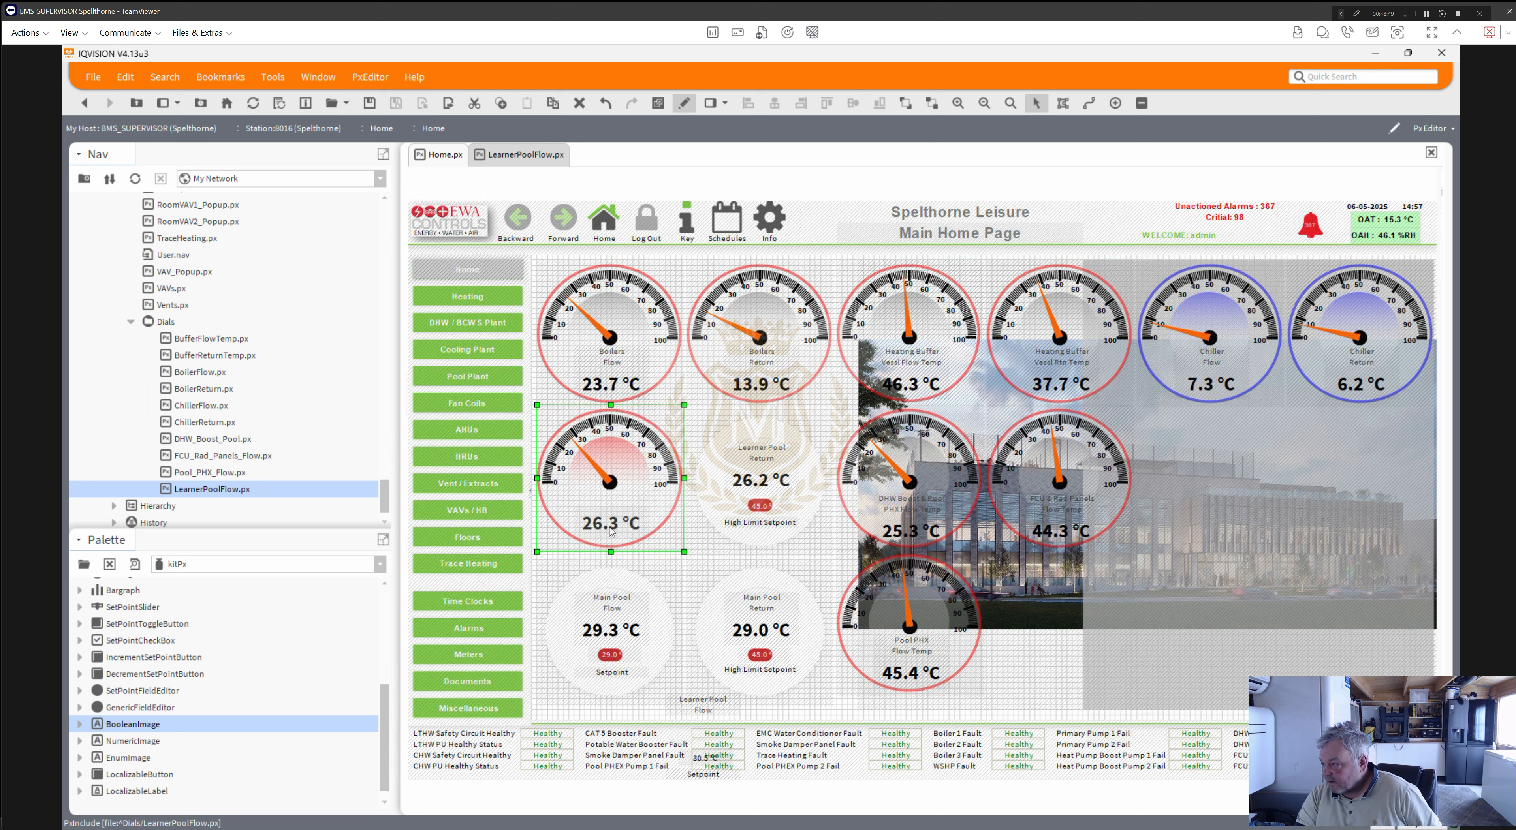
- Send the Learner Pool Flow dial to the bottom of the stacking order, behind its temperature label
right_click(560, 541)
mouse_move(630, 726)
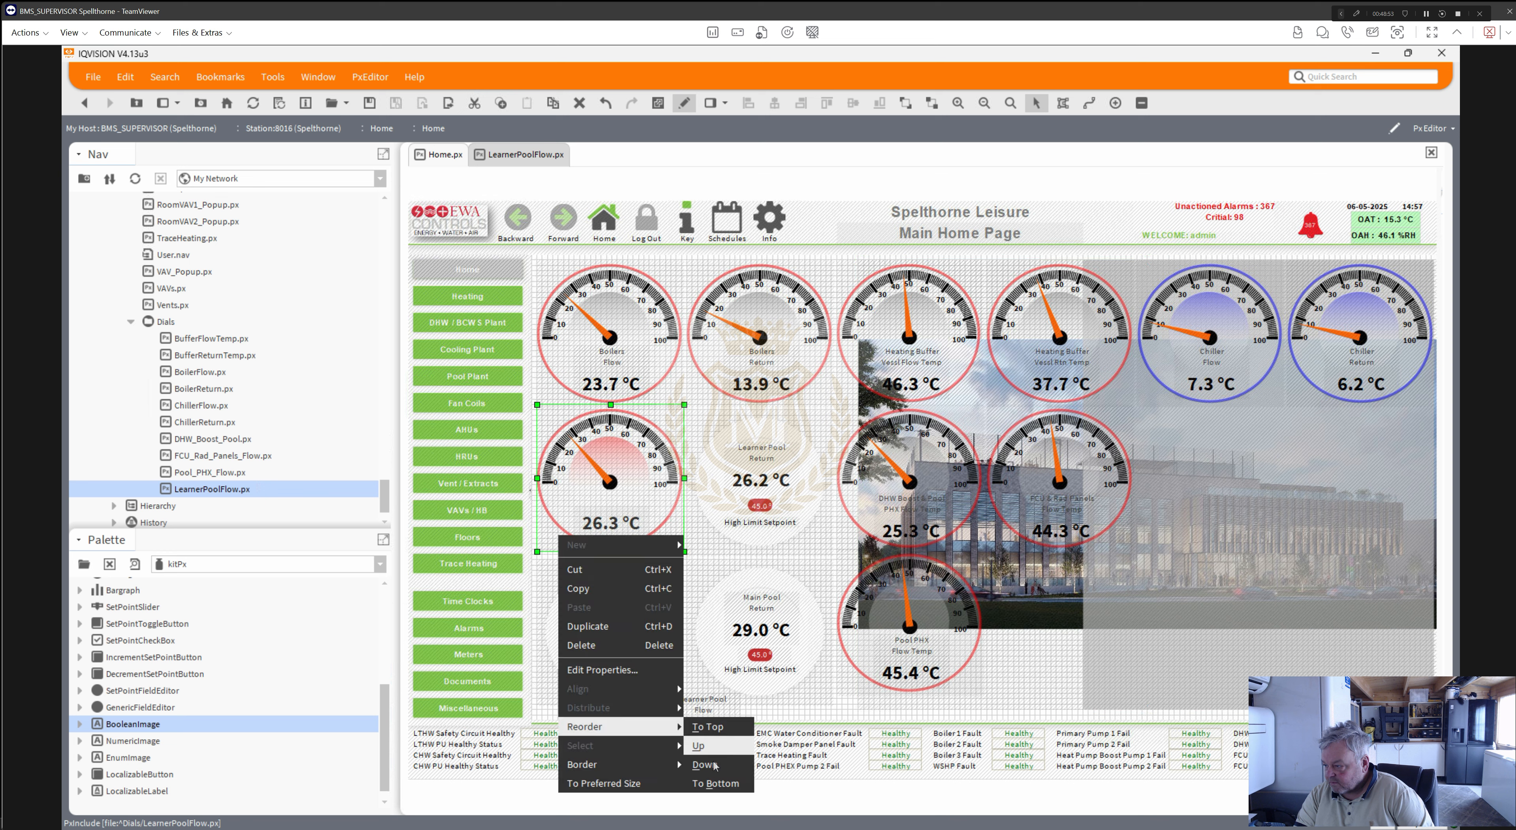
click(714, 783)
- Nudge the temperature label down on the Learner Pool Flow dial and place the Learner Pool Flow title just above it
click(598, 529)
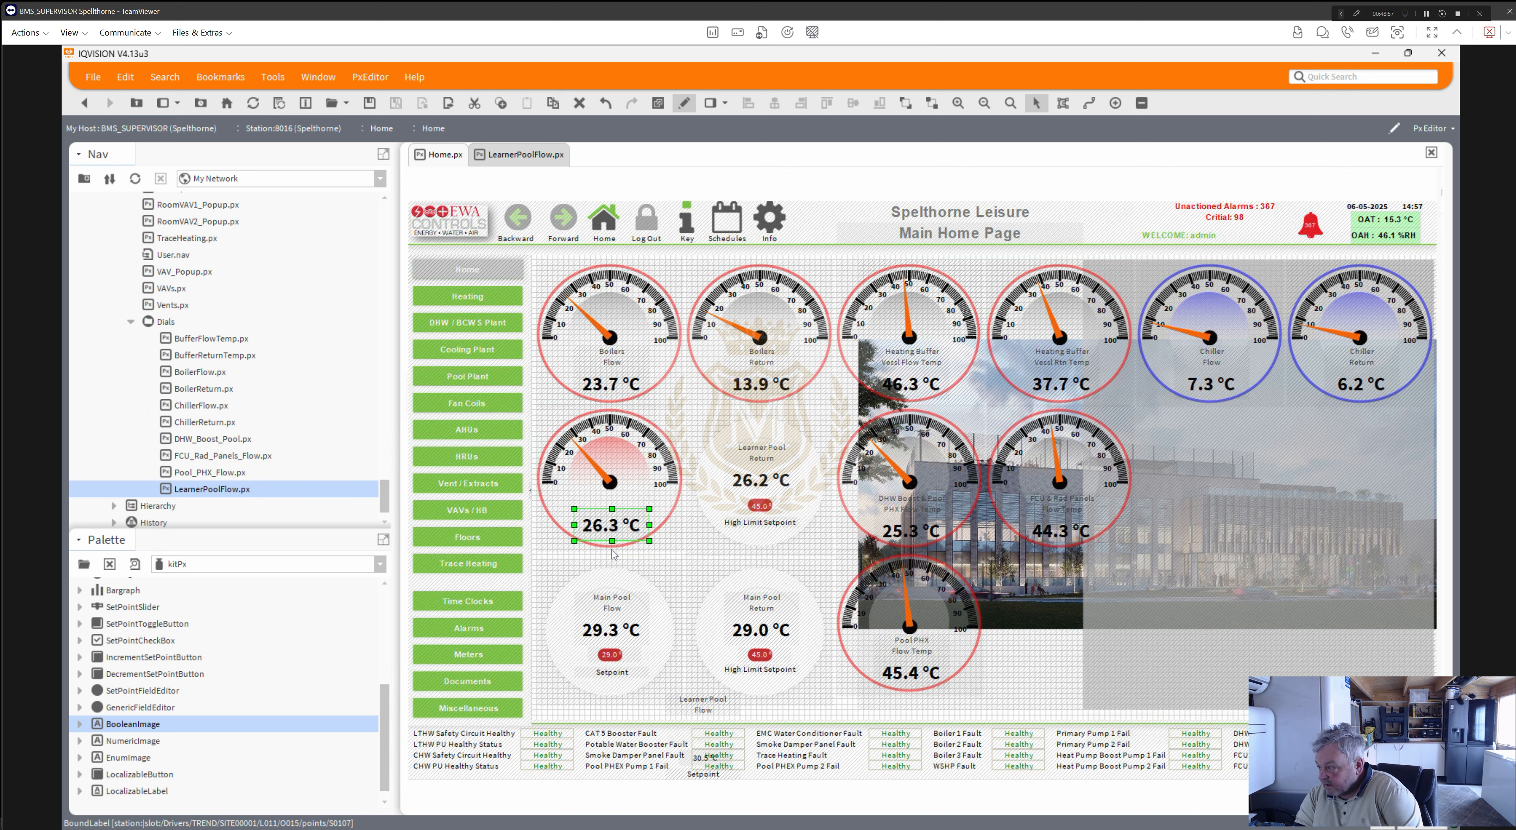
key(Down)
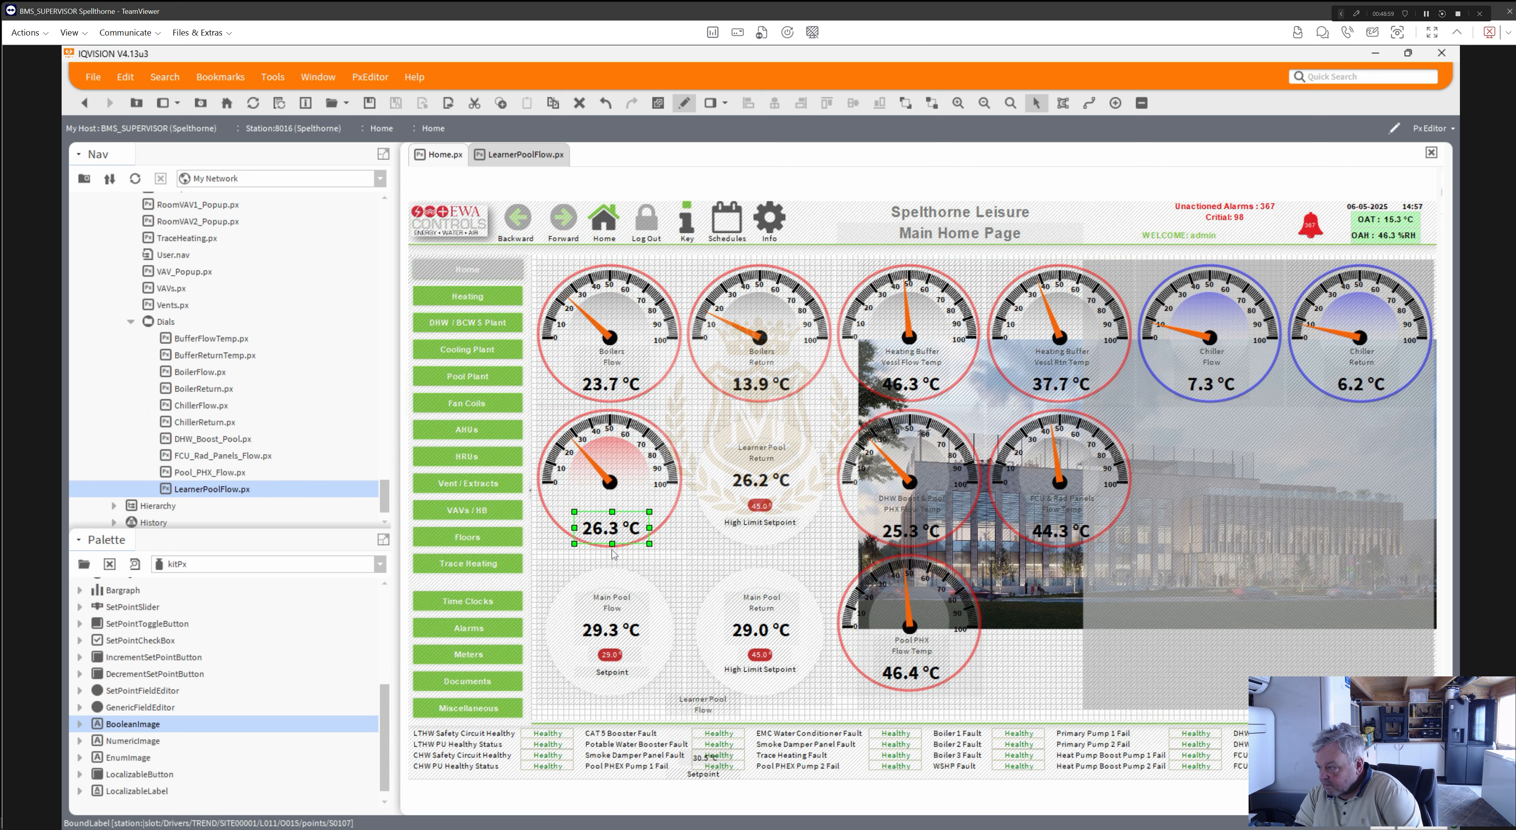
key(Down)
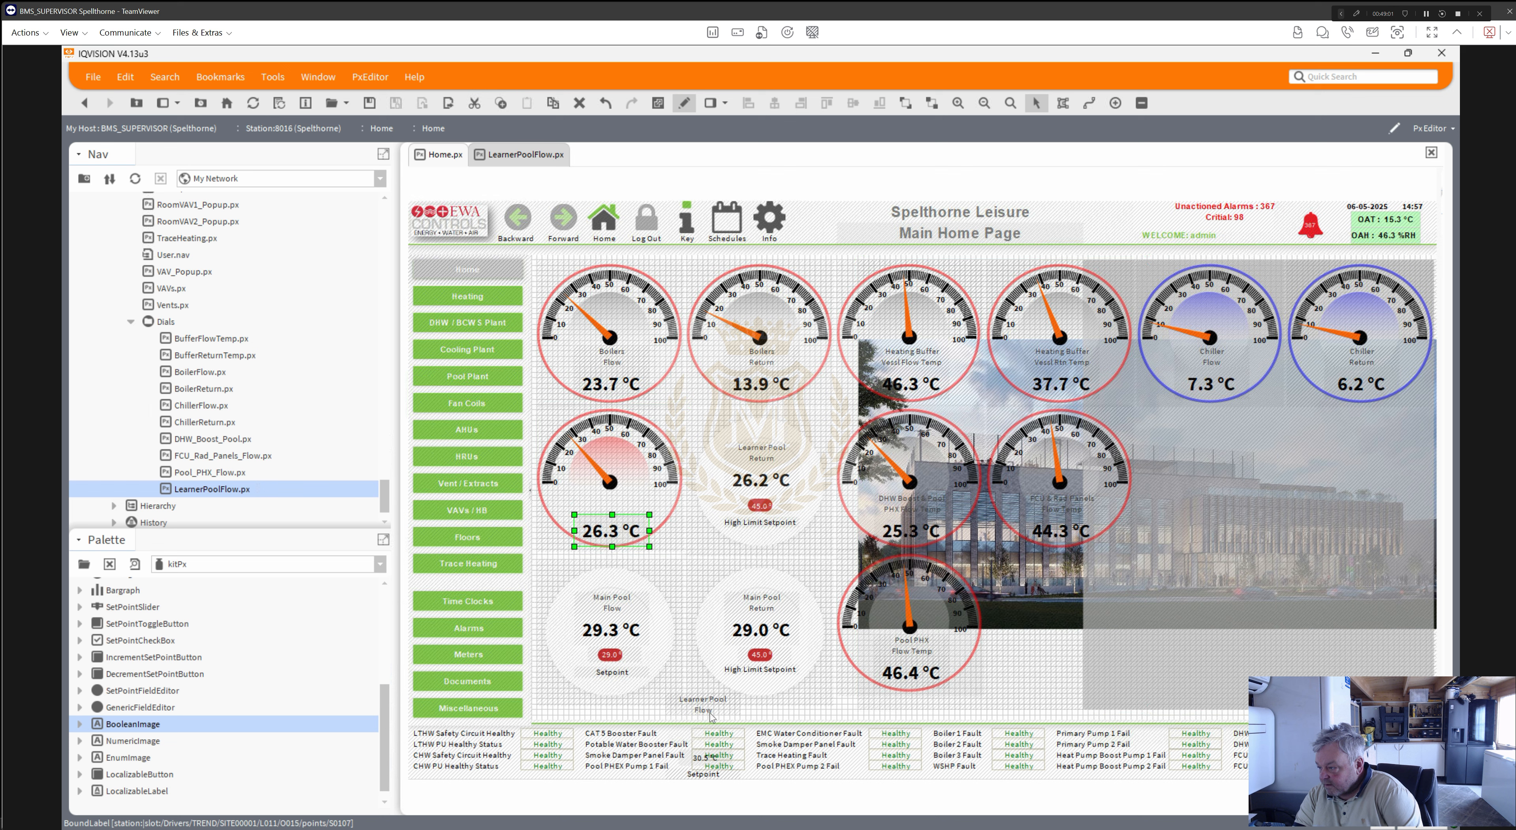
drag(702, 711, 604, 500)
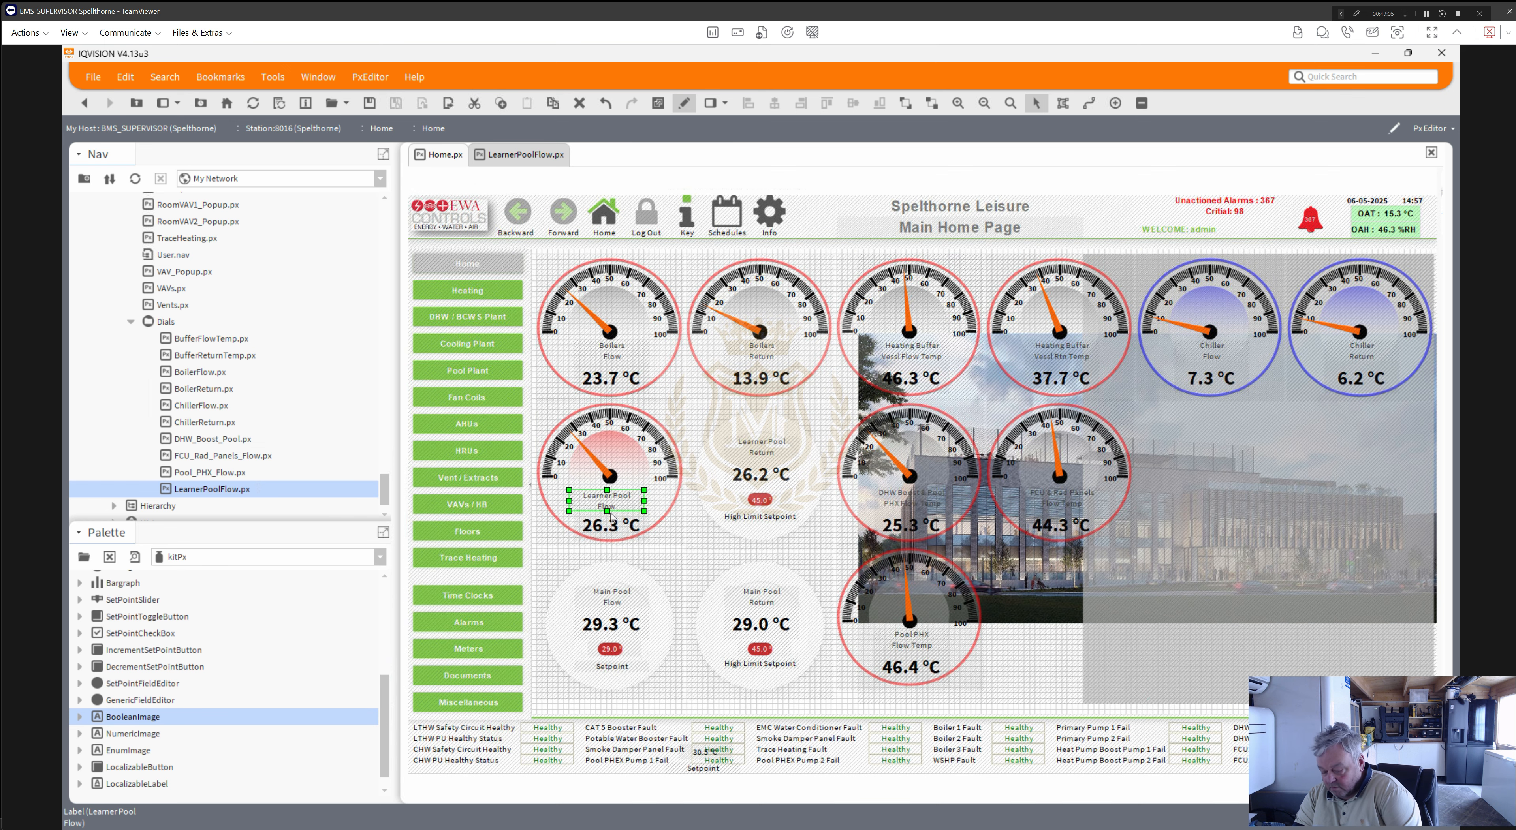
- Nudge the Learner Pool Flow title right and move its setpoint value and Setpoint caption up between the learner and main pool displays
key(Right)
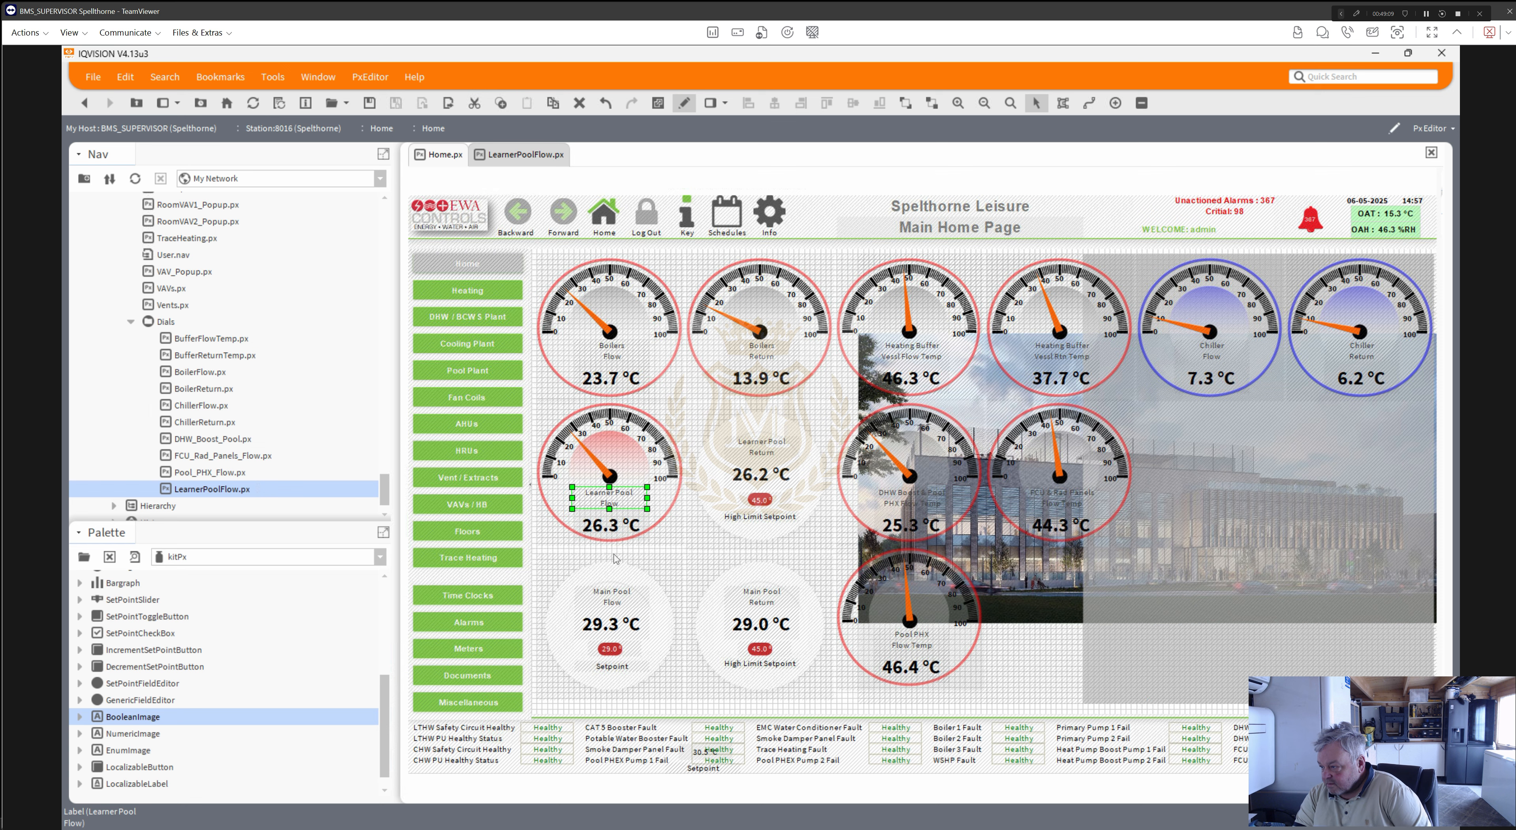
click(700, 756)
ctrl+click(698, 759)
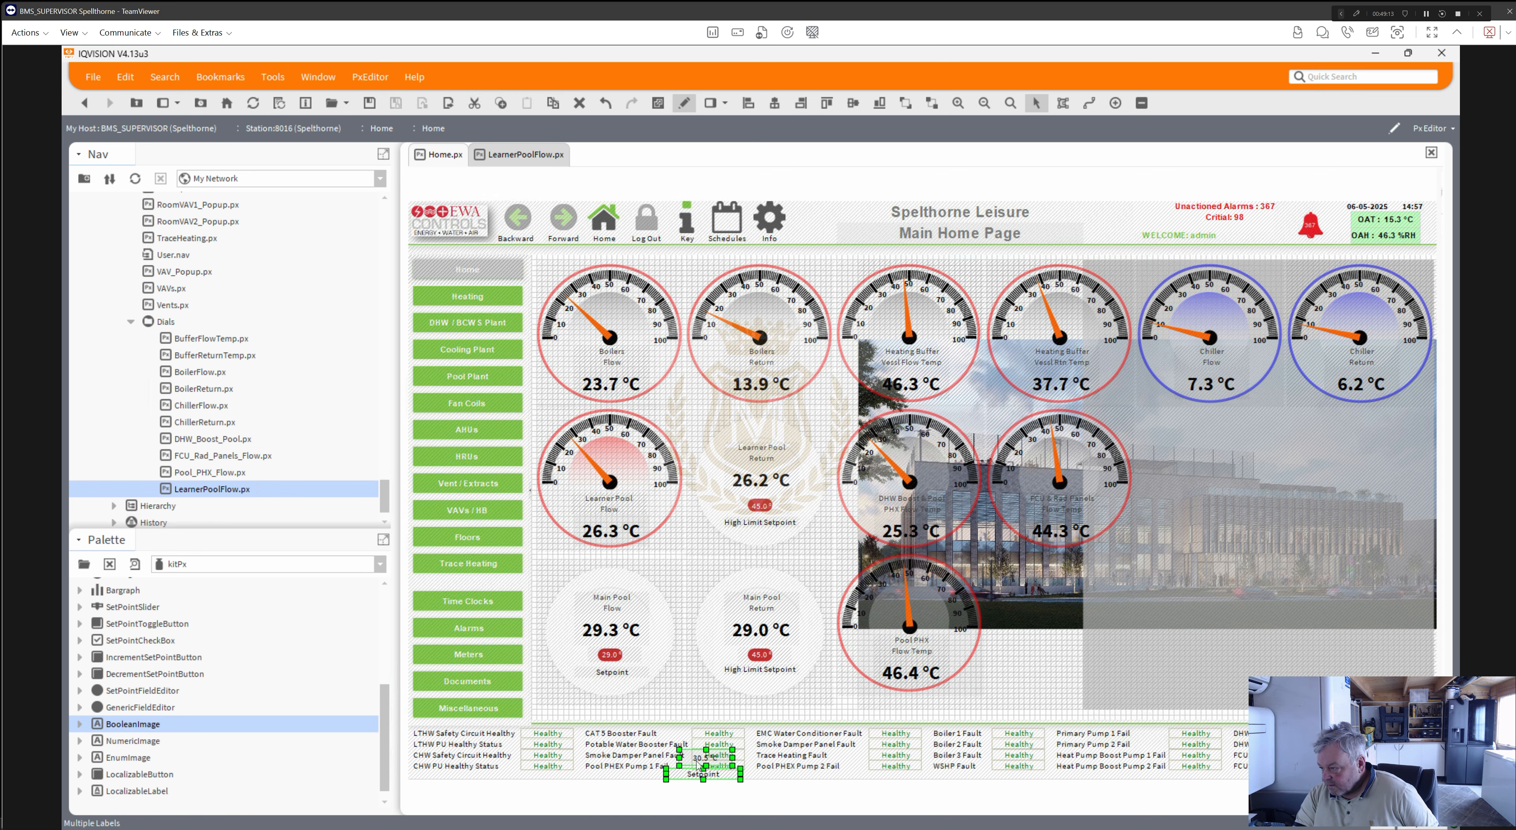
drag(698, 765, 682, 559)
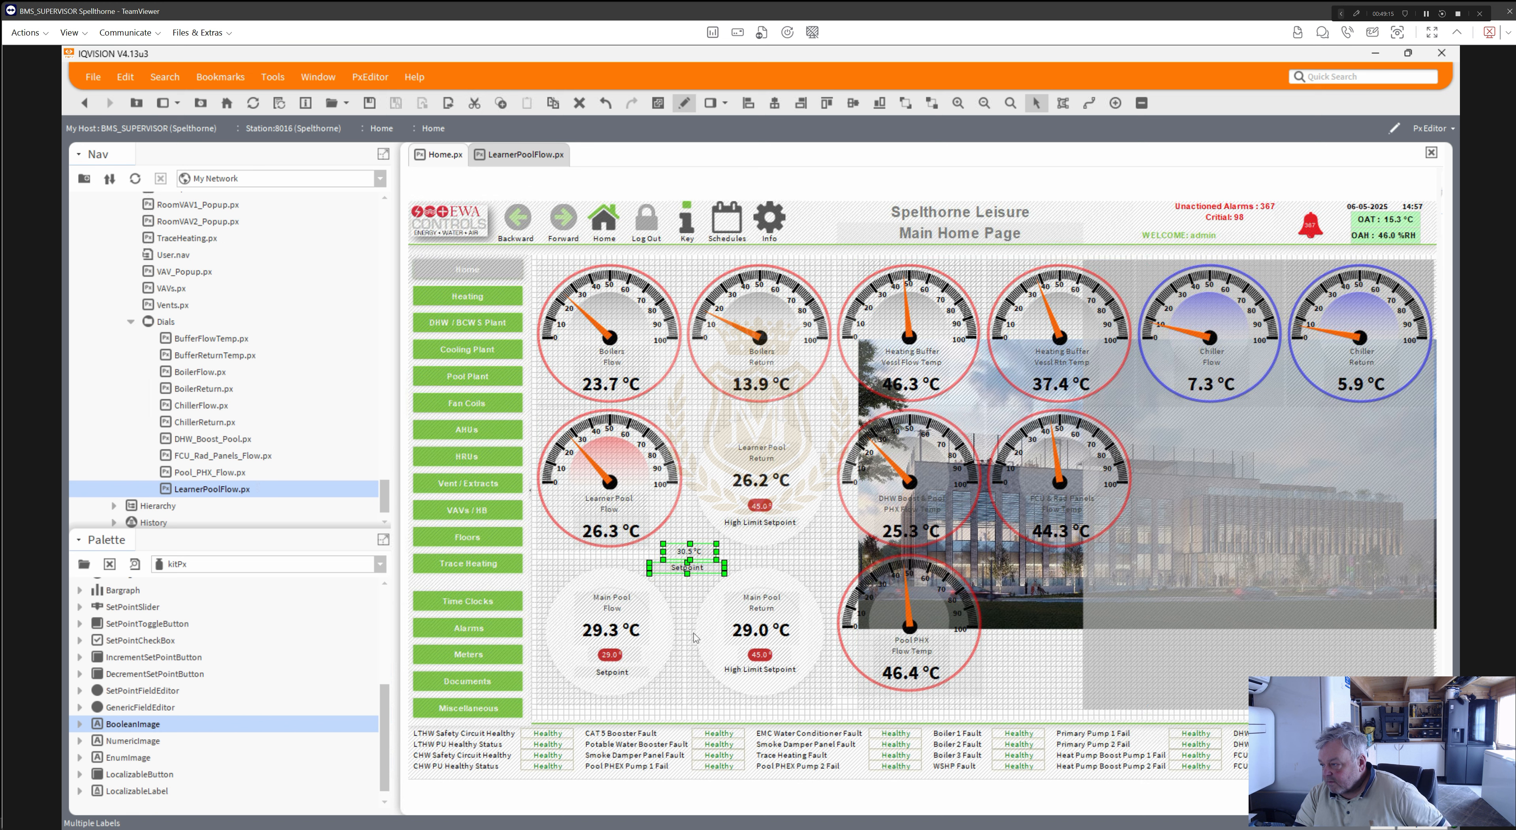
click(683, 618)
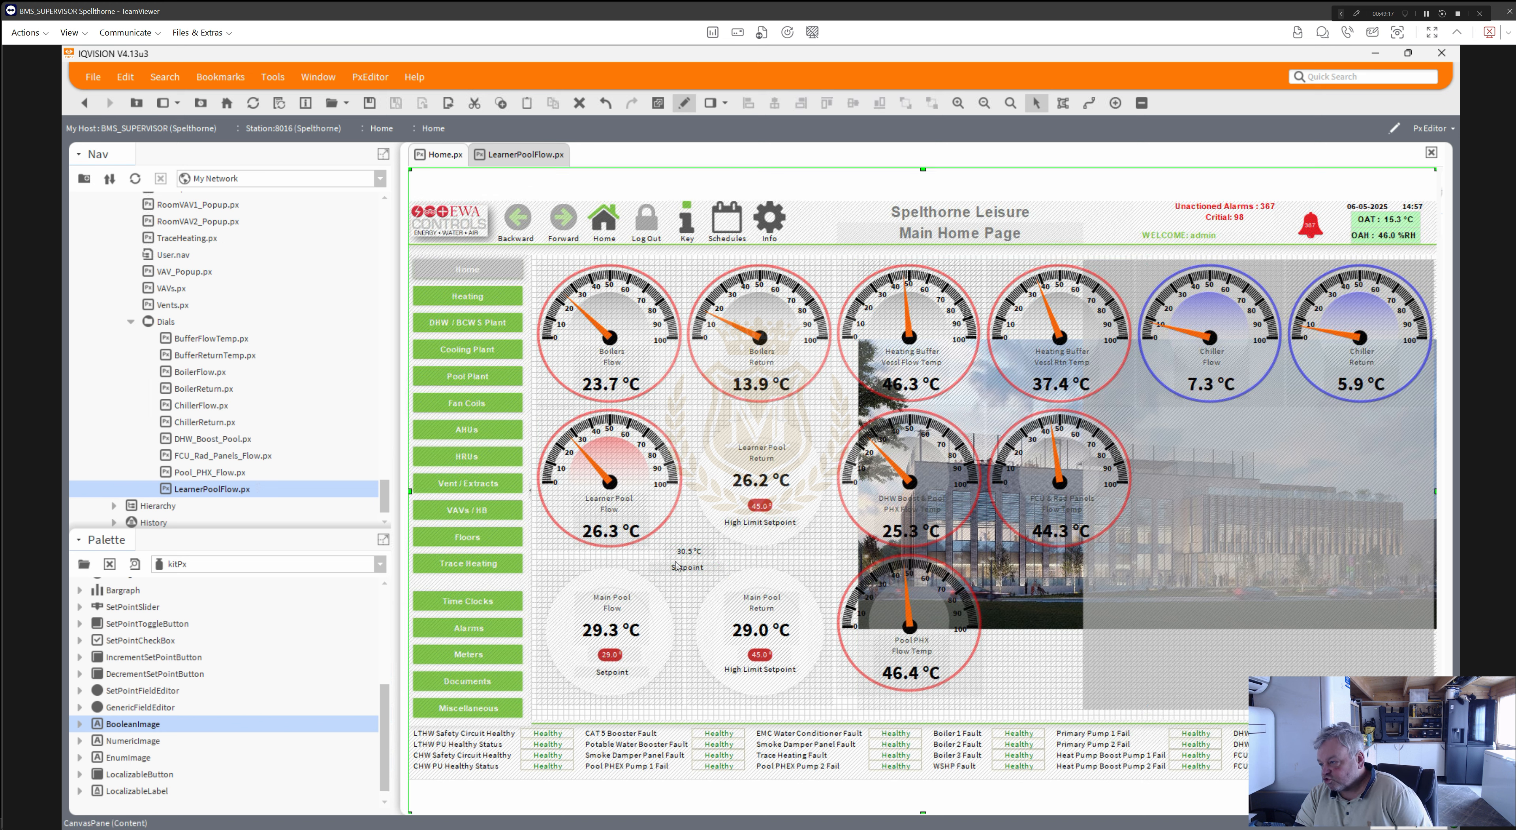
- Place the setpoint value in the Learner Pool Flow dial's upper face, narrow it to 60 wide, and delete the separate Setpoint caption
drag(685, 552, 612, 452)
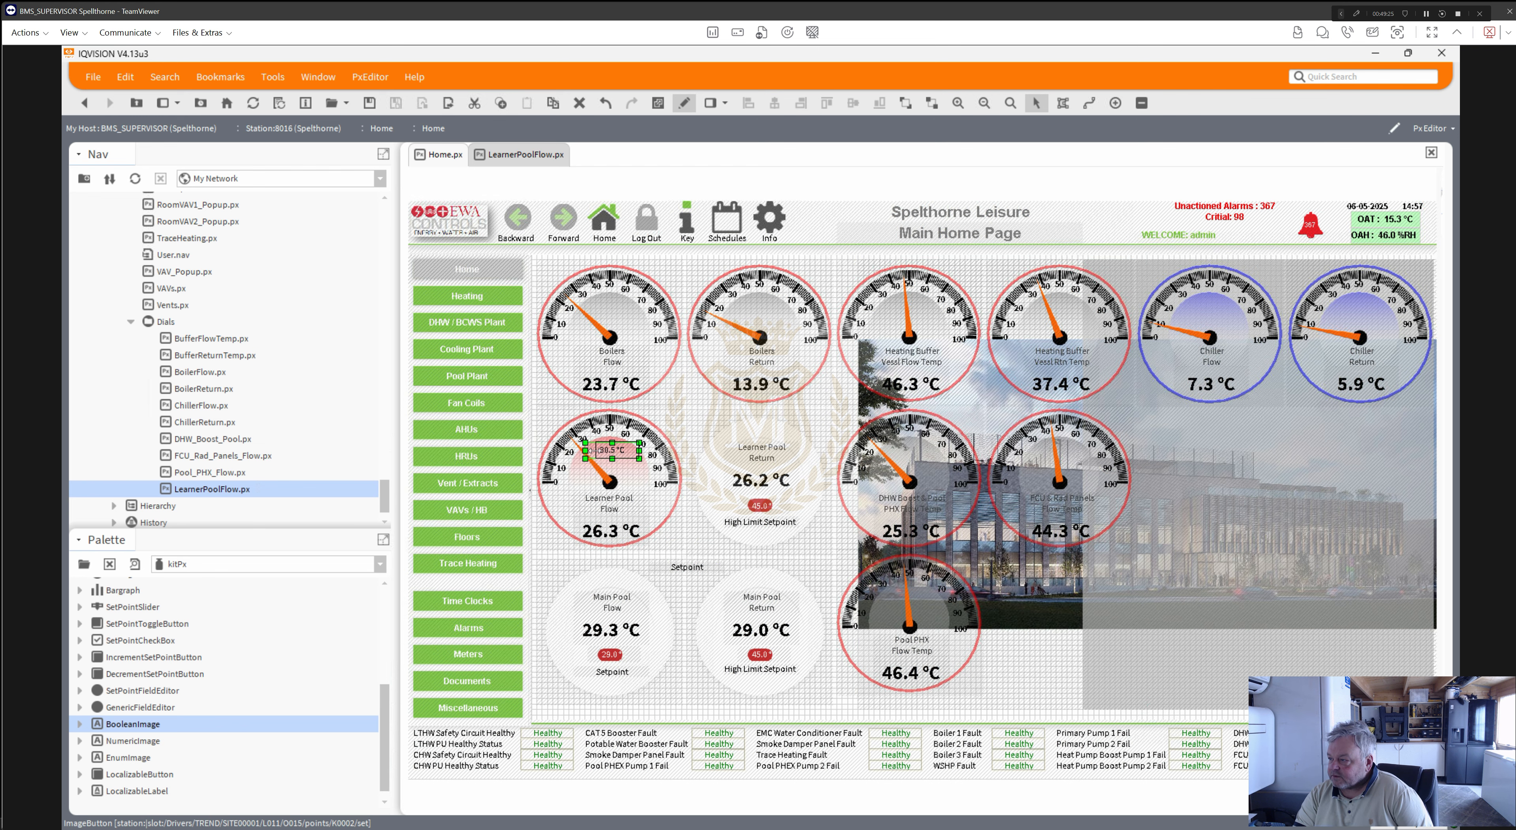
drag(585, 450, 629, 451)
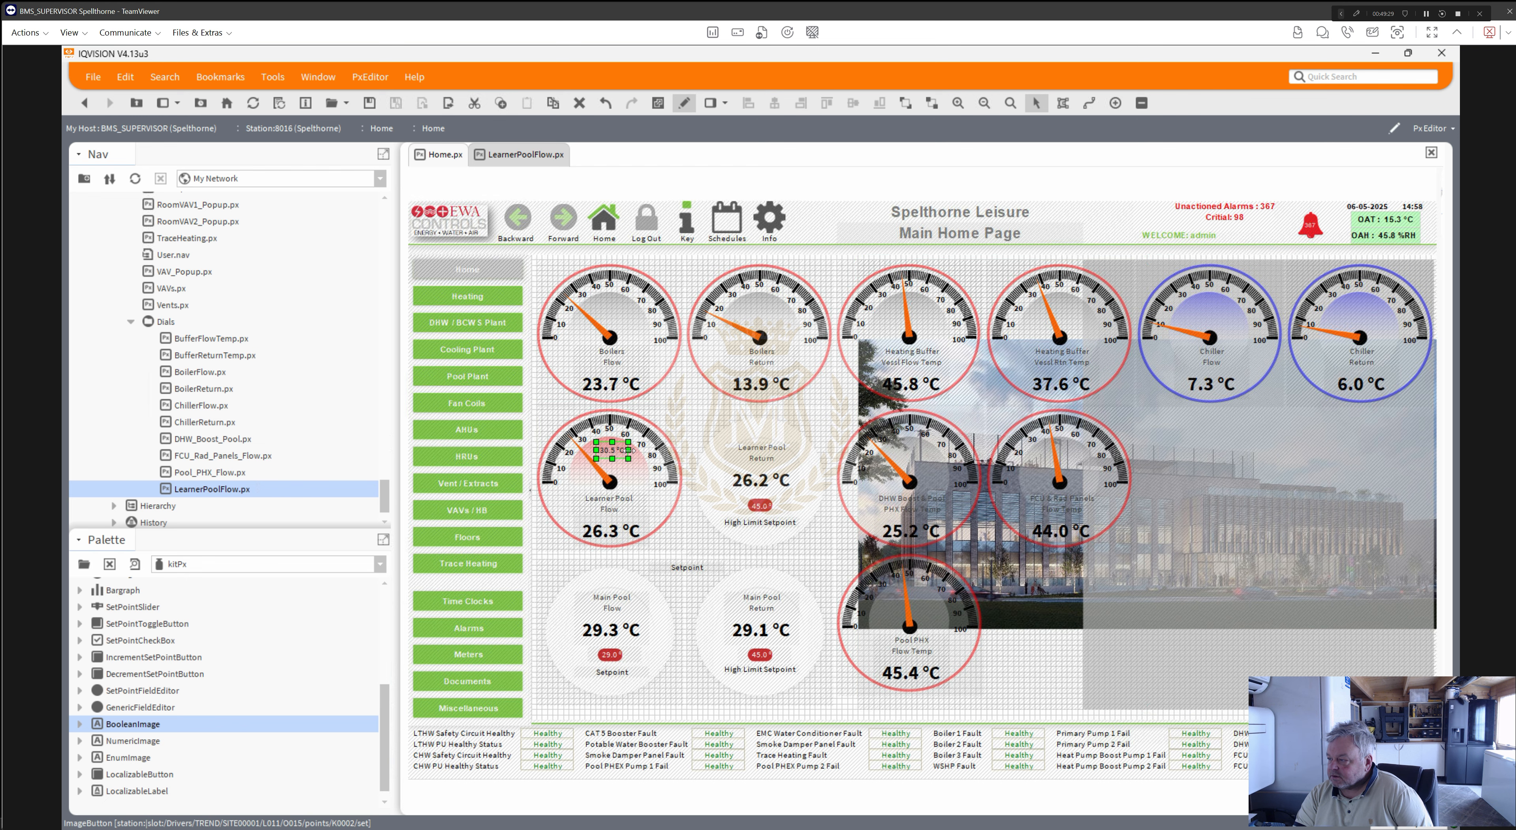
click(687, 571)
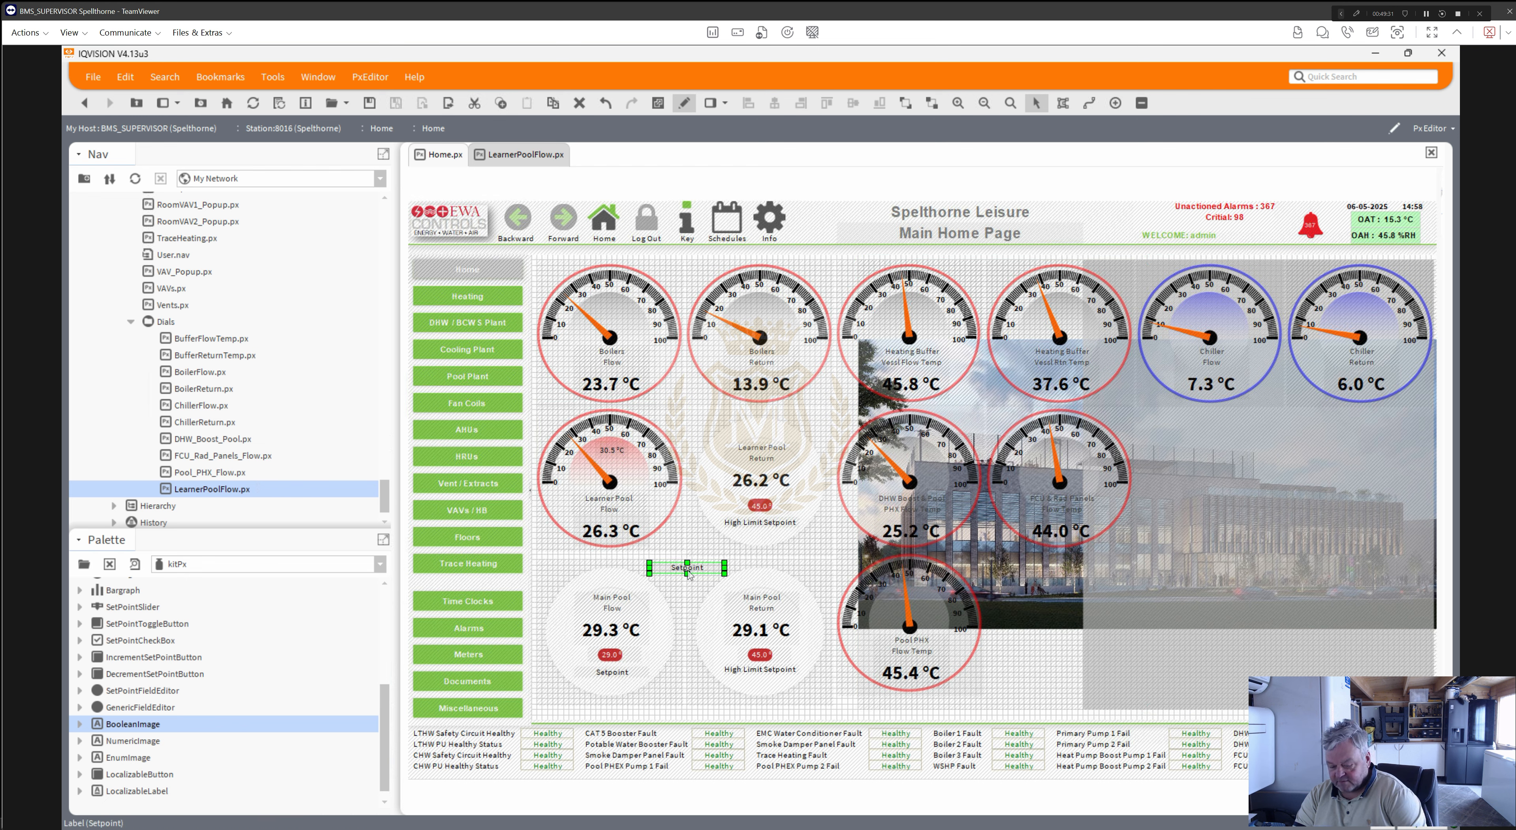
key(Delete)
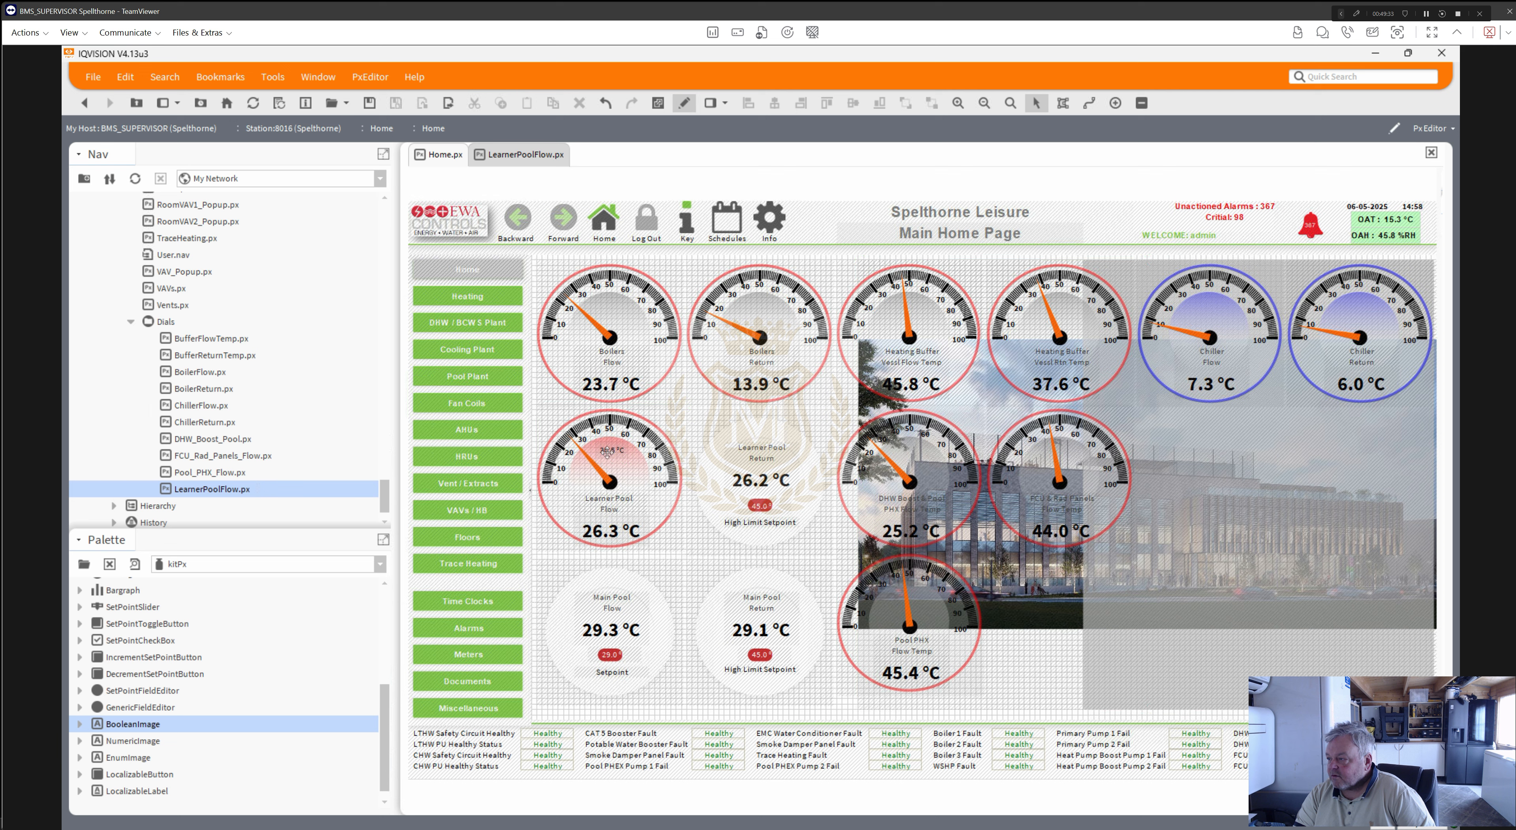
- Prefix the setpoint button's text format with "SP", set its button style to Normal, and widen it to 80
double_click(610, 454)
click(654, 448)
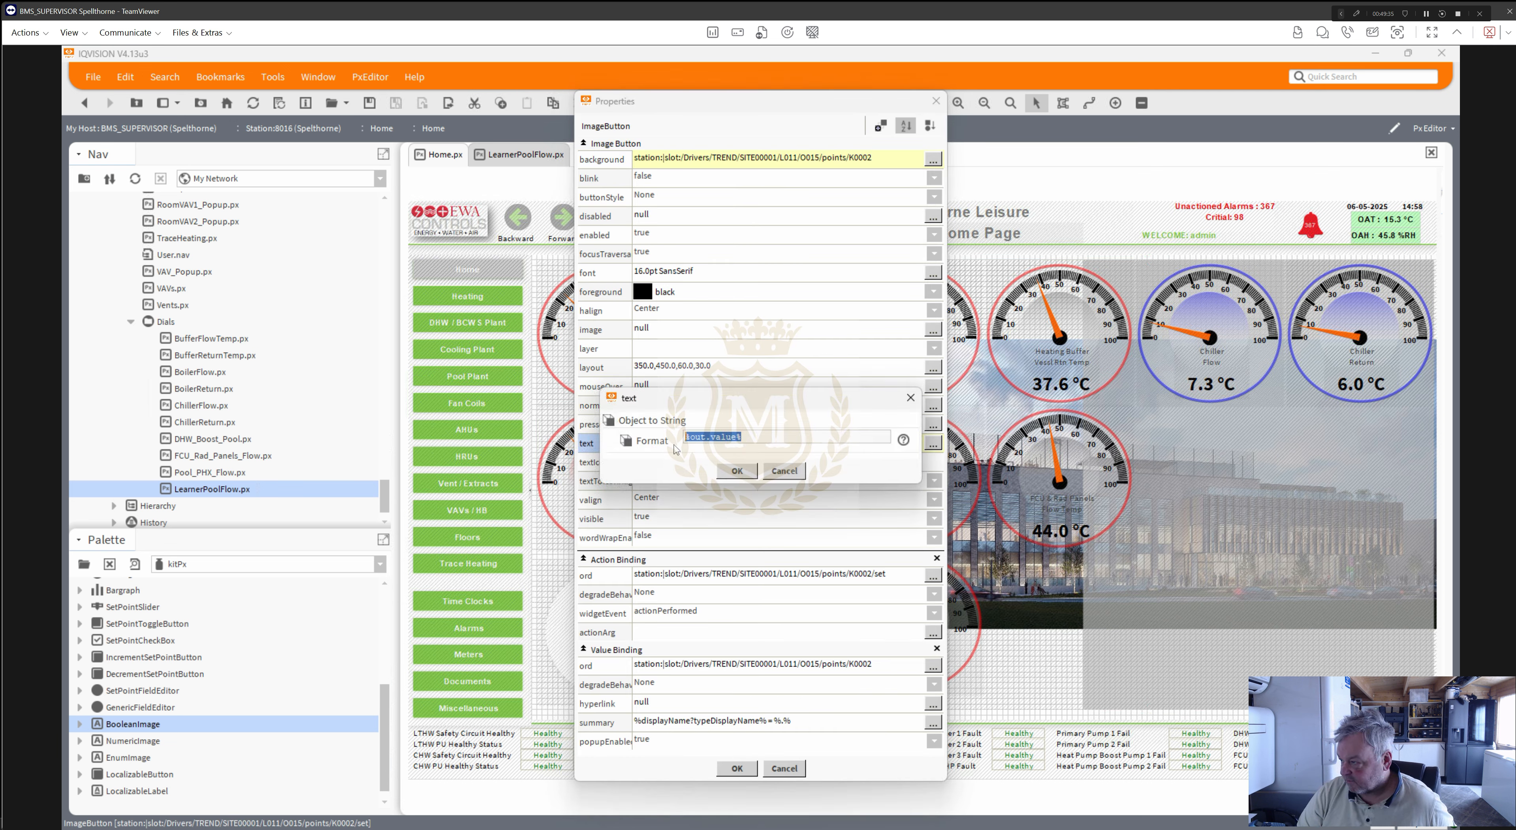
key(Home)
text(SP)
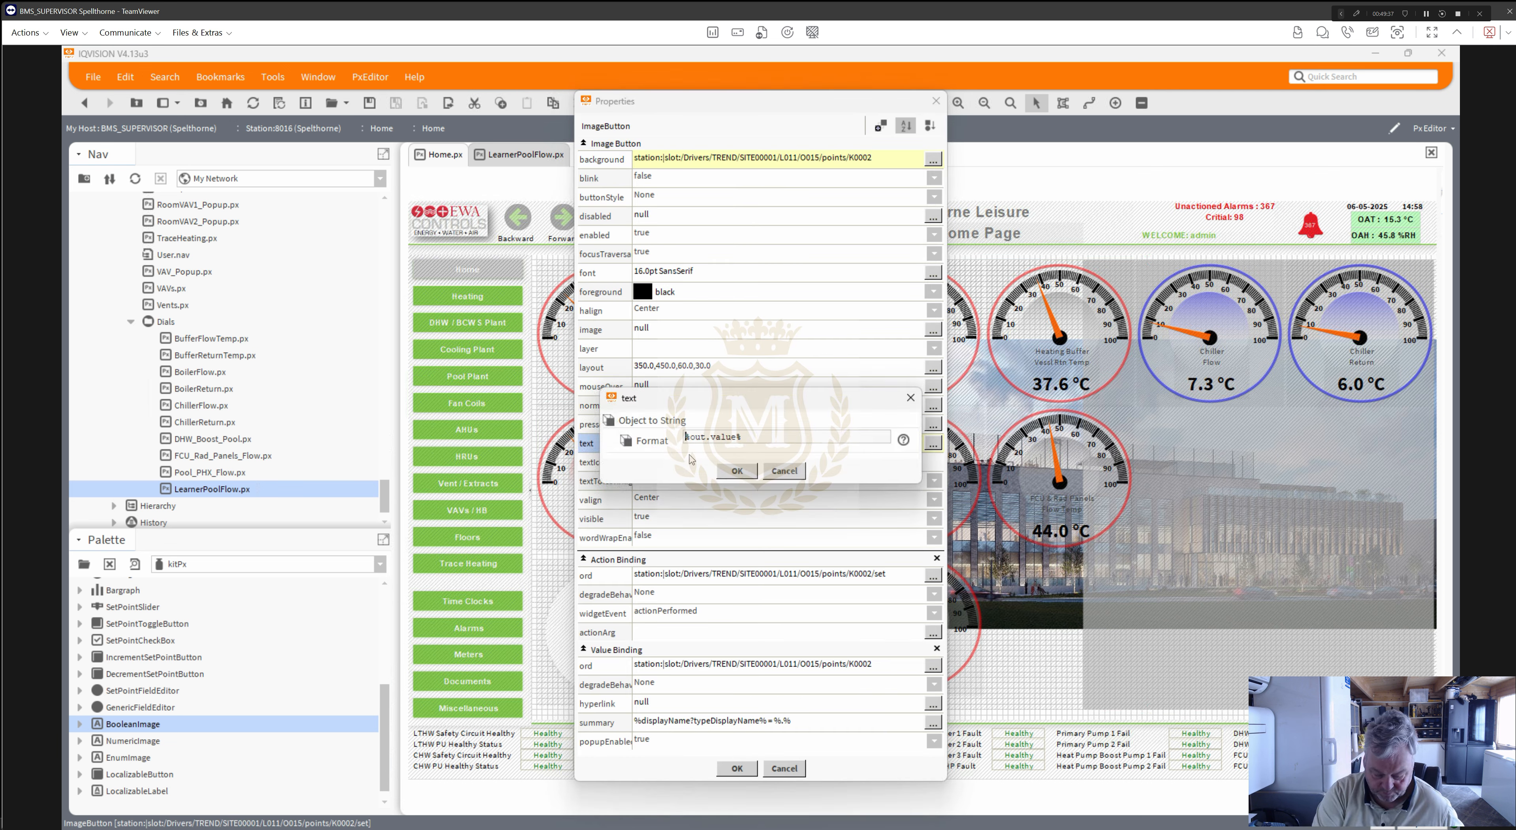
click(737, 471)
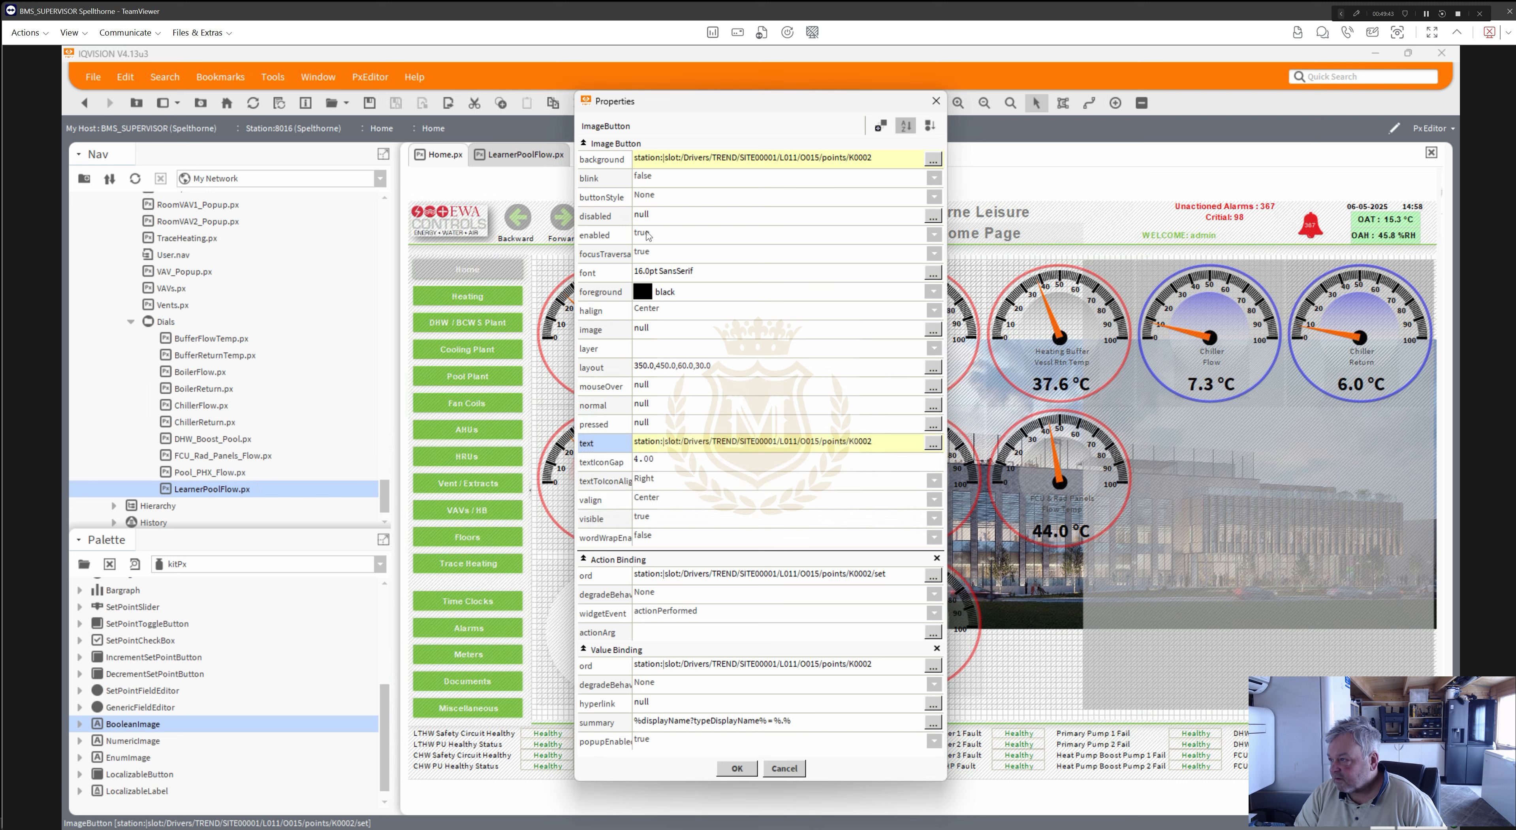
click(648, 198)
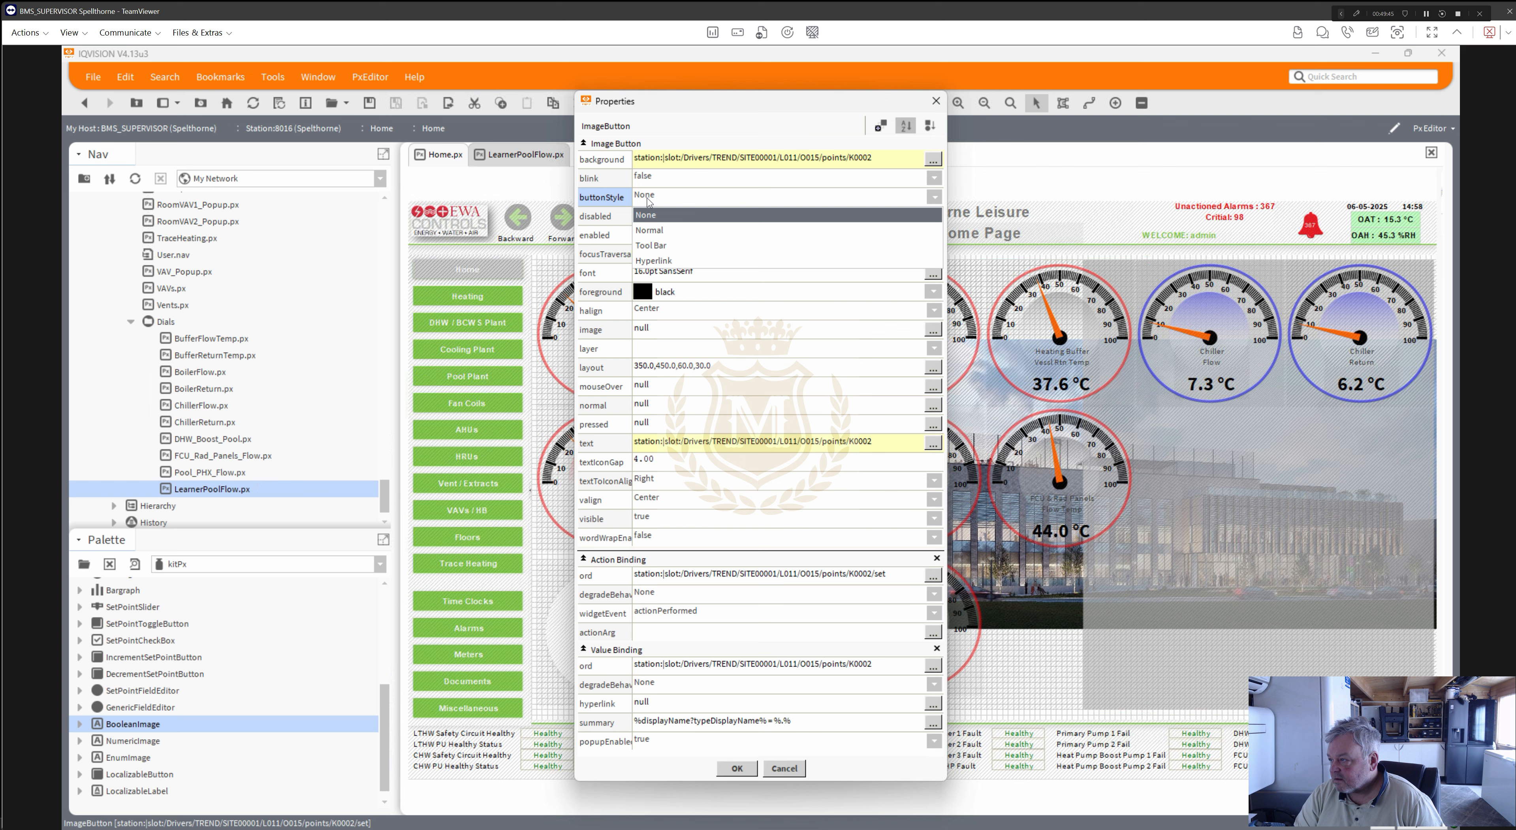
click(649, 230)
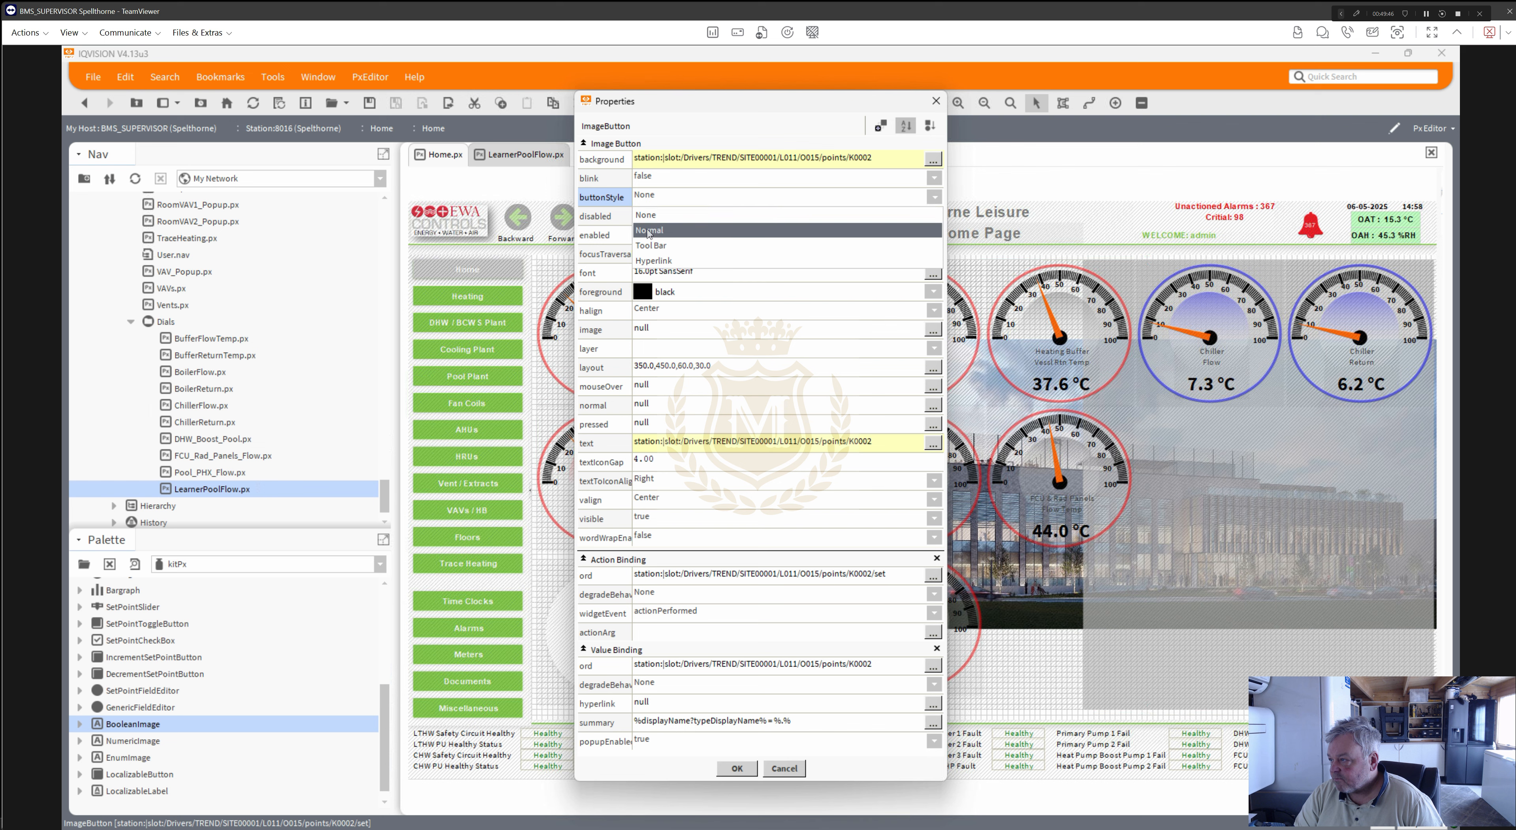
click(737, 768)
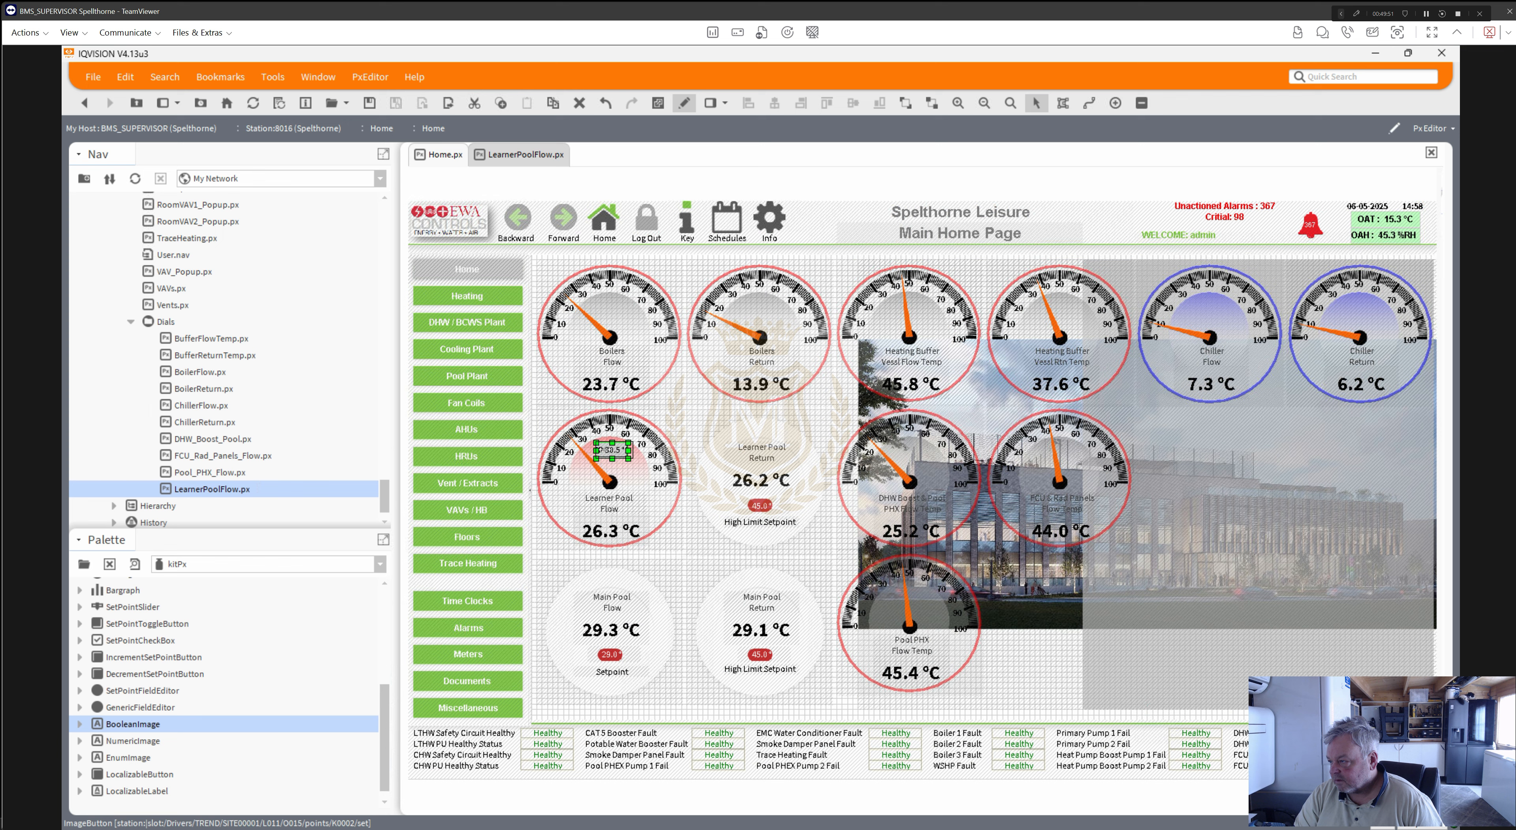
drag(585, 449, 580, 449)
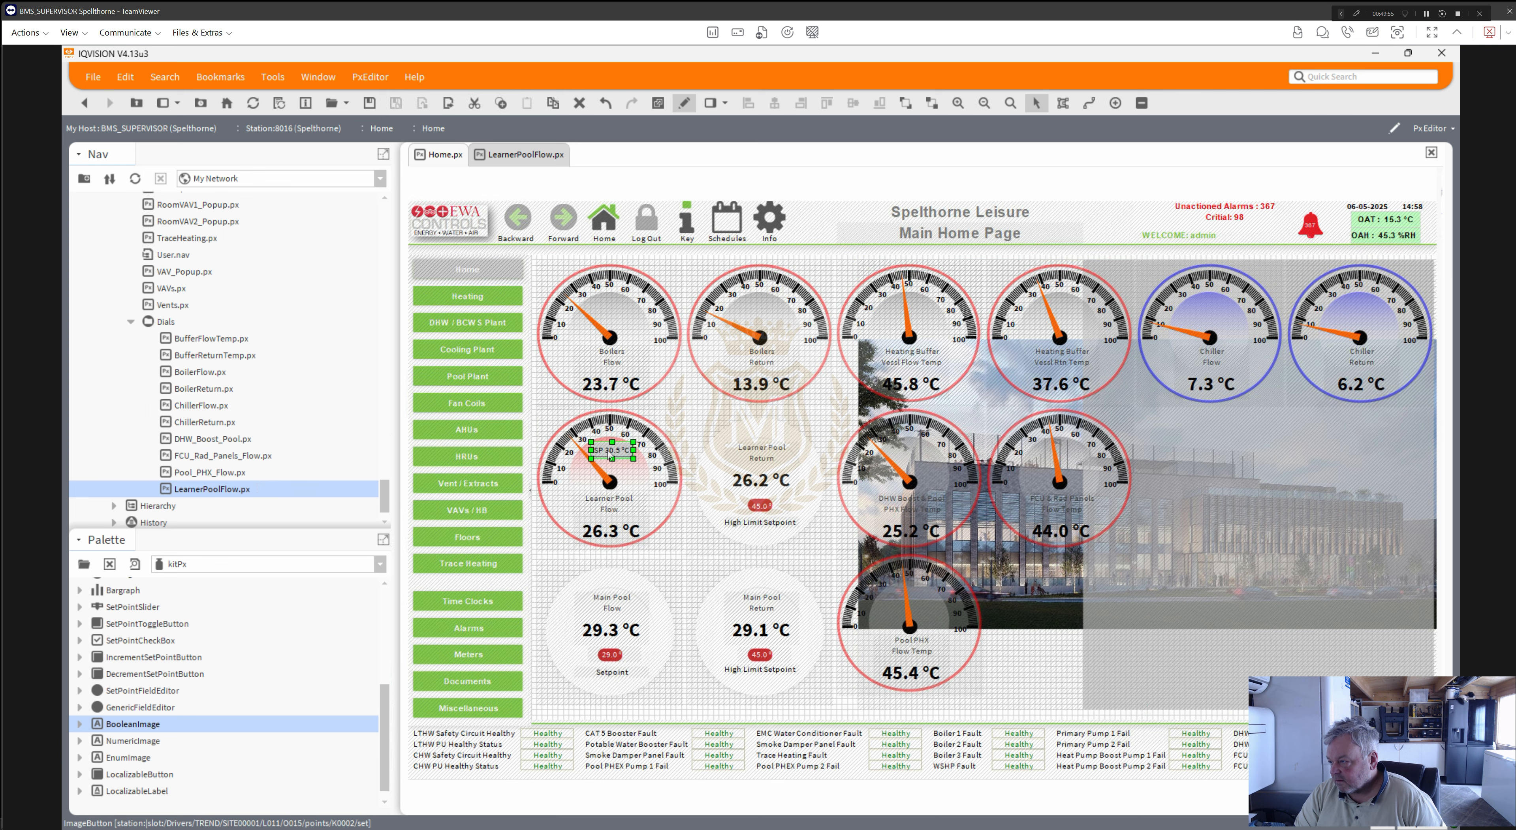
- Set the setpoint button's background colour for the ok status to pale pink #ffc0c0
double_click(611, 453)
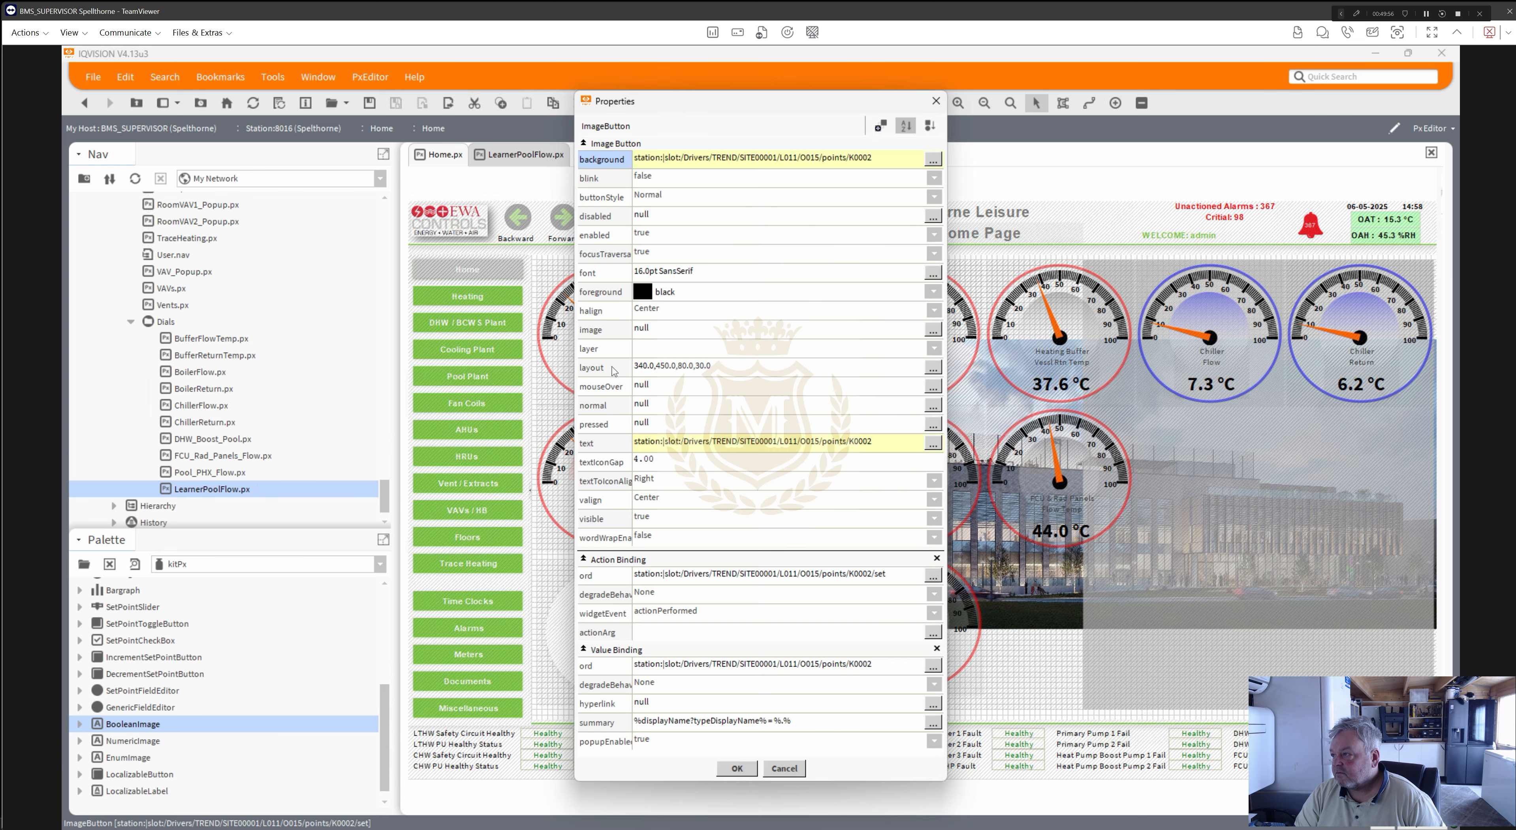
double_click(661, 164)
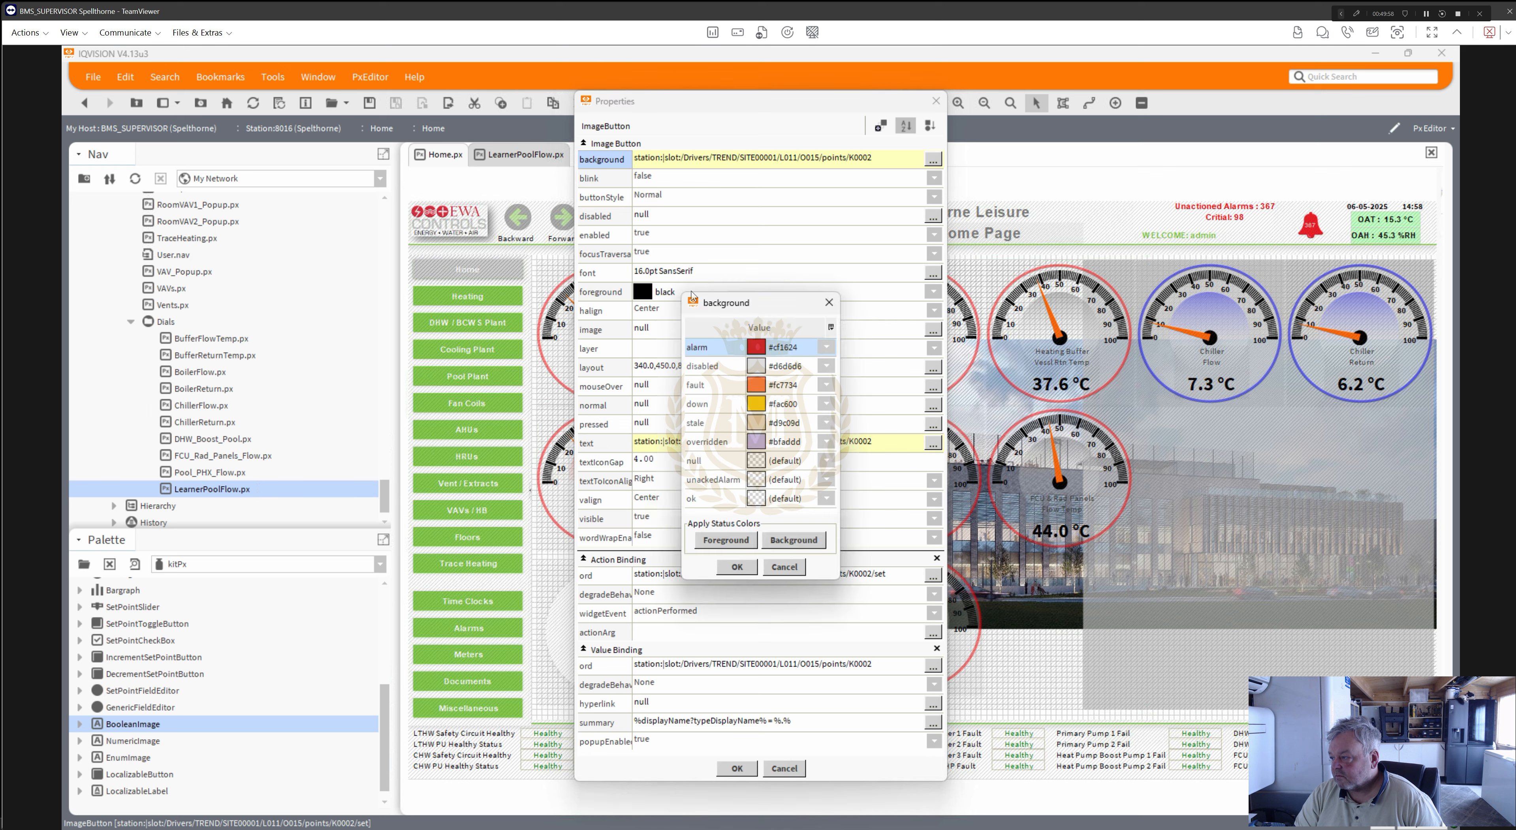
click(758, 499)
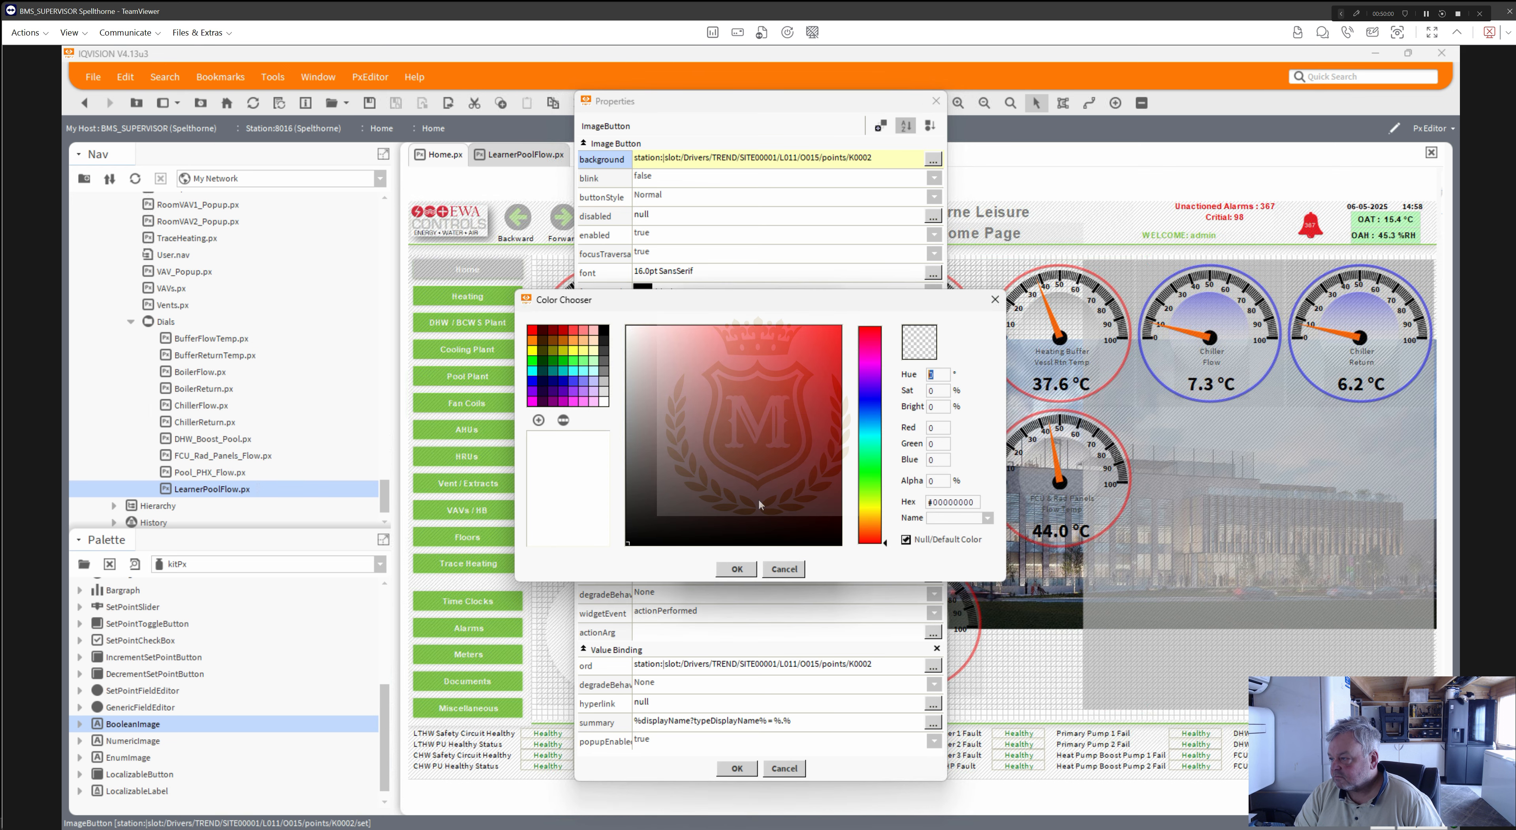
click(784, 569)
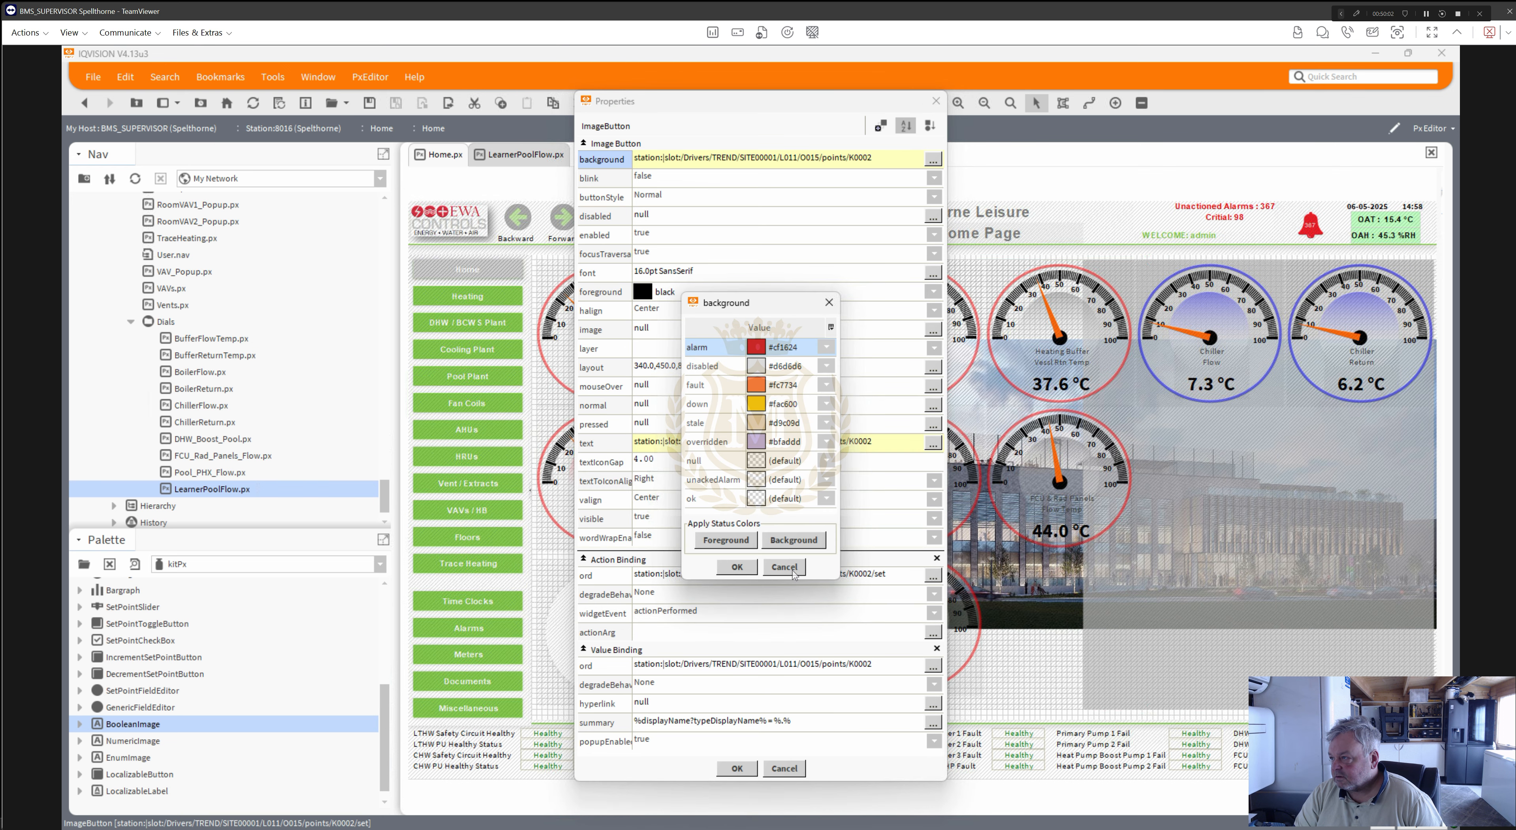
click(758, 499)
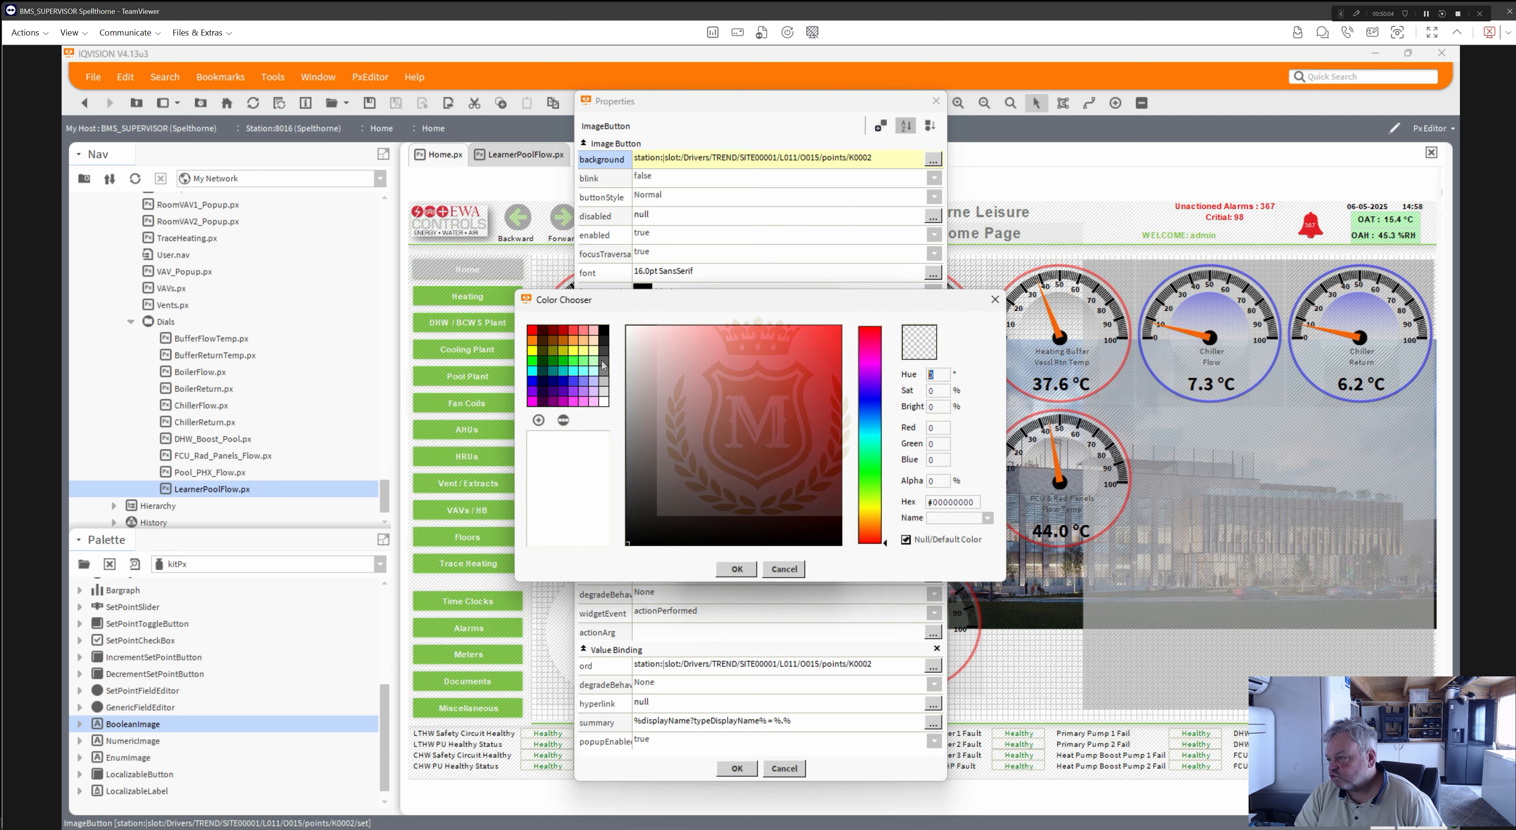
click(595, 334)
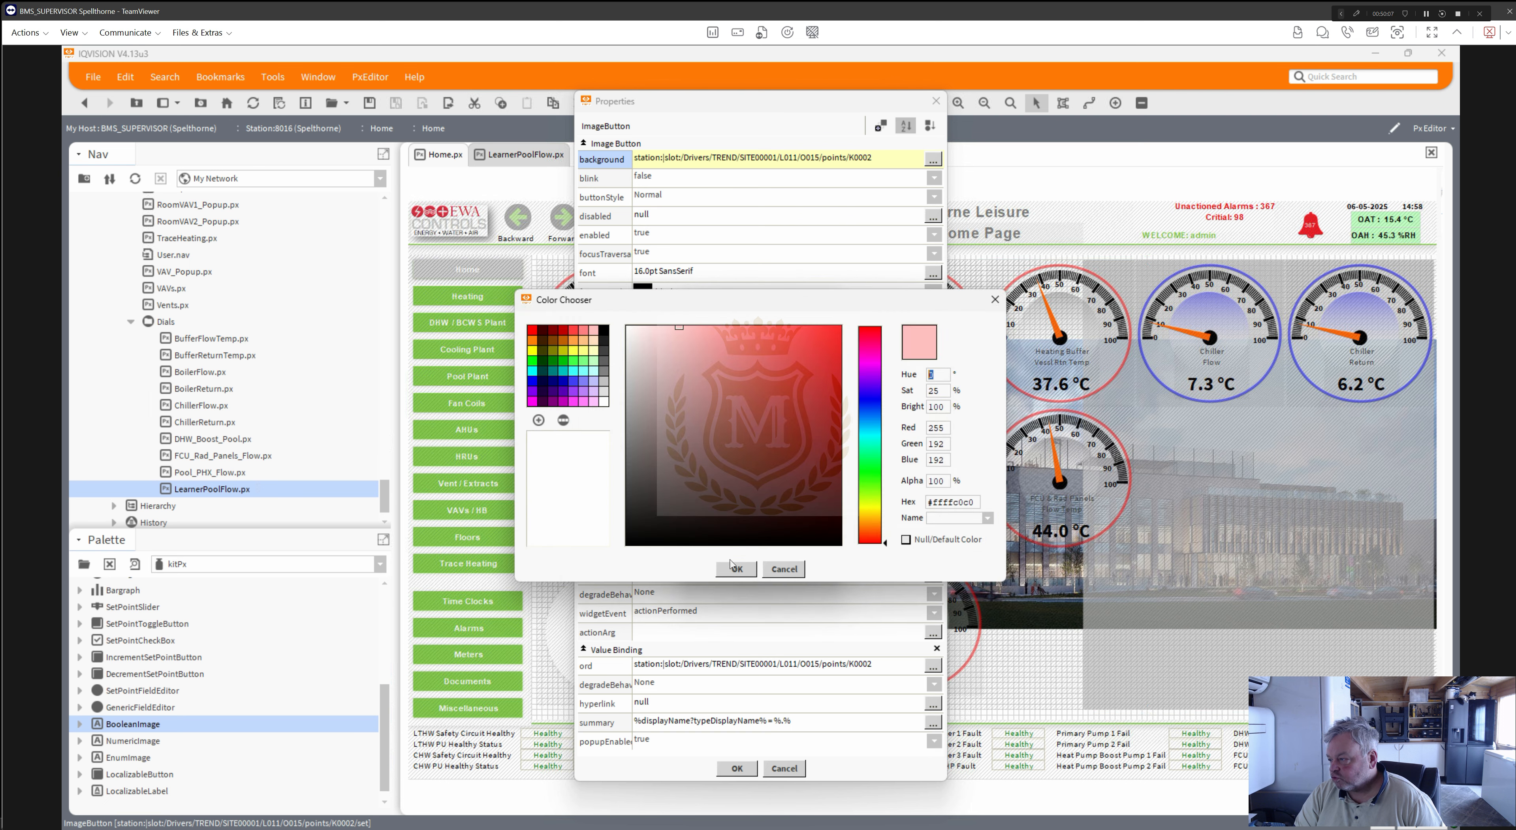
click(737, 569)
- Set the setpoint button's unackedAlarm and null status backgrounds to pale pink #ffc0c0 and apply its properties
click(757, 480)
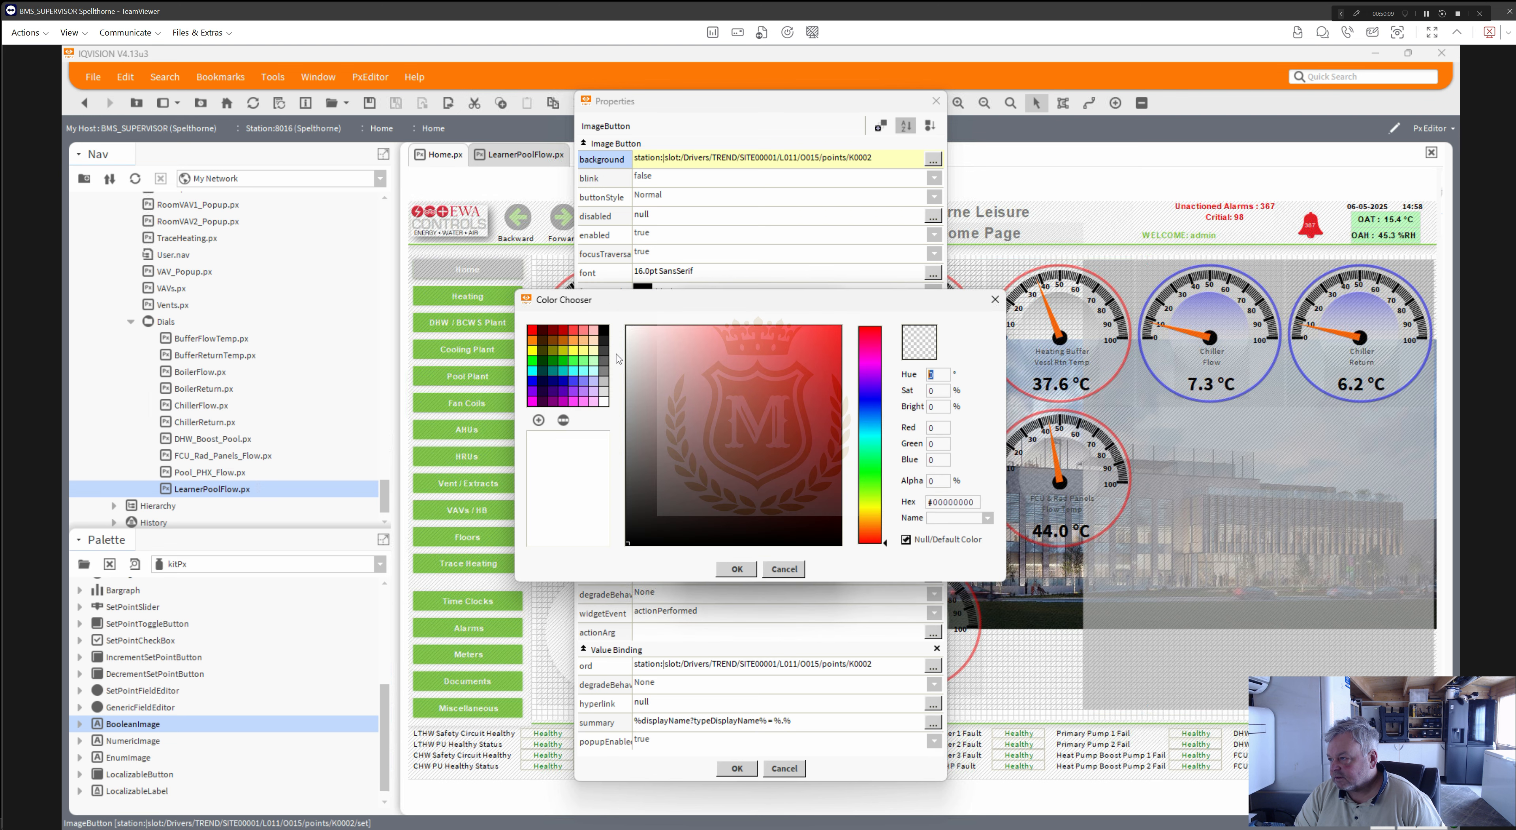
click(595, 334)
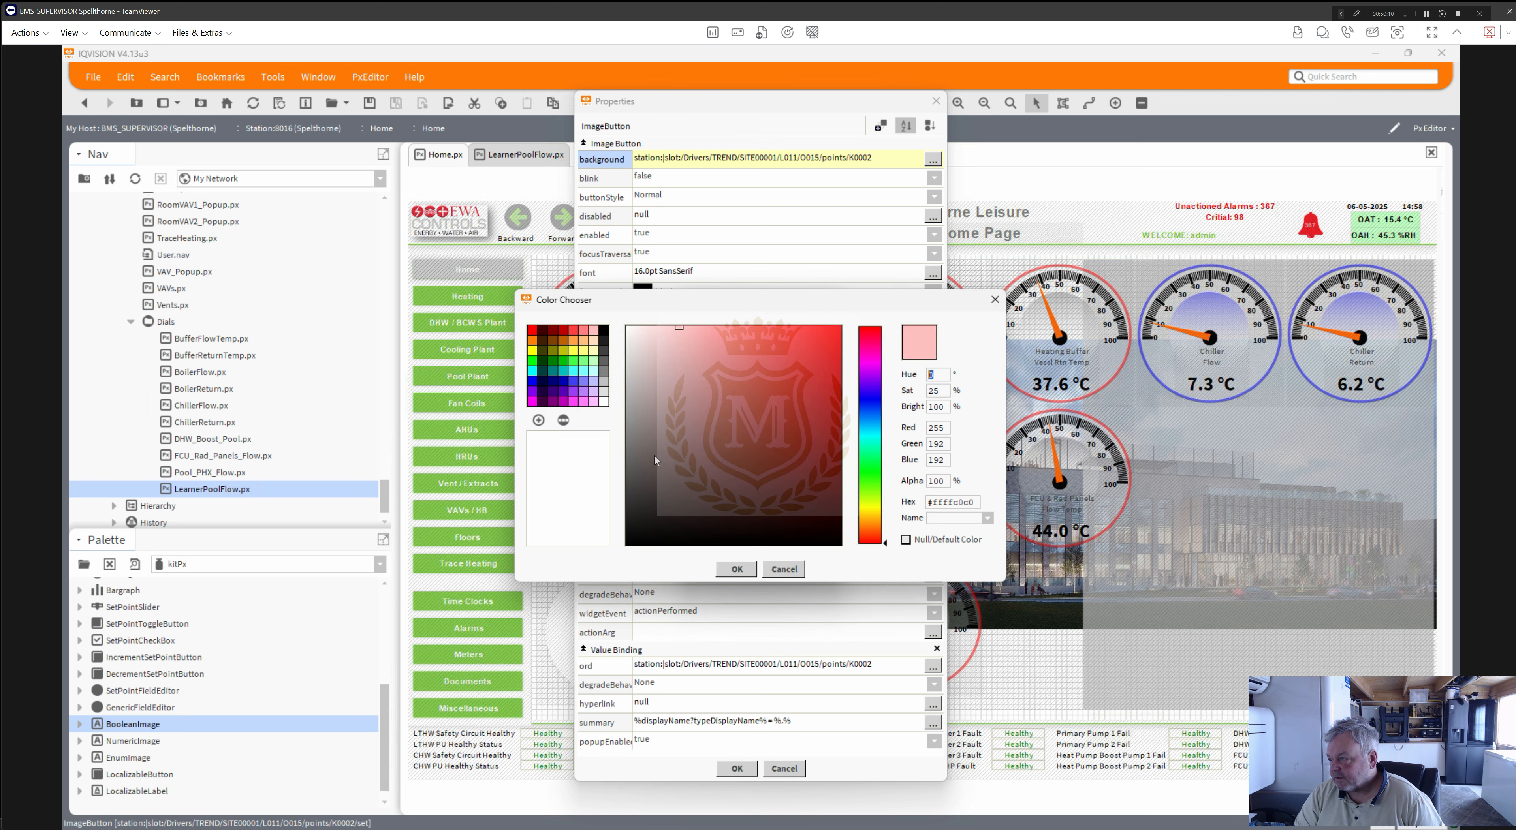
click(736, 569)
click(757, 462)
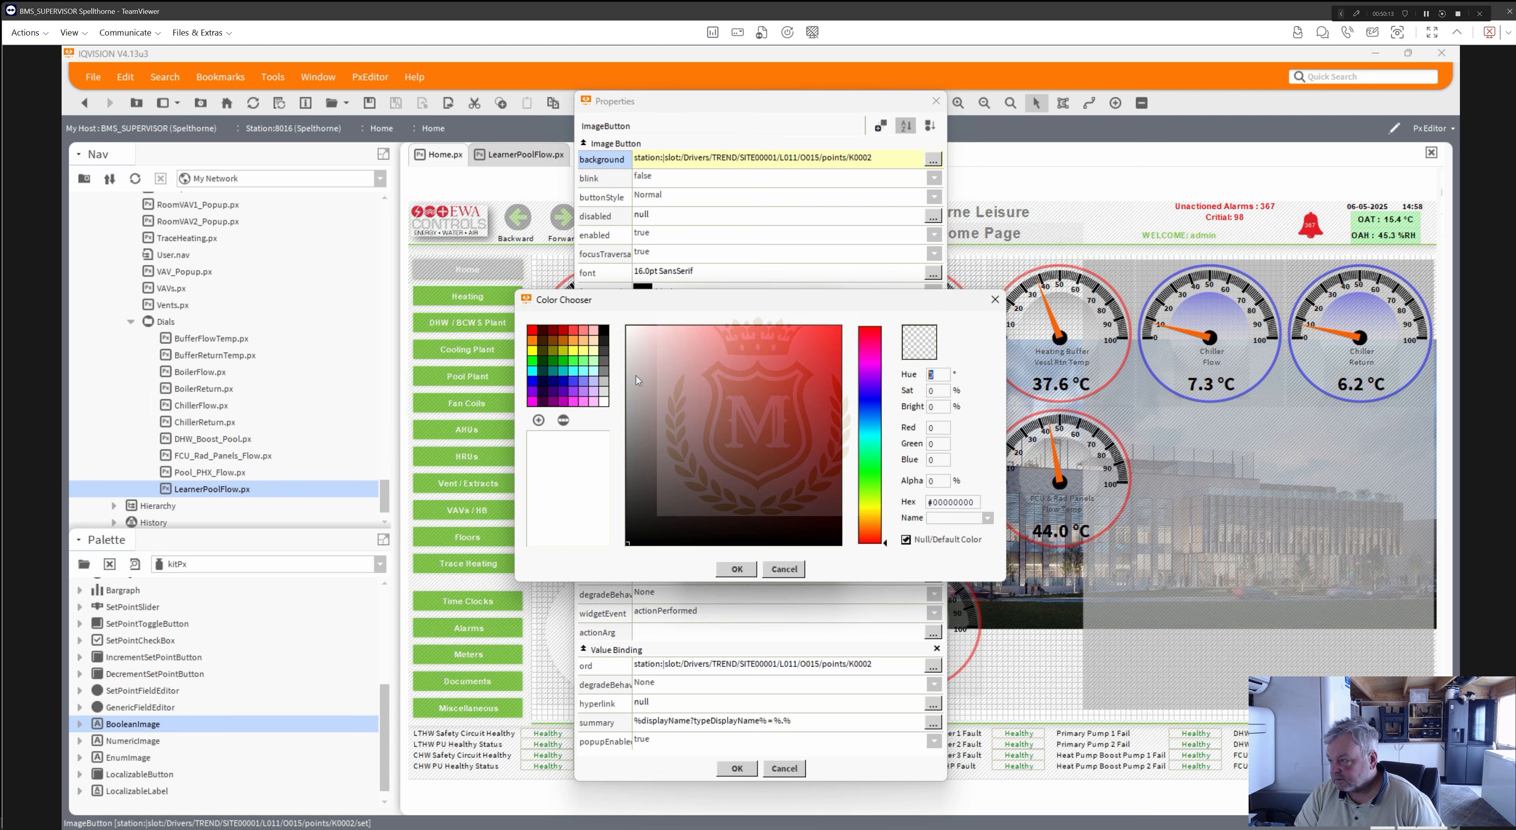
click(595, 333)
click(737, 569)
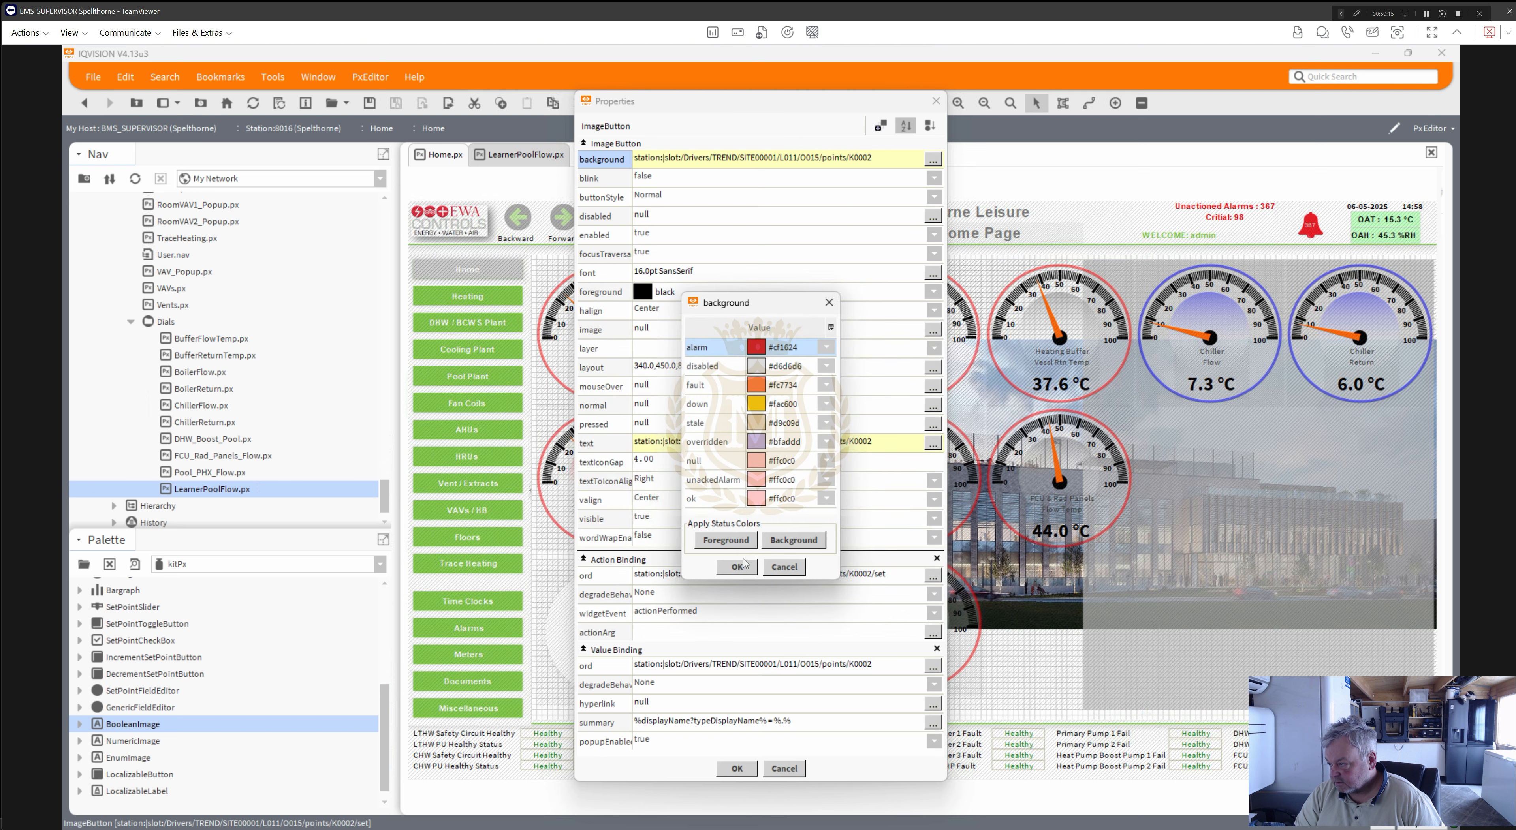
click(736, 566)
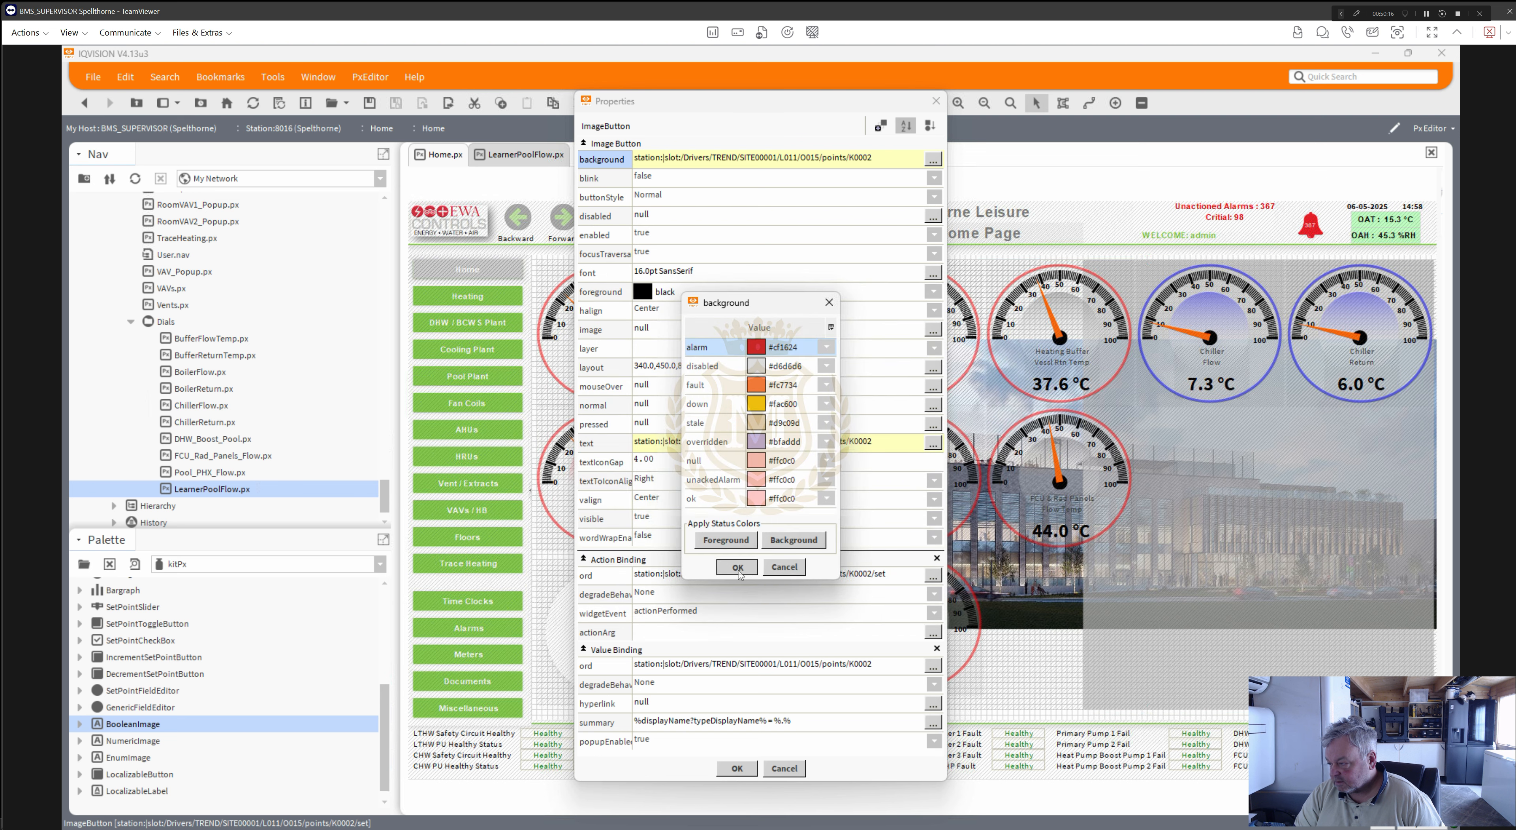
click(737, 769)
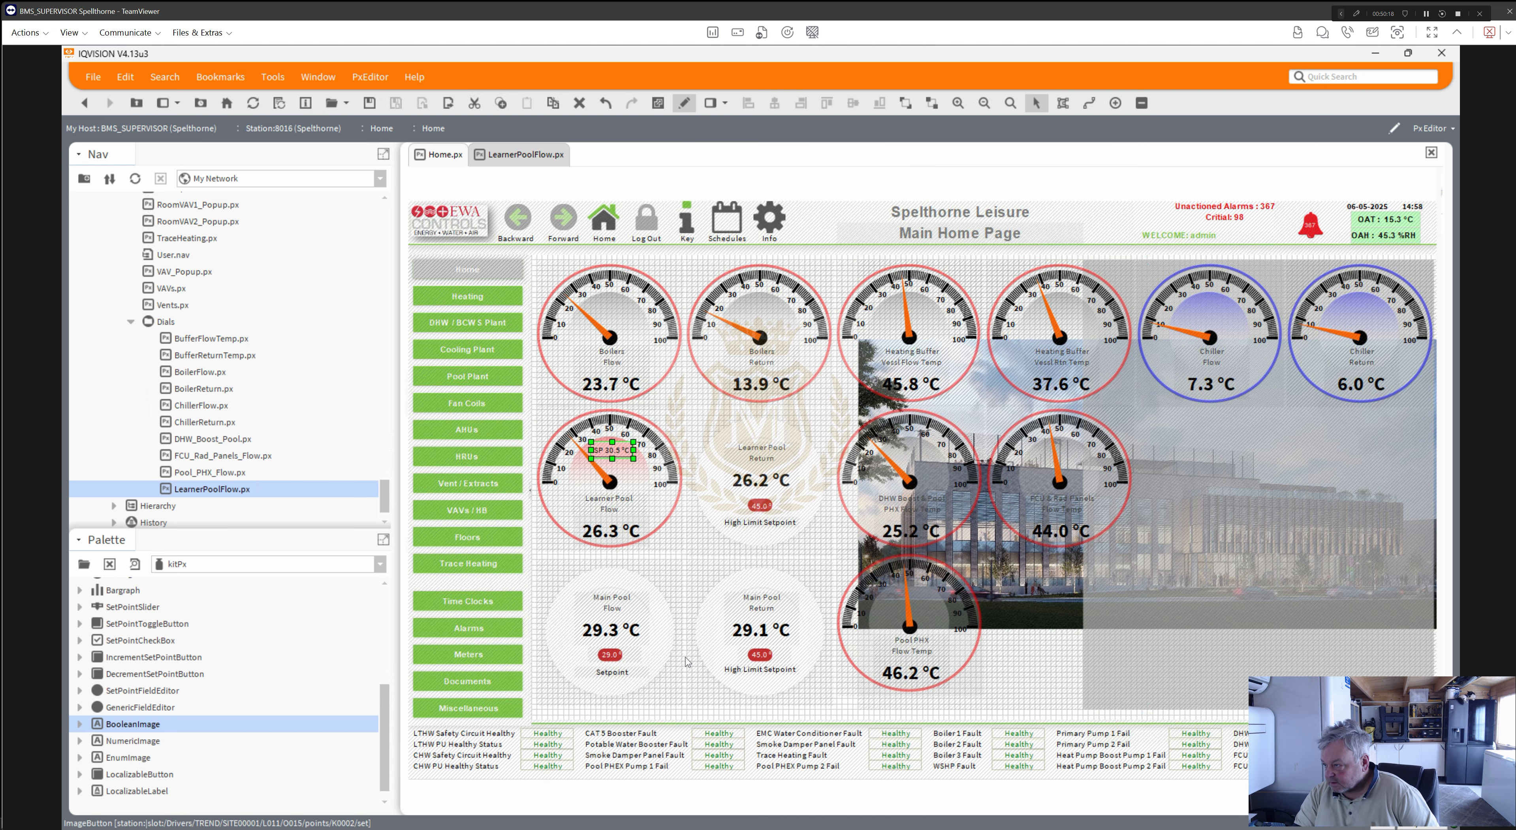
click(686, 563)
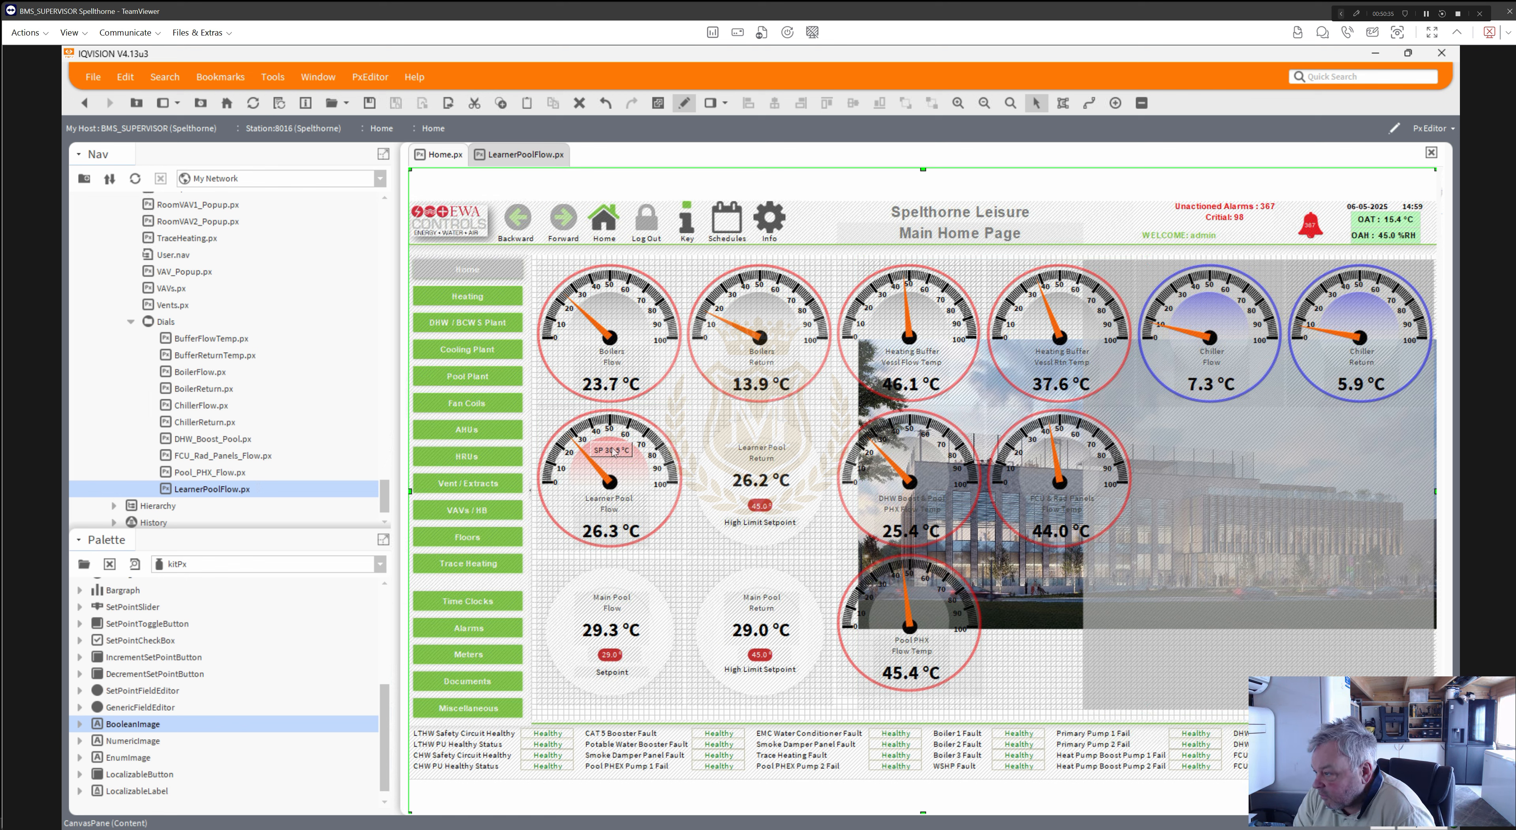
drag(612, 451, 598, 461)
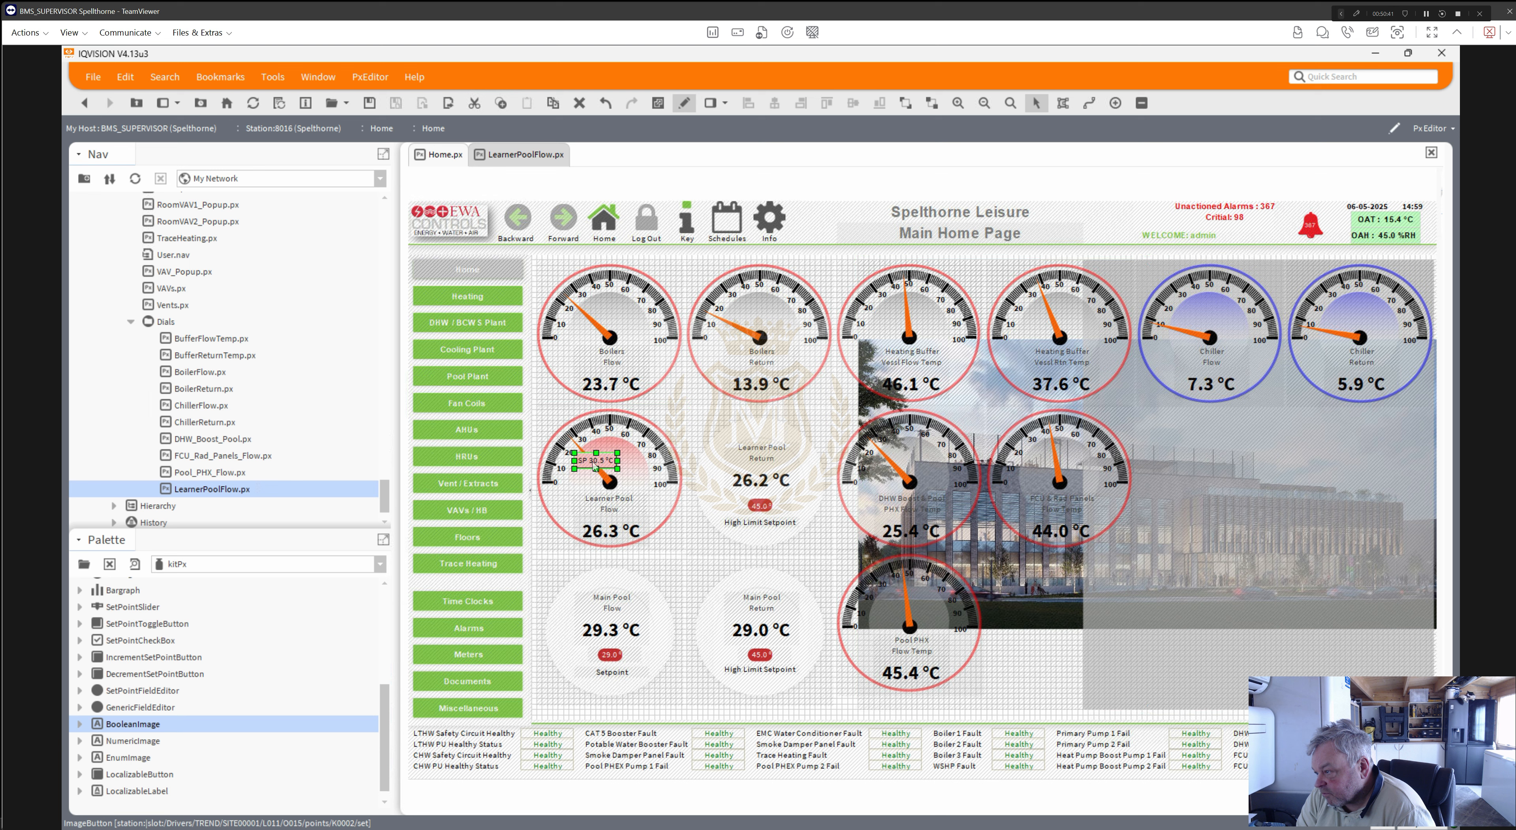
drag(595, 458, 609, 450)
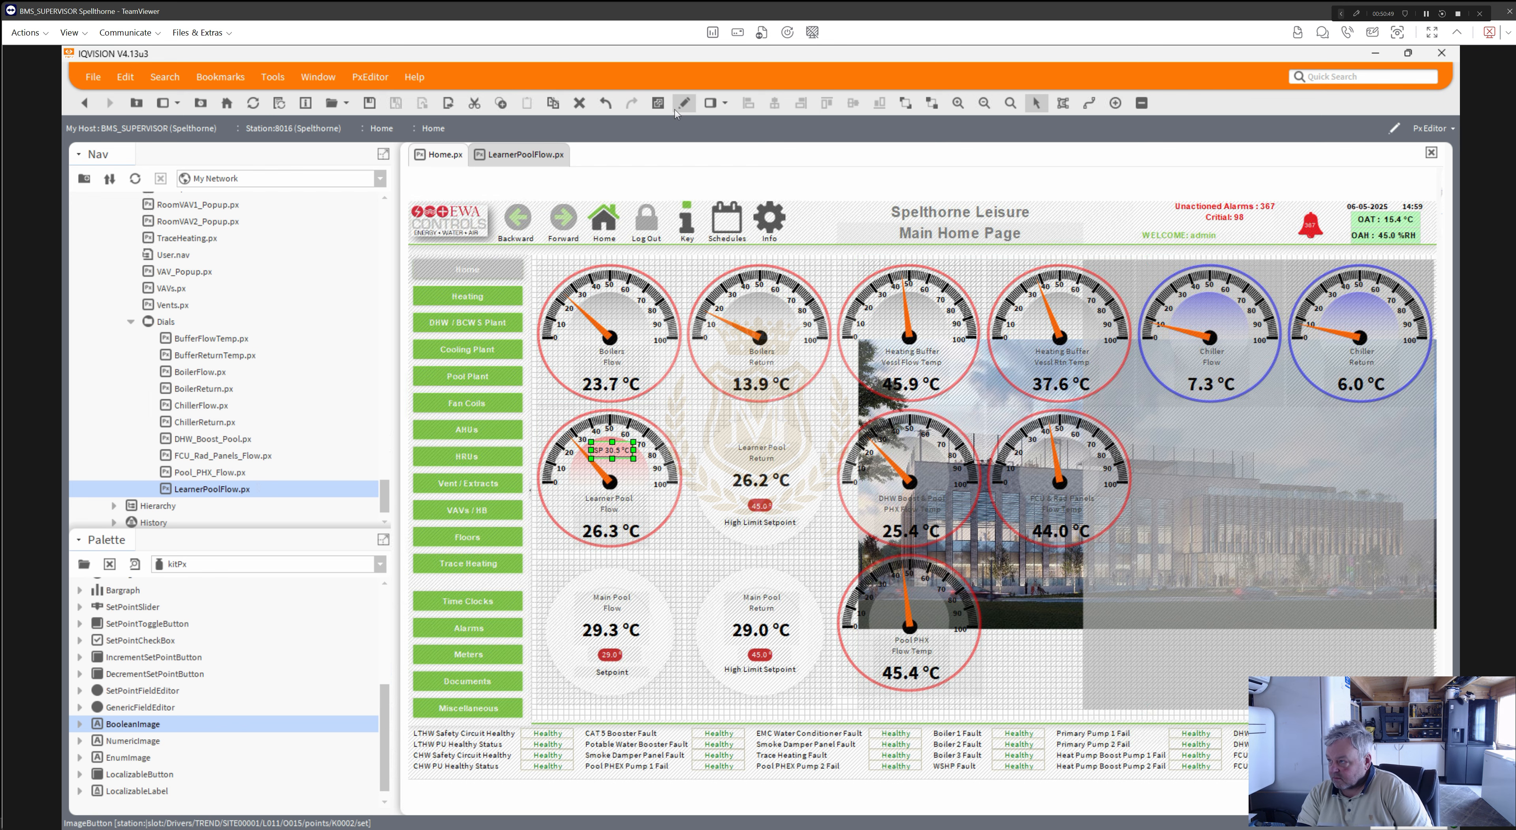
- Check the home page in view mode and nudge the setpoint button two steps left on the Learner Pool Flow dial
click(685, 103)
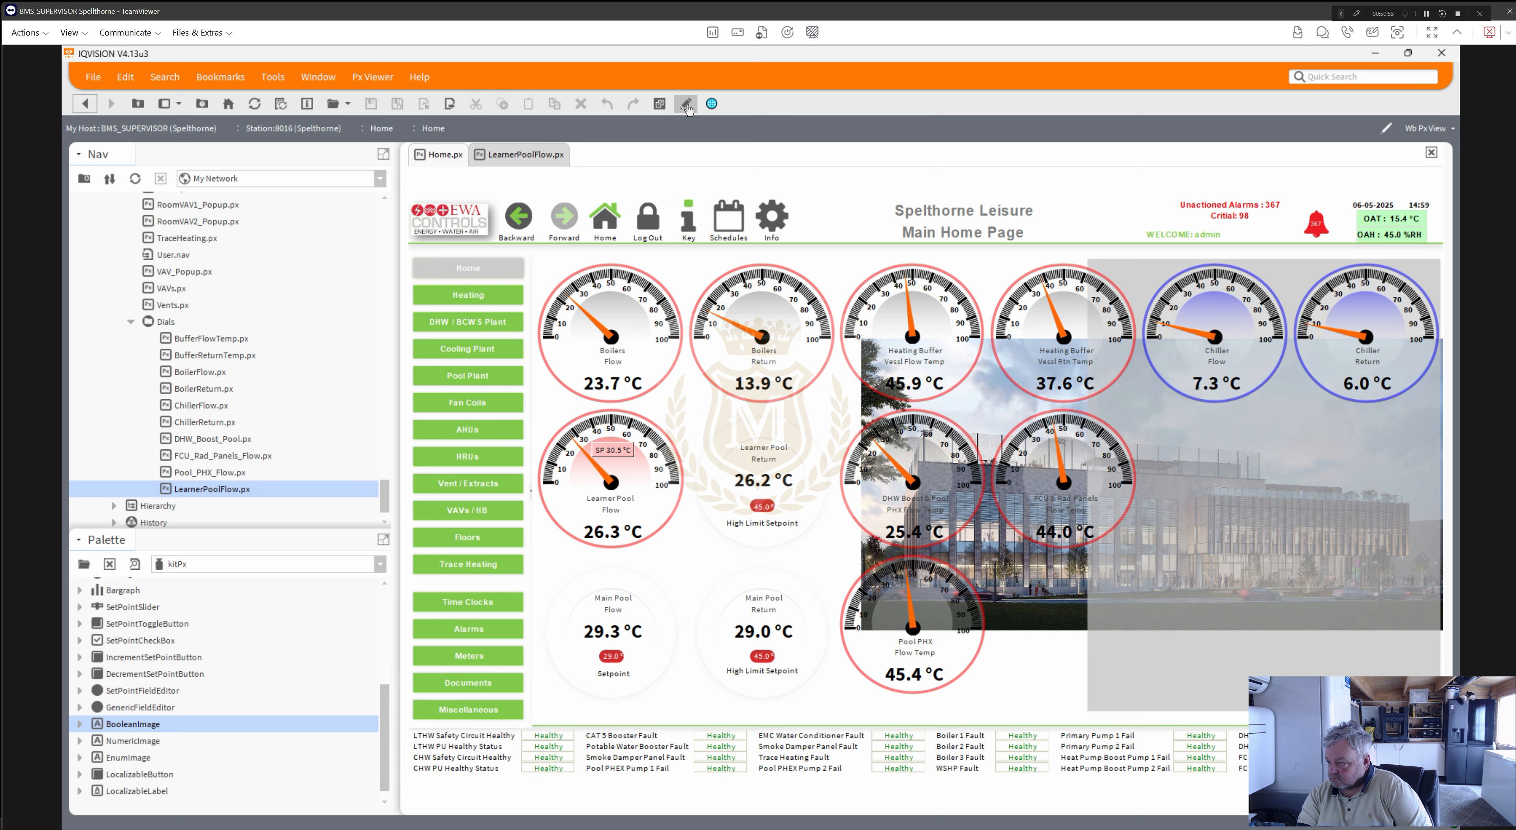
click(686, 105)
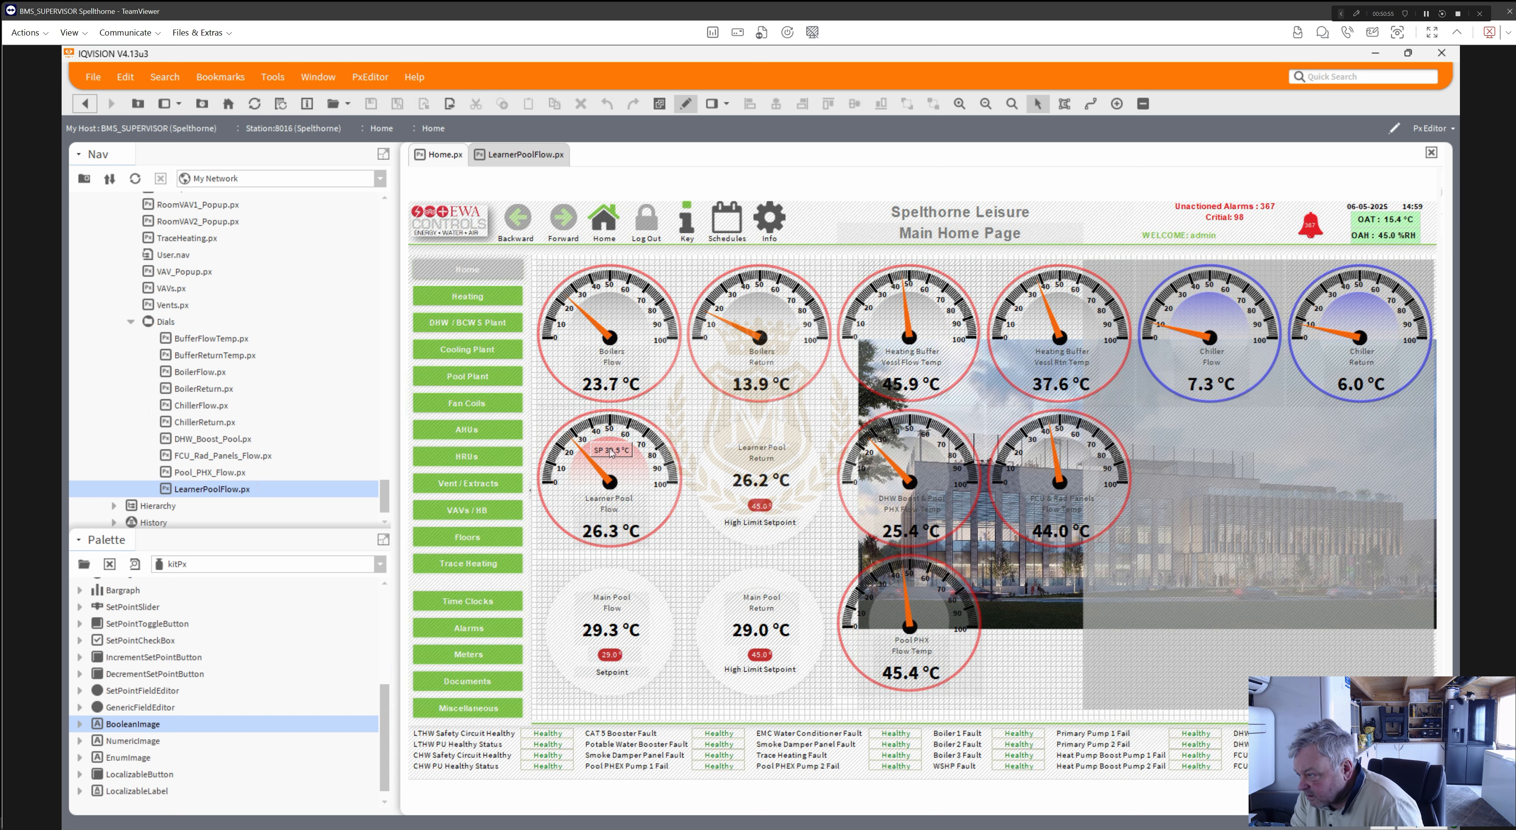
click(619, 454)
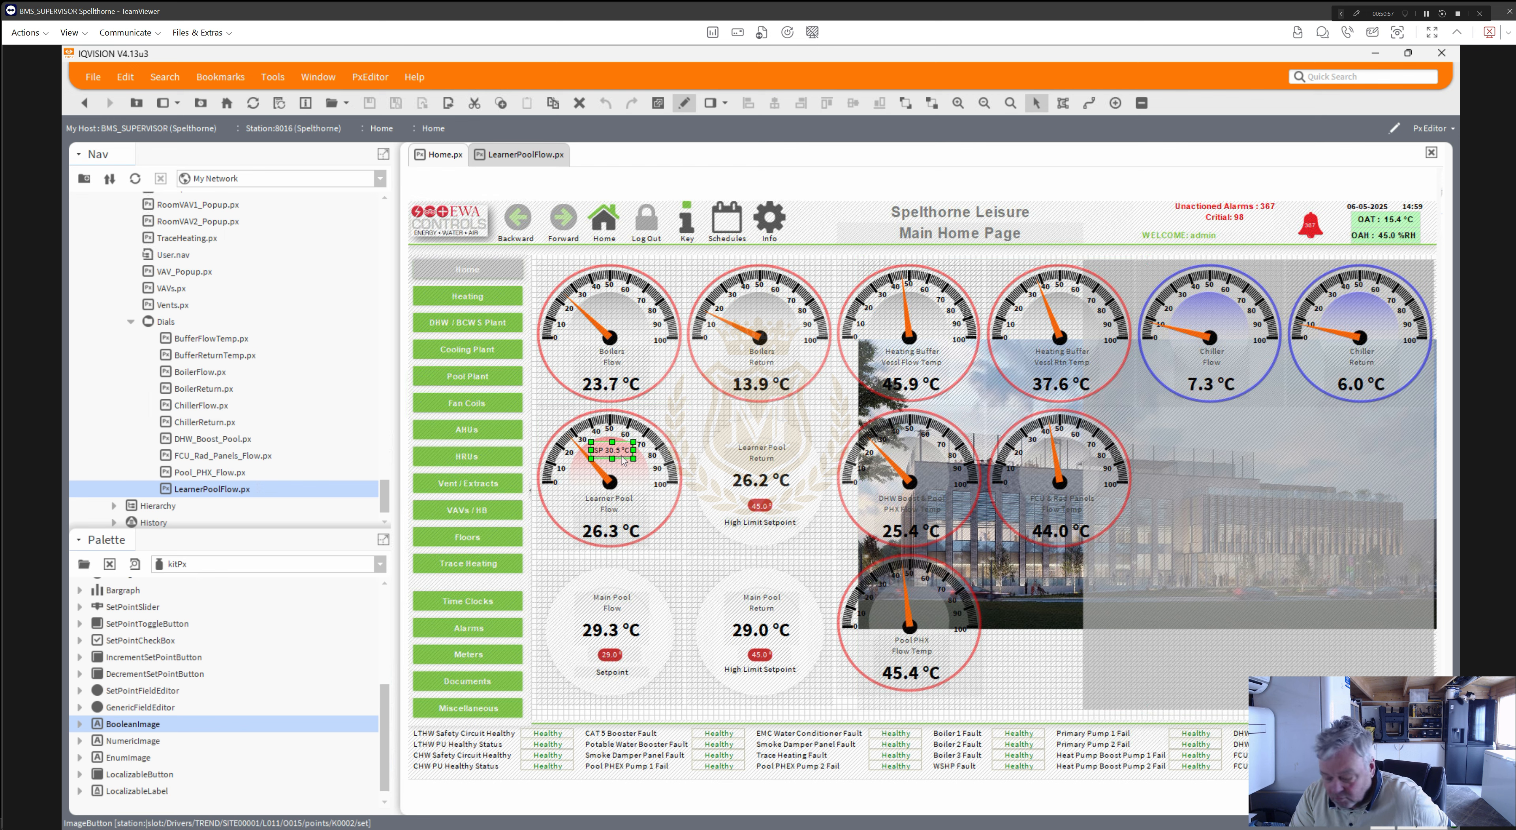
key(Left)
key(Left)
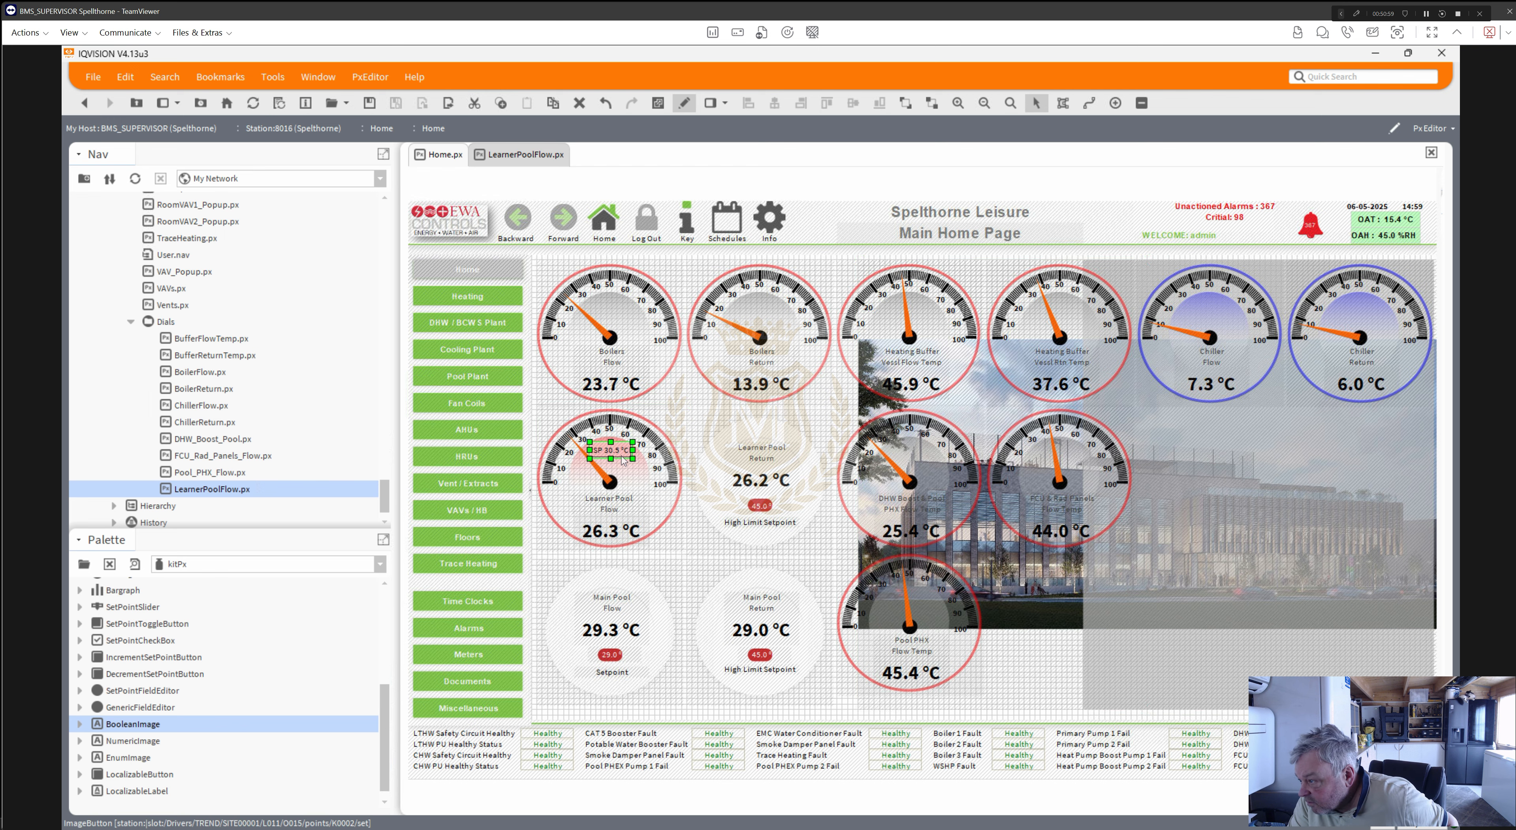
click(686, 105)
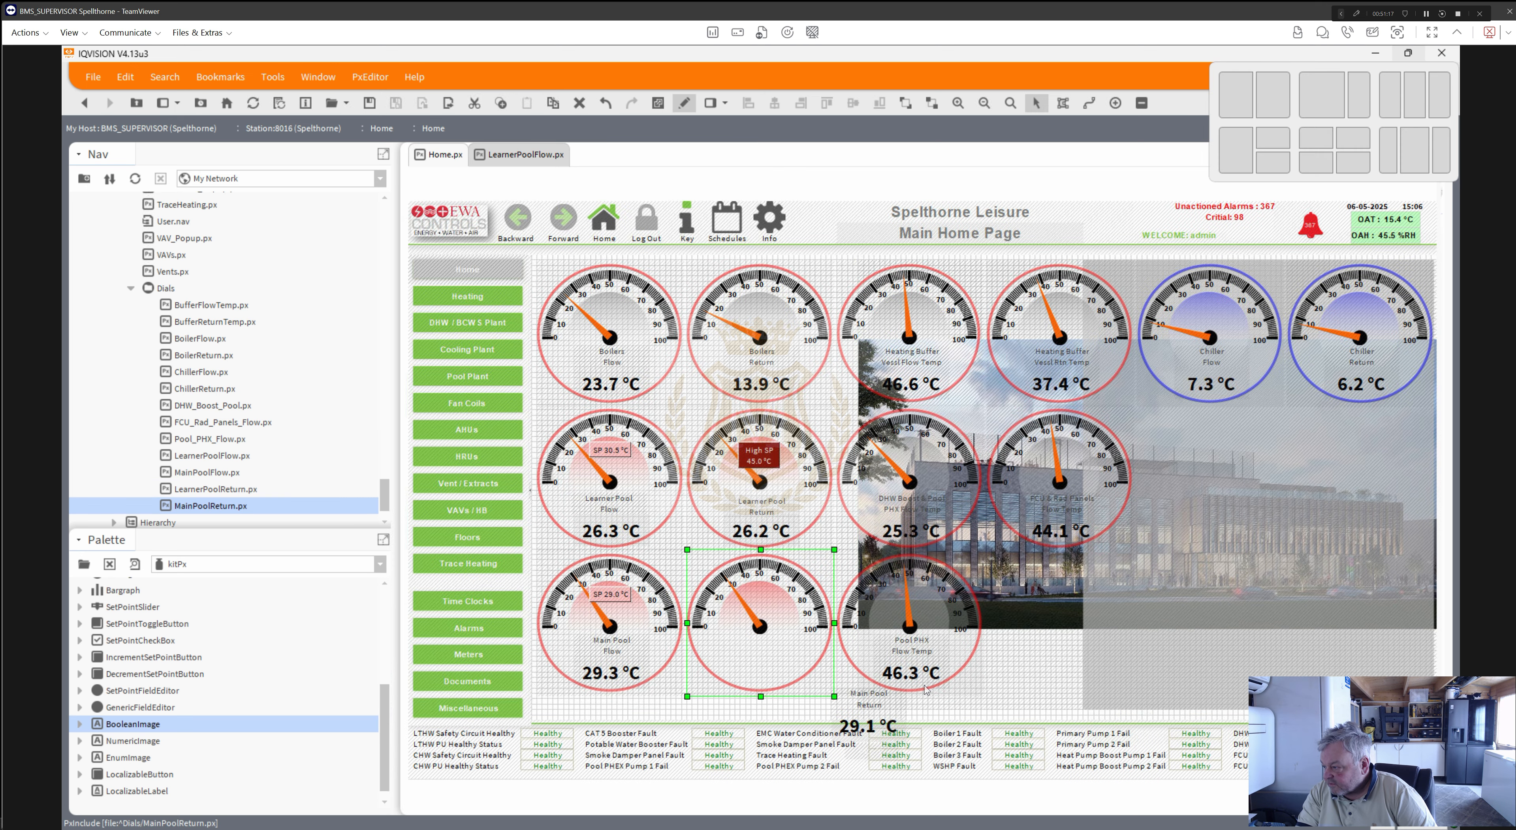
- Move the Main Pool Return temperature value and its name label into place on the empty Main Pool Return dial
drag(864, 734, 756, 674)
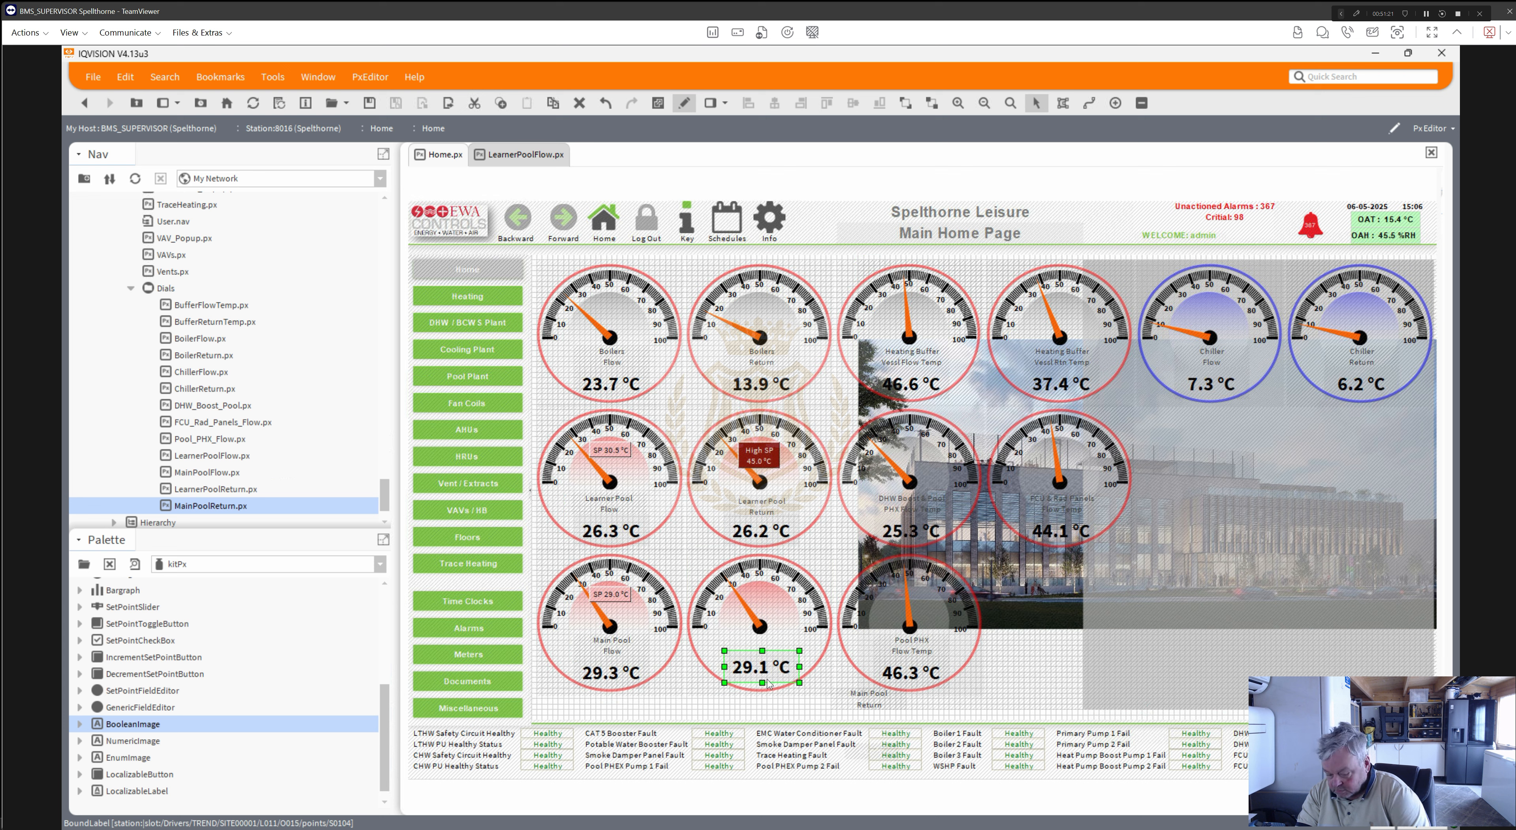
key(Down)
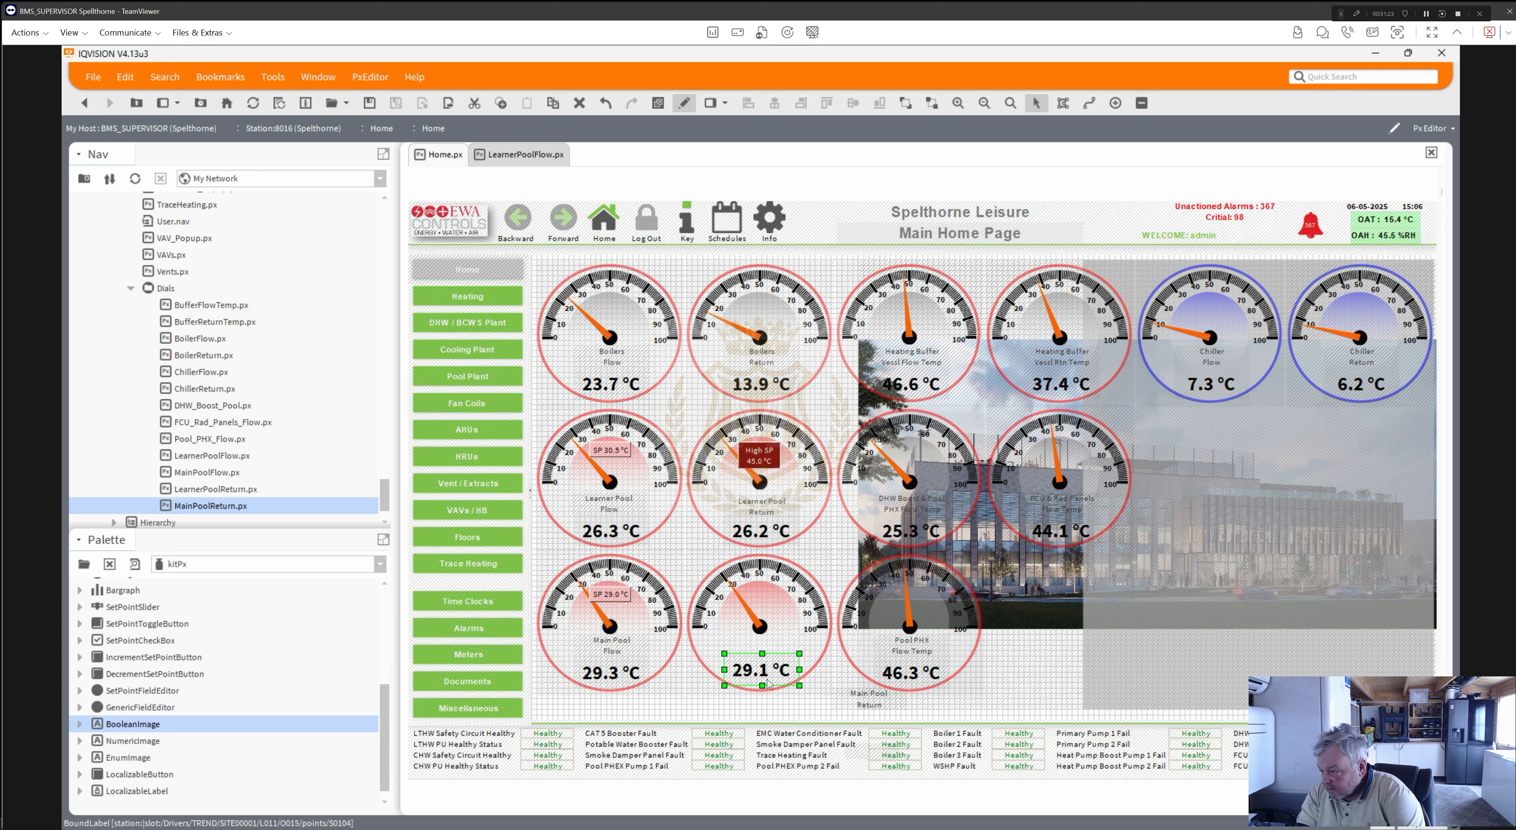
key(Down)
drag(865, 709, 752, 644)
drag(755, 647, 760, 646)
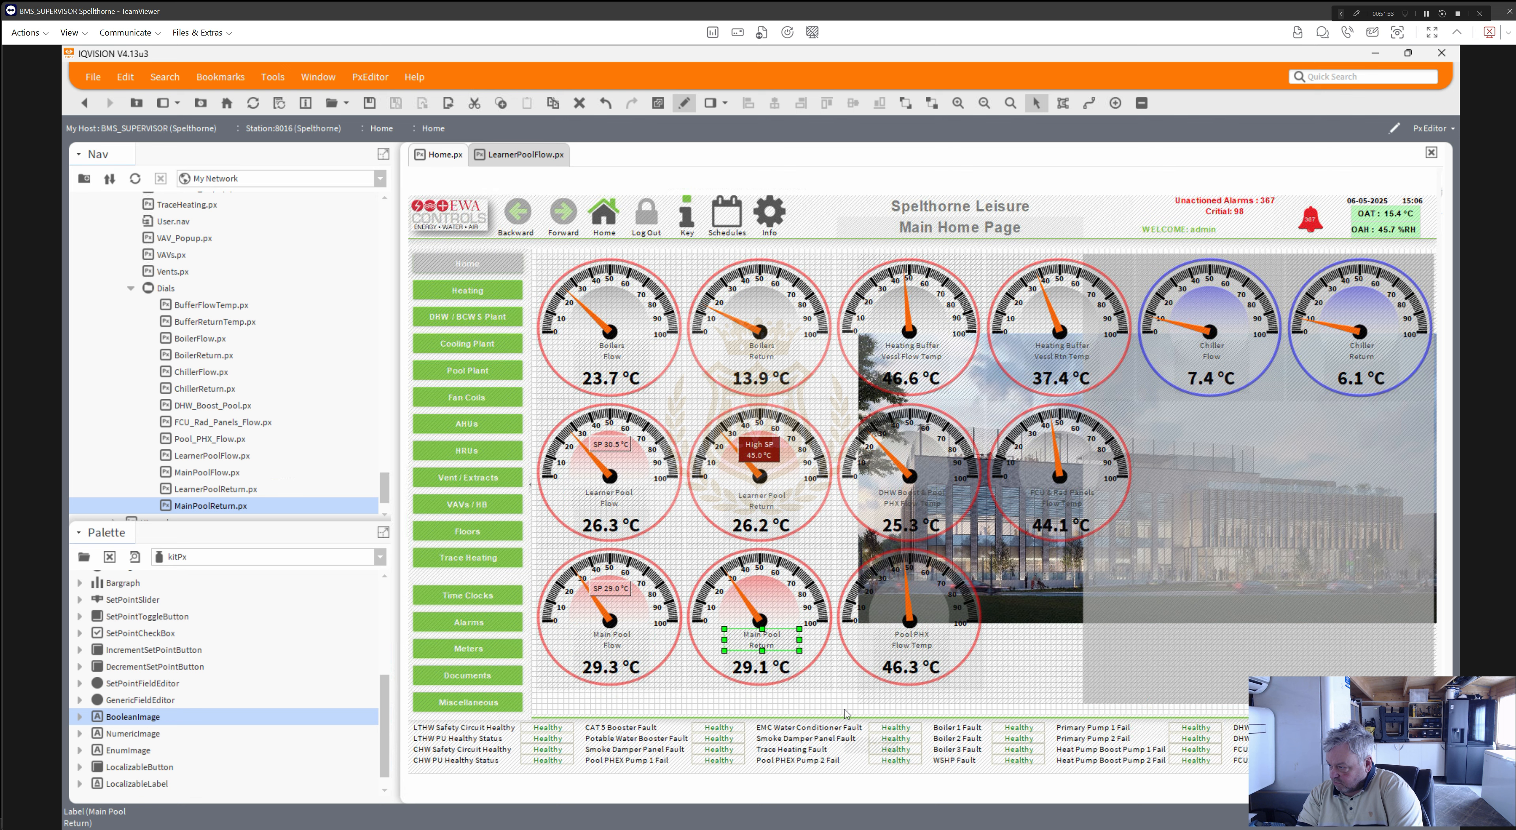
click(846, 691)
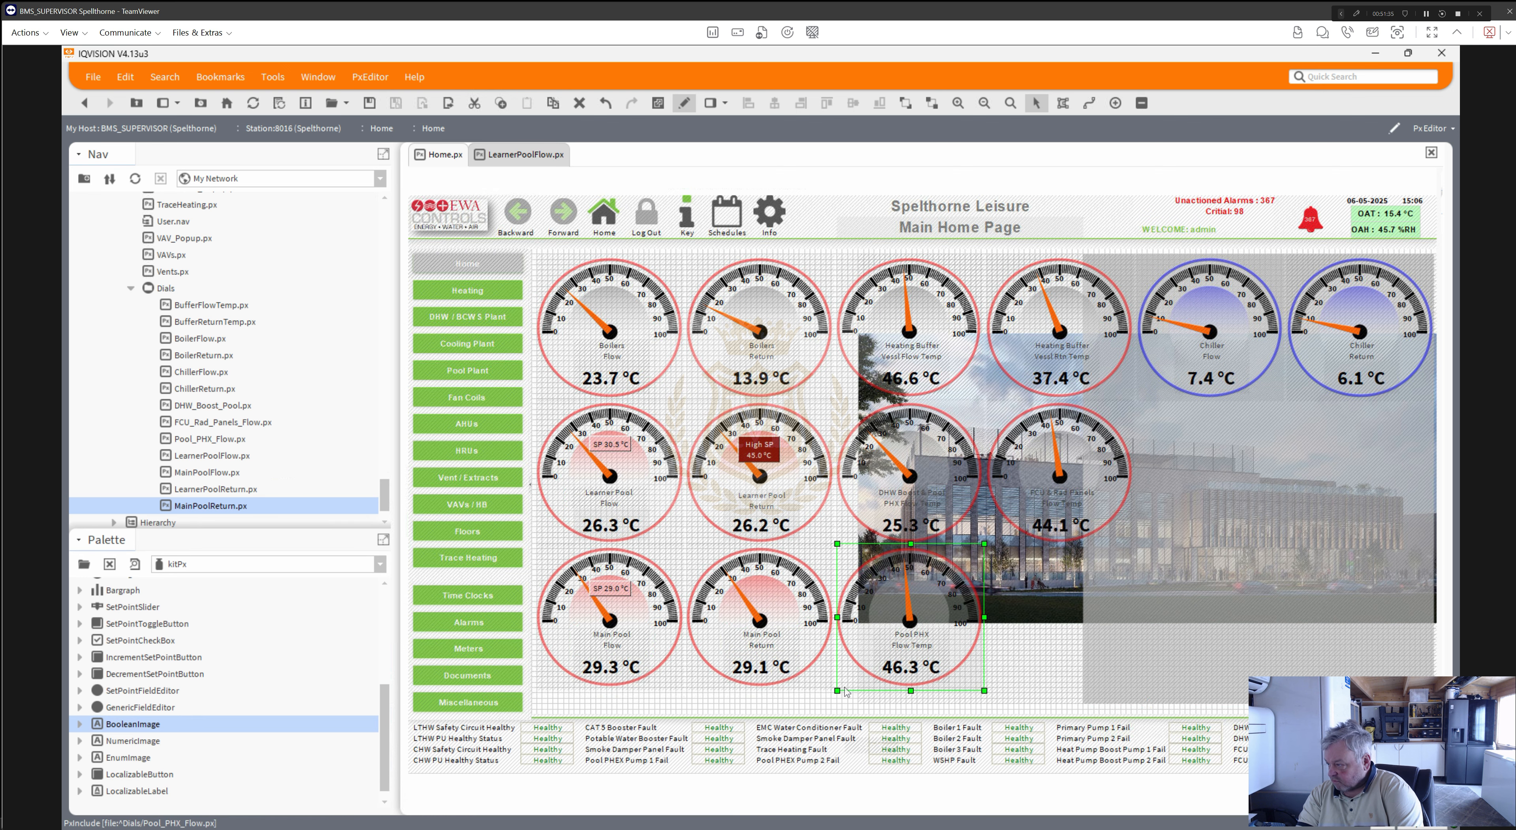
click(874, 712)
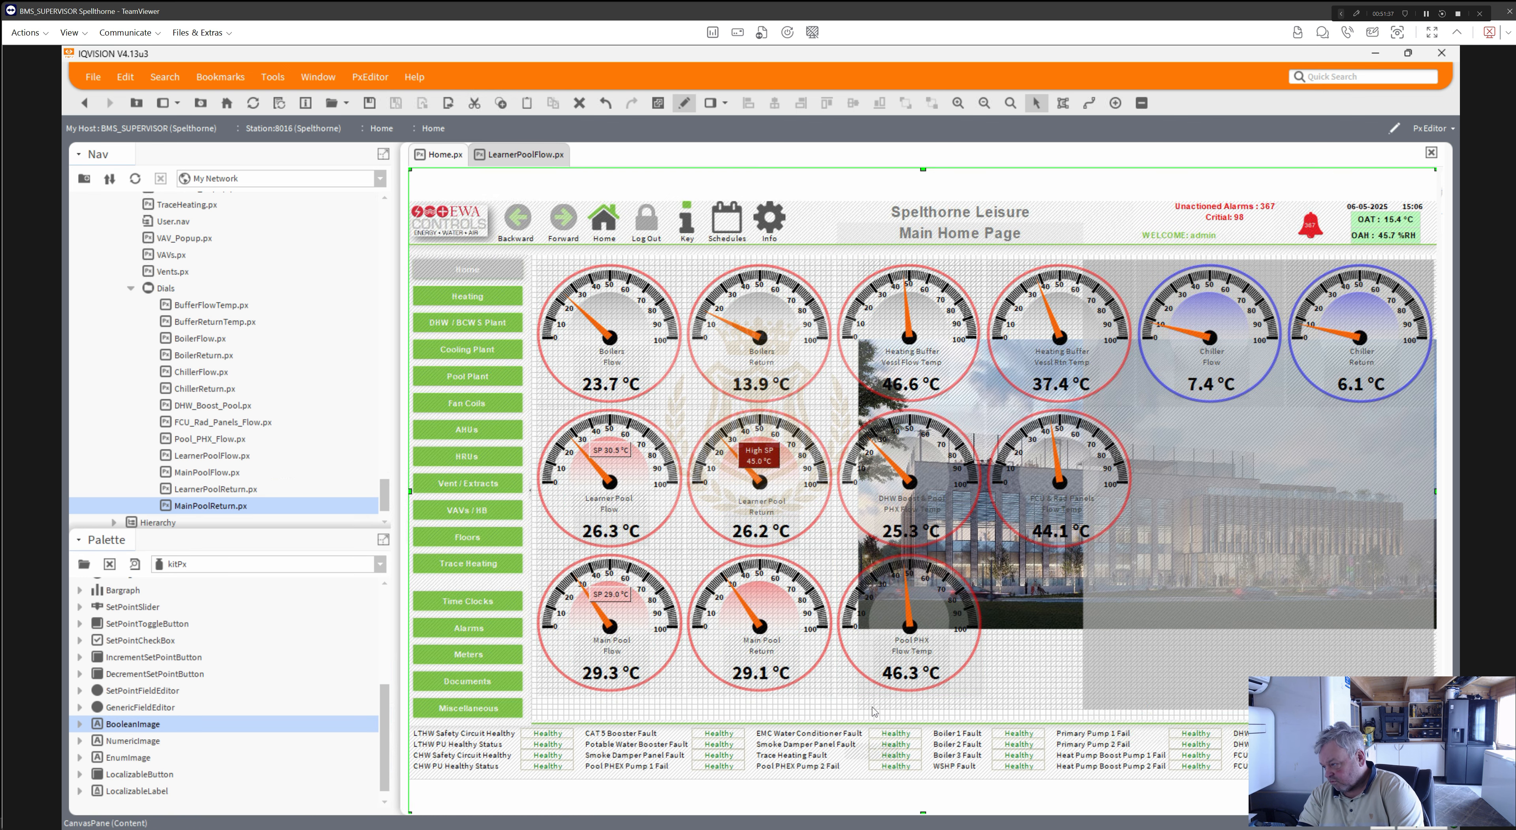
click(875, 712)
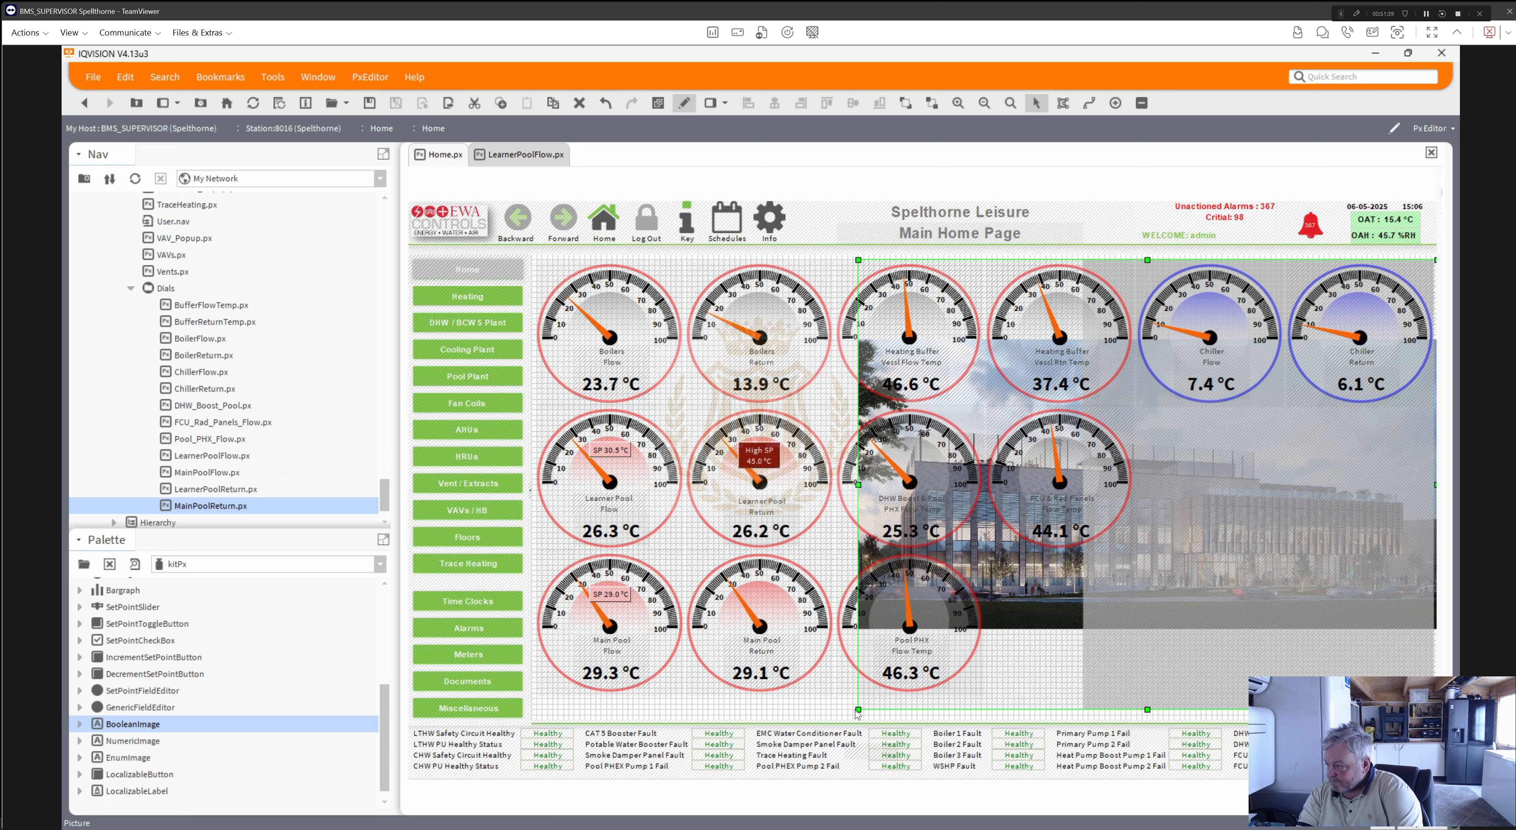
click(804, 710)
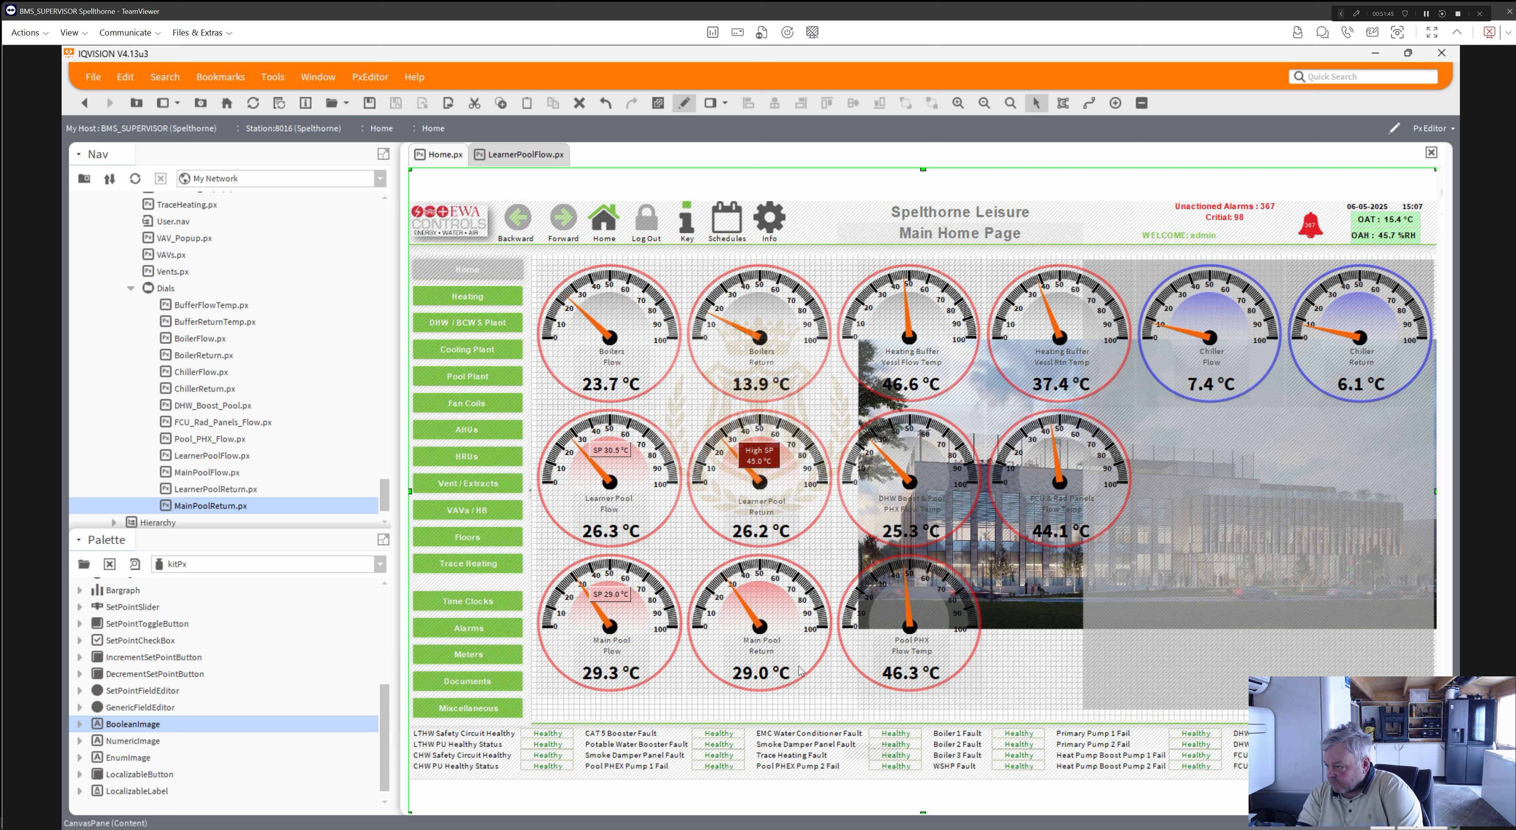
- Duplicate the Learner Pool Return dial's High SP button and place the copy on the Main Pool Return dial
click(755, 462)
right_click(754, 462)
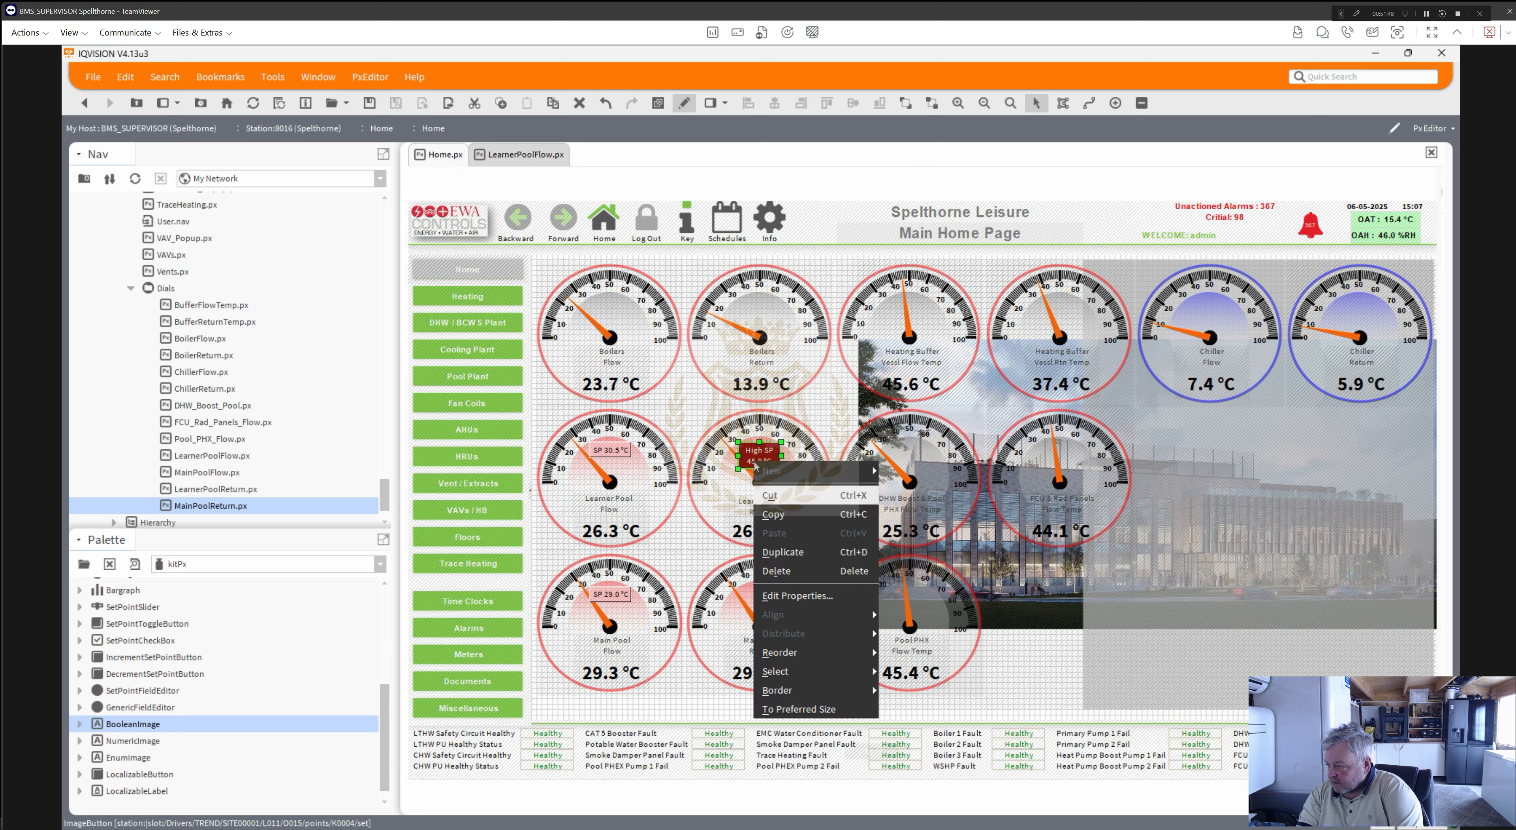
click(793, 552)
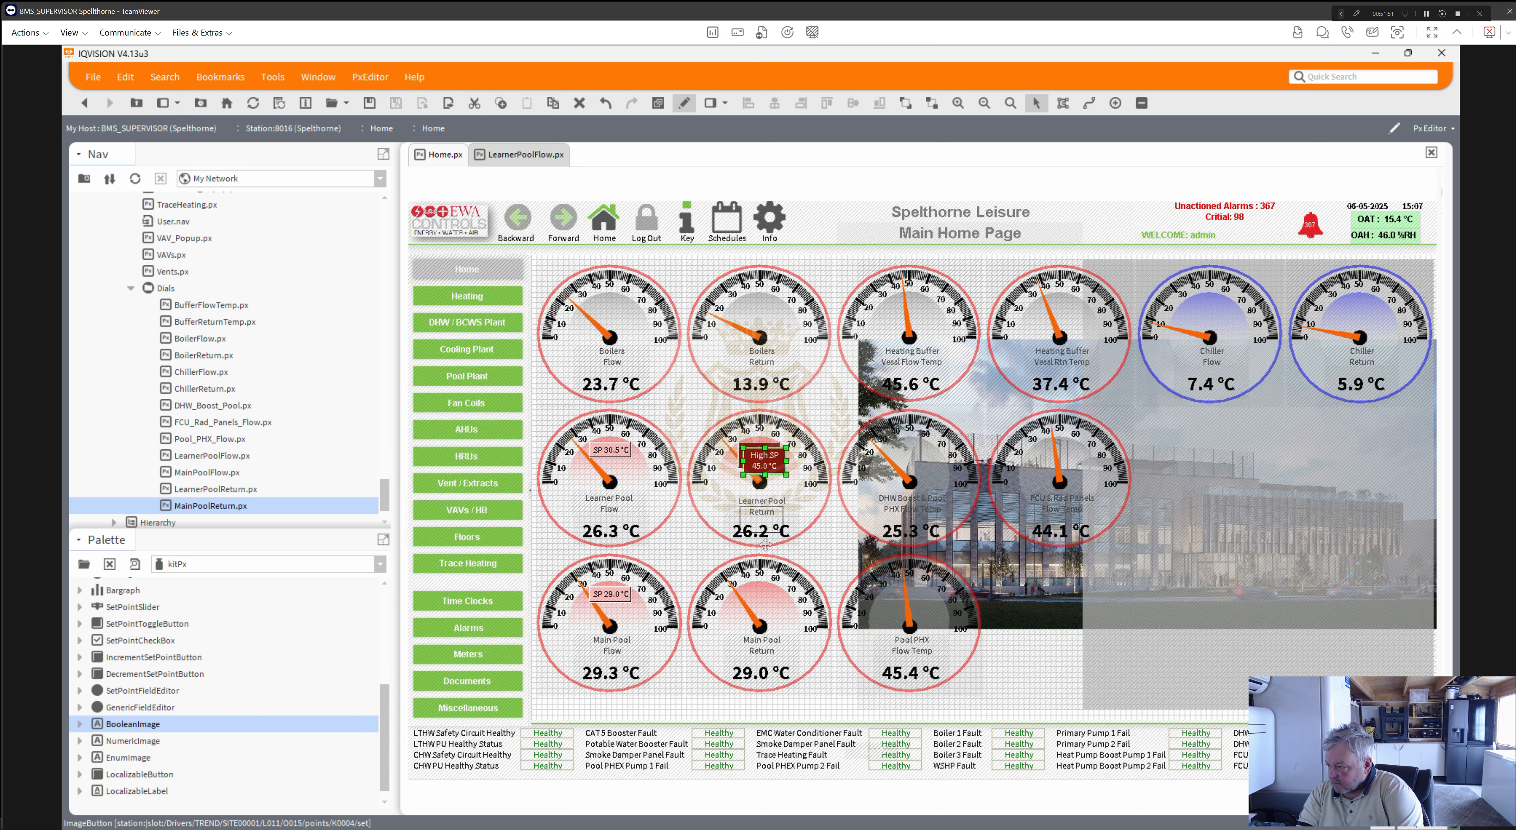
drag(765, 545, 762, 601)
- Copy the action binding ord from the old K0003 setpoint button located among the fault status labels
drag(752, 707, 927, 786)
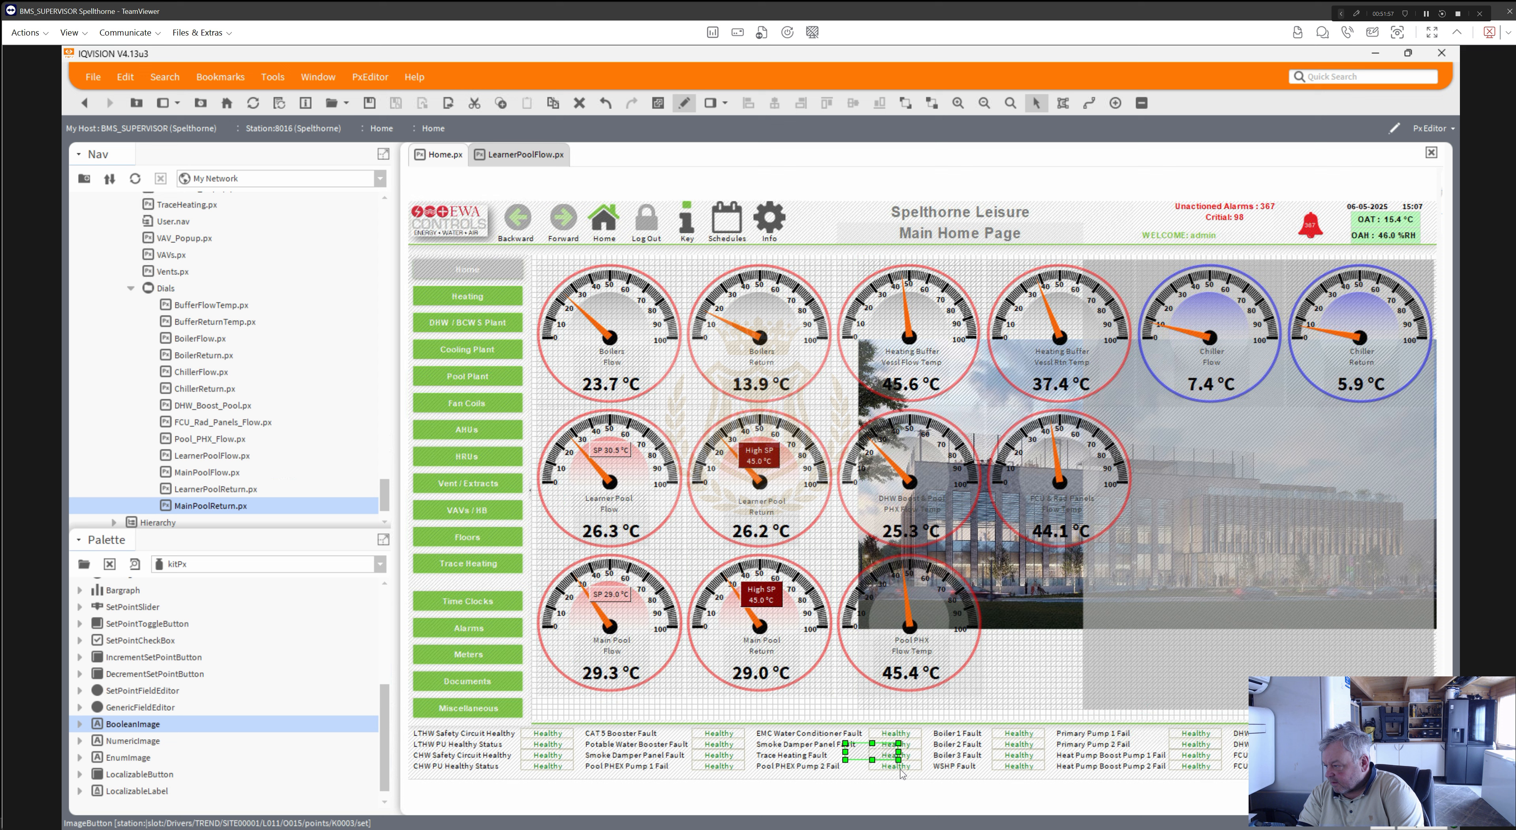
double_click(868, 755)
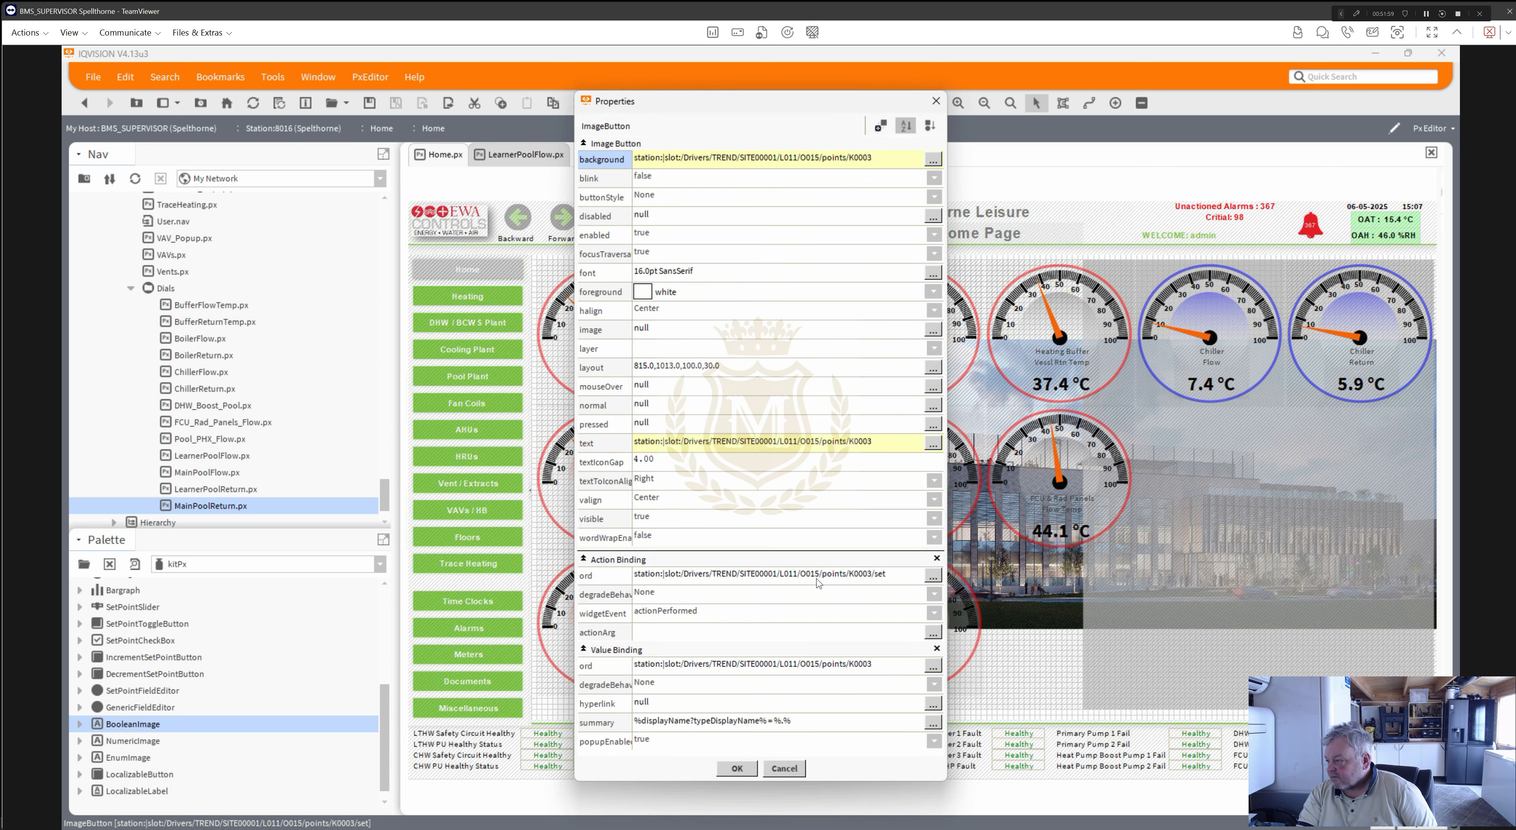
double_click(818, 580)
key(ctrl+c)
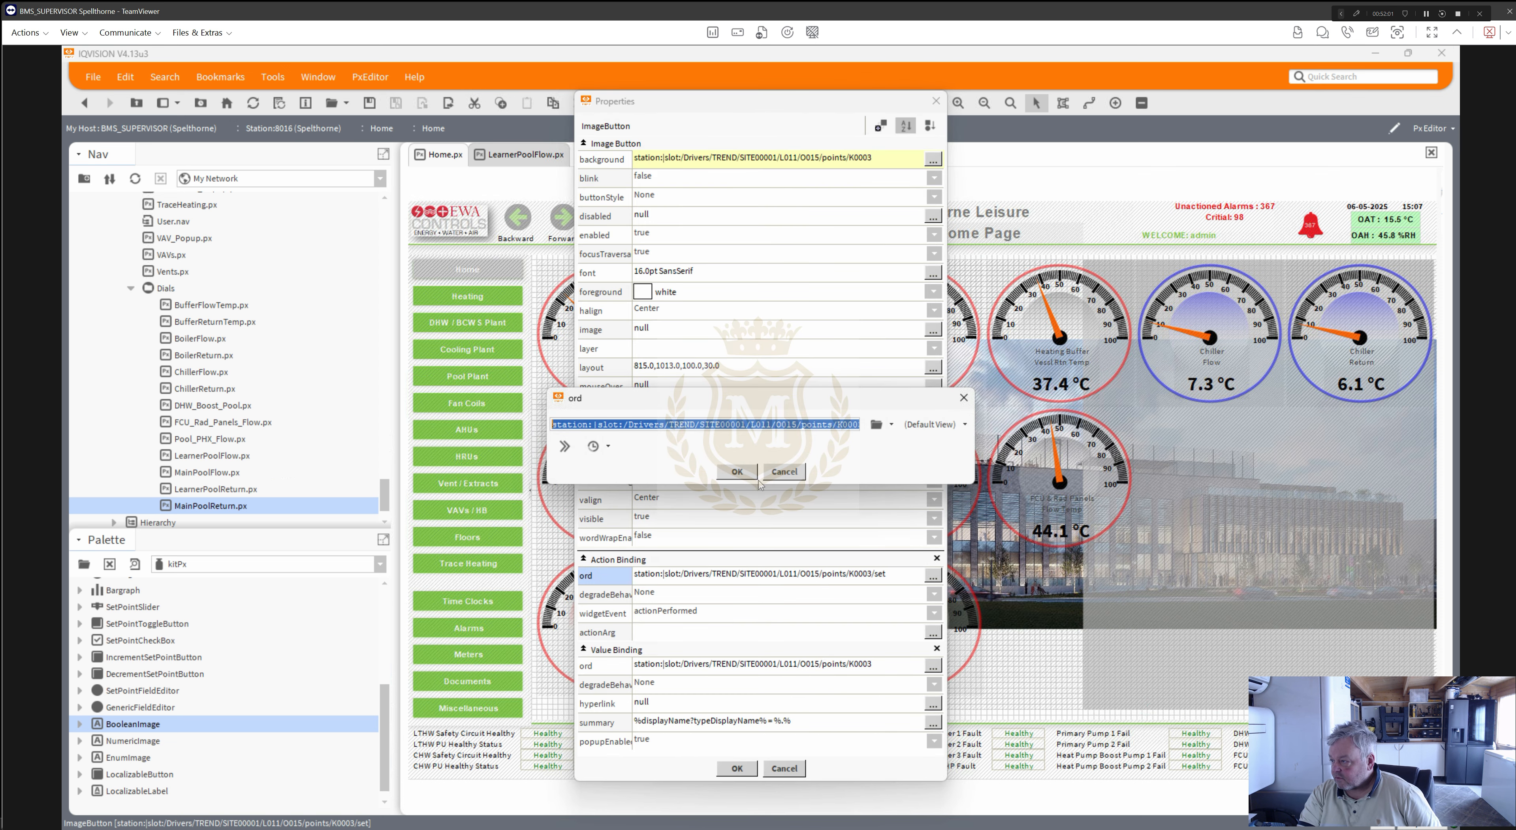
key(Return)
click(737, 768)
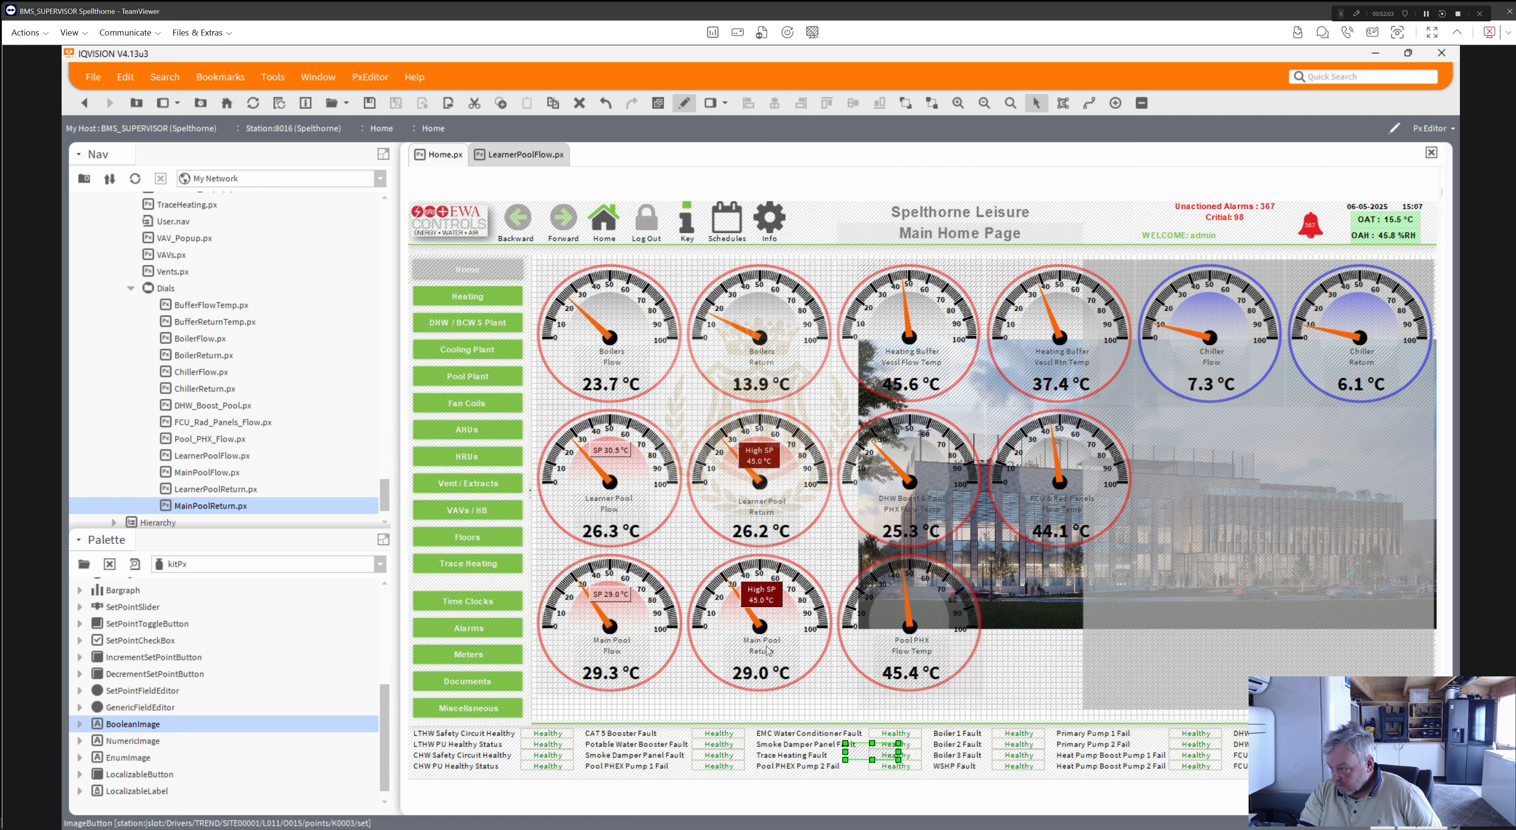
- Rebind the Main Pool Return High SP button: action ord to station:|slot:/Drivers/TREND/SITE00001/L011/O015/points/K0003/set, value ord to the same path without /set
double_click(759, 601)
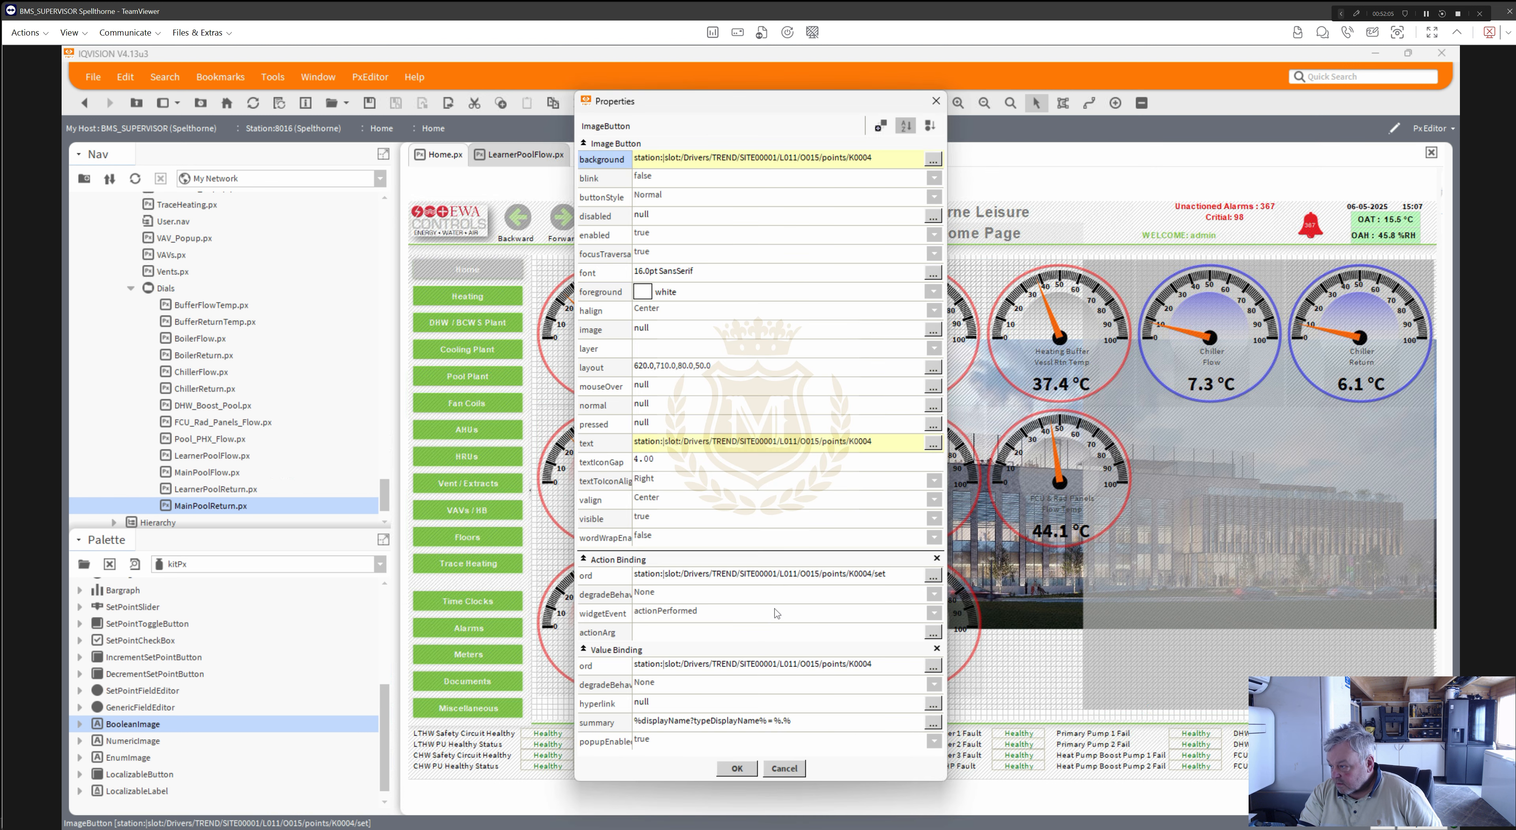
double_click(772, 580)
key(ctrl+v)
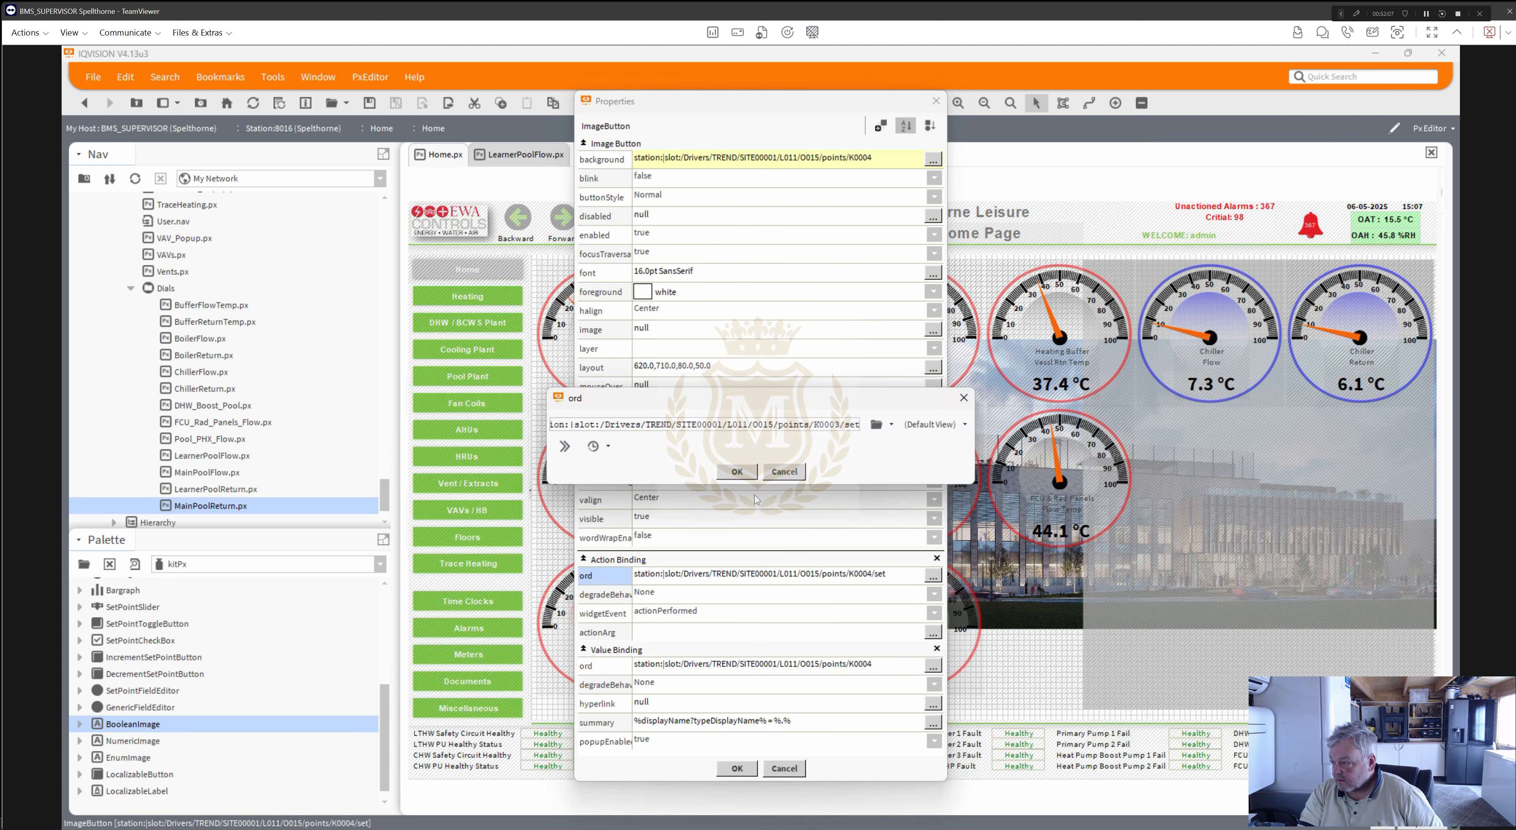
click(737, 472)
double_click(782, 665)
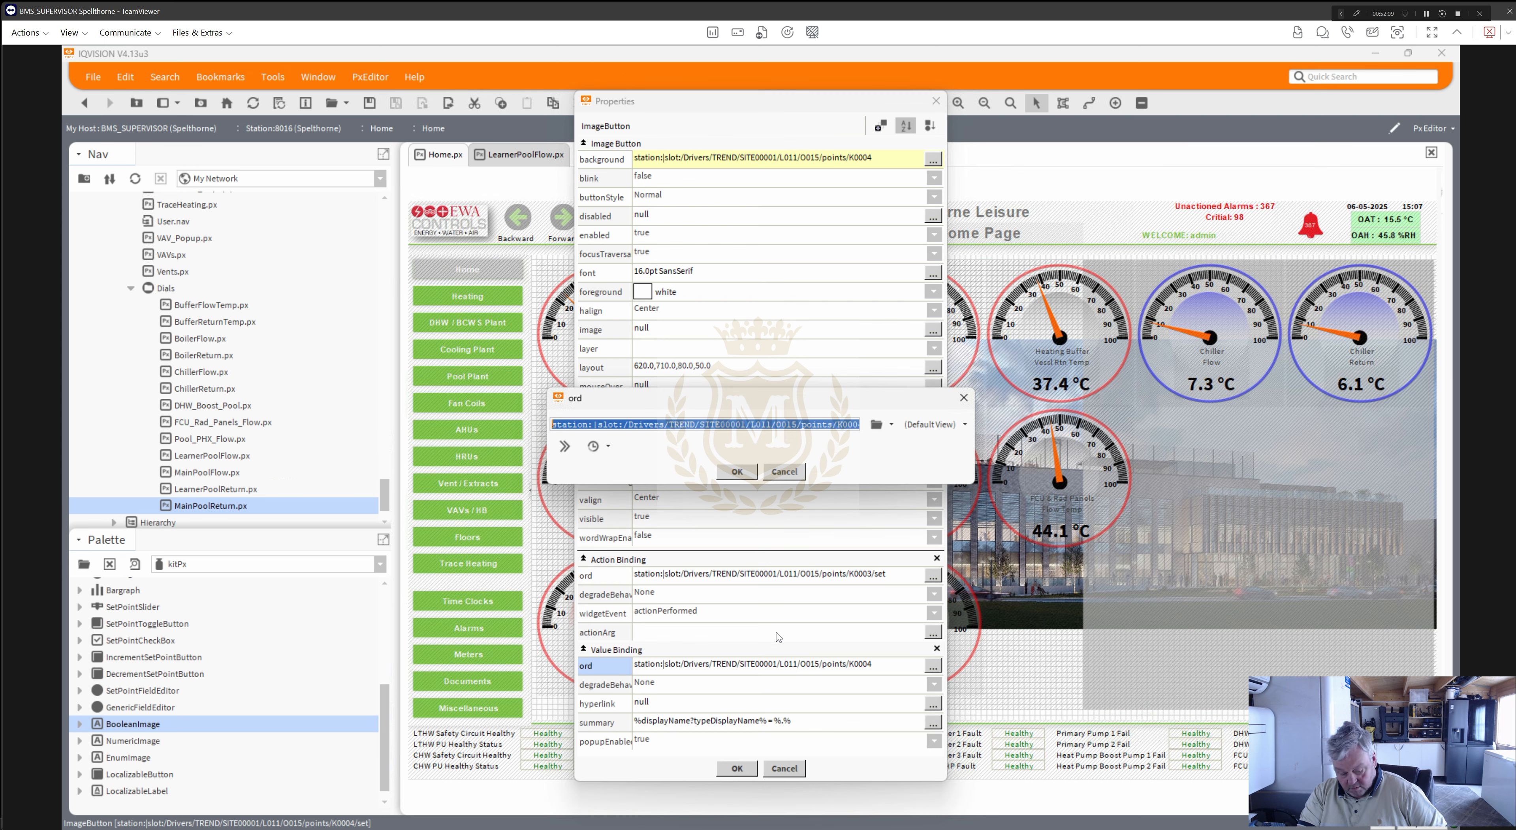
key(ctrl+v)
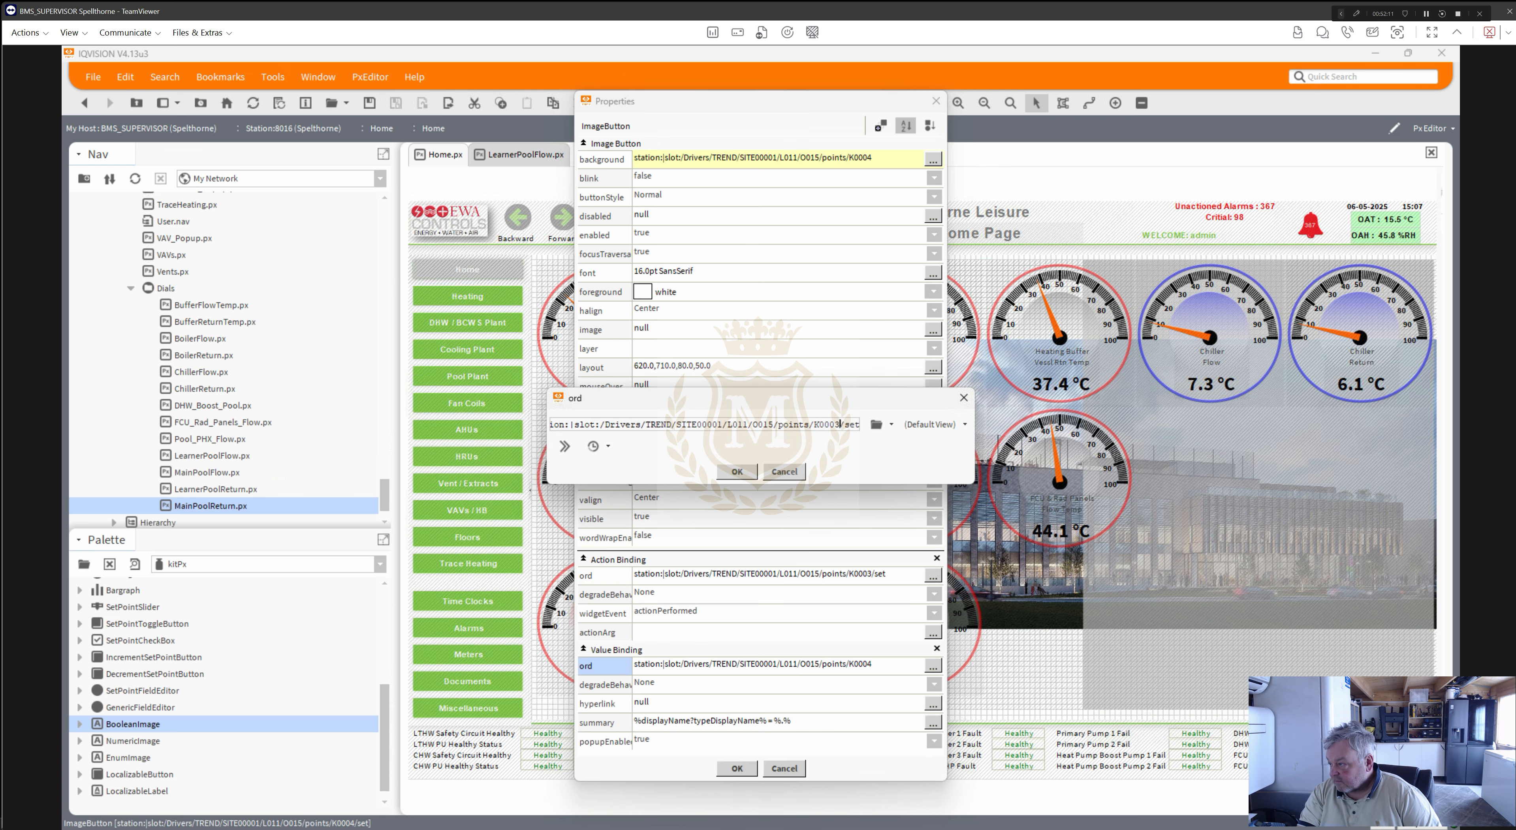
drag(840, 424, 879, 430)
key(BackSpace)
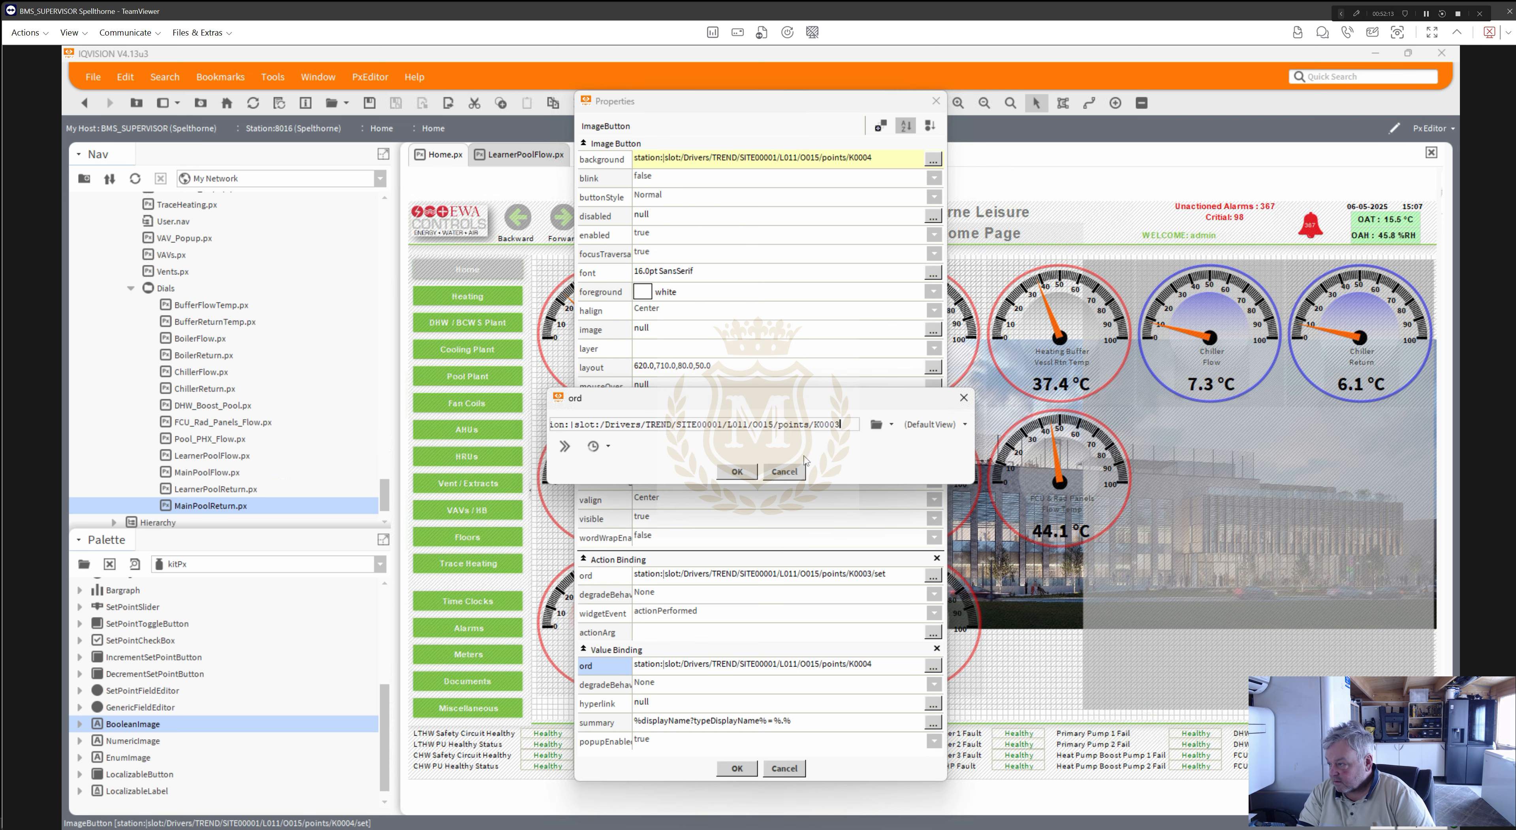
click(749, 473)
click(741, 769)
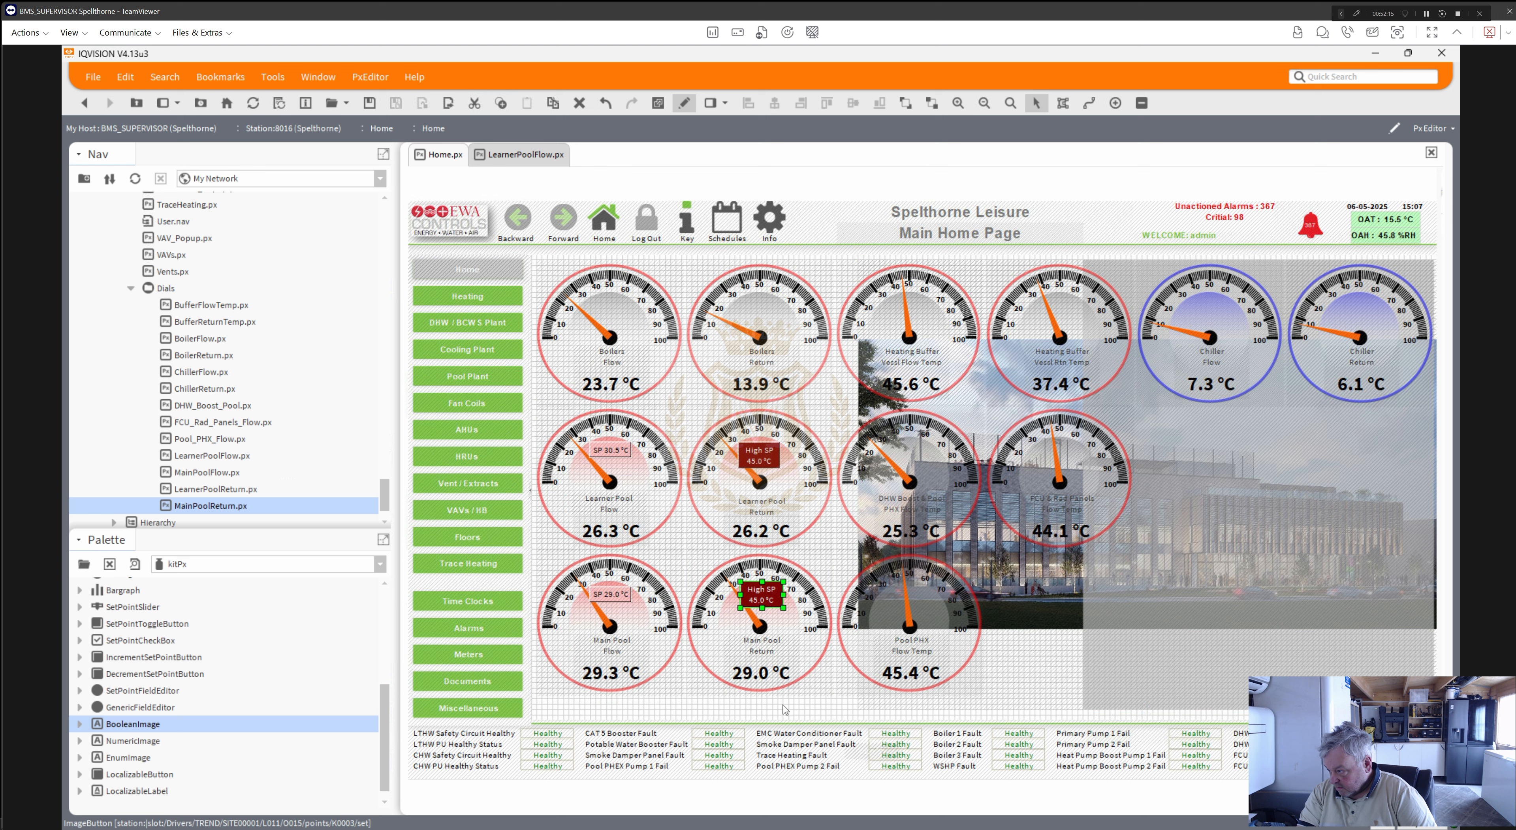
- Delete the old K0003 setpoint button located among the fault status labels
drag(783, 706, 955, 794)
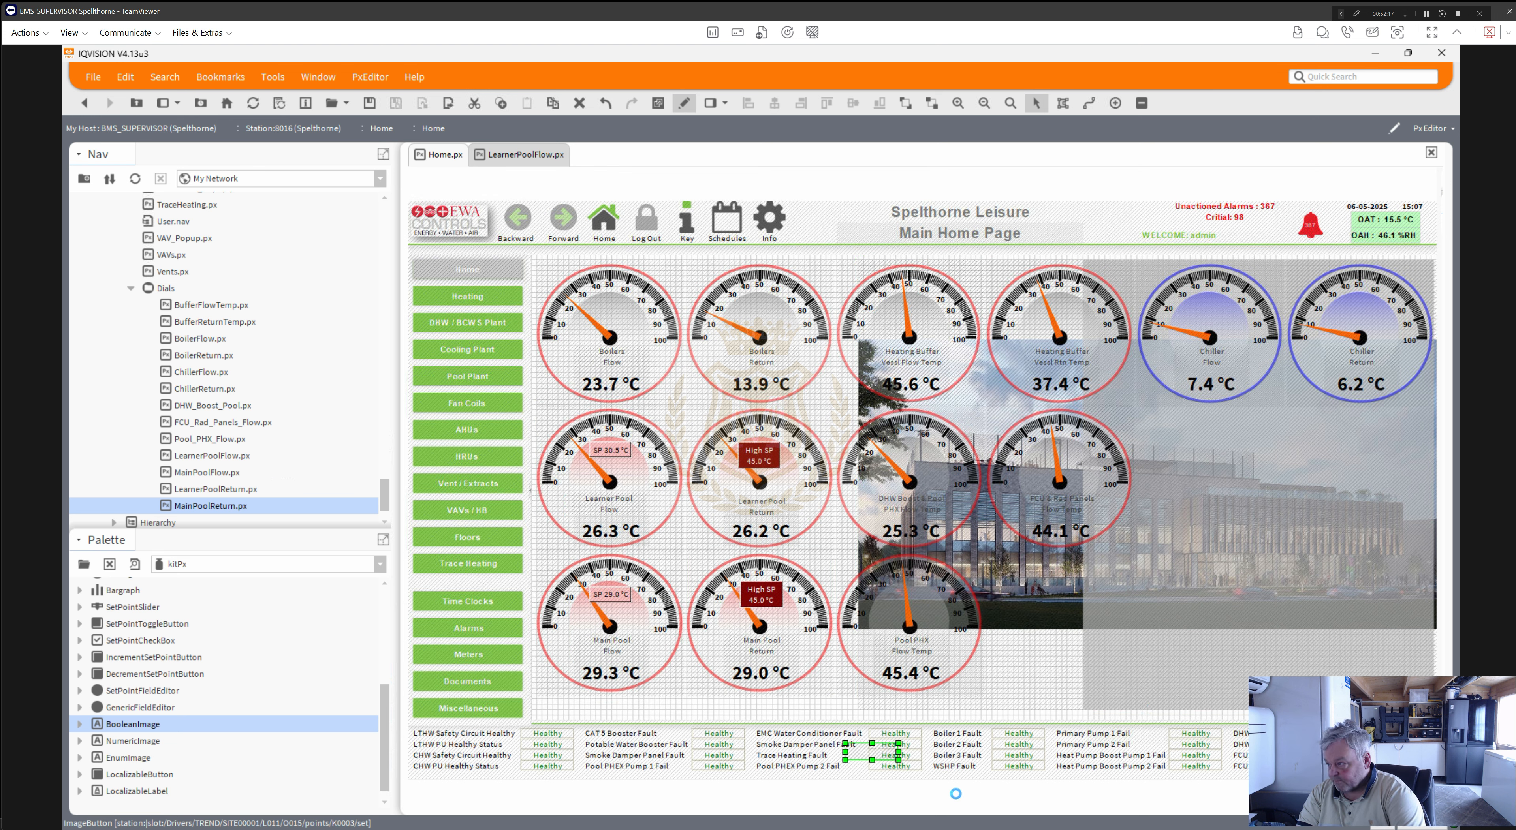
key(Delete)
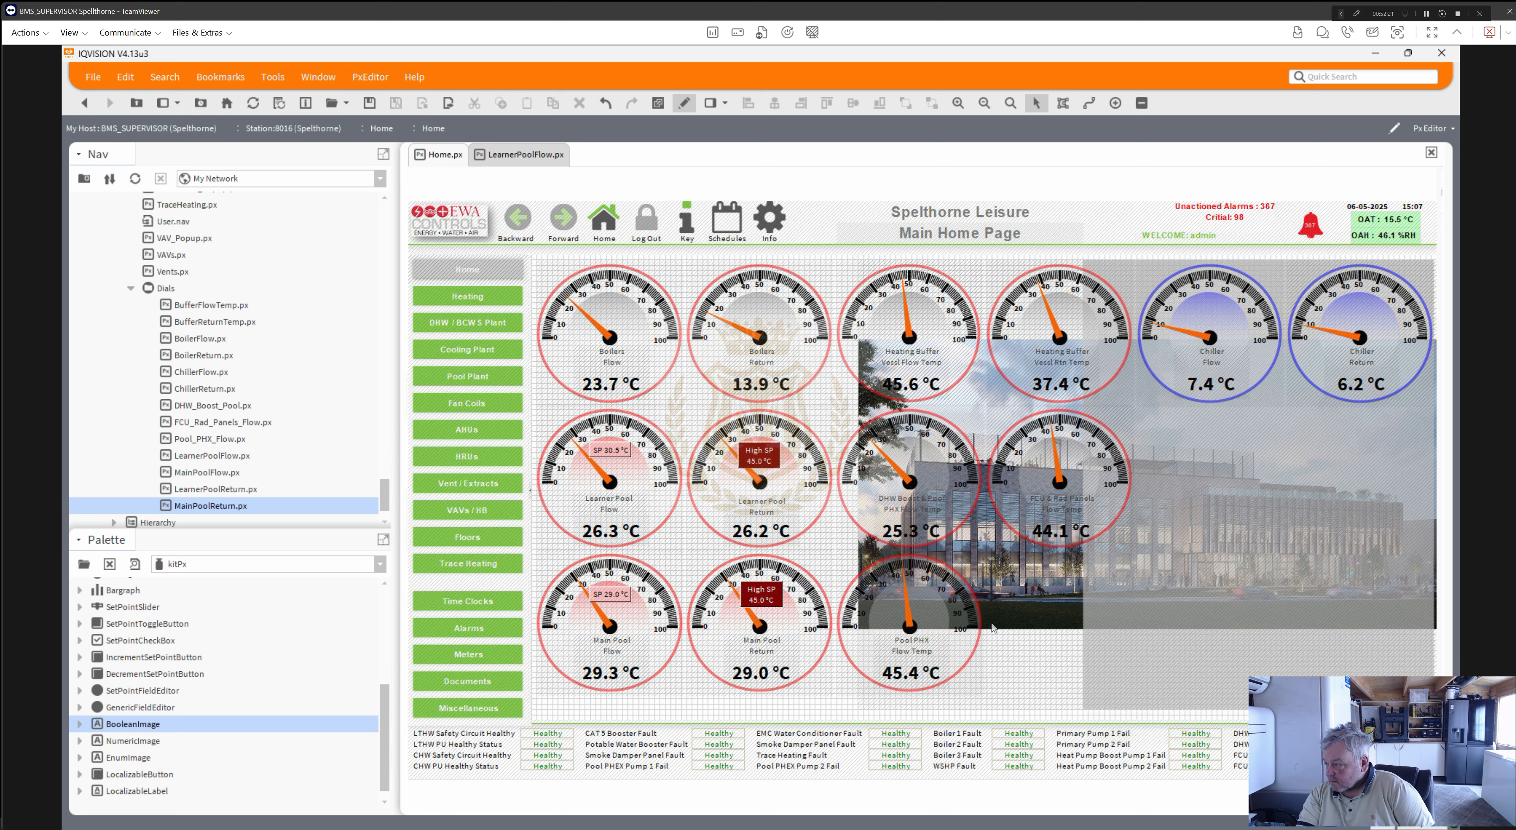
click(1024, 607)
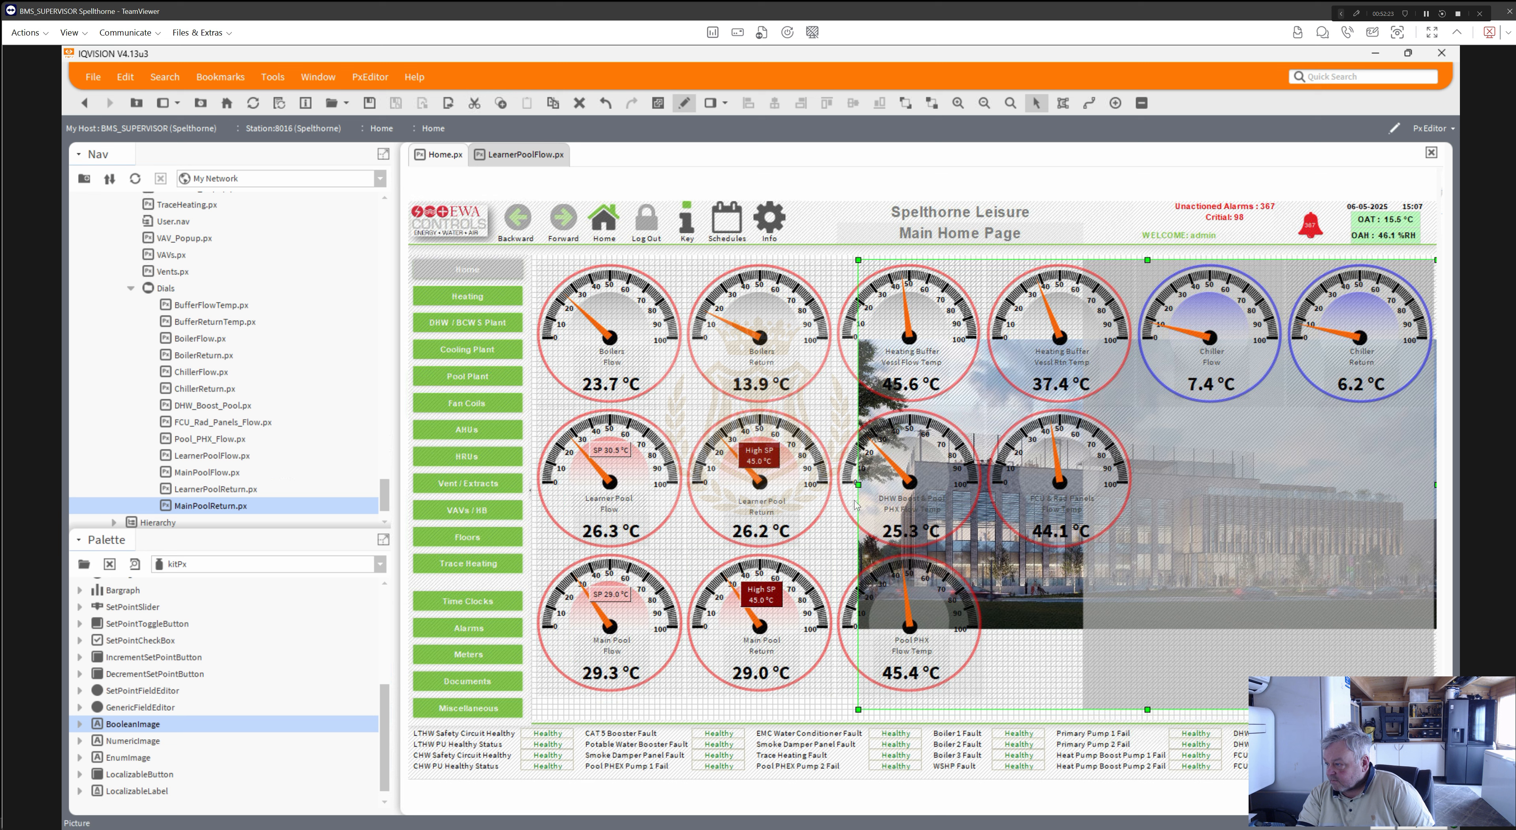
- Bring the bottom-row dials' temperature values and all four pool setpoint buttons to the top of the stacking order
click(777, 674)
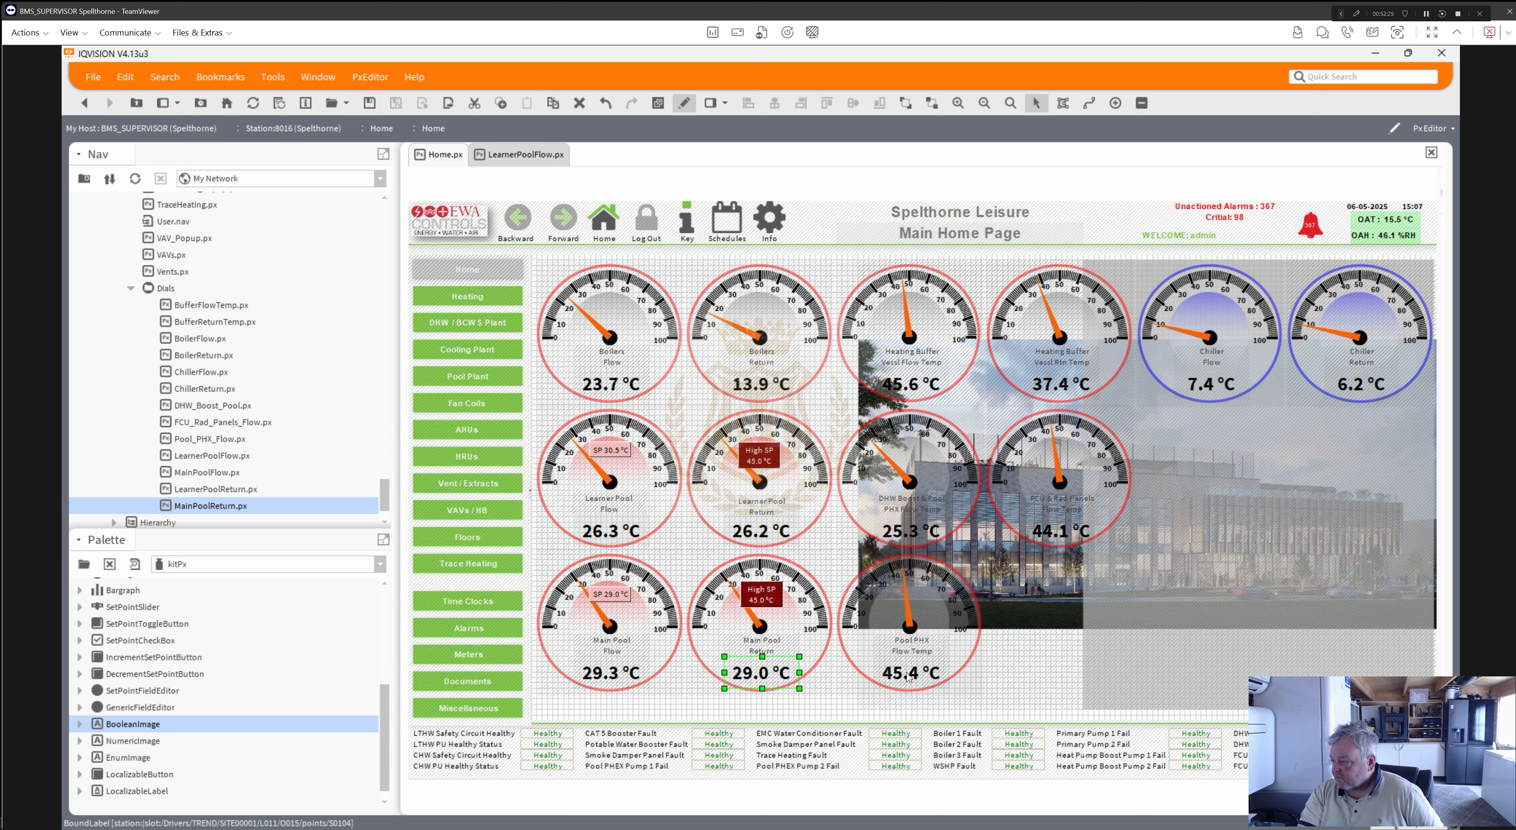
shift+click(912, 672)
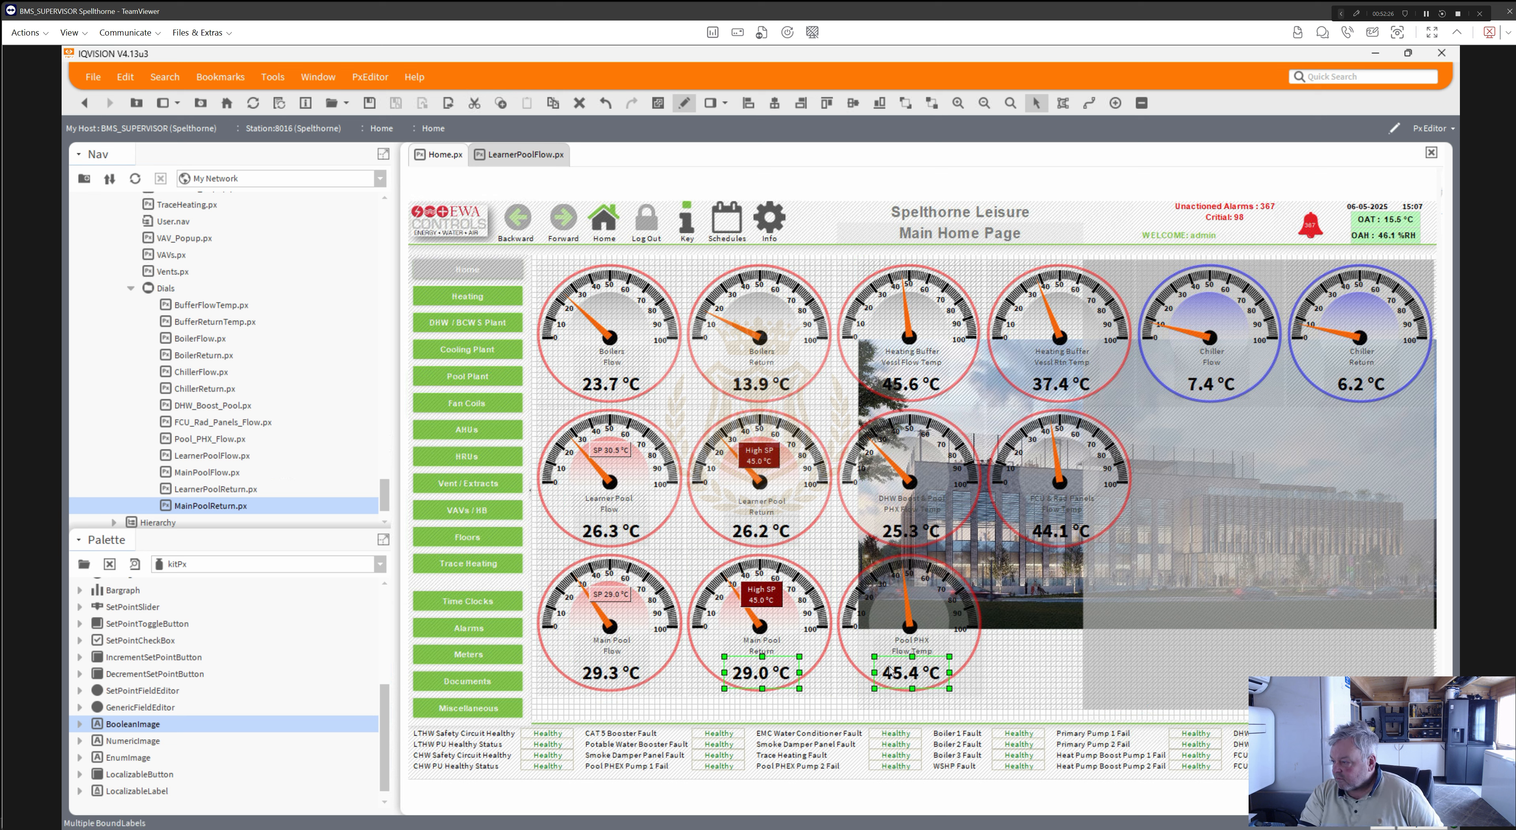
shift+click(613, 677)
shift+click(618, 598)
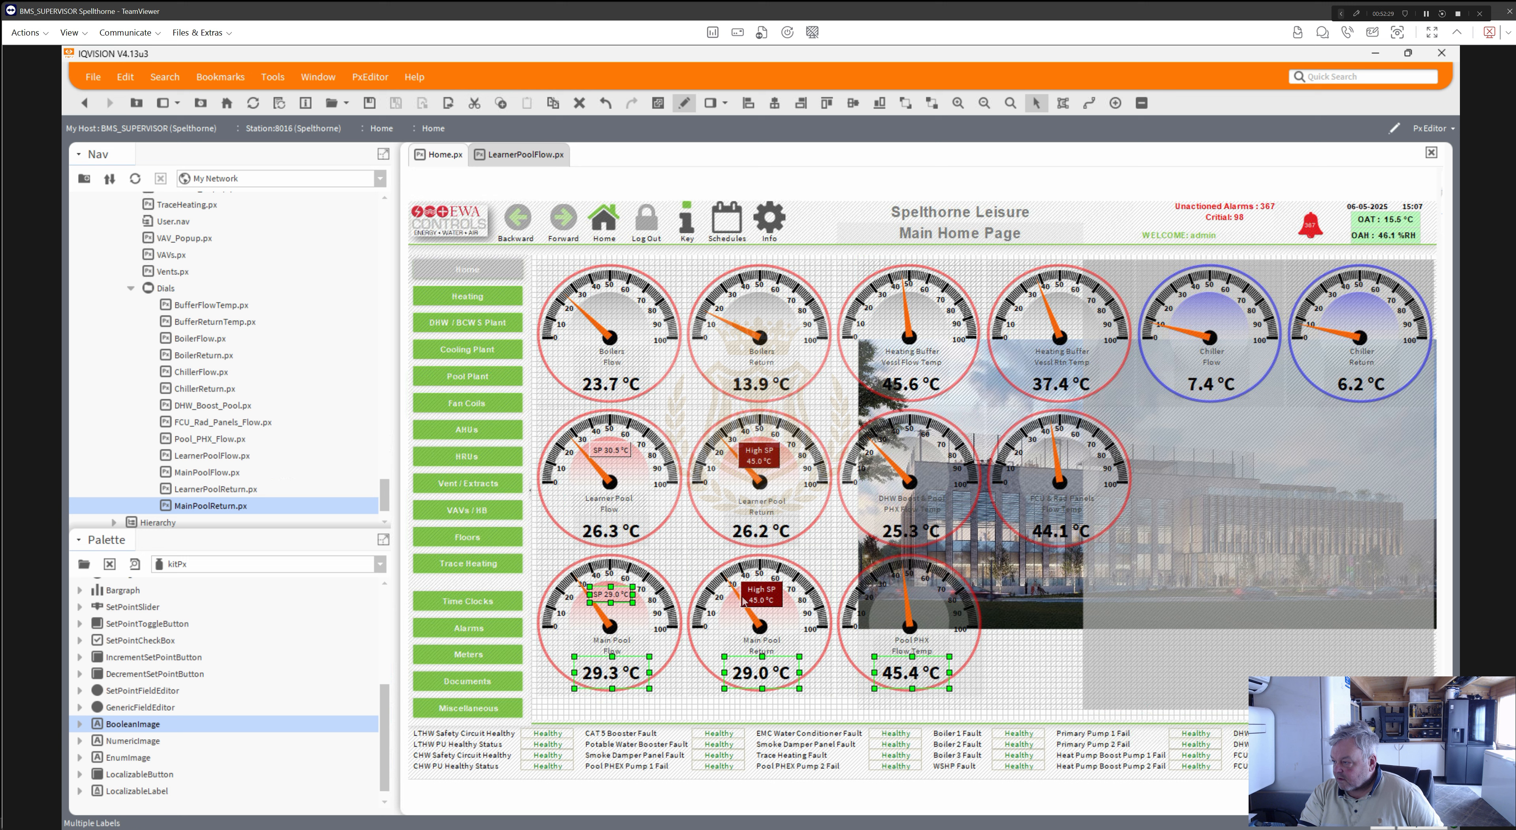
shift+click(772, 601)
shift+click(762, 468)
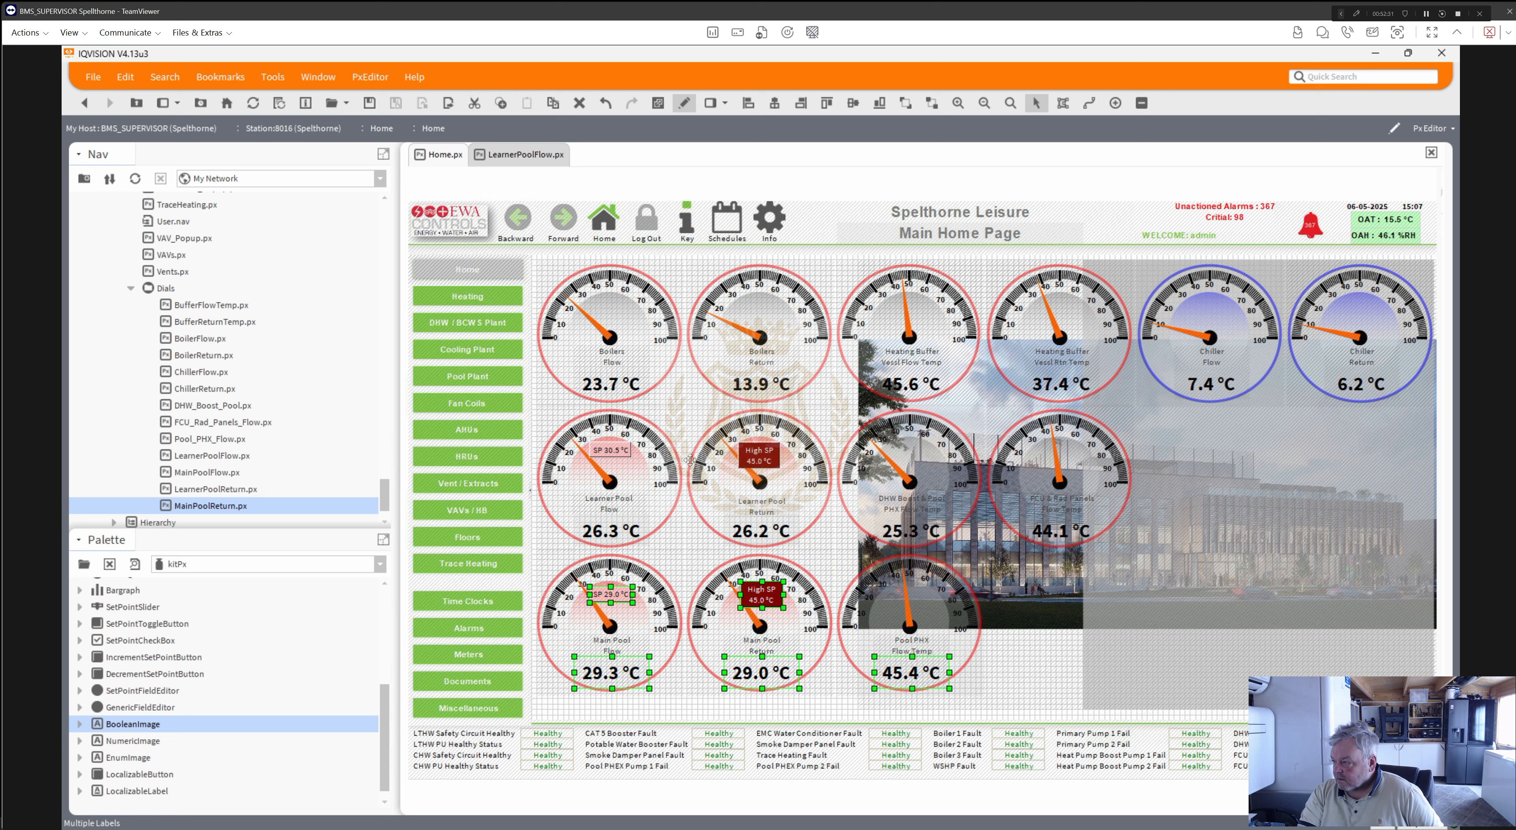
shift+click(614, 453)
right_click(614, 454)
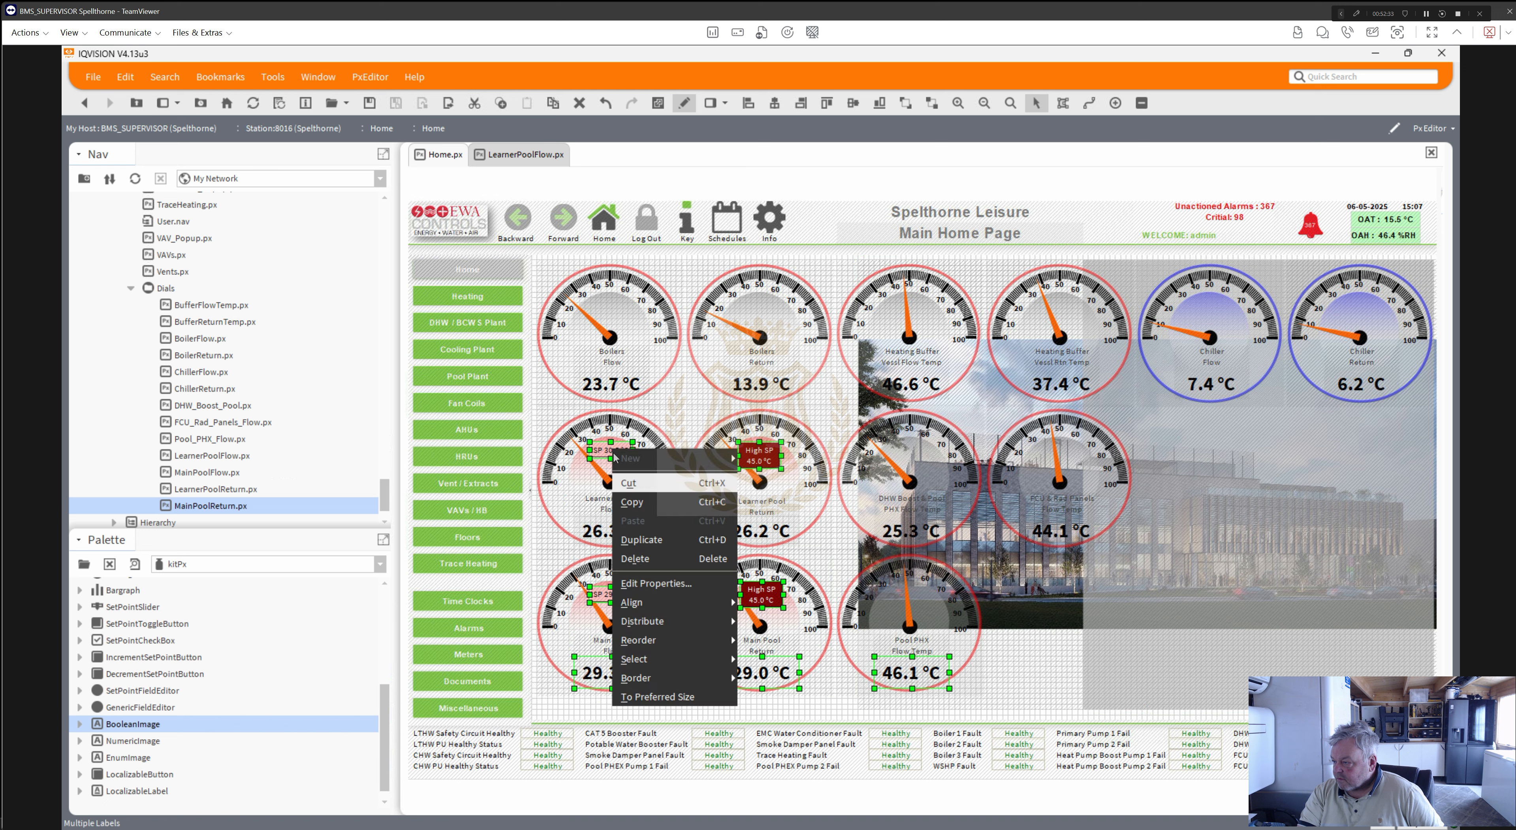
mouse_move(670, 642)
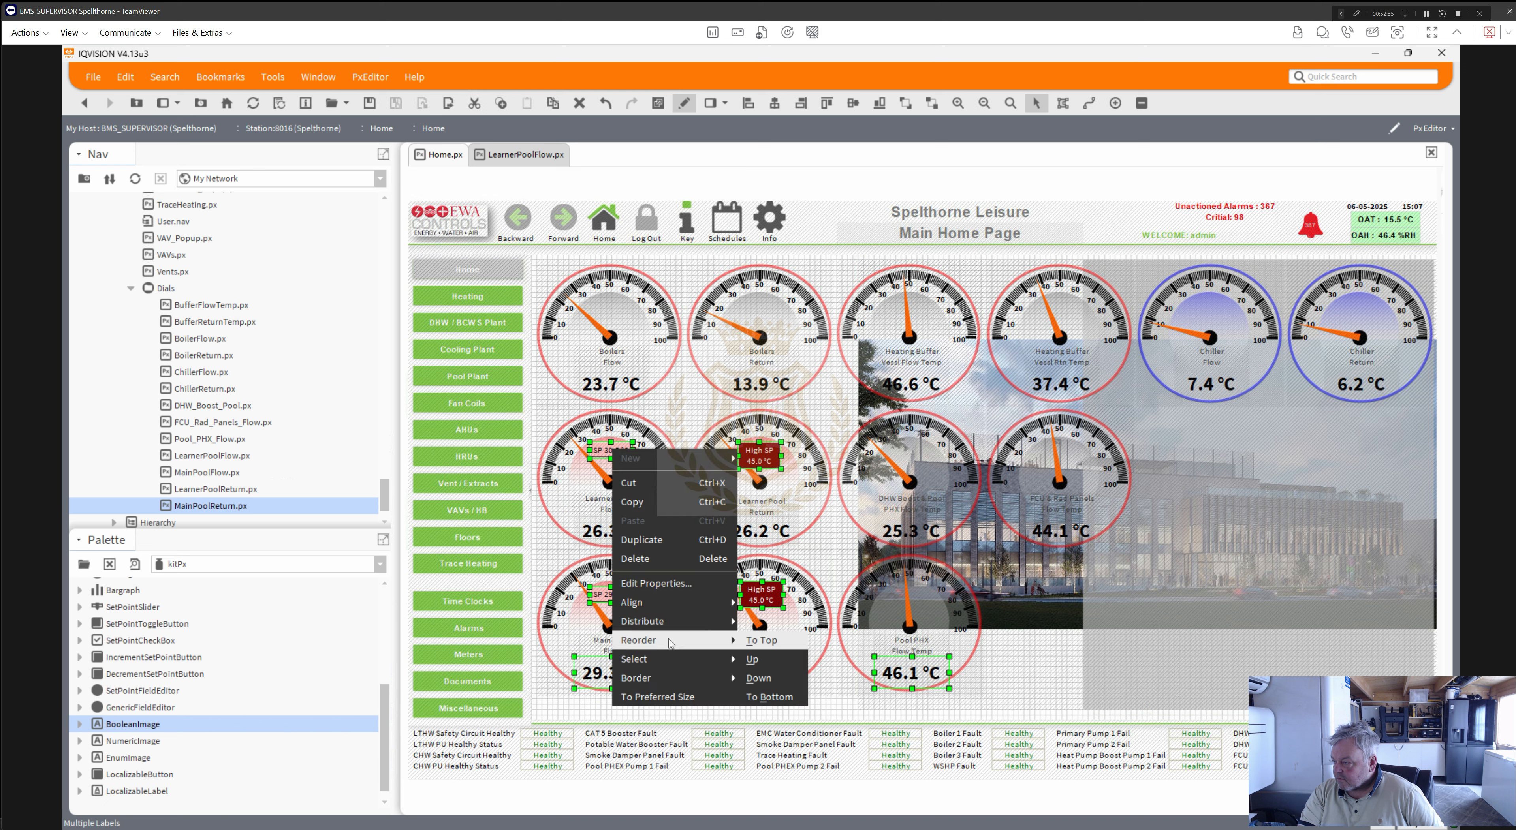
click(761, 641)
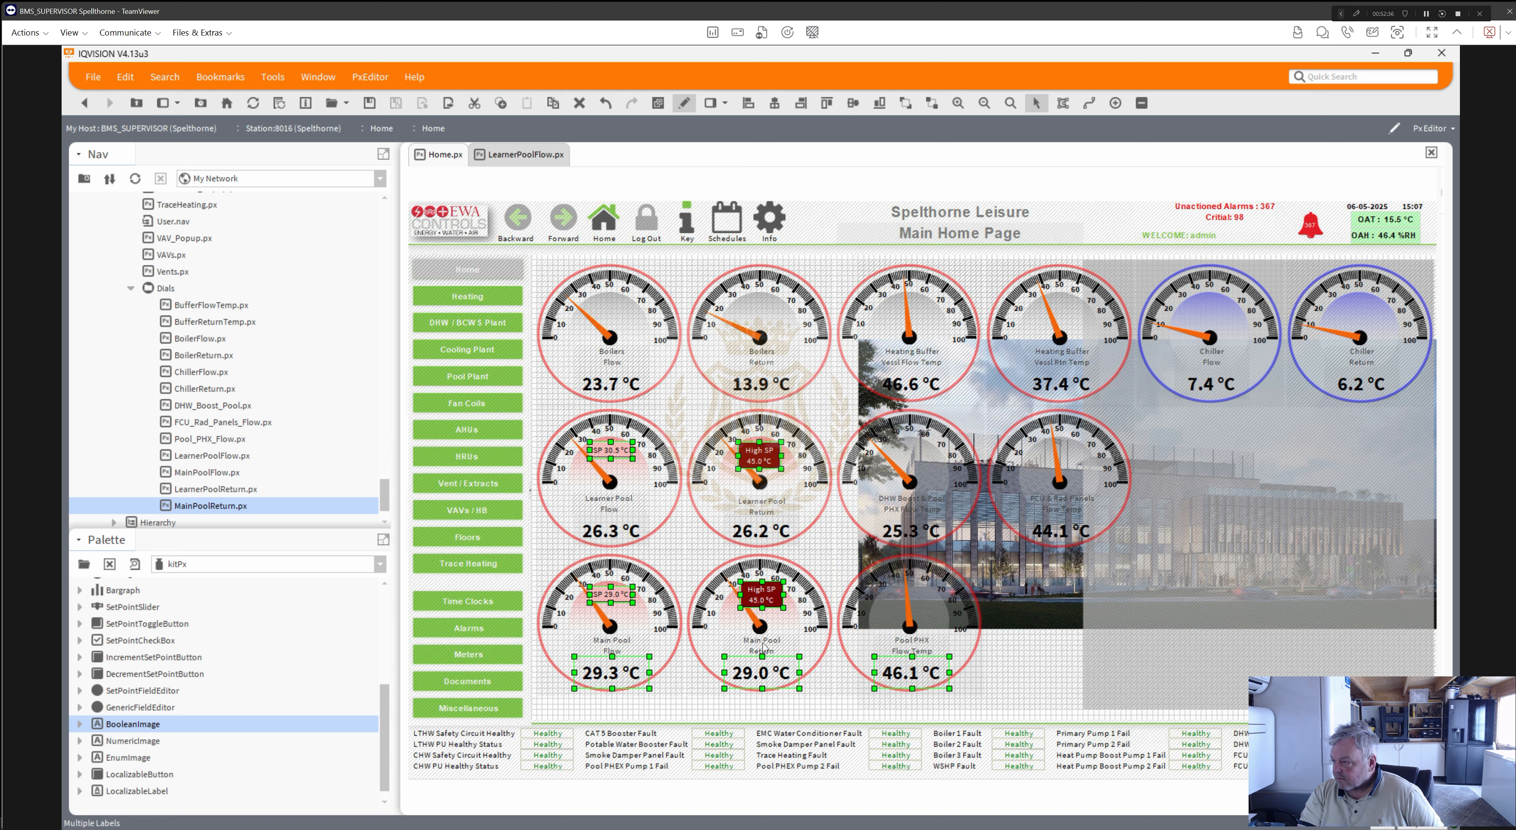
- Stretch the building picture across the full width of the dial area and send it to the bottom of the stacking order
click(1010, 644)
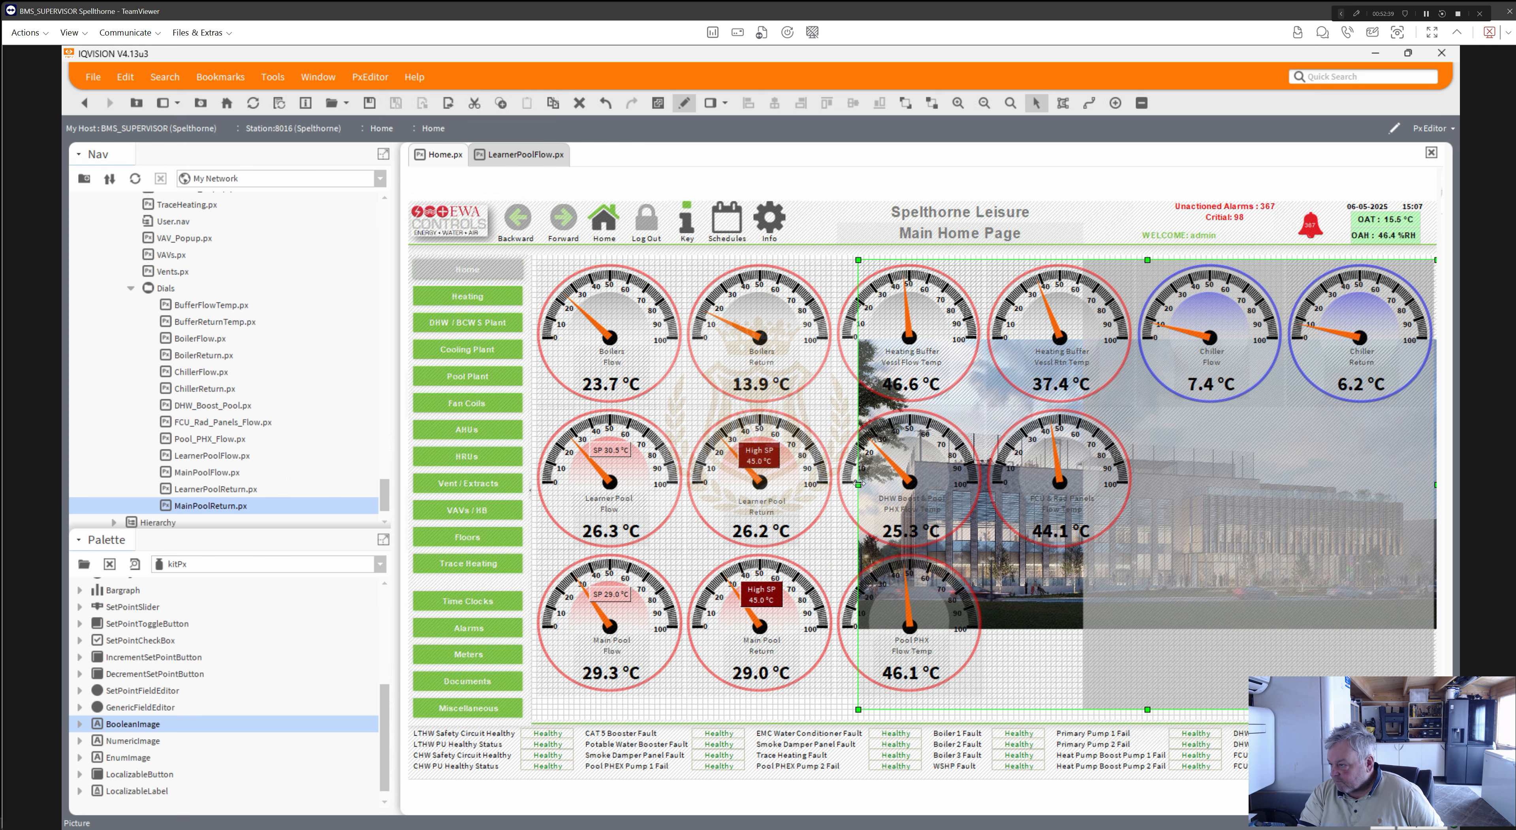
drag(860, 483, 532, 457)
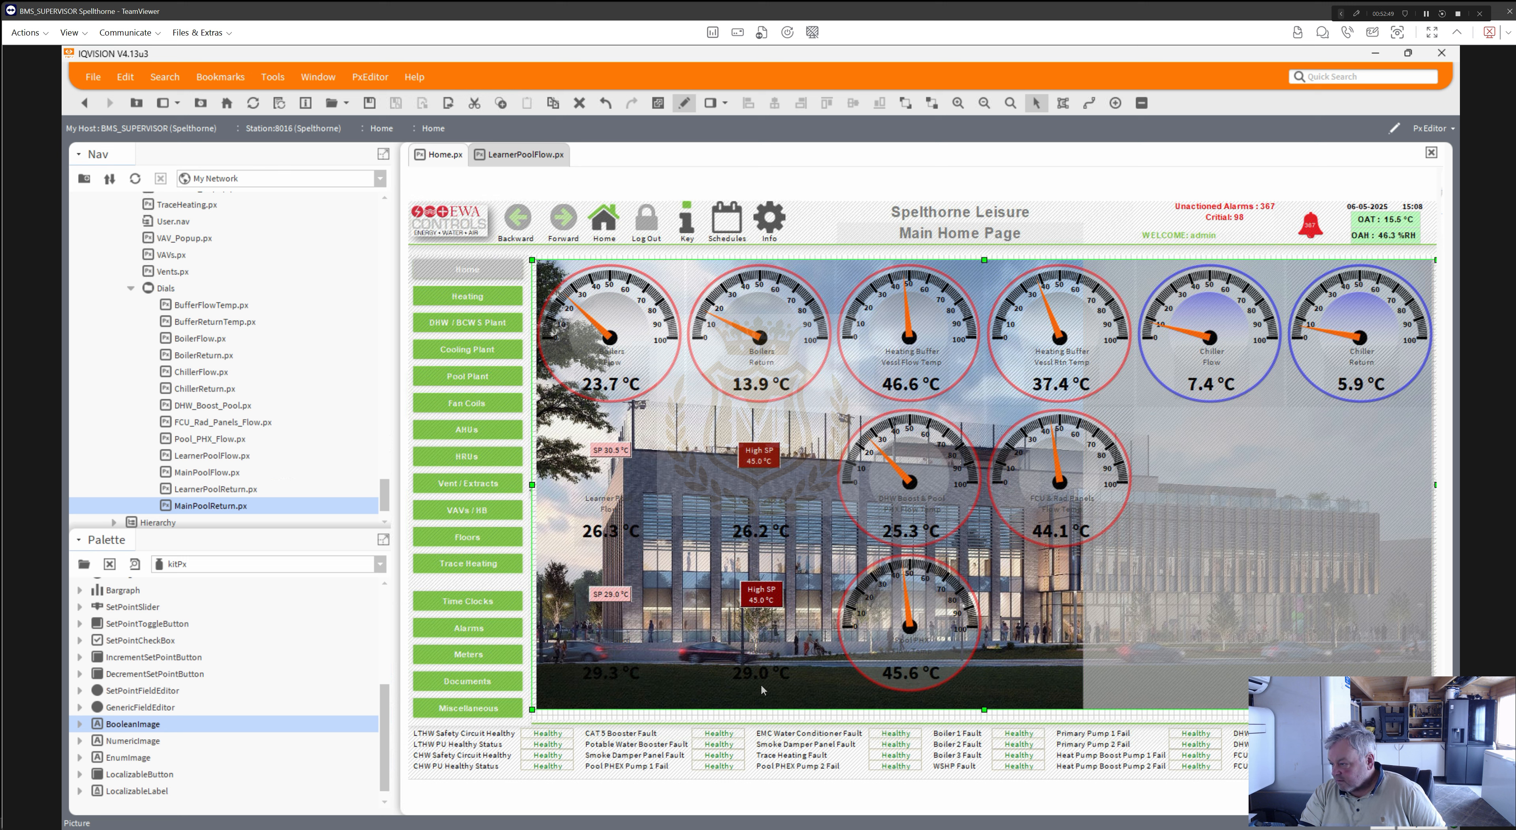
right_click(734, 697)
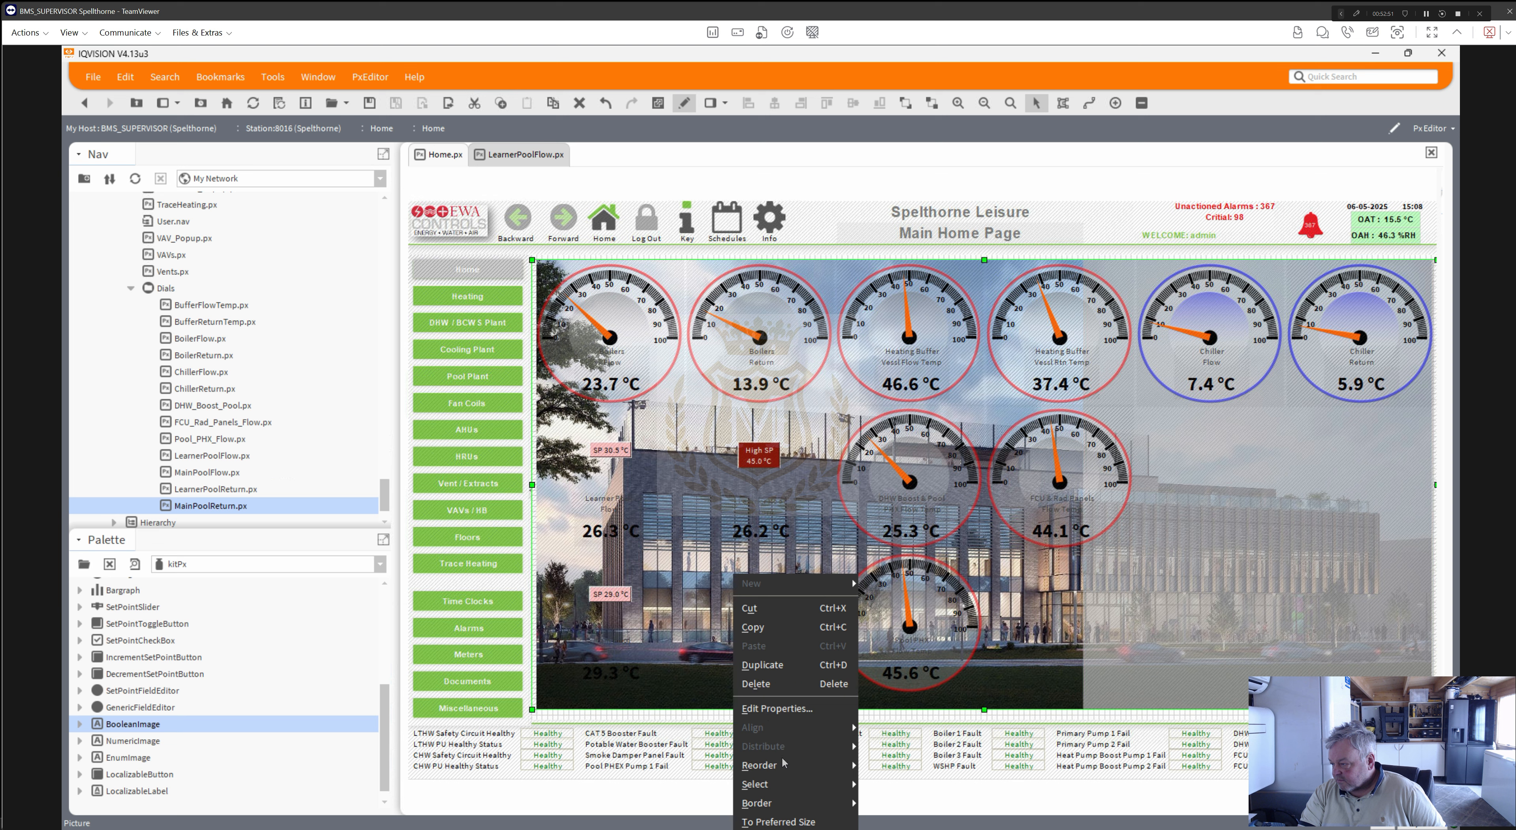
mouse_move(824, 766)
click(890, 822)
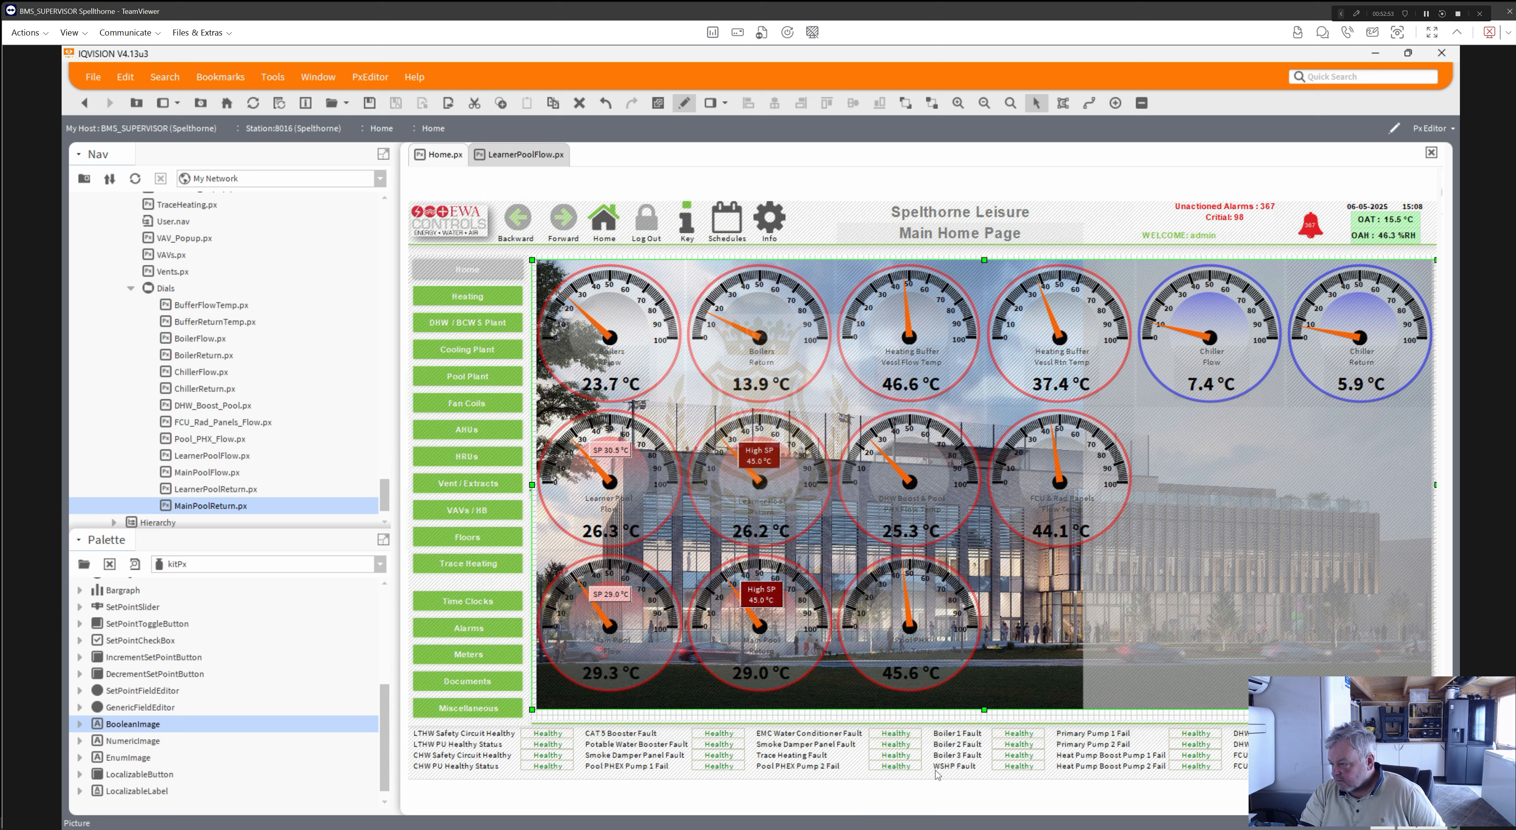
- Stretch the translucent overlay label across the full dial area and order it behind all dials, directly above the building picture
click(1109, 591)
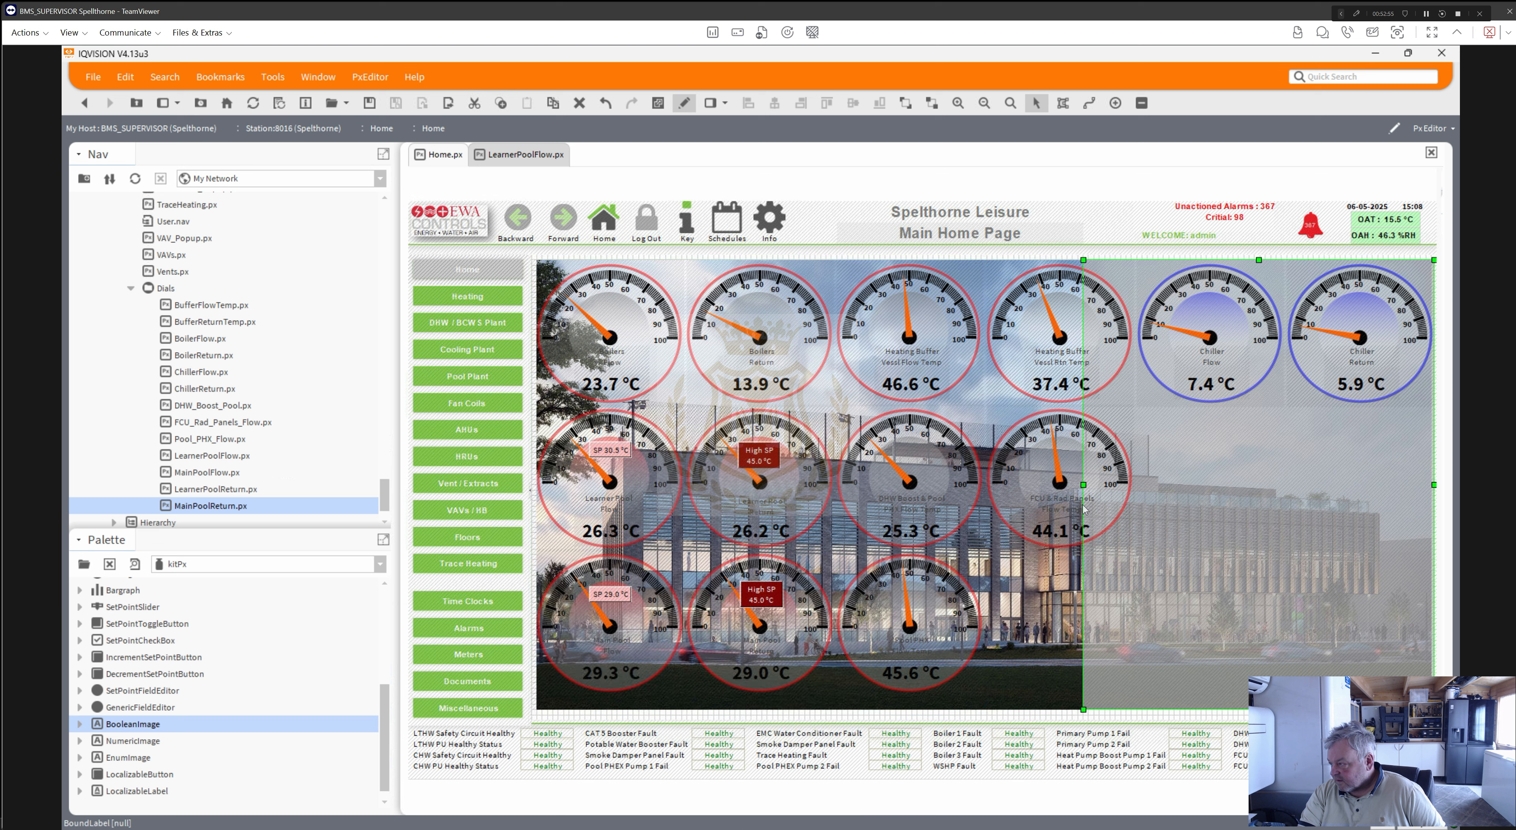
drag(1082, 485, 538, 454)
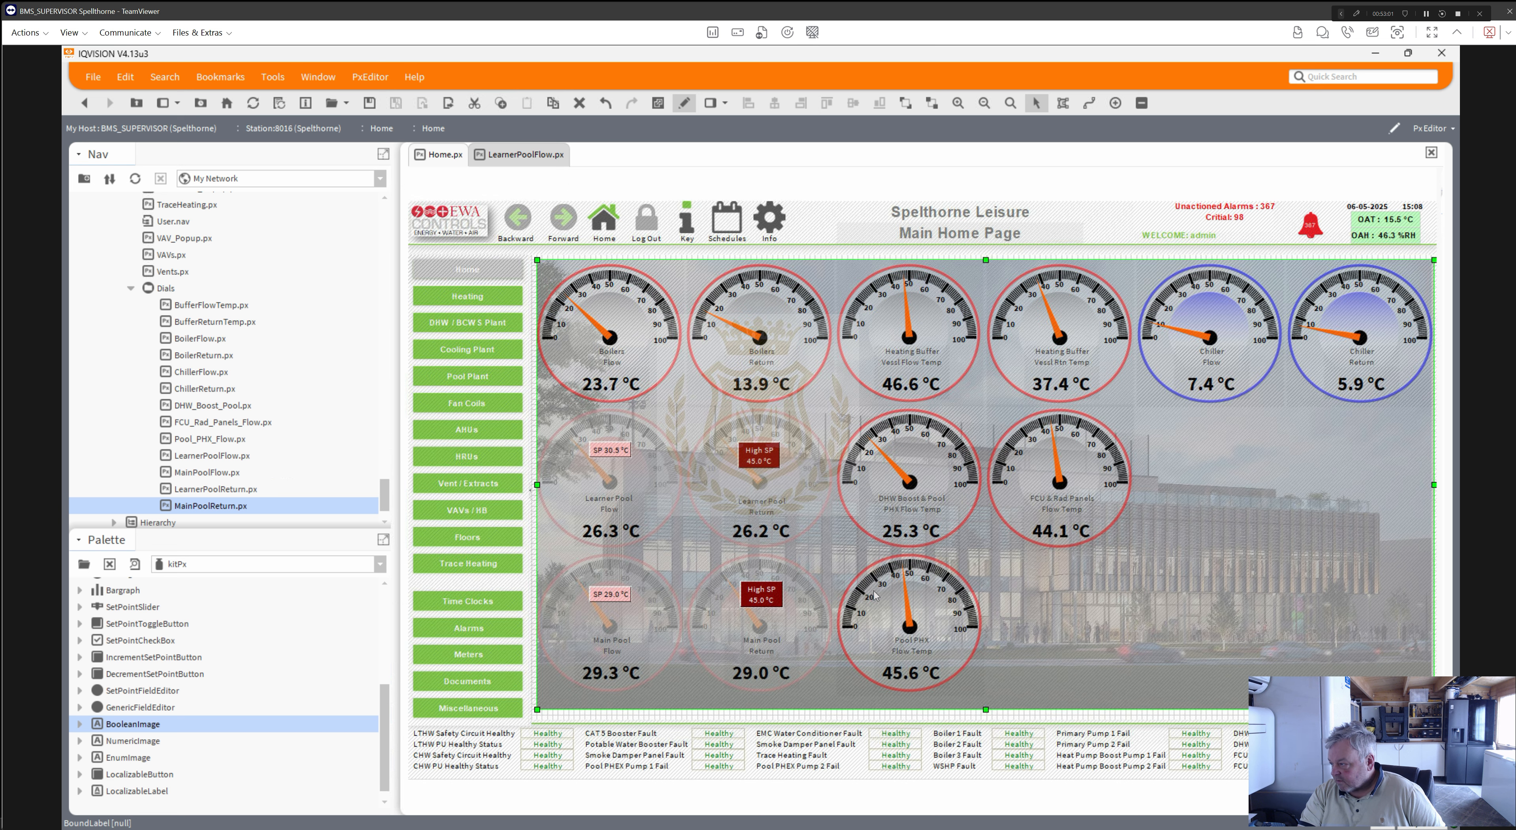
right_click(1048, 608)
mouse_move(1118, 765)
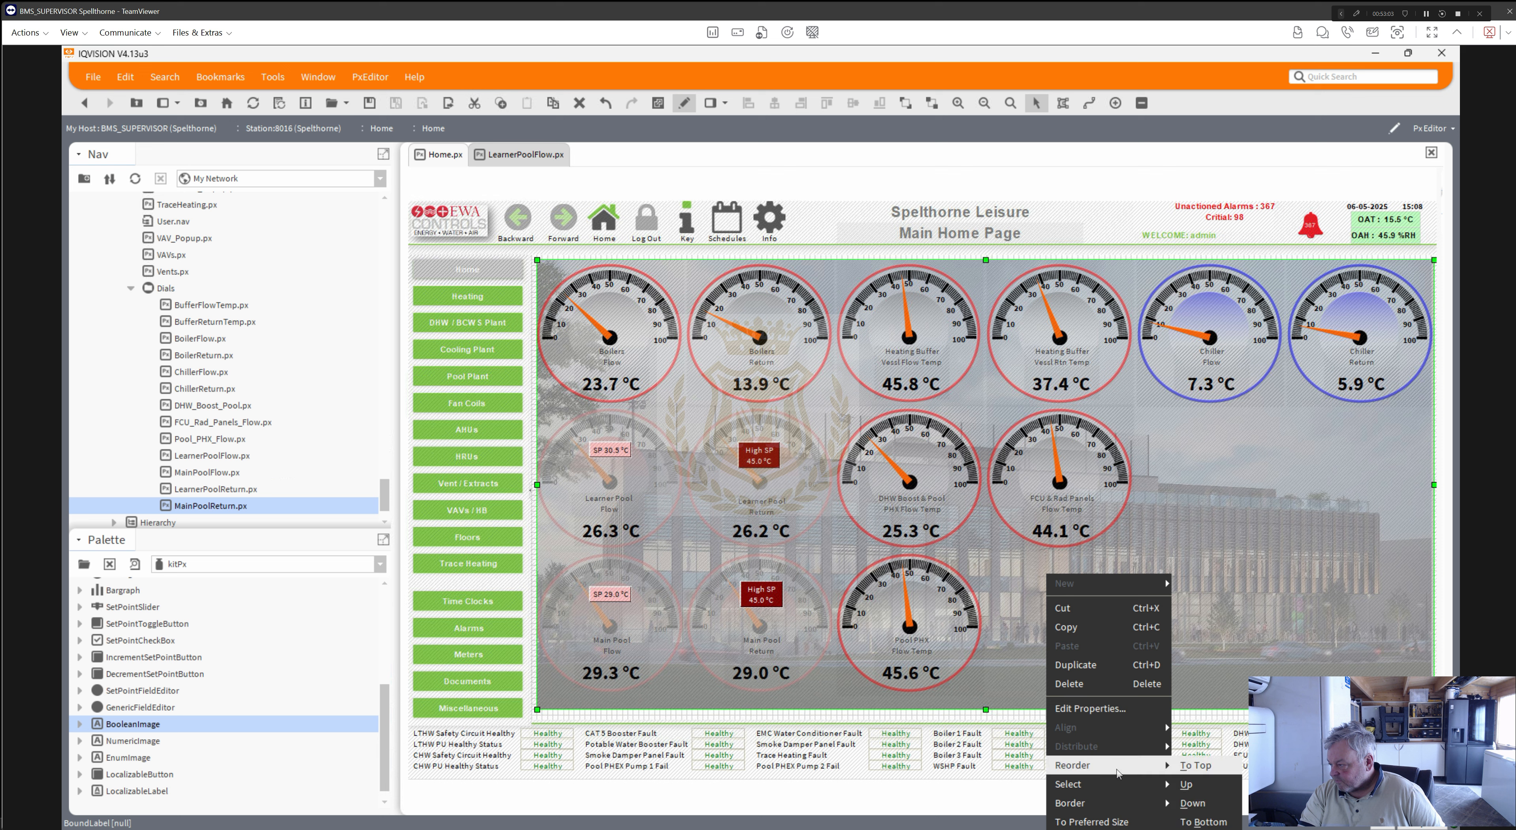
click(1200, 822)
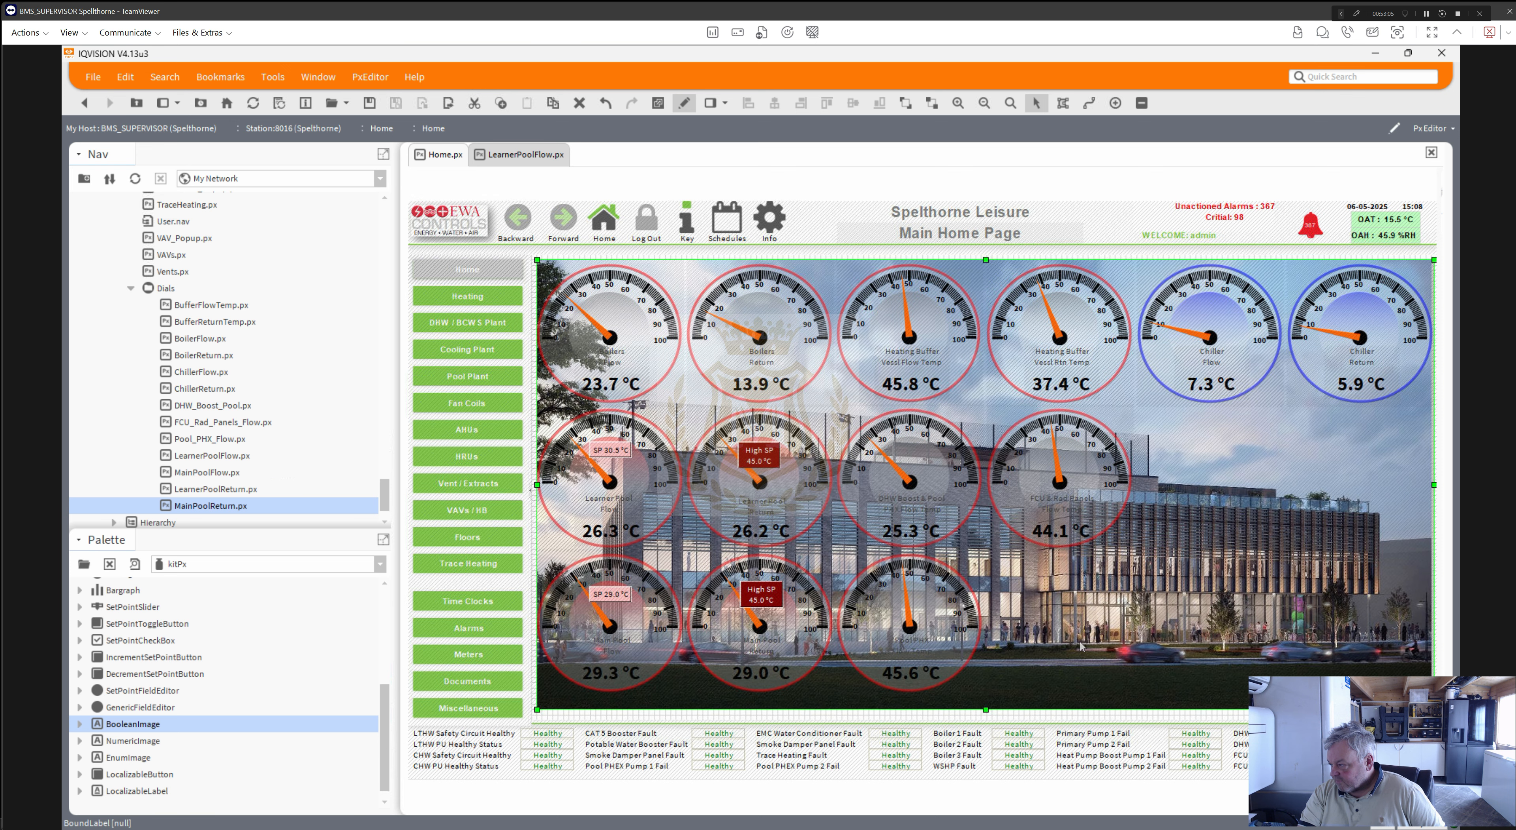
right_click(1080, 646)
mouse_move(1195, 766)
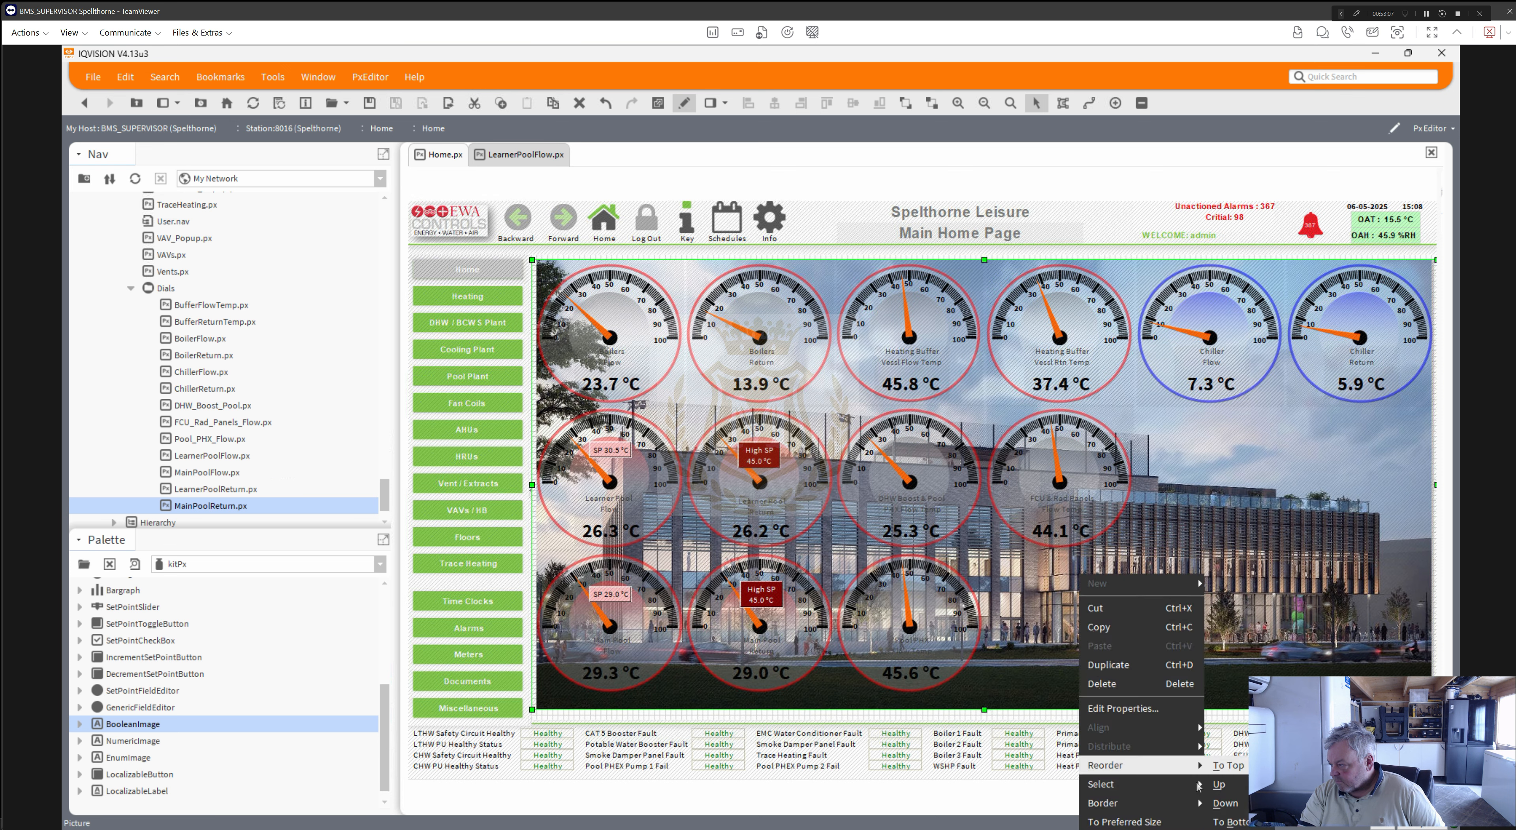
click(1225, 820)
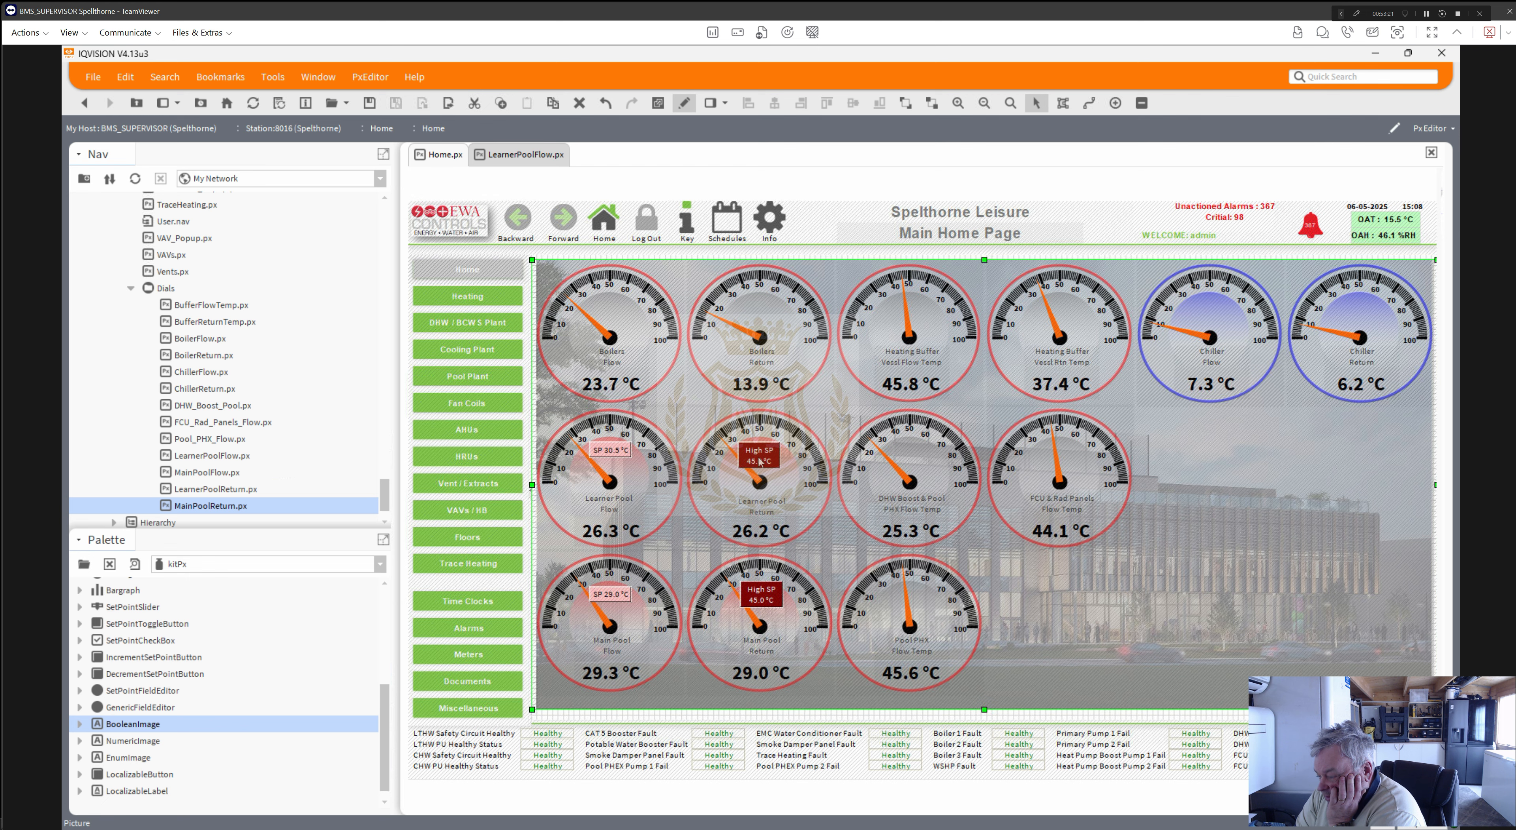
click(686, 105)
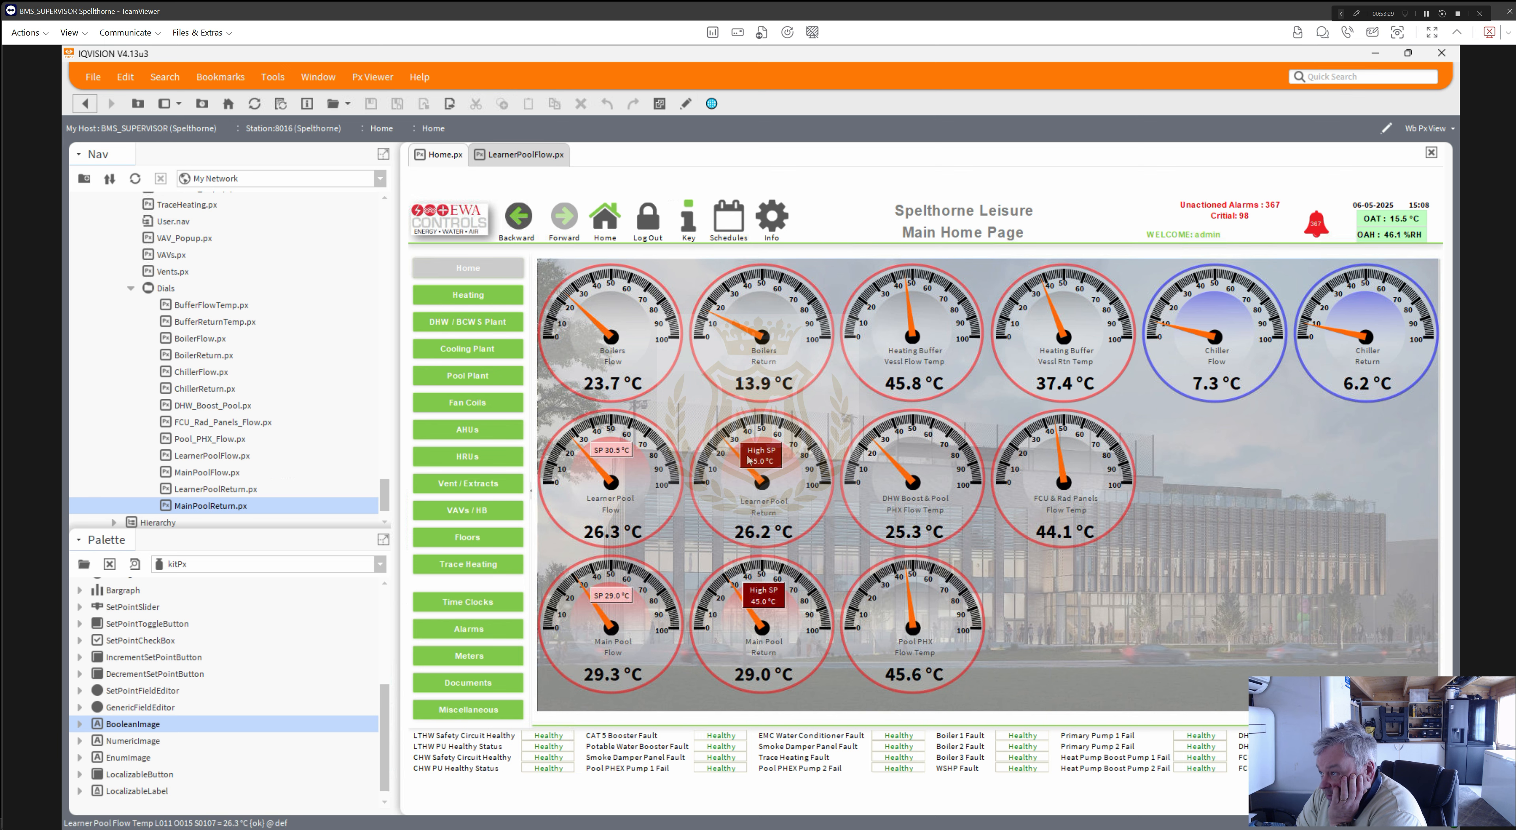
click(686, 105)
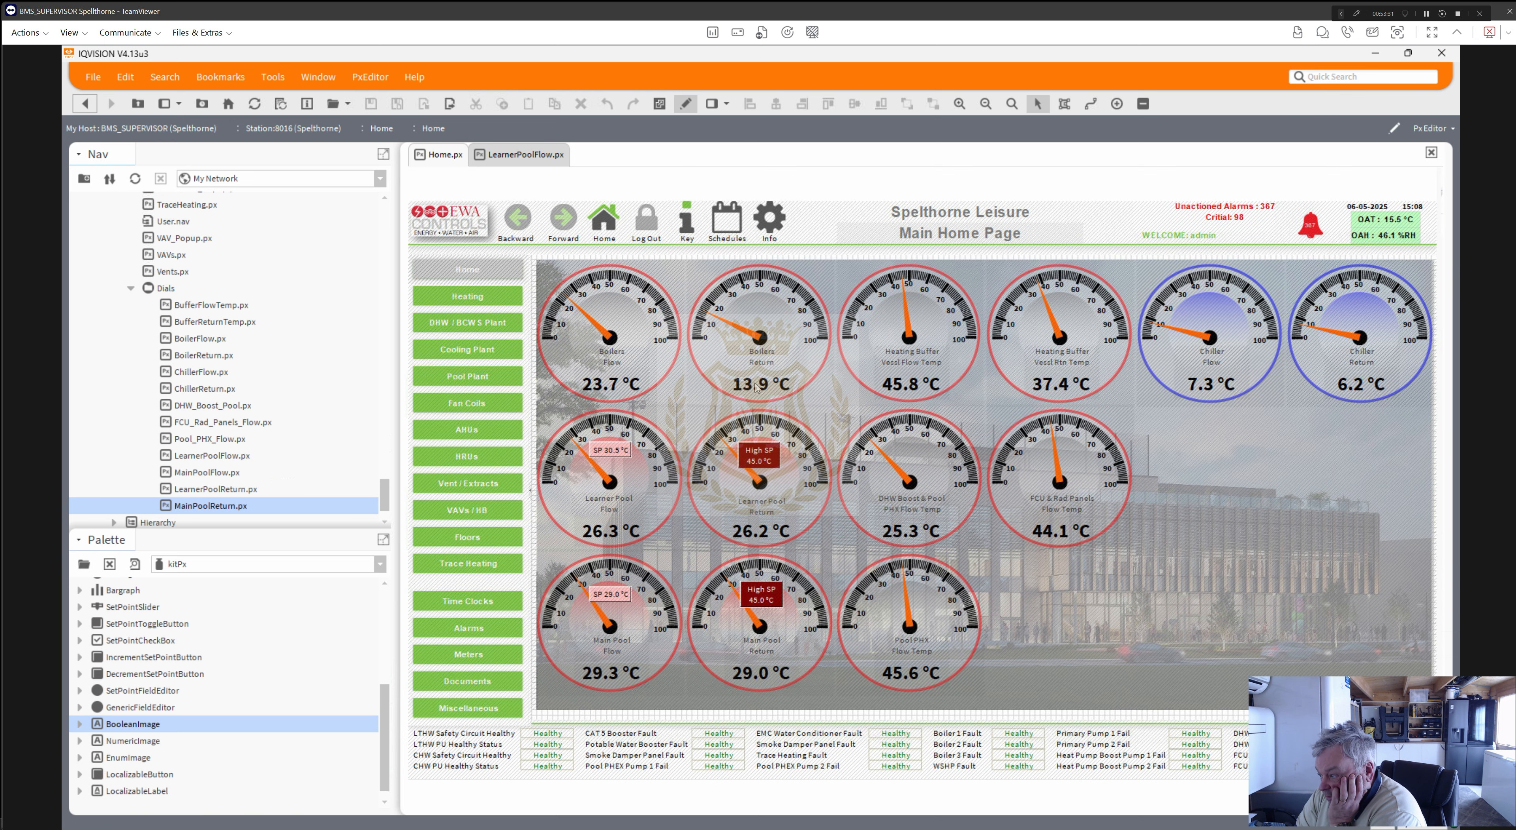
- Move the Learner Pool Return High SP button below its dial's needle and replace the \n line break in its text format with a space
drag(757, 454, 717, 507)
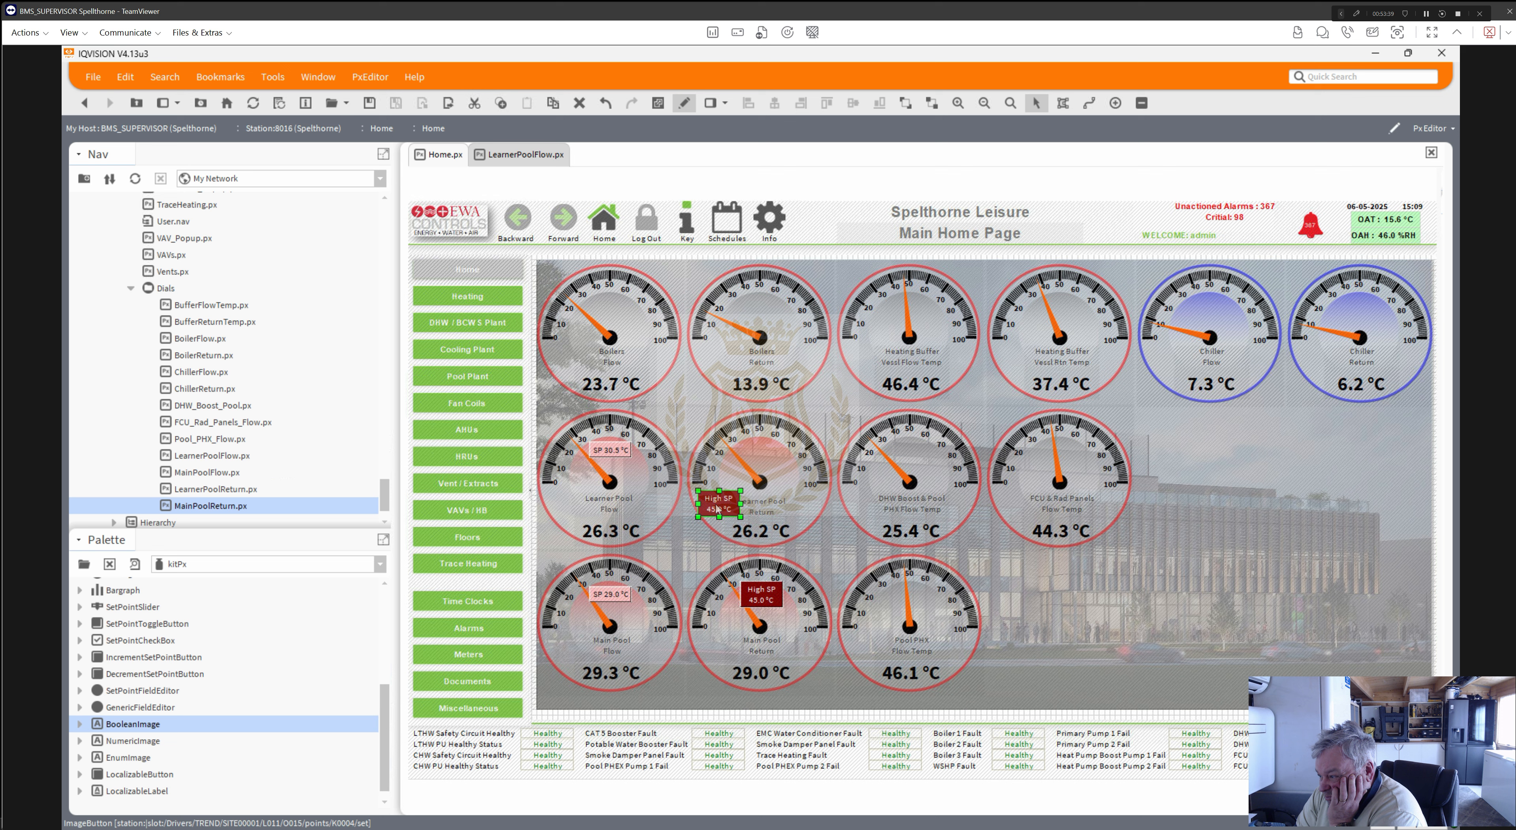
double_click(717, 507)
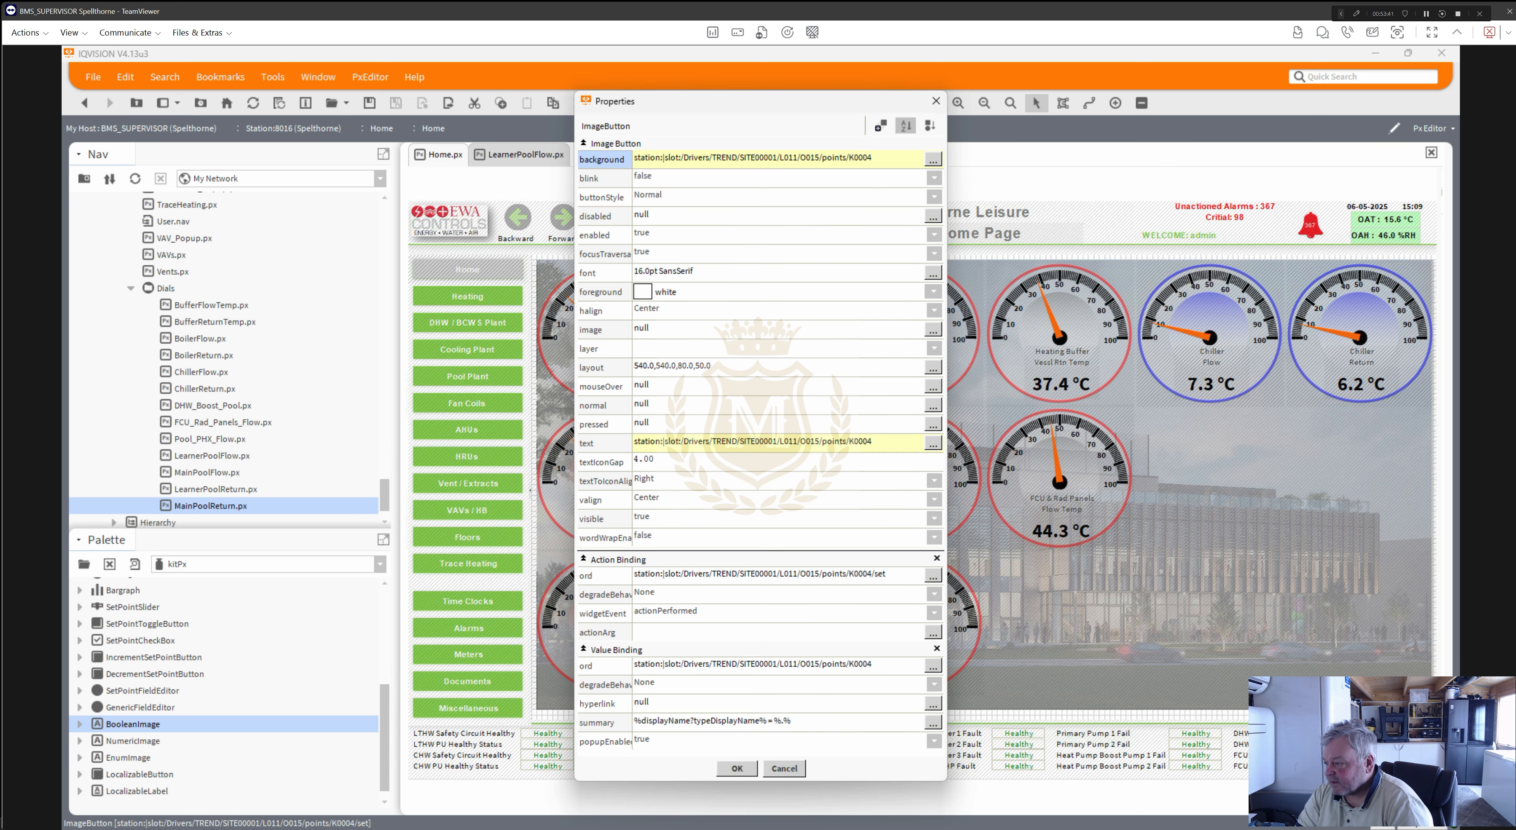
click(715, 450)
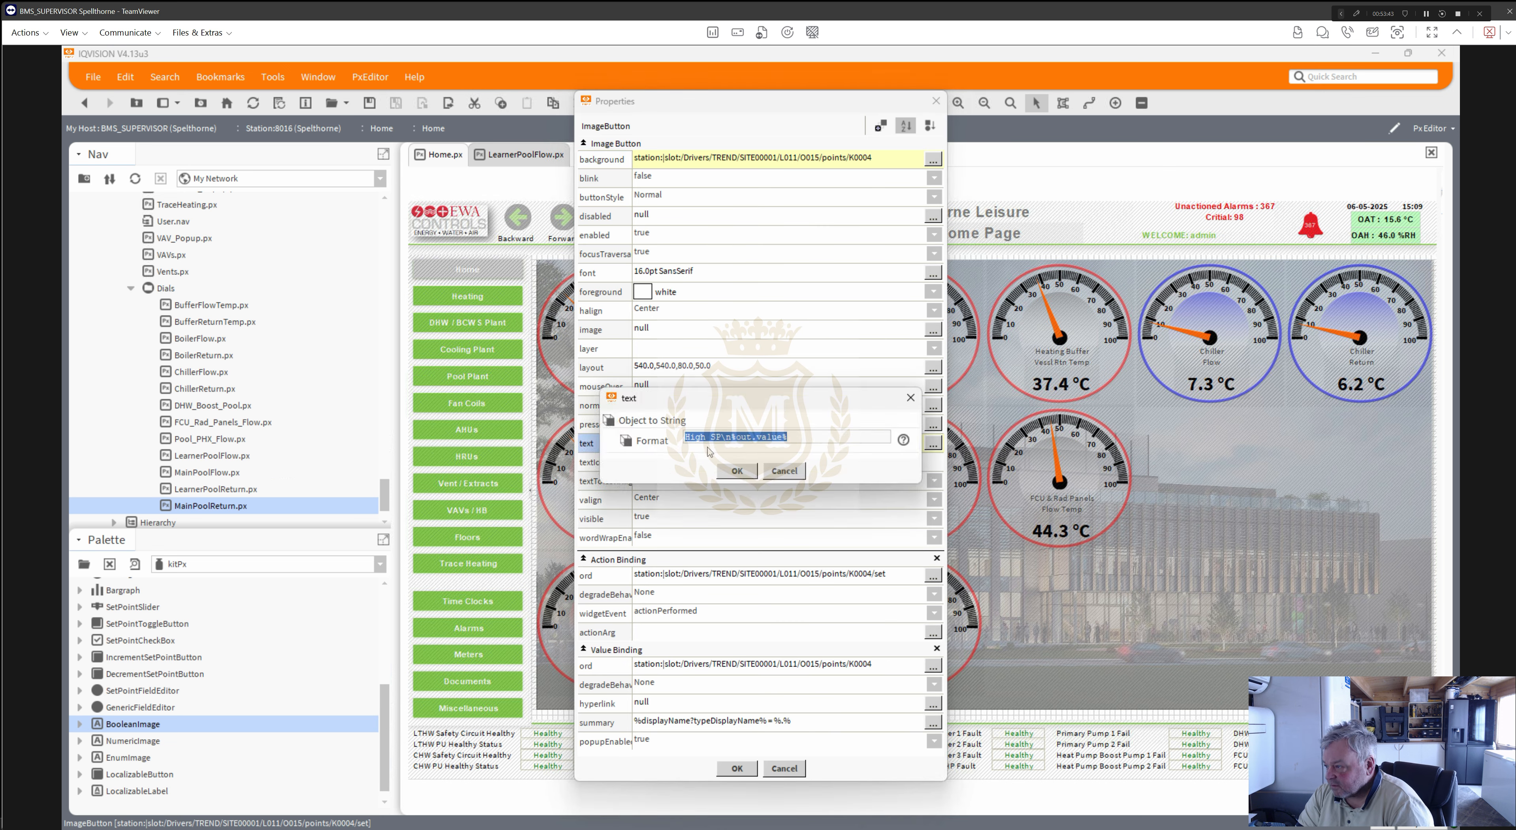
click(724, 436)
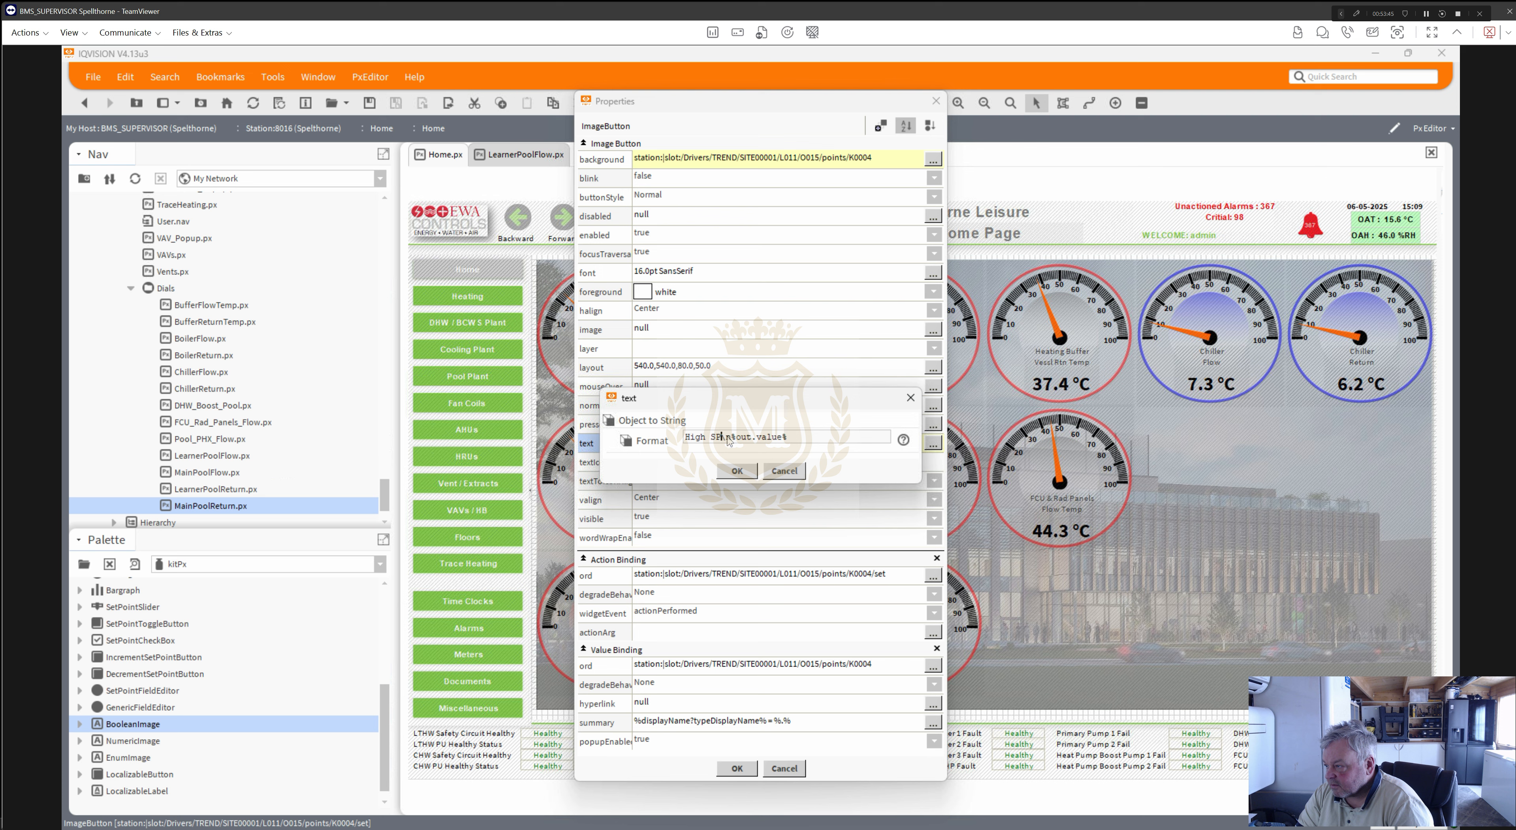
drag(728, 438, 732, 438)
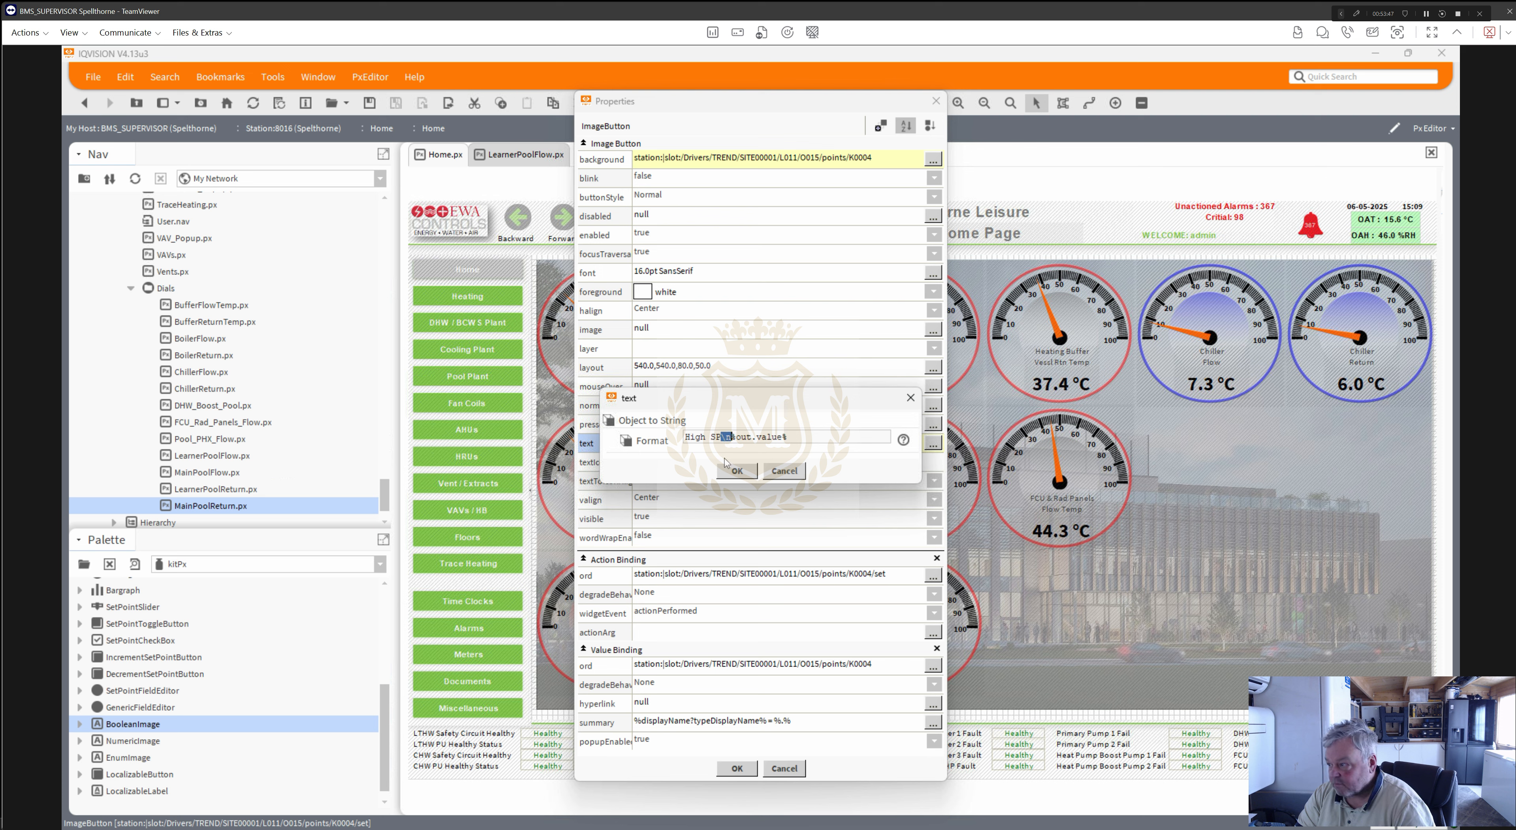
key(Delete)
click(736, 470)
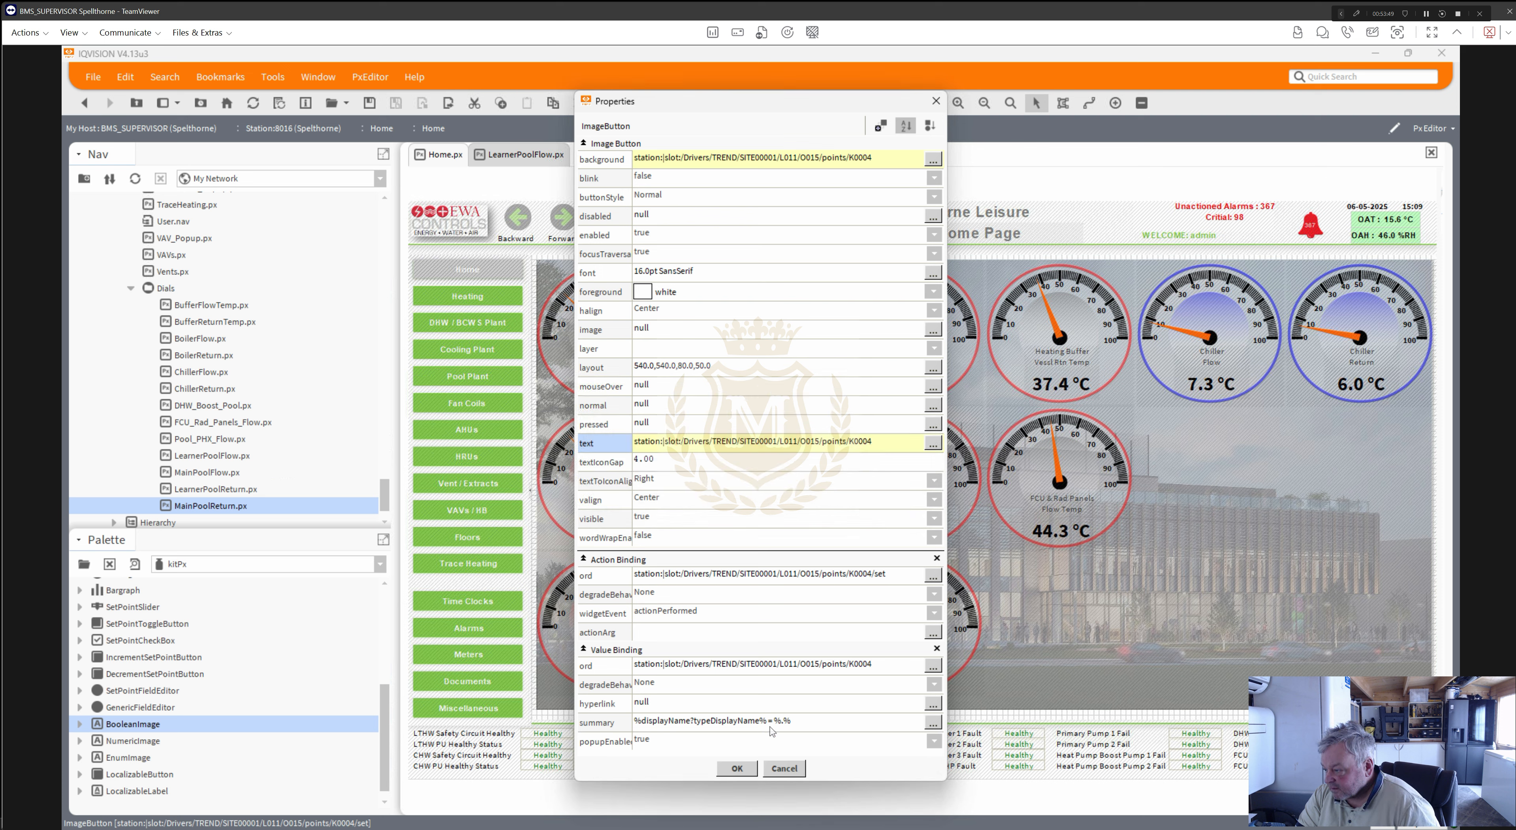
click(736, 768)
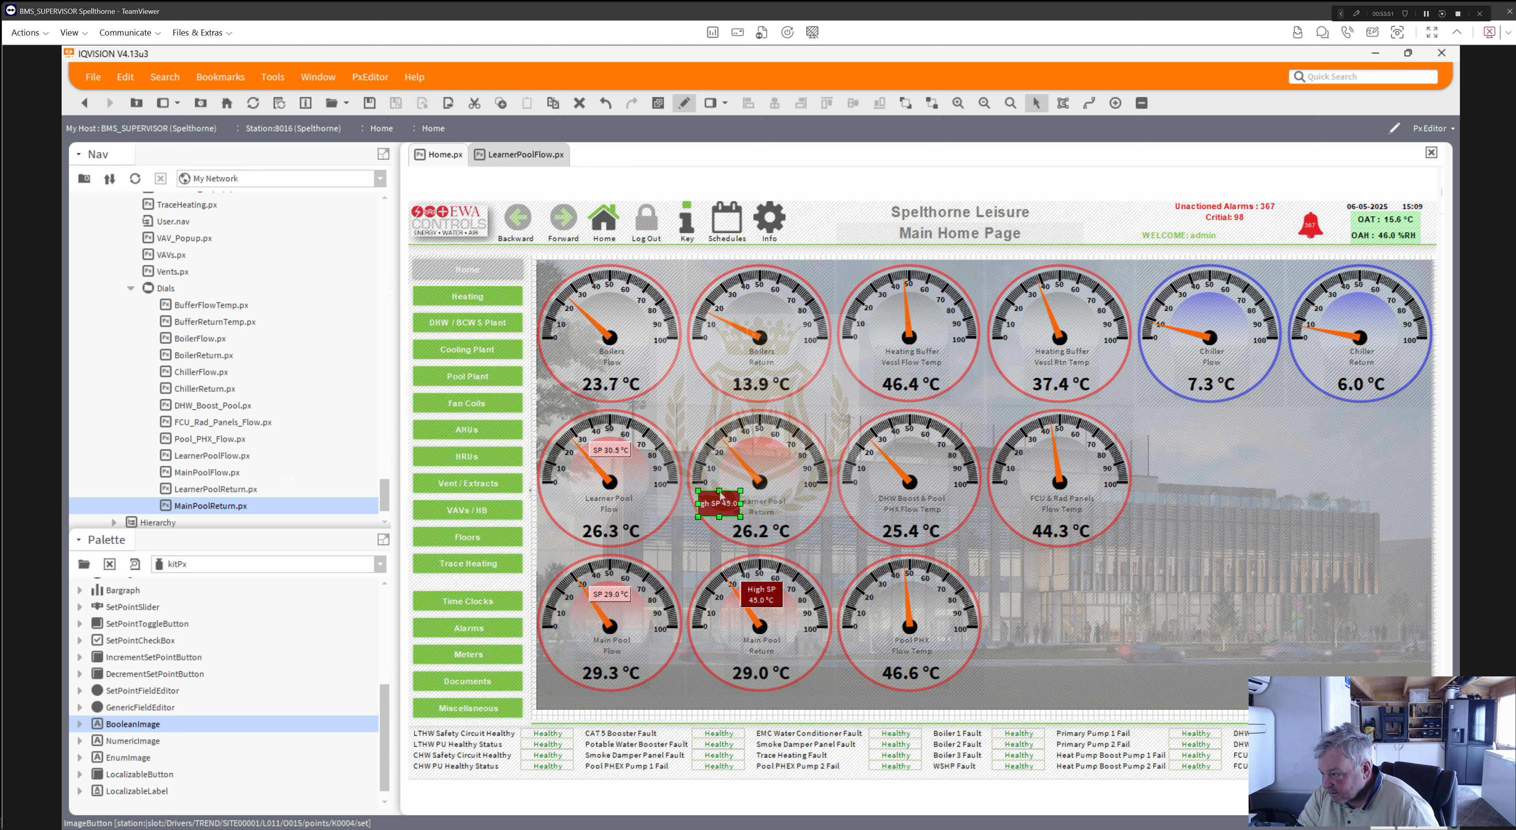
- Resize the Learner Pool Return High SP button to a wider one-line strip and place it centrally over the dial, above the name label
drag(719, 491, 719, 502)
drag(768, 509, 770, 509)
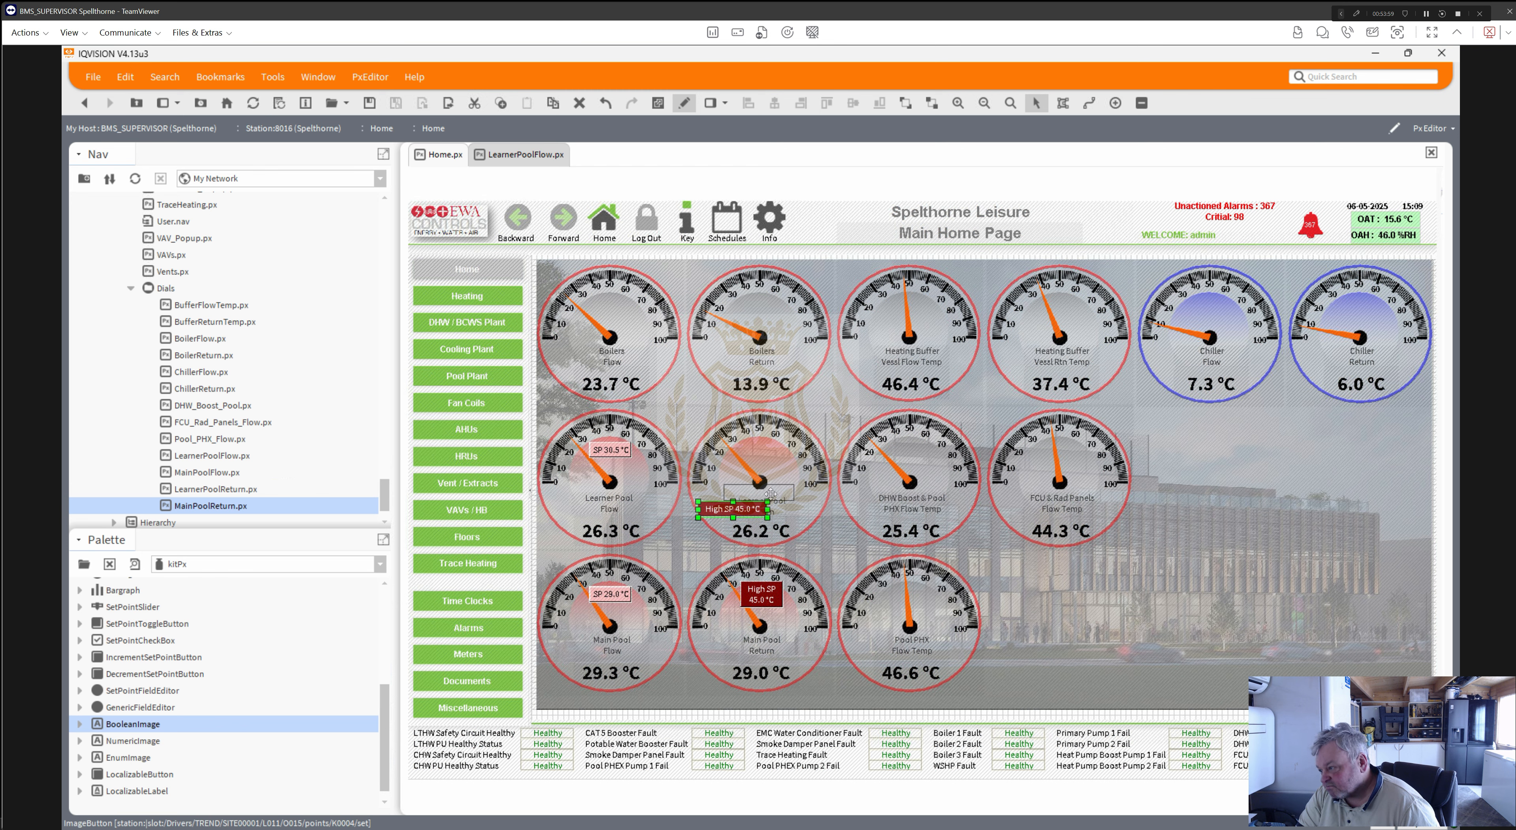
drag(769, 464, 771, 472)
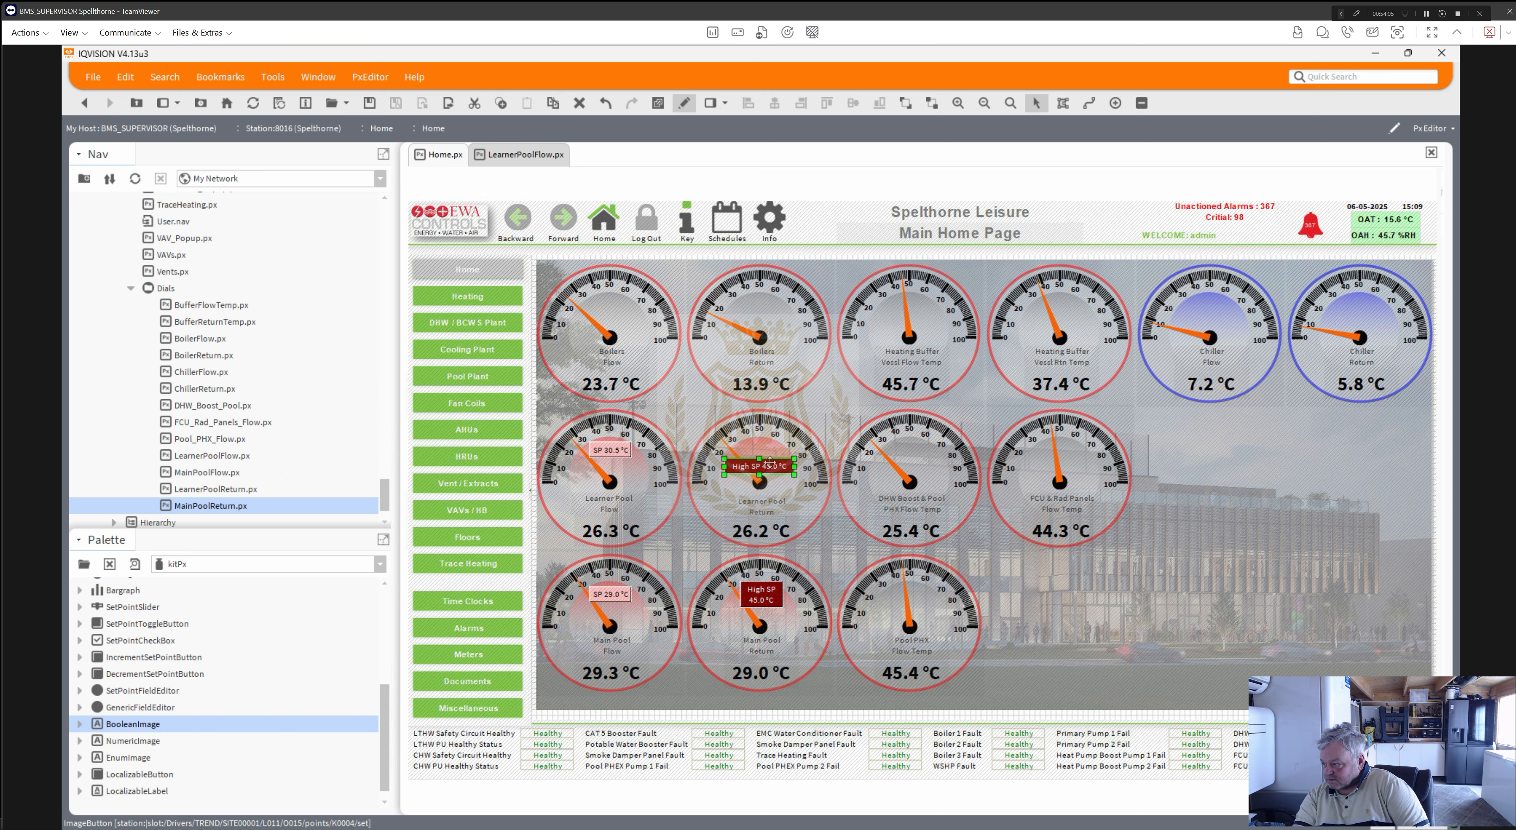
key(ctrl+z)
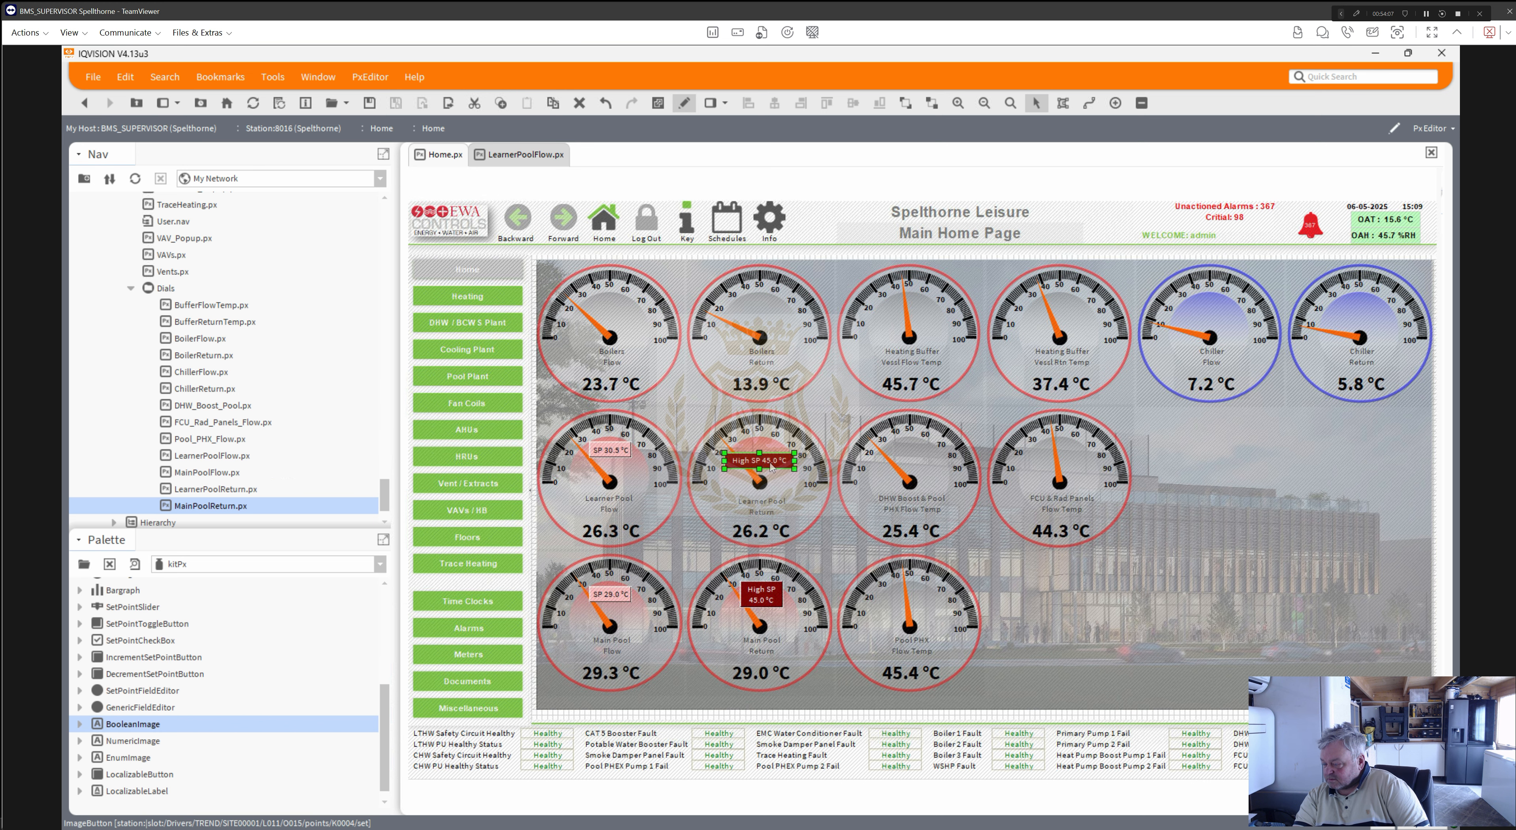
click(839, 567)
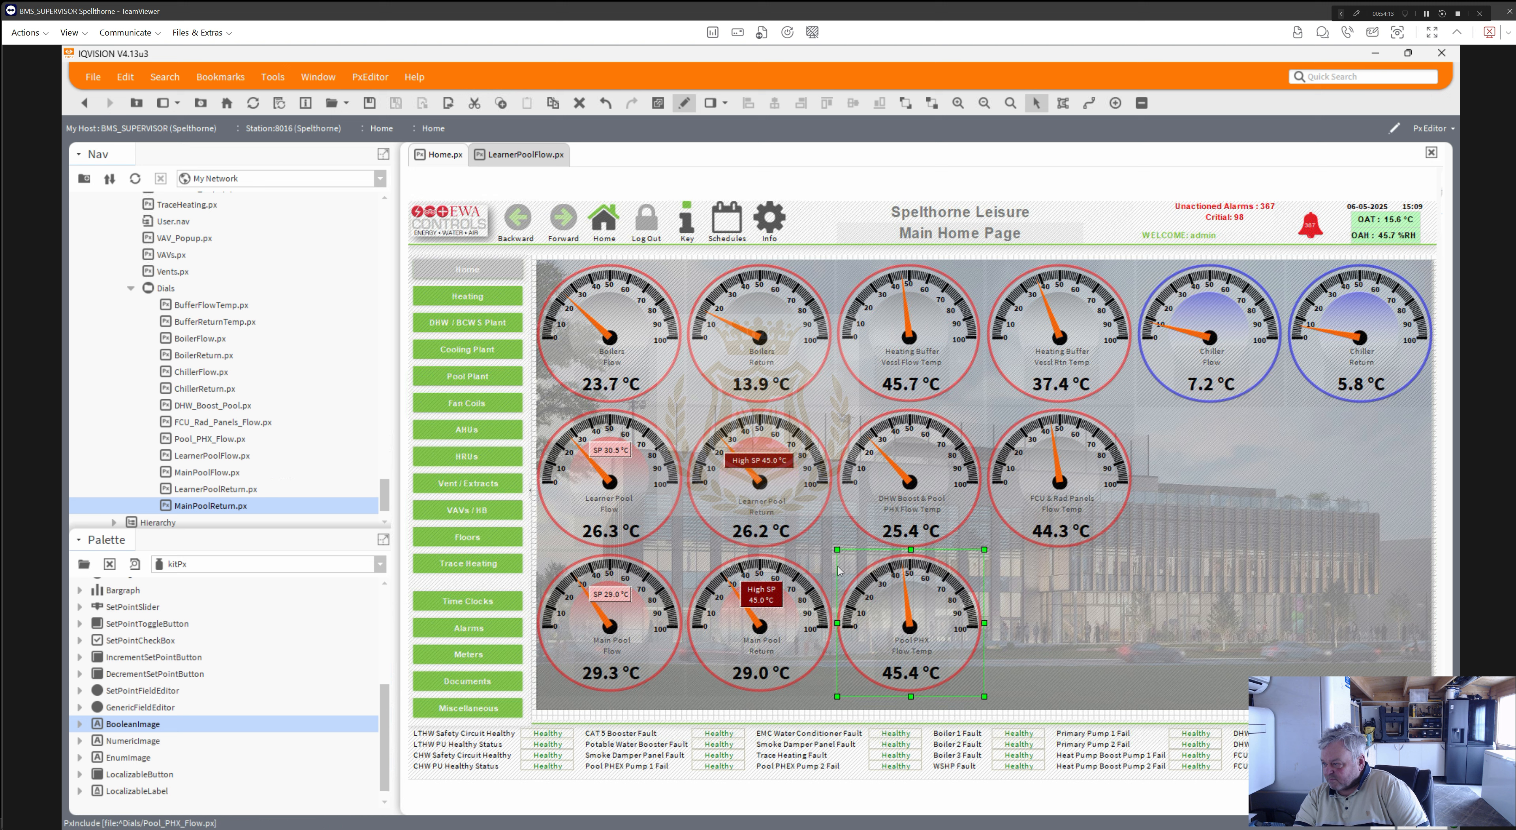
click(762, 516)
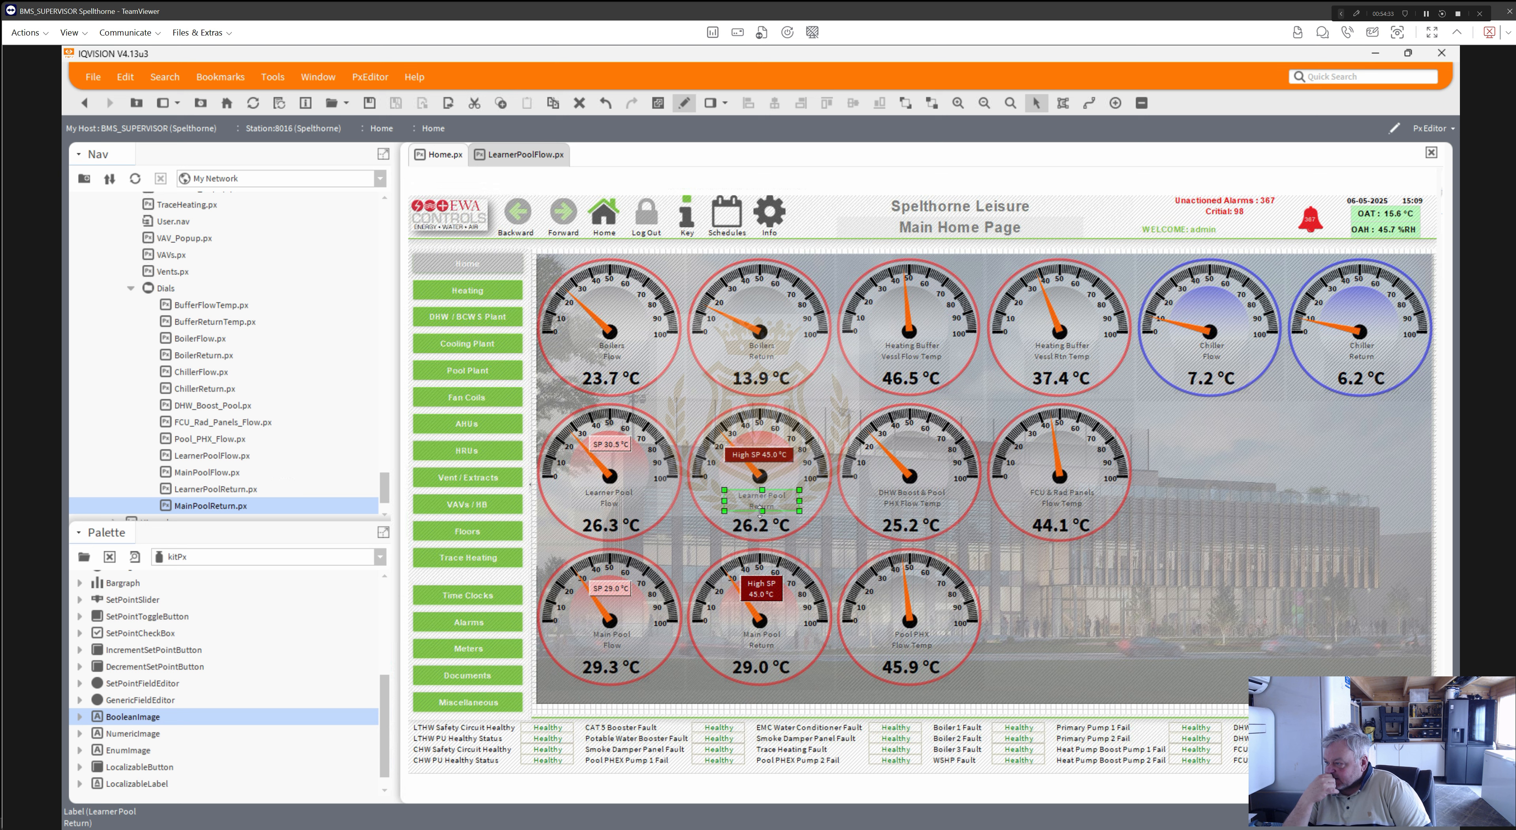
- Put the Main Pool Return High SP button's text on one line and resize the button to about 170 by 30 at 570, 720
click(757, 593)
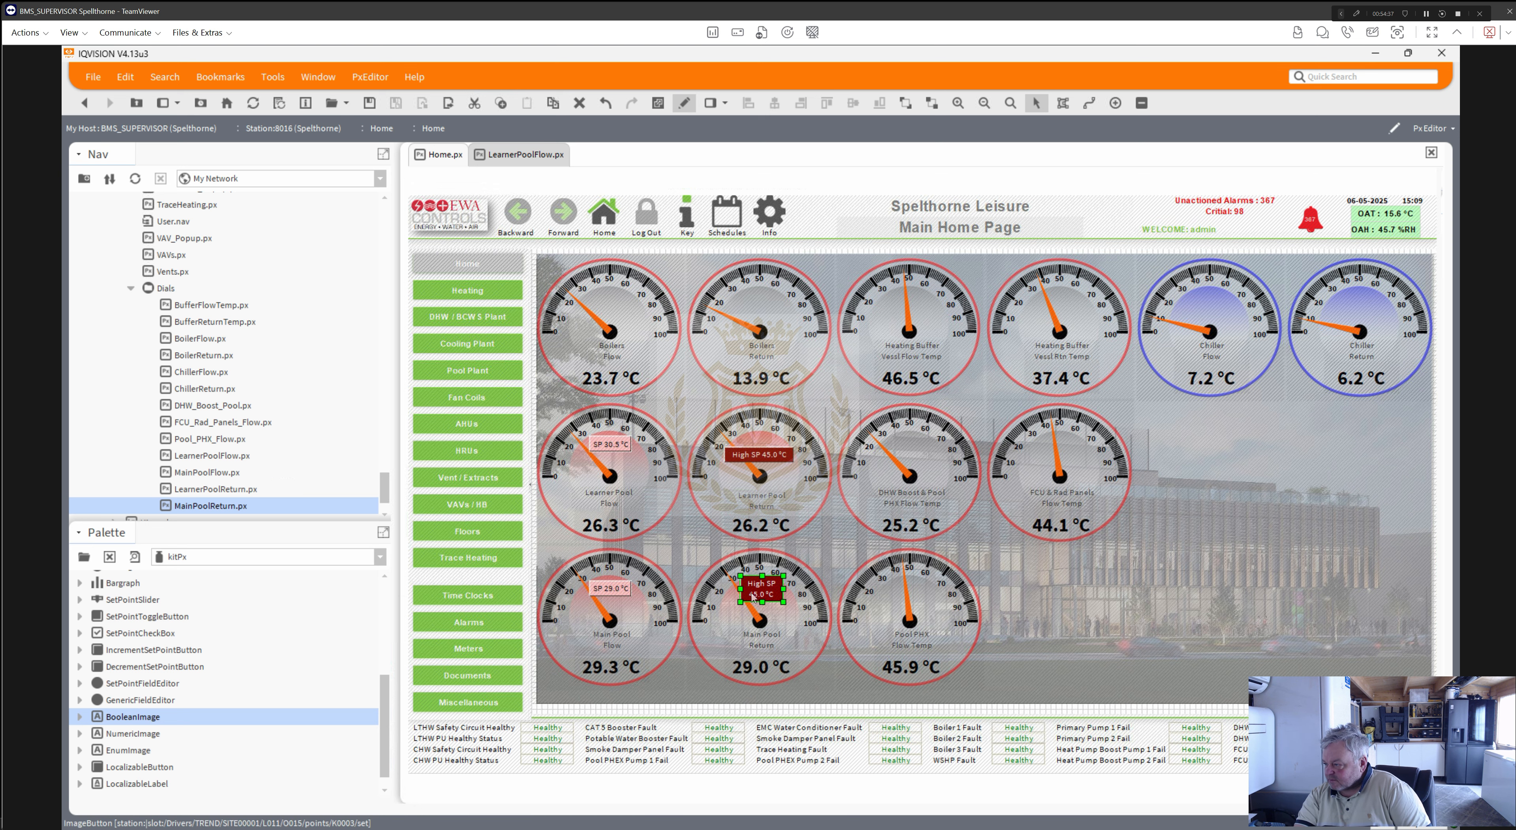
double_click(759, 595)
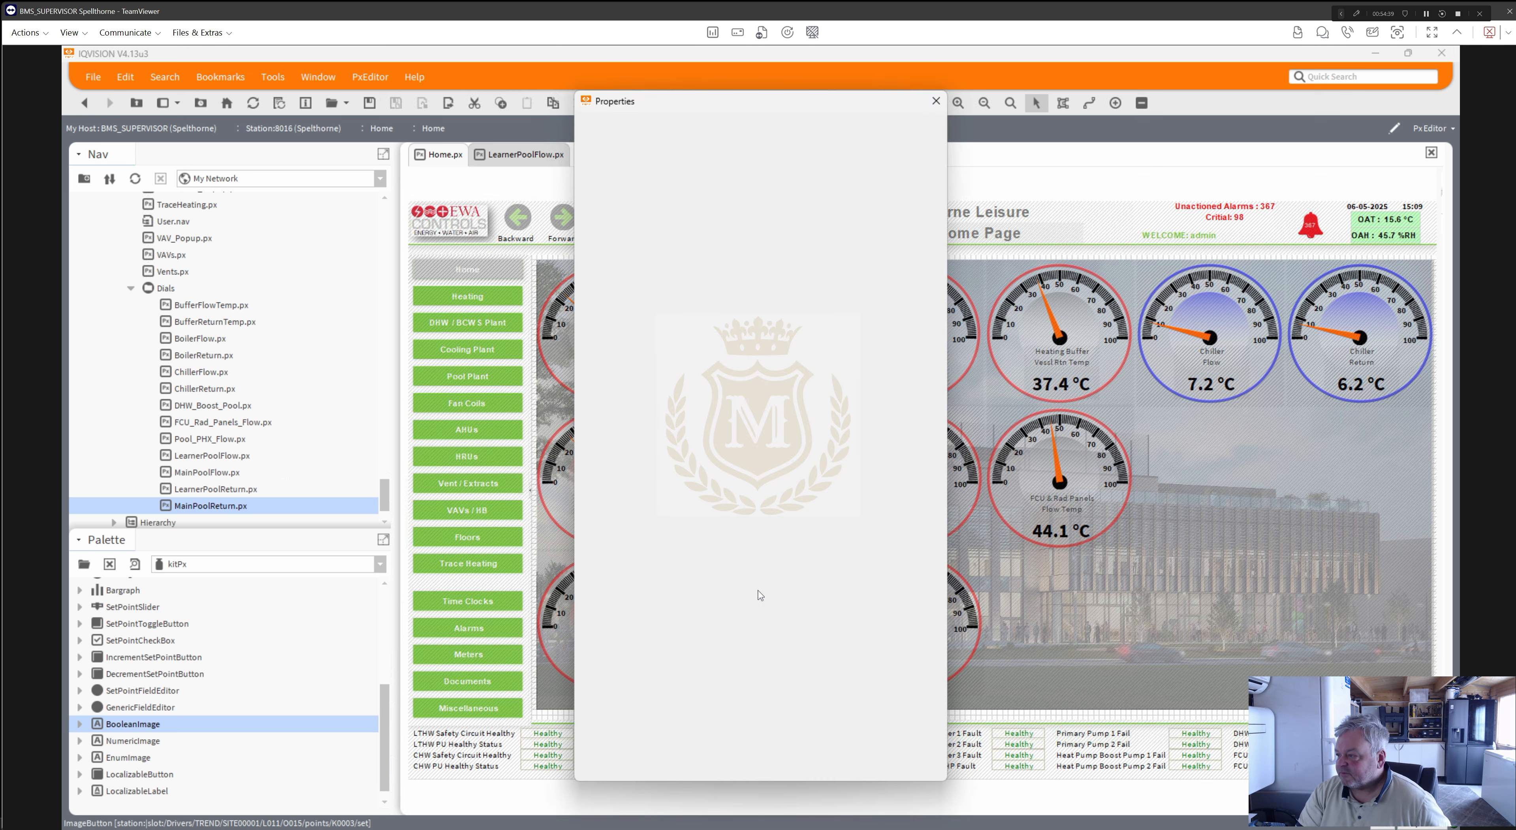
double_click(677, 447)
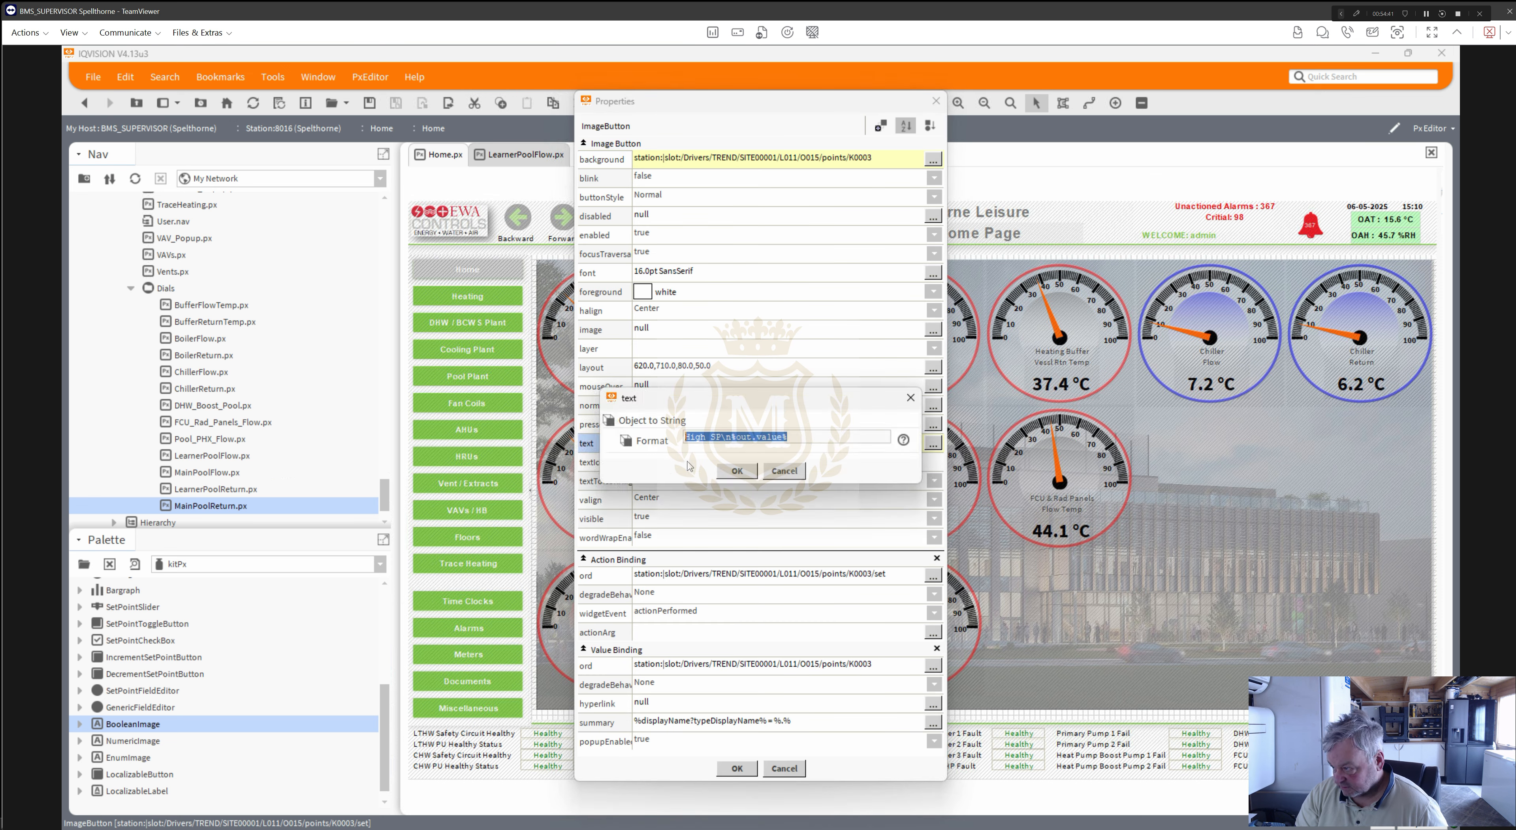
click(721, 437)
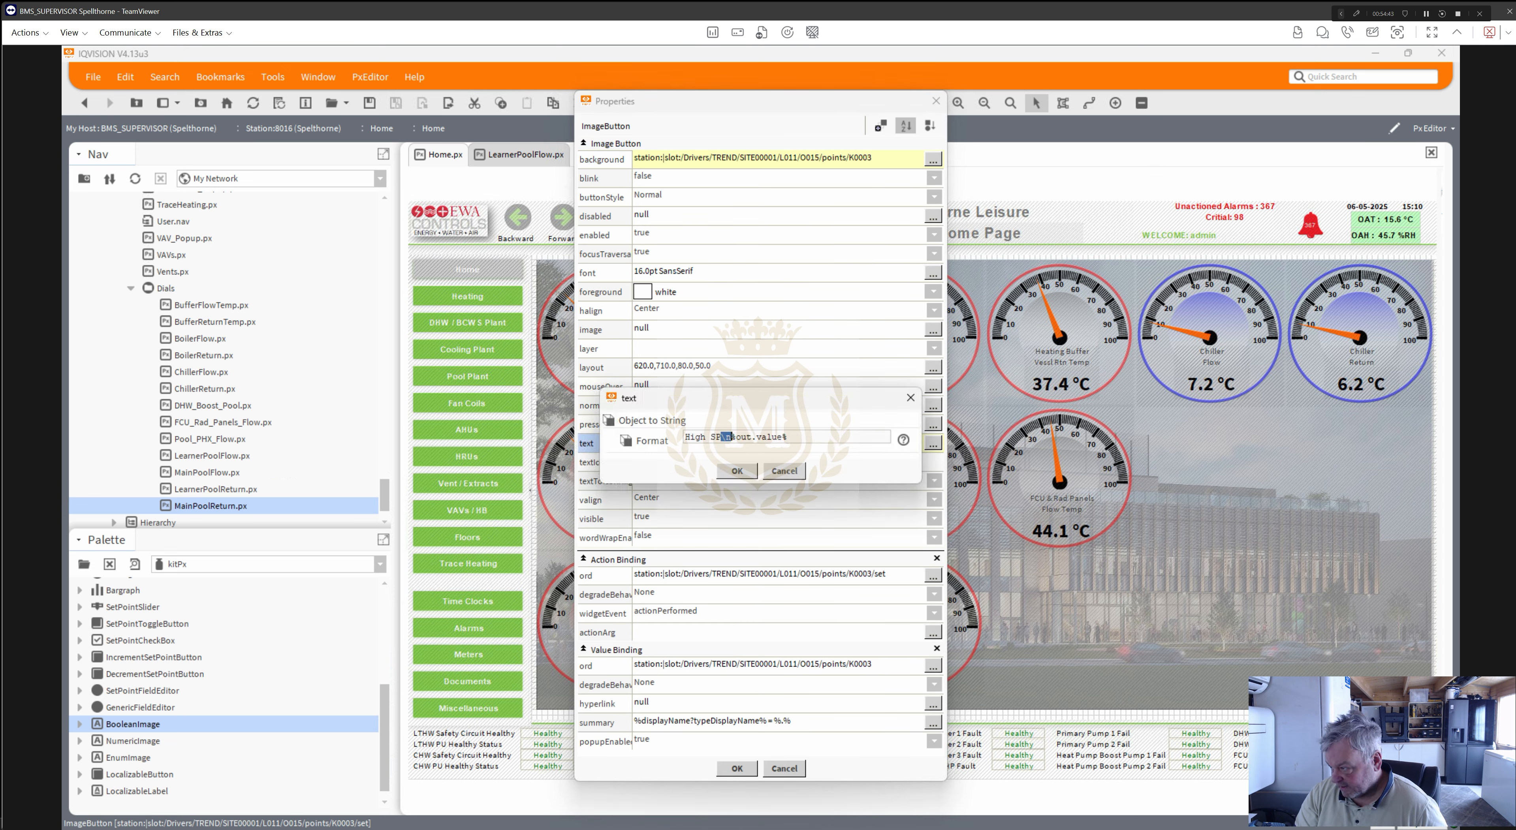
click(736, 471)
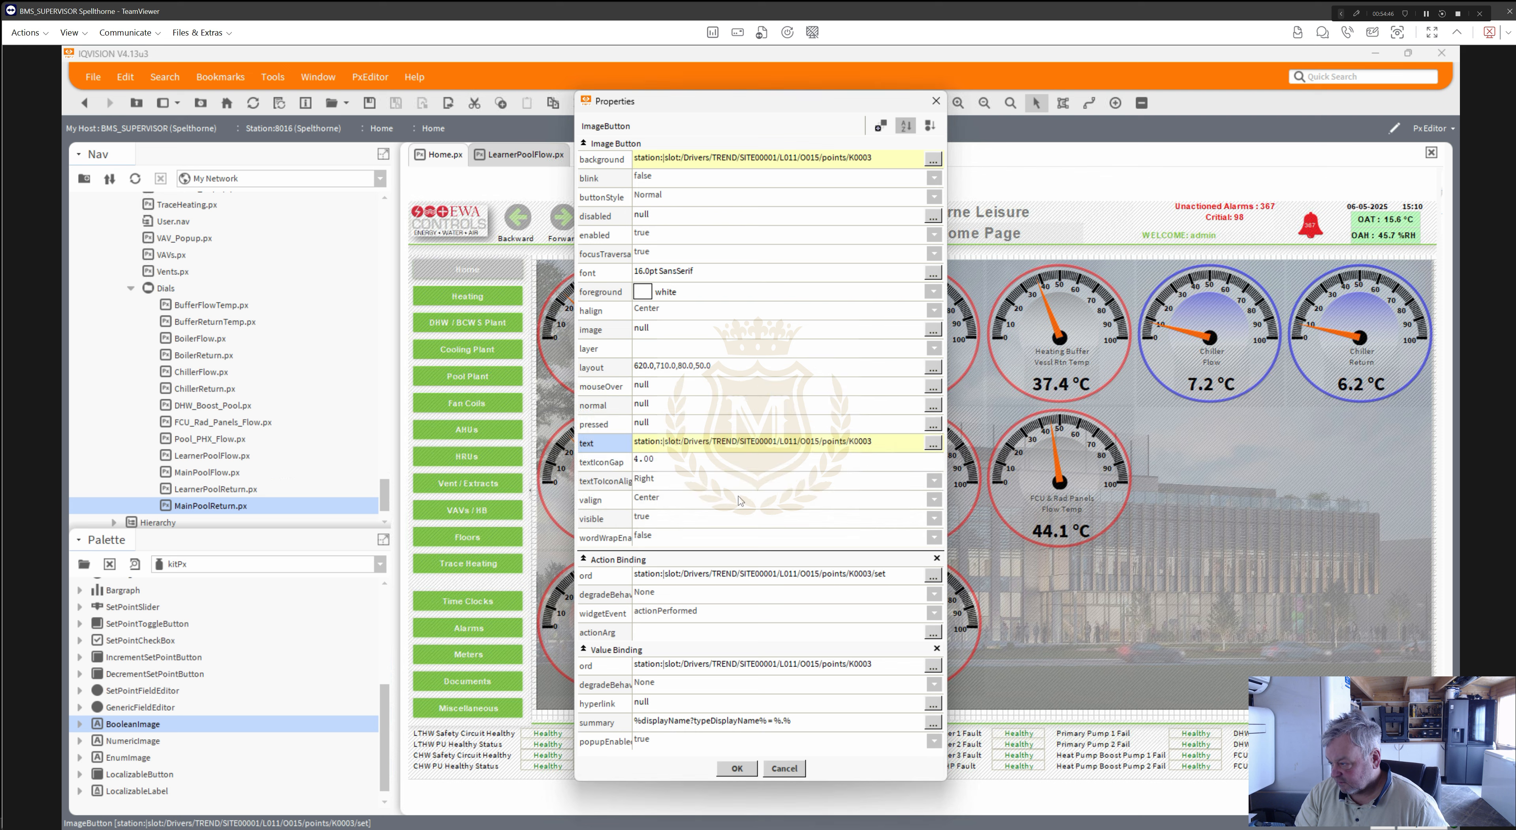
click(737, 769)
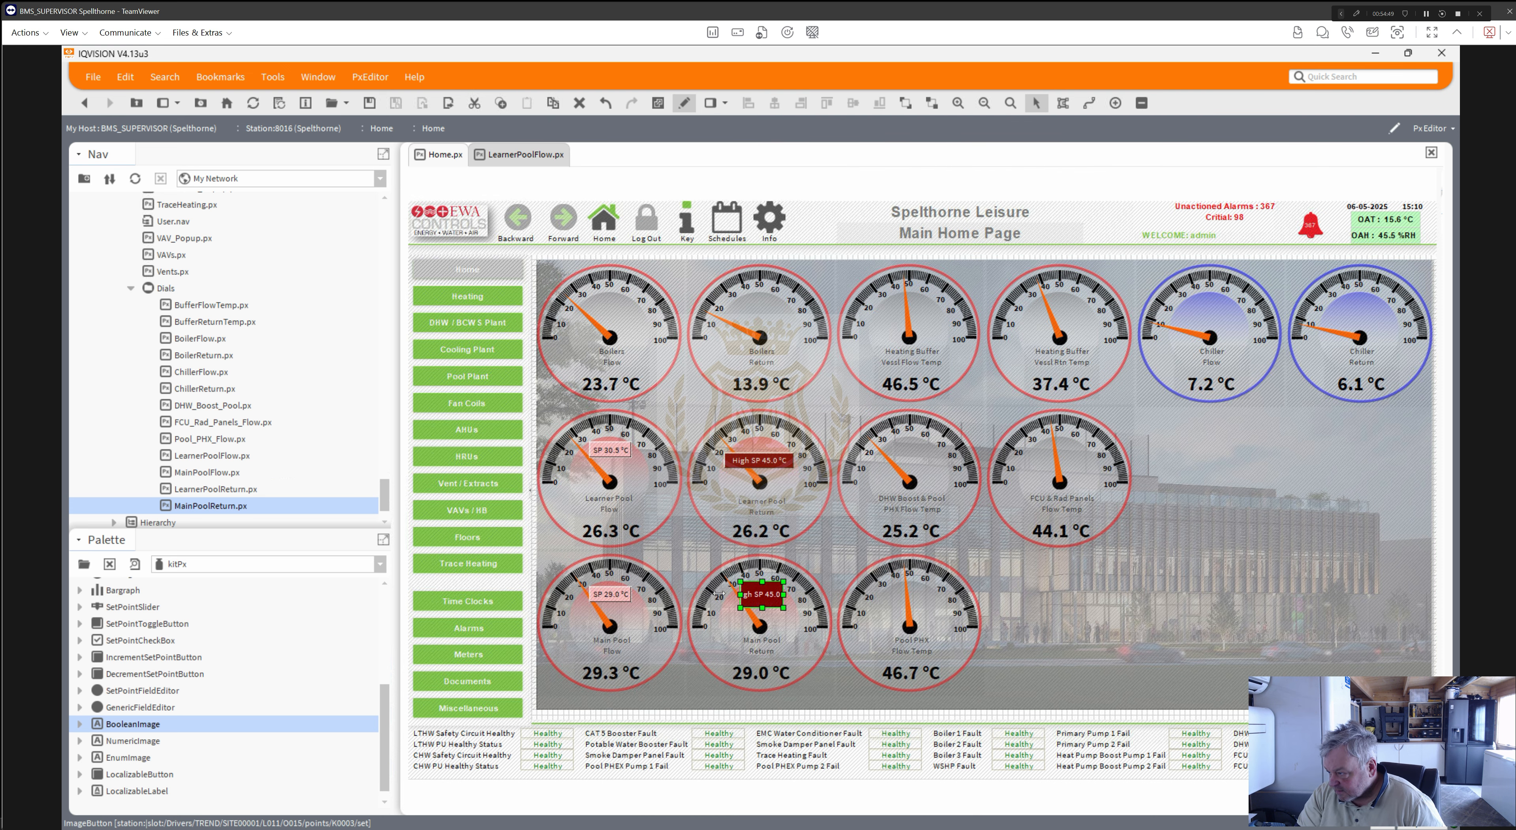
drag(718, 594, 799, 594)
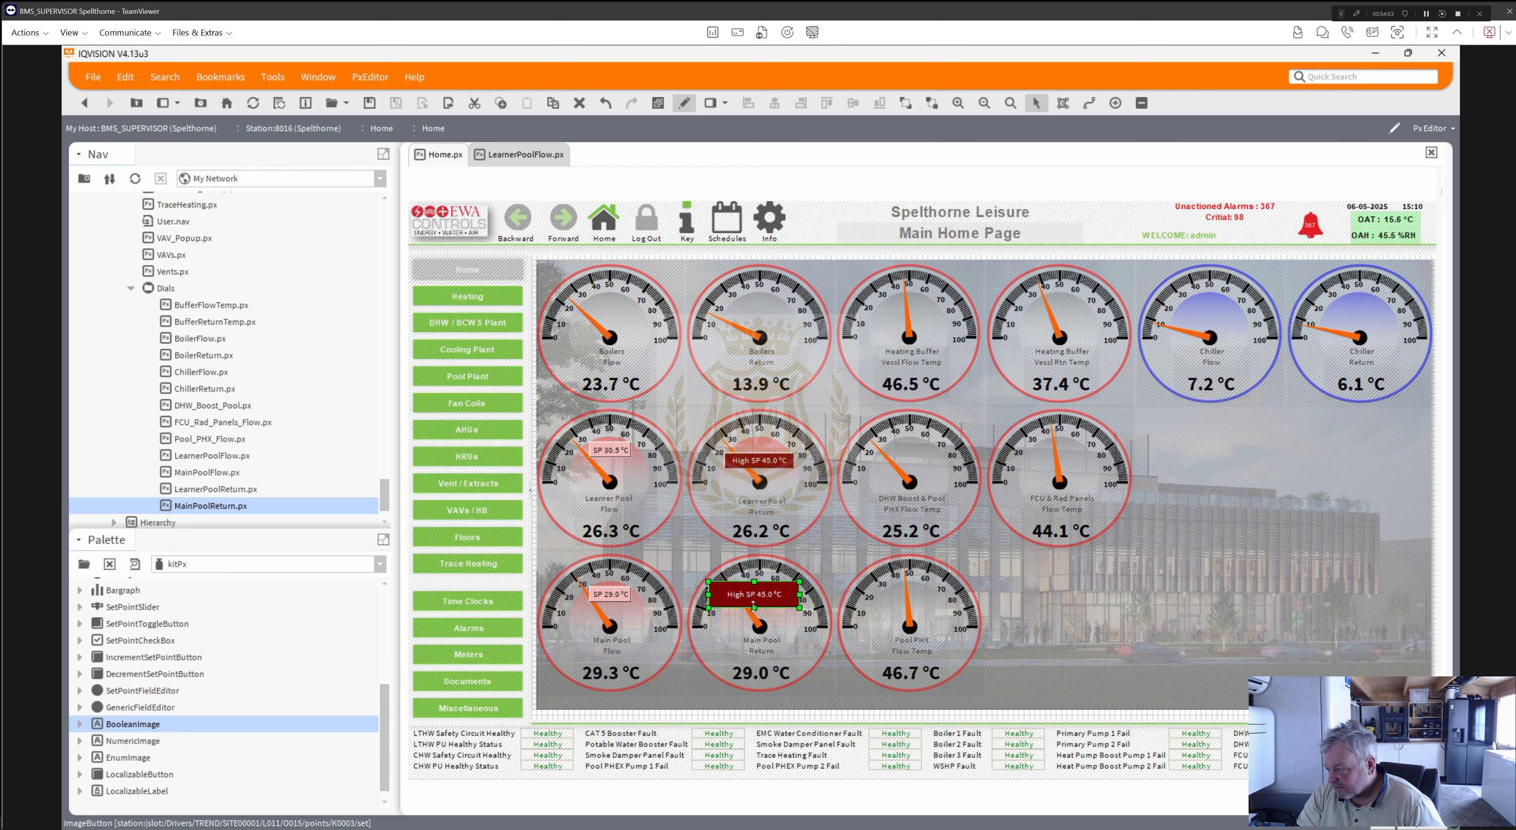
drag(753, 599, 752, 591)
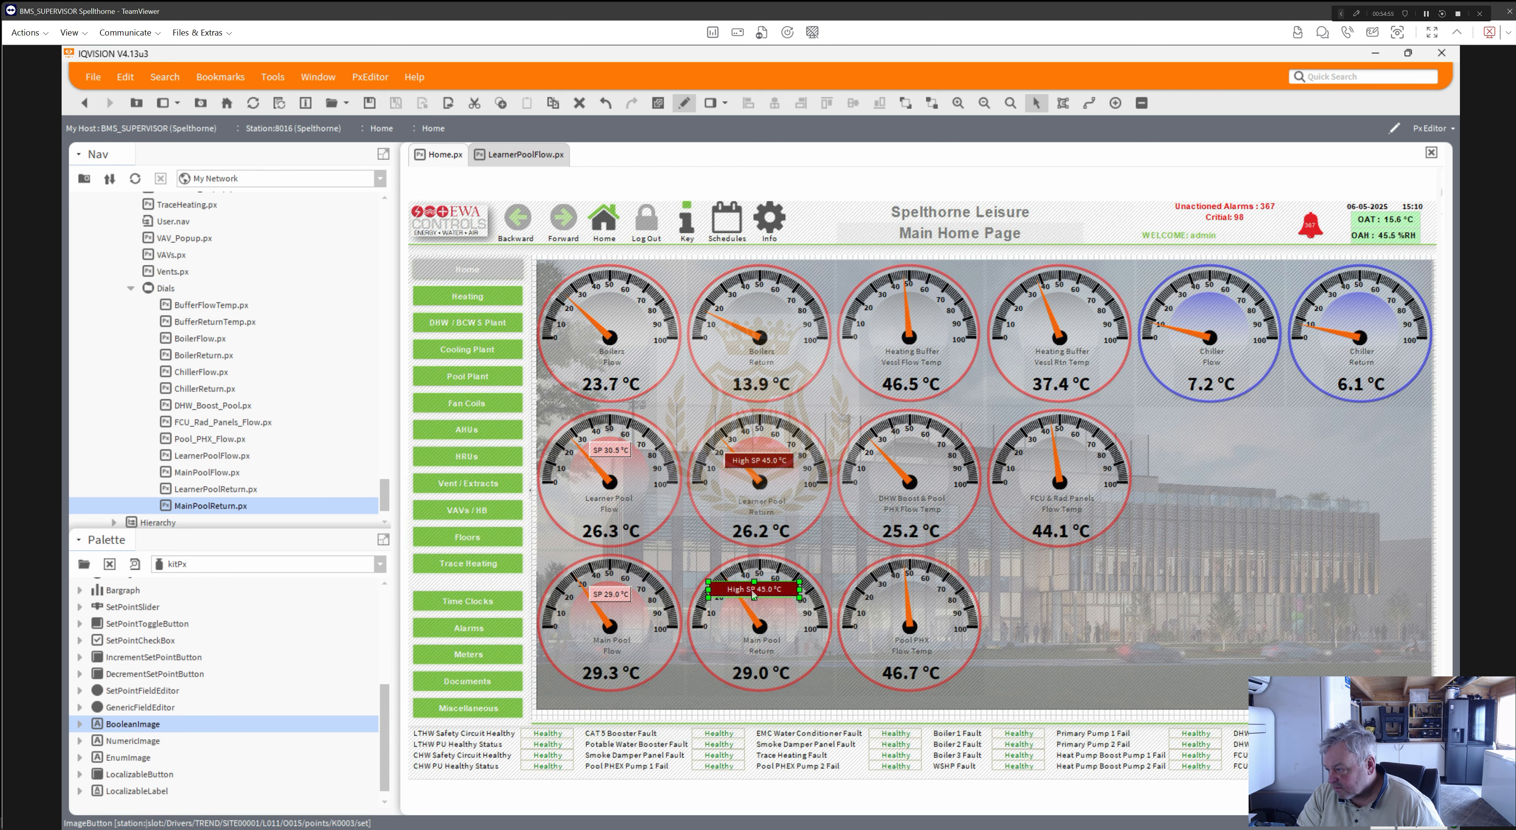
- Set the Main Pool Return High SP button's background to light pink #ffc0c0 for the ok, unackedAlarm and null states
double_click(753, 592)
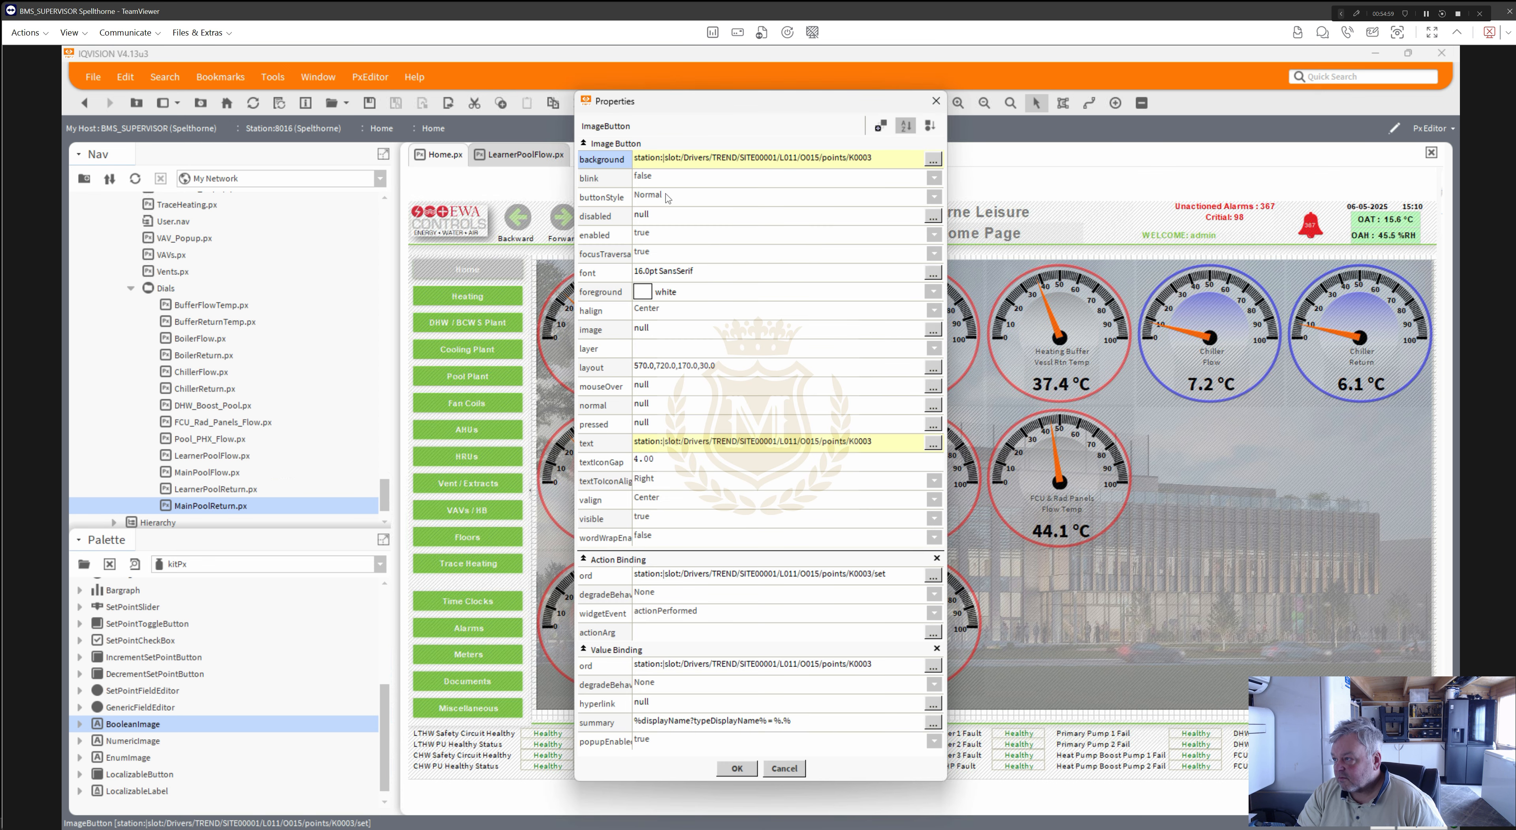
click(663, 160)
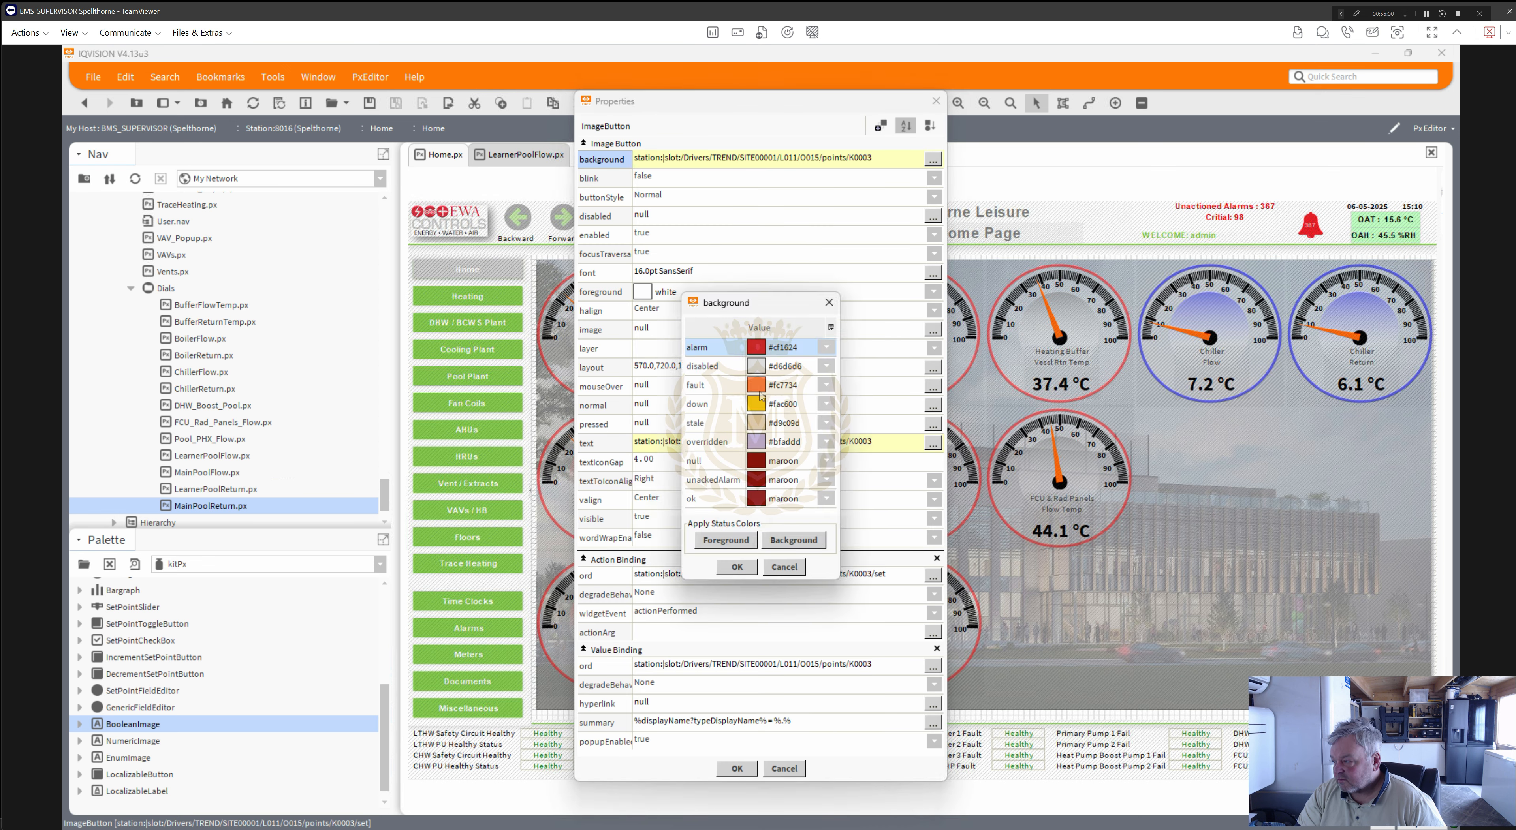
click(773, 500)
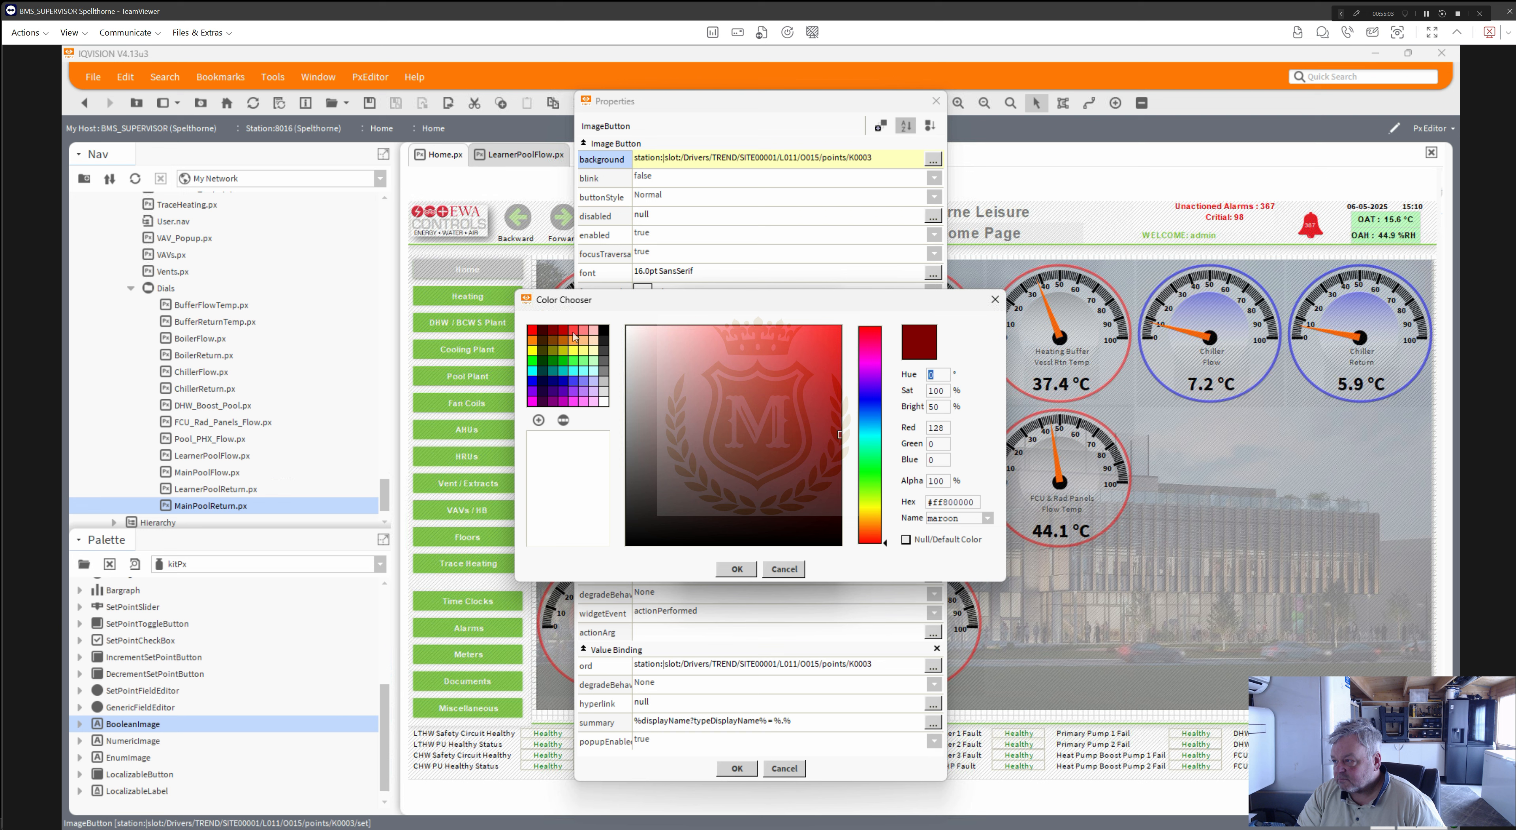
click(594, 332)
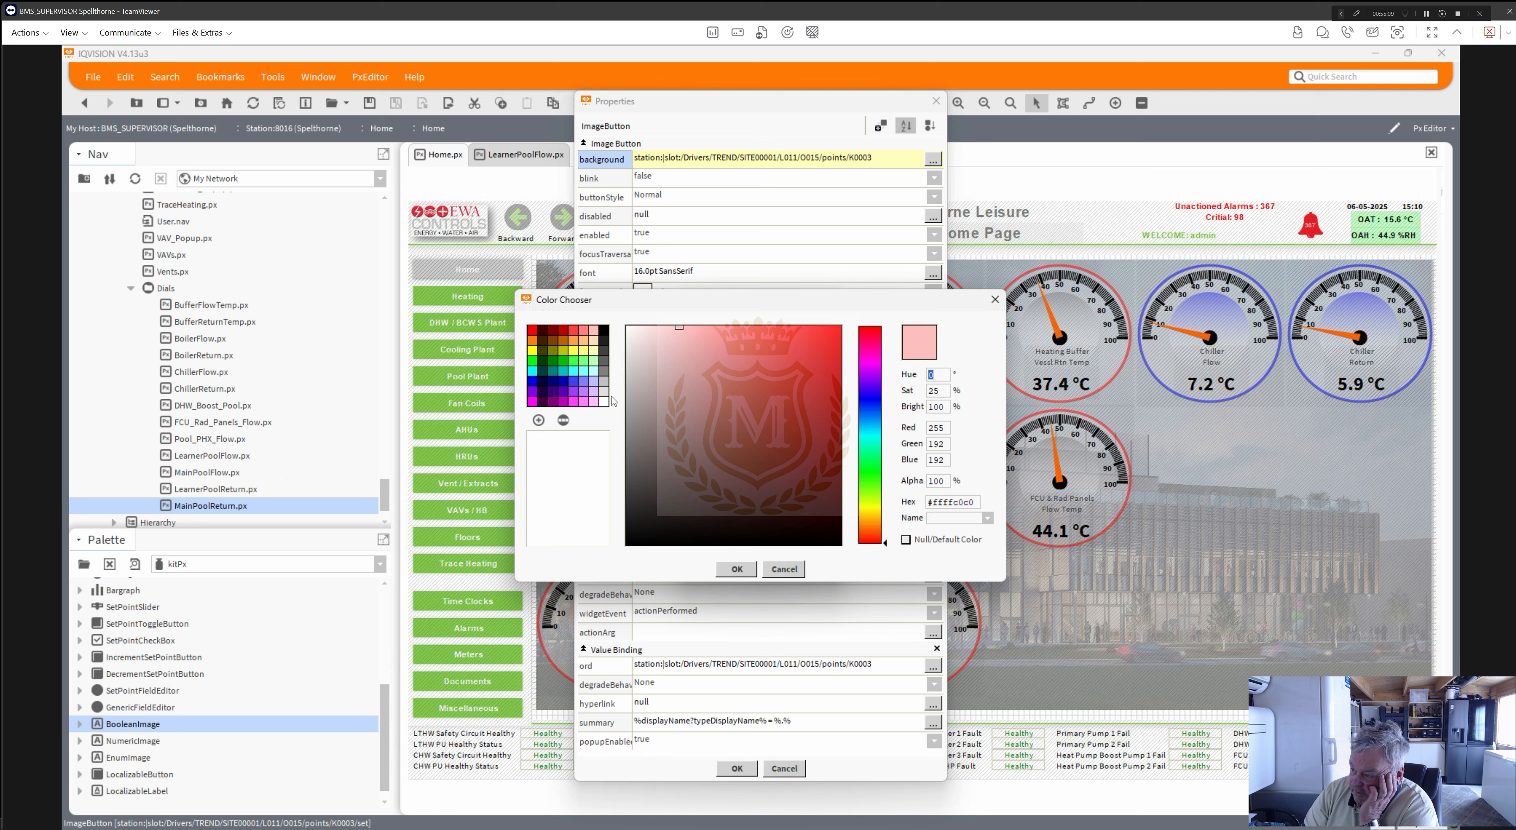
click(735, 569)
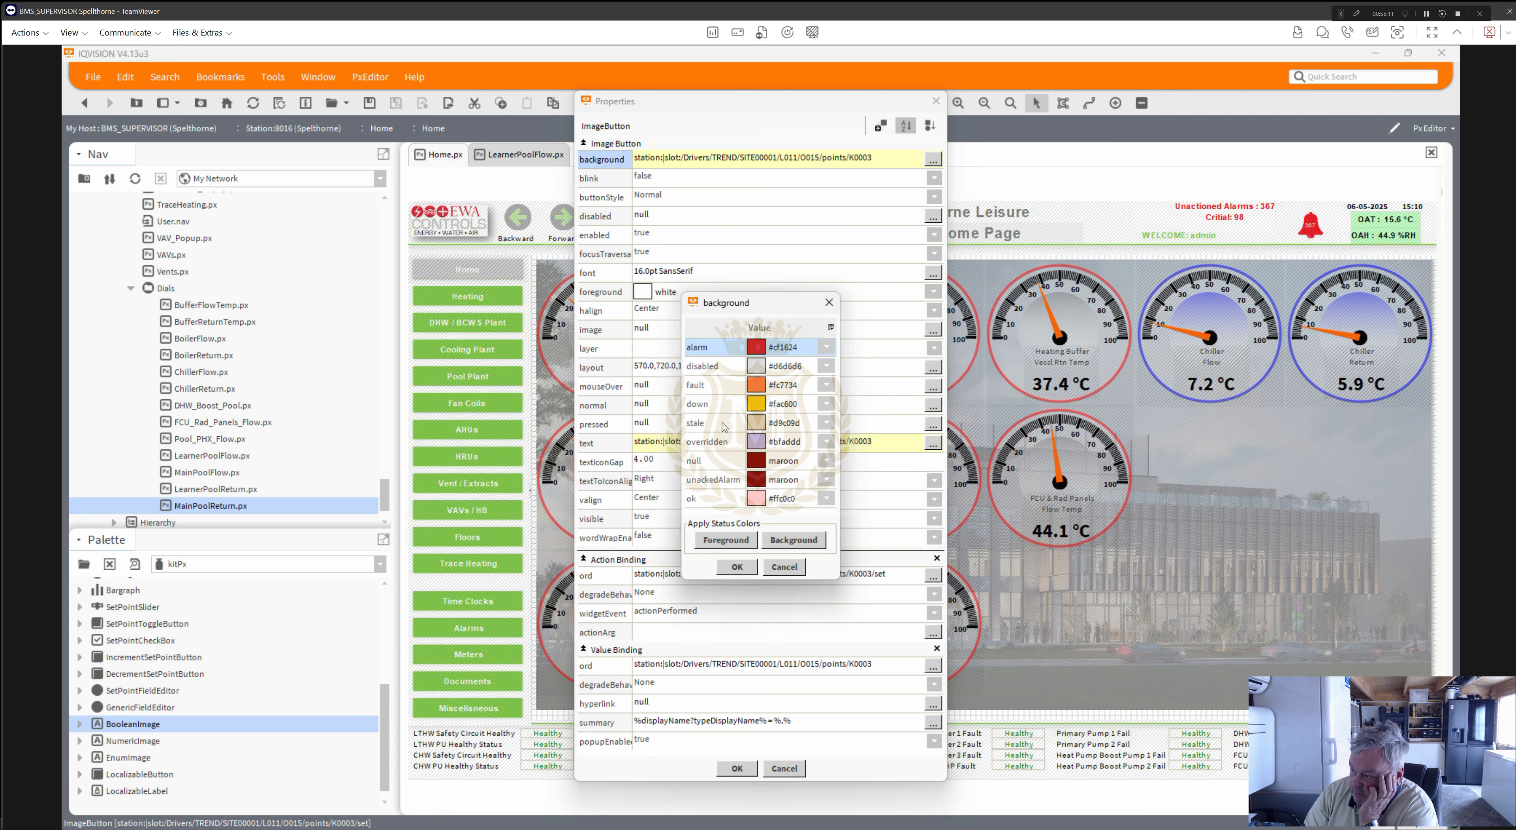
click(756, 482)
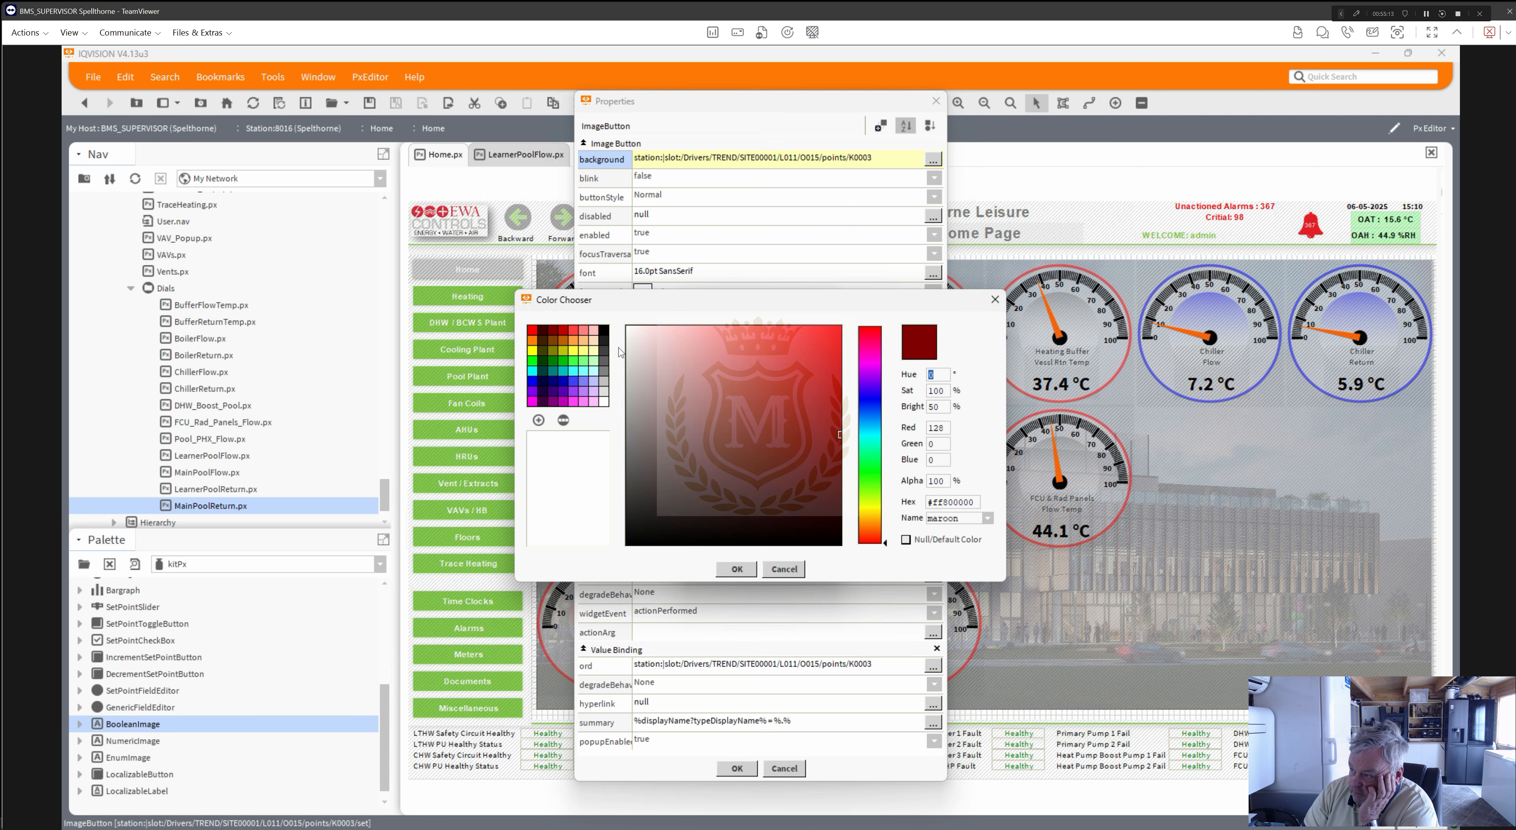
click(594, 332)
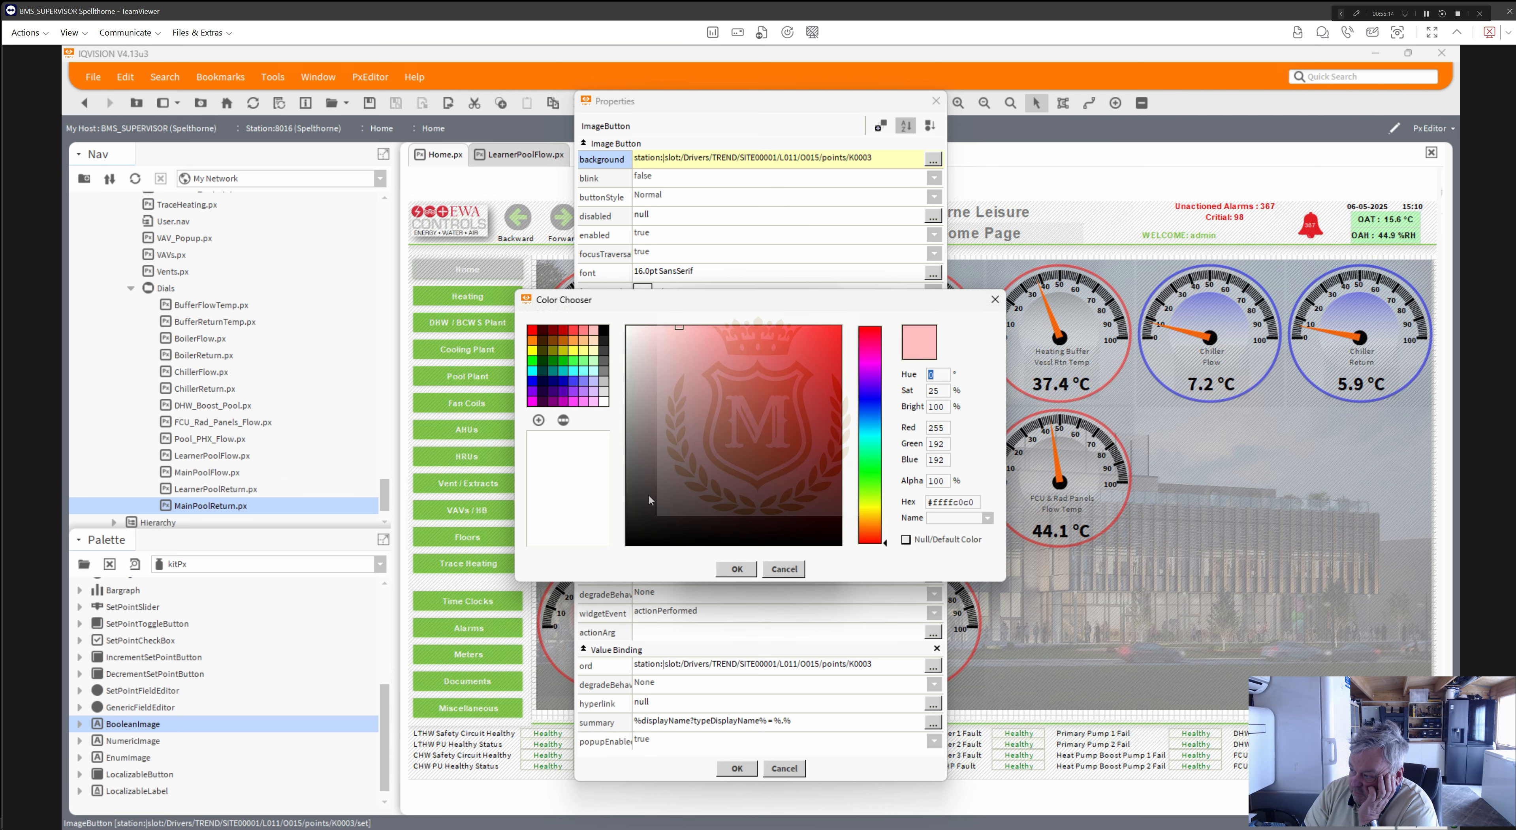
click(737, 570)
click(757, 463)
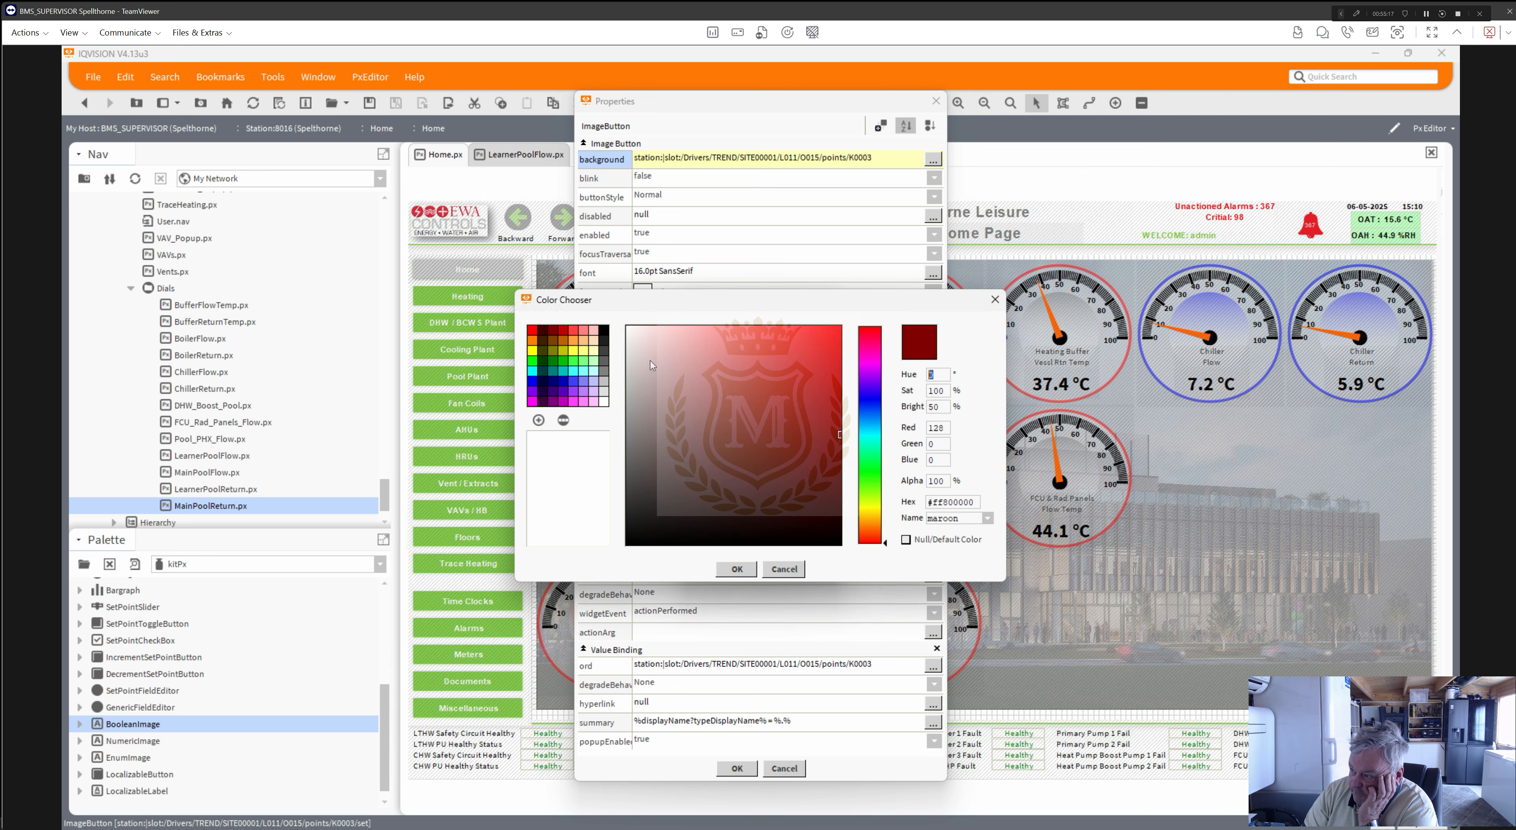
click(593, 332)
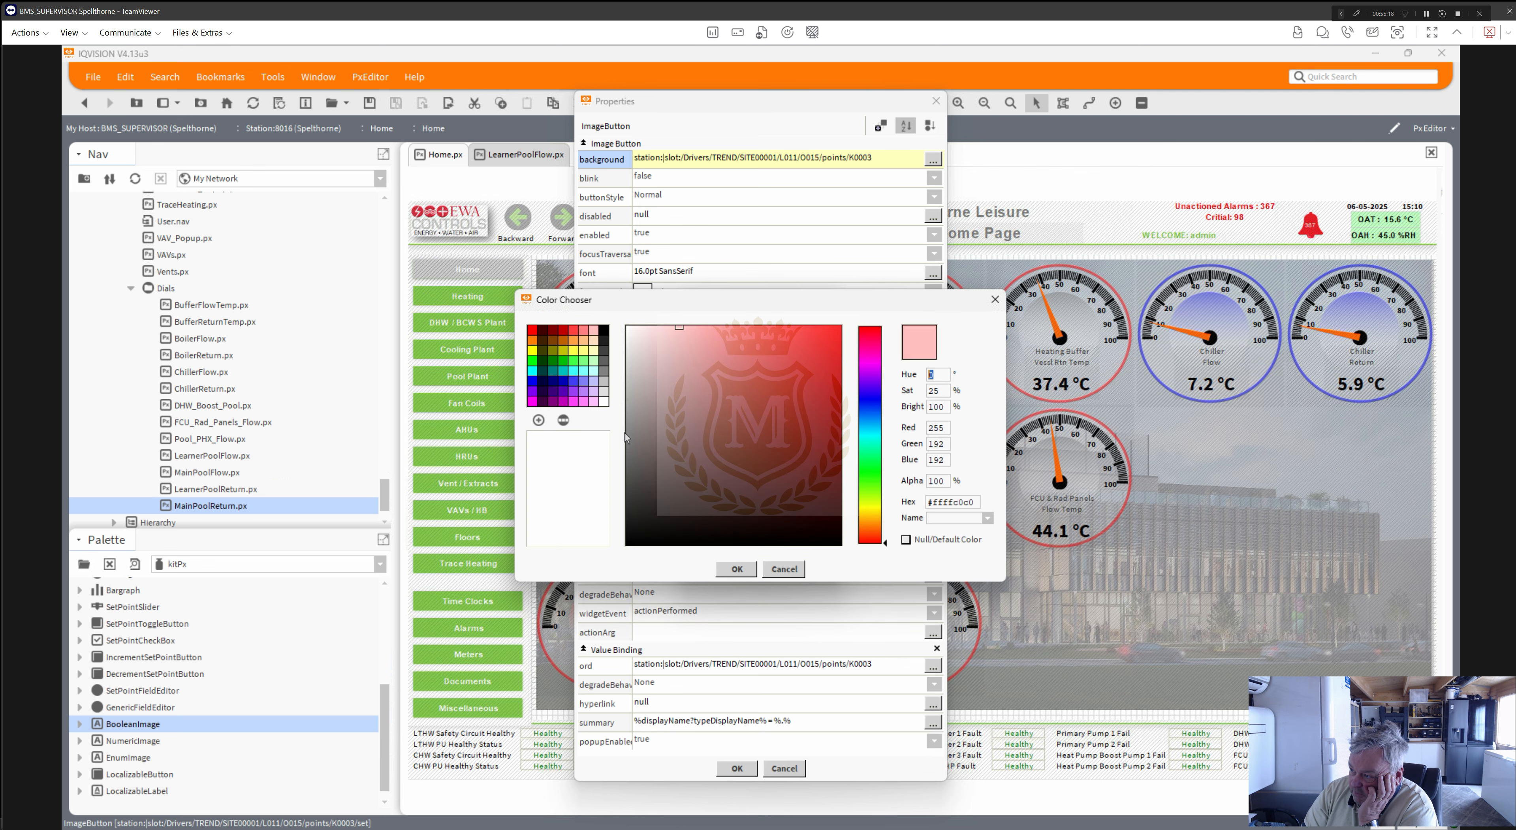
click(736, 569)
click(737, 568)
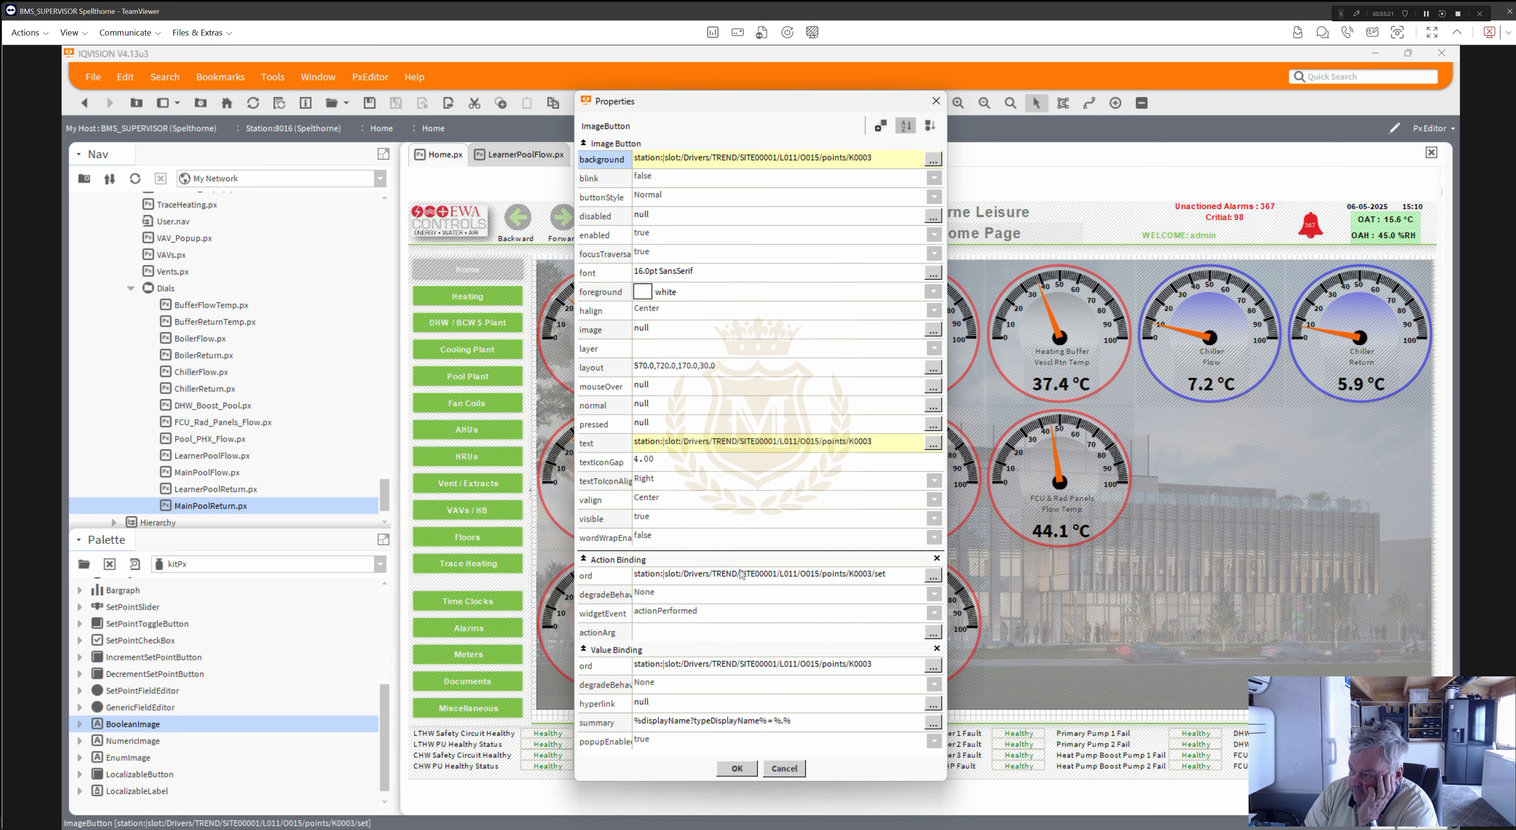
- Set the Main Pool Return High SP button's foreground colour to black and apply the property changes
click(643, 292)
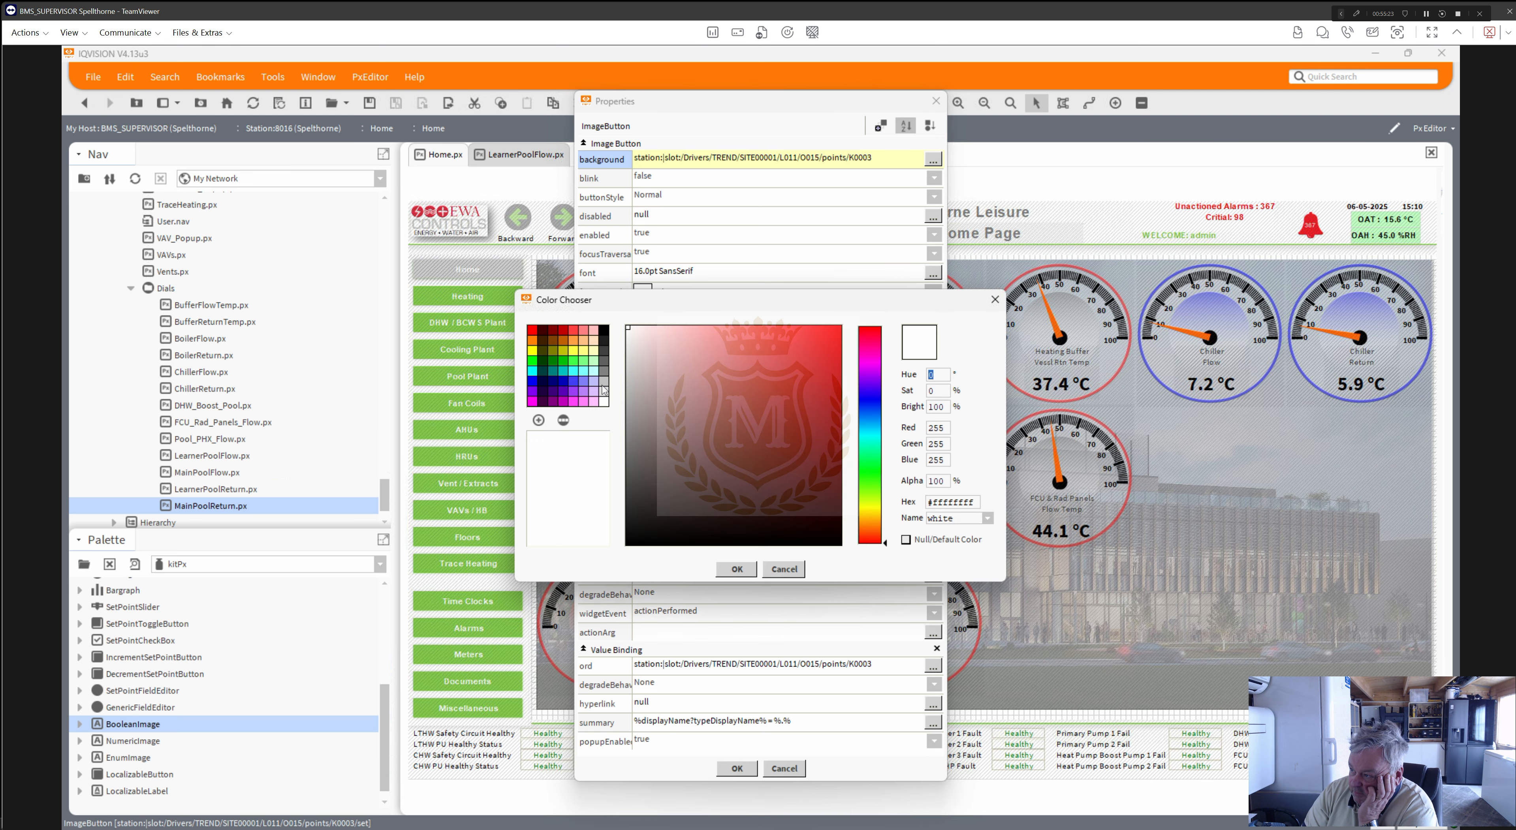
click(604, 332)
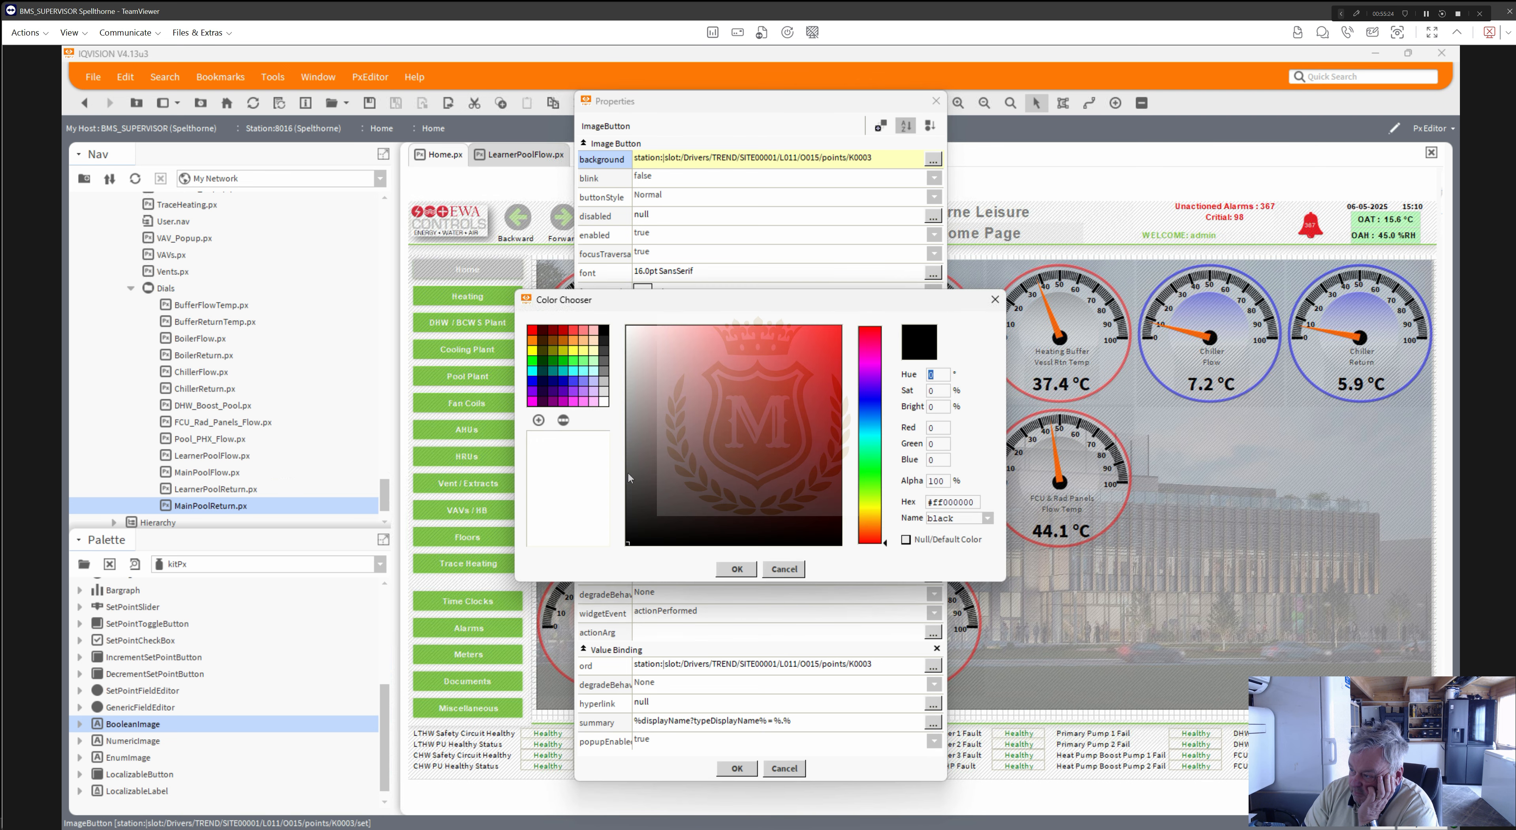
click(736, 569)
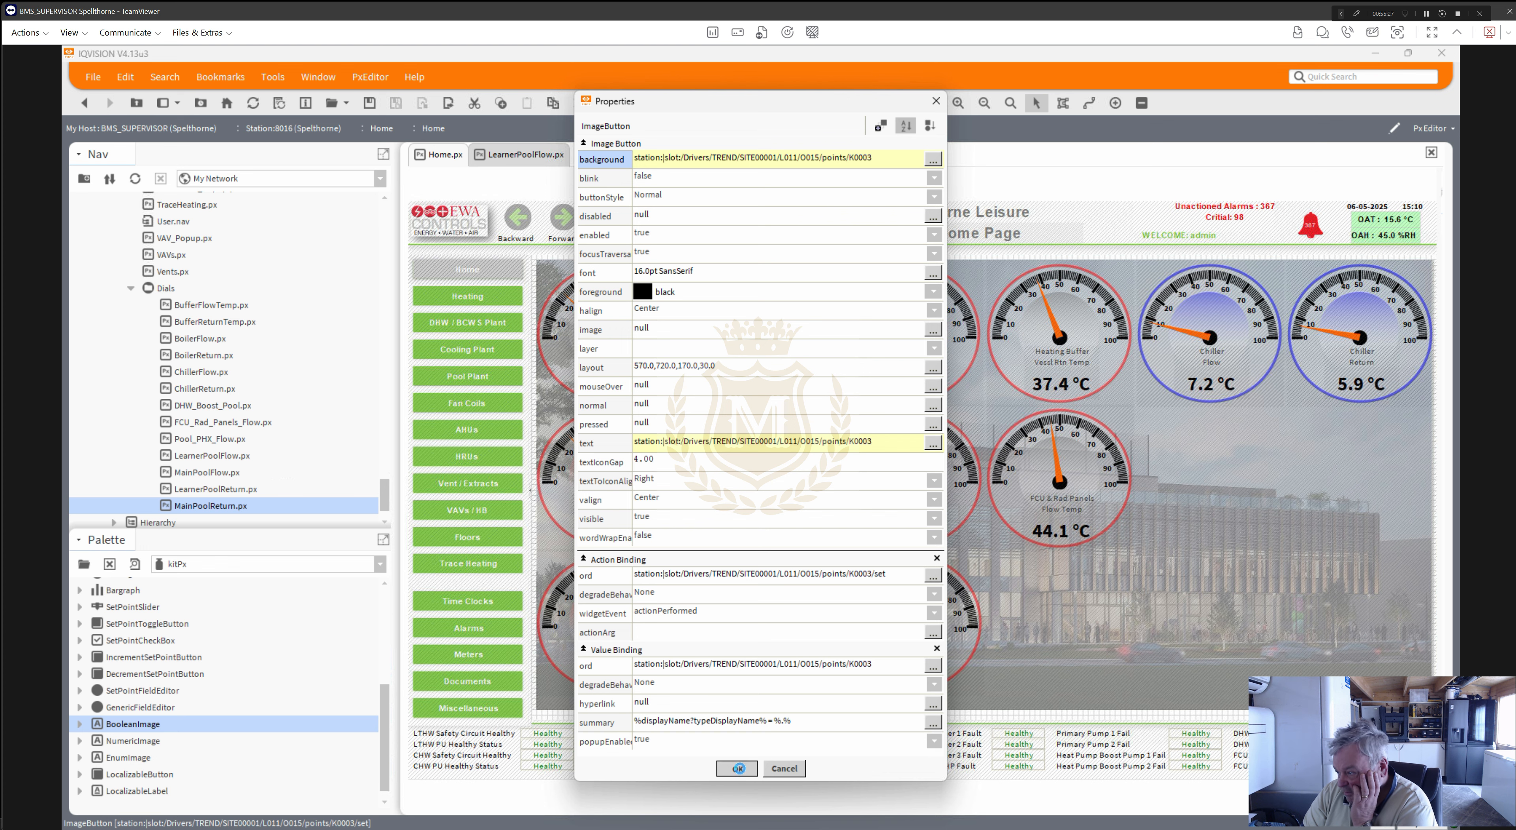
click(736, 769)
- Narrow the Main Pool Return High SP button to about 130 by 30 at 600, 720 on its dial
click(758, 668)
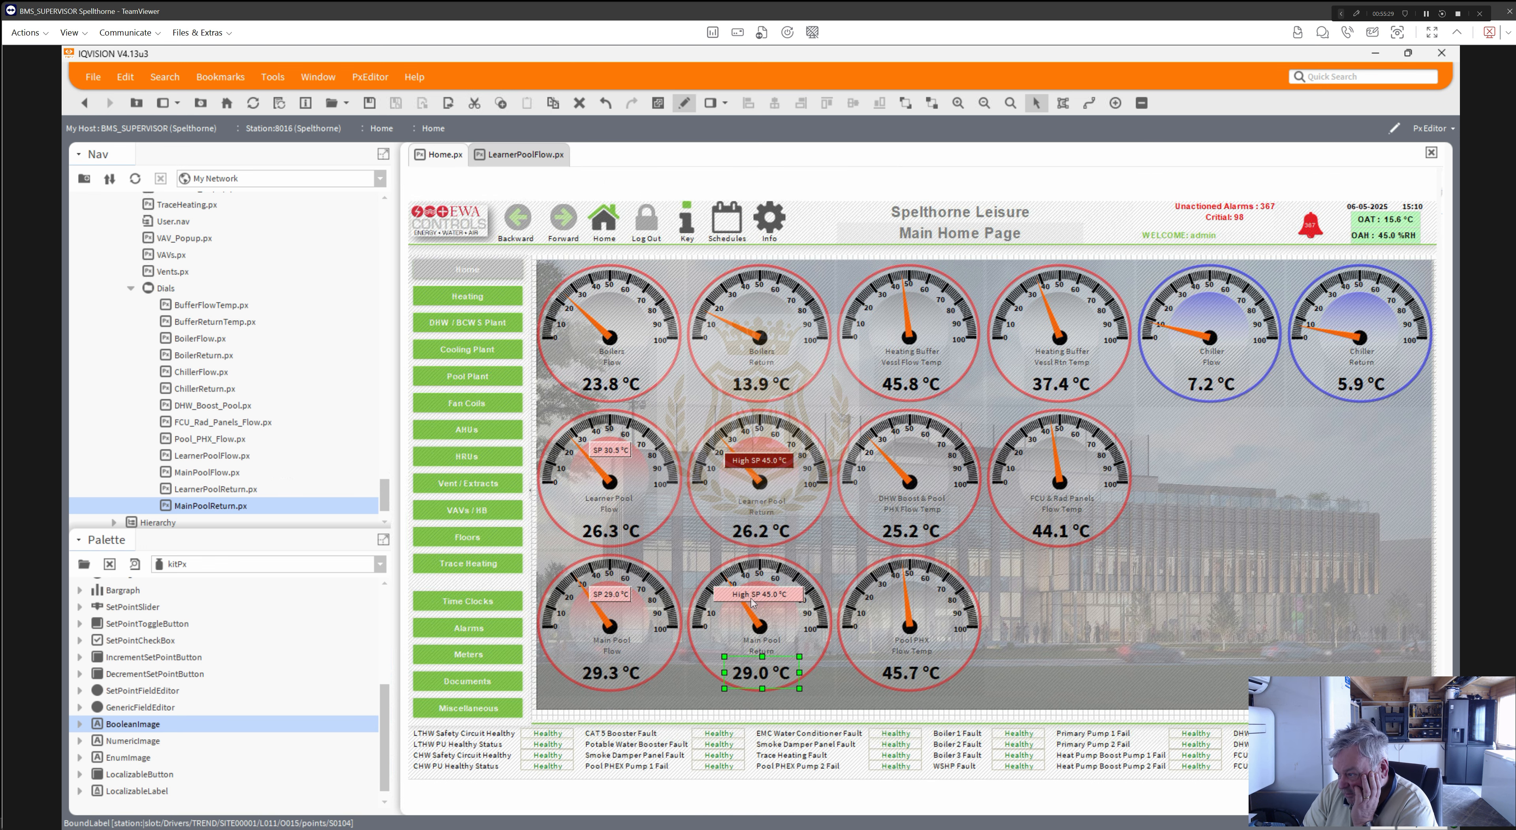
click(751, 599)
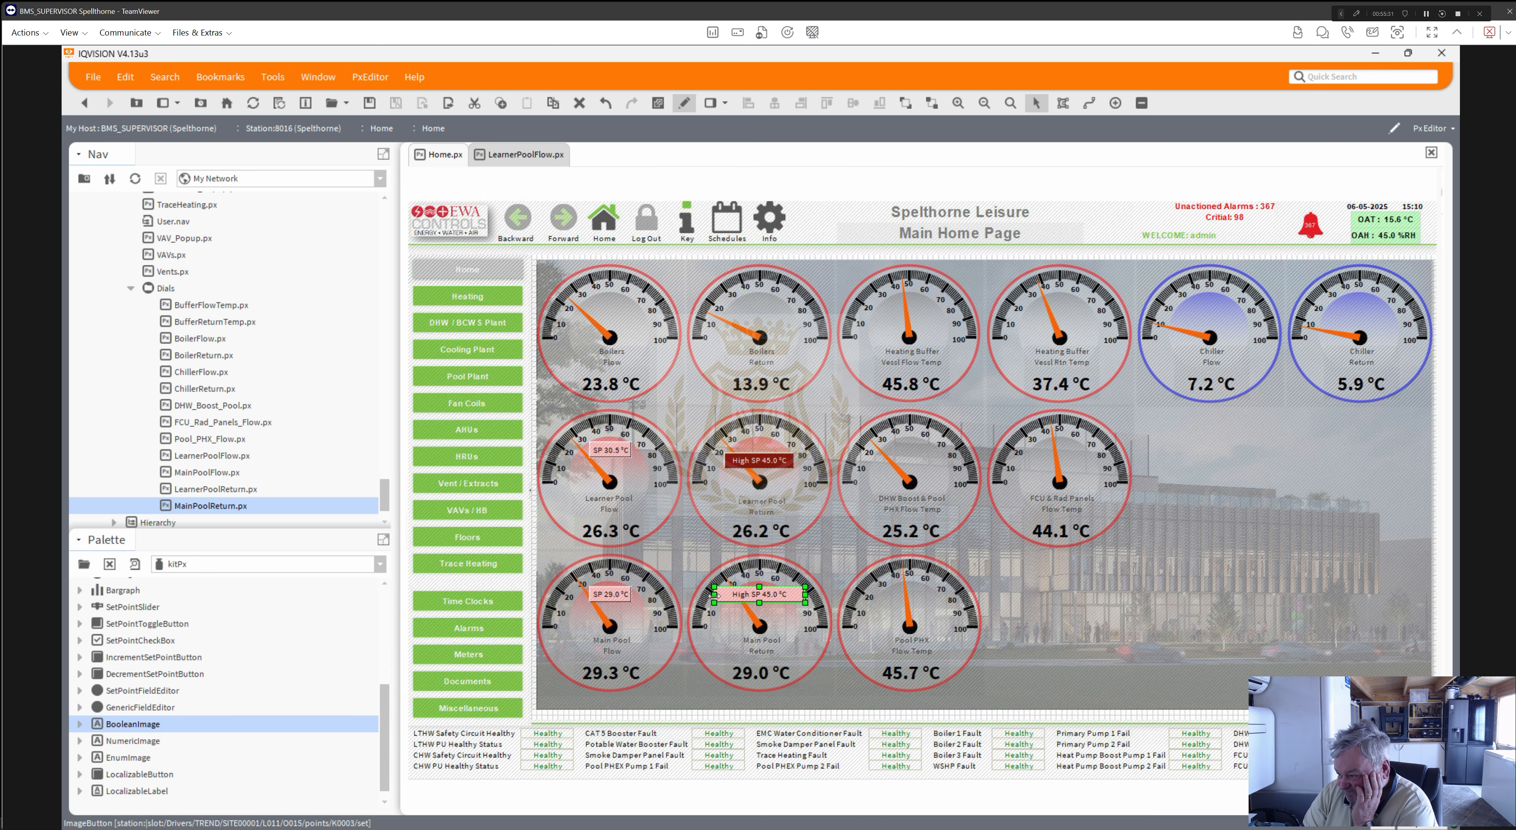
drag(734, 595, 756, 599)
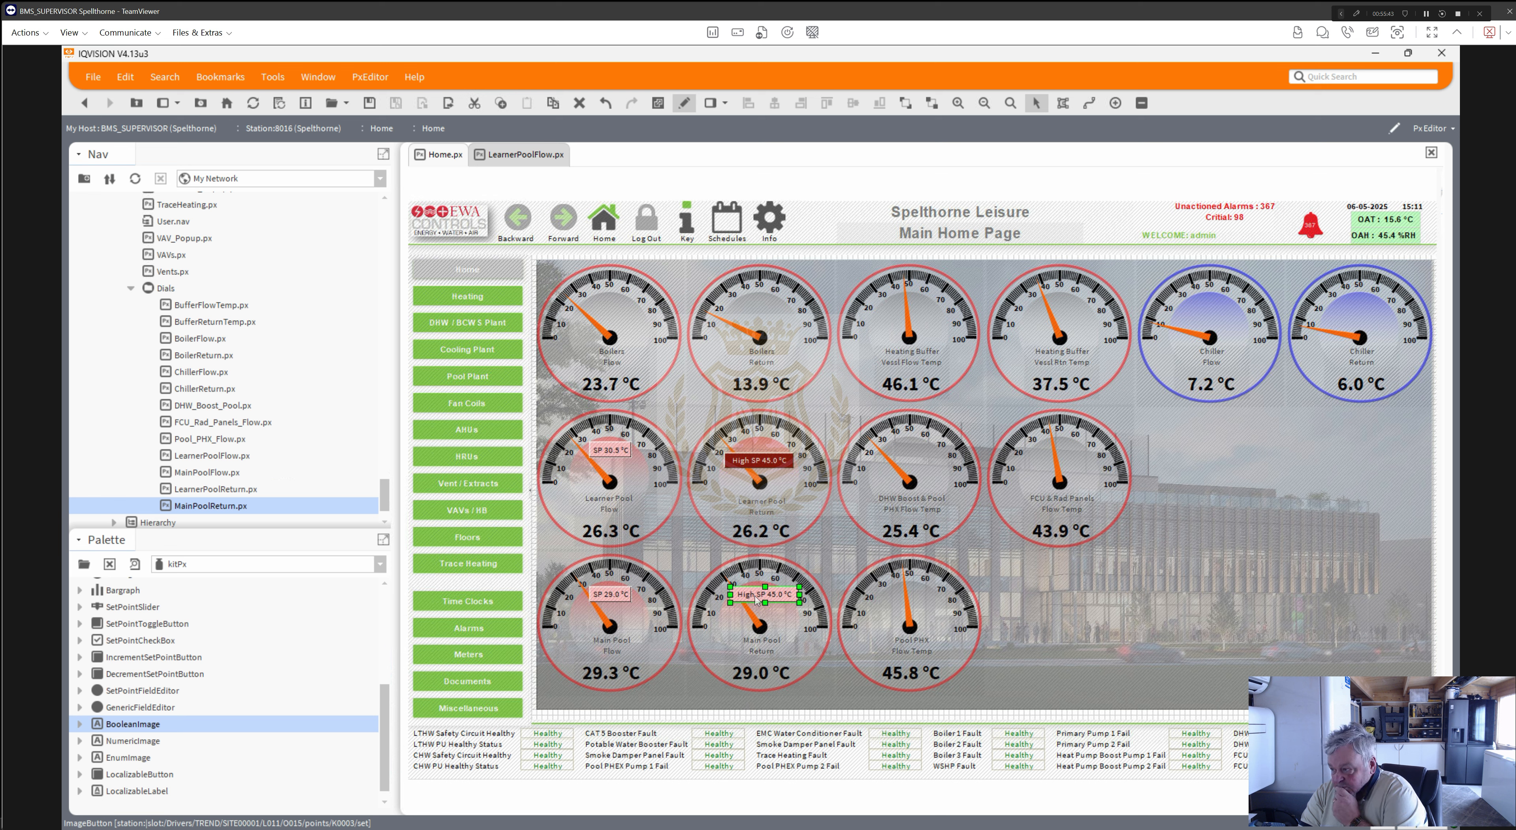
- Set the Main Pool Return High SP button's background to maroon for the ok, unackedAlarm and null states
double_click(758, 600)
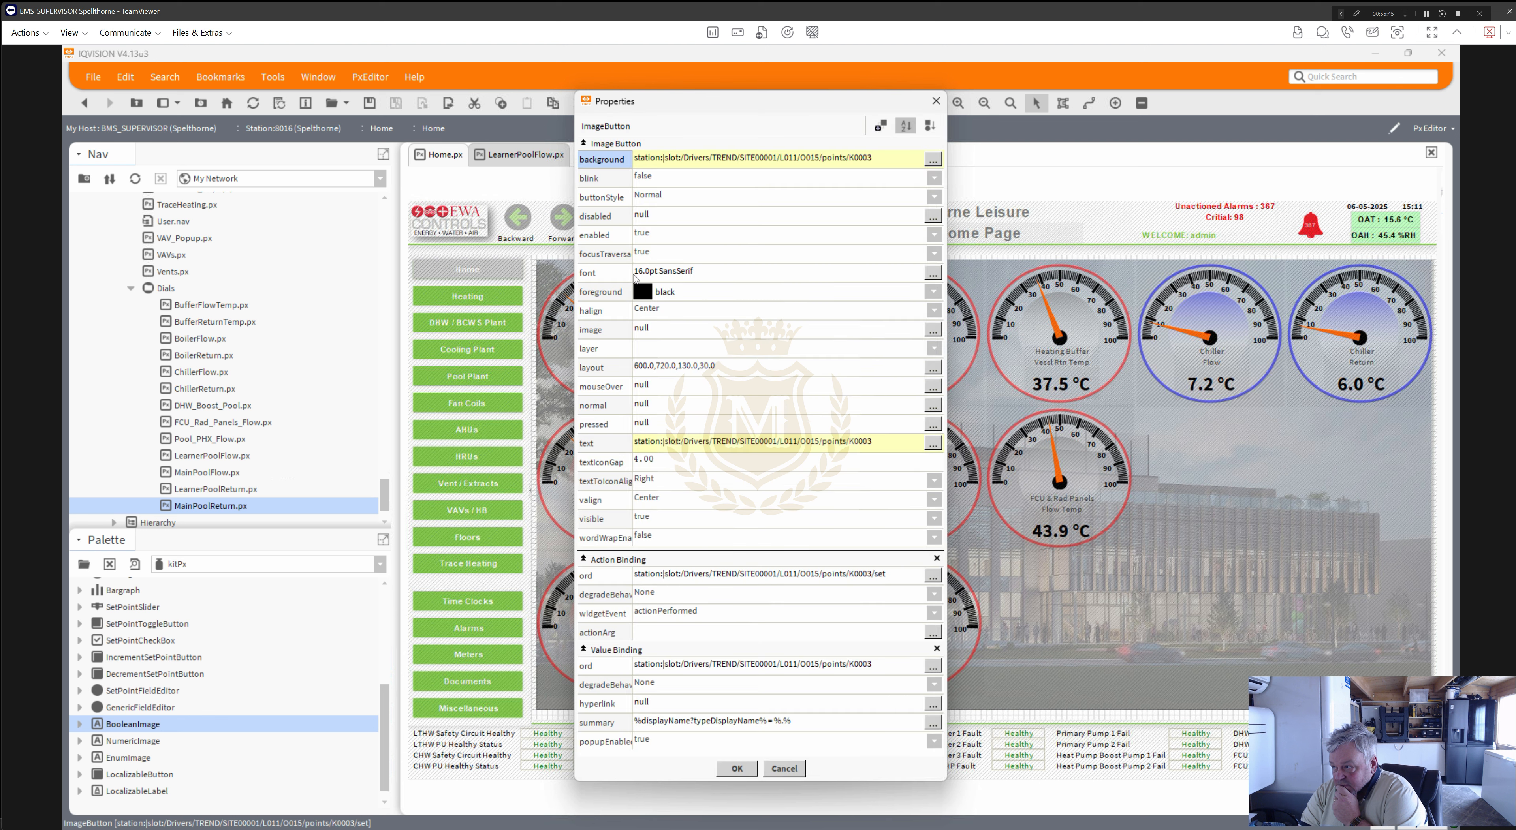
click(667, 164)
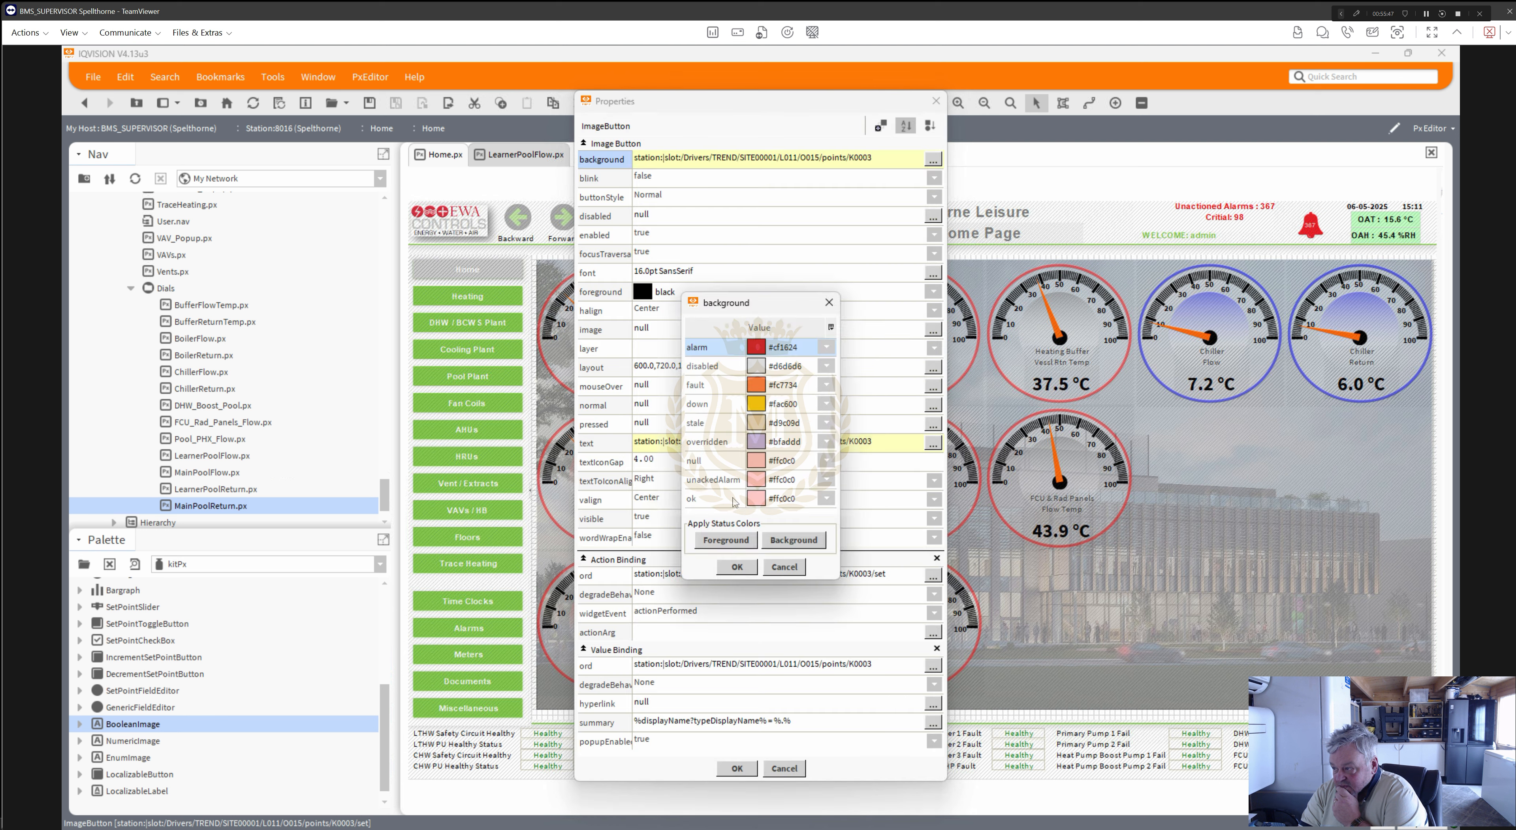
click(758, 499)
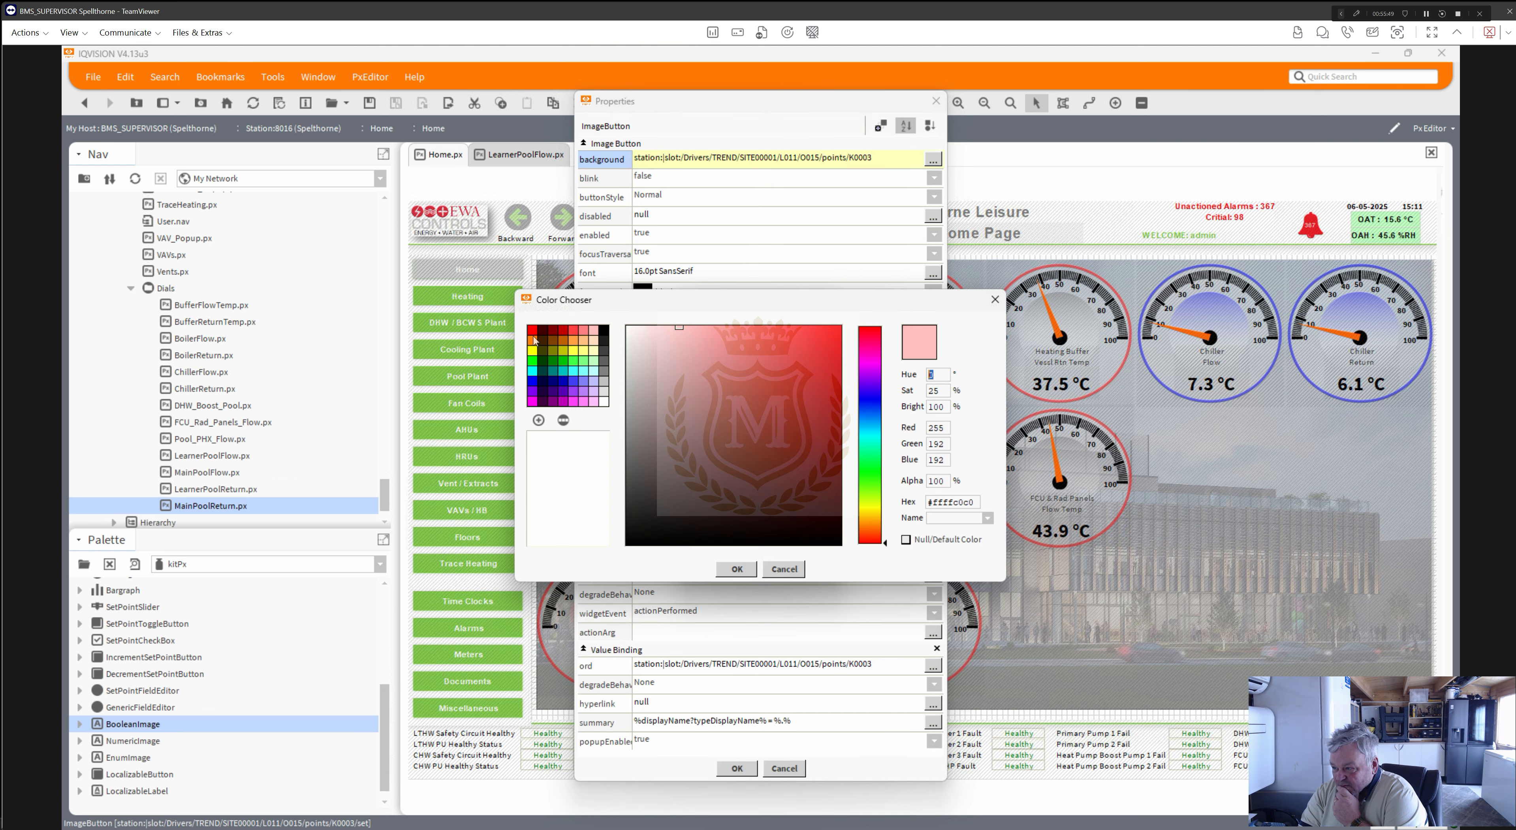
click(556, 334)
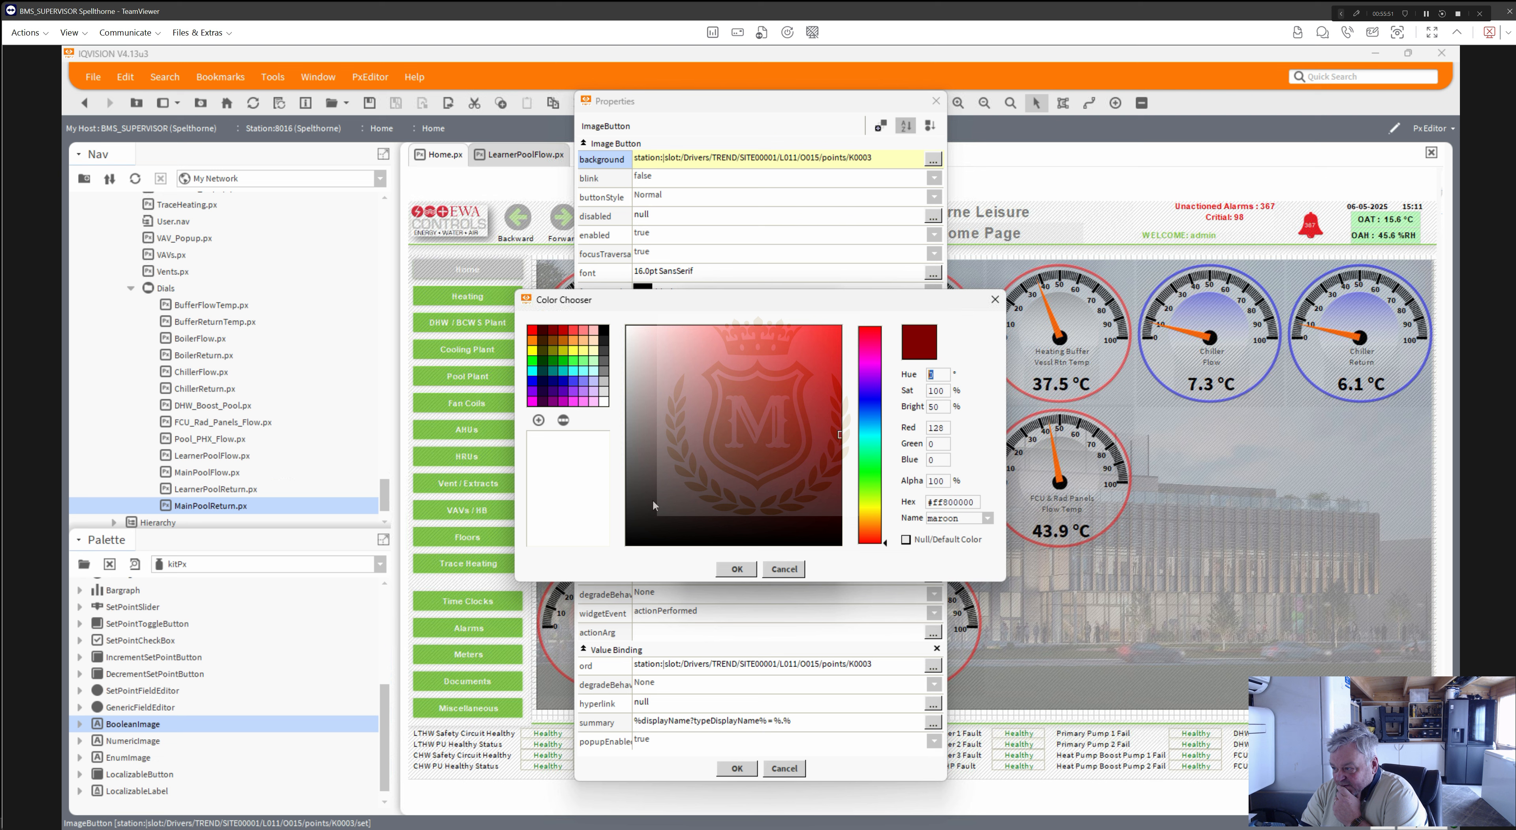
click(736, 569)
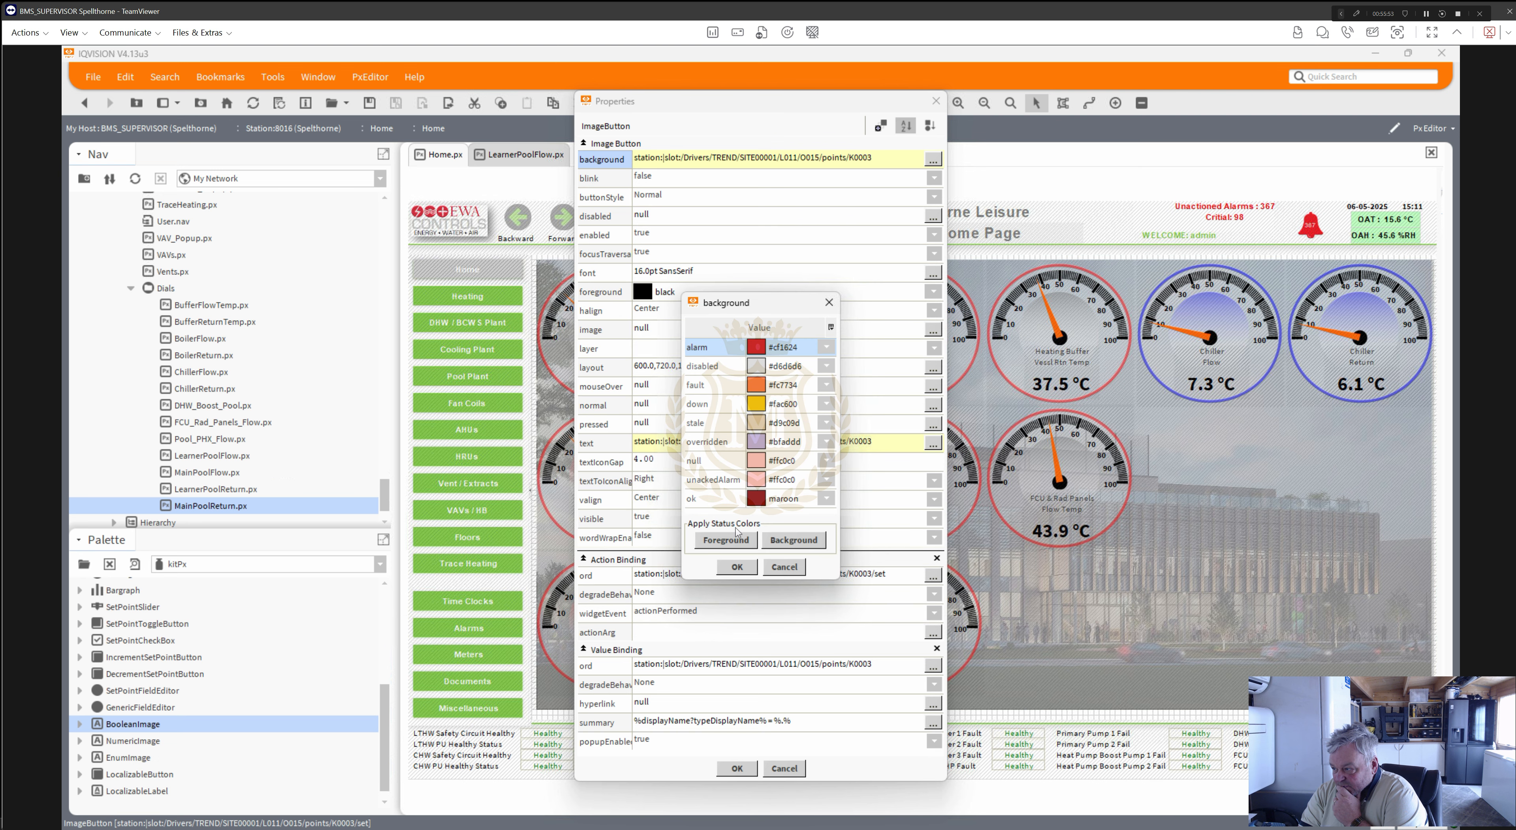
click(760, 490)
click(556, 336)
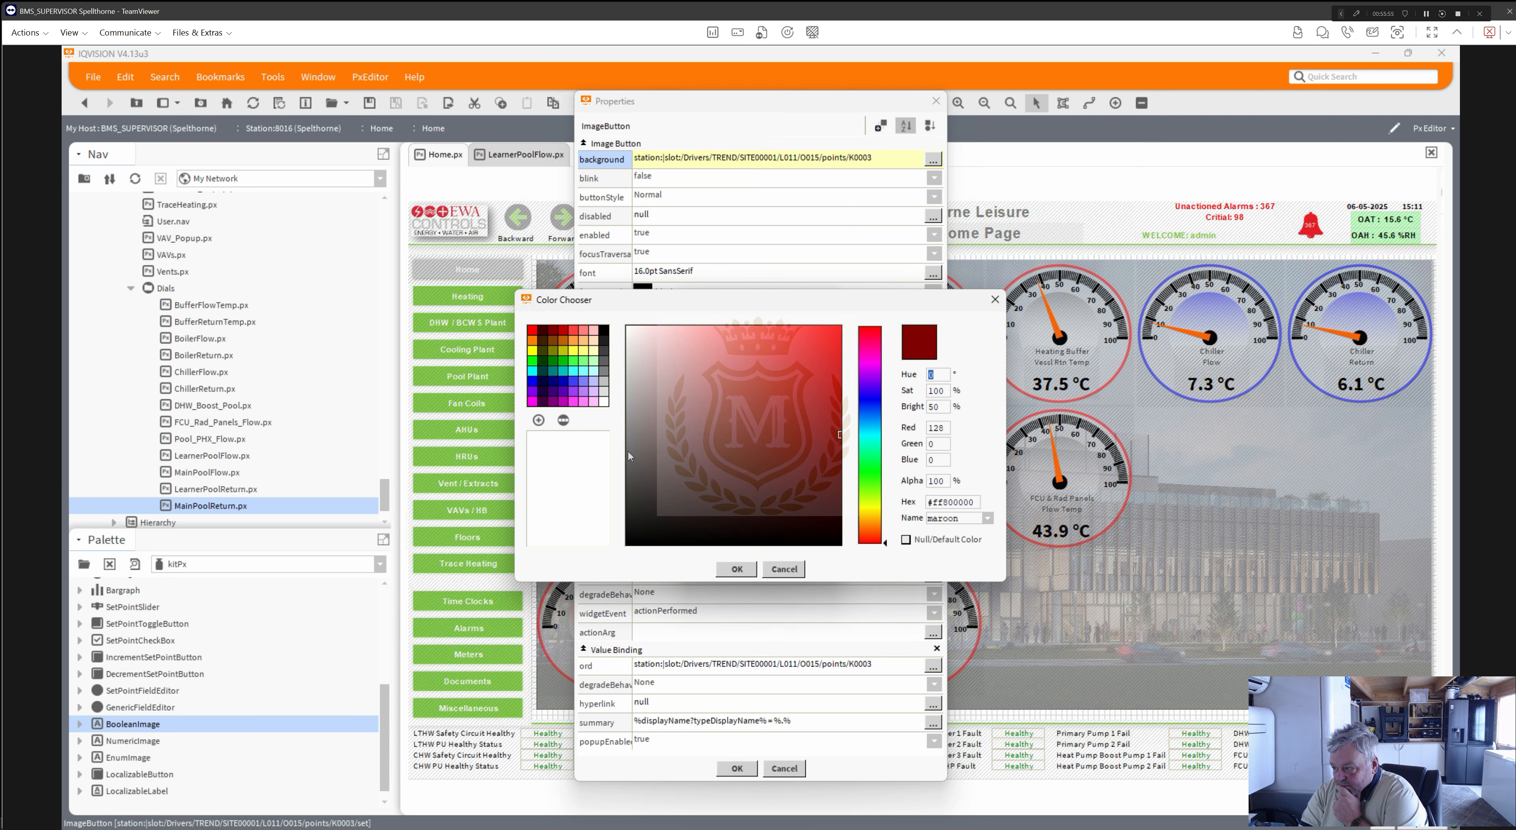
click(737, 570)
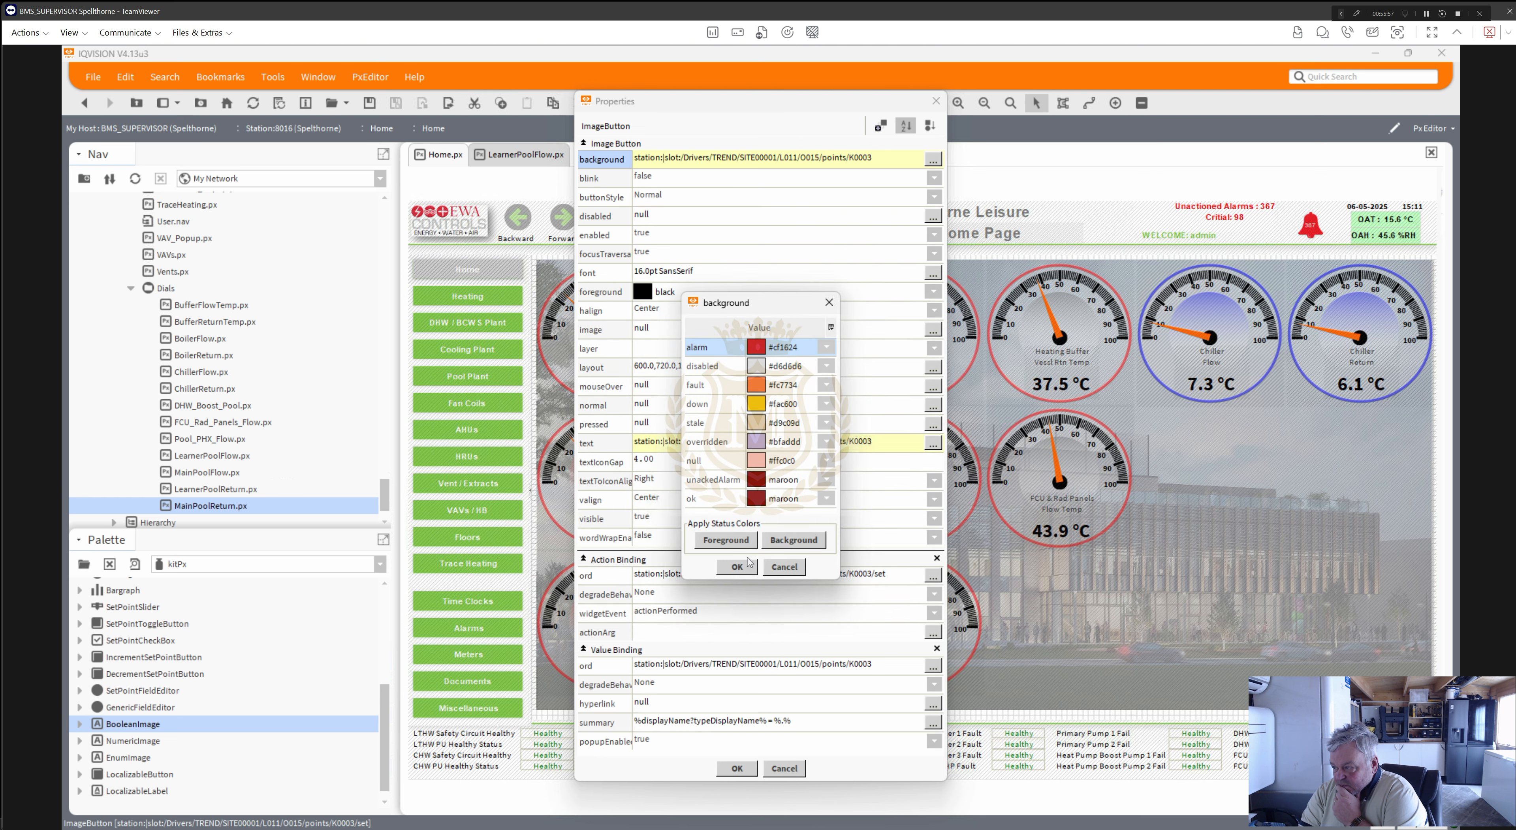
click(761, 464)
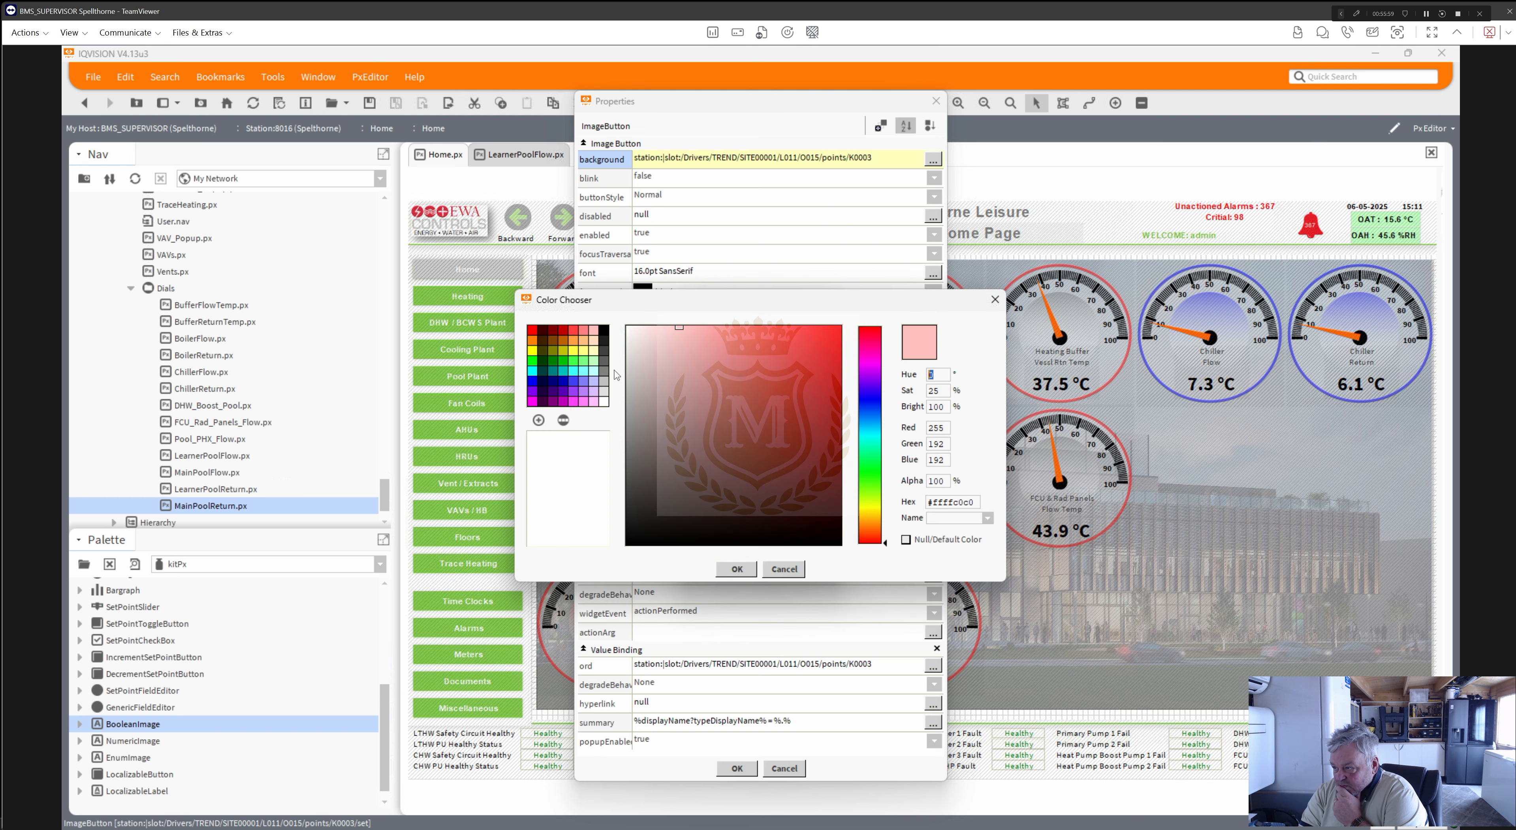
click(556, 336)
click(737, 570)
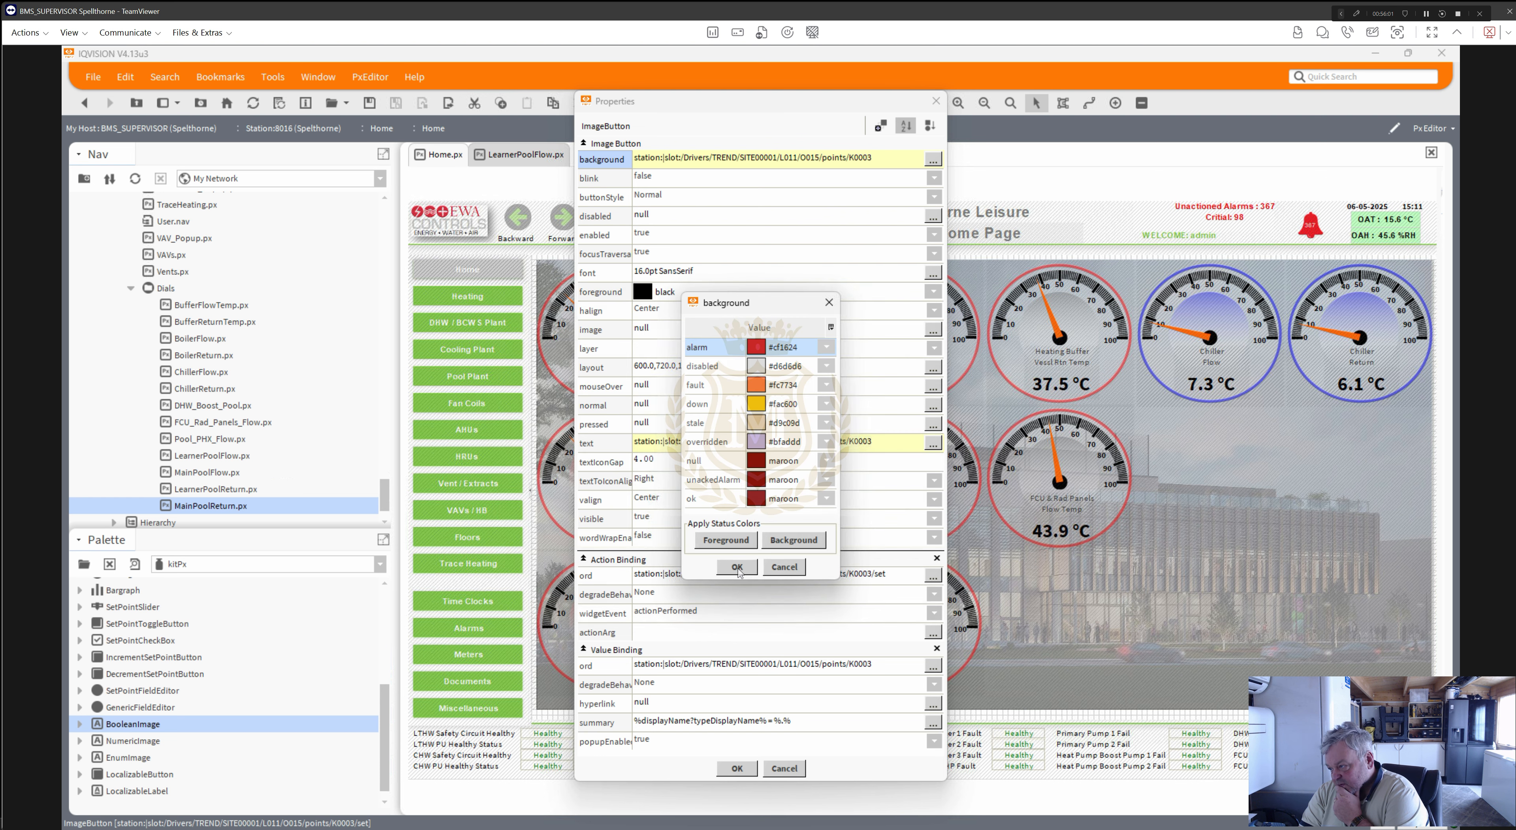
click(739, 571)
click(742, 770)
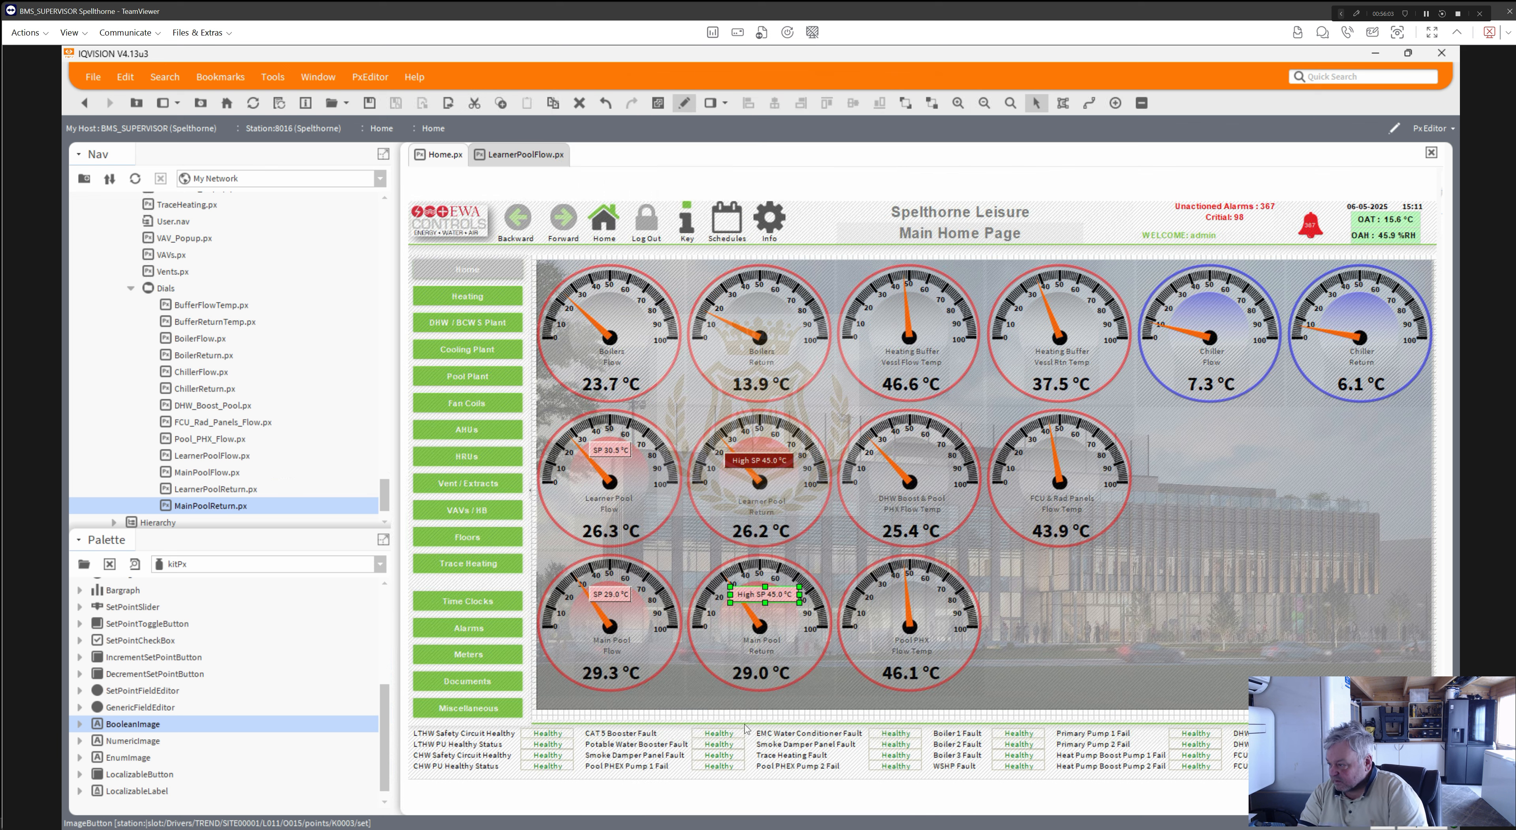
- Set the Main Pool Return High SP button's foreground colour to white
double_click(749, 599)
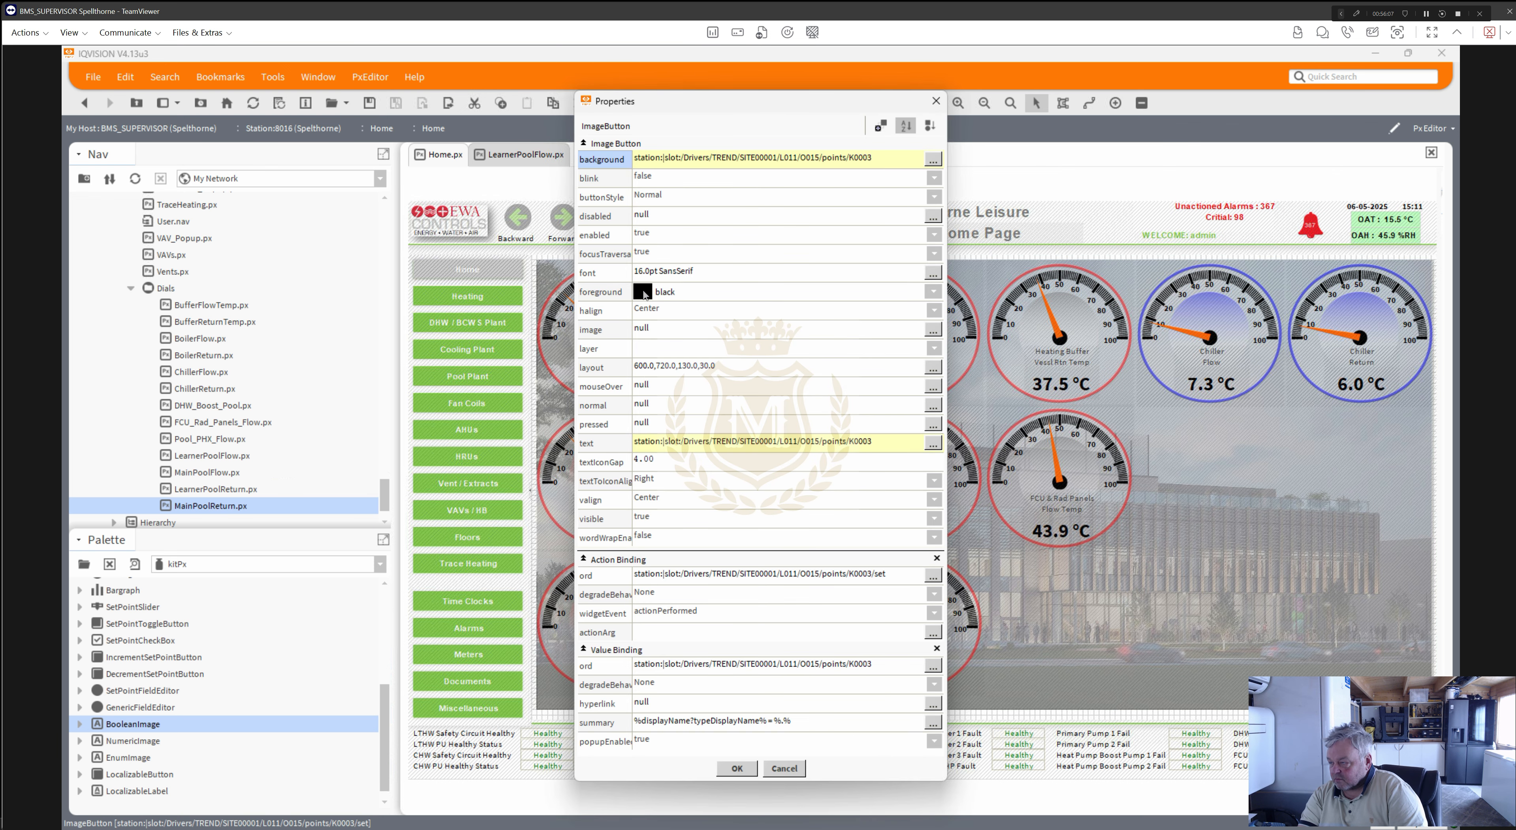
click(643, 292)
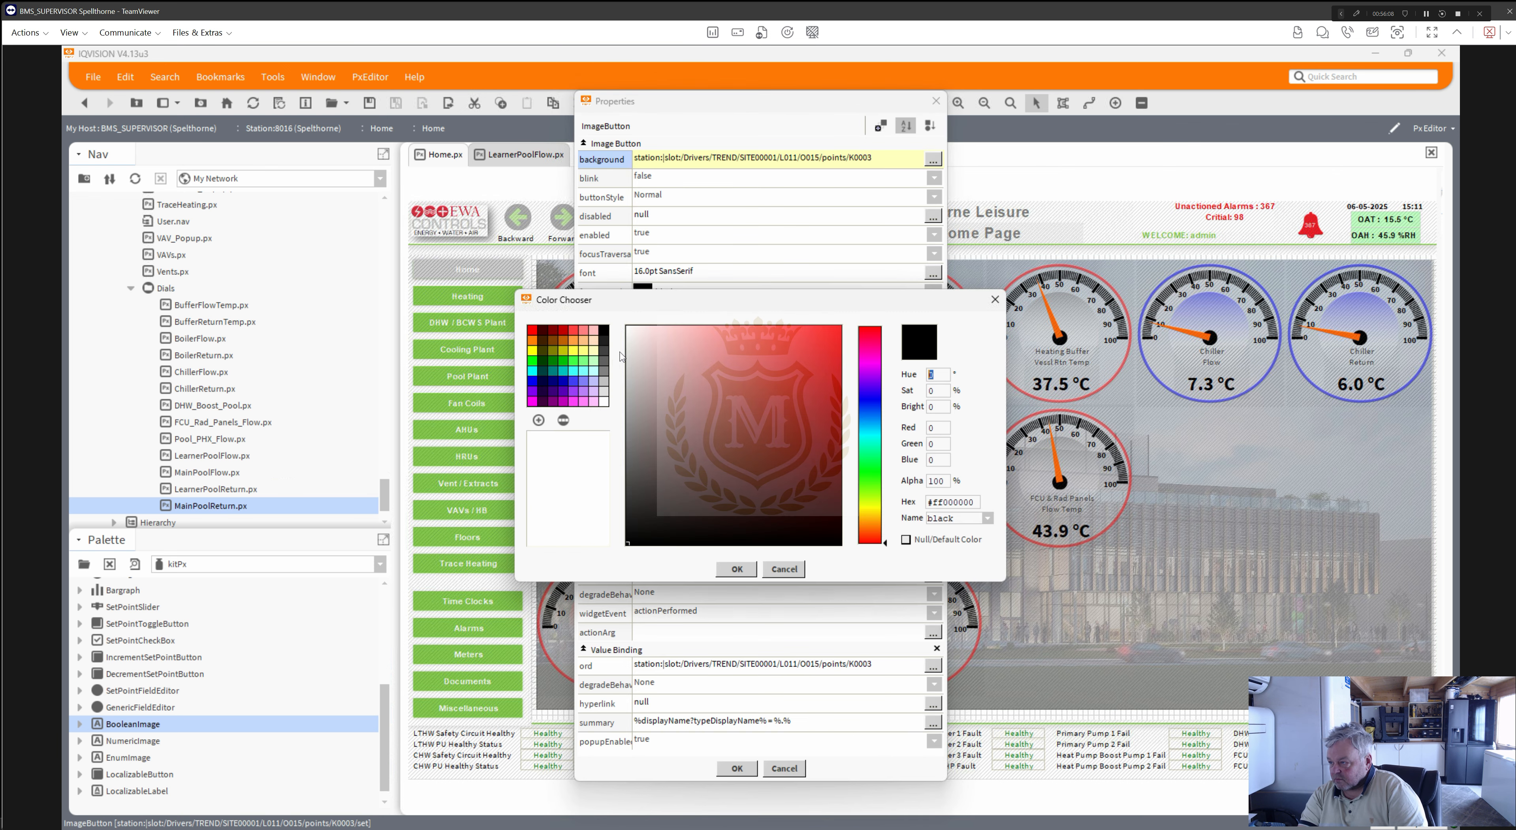
click(736, 570)
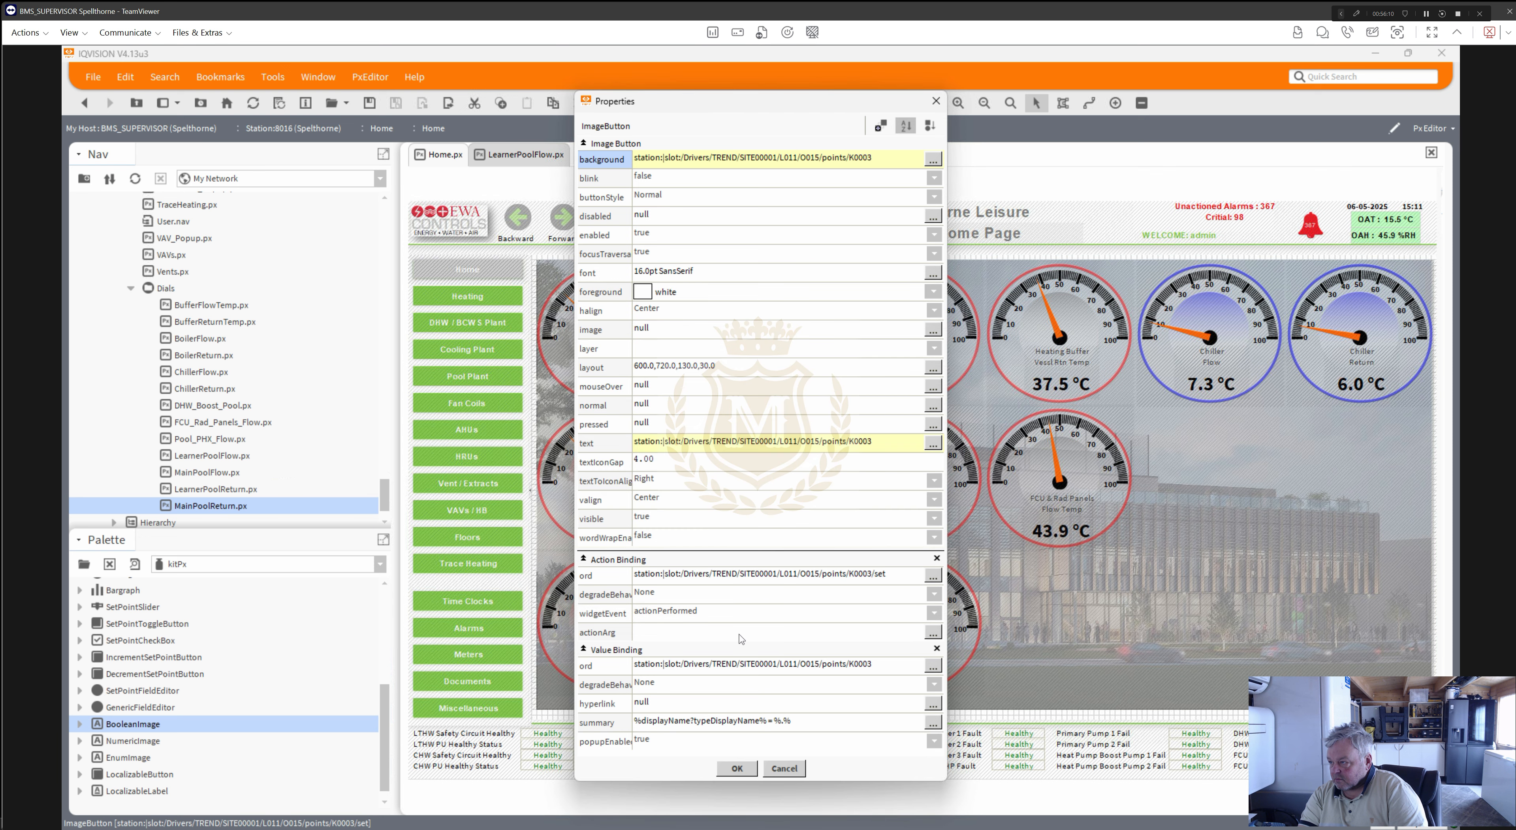
click(743, 772)
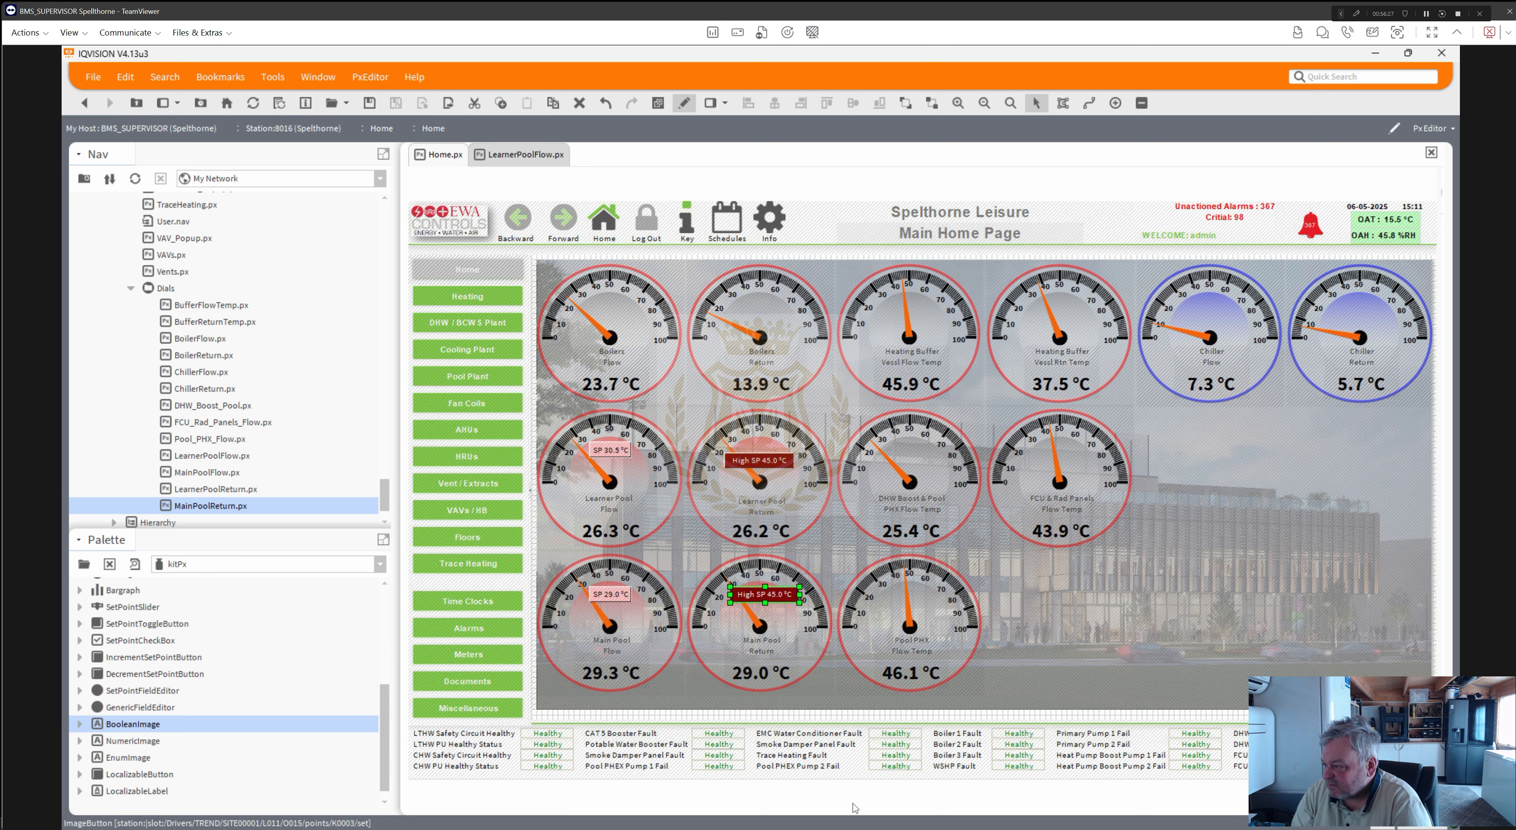
- Move the Learner Pool Return and Main Pool Return High SP buttons down over their needle hubs, just above the name labels
click(756, 478)
drag(756, 482, 756, 482)
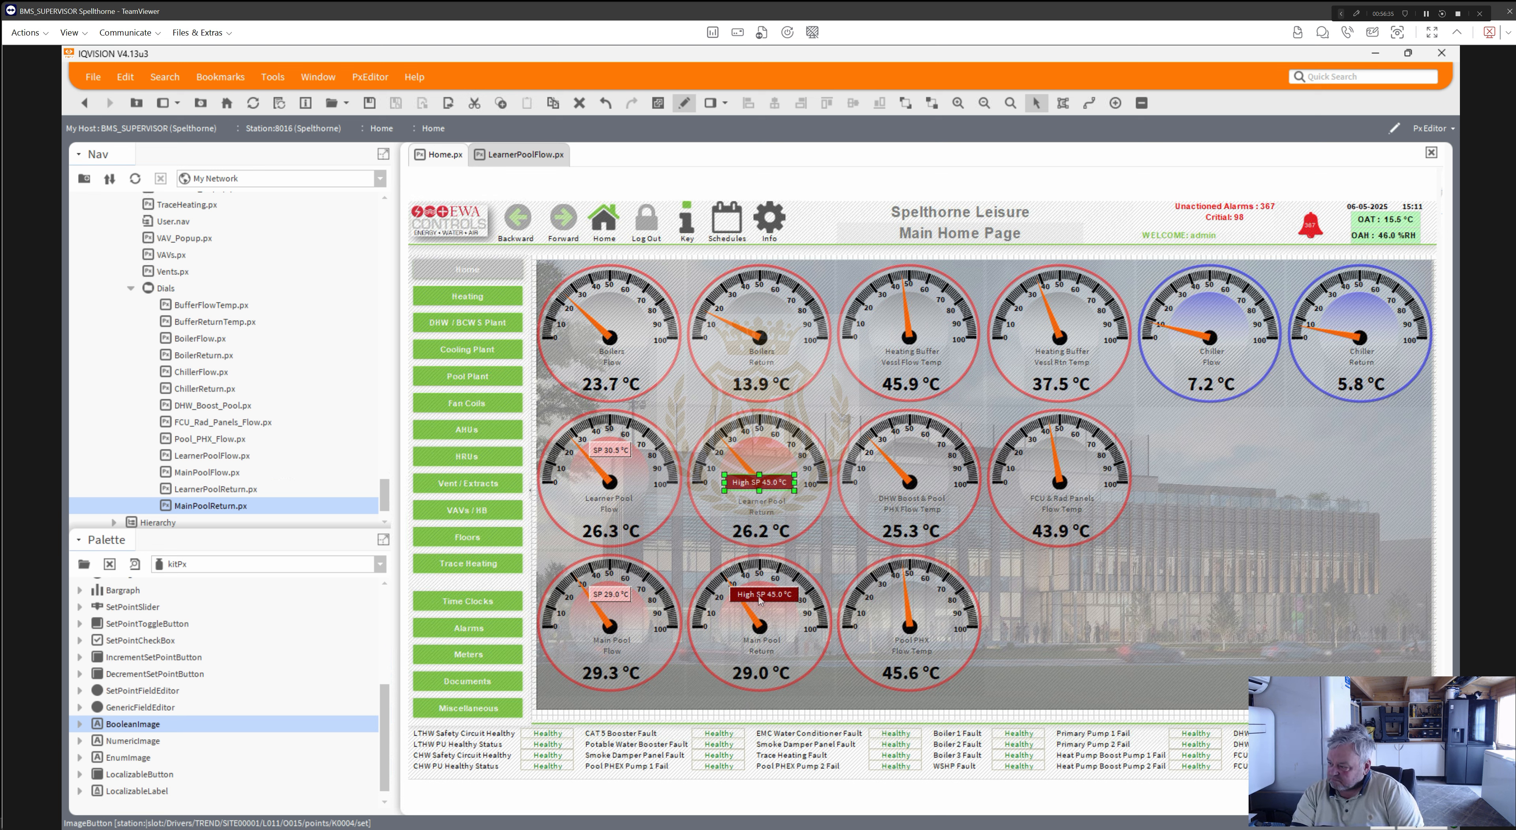
drag(760, 605, 762, 632)
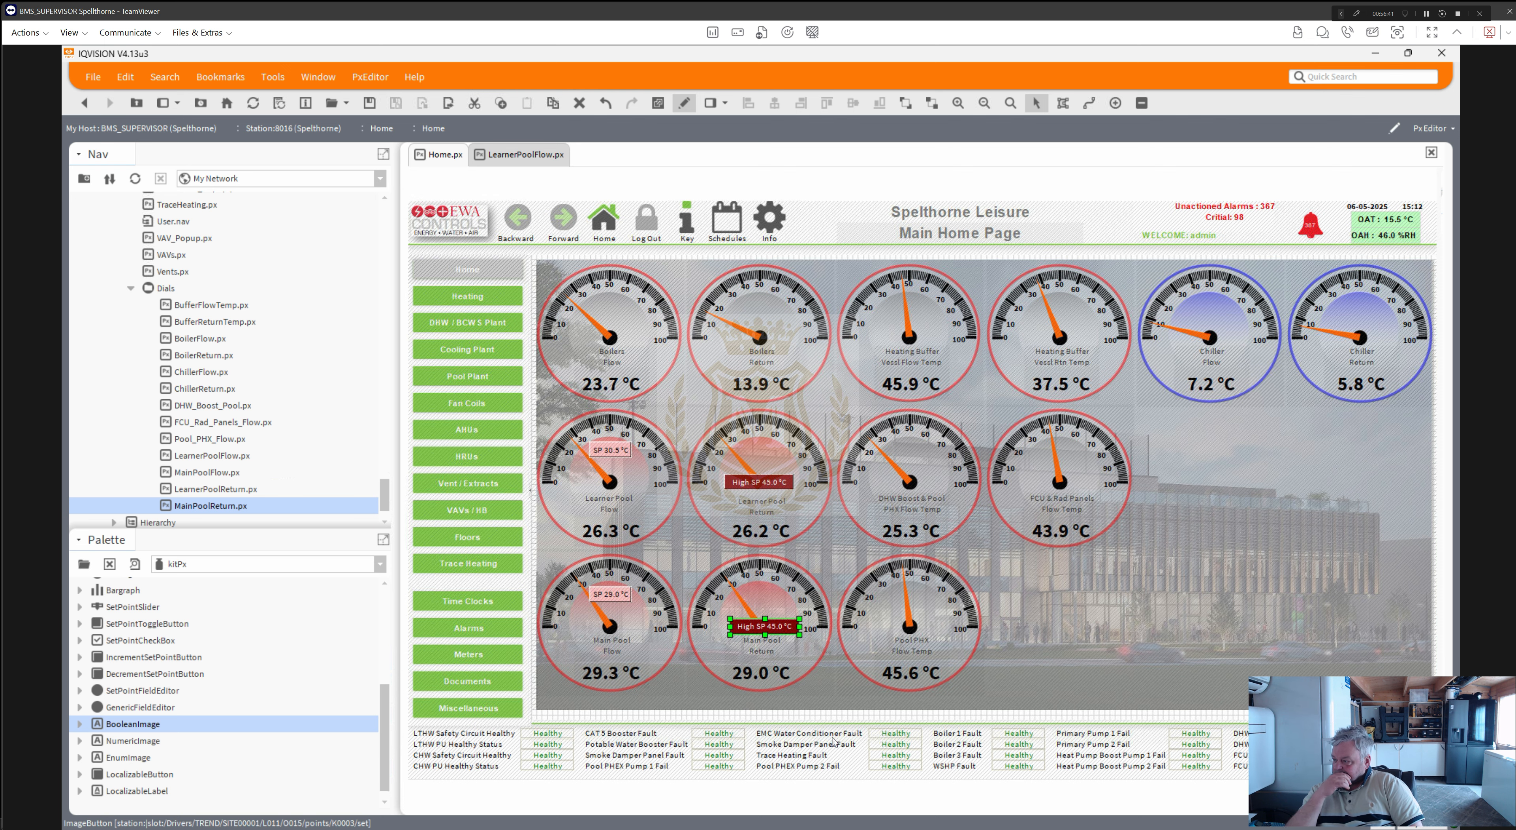
- Nudge the Main Pool Return and Main Pool Flow name labels slightly down on their dials
click(768, 648)
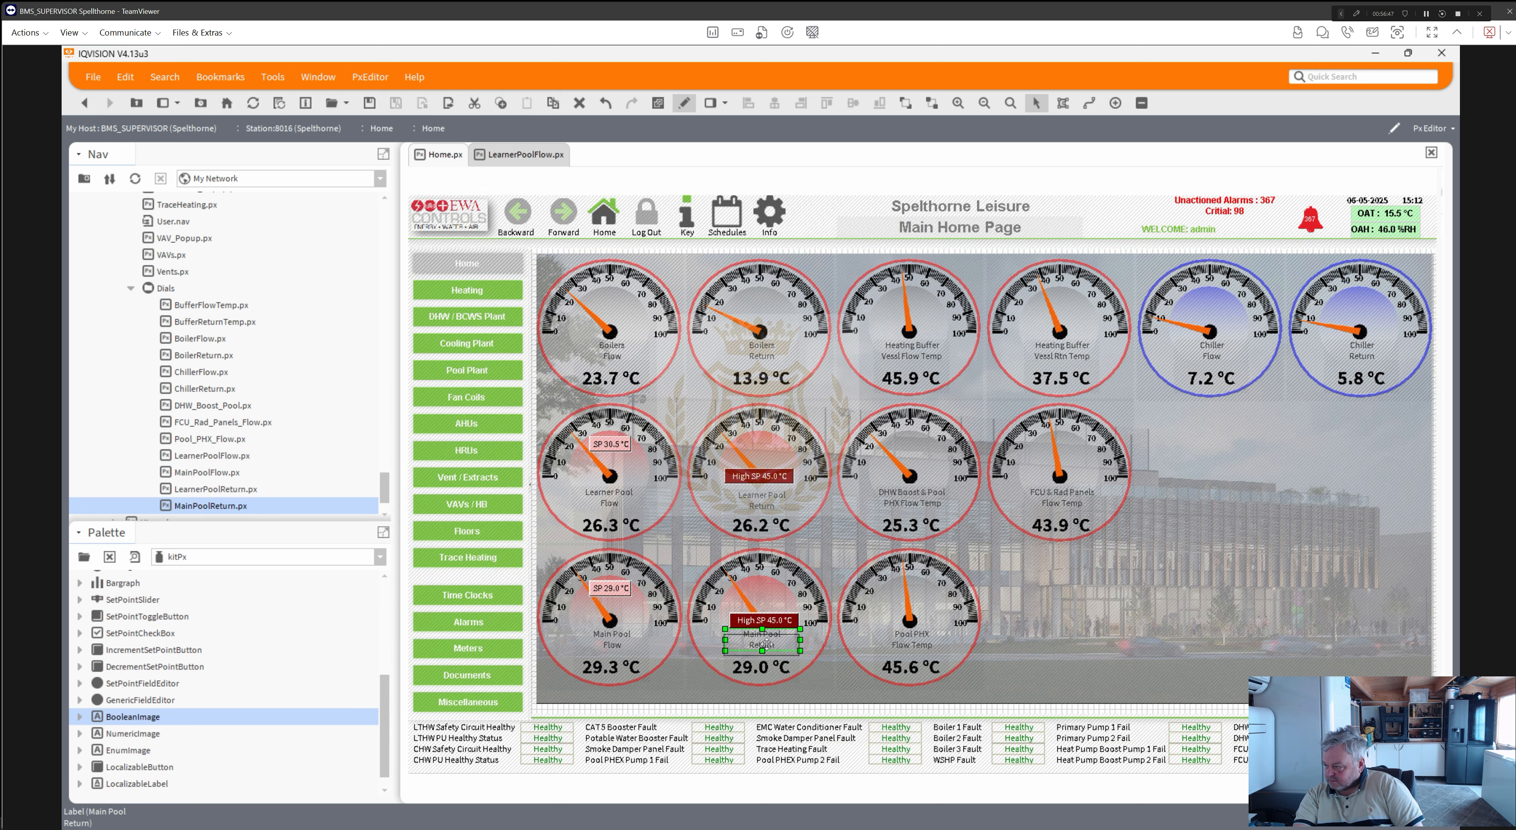
drag(767, 644, 769, 649)
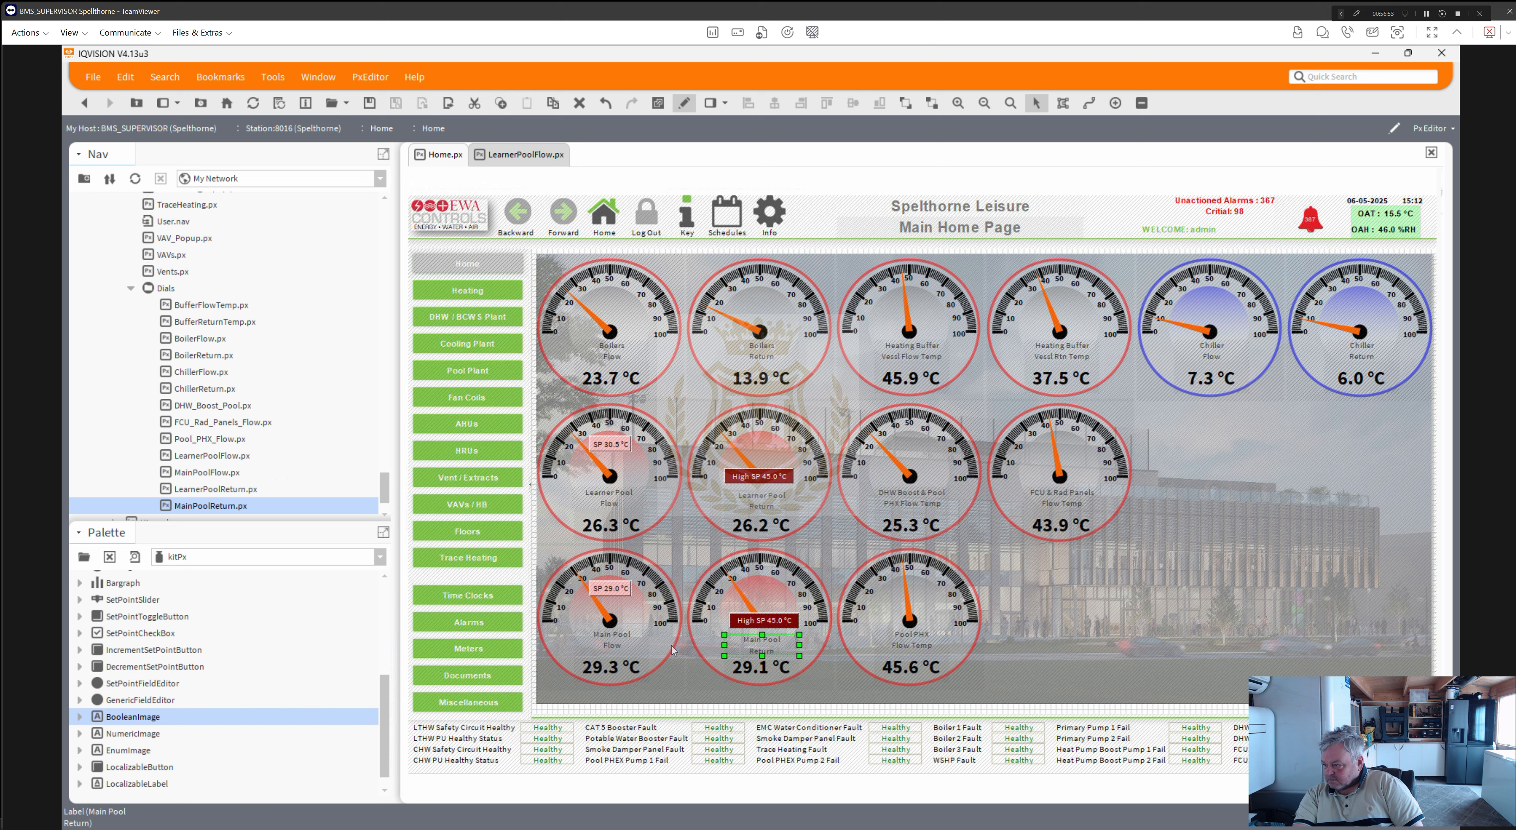
click(613, 643)
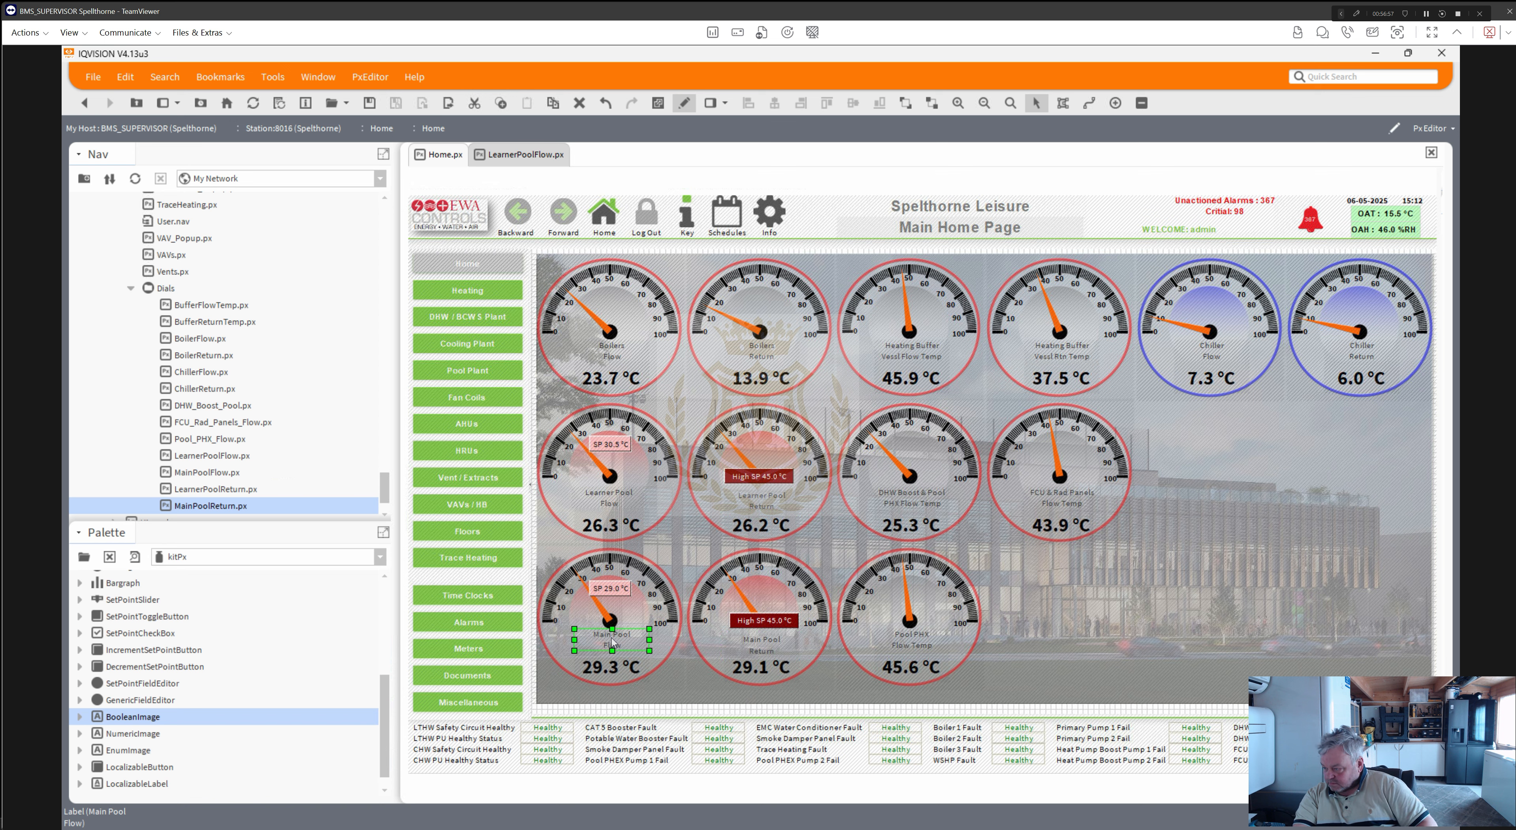
drag(613, 644, 612, 645)
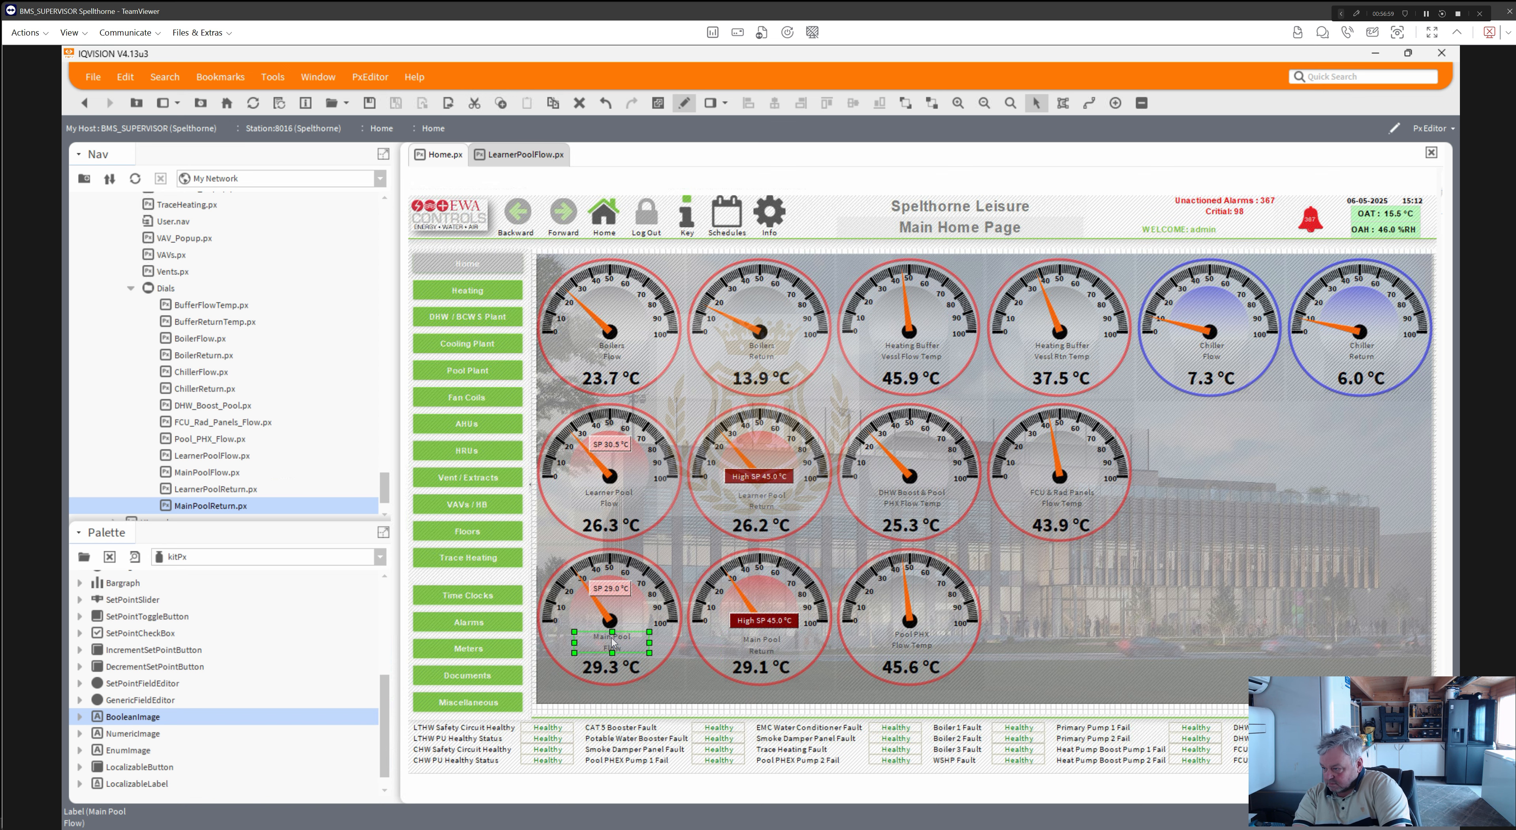
- Nudge the Main Pool Flow and Main Pool Return name labels up so each sits flush on top of its temperature label
shift+click(608, 673)
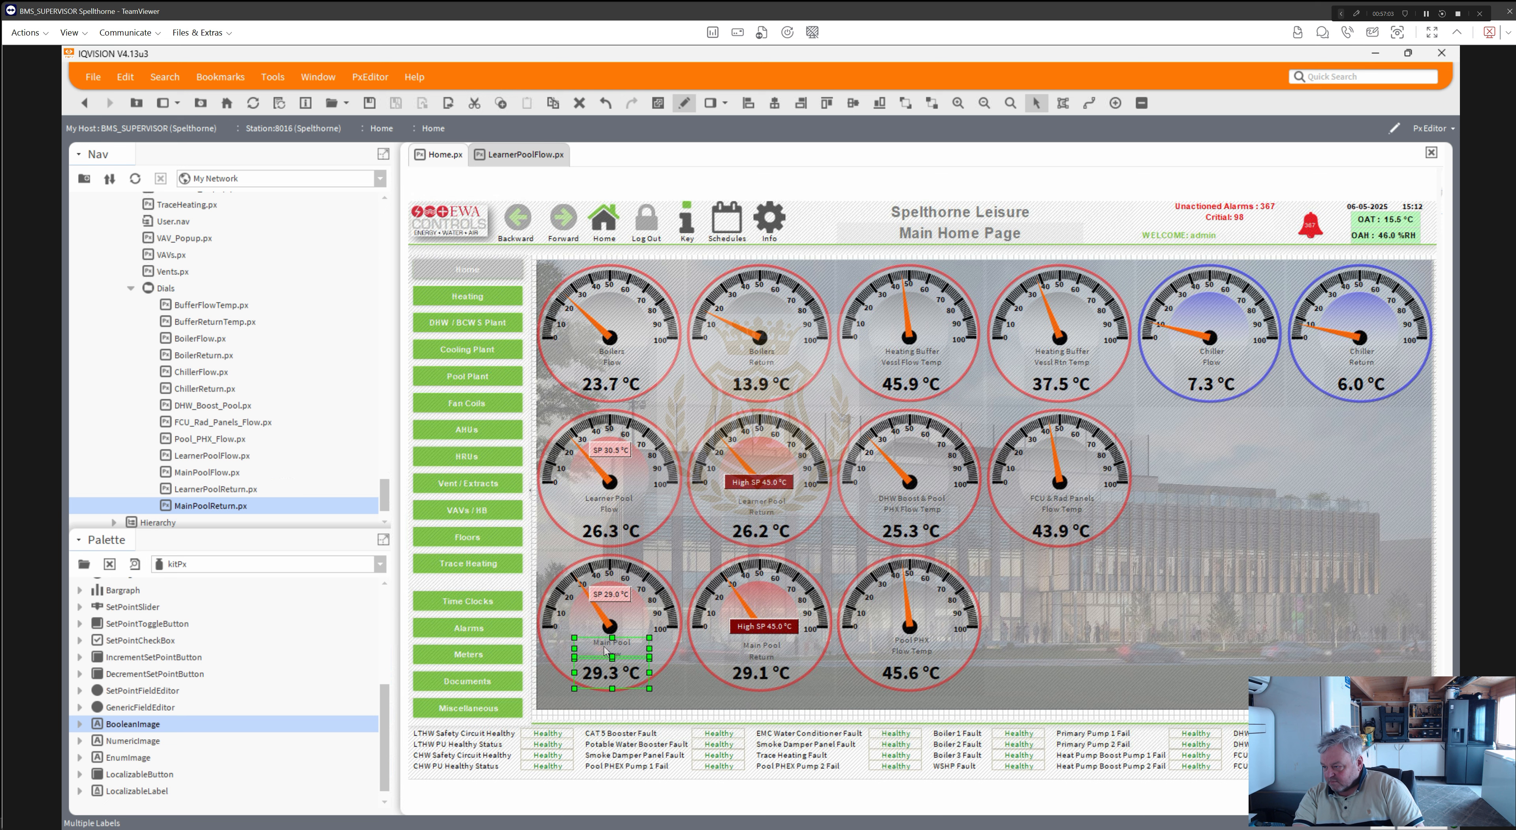
click(607, 649)
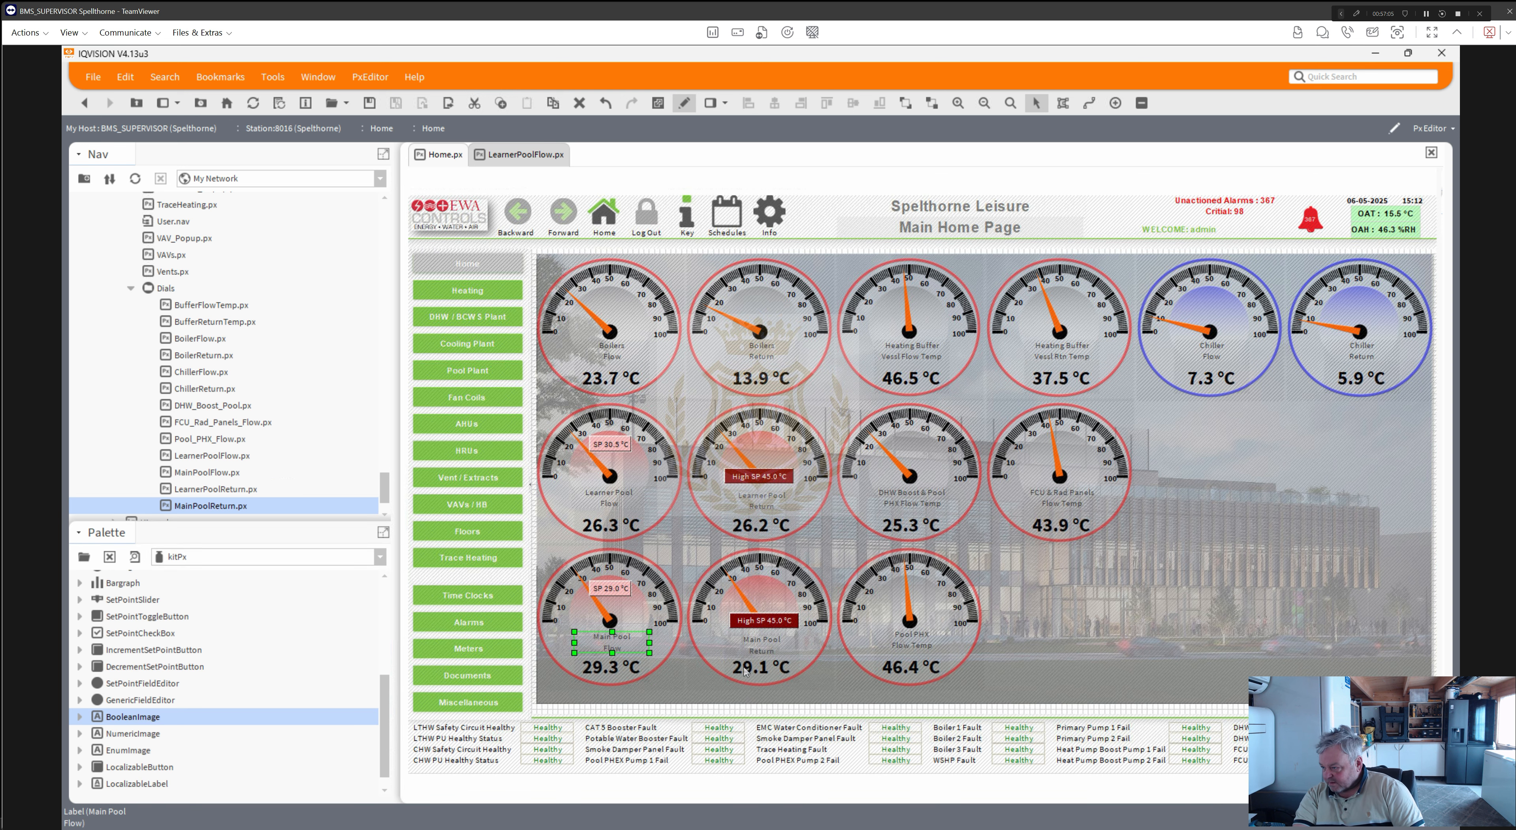
key(Up)
shift+click(761, 644)
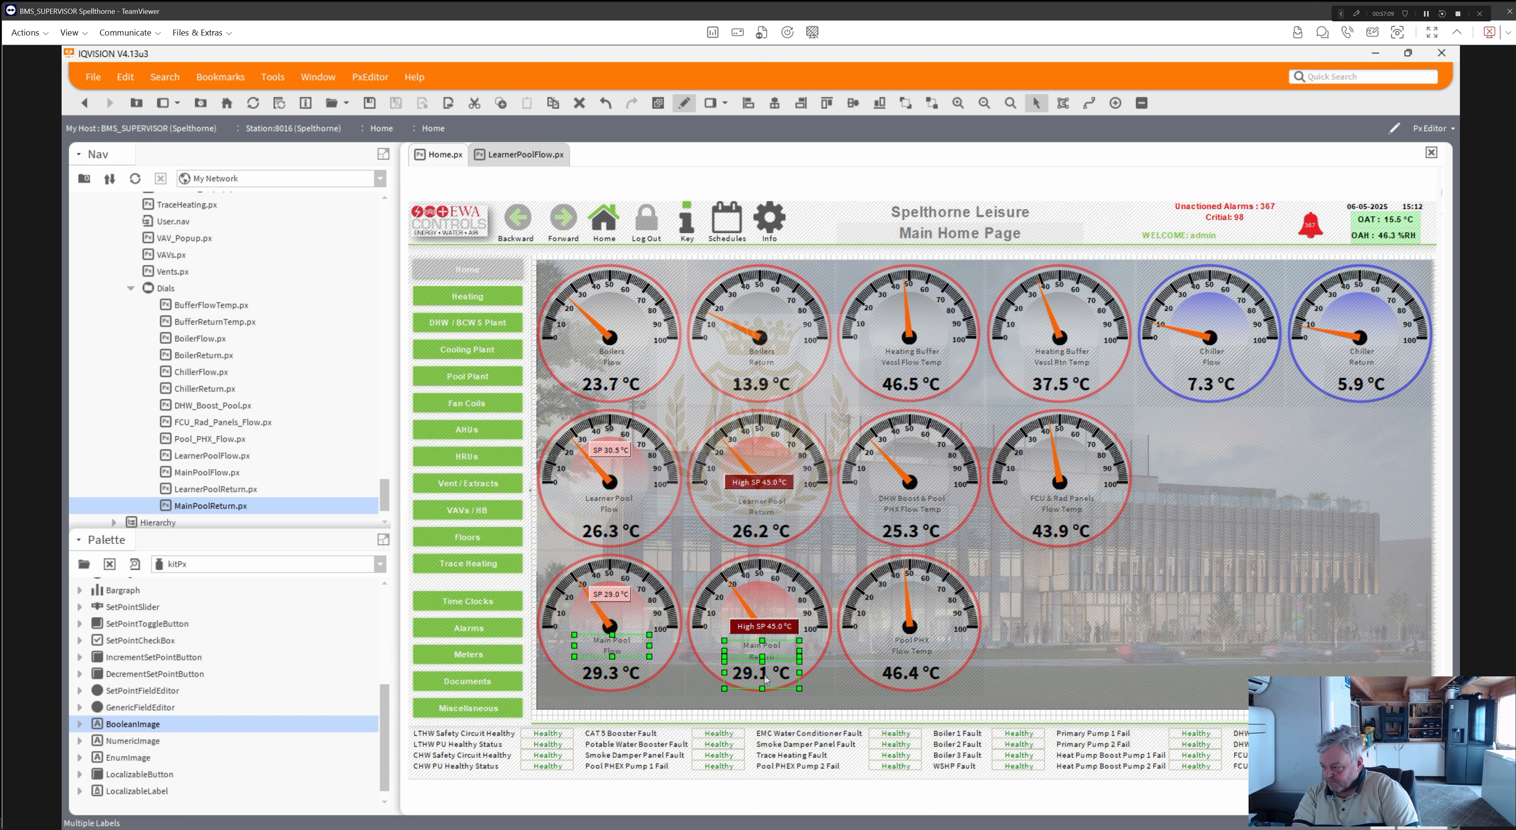
click(759, 652)
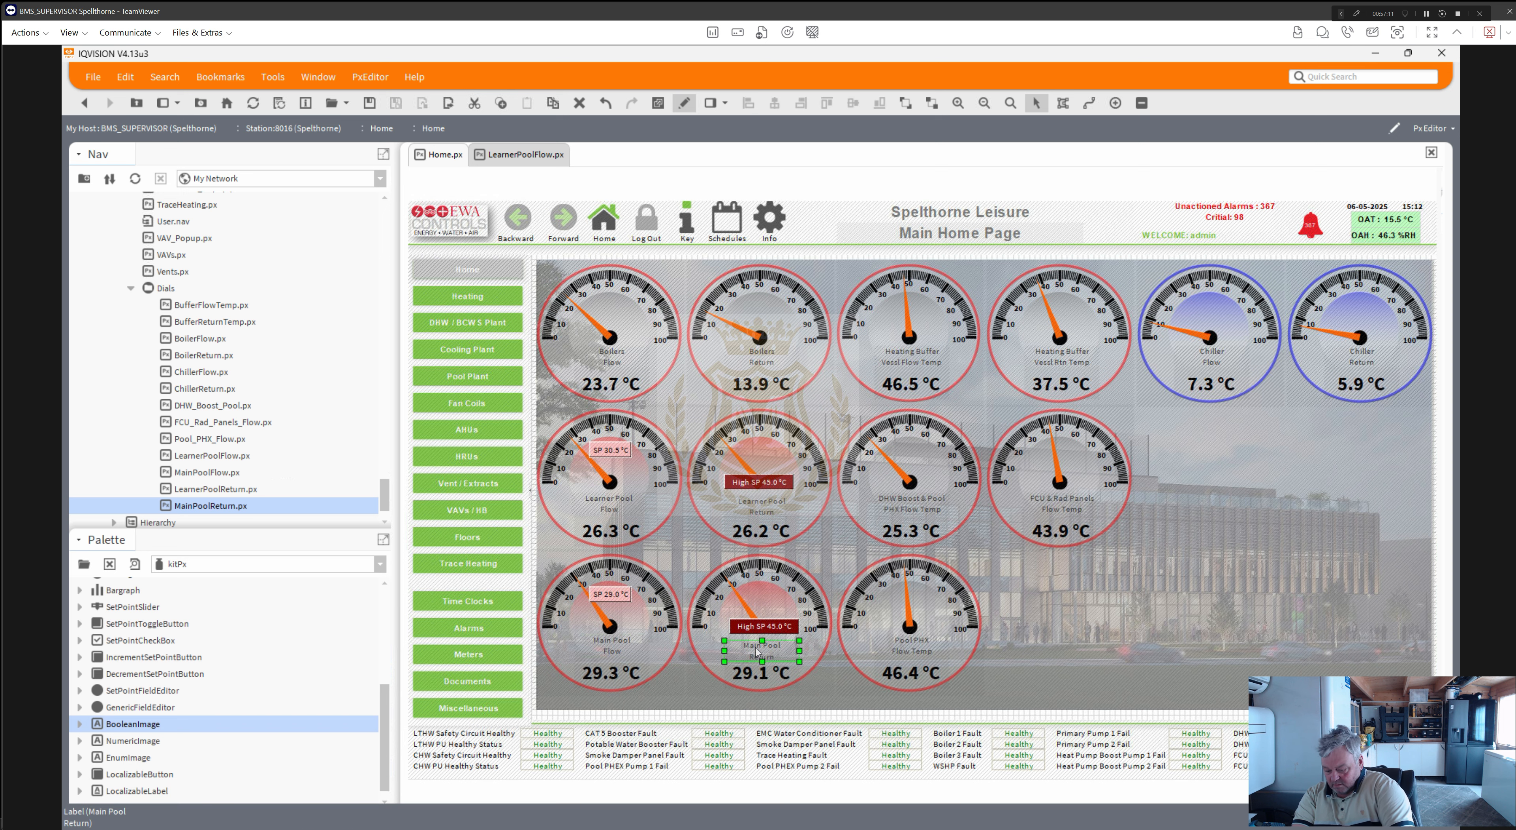
shift+click(758, 673)
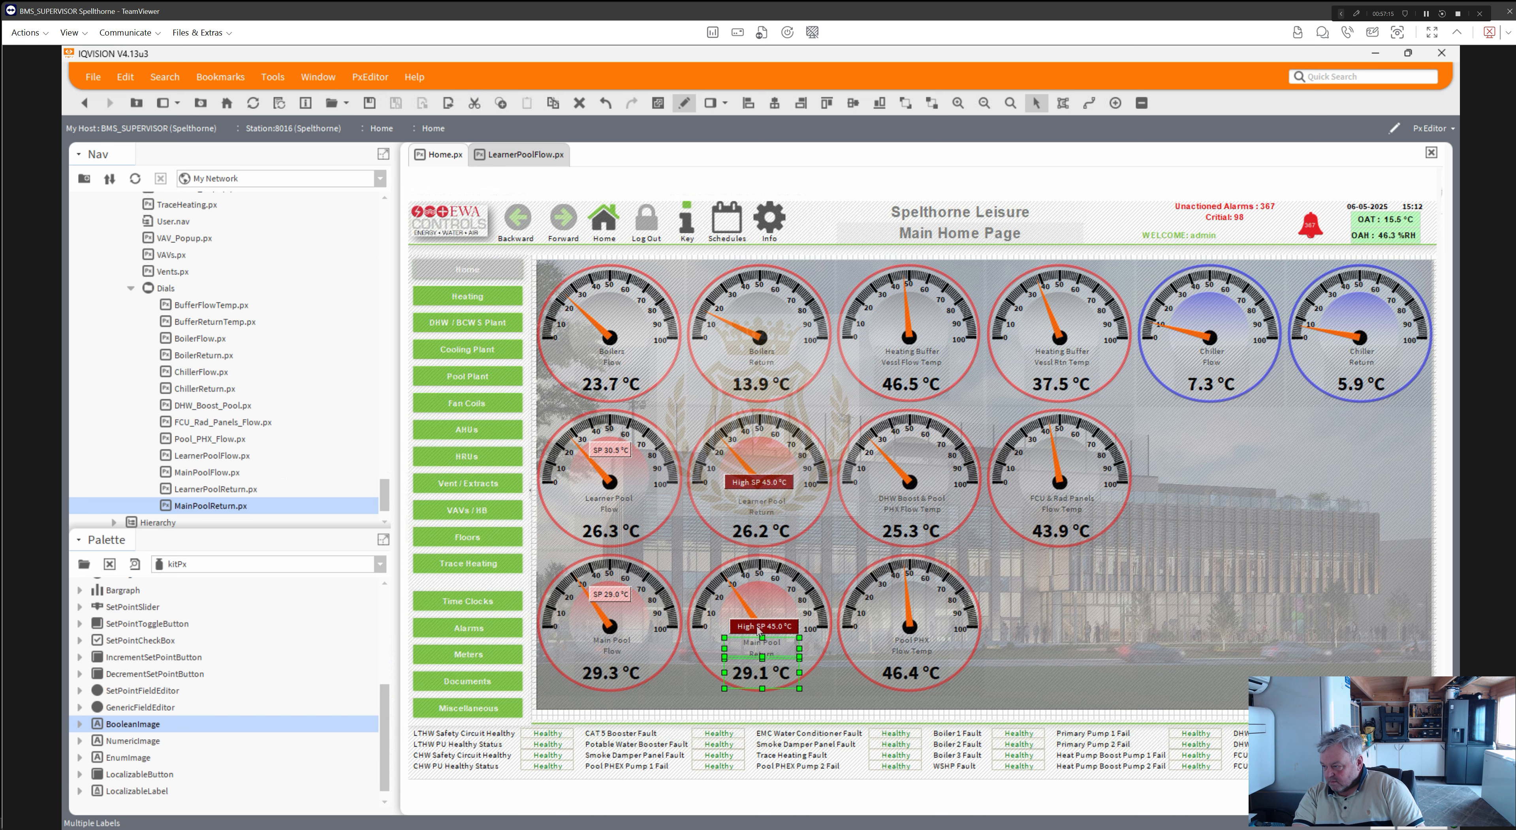
click(760, 656)
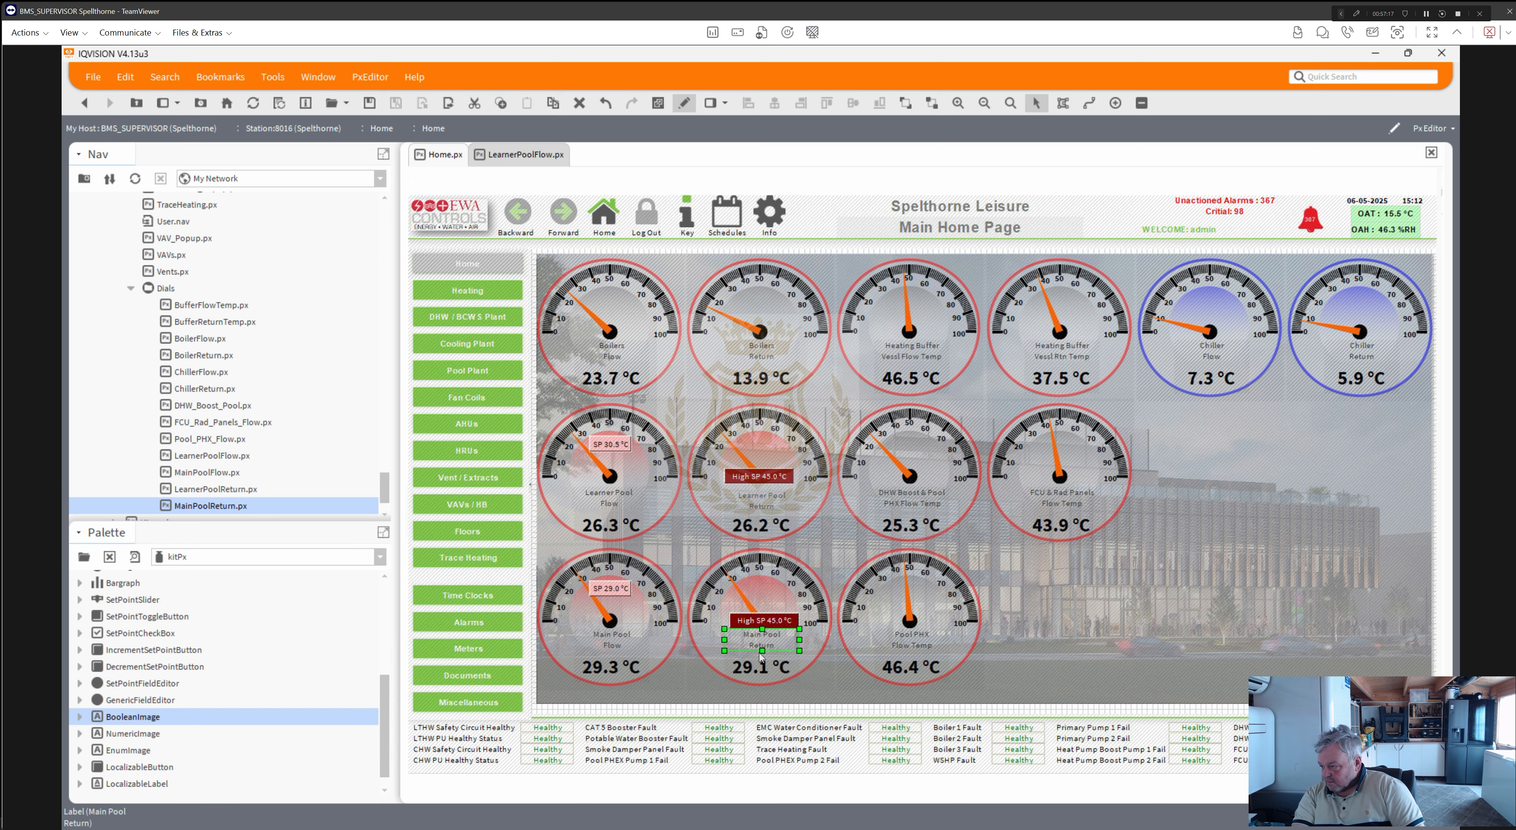
shift+click(759, 668)
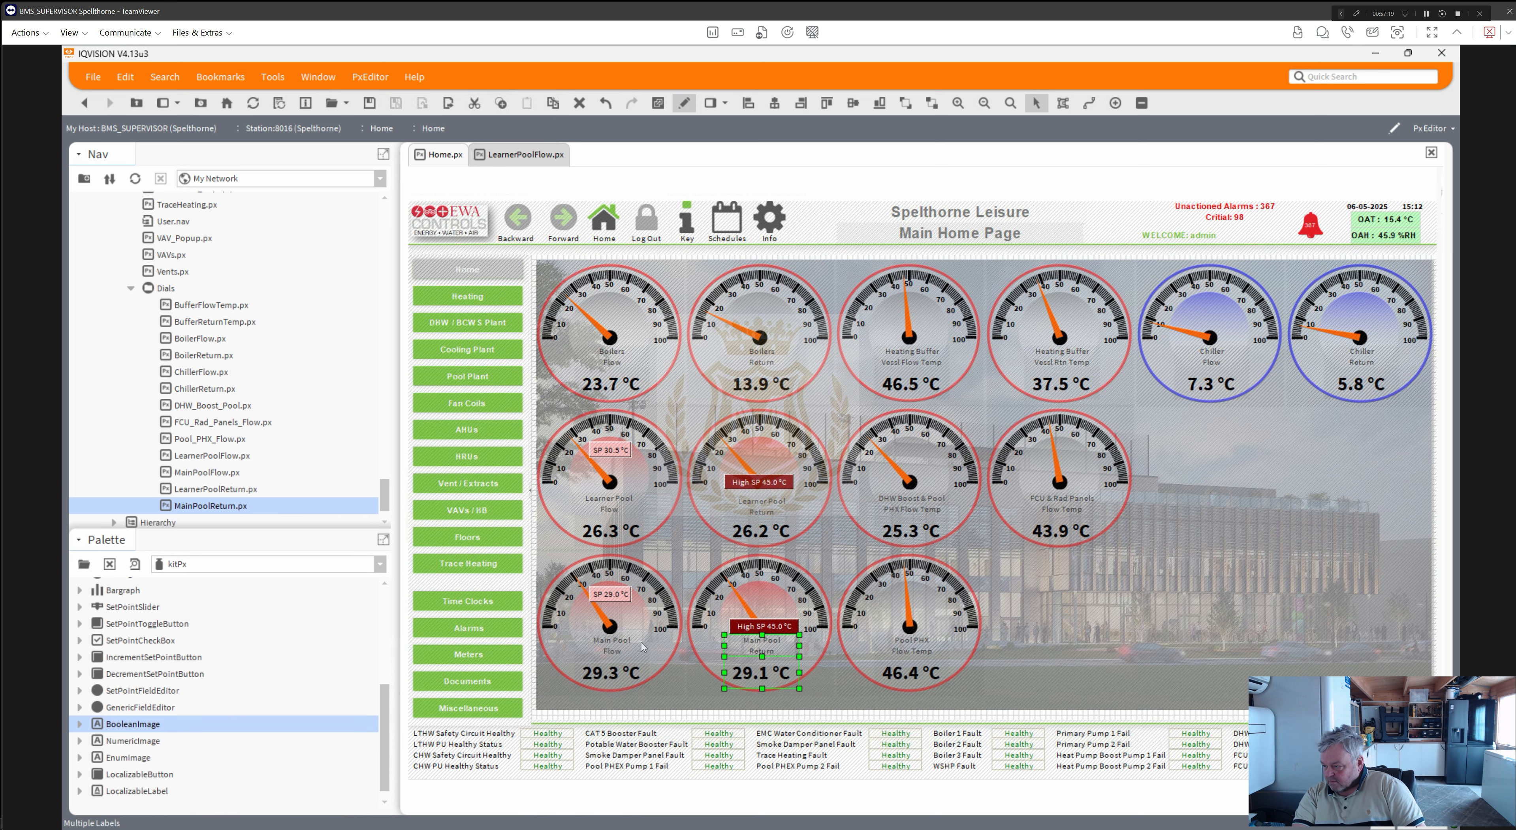
- Compare the name and temperature label spacing on the Main Pool Flow and Pool PHX dials, and return the page to view mode
click(615, 673)
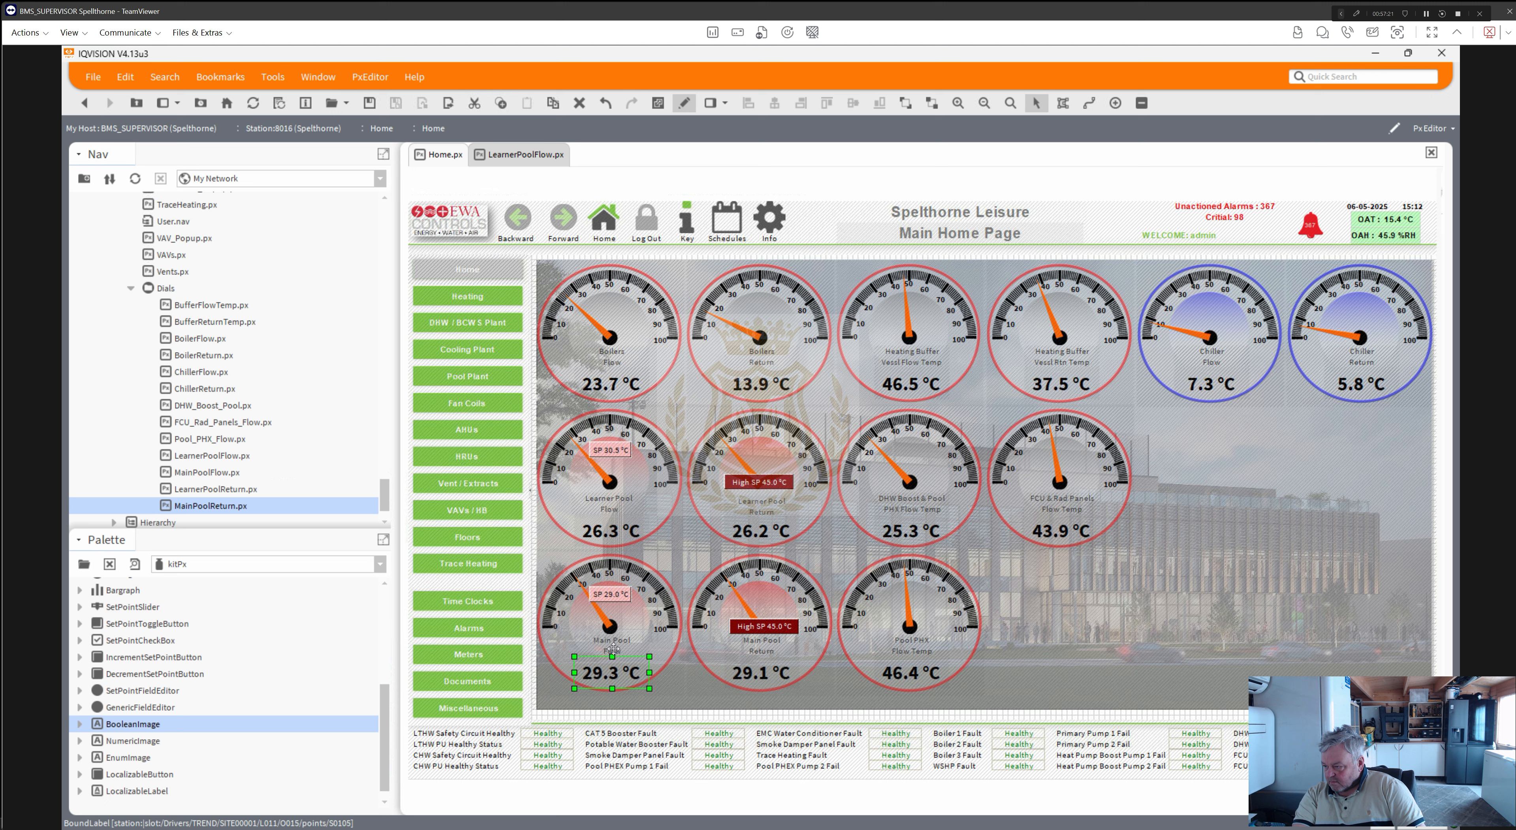
shift+click(613, 650)
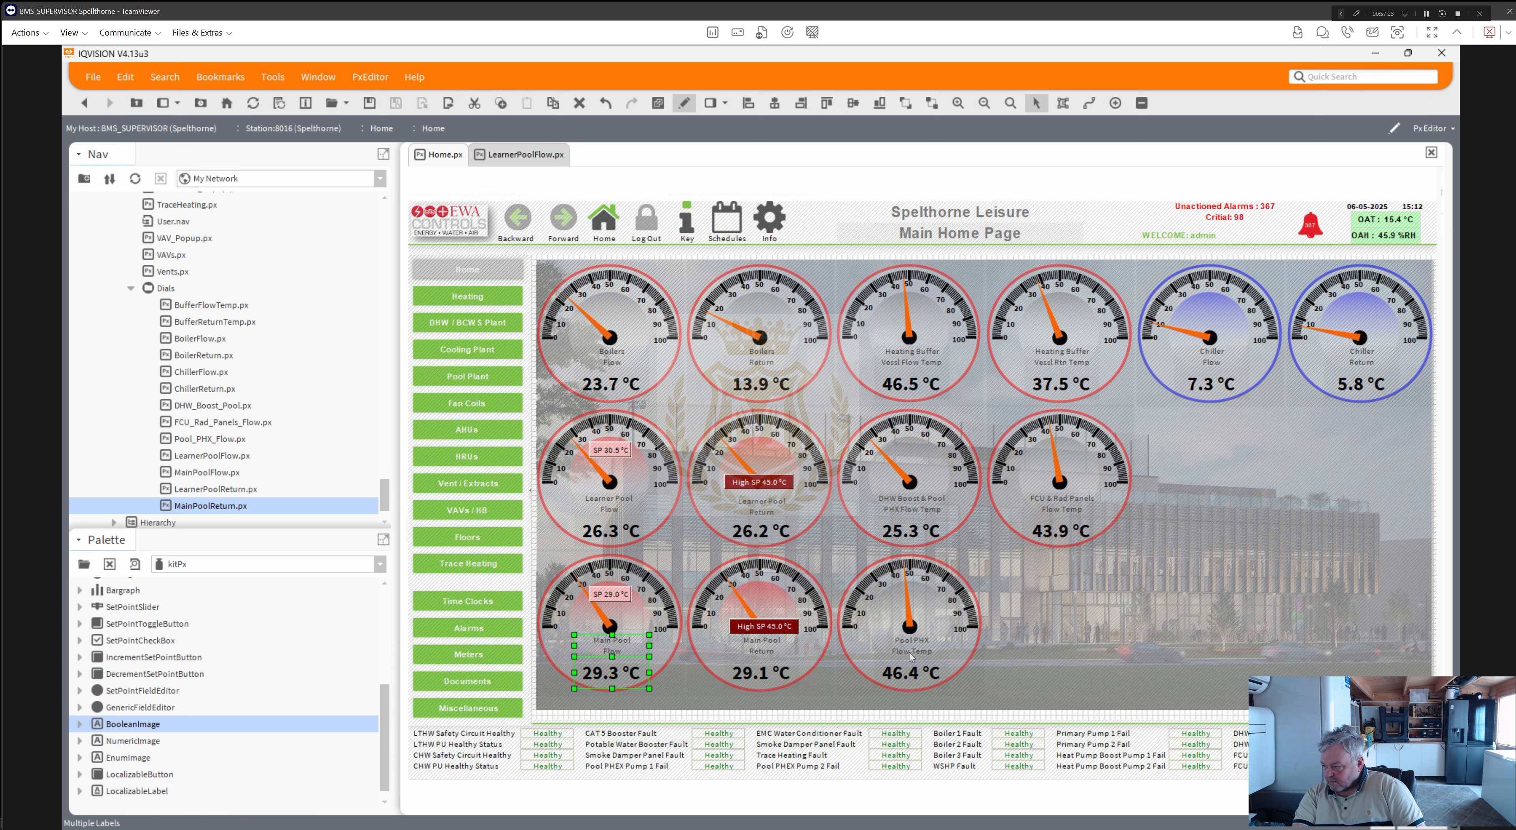
click(906, 674)
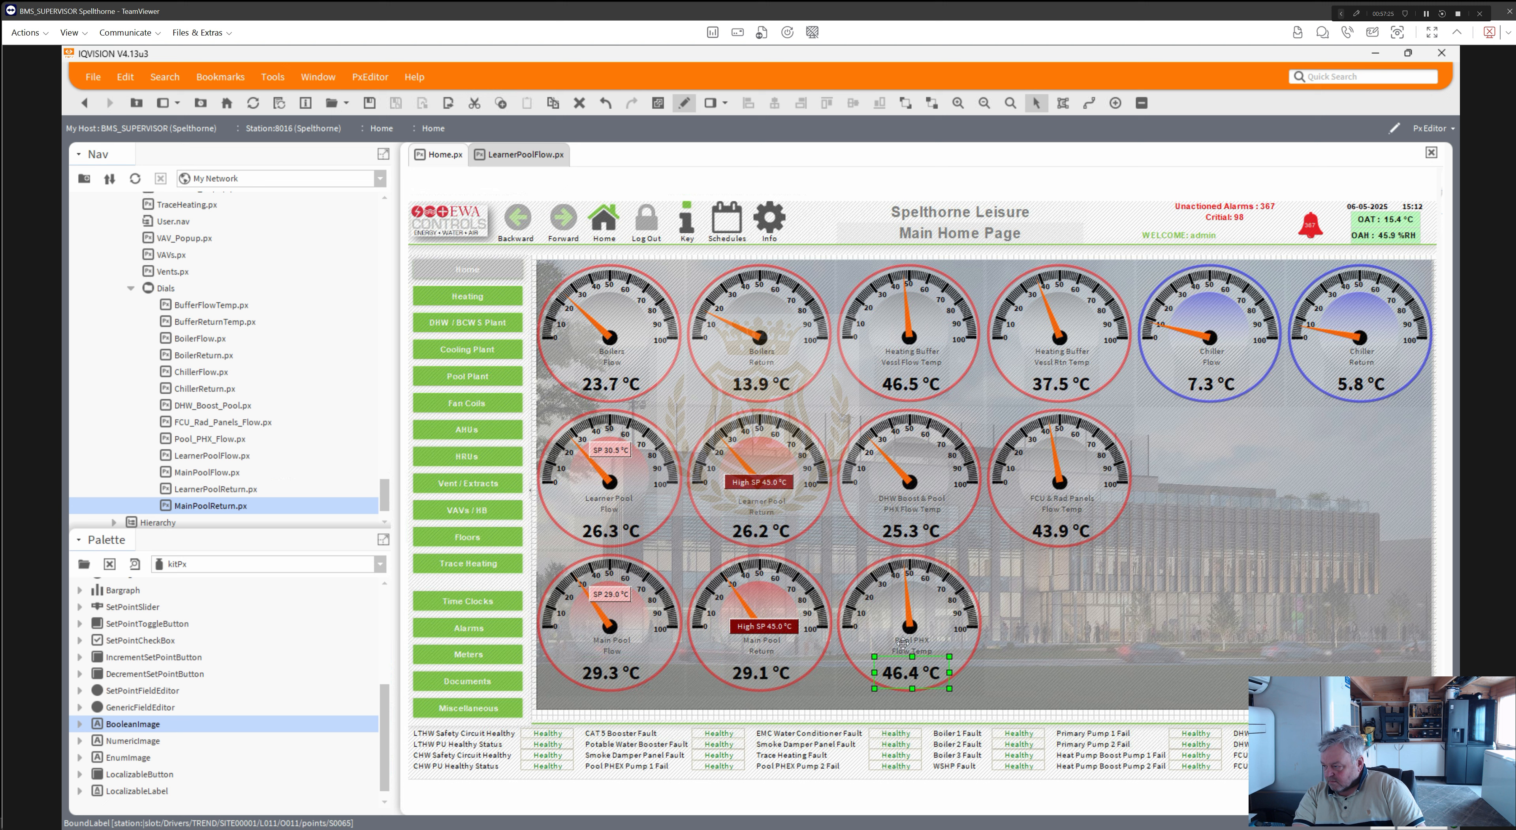
shift+click(904, 646)
click(1028, 673)
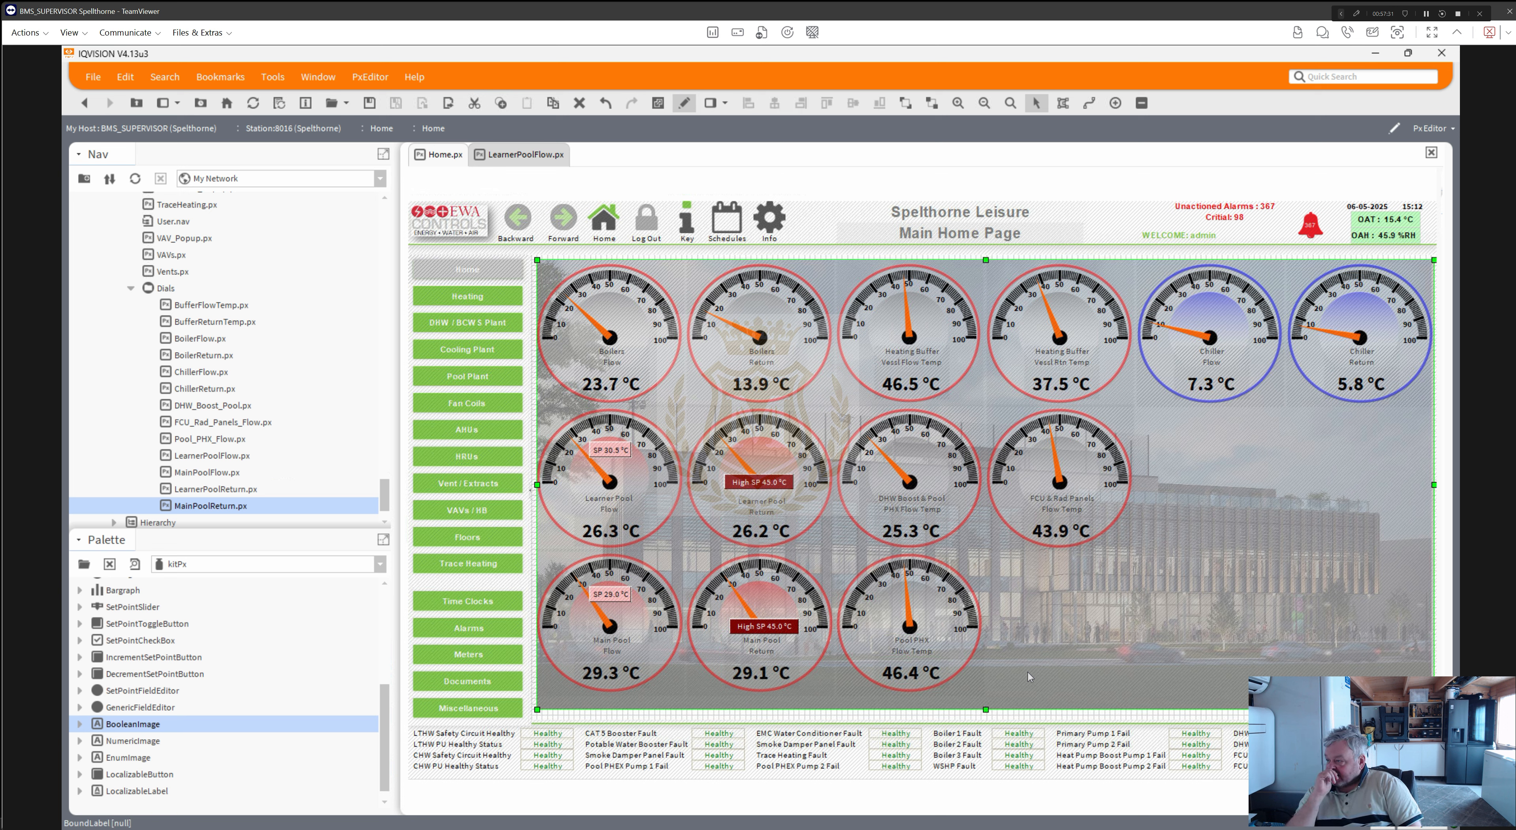
click(684, 104)
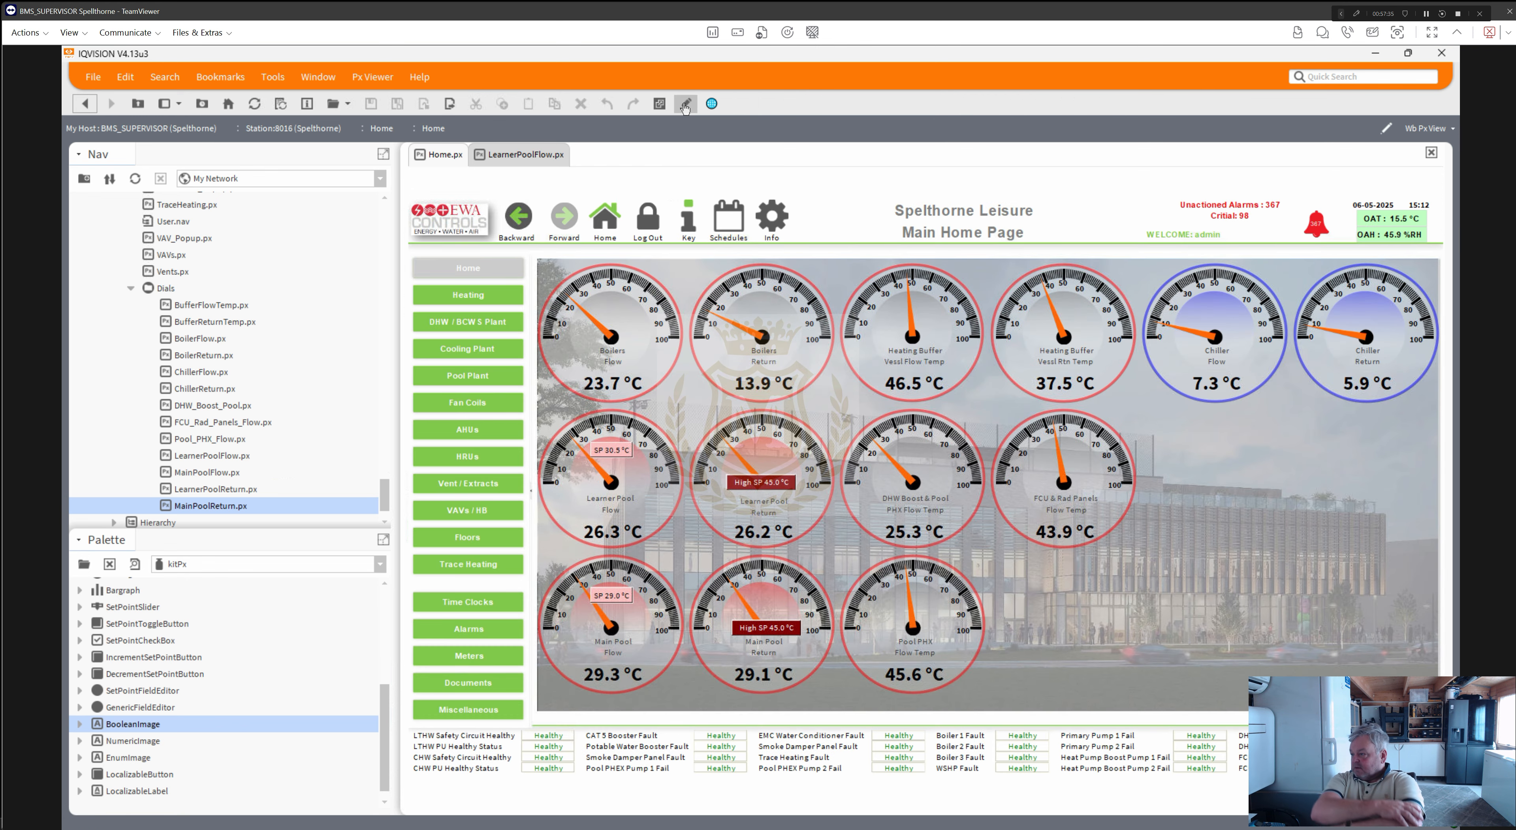